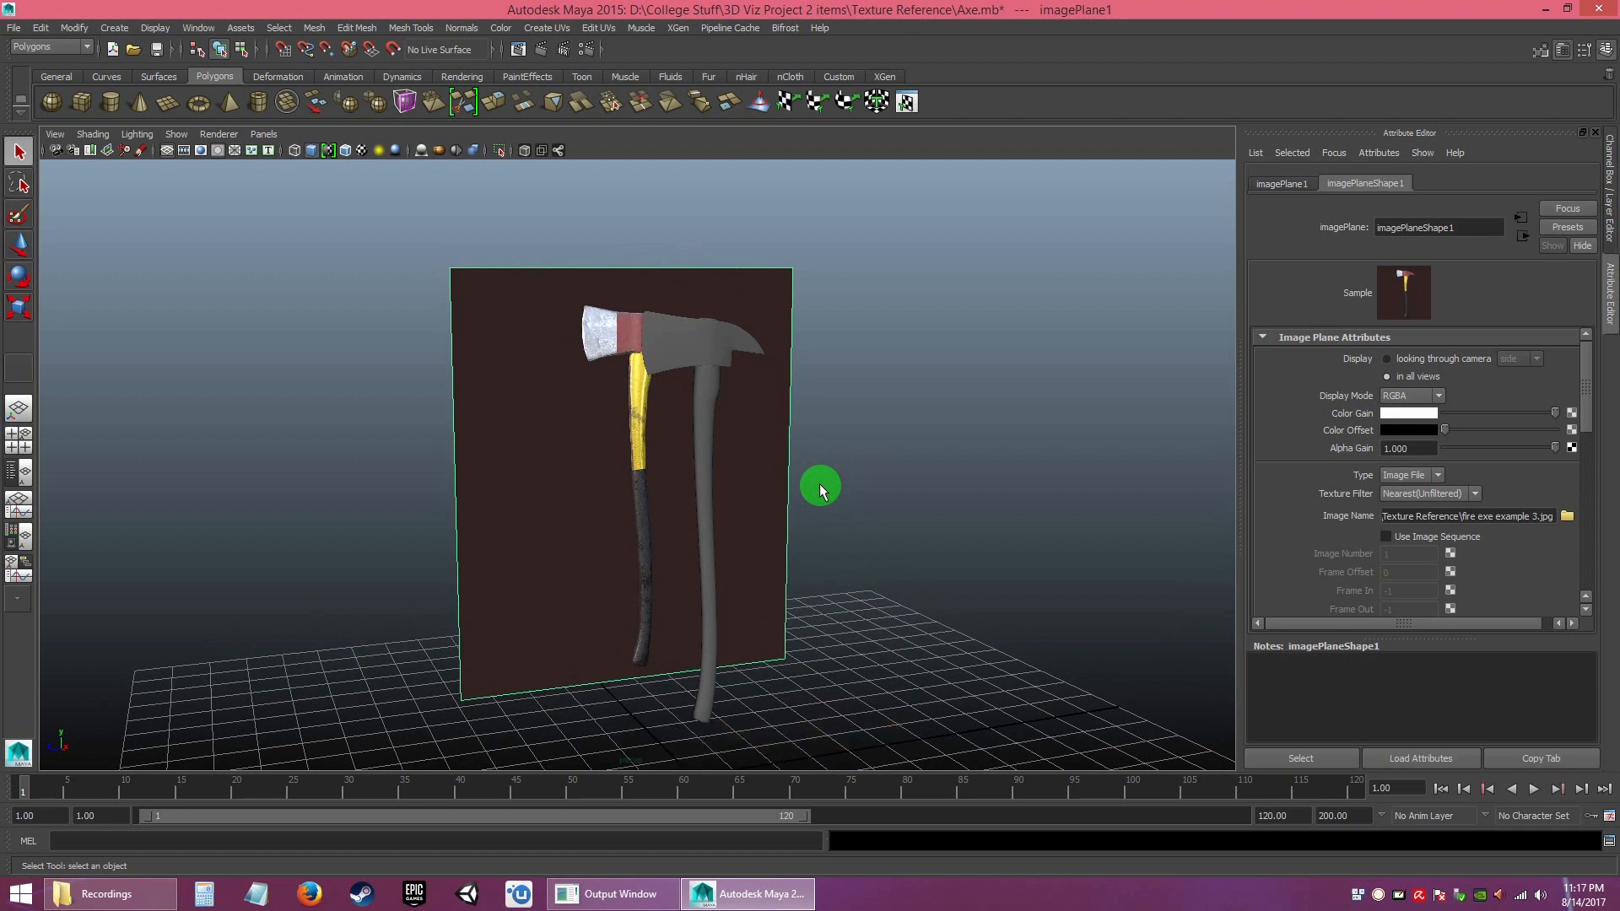
- Examine the axe model beside the fire axe reference image plane from several angles and distances
alt+drag(821, 500, 824, 504)
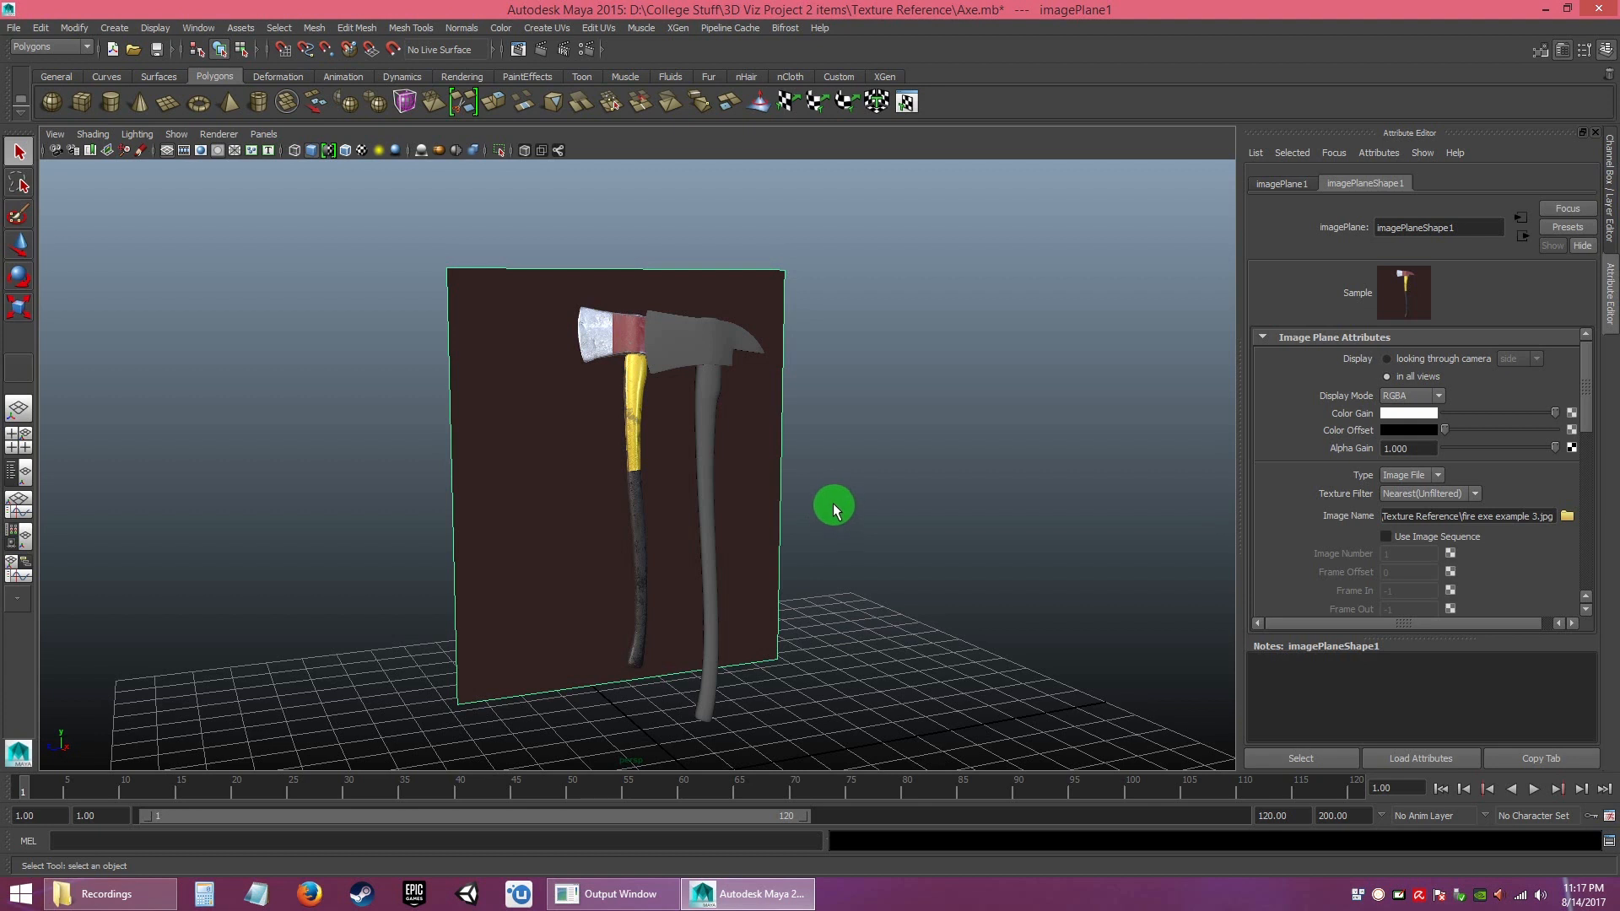
alt+drag(822, 498, 809, 508)
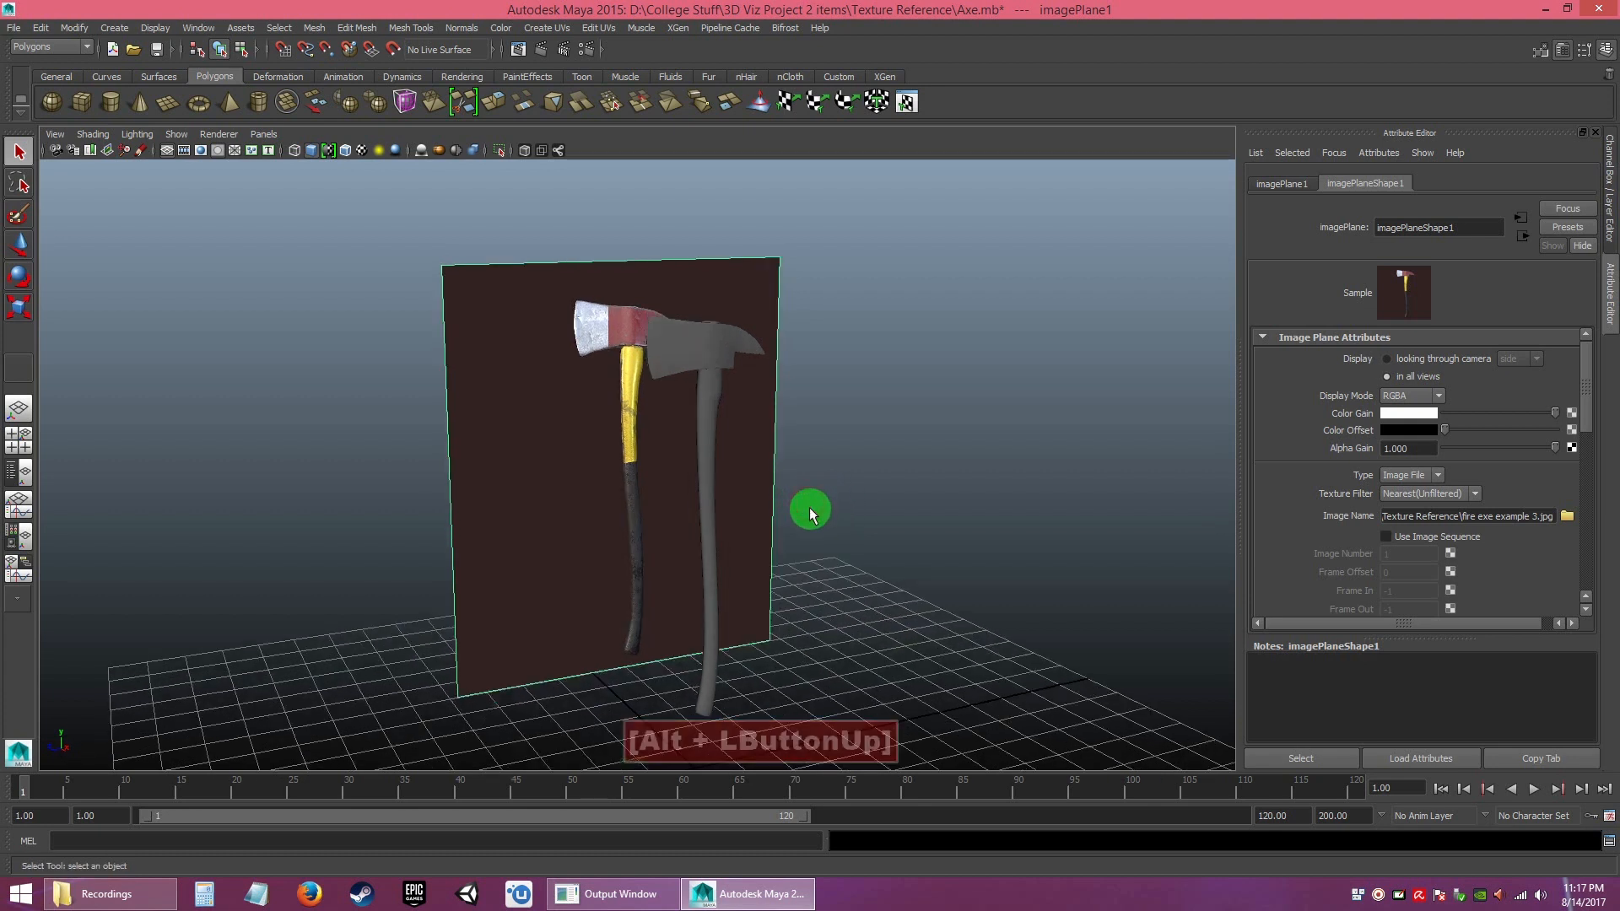
alt+drag(839, 447, 827, 469)
alt+middle_drag(826, 470, 824, 505)
alt+drag(824, 504, 860, 495)
mouse_move(861, 495)
alt+right_down()
mouse_move(889, 581)
mouse_move(854, 496)
alt+right_up()
alt+drag(853, 496, 886, 532)
mouse_move(886, 531)
alt+right_down()
mouse_move(911, 596)
mouse_move(889, 529)
alt+right_up()
click(782, 397)
alt+drag(838, 448, 839, 441)
click(849, 467)
alt+drag(889, 521, 815, 460)
alt+right_drag(815, 459, 799, 436)
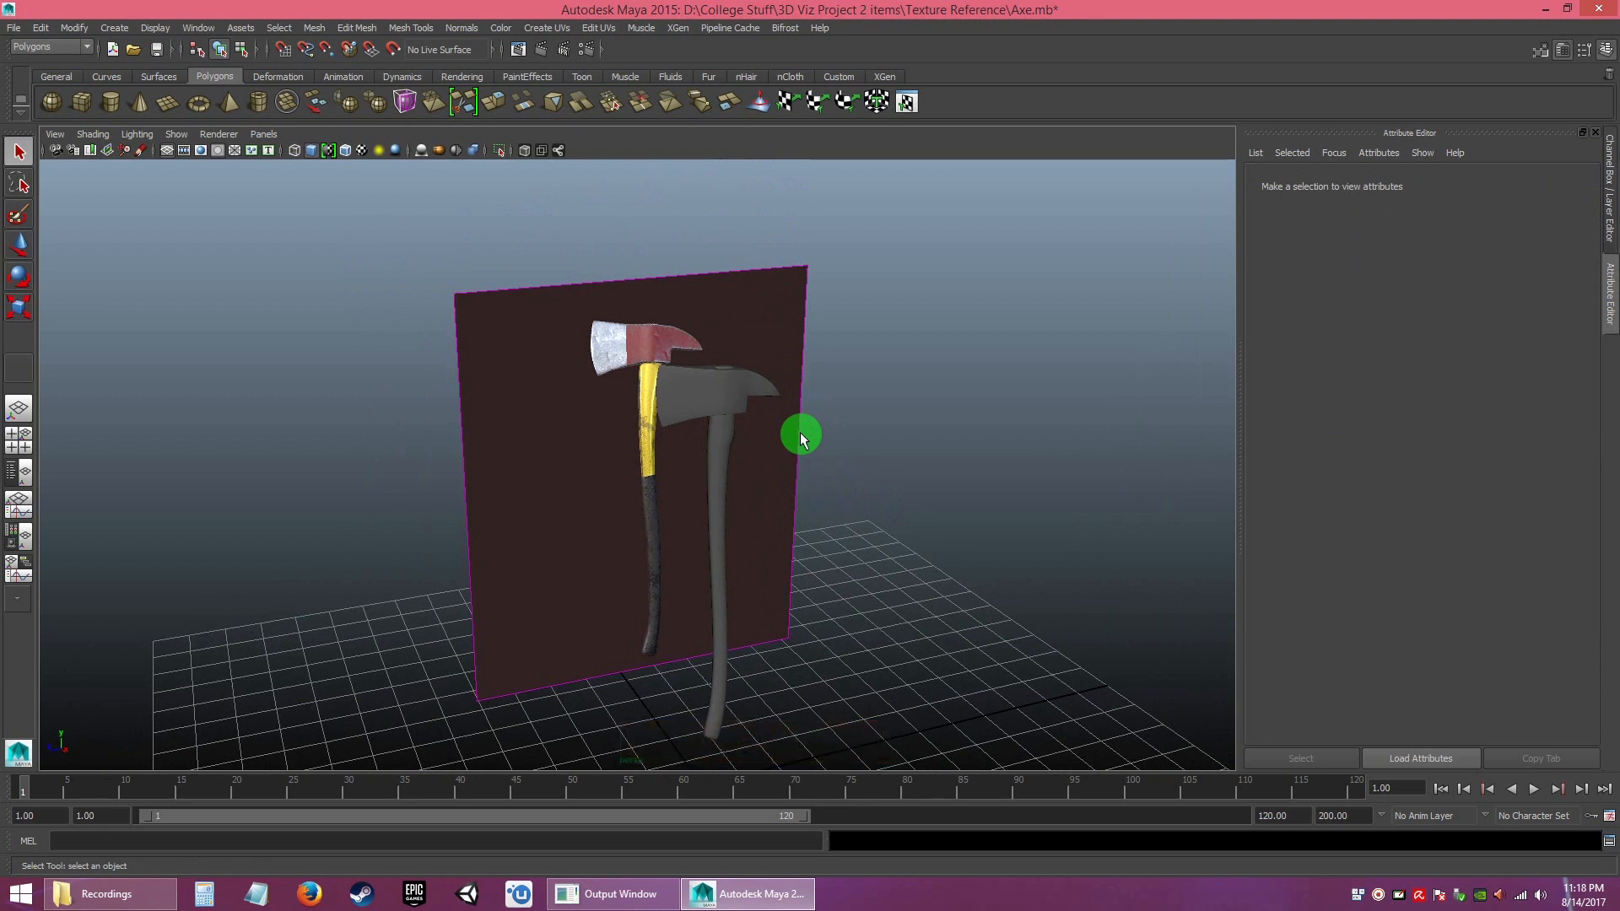
alt+right_drag(836, 415, 864, 464)
alt+drag(864, 464, 882, 484)
alt+right_drag(881, 484, 897, 516)
alt+drag(802, 423, 805, 419)
alt+right_drag(806, 419, 837, 481)
alt+middle_drag(767, 438, 748, 466)
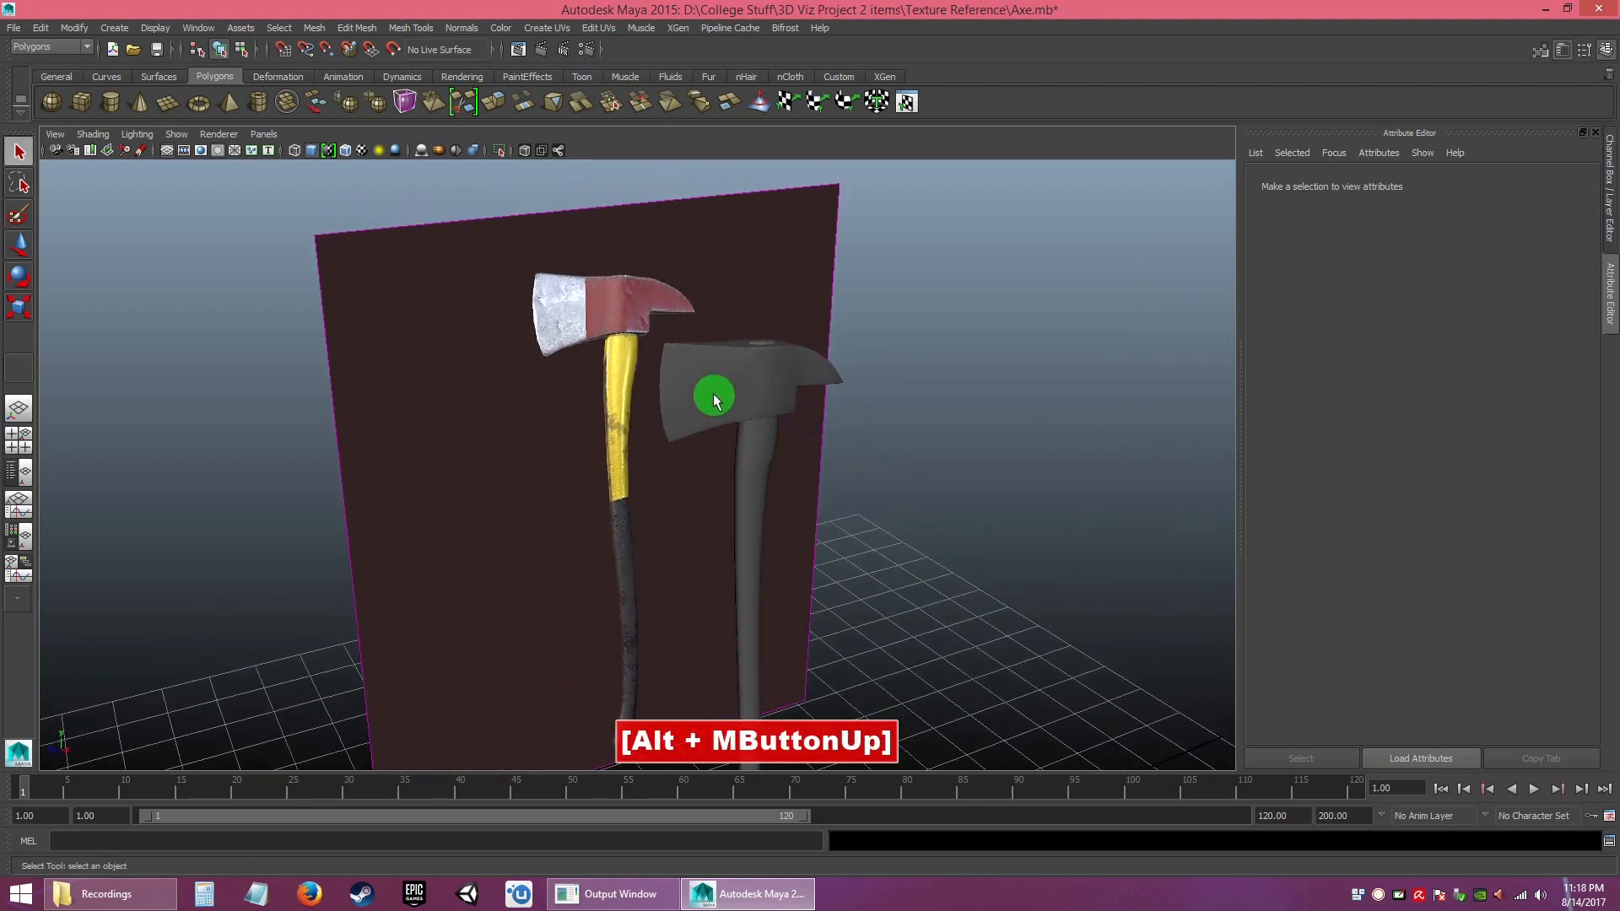
mouse_move(846, 428)
alt+mouse_down()
mouse_move(864, 448)
mouse_move(818, 439)
alt+mouse_up()
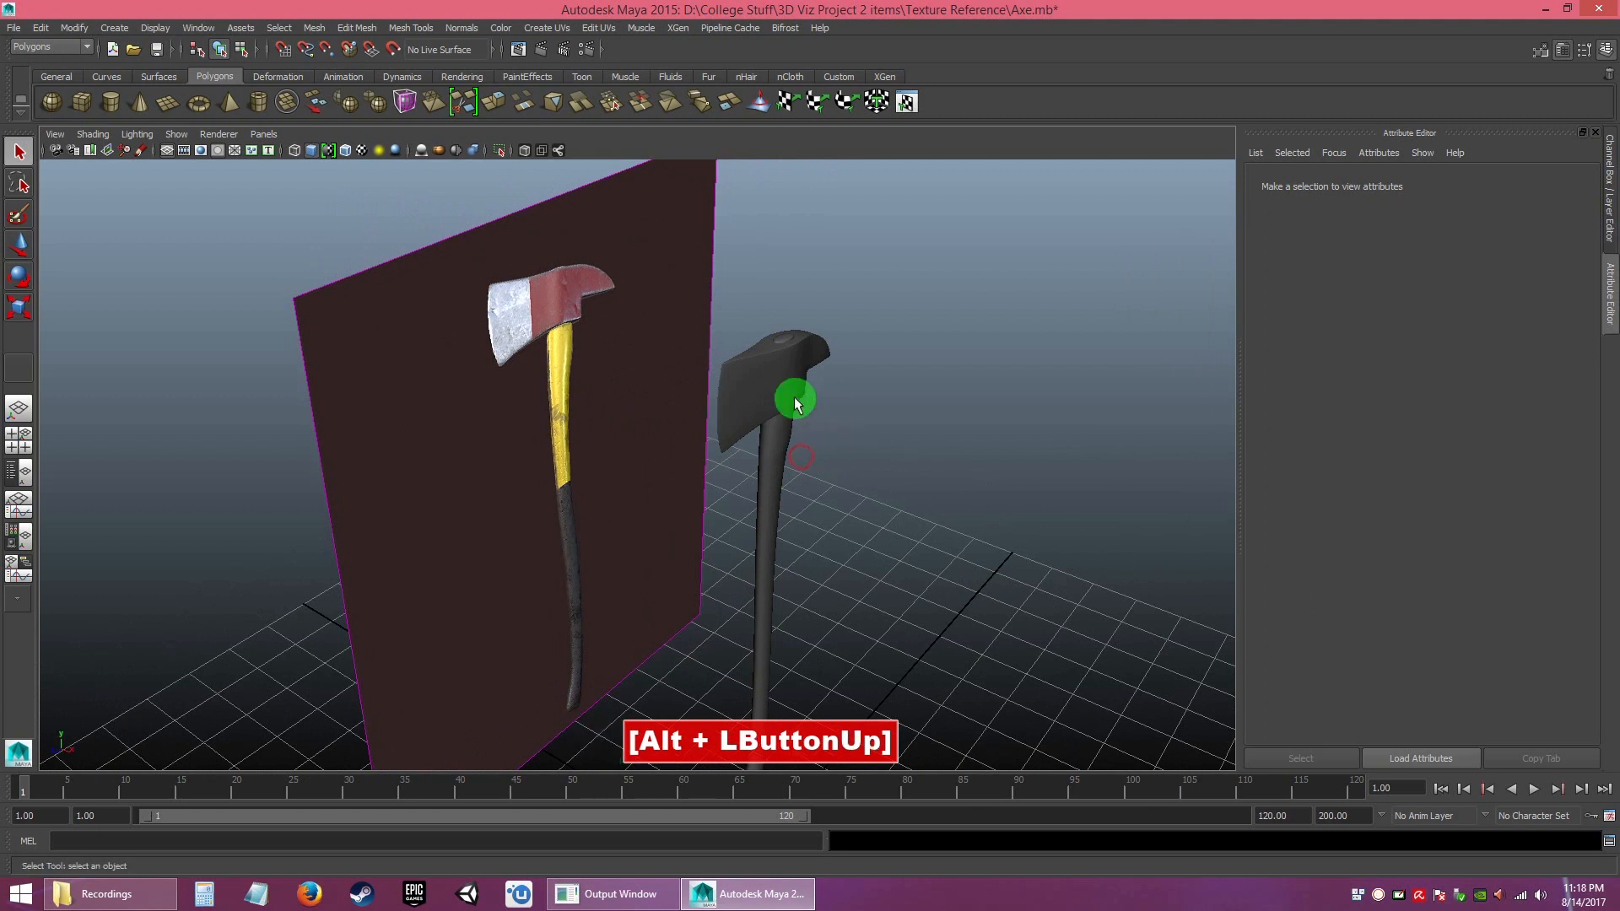
click(749, 307)
alt+drag(886, 534, 849, 448)
click(886, 463)
alt+right_drag(848, 448, 839, 485)
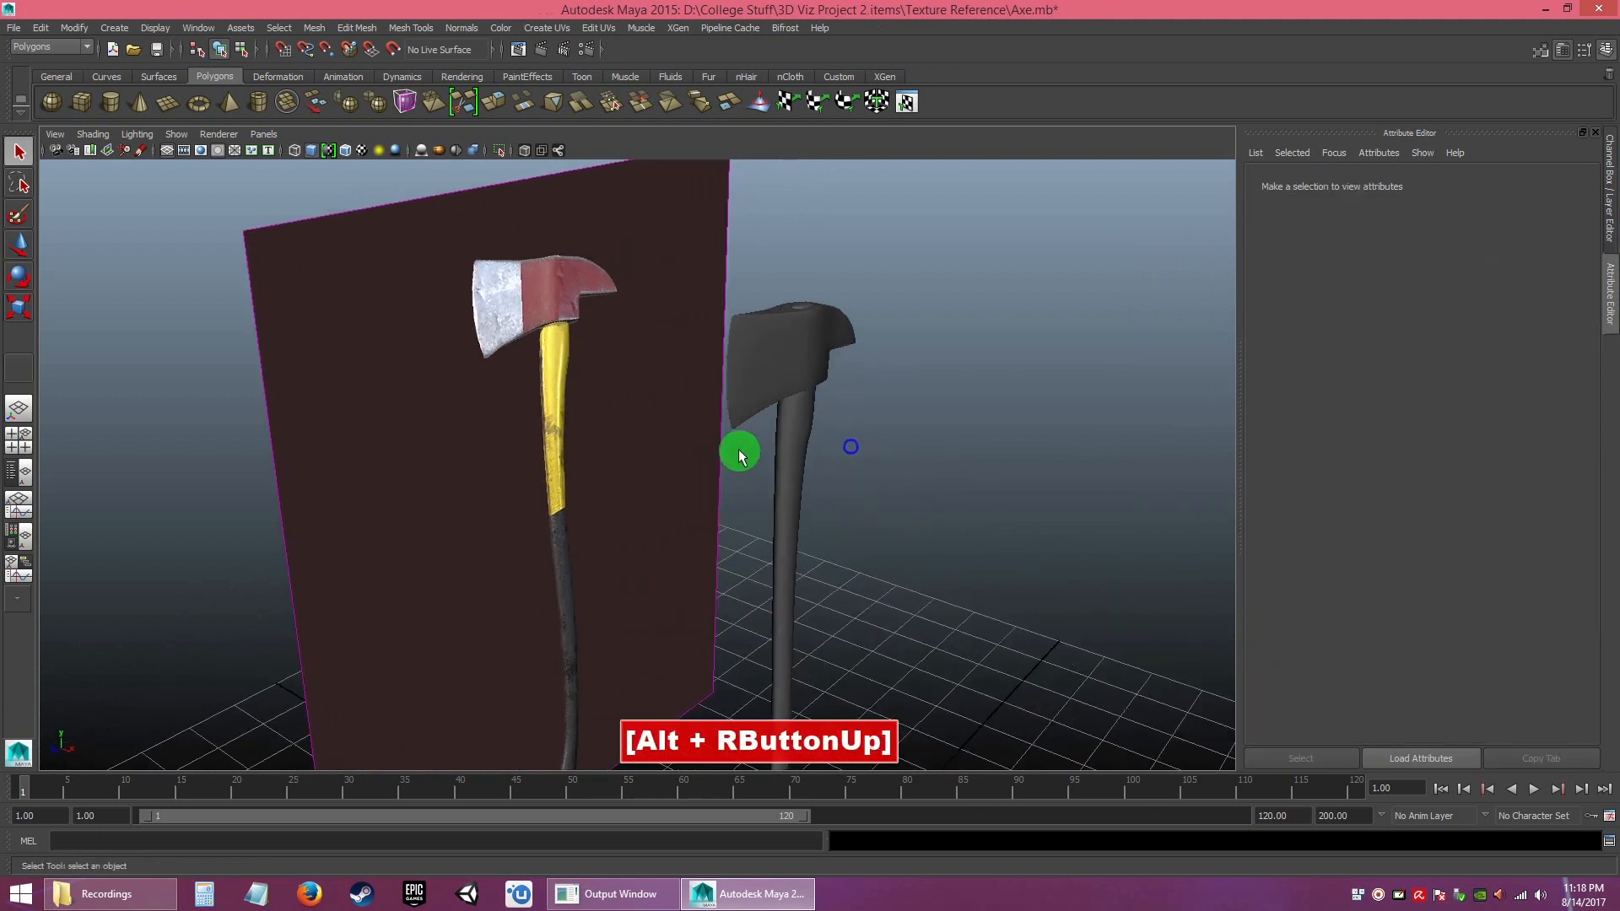
- Hide the fire axe reference image plane behind the model
alt+right_drag(513, 362, 524, 380)
alt+drag(524, 380, 460, 387)
alt+right_drag(460, 387, 468, 382)
mouse_move(468, 382)
alt+mouse_down()
mouse_move(498, 408)
mouse_move(485, 432)
mouse_move(467, 378)
alt+mouse_up()
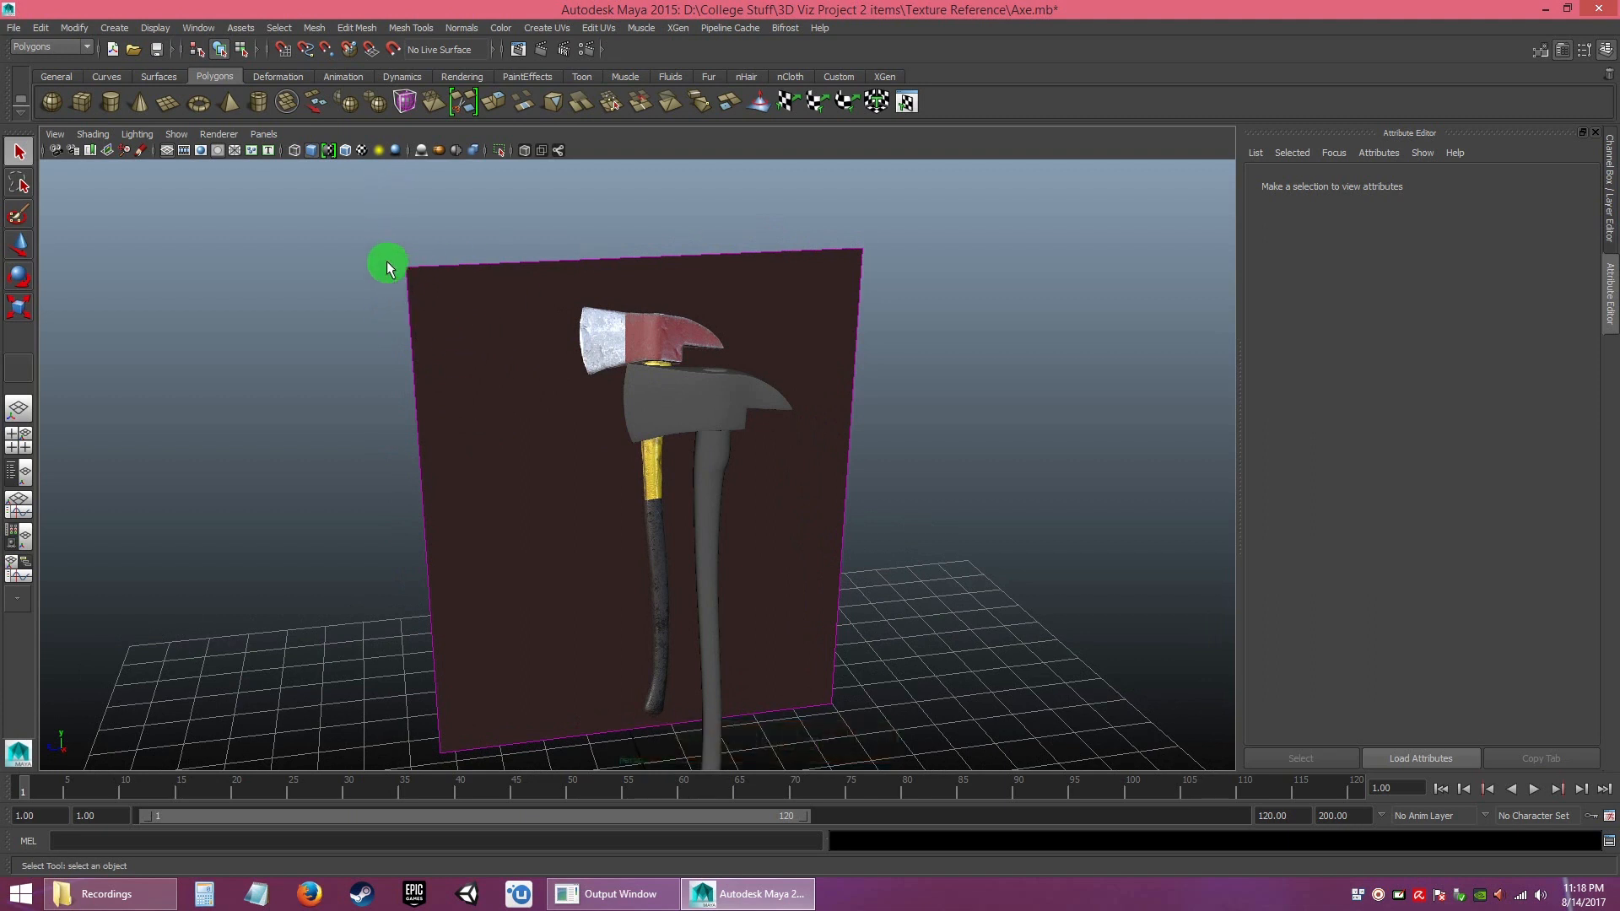
drag(380, 234, 470, 355)
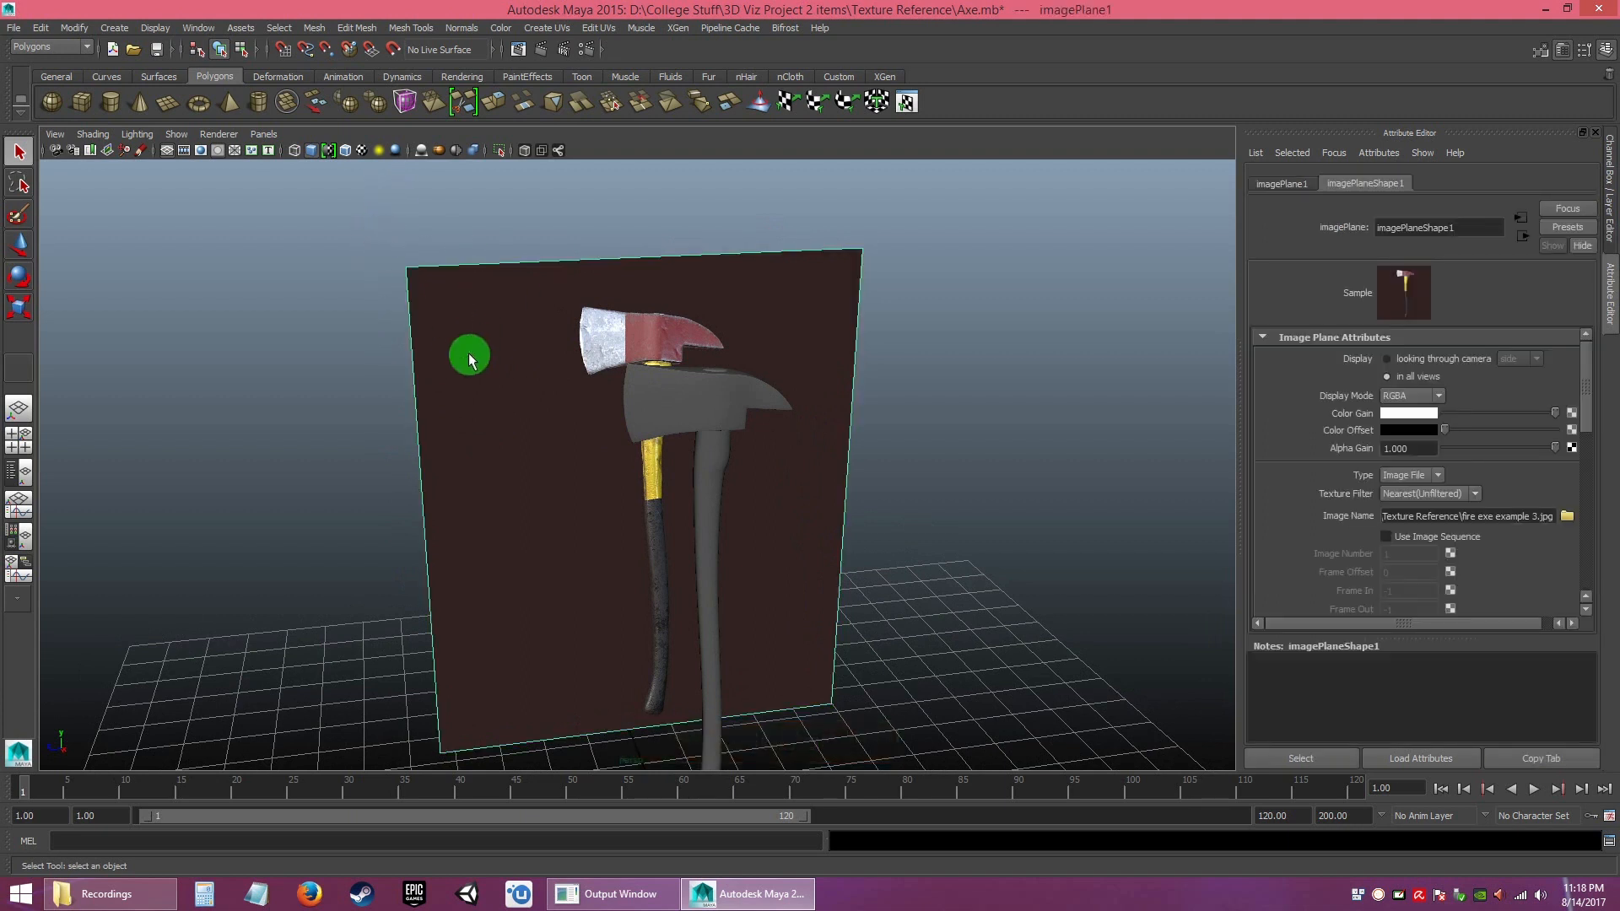
key(ctrl+h)
- Examine the untextured axe model from several angles, including a close view of its head
alt+drag(466, 357, 487, 372)
alt+drag(646, 466, 797, 490)
alt+middle_drag(797, 489, 730, 413)
alt+drag(731, 413, 637, 394)
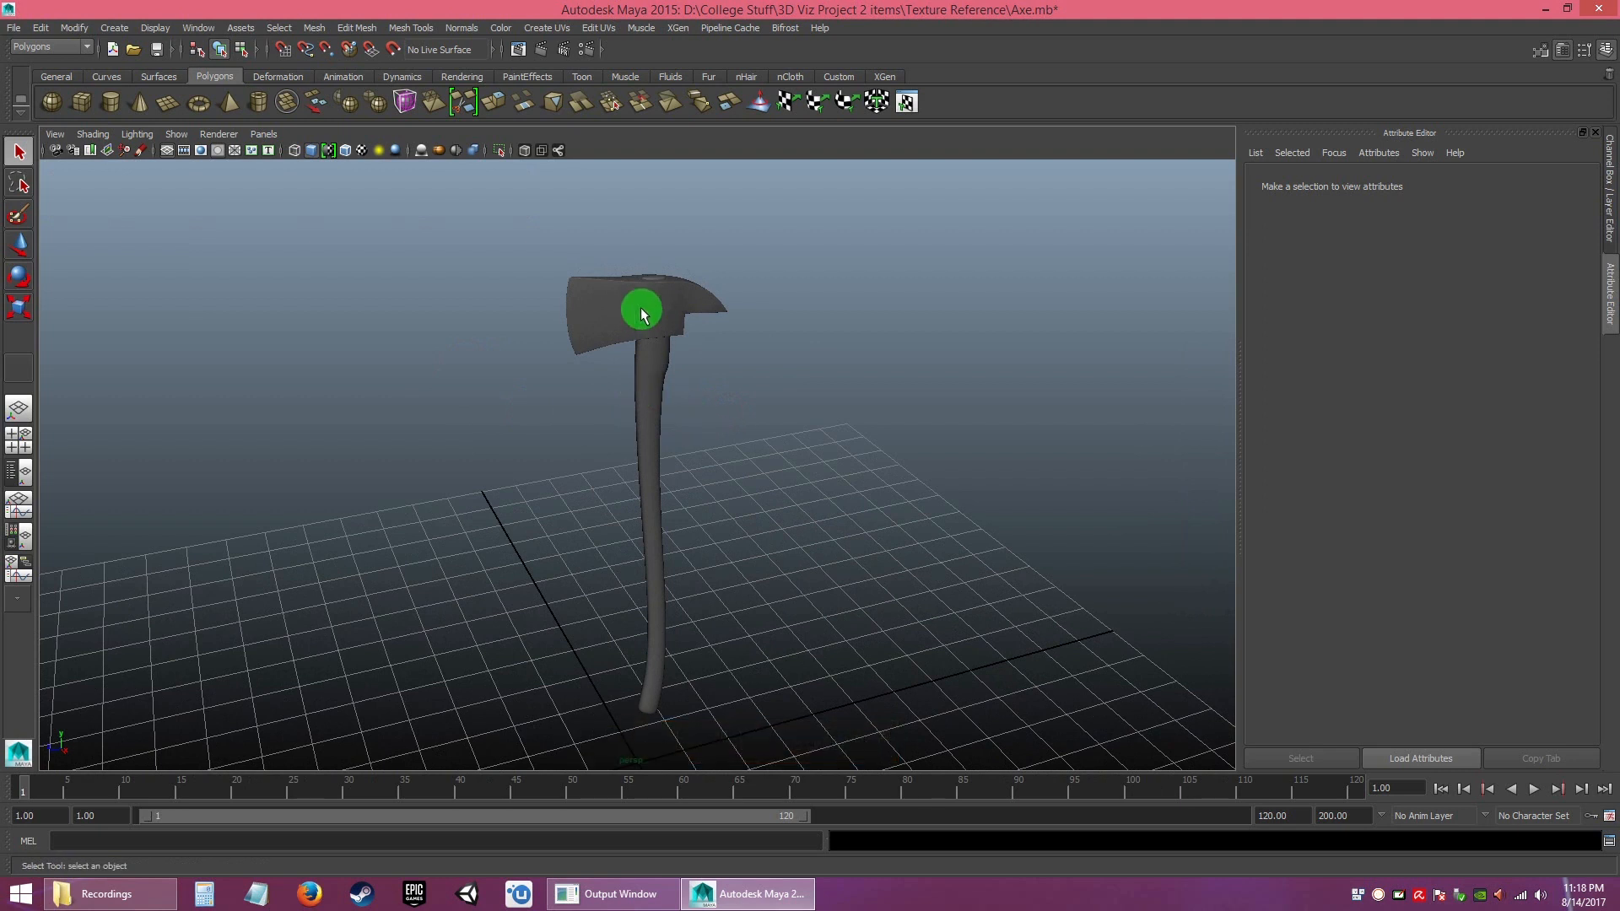
alt+drag(707, 396, 717, 460)
alt+middle_drag(707, 426, 717, 438)
alt+drag(717, 438, 698, 445)
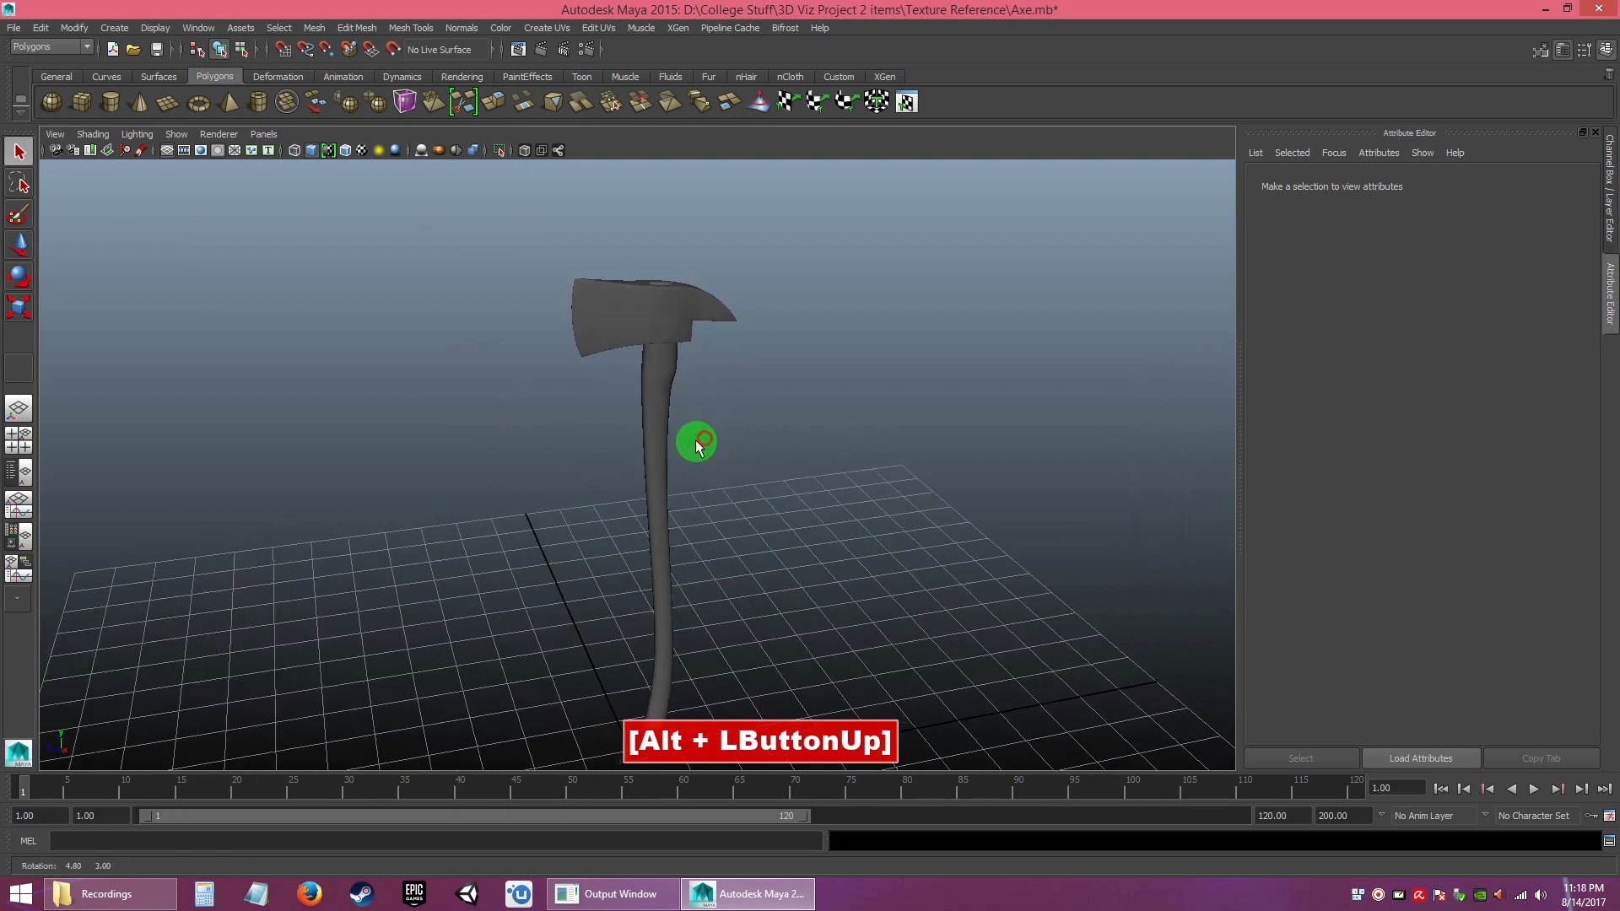
alt+right_drag(698, 445, 686, 431)
alt+drag(694, 431, 690, 428)
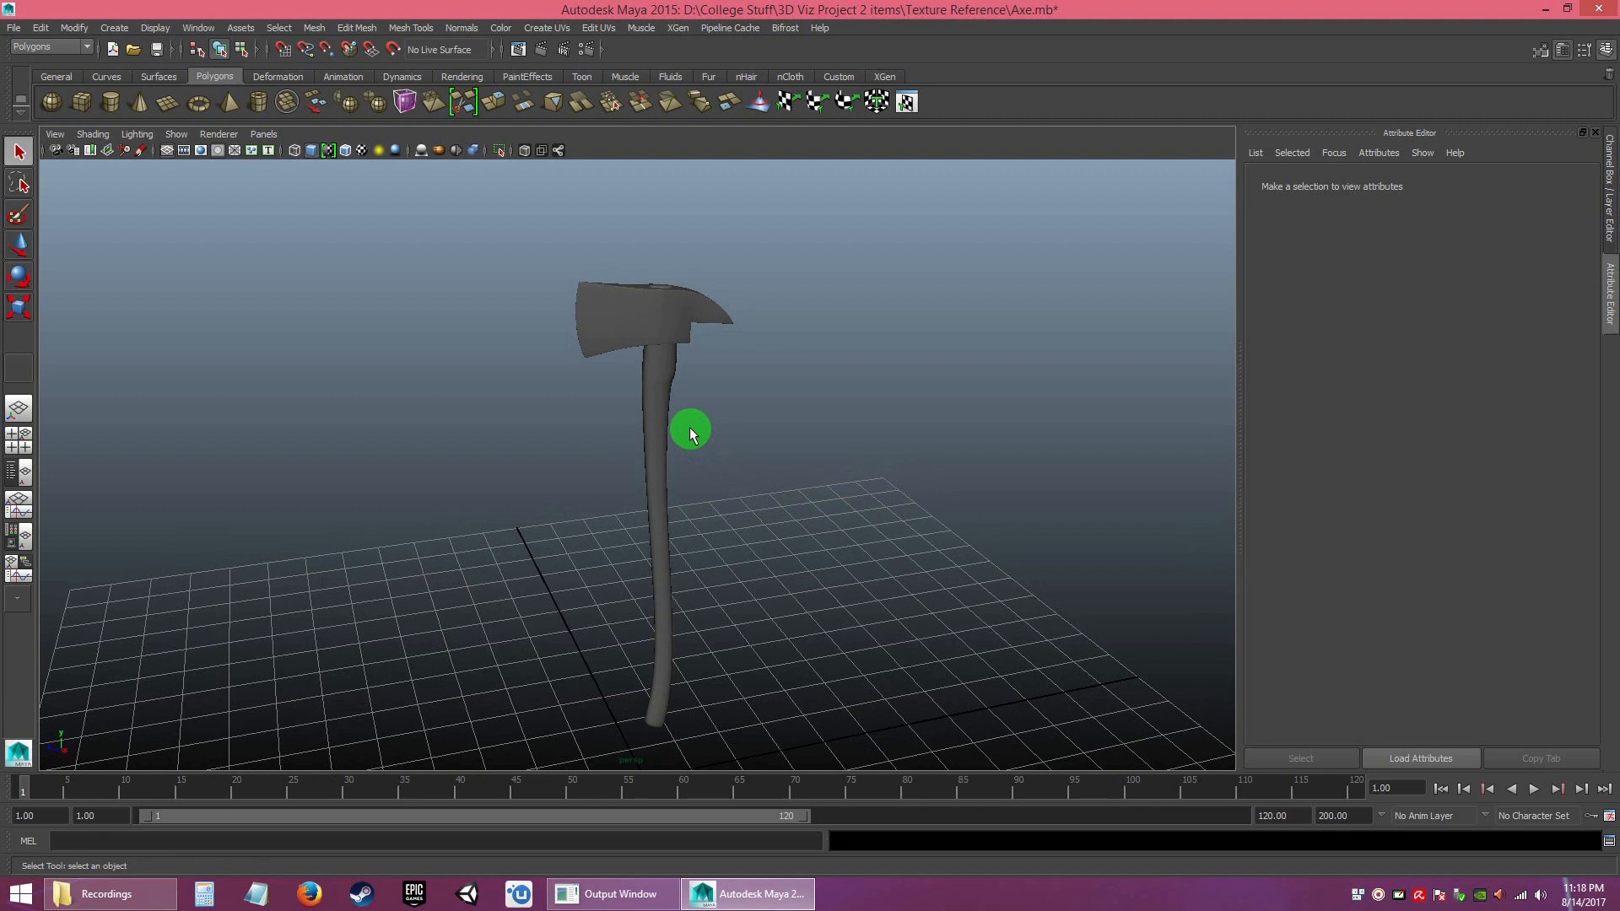
alt+drag(702, 435, 721, 444)
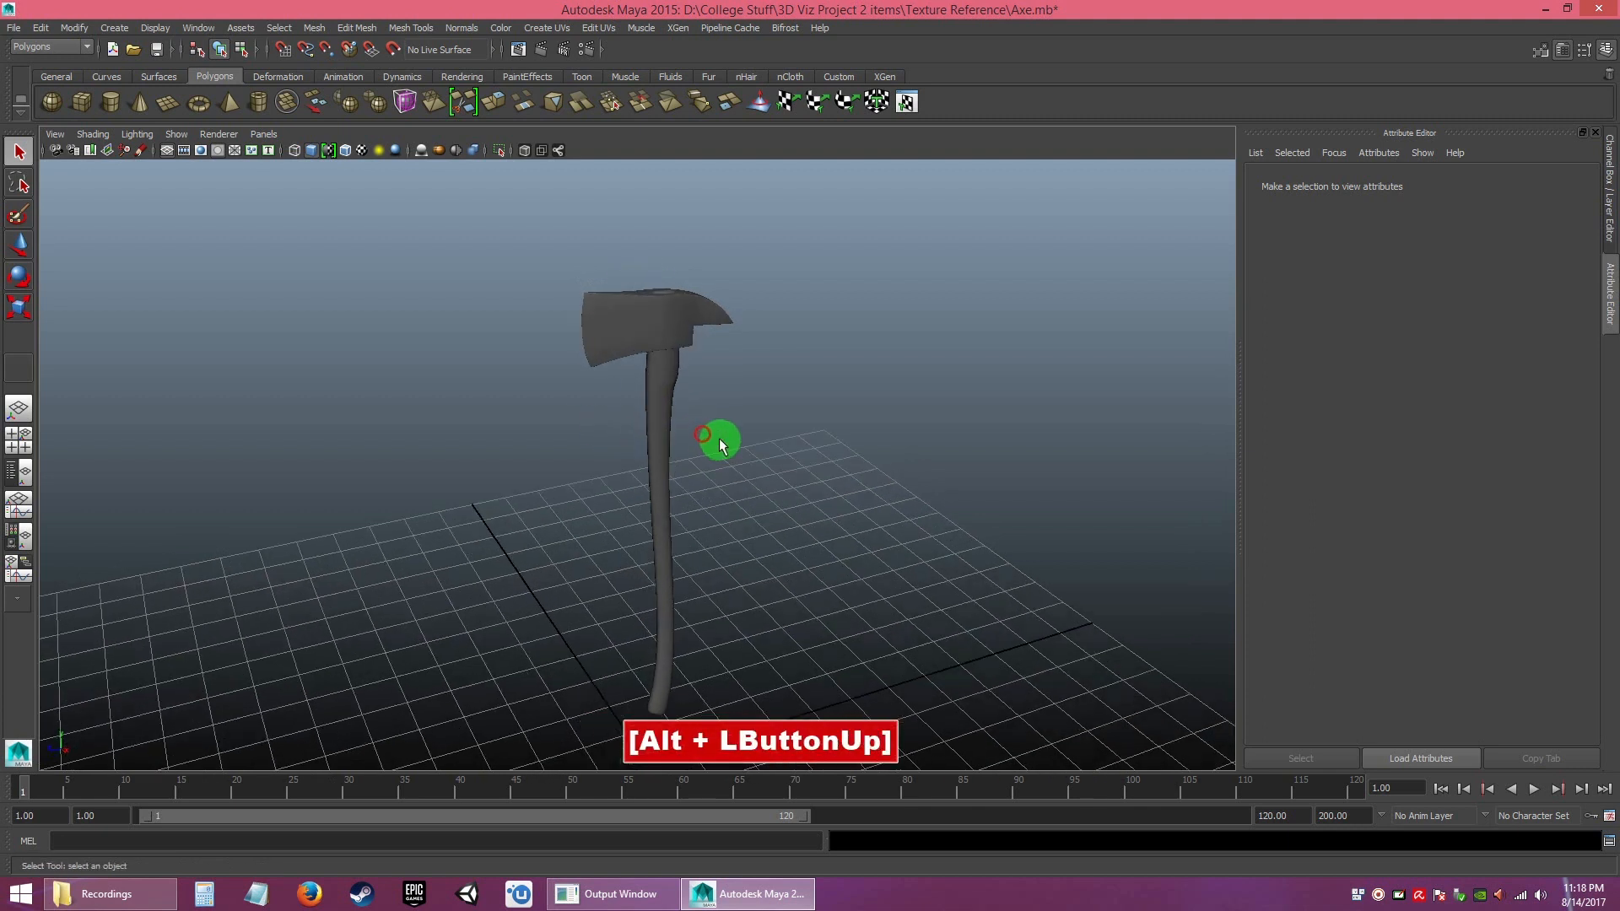
alt+middle_drag(719, 441, 724, 473)
alt+right_drag(731, 498, 726, 470)
mouse_move(726, 470)
alt+mouse_down()
mouse_move(706, 448)
mouse_move(695, 464)
alt+mouse_up()
alt+right_drag(695, 464, 707, 447)
alt+middle_drag(741, 413, 728, 483)
alt+right_drag(728, 483, 734, 470)
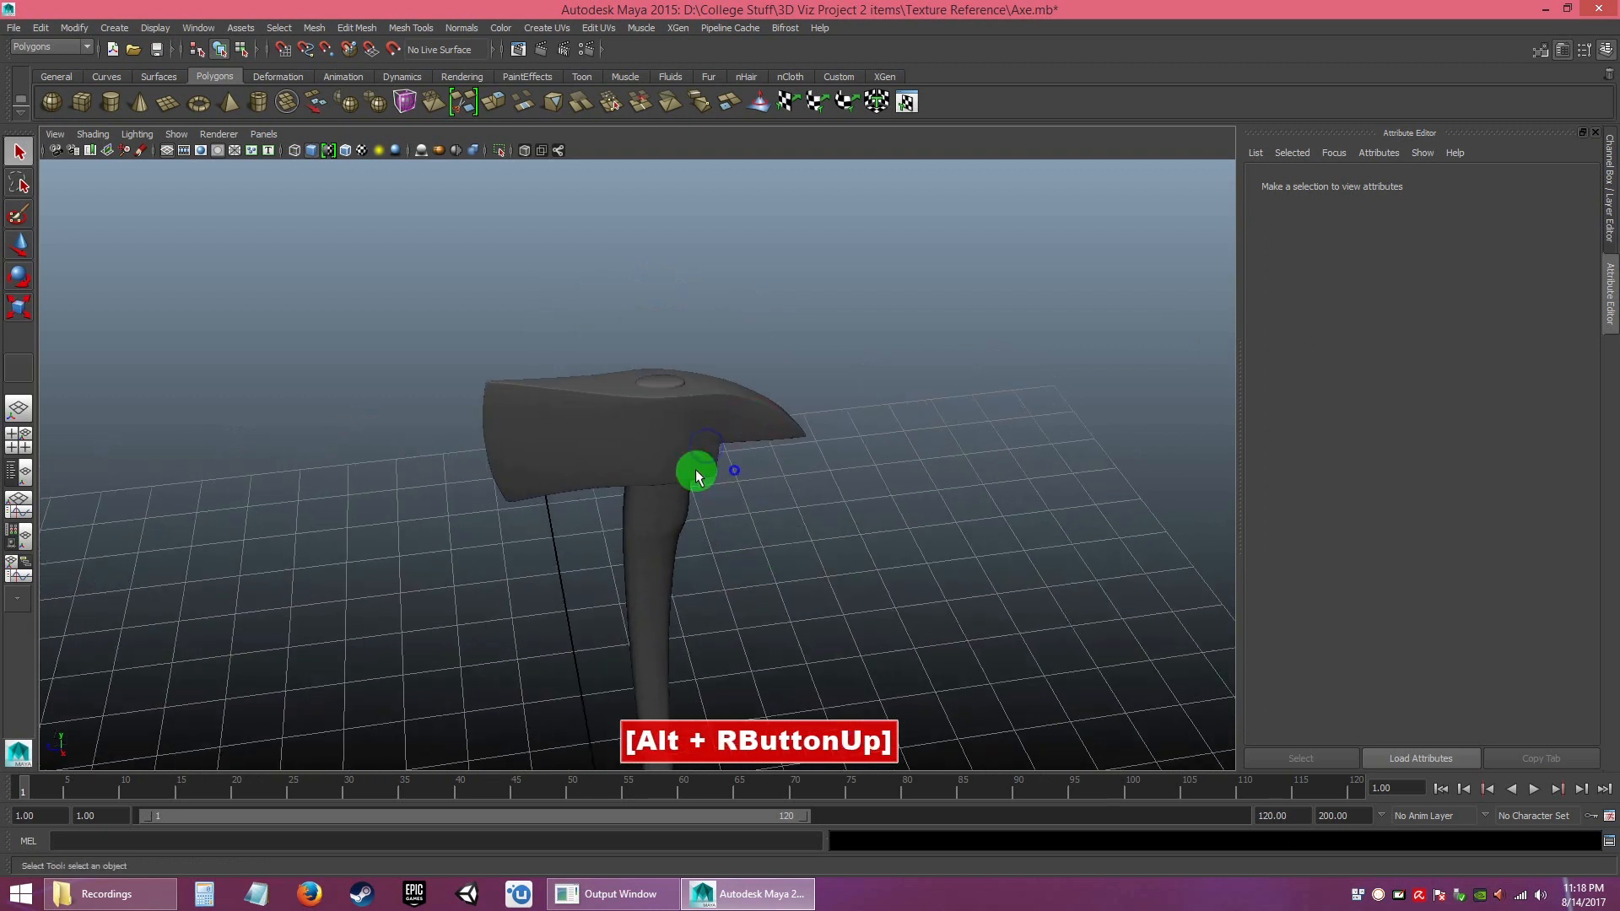
- Inspect the axe's separate parts, selecting the blade, the knob on top and the handle in turn
click(568, 404)
alt+right_drag(669, 405, 653, 331)
click(662, 336)
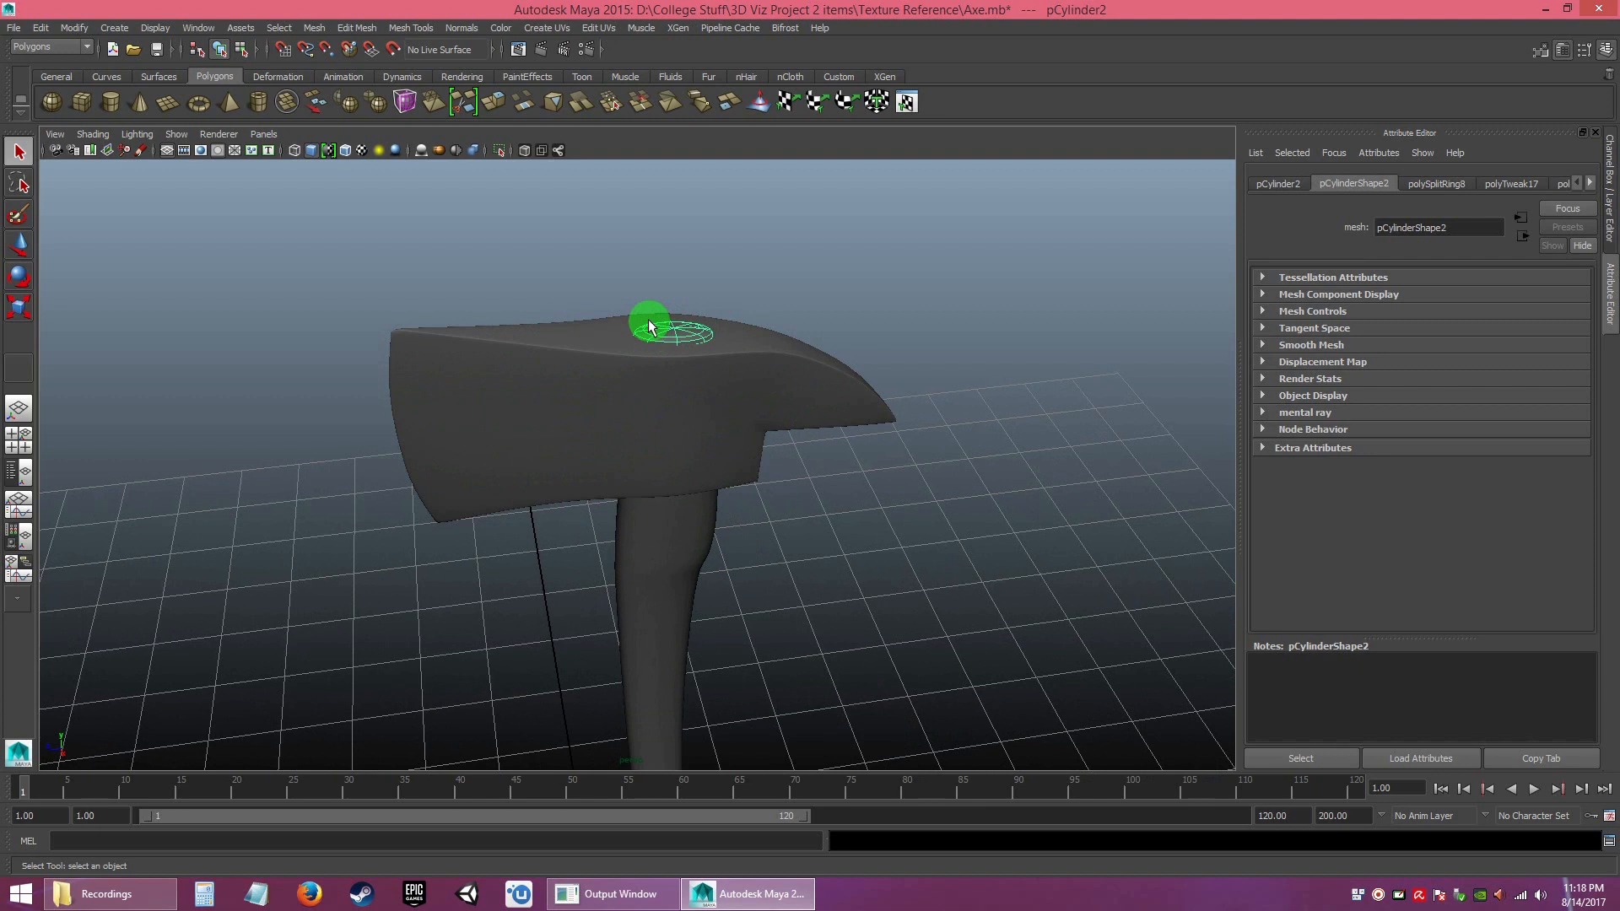
alt+drag(789, 579, 800, 542)
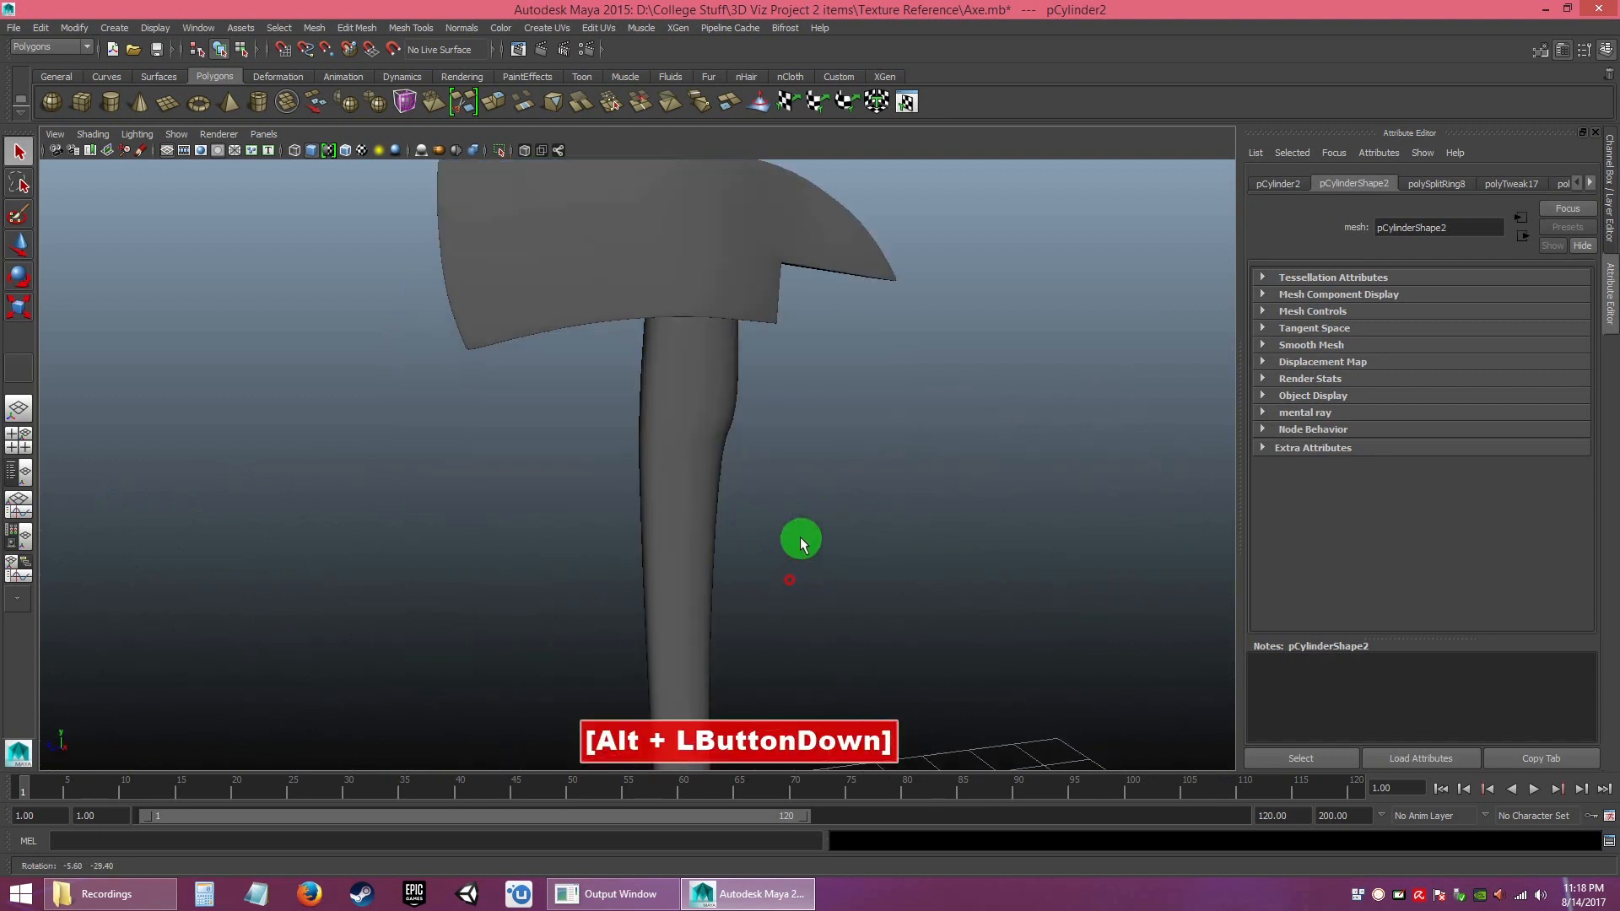
alt+right_drag(799, 538, 762, 495)
alt+drag(765, 494, 752, 509)
alt+right_drag(751, 509, 717, 494)
click(641, 486)
alt+right_drag(801, 602, 736, 516)
alt+middle_drag(728, 502, 726, 459)
alt+drag(727, 459, 738, 458)
alt+right_drag(738, 458, 775, 443)
alt+middle_drag(774, 443, 773, 495)
alt+right_drag(774, 495, 792, 535)
alt+drag(756, 403, 770, 427)
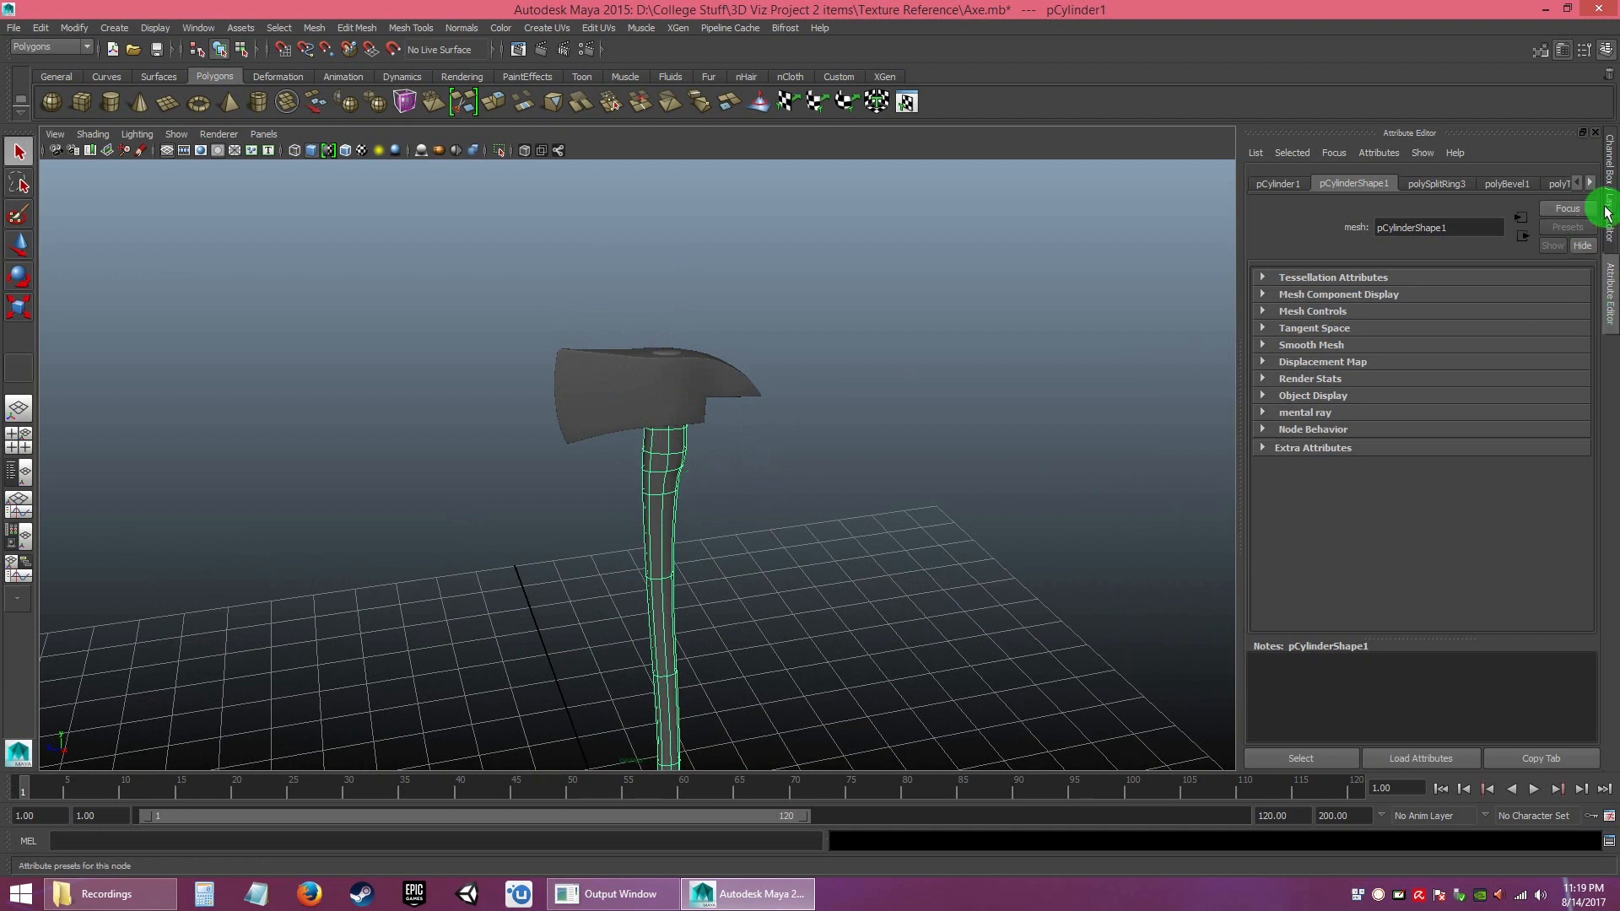
- Show the Channel Box and check the object names of the handle and the blade
click(1609, 176)
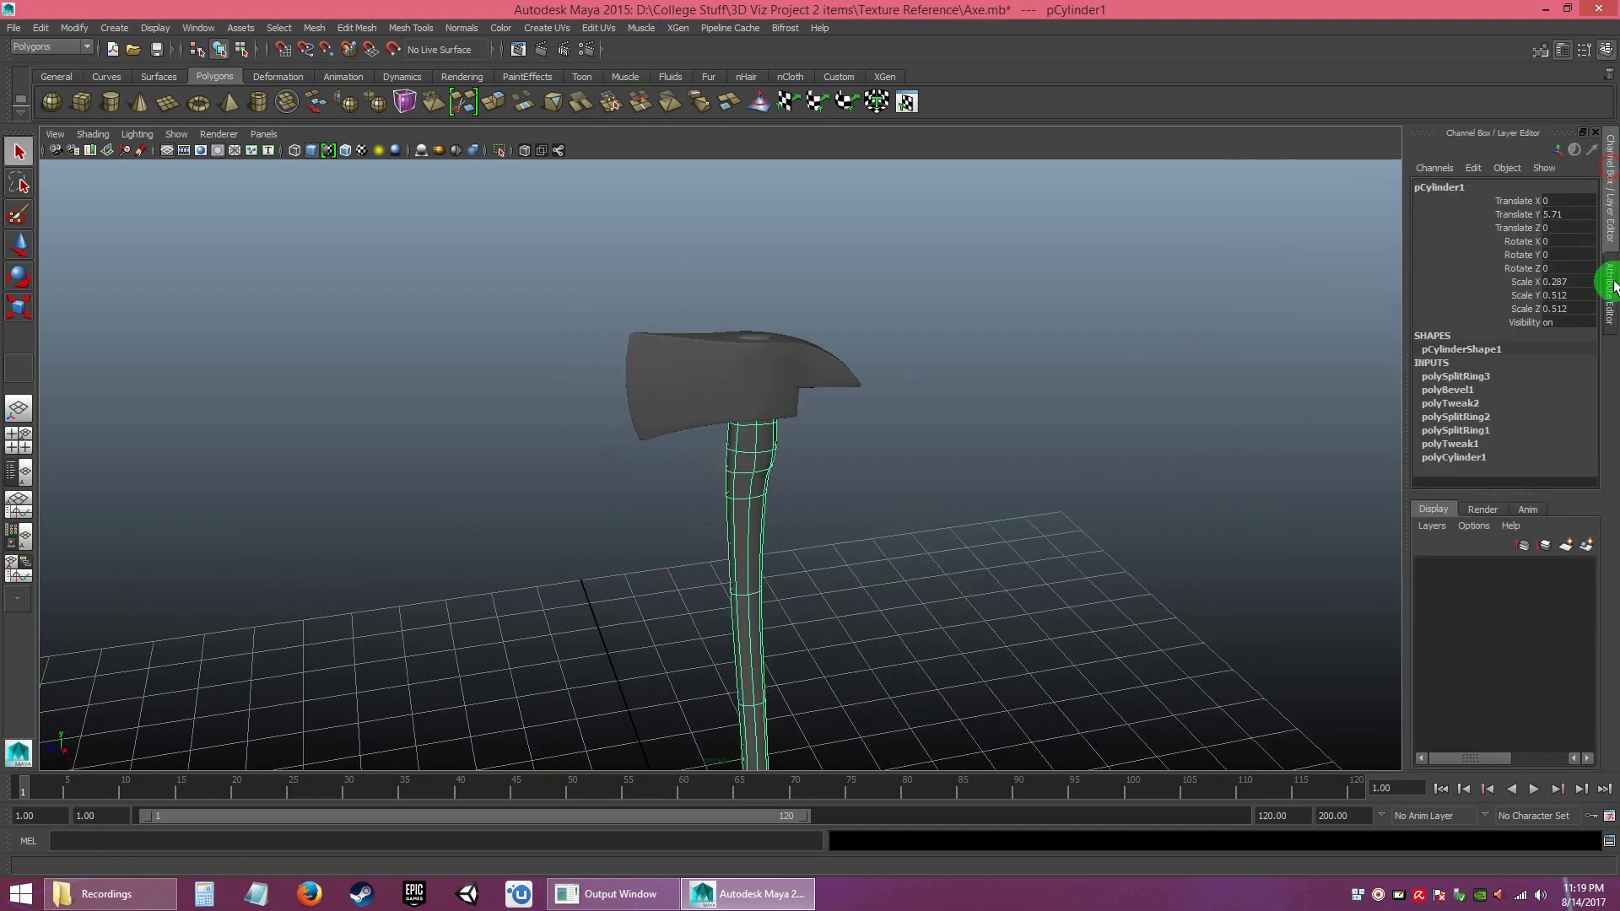
click(762, 387)
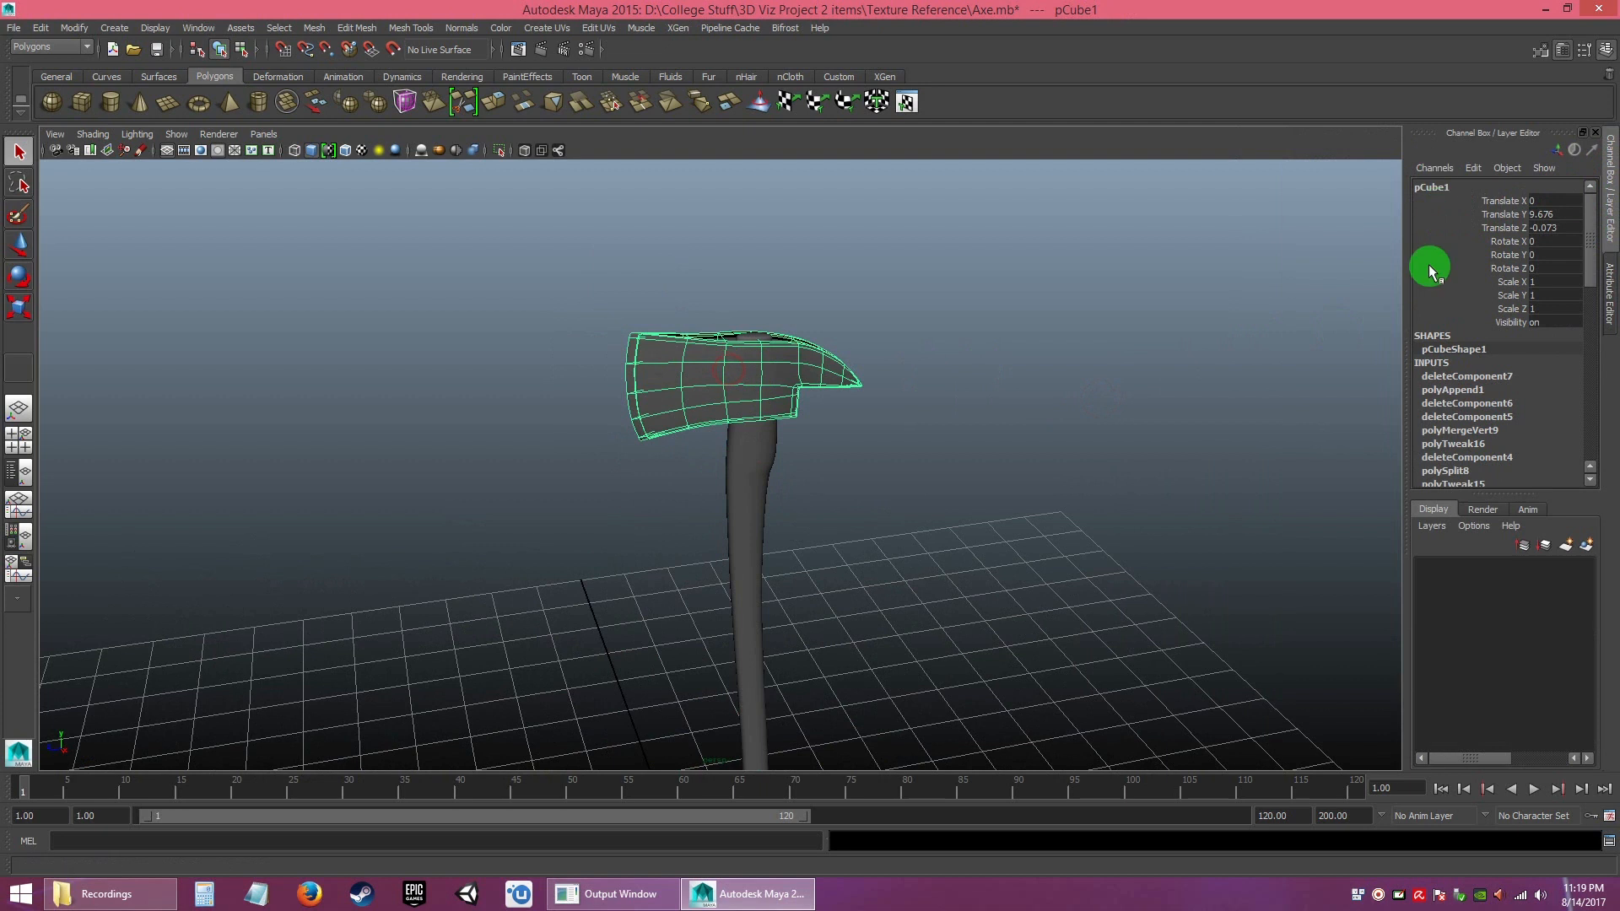
click(1077, 434)
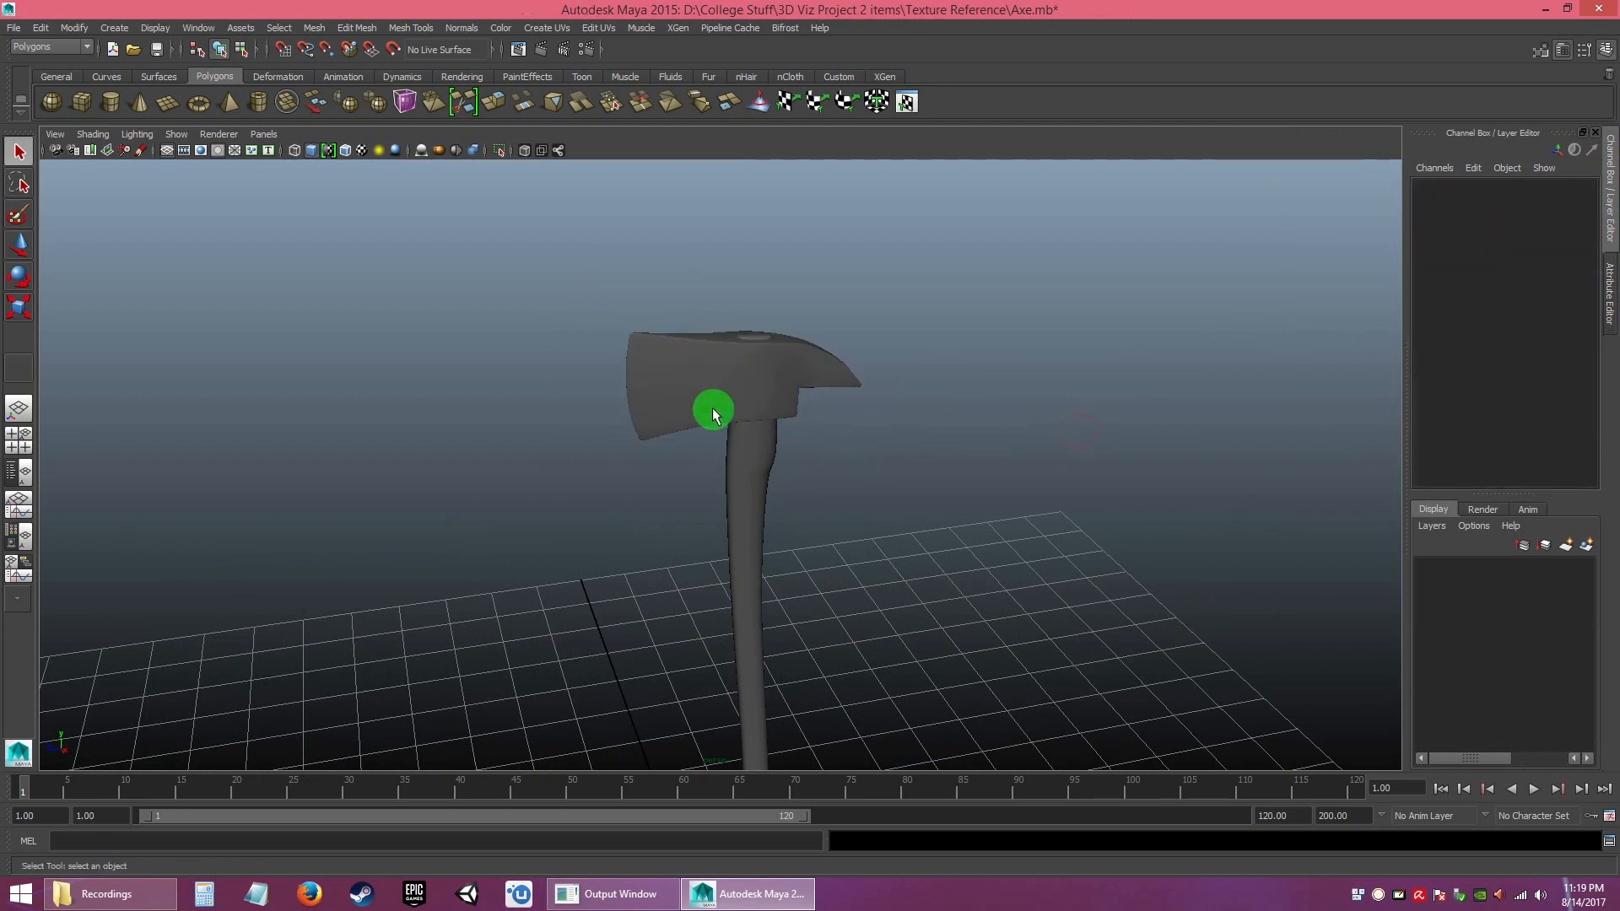
- Open the Outliner and rename the axe head pCube1 as axe_blade_mesh
click(198, 27)
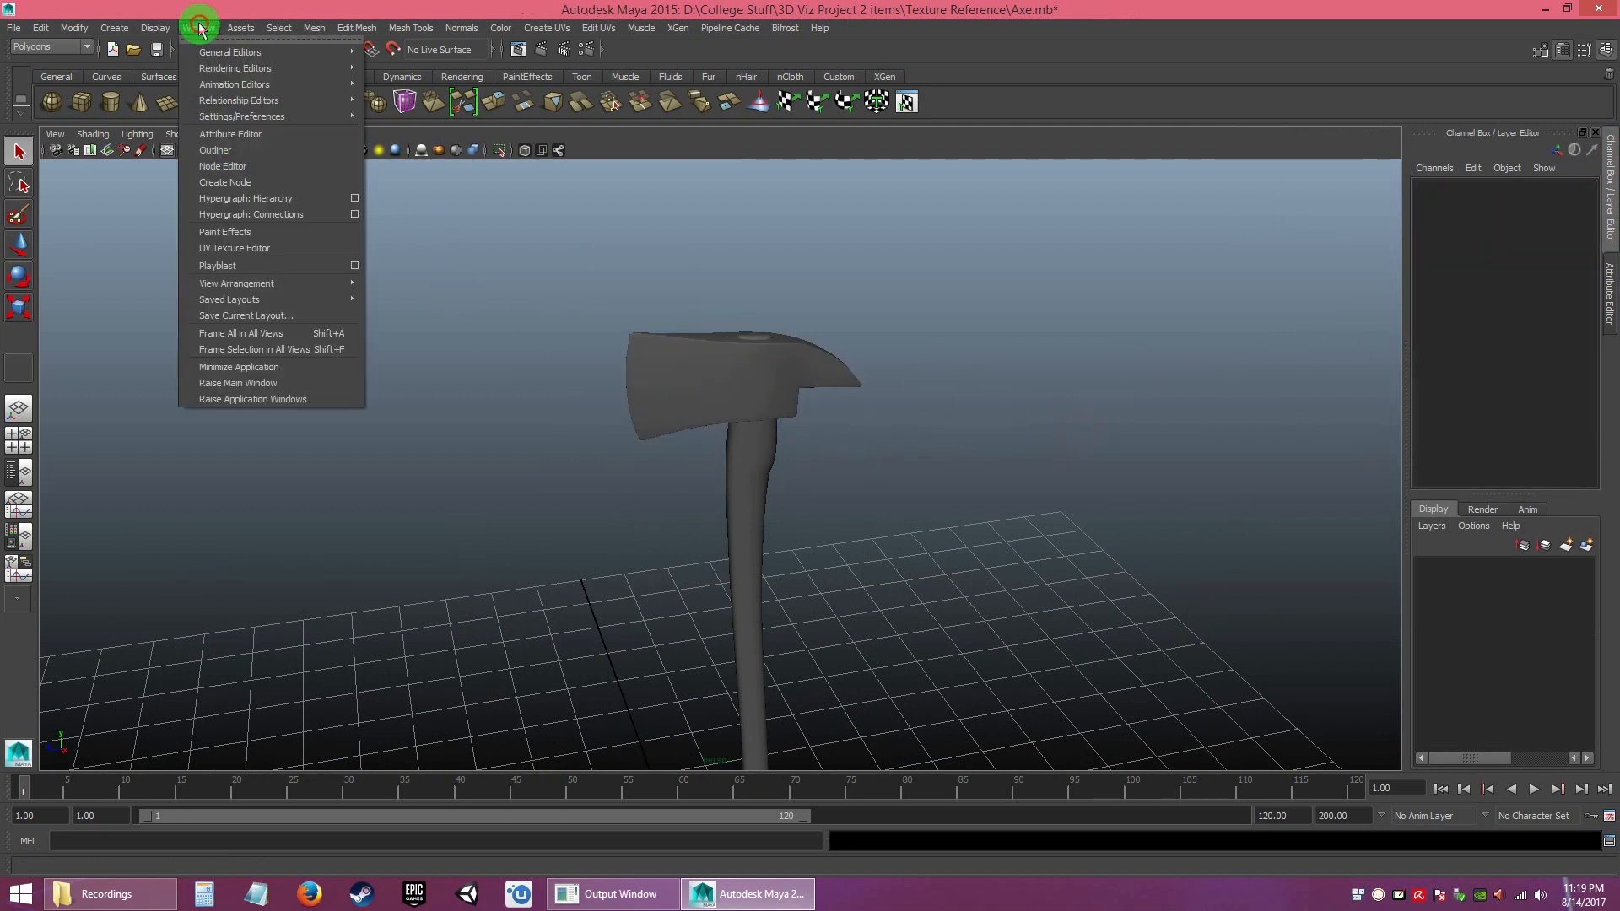
click(221, 152)
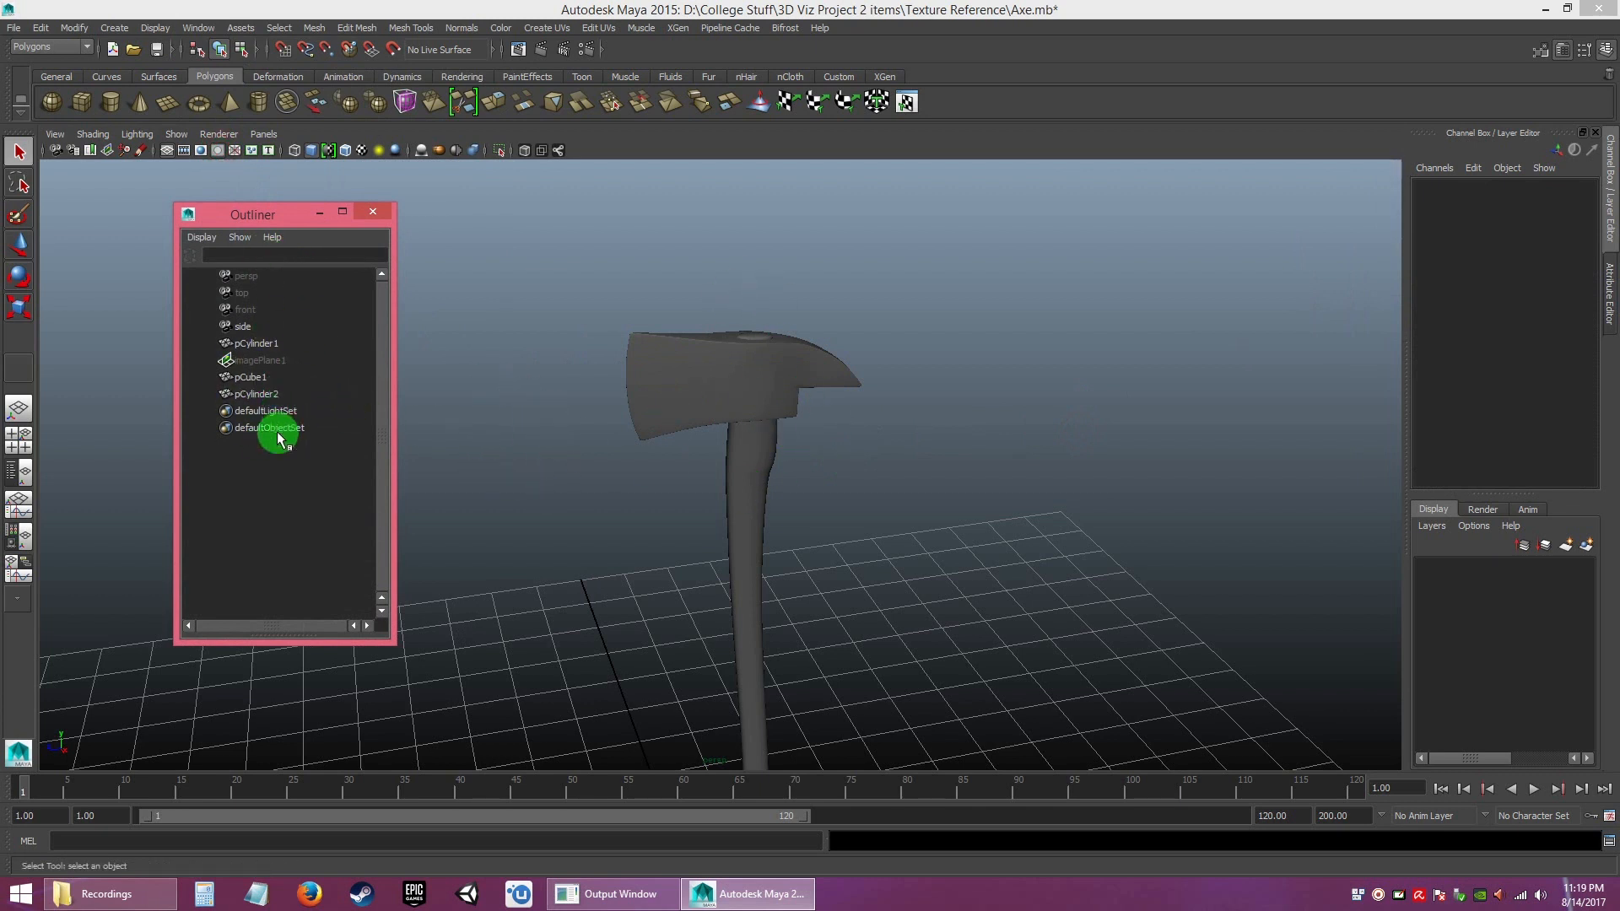
click(244, 378)
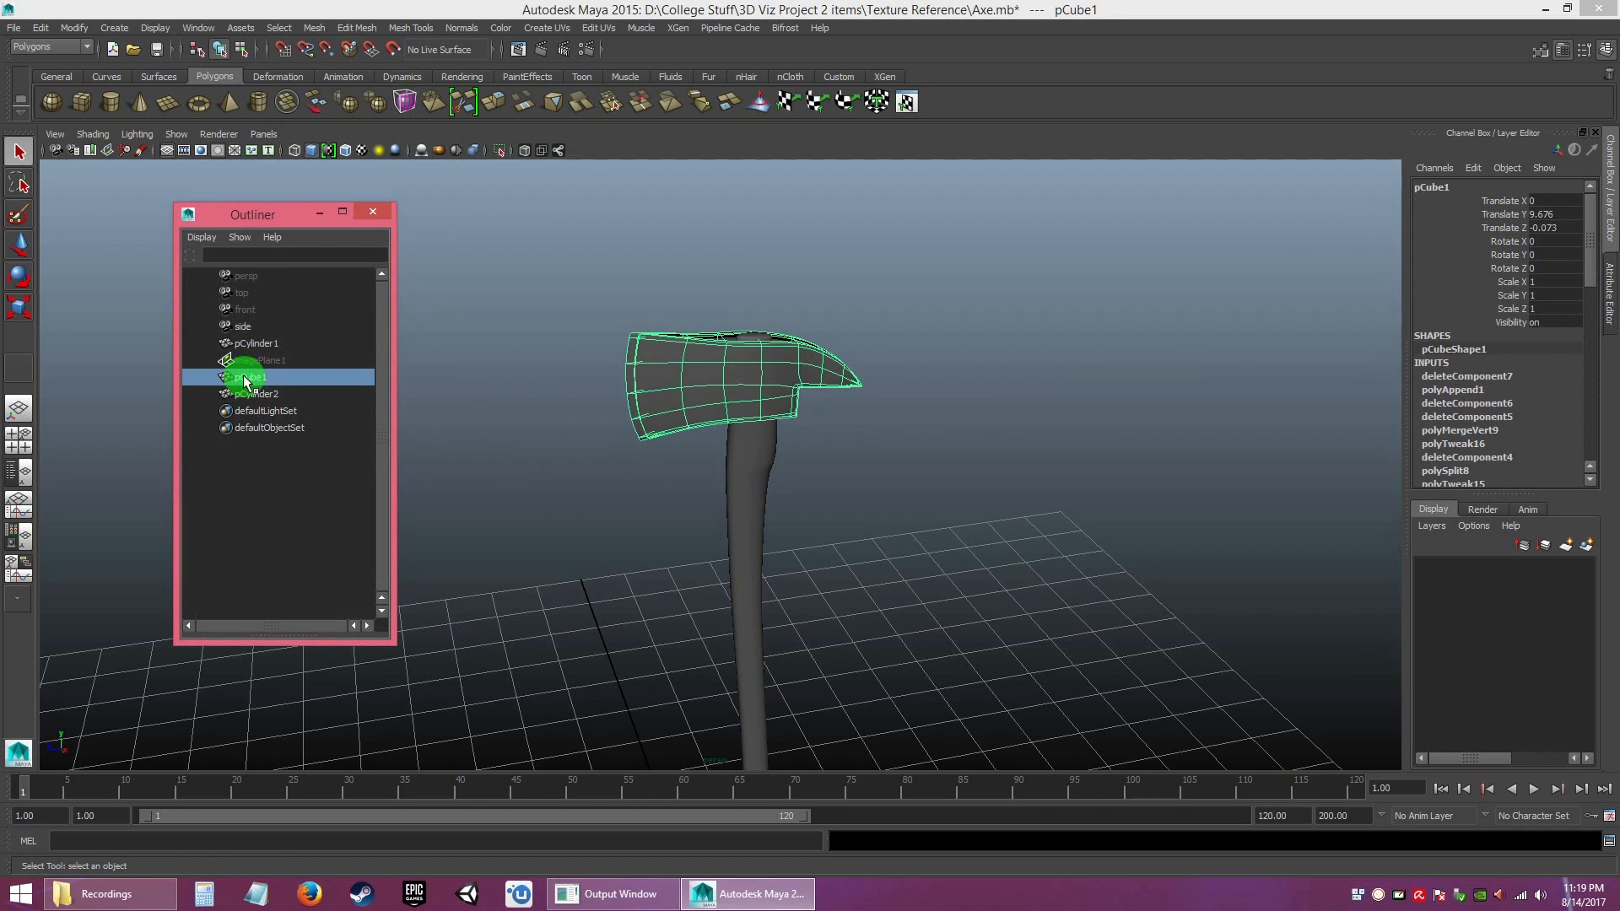
key(Return)
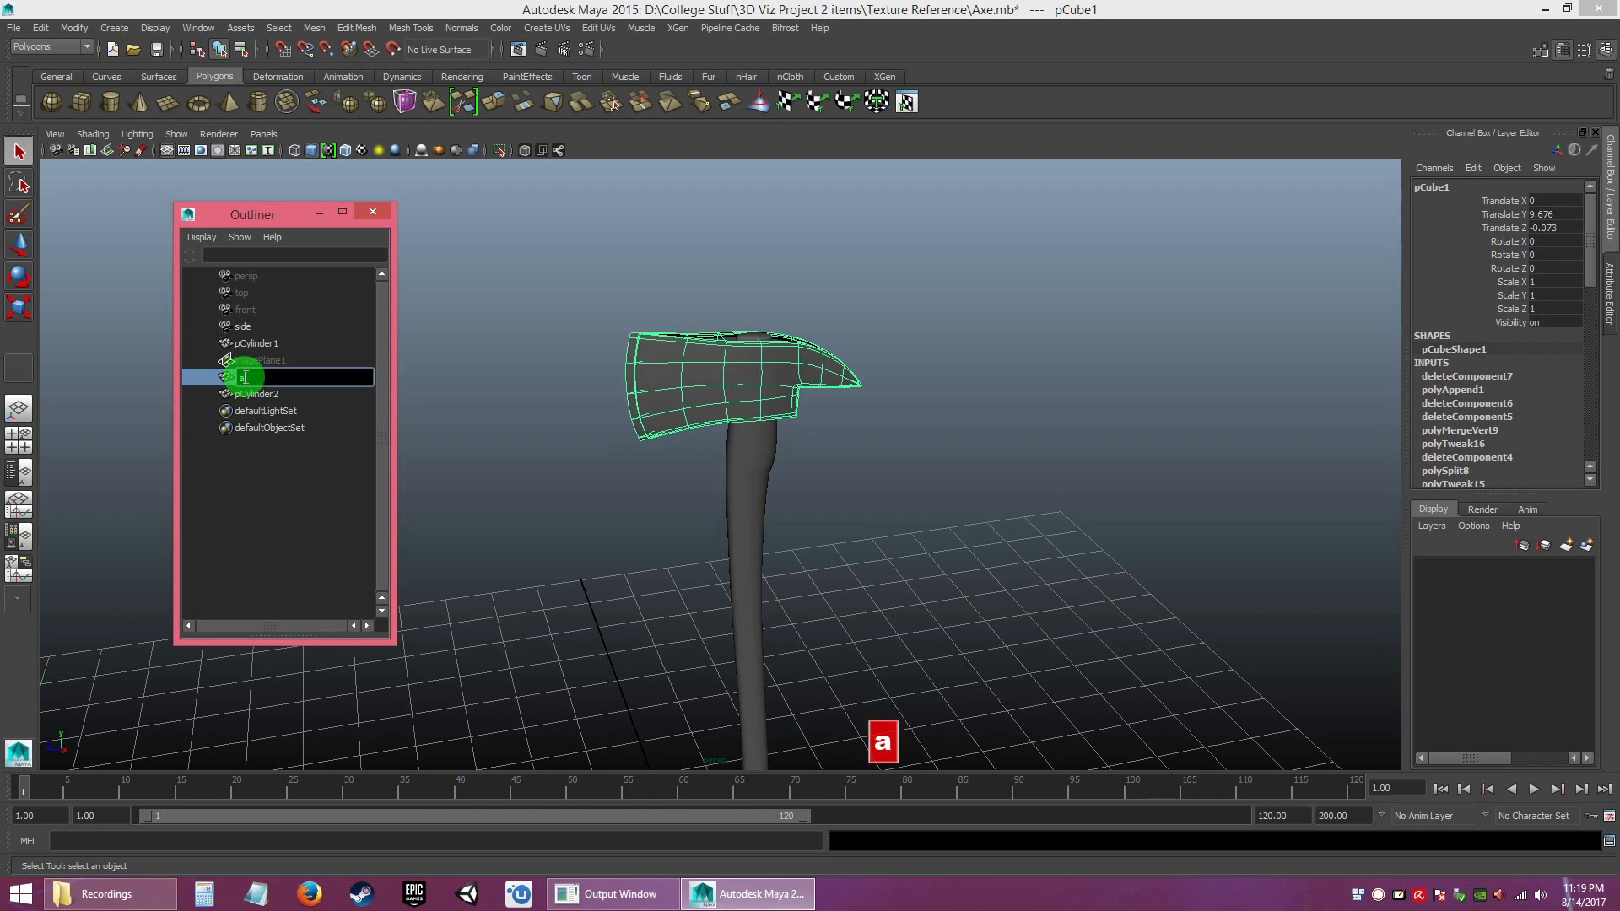
key(shift)
text(_blade_mesh)
key(Return)
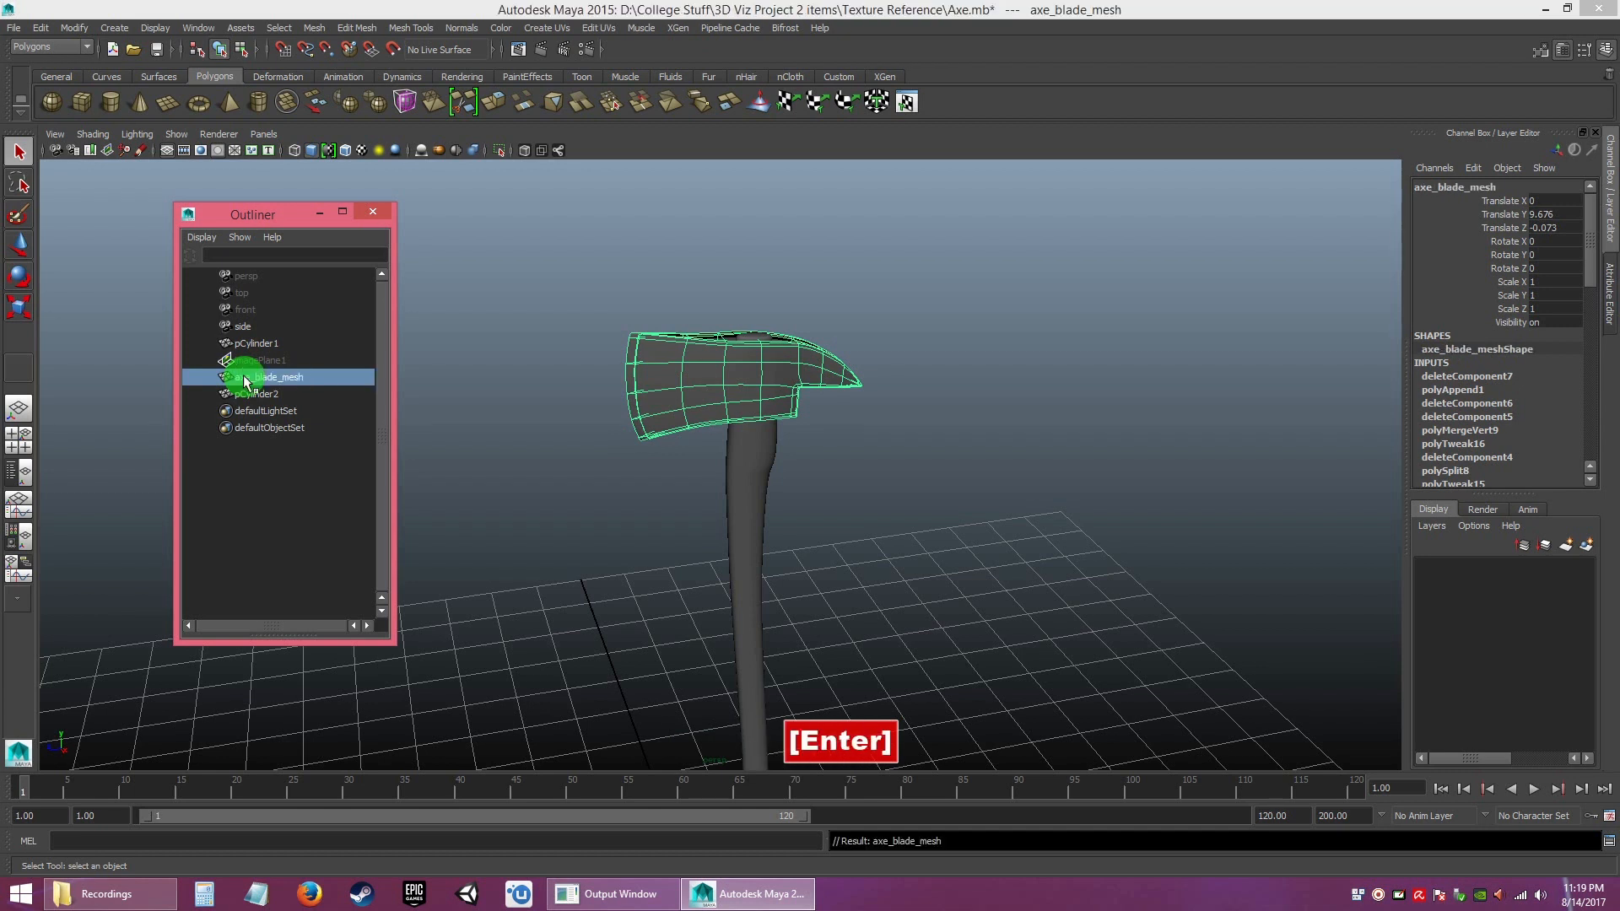
- Rename the knob on top of the axe head, pCylinder2, as axe_knob_mesh
click(255, 394)
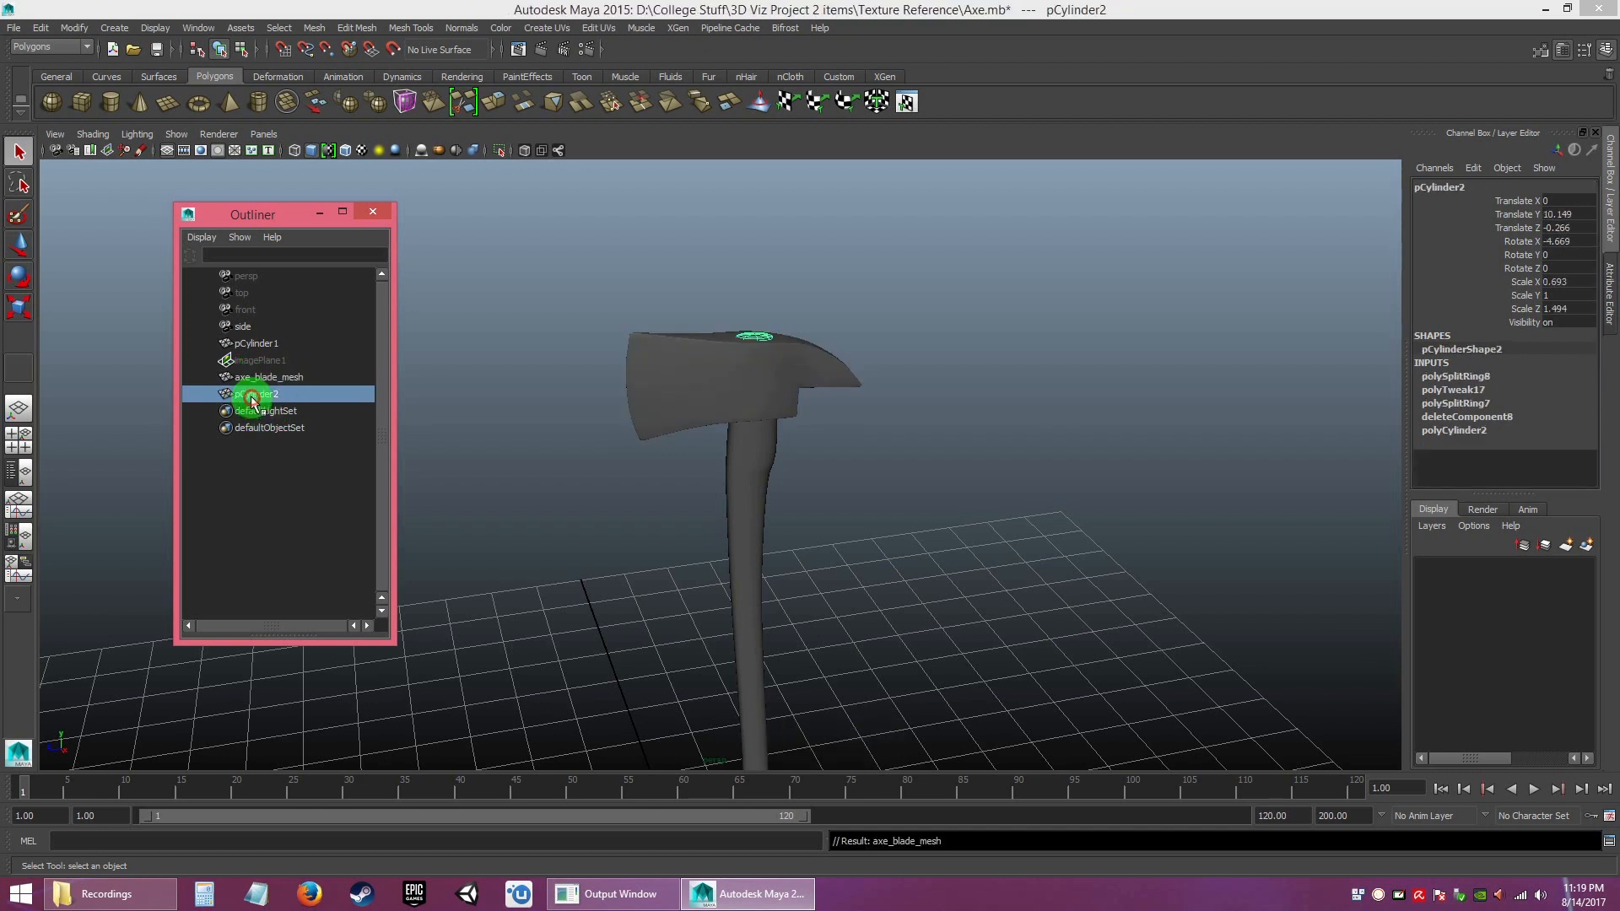
double_click(254, 395)
text(knob)
key(shift)
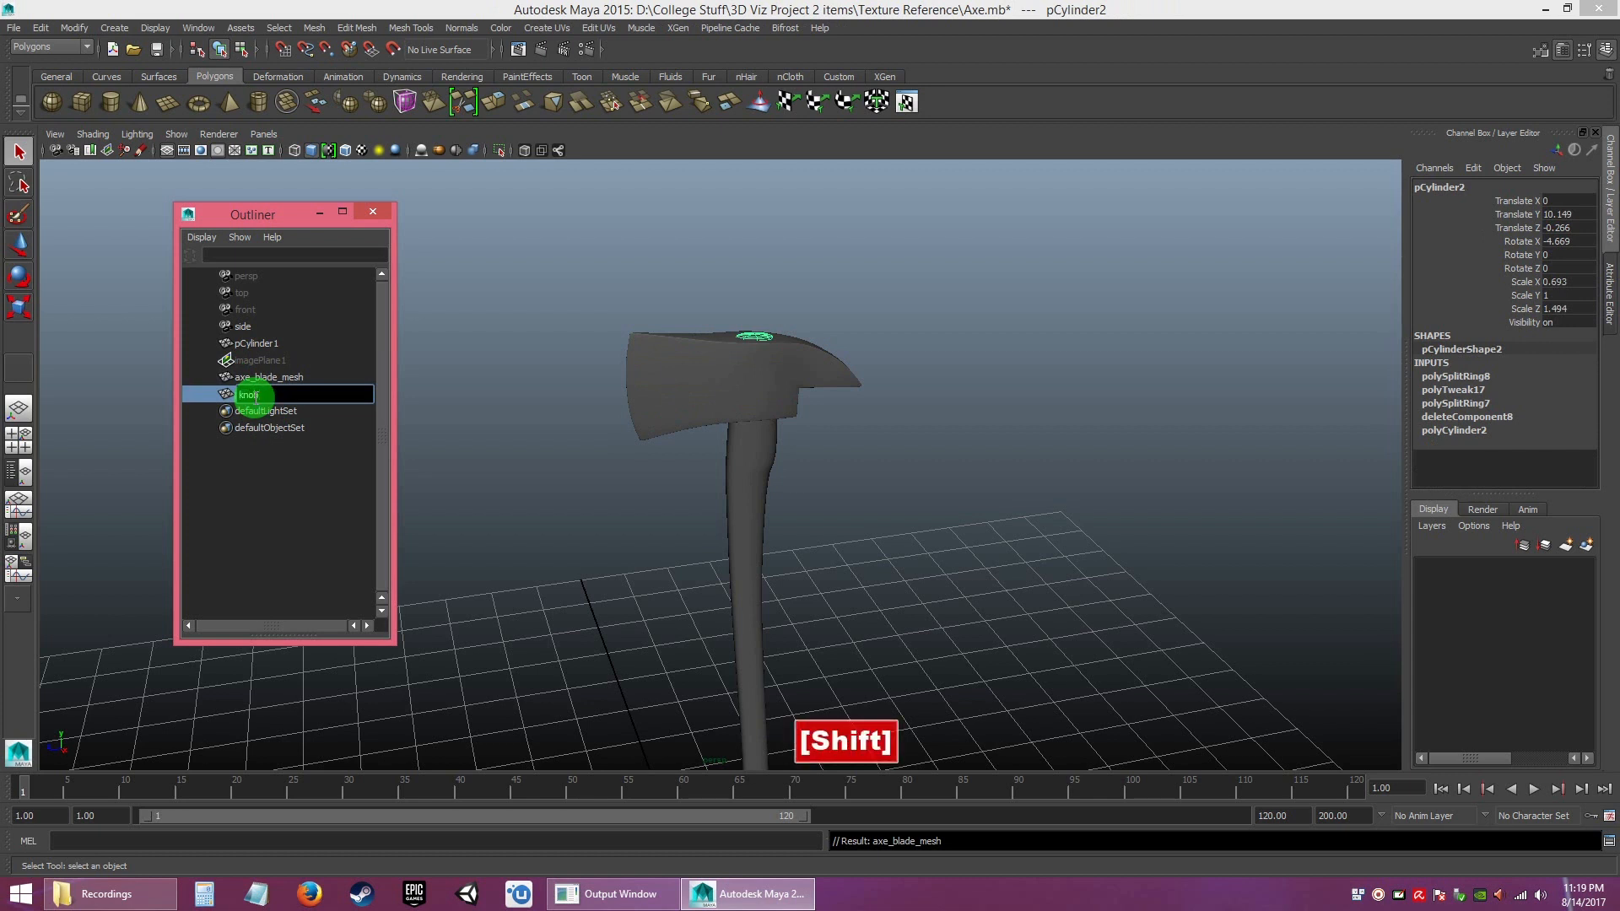
text(_)
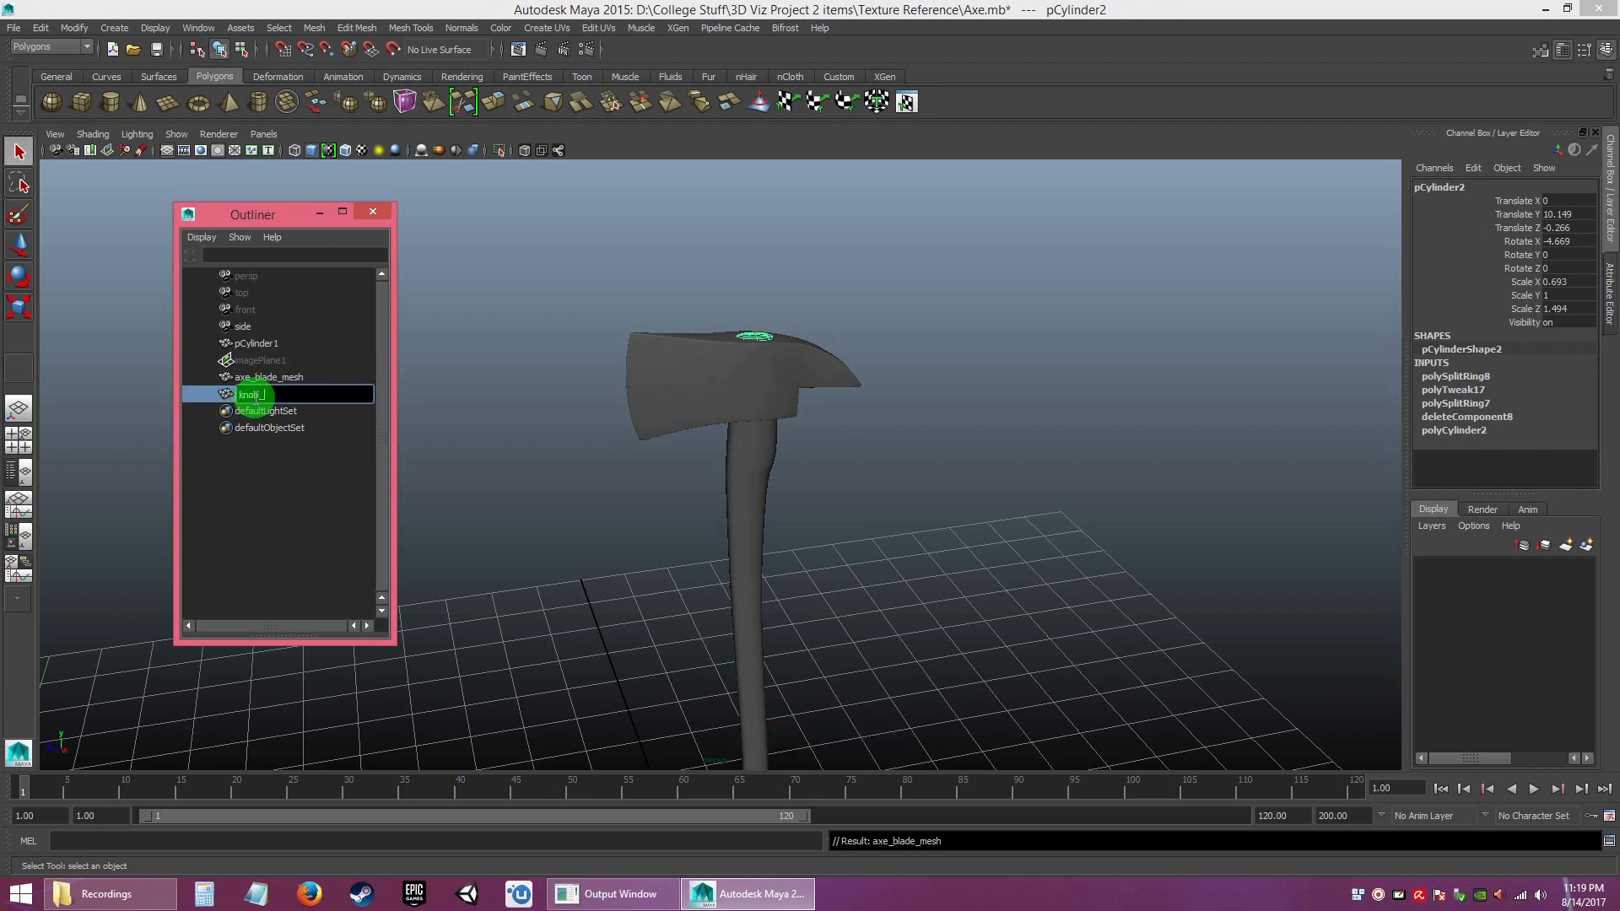
text(mesh)
key(Left)
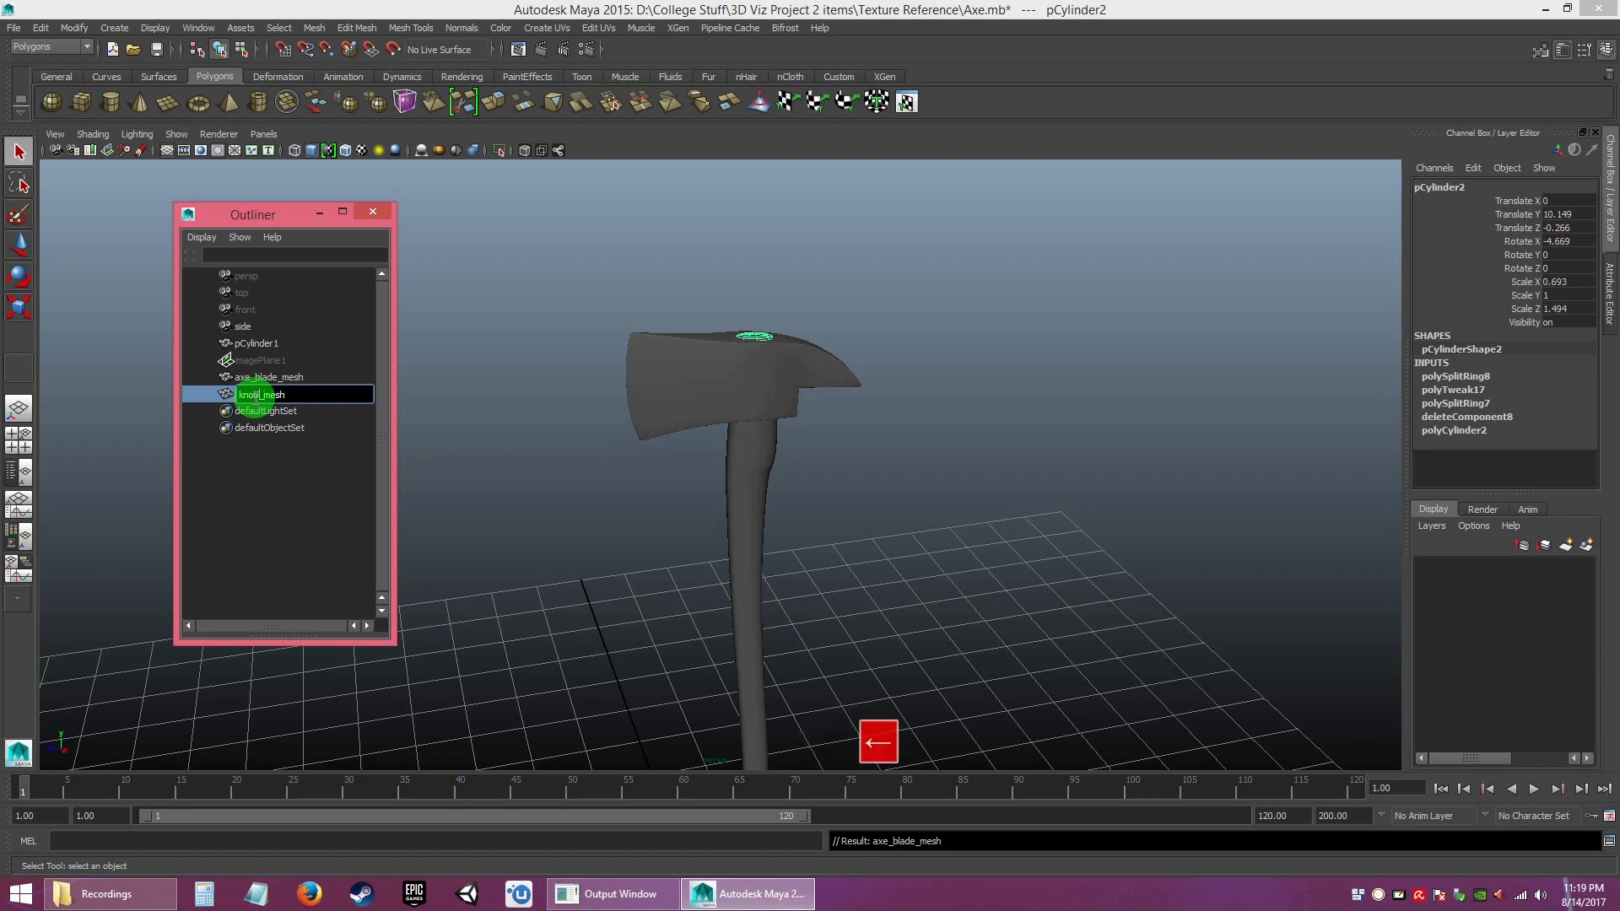
text(axe_)
key(Return)
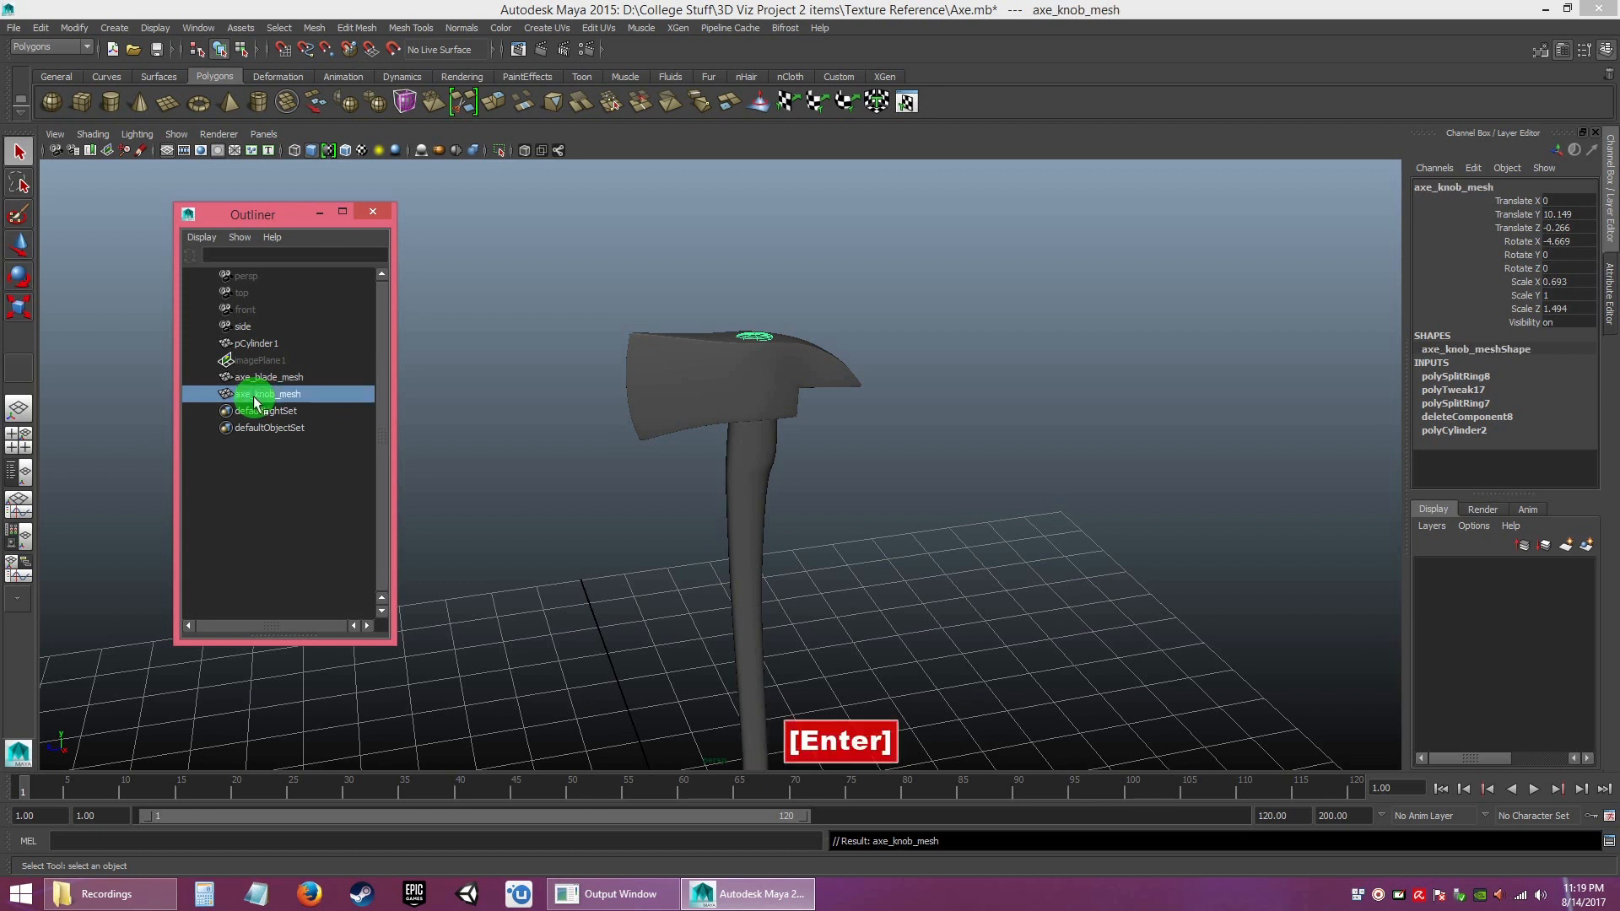
- Rename the axe handle pCylinder1 as axe_handle_mesh and clear the selection
click(258, 344)
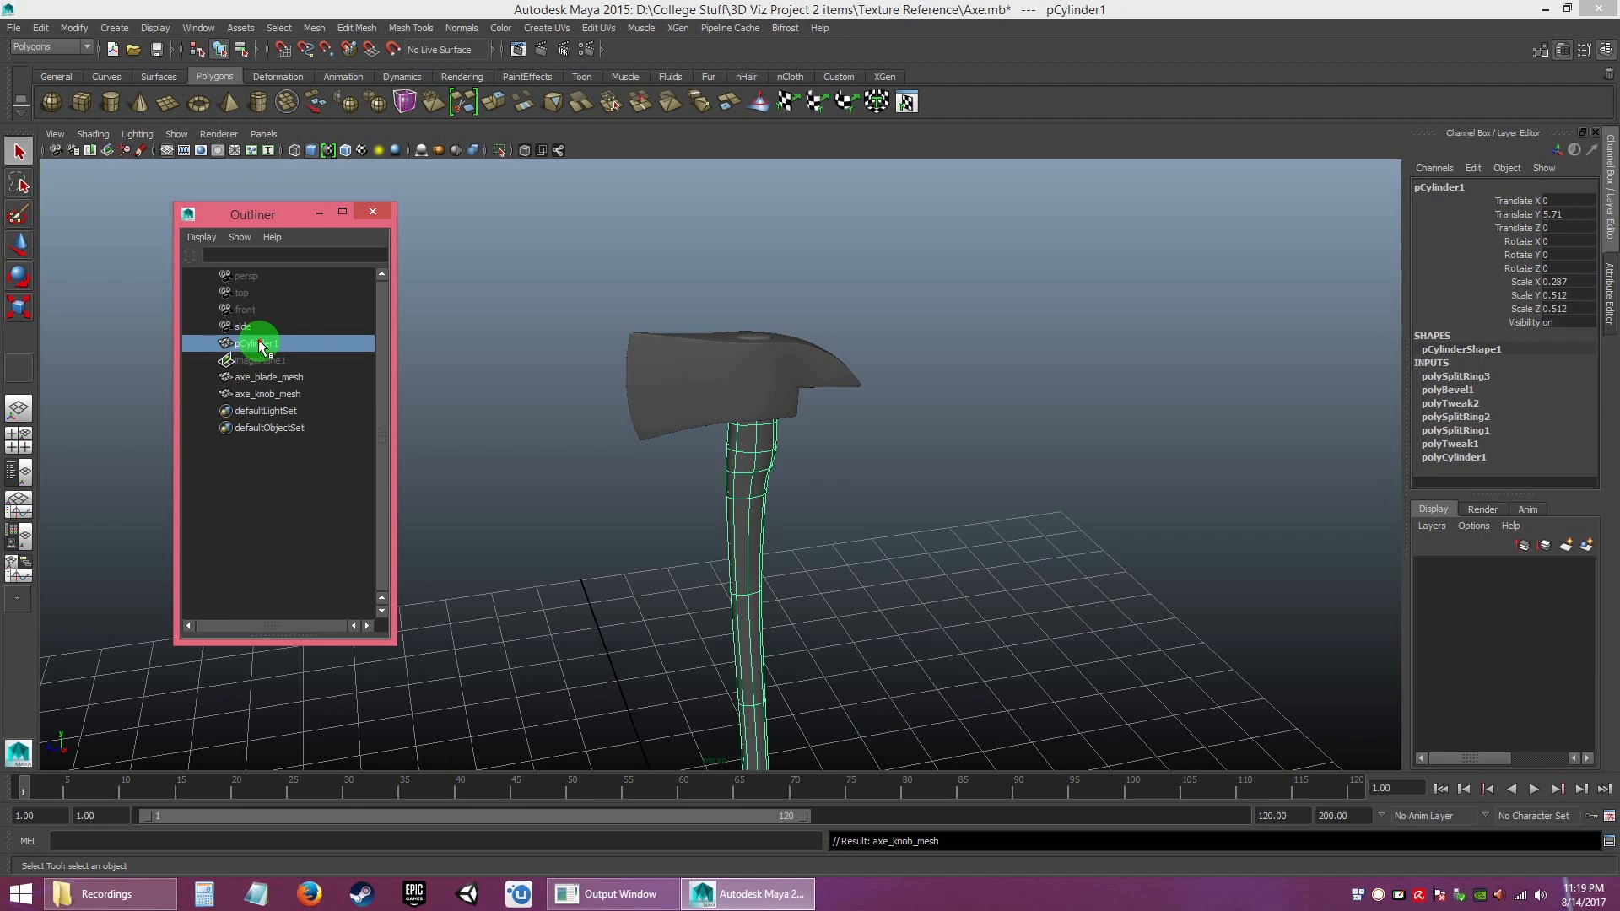
double_click(259, 343)
text(axe_h)
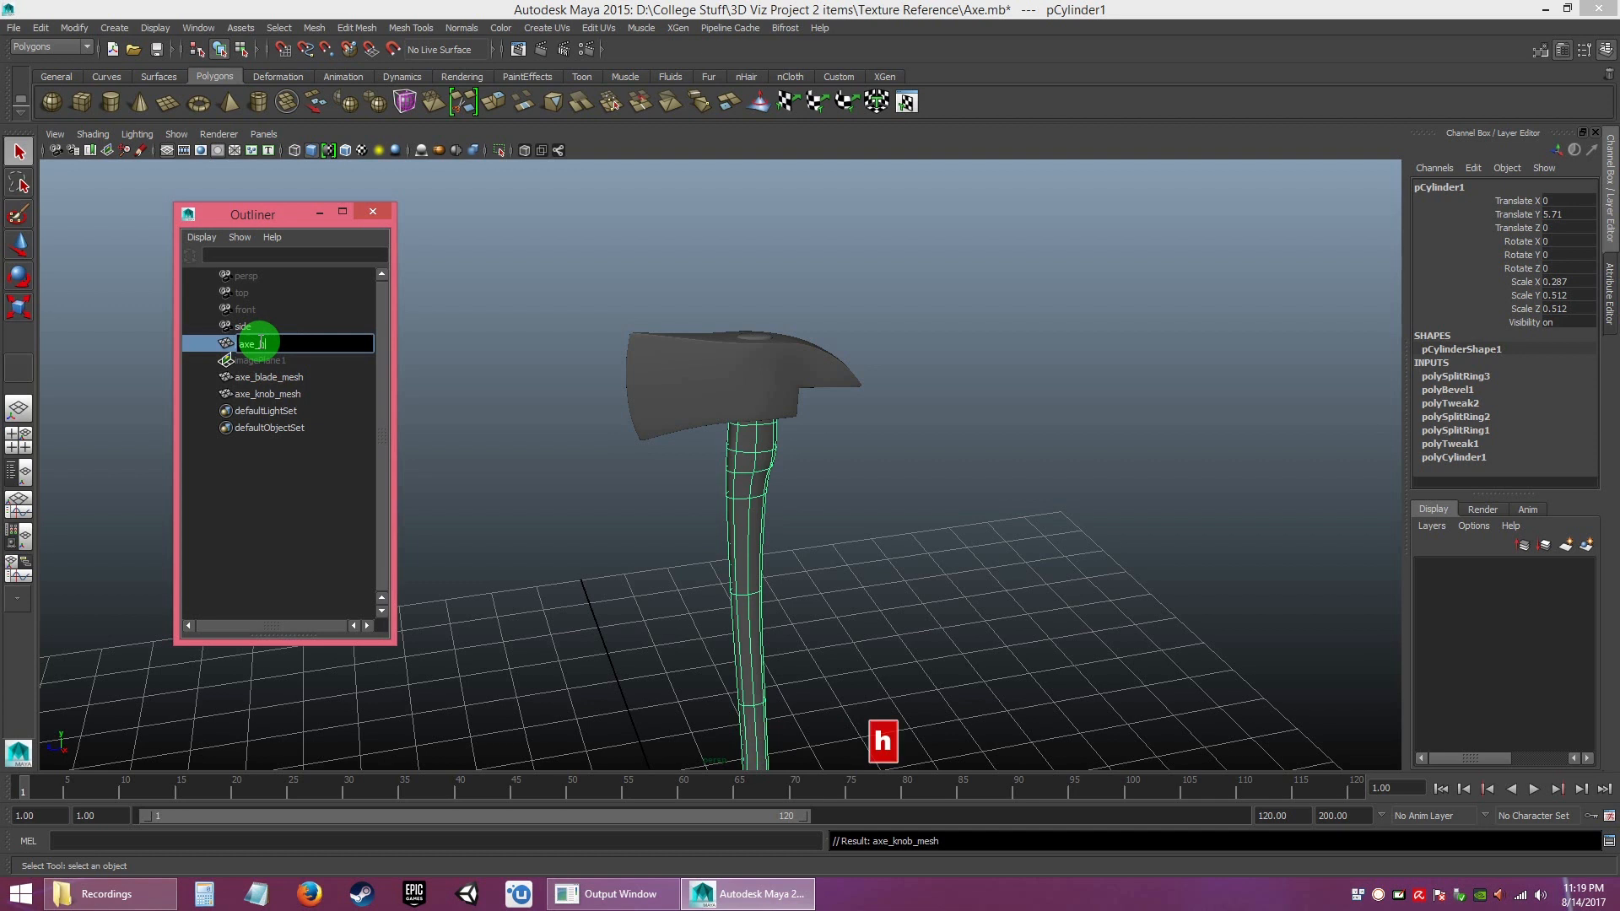
text(andle_mesh)
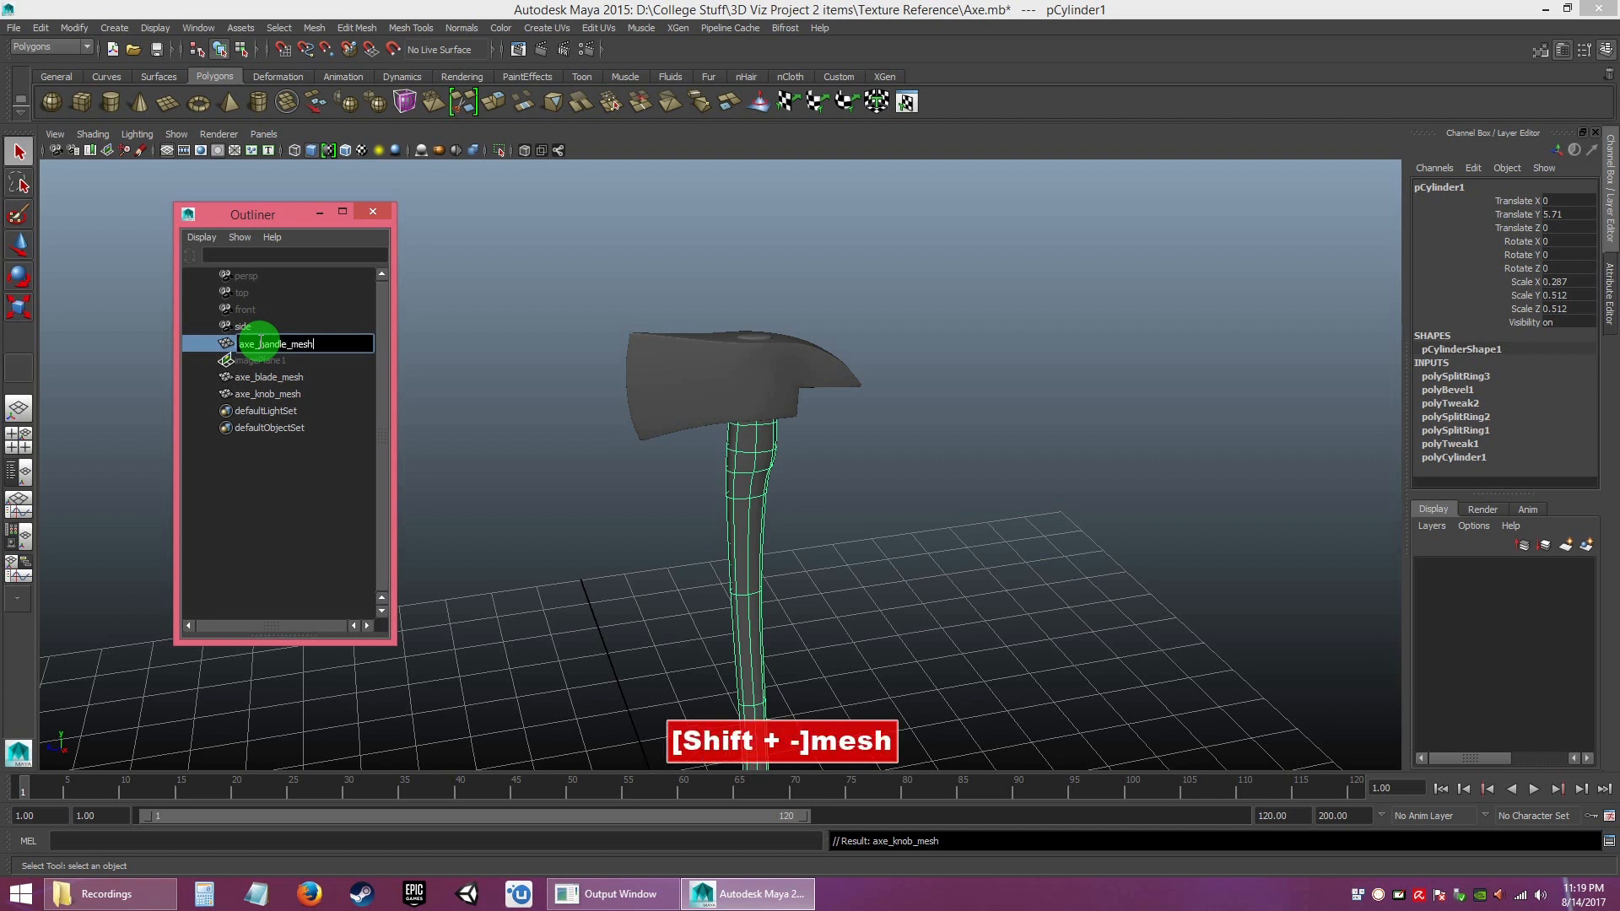
key(Return)
click(273, 491)
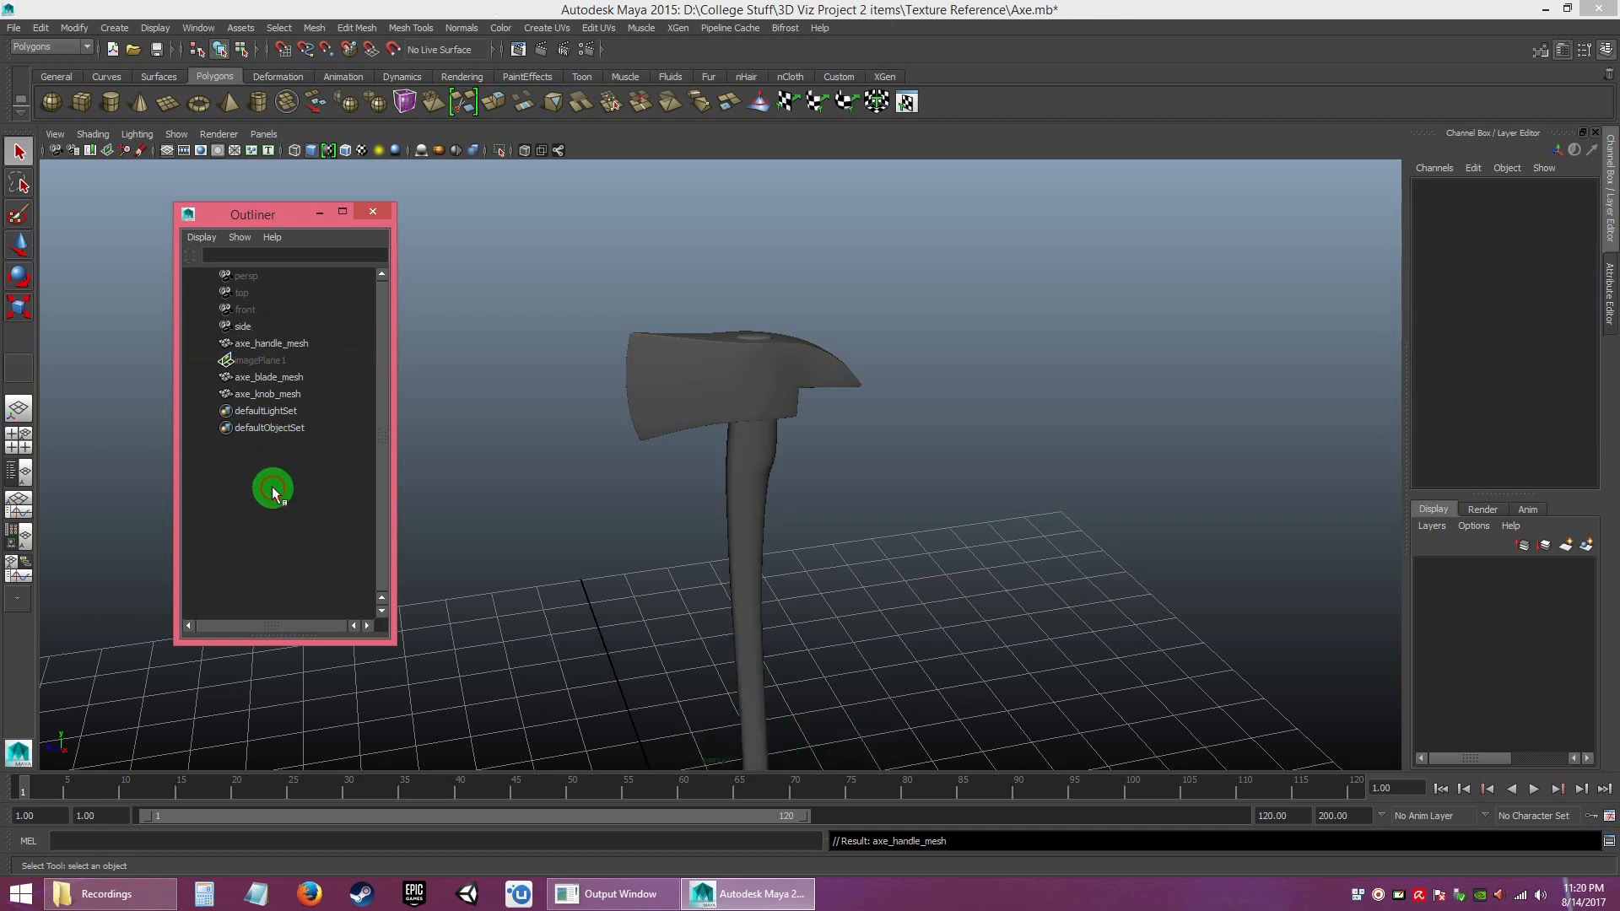
- Examine the renamed axe parts up close from several angles, ending with the handle selected
alt+drag(666, 516, 687, 509)
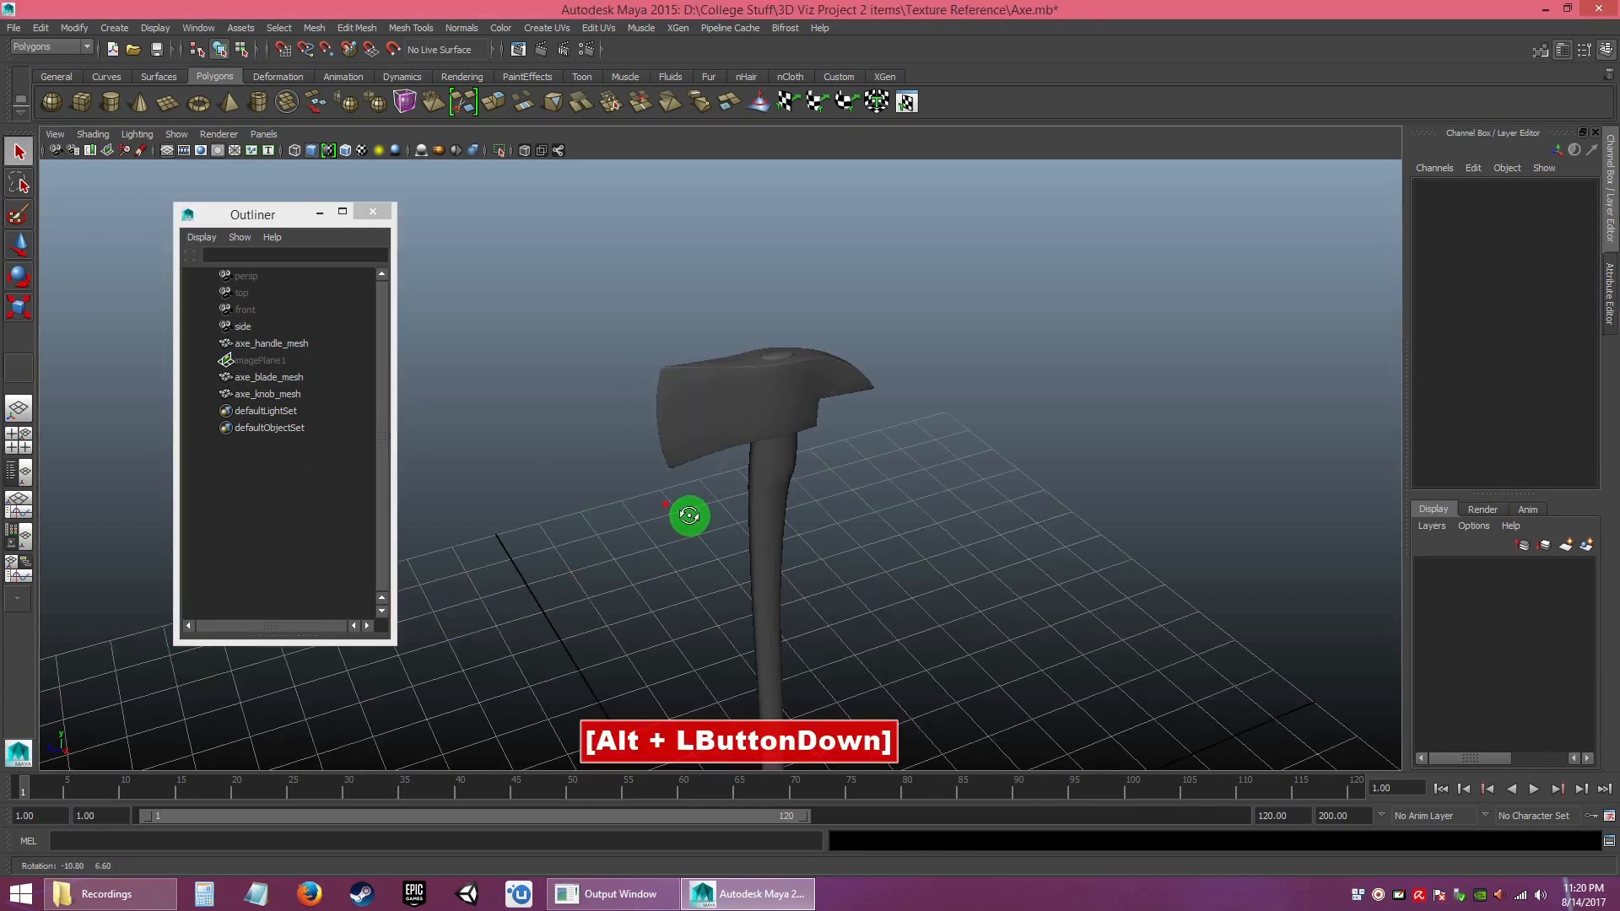
alt+right_drag(665, 504, 758, 564)
alt+drag(758, 563, 736, 555)
alt+right_drag(734, 555, 746, 592)
alt+drag(746, 592, 724, 576)
click(701, 377)
alt+drag(866, 513, 853, 507)
alt+right_drag(853, 507, 894, 464)
alt+middle_drag(882, 455, 836, 563)
alt+right_drag(835, 564, 908, 644)
click(924, 632)
alt+right_drag(959, 696, 822, 522)
alt+middle_drag(823, 522, 777, 405)
alt+drag(777, 405, 781, 470)
click(661, 359)
alt+drag(661, 359, 759, 413)
alt+right_drag(759, 413, 789, 531)
alt+middle_drag(789, 532, 721, 497)
mouse_move(748, 503)
alt+right_down()
mouse_move(771, 535)
mouse_move(759, 511)
alt+right_up()
click(707, 492)
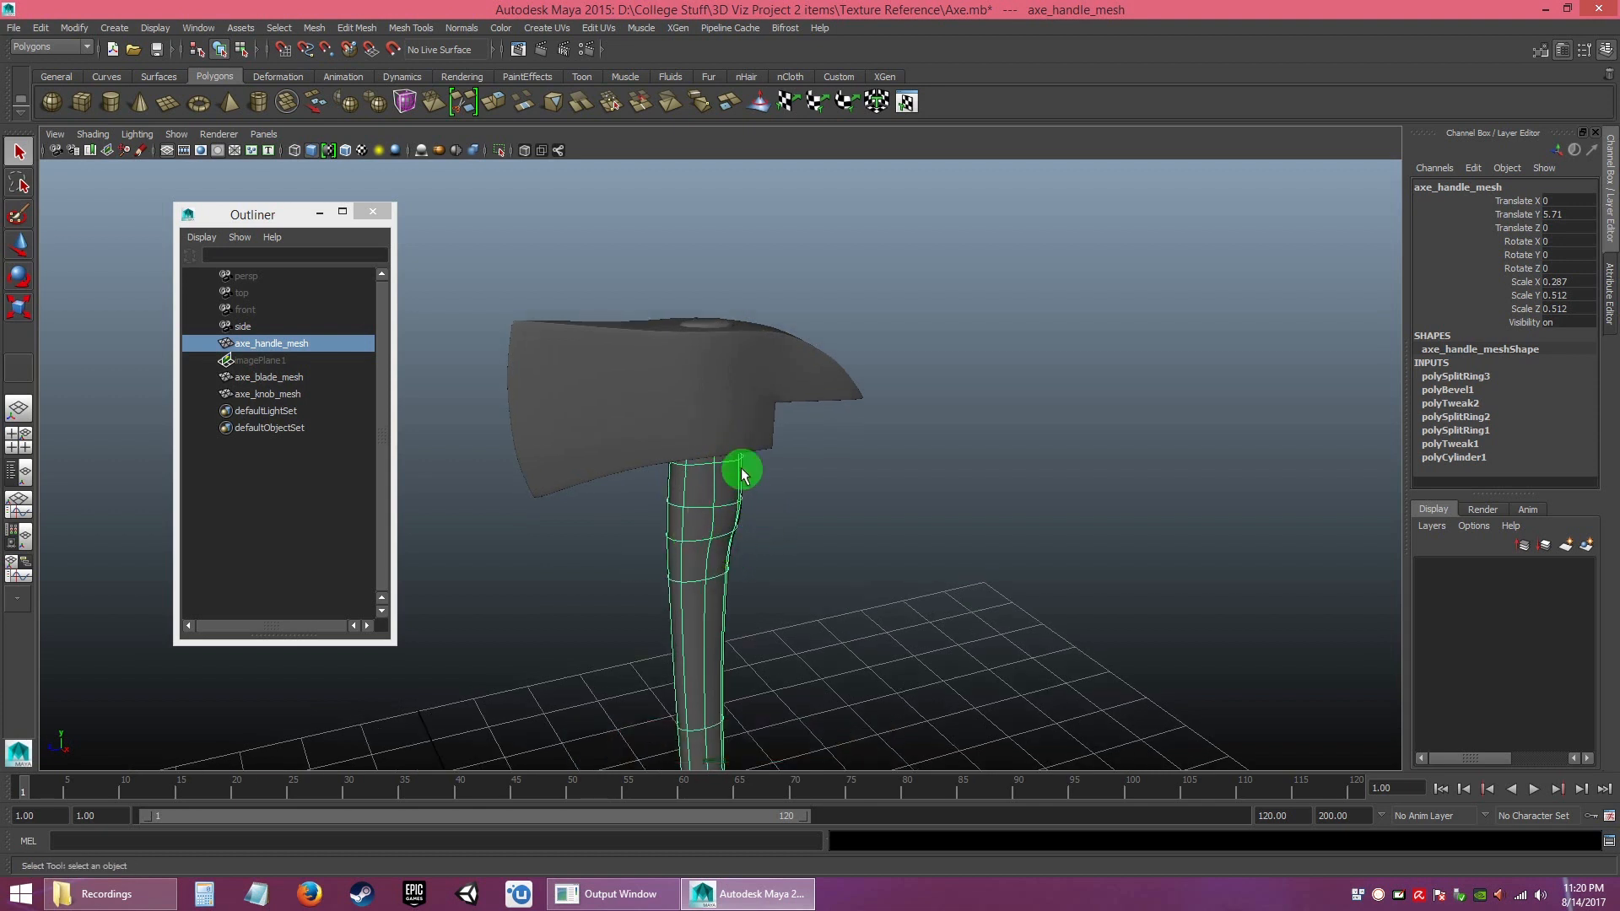
- Compare the axe handle in unsmoothed, cage-plus-smooth and fully smoothed mesh display, viewing it from several angles
click(827, 567)
click(699, 502)
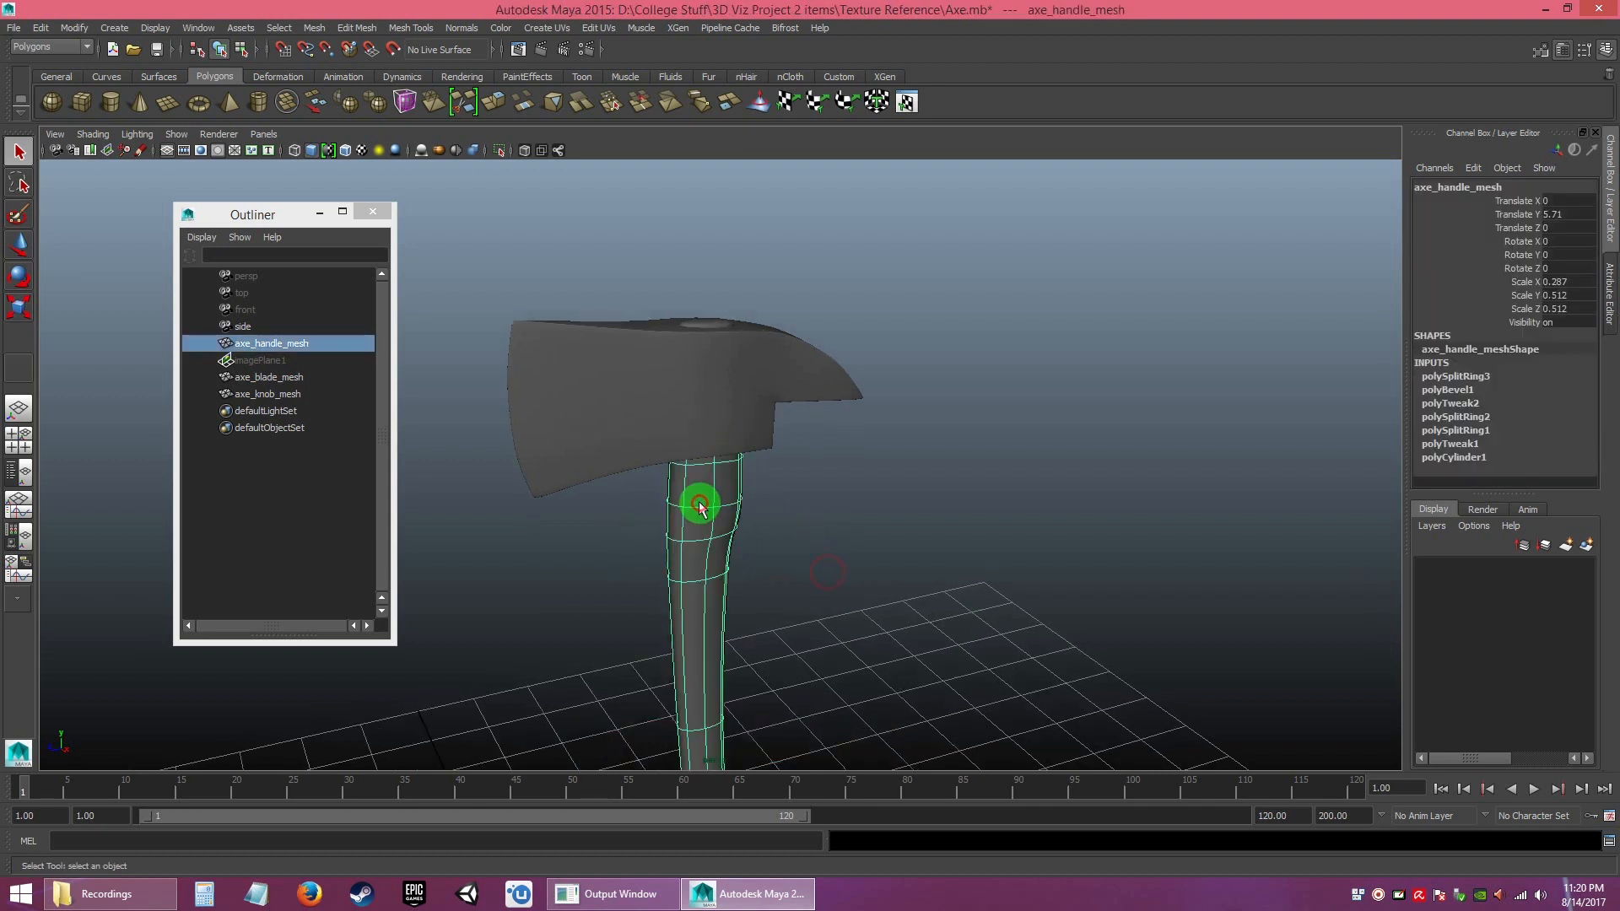
click(868, 536)
click(666, 506)
key(1)
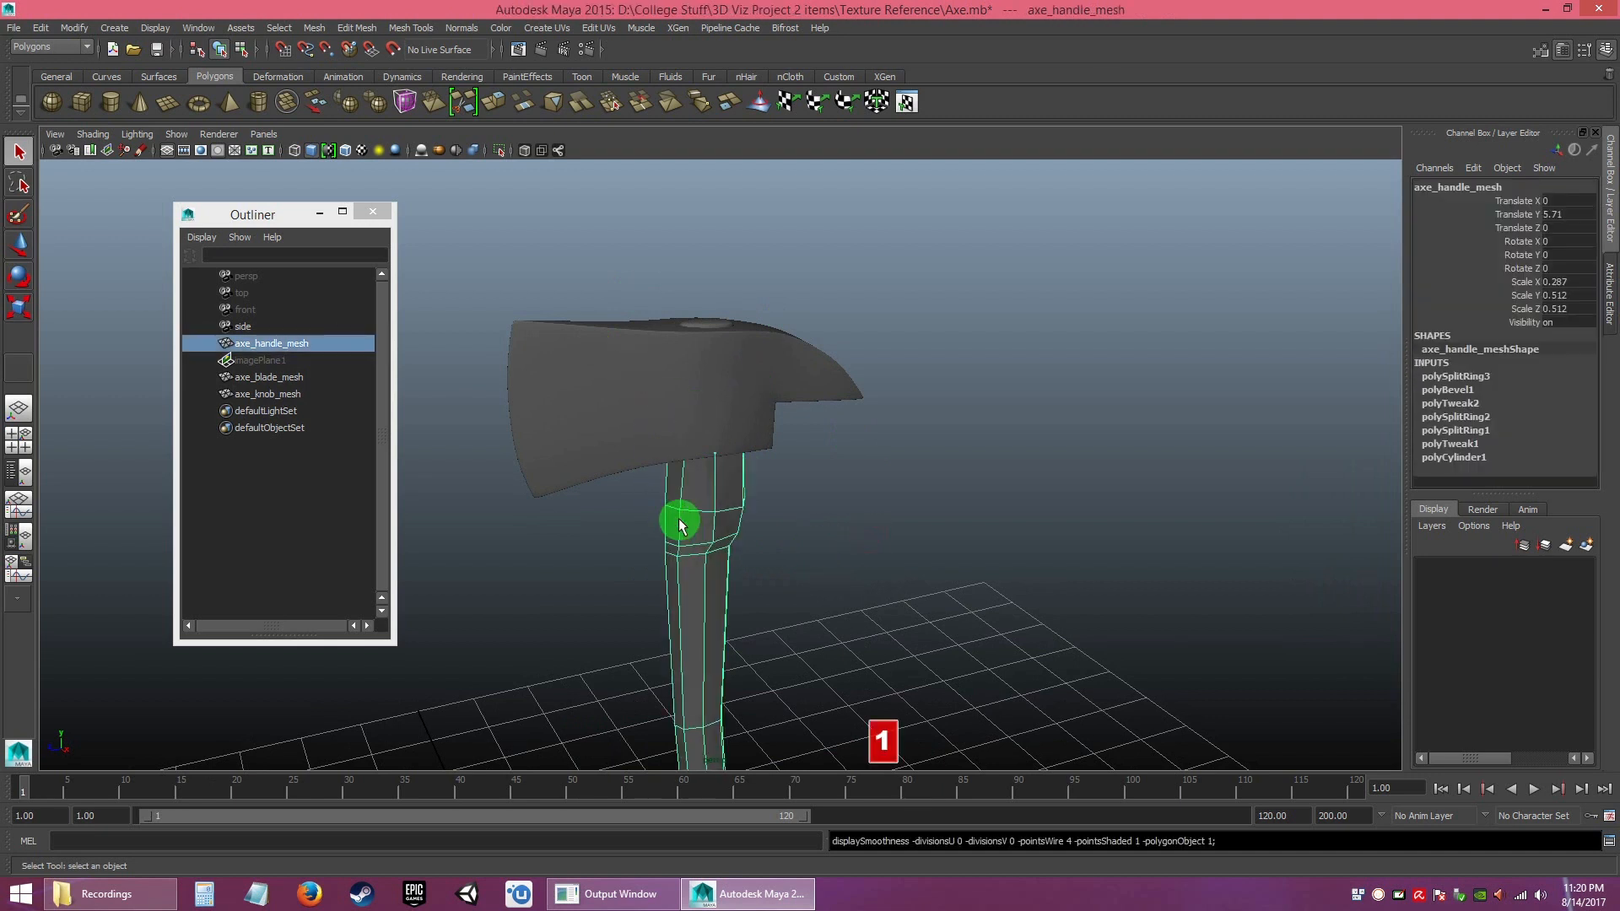
key(2)
alt+drag(748, 540, 685, 494)
key(3)
mouse_move(802, 553)
alt+mouse_down()
mouse_move(789, 539)
mouse_move(810, 528)
mouse_move(716, 509)
mouse_move(798, 529)
alt+mouse_up()
- Set the handle, blade and knob meshes to unsmoothed display and clear the selection
click(716, 509)
drag(590, 253, 839, 605)
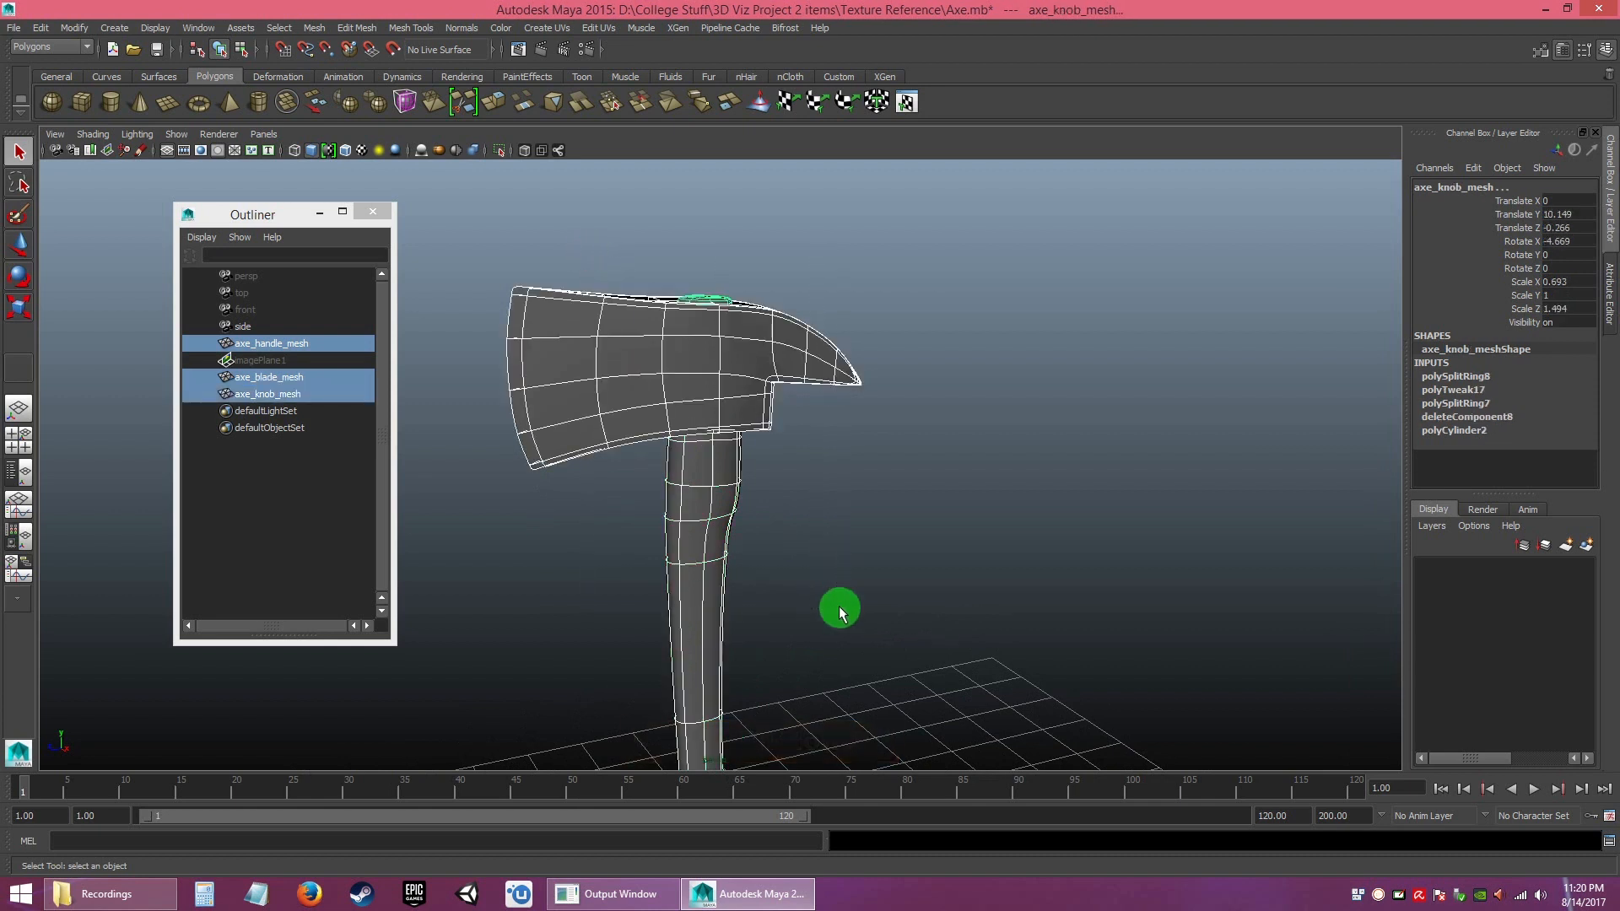
key(1)
click(826, 517)
- Select the axe blade and review its construction history inputs through to the oldest entry
alt+drag(782, 550, 860, 543)
alt+right_drag(861, 542, 686, 400)
alt+drag(686, 400, 684, 422)
alt+right_drag(849, 499, 846, 492)
alt+drag(847, 492, 788, 391)
alt+middle_drag(788, 391, 686, 398)
alt+drag(836, 424, 824, 448)
alt+right_drag(825, 454, 906, 582)
click(701, 415)
scroll(1597, 290, down, 2)
scroll(1597, 289, down, 1)
drag(1597, 289, 1594, 386)
scroll(1594, 428, down, 2)
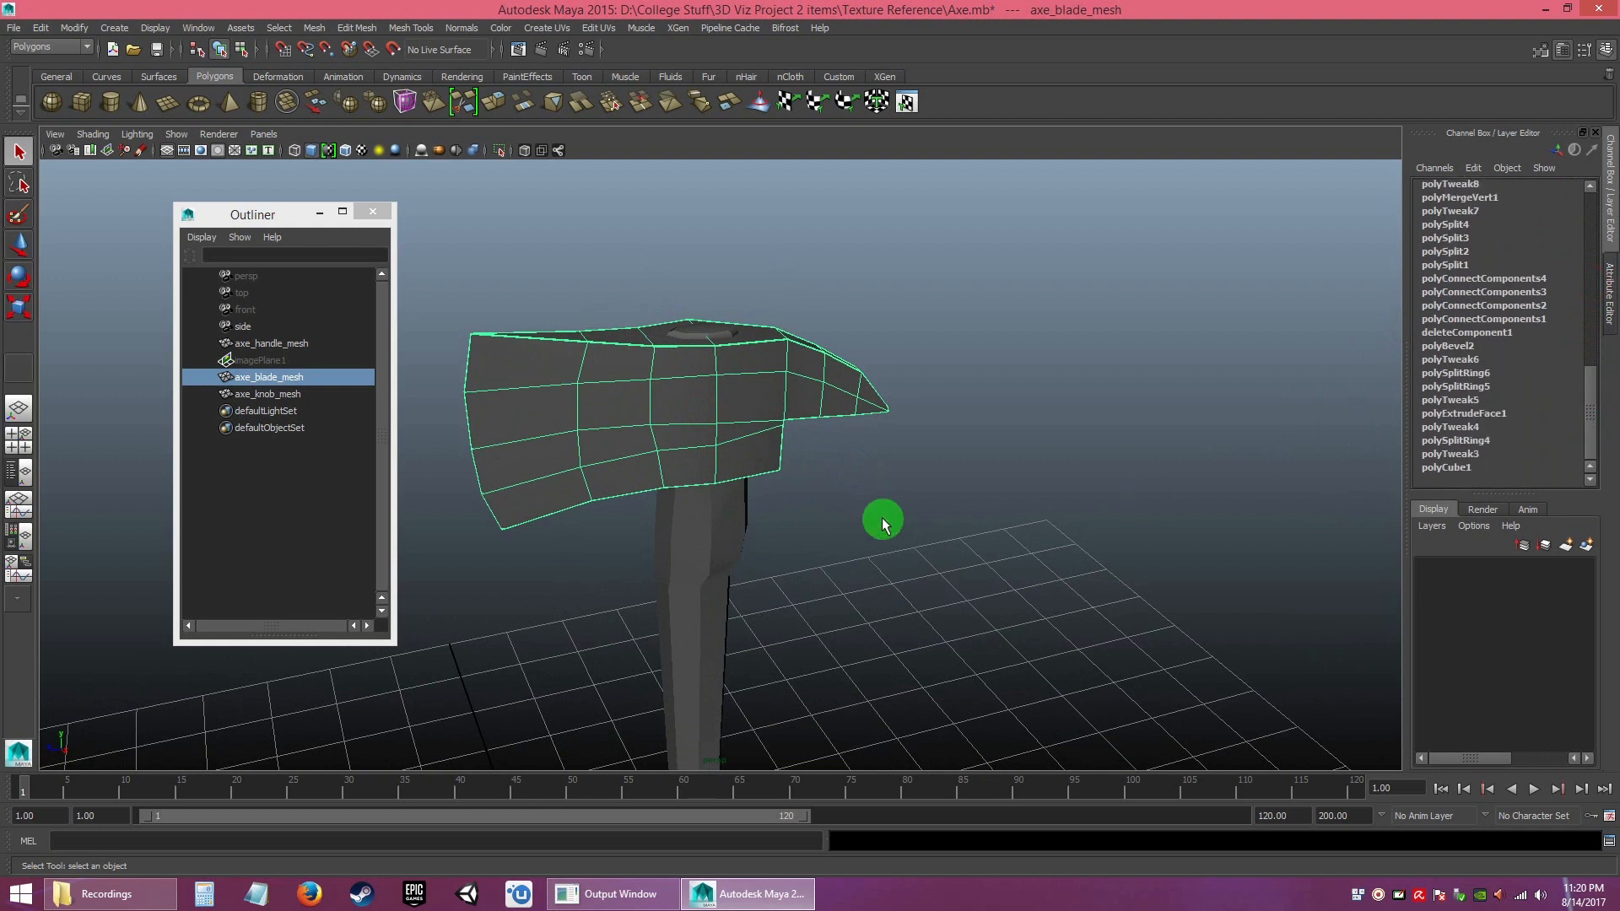
- Review the construction history of the knob, then return to that of the blade
click(727, 523)
click(699, 339)
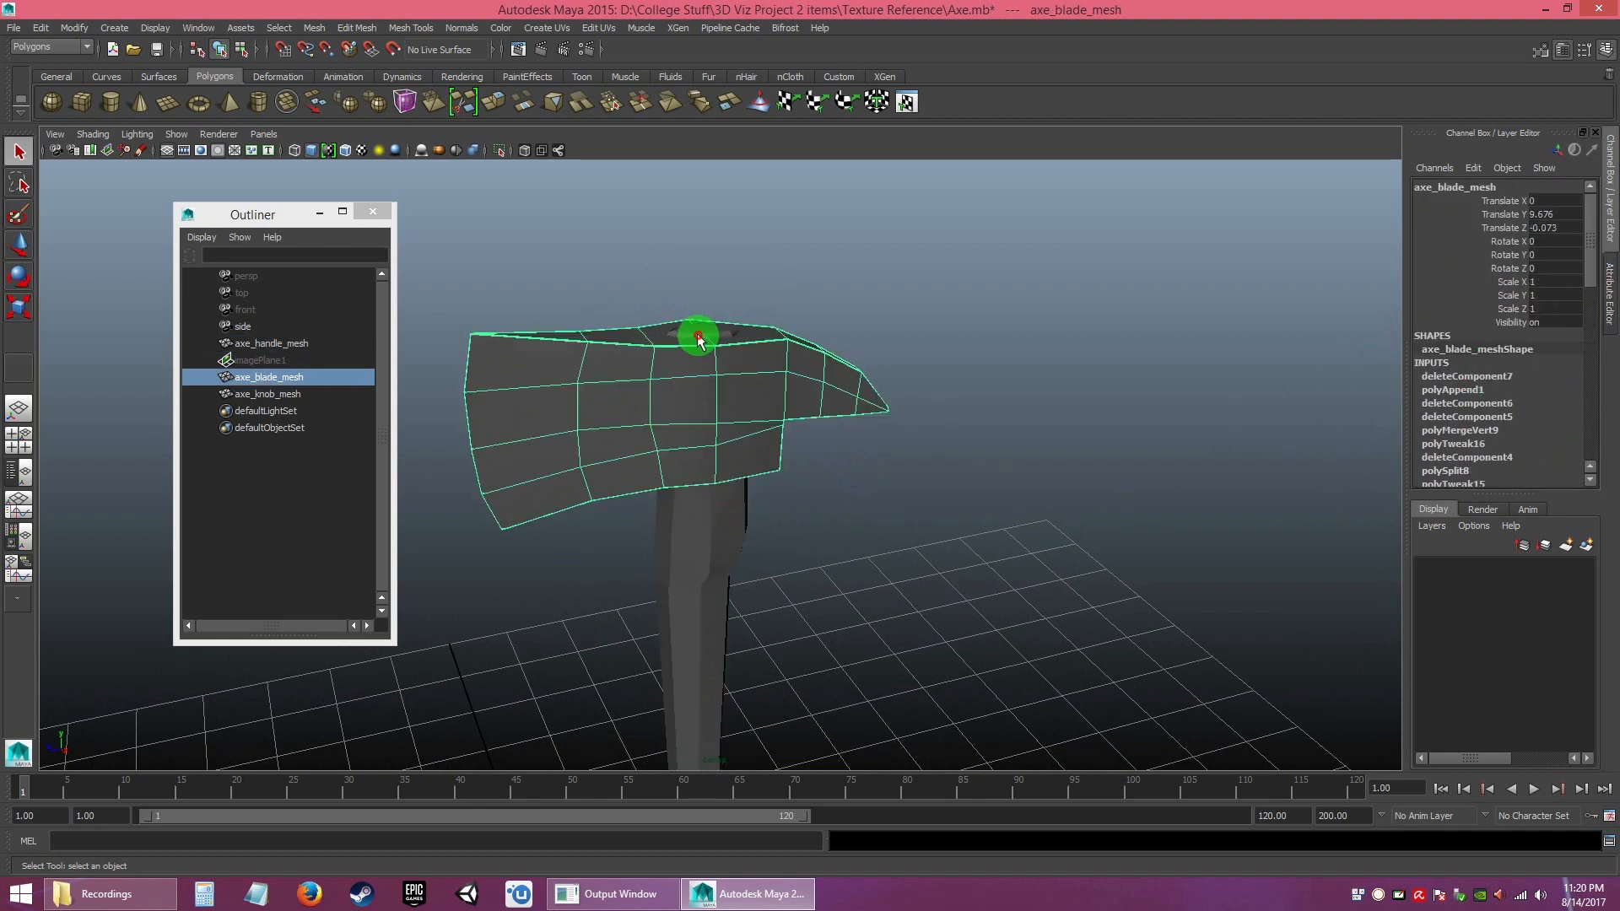
click(702, 332)
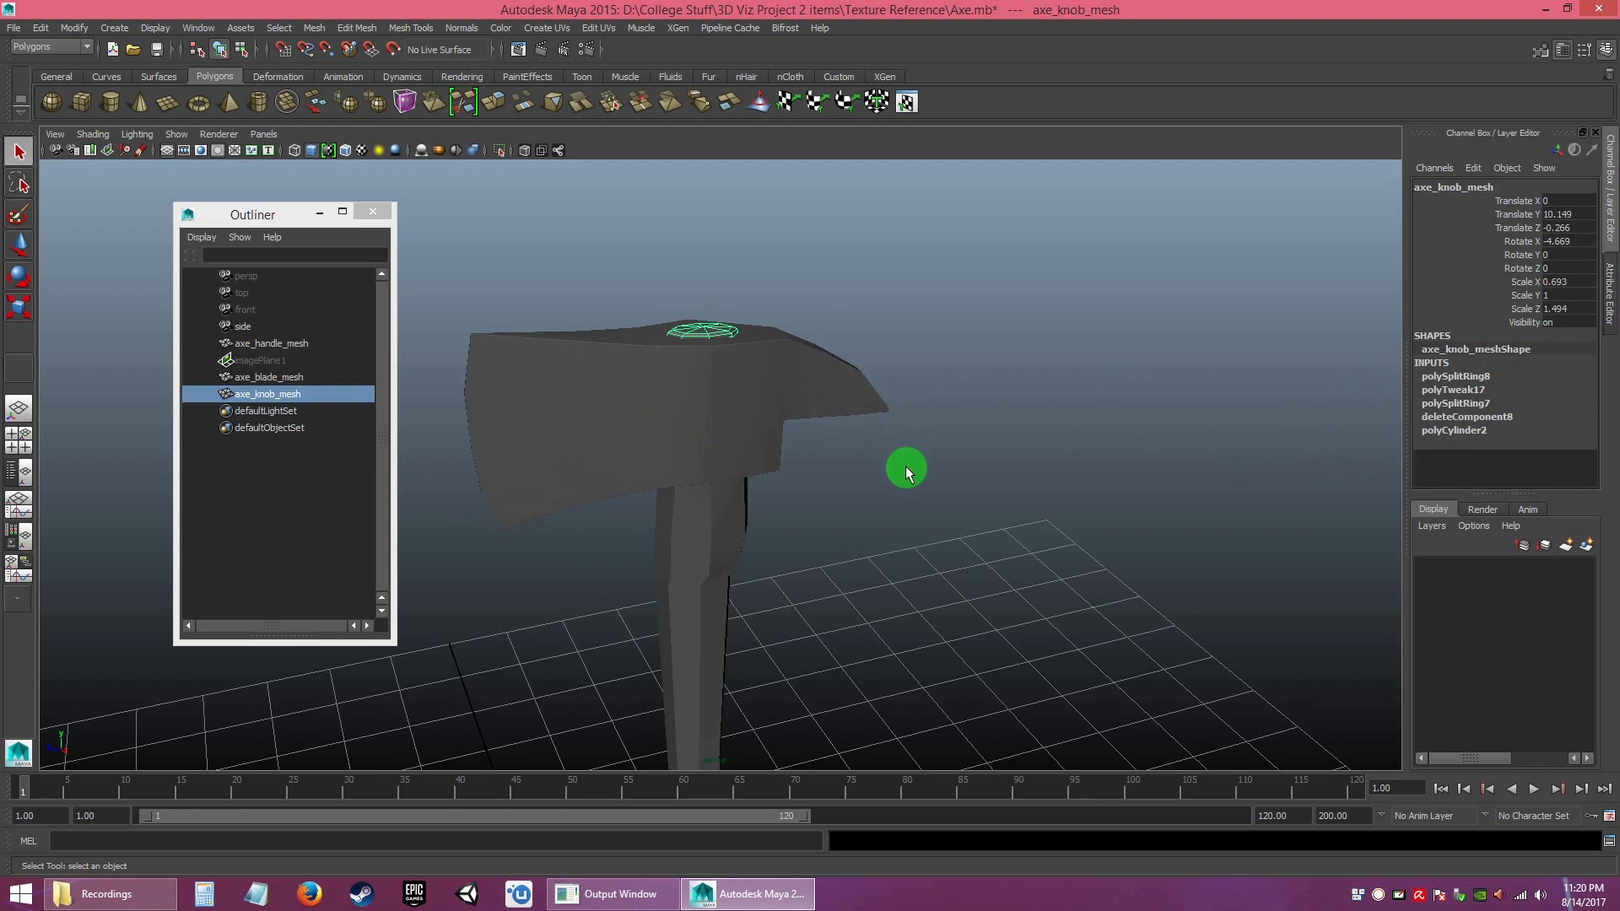
alt+drag(907, 471, 889, 464)
alt+right_drag(890, 463, 853, 442)
alt+middle_drag(853, 441, 802, 426)
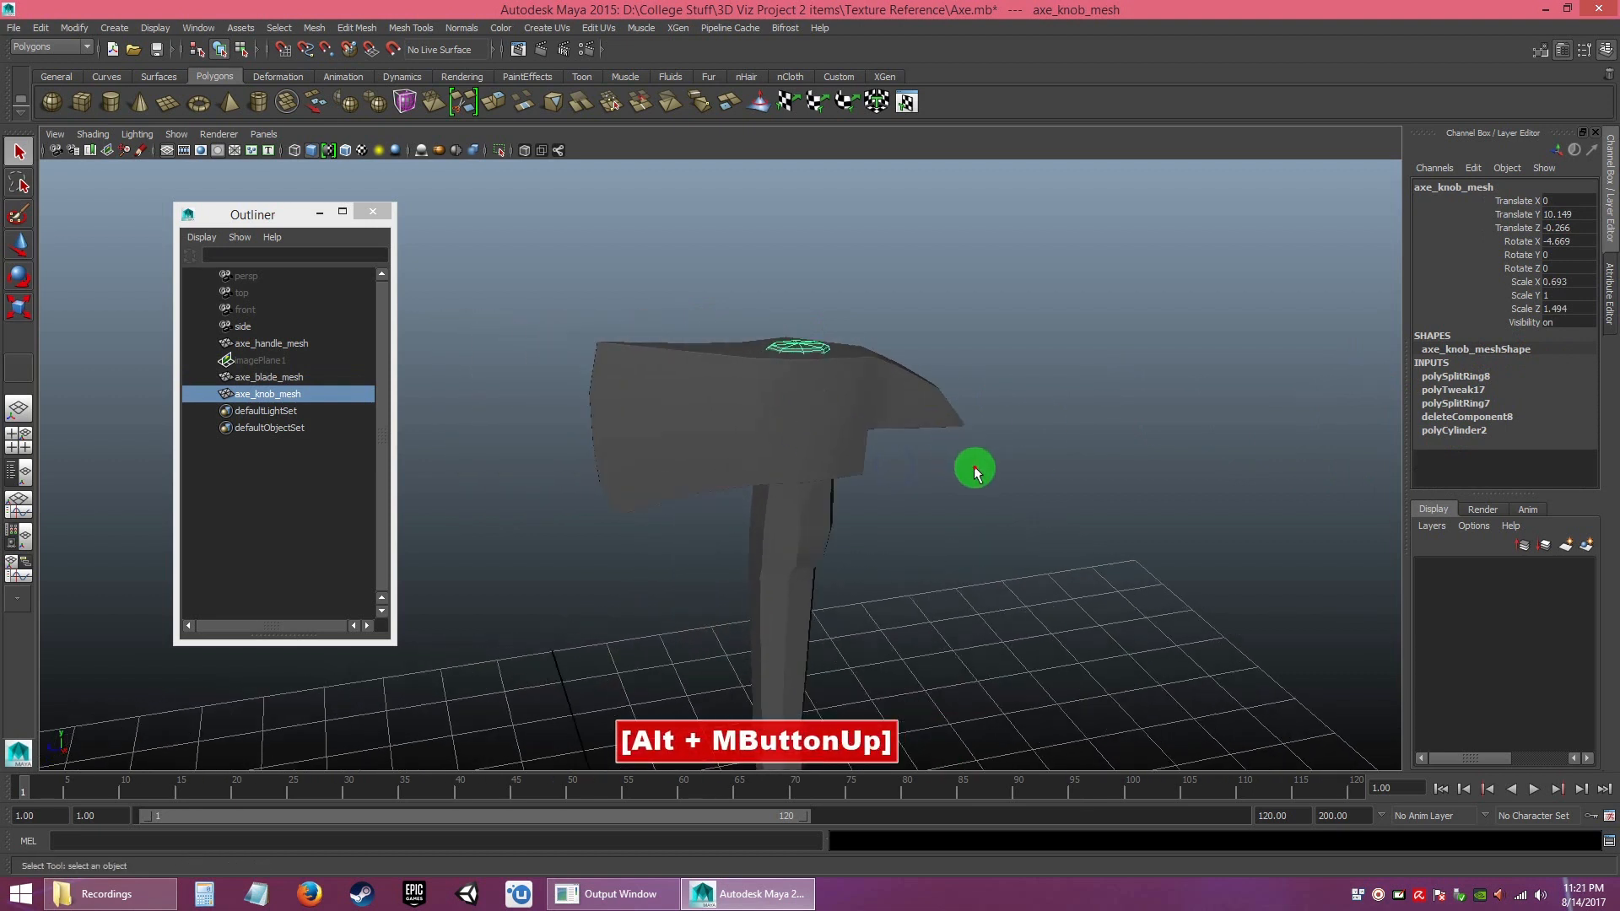
click(811, 401)
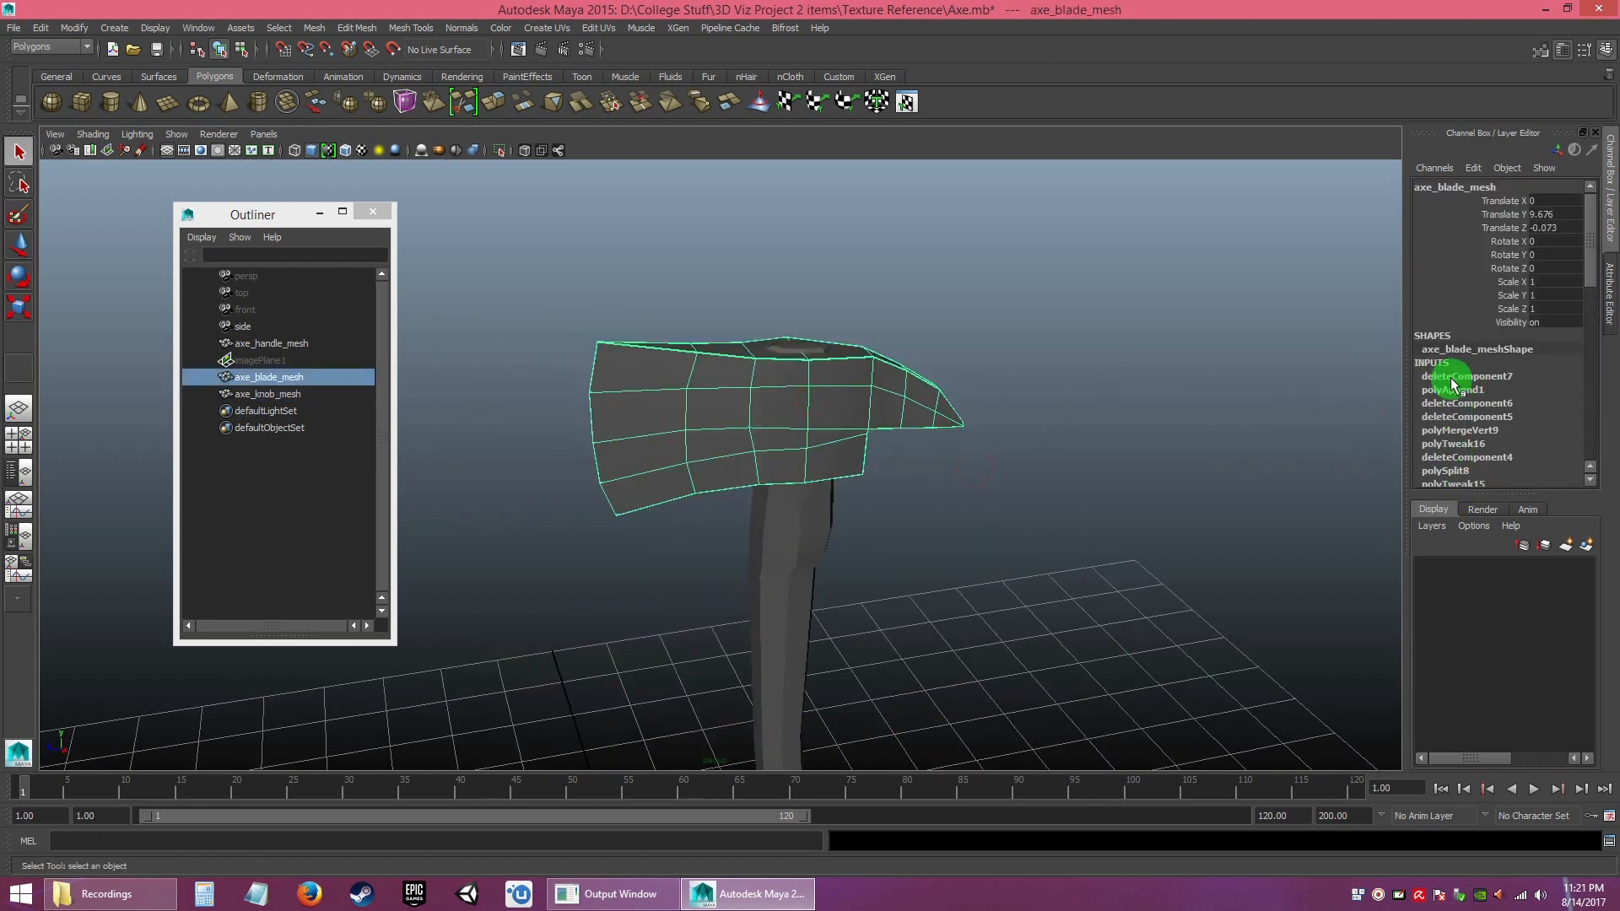
- Select the handle, blade and knob meshes together and delete their construction history
click(969, 542)
alt+middle_drag(969, 543, 876, 402)
alt+right_drag(876, 402, 838, 388)
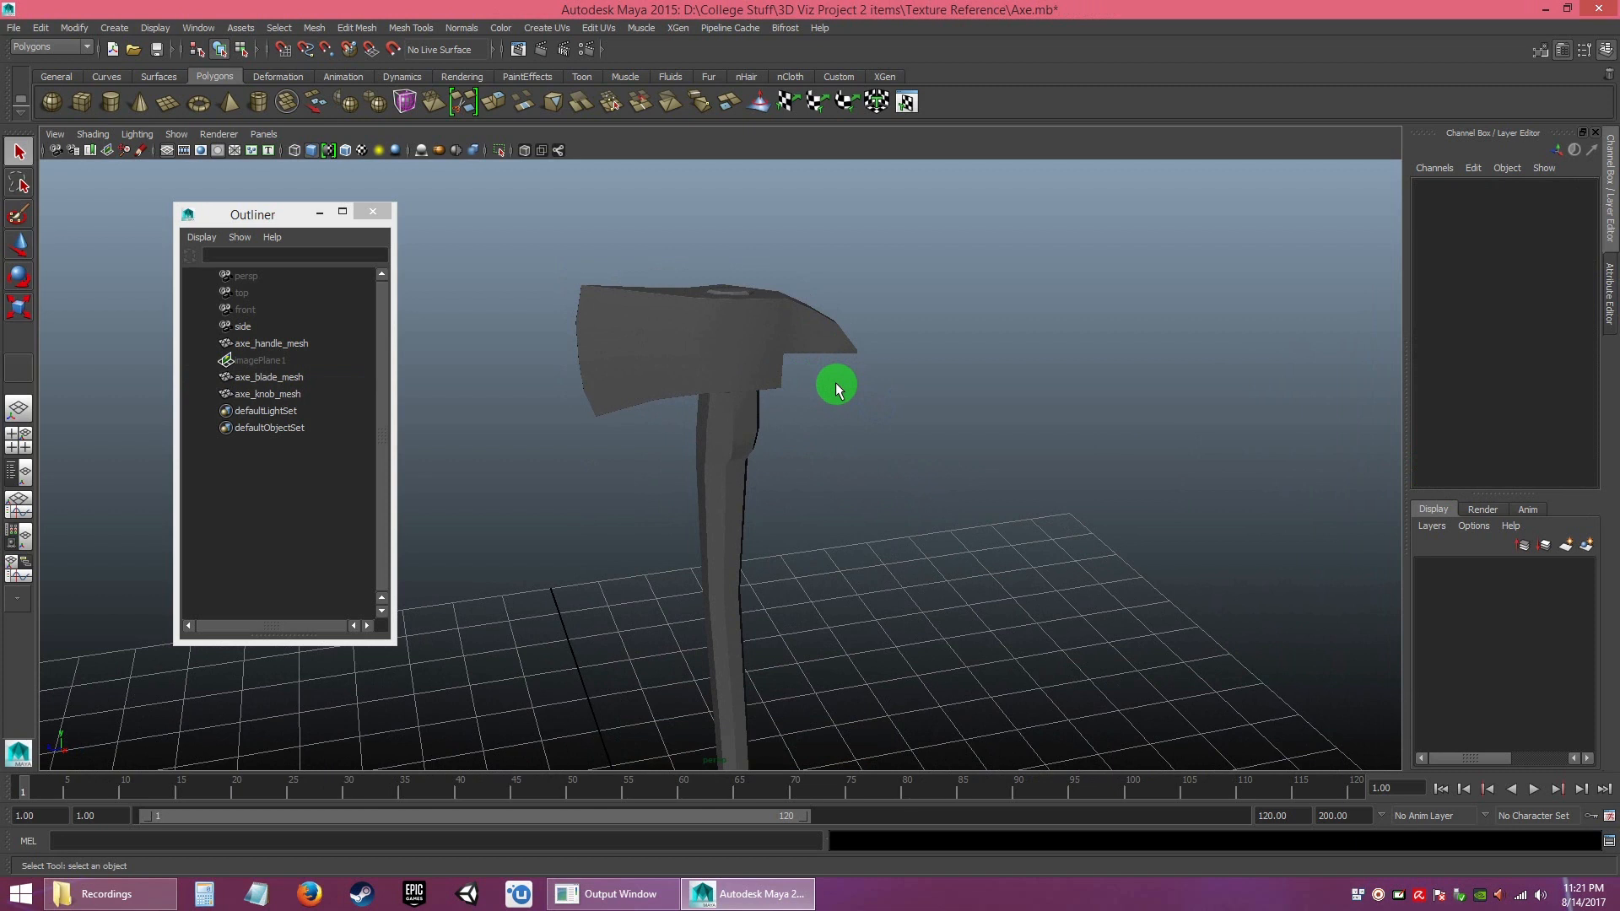
alt+right_drag(838, 388, 857, 408)
mouse_move(857, 408)
alt+middle_down()
mouse_move(868, 452)
mouse_move(872, 434)
alt+middle_up()
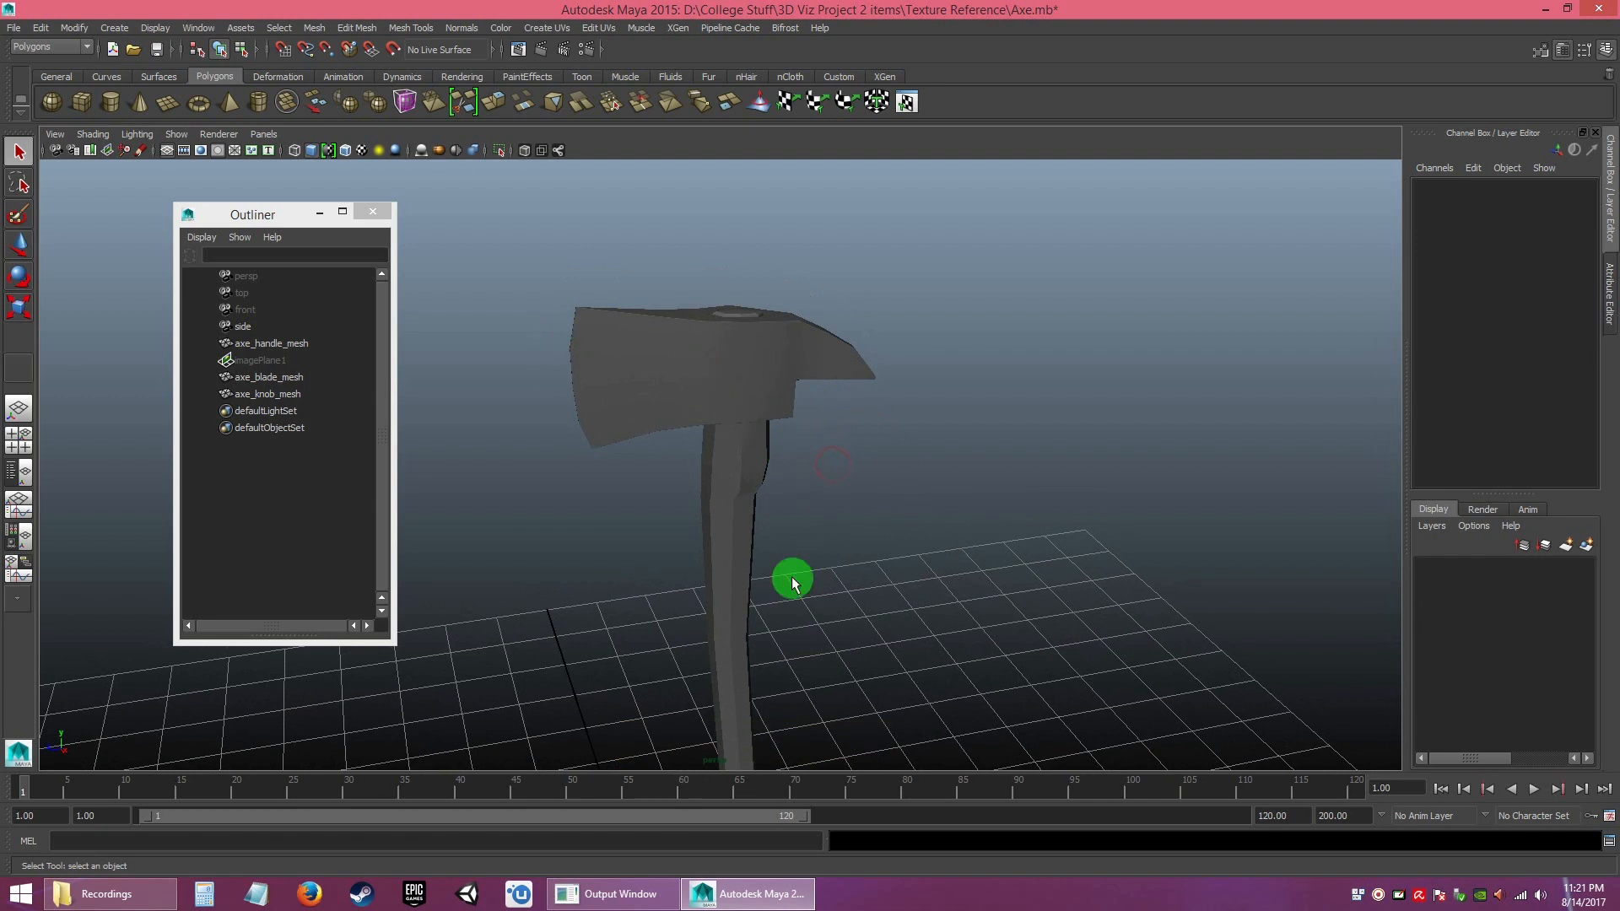
drag(656, 331, 919, 669)
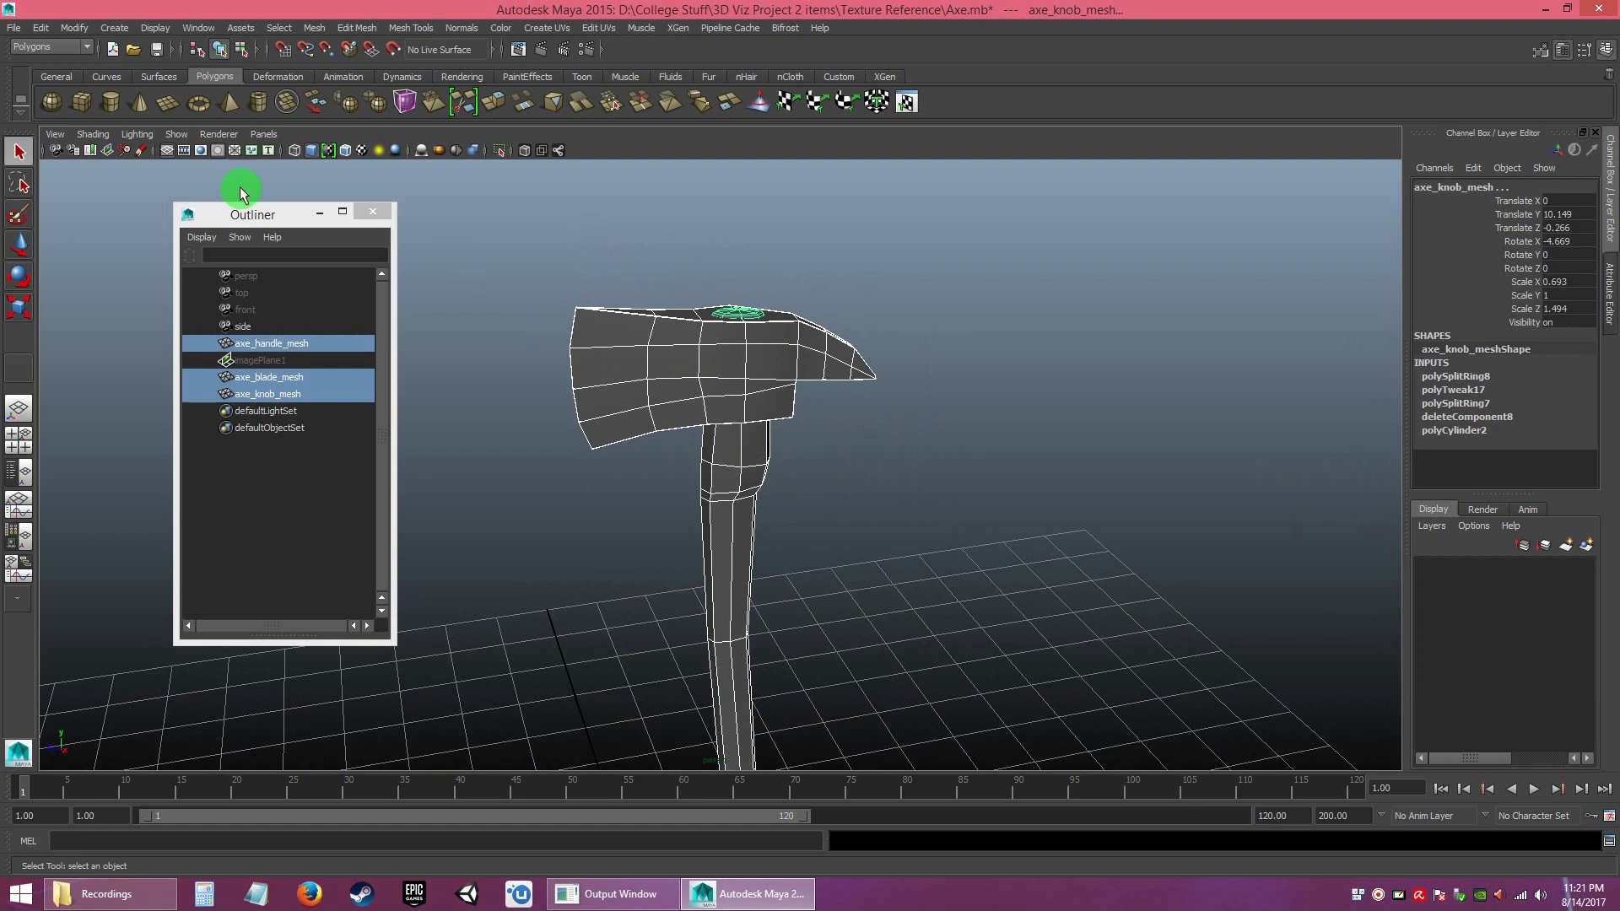
click(41, 28)
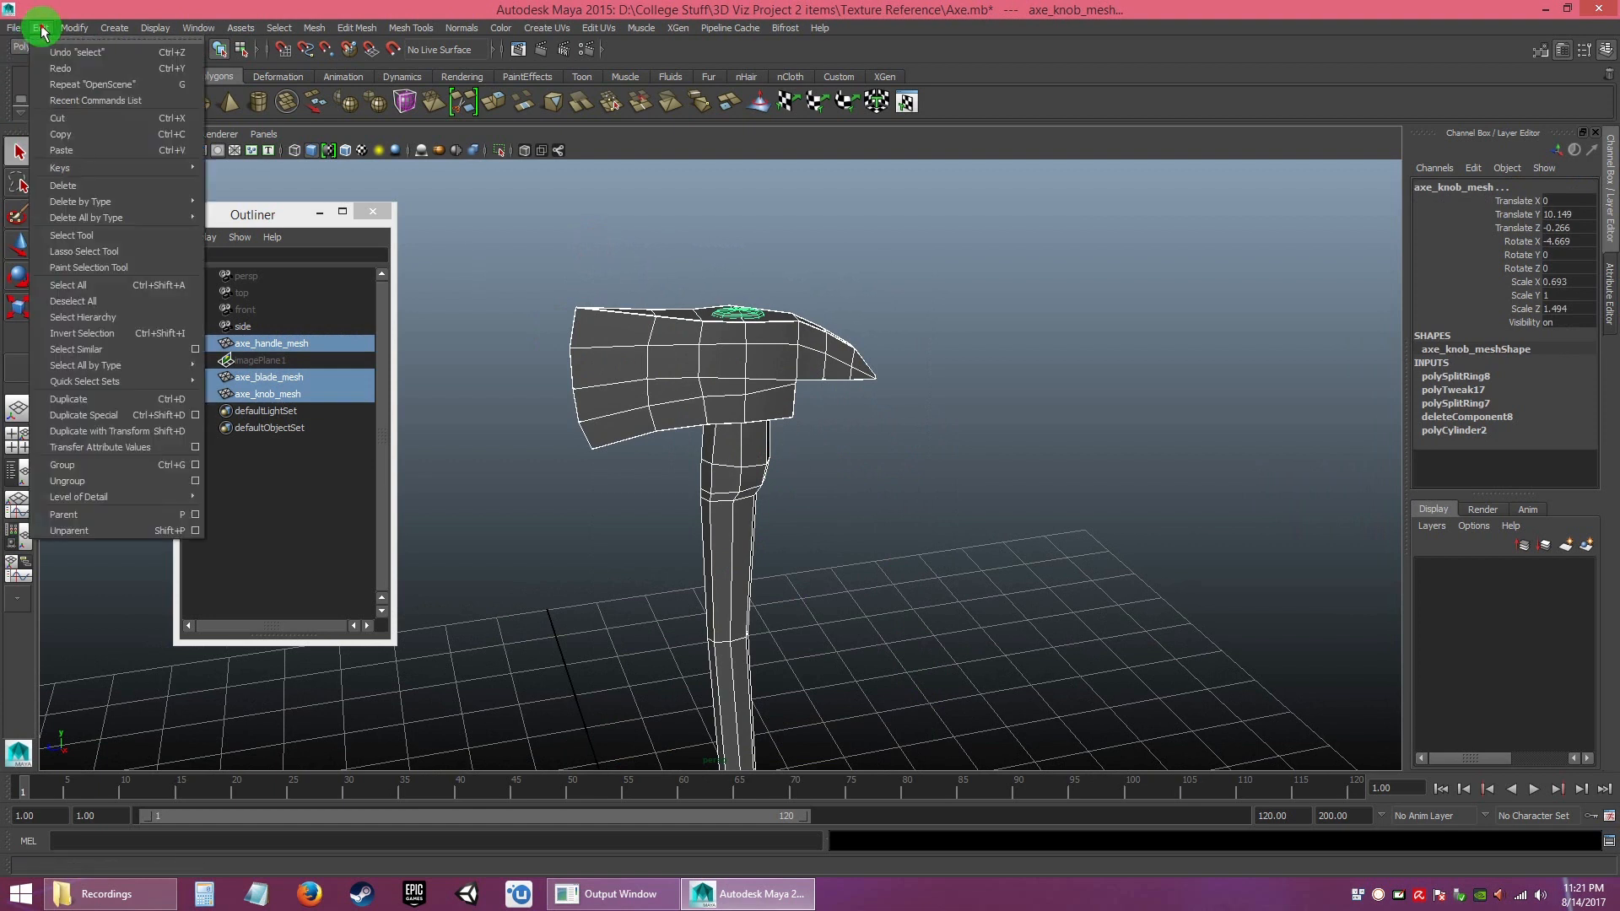
mouse_move(107, 205)
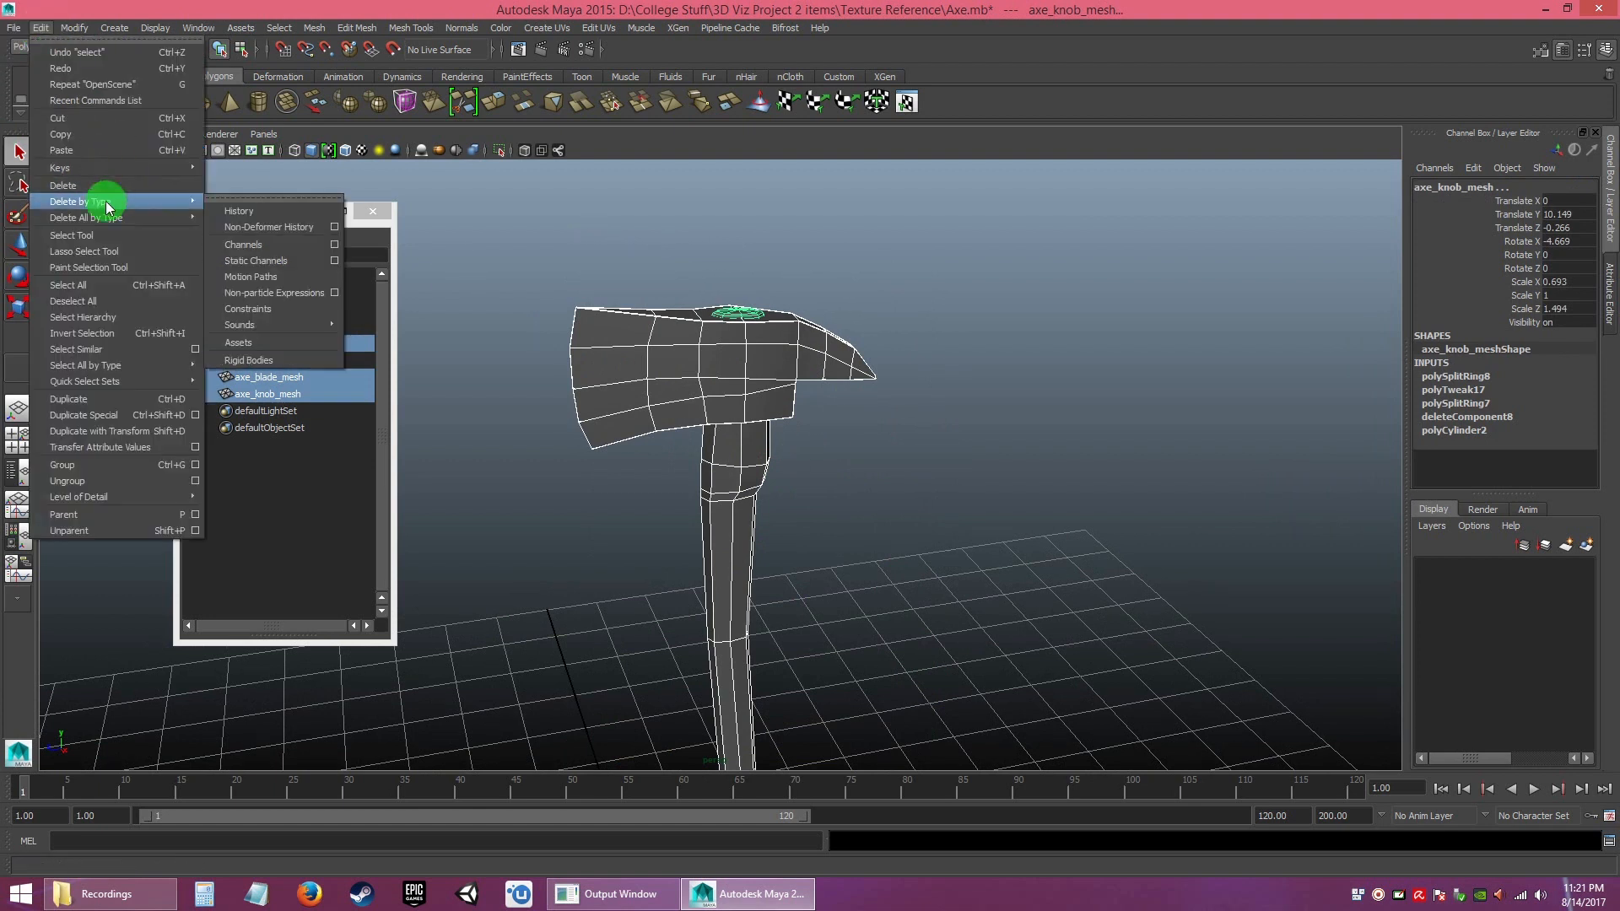
click(239, 212)
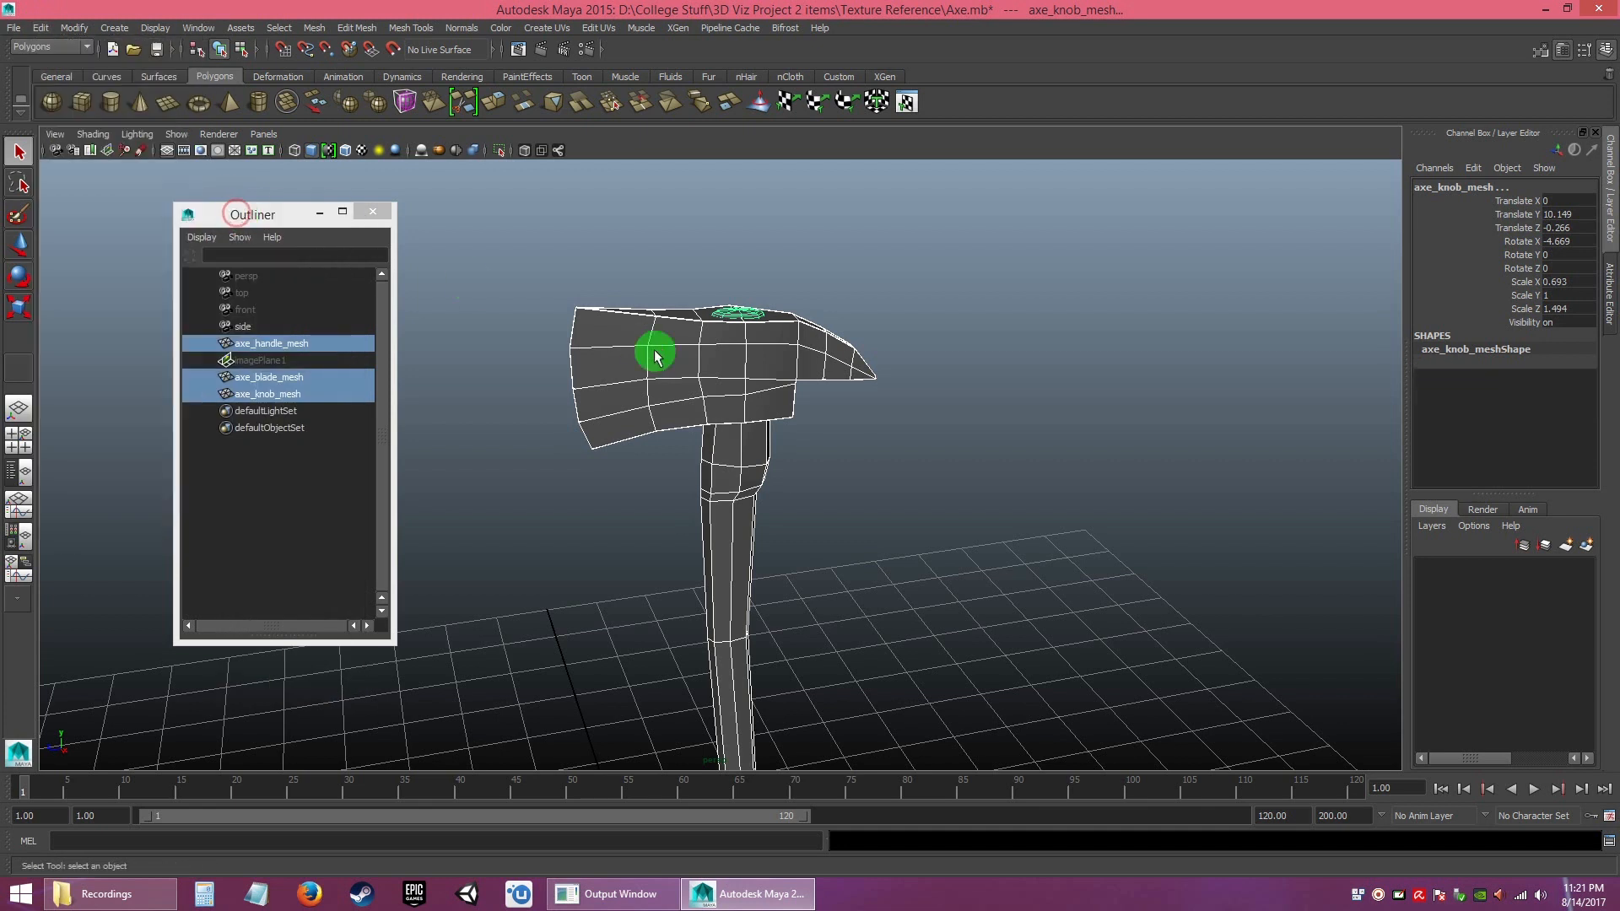
- Check the blade, handle and knob individually for remaining construction history, then clear the selection
click(793, 444)
click(759, 388)
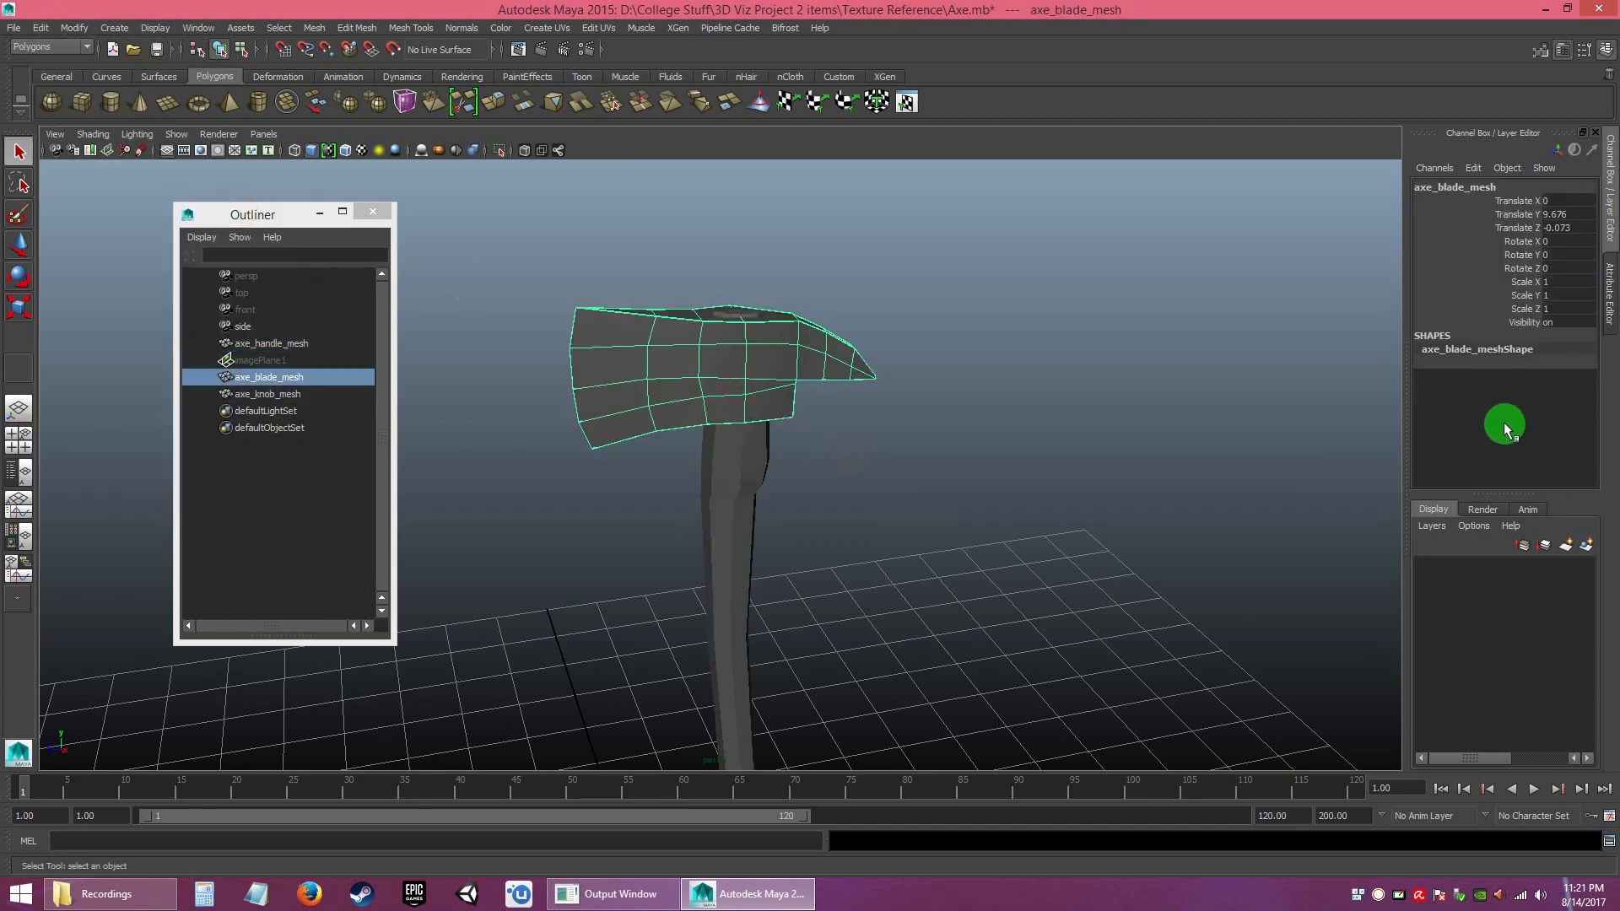
click(732, 479)
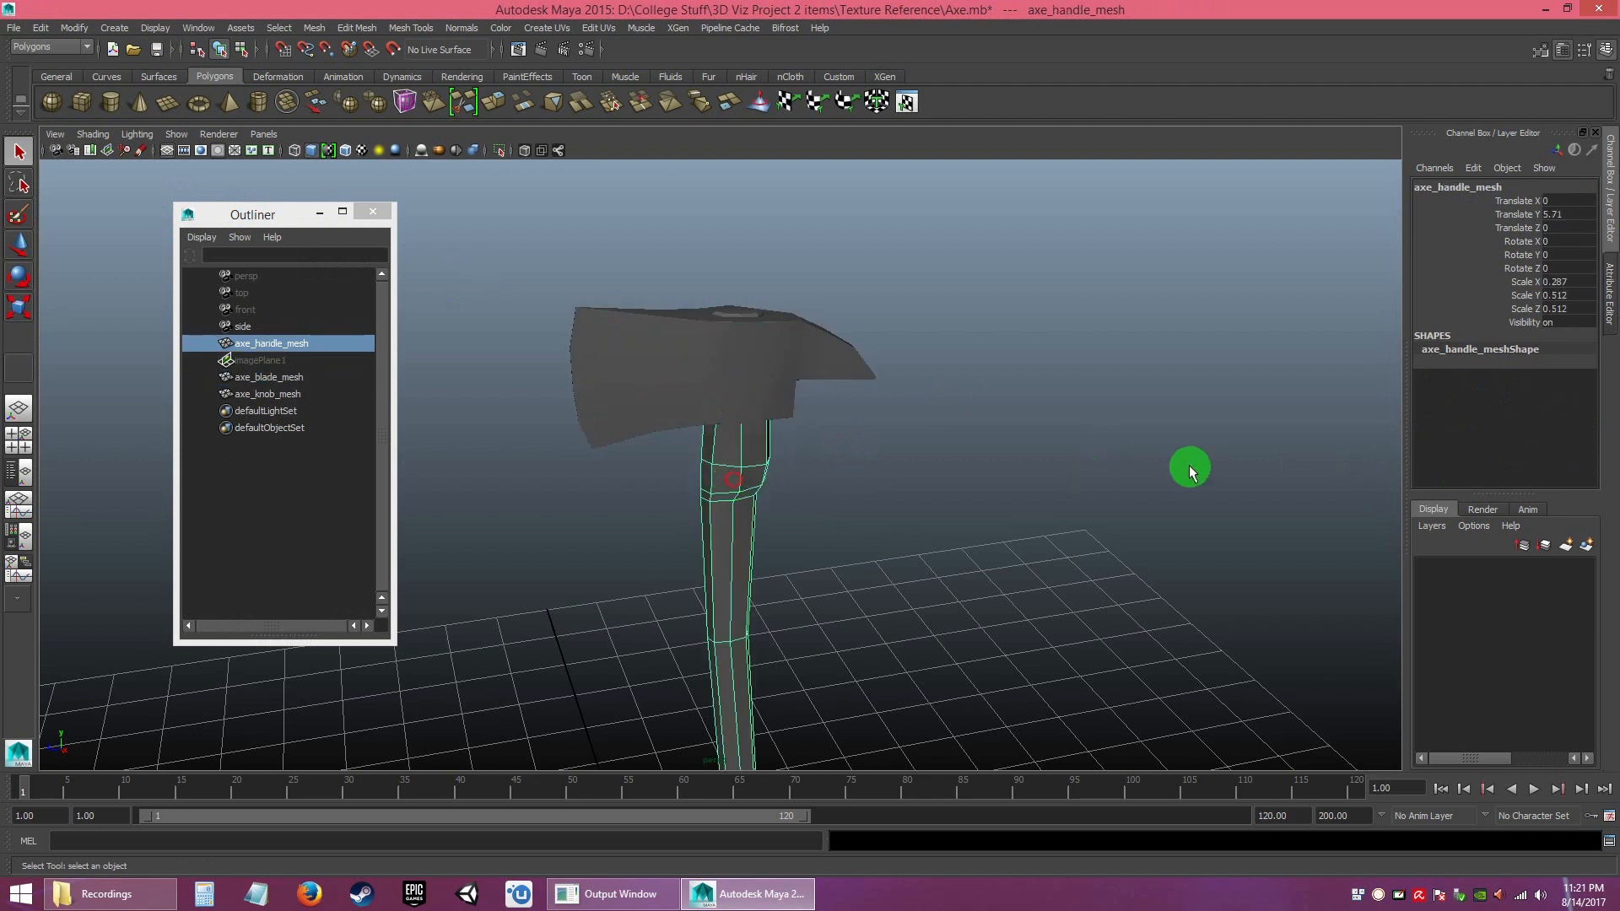
click(738, 318)
click(868, 433)
- Inspect the translate, rotate and scale values of the blade, knob and handle in turn
alt+right_drag(824, 437, 836, 499)
alt+middle_drag(836, 504, 724, 403)
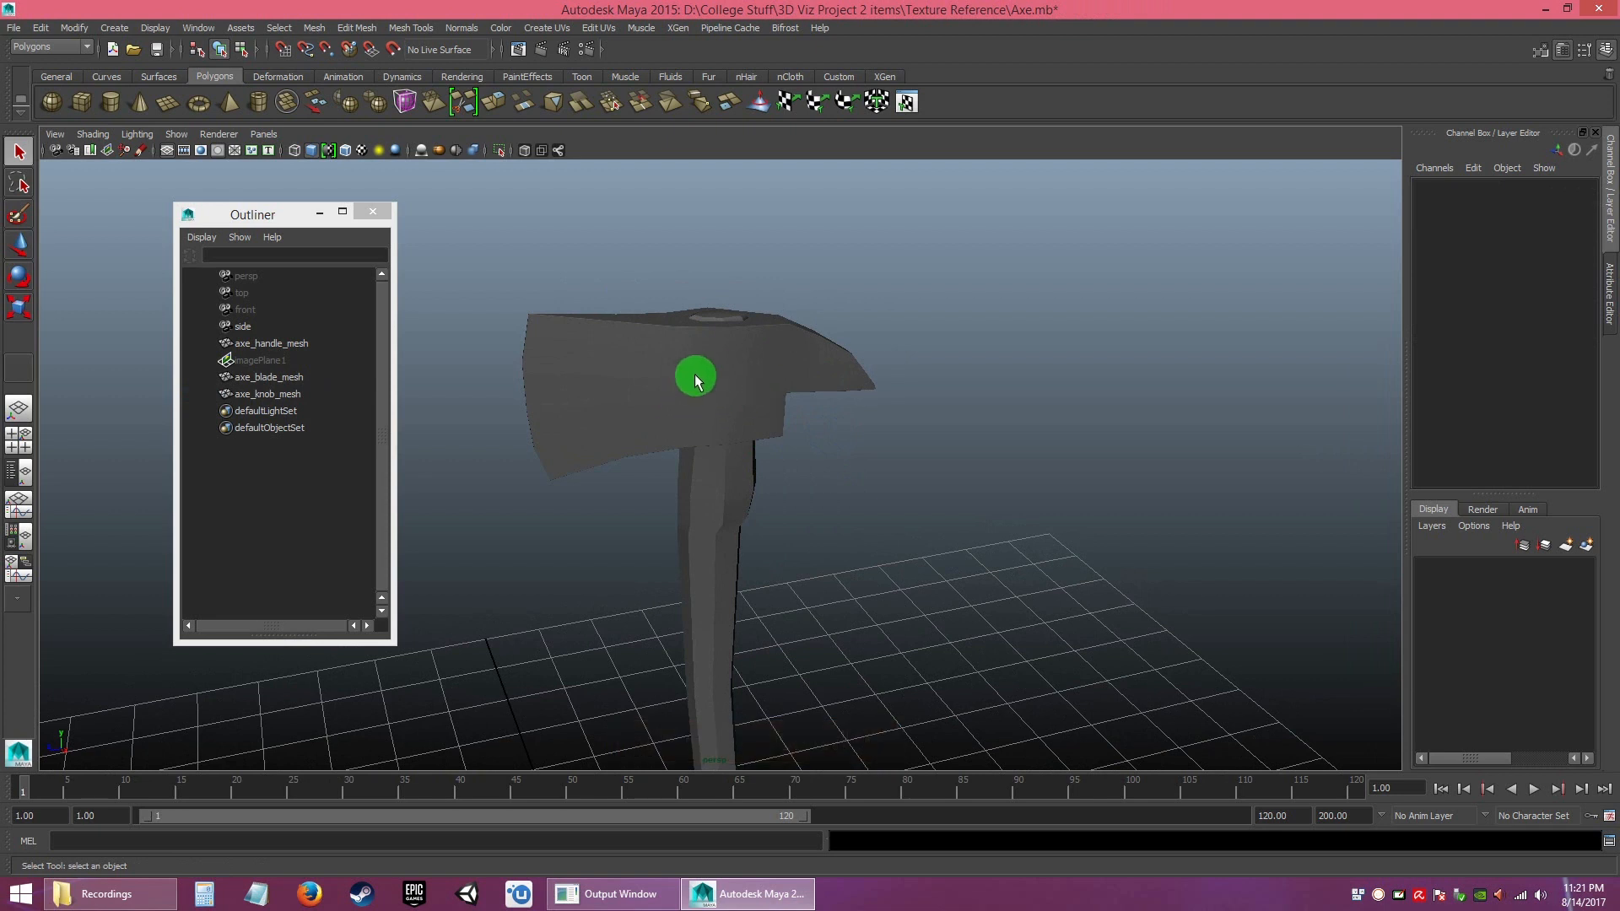
click(695, 372)
click(882, 525)
click(727, 417)
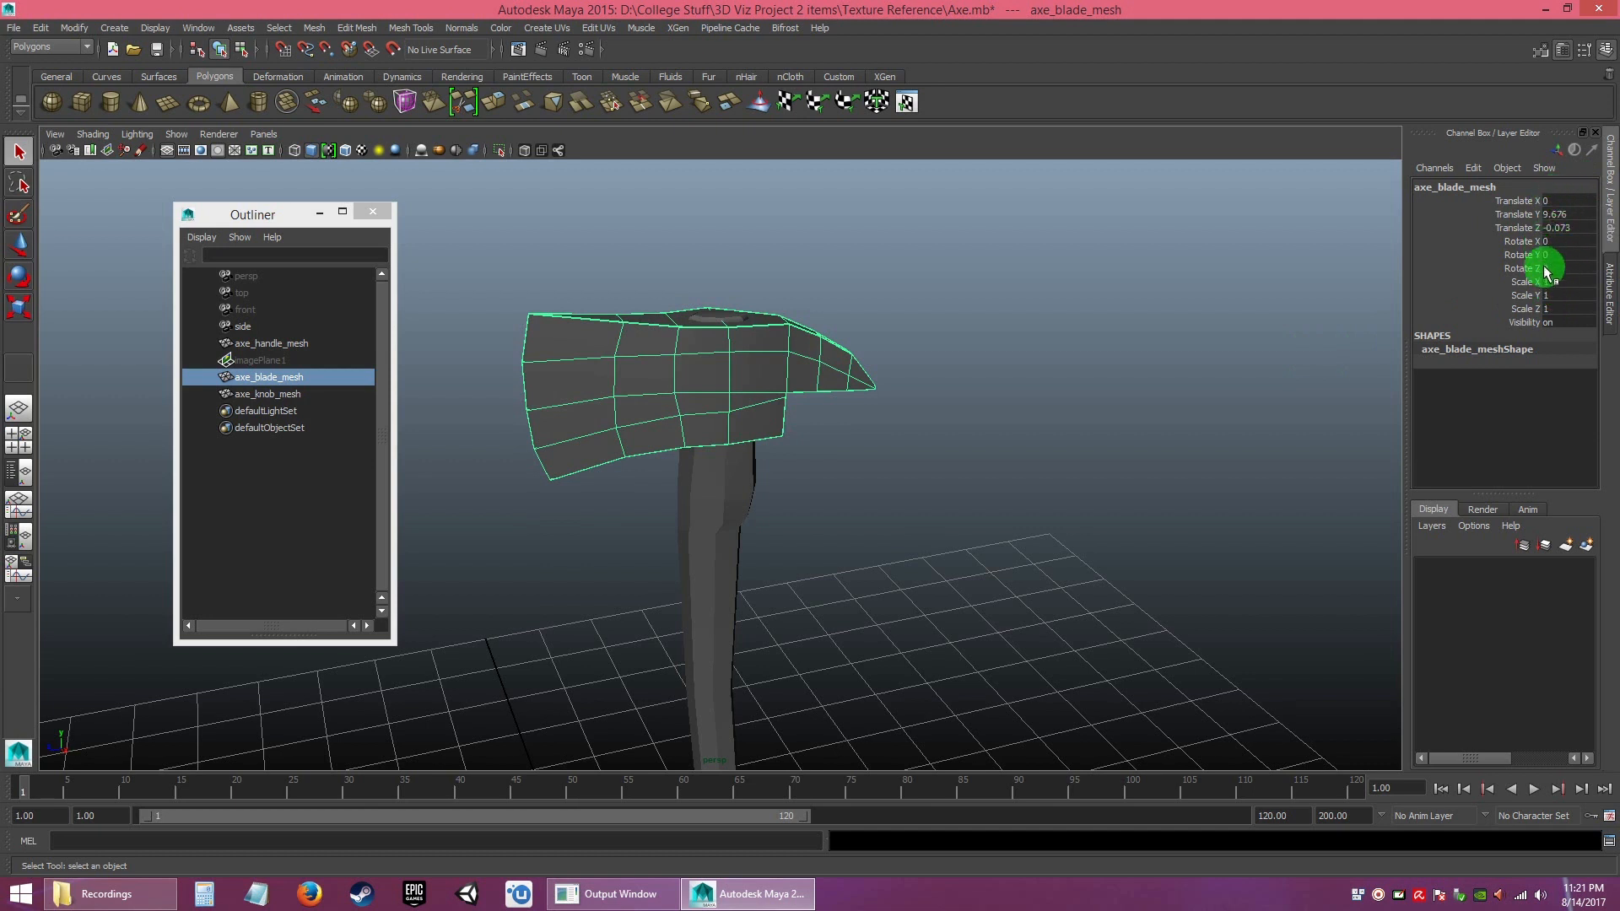
click(1023, 475)
click(739, 320)
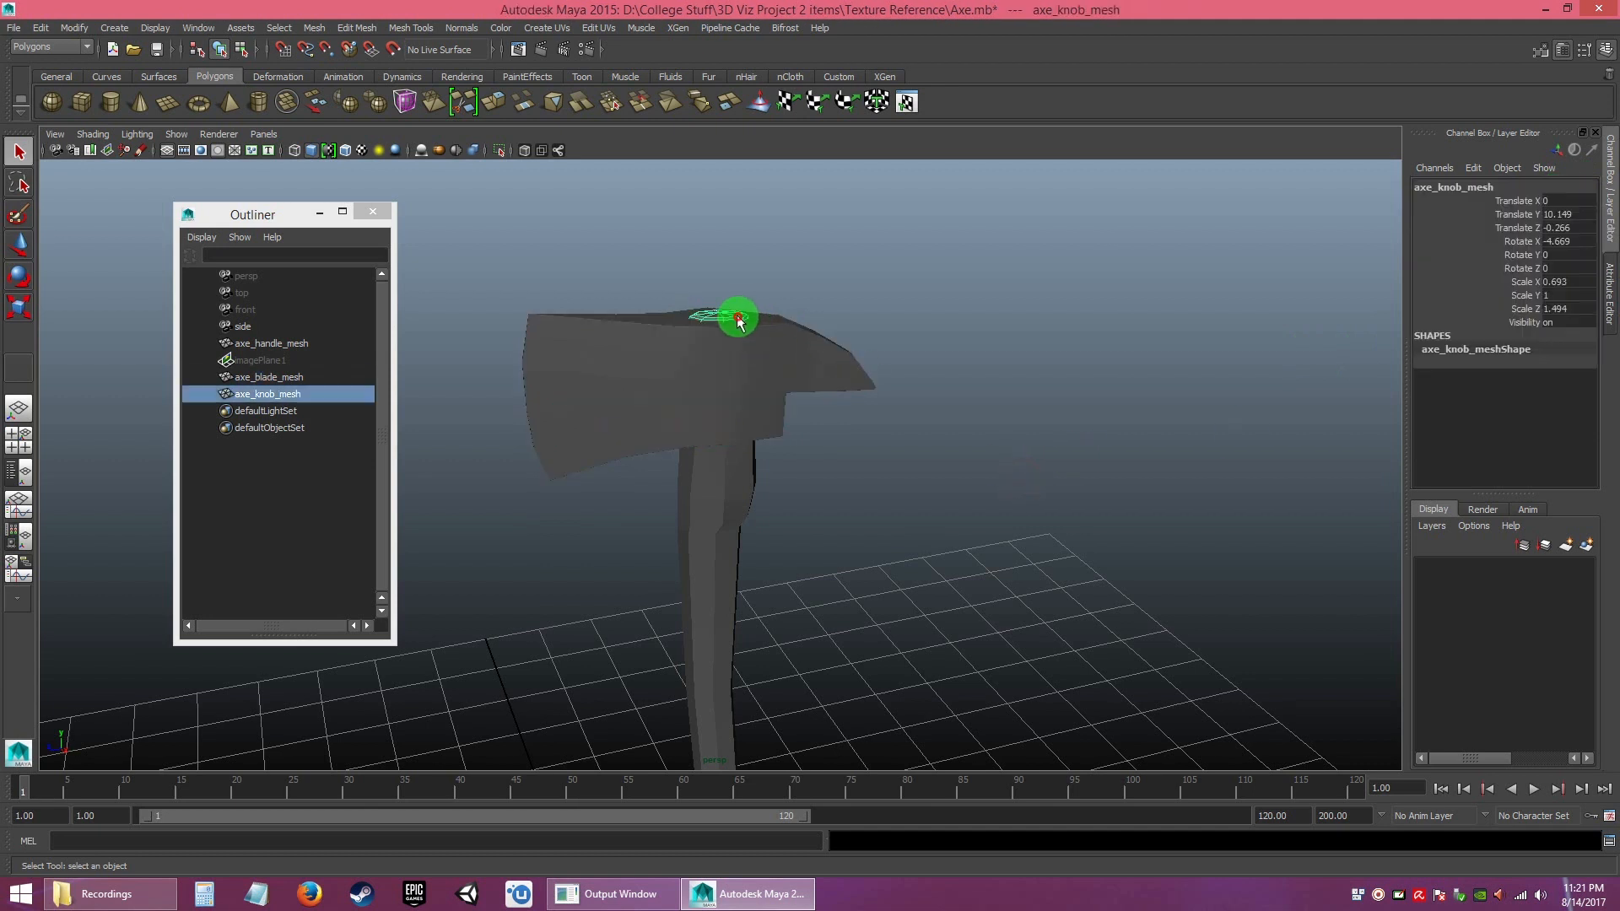
click(717, 472)
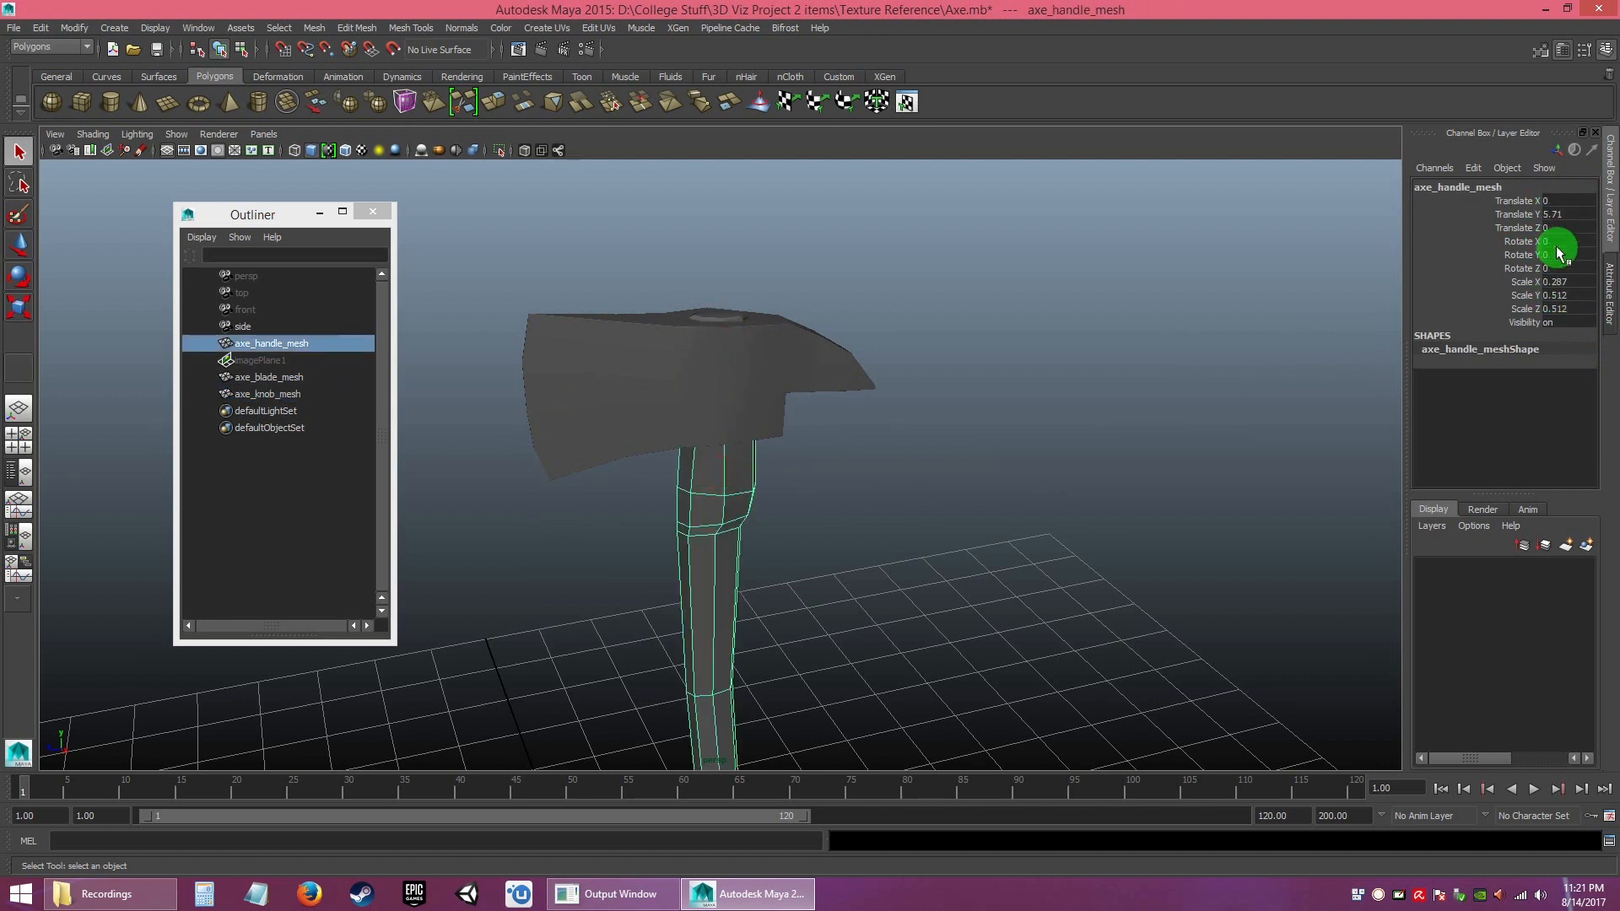
- Select all three axe meshes and freeze their transformations
alt+drag(967, 437, 857, 463)
alt+right_drag(857, 463, 770, 351)
drag(553, 289, 776, 500)
click(74, 28)
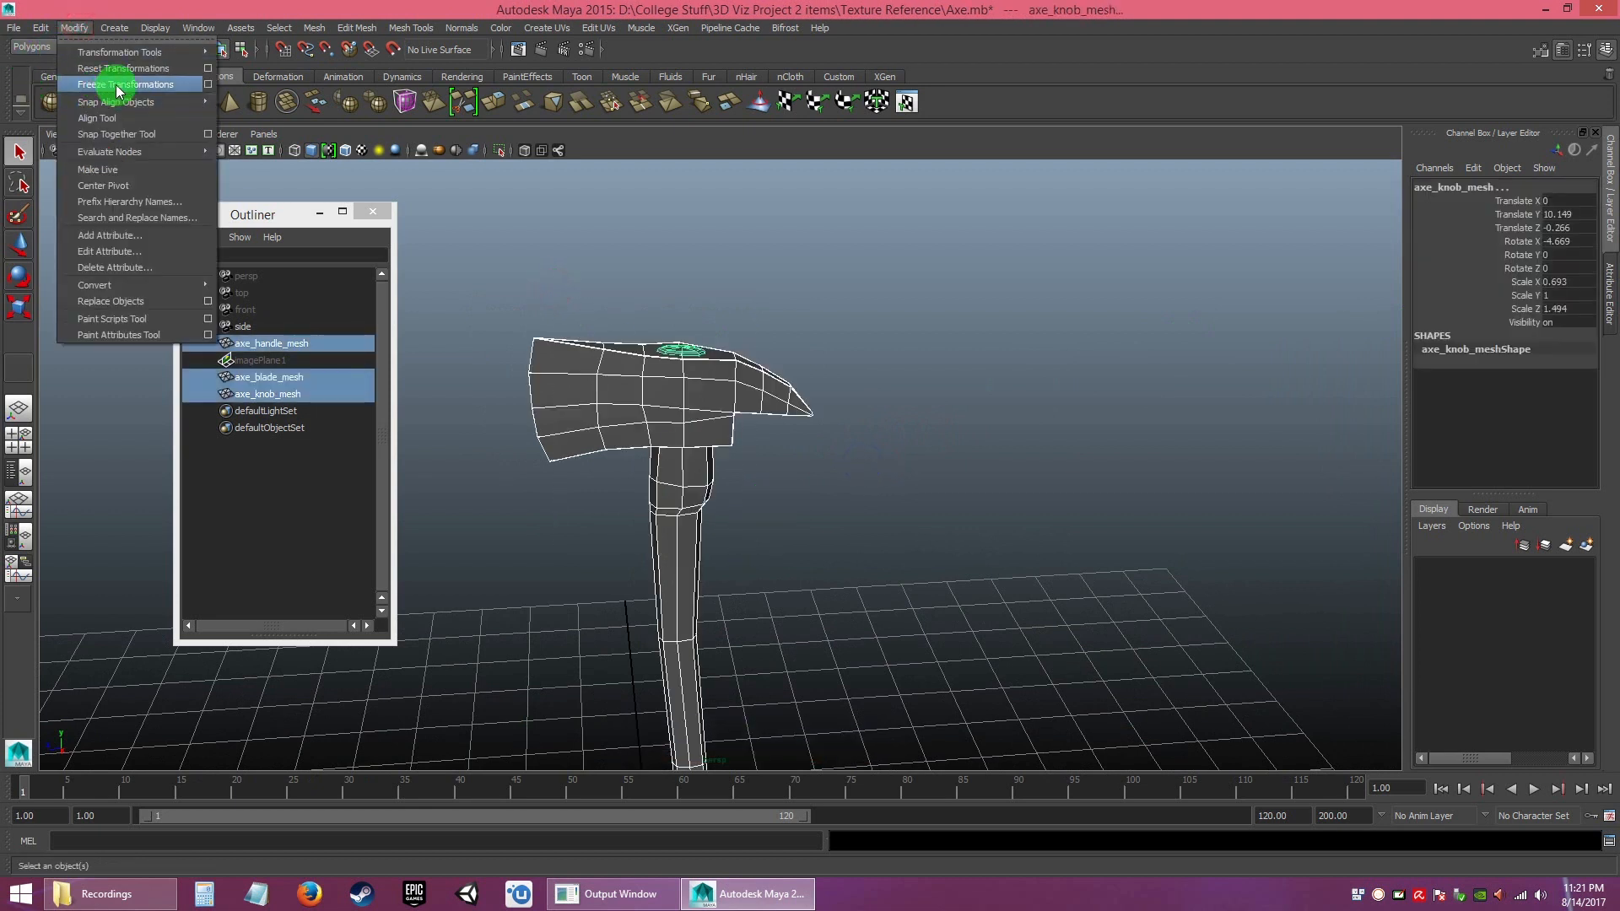
click(118, 85)
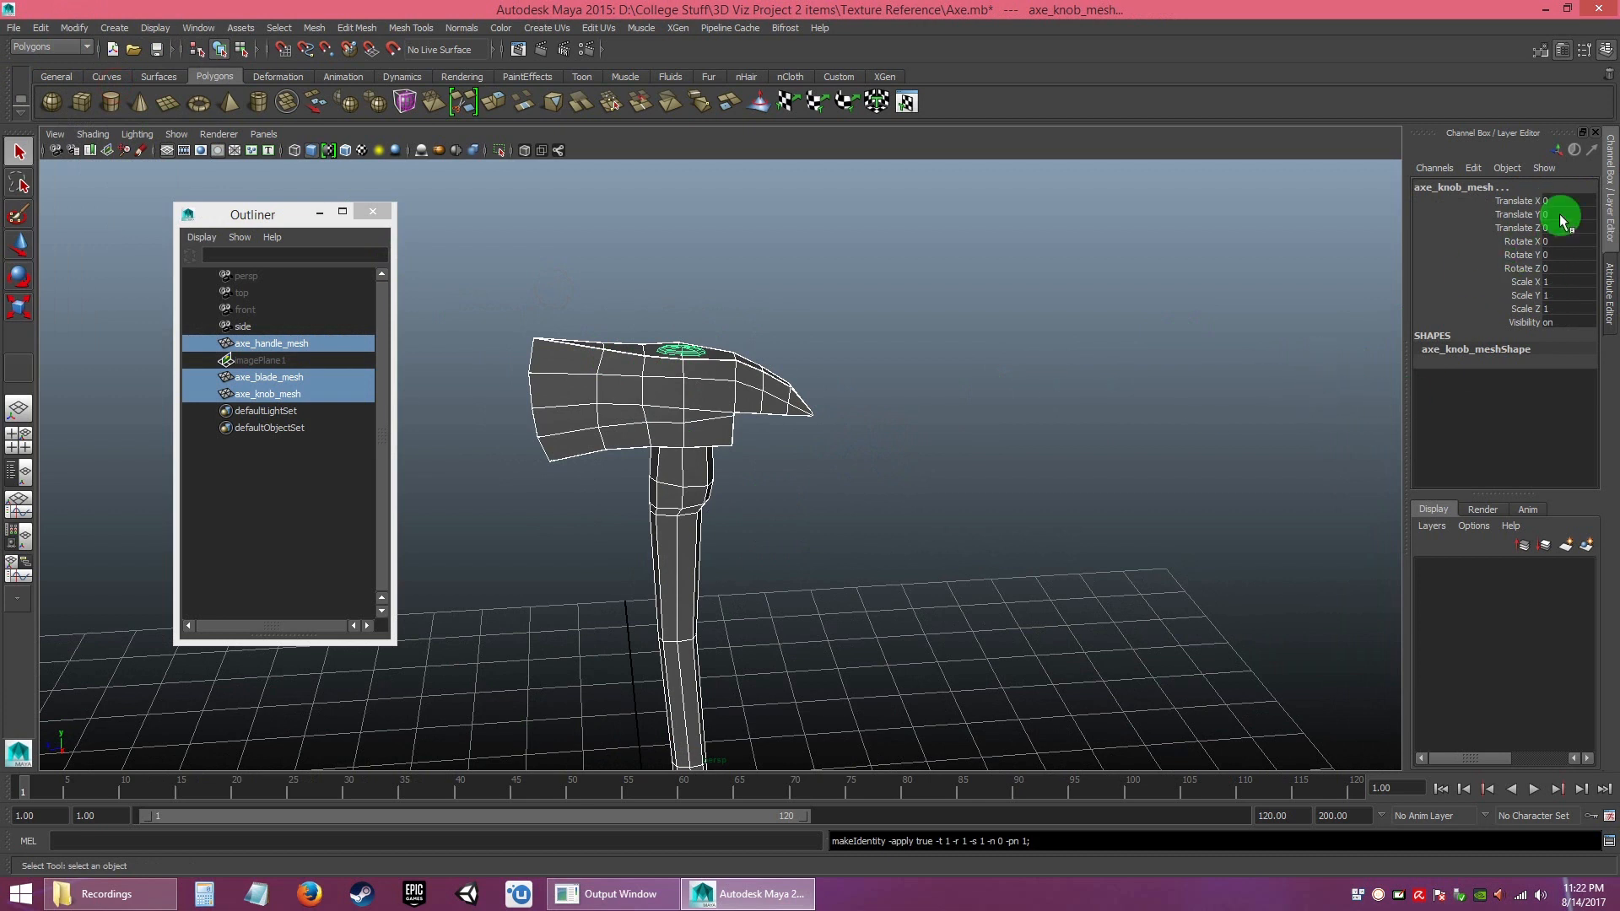
- Check the frozen transform values on the individual axe parts, ending with the blade selected
click(1067, 376)
click(604, 376)
alt+drag(885, 406, 928, 471)
click(731, 463)
click(928, 481)
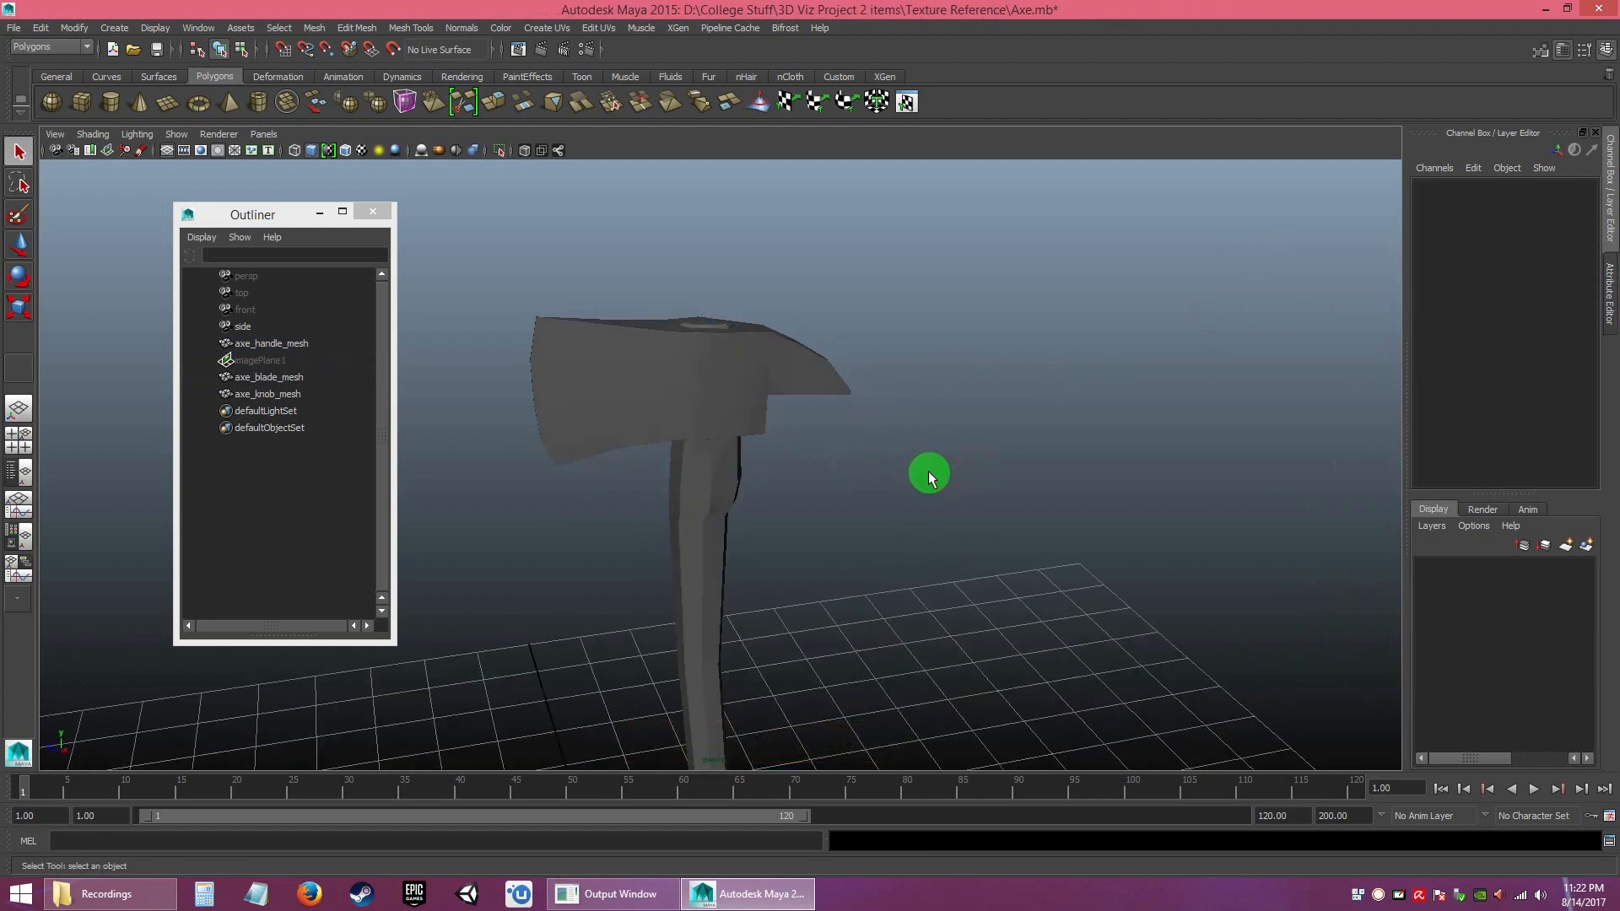
click(690, 374)
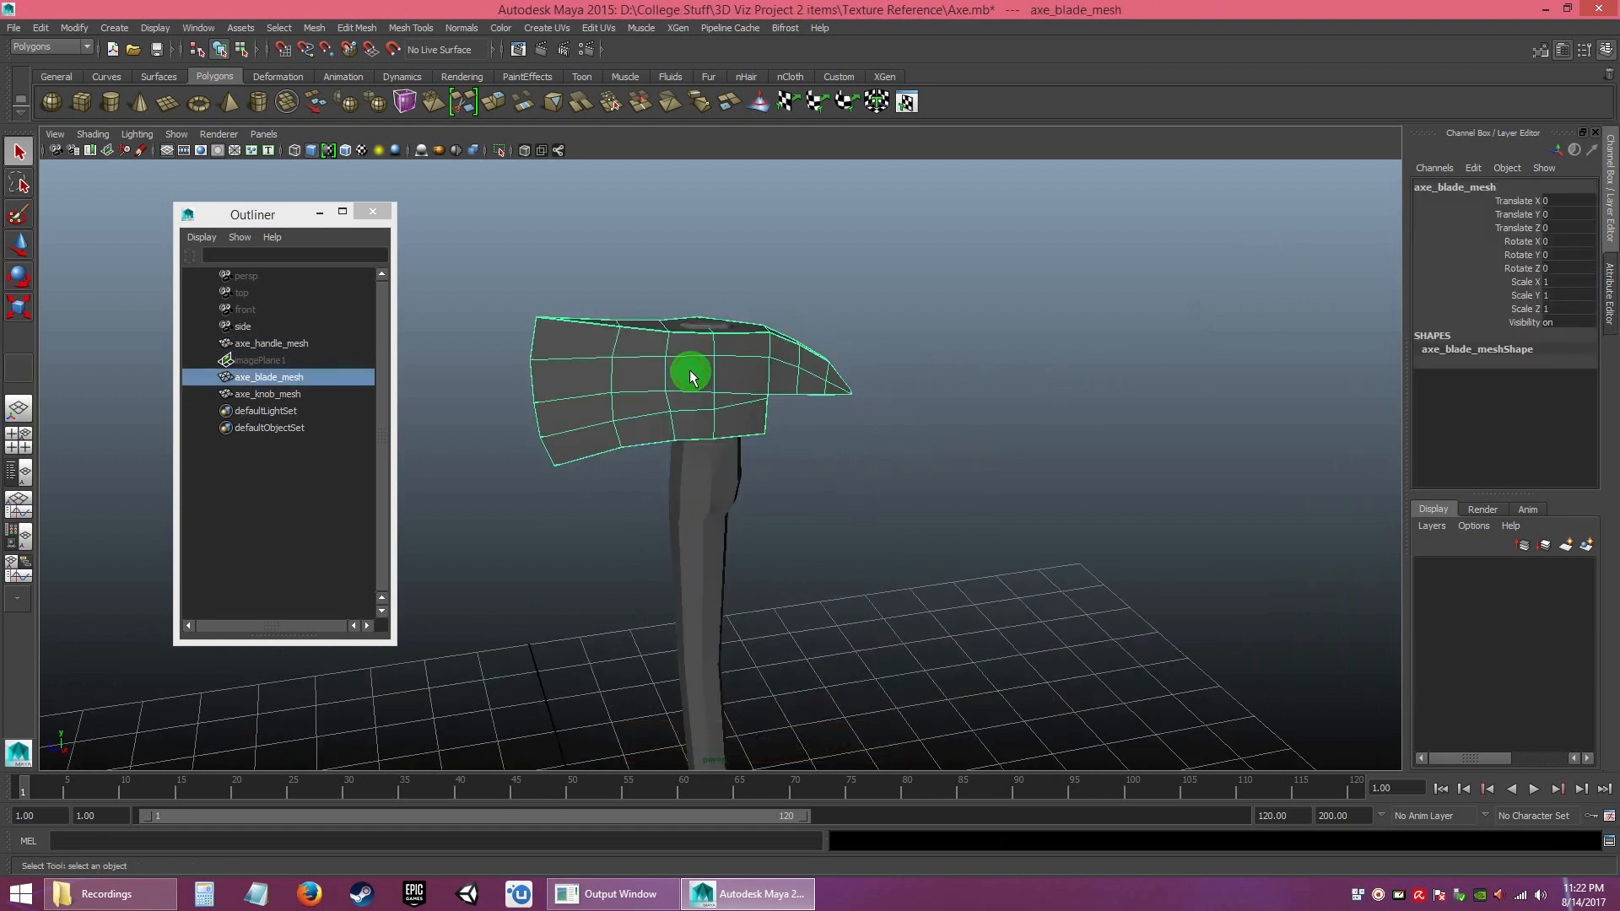
click(896, 454)
click(716, 409)
- Save the scene as a new Maya Binary file named Axe_2 in the Texture Reference folder
alt+right_drag(894, 481, 857, 423)
alt+middle_drag(895, 482, 825, 454)
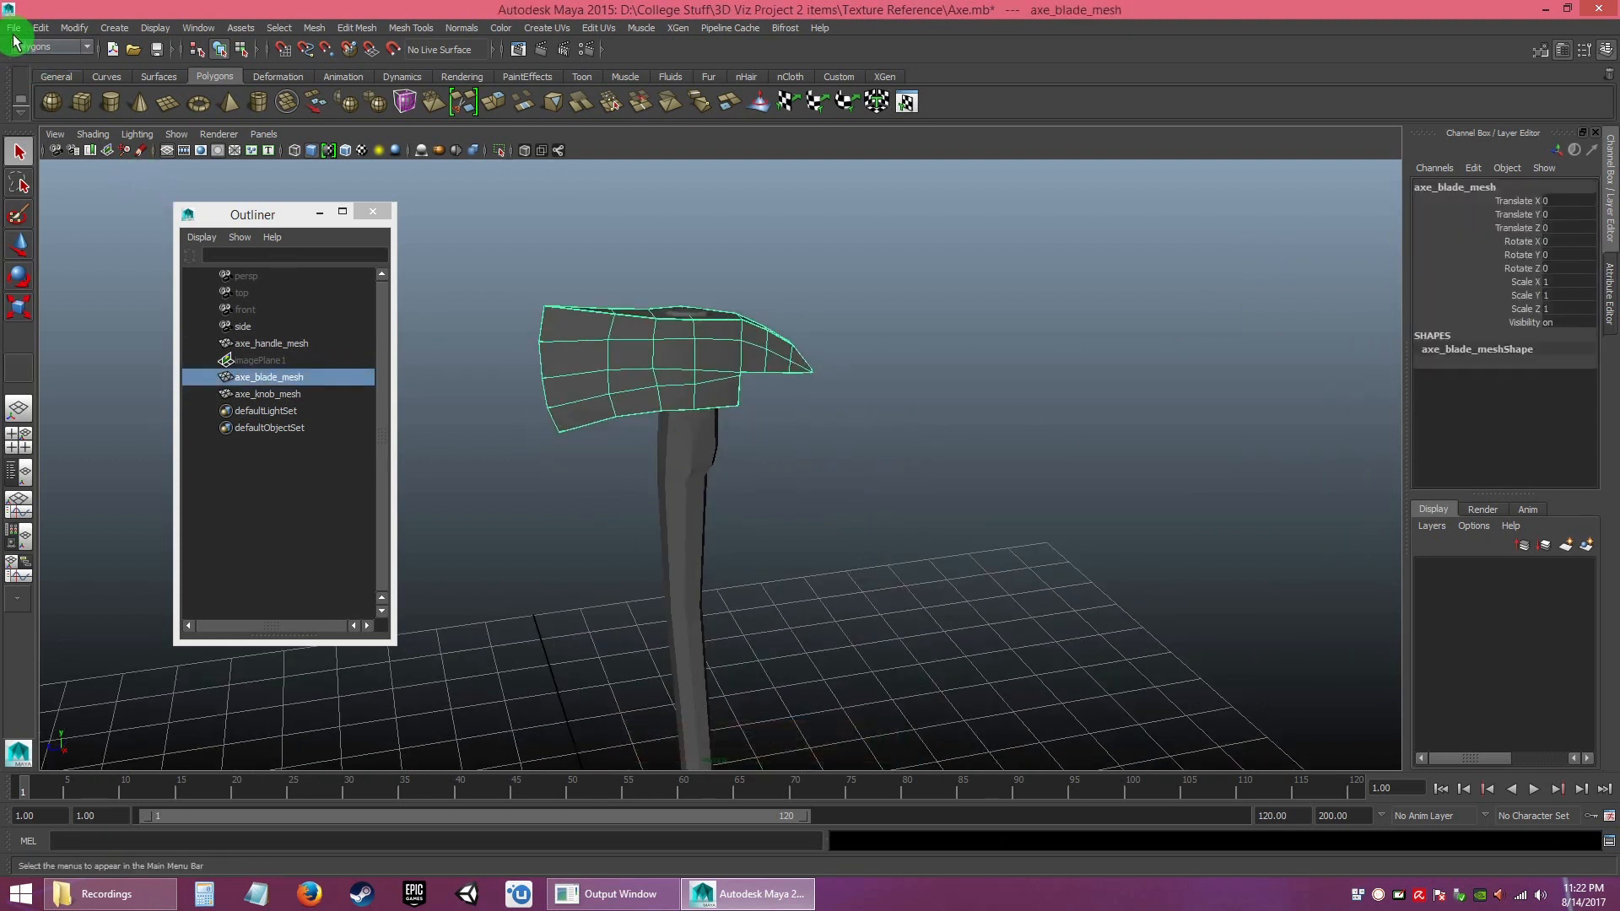
click(13, 28)
click(51, 100)
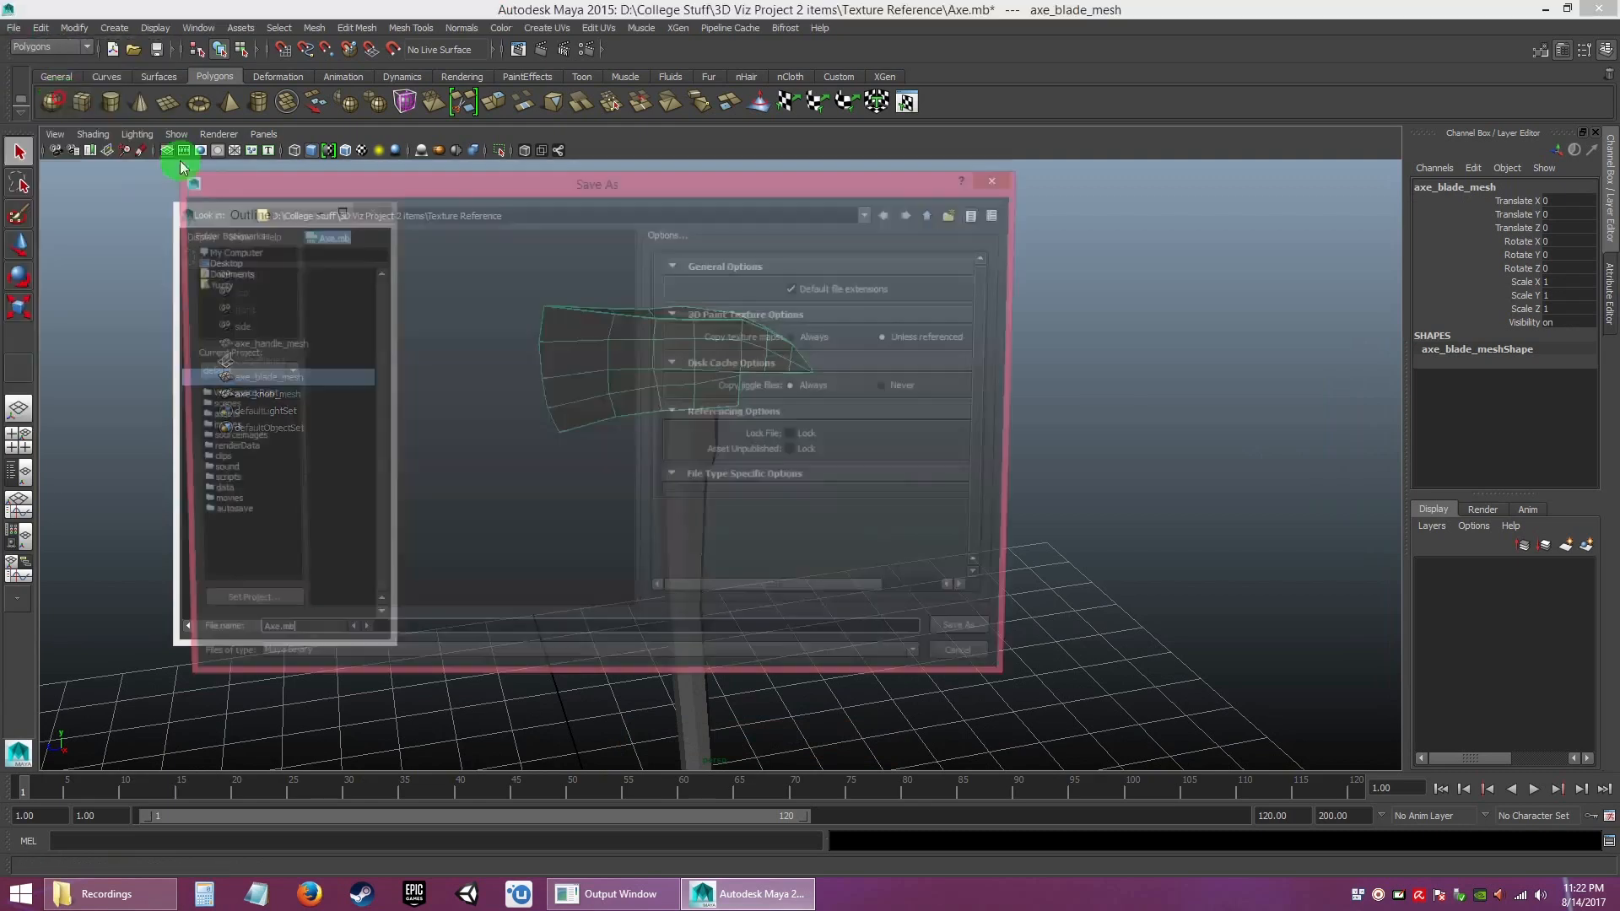
click(306, 638)
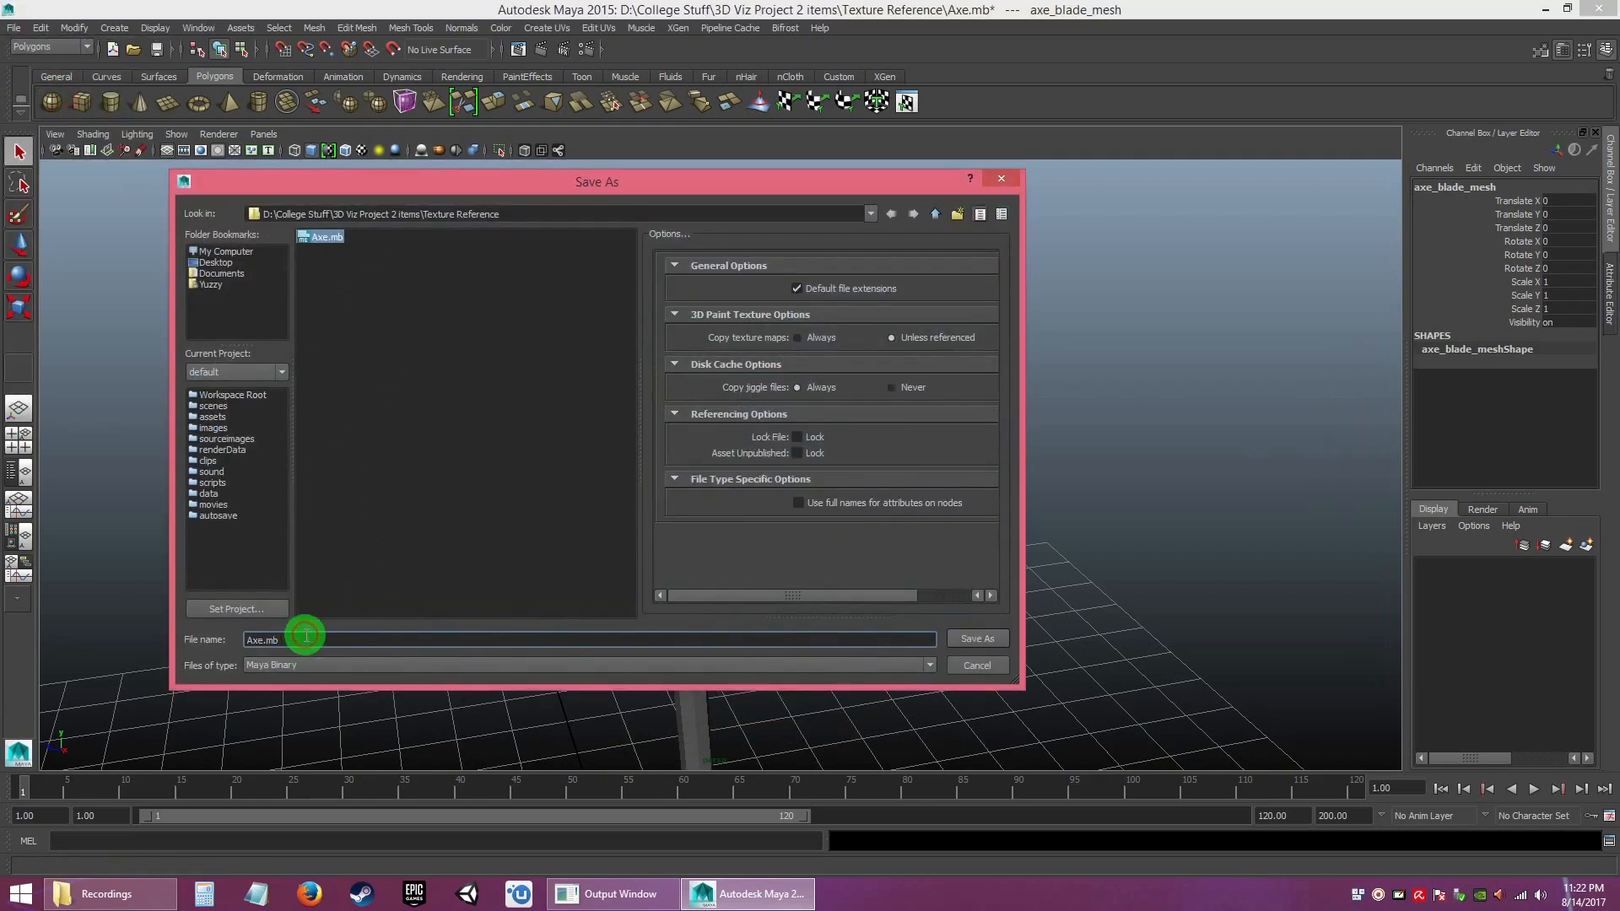
key(BackSpace)
text(_2)
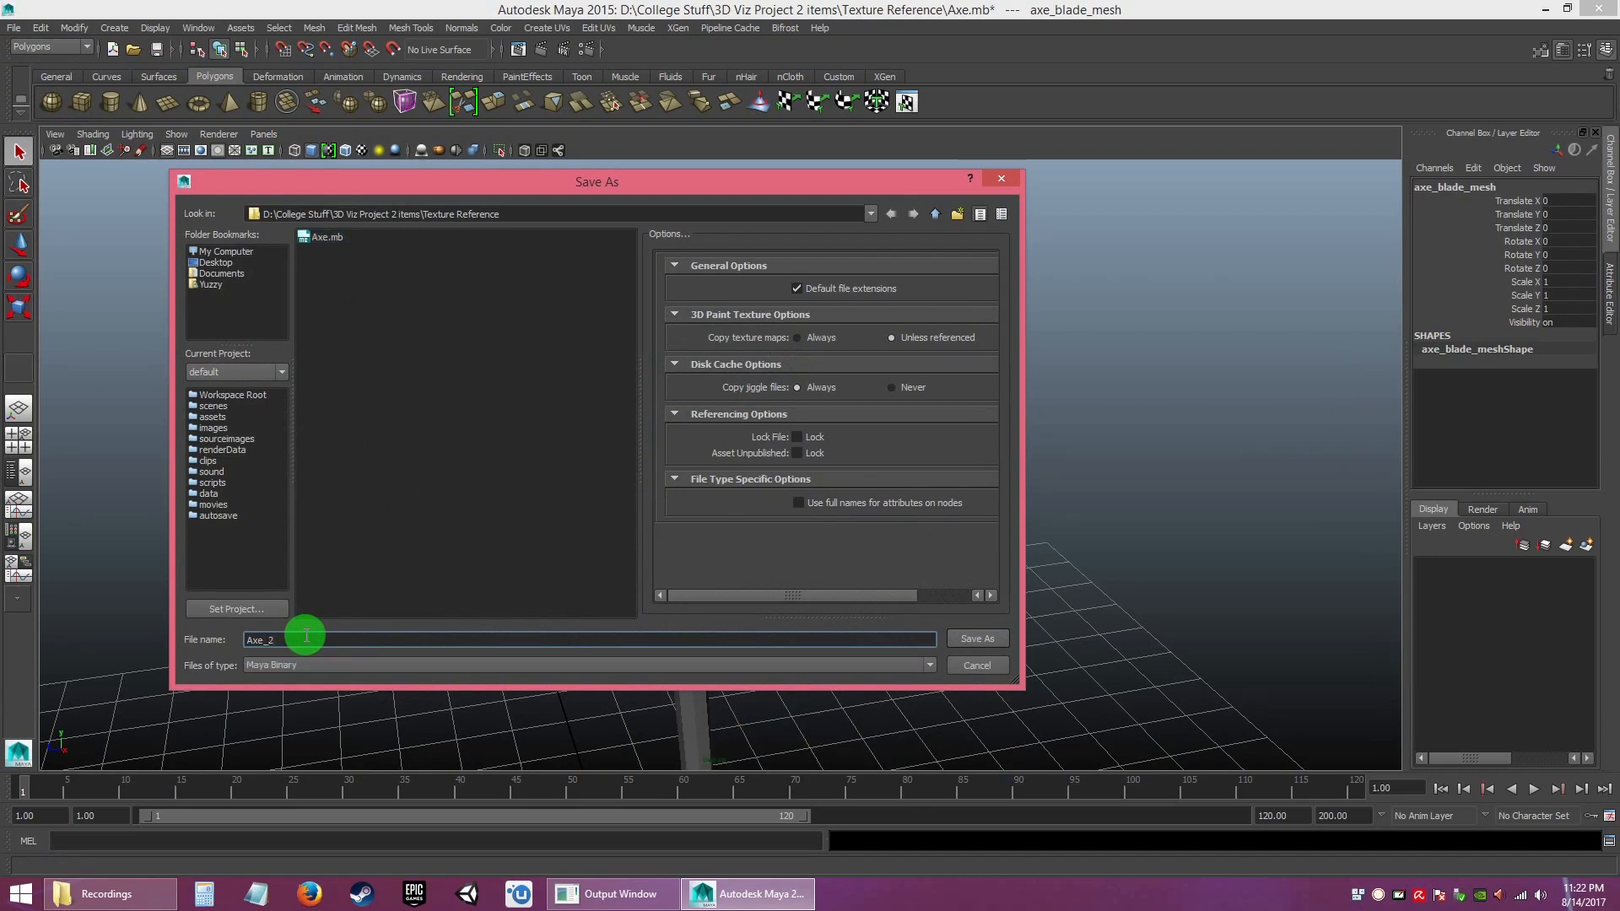
key(Return)
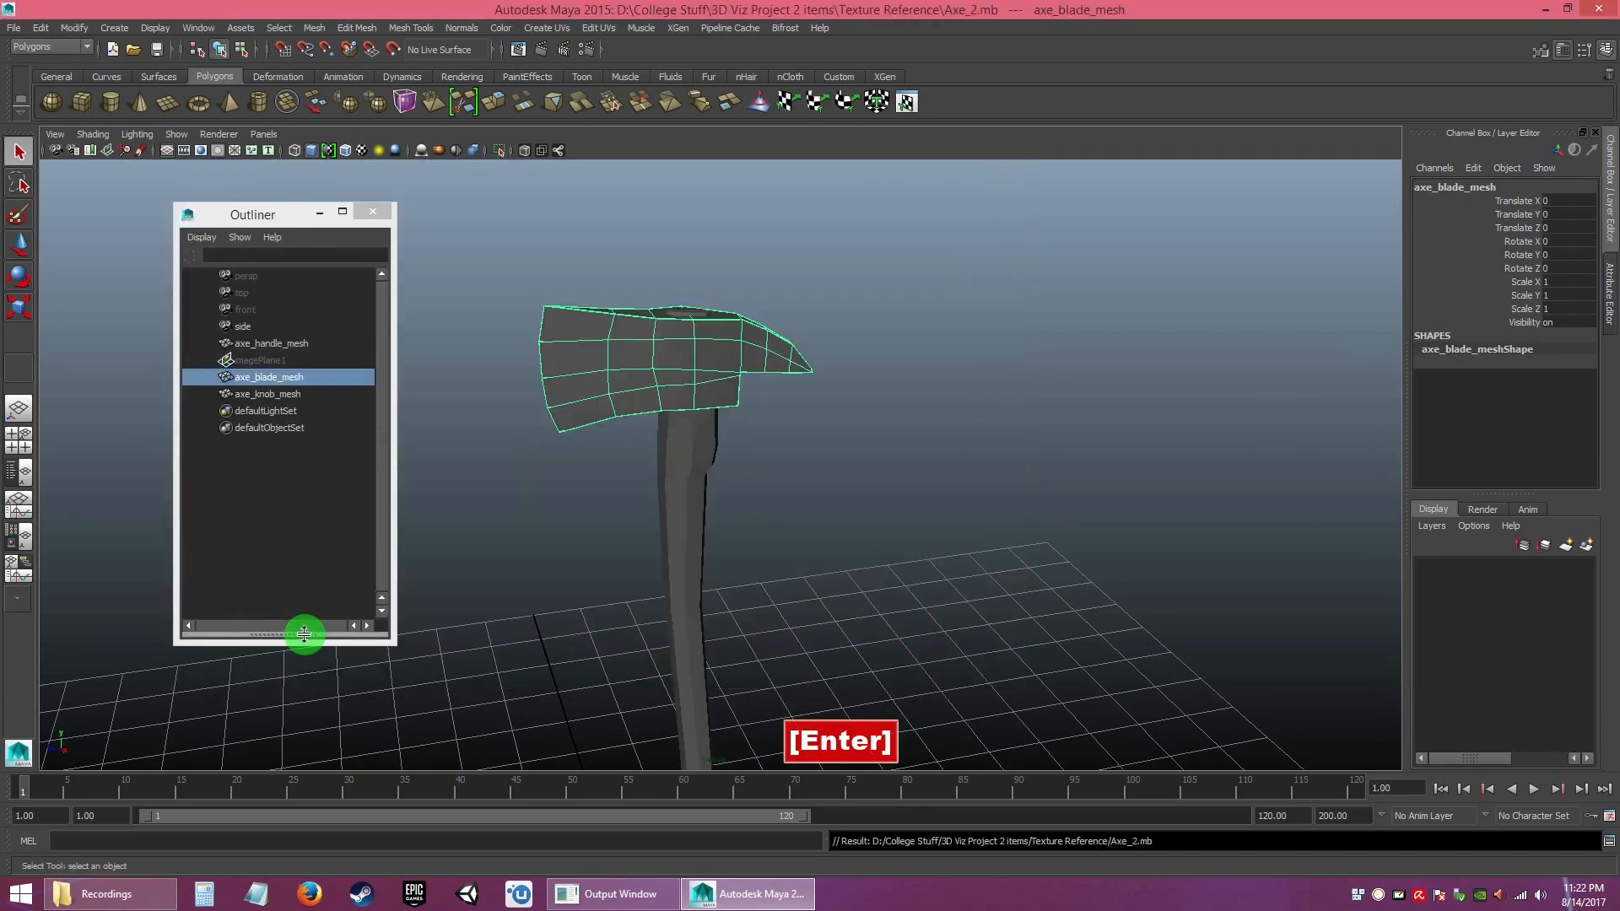
- Reselect the axe blade and examine its mesh closely from the side, above and around the knob
mouse_move(890, 482)
alt+mouse_down()
mouse_move(915, 473)
mouse_move(903, 492)
alt+mouse_up()
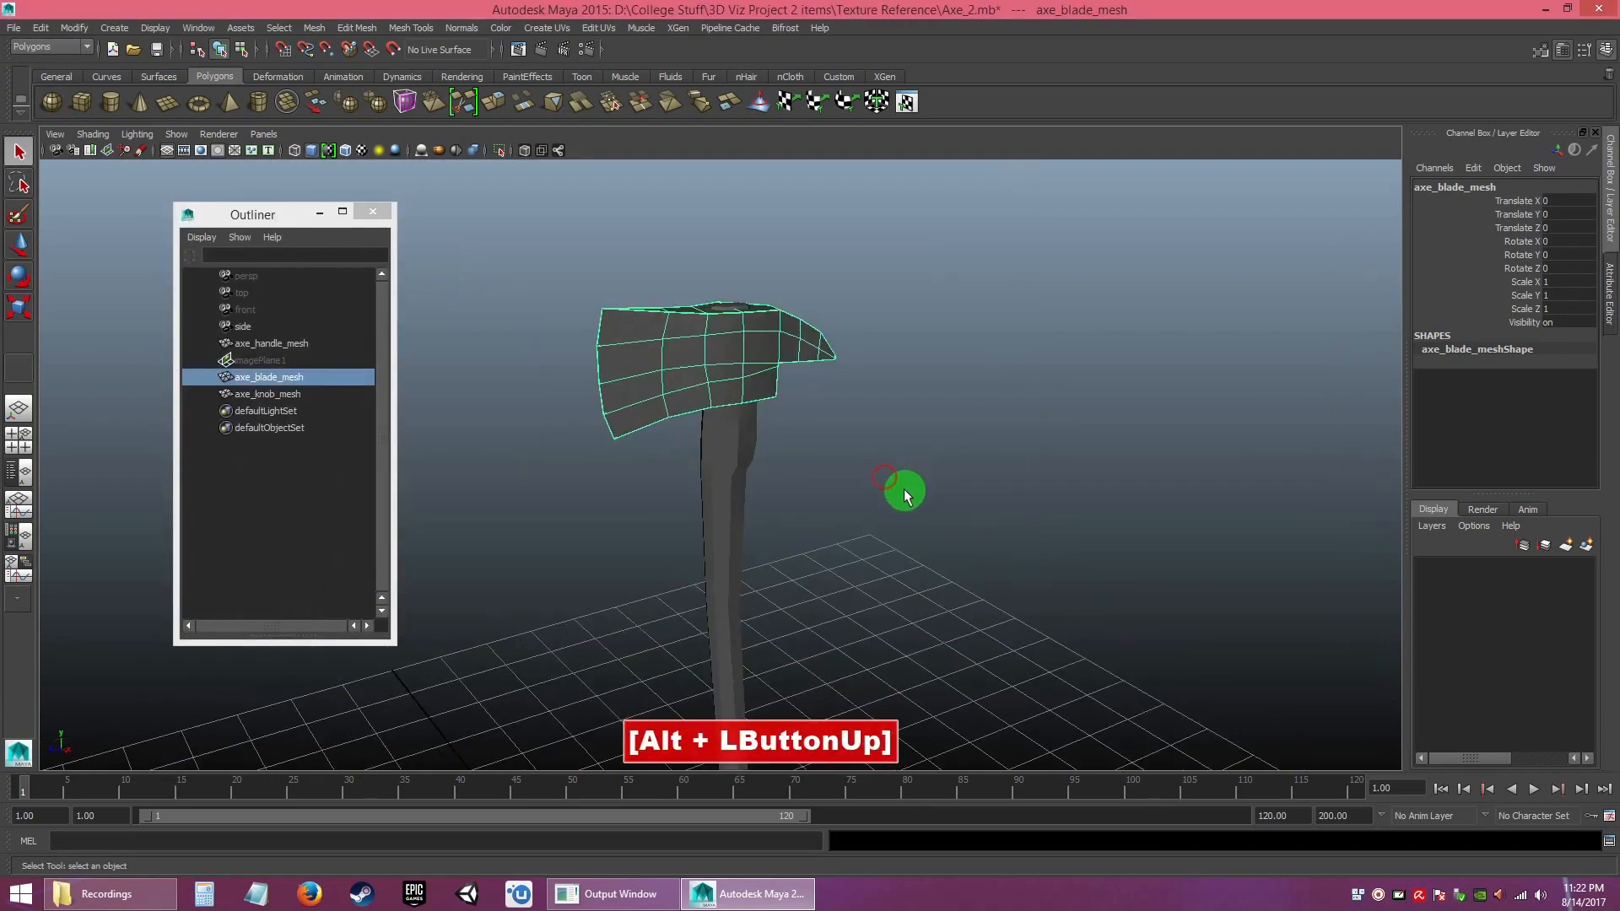
click(902, 491)
alt+right_drag(830, 469, 855, 575)
click(685, 323)
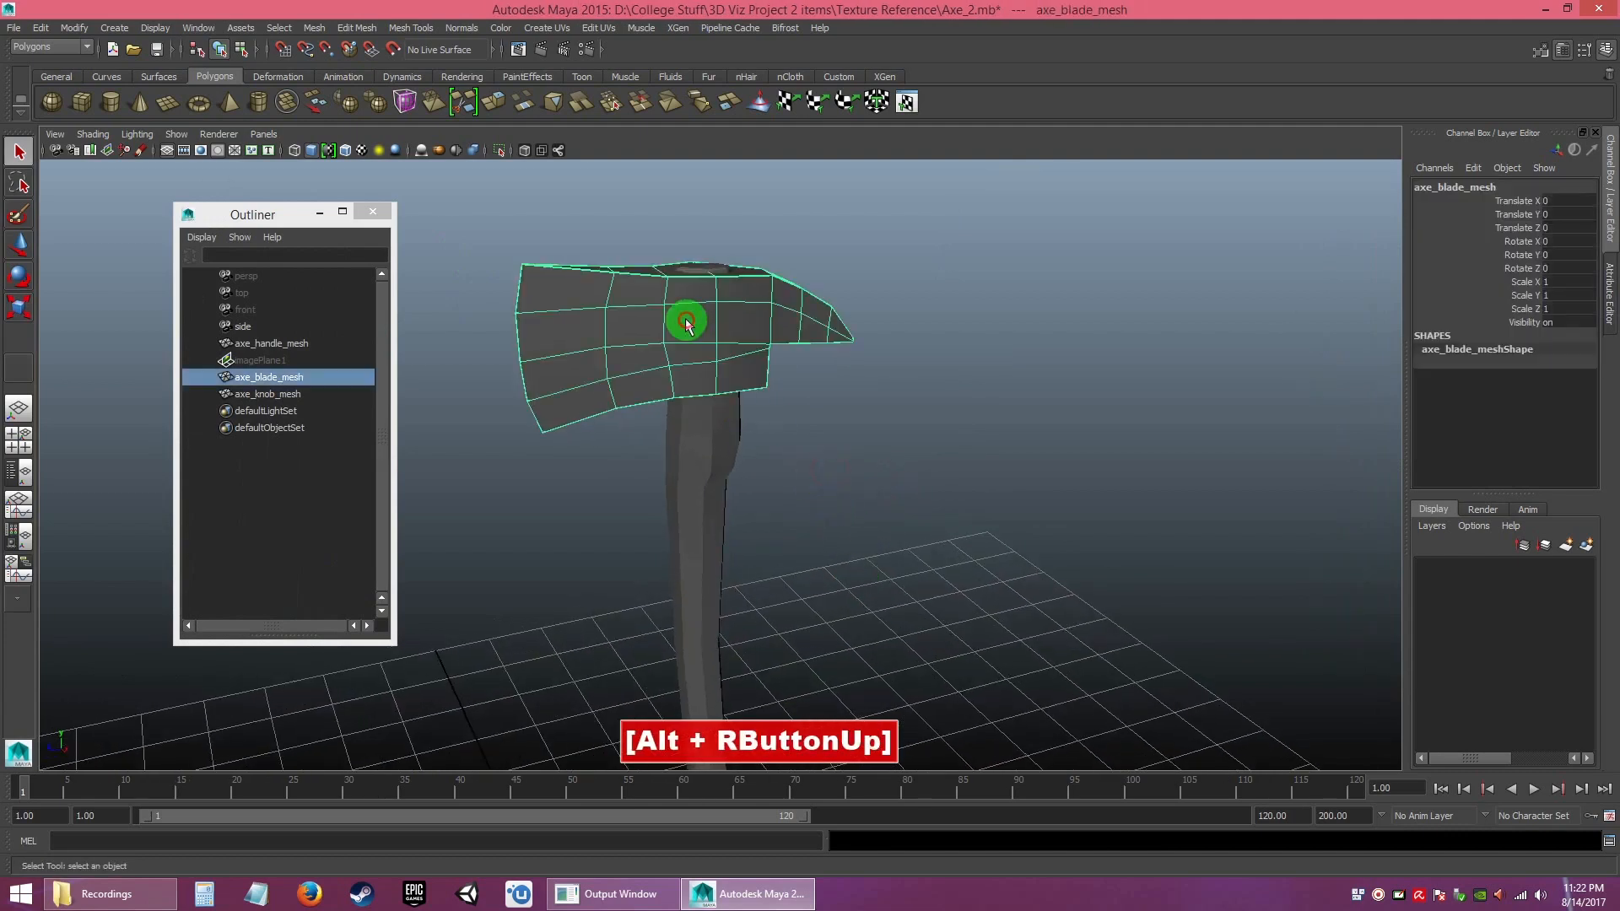
alt+drag(759, 387, 802, 459)
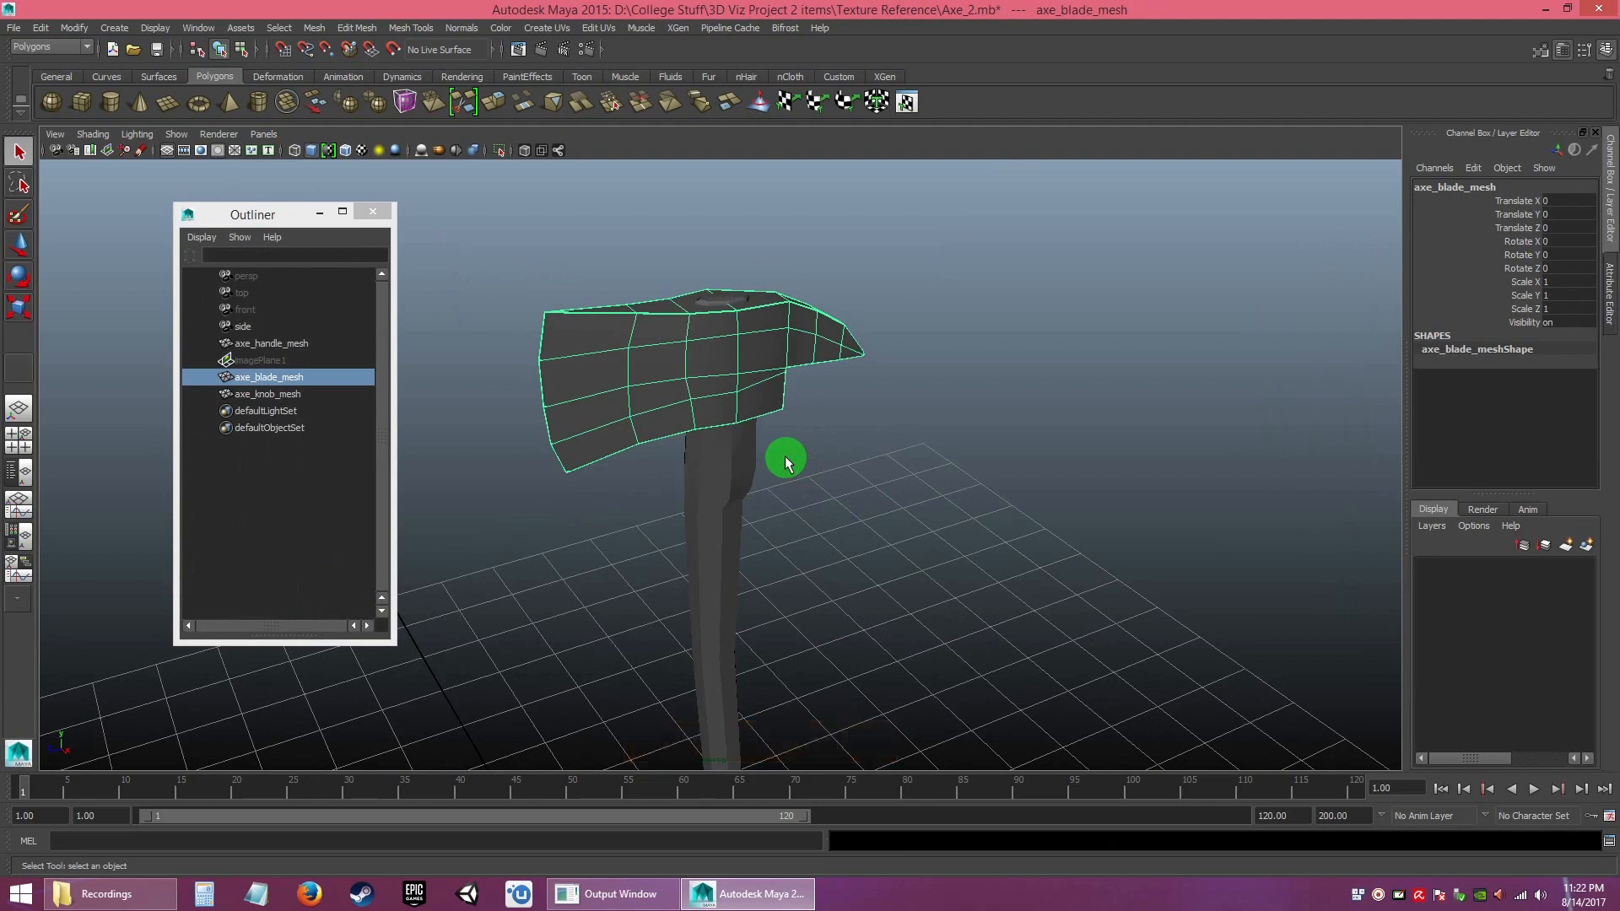
mouse_move(782, 454)
alt+right_down()
mouse_move(773, 408)
mouse_move(810, 448)
alt+right_up()
alt+middle_drag(809, 448, 806, 506)
alt+drag(804, 503, 821, 510)
alt+right_drag(821, 510, 877, 557)
alt+middle_drag(878, 557, 796, 520)
alt+right_drag(796, 519, 802, 531)
alt+drag(796, 525, 807, 529)
mouse_move(807, 529)
alt+right_down()
mouse_move(922, 694)
mouse_move(824, 495)
mouse_move(807, 502)
alt+right_up()
alt+drag(807, 502, 785, 470)
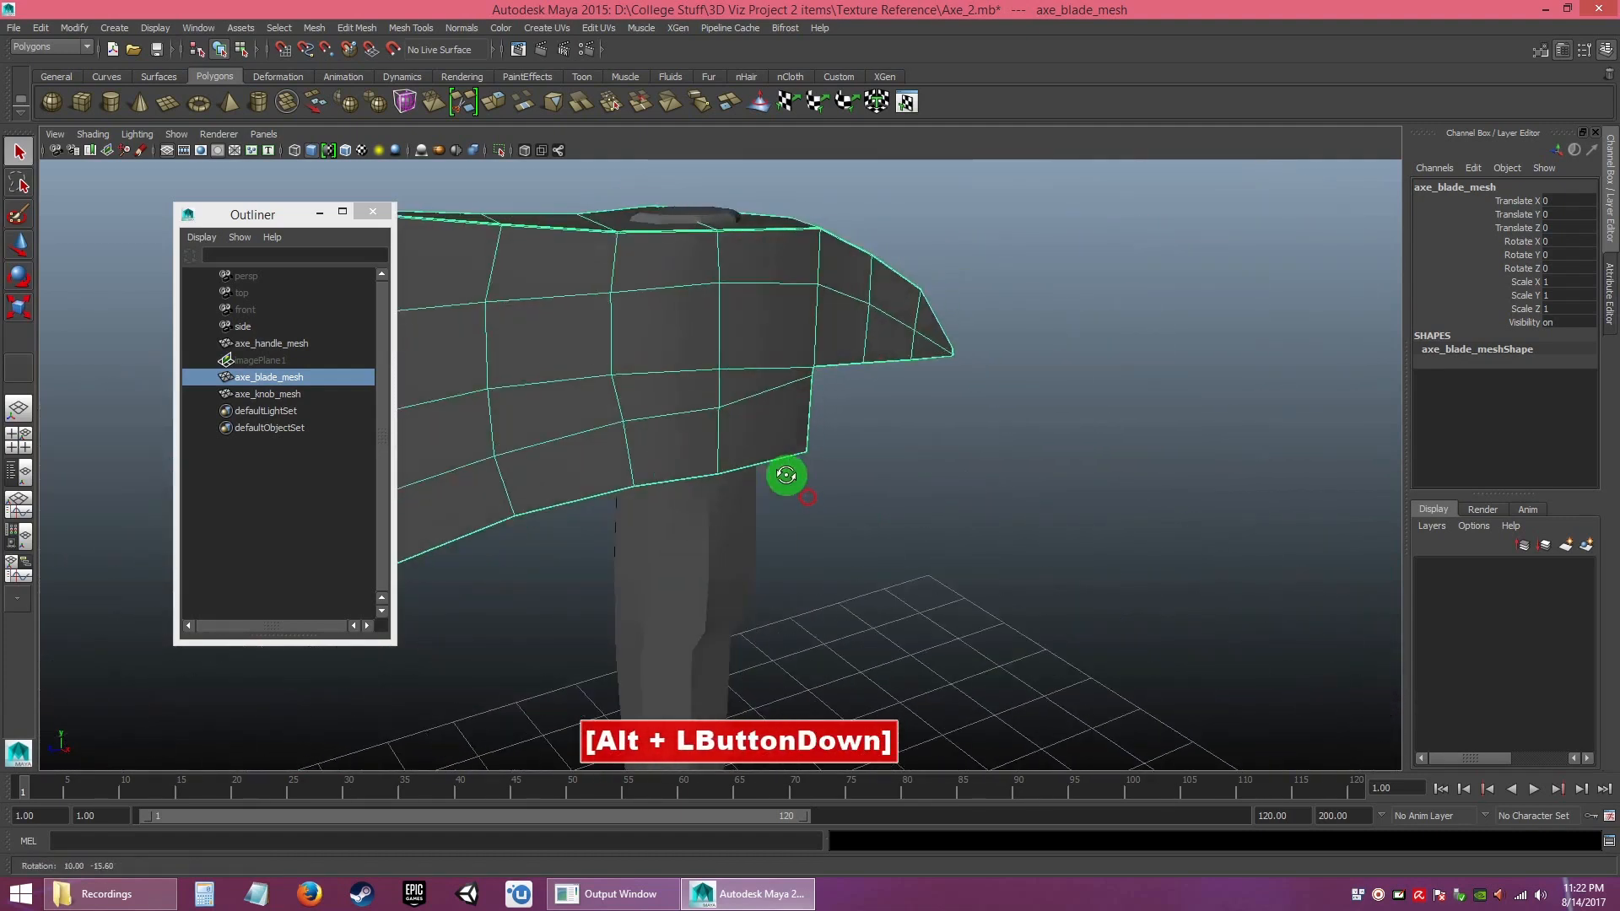
alt+right_drag(785, 469, 737, 427)
alt+drag(737, 427, 695, 442)
alt+middle_drag(706, 447, 841, 453)
alt+drag(841, 453, 734, 432)
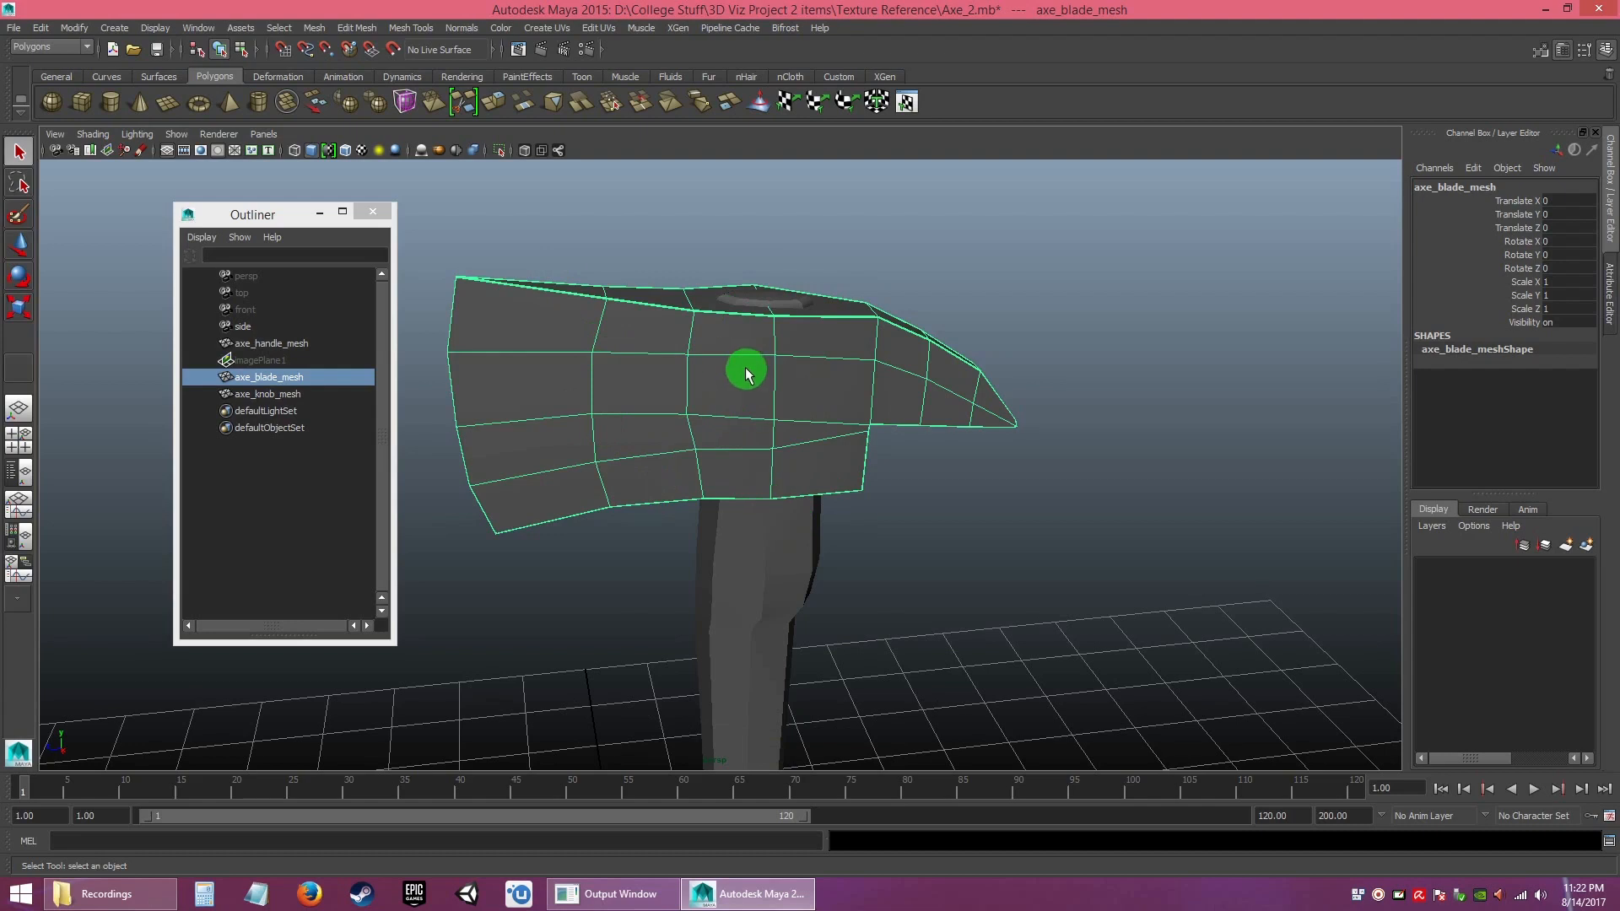
alt+drag(746, 373, 770, 377)
alt+right_drag(770, 376, 825, 481)
alt+drag(825, 481, 852, 481)
alt+right_drag(853, 481, 894, 547)
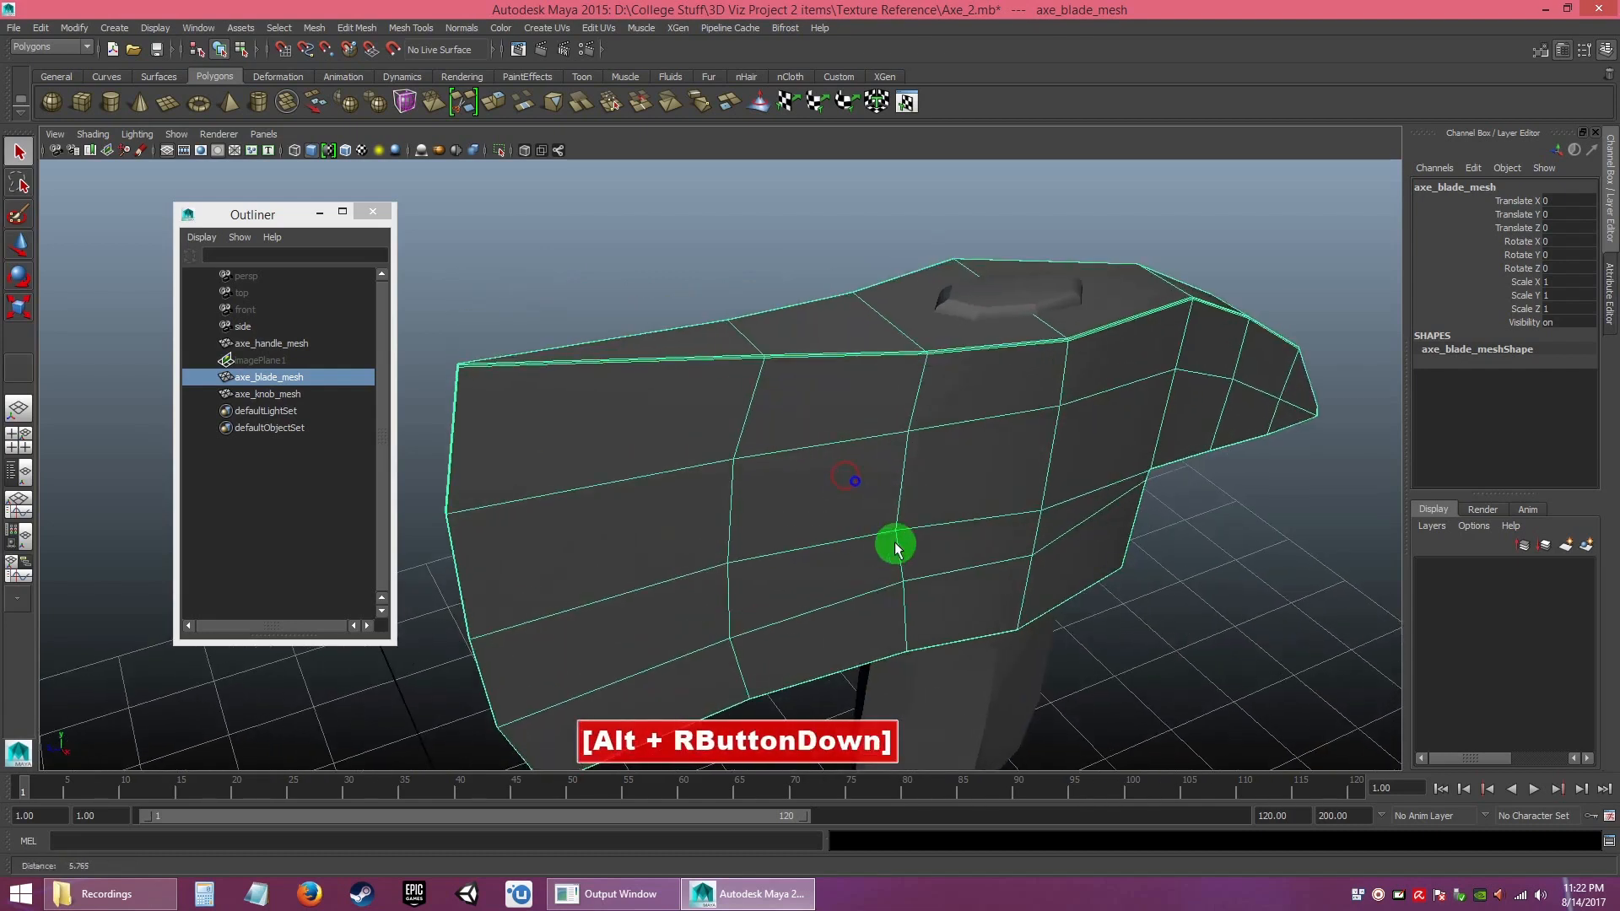
- Examine the edge loops along the selected blade's upper edge beside the knob, from a distance and up close
alt+middle_drag(904, 517, 854, 495)
alt+drag(855, 493, 917, 518)
alt+right_drag(918, 518, 833, 406)
alt+drag(833, 406, 793, 384)
alt+right_drag(839, 435, 983, 481)
alt+middle_drag(983, 481, 871, 528)
alt+right_drag(872, 528, 820, 437)
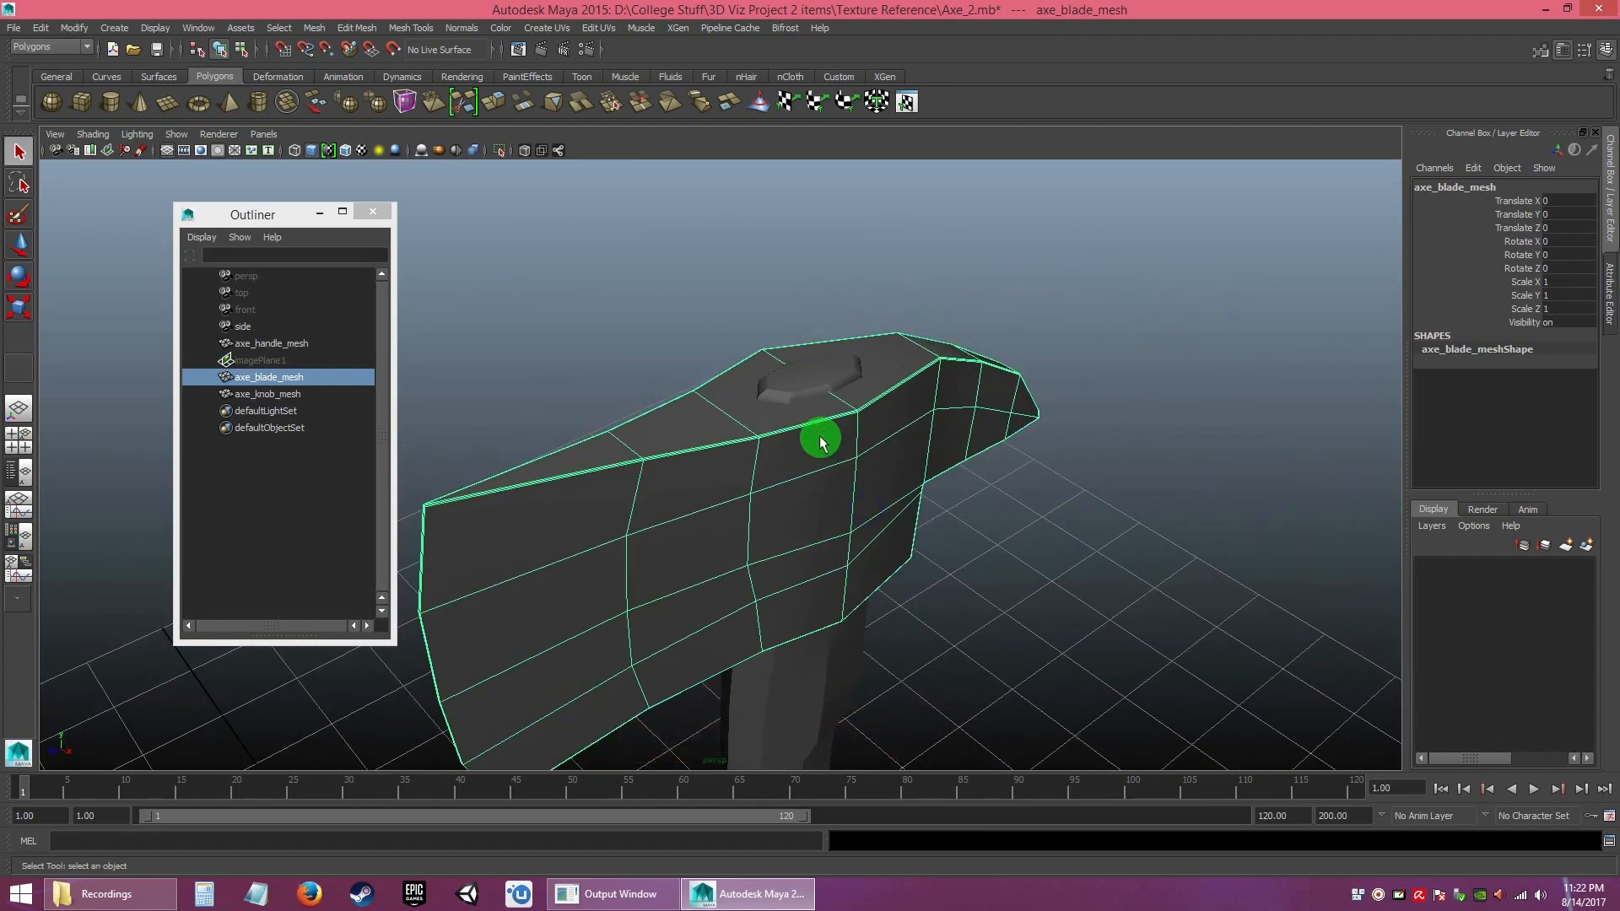
alt+right_drag(817, 438, 933, 643)
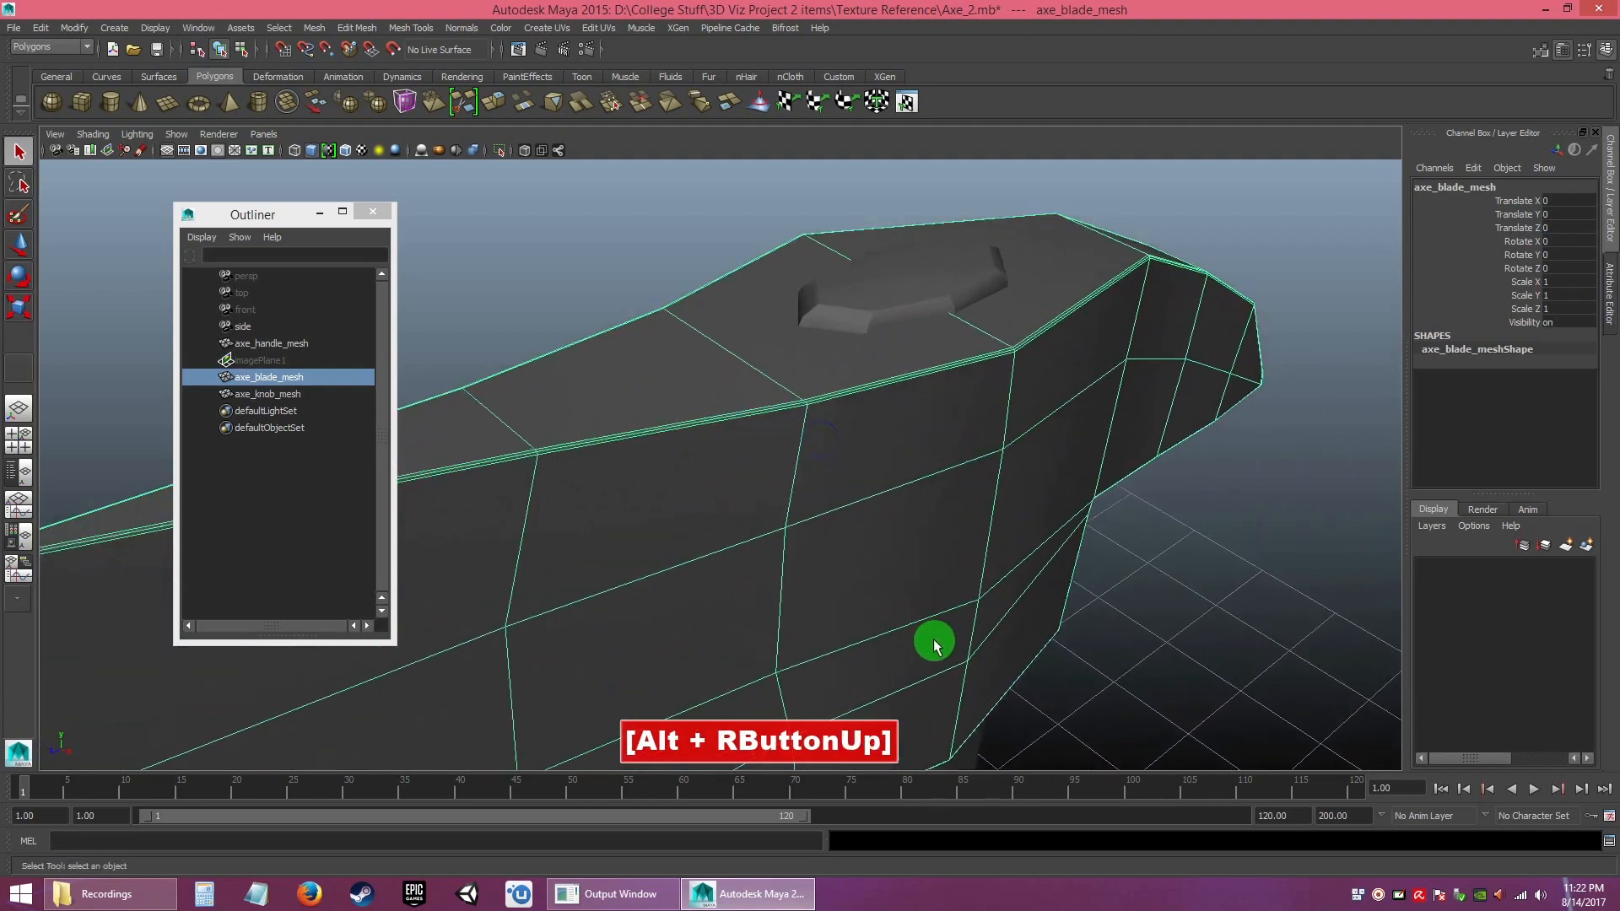
alt+drag(934, 641, 1001, 633)
alt+middle_drag(1001, 633, 994, 600)
alt+right_drag(996, 602, 1028, 691)
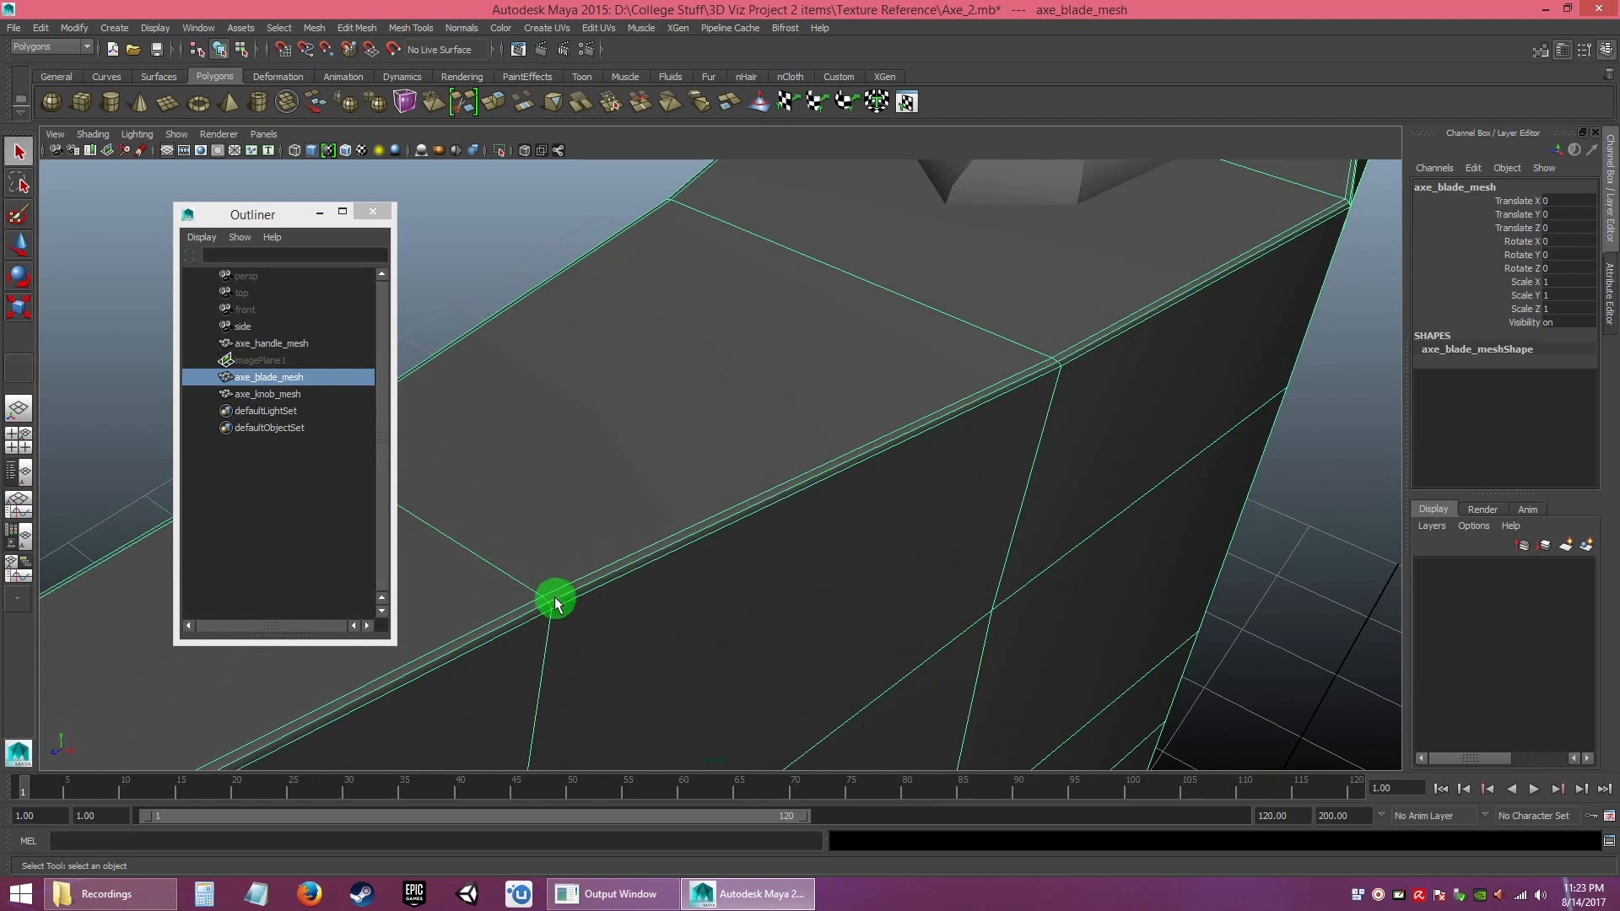
- Examine the blade's pointed rear end and the underside where the handle enters the axe head
alt+drag(1076, 505, 842, 506)
alt+middle_drag(842, 506, 1046, 509)
alt+right_drag(998, 486, 843, 385)
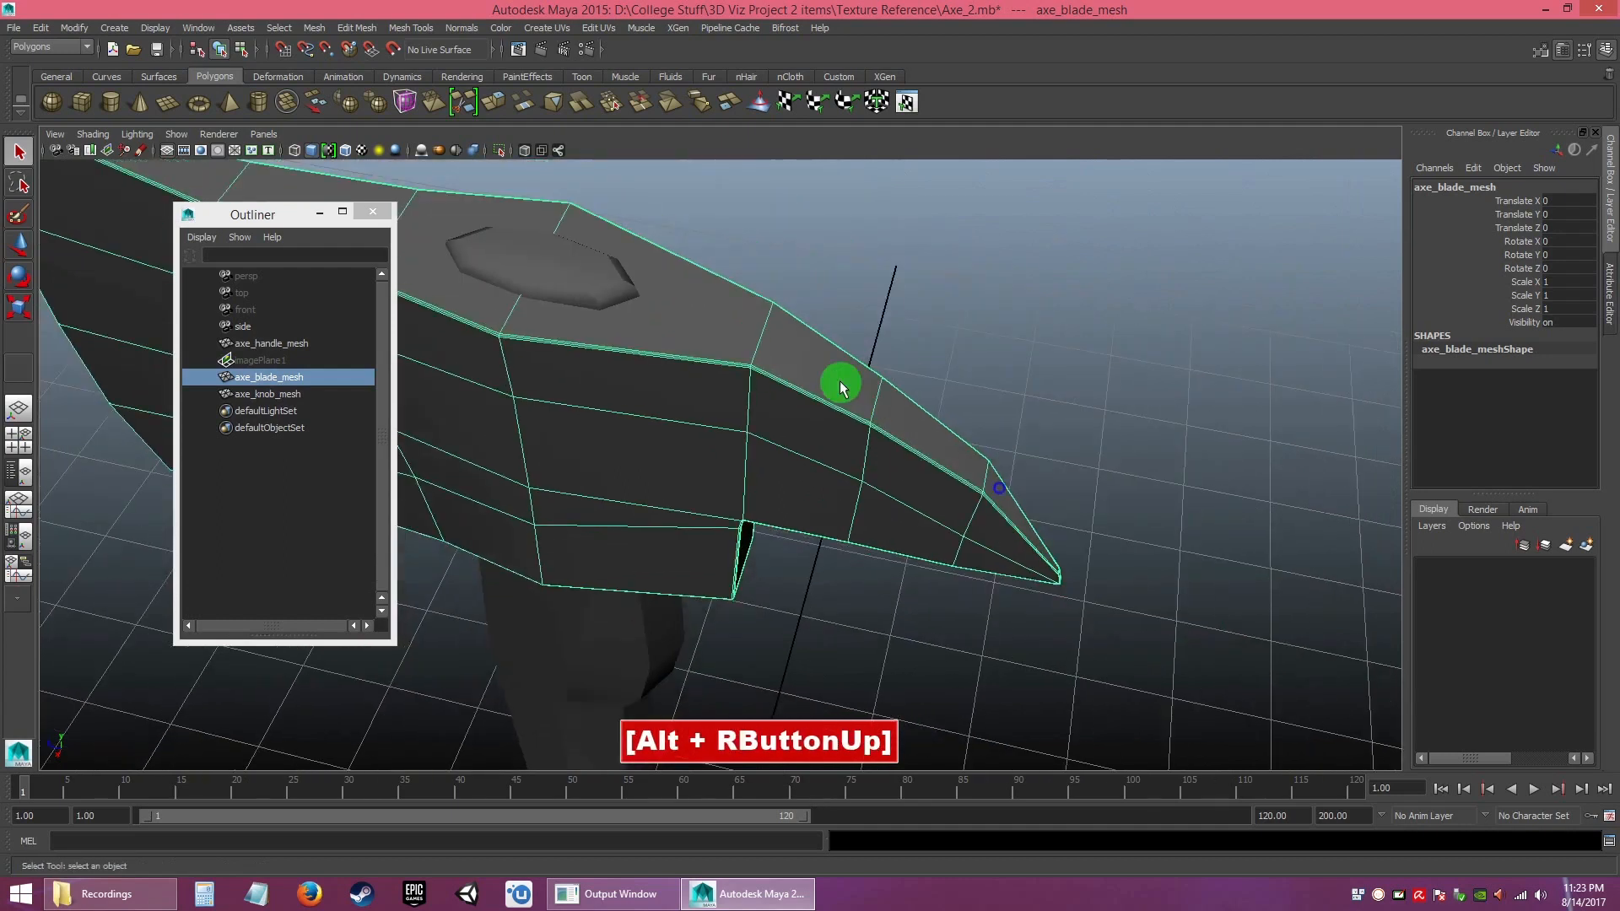
alt+drag(835, 377, 710, 304)
alt+middle_drag(708, 306, 800, 542)
alt+drag(801, 543, 810, 498)
alt+right_drag(782, 511, 833, 607)
alt+middle_drag(834, 606, 785, 535)
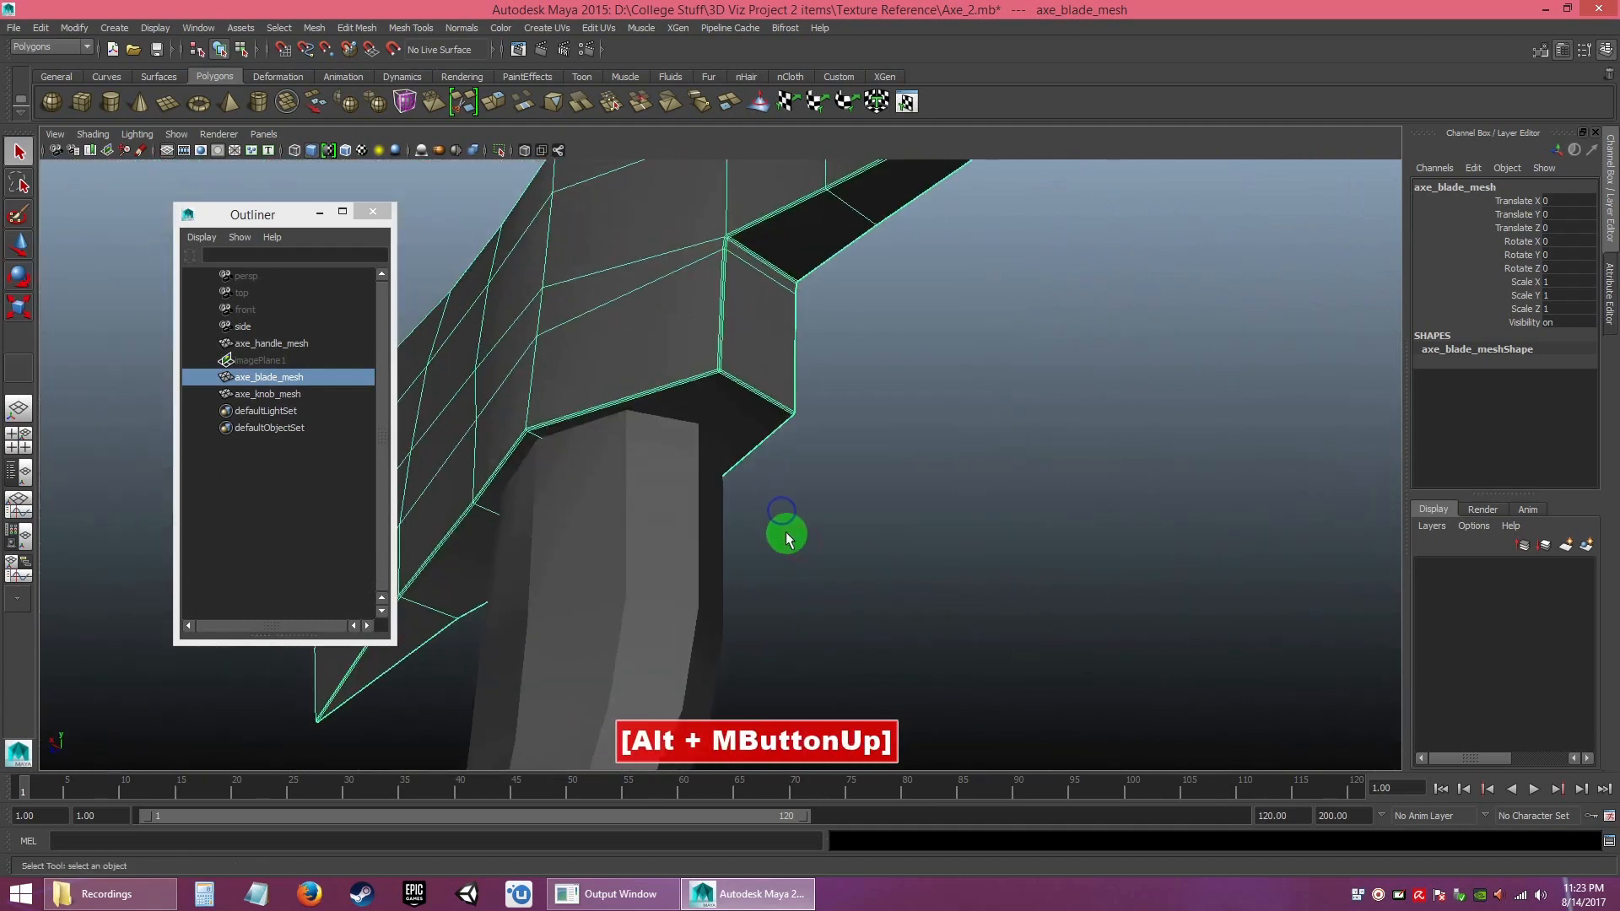
- Preview the blade smoothed and inspect its lower rear corner above the handle, both deselected and selected
key(3)
click(843, 443)
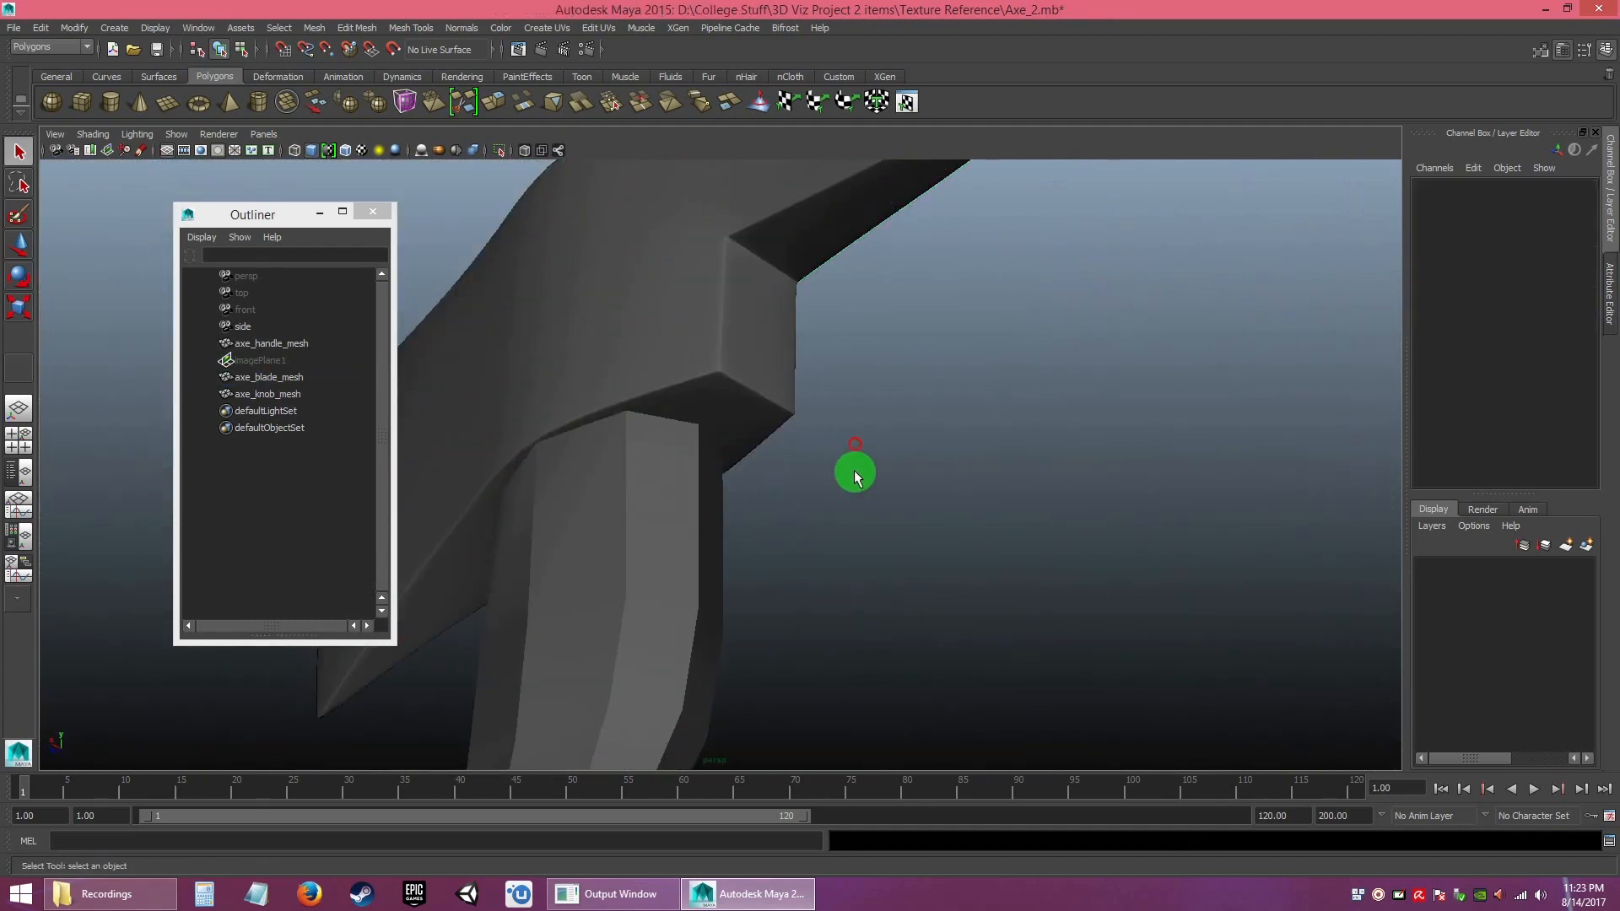
alt+right_drag(853, 470, 770, 438)
alt+drag(770, 438, 802, 560)
alt+right_drag(803, 560, 600, 531)
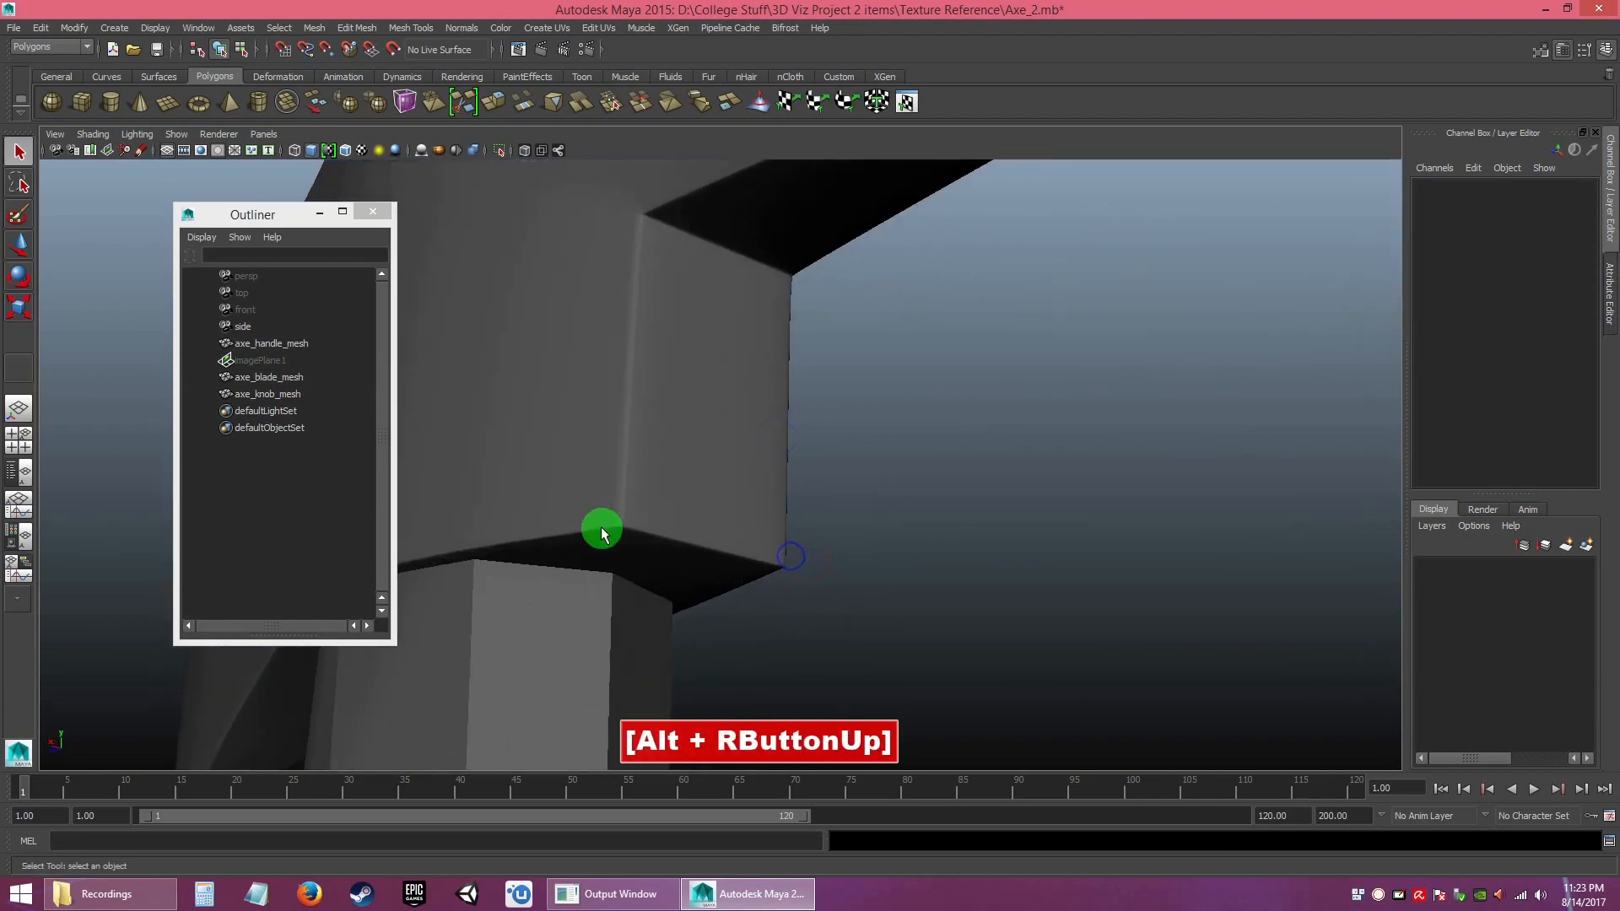
click(666, 533)
alt+right_drag(725, 541, 683, 590)
alt+middle_drag(683, 590, 575, 543)
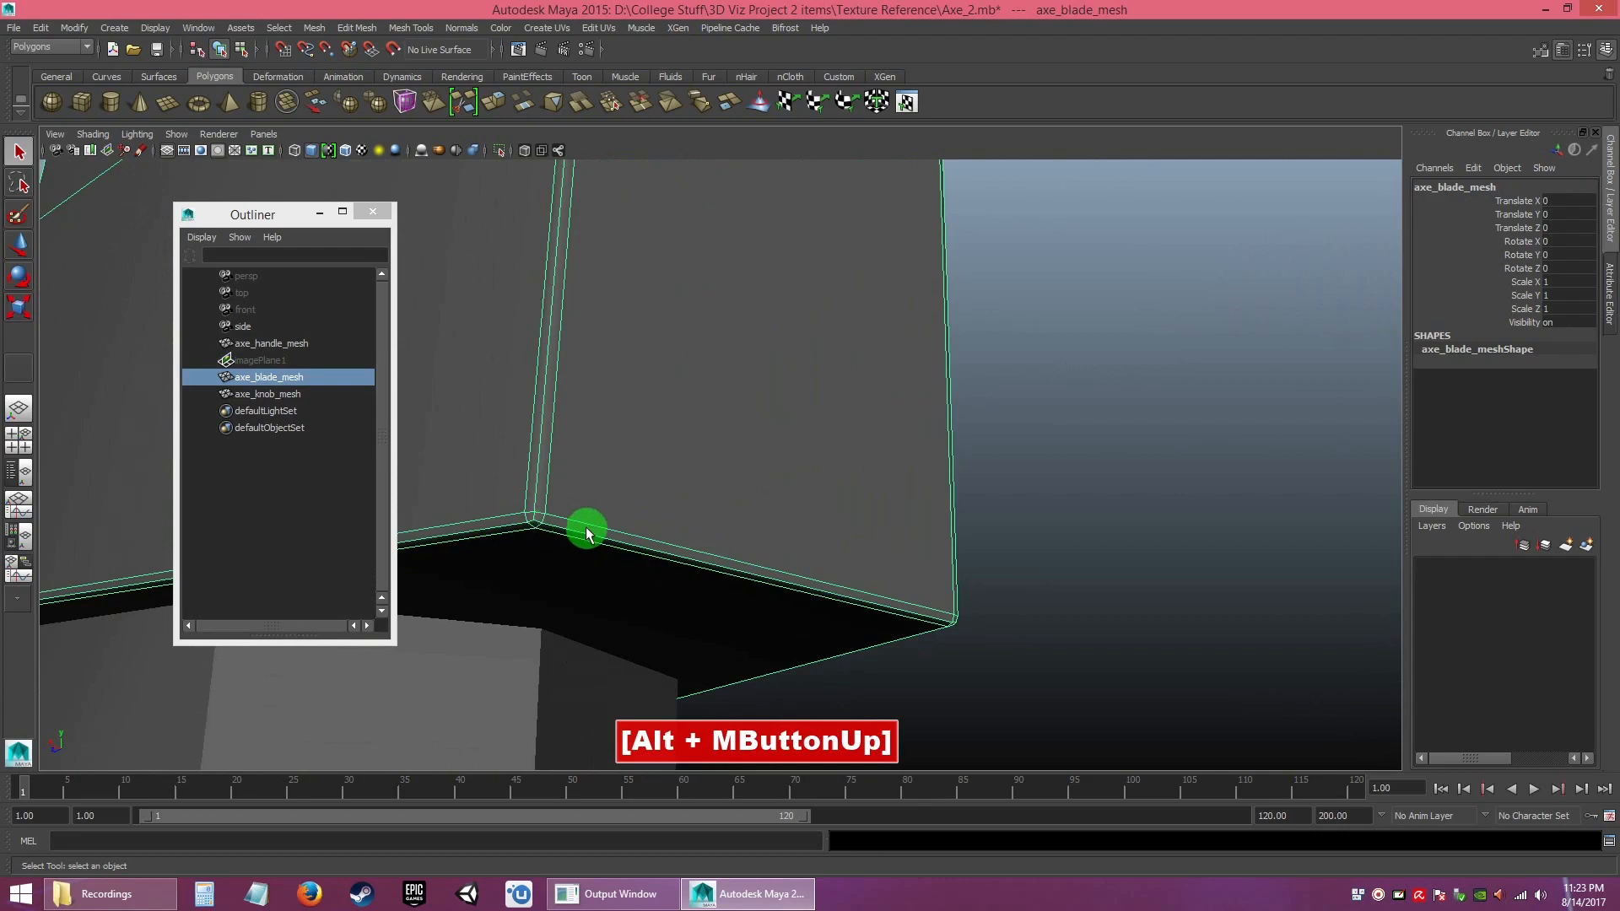
- Examine the mesh topology on the blade's side face and across its top surface
alt+right_drag(509, 286, 591, 253)
alt+drag(624, 278, 691, 383)
alt+right_drag(691, 383, 671, 339)
alt+drag(671, 339, 717, 372)
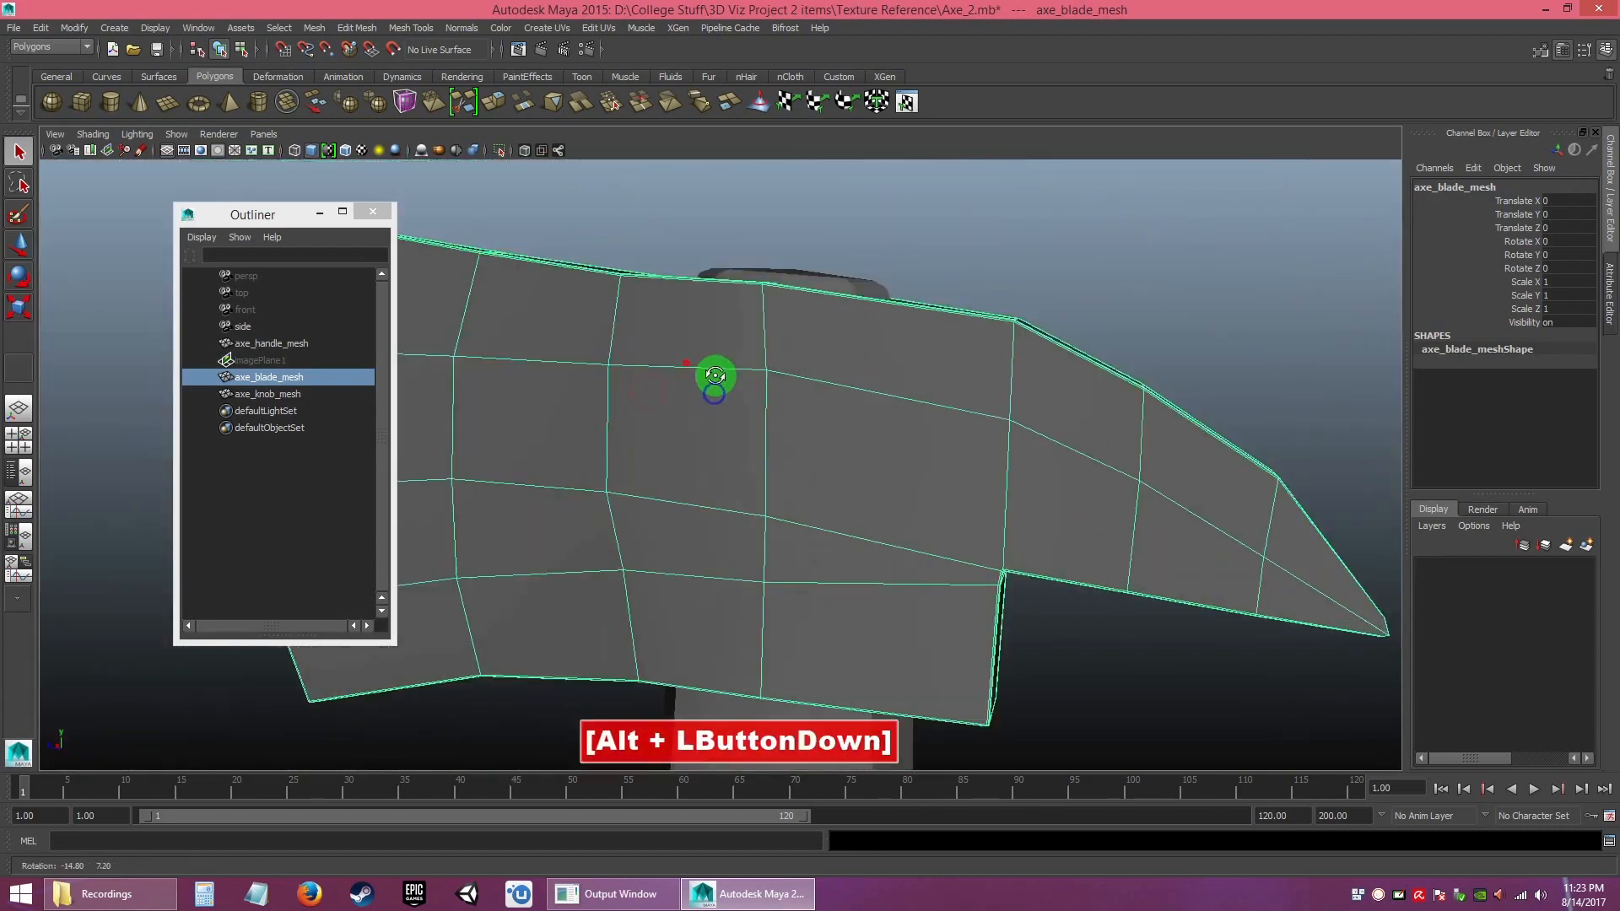
alt+right_drag(716, 372, 748, 416)
alt+drag(748, 416, 774, 390)
alt+right_drag(774, 391, 928, 574)
alt+middle_drag(928, 574, 810, 539)
alt+right_drag(810, 540, 823, 500)
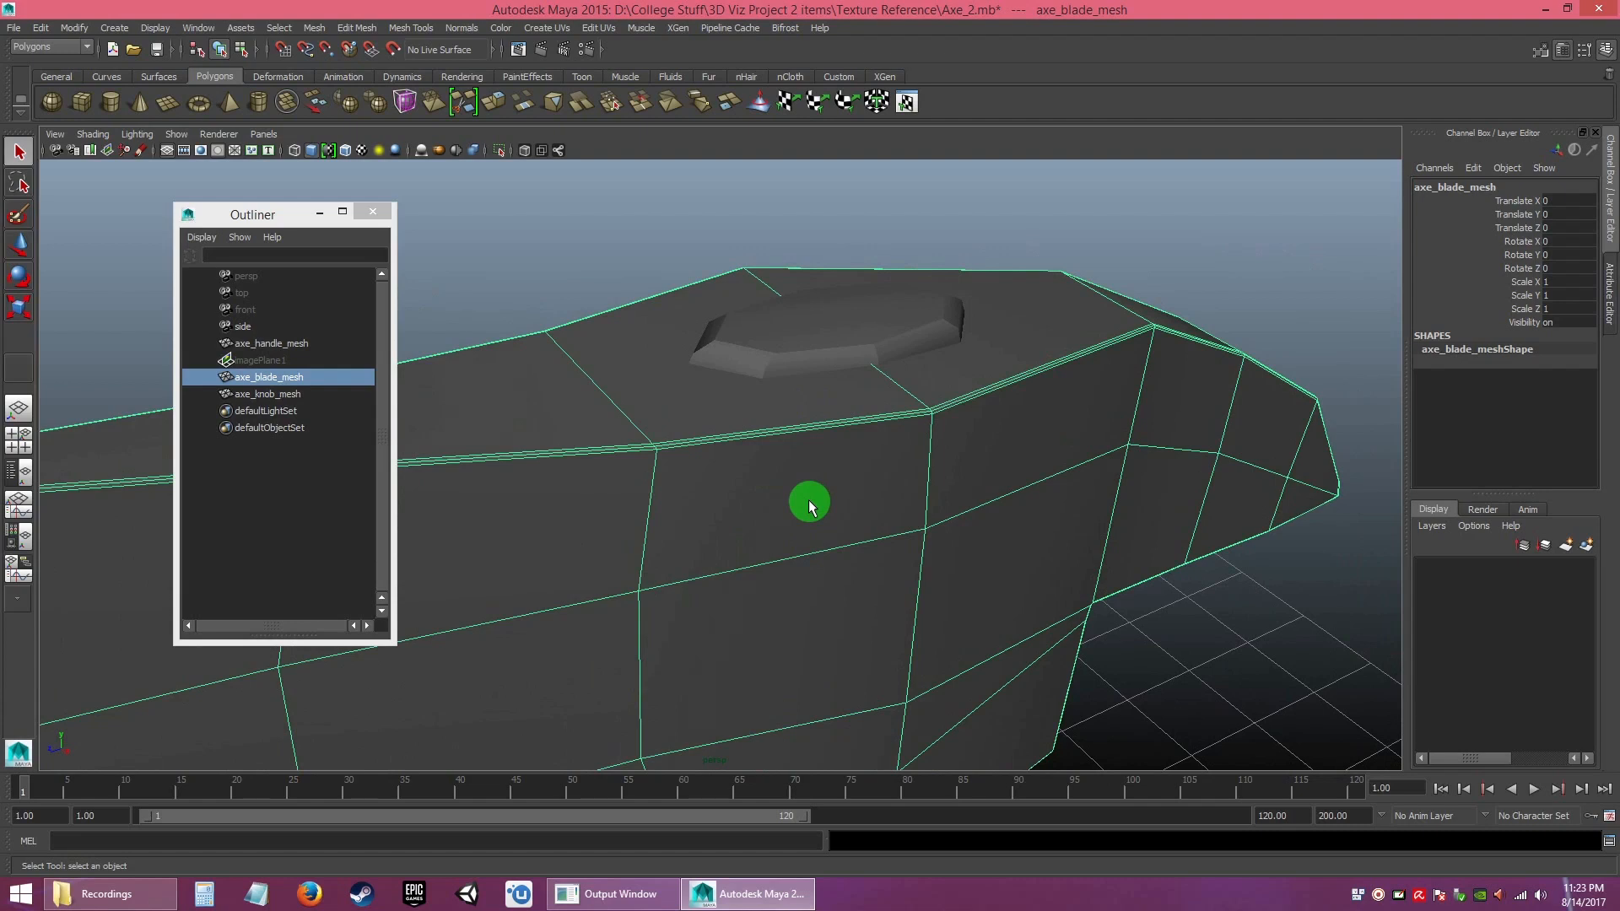
- Inspect the closely spaced edge loops on the blade's upper rim next to the knob, ending with an overview of the axe head
alt+drag(894, 475, 916, 493)
alt+right_drag(916, 493, 894, 552)
alt+drag(895, 553, 910, 557)
alt+right_drag(913, 556, 886, 516)
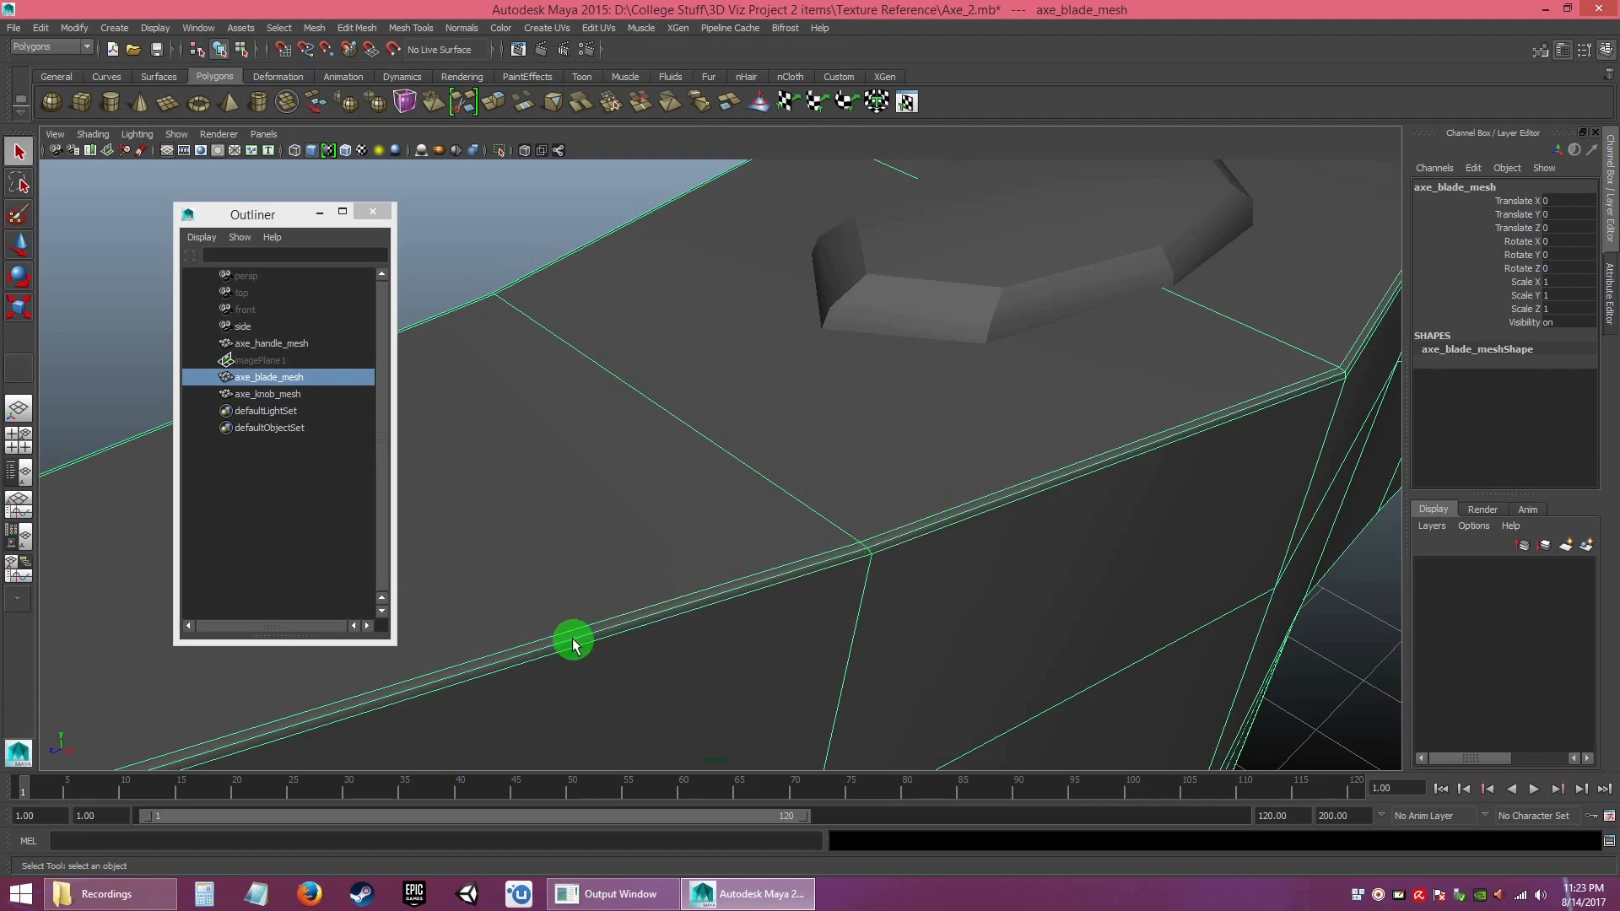
alt+right_drag(1035, 571, 937, 507)
alt+drag(936, 506, 842, 456)
alt+right_drag(640, 478, 717, 619)
alt+drag(717, 618, 756, 564)
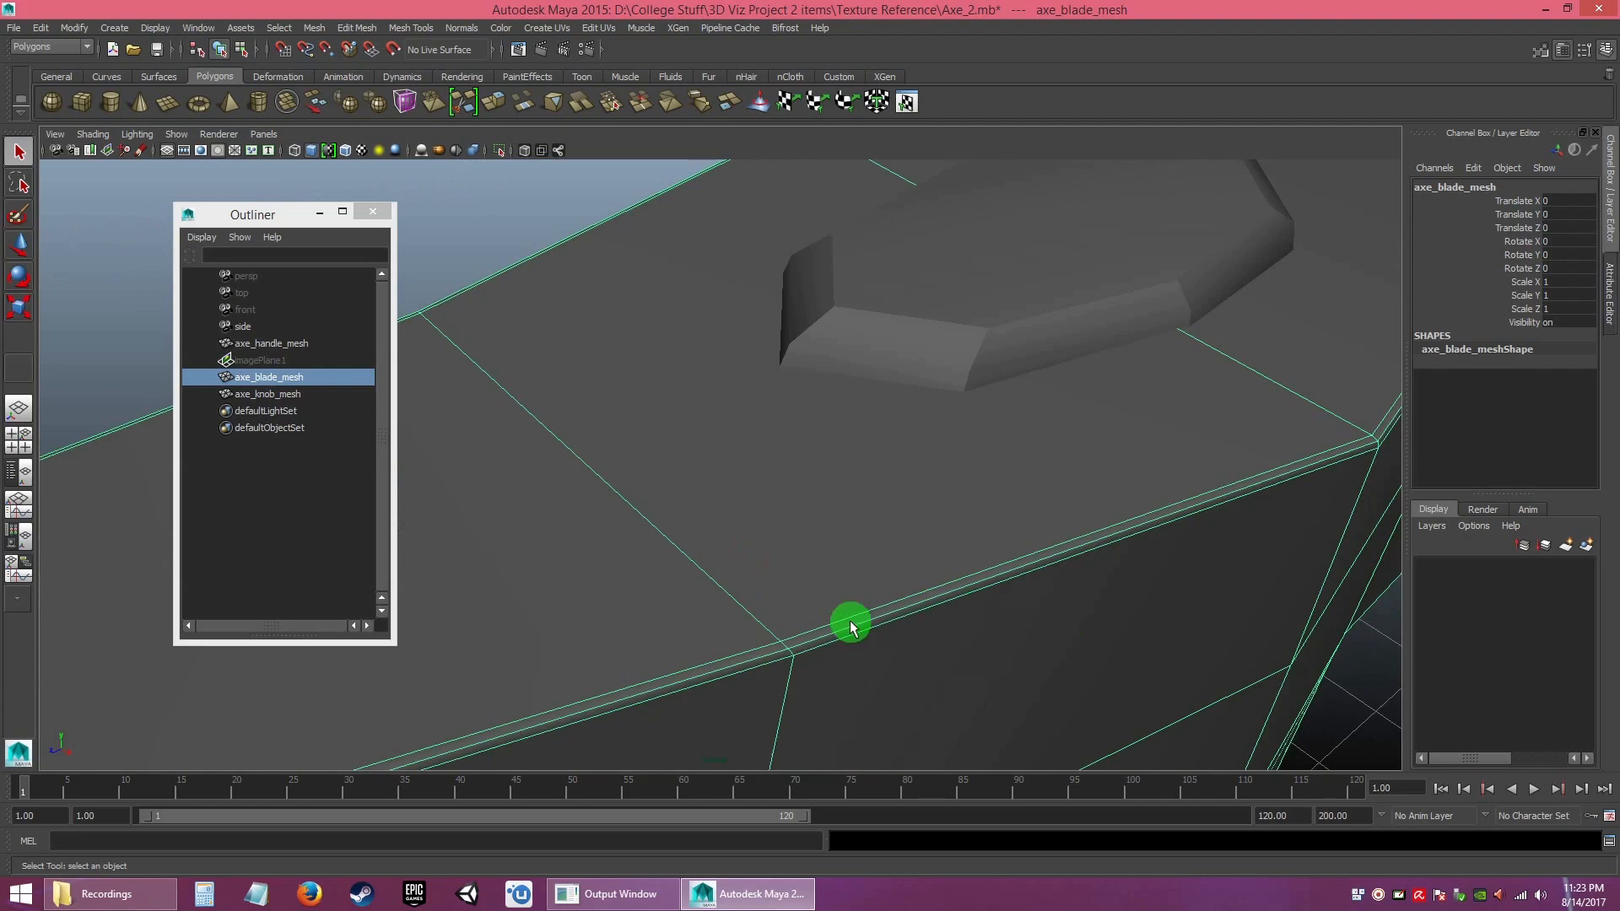
alt+right_drag(926, 650, 878, 568)
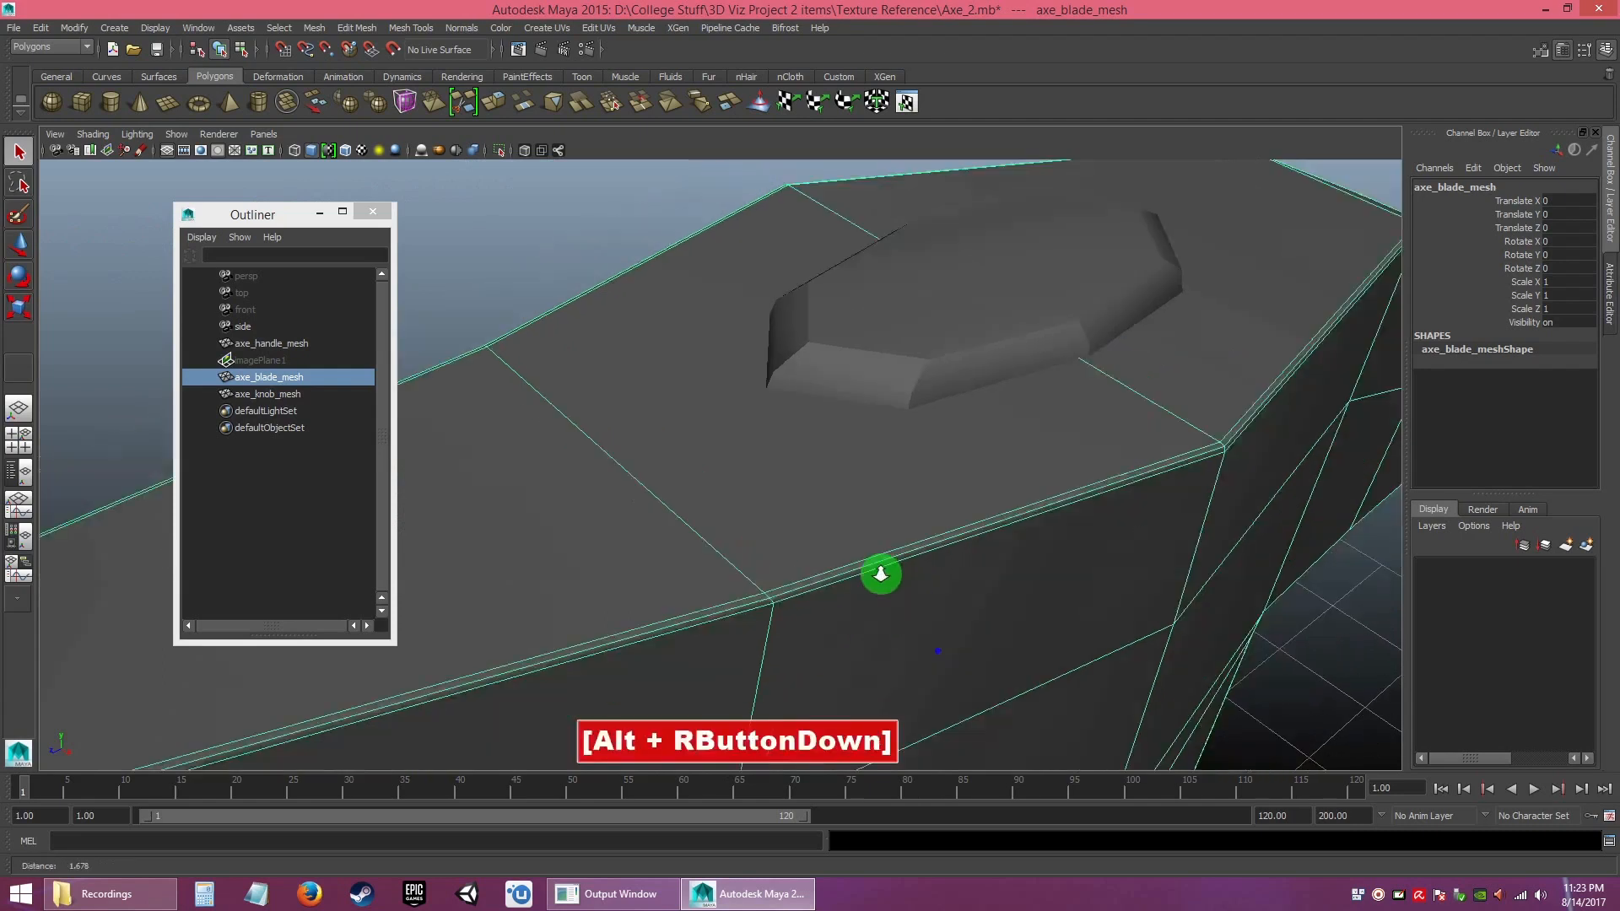
alt+drag(879, 568, 785, 524)
alt+right_drag(777, 518, 682, 438)
alt+drag(804, 584, 777, 590)
alt+right_drag(748, 553, 692, 502)
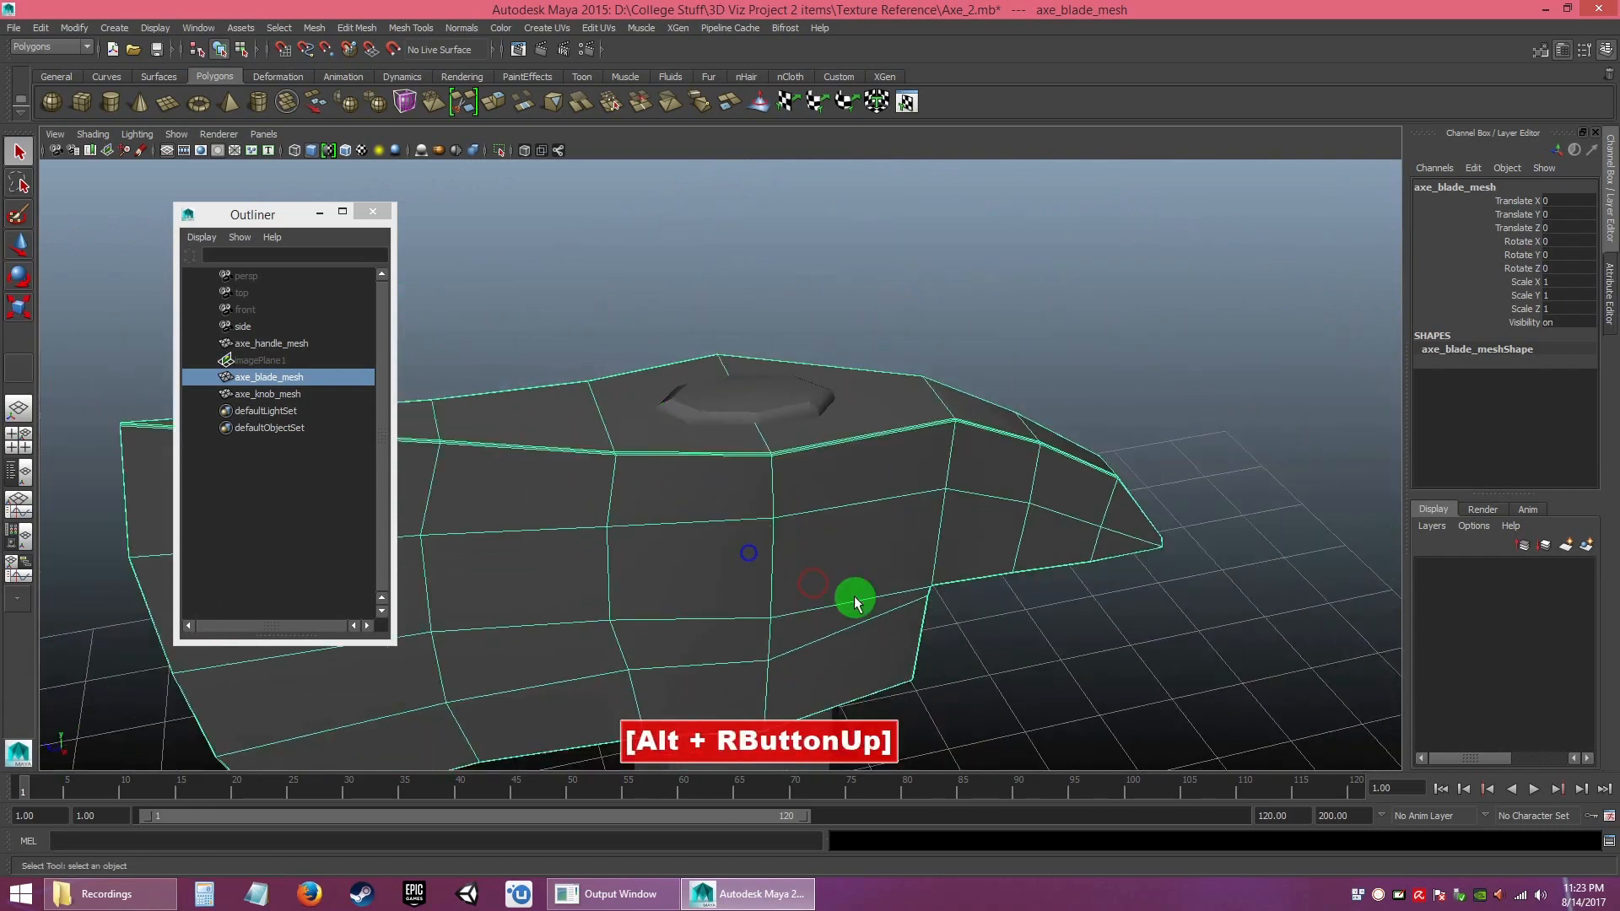
- Deselect the blade to examine its shaded shape from the side, and reselect it to view the top around the knob
click(1077, 637)
alt+drag(931, 607, 868, 539)
alt+right_drag(860, 527, 783, 427)
alt+drag(780, 426, 774, 426)
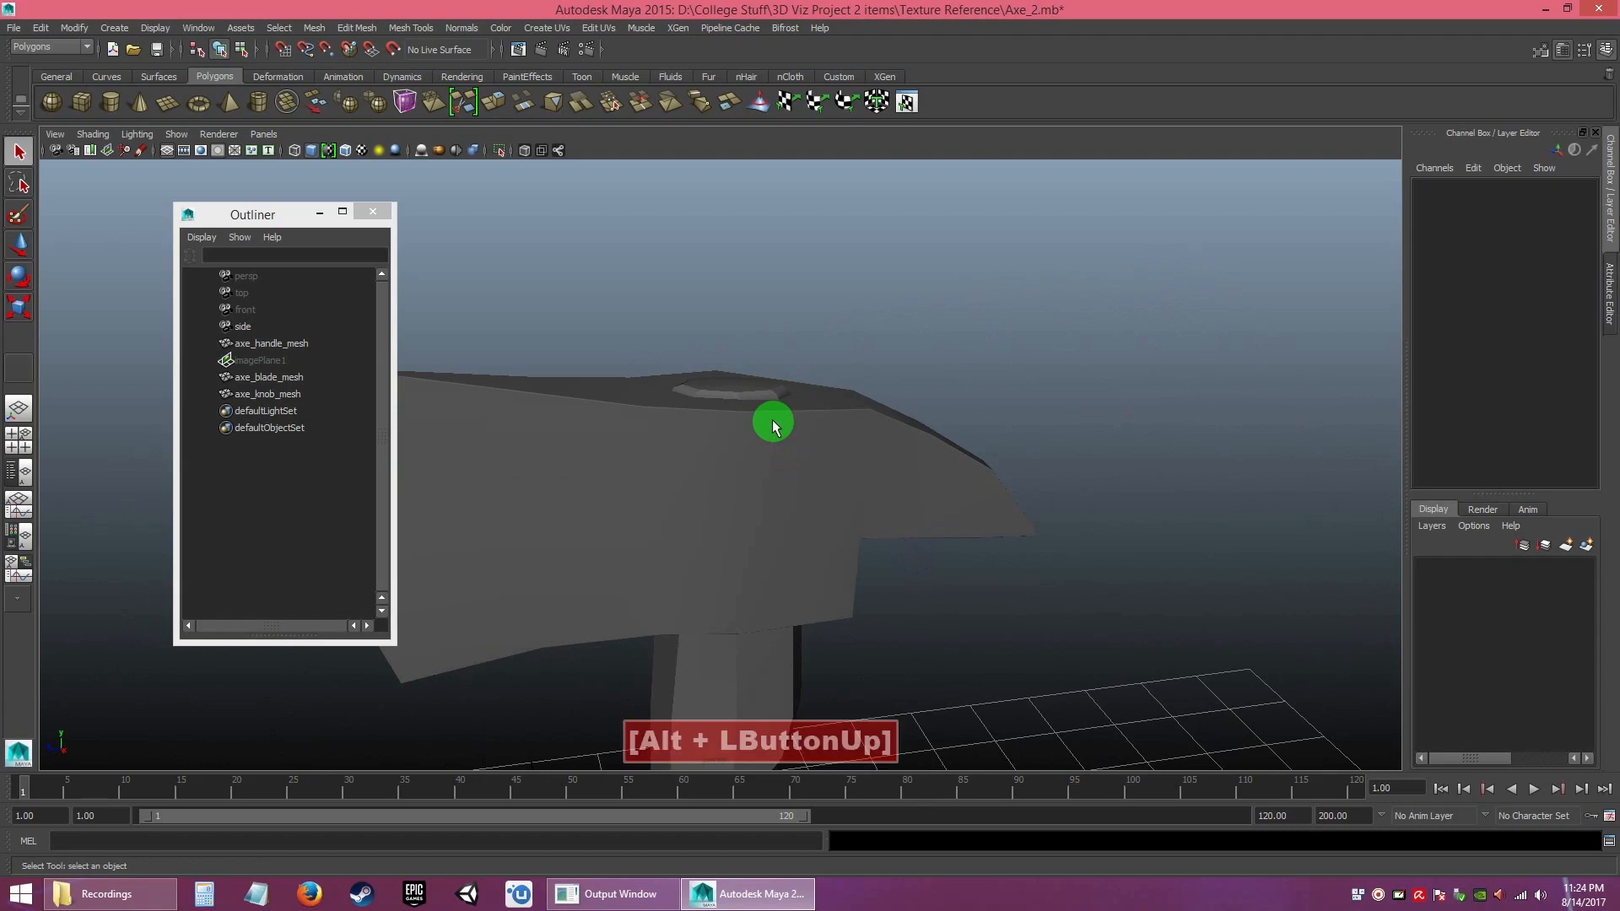
alt+right_drag(775, 426, 785, 455)
alt+drag(785, 459, 810, 528)
alt+right_drag(810, 528, 730, 419)
alt+drag(730, 419, 828, 614)
click(740, 439)
mouse_move(827, 614)
alt+right_down()
mouse_move(740, 439)
mouse_move(820, 553)
mouse_move(842, 620)
alt+right_up()
alt+drag(772, 503, 779, 504)
click(762, 411)
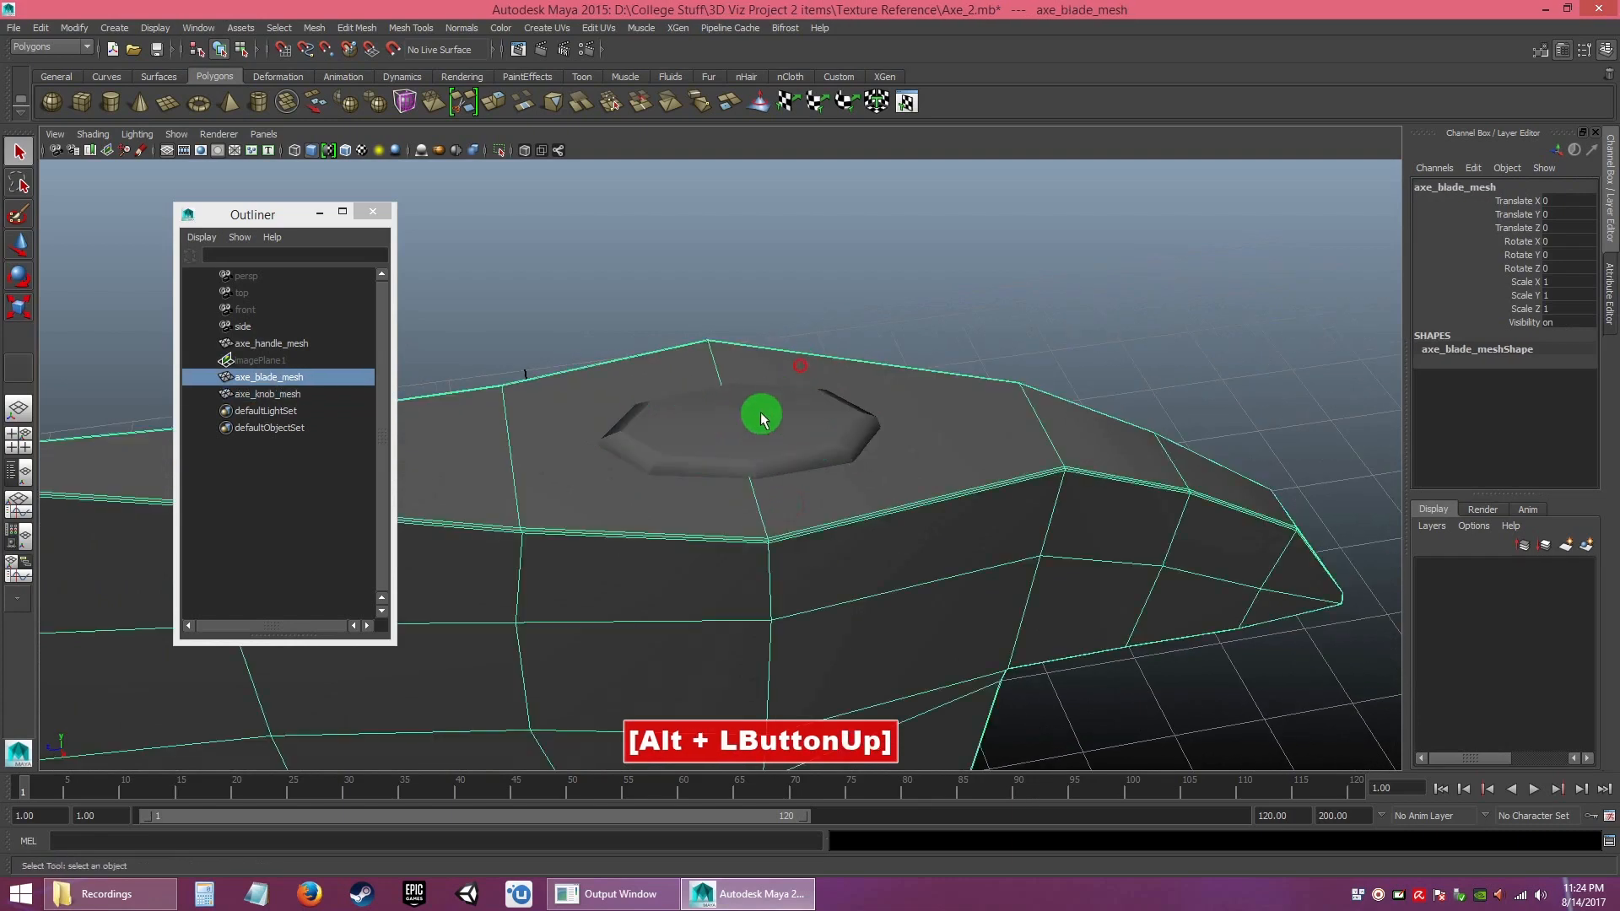
- Select the axe knob mesh and examine how it sits on the blade from the side
click(792, 310)
click(750, 432)
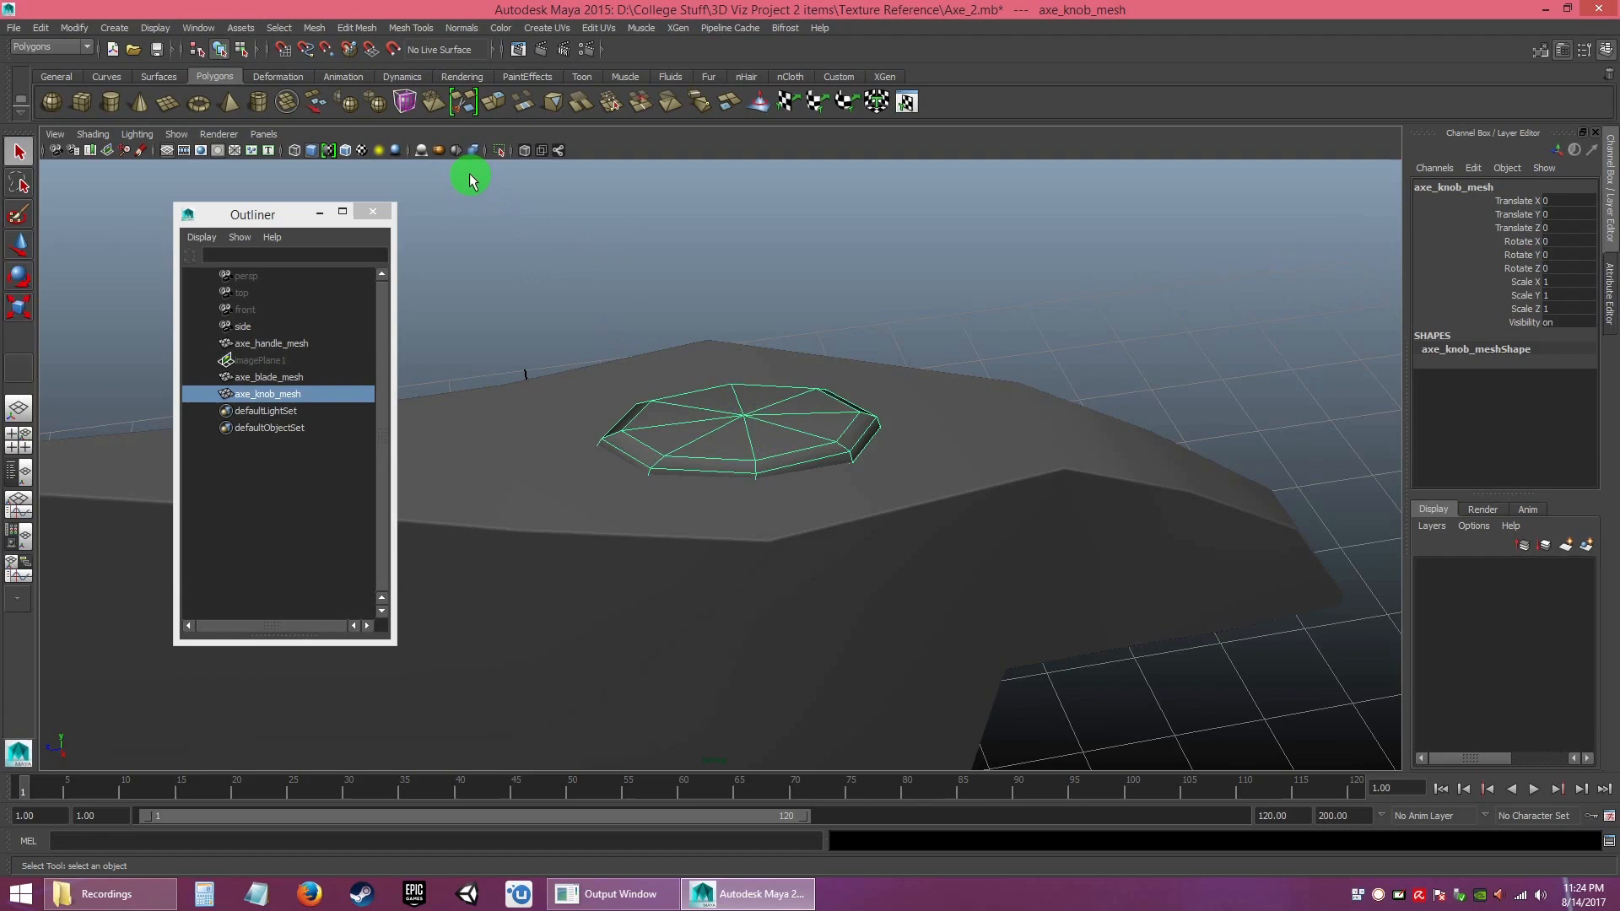
alt+right_drag(886, 540, 719, 340)
alt+drag(719, 340, 795, 481)
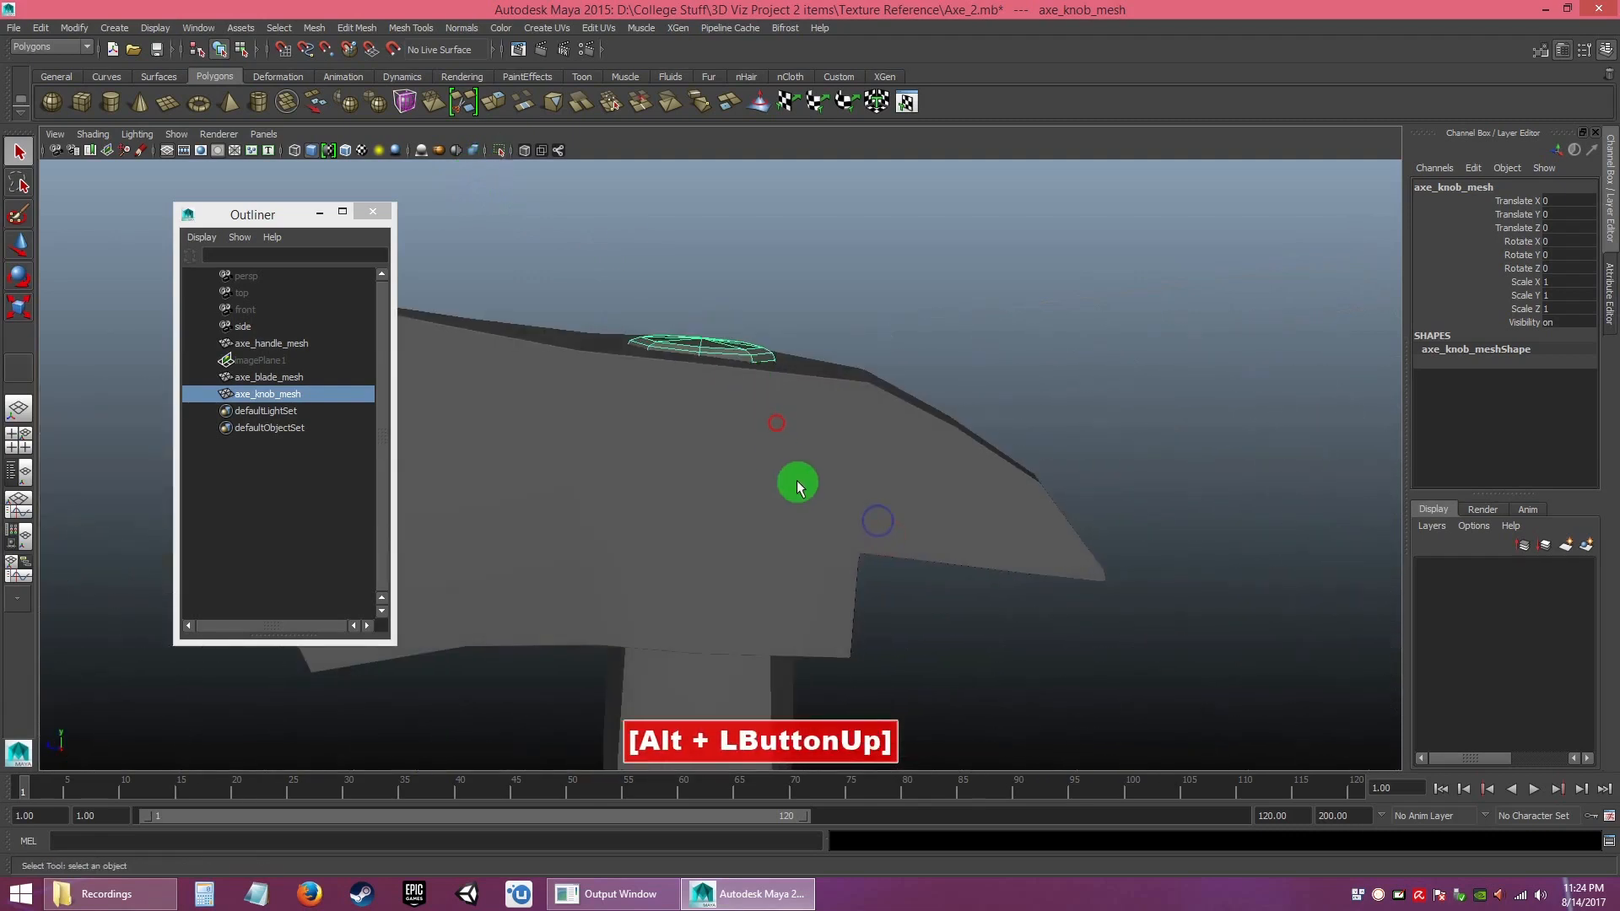
- Reselect the blade mesh and examine its side and the upper edge in front of the knob
click(796, 481)
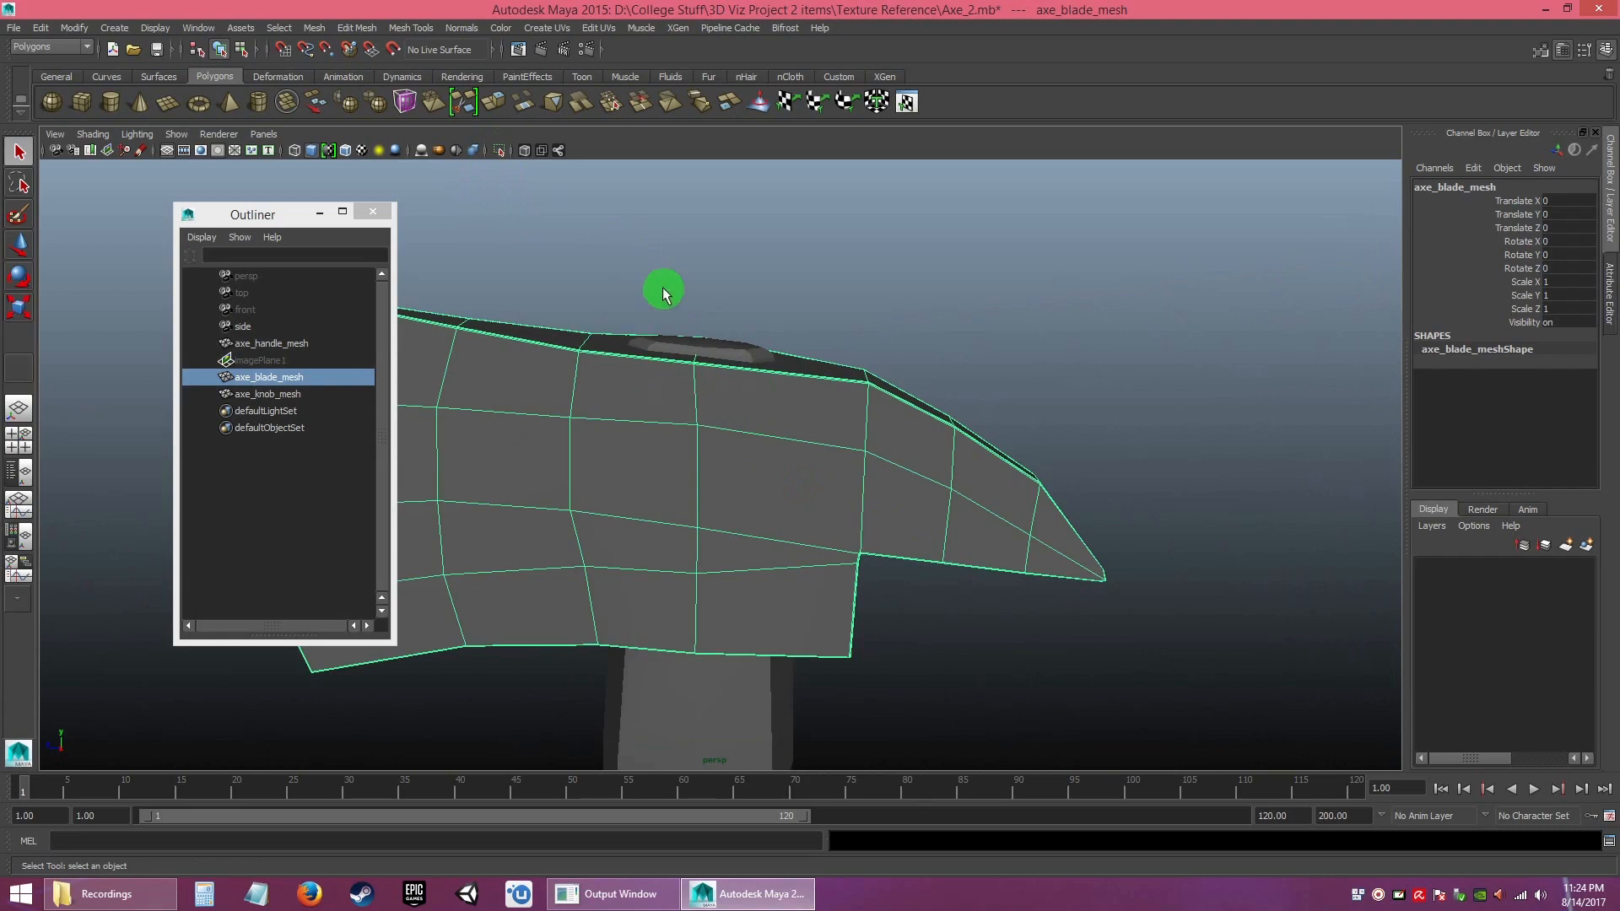
alt+drag(730, 396, 749, 412)
alt+right_drag(748, 413, 750, 426)
alt+drag(724, 368, 737, 401)
alt+right_drag(736, 401, 818, 590)
alt+drag(817, 590, 766, 459)
alt+middle_drag(767, 459, 763, 517)
alt+right_drag(762, 517, 791, 559)
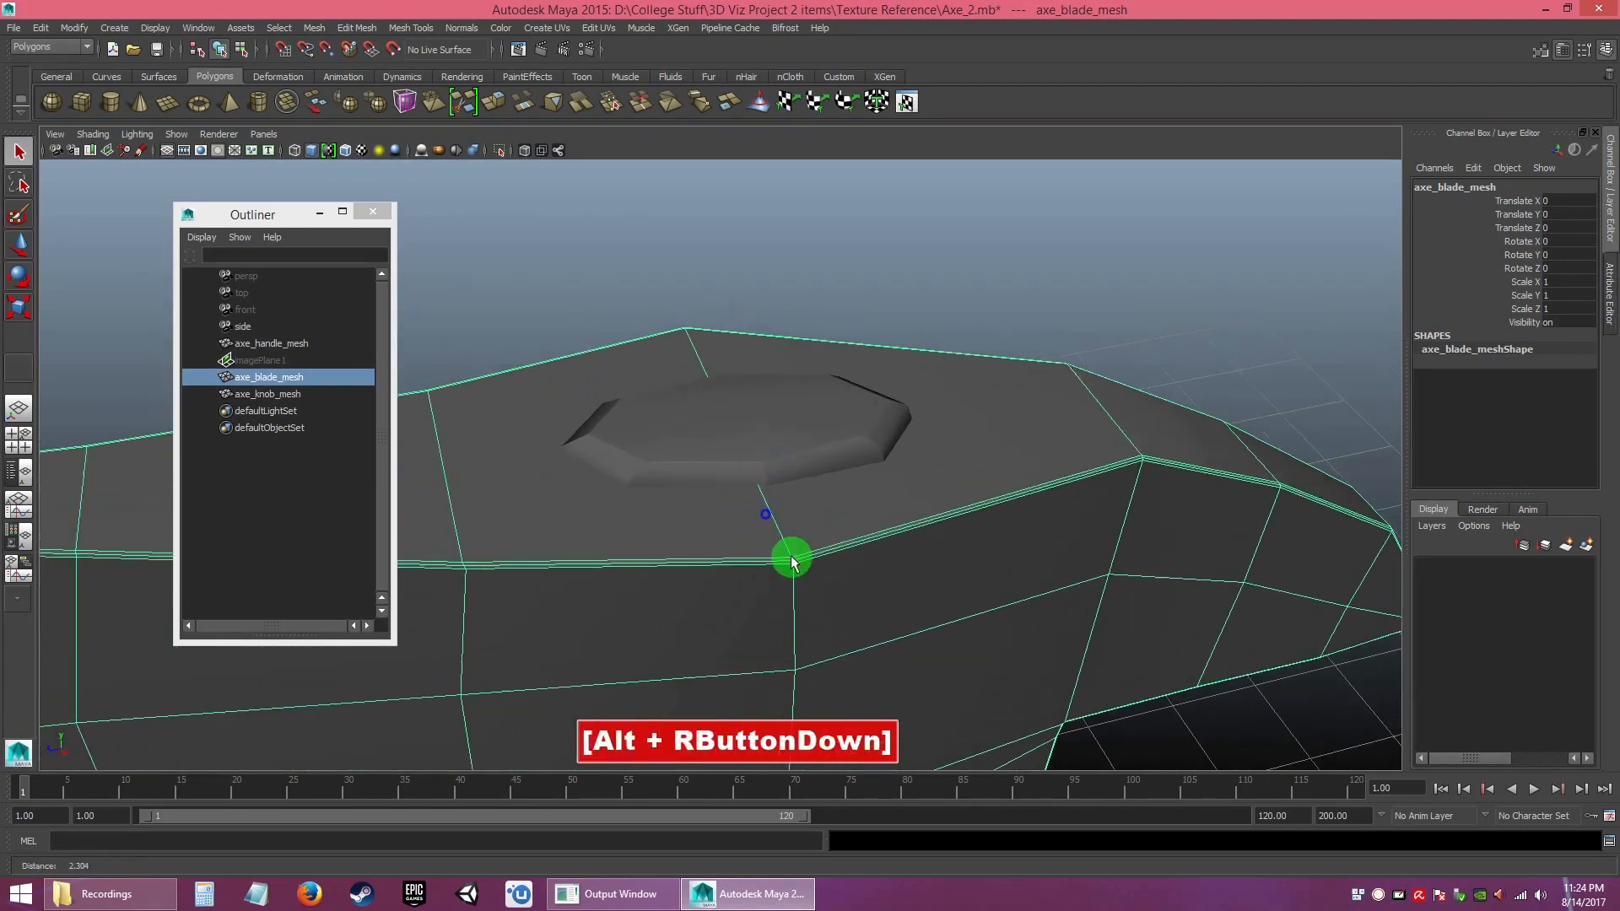
- Select the axe knob mesh, isolate it in the viewport to view it alone, and show the whole axe again
click(842, 271)
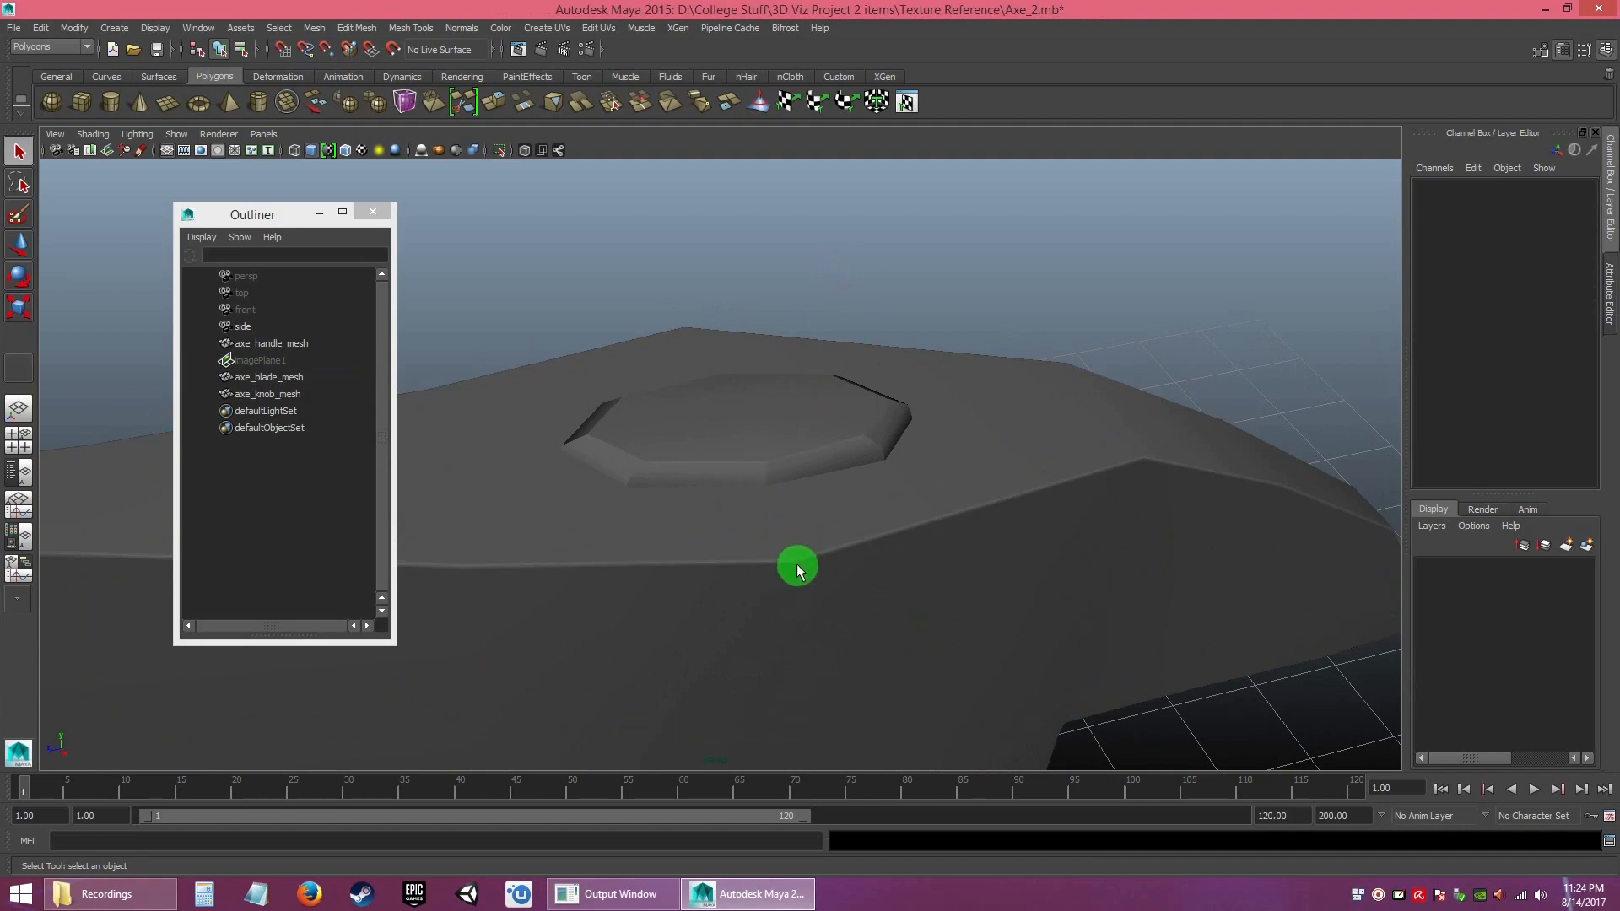
click(748, 433)
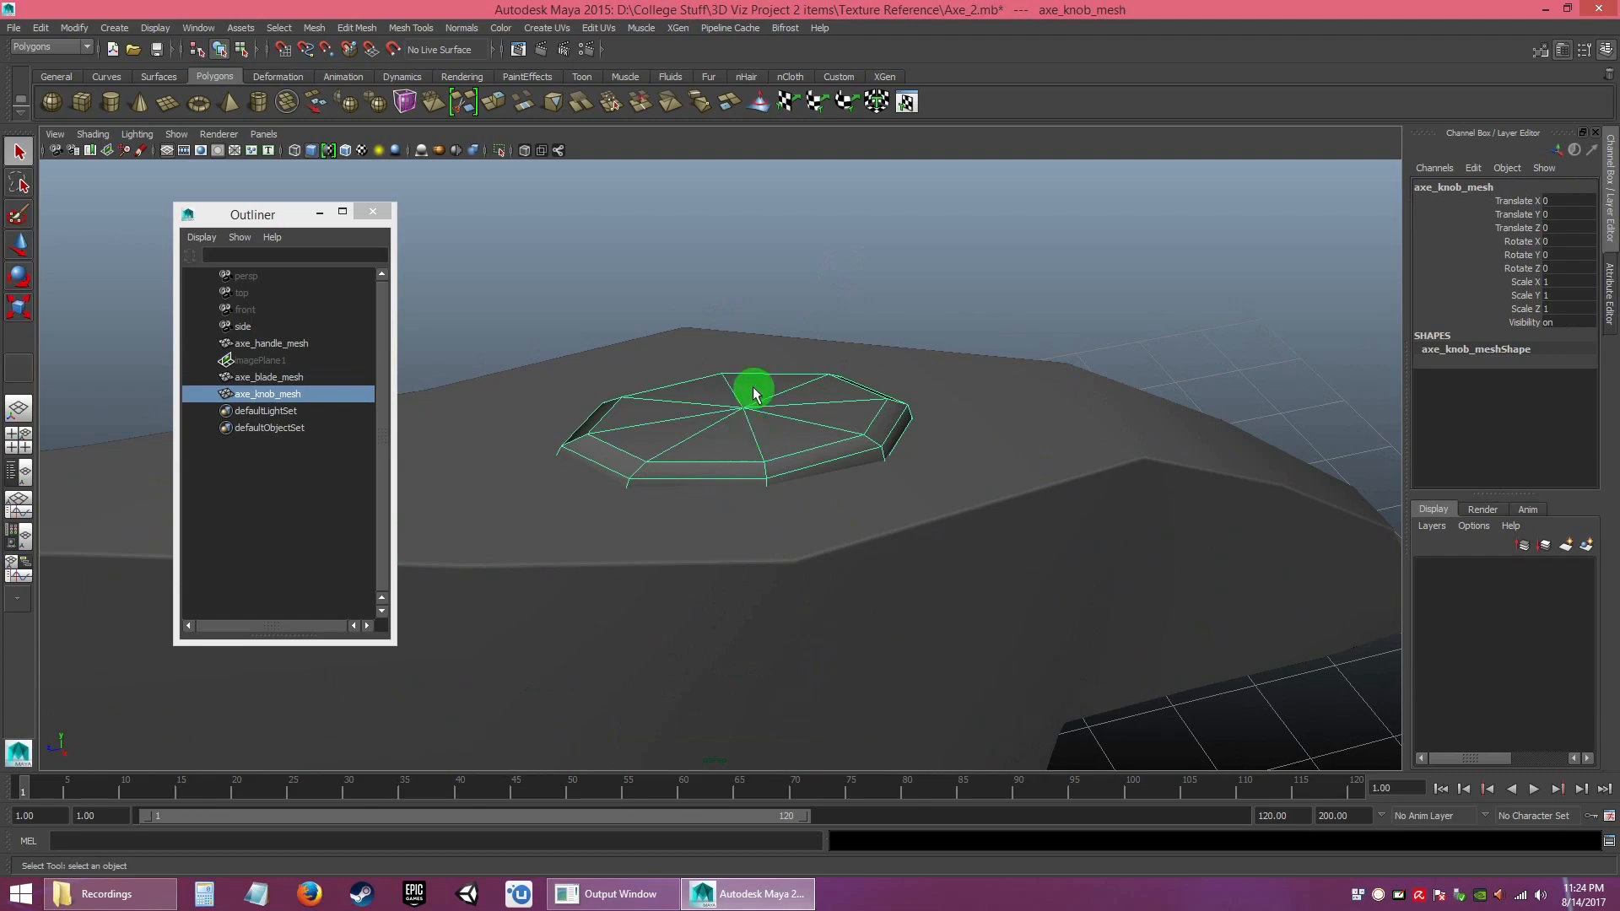
click(799, 257)
click(724, 424)
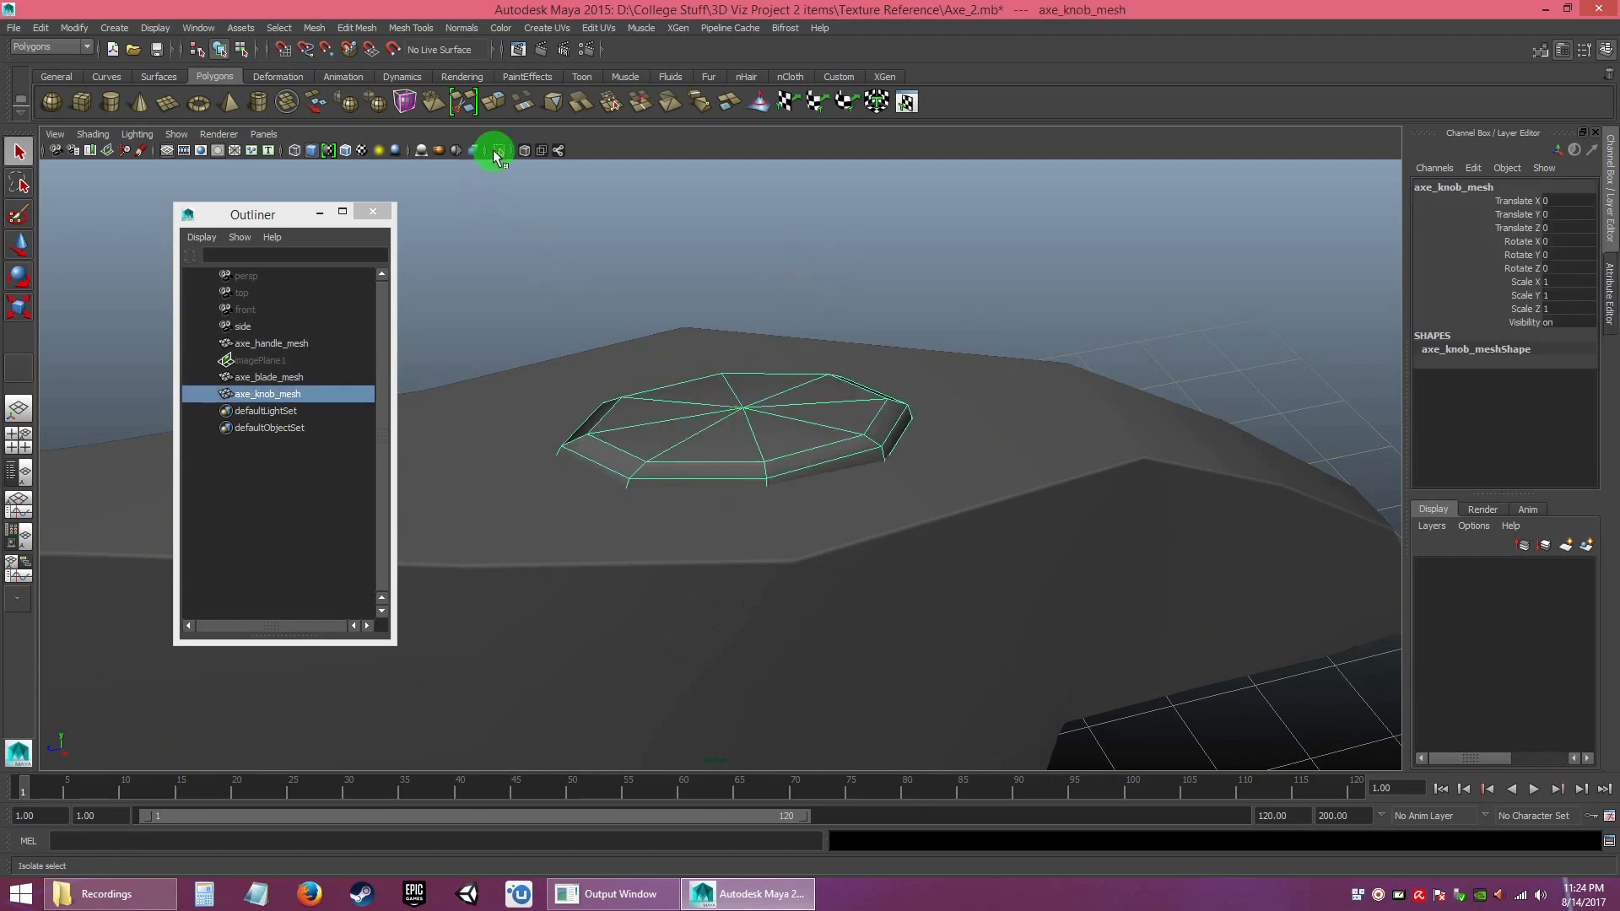
click(499, 149)
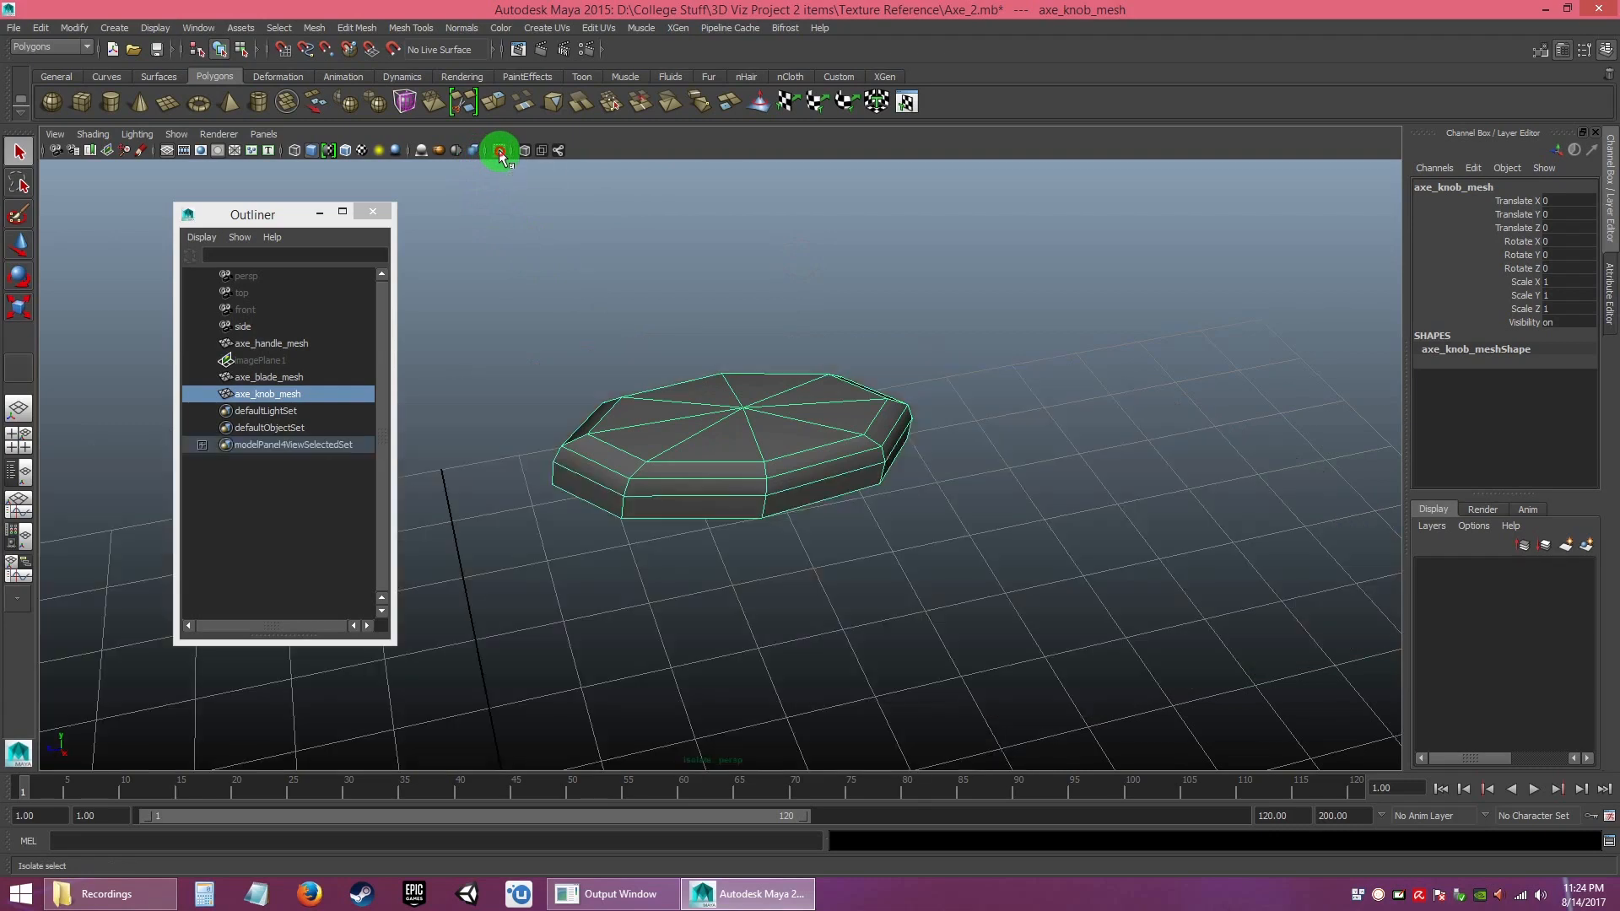
alt+drag(751, 555, 868, 611)
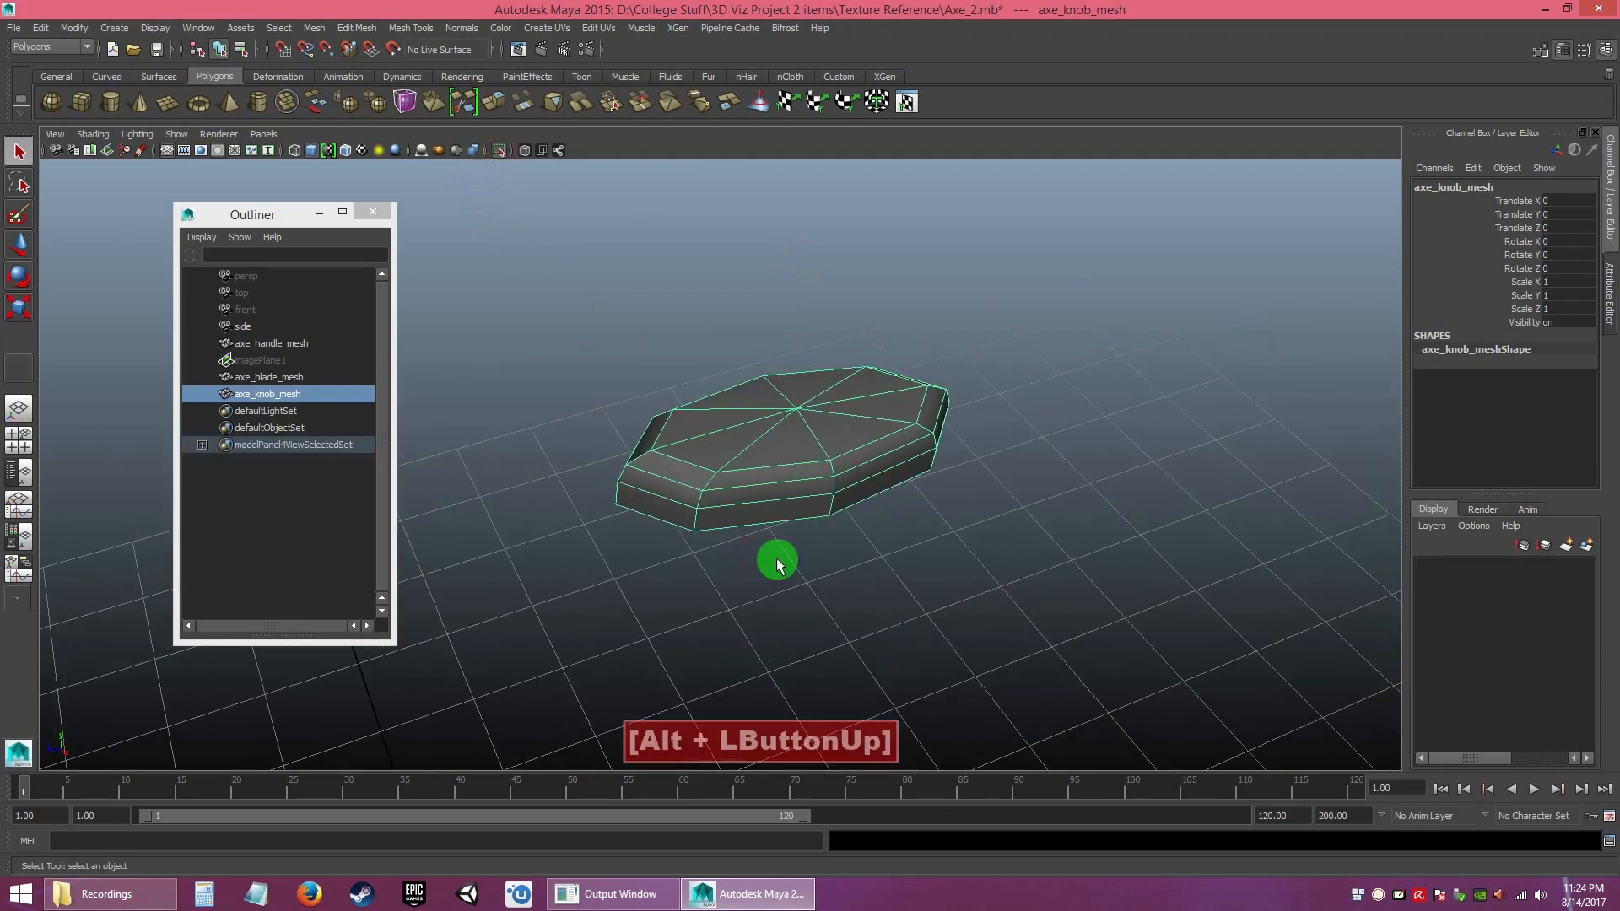
click(501, 149)
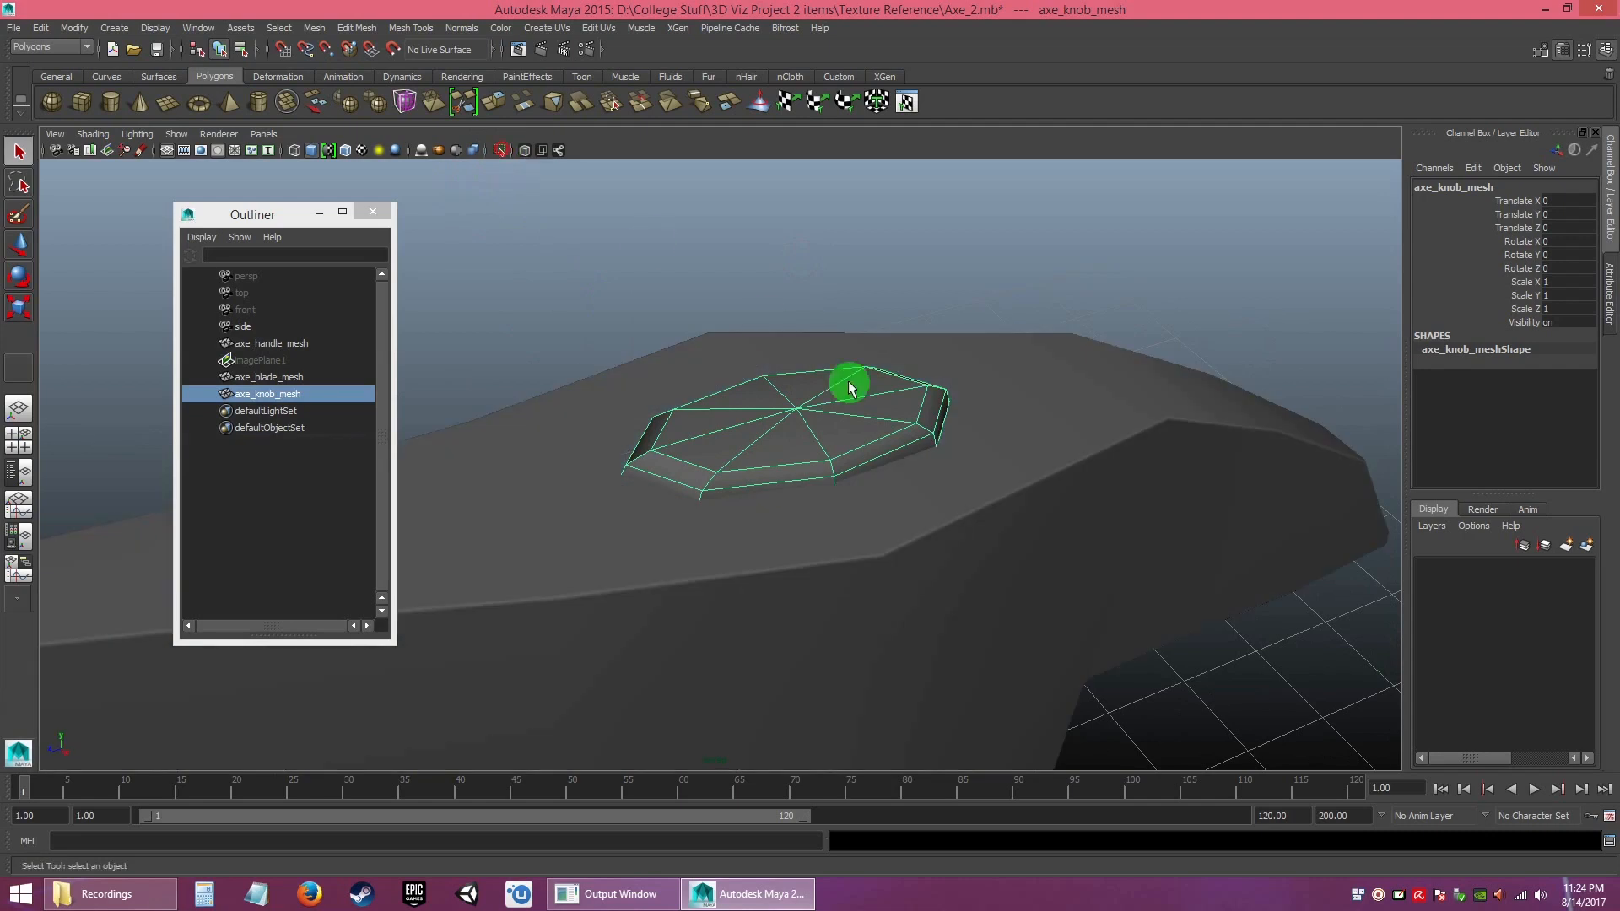
- Reselect the axe knob mesh, isolate it in the viewport, and examine its topology closely
click(989, 256)
click(743, 449)
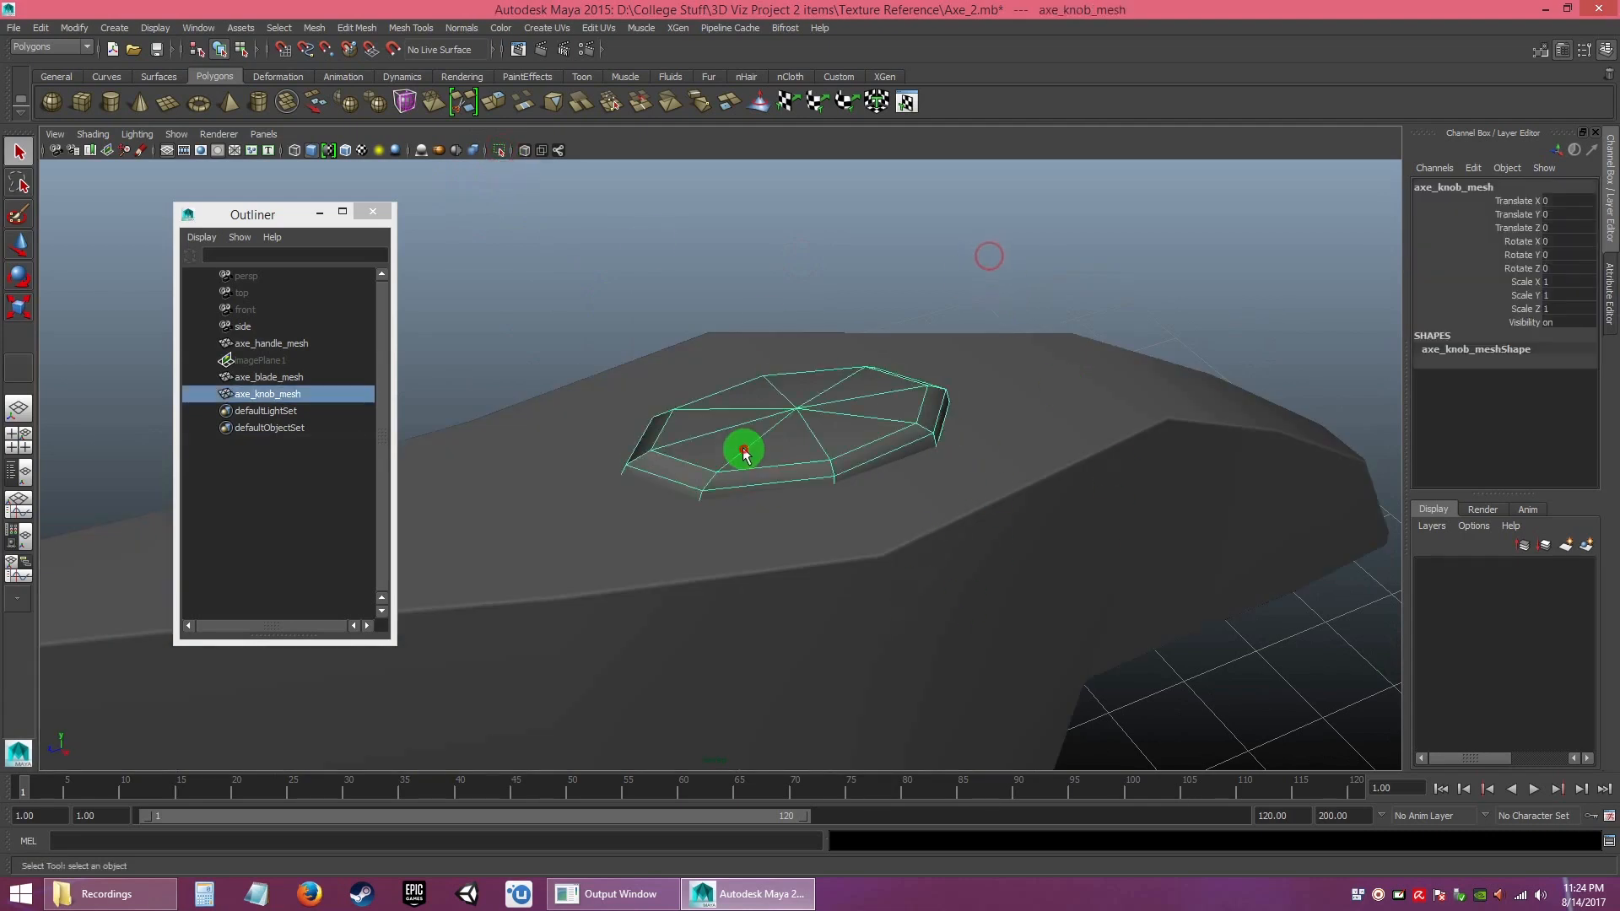
click(501, 150)
mouse_move(821, 455)
alt+right_down()
mouse_move(843, 466)
mouse_move(801, 452)
alt+right_up()
alt+drag(801, 451, 788, 456)
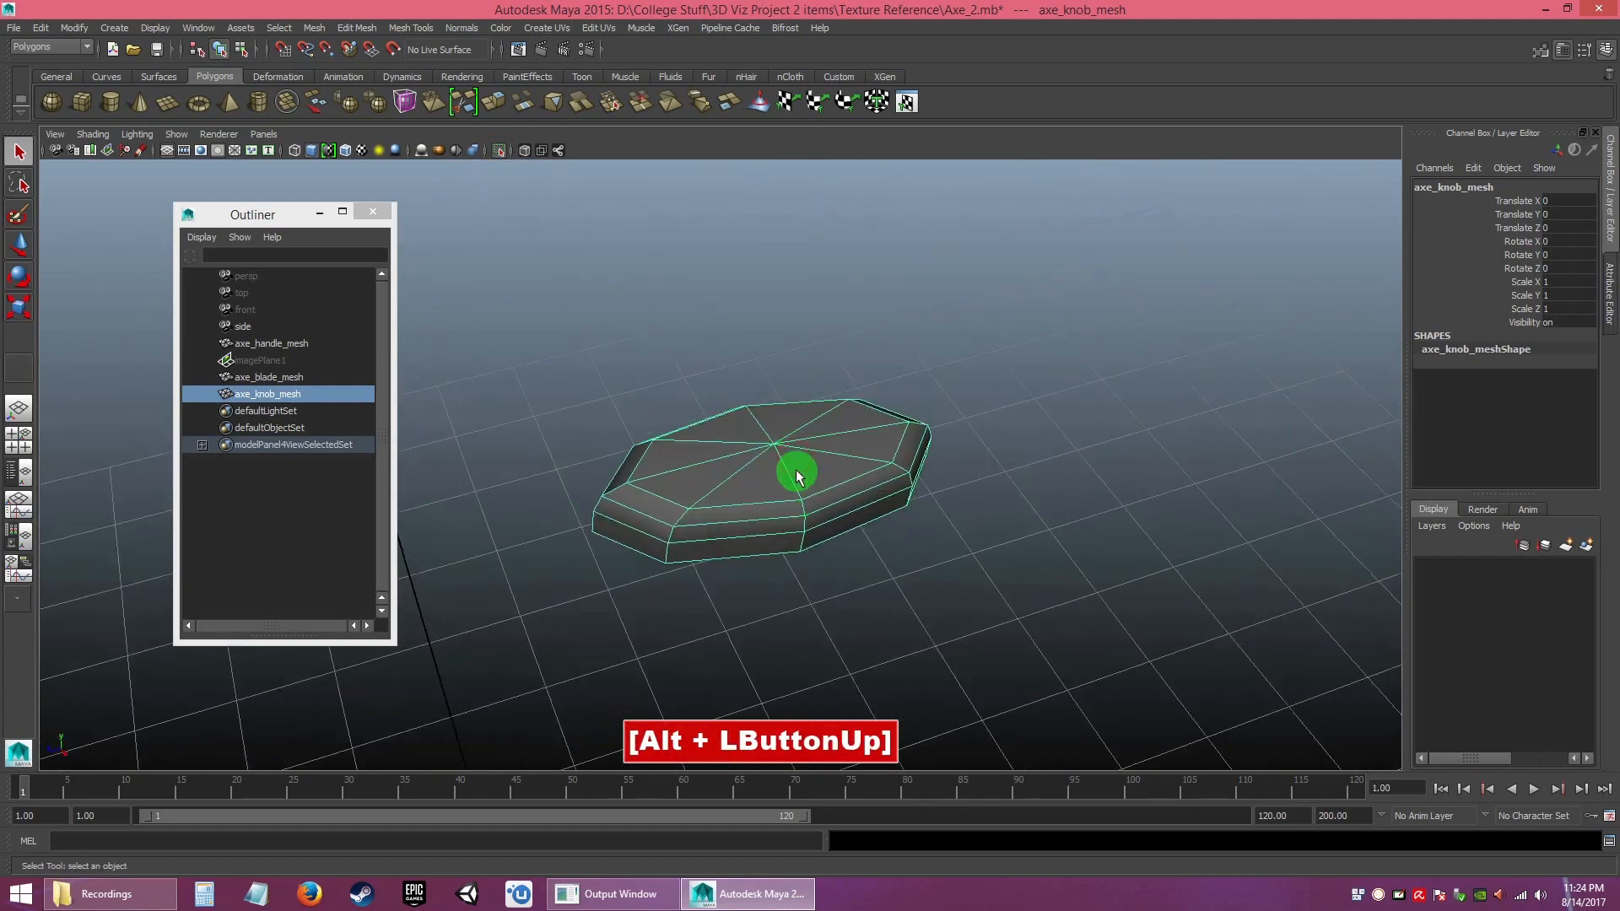
scroll(796, 471, up, 4)
mouse_move(759, 549)
alt+mouse_down()
mouse_move(755, 427)
mouse_move(748, 553)
mouse_move(792, 557)
mouse_move(776, 548)
alt+mouse_up()
scroll(717, 473, down, 2)
alt+middle_drag(742, 473, 810, 448)
alt+drag(797, 449, 756, 444)
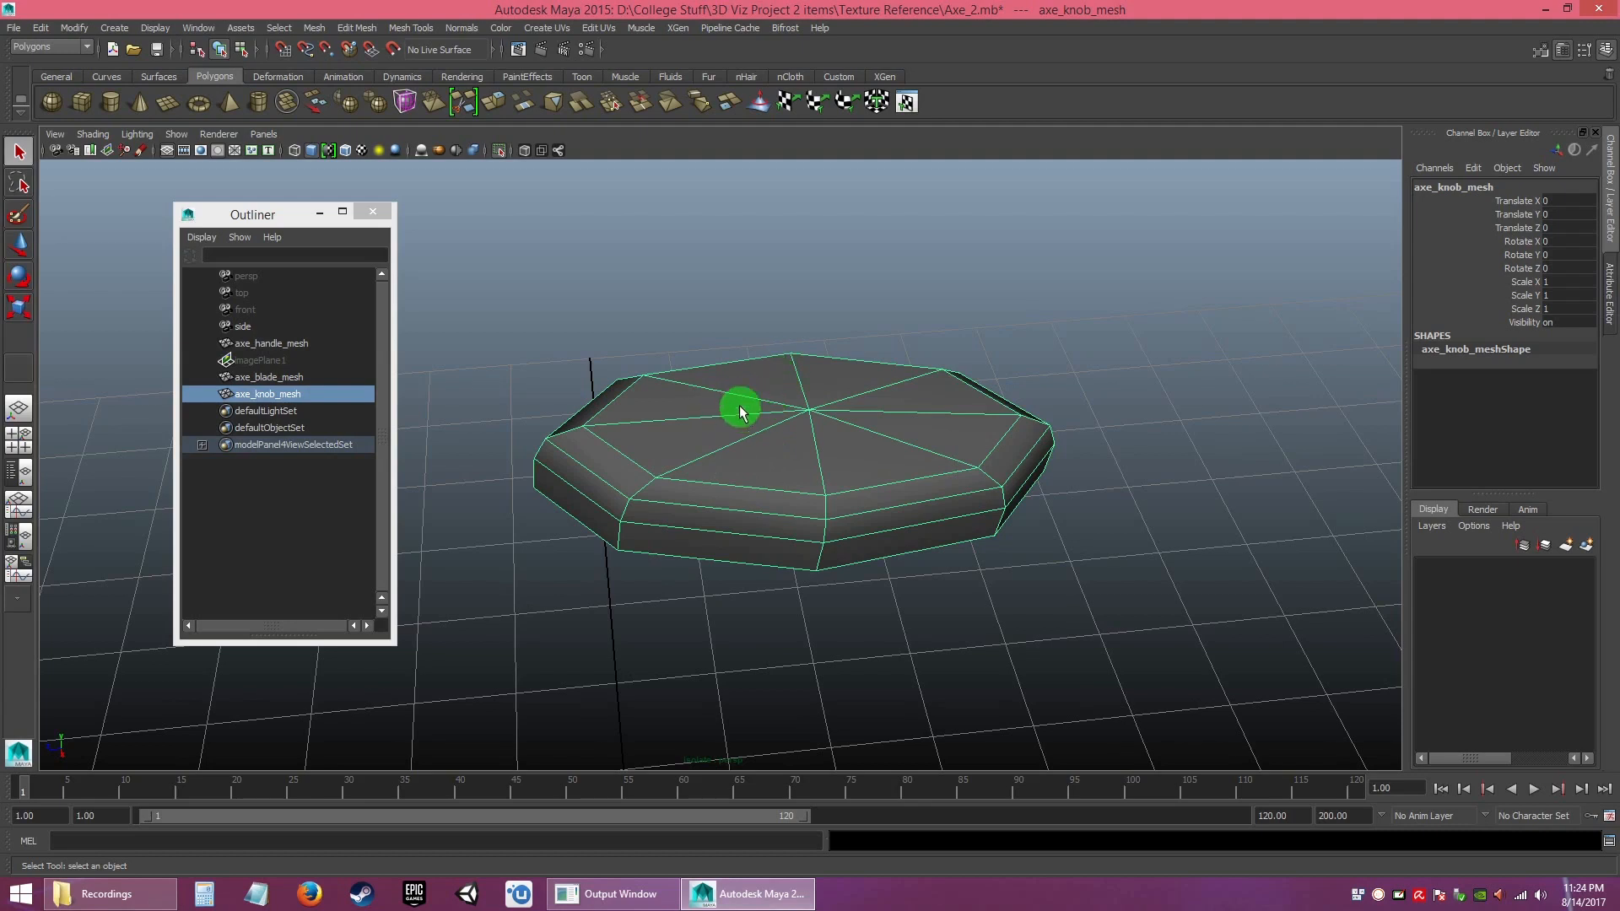
- Inspect the knob's UV layout in the UV Texture Editor, close the editor, and reselect the knob mesh
click(206, 31)
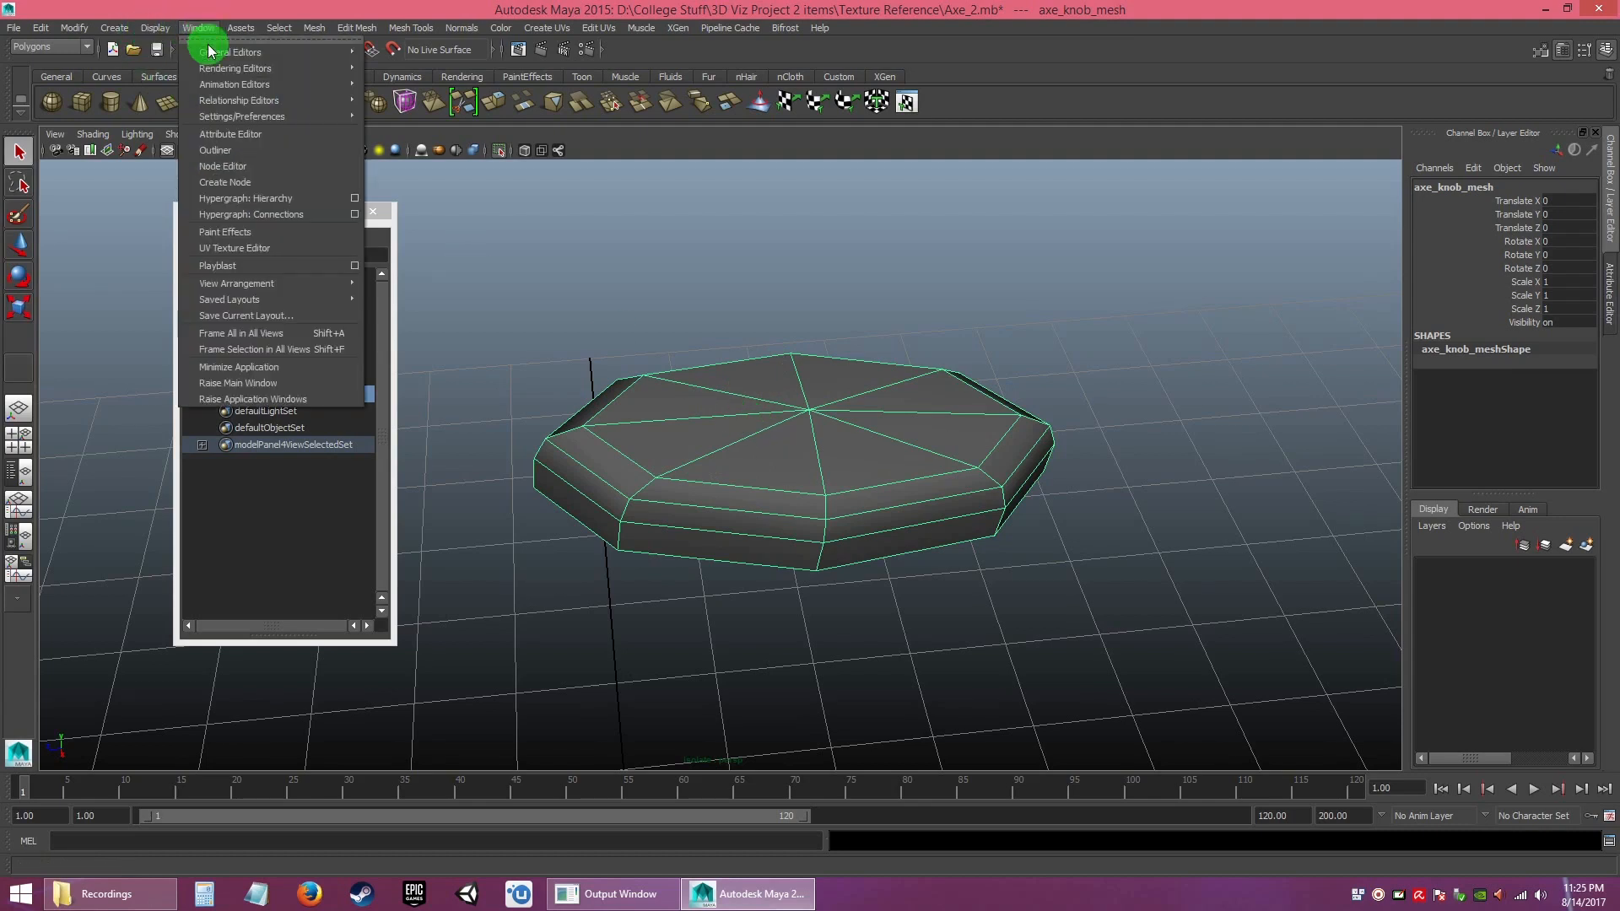
mouse_move(225, 67)
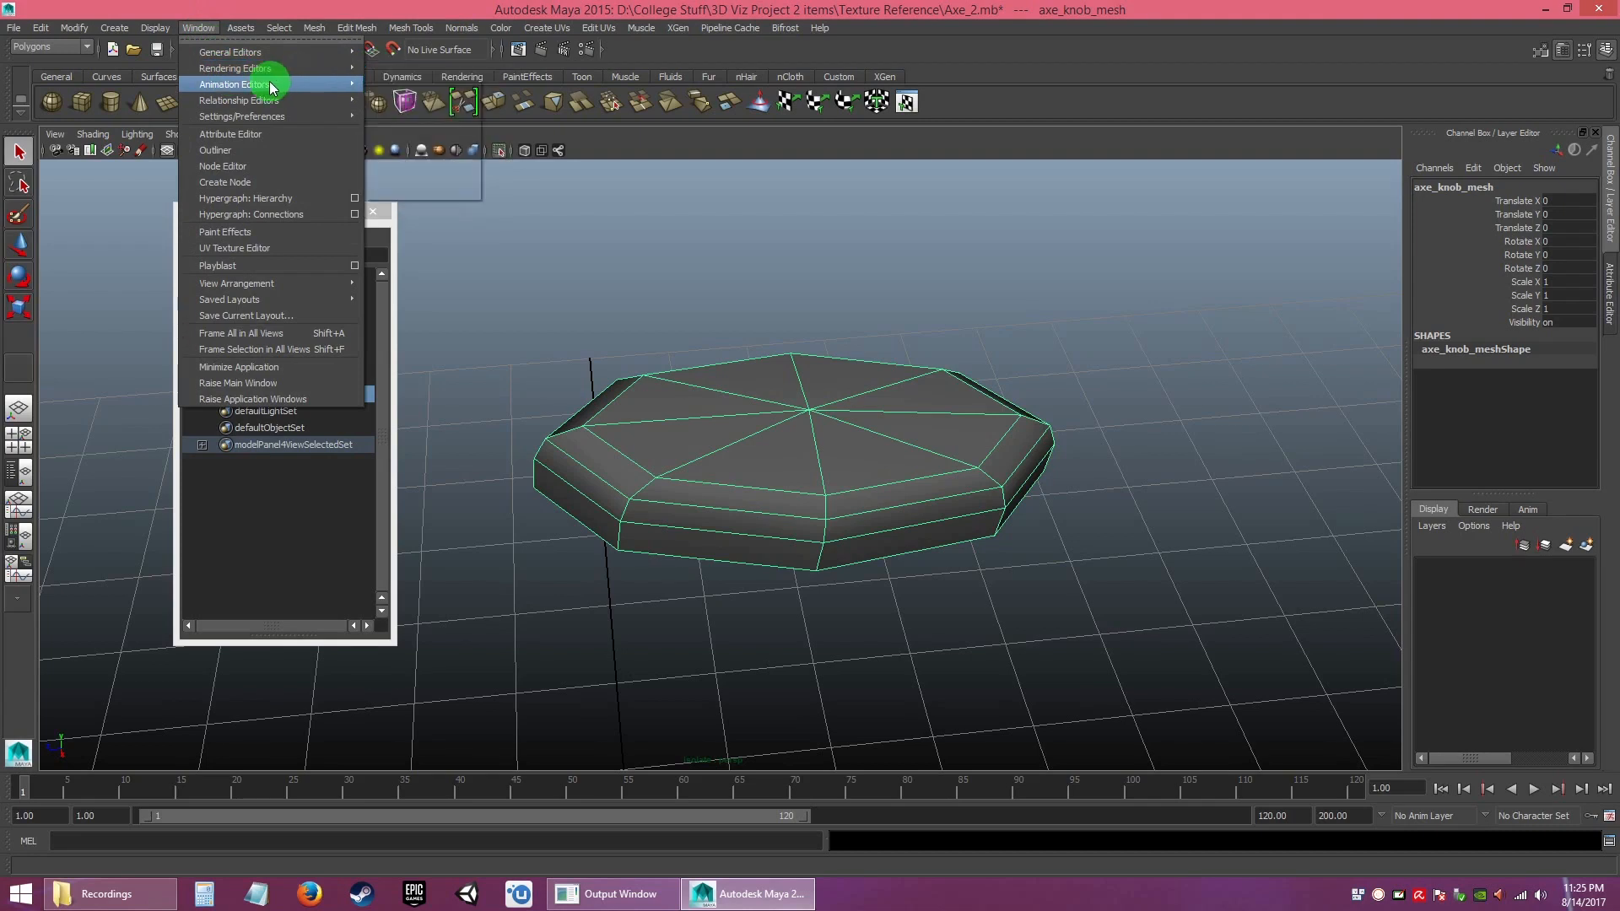
click(235, 251)
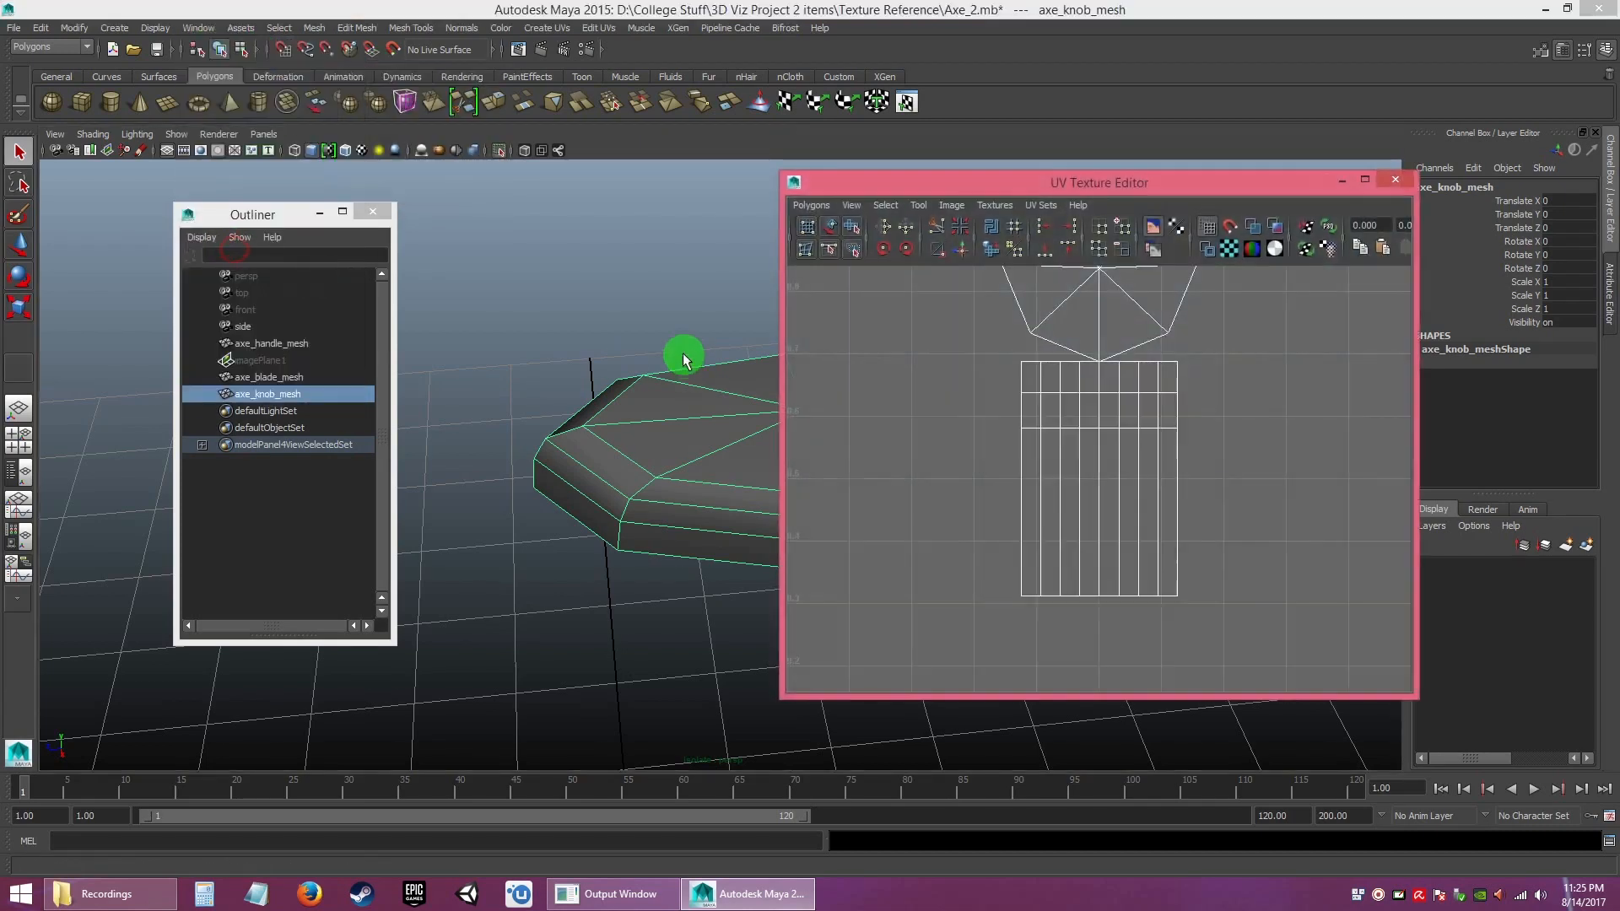
drag(1006, 187, 384, 220)
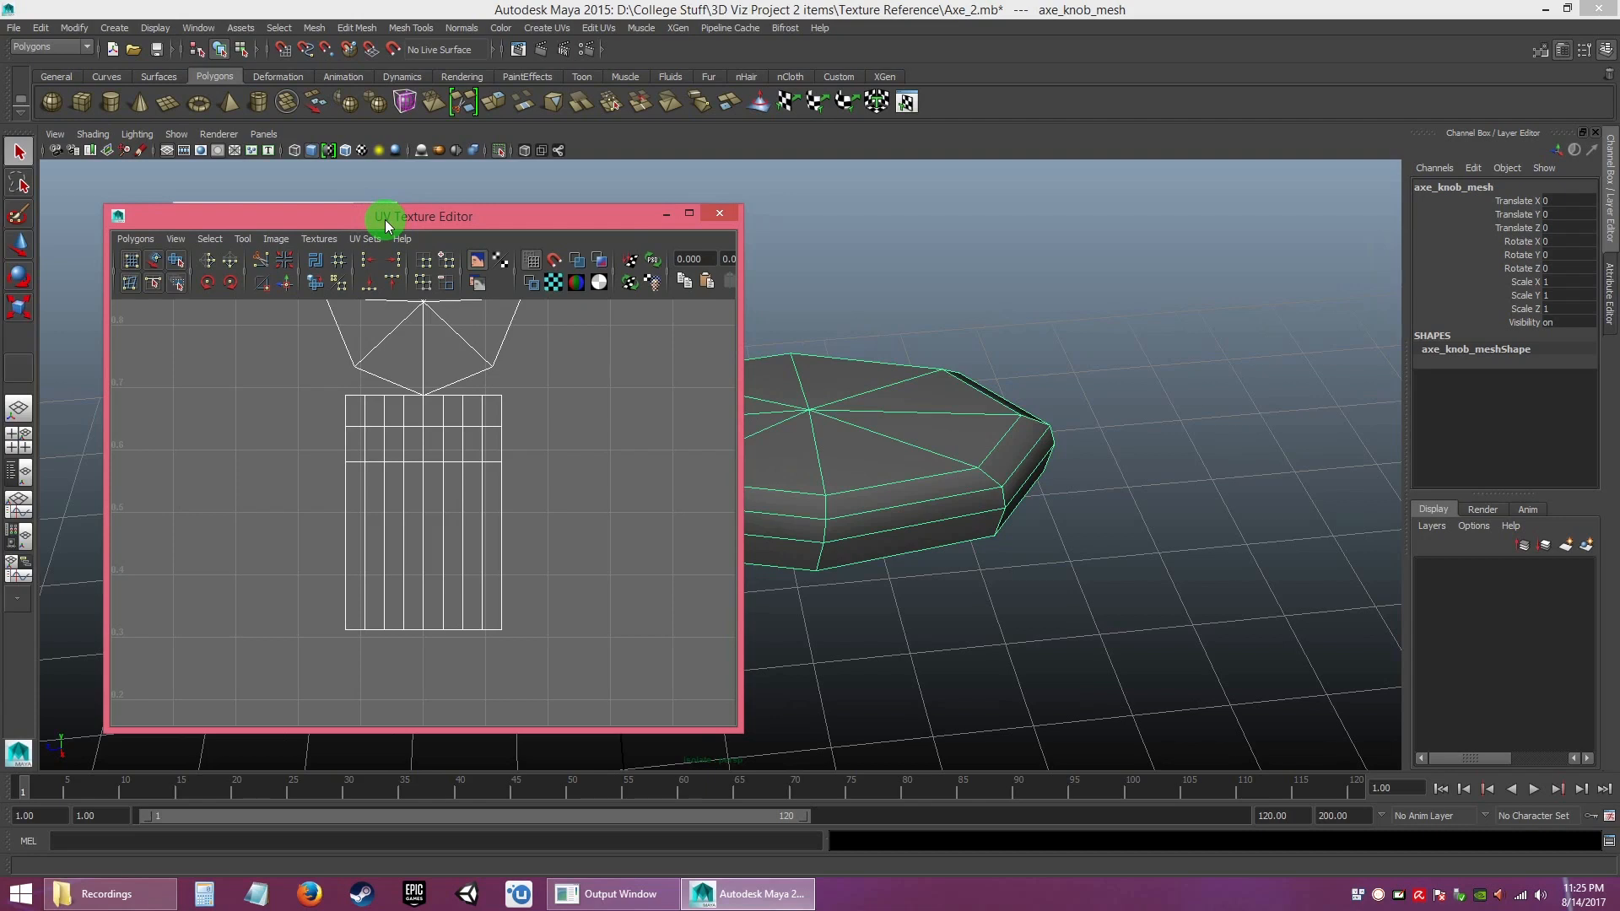
drag(385, 220, 367, 203)
alt+right_drag(609, 511, 246, 319)
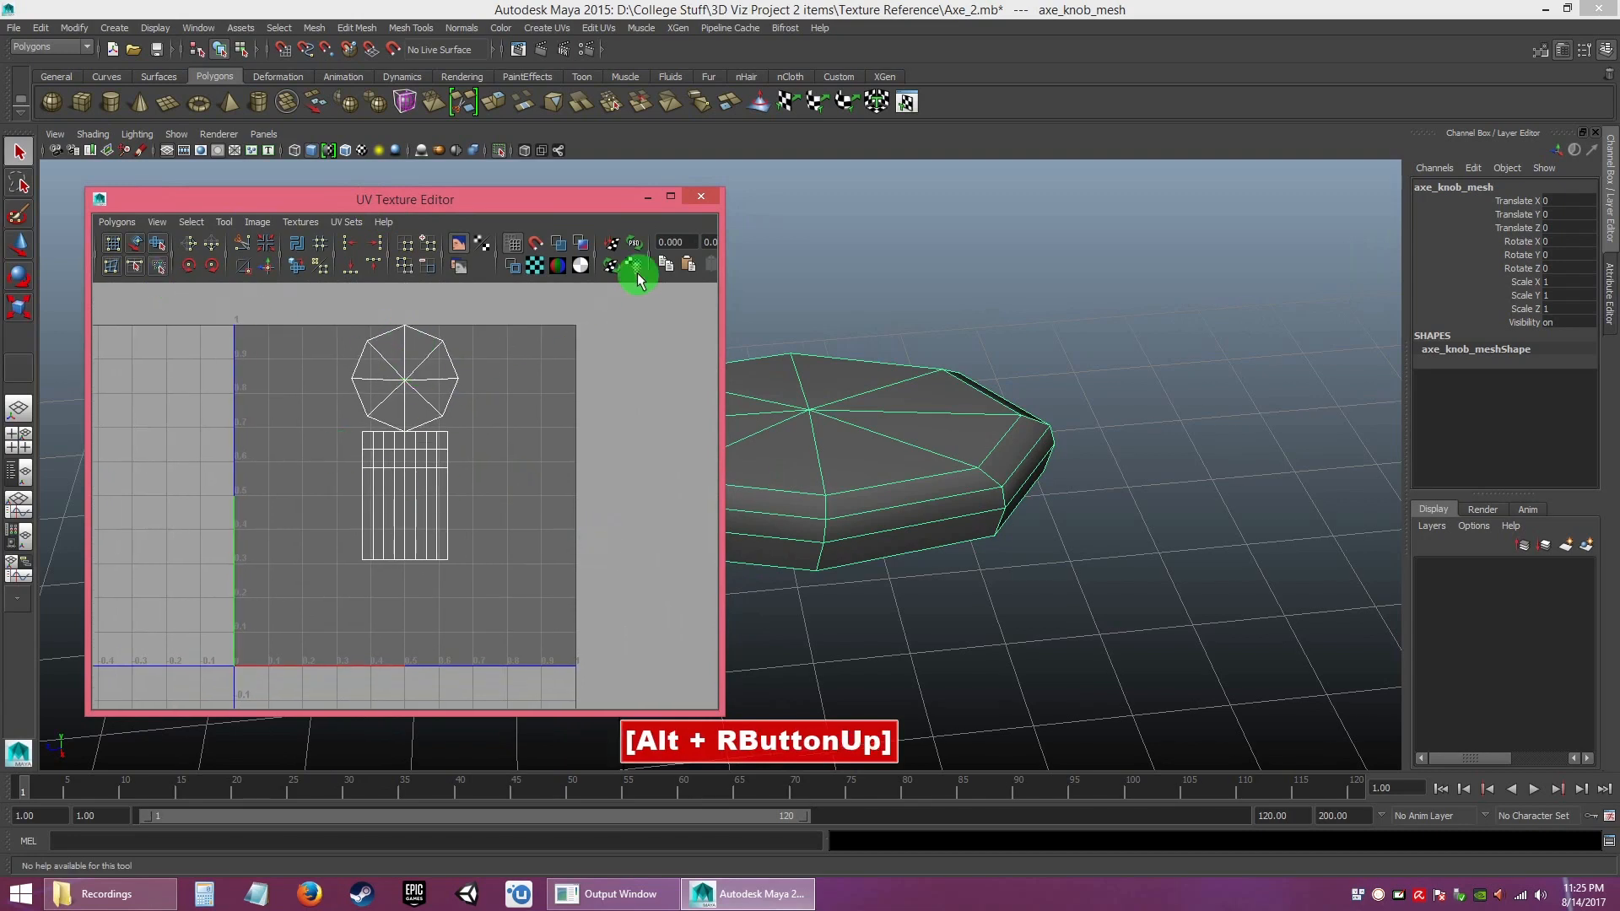
click(701, 197)
click(929, 295)
click(791, 405)
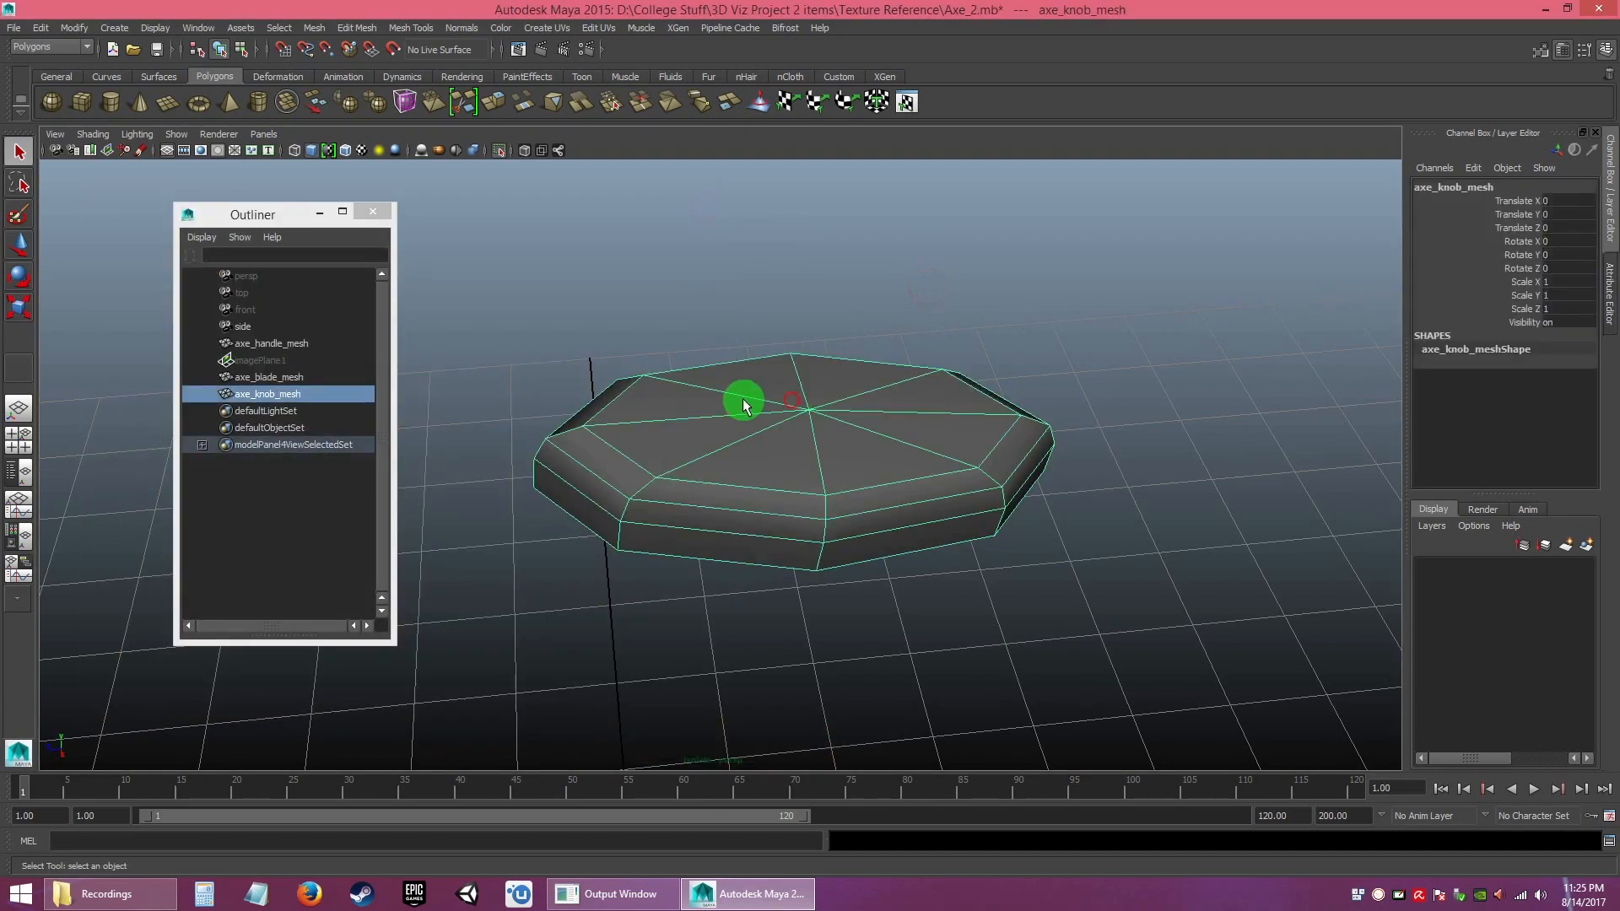
- Open the UV Texture Editor for the axe knob and place its window beside the mesh
click(179, 77)
click(200, 77)
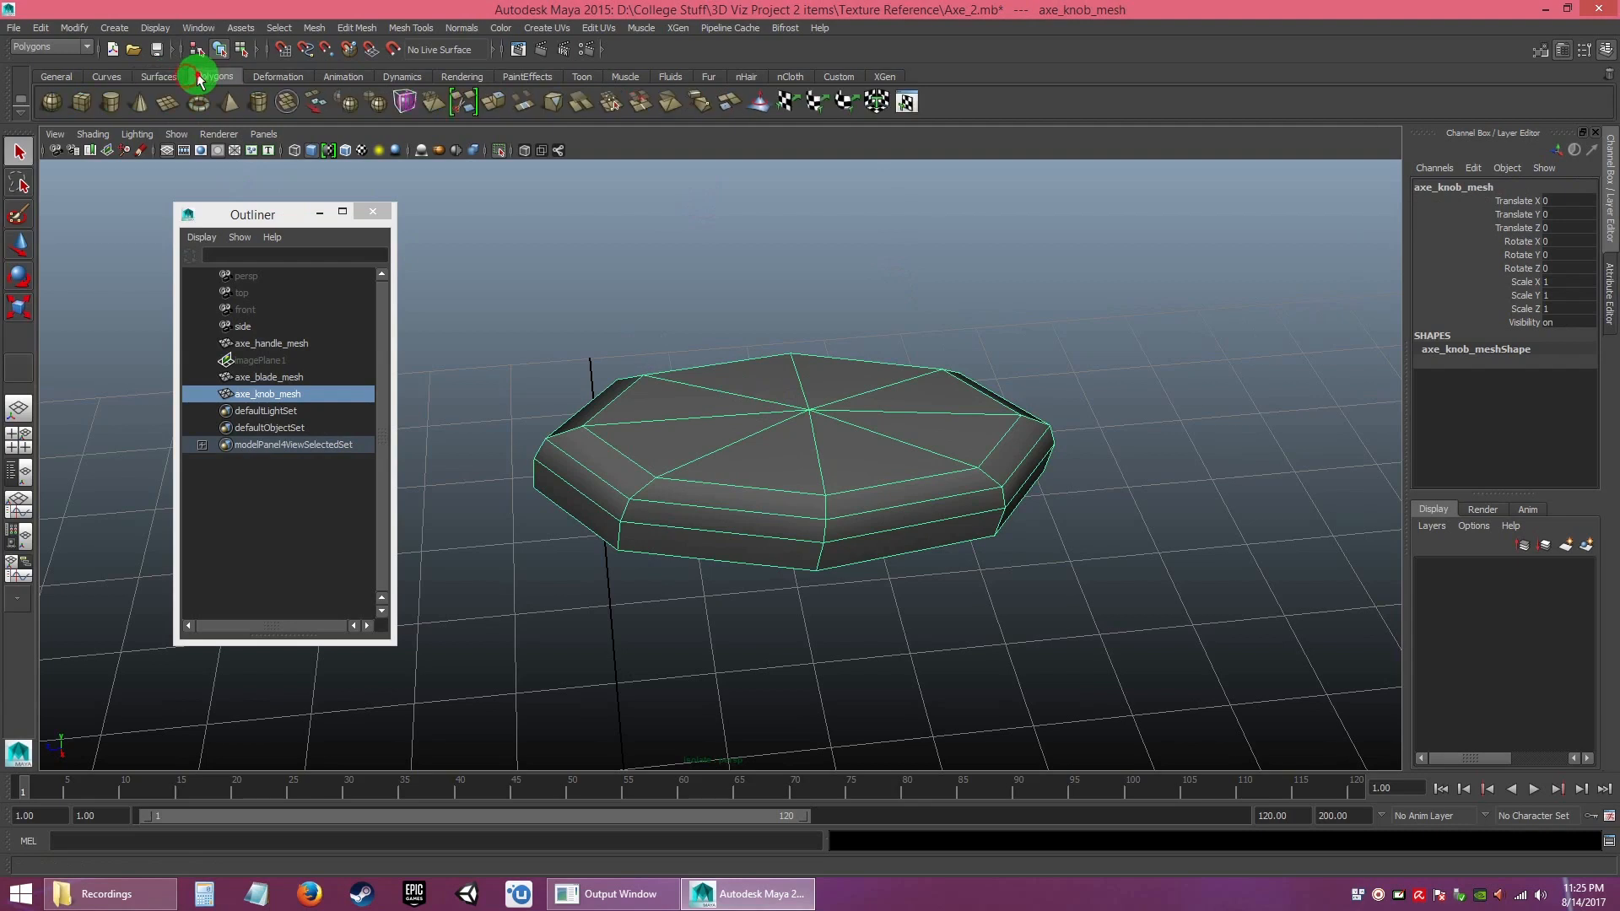
click(907, 104)
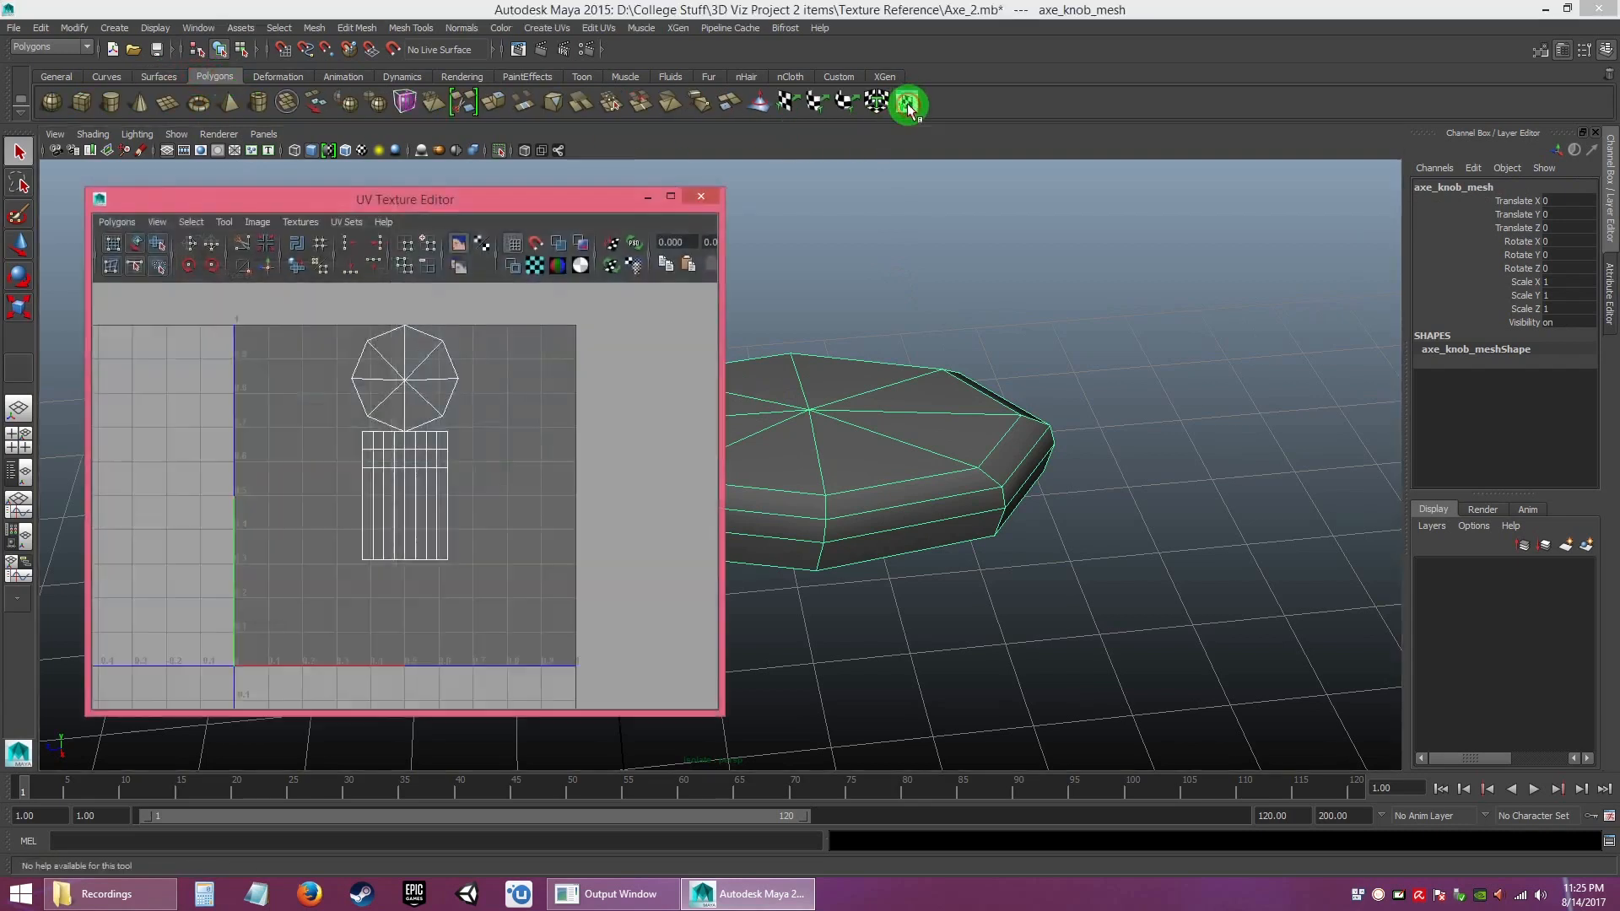
drag(453, 201, 422, 175)
alt+middle_drag(1048, 452, 1040, 580)
click(926, 410)
click(893, 420)
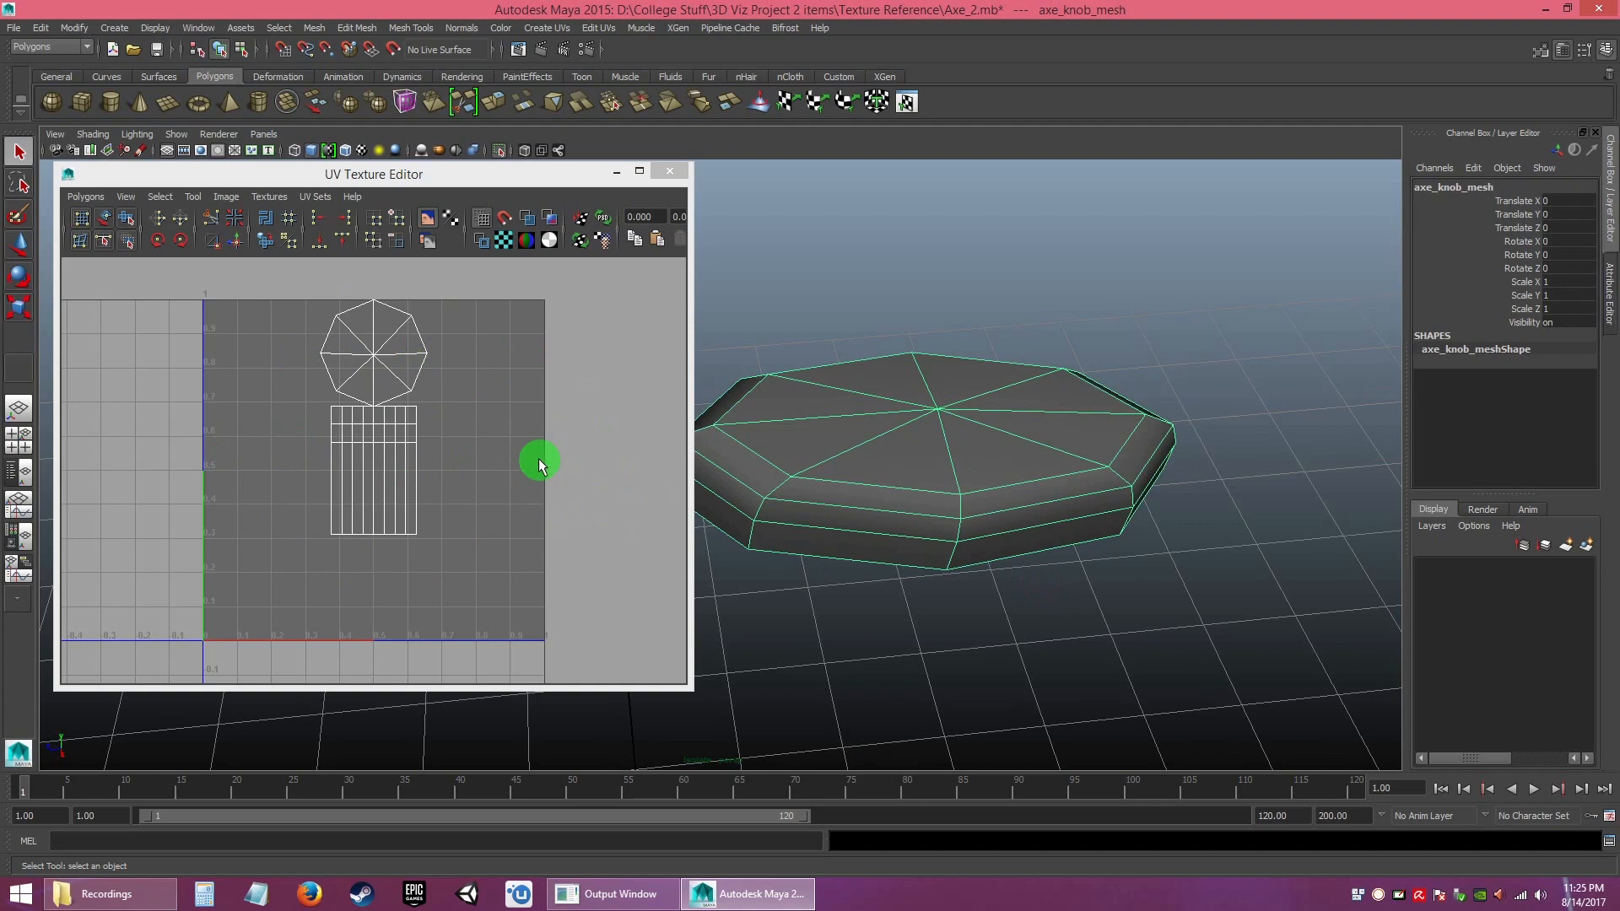
- Examine the knob's UV shells and the 0-to-1 texture space in the UV Texture Editor
alt+right_drag(540, 463, 488, 423)
key(ctrl)
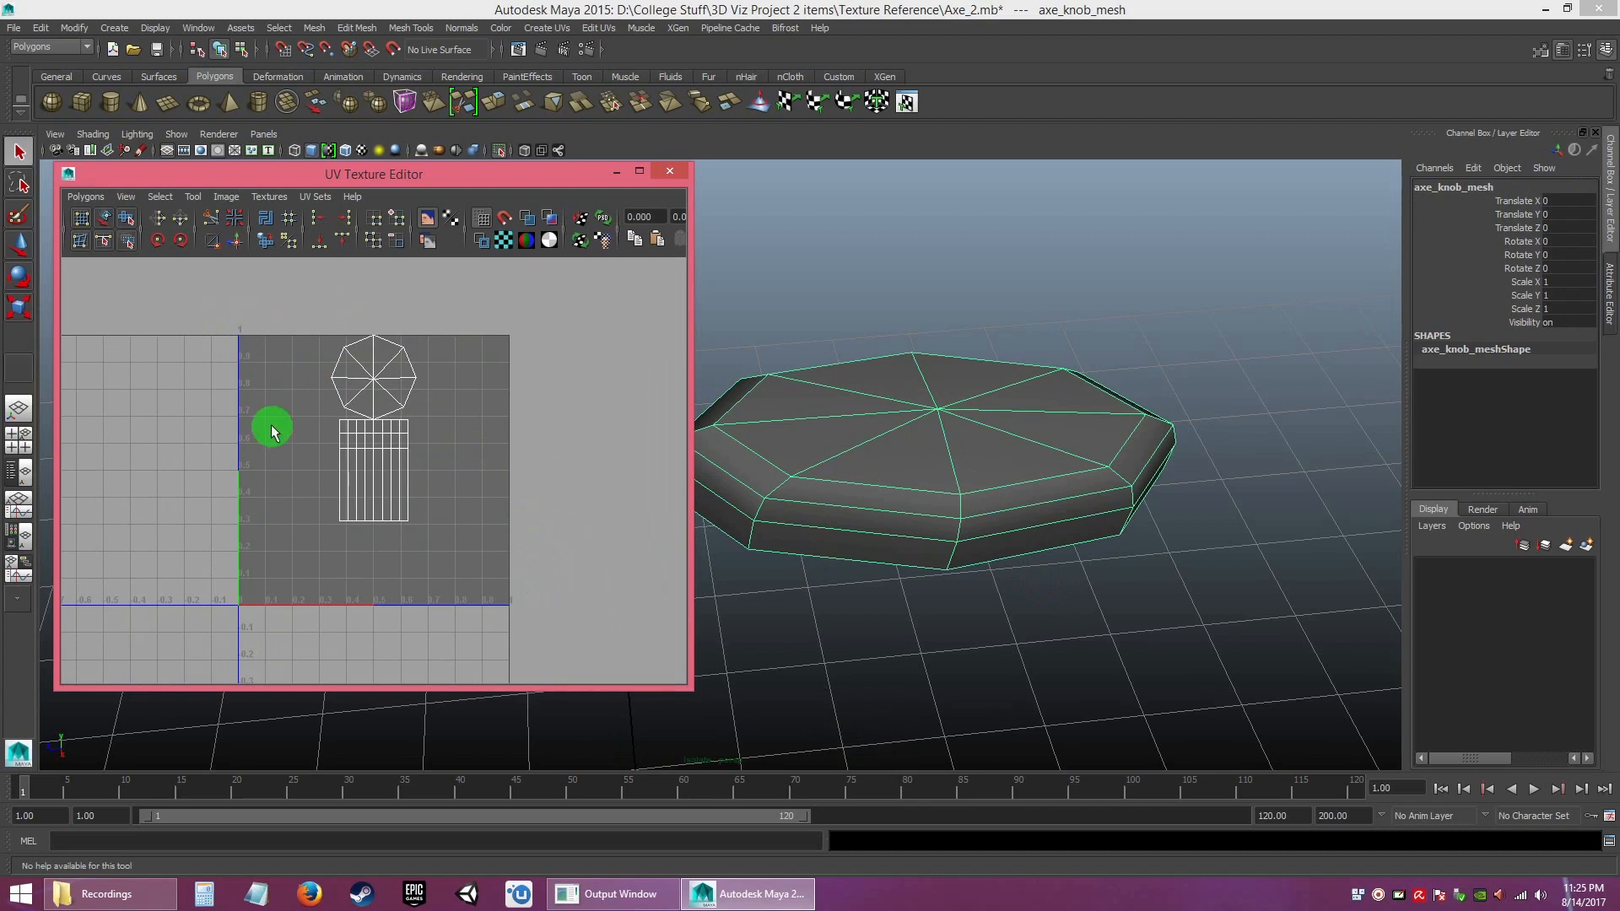
alt+right_drag(507, 567, 408, 463)
alt+middle_drag(409, 463, 475, 464)
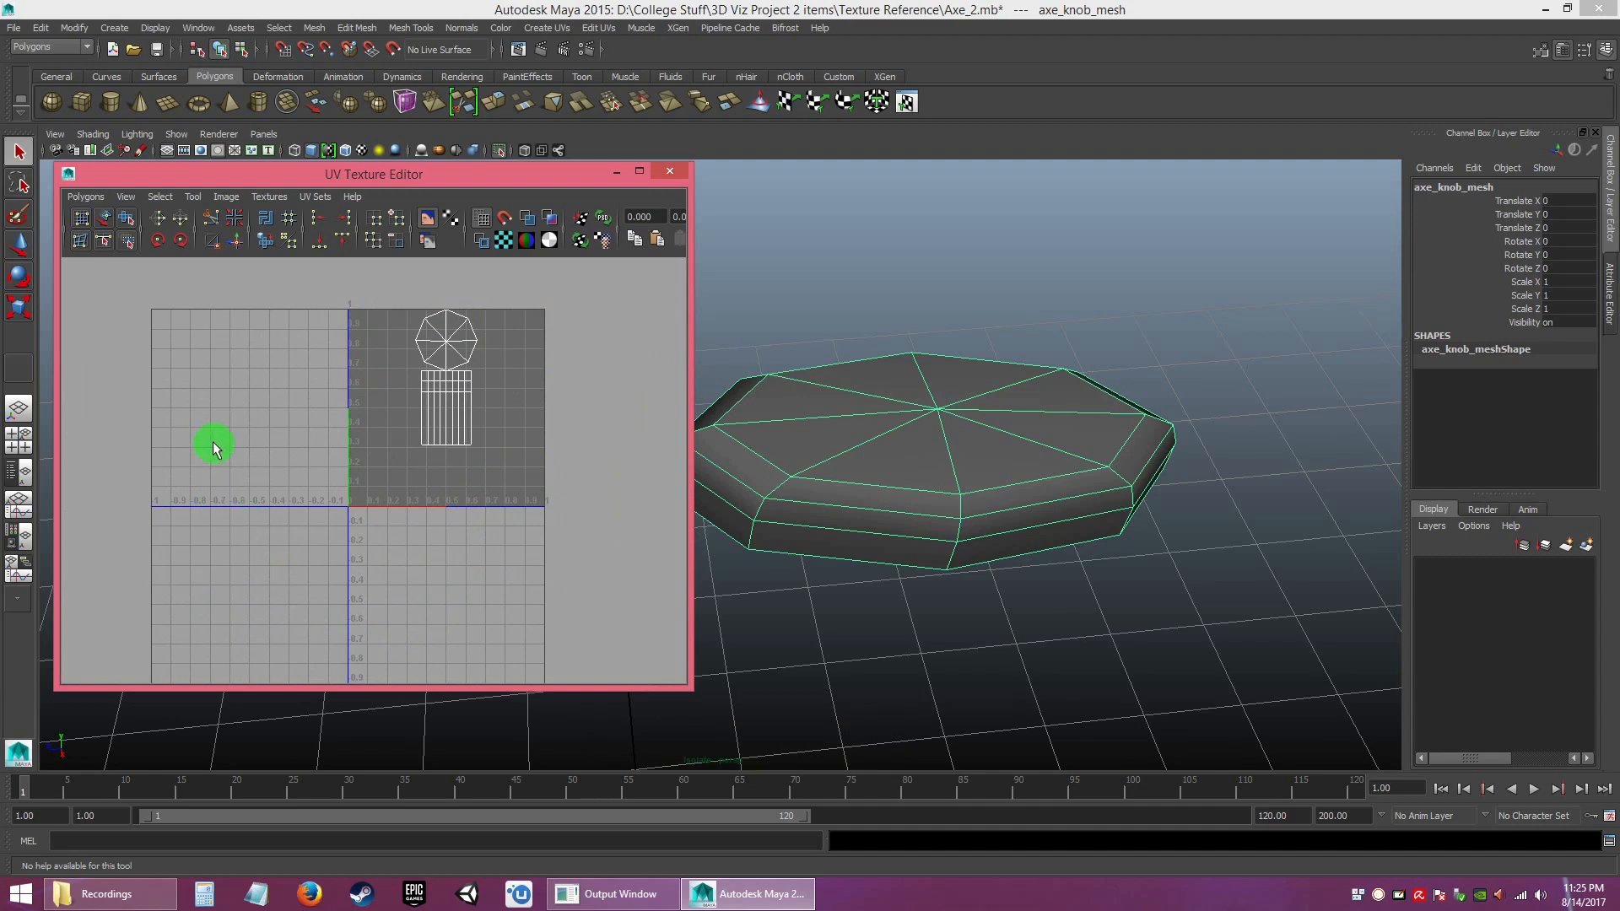
alt+right_drag(545, 365, 524, 528)
alt+middle_drag(524, 528, 253, 326)
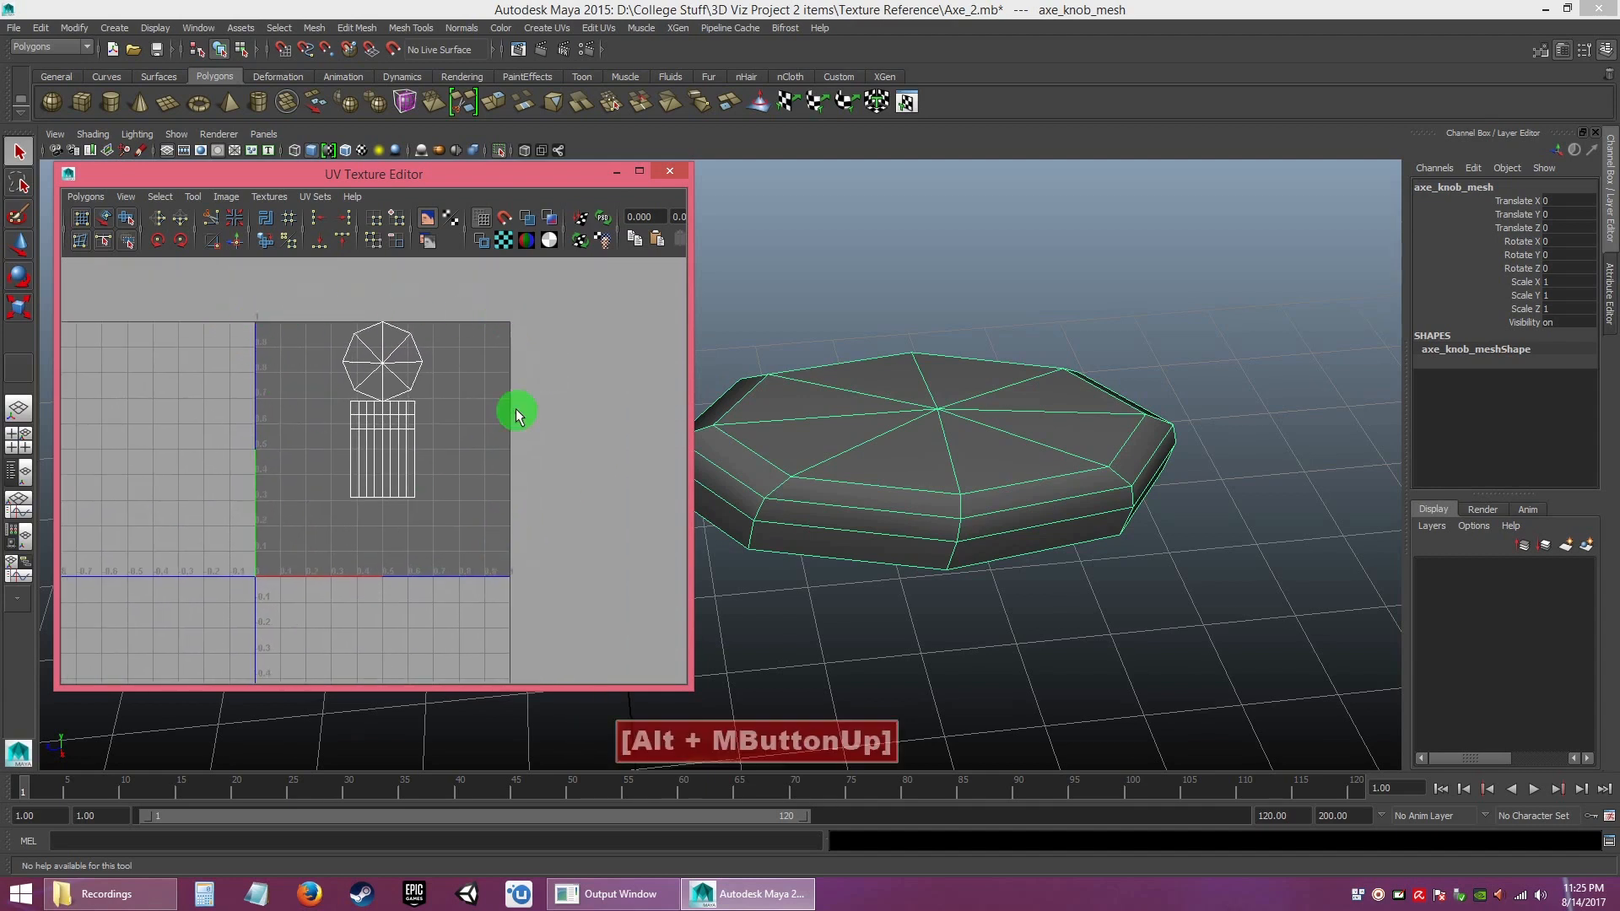
alt+right_drag(598, 482, 641, 503)
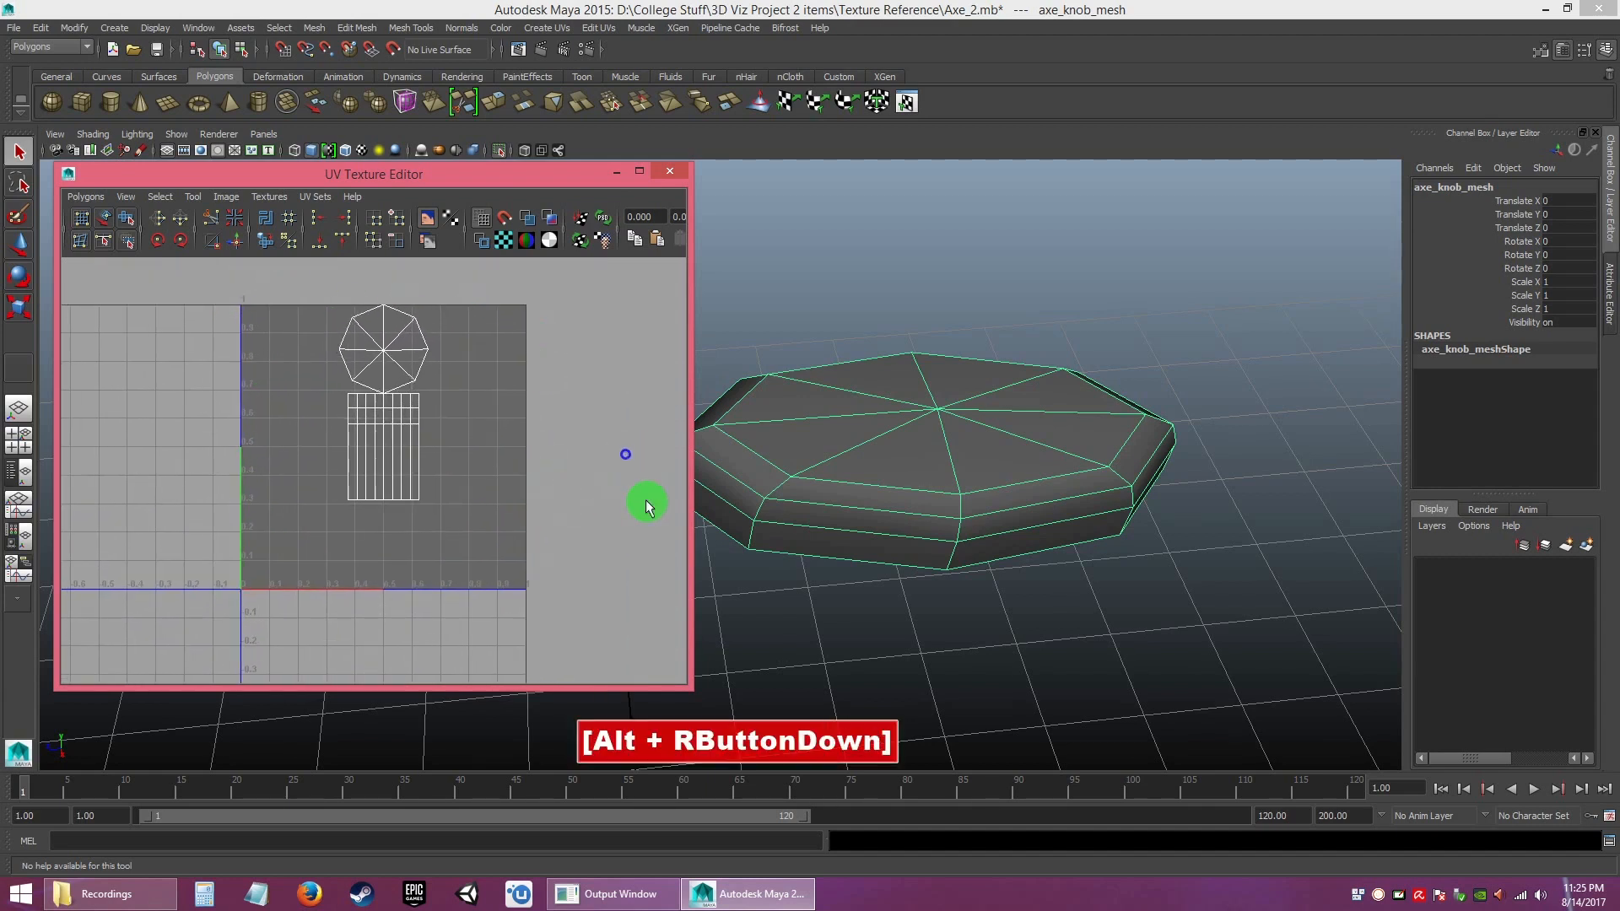
alt+middle_drag(636, 479, 646, 459)
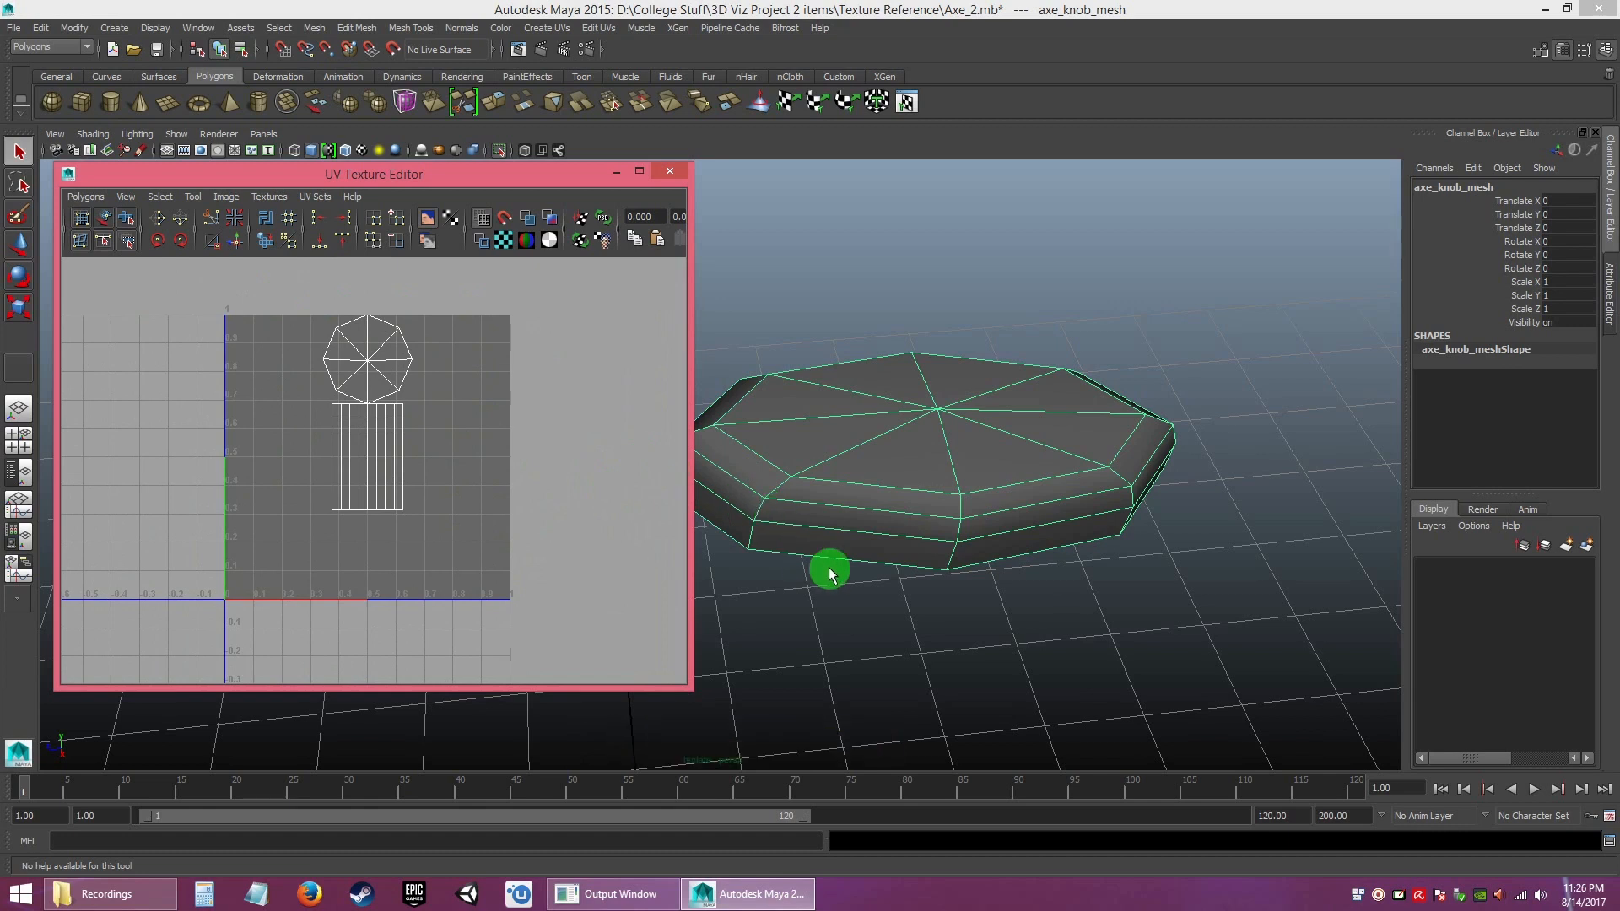
- Deselect and reselect the knob mesh, and compare its top and sides with its UV layout
click(860, 597)
click(899, 416)
click(901, 674)
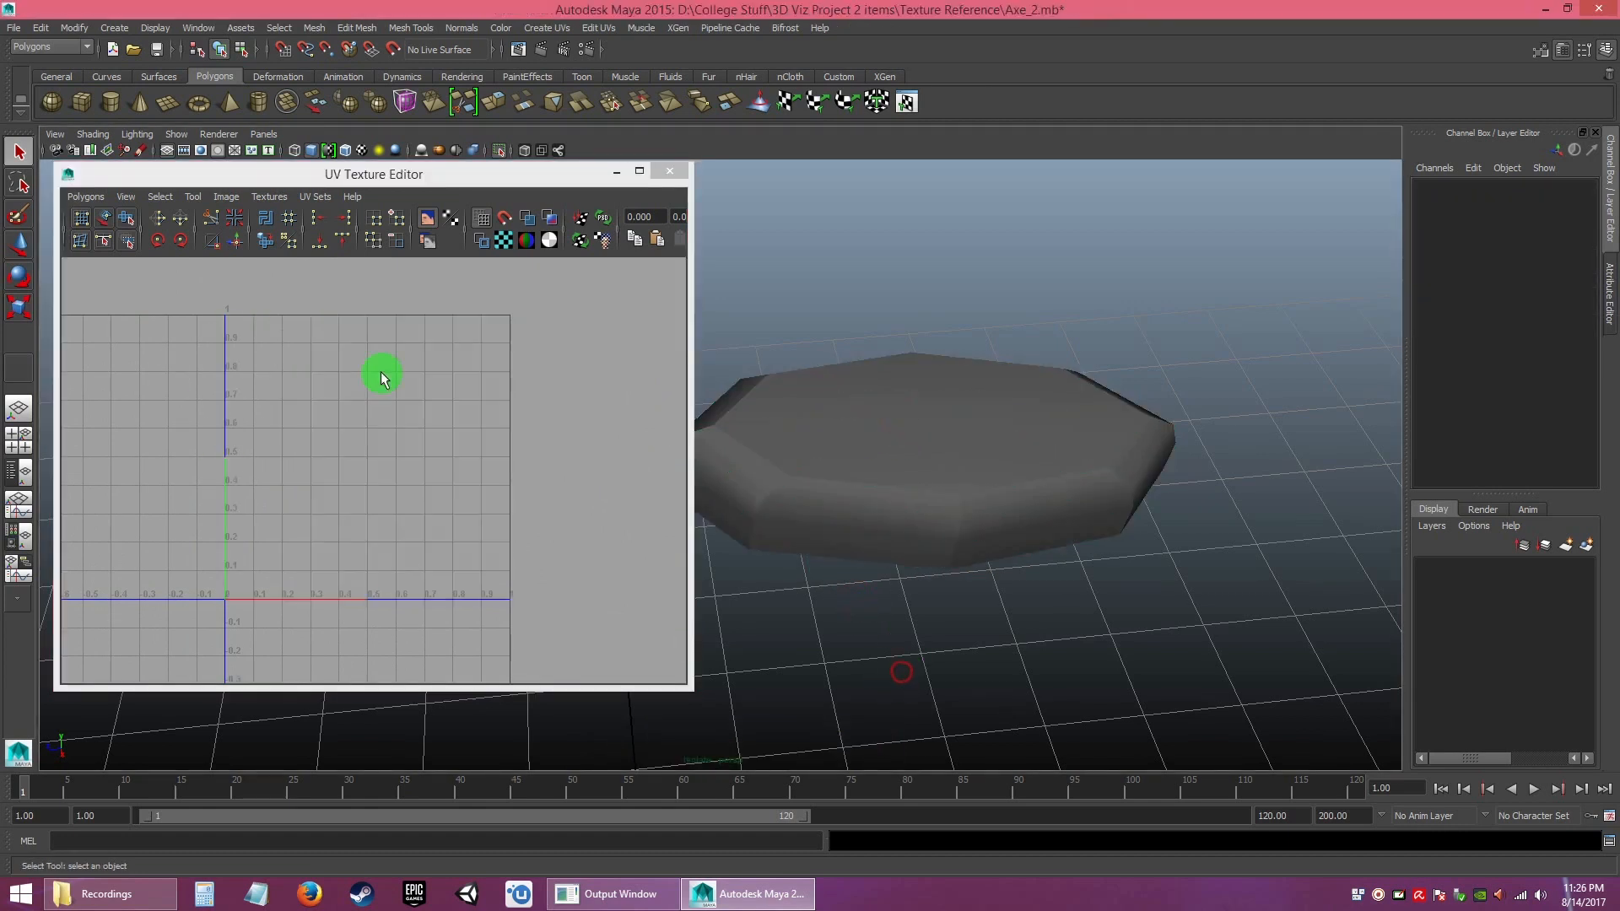
click(983, 494)
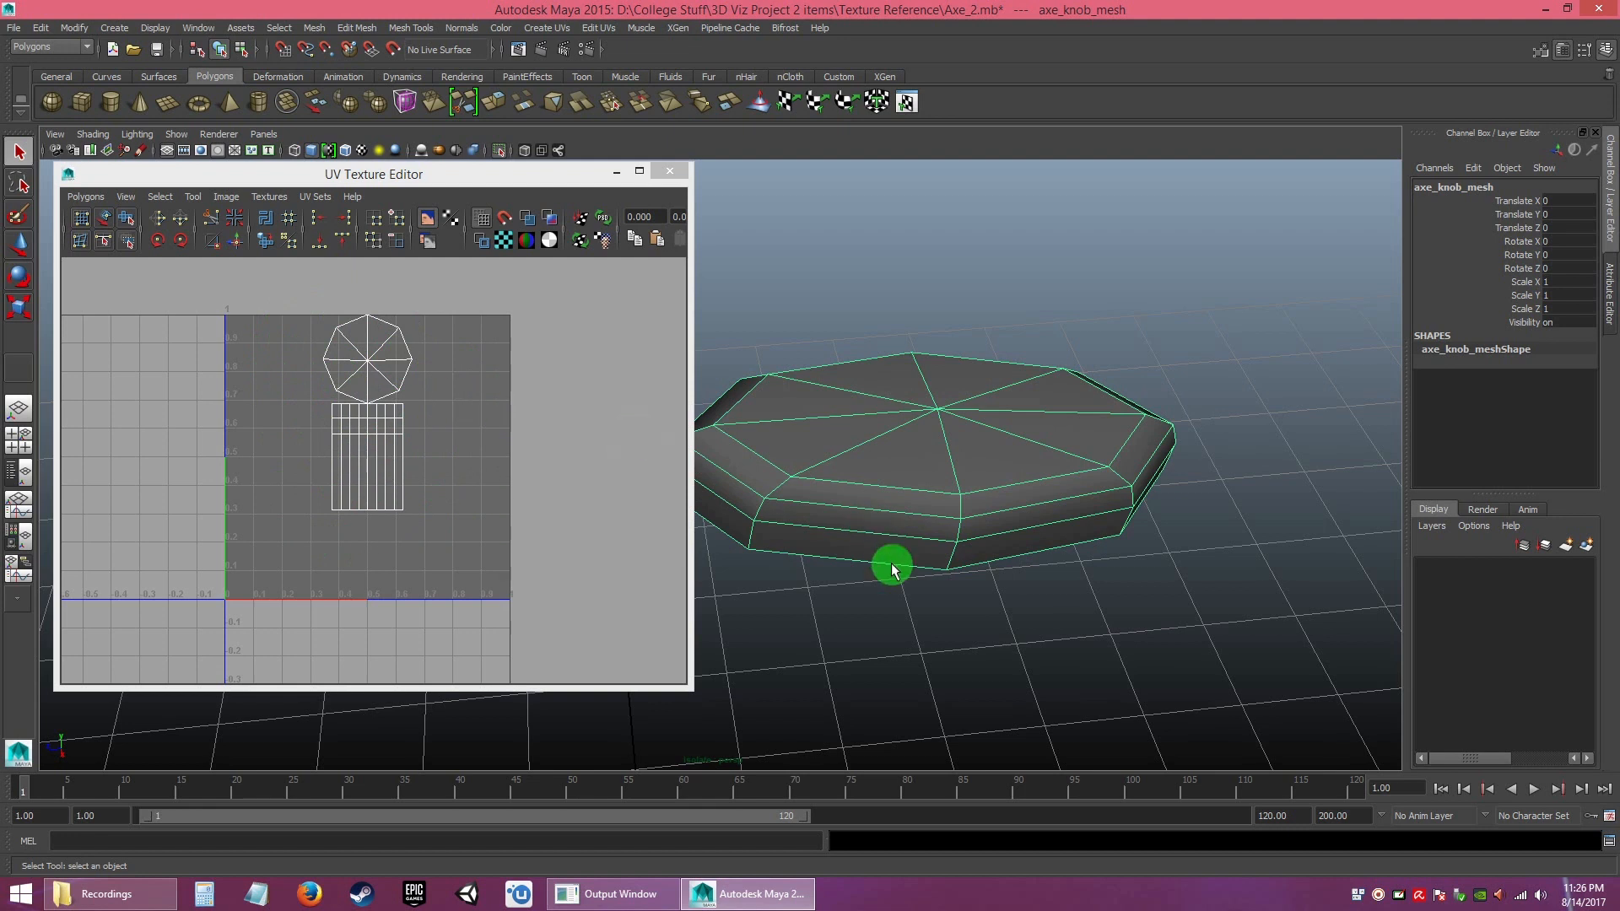
alt+drag(882, 615, 914, 604)
alt+right_drag(919, 607, 874, 566)
alt+drag(872, 564, 835, 549)
alt+right_drag(838, 553, 891, 587)
alt+middle_drag(869, 577, 882, 586)
alt+drag(874, 588, 851, 588)
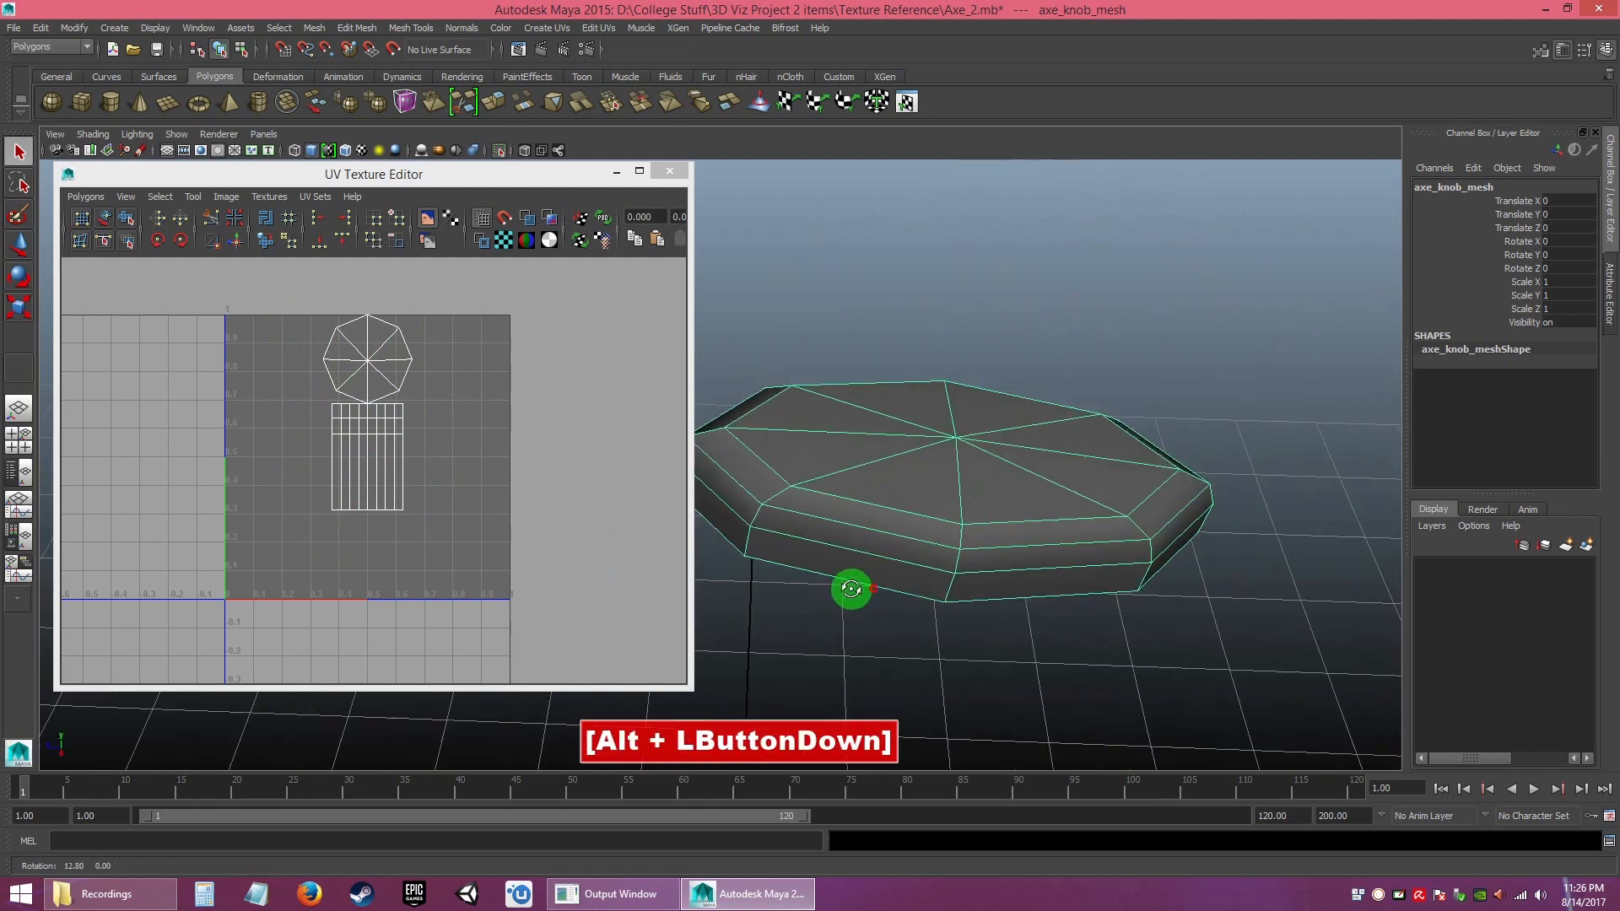
alt+drag(921, 513, 966, 531)
alt+right_drag(957, 525, 924, 473)
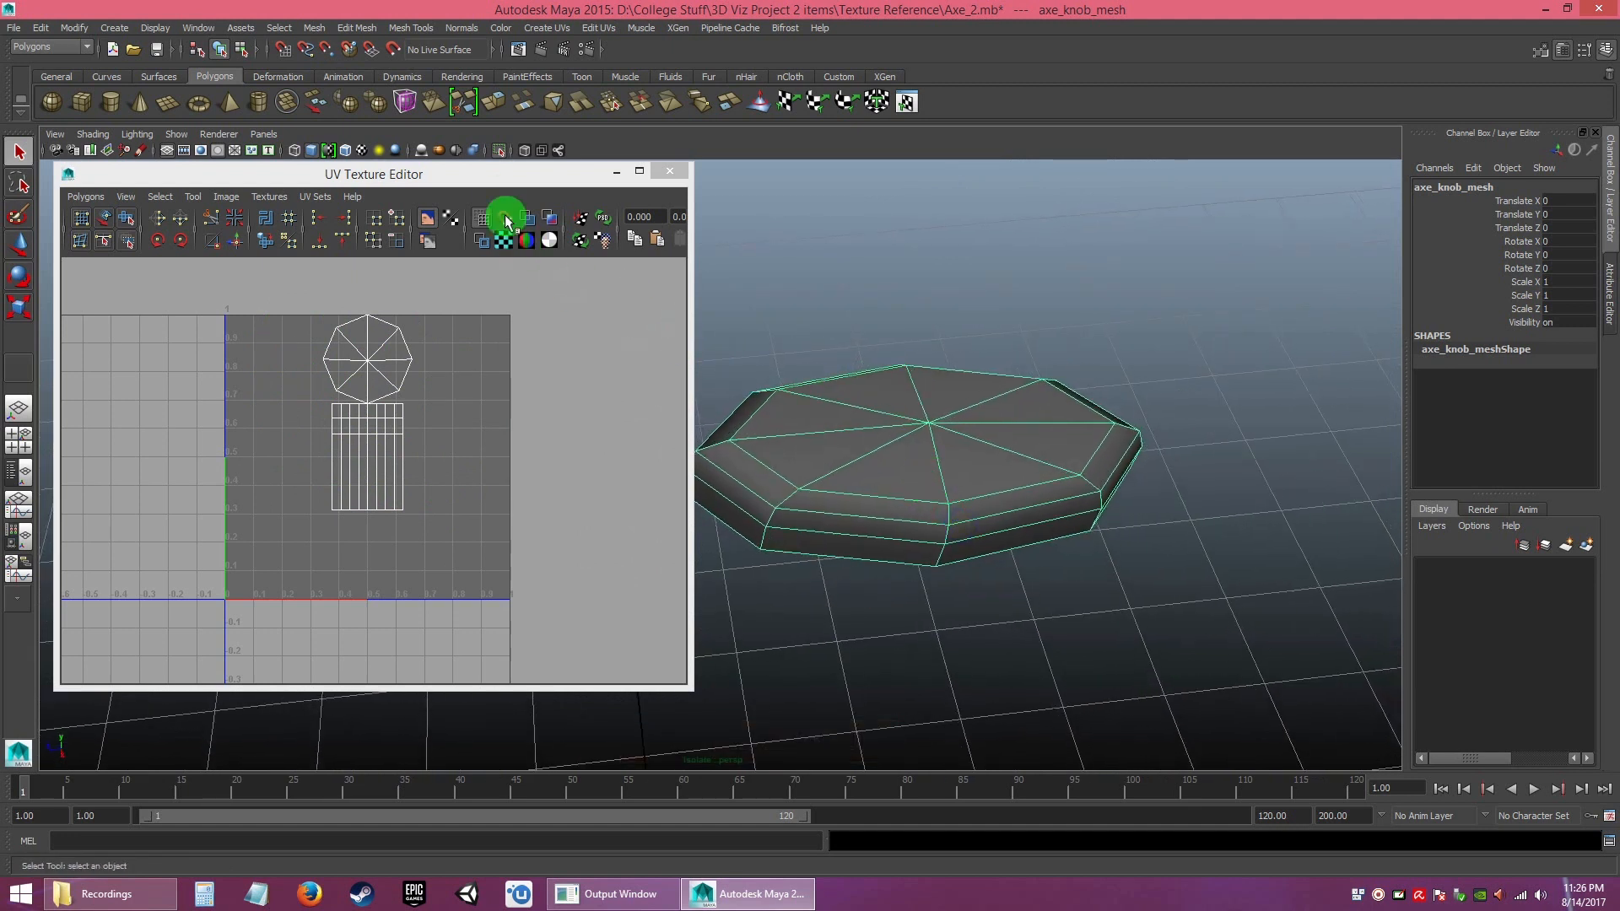
- Move the UV Texture Editor clear of the knob and switch the mesh to face selection mode
mouse_move(506, 172)
mouse_down()
mouse_move(448, 180)
mouse_move(476, 184)
mouse_up()
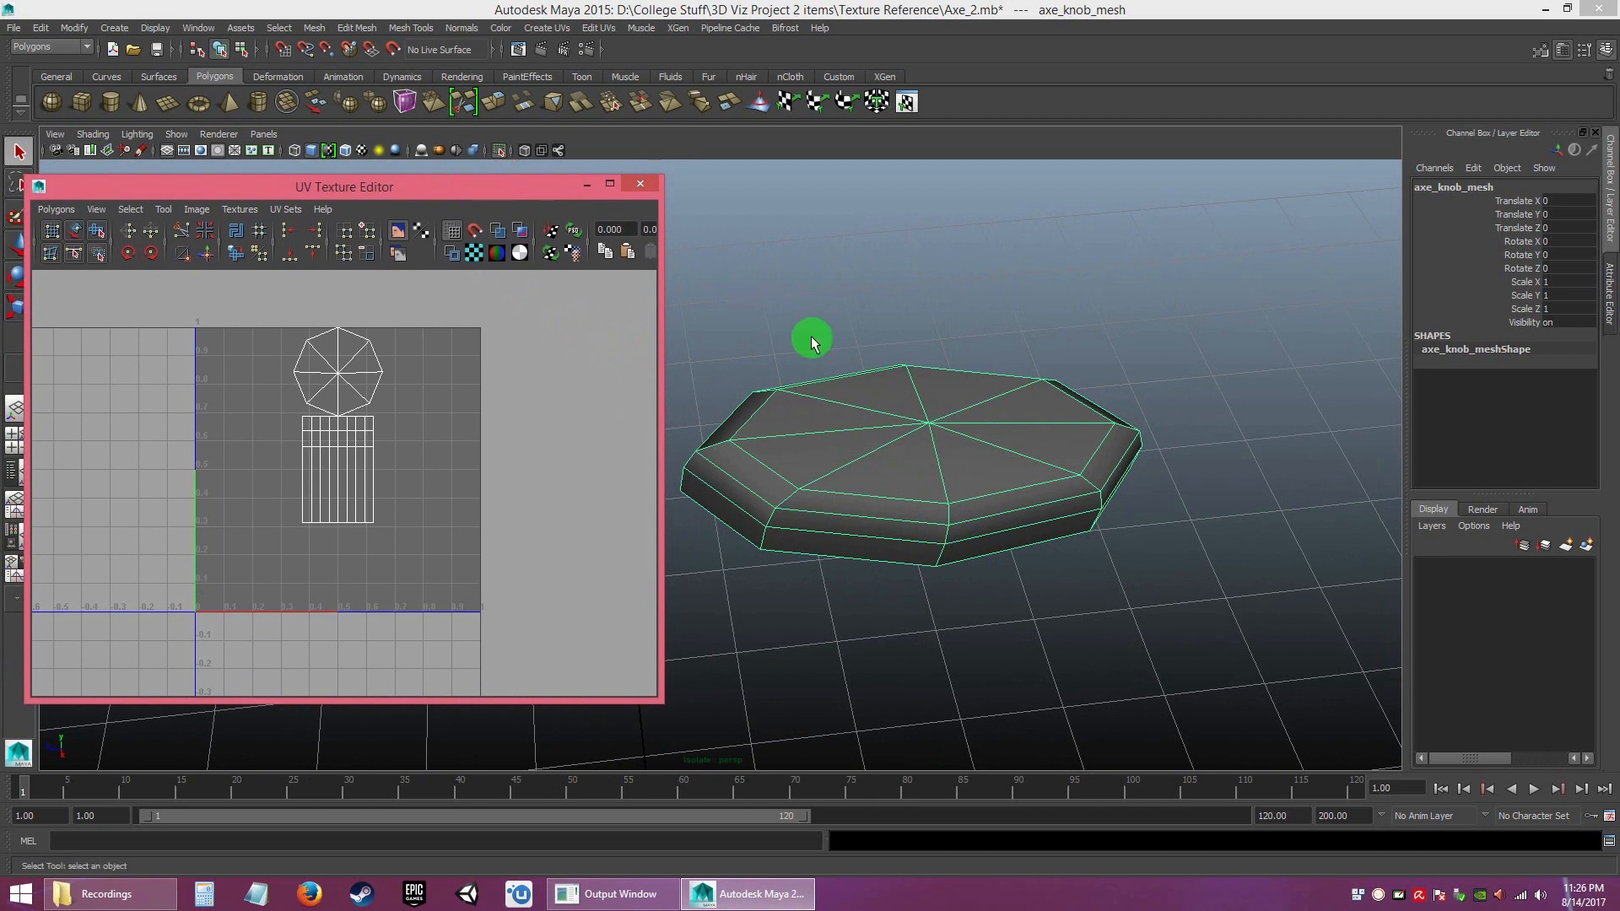
key(alt)
alt+drag(915, 509, 877, 493)
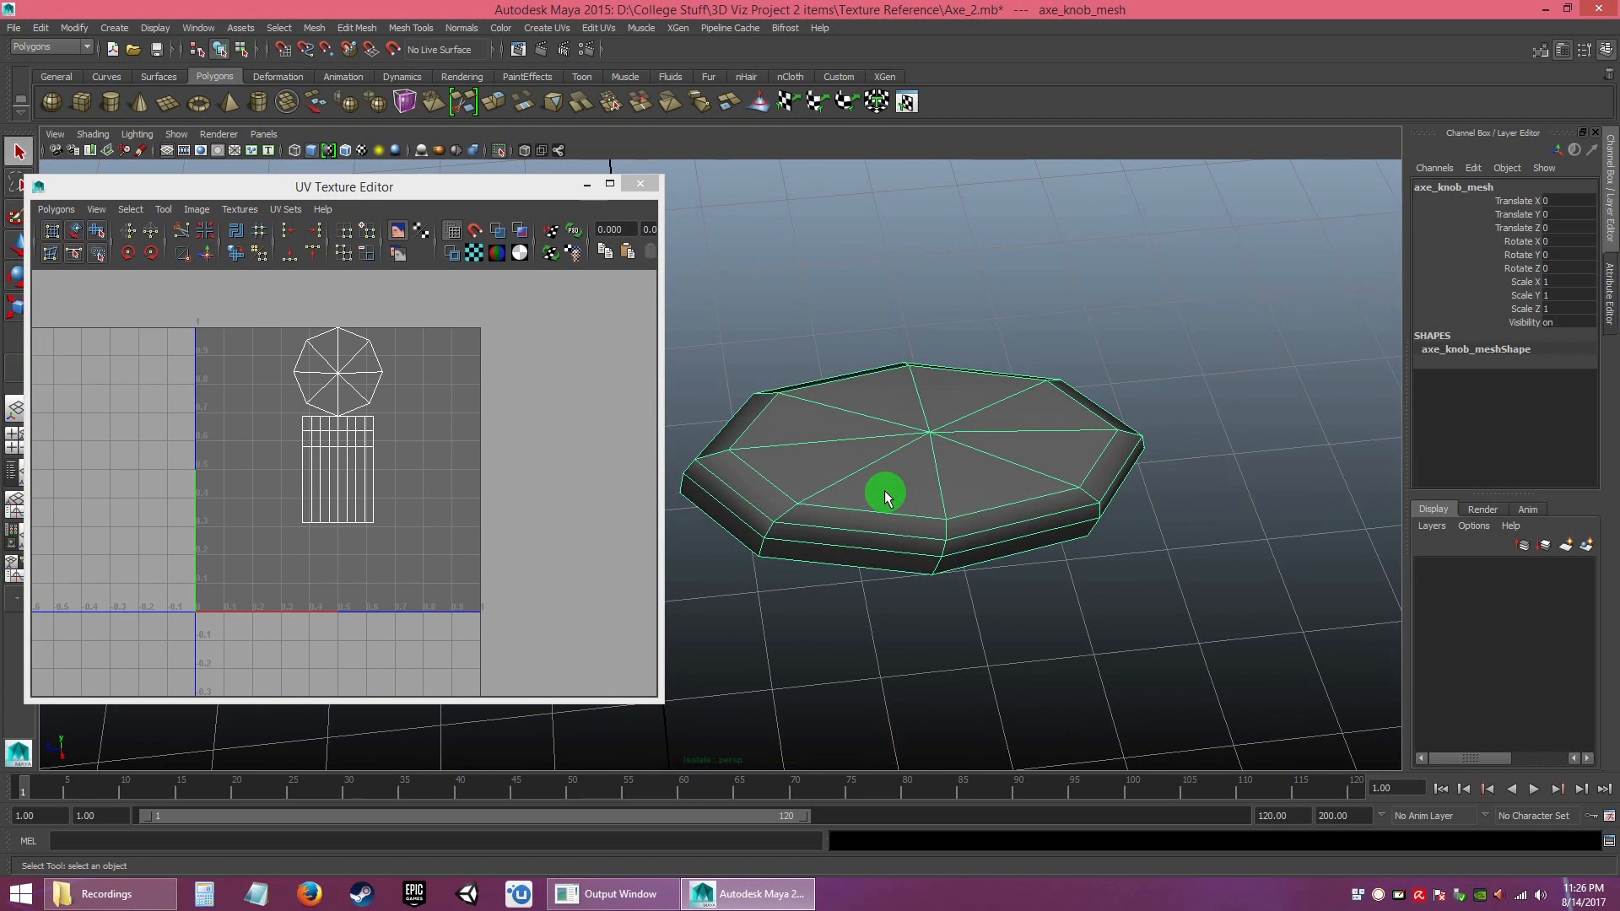
alt+drag(882, 492, 904, 455)
right_drag(904, 430, 897, 481)
- Select all faces of the knob mesh
alt+right_drag(1020, 570, 868, 447)
alt+drag(869, 450, 857, 498)
alt+middle_drag(857, 498, 923, 500)
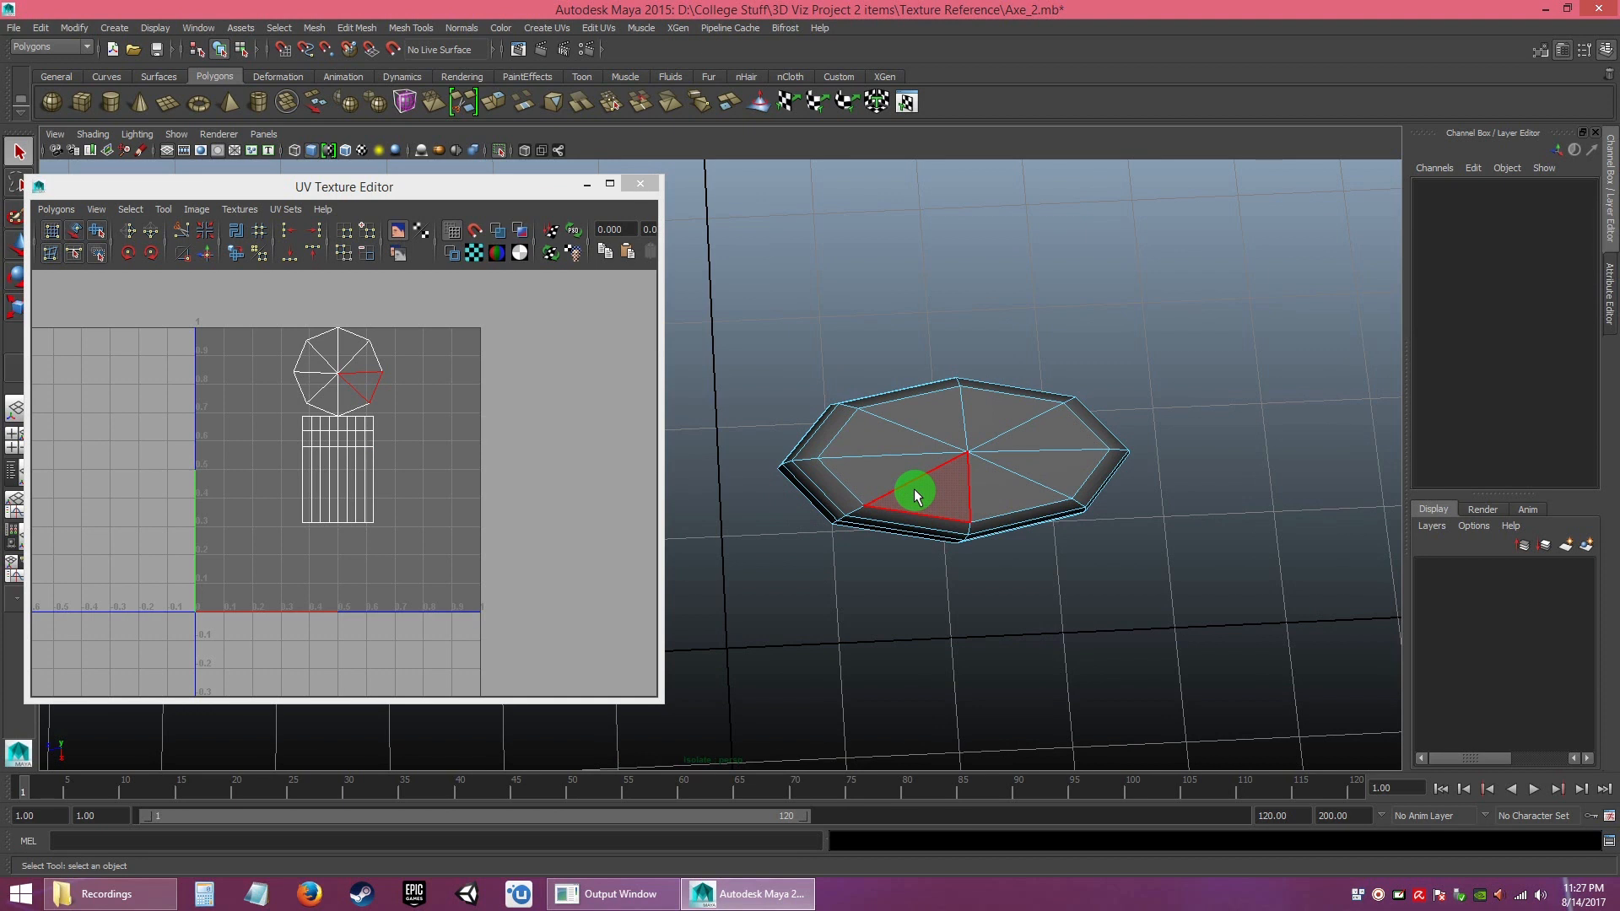
alt+drag(914, 486, 798, 430)
drag(740, 329, 1175, 663)
alt+drag(989, 587, 940, 473)
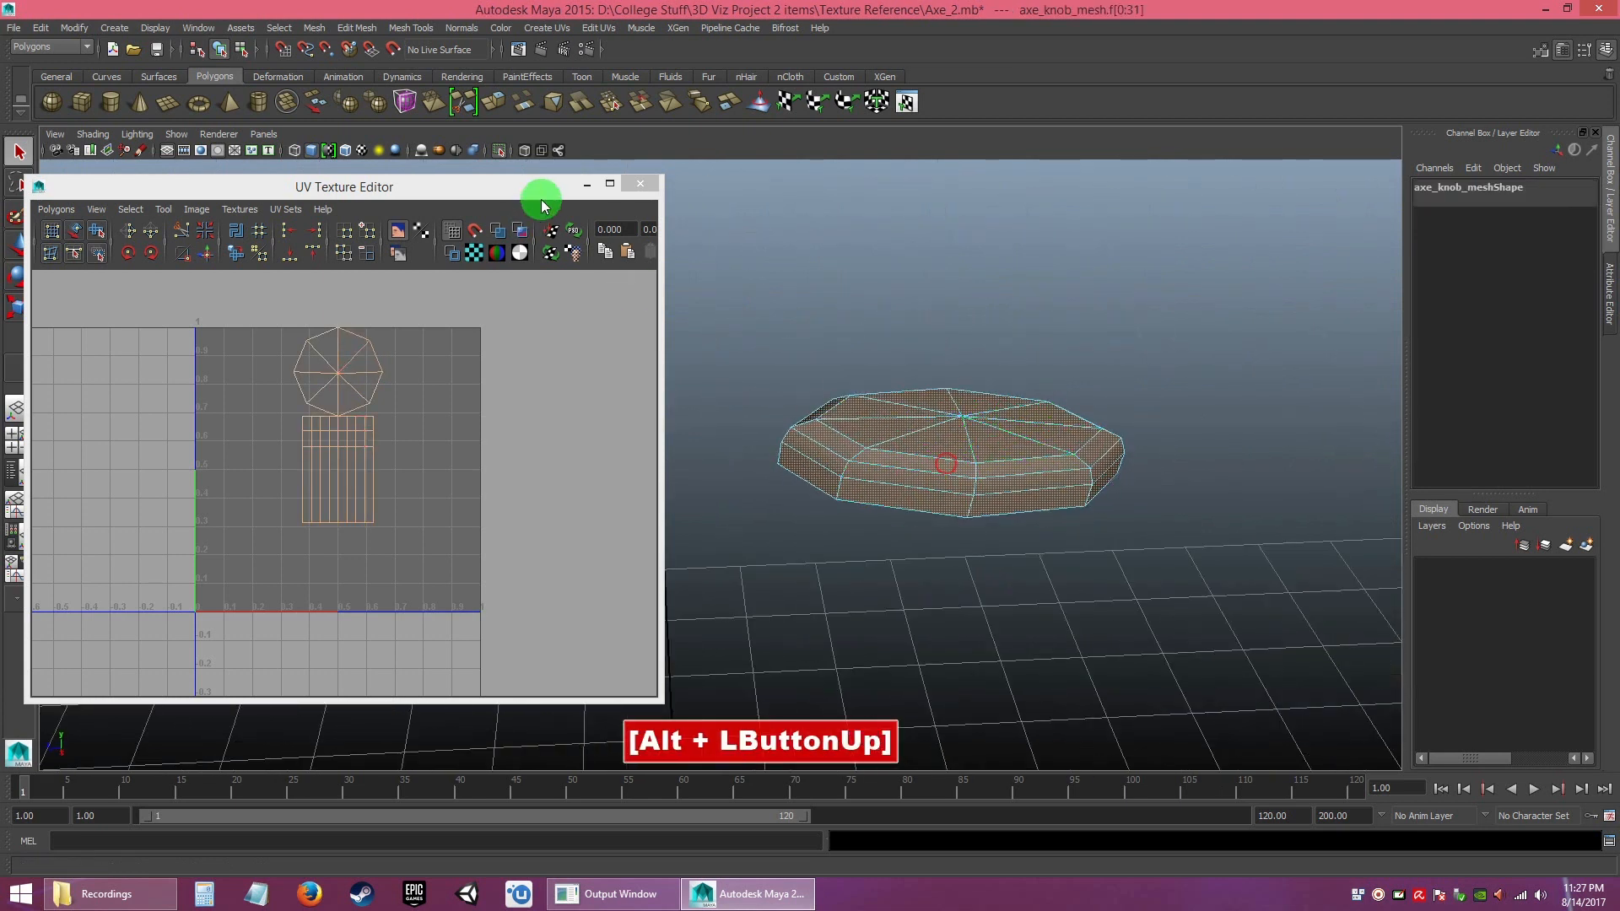
- Reposition the UV Texture Editor and make it narrower and taller beside the knob, with the UV layout framed
drag(510, 187, 368, 198)
click(372, 210)
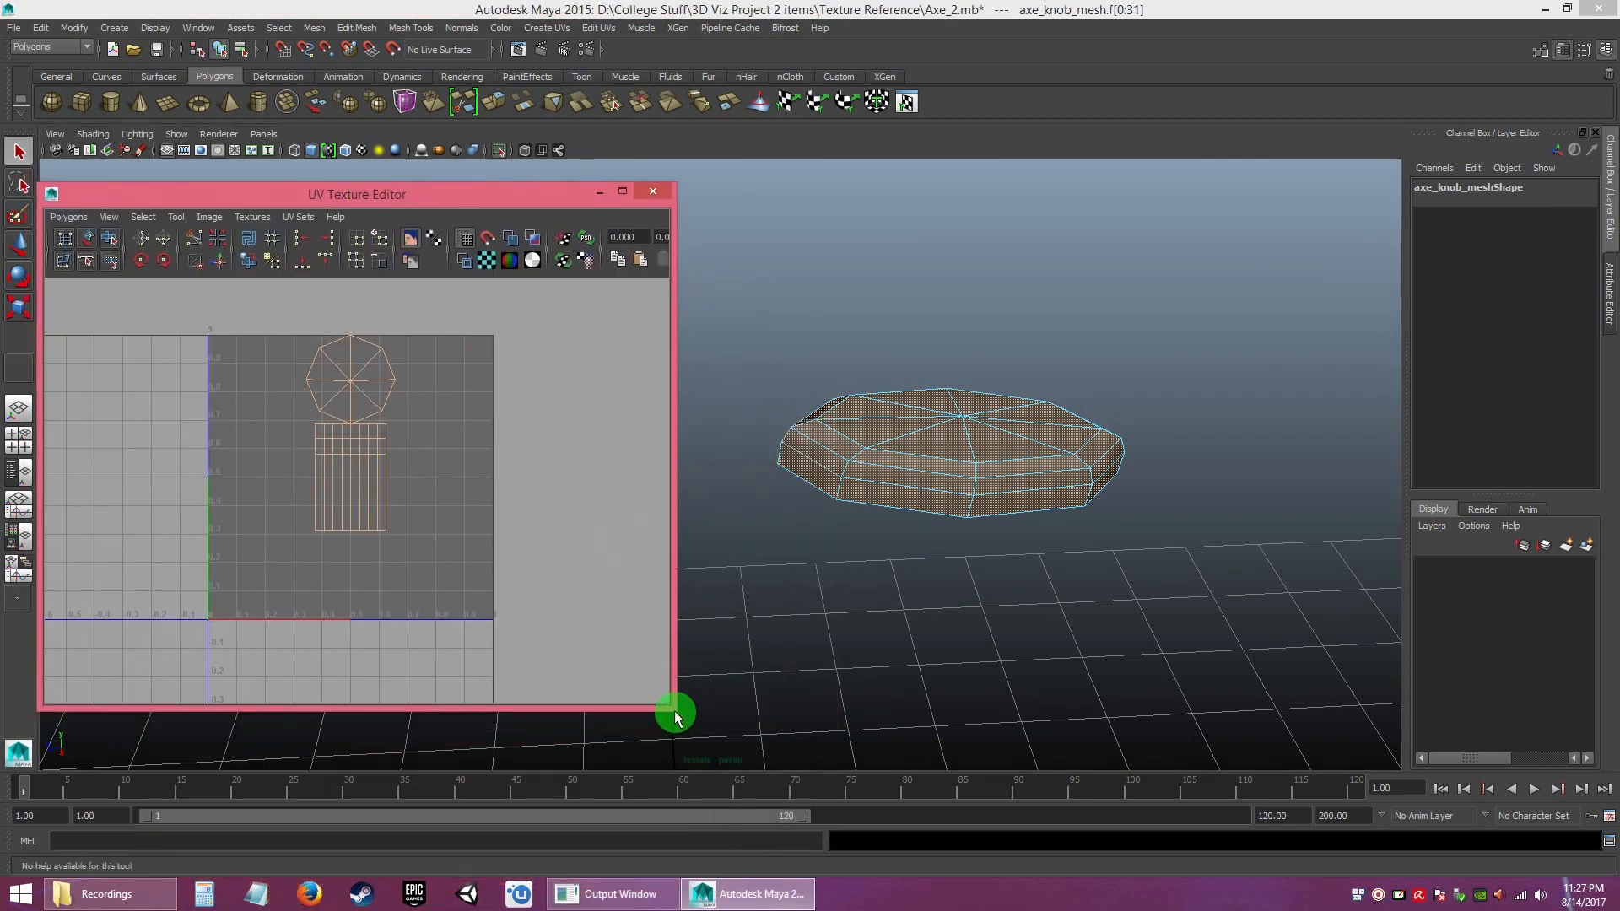
drag(662, 718, 470, 759)
alt+right_drag(356, 575, 376, 606)
alt+middle_drag(852, 582, 863, 582)
- View the knob from above and create UVs based on camera for all selected faces
alt+drag(1038, 518, 1031, 583)
alt+right_drag(1031, 584, 976, 488)
alt+drag(976, 488, 929, 453)
alt+right_drag(929, 453, 974, 576)
alt+middle_drag(975, 576, 858, 544)
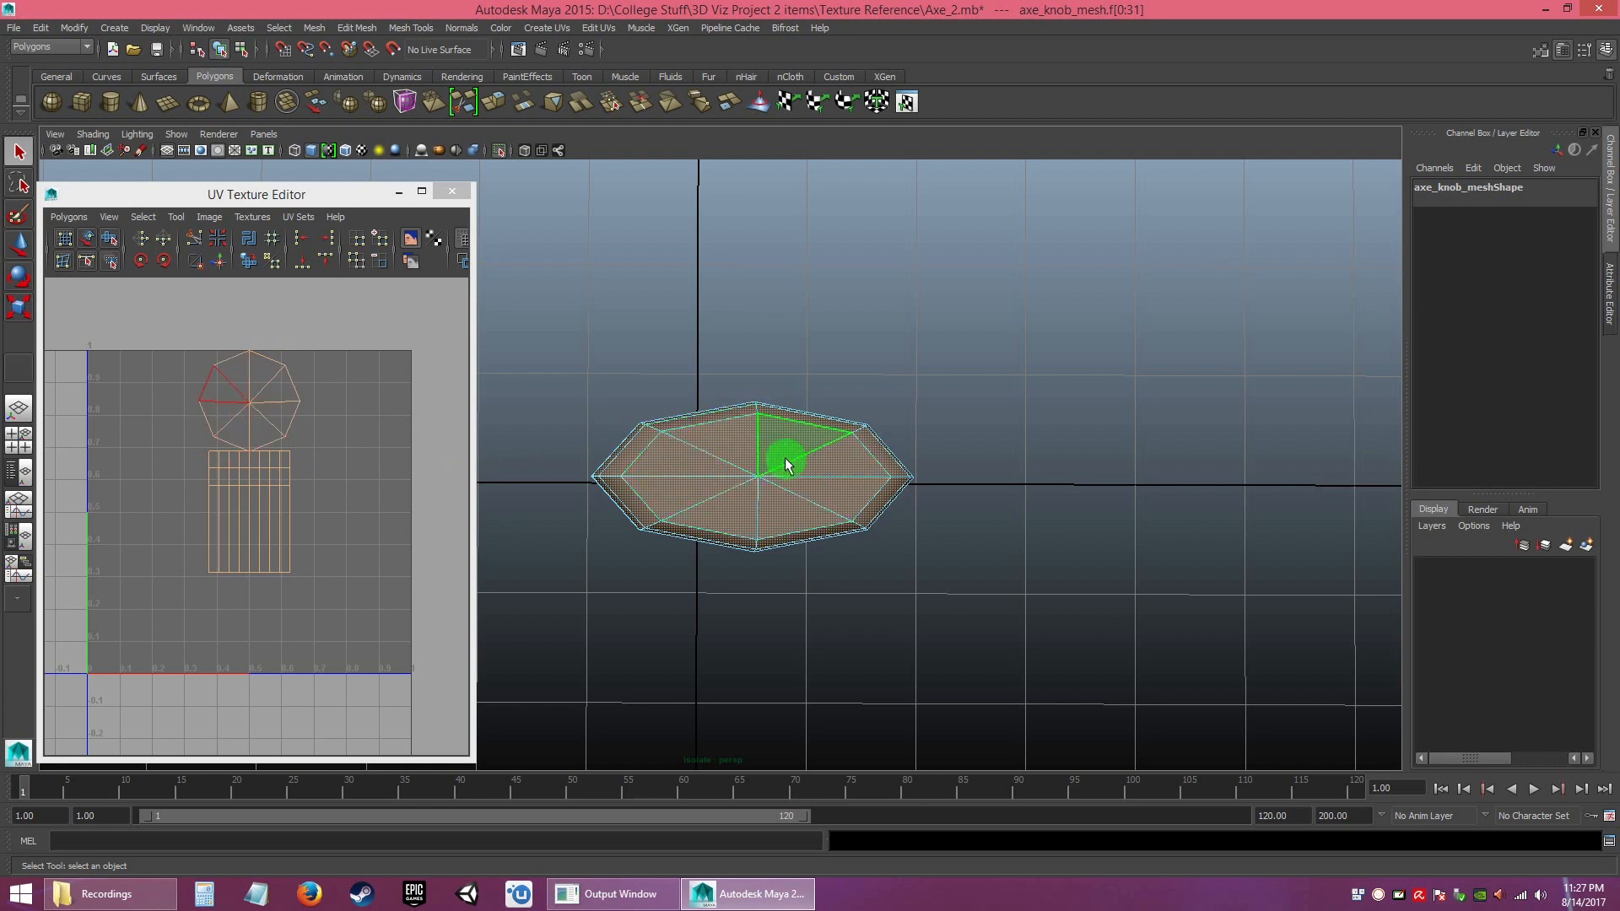
click(50, 47)
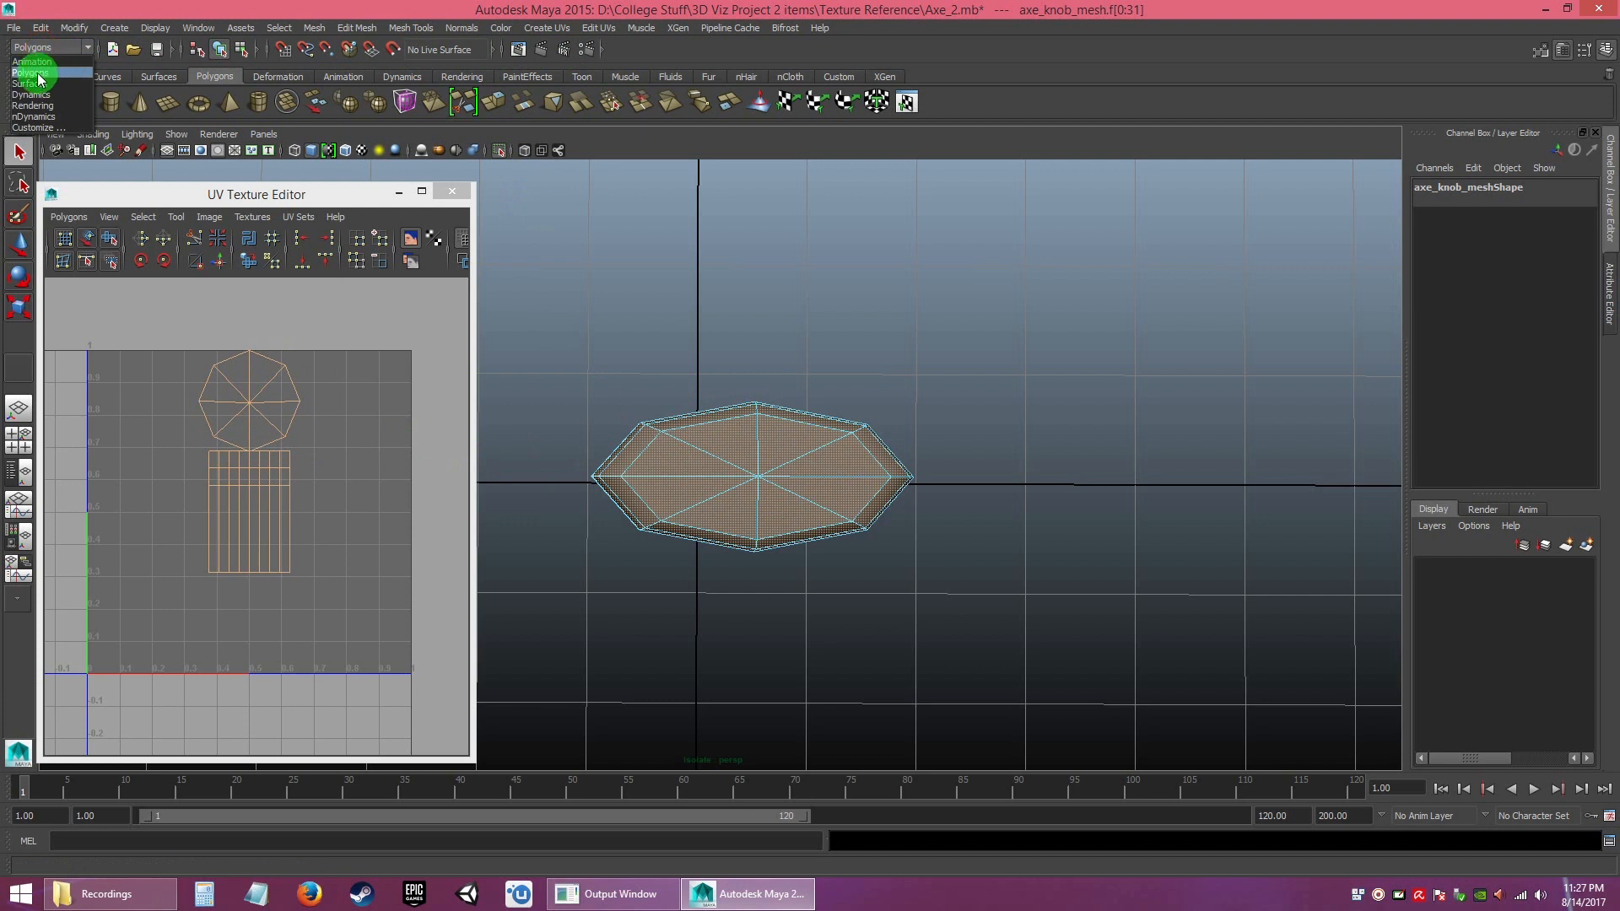
click(37, 73)
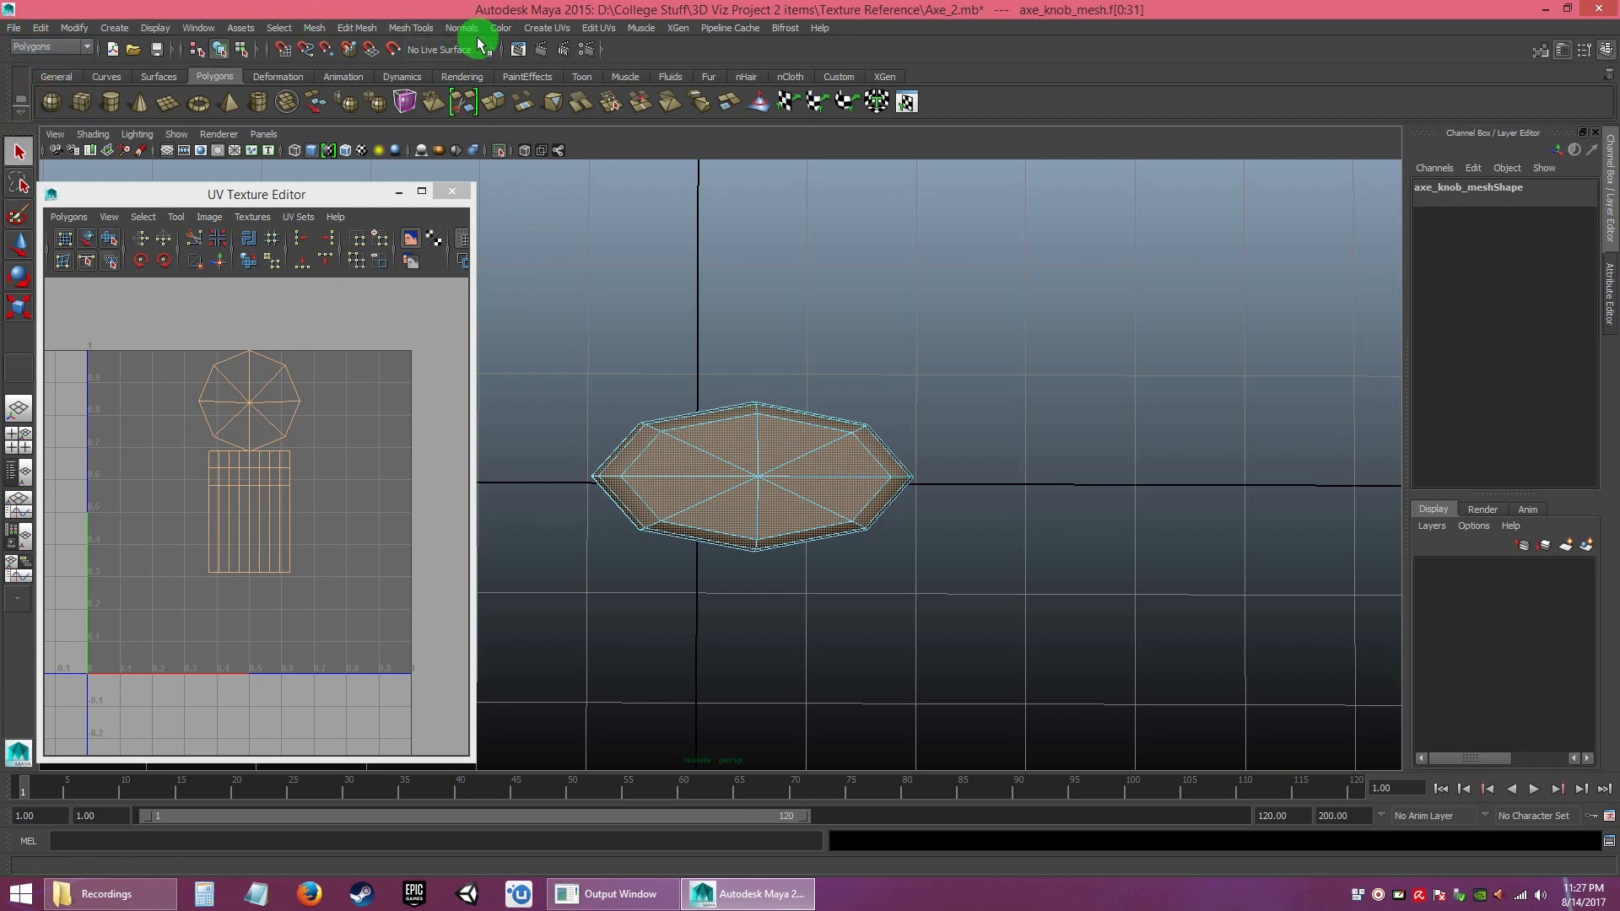
click(557, 28)
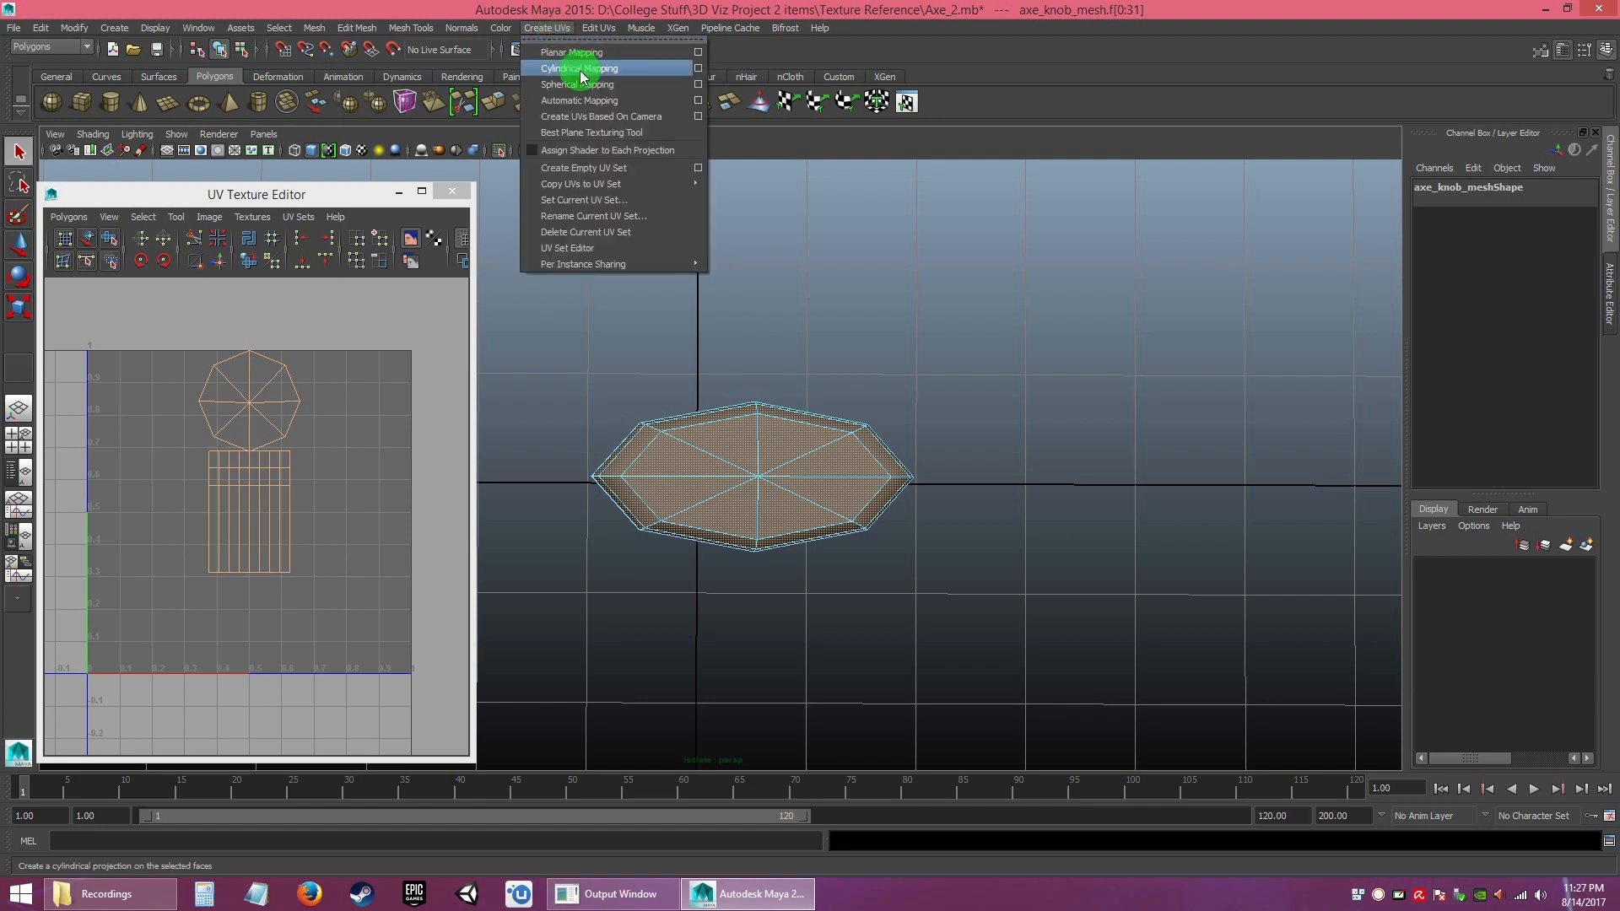
click(626, 119)
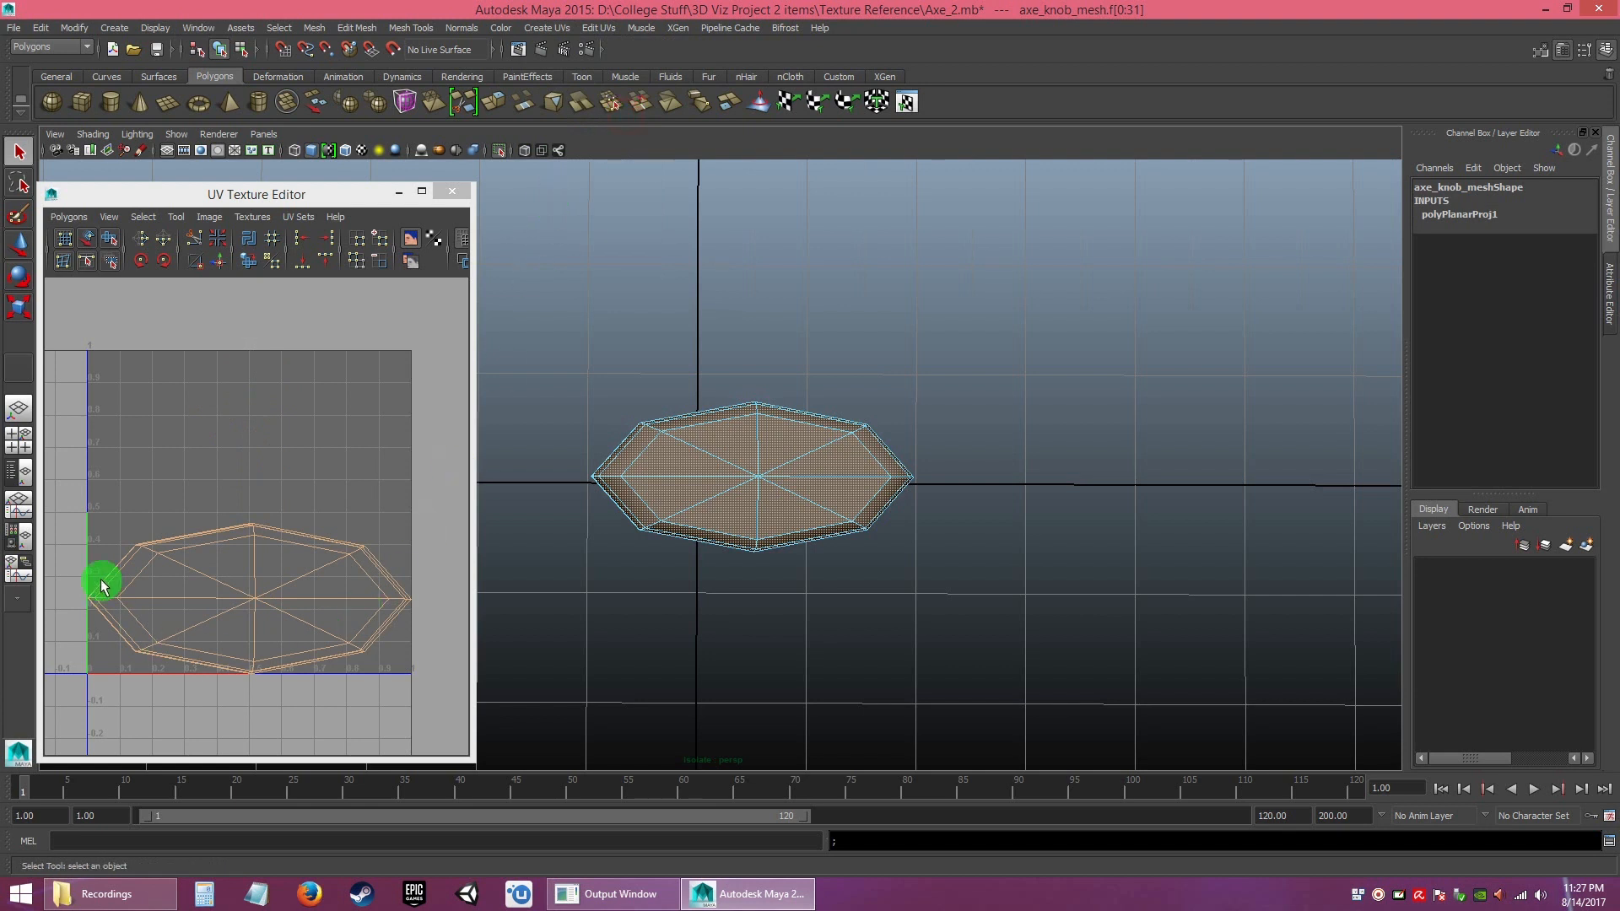
- Create UVs based on camera again from a low side view of the knob
alt+drag(1041, 604, 976, 490)
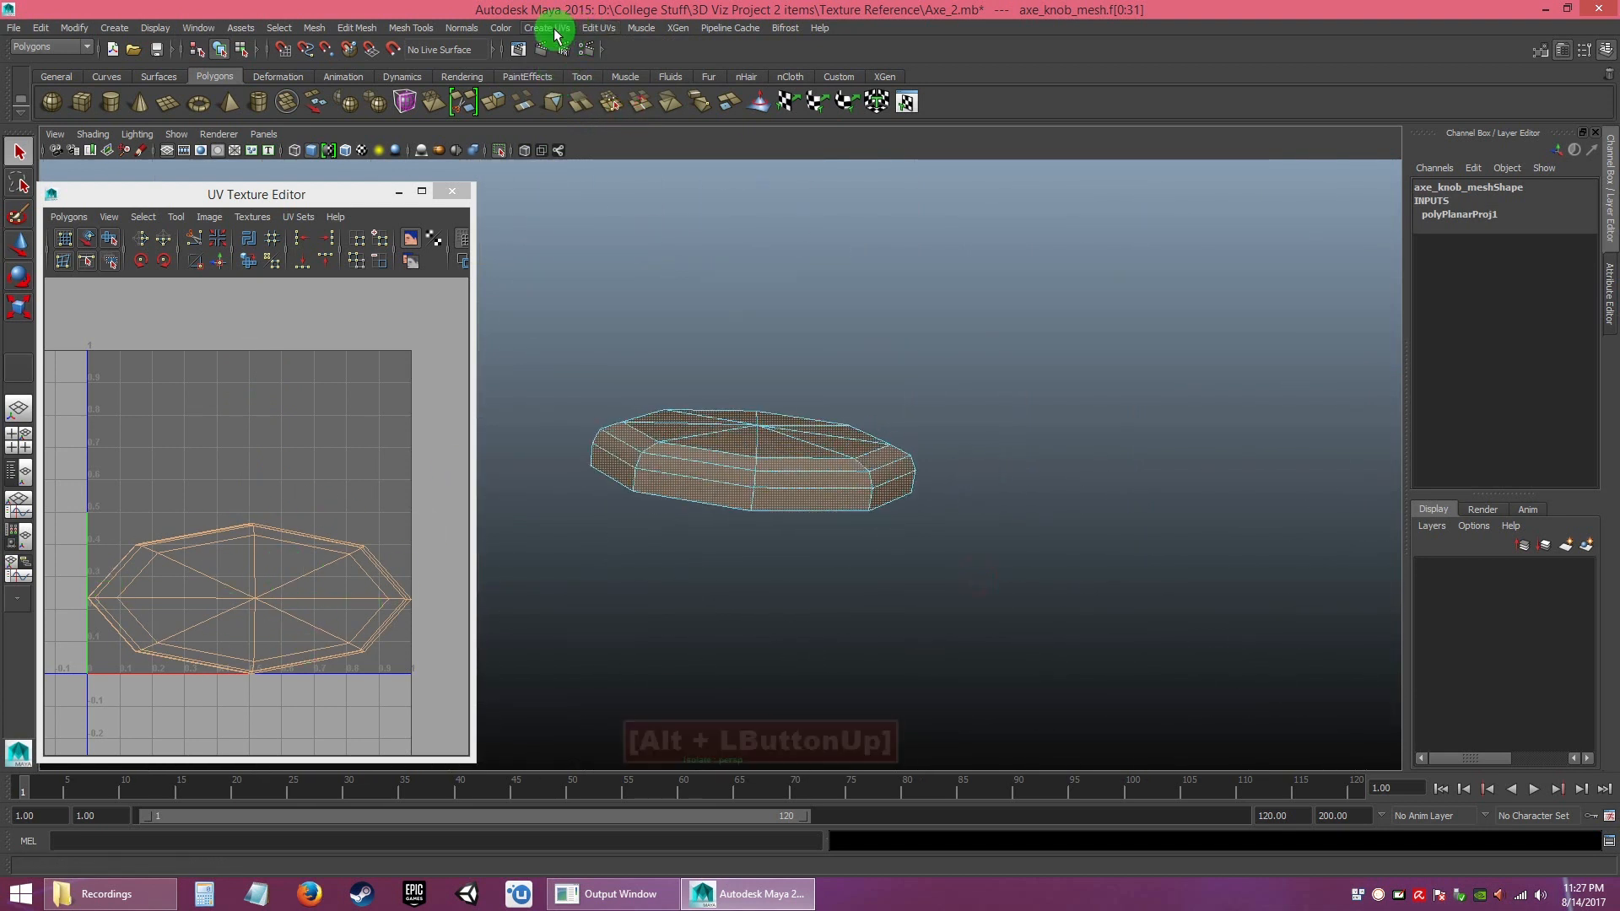
click(555, 28)
click(576, 119)
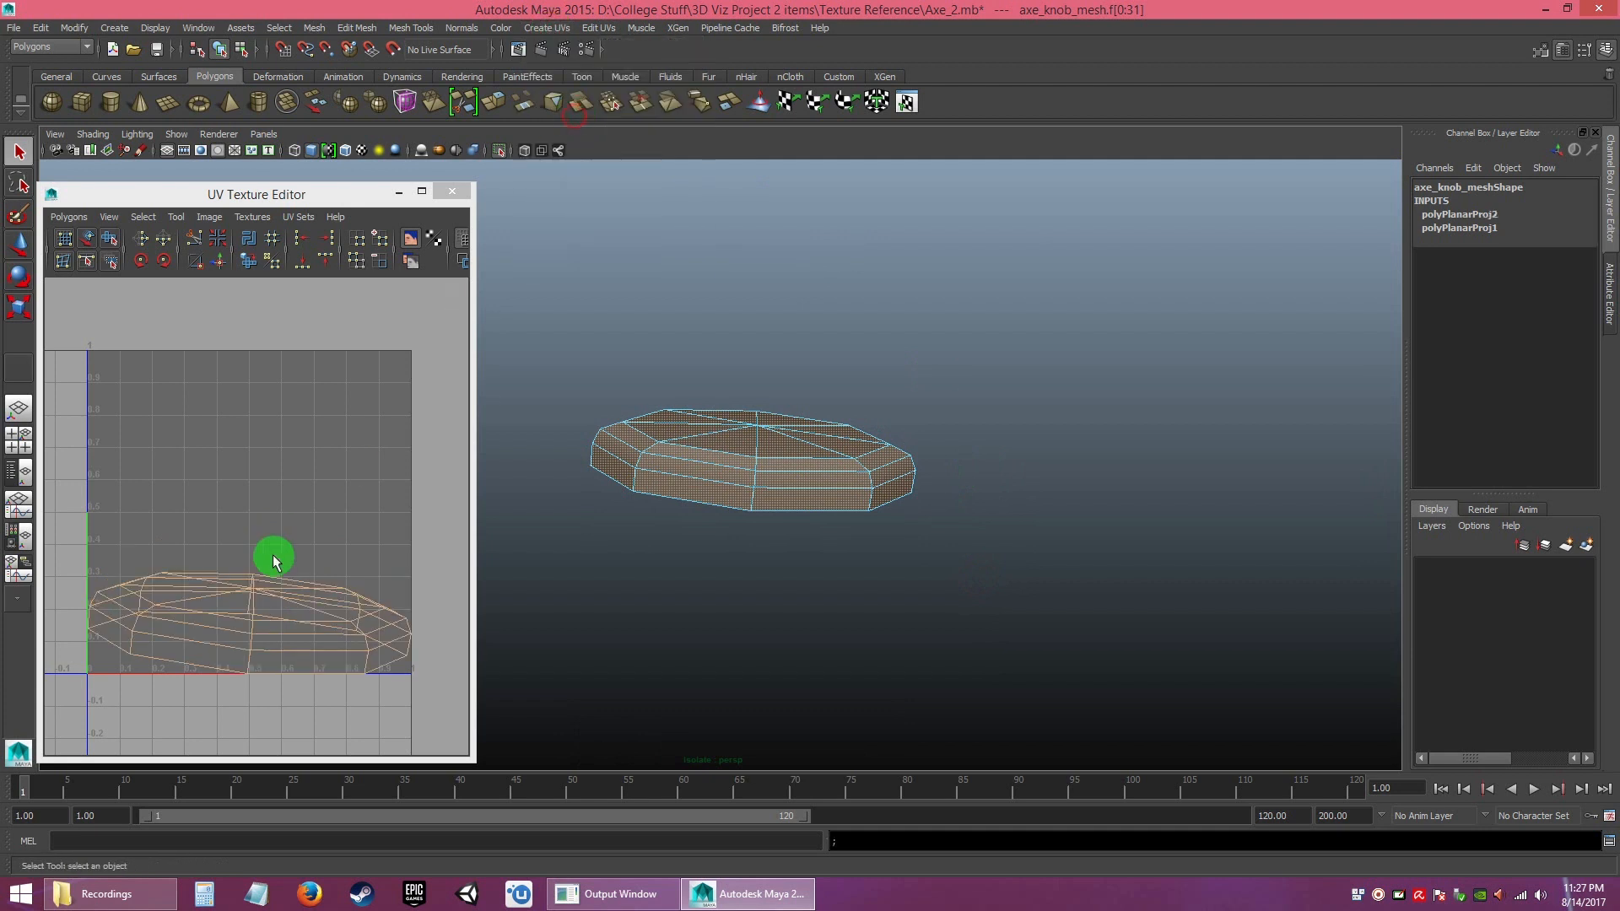
- Return to a top-down view of the knob and repeat the camera-based UV projection on all its faces
alt+drag(826, 450, 827, 523)
click(540, 28)
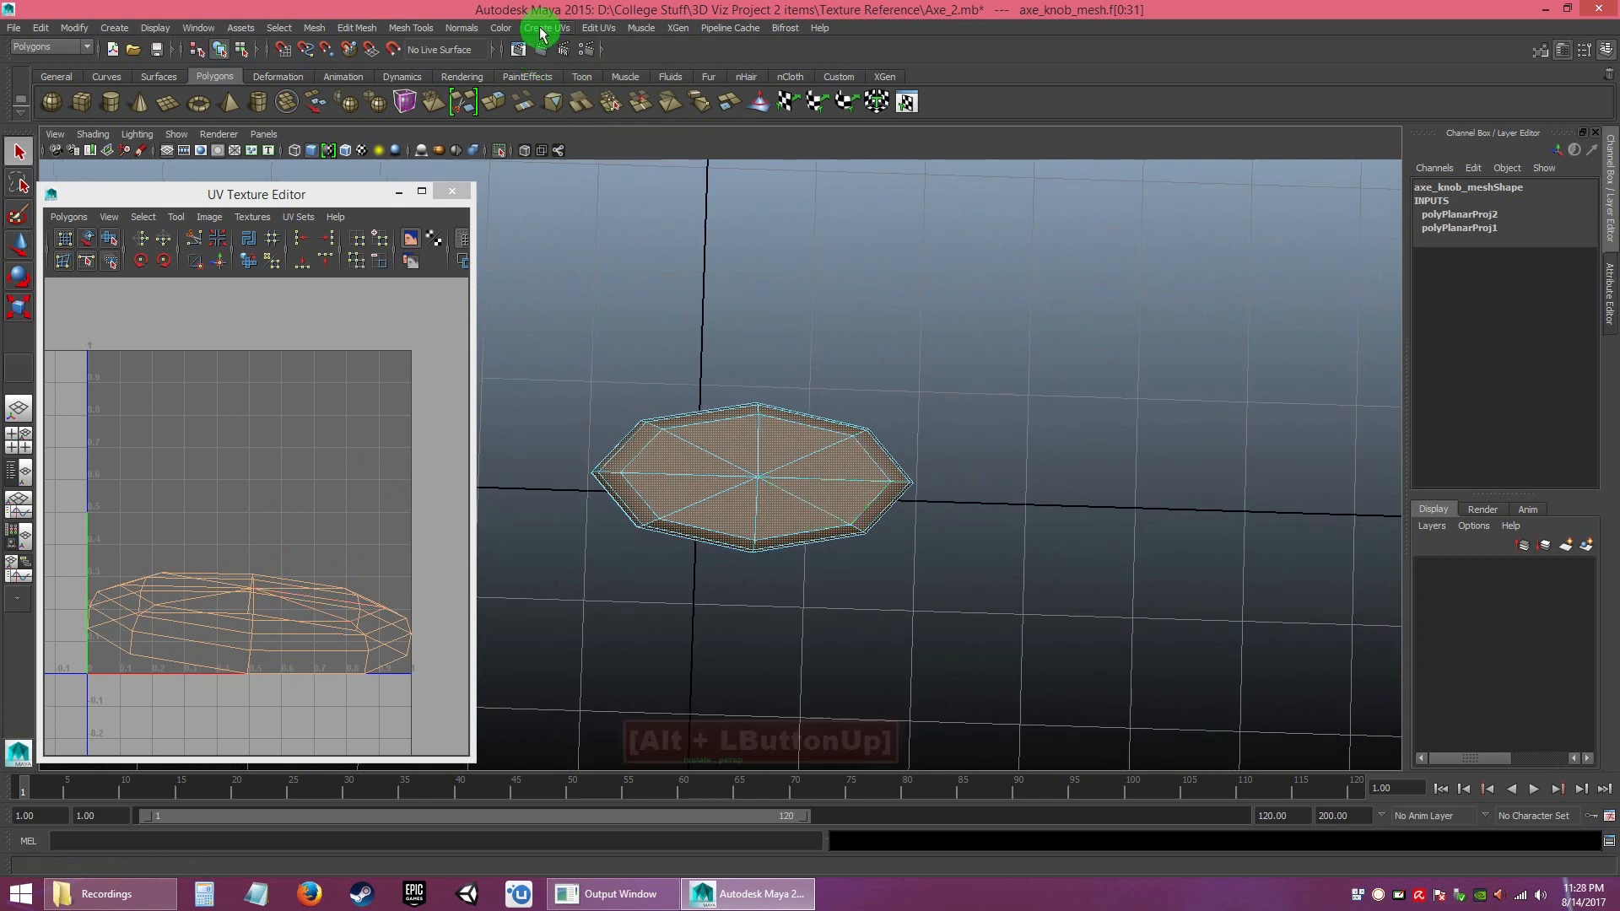
click(545, 7)
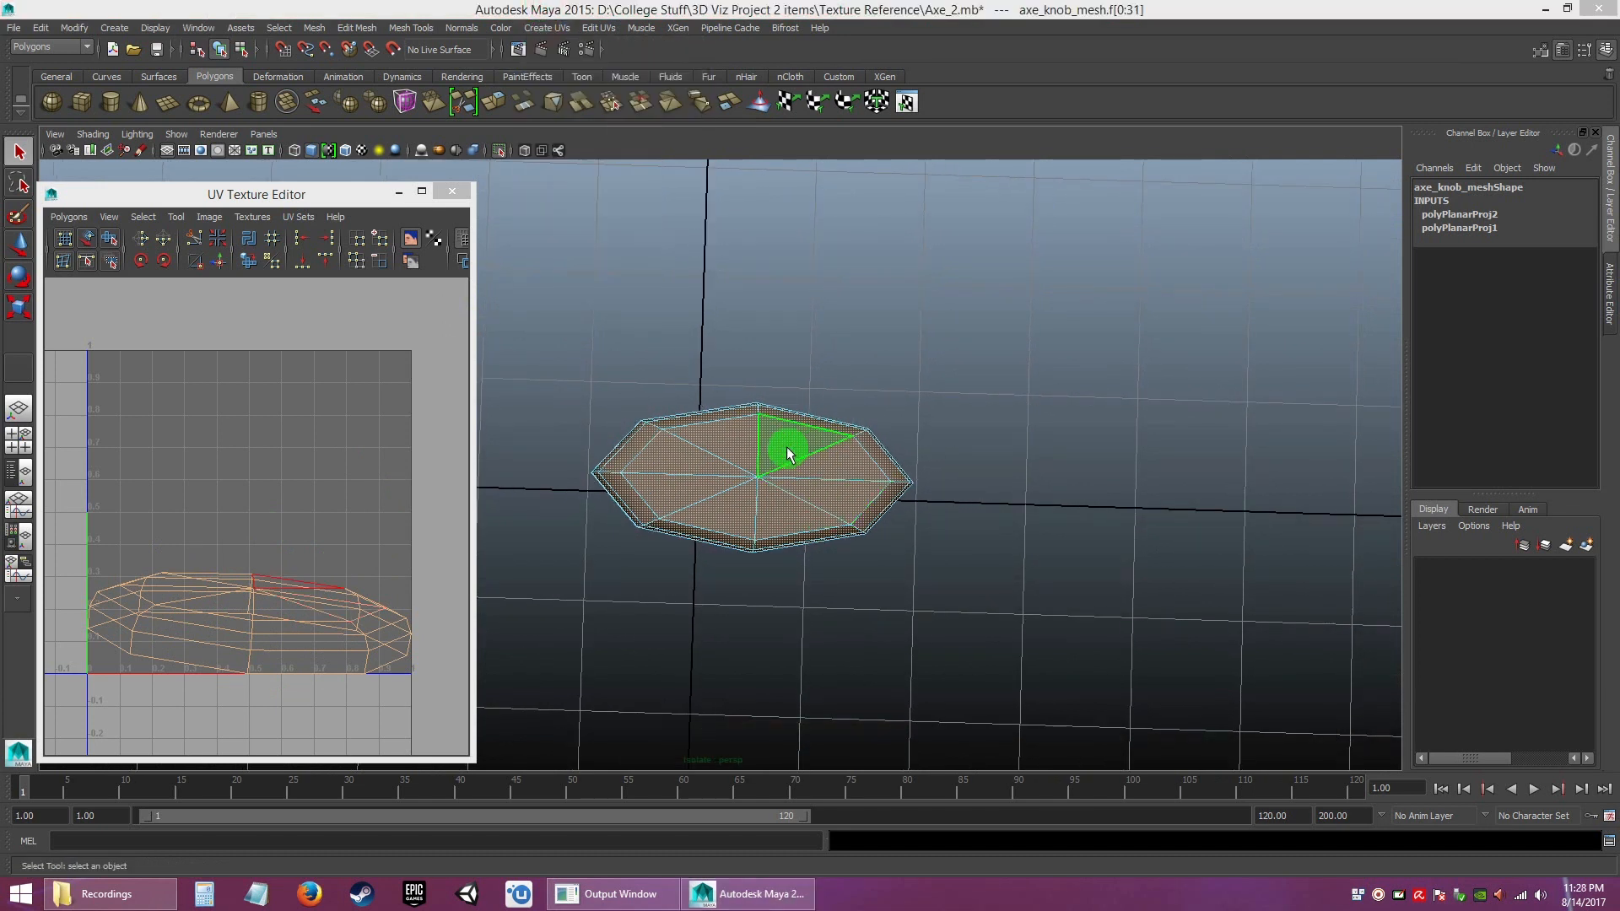
click(767, 472)
click(936, 528)
alt+drag(937, 528, 939, 531)
key(g)
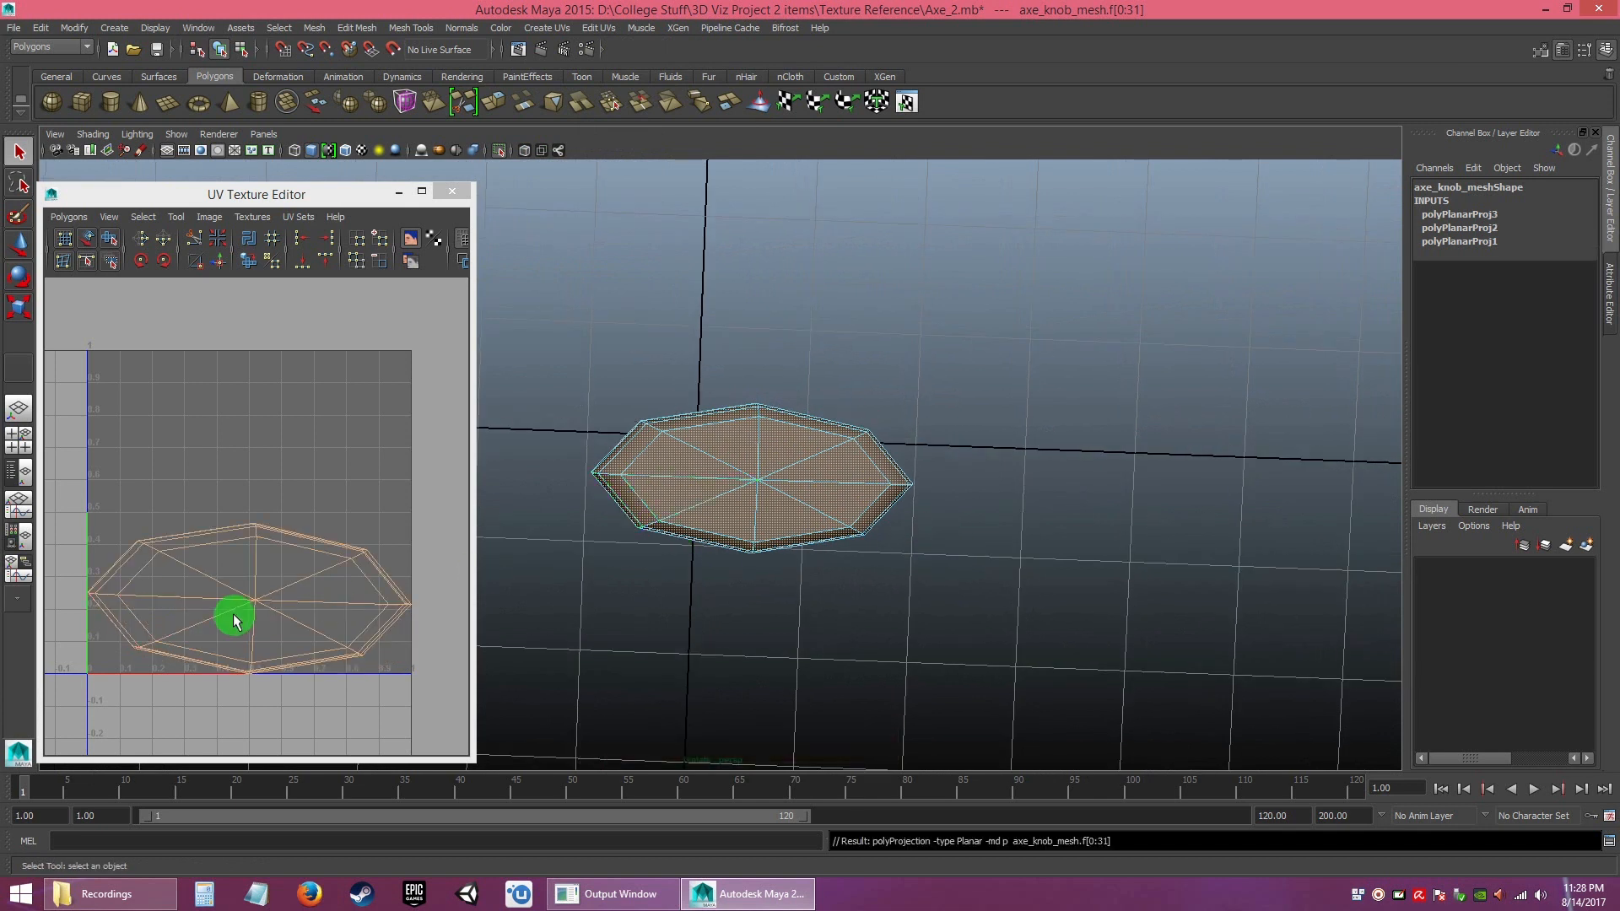
- Deselect the faces and compare the knob's top and sides with the projected UVs
alt+drag(716, 433, 727, 525)
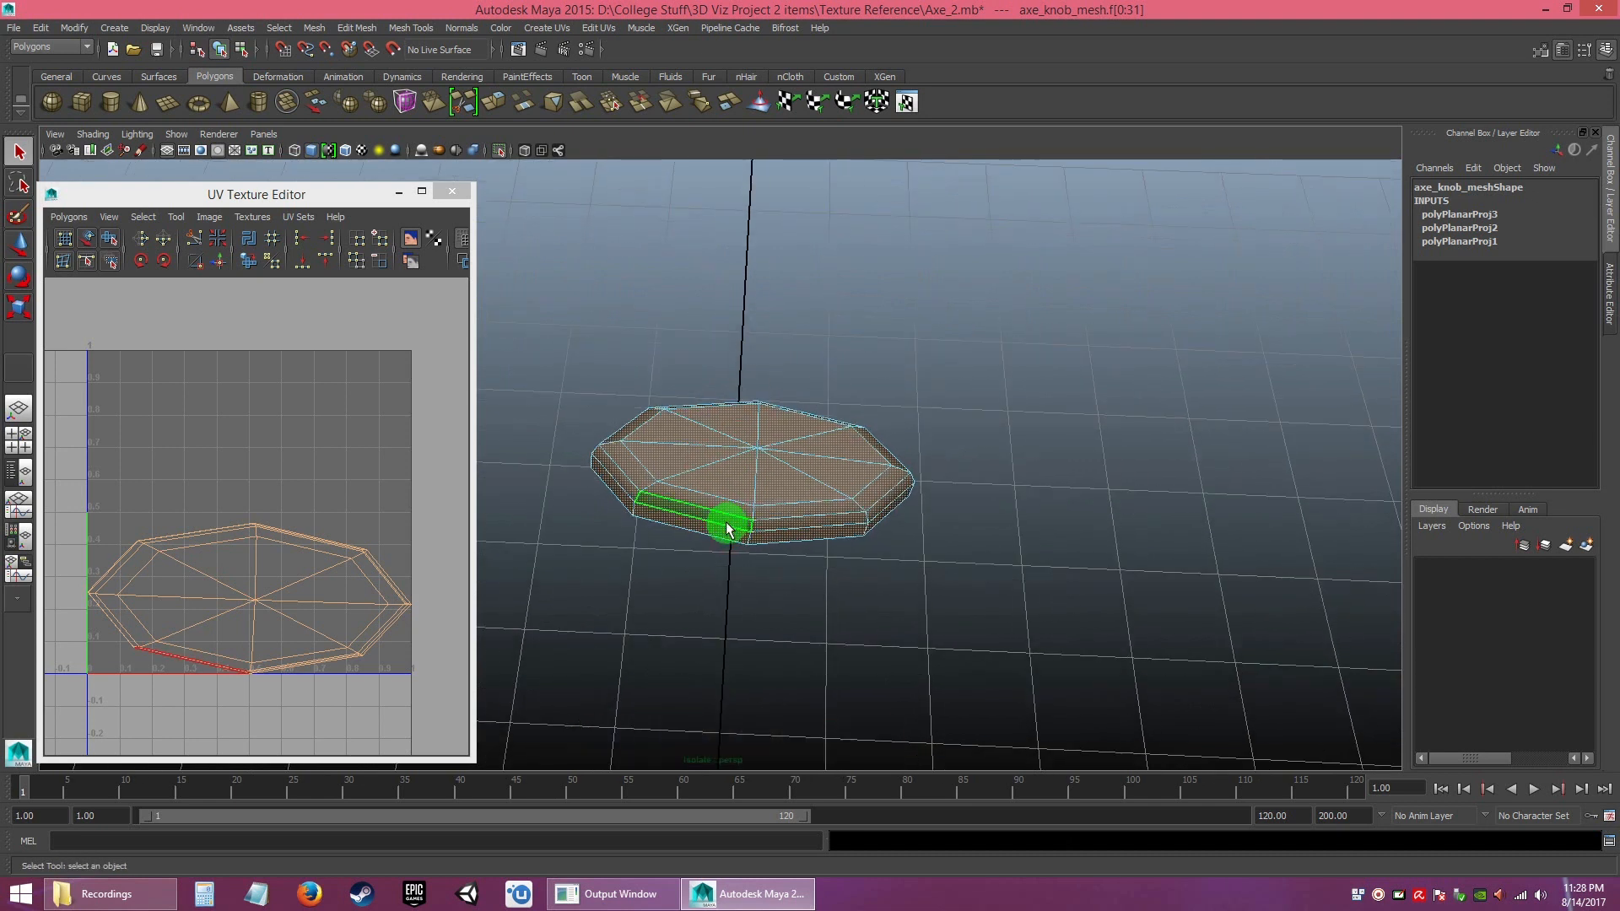
alt+drag(741, 549, 868, 607)
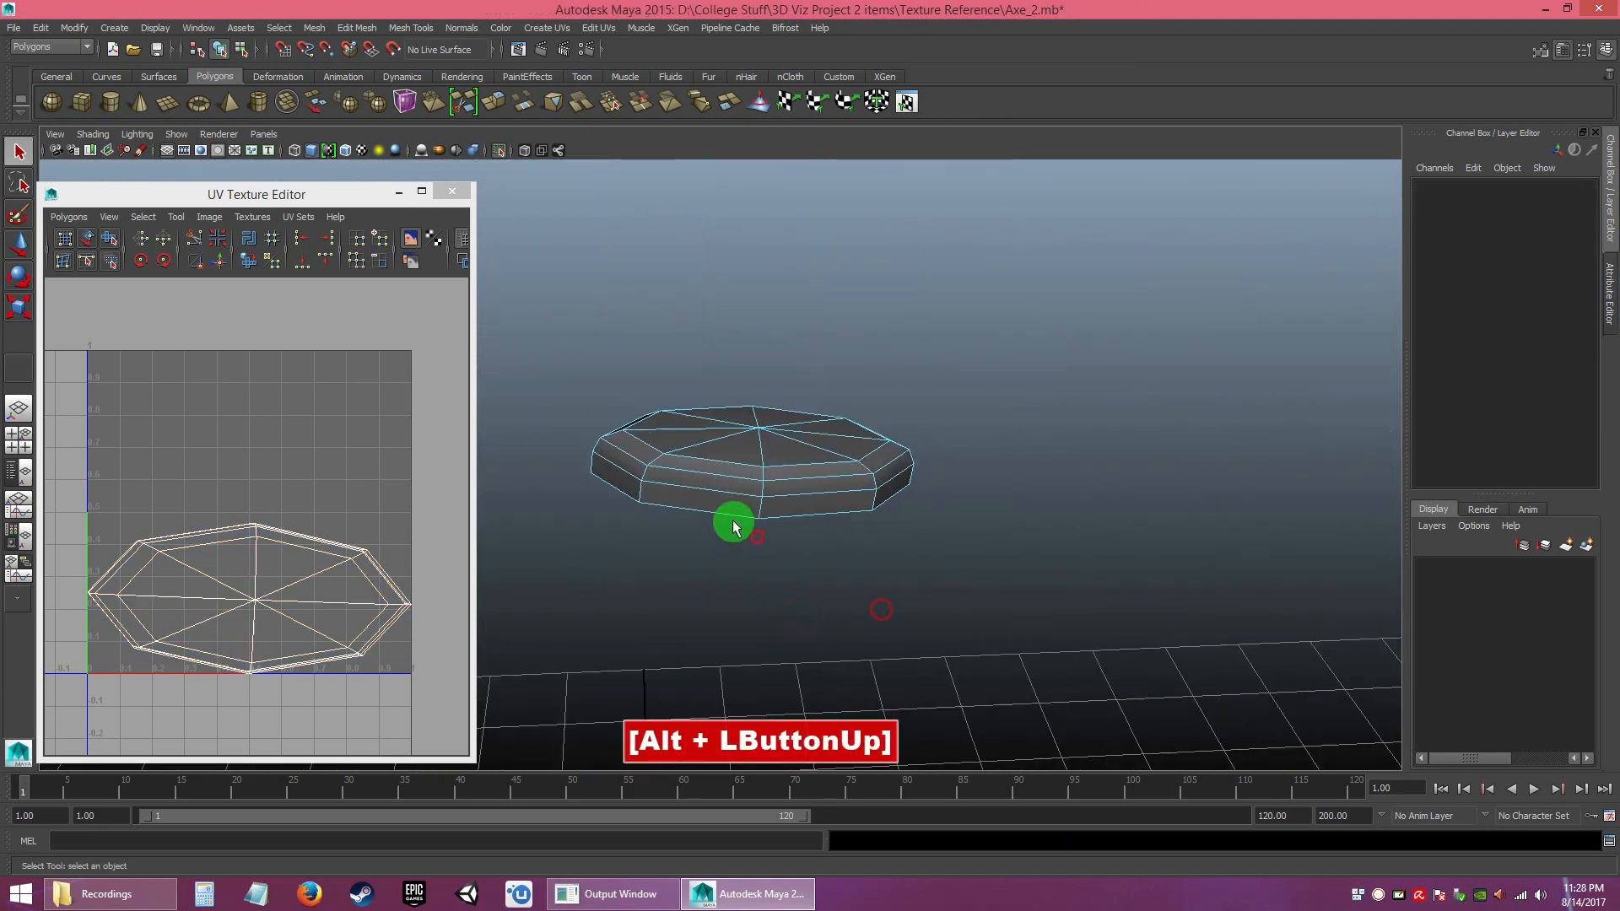
alt+middle_drag(730, 524, 781, 523)
alt+drag(781, 523, 785, 549)
alt+right_drag(785, 549, 781, 560)
alt+drag(781, 560, 853, 512)
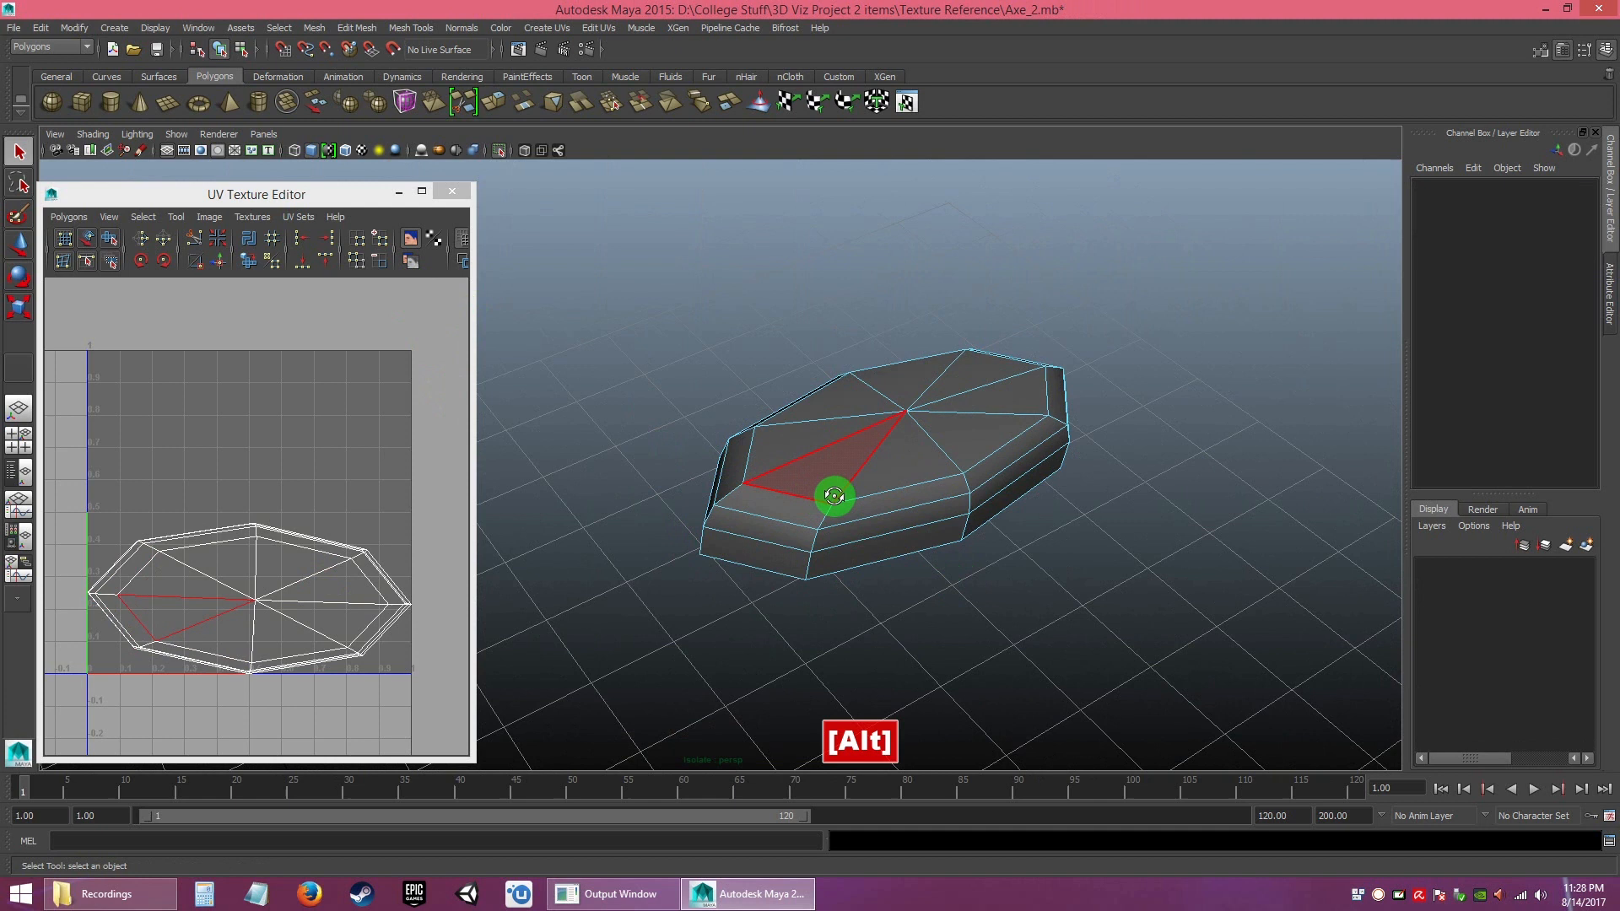
alt+drag(835, 495, 679, 492)
- Widen the UV Texture Editor and reframe the knob beside it
drag(473, 495, 622, 519)
alt+drag(822, 540, 891, 510)
alt+middle_drag(882, 511, 912, 506)
alt+right_drag(914, 507, 950, 574)
alt+middle_drag(883, 514, 928, 495)
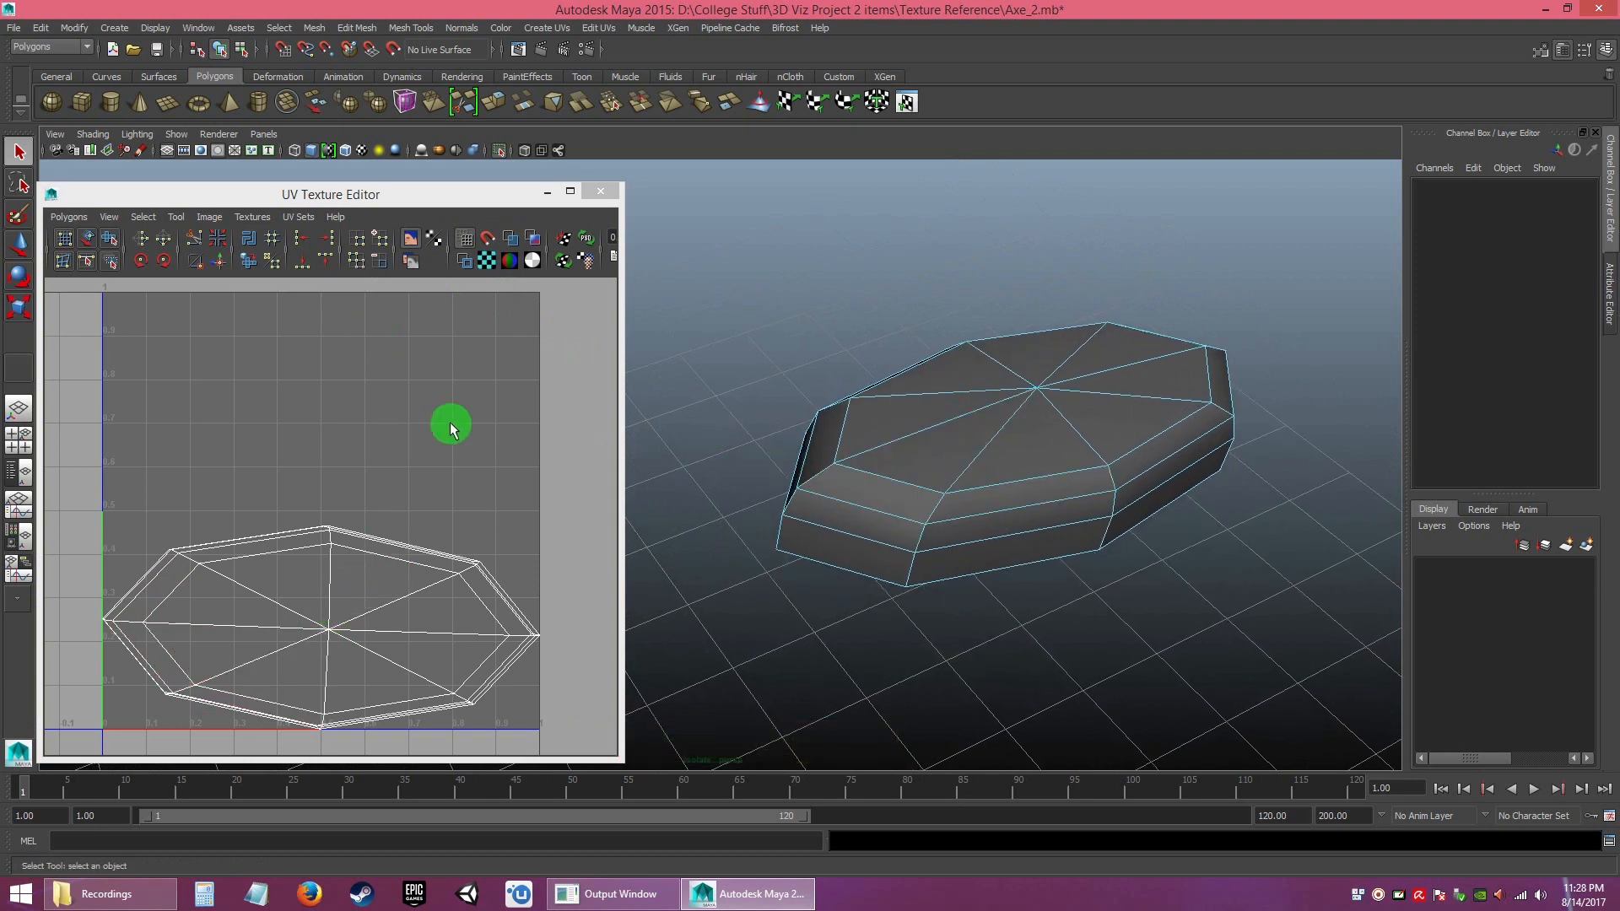
- Turn on texture border display and examine the thickened edges along the knob's lower rim
click(464, 263)
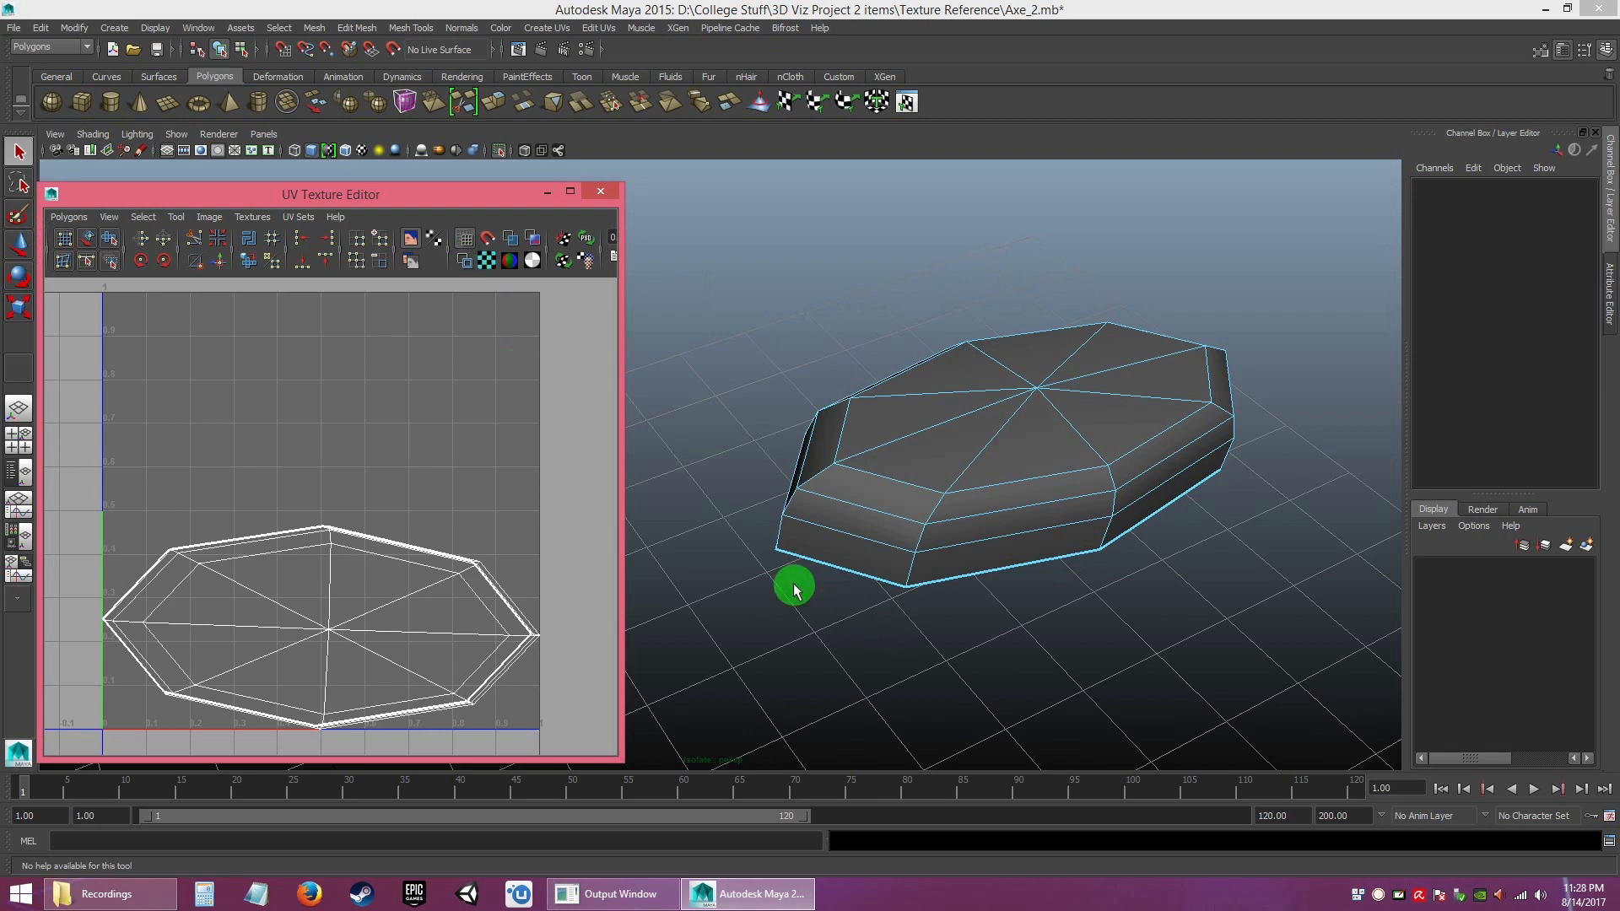
mouse_move(807, 561)
alt+right_down()
mouse_move(835, 615)
mouse_move(788, 557)
alt+right_up()
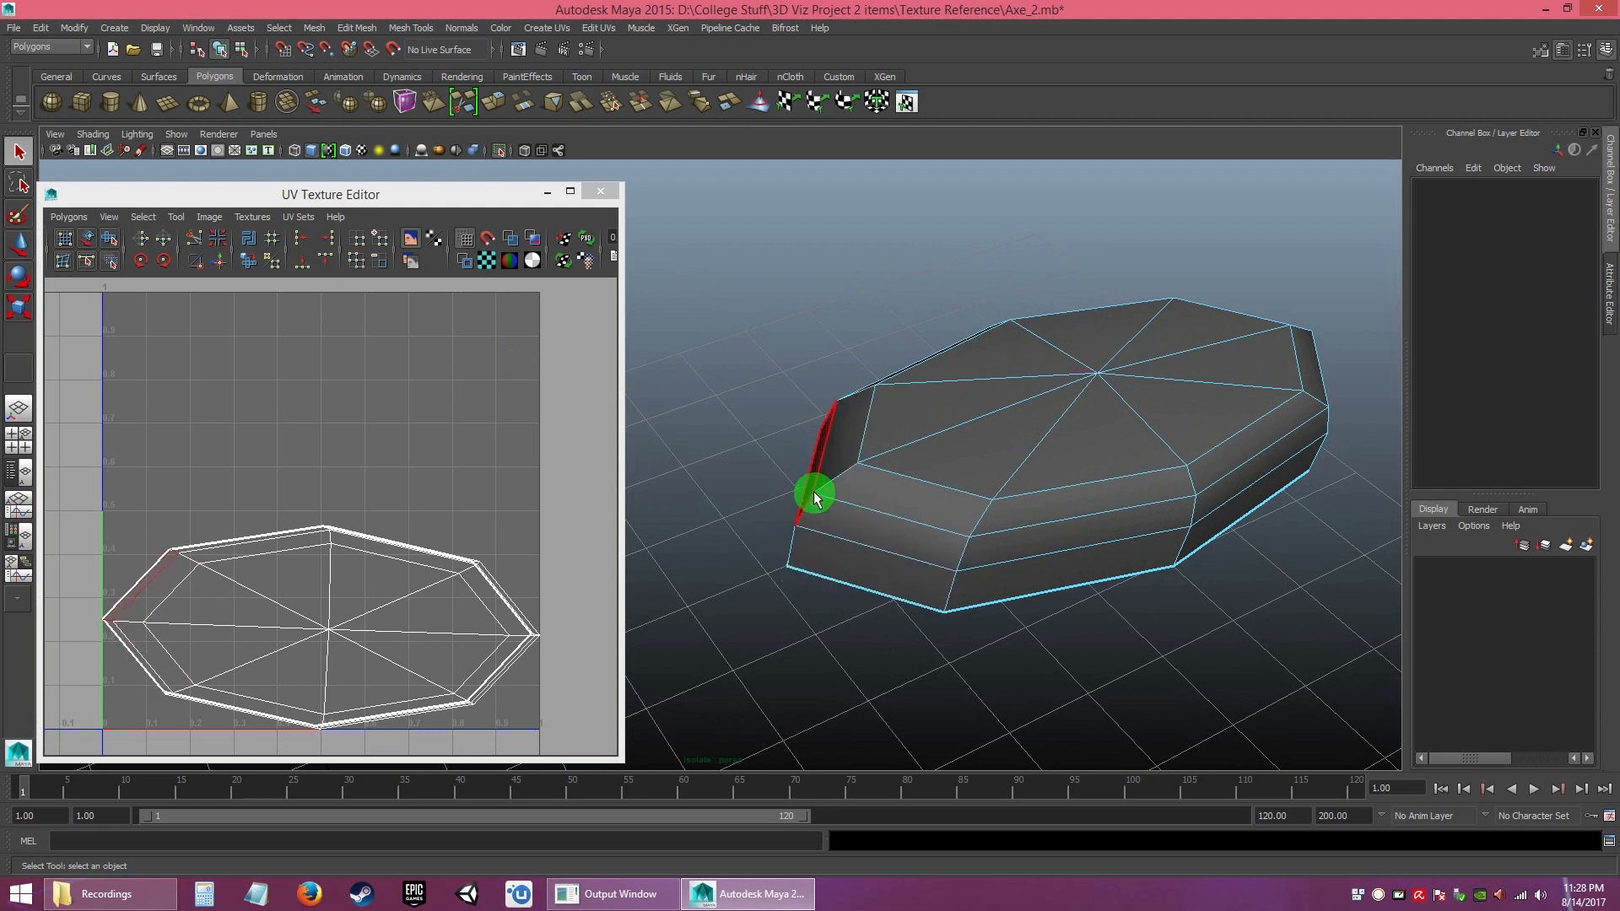
alt+right_drag(945, 622, 1073, 685)
alt+middle_drag(1073, 685, 958, 610)
mouse_move(958, 610)
alt+right_down()
mouse_move(954, 669)
mouse_move(926, 615)
mouse_move(944, 607)
alt+right_up()
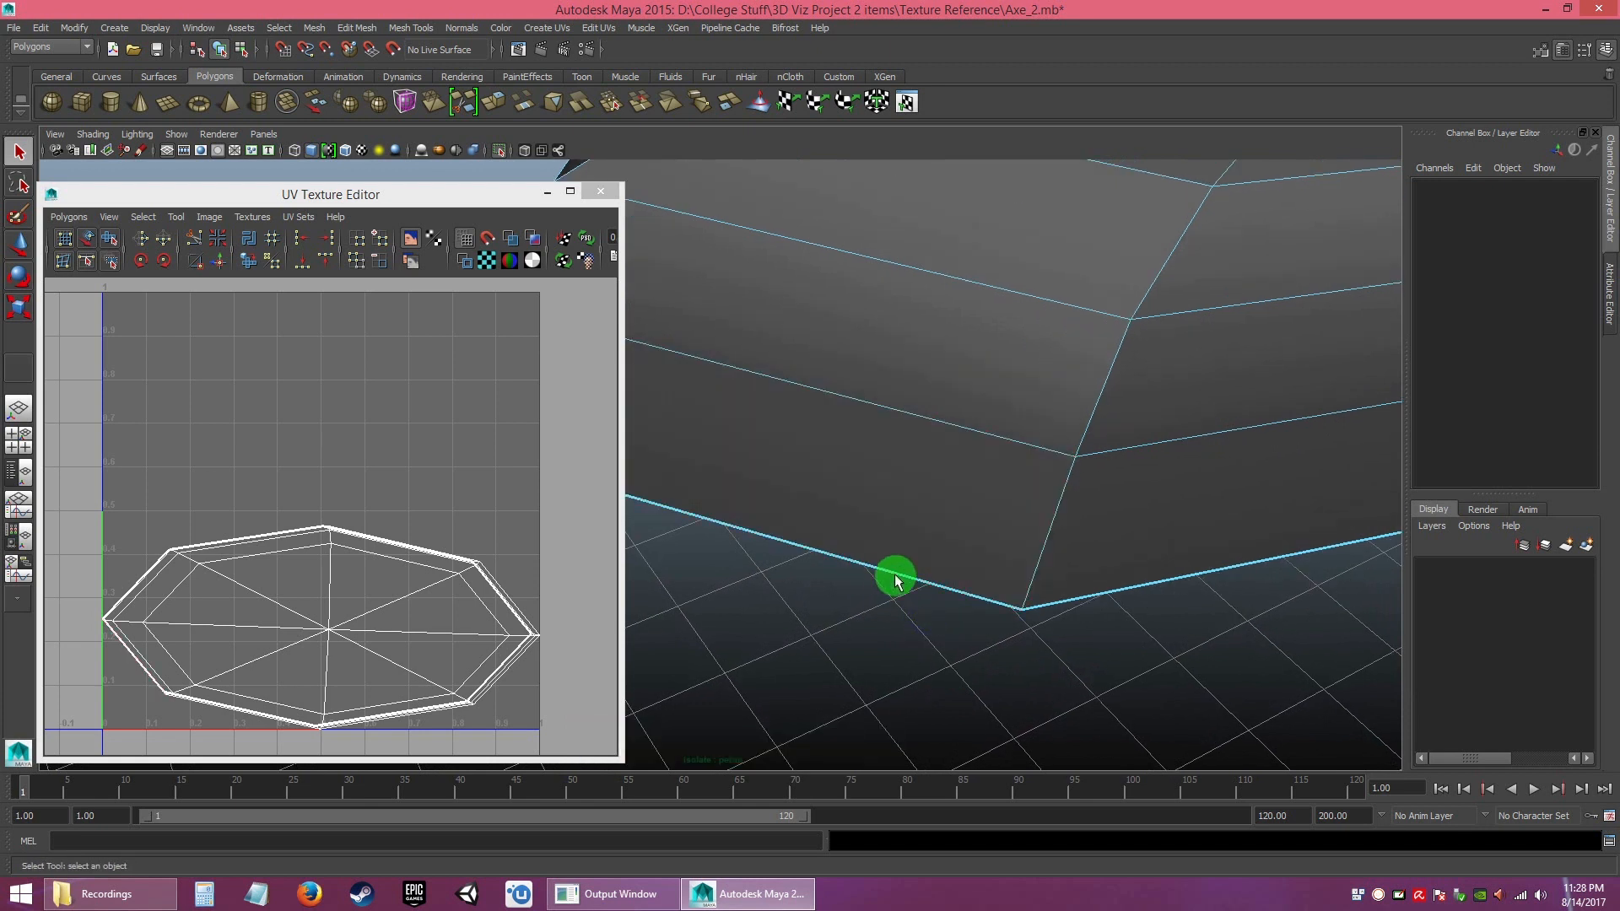
alt+right_drag(984, 632, 861, 520)
alt+middle_drag(860, 520, 903, 616)
alt+right_drag(902, 616, 918, 658)
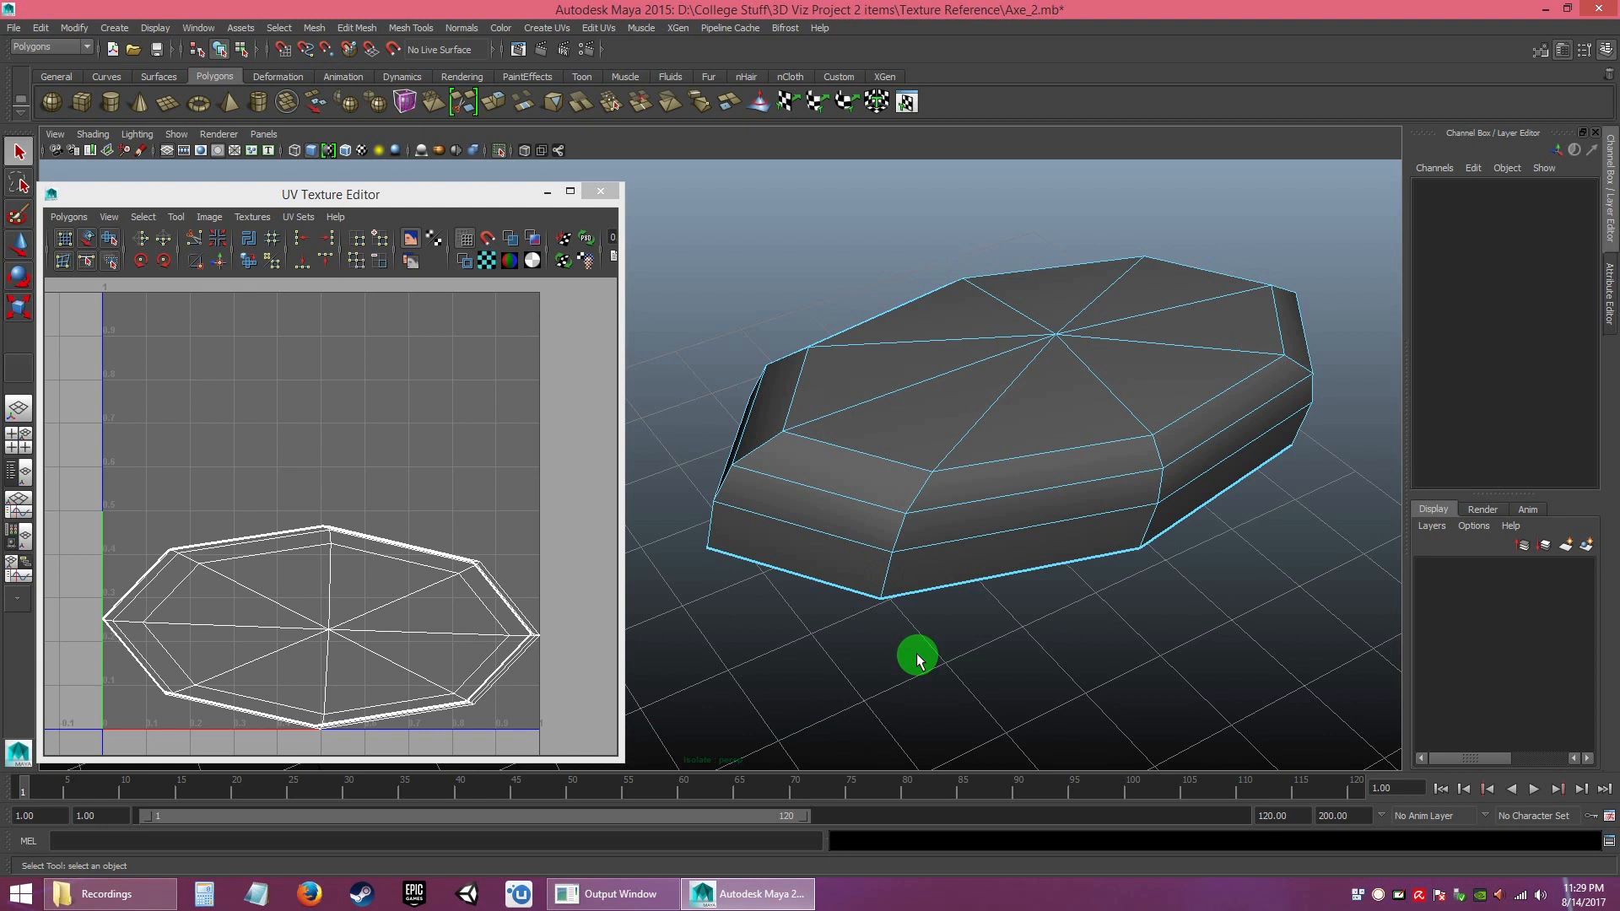
- Inspect the knob's open underside and the highlighted texture border around its lower rim
alt+drag(839, 527, 805, 511)
alt+middle_drag(805, 510, 868, 535)
alt+drag(929, 578, 846, 419)
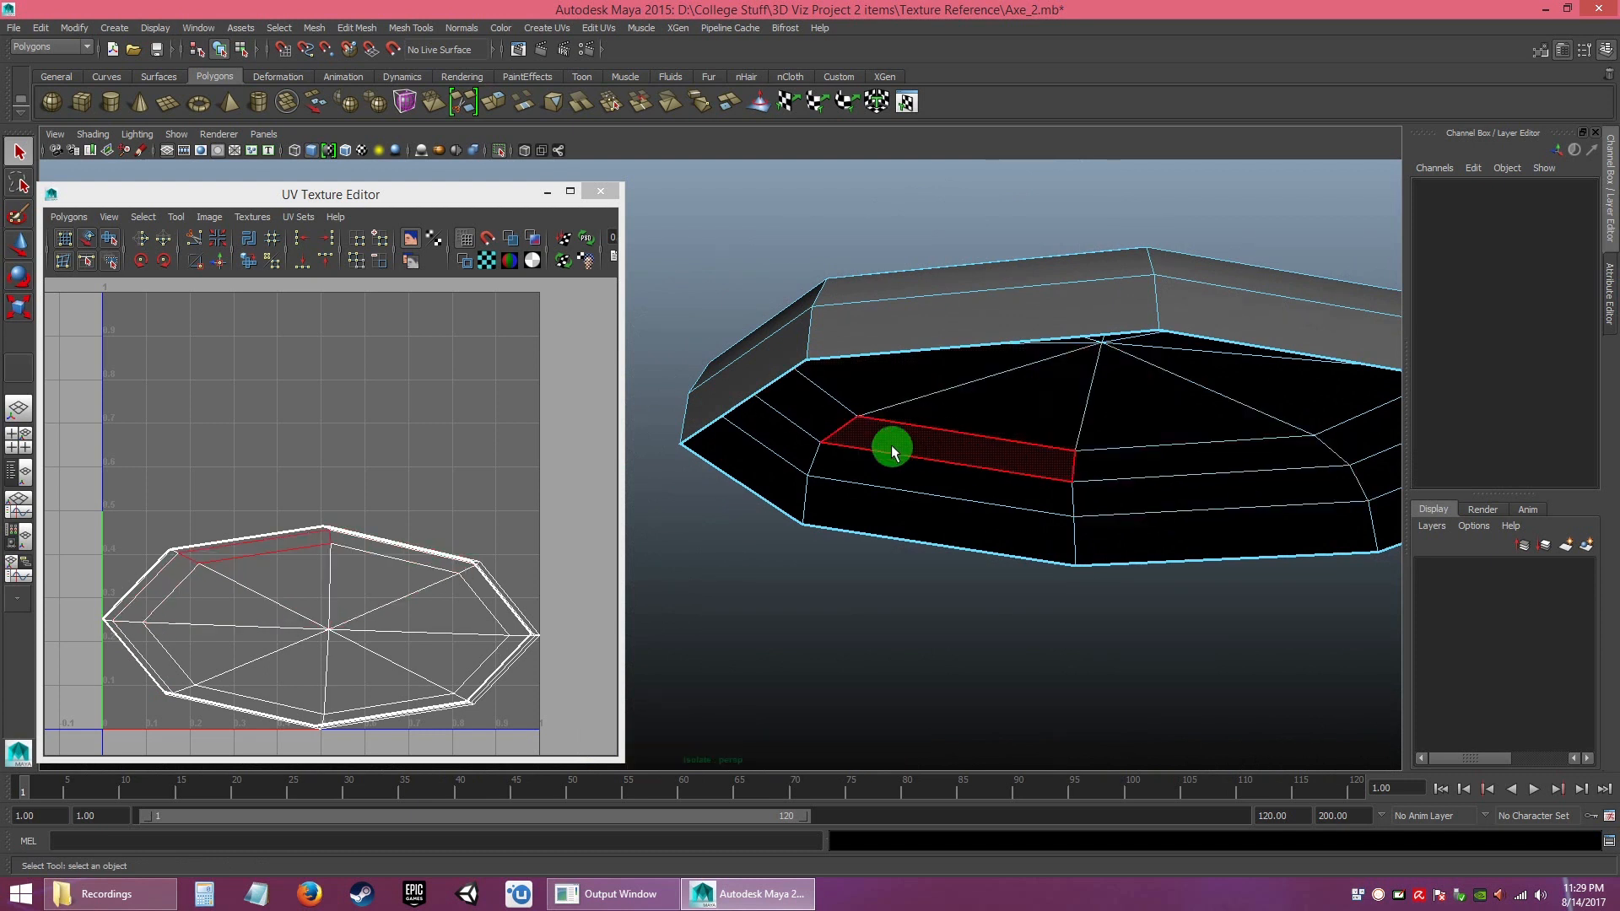
alt+drag(835, 462, 727, 430)
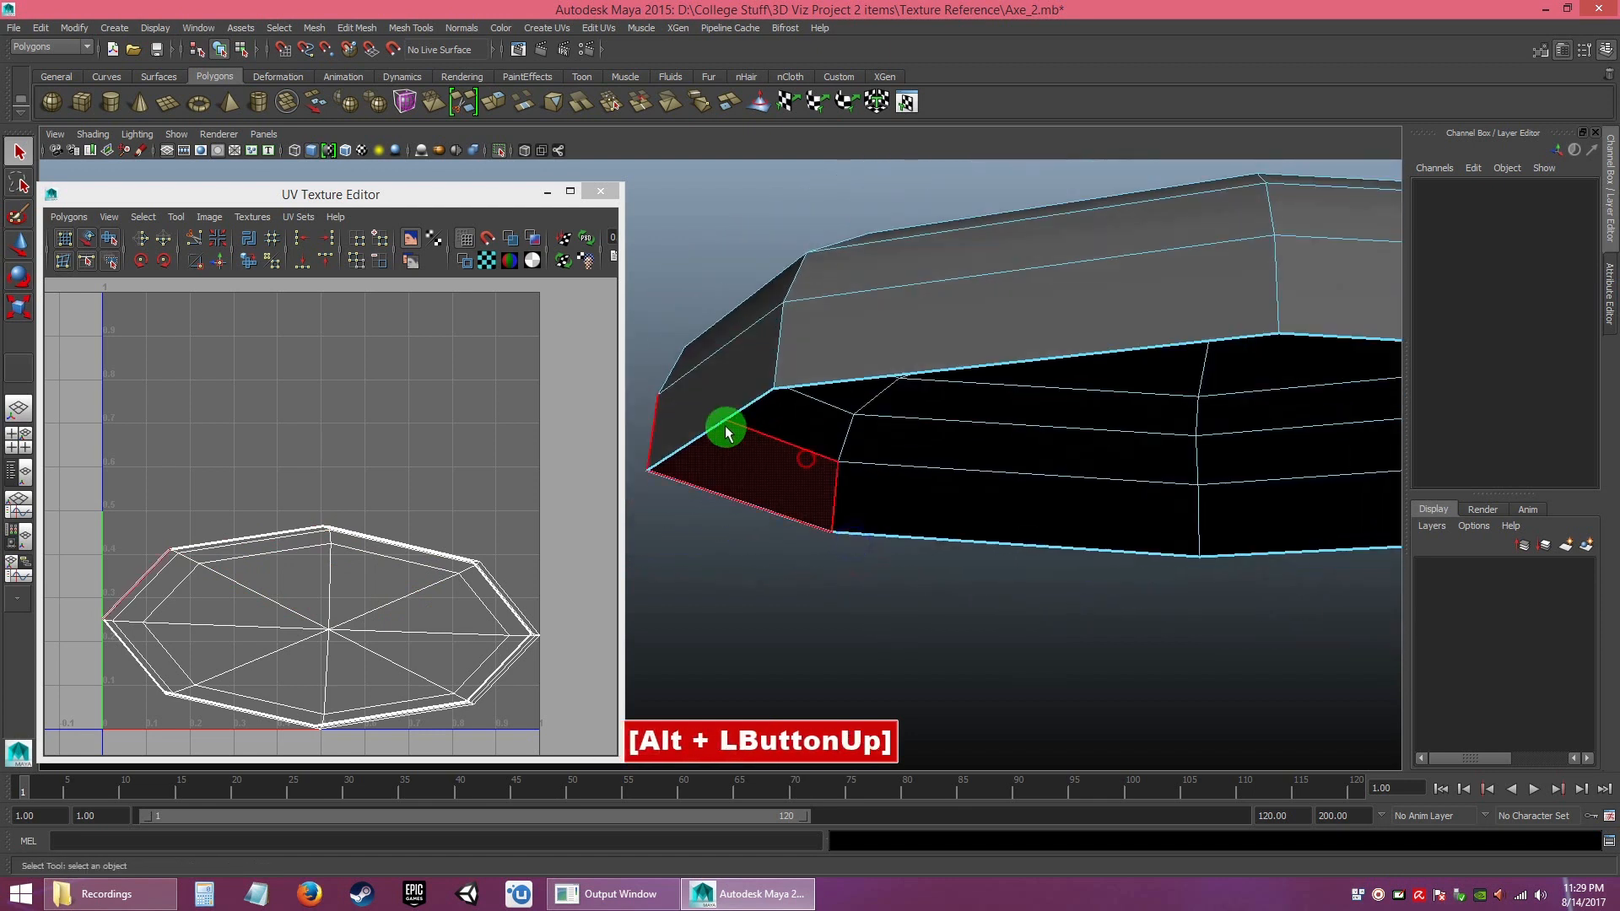
right_drag(885, 321, 882, 287)
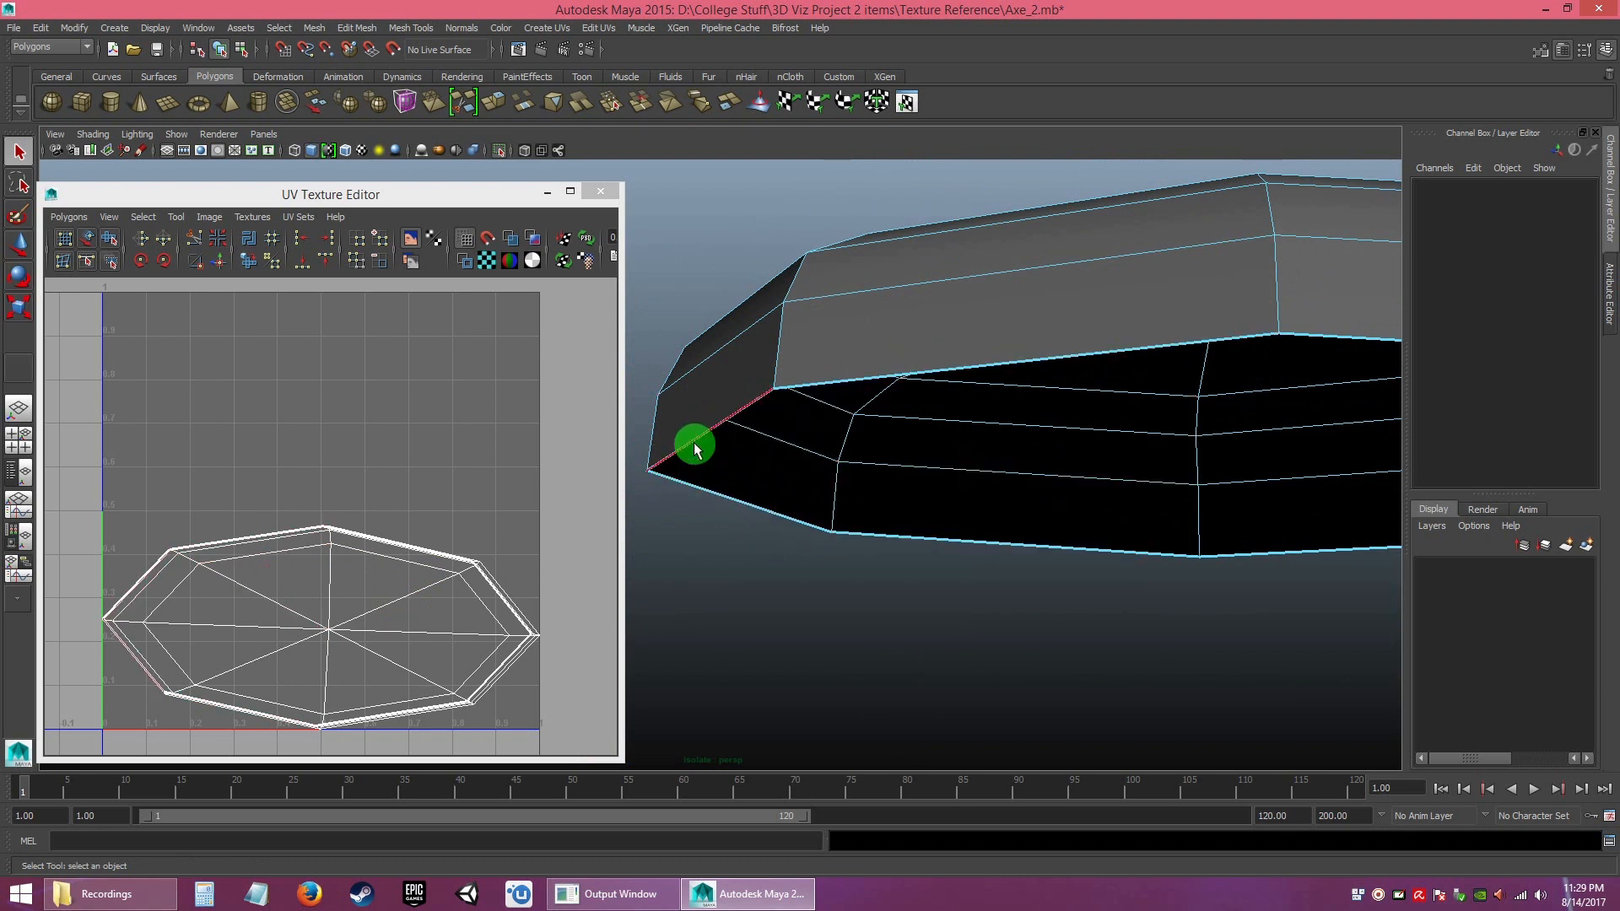
alt+drag(967, 447, 1074, 550)
alt+right_drag(1074, 550, 1056, 550)
alt+drag(1056, 550, 774, 571)
- Select the chain of edges running from the lower rim up to the top face at one pointed-end corner and cut its UVs
right_click(864, 513)
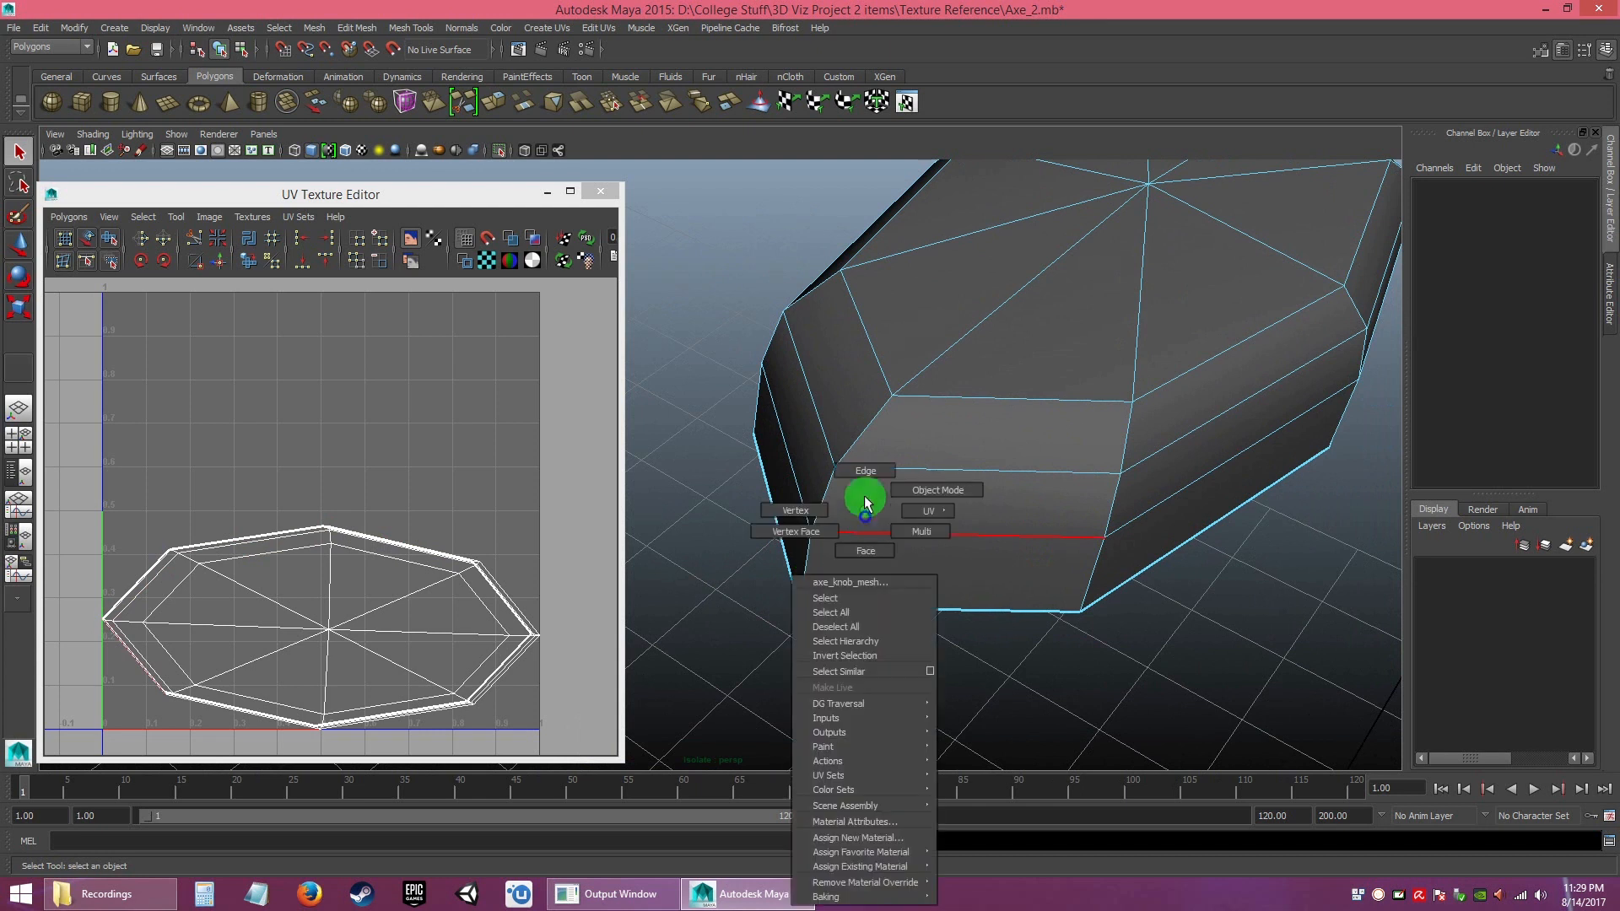
click(864, 471)
click(805, 576)
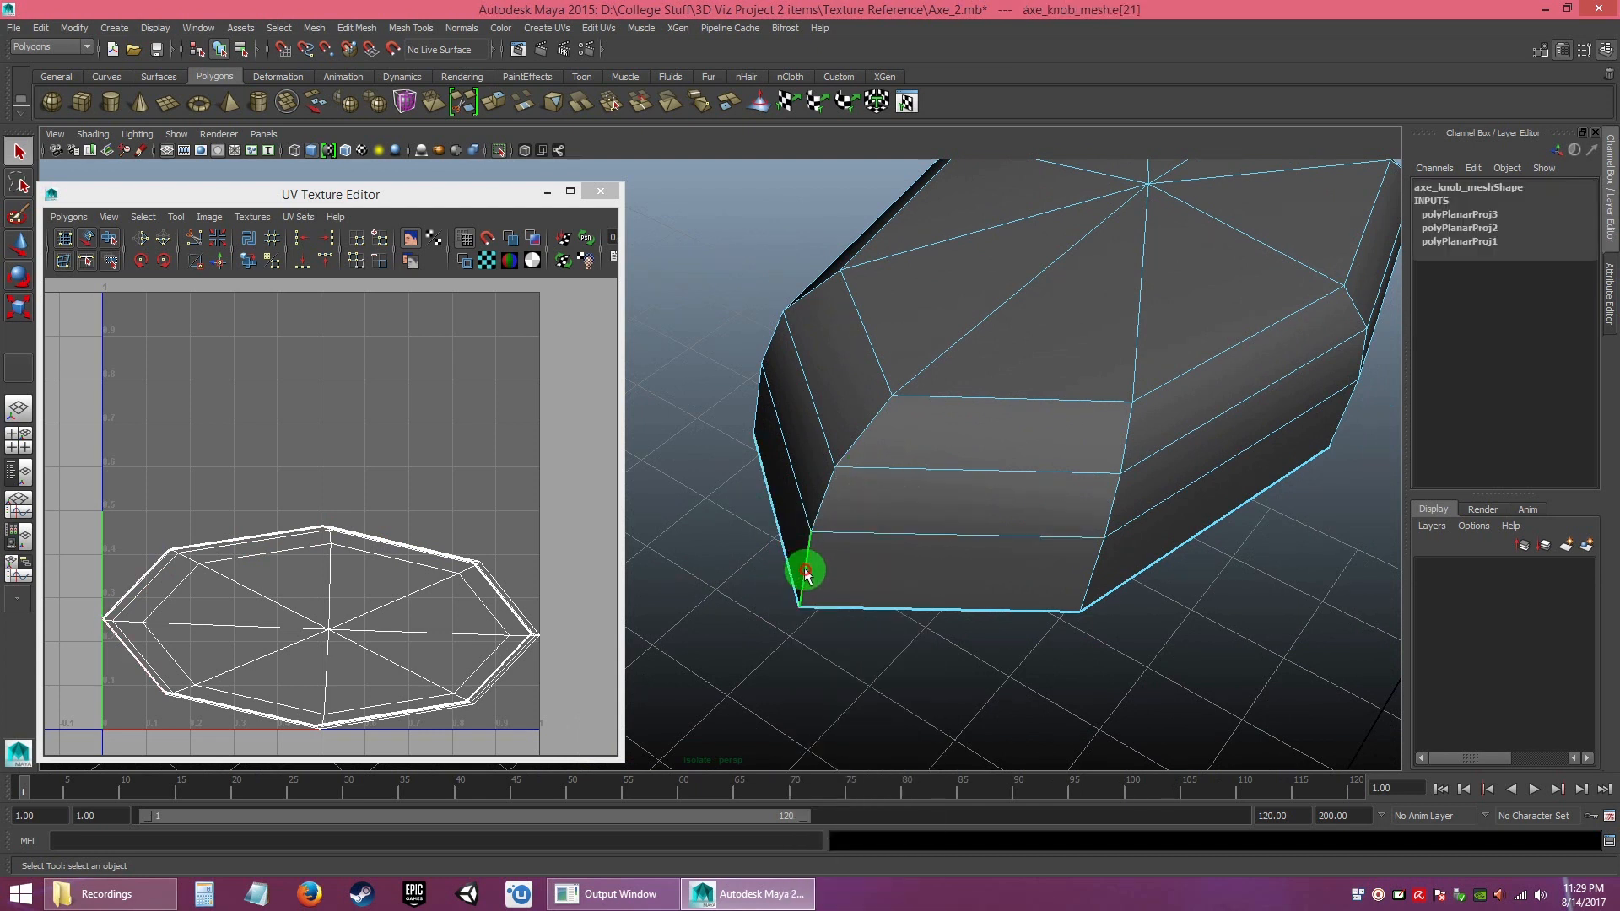
ctrl+shift+click(854, 455)
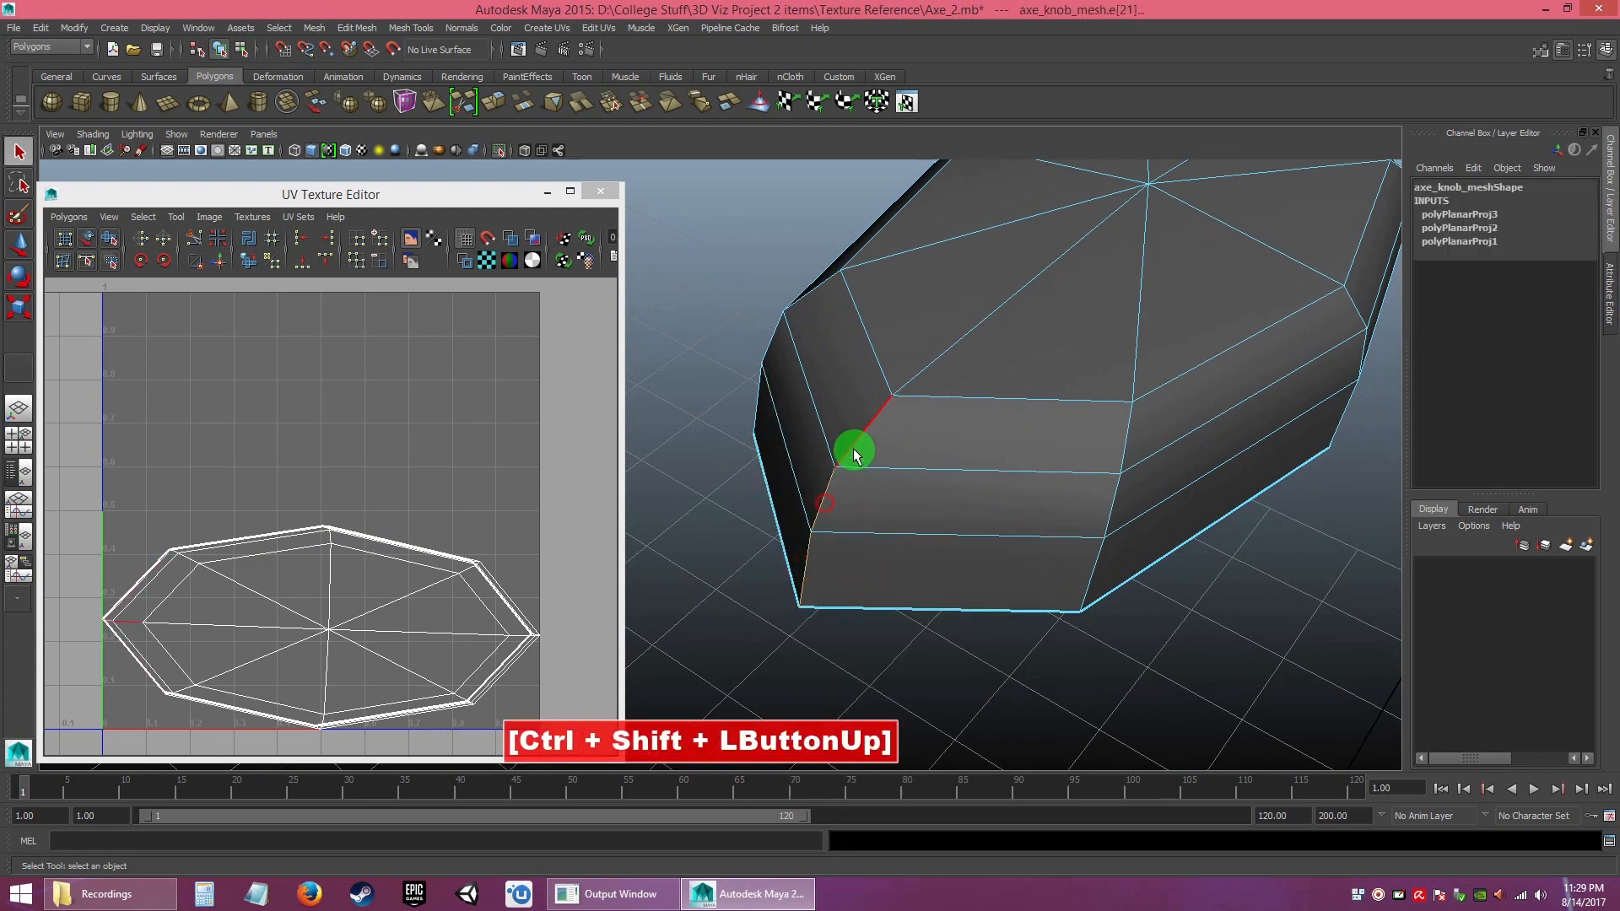
alt+drag(853, 441, 1016, 554)
alt+right_drag(1016, 554, 875, 405)
alt+drag(875, 405, 688, 396)
drag(326, 193, 346, 187)
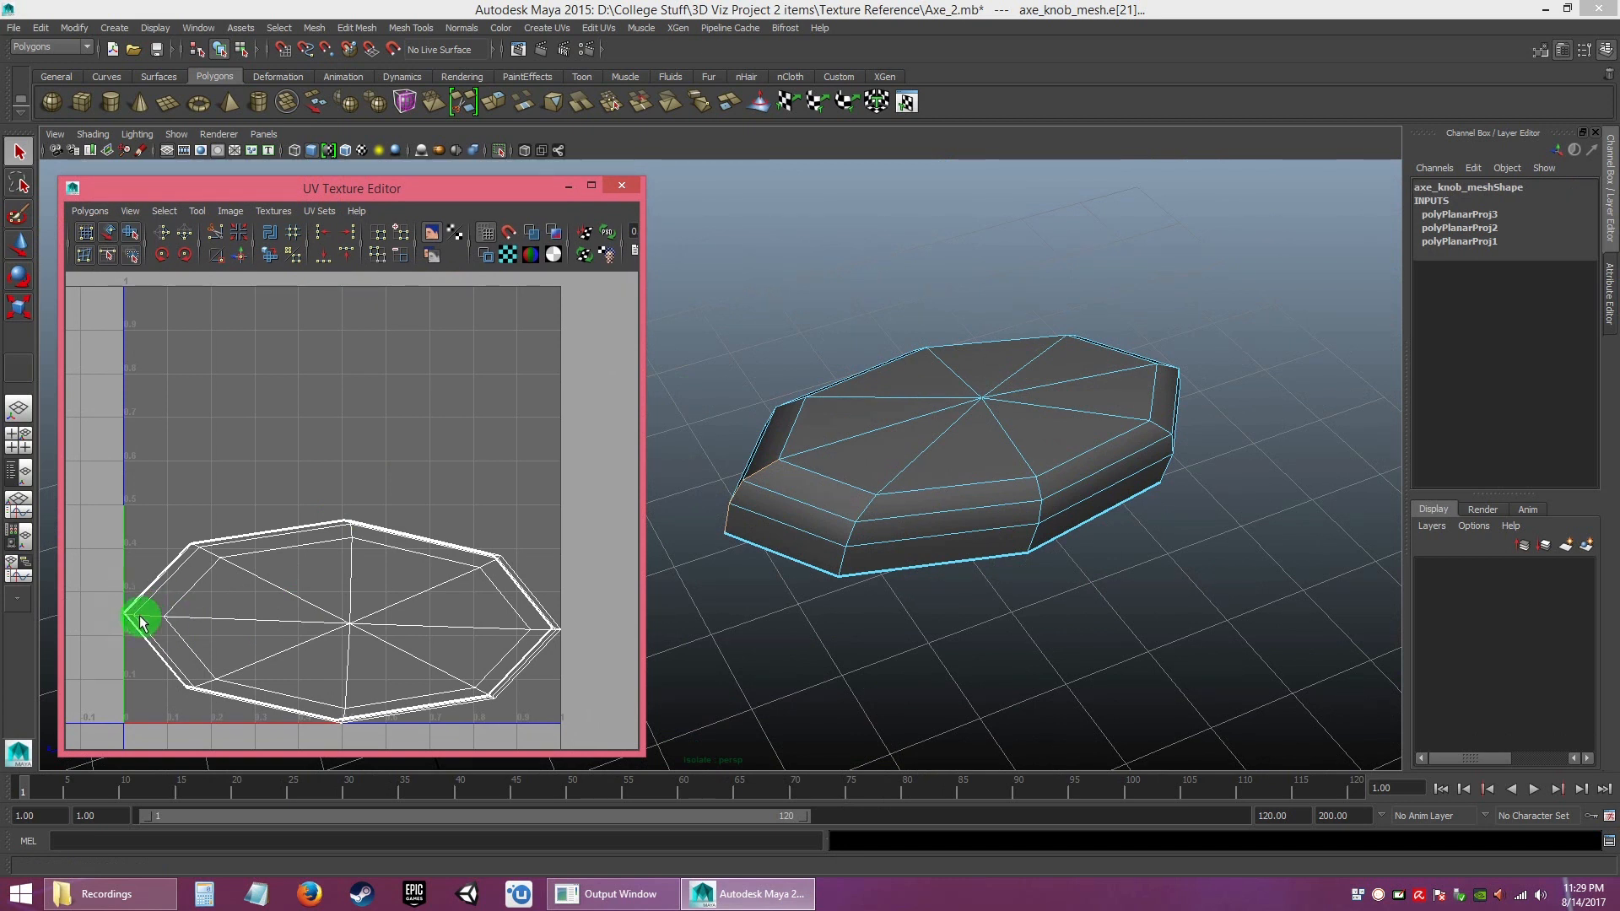
click(216, 235)
click(399, 507)
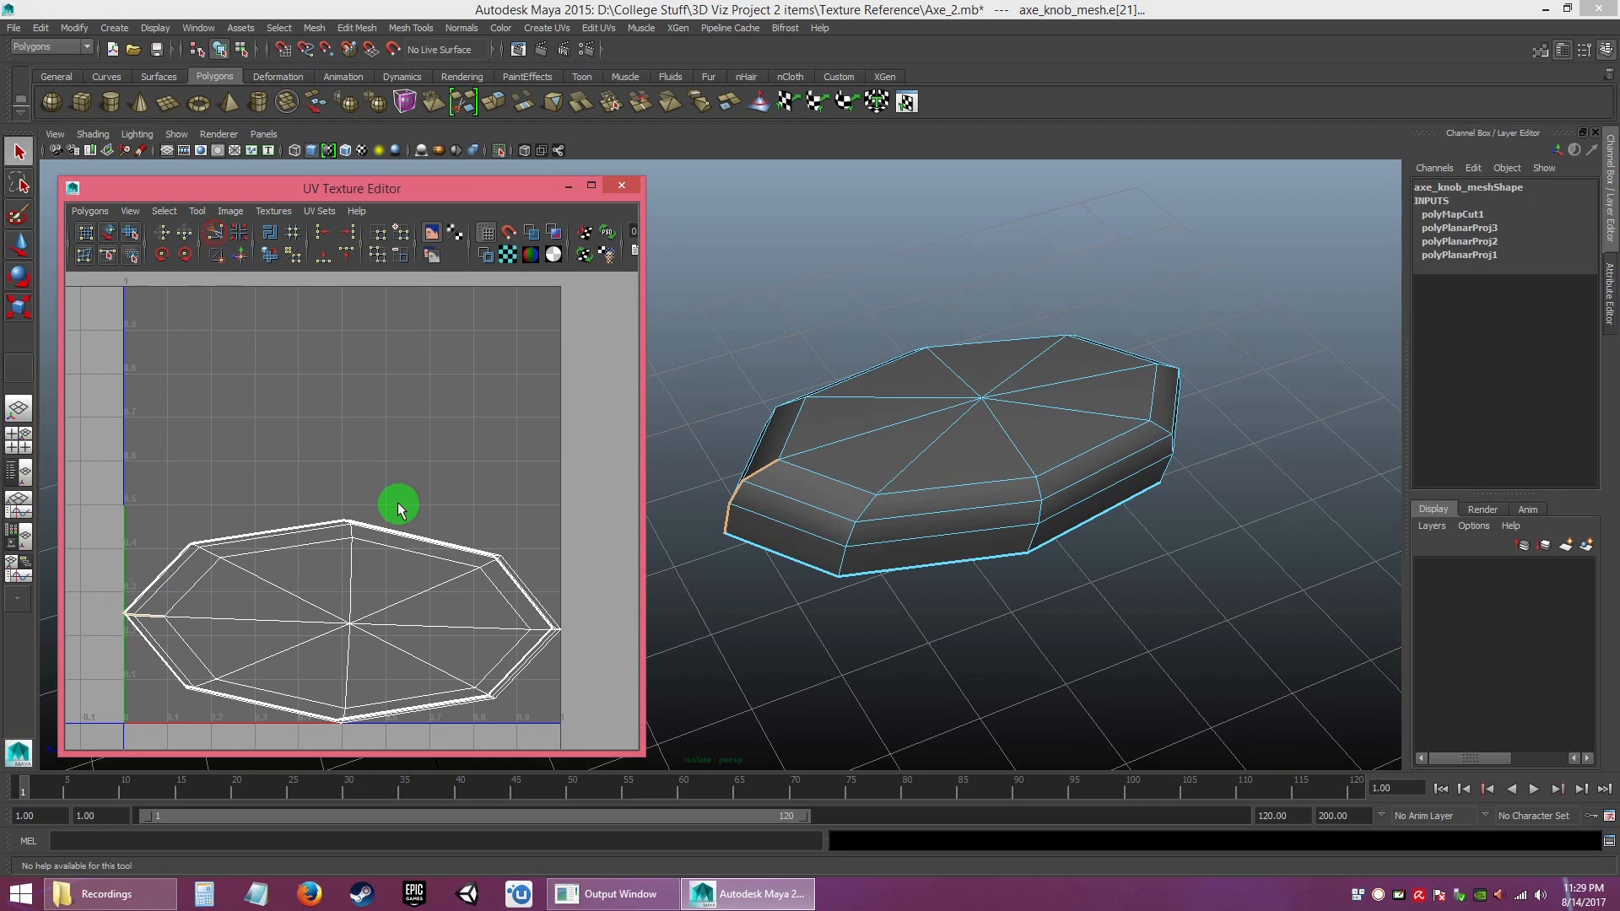
- Cut the UVs along the matching rim-to-top edge chain at the knob's opposite pointed end
alt+drag(894, 514, 788, 604)
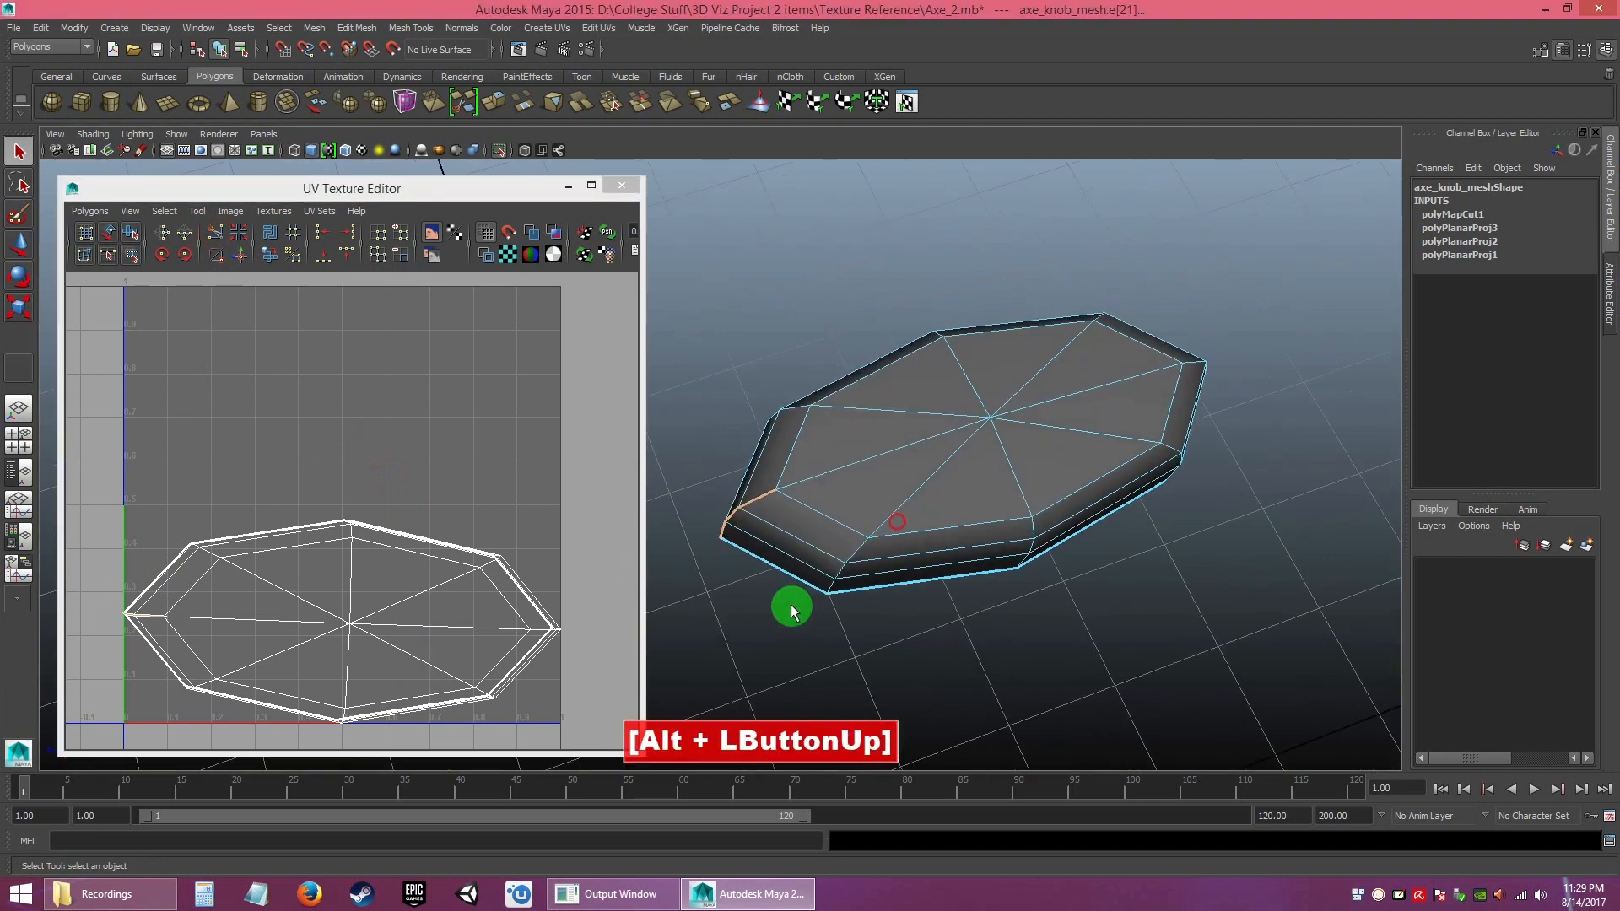
click(751, 514)
alt+right_drag(861, 535, 781, 463)
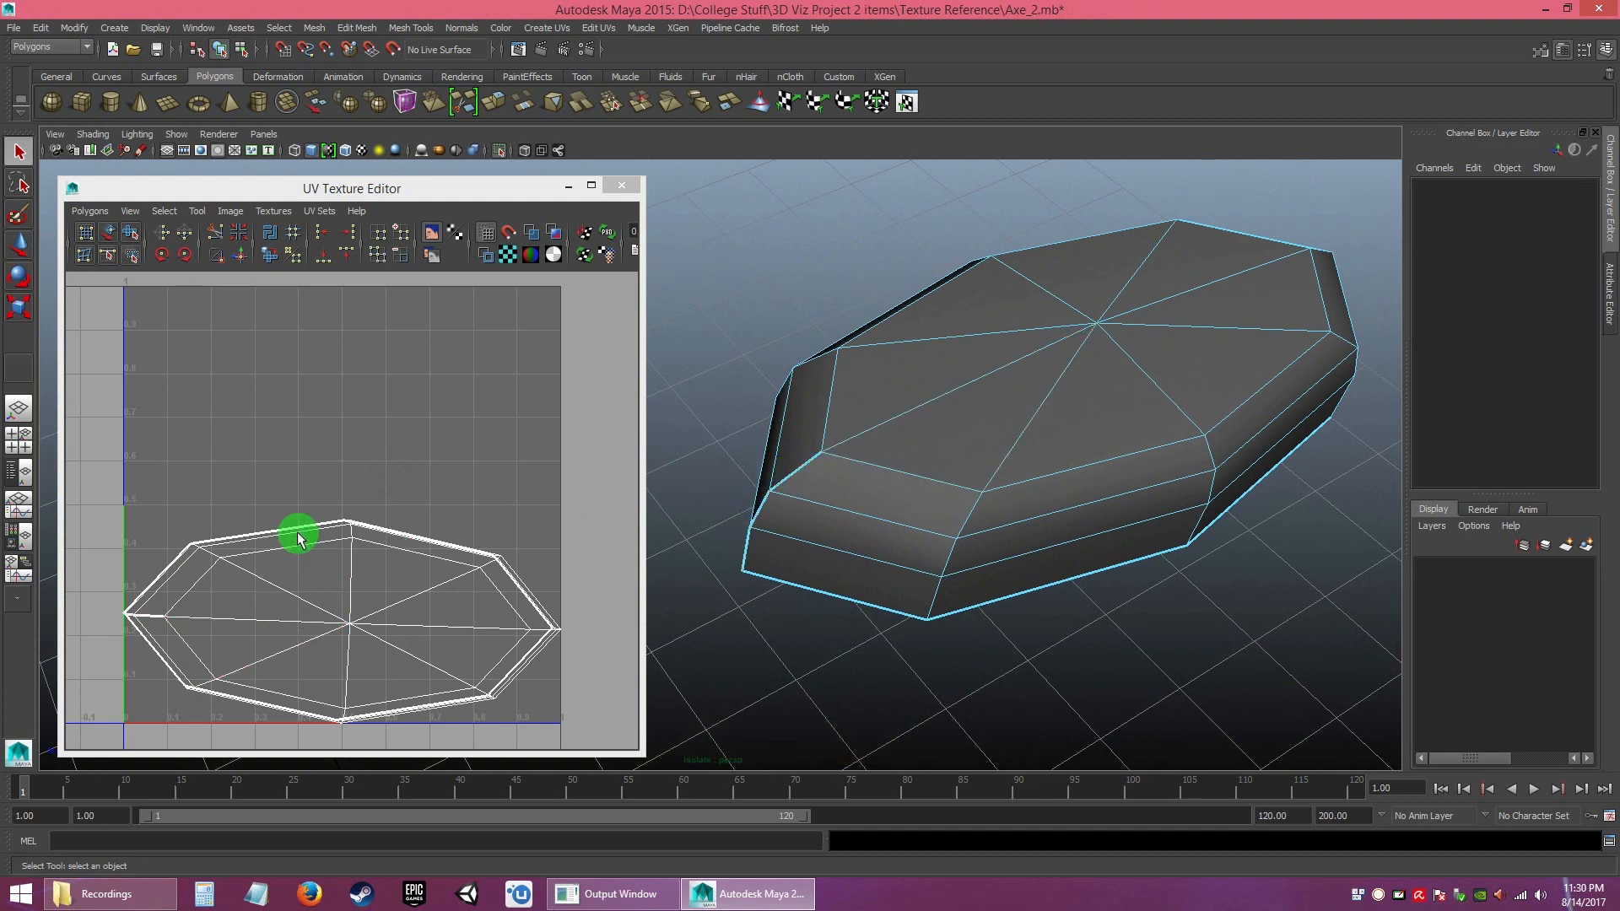
alt+right_drag(1370, 524, 1110, 394)
alt+middle_drag(1110, 394, 1023, 517)
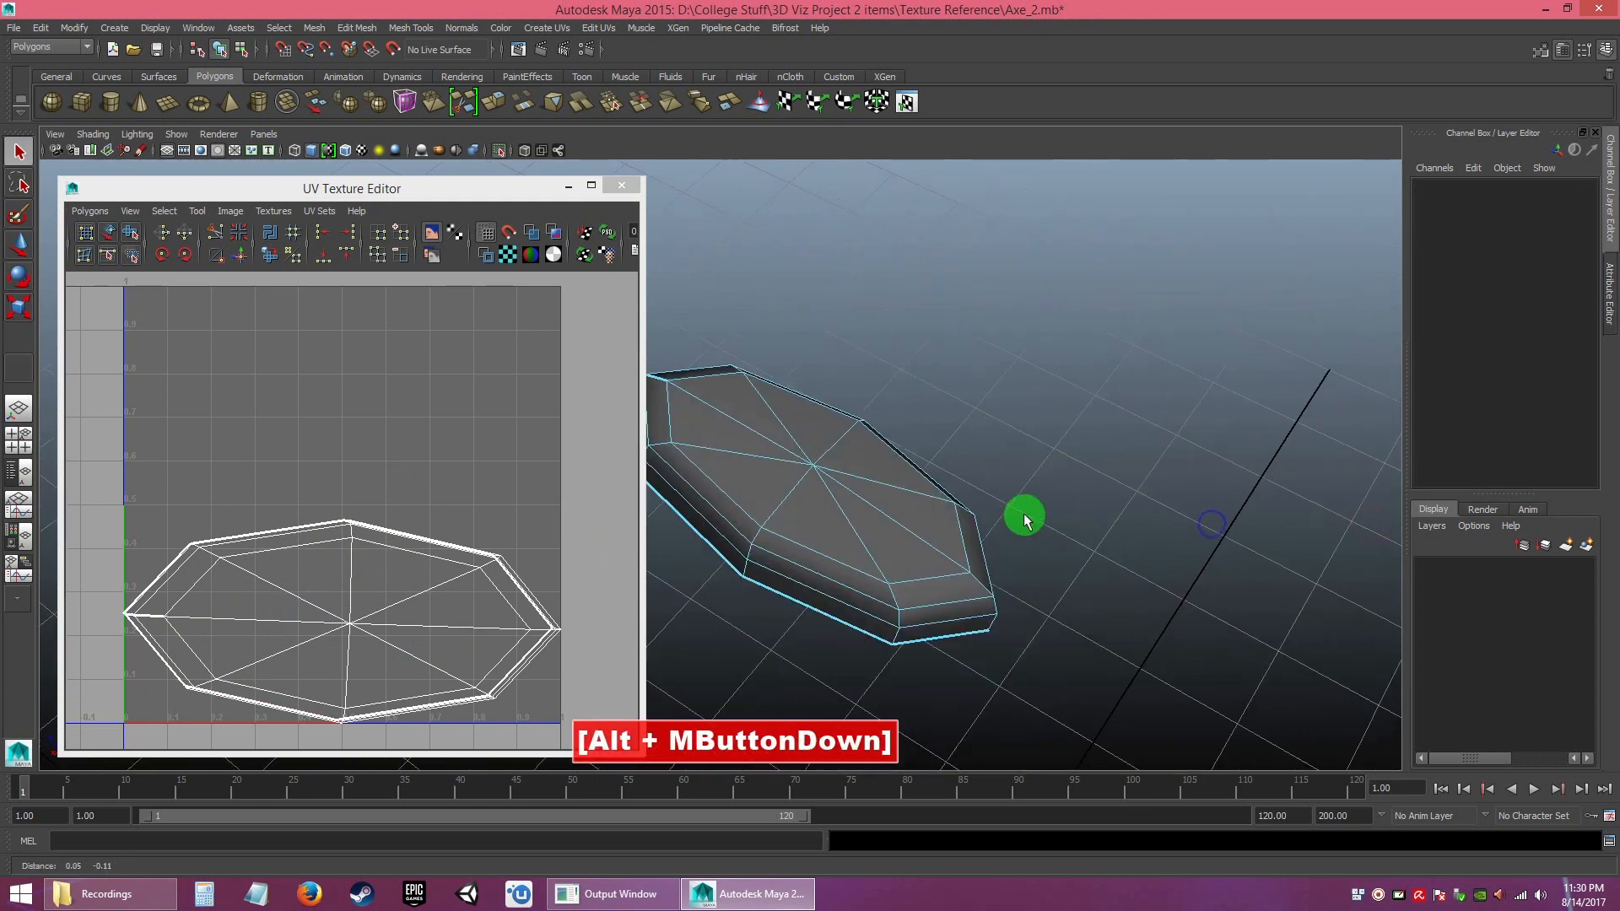
alt+drag(1023, 517, 935, 449)
alt+right_drag(935, 448, 993, 507)
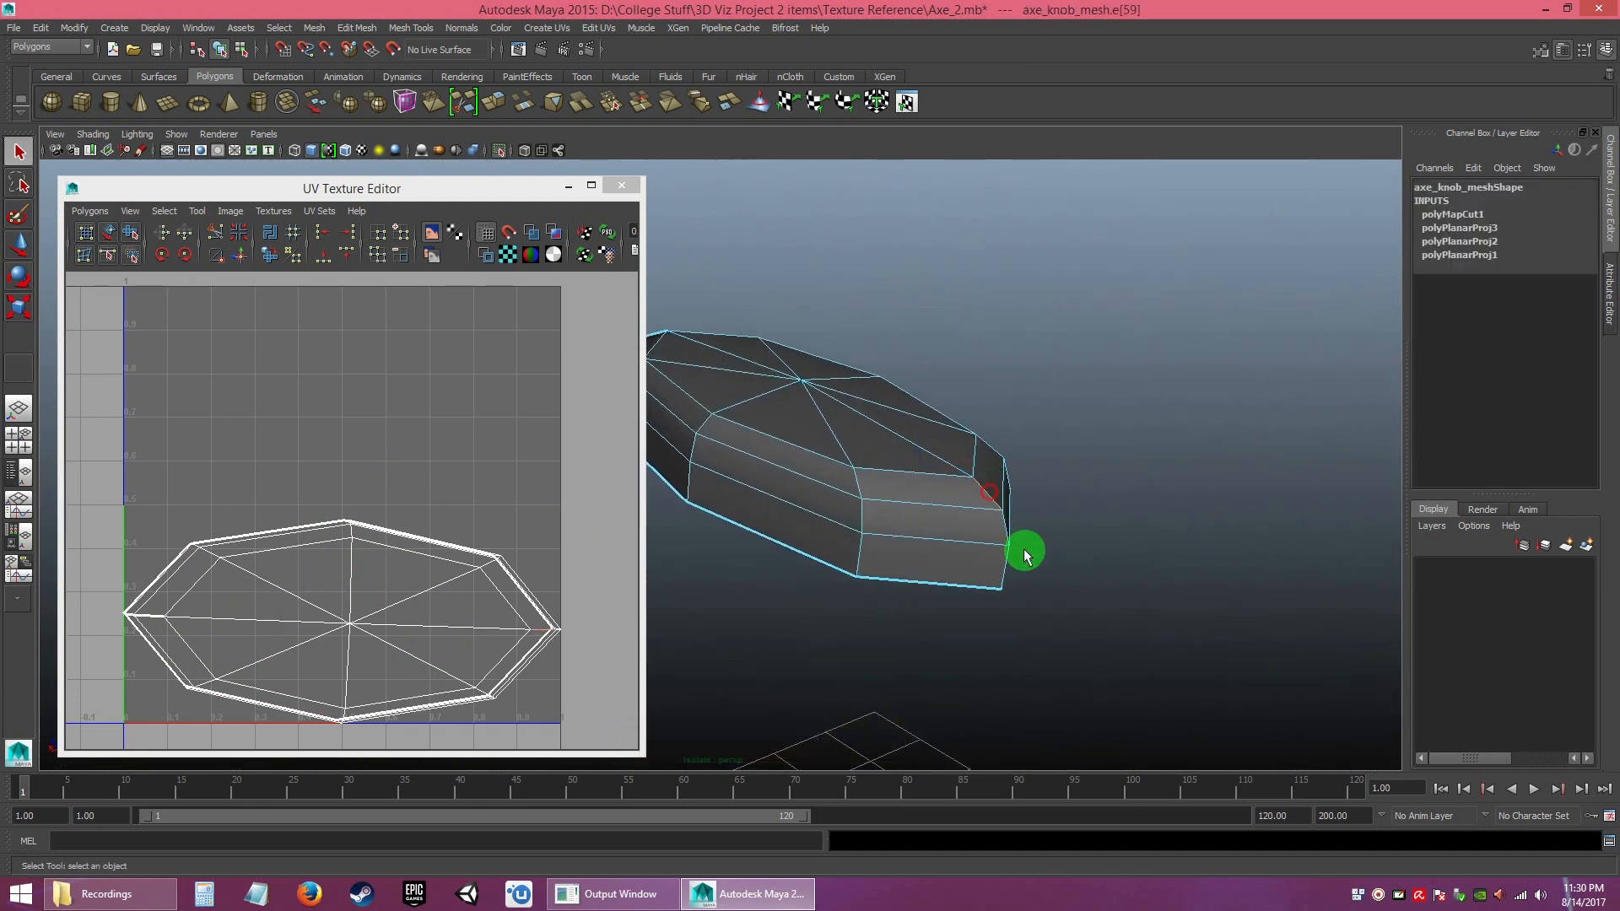
ctrl+shift+click(1003, 528)
alt+drag(1006, 570, 978, 582)
click(207, 233)
- Cut the UVs along the rim-to-top edge chain at the middle corner of one long side
alt+drag(869, 520, 995, 512)
alt+right_drag(995, 512, 1085, 692)
click(968, 467)
ctrl+shift+click(975, 367)
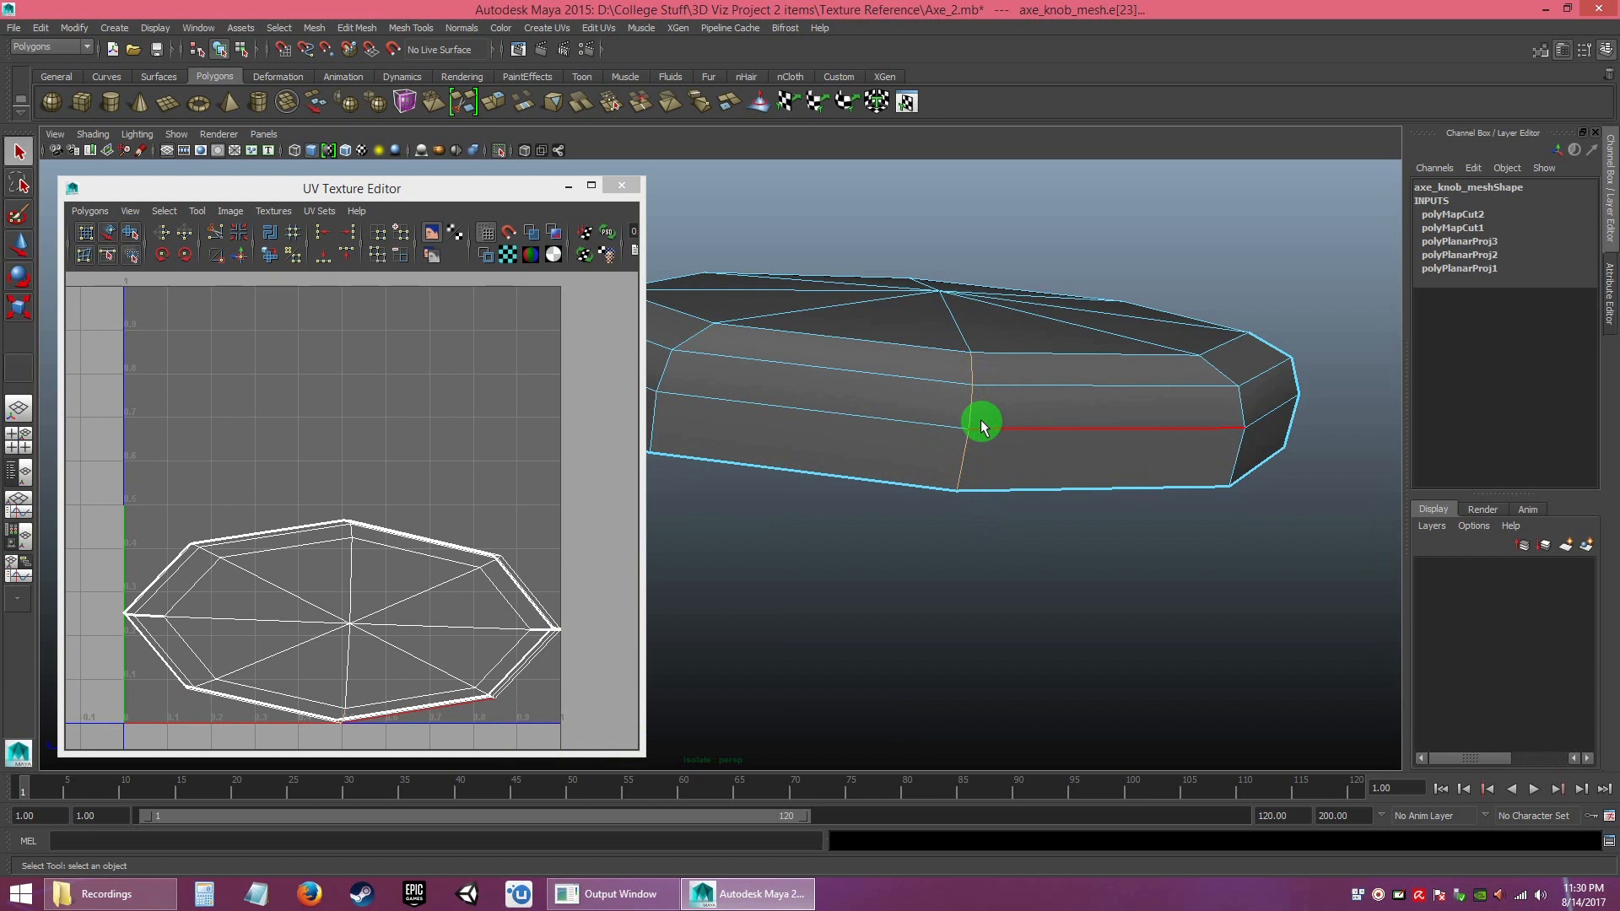
key(g)
- Repeat the UV cut on the rim-to-top edge chain at the middle corner of the other long side
alt+drag(821, 473, 984, 549)
click(962, 549)
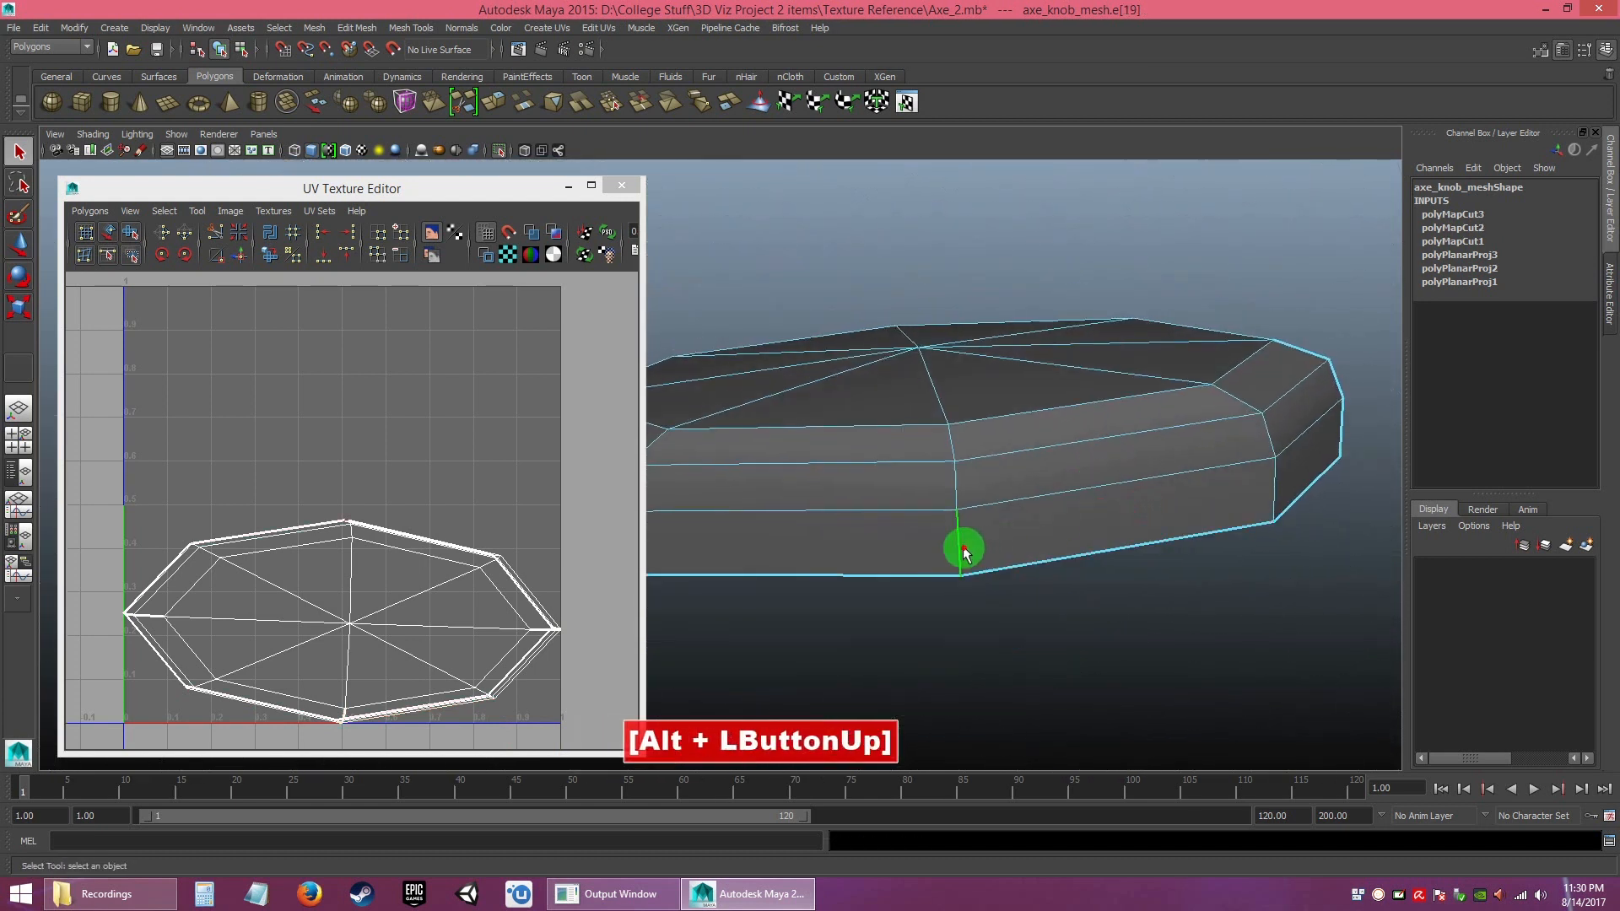
shift+click(956, 485)
key(g)
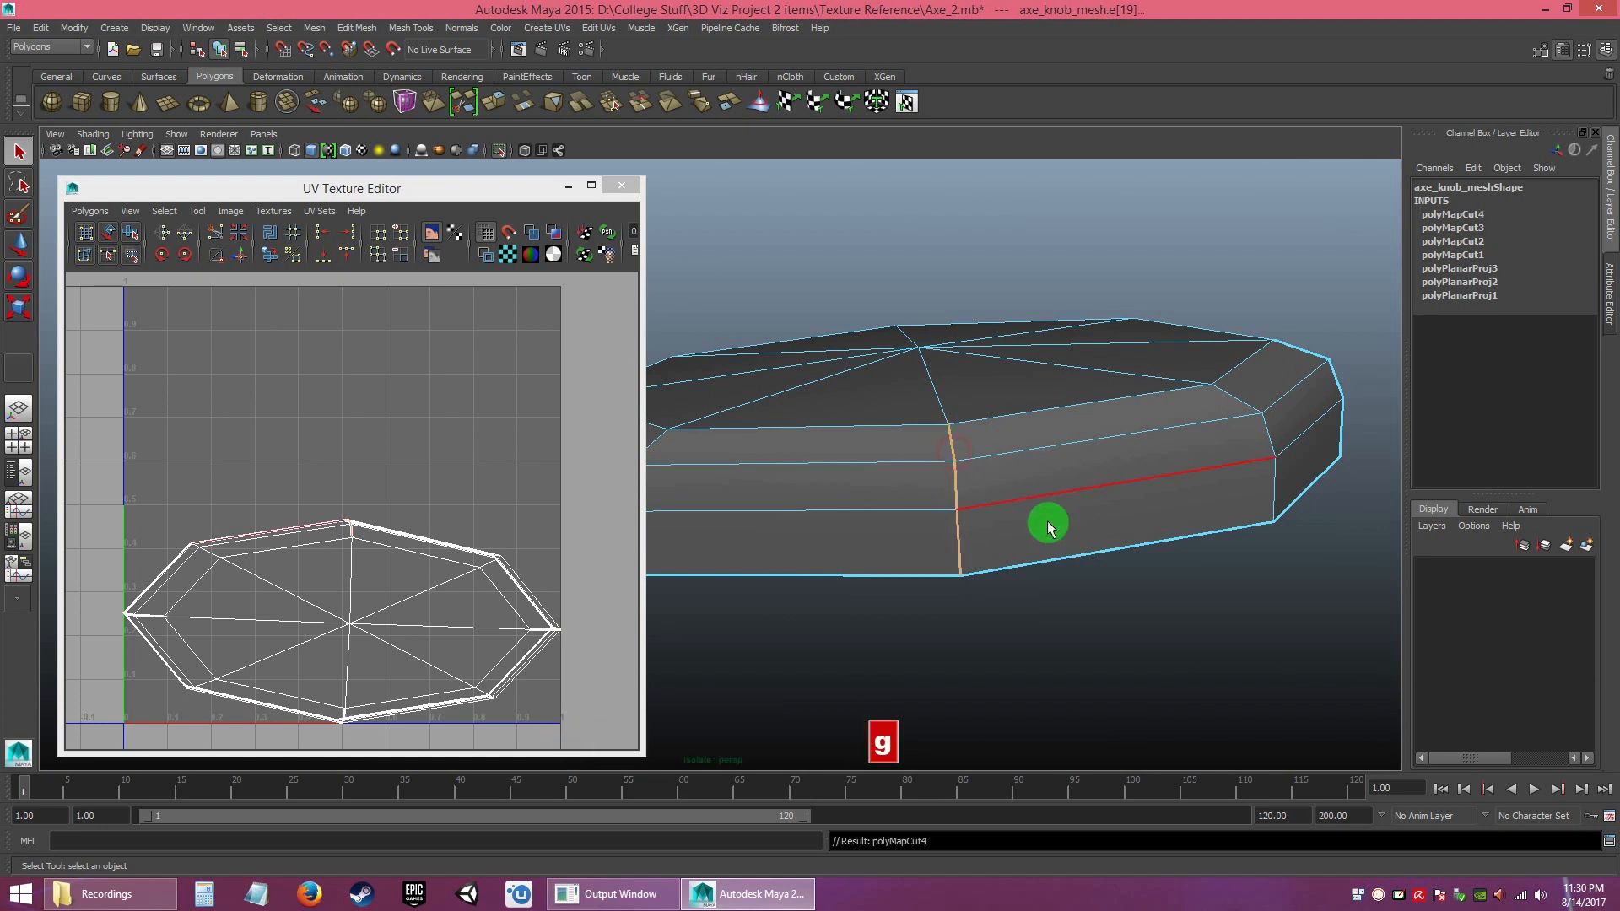
- Review the seams around the knob and select all of its UVs in the UV Texture Editor
alt+right_drag(1045, 524, 946, 440)
alt+drag(945, 440, 855, 473)
alt+right_drag(894, 518, 805, 464)
alt+drag(764, 495, 490, 495)
alt+middle_drag(800, 499, 1062, 566)
alt+right_drag(1063, 570, 1105, 569)
alt+middle_drag(473, 615, 445, 546)
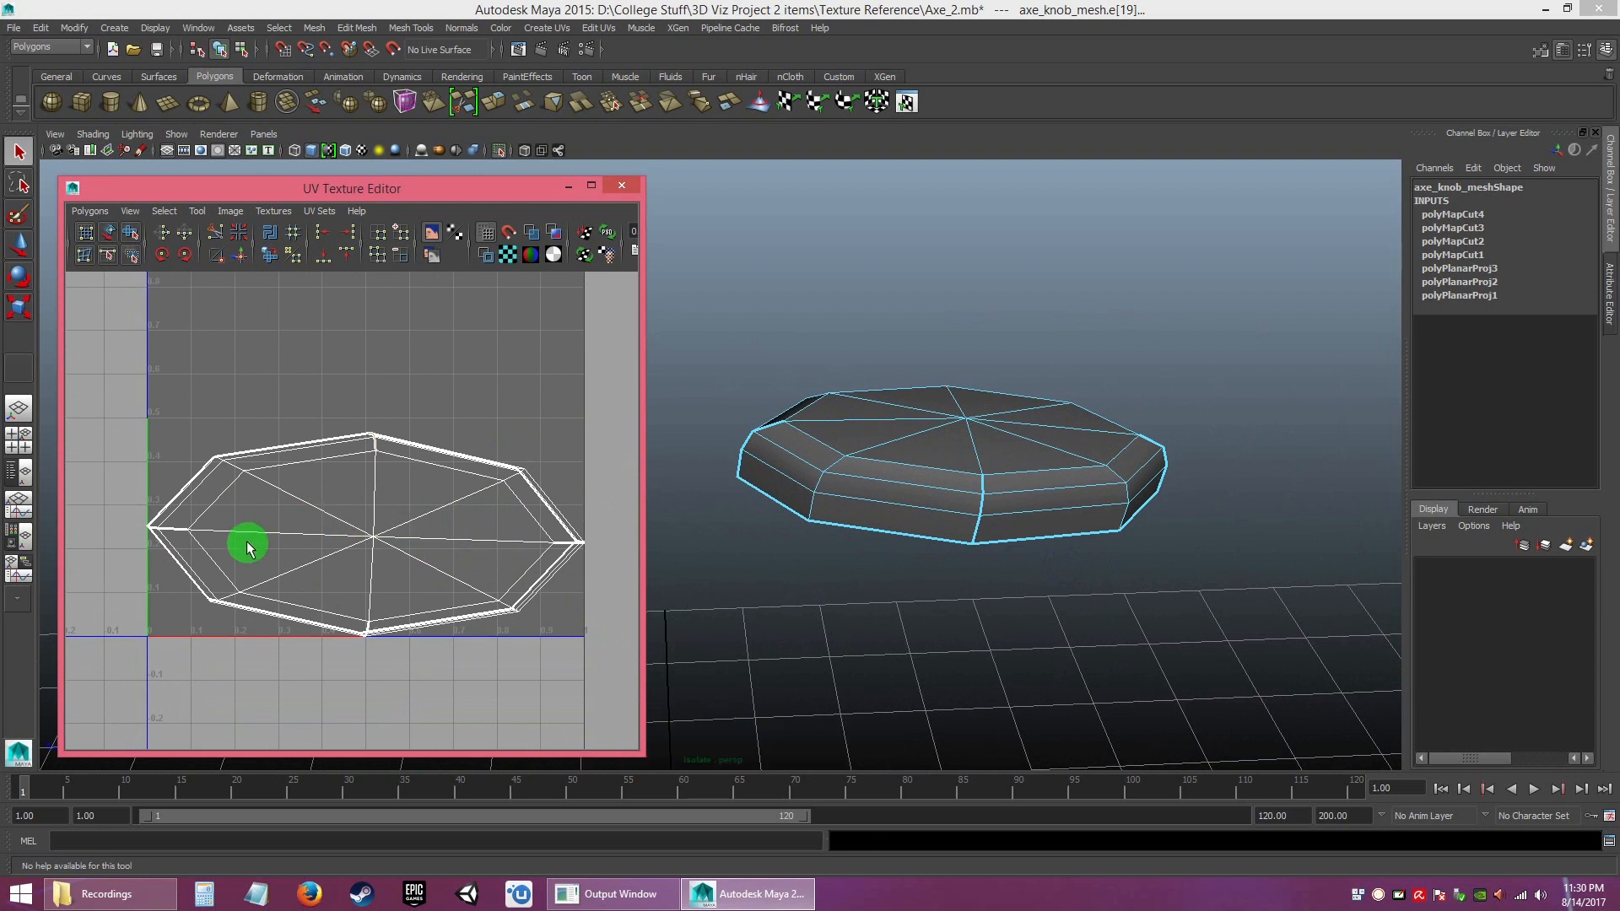
alt+right_drag(369, 540, 469, 516)
right_click(386, 511)
right_click(402, 512)
click(135, 491)
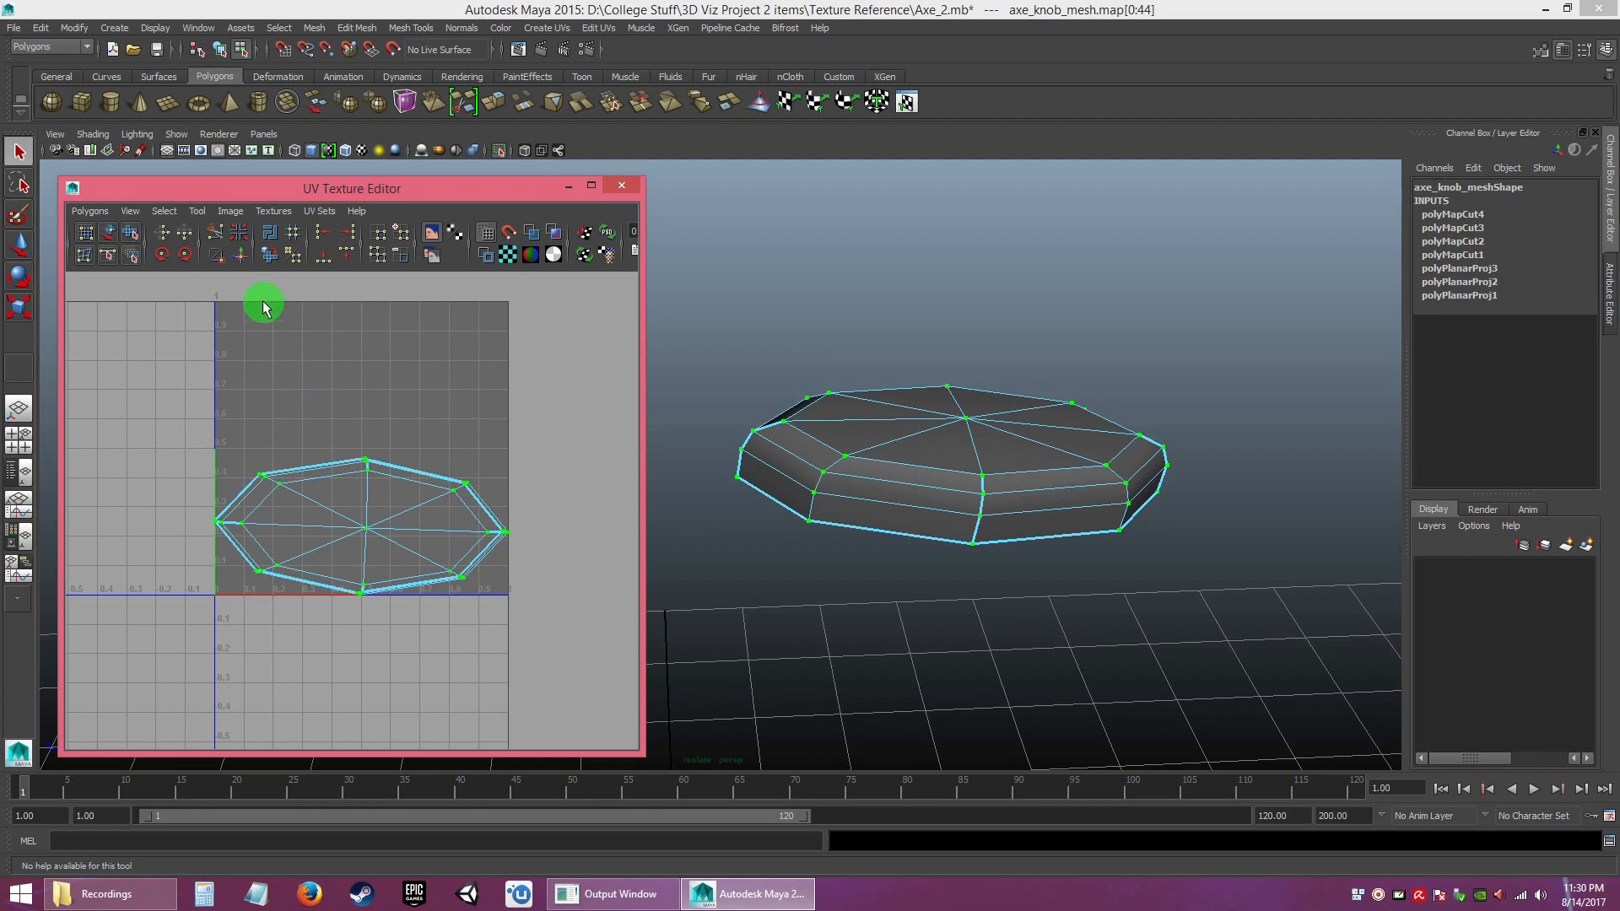
- Open the Unfold UVs options, compare the Legacy and Unfold3D methods, and close them without unfolding
key(ctrl)
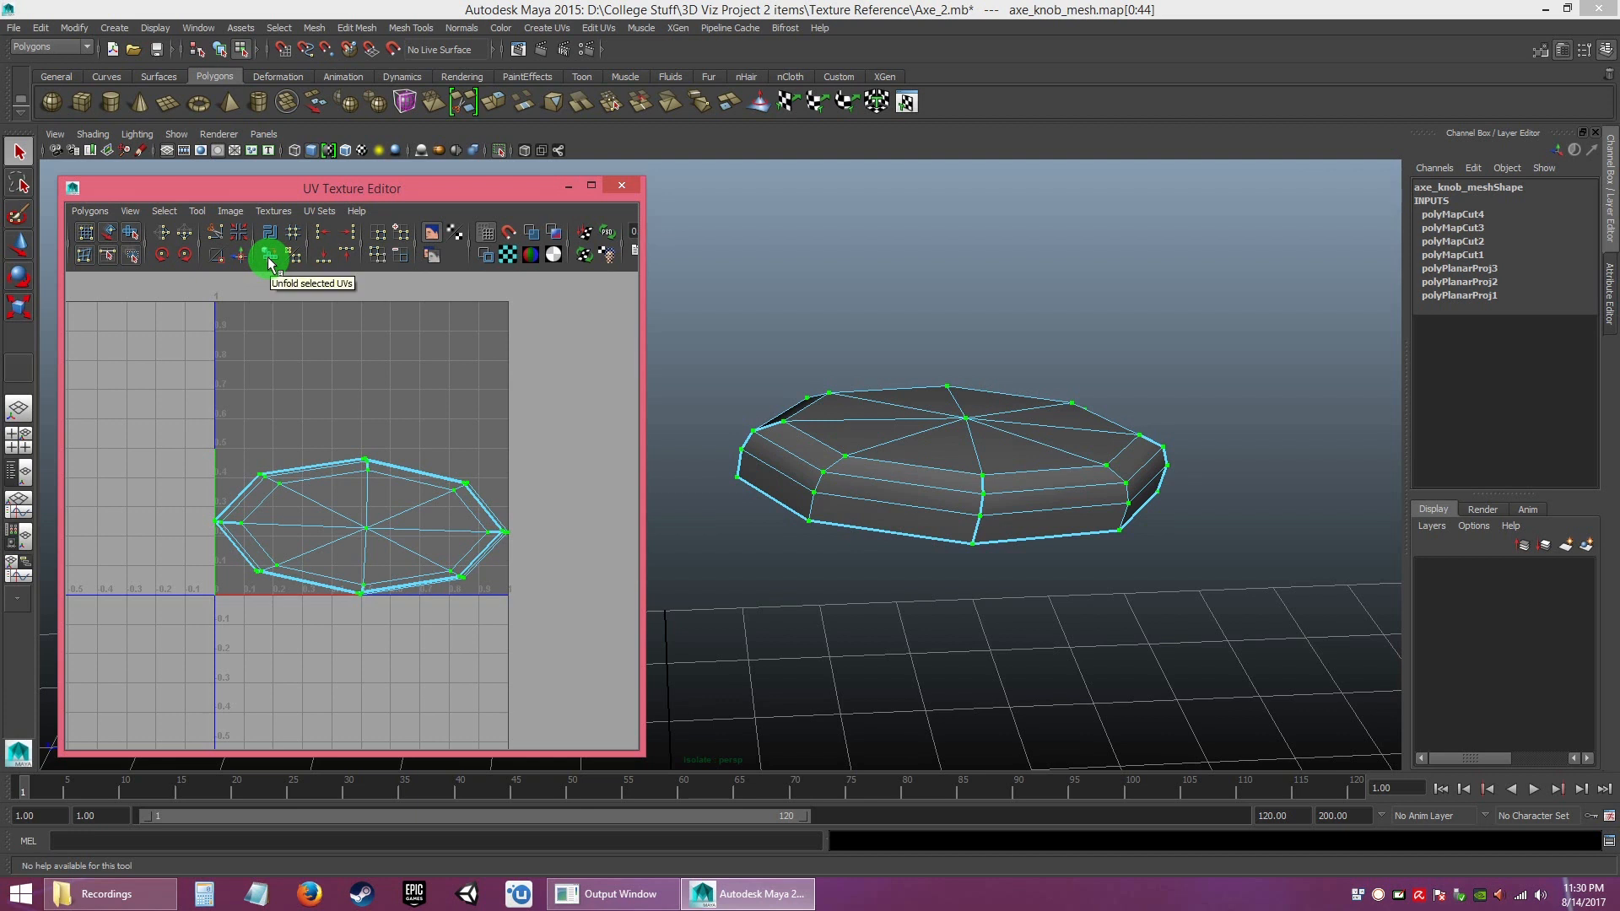
click(269, 258)
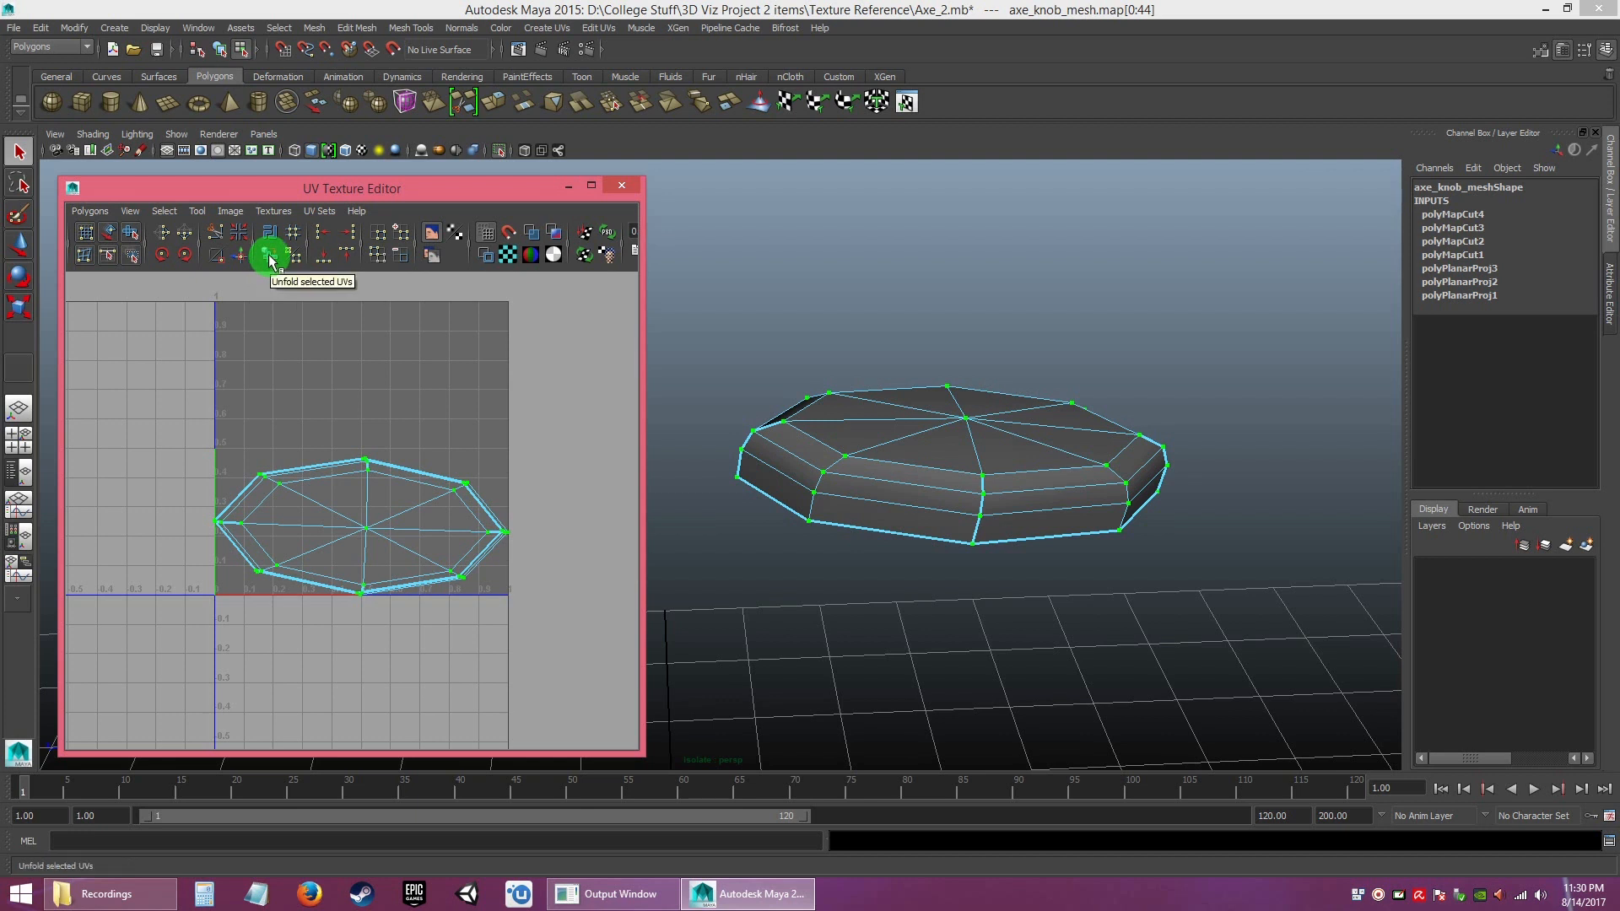
click(88, 211)
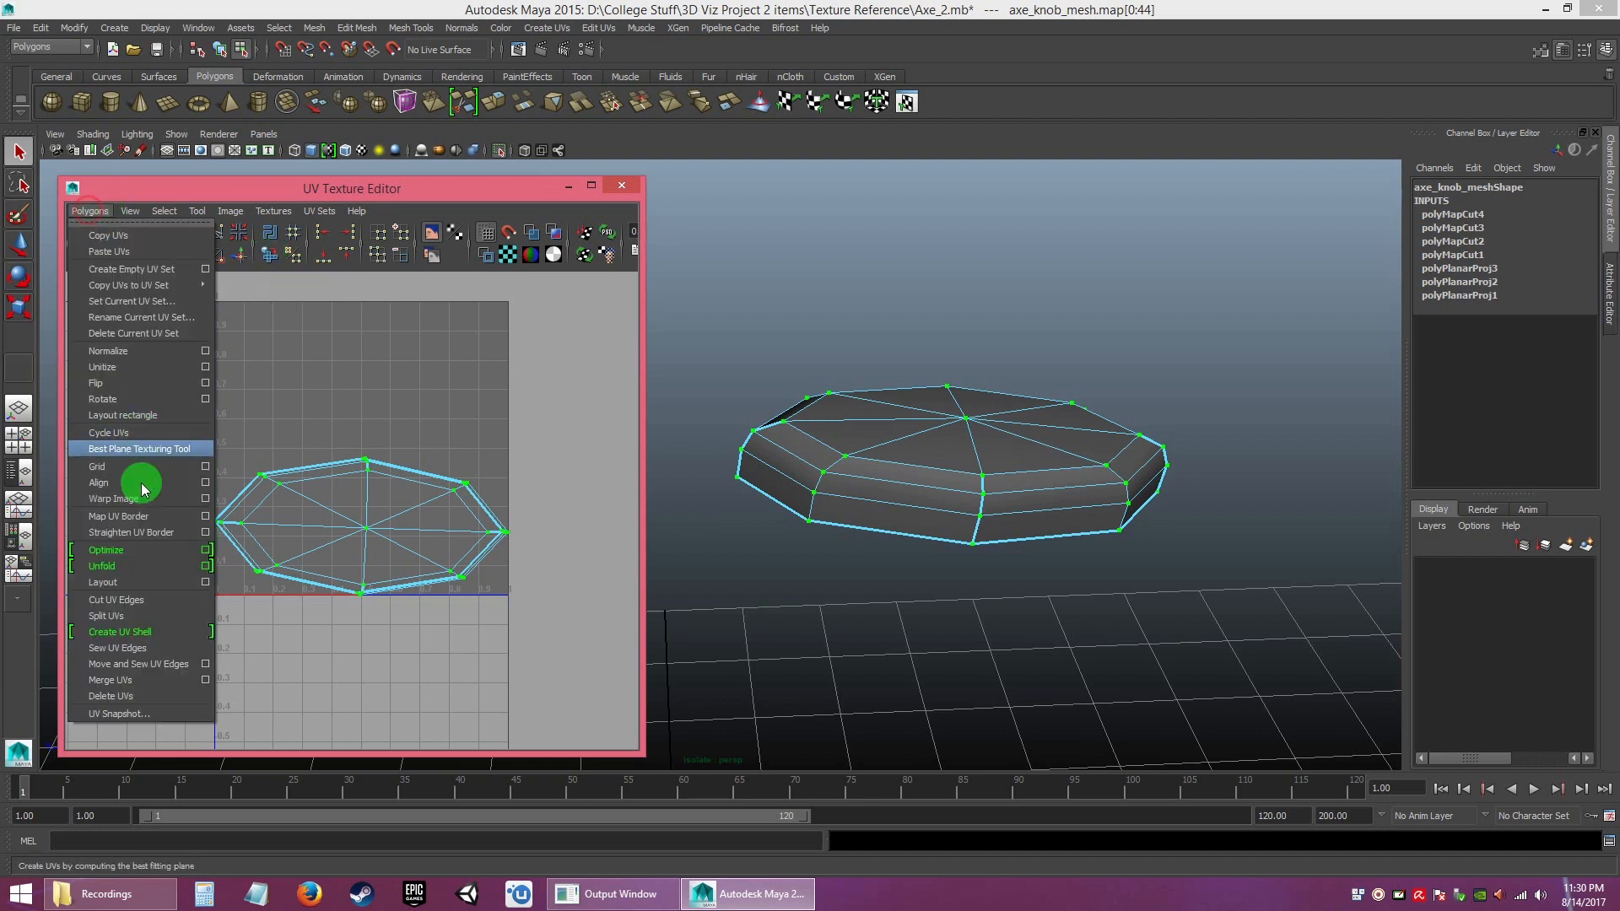
click(123, 570)
click(321, 211)
click(267, 261)
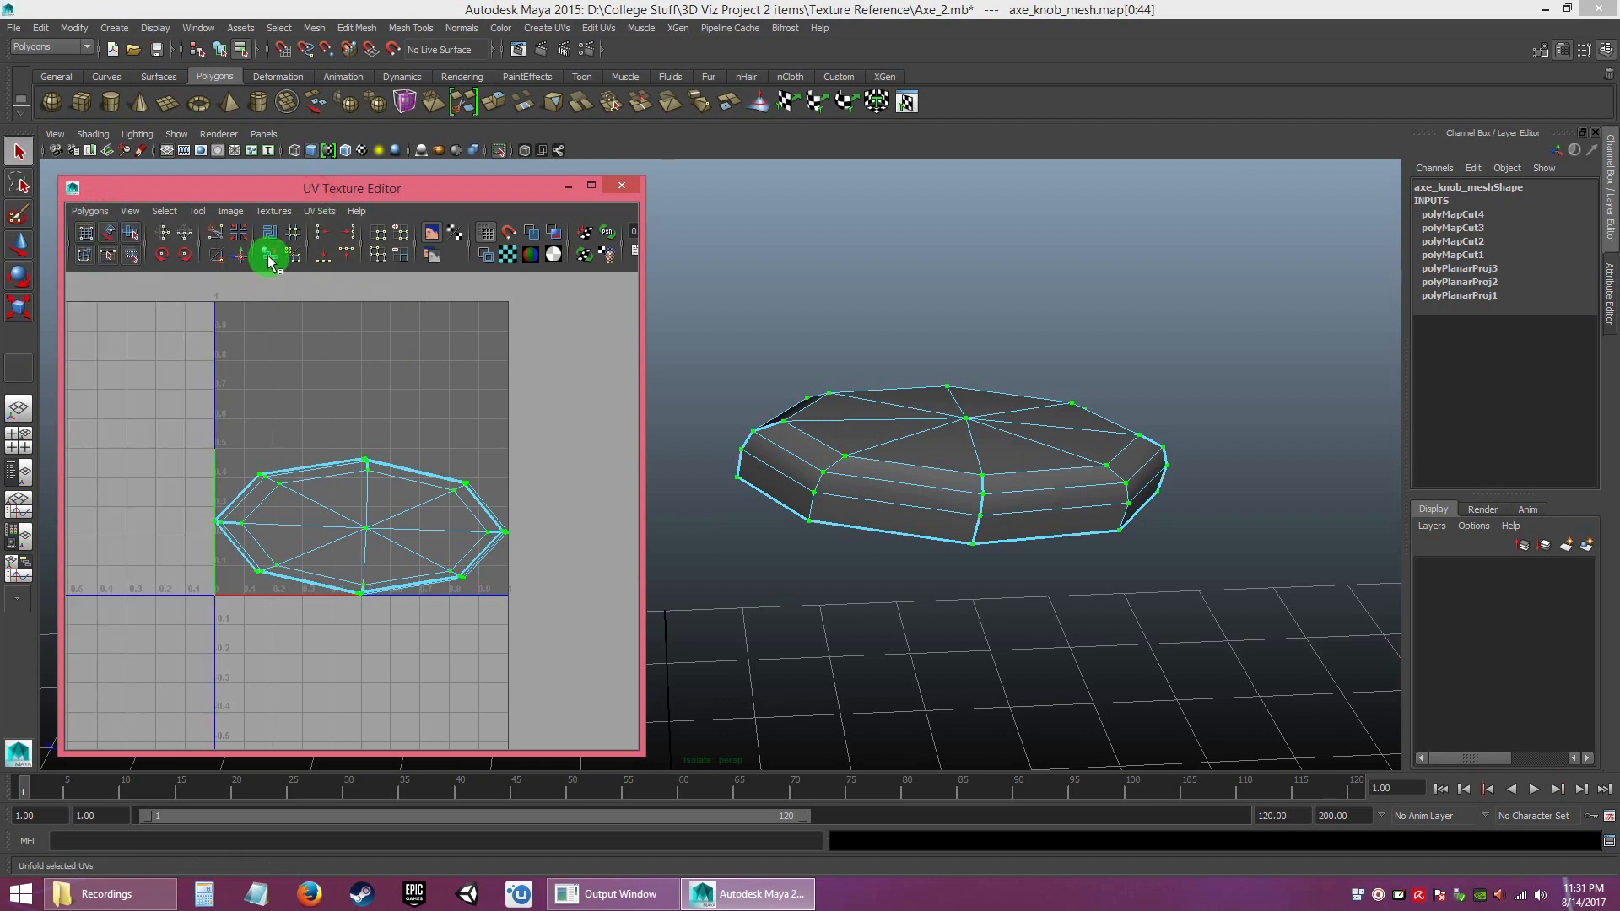
drag(920, 296, 321, 324)
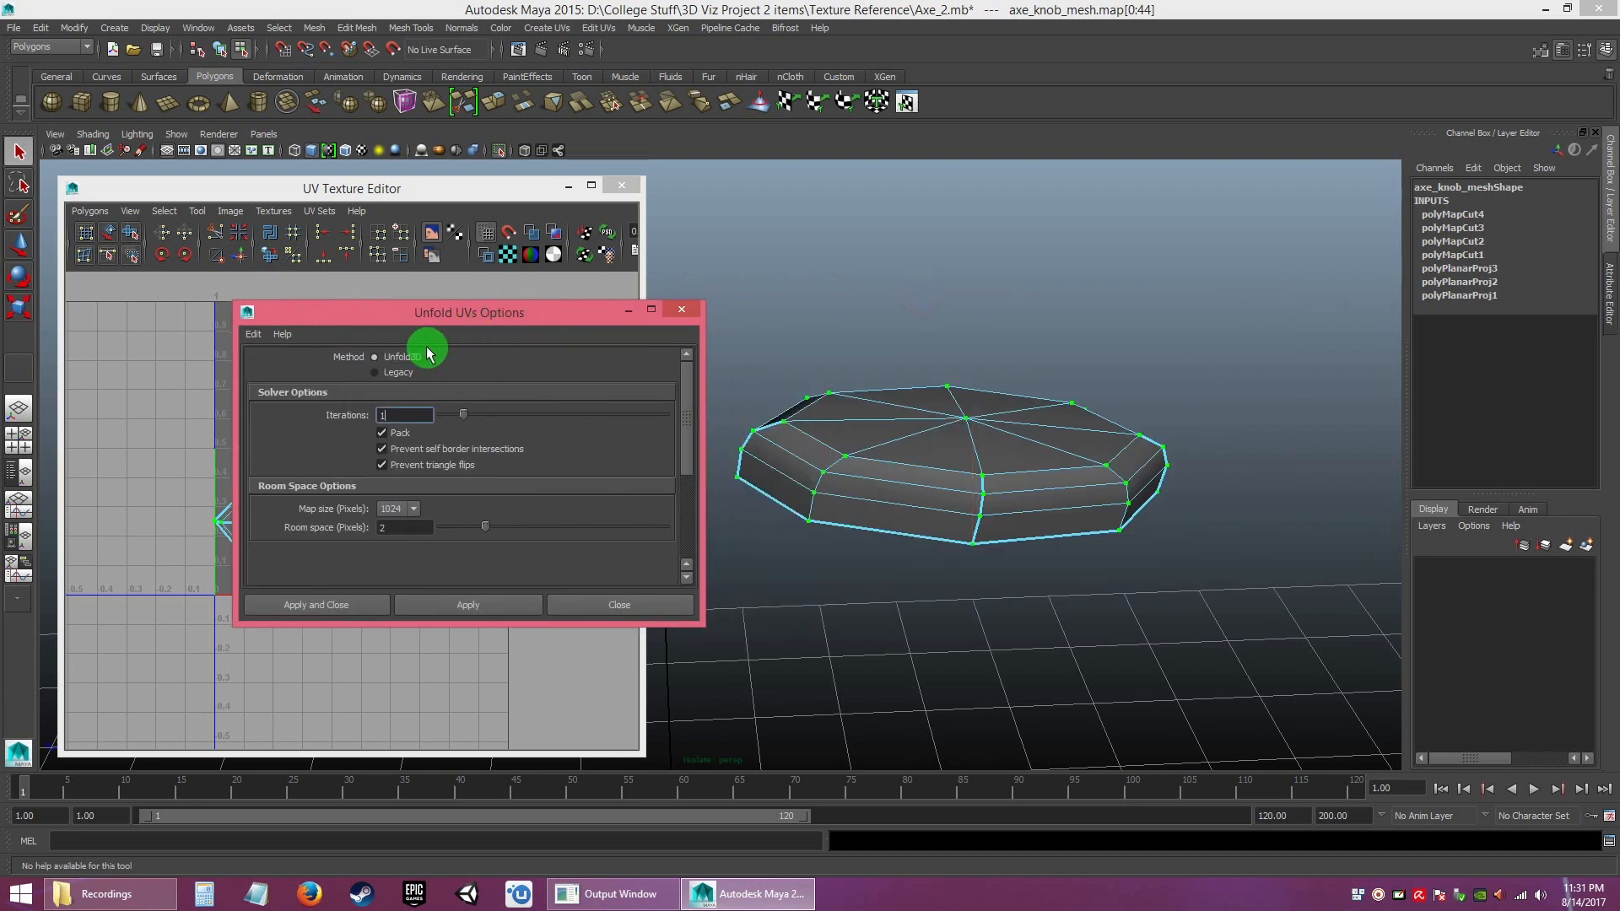
click(391, 377)
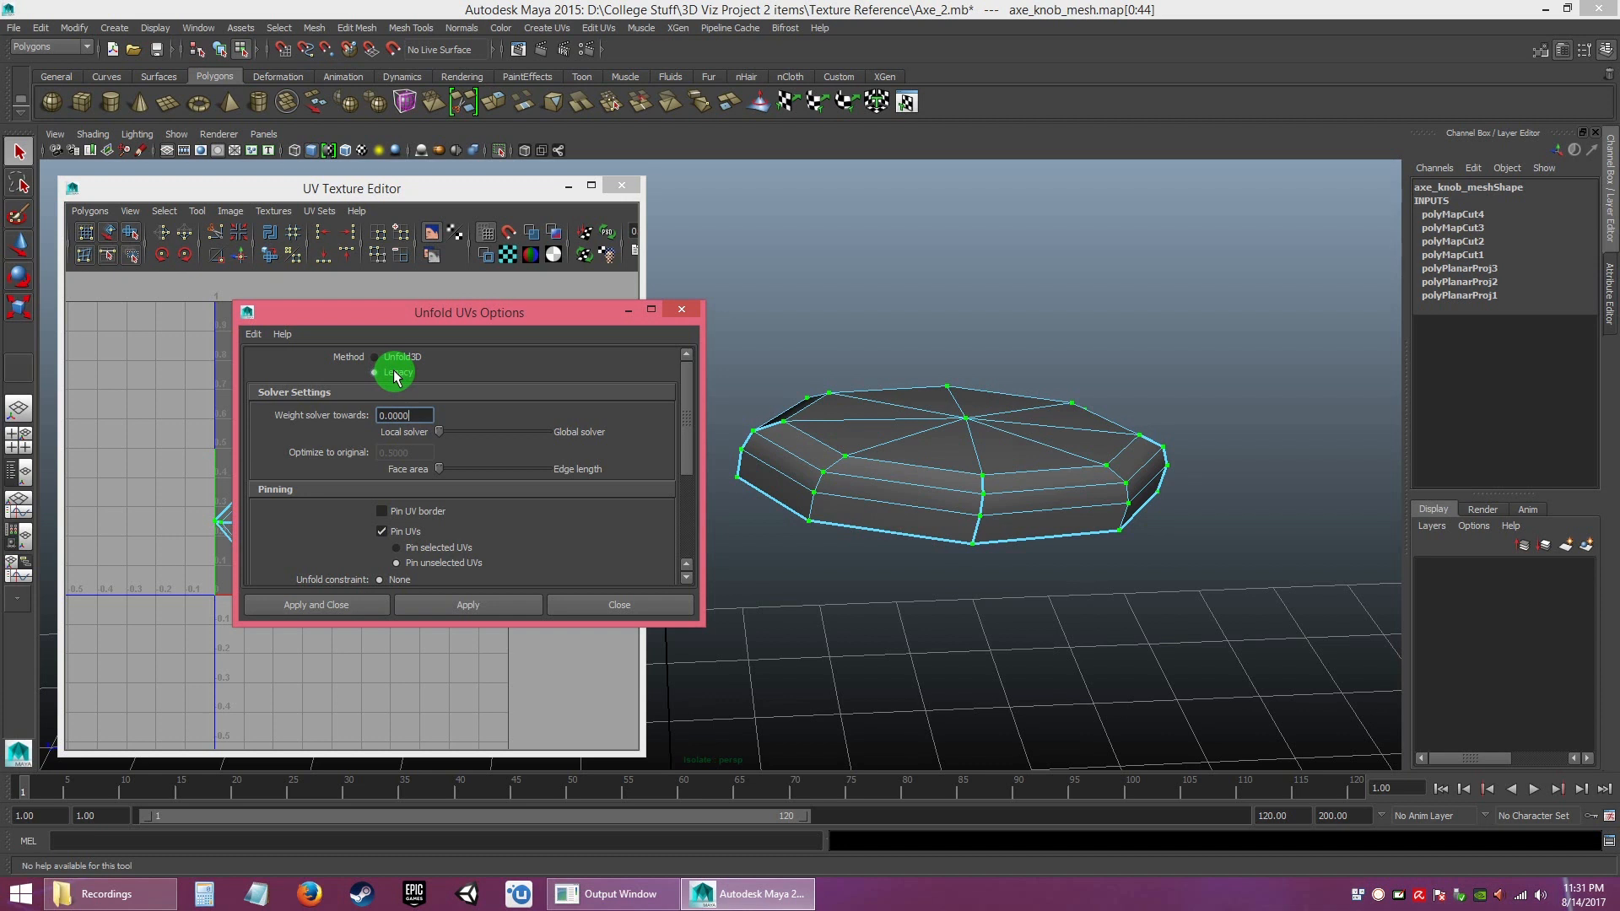
click(399, 358)
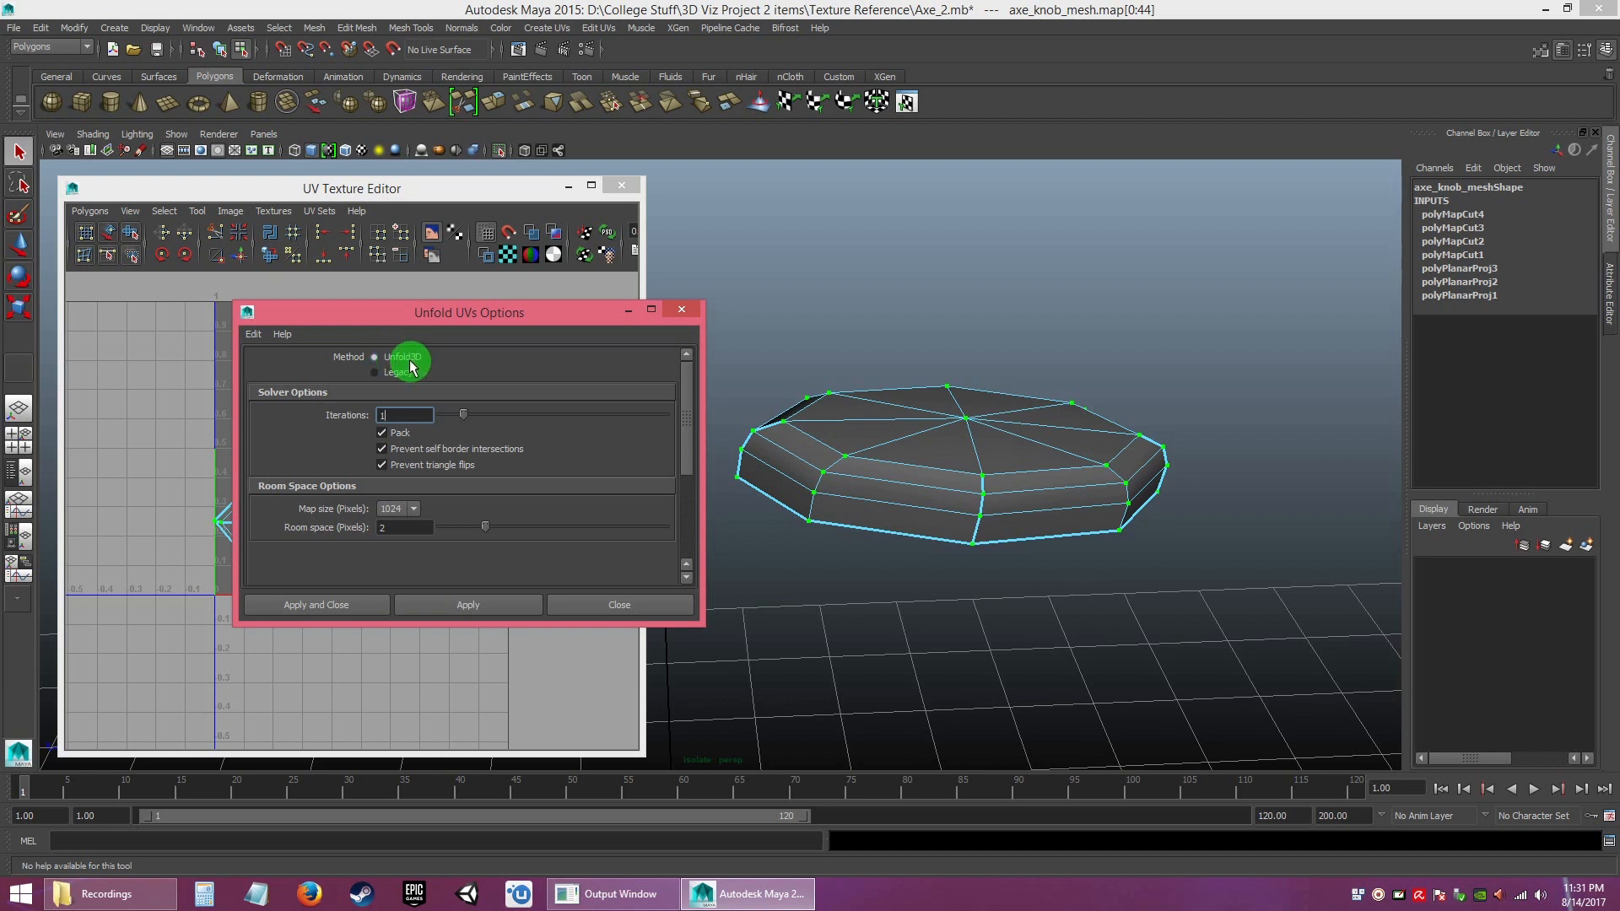
click(604, 609)
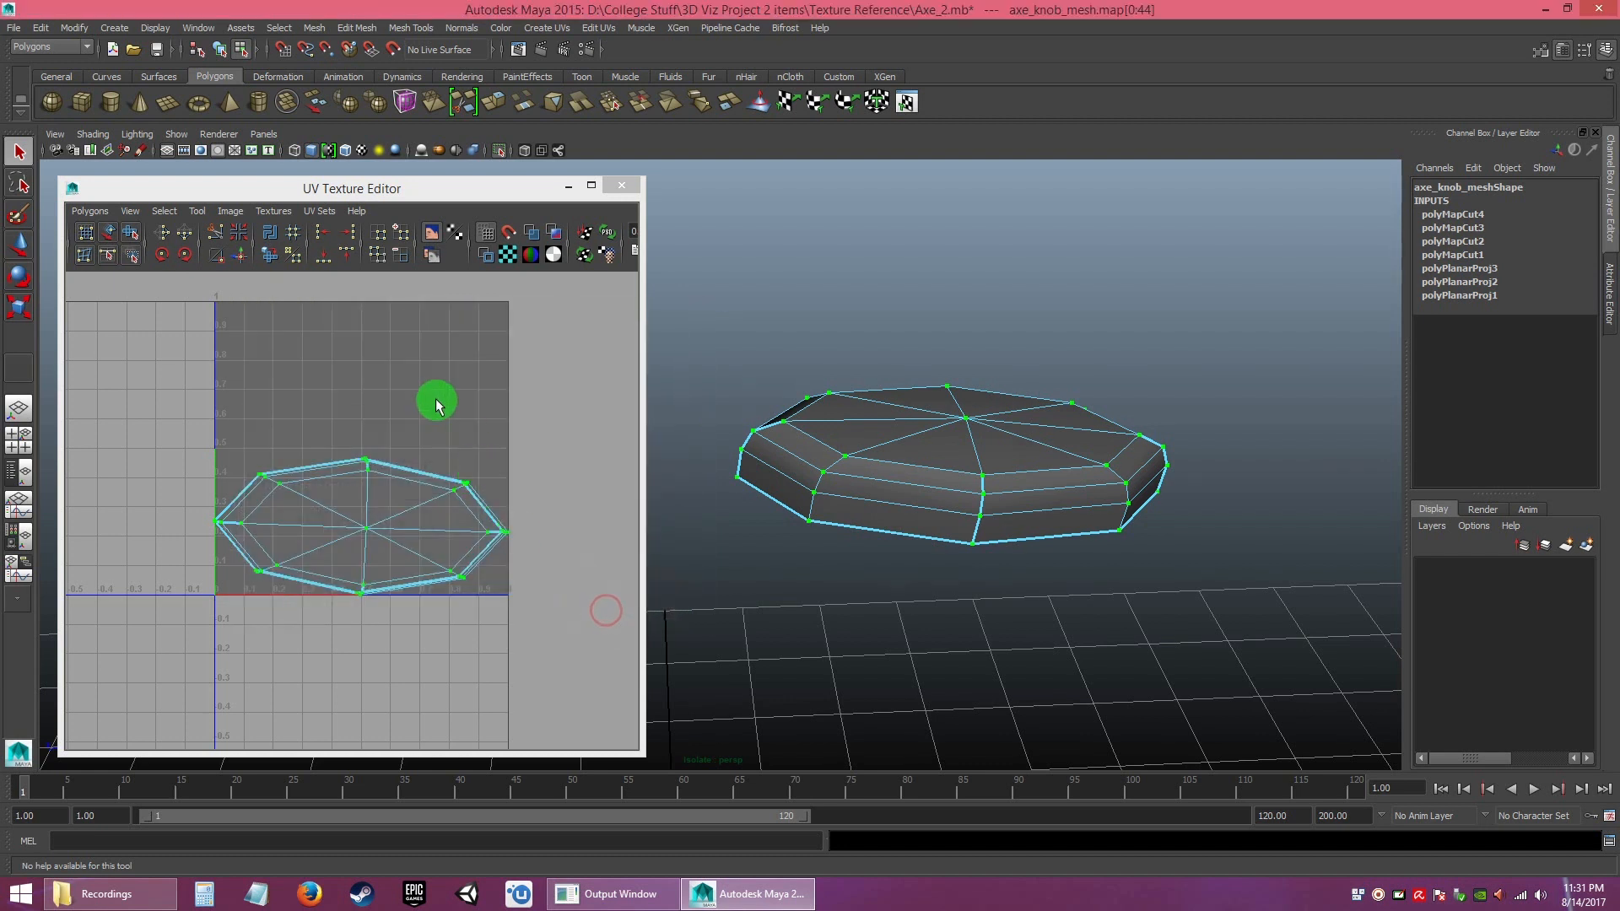
- Clear the UV selection and reopen the Unfold UVs options to check where Unfold3D is offered
click(437, 398)
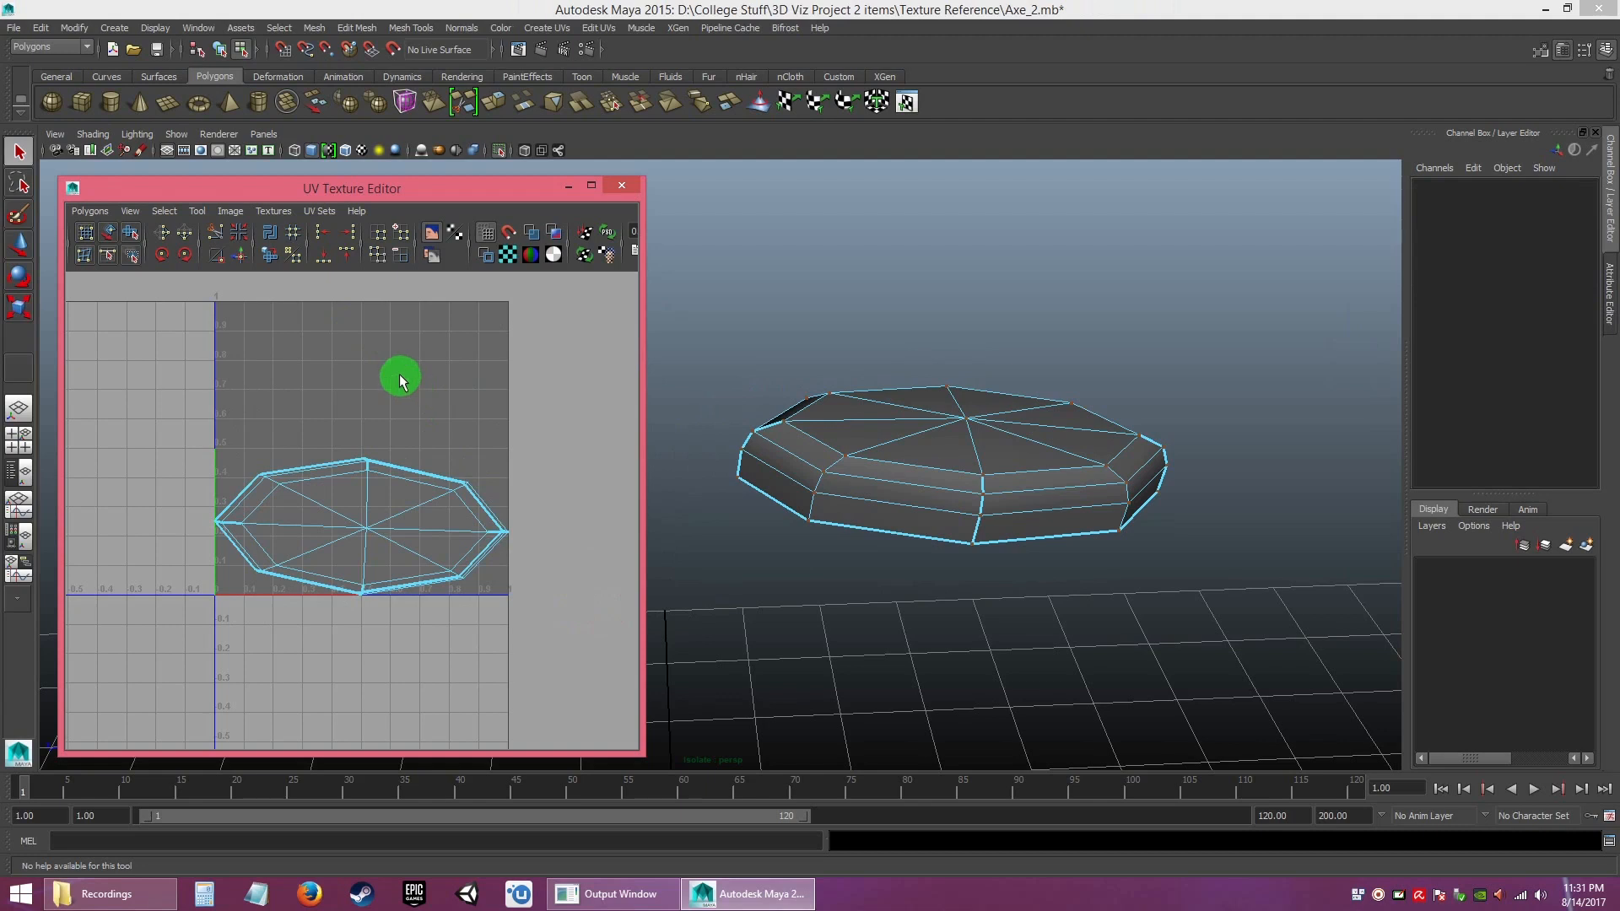
click(373, 369)
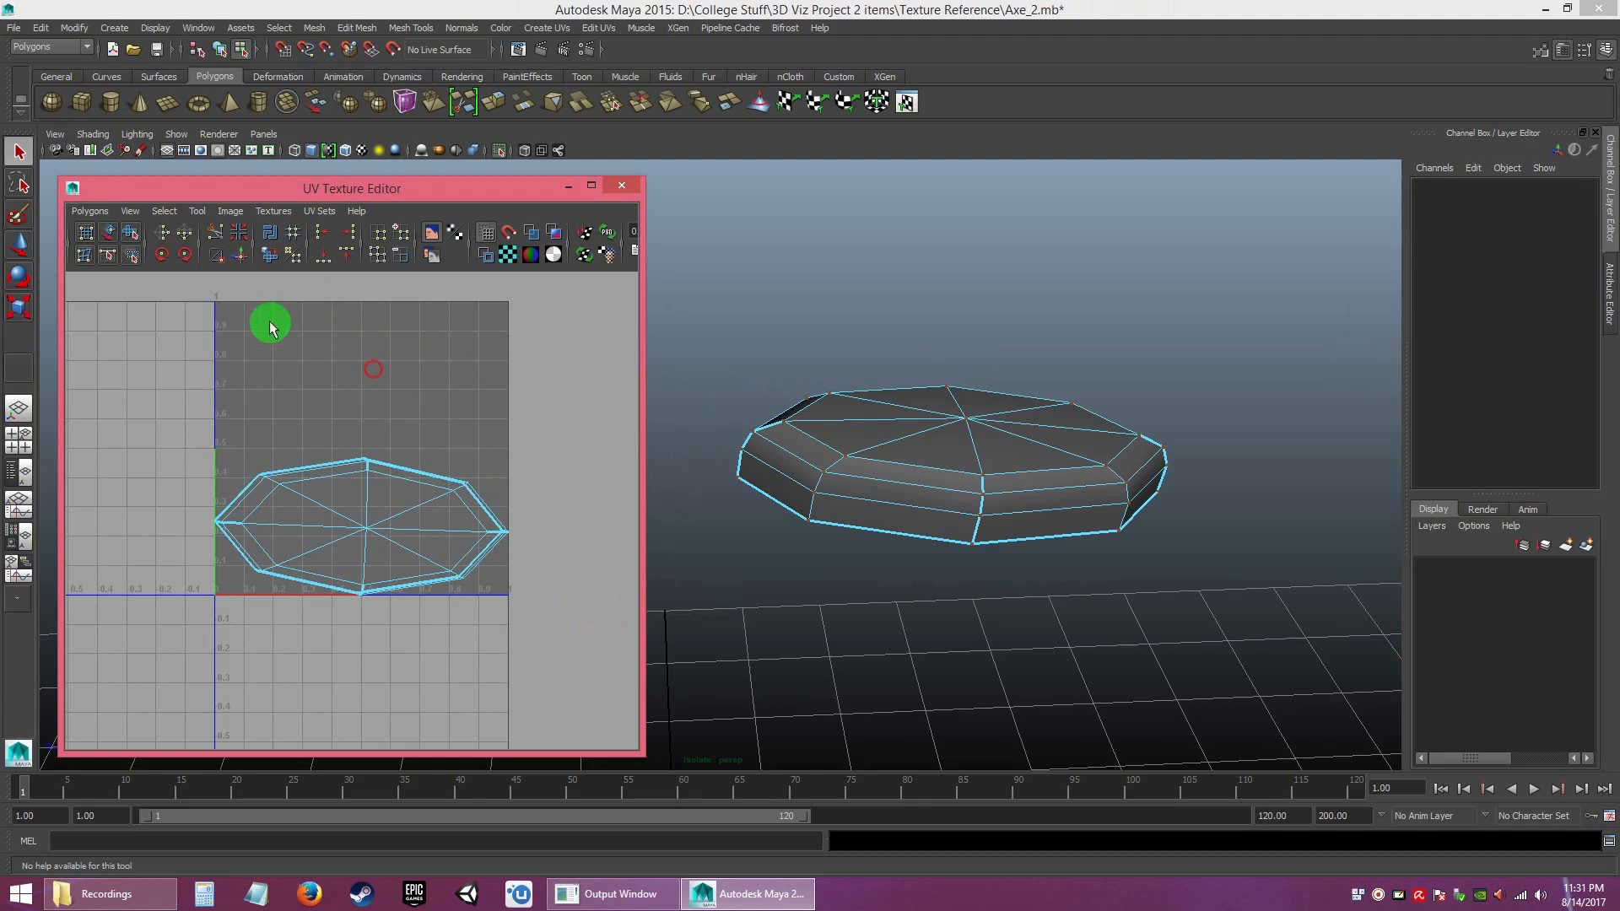
click(269, 254)
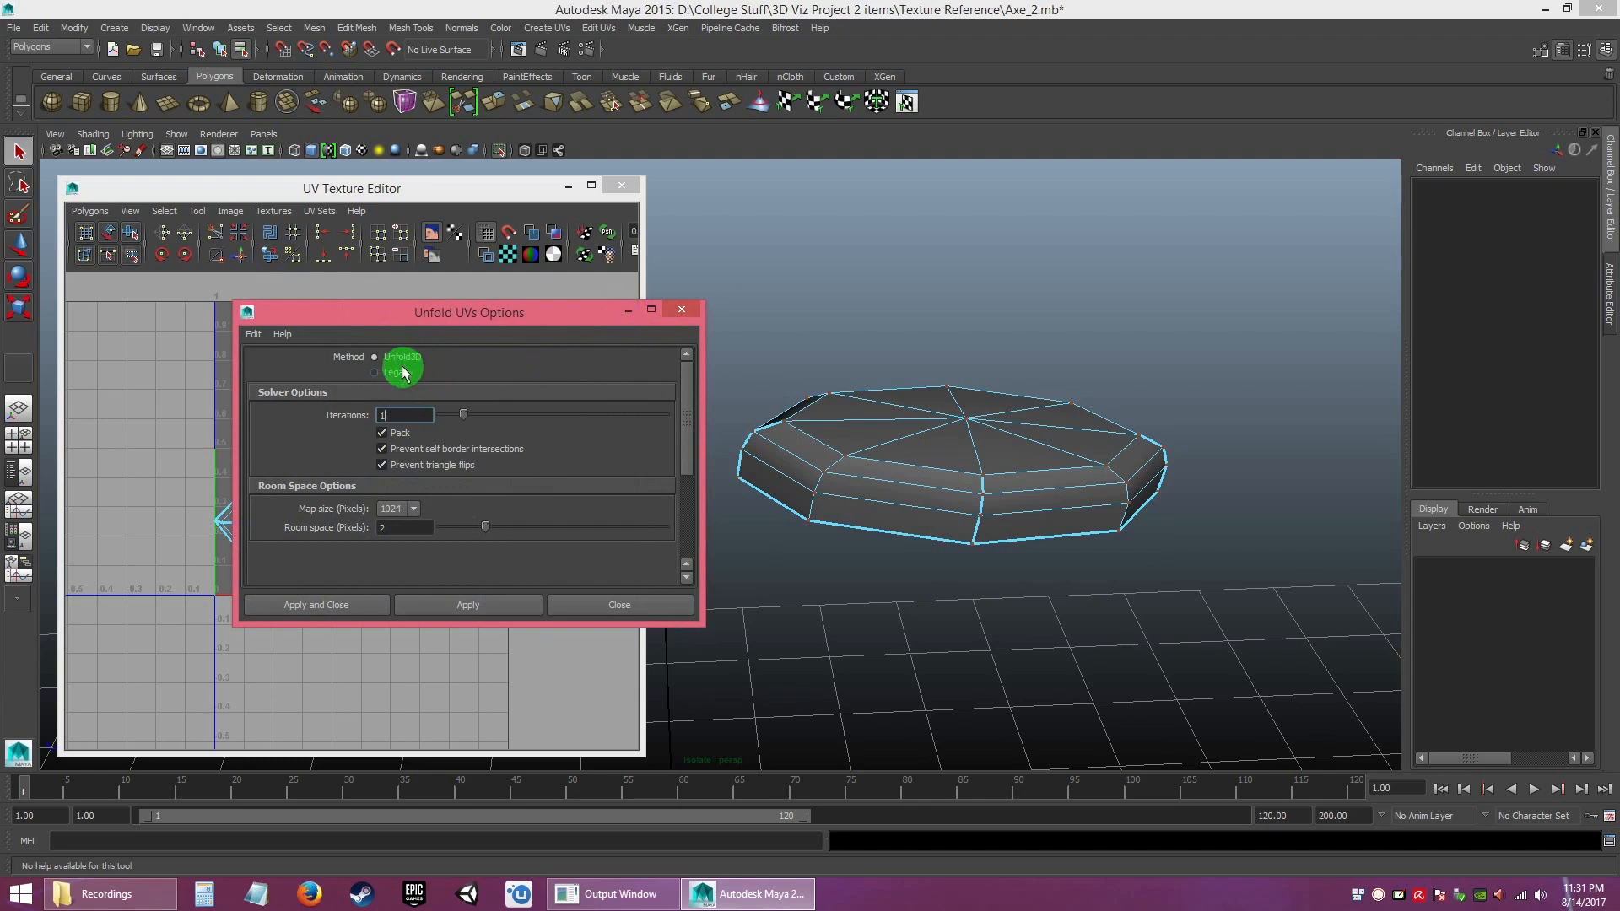
click(680, 309)
click(450, 407)
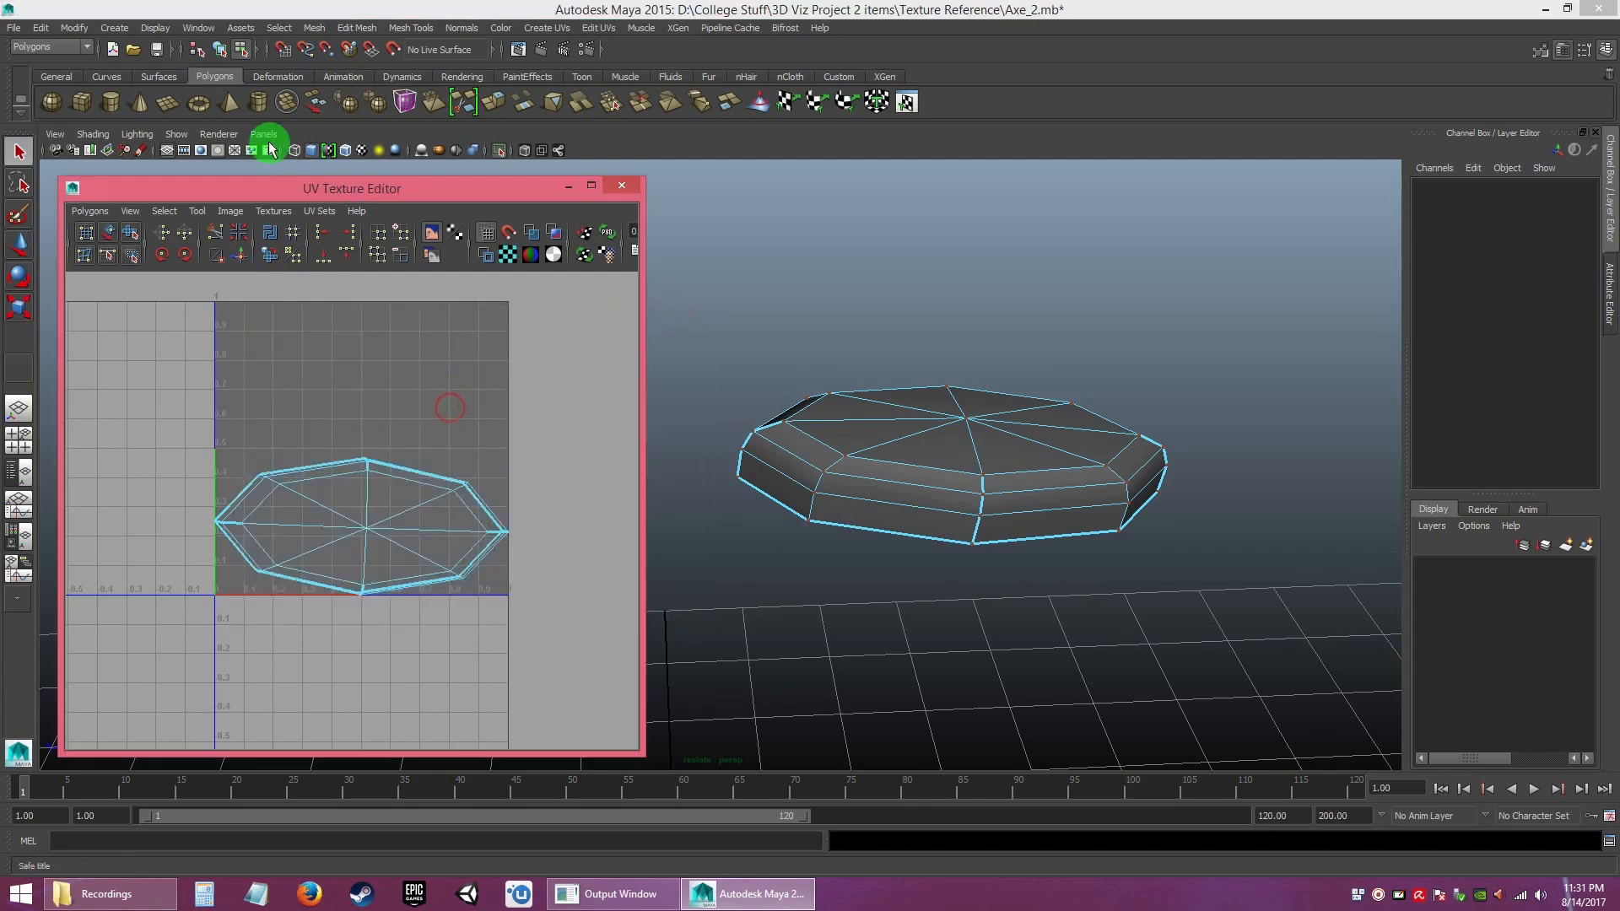
- Check the Loaded and Auto load settings of Unfold3D.mll in the Plug-in Manager
click(199, 28)
mouse_move(256, 120)
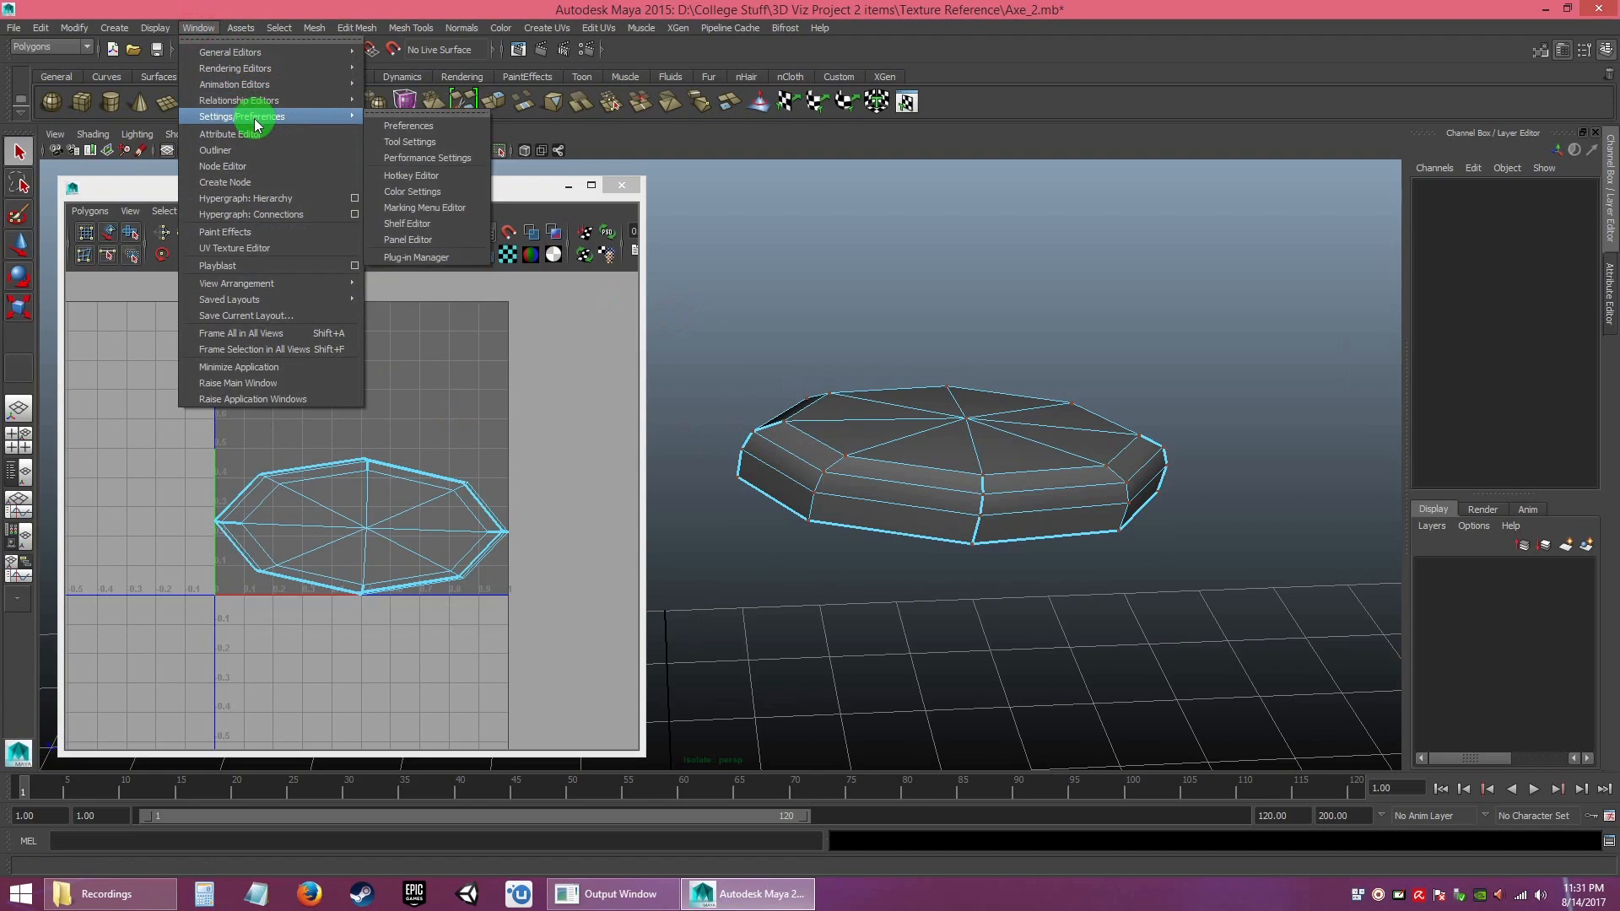
click(419, 258)
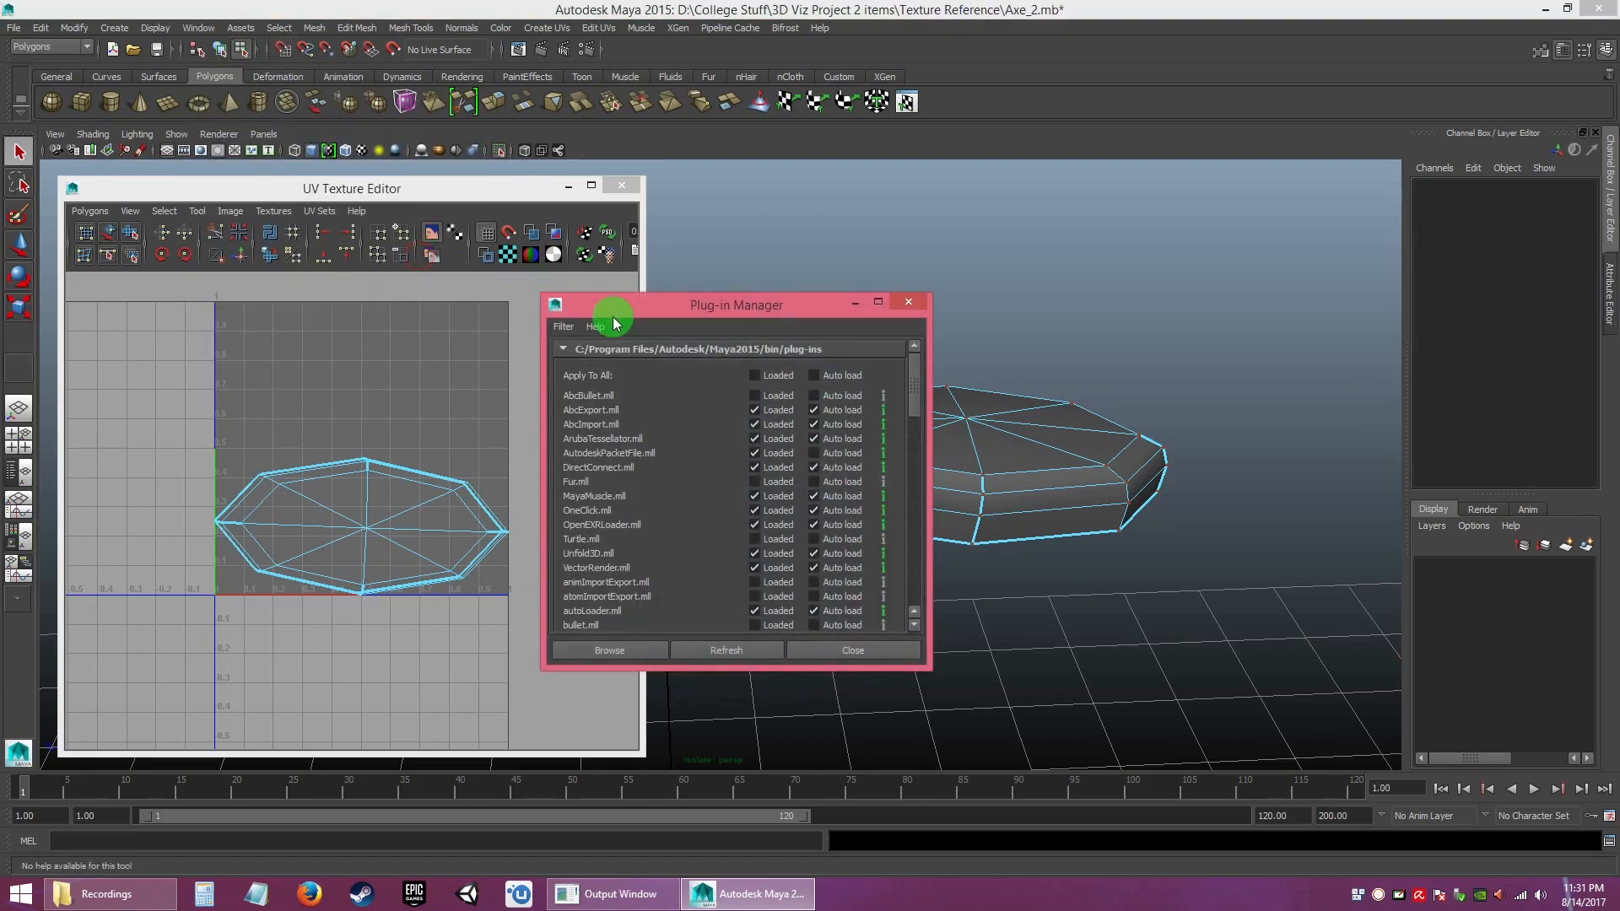
scroll(915, 405, down, 2)
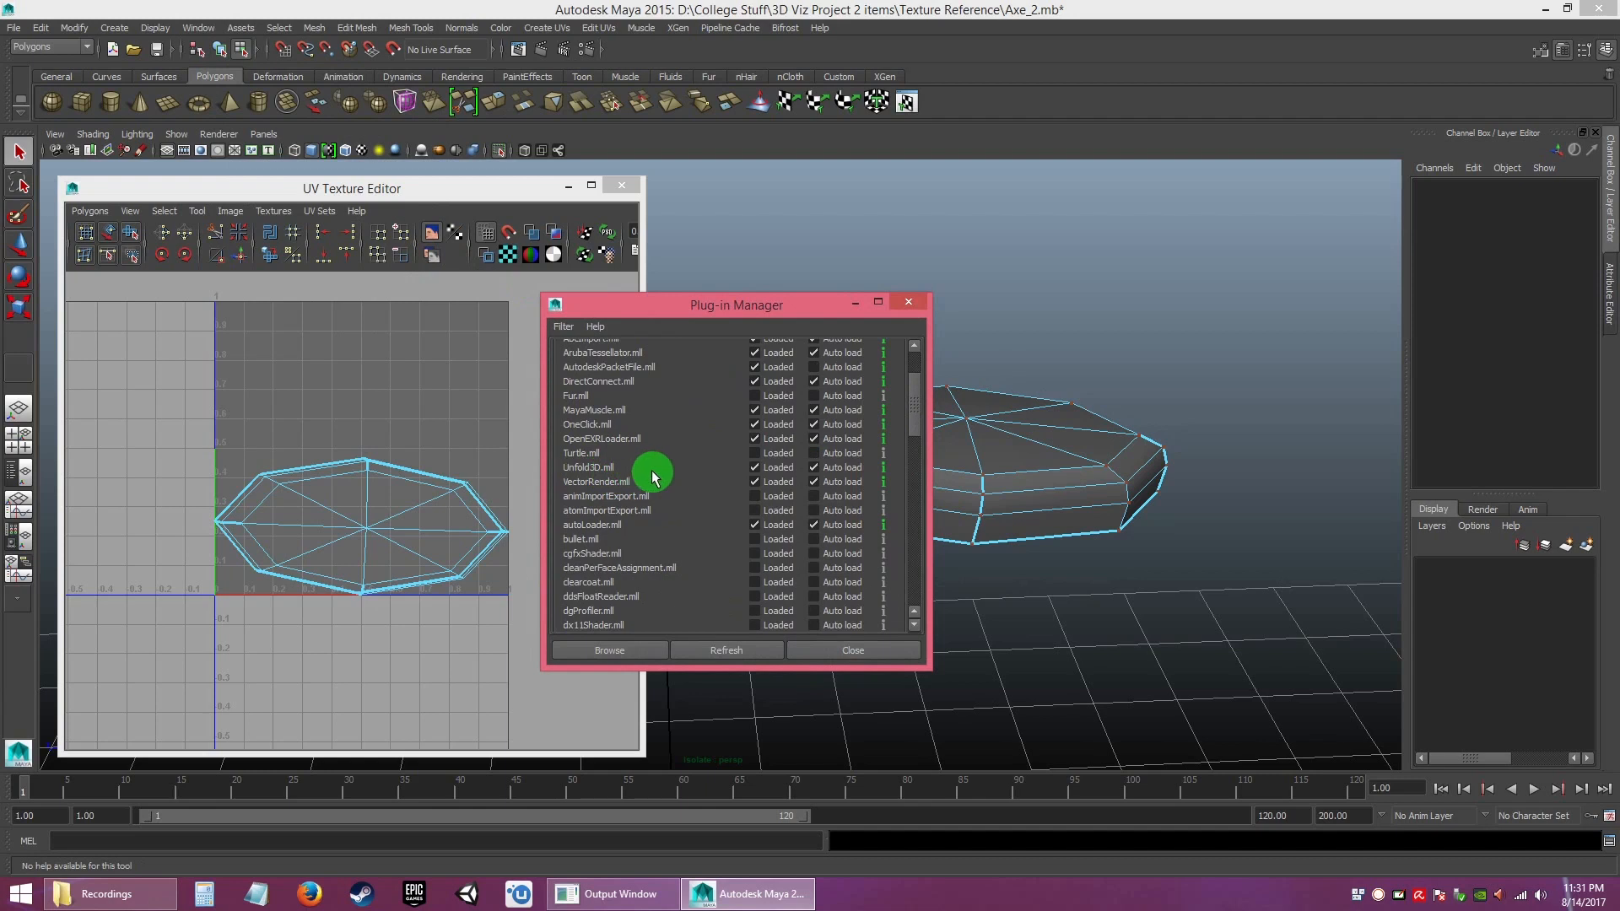
click(815, 468)
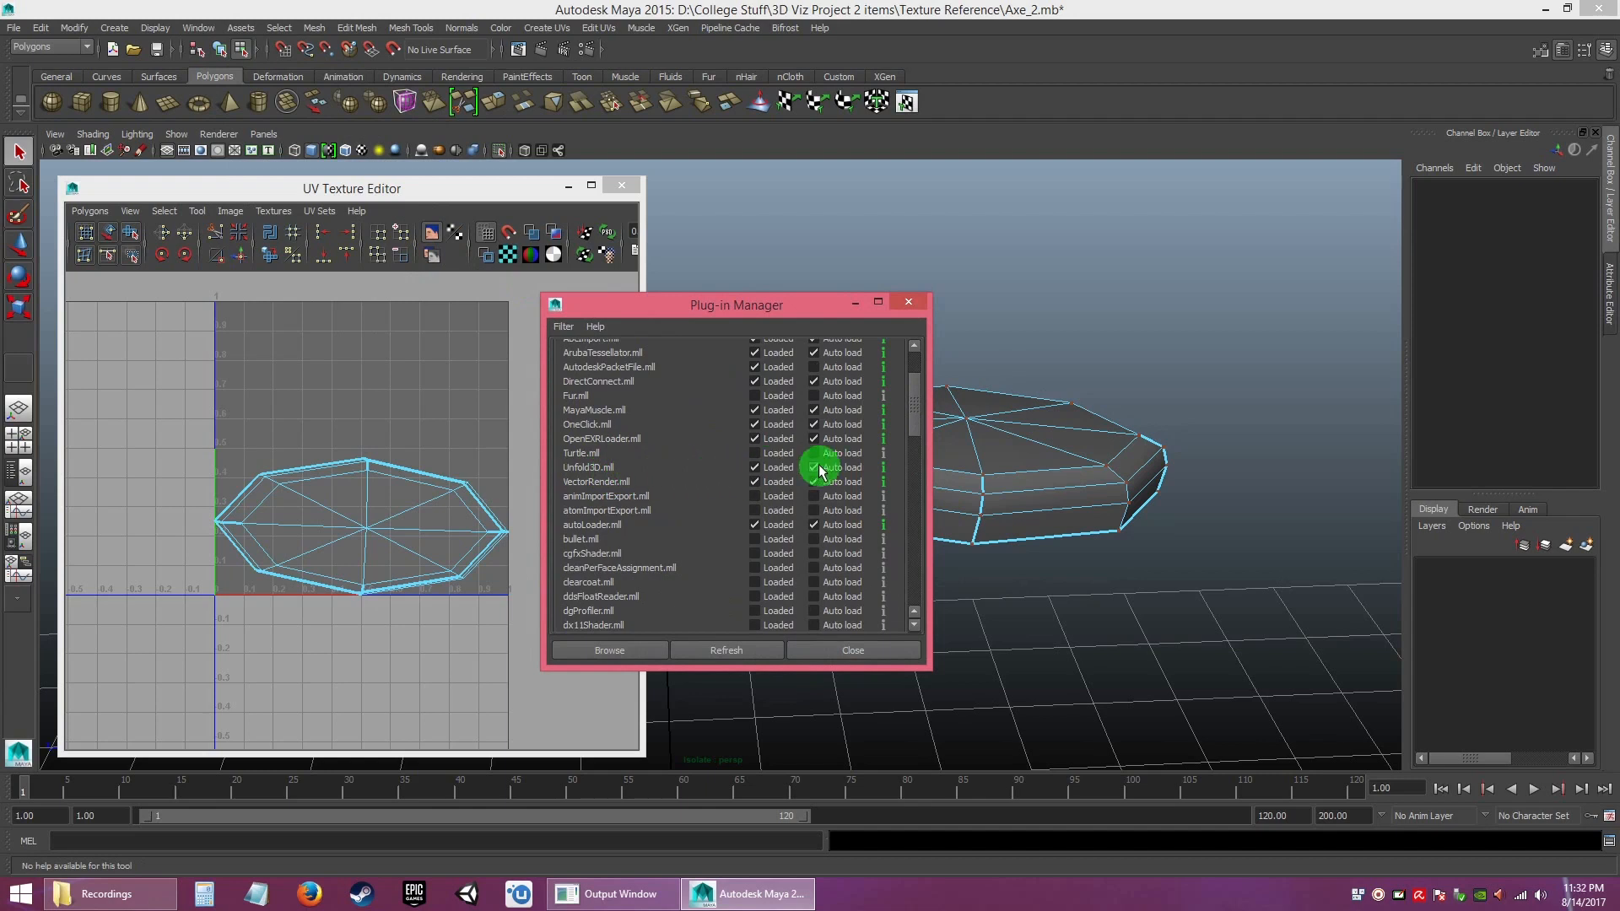
click(818, 652)
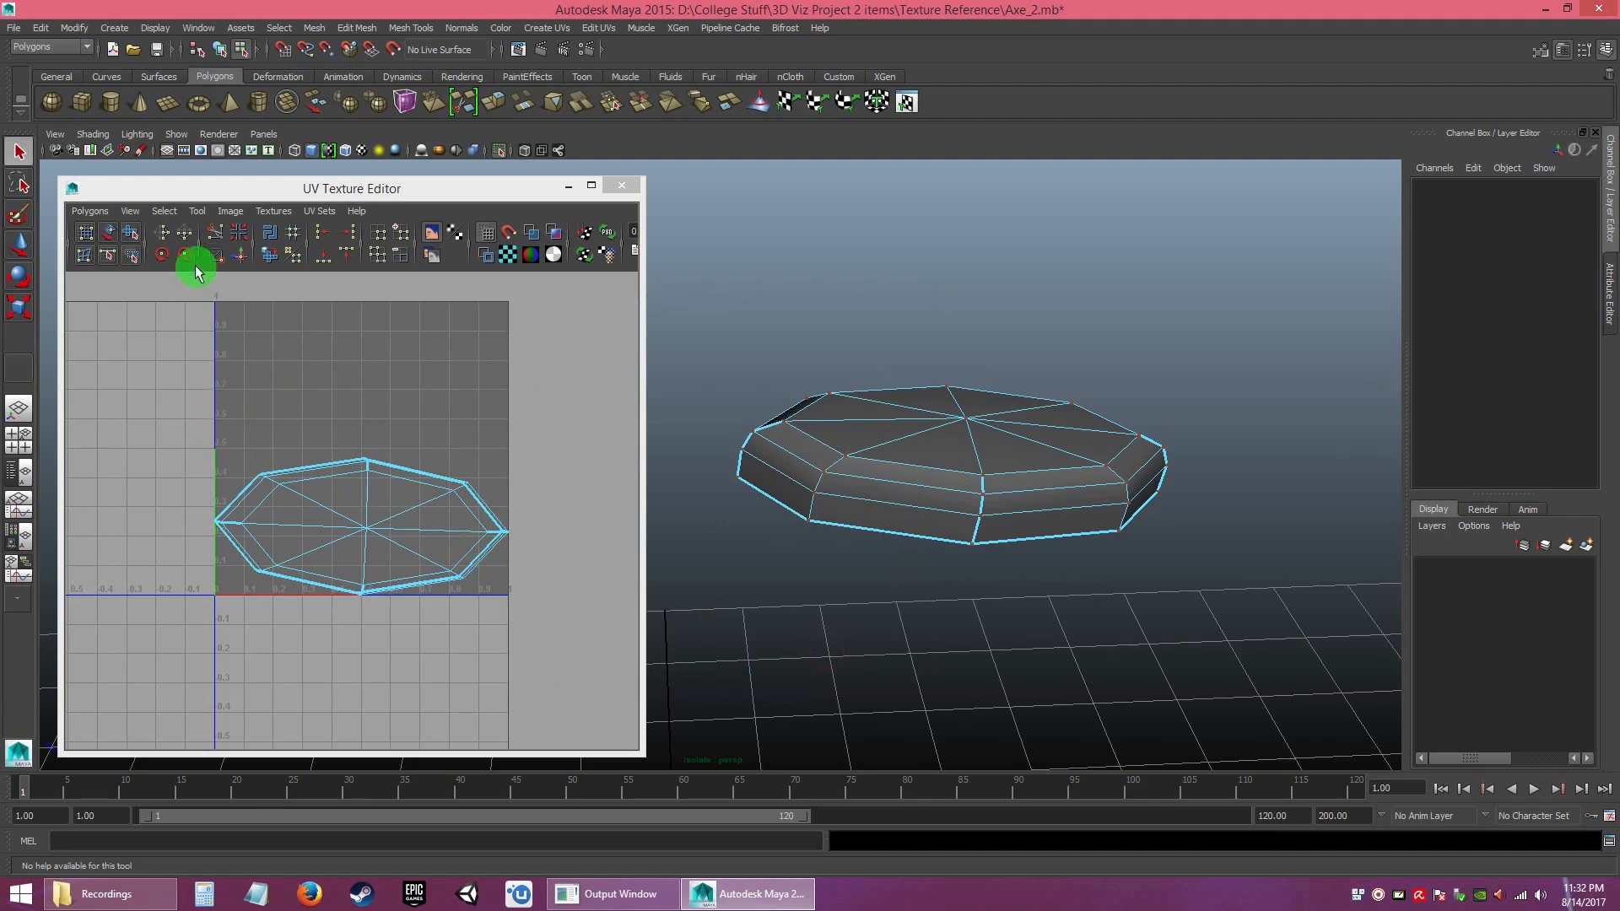
- Unfold all the knob's UVs with Unfold3D at 8 iterations, disabling Pack, Prevent self border intersections and Prevent triangle flips
right_drag(312, 489, 264, 481)
drag(159, 400, 607, 688)
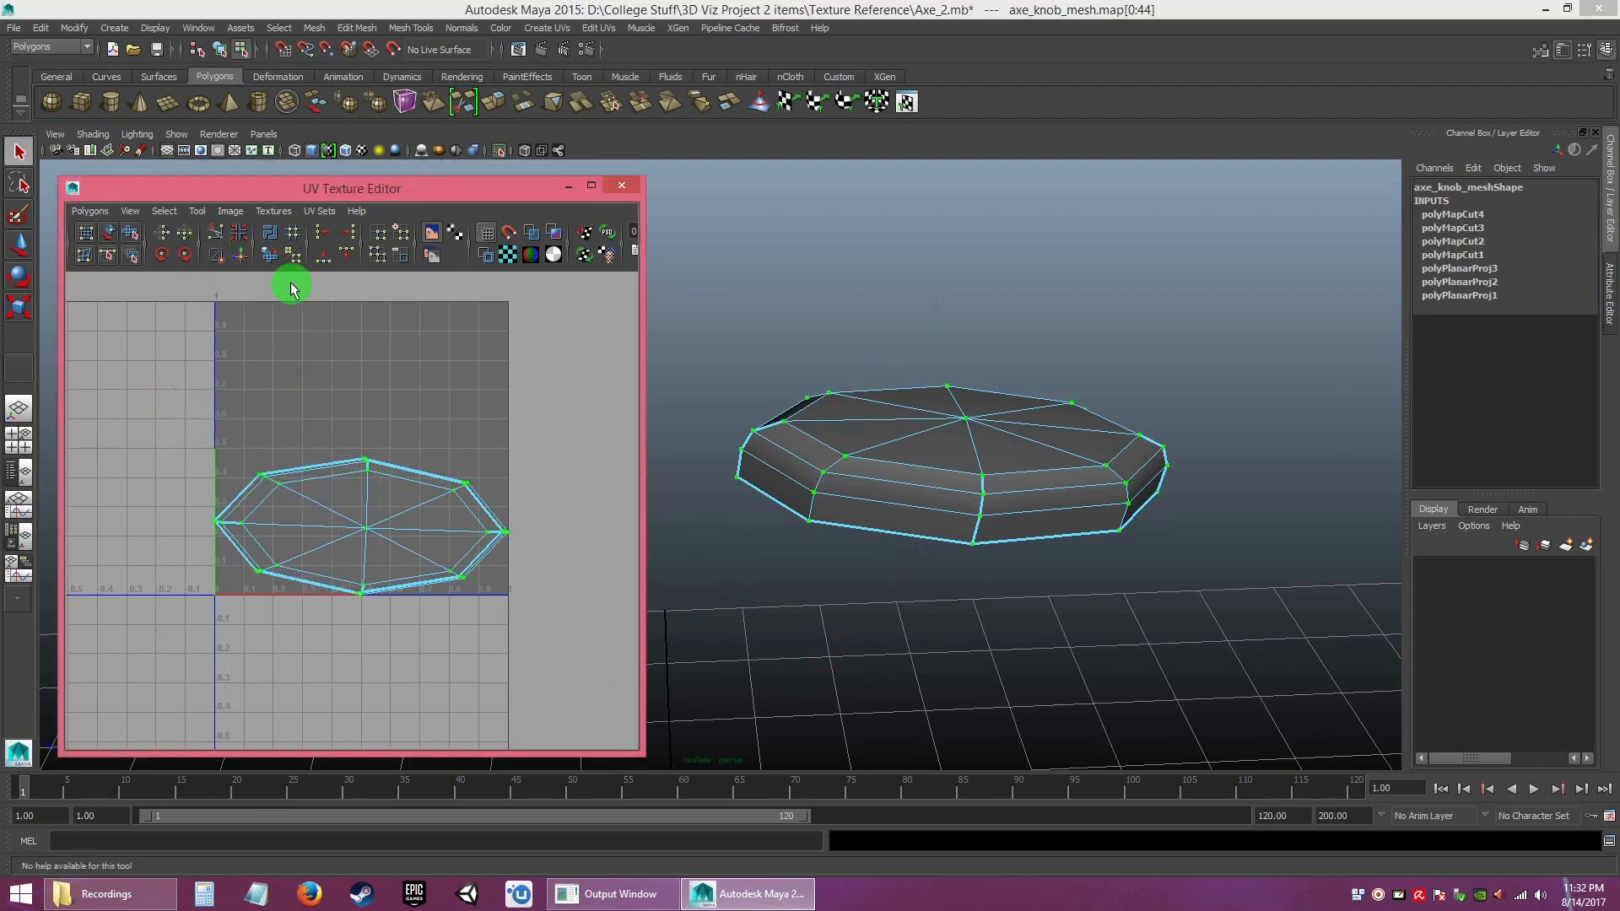
right_click(267, 255)
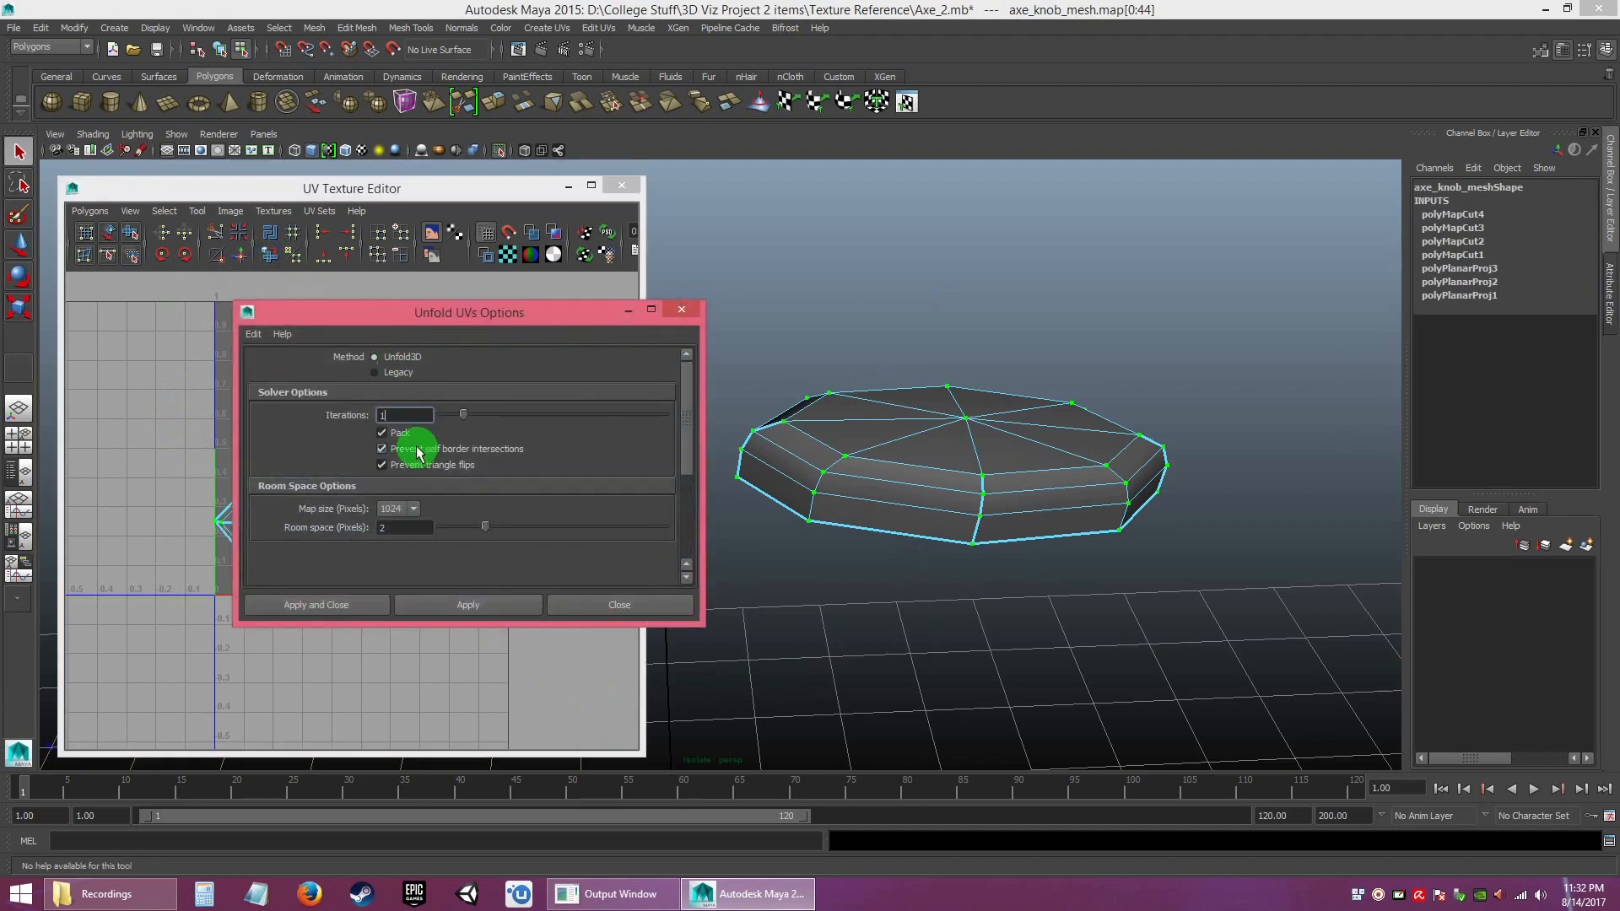
click(391, 357)
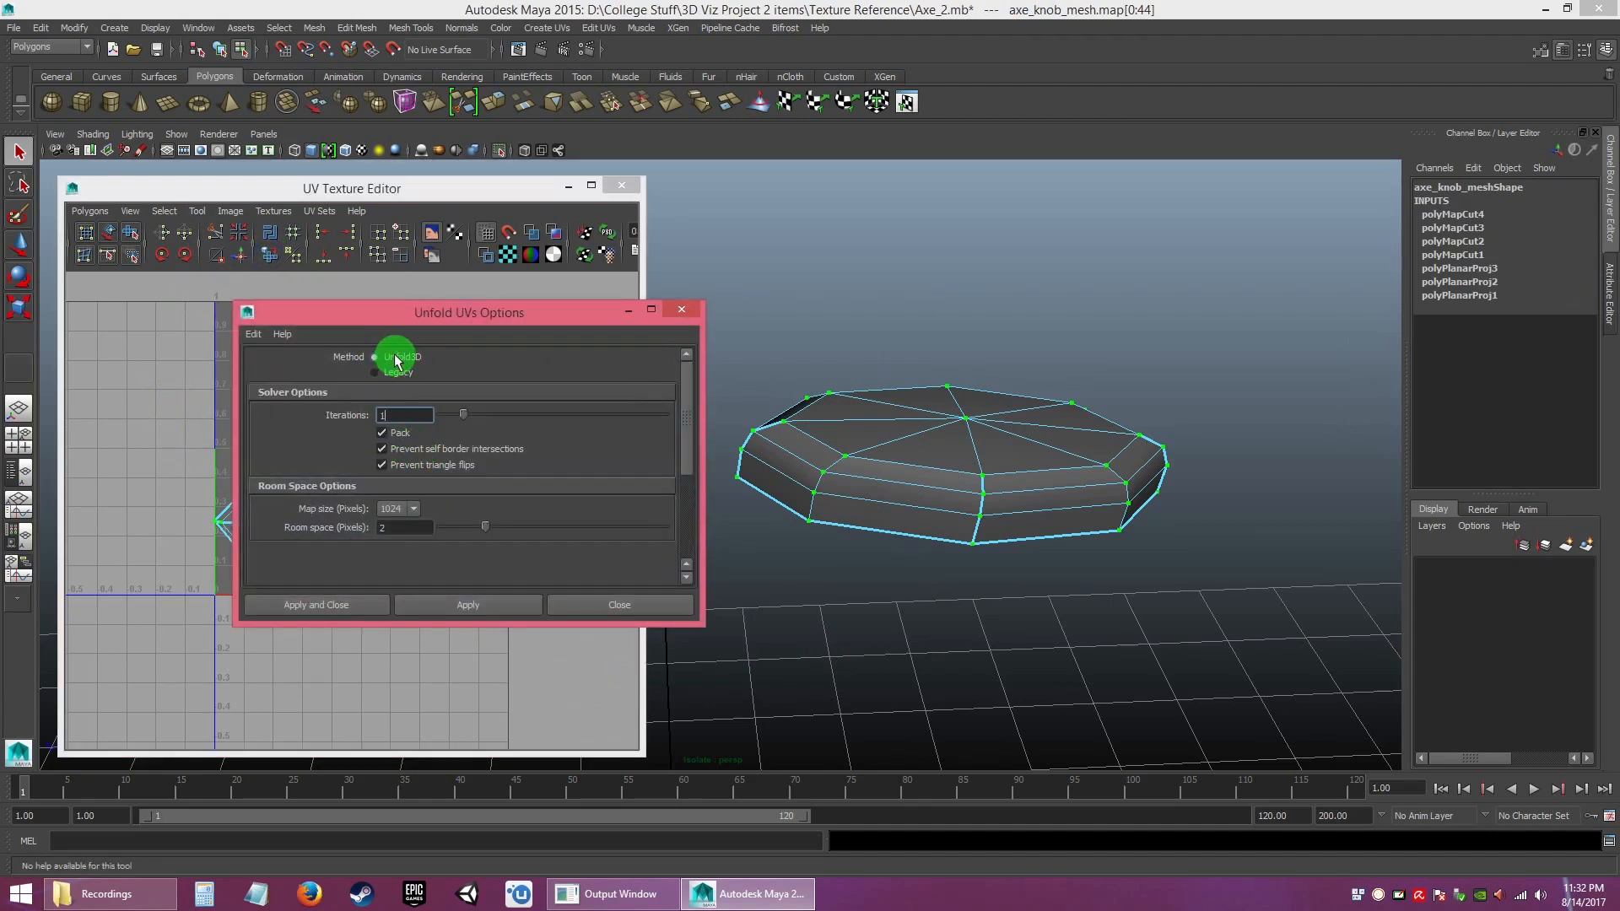
drag(393, 415, 352, 419)
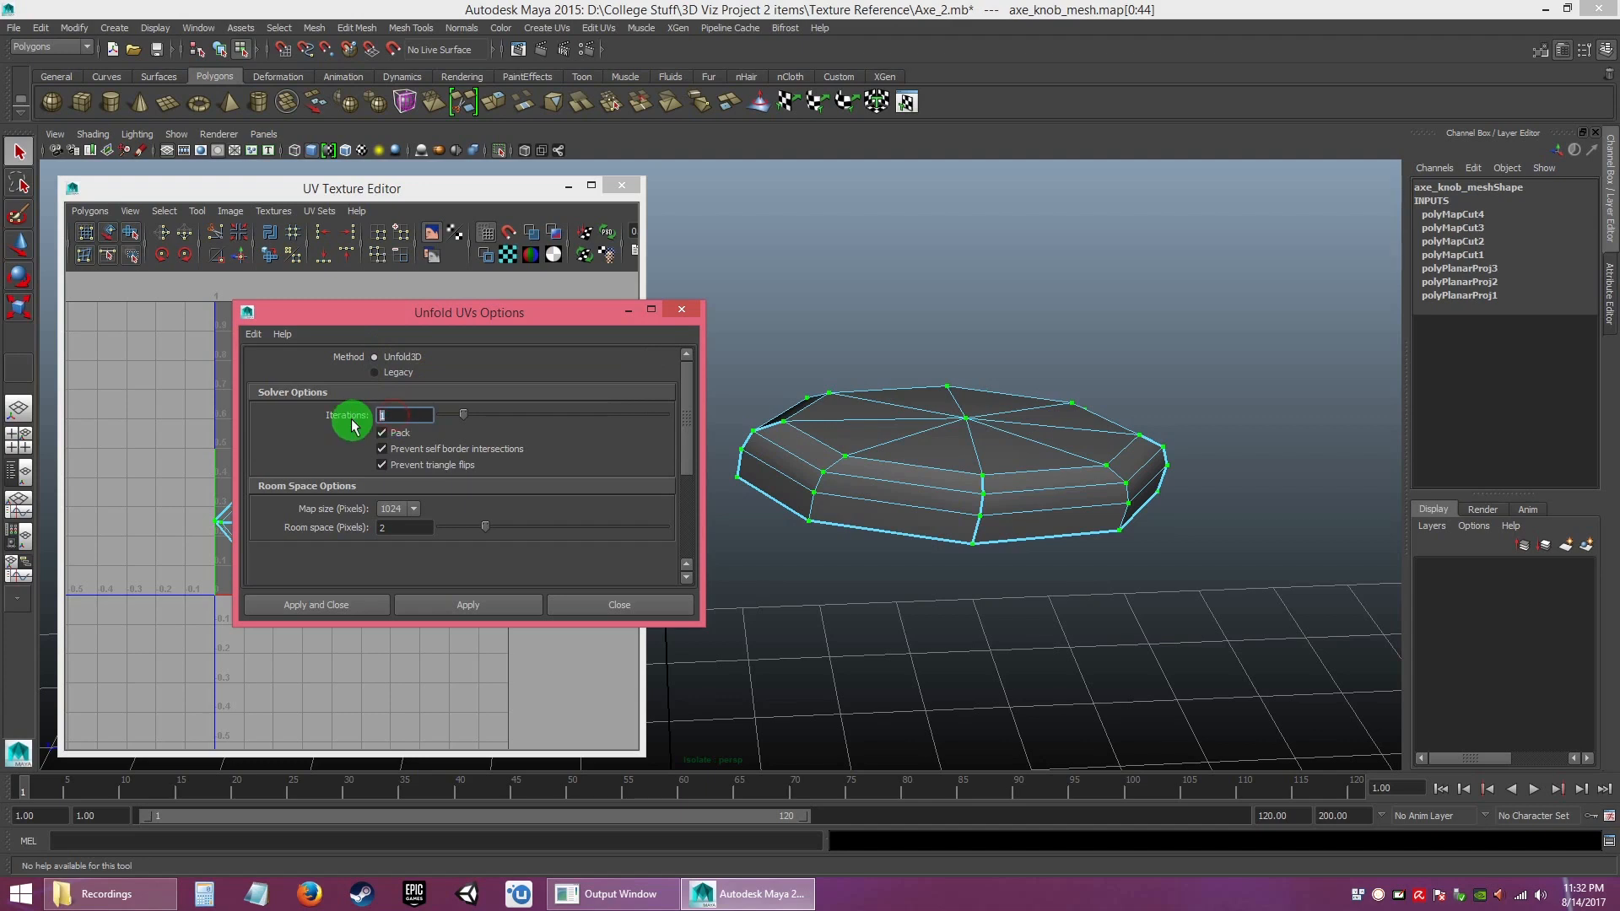
text(8)
drag(403, 414, 343, 409)
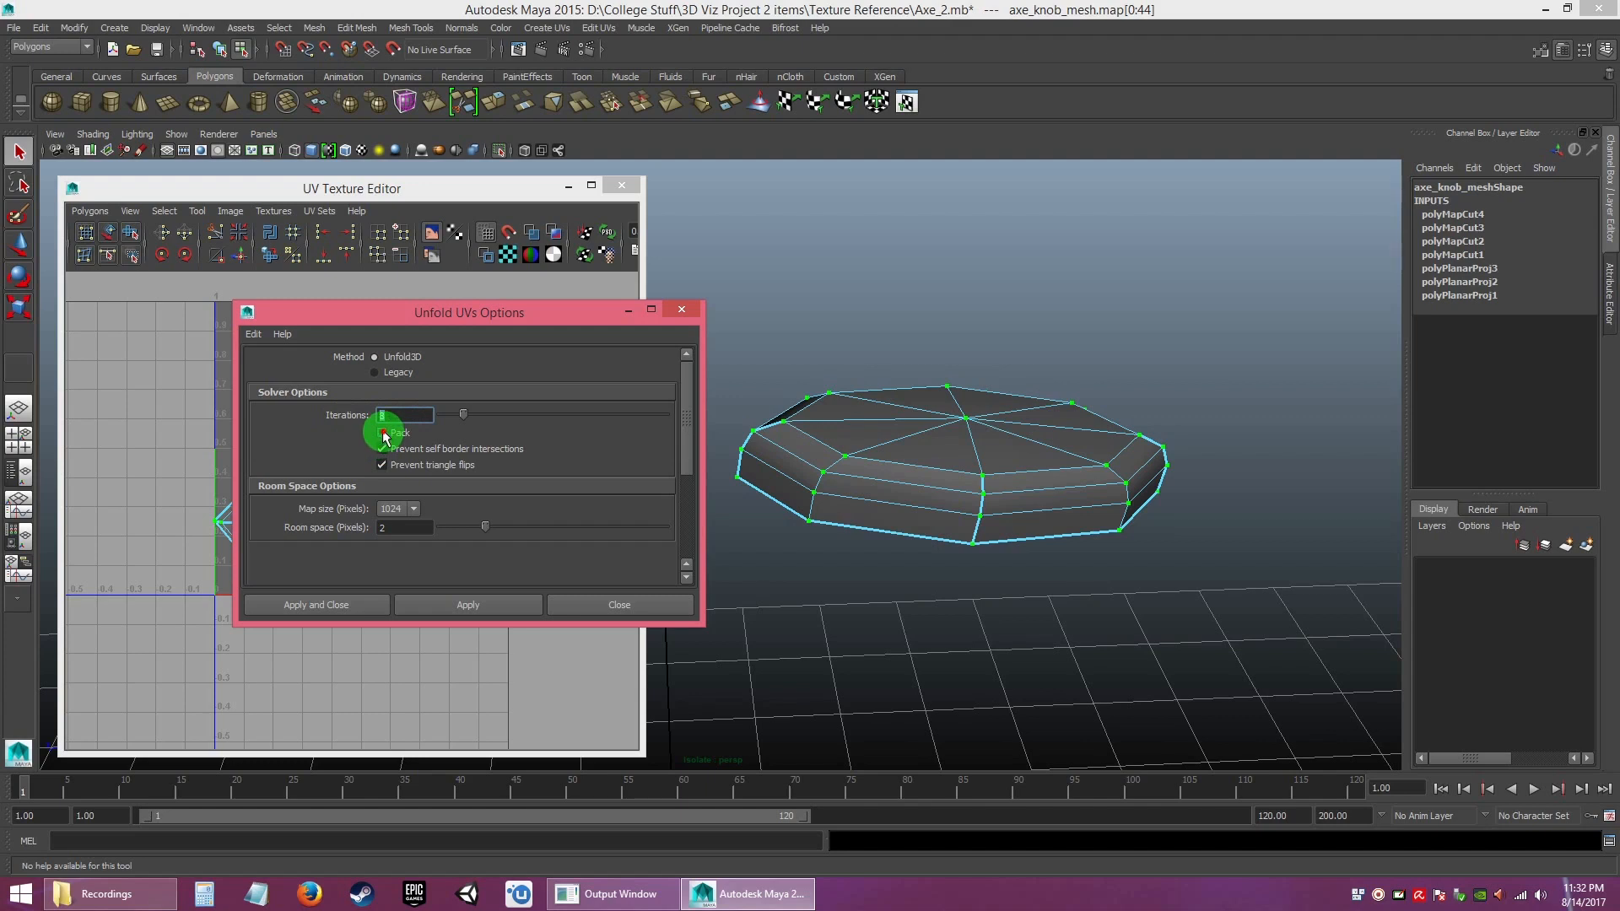
click(383, 462)
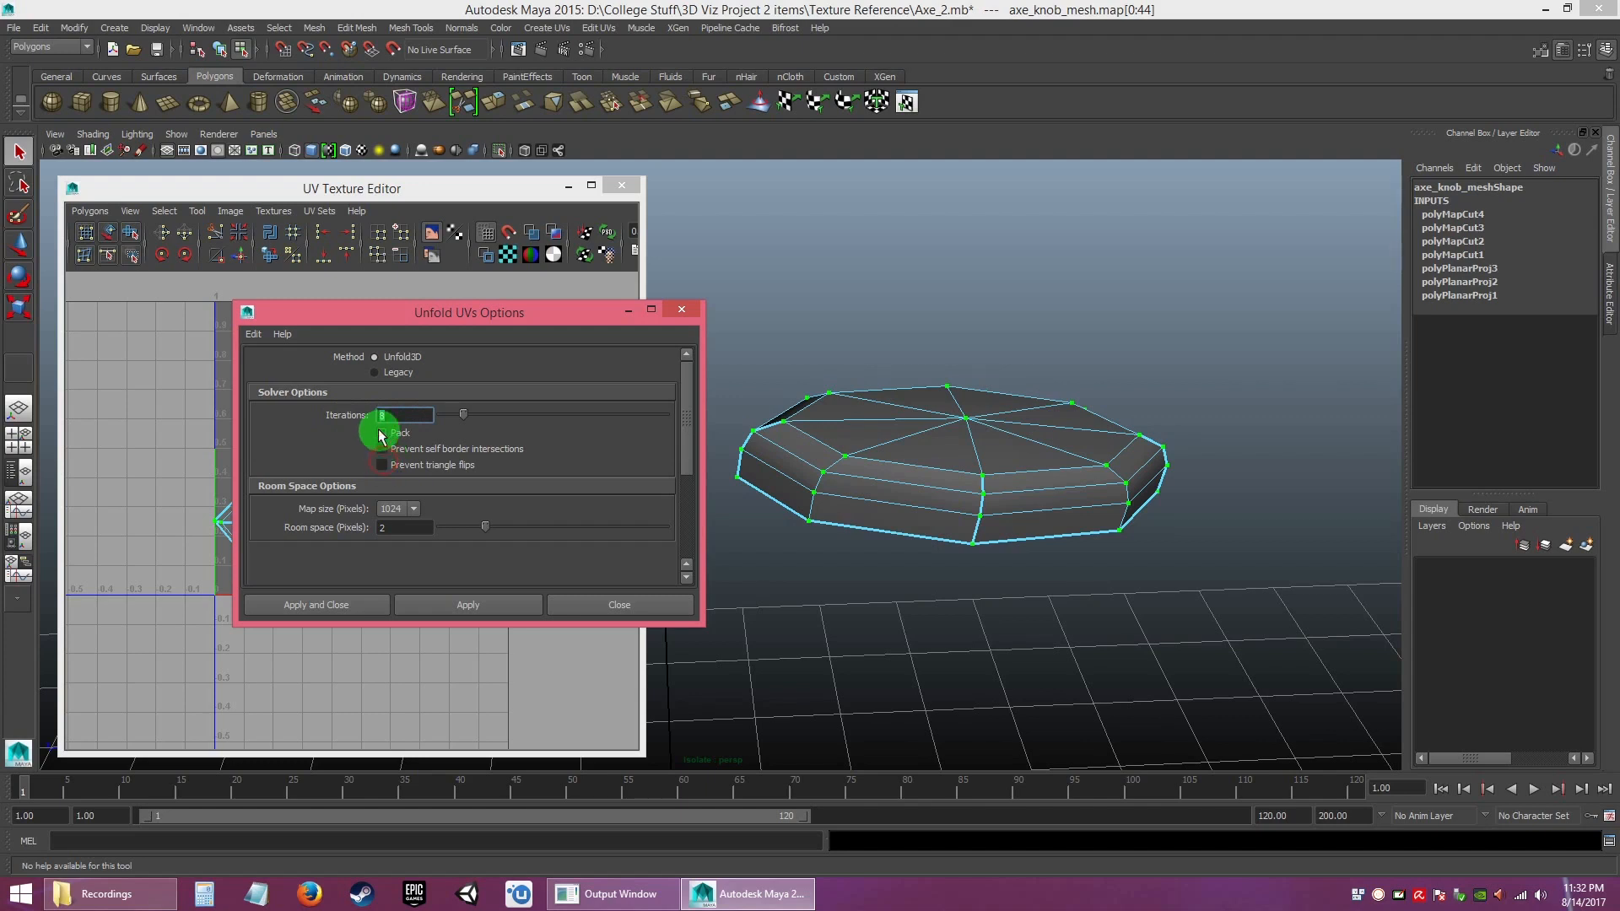
click(690, 459)
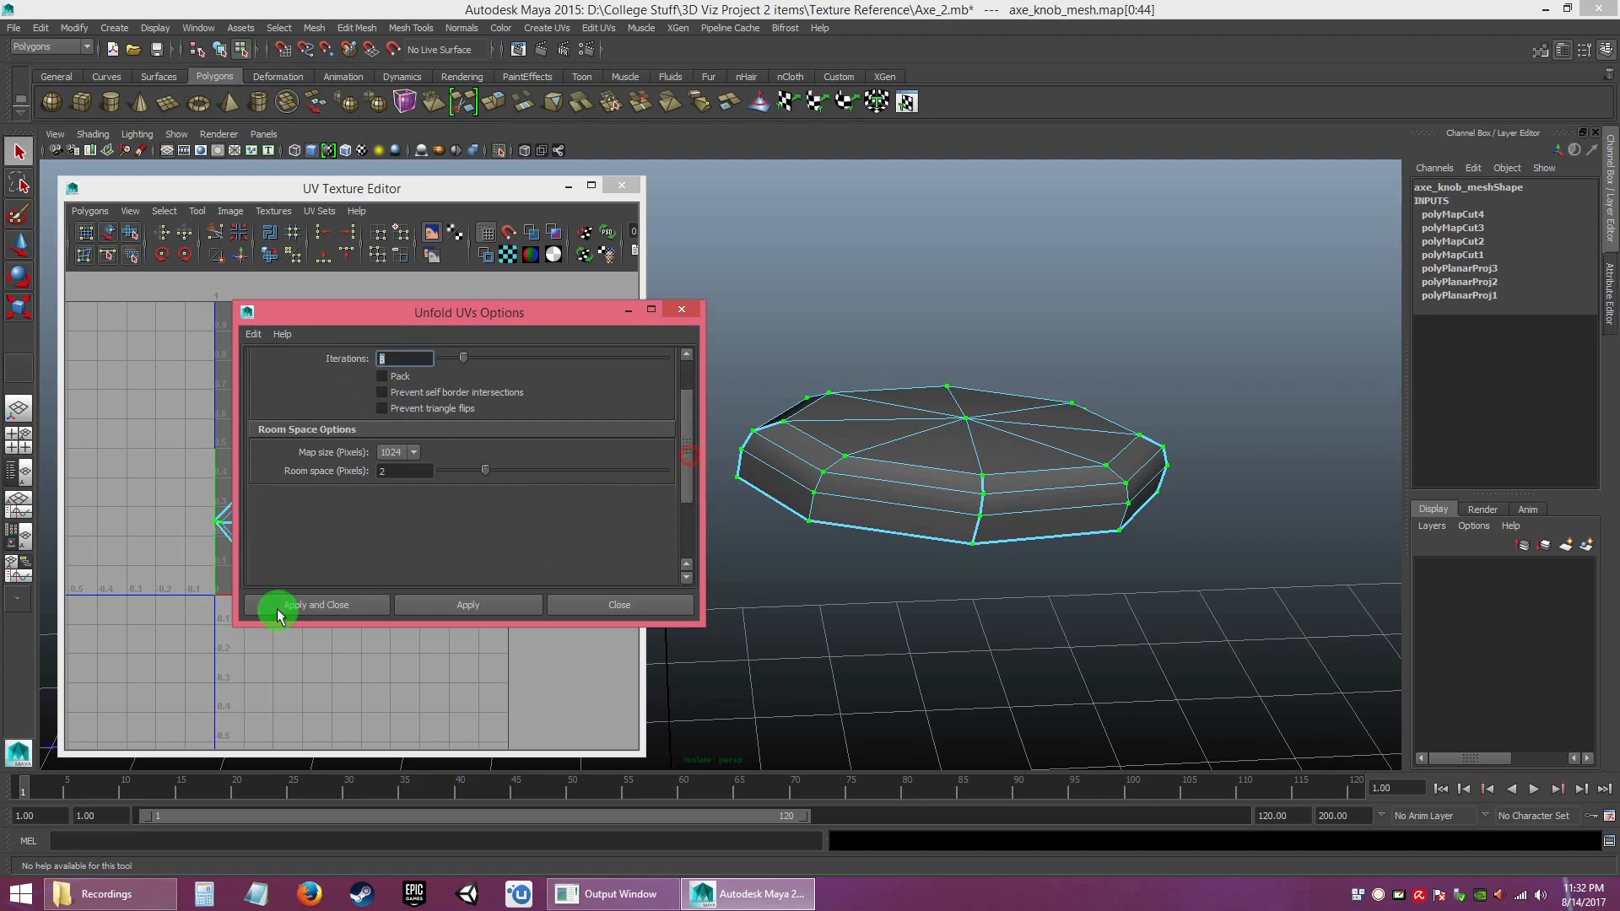
click(323, 604)
- Select all UVs of the unfolded knob shell and compare the Rotate, Scale and Move manipulators on it
alt+right_drag(368, 506, 282, 523)
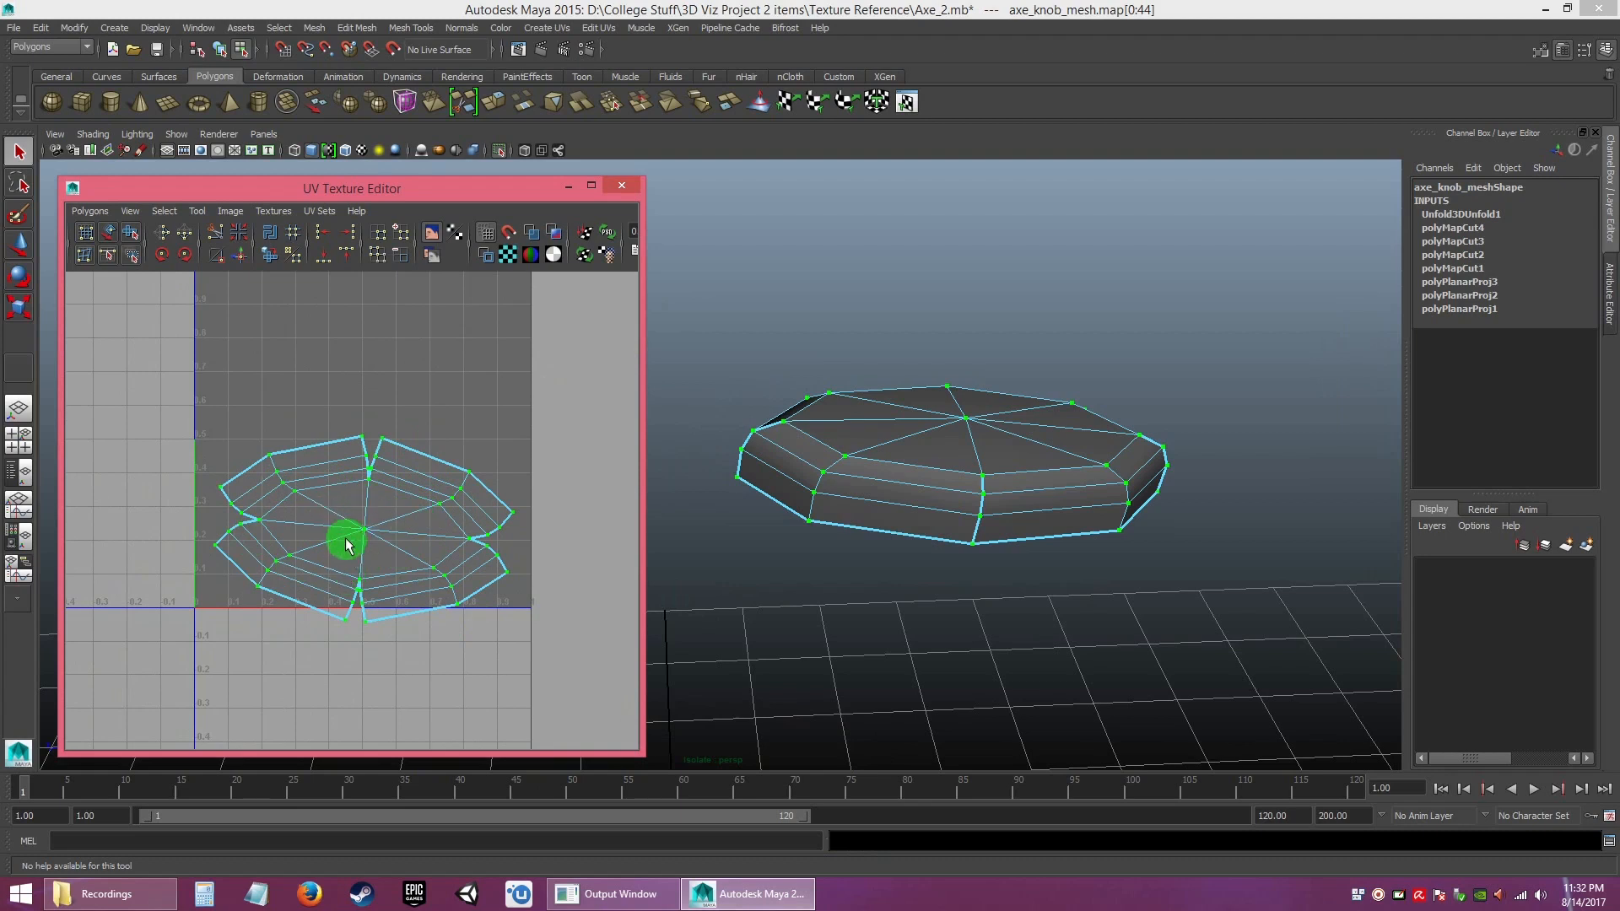
mouse_move(396, 521)
right_down()
mouse_move(371, 519)
mouse_move(414, 545)
mouse_move(364, 512)
mouse_move(401, 507)
right_up()
drag(198, 388, 569, 674)
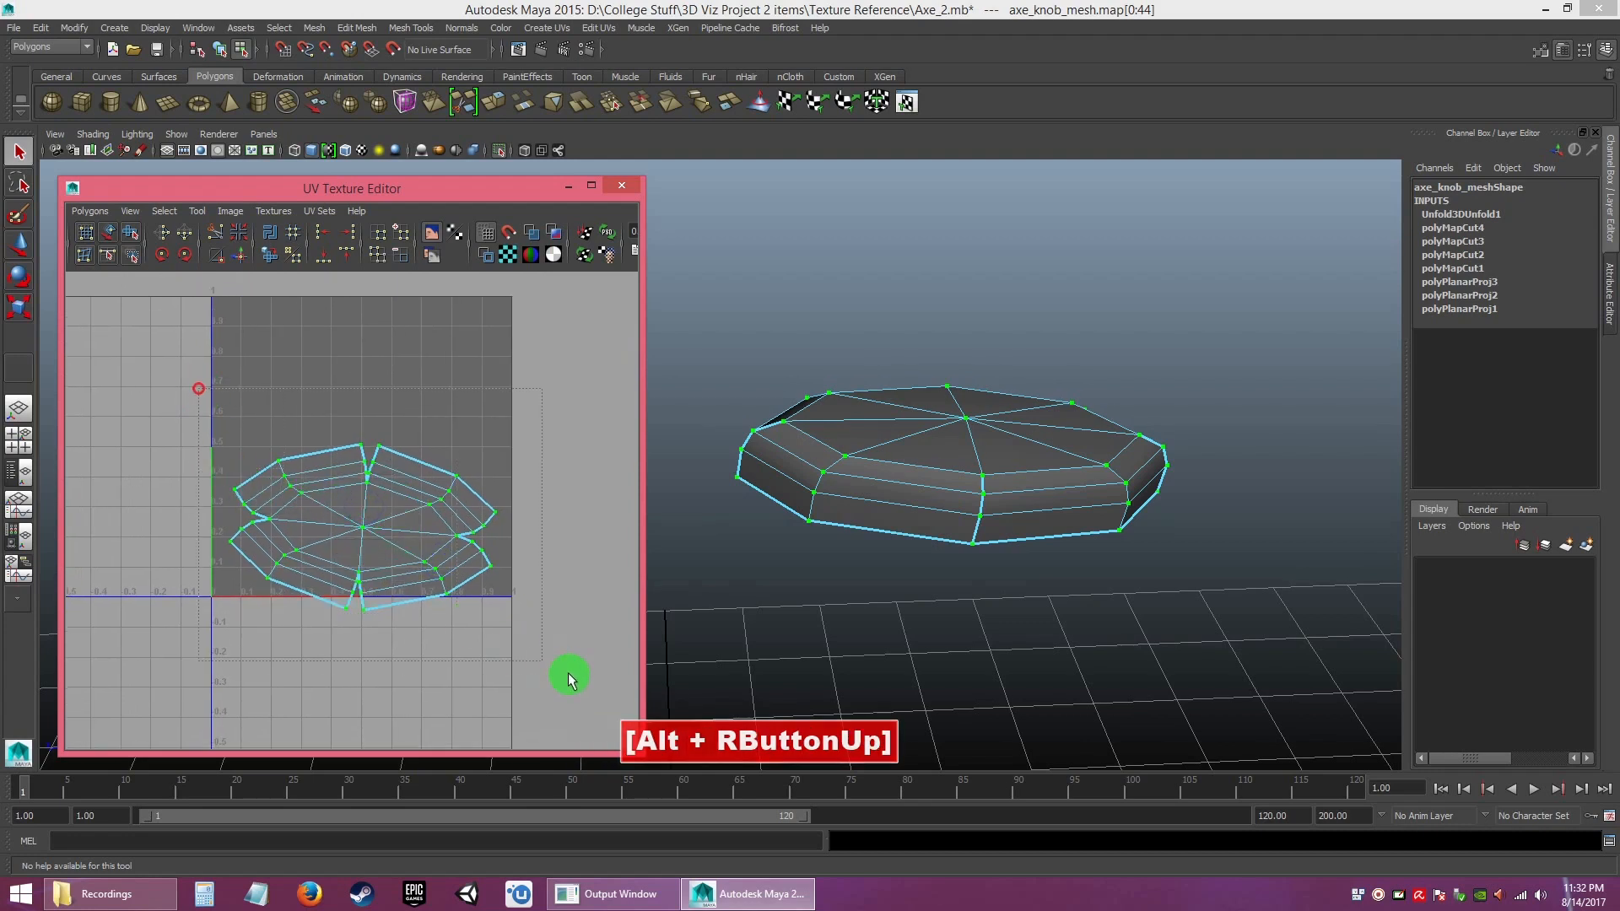
alt+right_drag(478, 565, 415, 523)
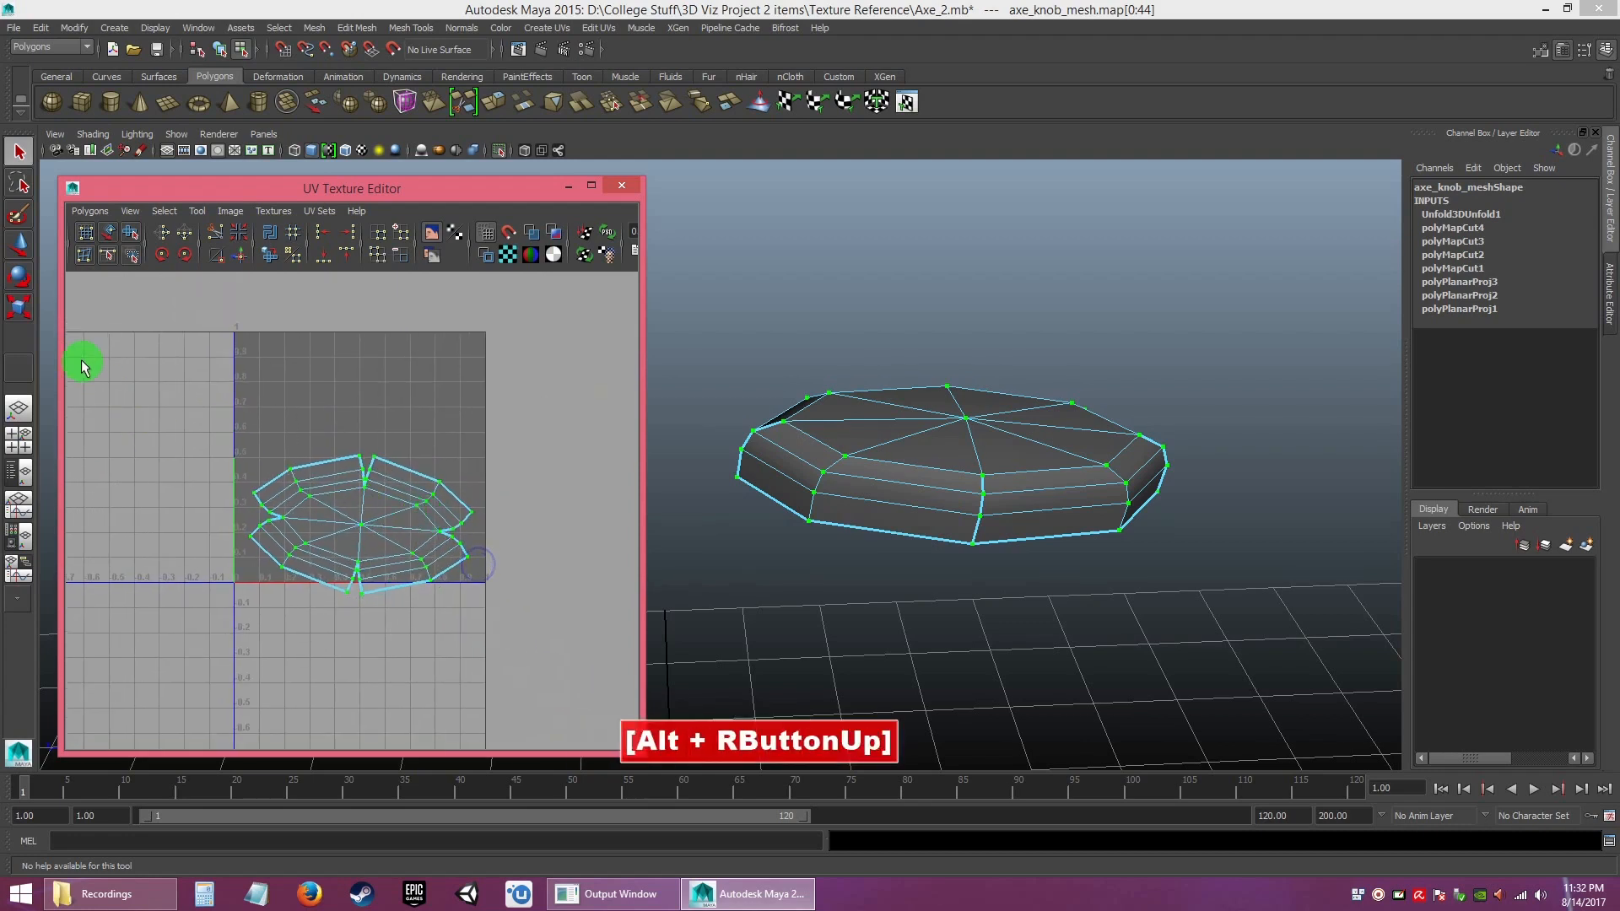
click(21, 247)
click(19, 277)
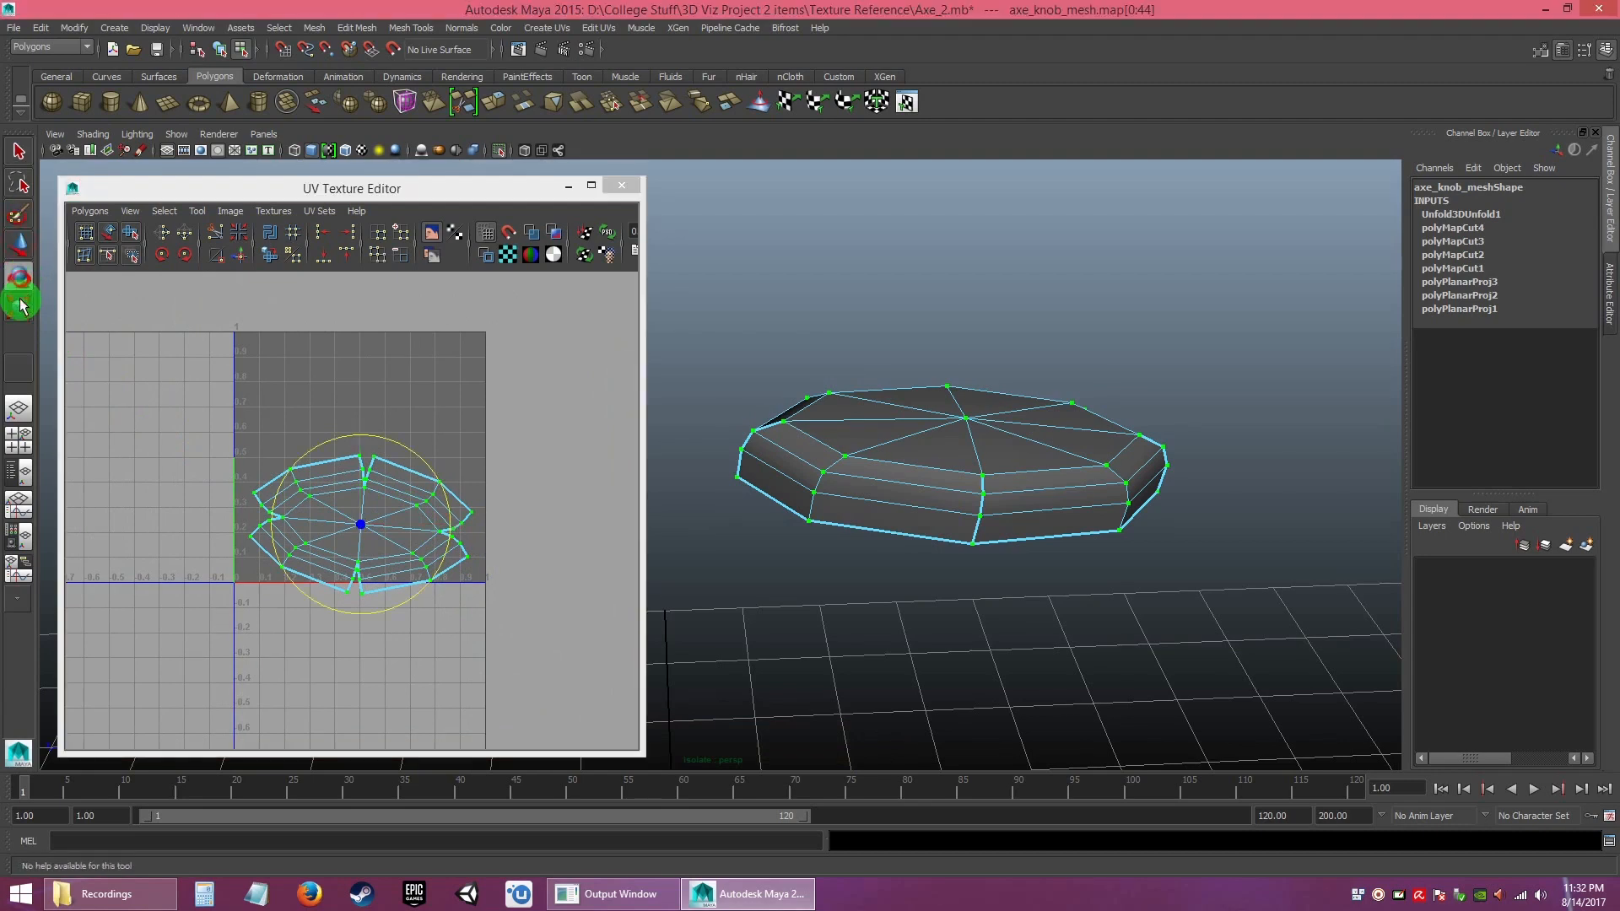
click(21, 312)
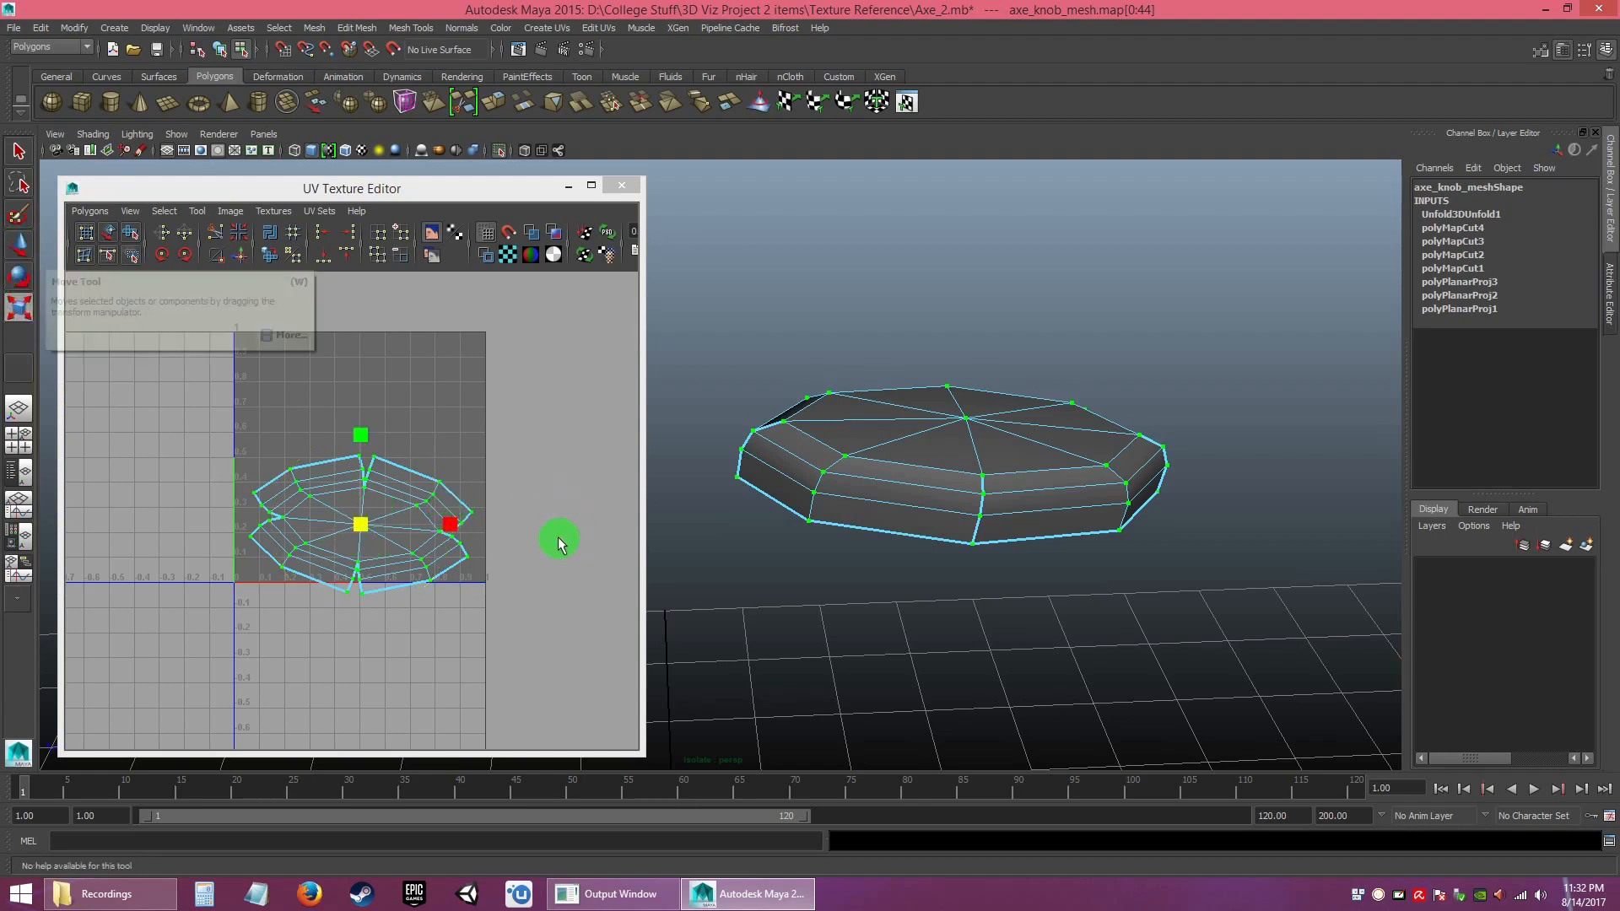
click(18, 245)
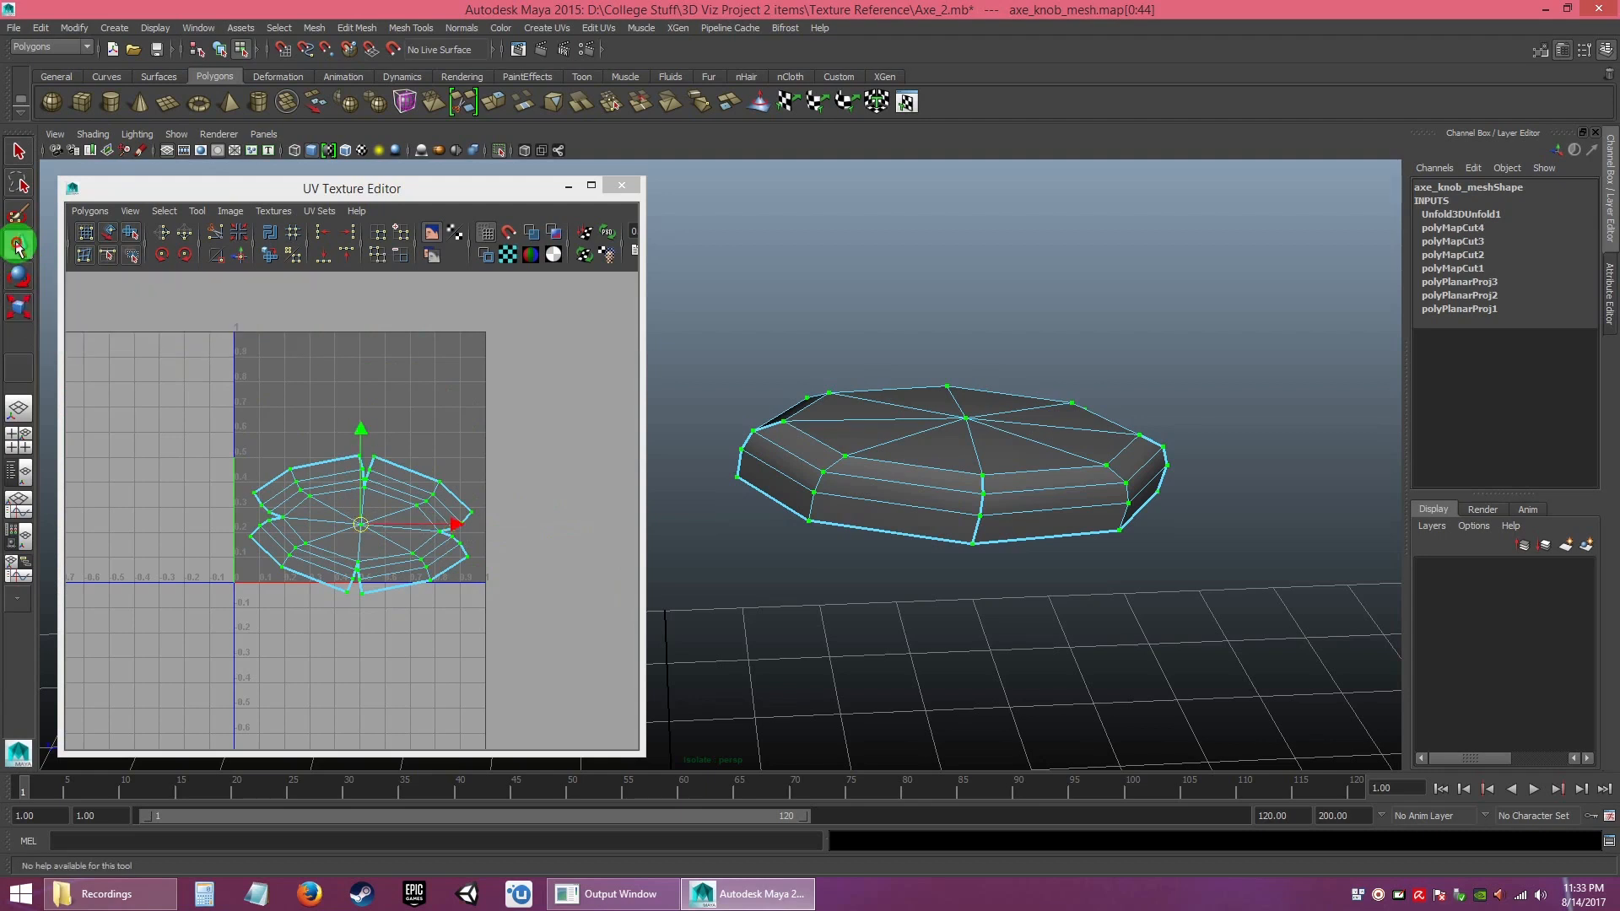
- Try moving the shell by its UVs out of the 0 to 1 texture space and back, and clear the selection
drag(361, 524, 586, 535)
alt+middle_drag(575, 589, 425, 593)
drag(436, 538, 278, 500)
click(388, 591)
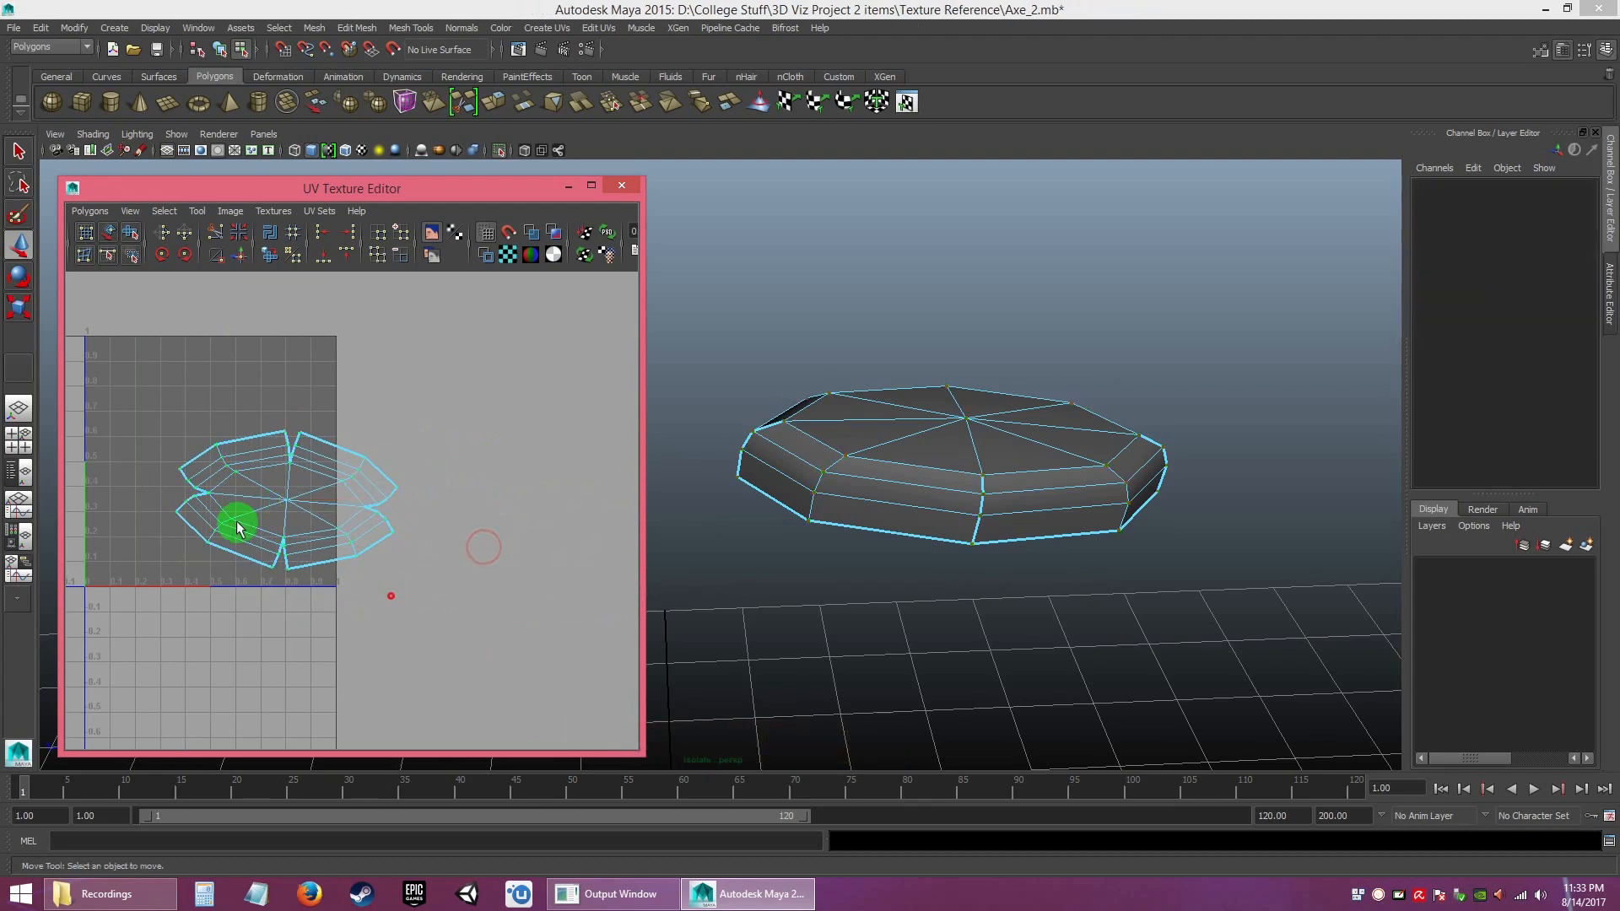
- Select all faces of the knob's shell and move it fully outside the 0 to 1 texture space, to its right
right_drag(316, 485, 163, 396)
click(291, 495)
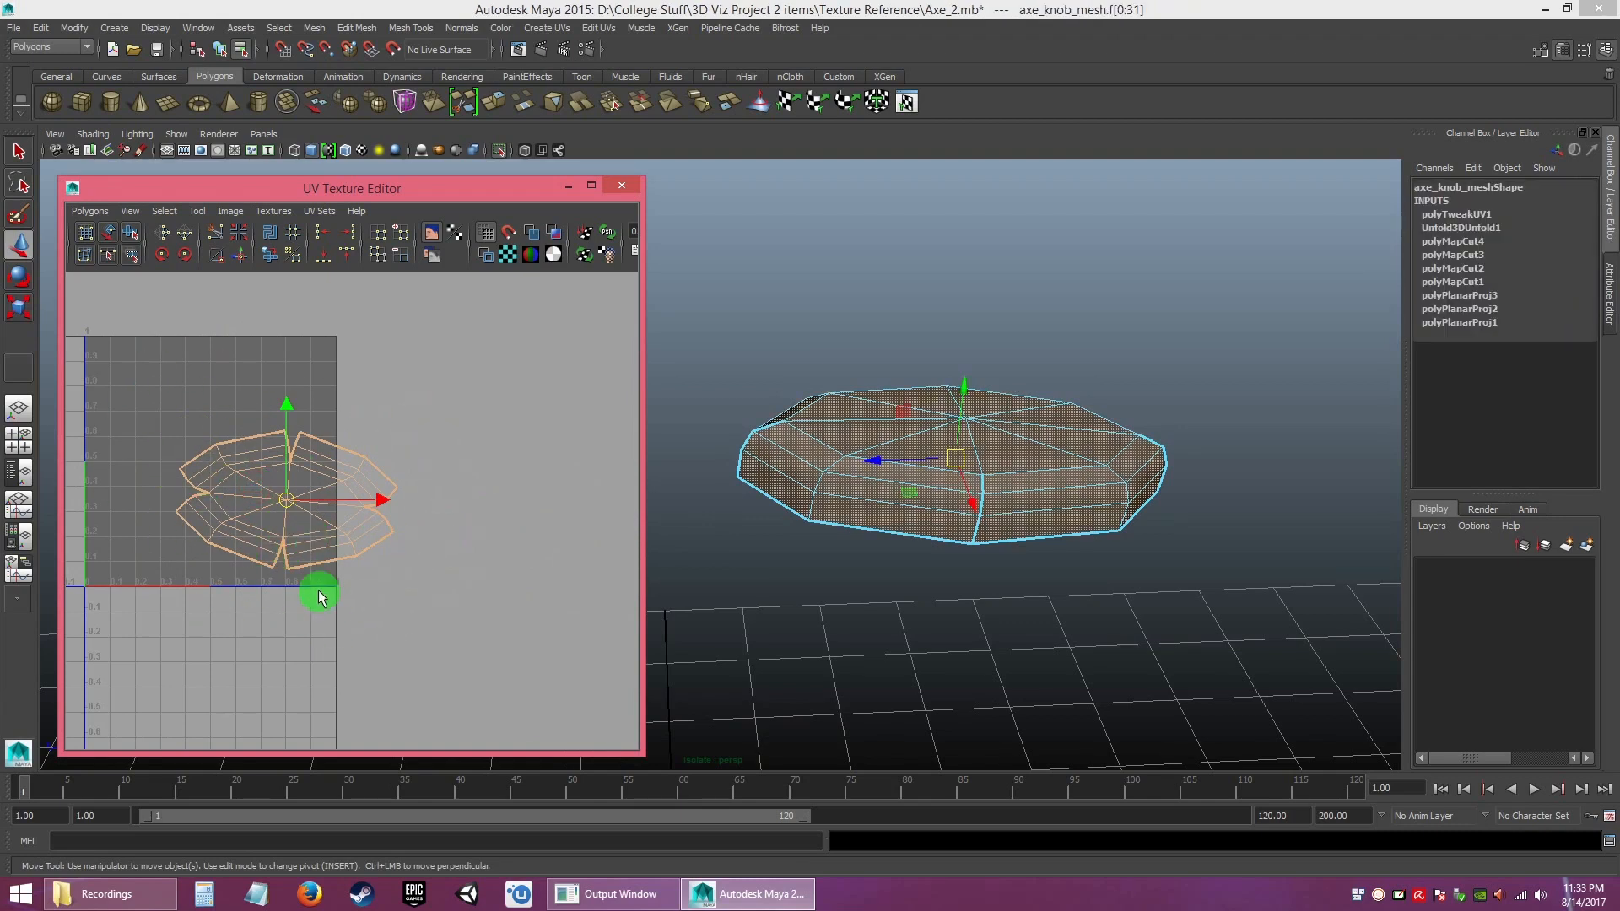
click(287, 501)
drag(284, 506, 481, 524)
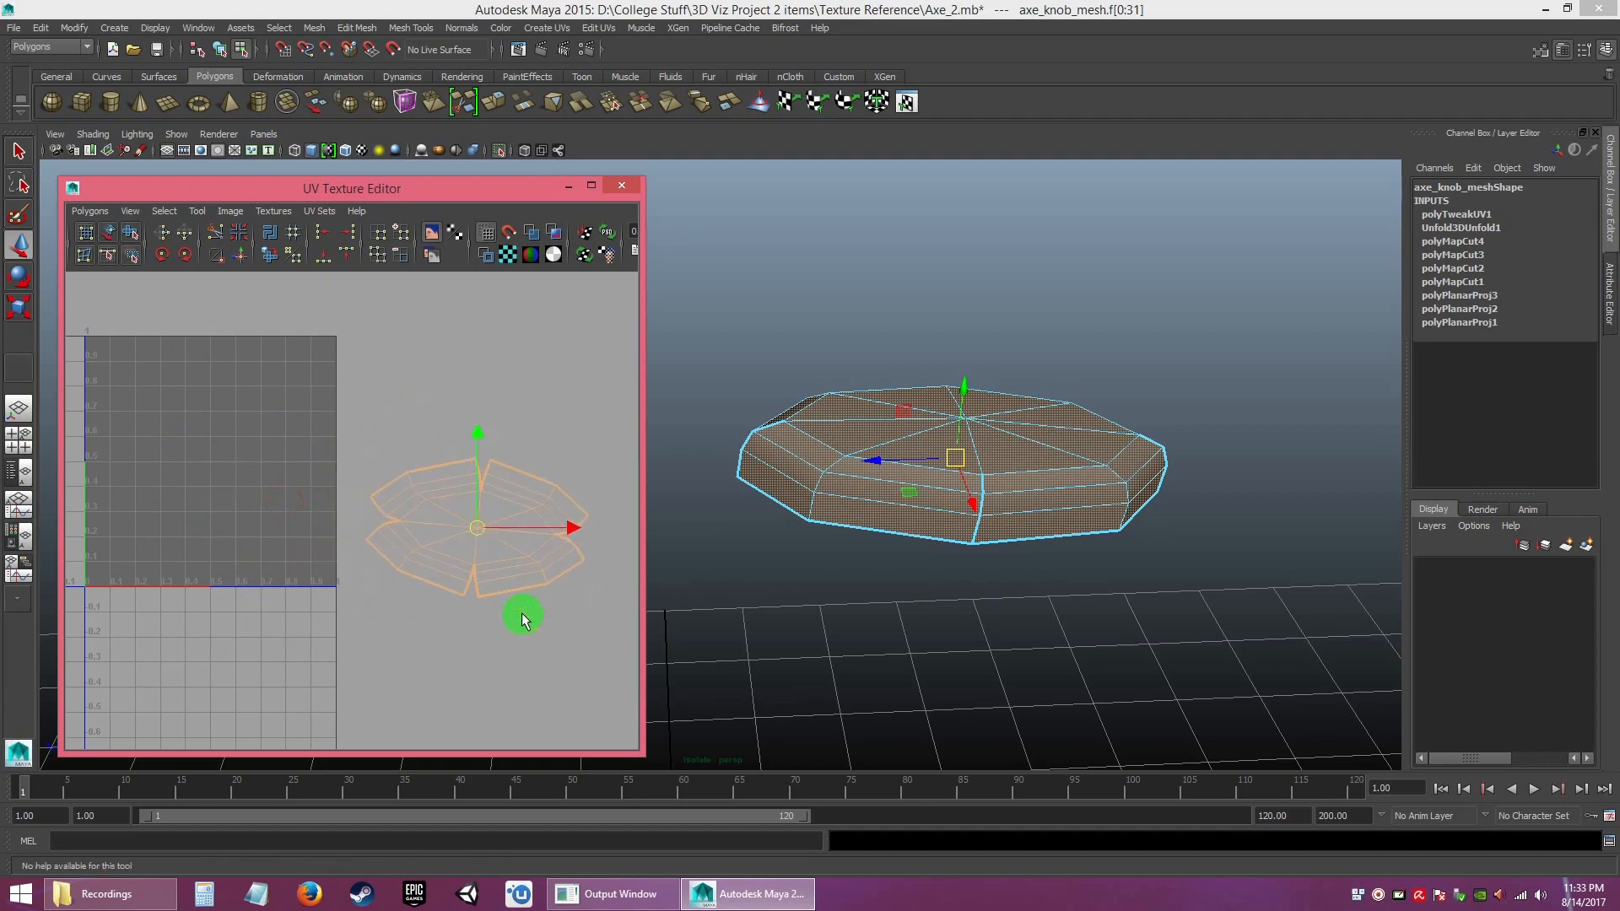
- Rotate the knob's UV shell slightly so its long axis lies horizontal, and deselect it
alt+middle_drag(544, 664, 525, 655)
alt+right_drag(526, 656, 506, 543)
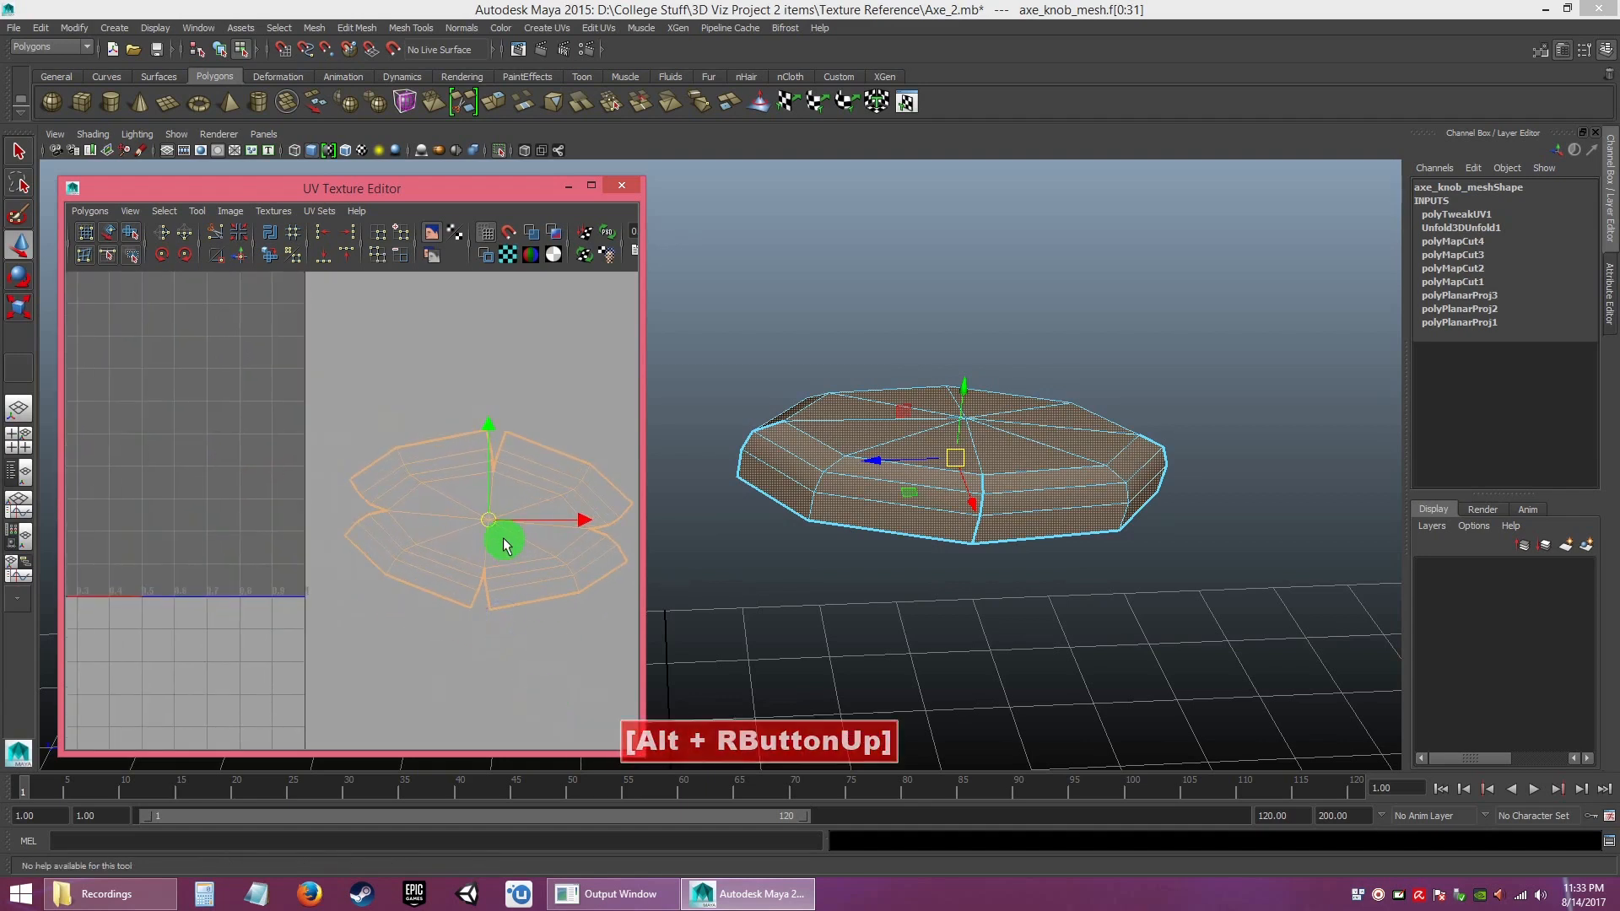
key(e)
drag(422, 461, 429, 459)
click(524, 654)
alt+middle_drag(523, 525, 481, 503)
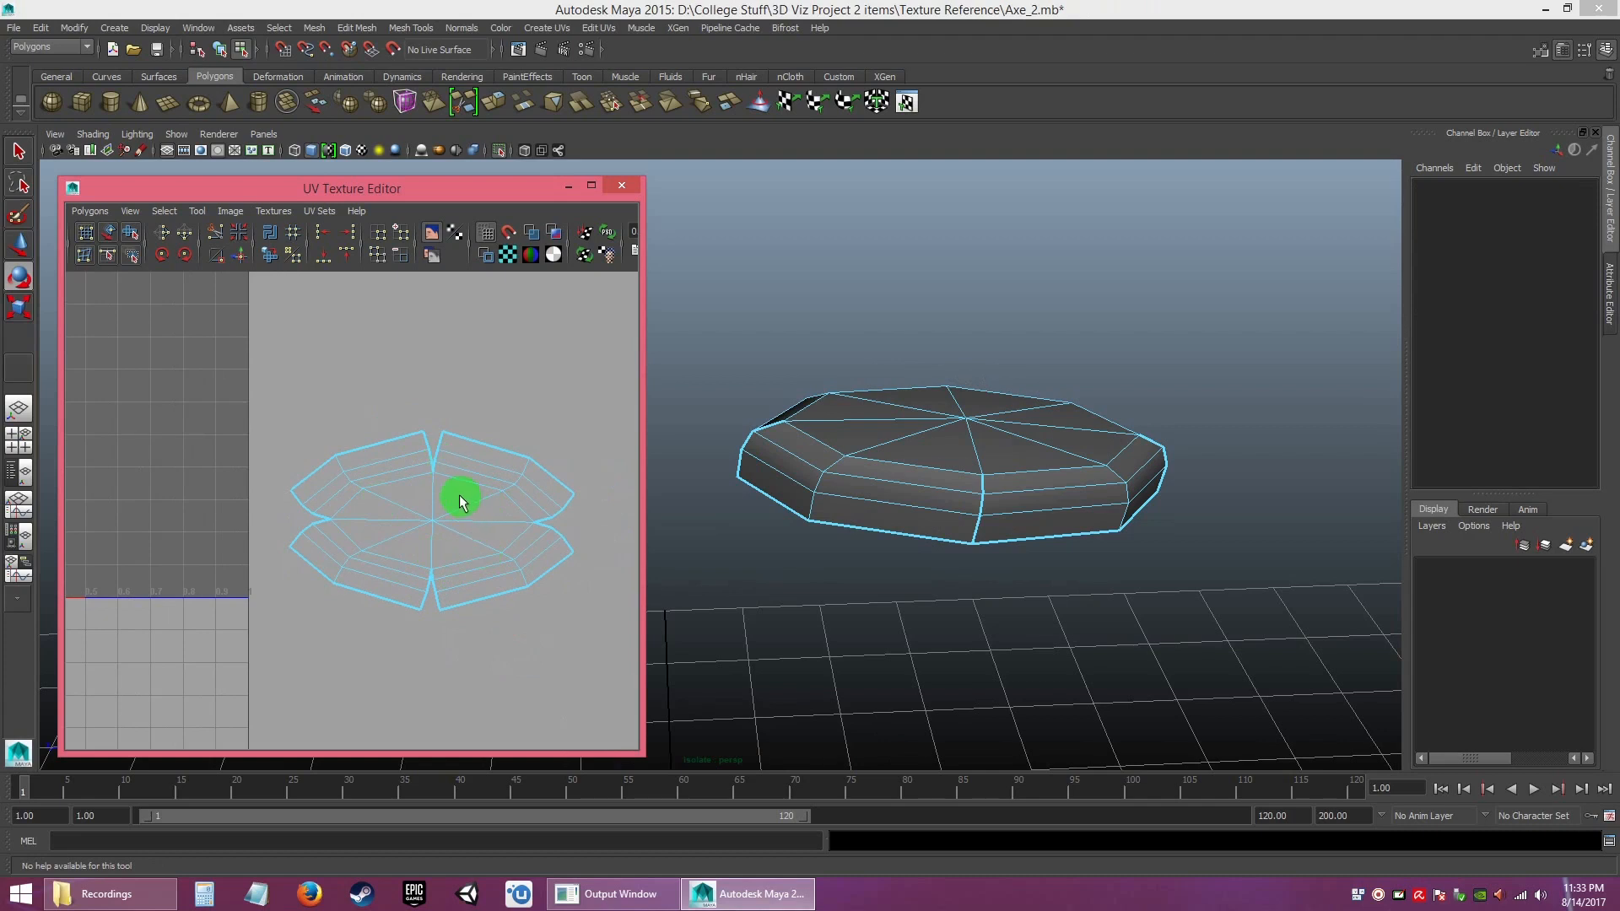
- Display the checker pattern on the knob and inspect its squares across the knob's top face
click(509, 257)
mouse_move(487, 560)
alt+right_down()
mouse_move(534, 647)
mouse_move(513, 575)
alt+right_up()
alt+drag(962, 498, 958, 550)
alt+right_drag(958, 549, 1046, 579)
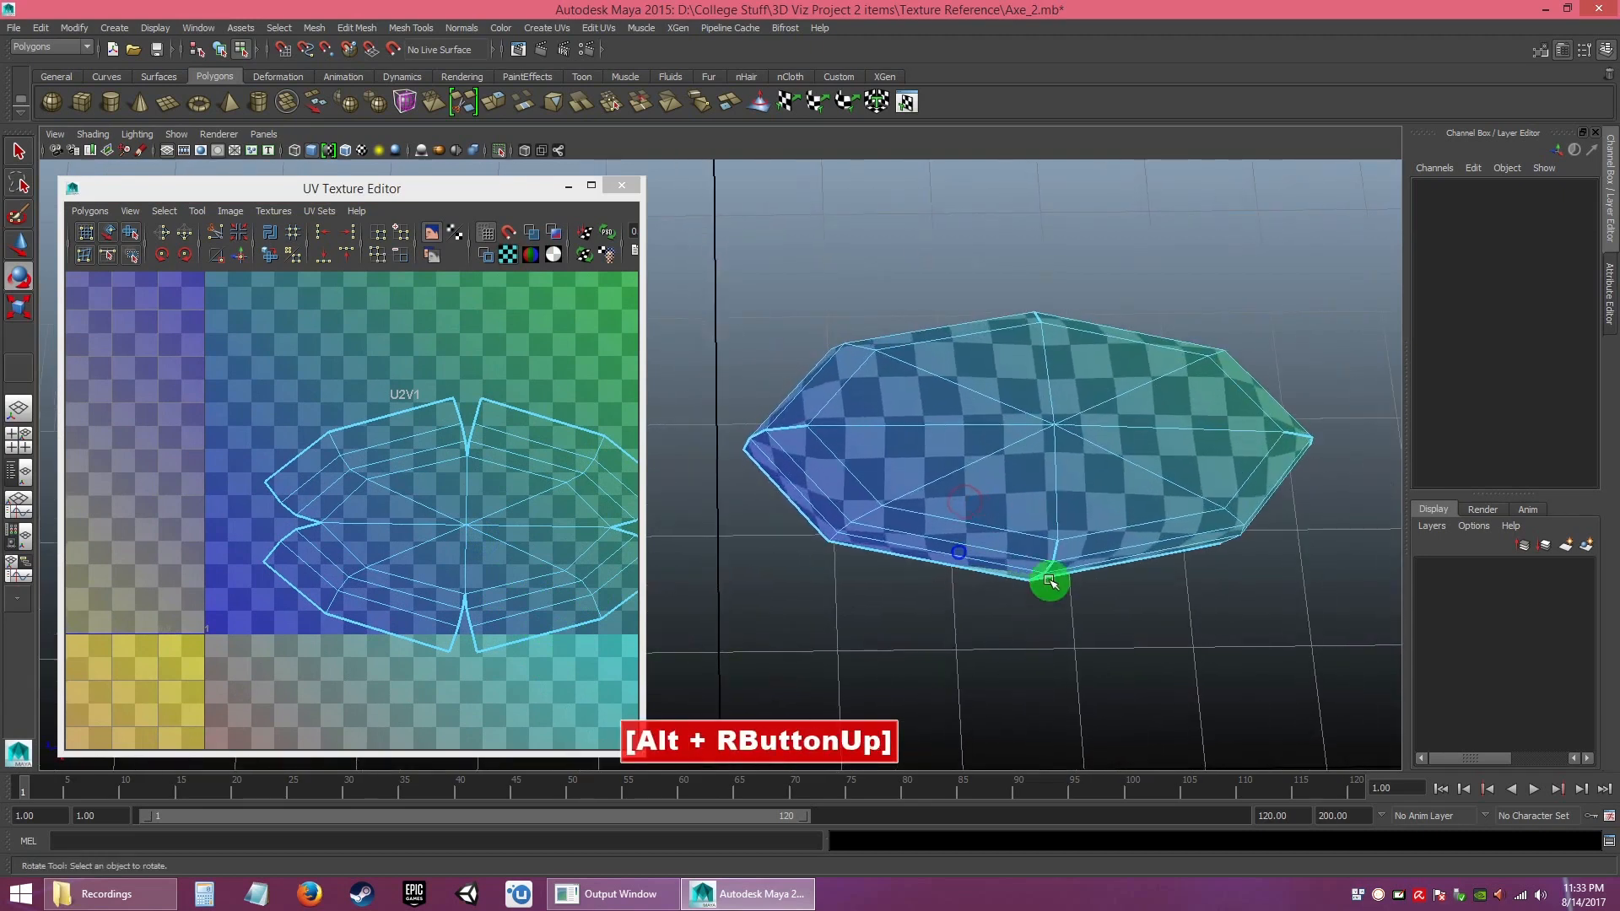
alt+middle_drag(1045, 579, 783, 538)
alt+drag(783, 538, 796, 597)
alt+right_drag(796, 597, 838, 669)
alt+middle_drag(839, 669, 908, 606)
alt+drag(907, 606, 924, 613)
alt+middle_drag(924, 613, 872, 579)
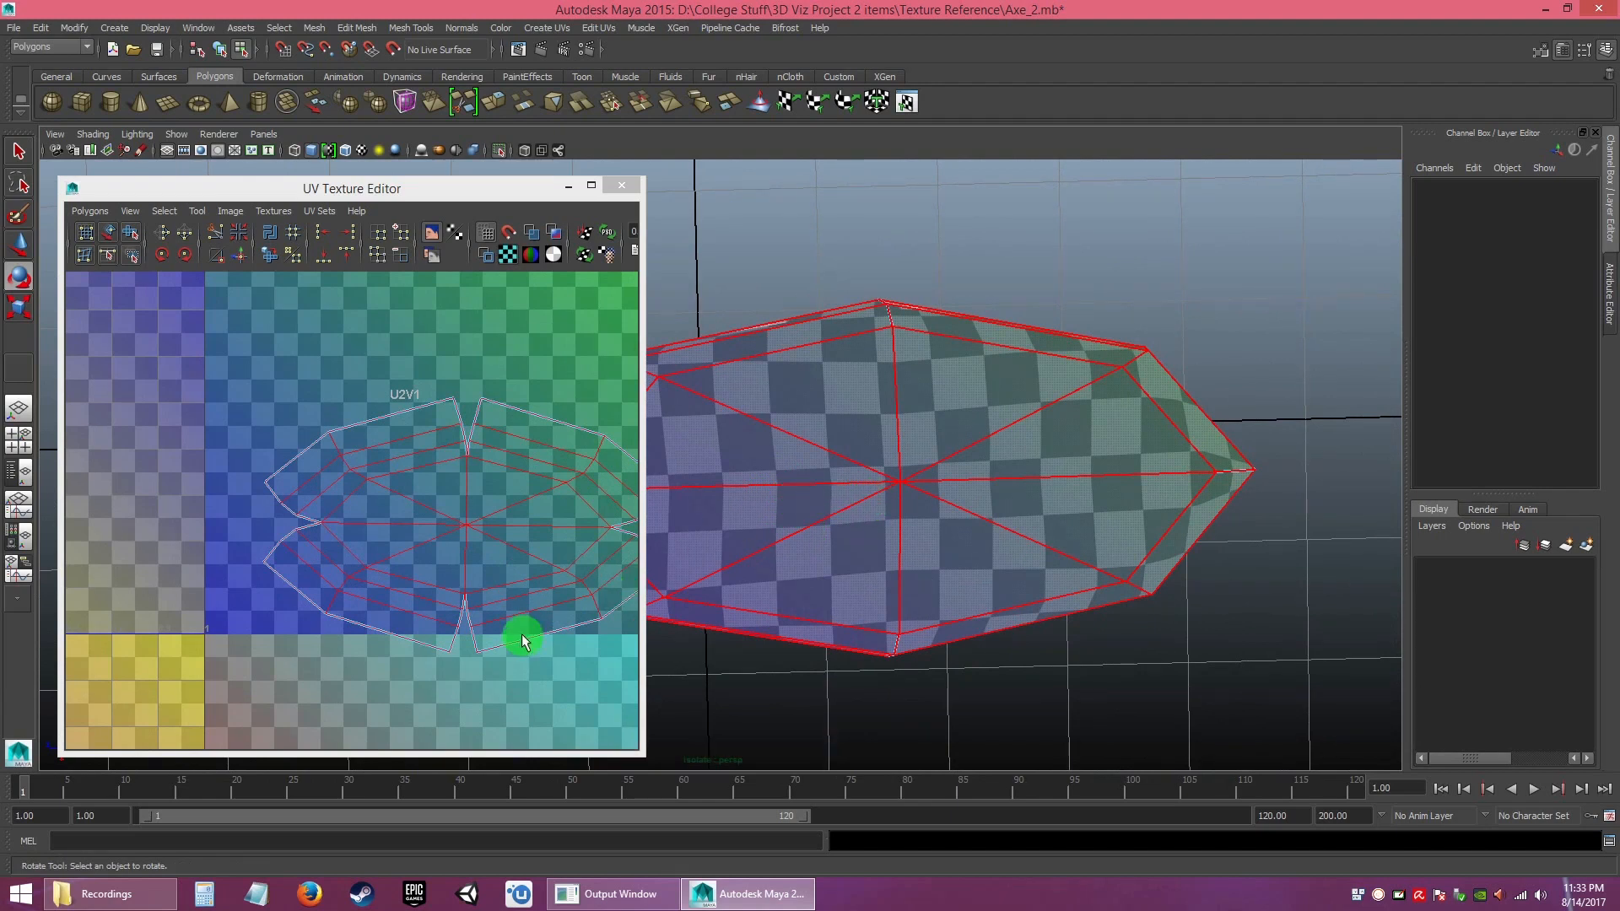
- Examine the checker squares along the knob's bevelled sides, pointed ends and seams for stretching
right_click(524, 542)
right_drag(524, 542, 561, 669)
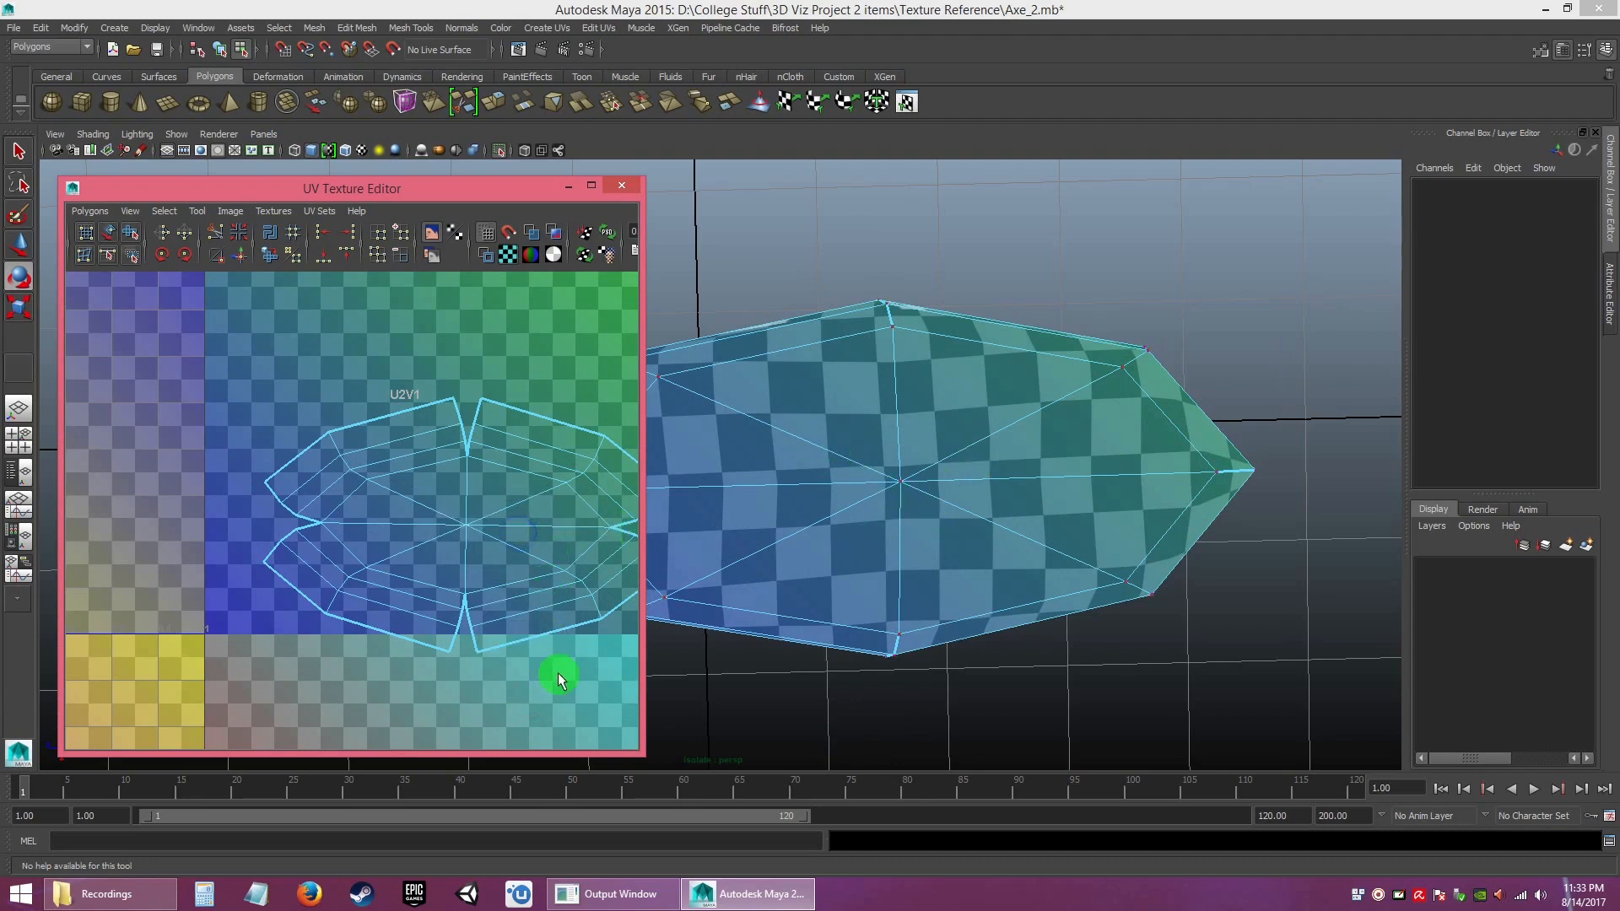
alt+drag(922, 517, 962, 590)
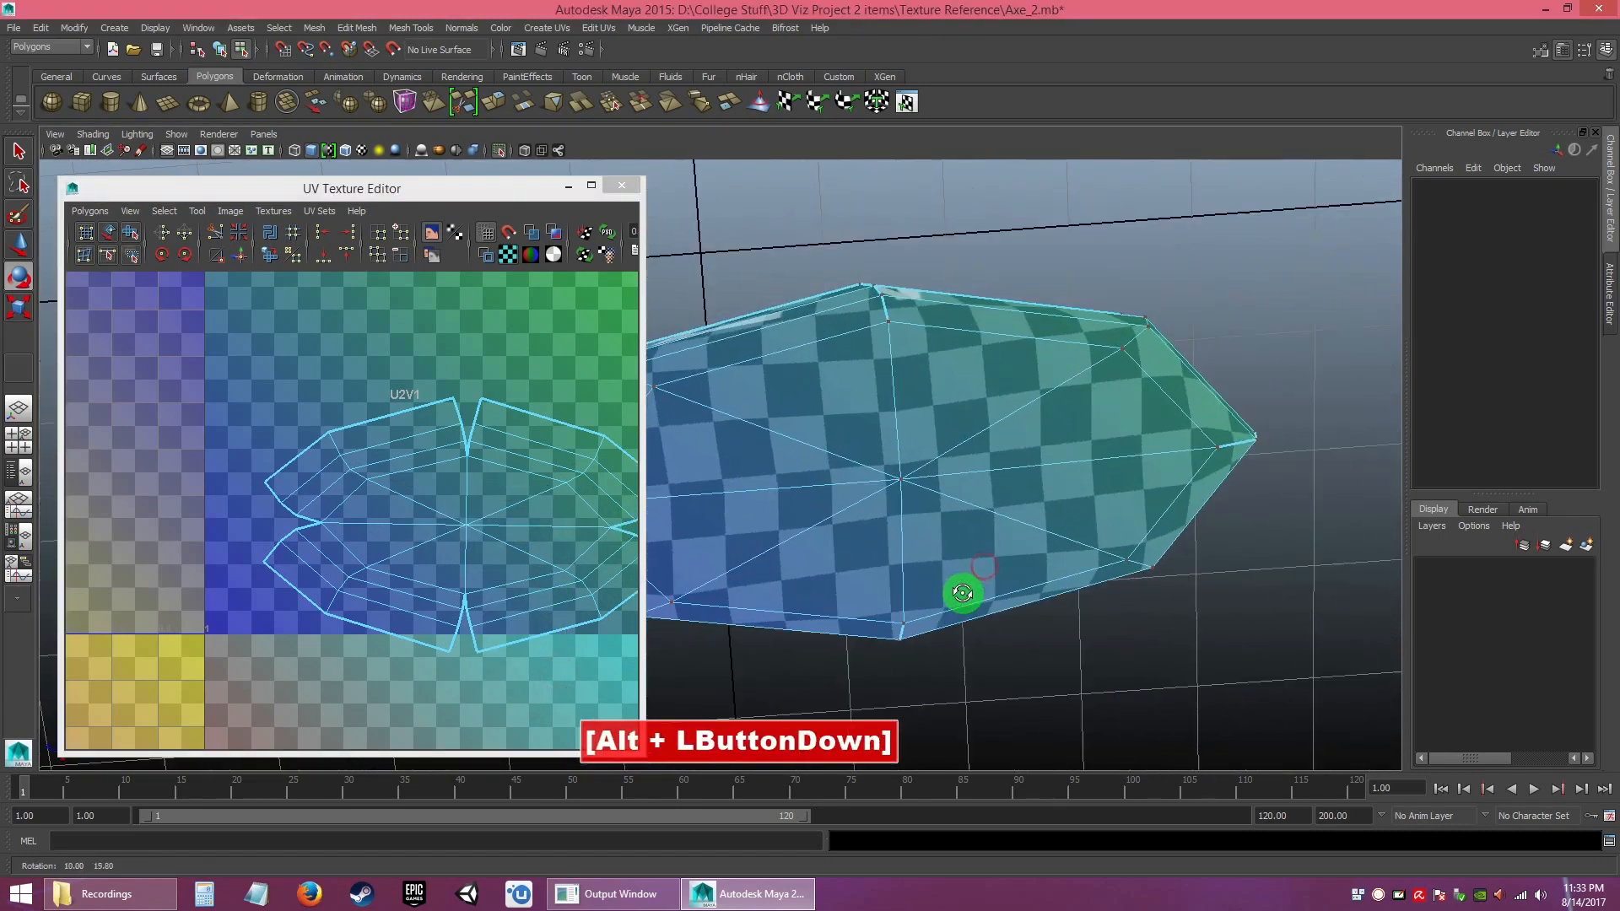
alt+drag(792, 388, 854, 576)
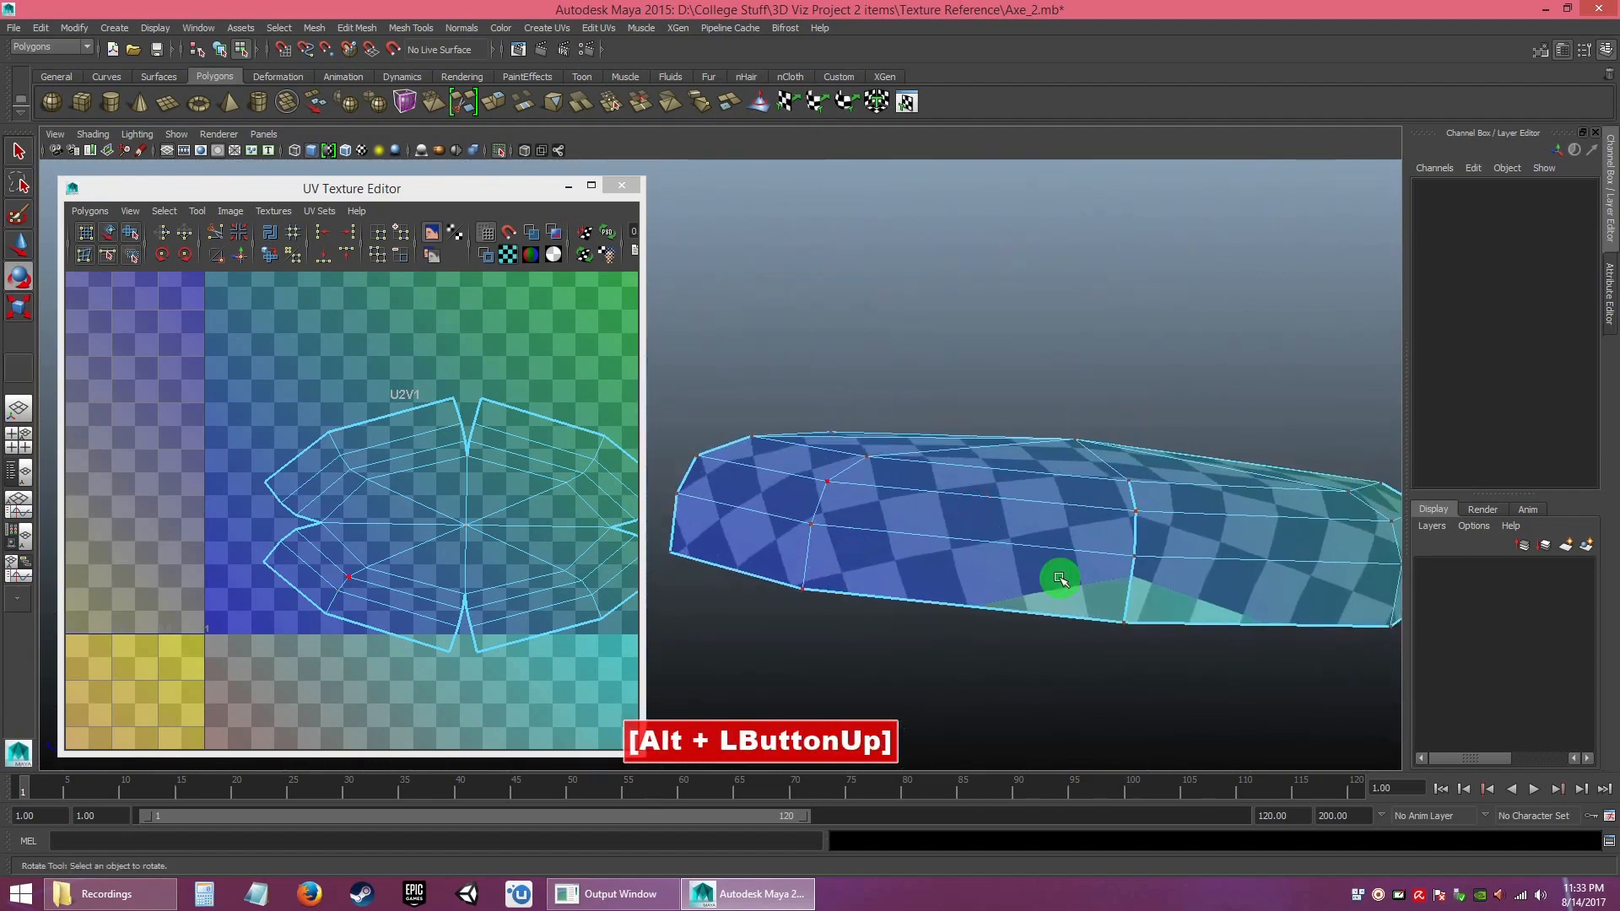
alt+drag(1085, 579, 1030, 582)
alt+middle_drag(1248, 578, 1070, 558)
alt+drag(1049, 564, 1042, 641)
alt+middle_drag(1044, 637, 1009, 464)
alt+drag(1009, 464, 890, 489)
alt+right_drag(890, 489, 878, 445)
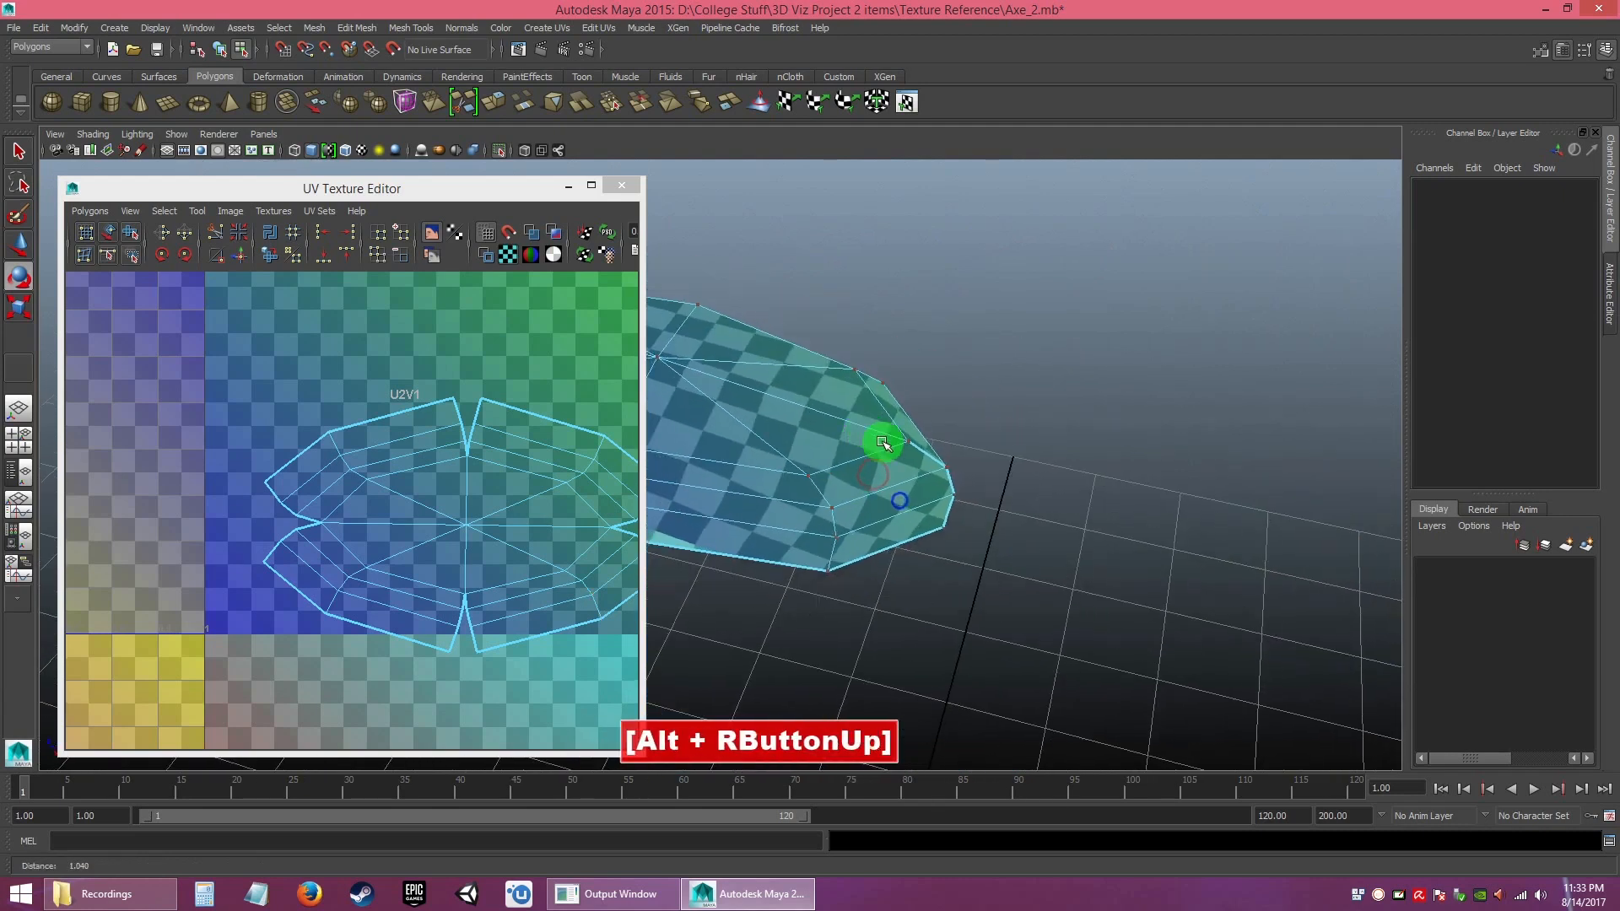
alt+middle_drag(878, 444, 1030, 489)
alt+drag(1025, 486, 1012, 566)
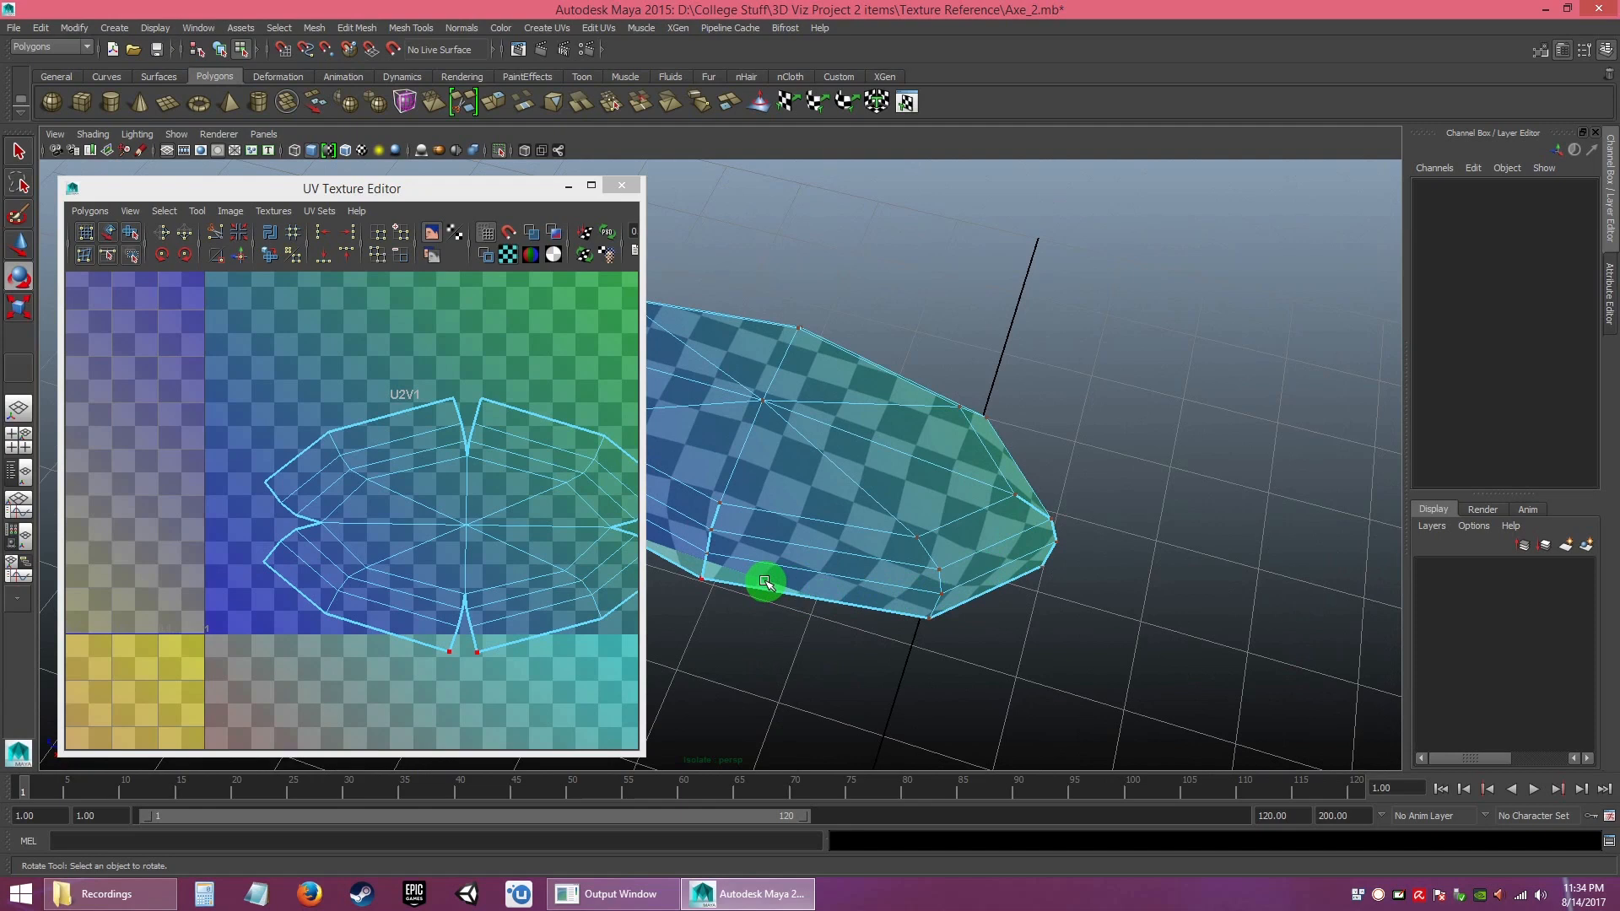
- Compare the checker squares on the UV shell with those around the knob's rim, and turn the checker pattern off
alt+middle_drag(489, 615, 427, 609)
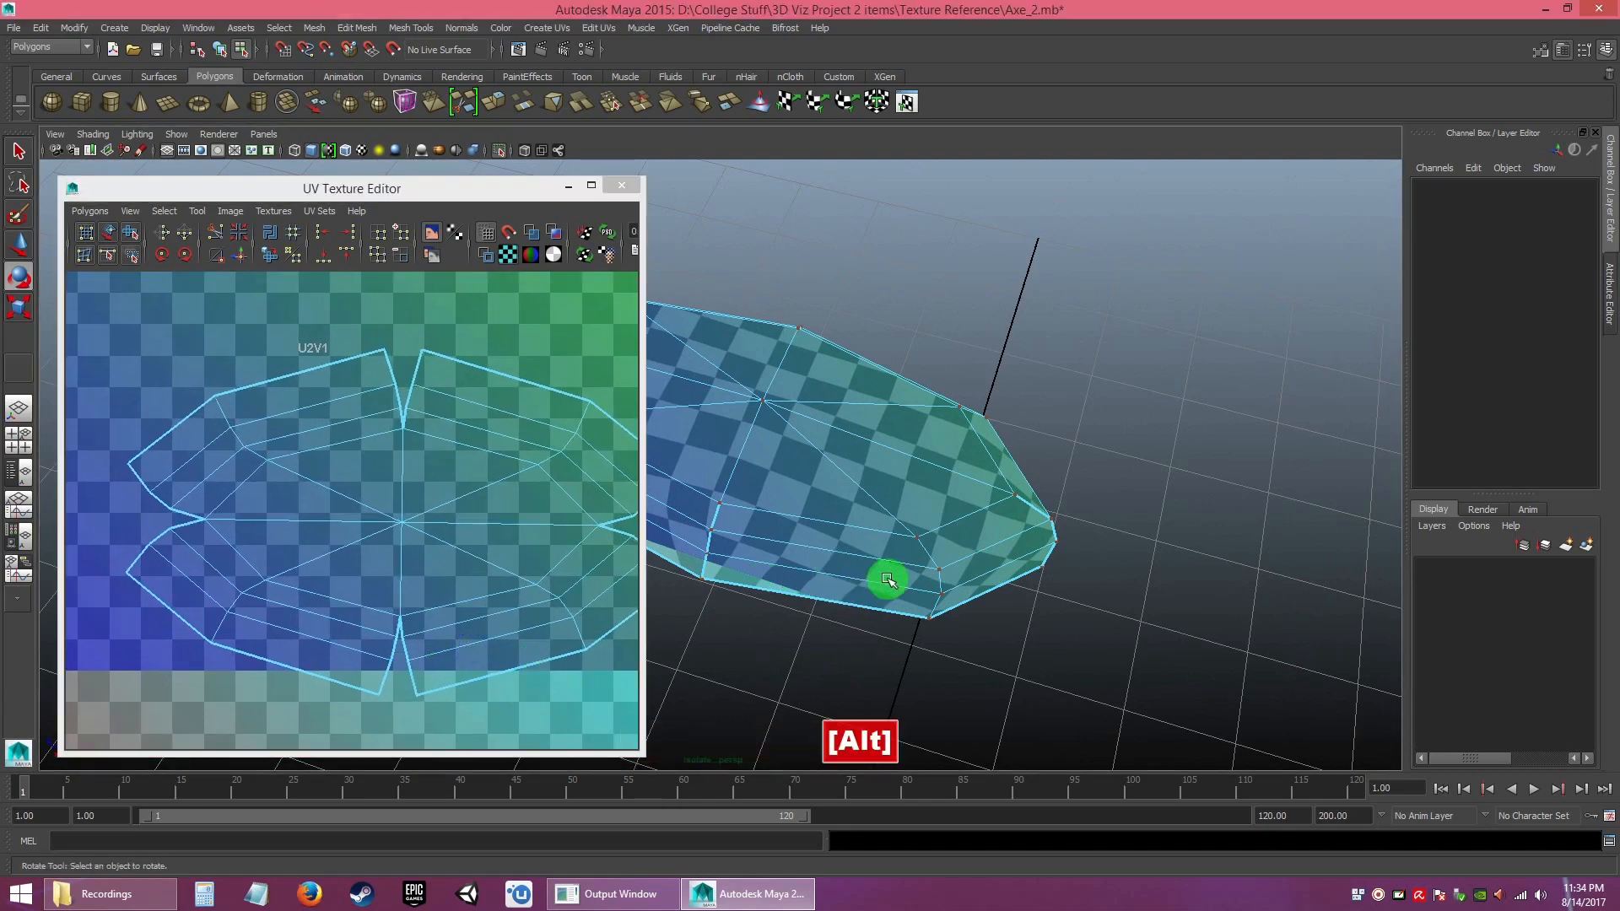
alt+drag(886, 579, 911, 586)
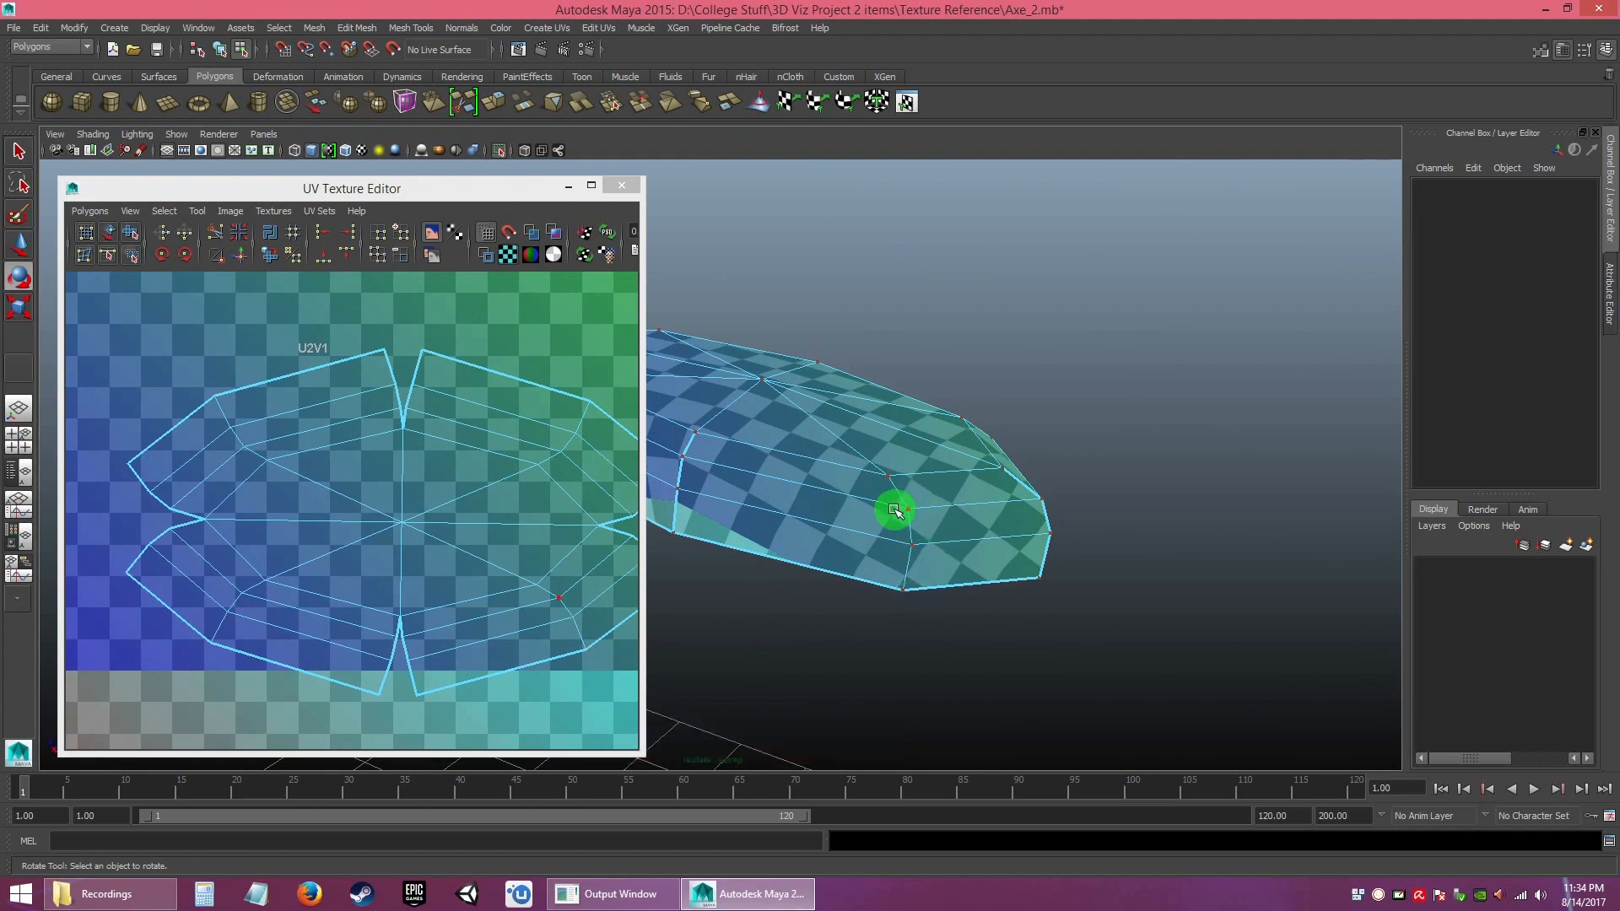
alt+drag(888, 553, 875, 585)
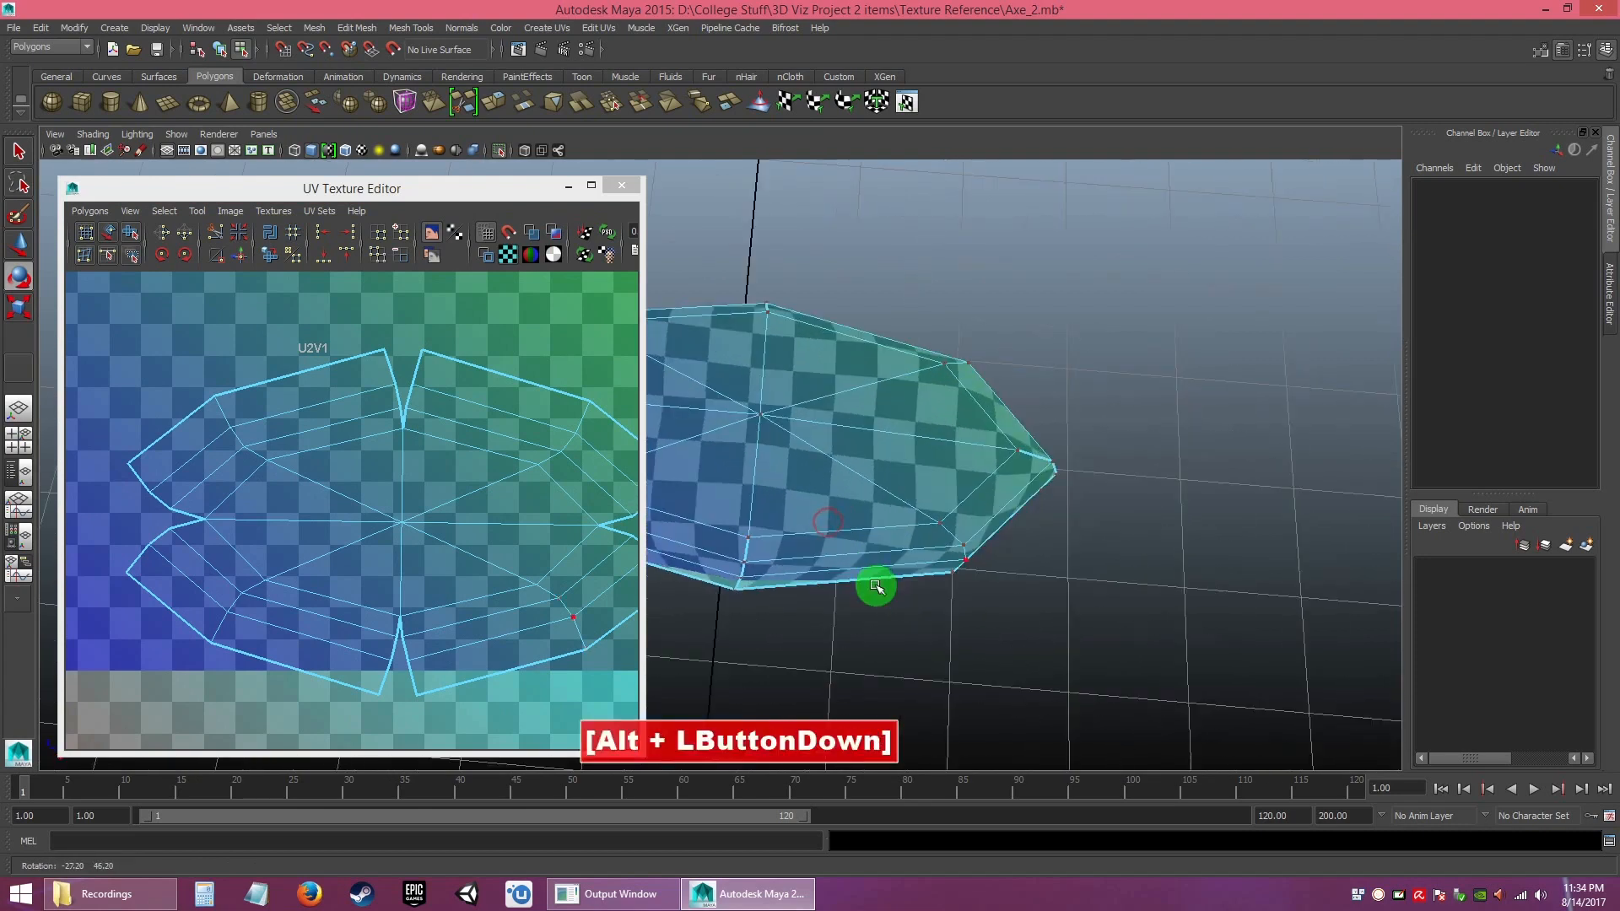
alt+middle_drag(875, 586, 976, 585)
alt+drag(979, 582, 1072, 512)
alt+middle_drag(1071, 513, 976, 542)
alt+drag(976, 542, 870, 613)
alt+middle_drag(870, 613, 861, 515)
alt+drag(860, 515, 855, 483)
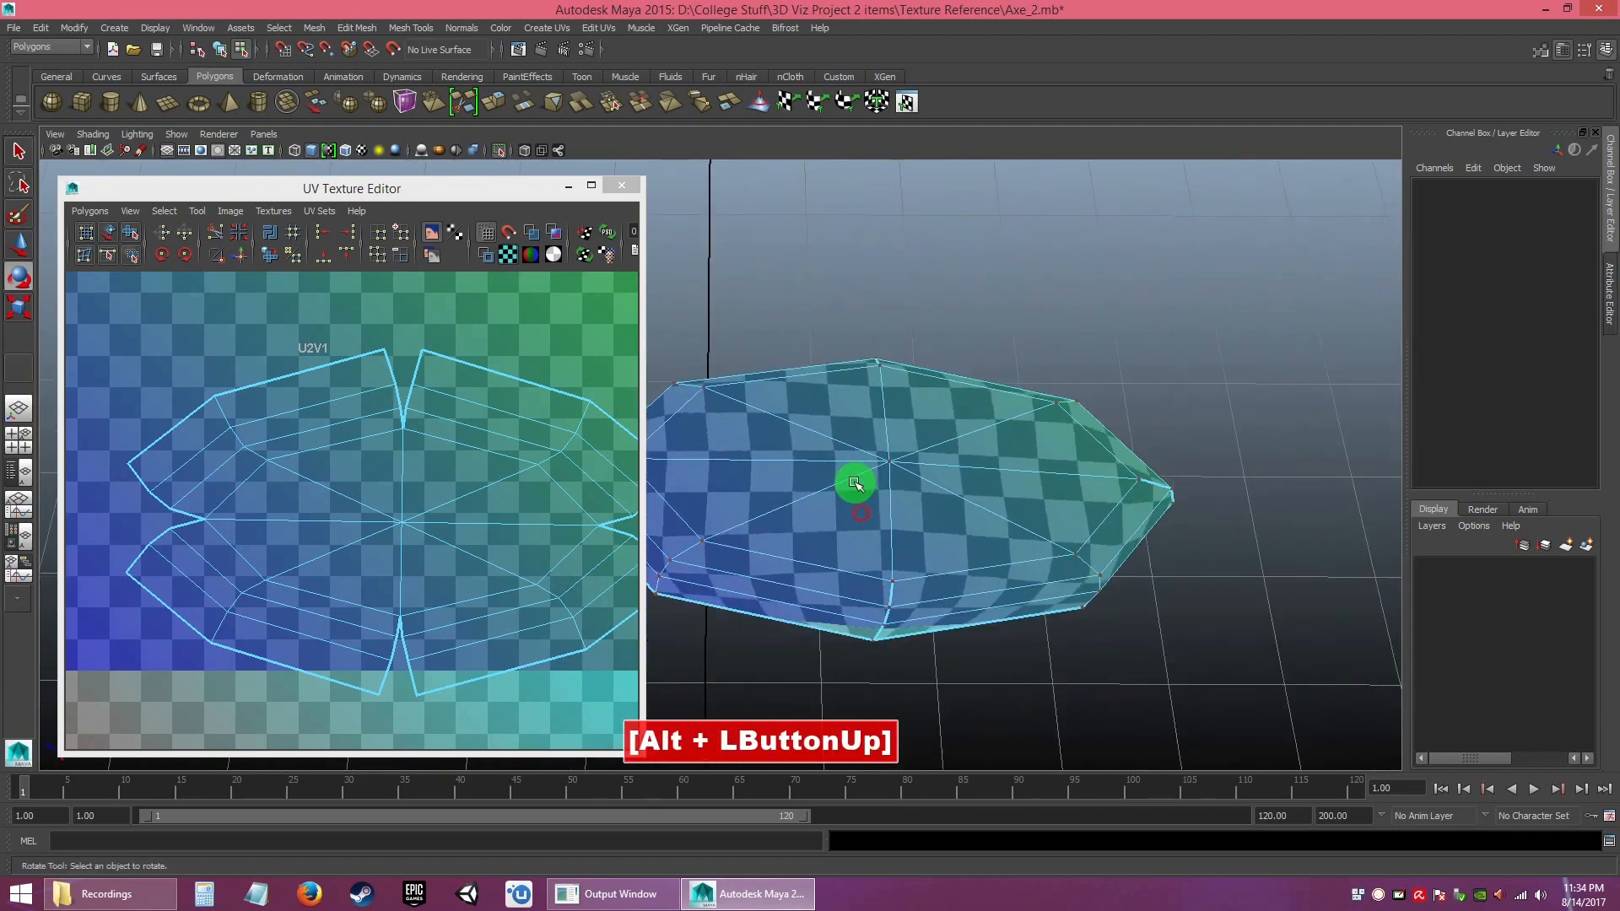
click(509, 255)
- Shade the knob's UV shell and display UV distortion to examine the unfold for stretched or compressed areas
alt+middle_drag(487, 422, 452, 489)
alt+right_drag(453, 489, 400, 394)
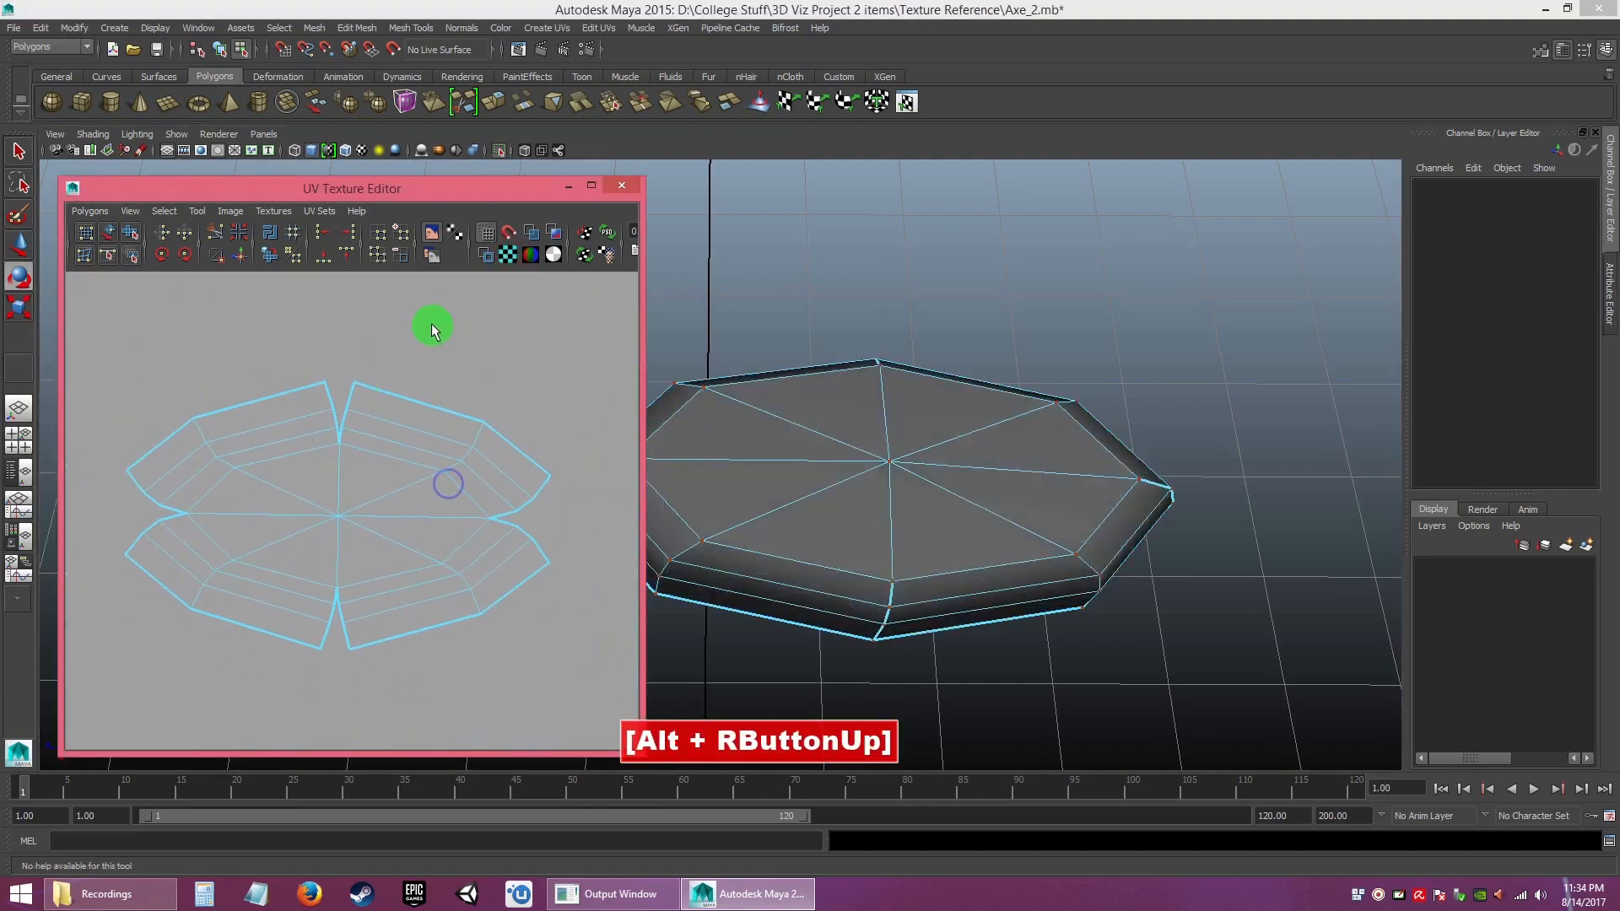
click(531, 232)
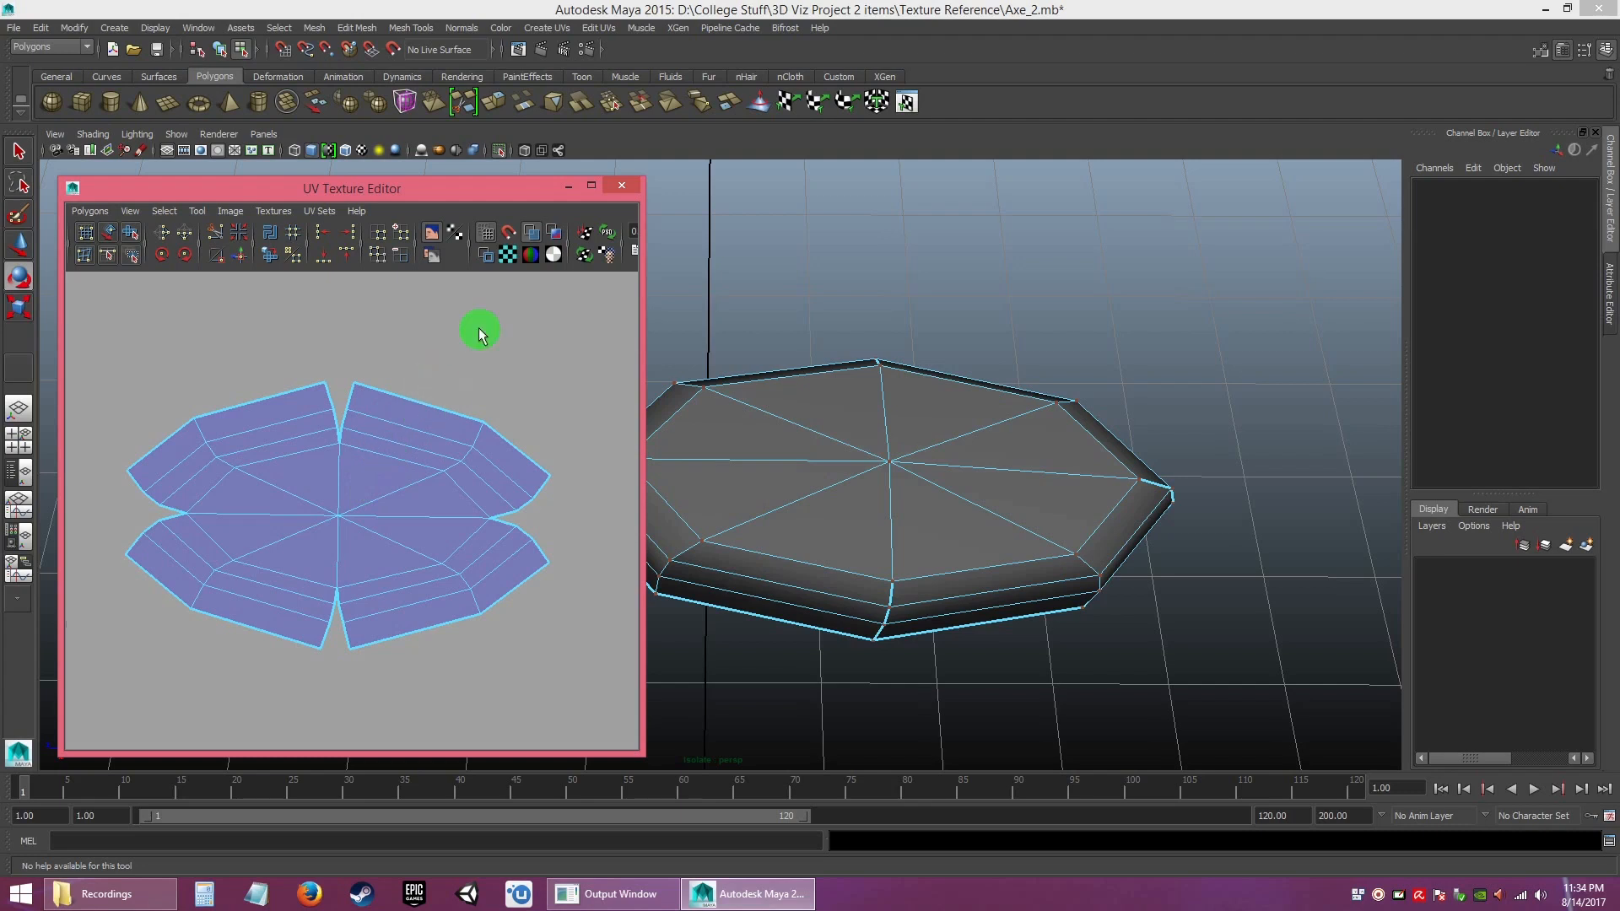
click(539, 230)
click(537, 233)
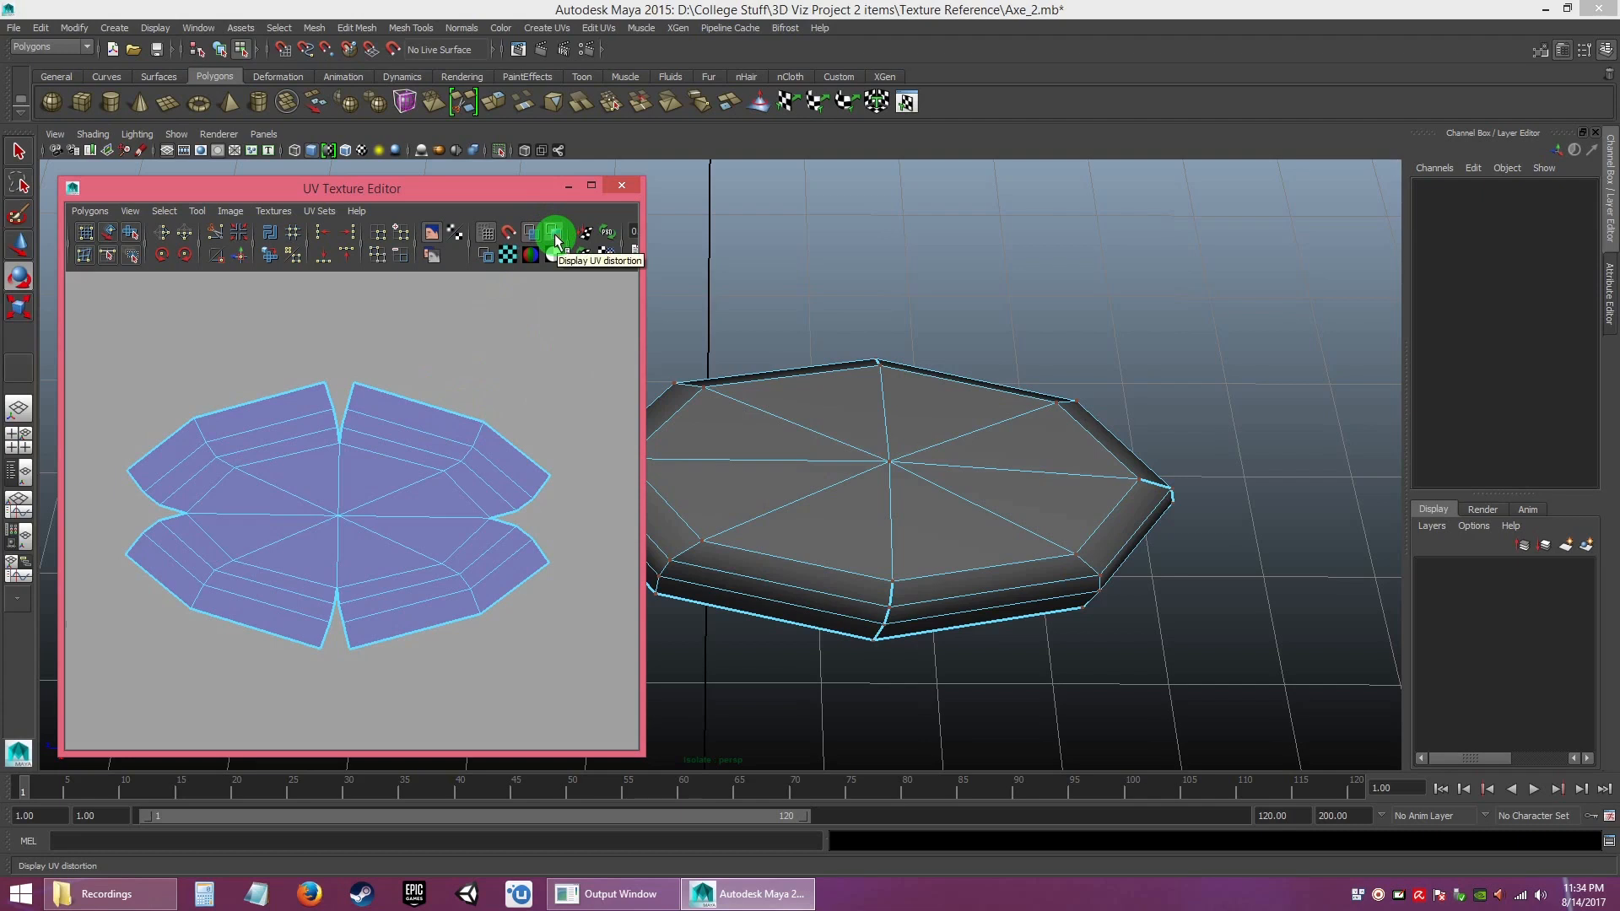
click(554, 236)
click(506, 482)
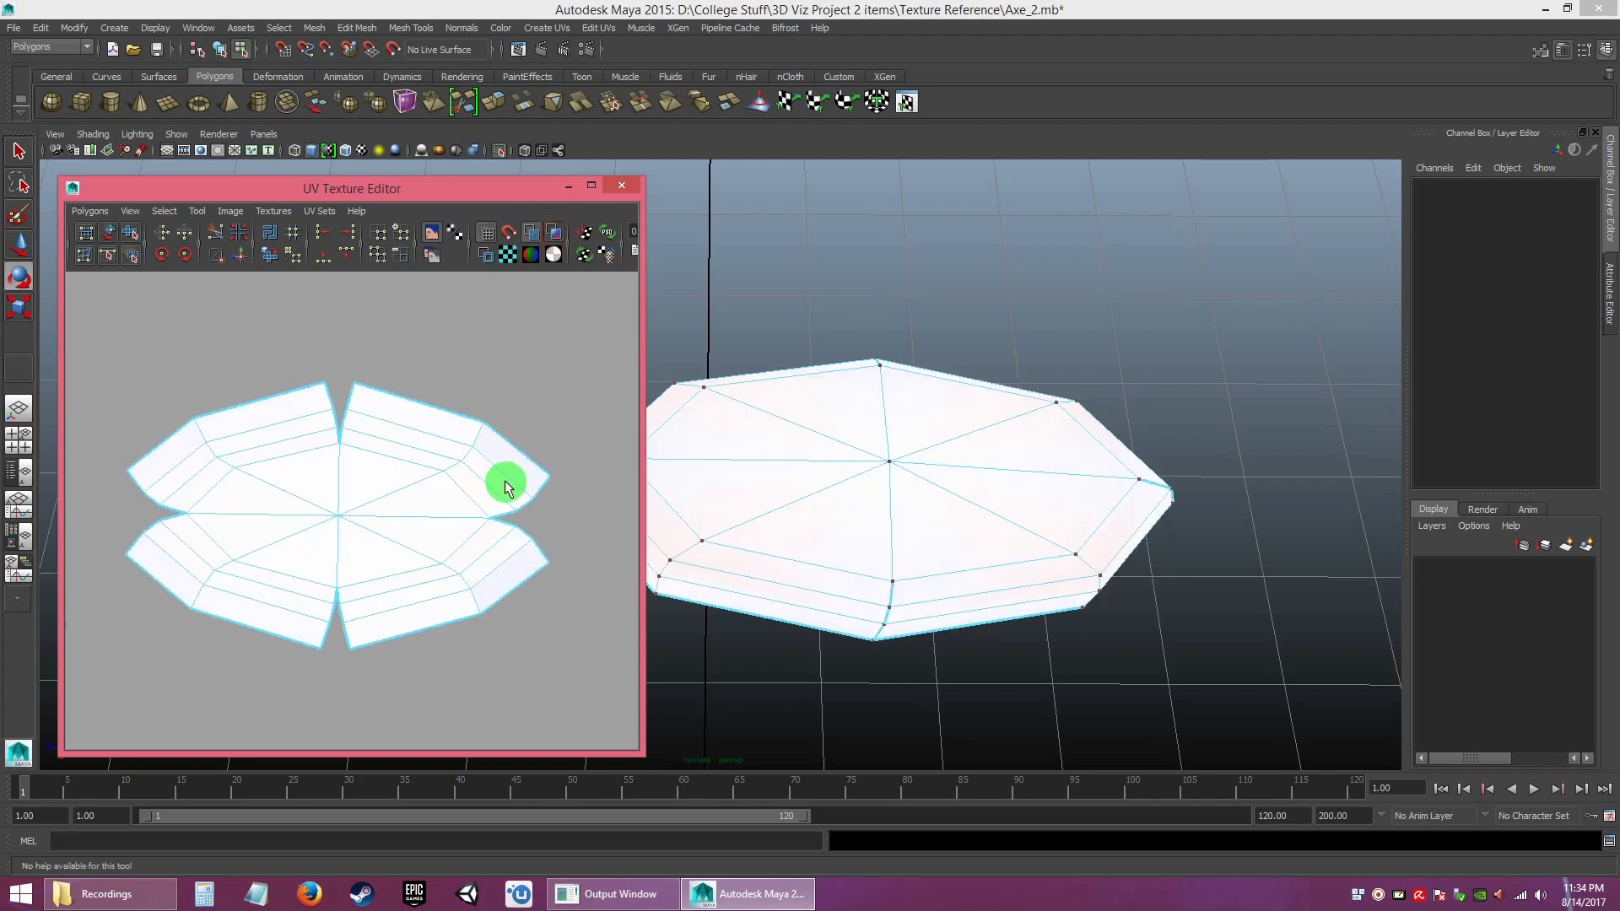
alt+right_drag(470, 482, 317, 493)
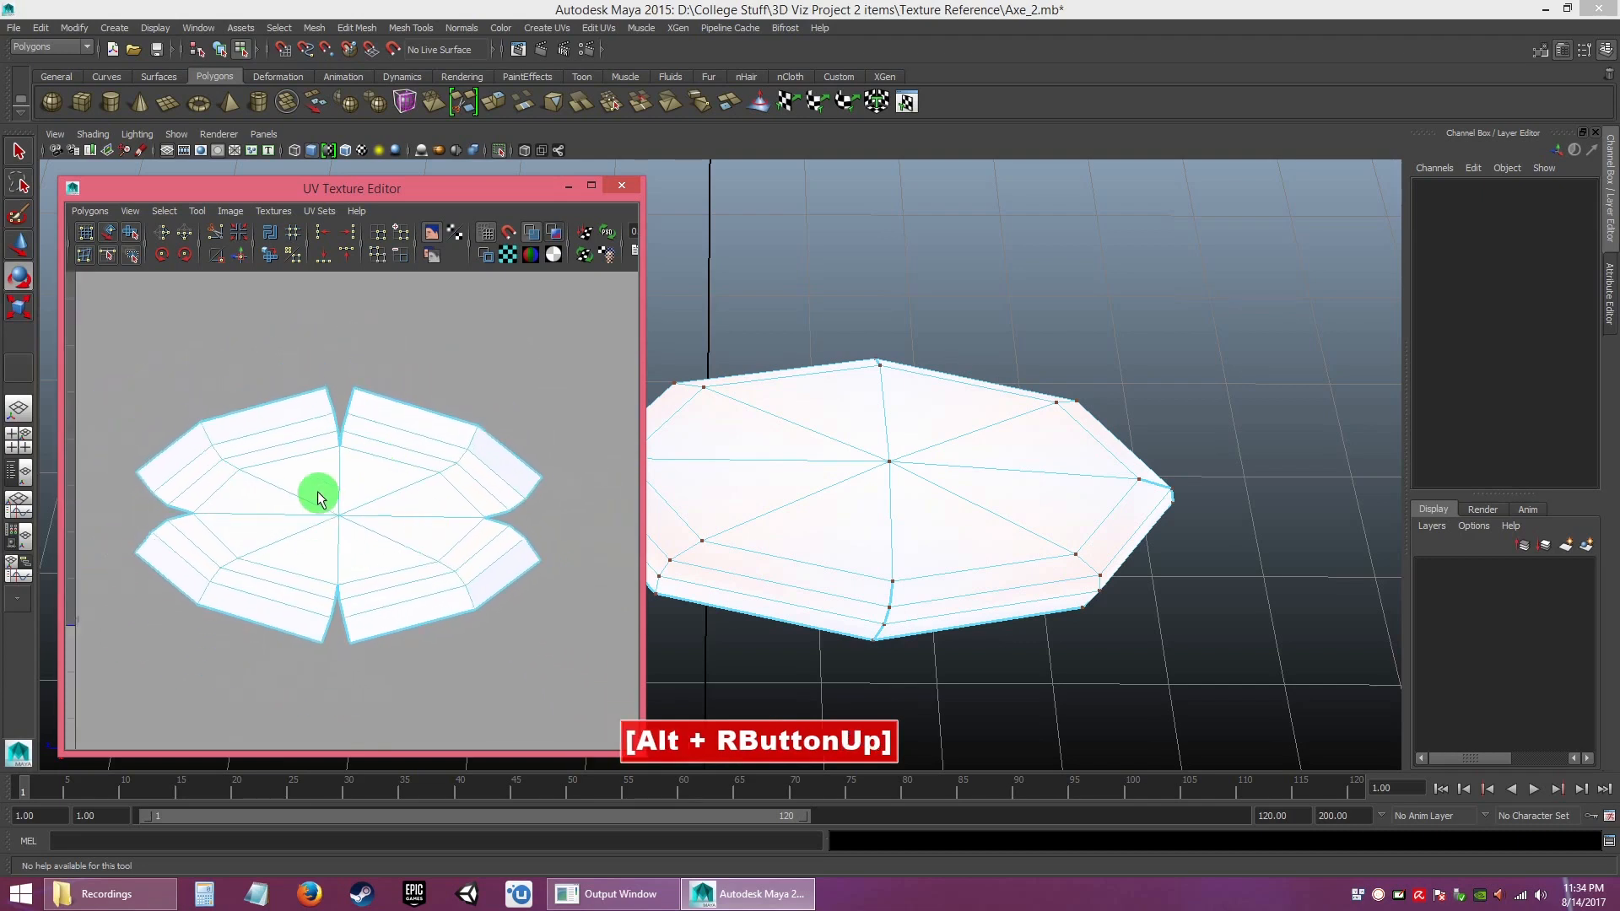
key(alt)
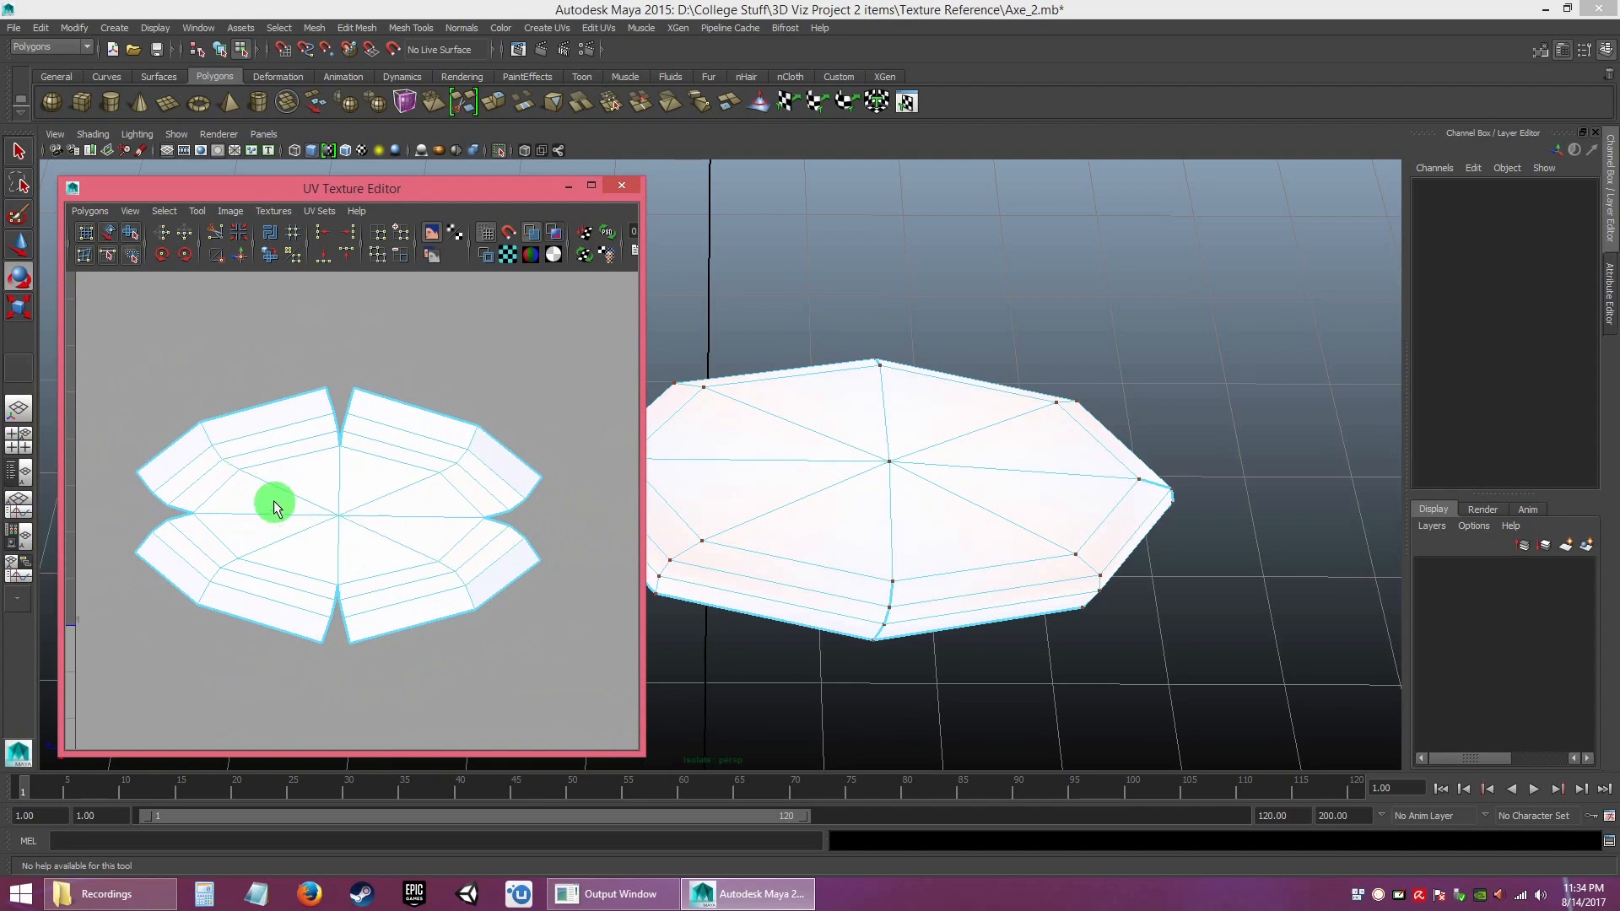
- Try pulling a UV beside the shell's side notch inward with distortion display on, and undo each move
alt+right_drag(376, 530, 419, 671)
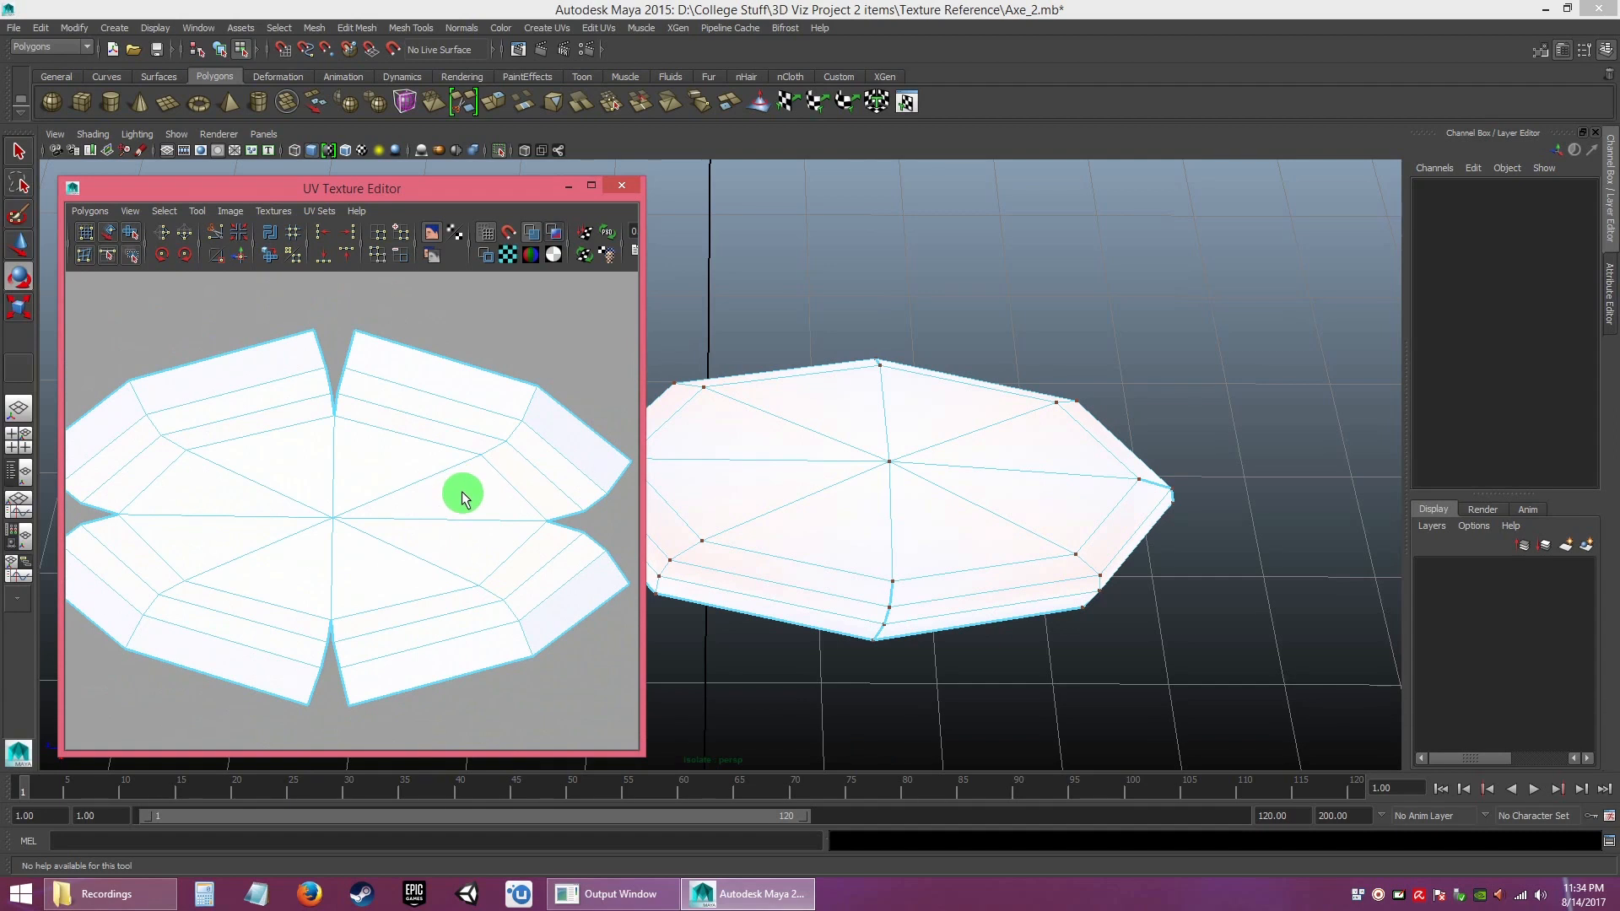
alt+middle_drag(517, 542, 413, 543)
alt+right_drag(413, 542, 550, 563)
right_drag(527, 485, 578, 495)
click(557, 550)
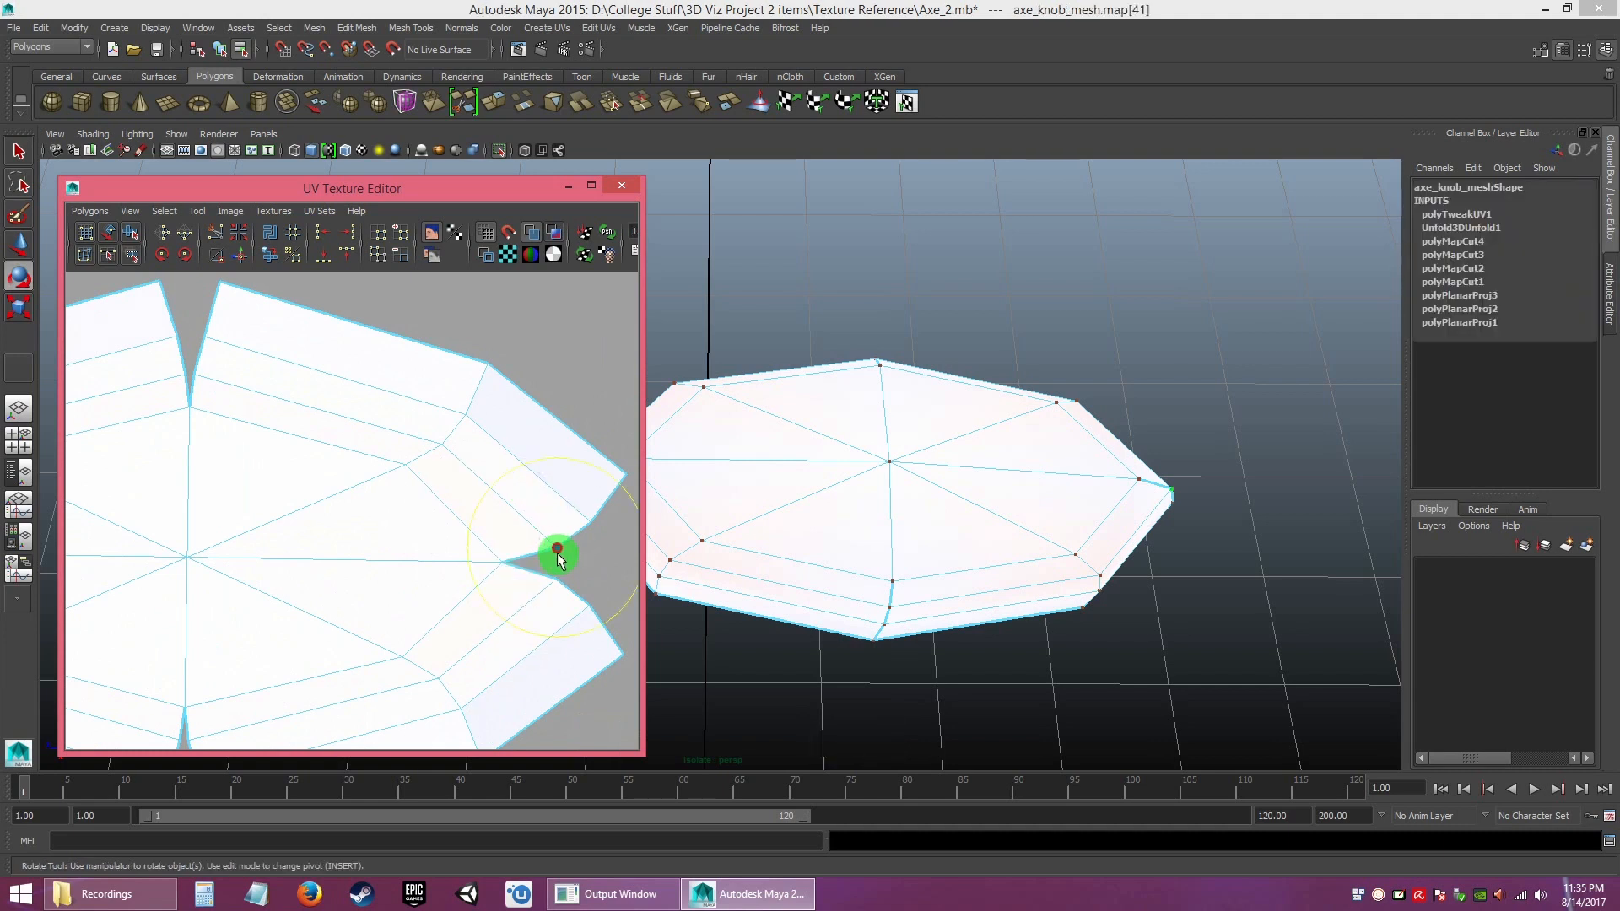
key(w)
drag(556, 550, 518, 557)
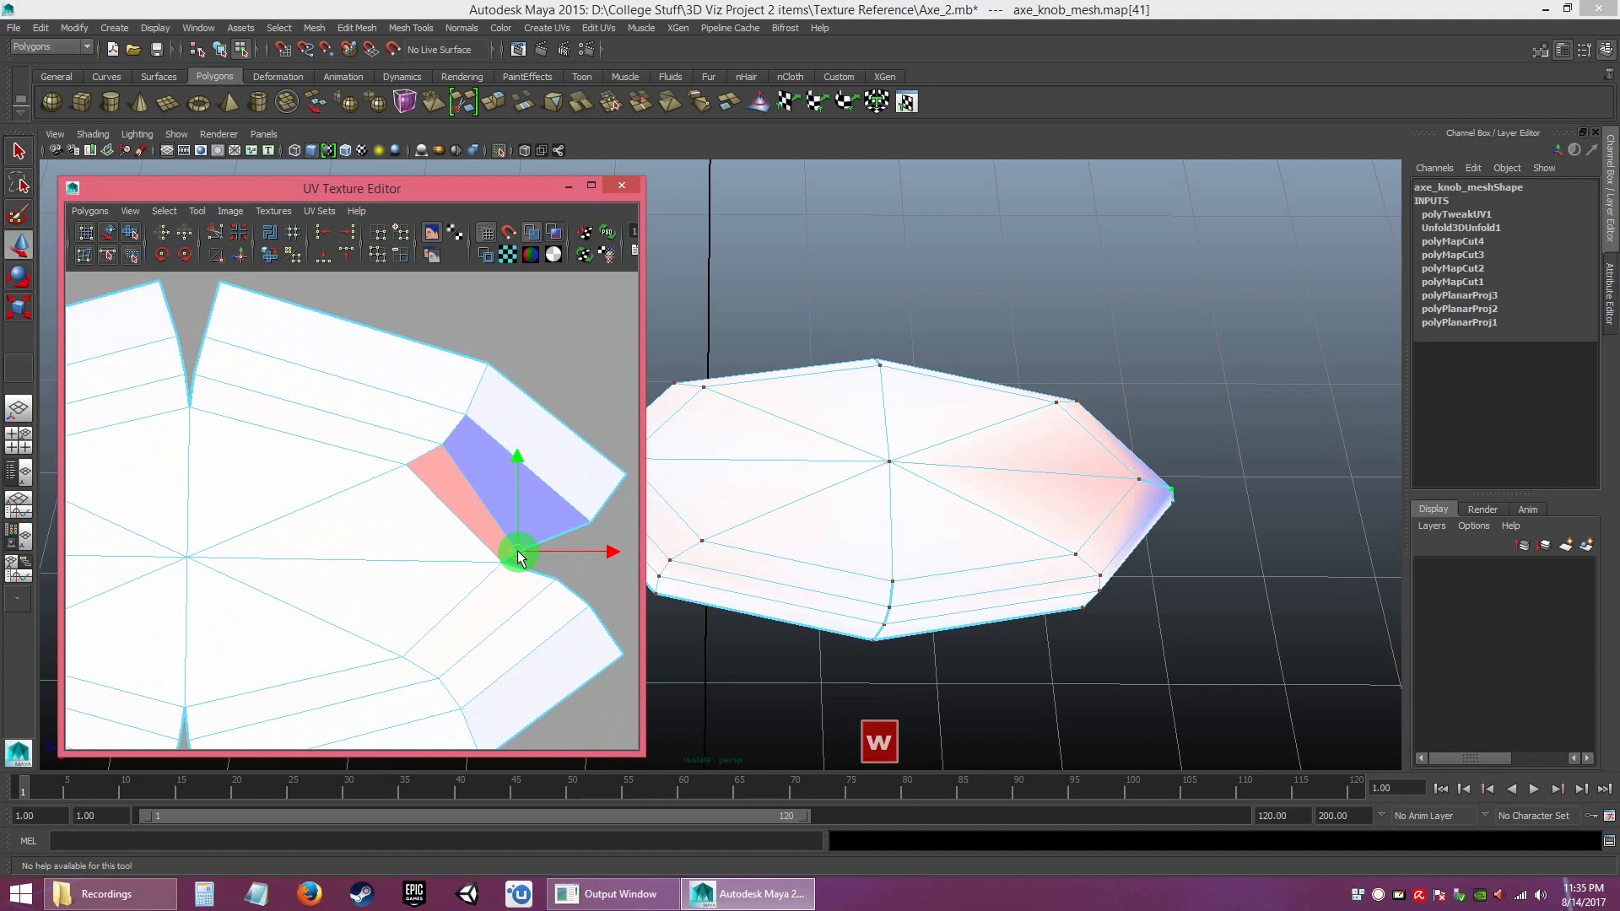
key(ctrl)
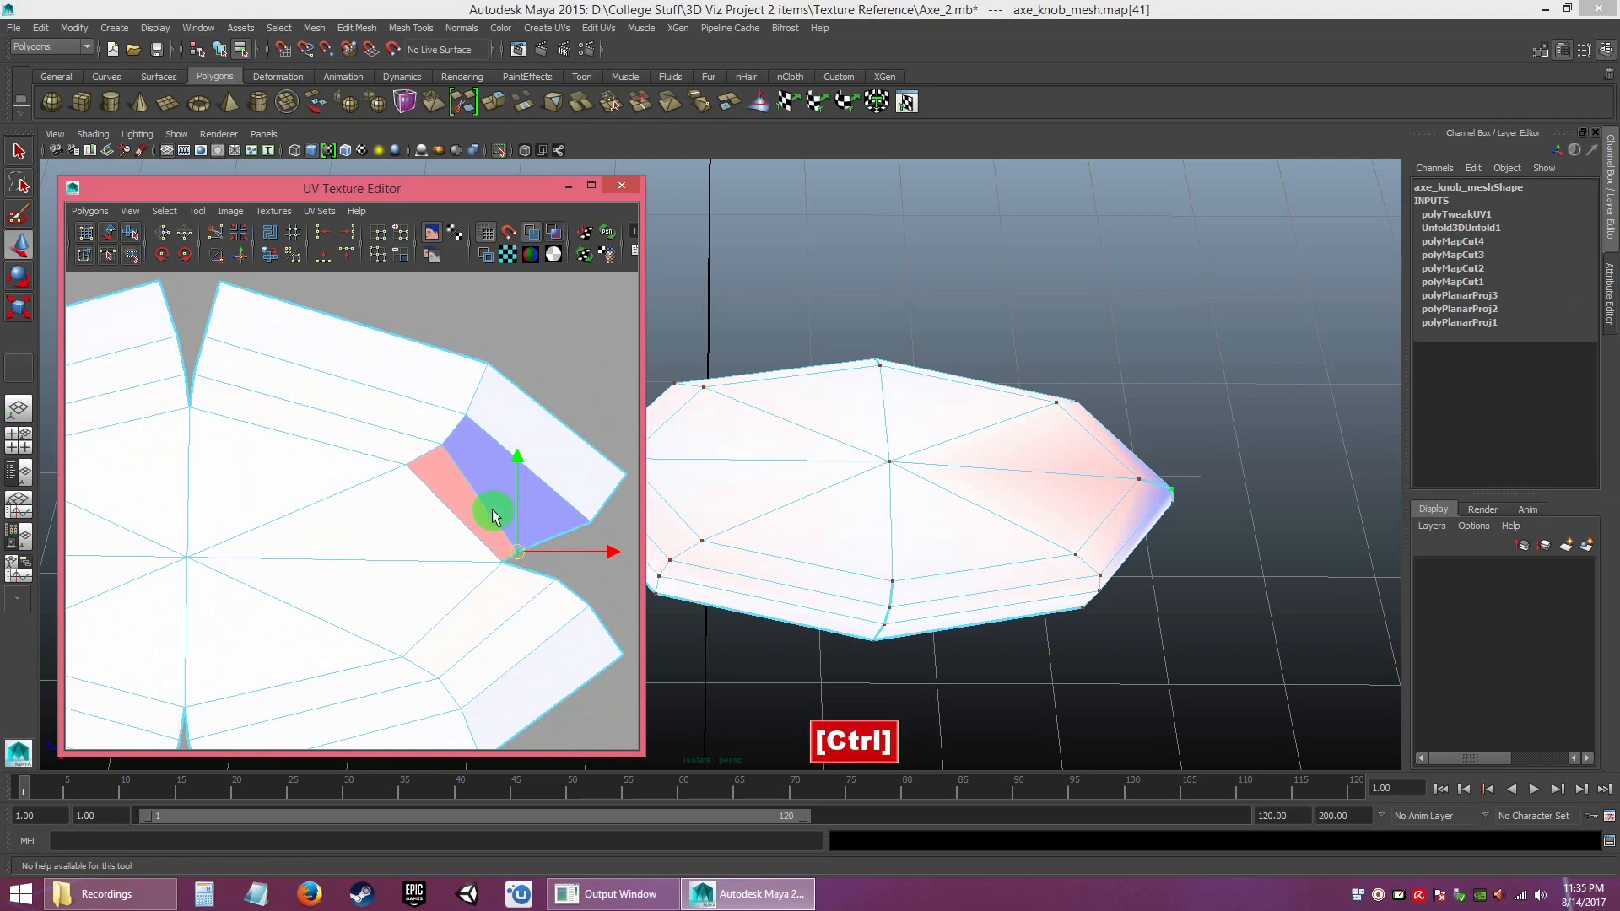
key(ctrl+z)
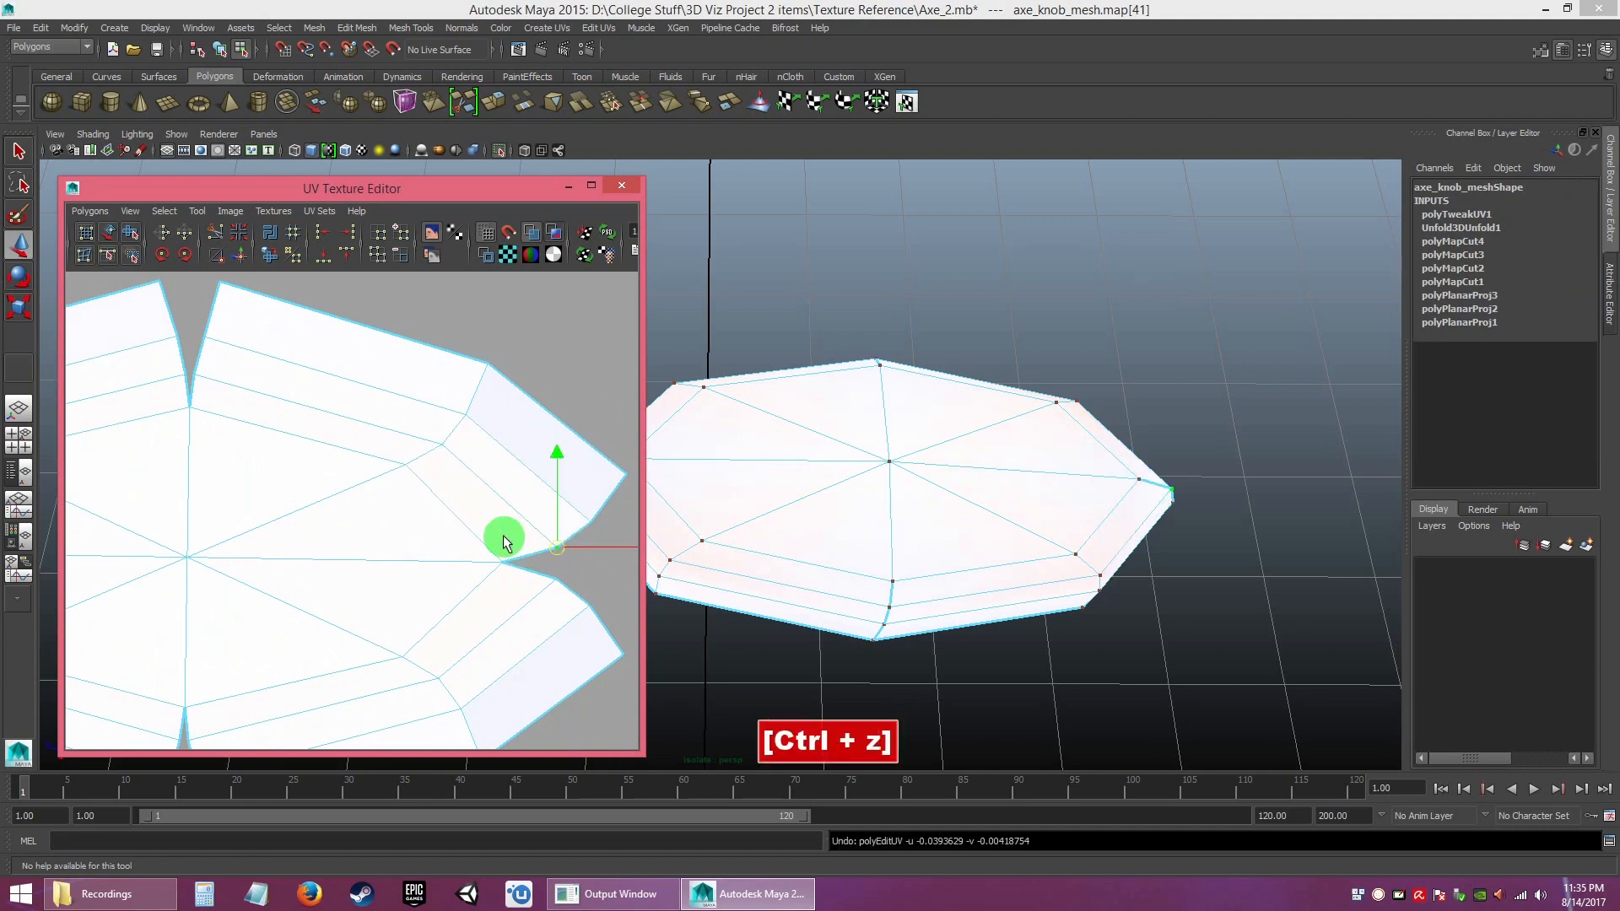
drag(559, 549, 514, 564)
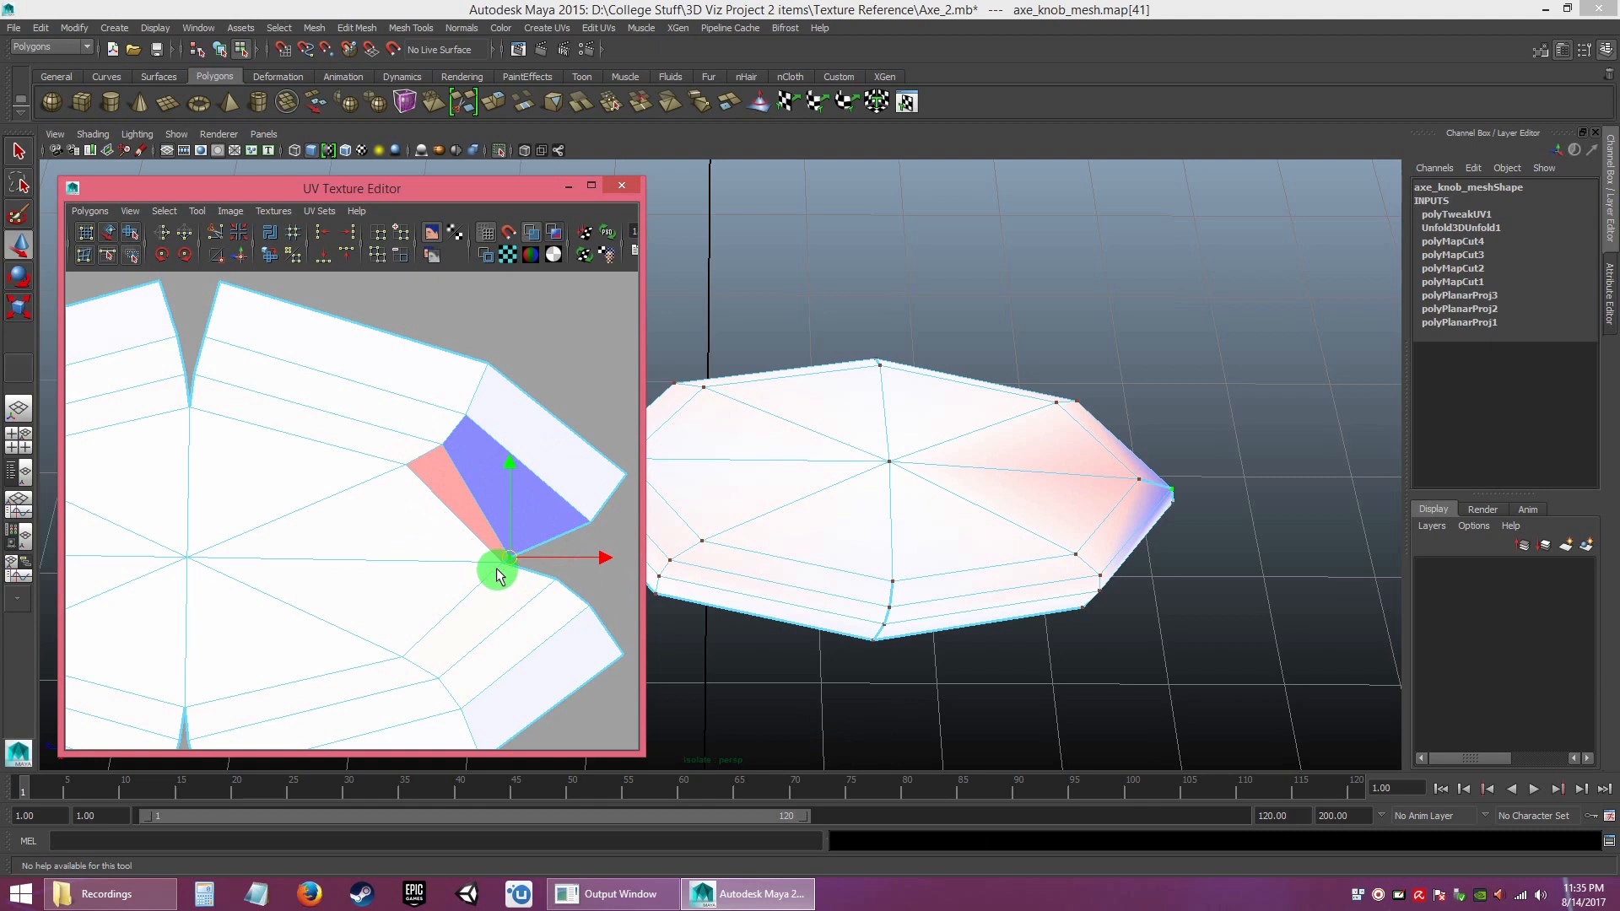
key(ctrl+z)
- Clear the UV selection and turn off the UV distortion display on the knob
mouse_move(517, 566)
alt+right_down()
mouse_move(390, 484)
mouse_move(359, 496)
alt+right_up()
alt+middle_drag(359, 495, 430, 463)
right_drag(431, 441, 441, 484)
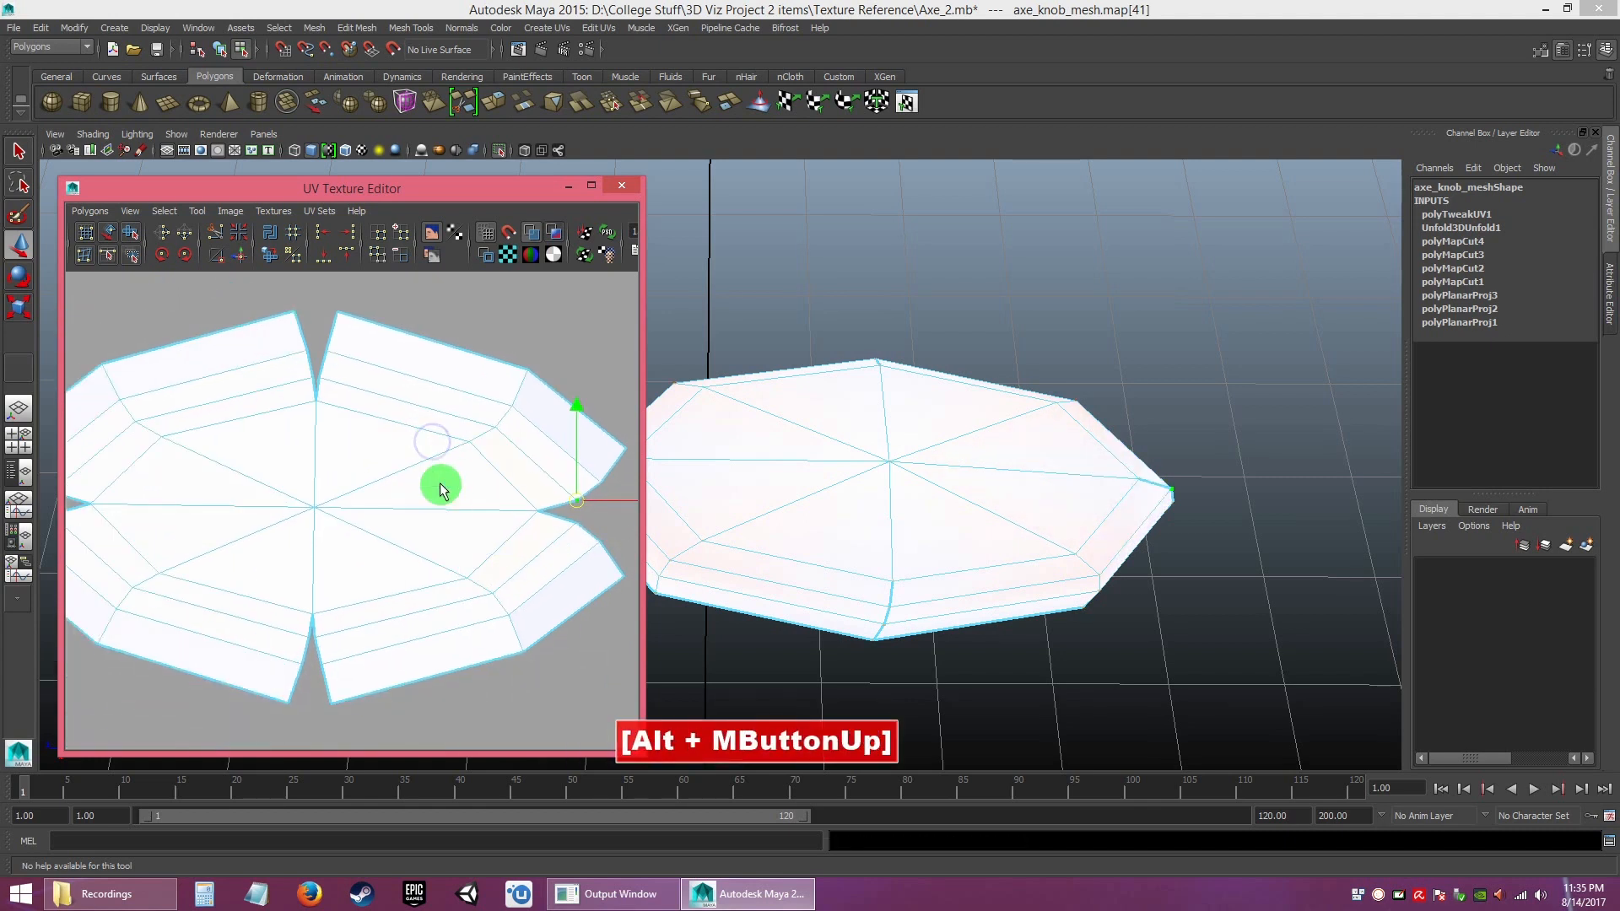
click(519, 682)
click(553, 240)
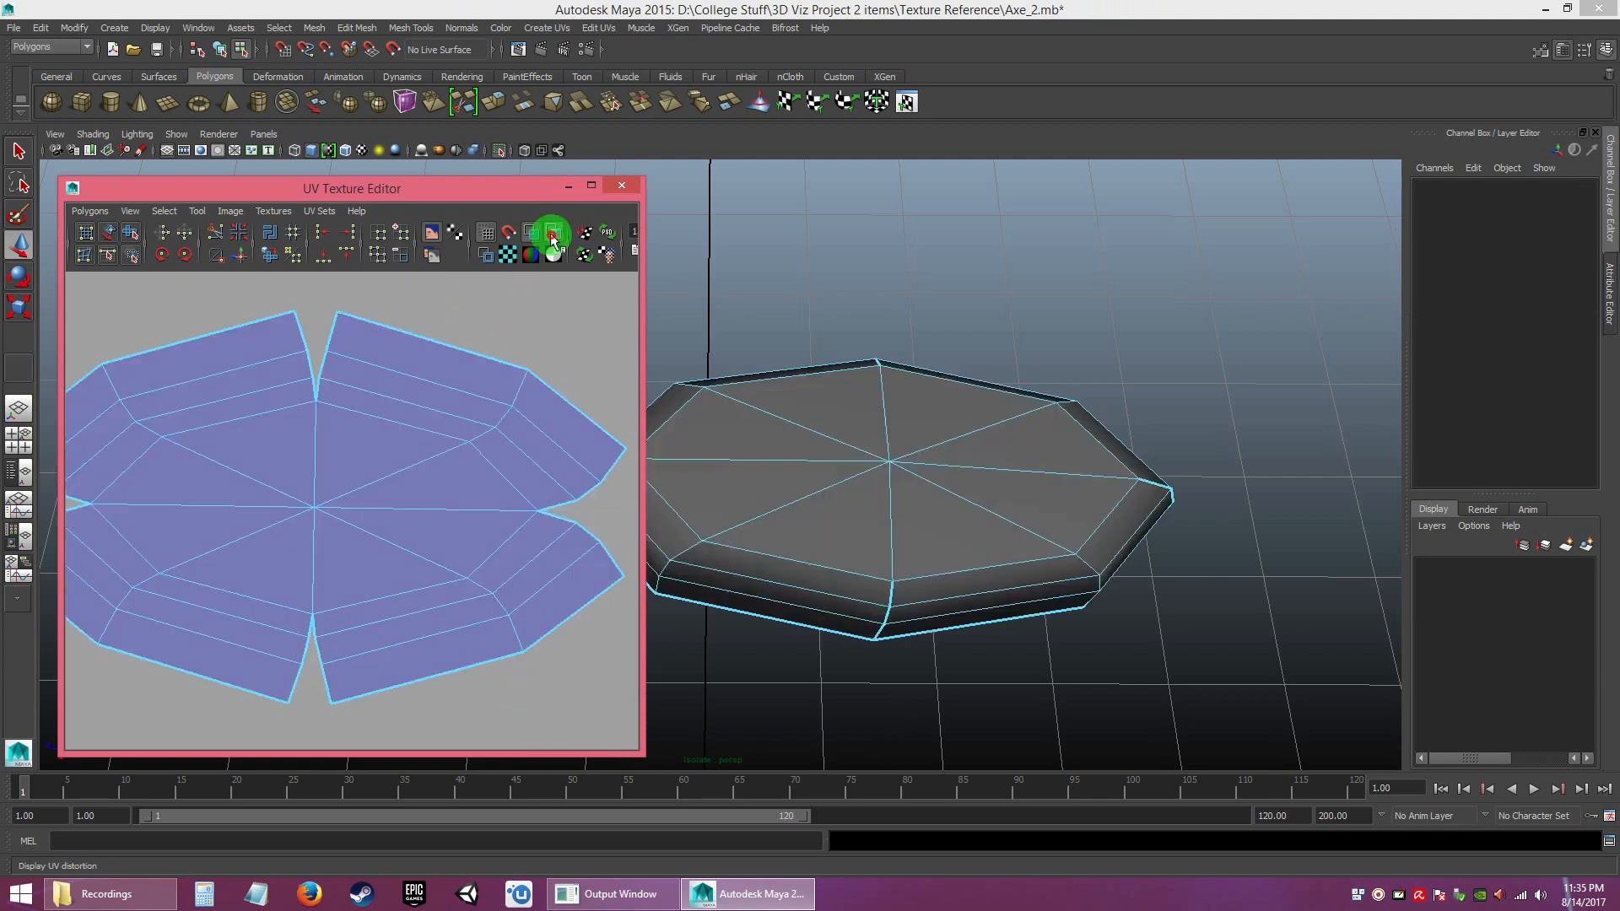
- Select two of the knob's triangular top faces in turn and compare their shape in the UV shell and on the model
click(456, 495)
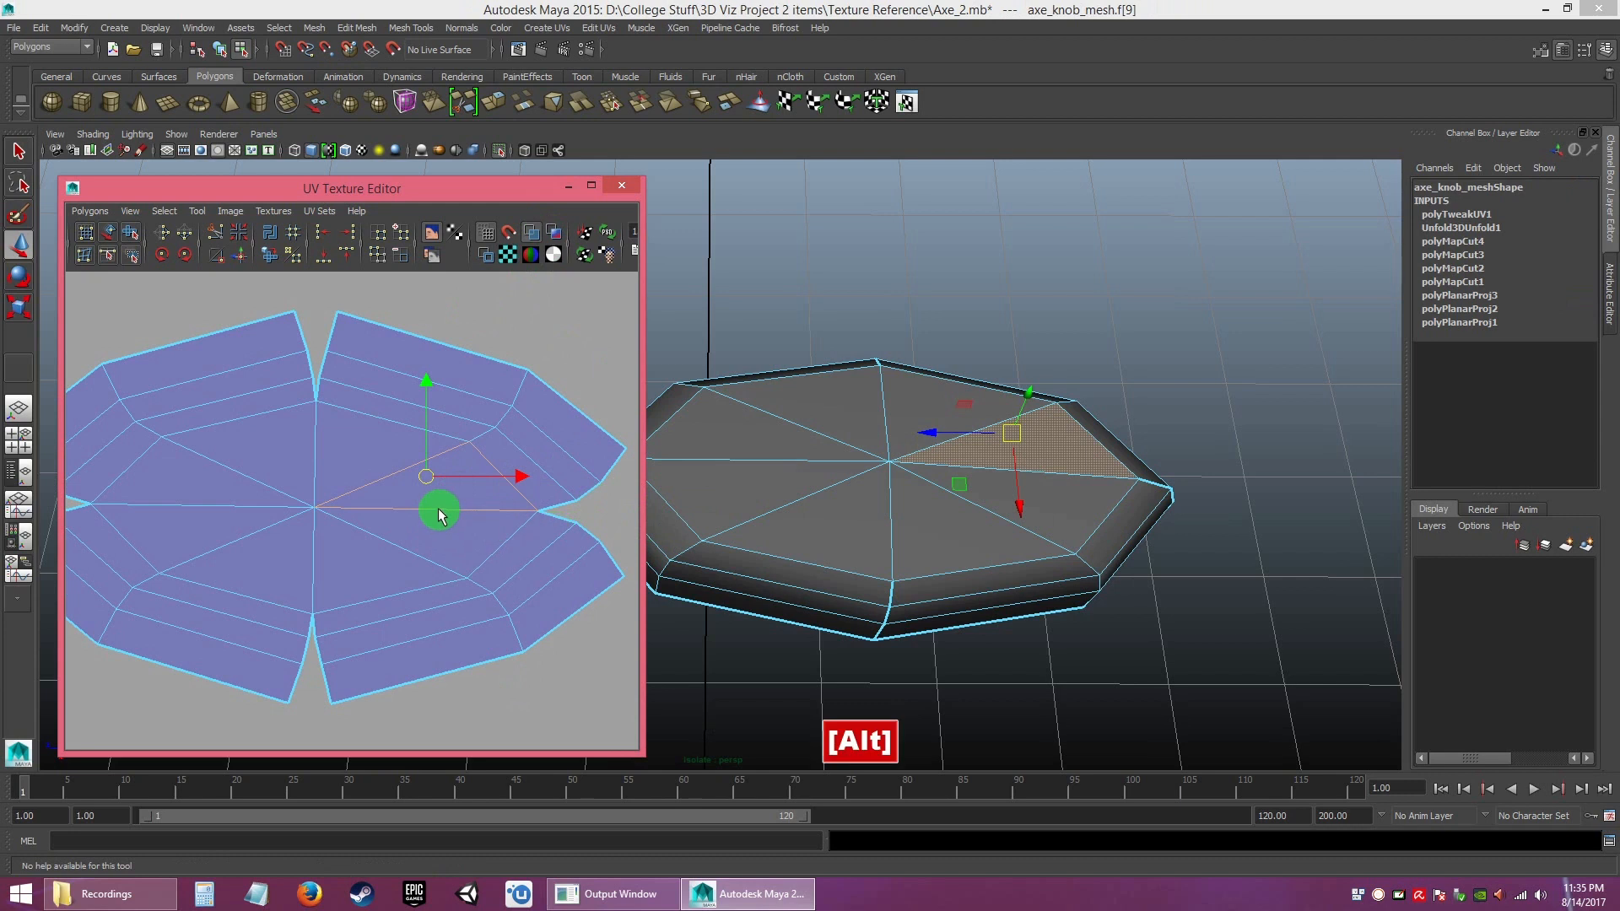
alt+drag(1011, 504, 1013, 416)
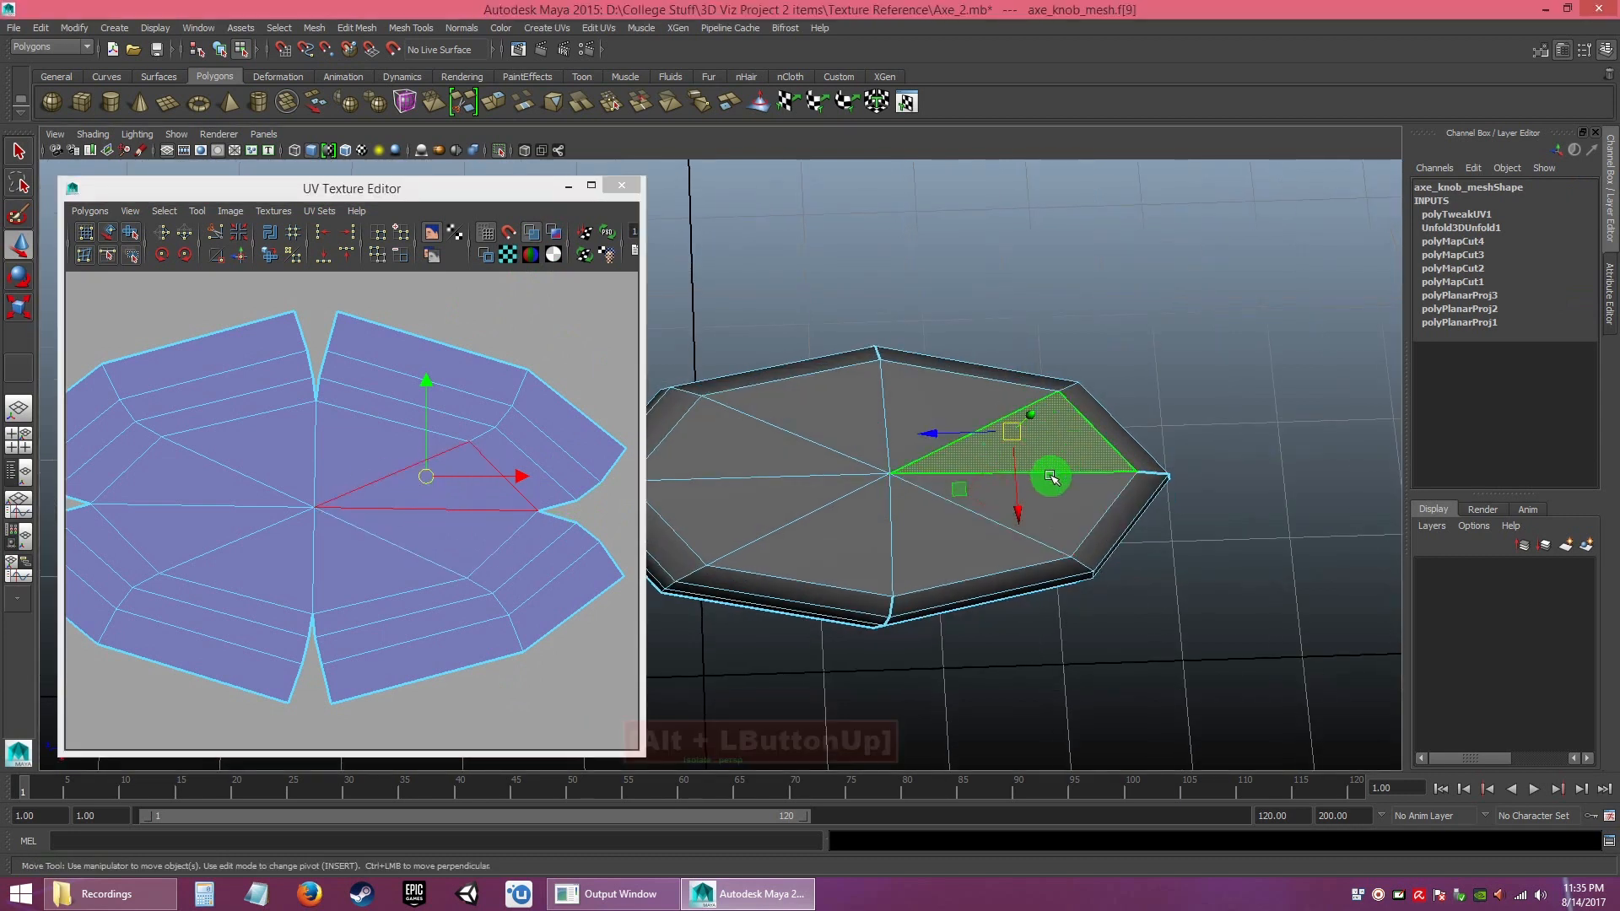
alt+right_drag(1054, 506, 1073, 583)
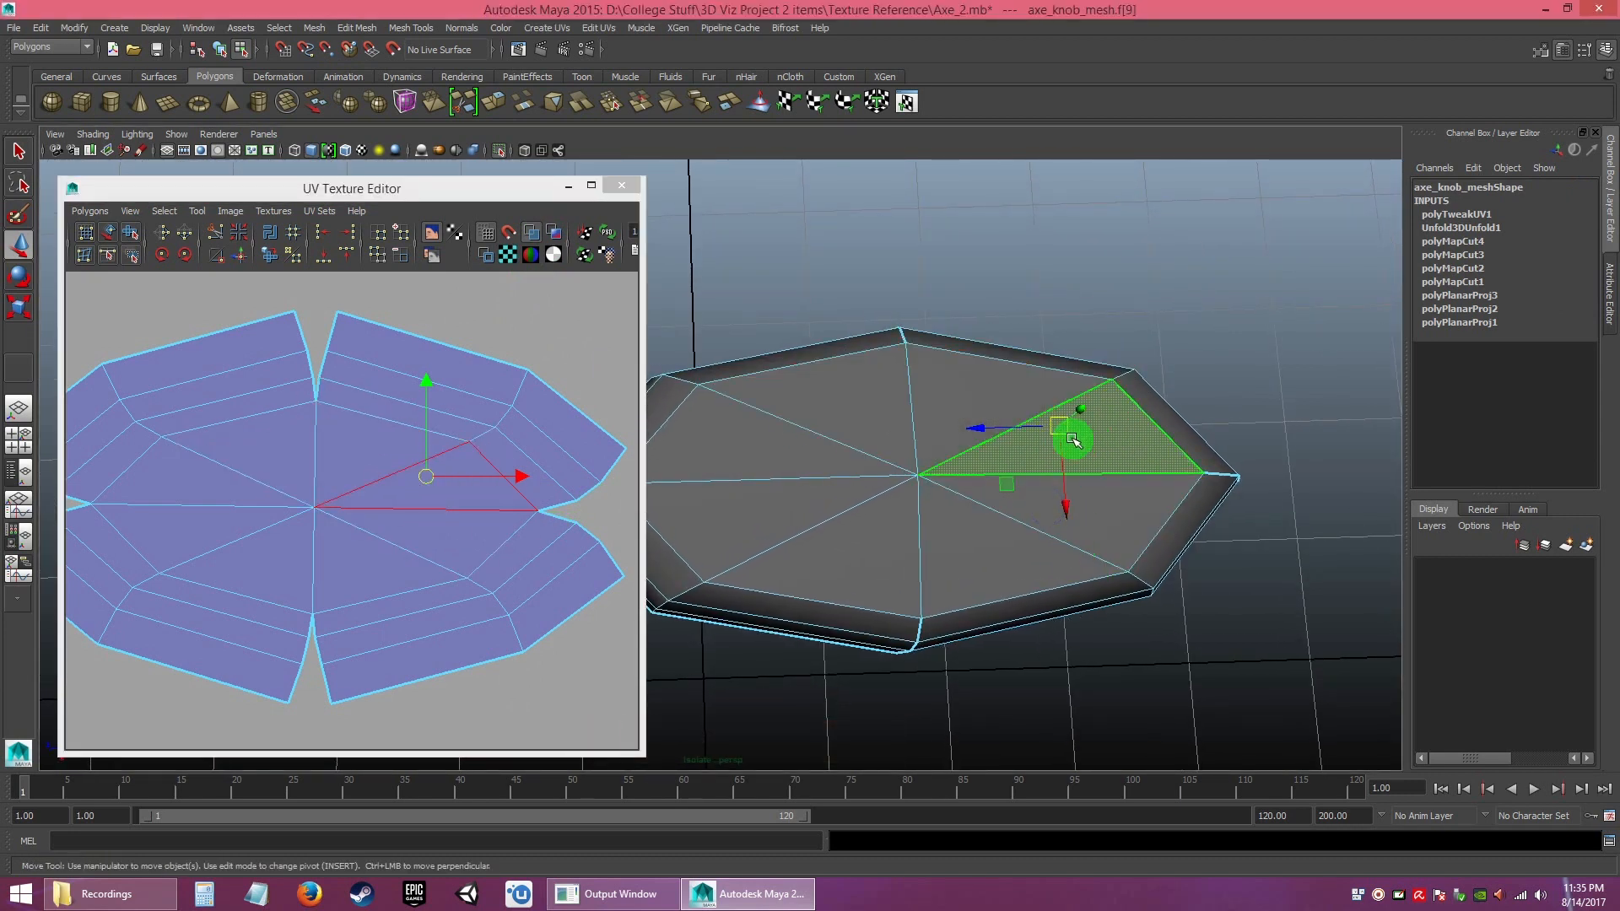
alt+drag(1066, 498, 1041, 459)
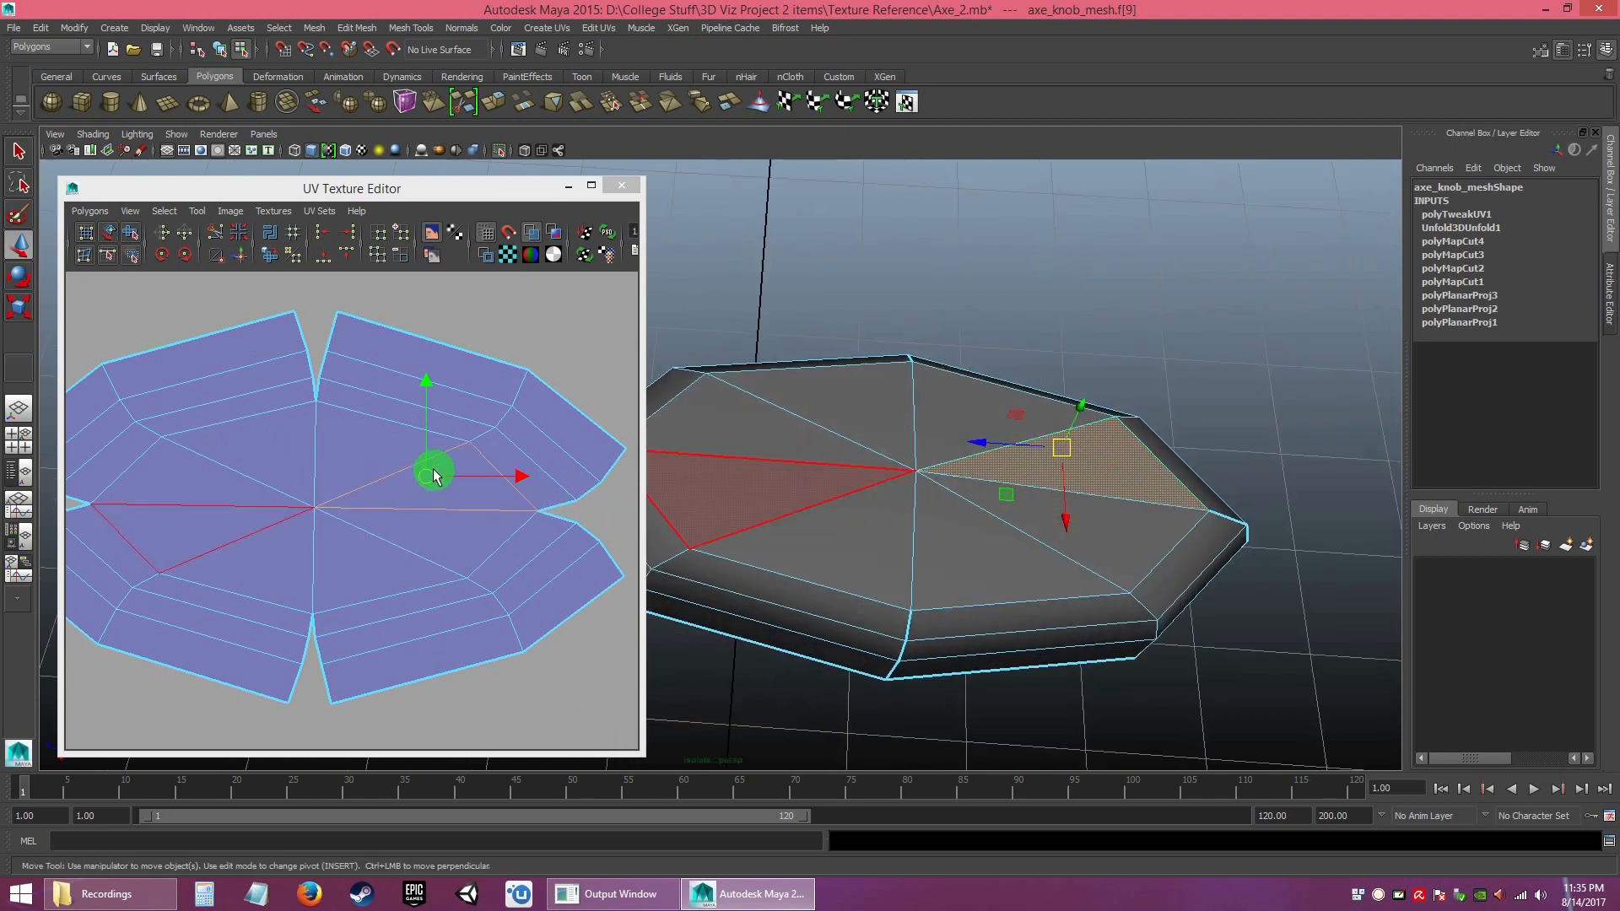
alt+drag(1059, 495, 1093, 480)
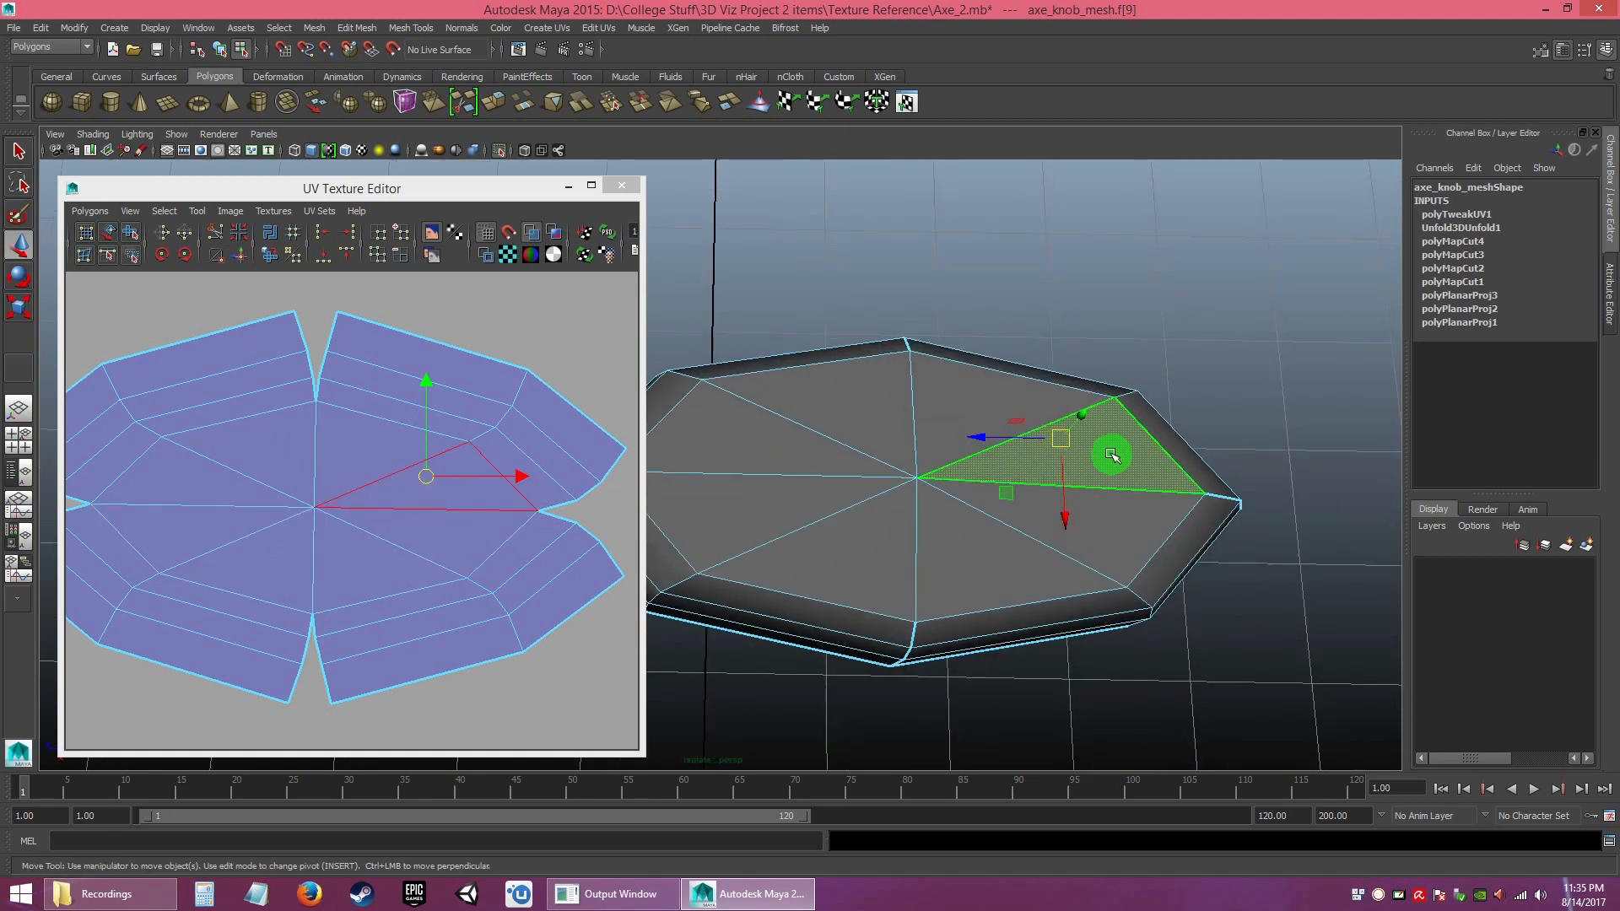
mouse_move(1106, 451)
alt+mouse_down()
mouse_move(1096, 415)
mouse_move(1110, 470)
alt+mouse_up()
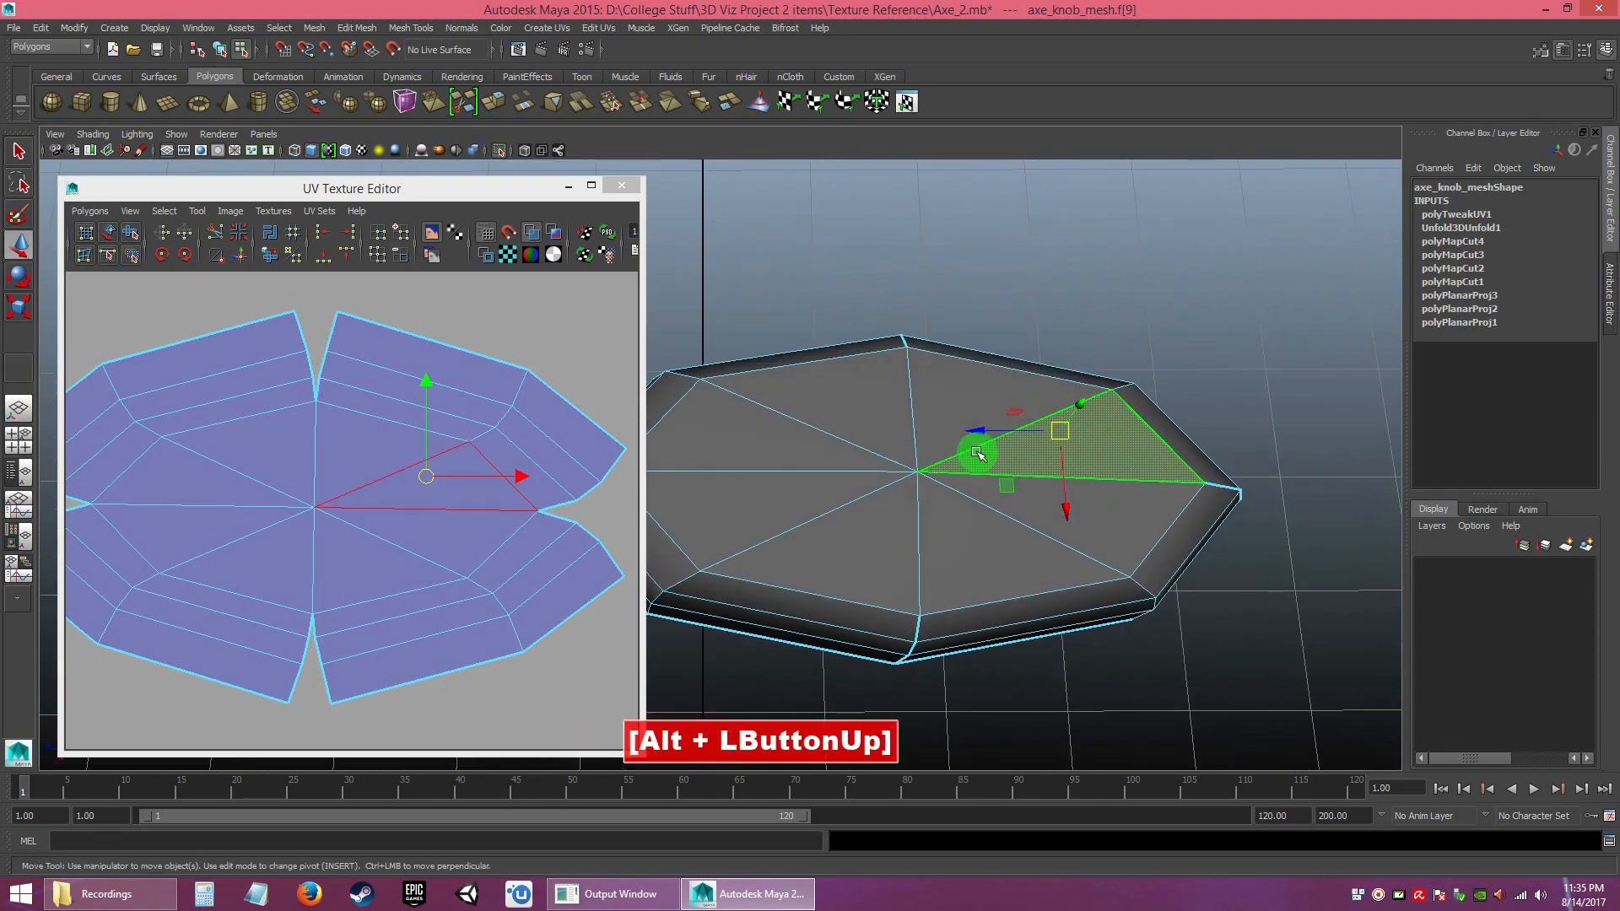
click(966, 550)
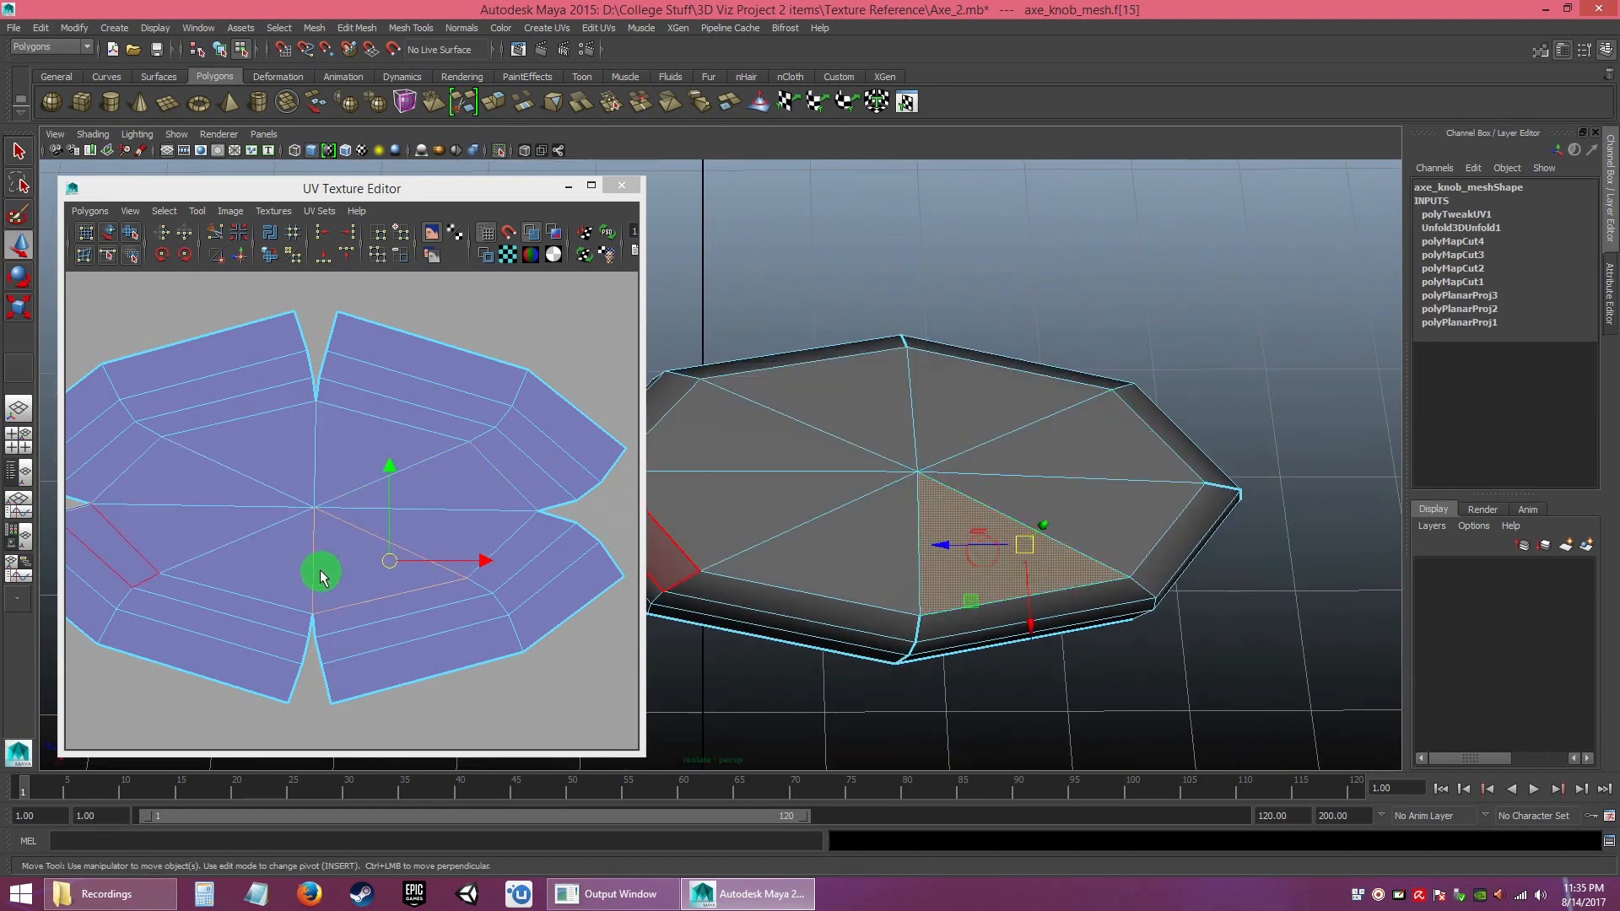
- Try moving one rim corner UV of the knob's top face toward the centre, and undo the move
alt+middle_drag(461, 579, 501, 548)
right_drag(470, 500, 520, 504)
click(506, 553)
drag(506, 552, 424, 544)
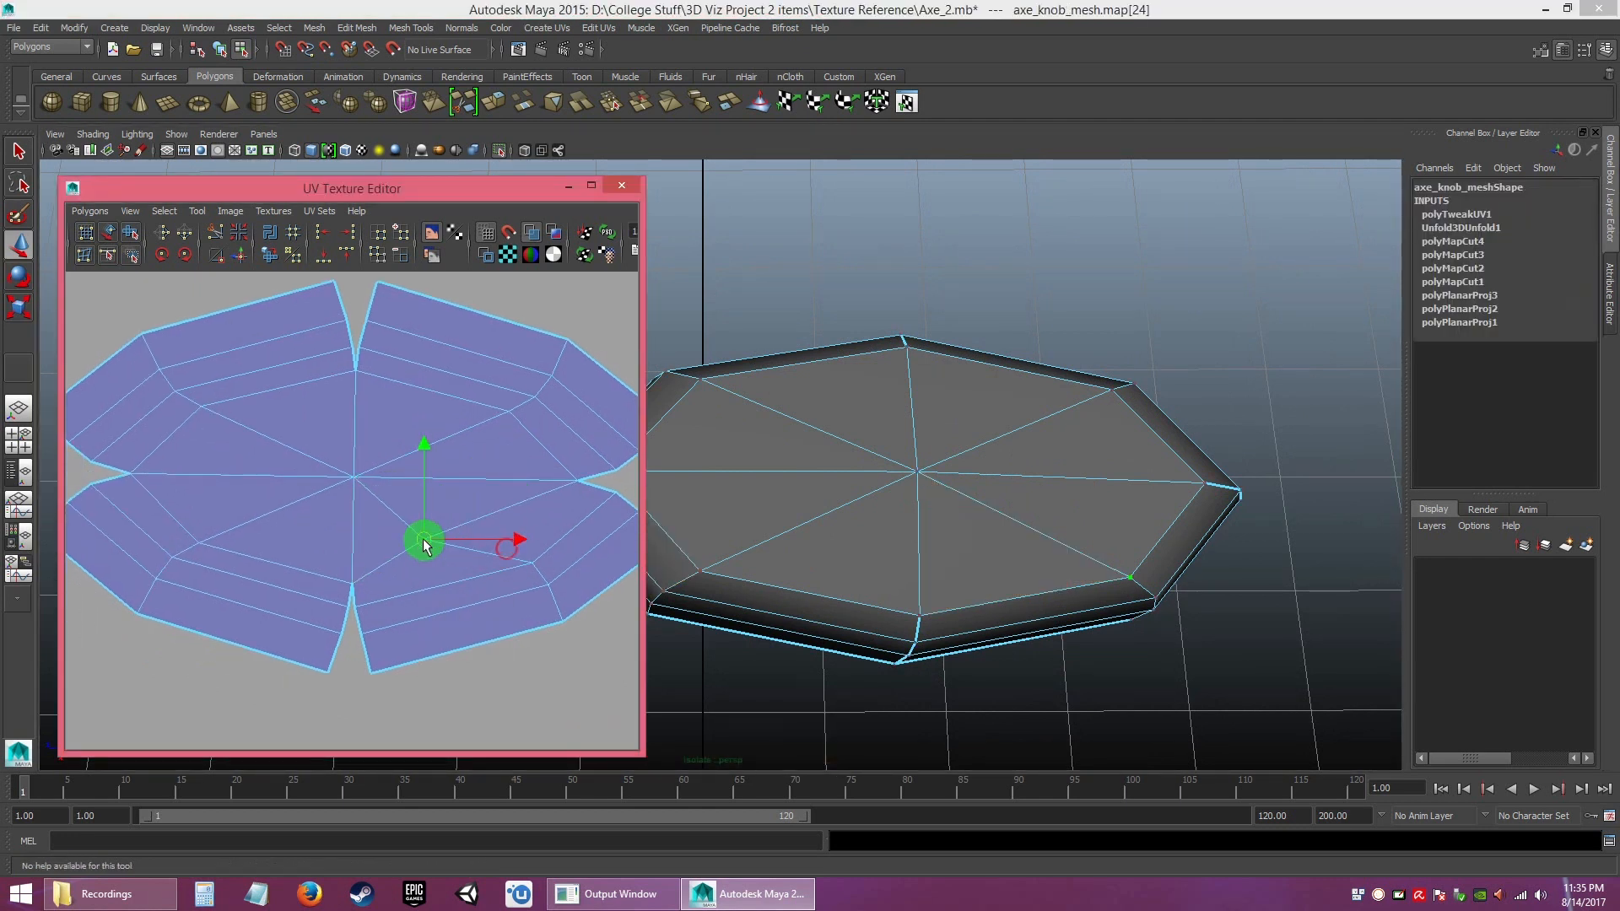
right_drag(406, 494, 383, 528)
click(372, 550)
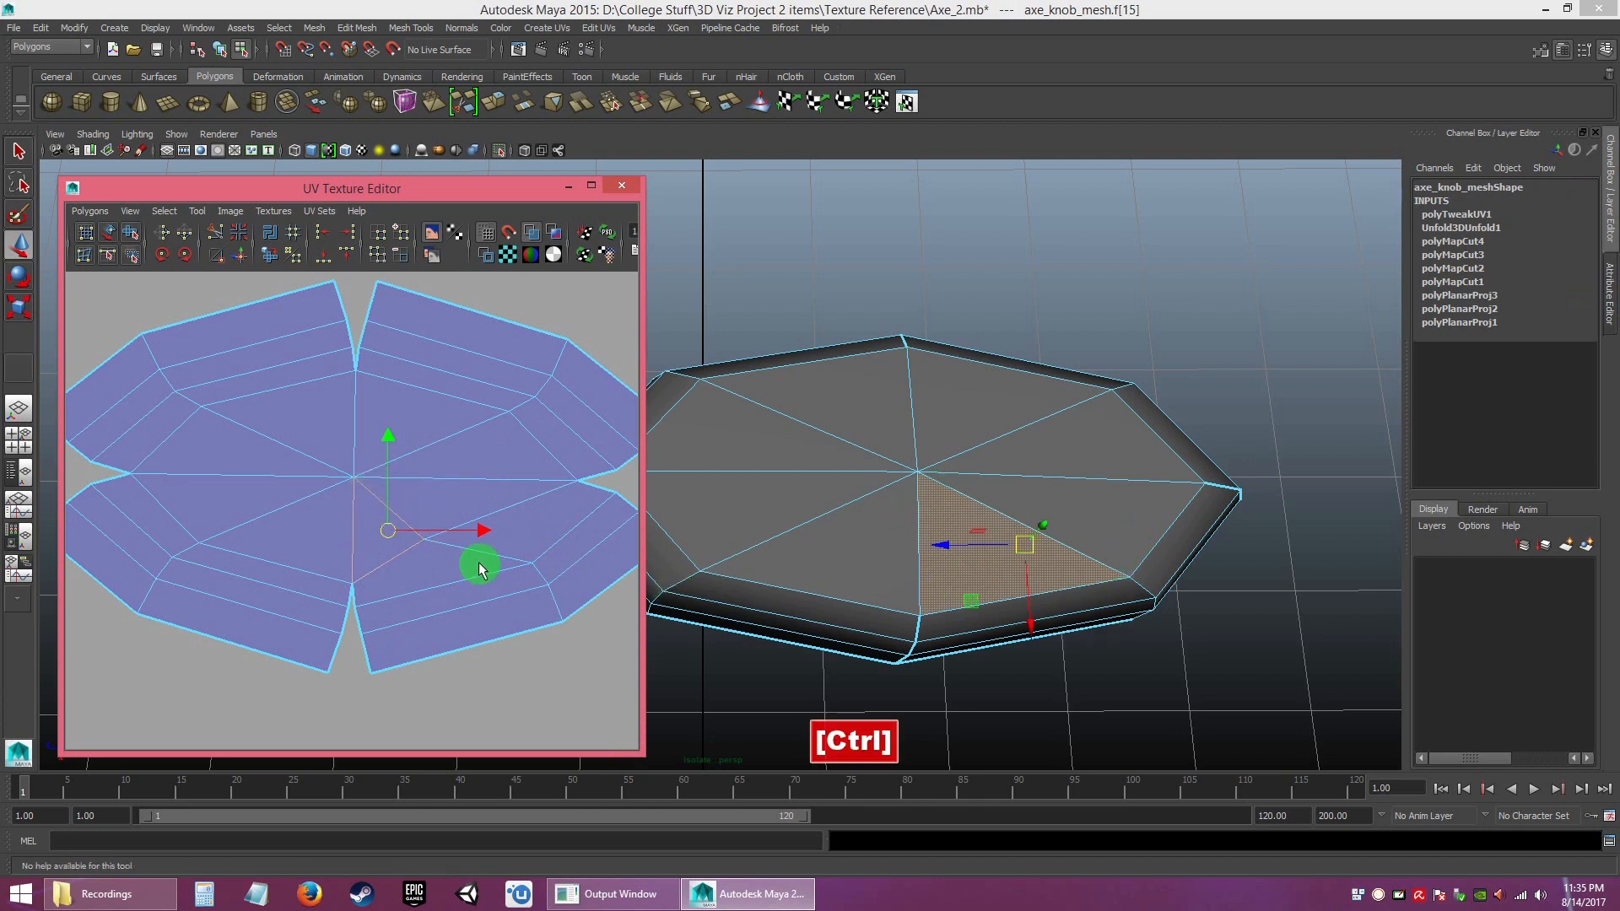
key(ctrl+z)
key(ctrl+z)
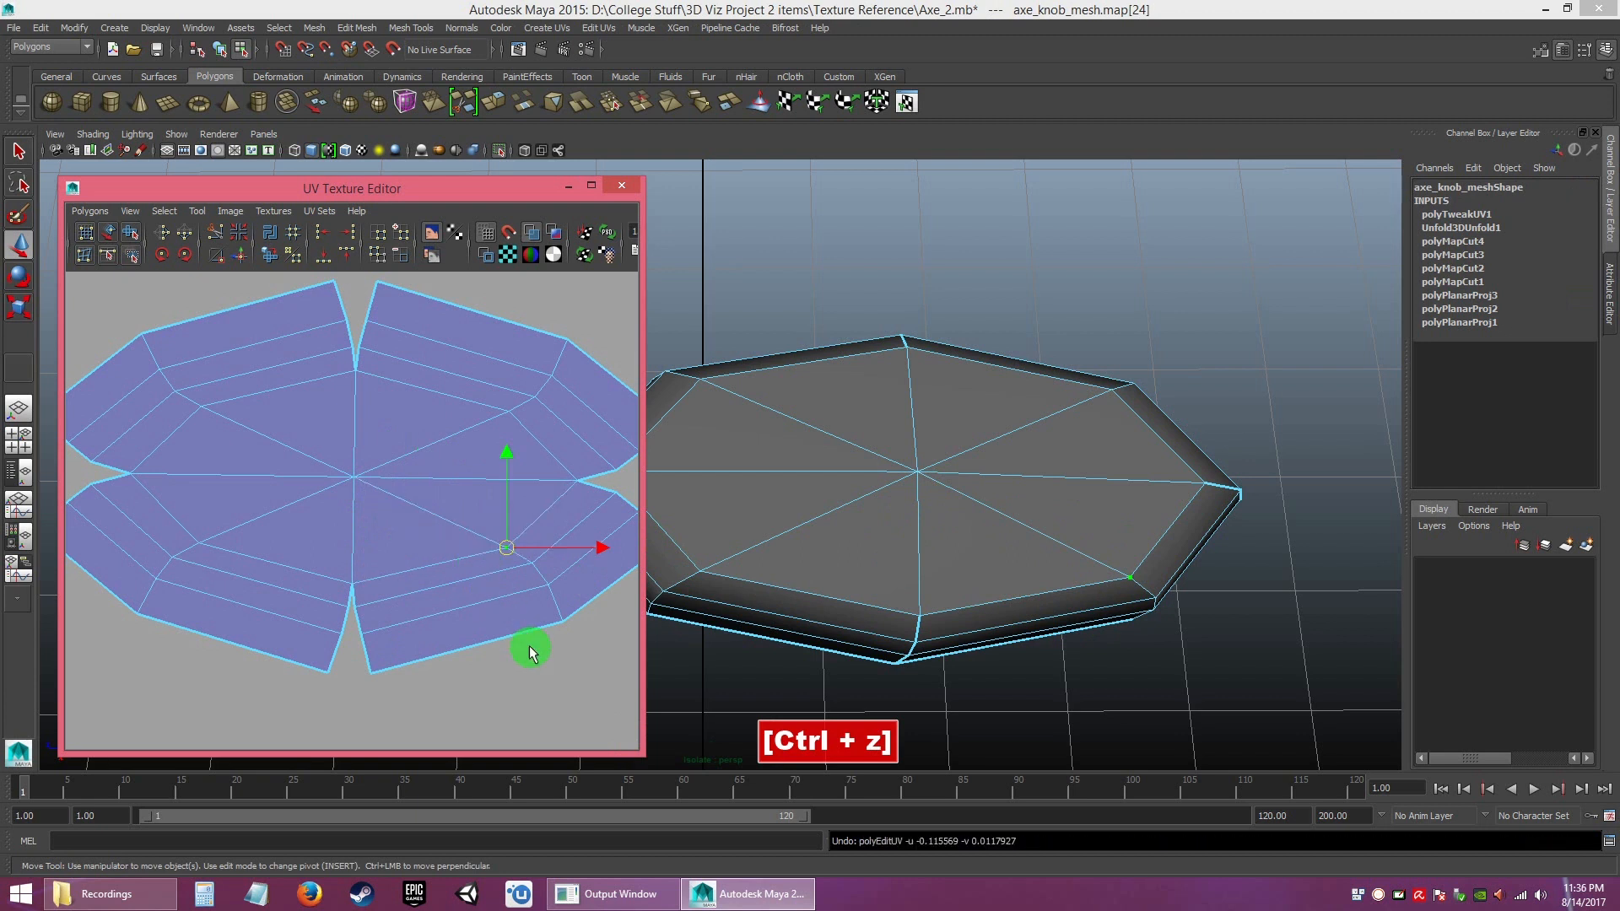
- Close the UV Texture Editor and turn off isolation of the knob to show the whole axe
click(530, 651)
alt+right_drag(416, 511, 361, 432)
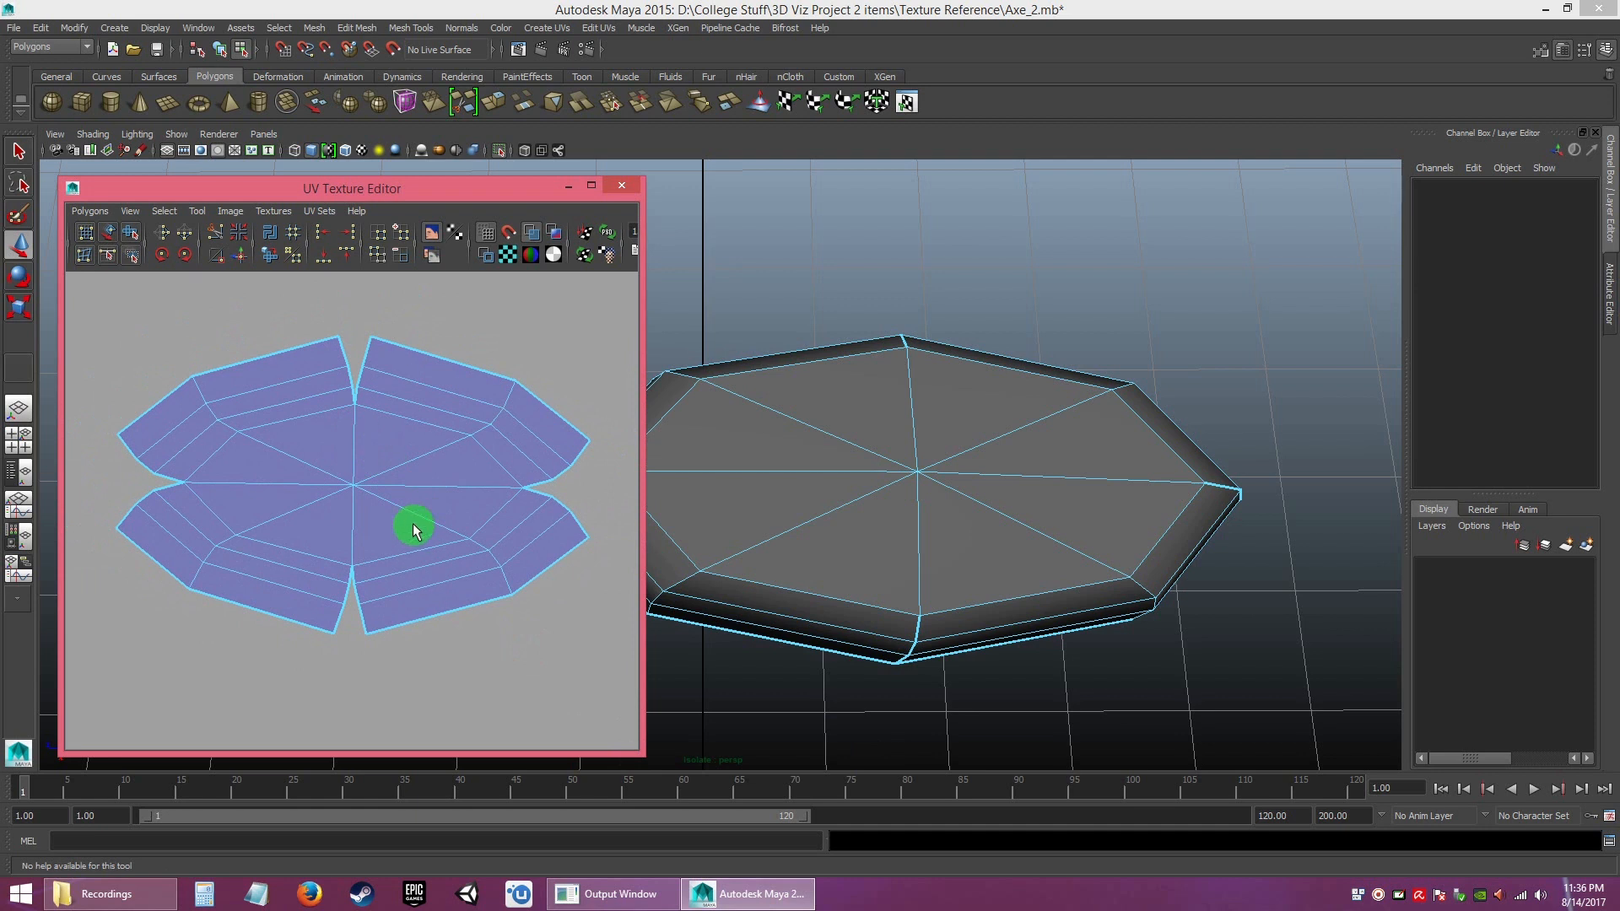
alt+right_drag(455, 531, 268, 314)
alt+middle_drag(394, 533, 481, 539)
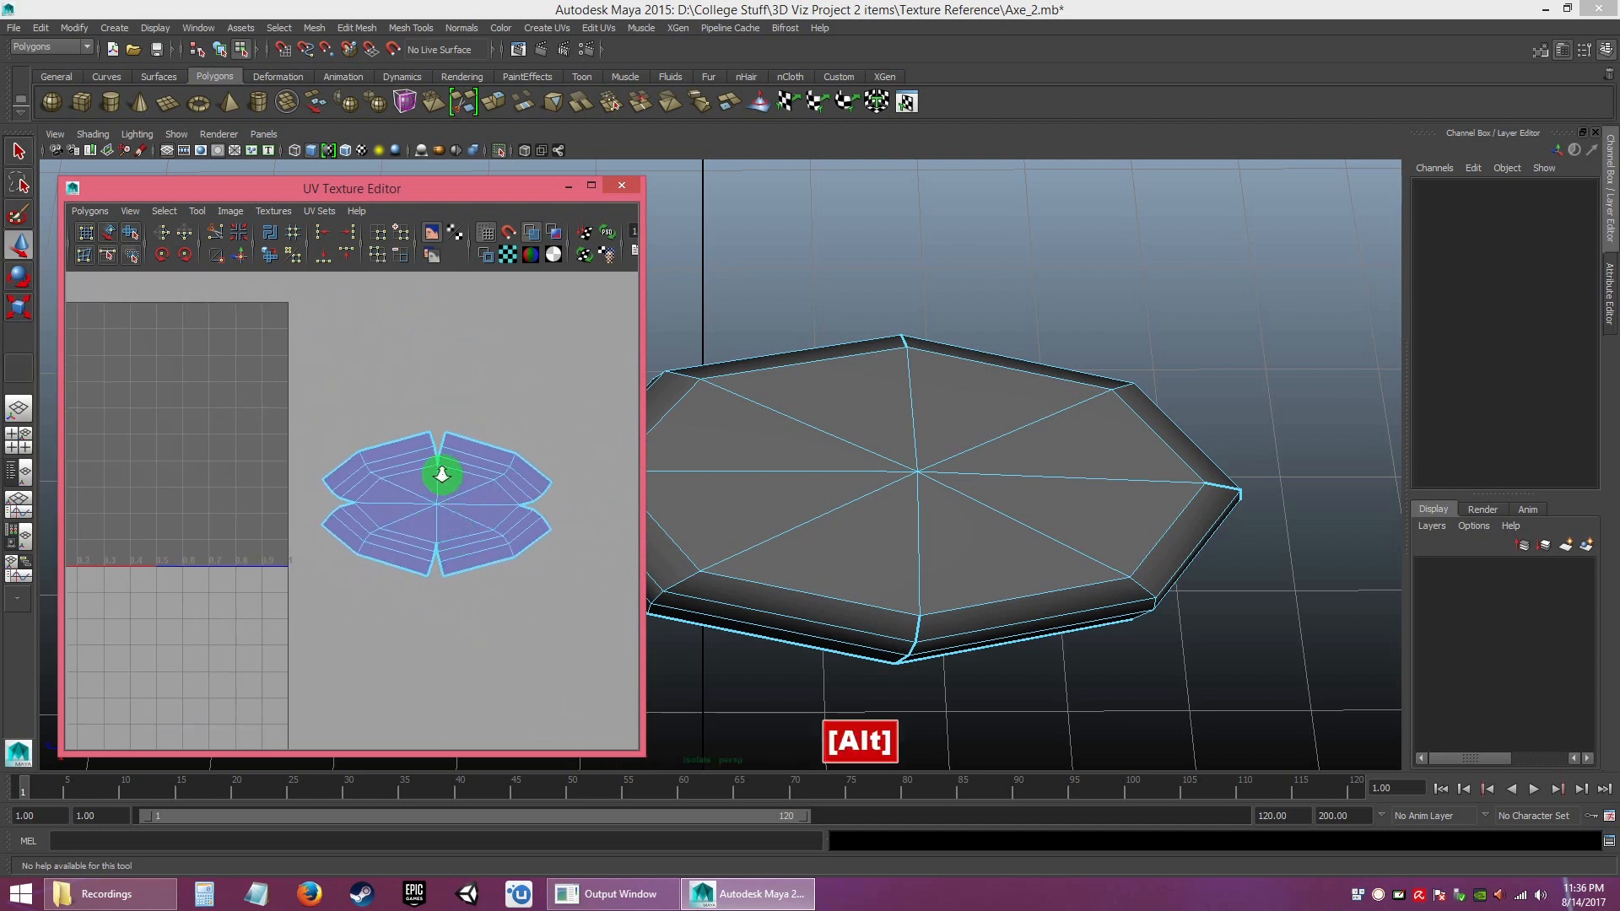
alt+right_drag(442, 474, 498, 548)
alt+middle_drag(398, 503, 416, 520)
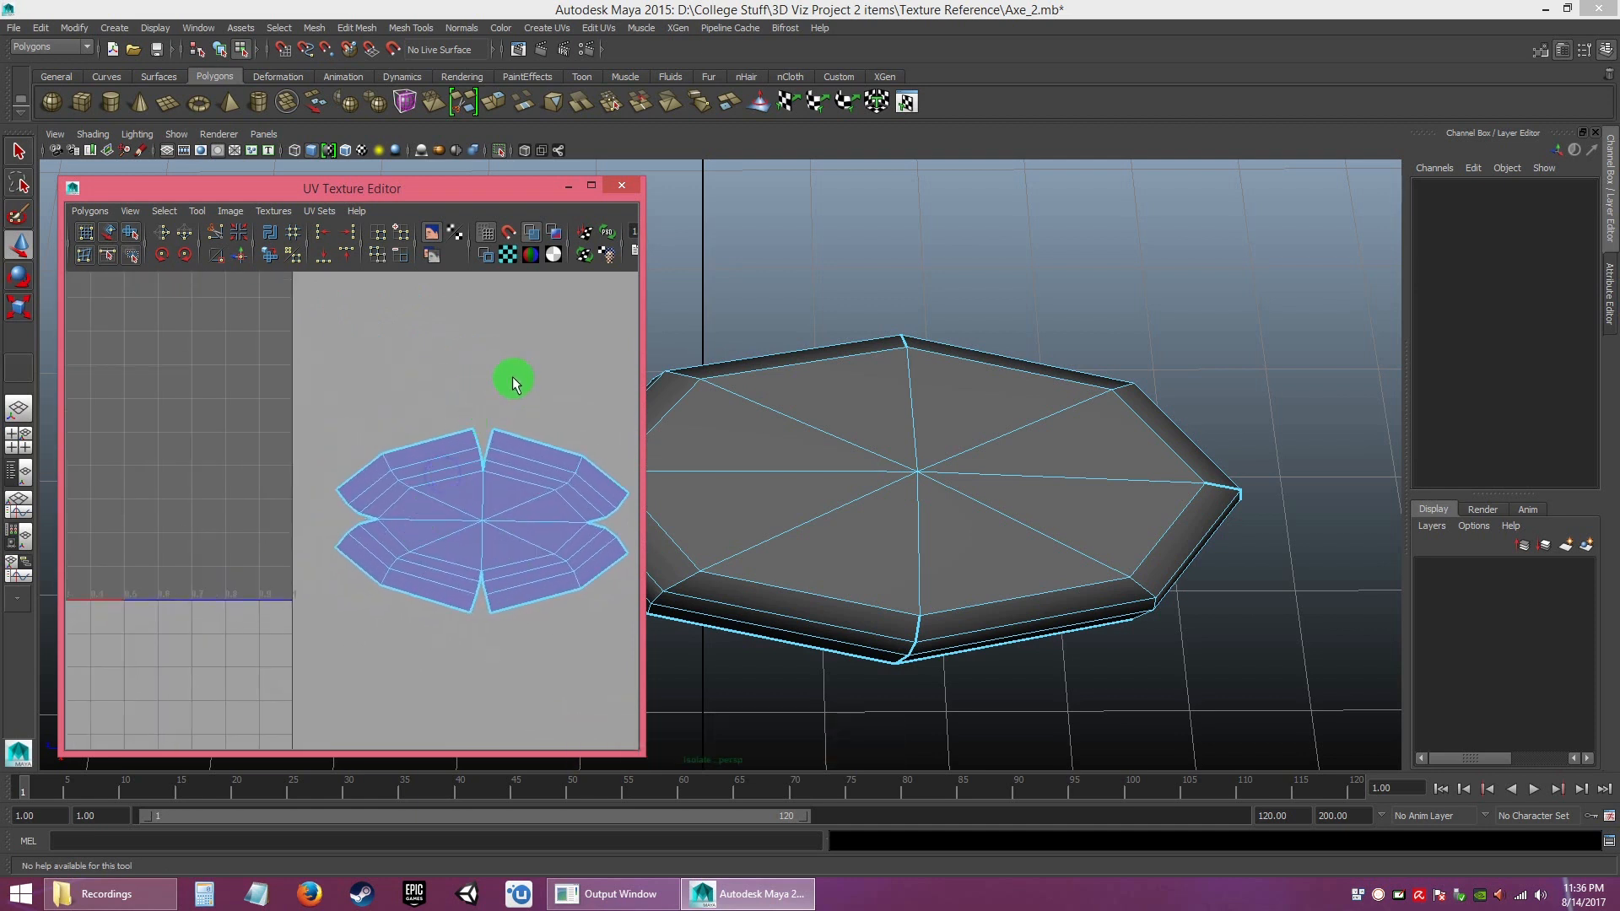
click(620, 184)
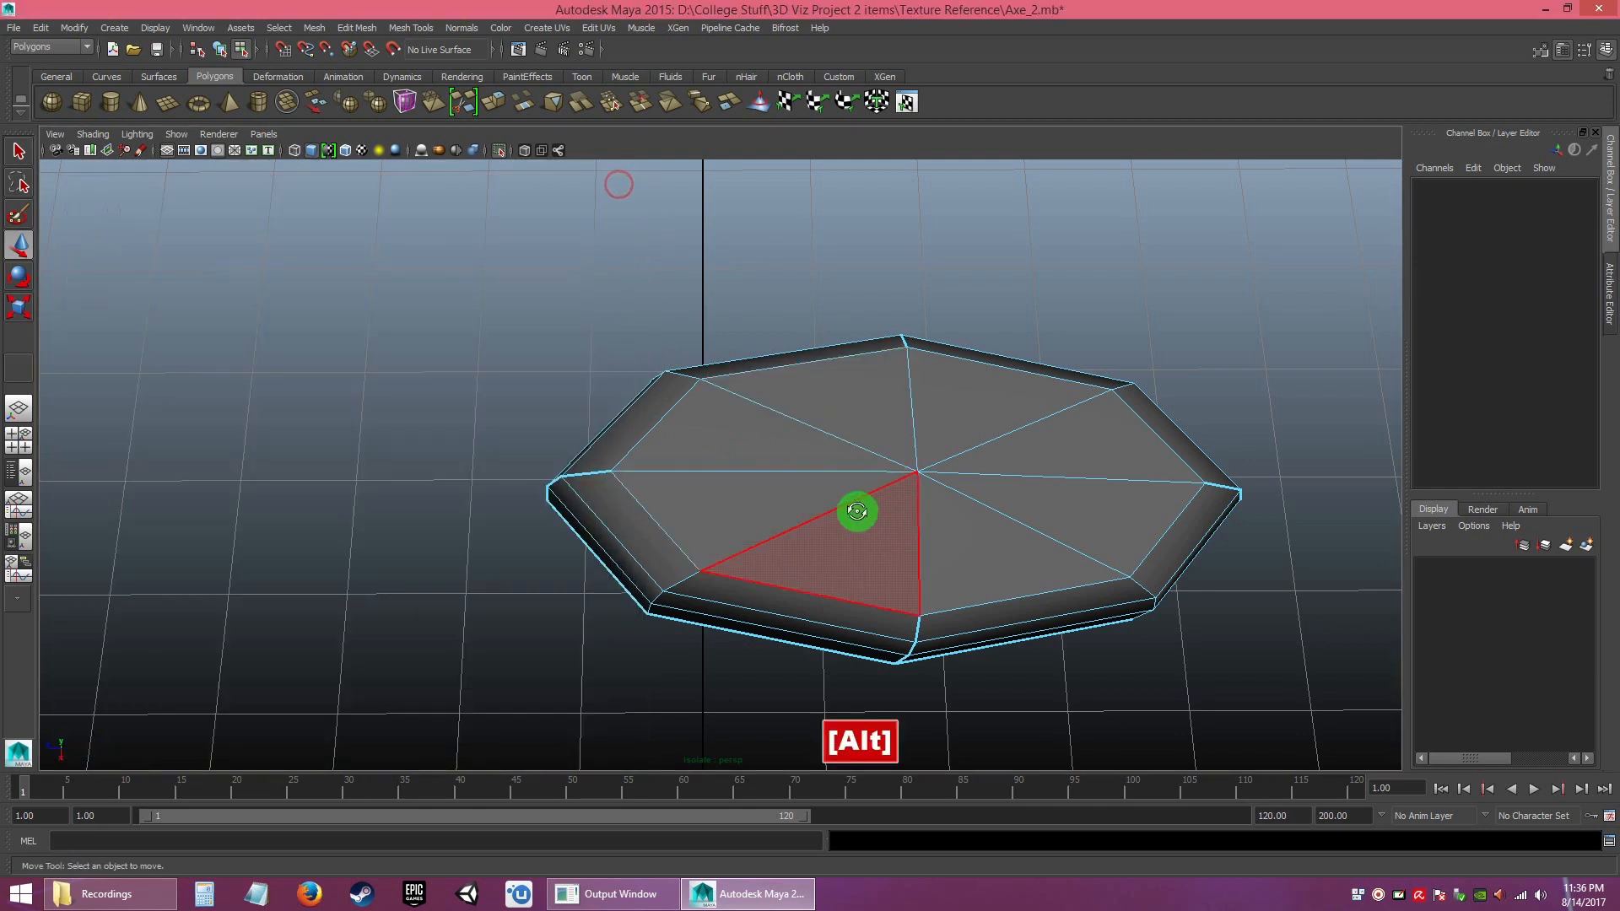
alt+drag(857, 511, 853, 420)
right_drag(854, 419, 918, 404)
click(499, 150)
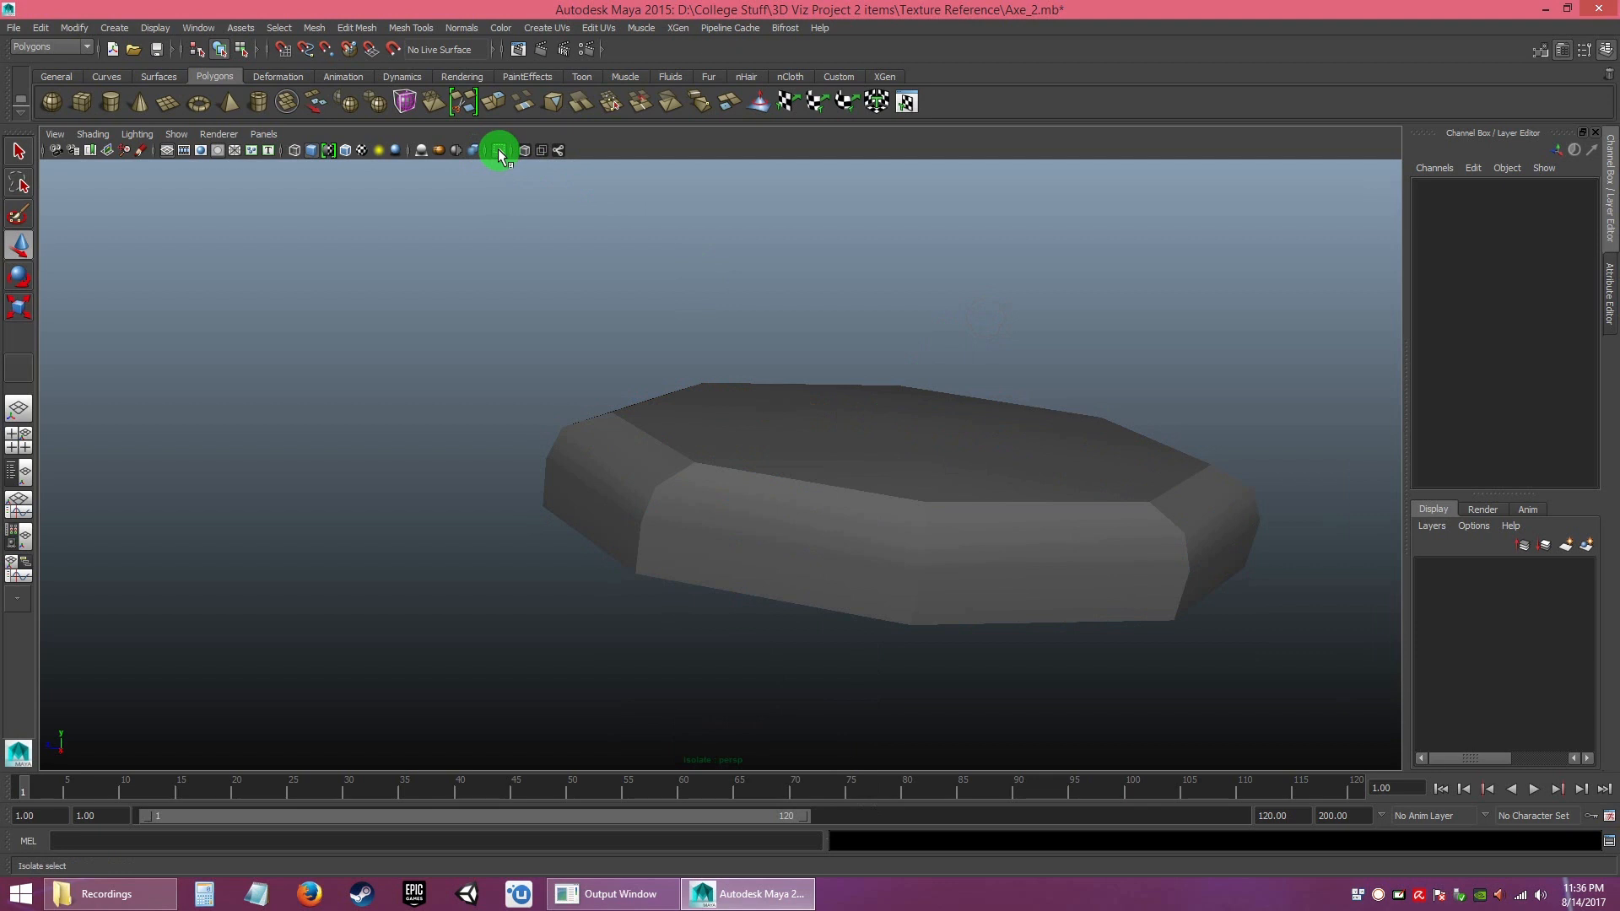
click(499, 150)
- Select the axe handle mesh and isolate it in the viewport
alt+right_drag(777, 391, 810, 542)
alt+middle_drag(810, 543, 787, 504)
alt+right_drag(785, 503, 667, 405)
alt+middle_drag(726, 497, 735, 408)
click(695, 390)
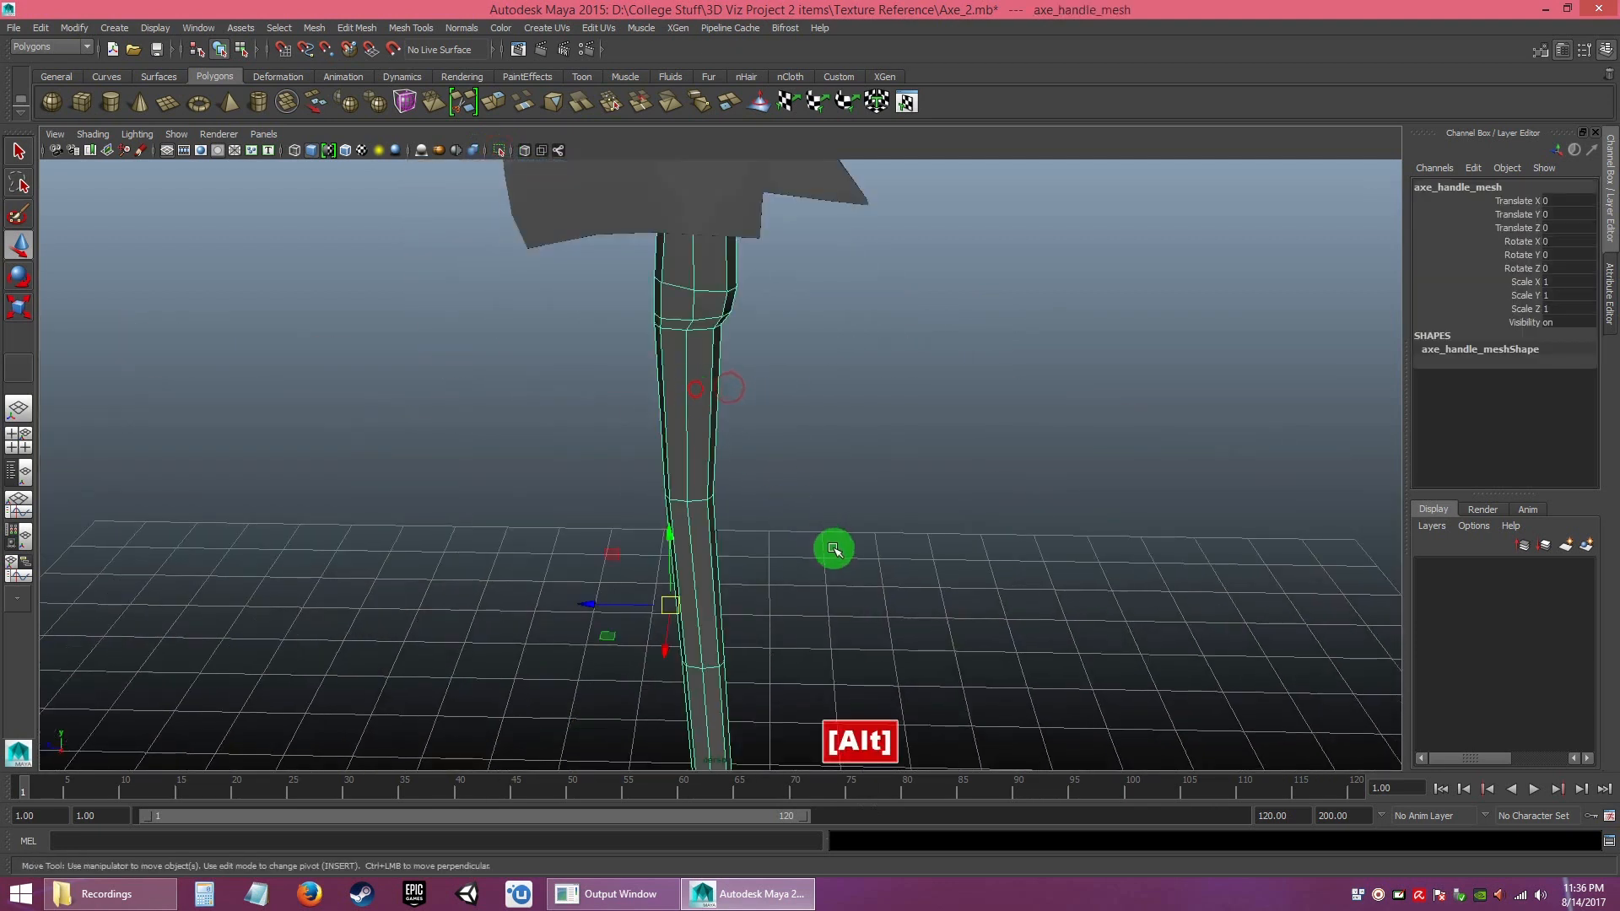
alt+drag(832, 549, 770, 496)
alt+middle_drag(814, 596, 793, 380)
alt+right_drag(792, 379, 795, 462)
alt+drag(794, 461, 684, 197)
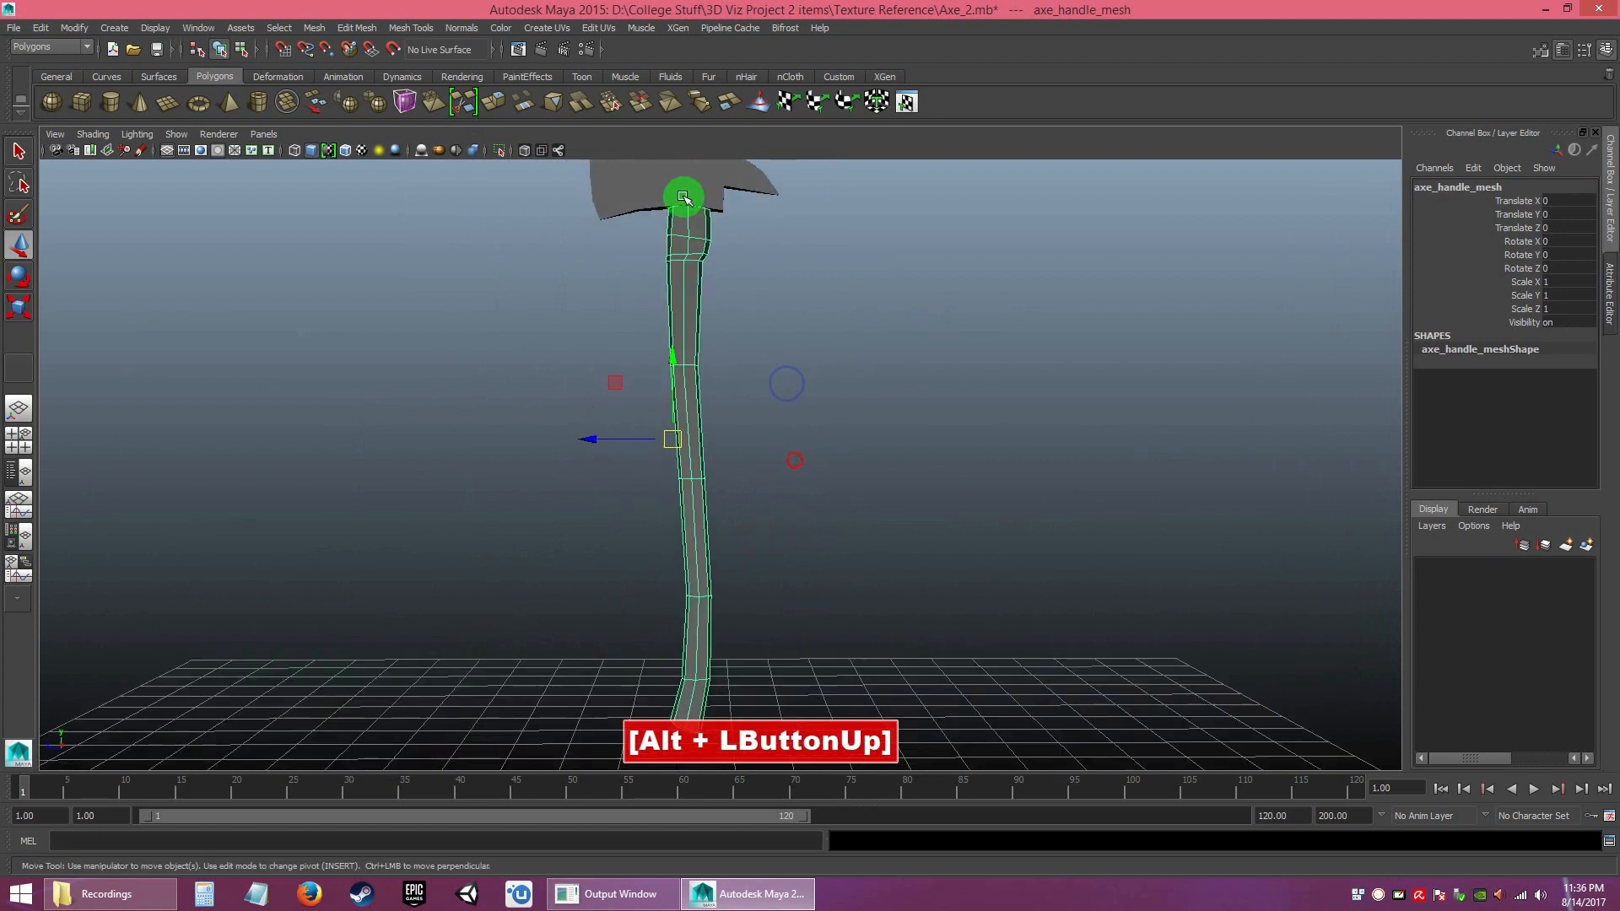
mouse_move(739, 409)
alt+mouse_down()
mouse_move(818, 433)
mouse_move(907, 433)
mouse_move(937, 362)
mouse_move(758, 428)
alt+mouse_up()
alt+right_drag(758, 428, 741, 397)
alt+drag(742, 398, 796, 494)
alt+middle_drag(772, 350, 792, 455)
click(505, 156)
- Examine the isolated handle's top end, including its cap spokes and bevelled rim
alt+drag(851, 428, 882, 609)
alt+right_drag(882, 609, 992, 587)
alt+drag(979, 497, 874, 420)
alt+middle_drag(853, 410, 881, 527)
alt+right_drag(832, 456, 951, 708)
alt+drag(731, 475, 716, 473)
alt+right_drag(730, 503, 810, 692)
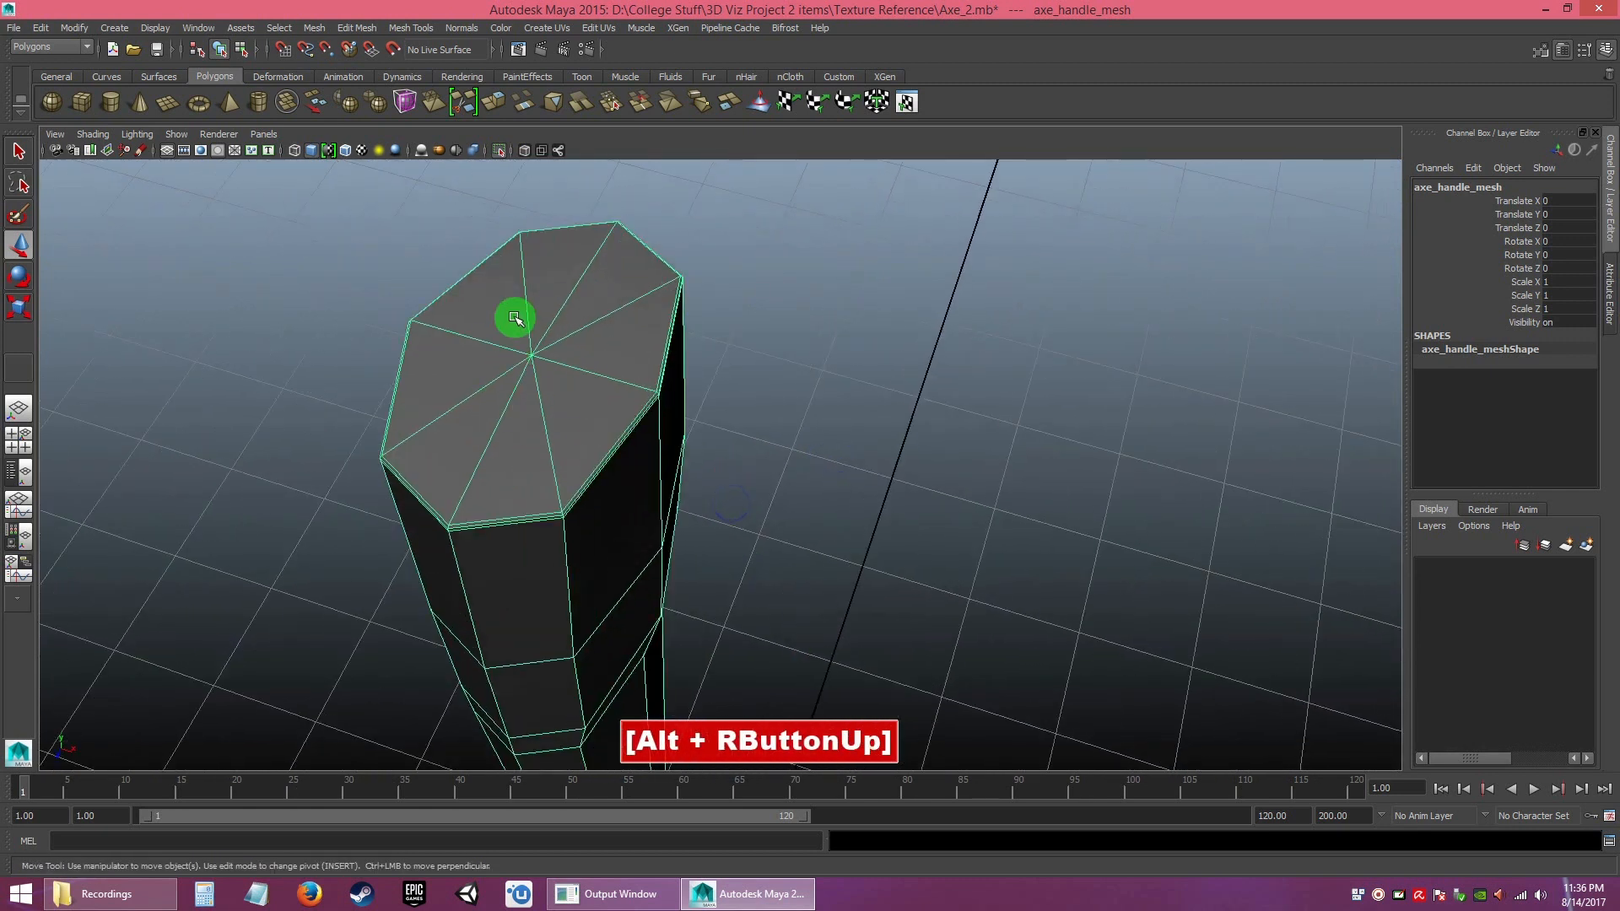
mouse_move(543, 337)
right_down()
mouse_move(546, 381)
mouse_move(537, 309)
right_up()
- Examine the isolated handle's edge flow along the shaft from several angles
alt+right_drag(807, 538, 593, 282)
alt+drag(716, 518, 688, 444)
alt+right_drag(688, 444, 536, 341)
alt+middle_drag(686, 444, 709, 329)
alt+right_drag(751, 459, 611, 321)
alt+middle_drag(752, 459, 737, 303)
alt+drag(736, 394, 767, 397)
alt+middle_drag(767, 397, 698, 315)
alt+drag(719, 326, 763, 532)
alt+right_drag(767, 539, 698, 470)
alt+middle_drag(698, 470, 704, 382)
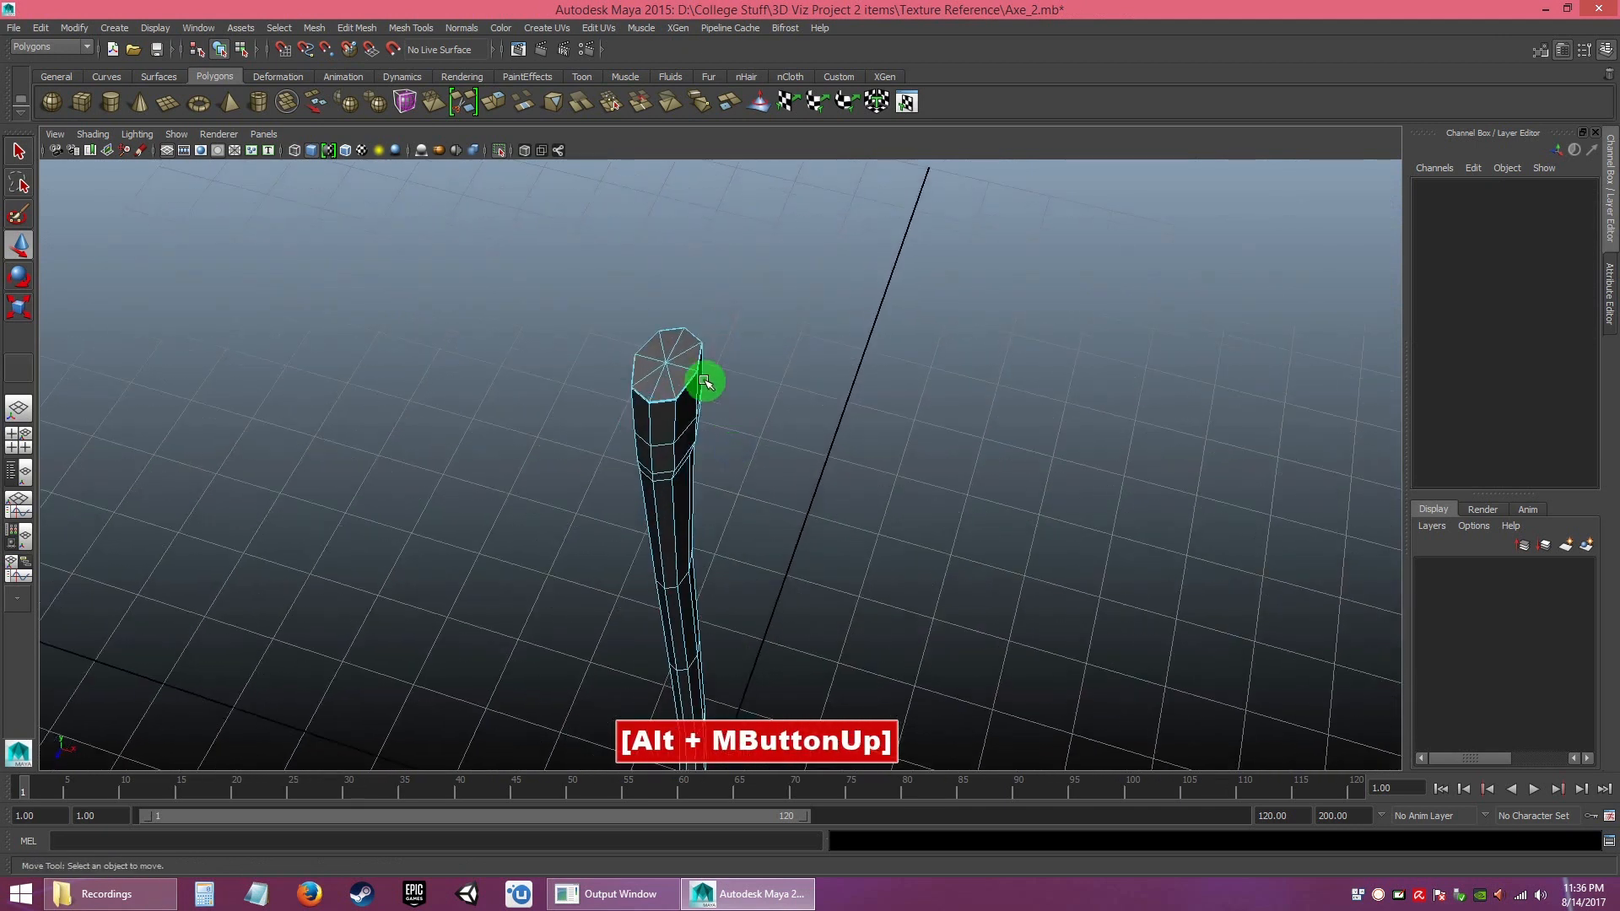
alt+drag(733, 372, 723, 459)
alt+right_drag(754, 489, 678, 398)
alt+middle_drag(800, 523, 802, 423)
alt+right_drag(802, 423, 769, 401)
alt+middle_drag(763, 417, 761, 451)
- Select the whole handle mesh and open the UV Texture Editor to show its existing UV shells
right_drag(689, 315, 732, 297)
click(680, 309)
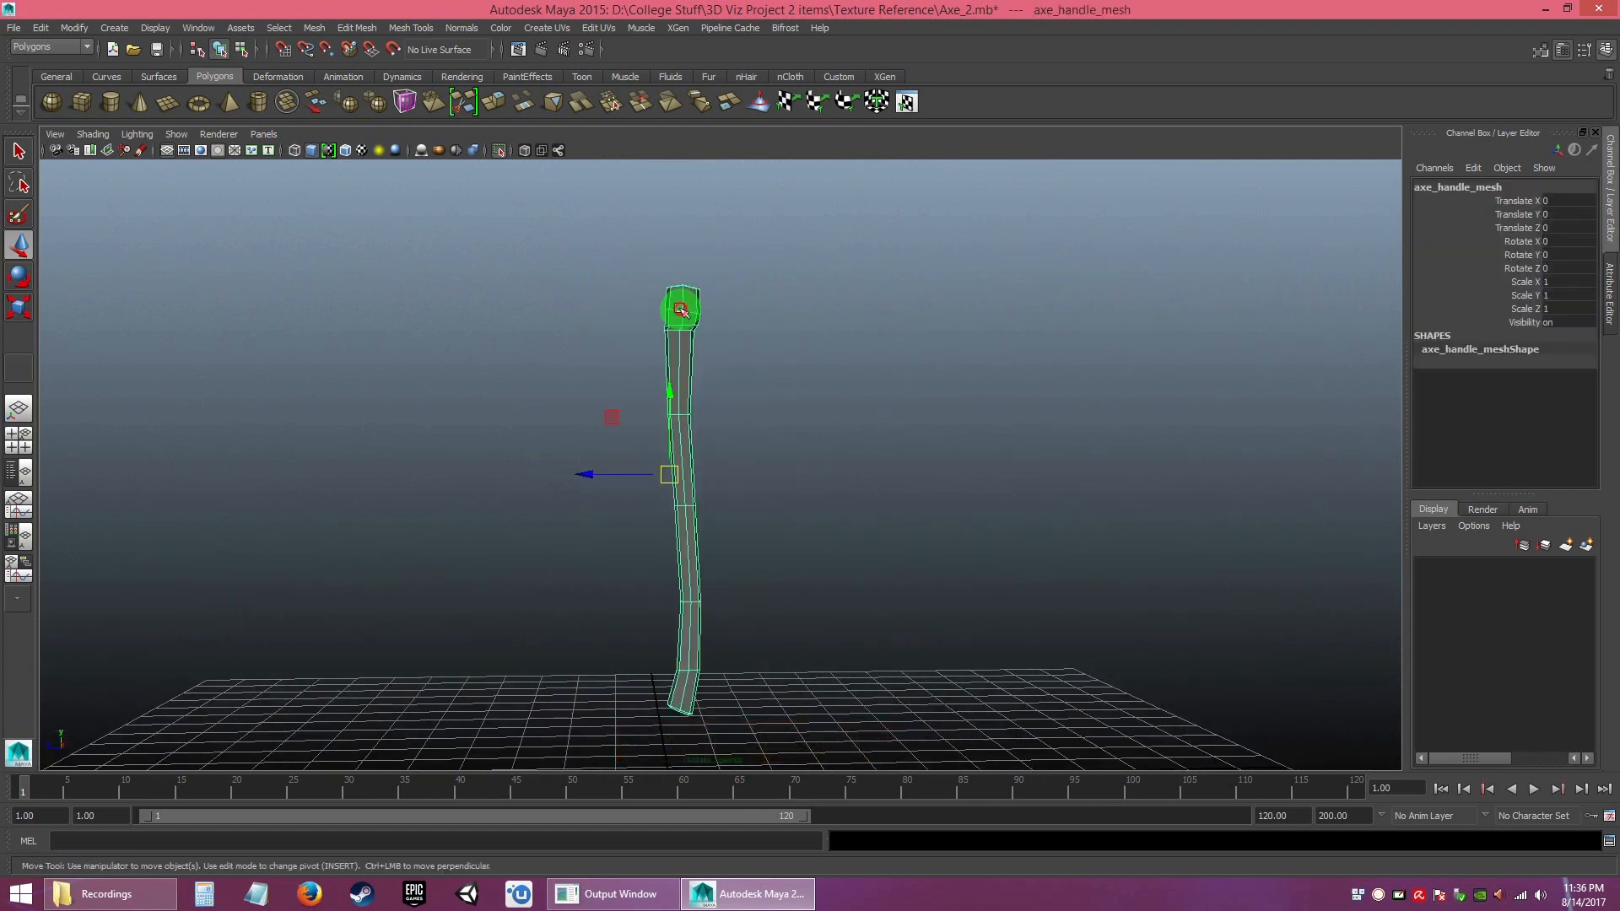
click(907, 102)
alt+middle_drag(270, 441, 372, 521)
alt+right_drag(372, 520, 476, 533)
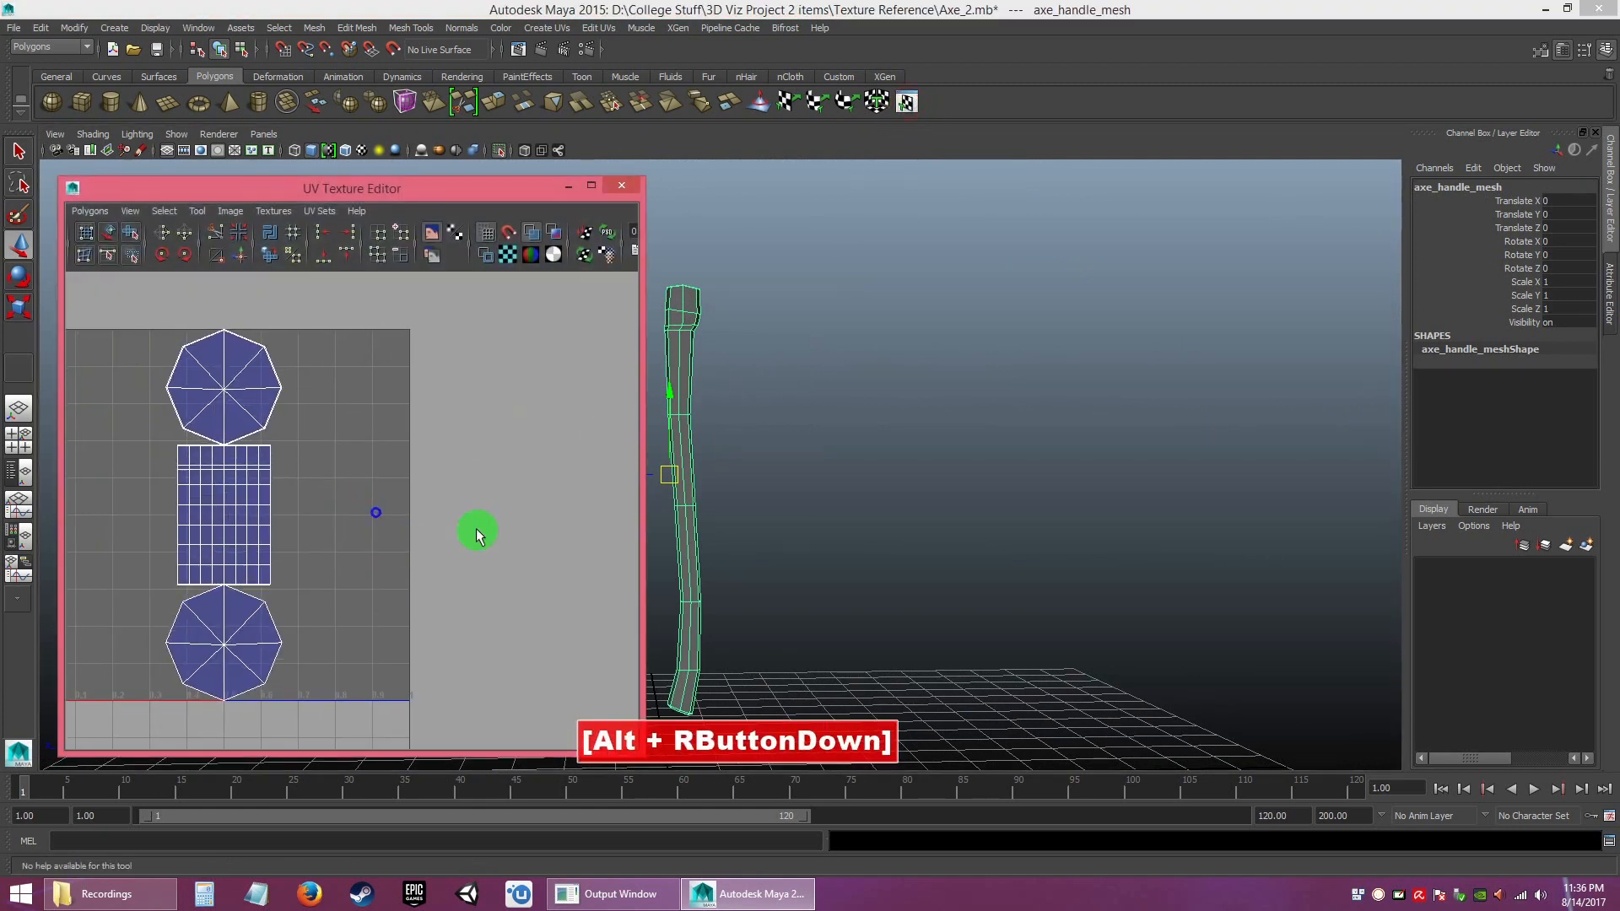
- Face the handle side-on, select all of its faces and create UVs based on the camera
alt+middle_drag(763, 489, 875, 521)
alt+drag(878, 461, 889, 490)
alt+right_drag(888, 491, 937, 582)
alt+drag(937, 582, 925, 578)
alt+right_drag(925, 579, 851, 469)
alt+drag(850, 469, 840, 454)
right_drag(793, 340, 790, 386)
alt+drag(789, 385, 716, 362)
drag(705, 305, 1011, 840)
alt+middle_drag(924, 563, 813, 444)
right_drag(794, 336, 795, 380)
drag(727, 269, 943, 741)
alt+drag(877, 549, 878, 551)
click(553, 28)
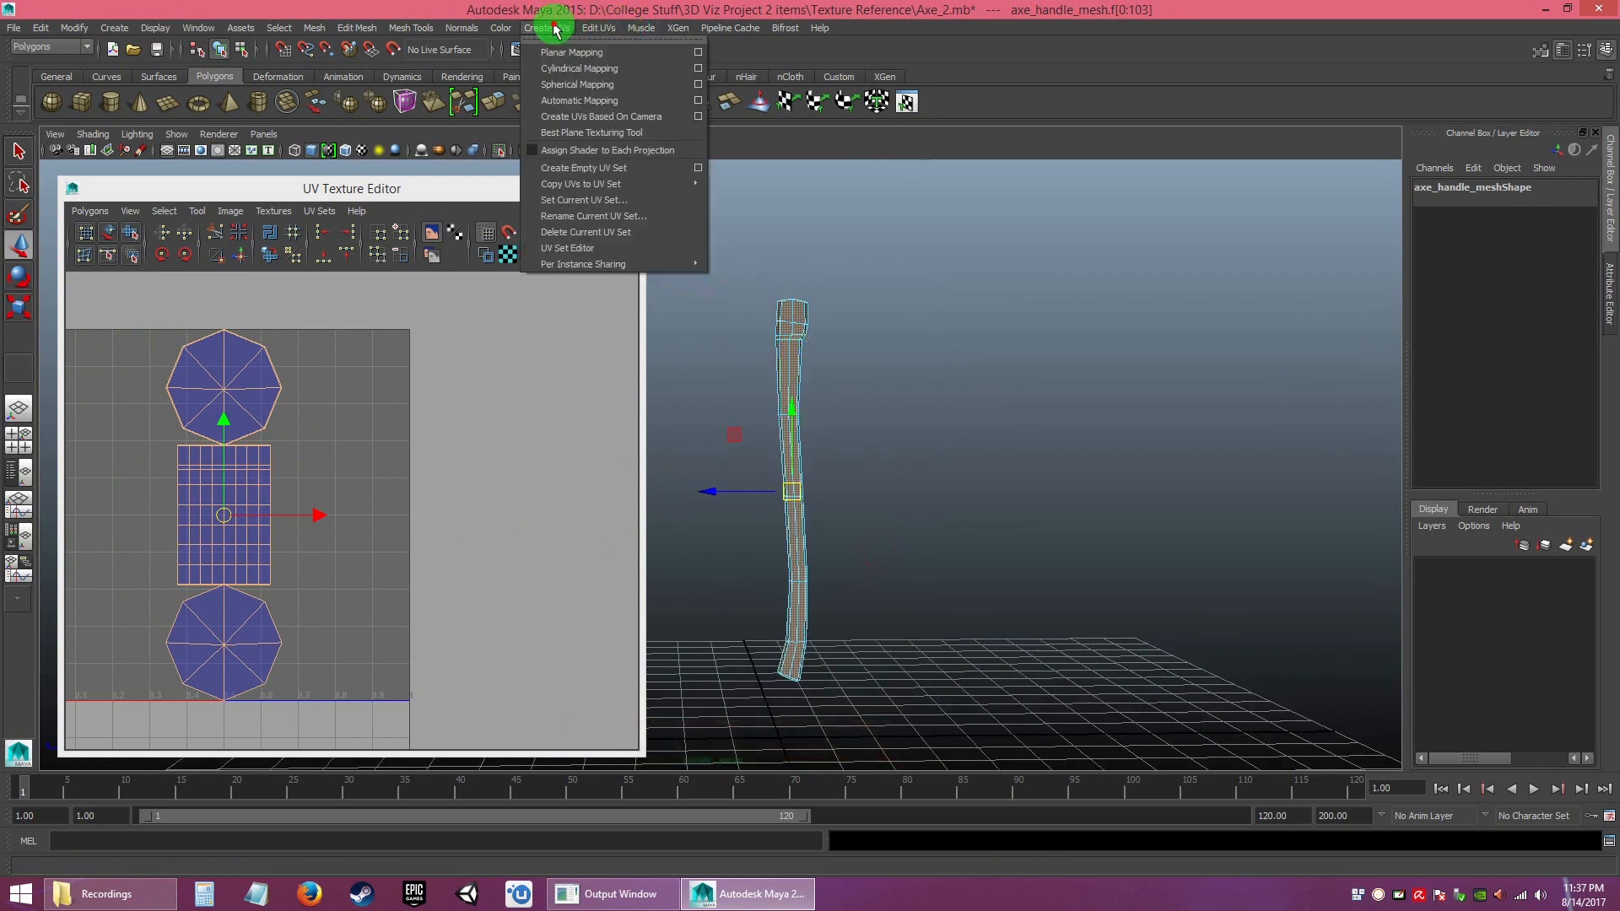
click(592, 121)
- Move the handle's projected UV shell horizontally to around the middle of the 0–1 UV space and deselect it
alt+middle_drag(246, 451, 464, 458)
drag(280, 515, 422, 517)
alt+right_drag(535, 568, 535, 608)
alt+middle_drag(535, 608, 456, 574)
alt+right_drag(455, 574, 461, 537)
click(528, 563)
click(869, 567)
- Switch to edge selection near the handle's top and select one lengthwise edge loop running down the shaft
alt+drag(856, 560, 755, 588)
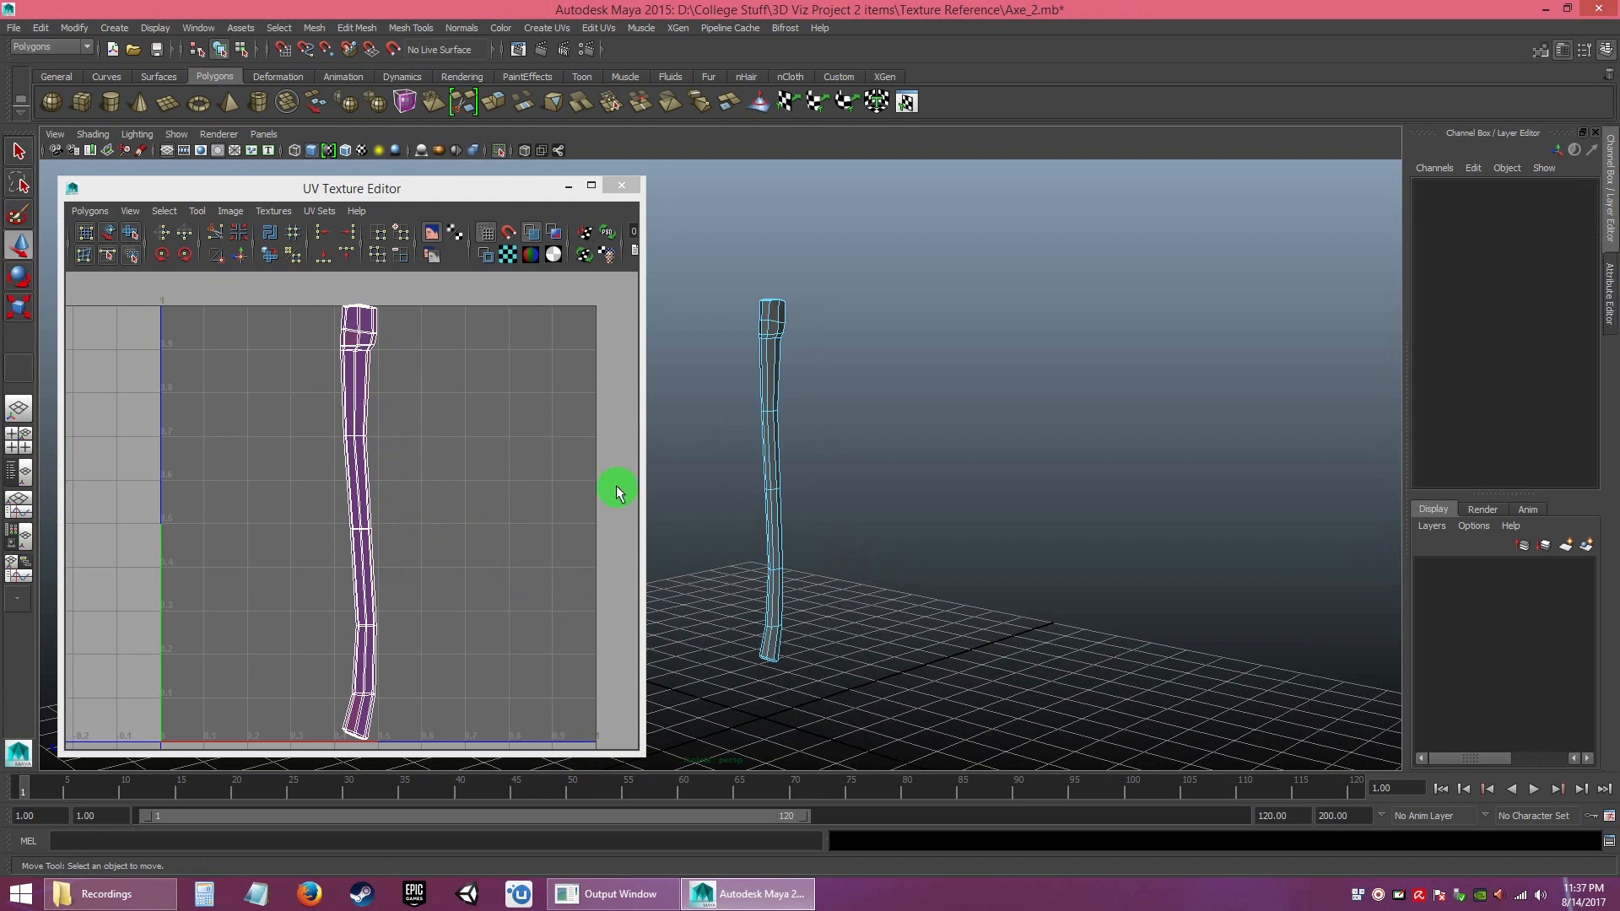
alt+drag(836, 486, 929, 506)
alt+right_drag(929, 498, 1017, 624)
alt+middle_drag(827, 355, 864, 515)
alt+right_drag(855, 484, 1004, 705)
alt+drag(935, 588, 862, 594)
alt+right_drag(907, 546, 1034, 582)
alt+middle_drag(1025, 544, 906, 599)
alt+right_drag(903, 543, 953, 662)
alt+drag(879, 547, 860, 563)
right_drag(780, 370, 924, 566)
alt+middle_drag(725, 362, 734, 473)
alt+right_drag(714, 444, 764, 536)
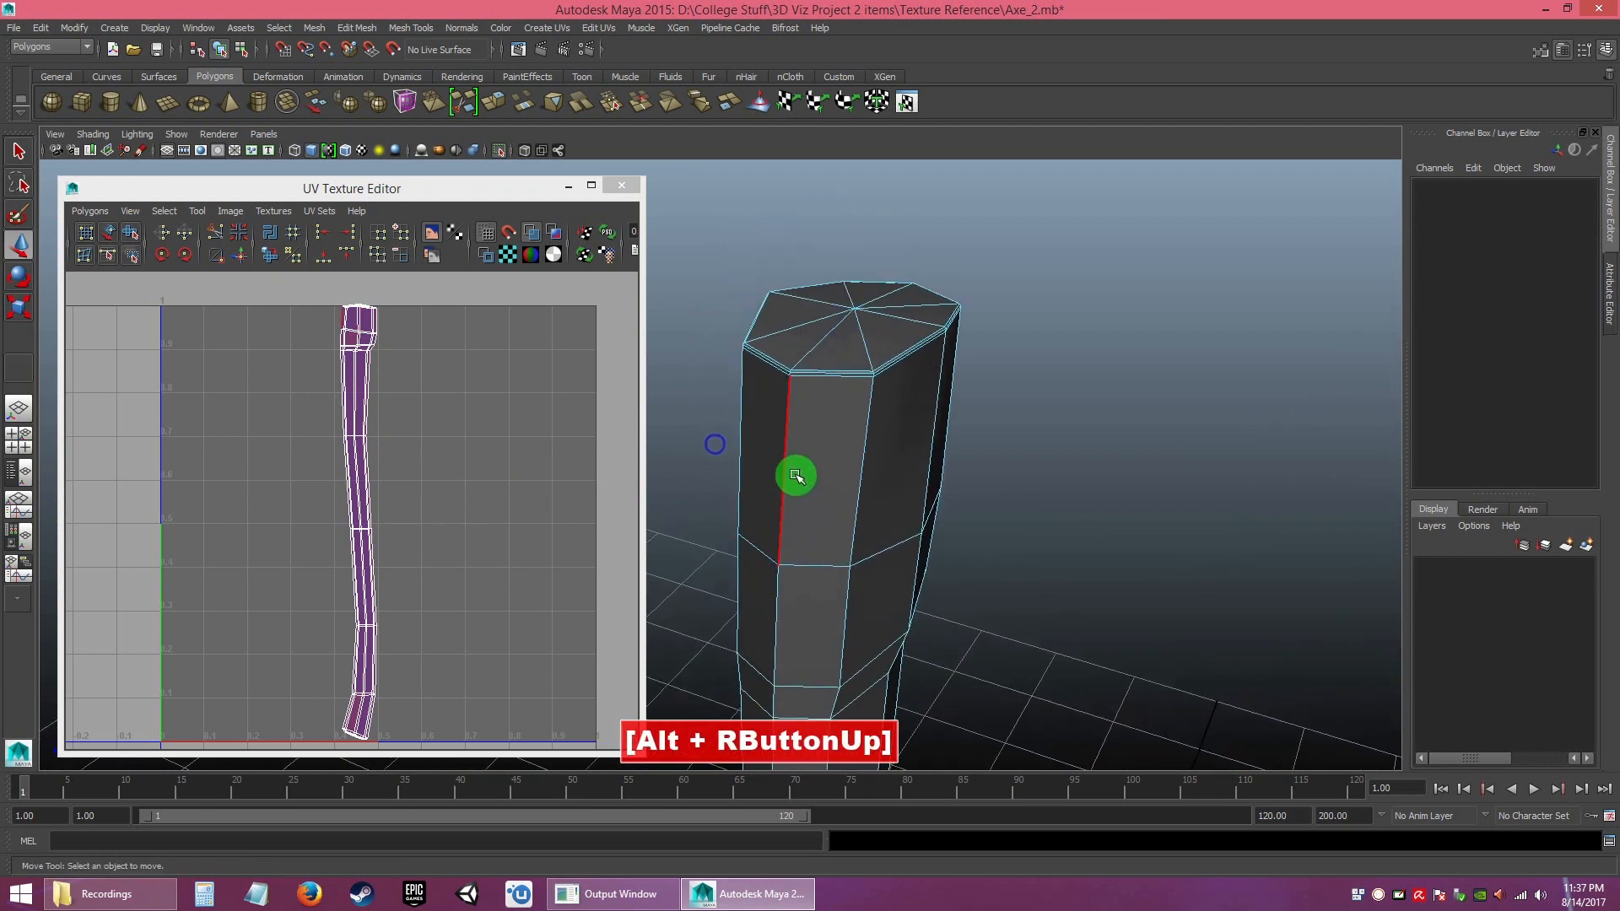
click(787, 450)
alt+right_drag(906, 506, 837, 336)
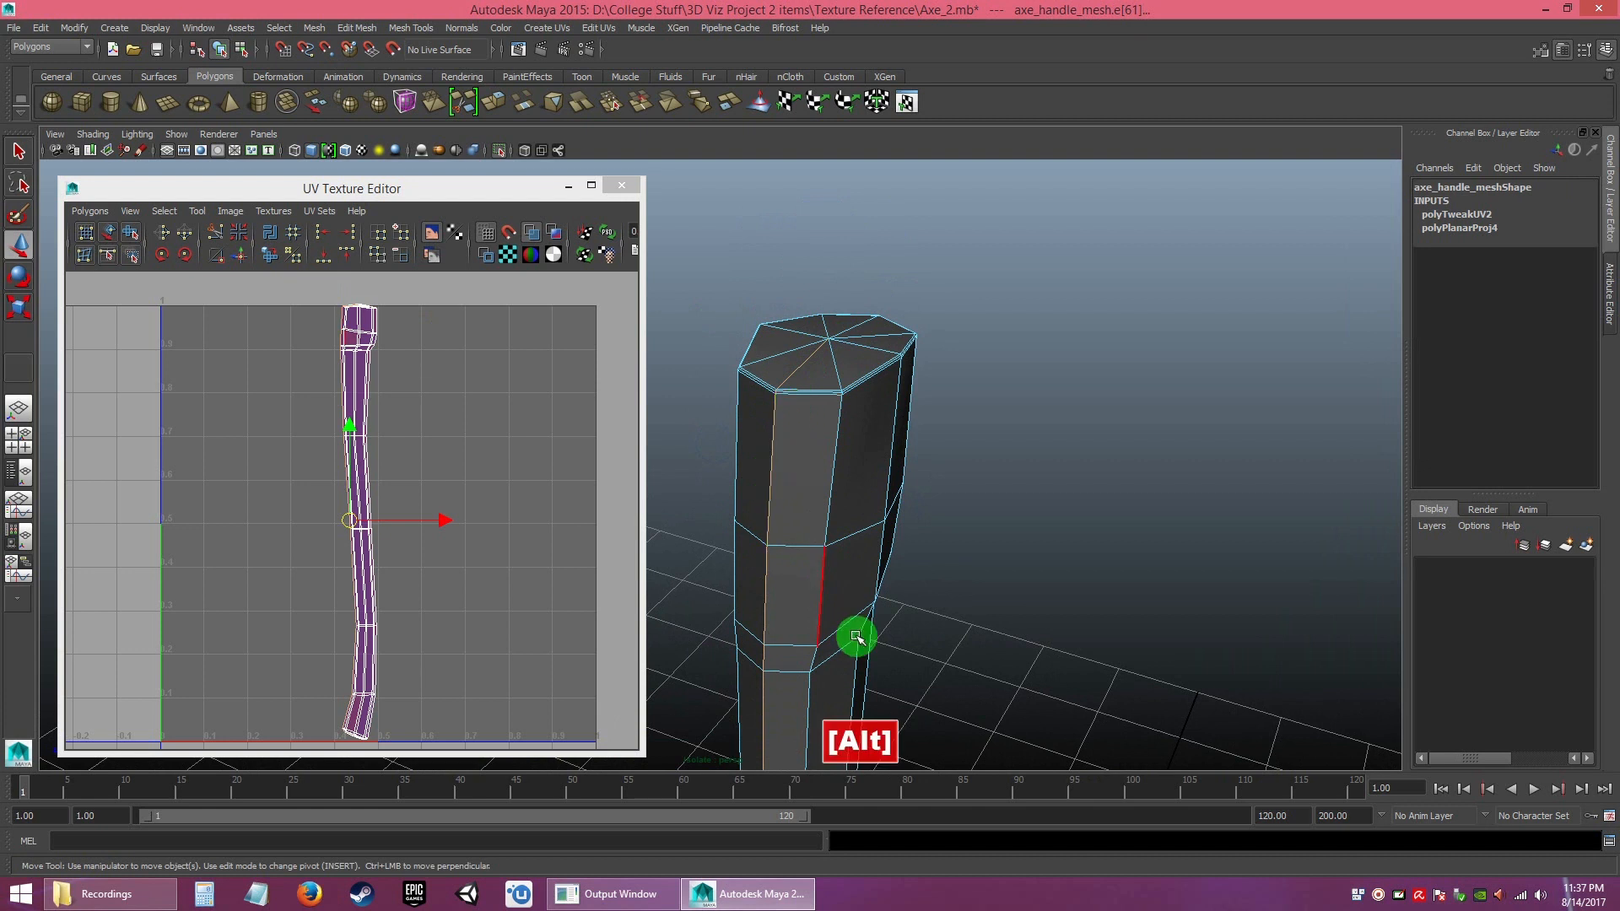
- Add the opposite lengthwise edge loop to the selection using the opposite spoke on the handle's bottom cap
alt+right_drag(856, 637, 892, 585)
alt+middle_drag(892, 586, 884, 575)
alt+drag(848, 518, 879, 661)
alt+middle_drag(878, 661, 911, 629)
alt+right_drag(911, 629, 854, 455)
alt+middle_drag(855, 454, 823, 583)
mouse_move(905, 623)
alt+mouse_down()
mouse_move(872, 621)
mouse_move(883, 629)
alt+mouse_up()
alt+middle_drag(883, 629, 776, 648)
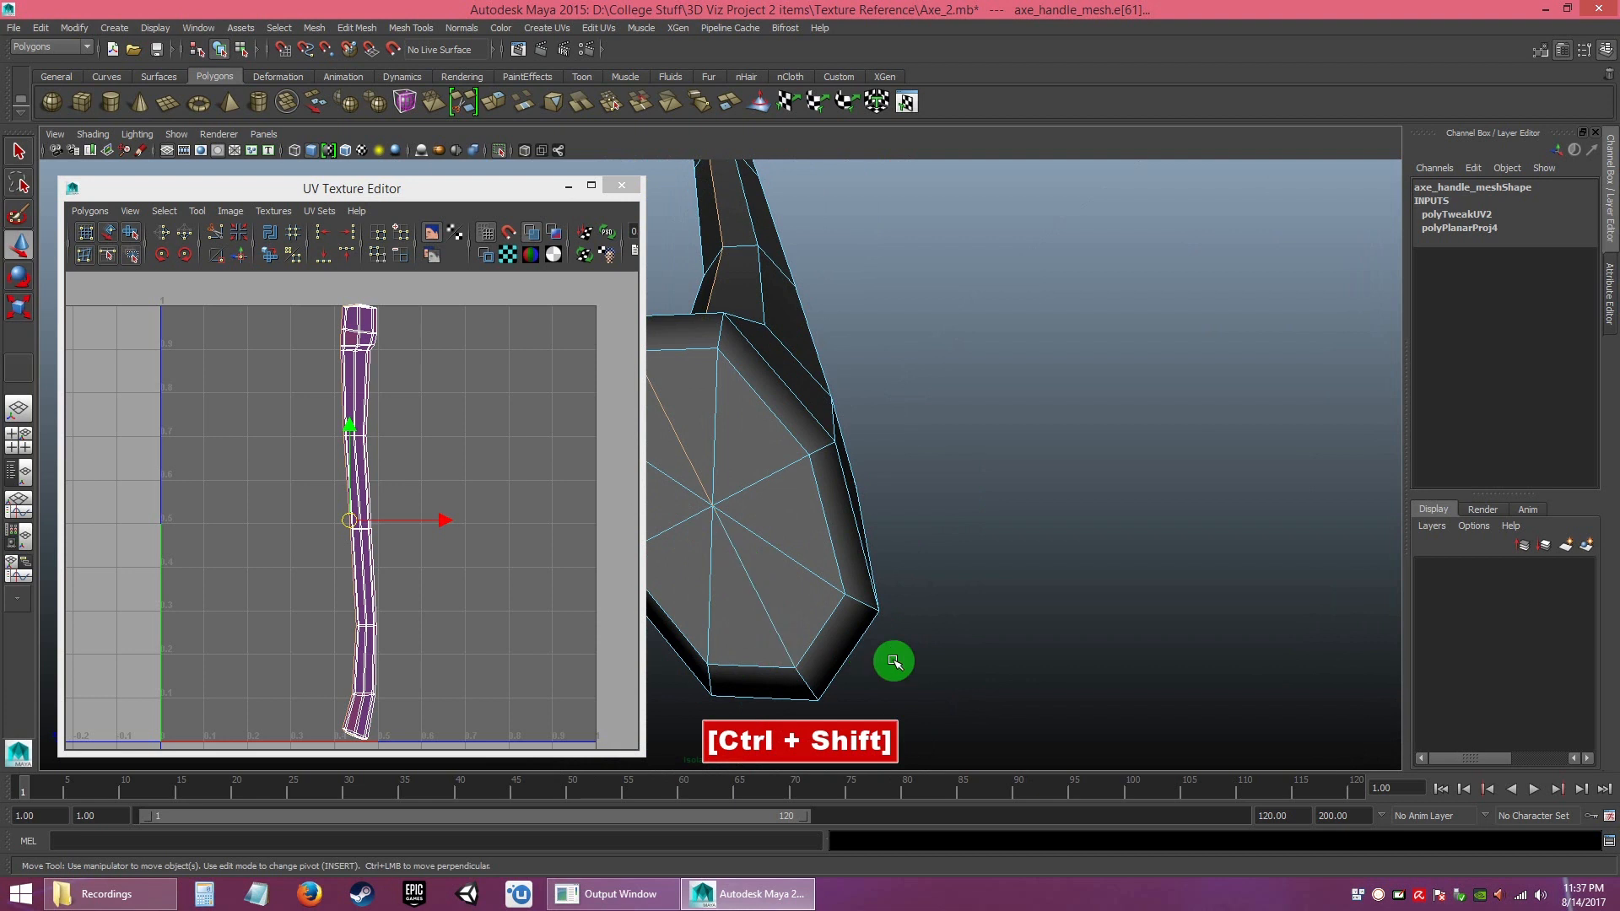
ctrl+shift+click(763, 612)
alt+drag(843, 604, 764, 657)
alt+right_drag(764, 658, 749, 572)
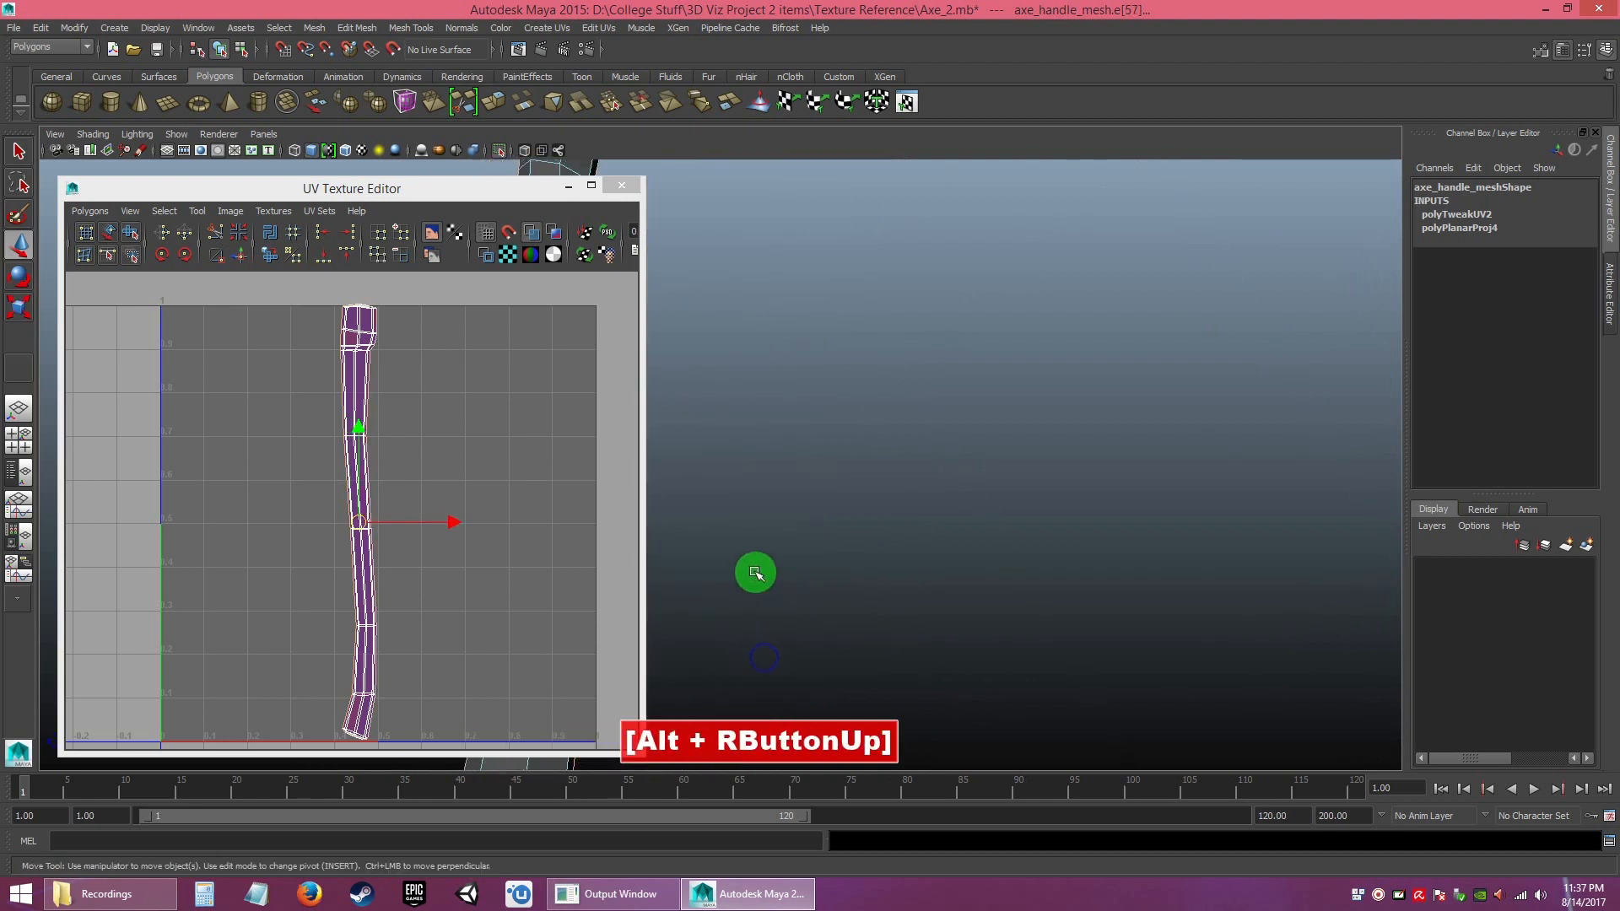
- Inspect the selected lengthwise edge loops where they cross the handle's end cap and bevelled rim
key(f)
alt+drag(843, 600, 734, 571)
alt+right_drag(734, 571, 822, 588)
alt+drag(823, 588, 694, 625)
mouse_move(760, 579)
alt+mouse_down()
mouse_move(770, 535)
mouse_move(760, 611)
mouse_move(761, 590)
alt+mouse_up()
alt+middle_drag(761, 591, 796, 334)
alt+drag(797, 334, 796, 467)
alt+right_drag(796, 466, 962, 723)
alt+drag(961, 723, 946, 437)
alt+right_drag(946, 437, 1041, 611)
alt+middle_drag(1041, 610, 978, 544)
alt+right_drag(978, 544, 953, 594)
alt+middle_drag(953, 594, 954, 655)
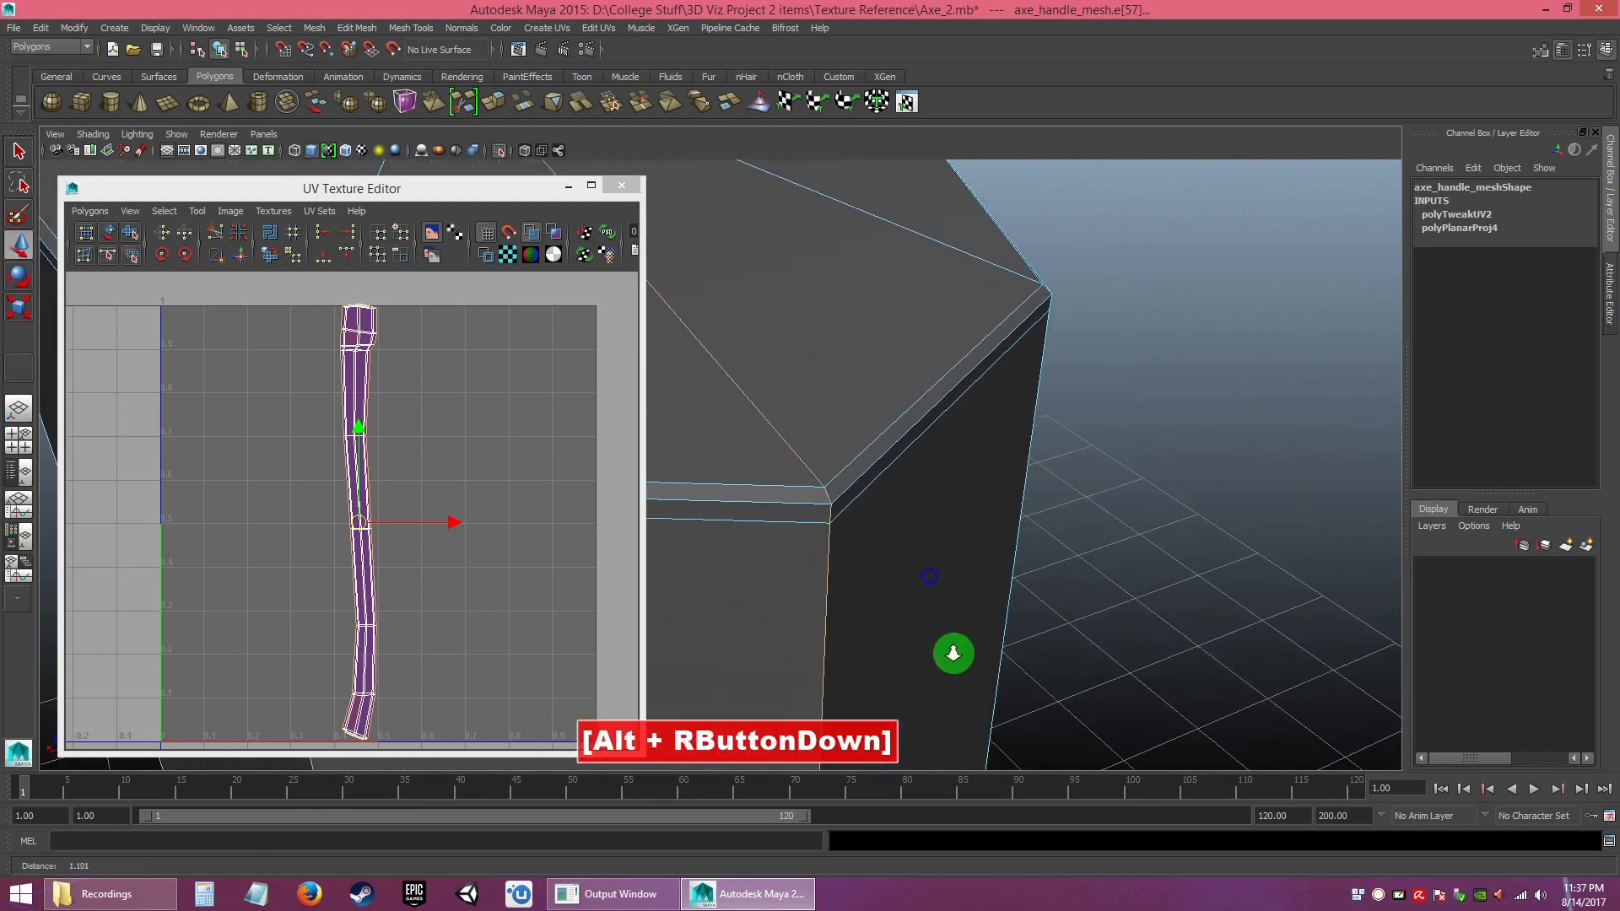
alt+right_drag(954, 655, 843, 514)
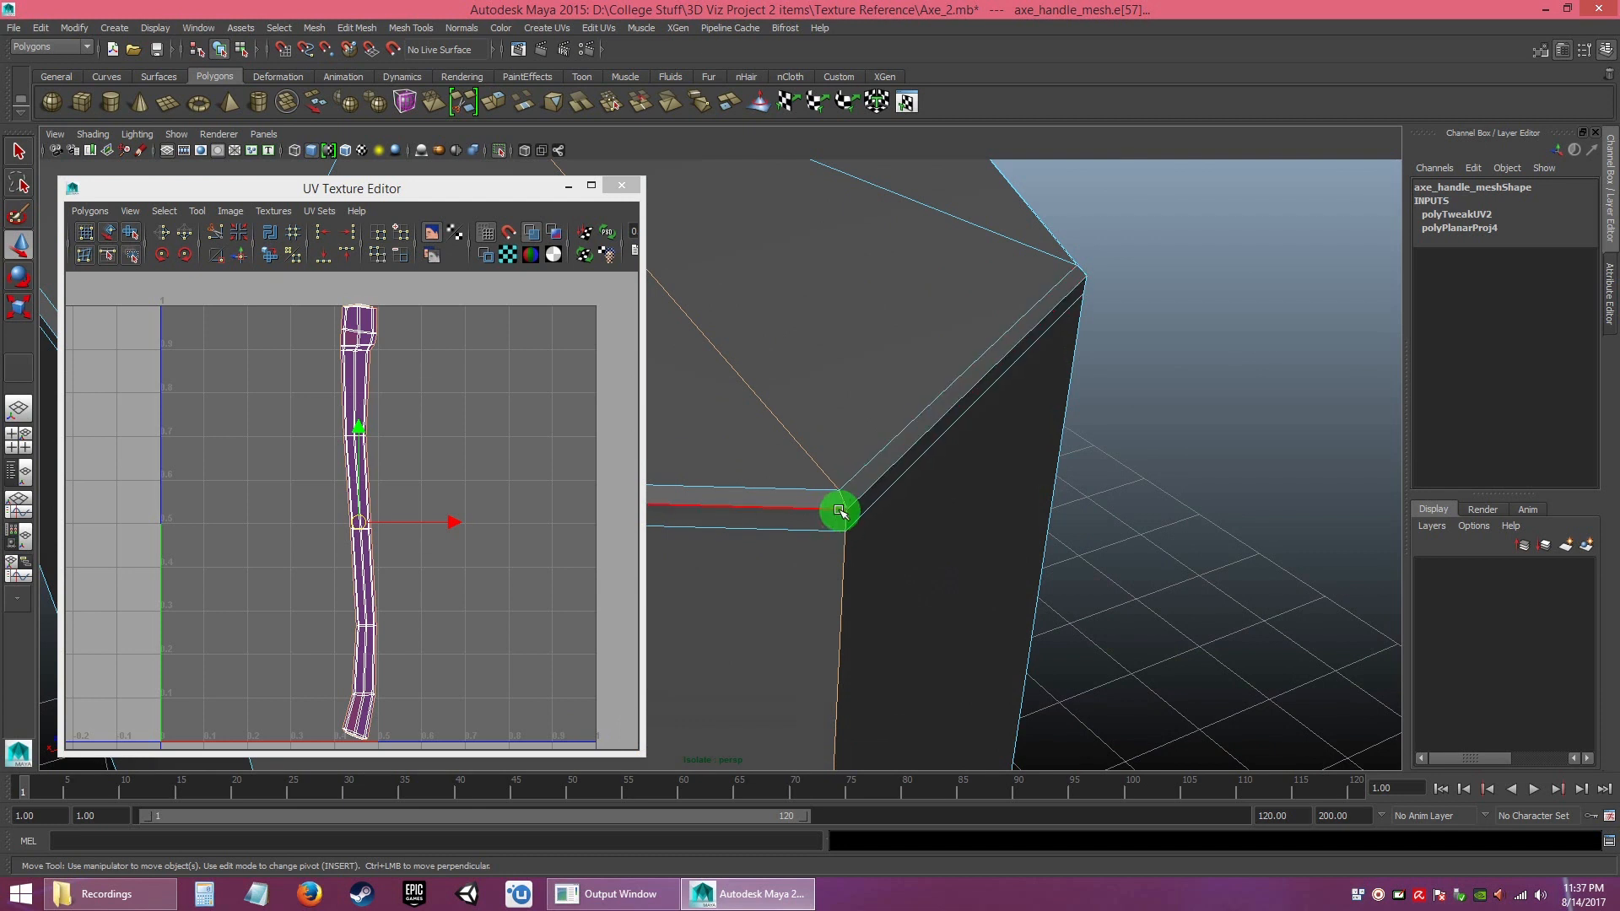
- Cut the handle's UVs along the two selected lengthwise edge loops
alt+right_drag(924, 518, 894, 489)
alt+drag(894, 489, 1016, 470)
alt+middle_drag(1016, 470, 936, 477)
mouse_move(937, 478)
alt+right_down()
mouse_move(914, 444)
mouse_move(927, 462)
alt+right_up()
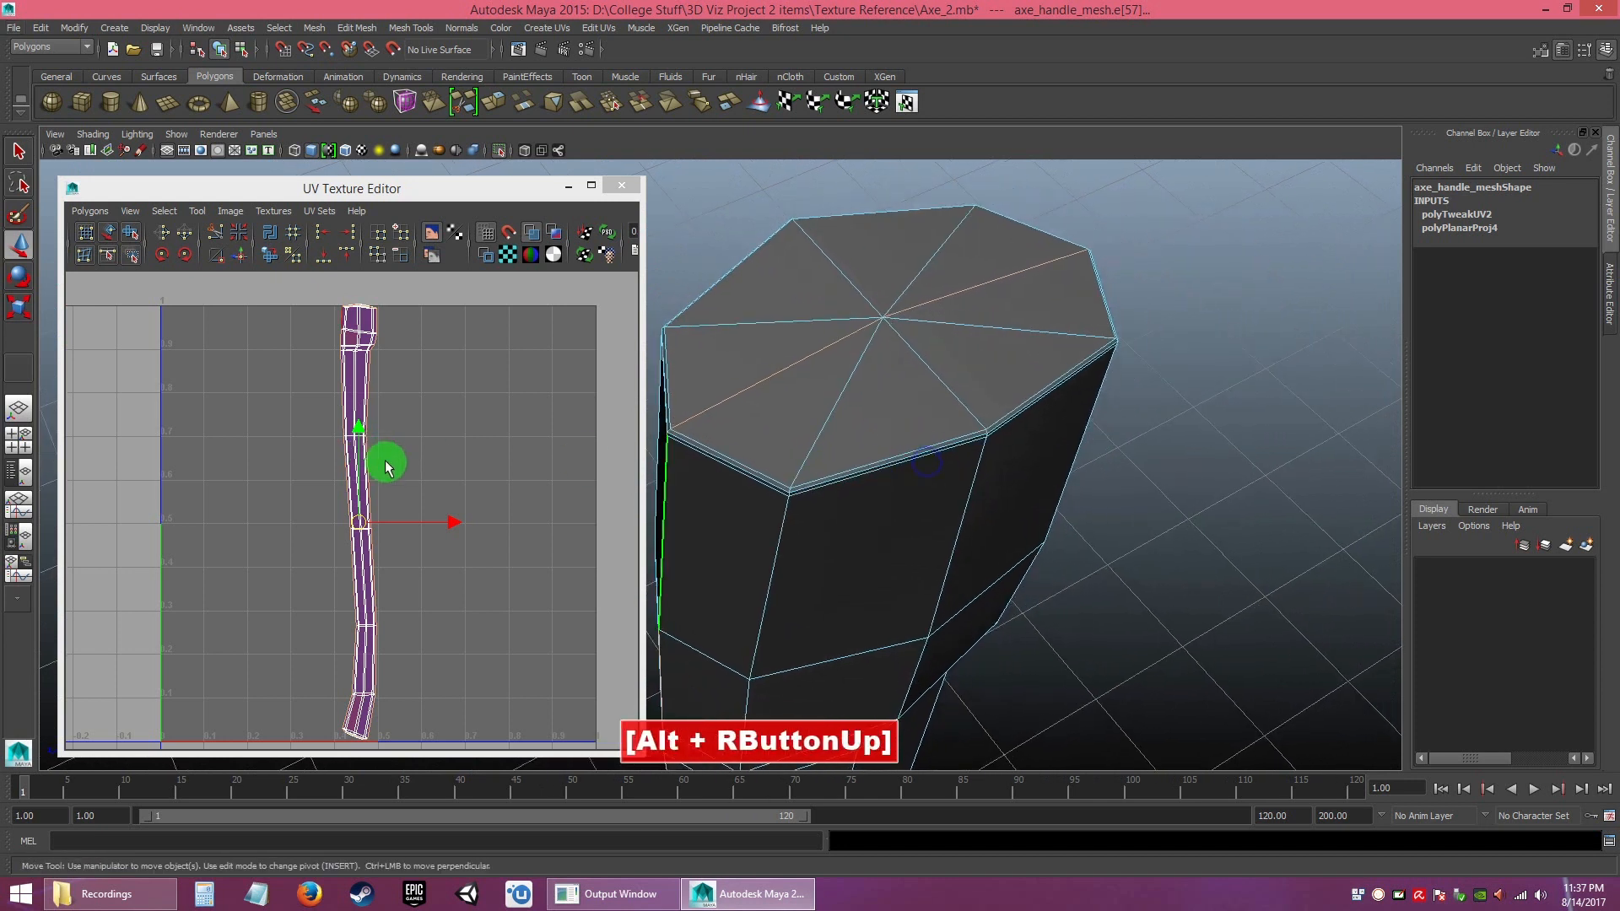
click(216, 233)
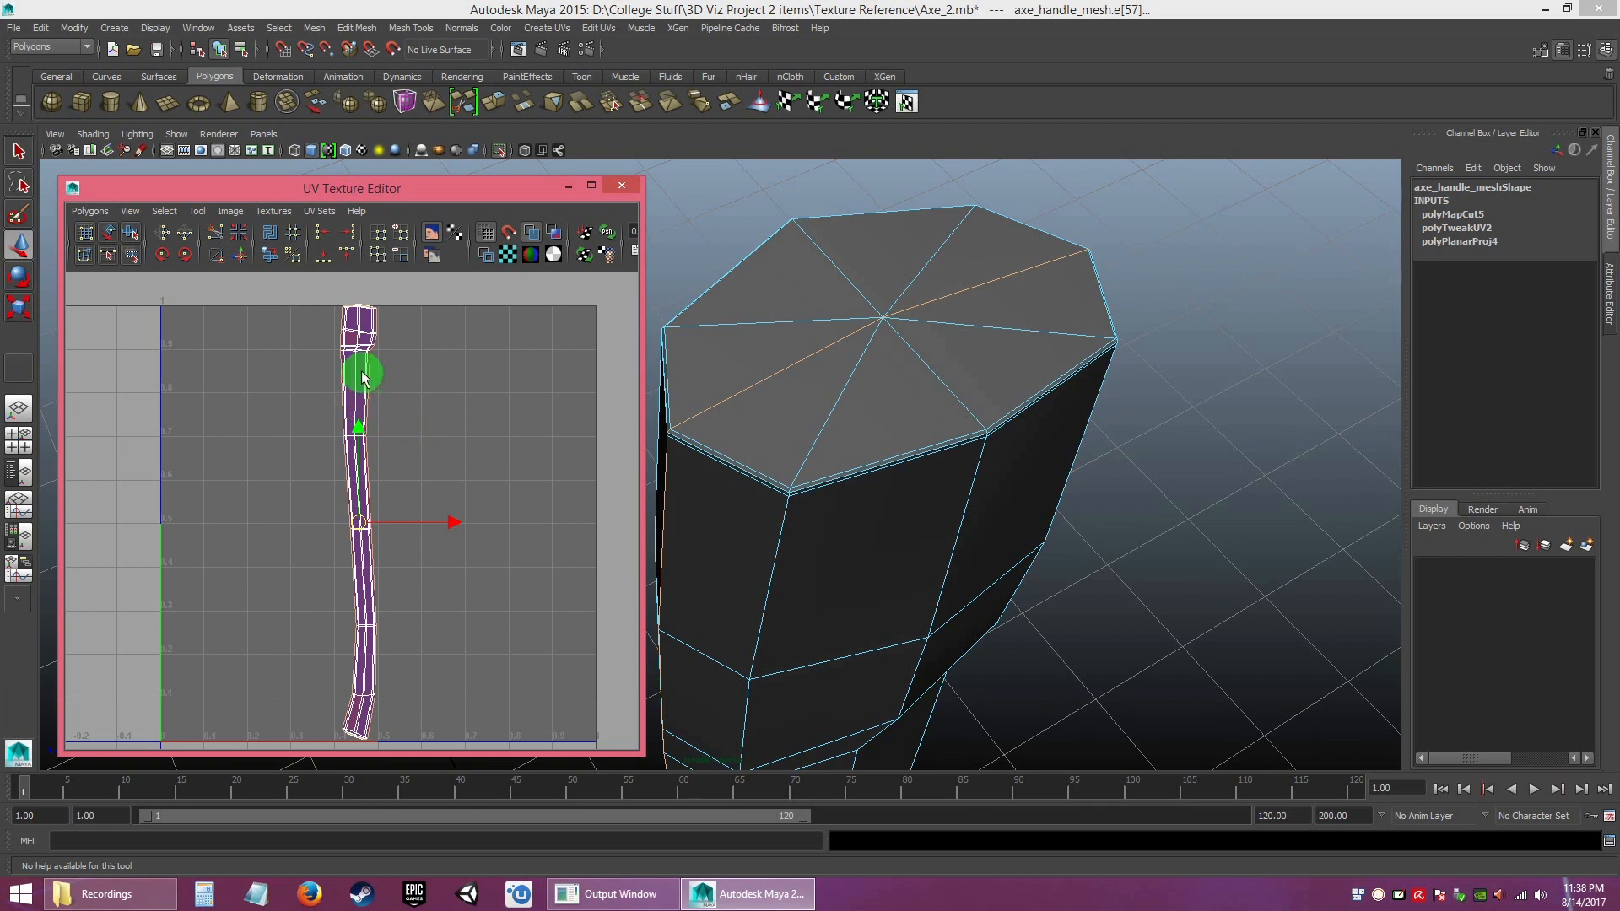
- Select one half's UV shell and move it horizontally to the right, clear of the other half, leaving it deselected
right_drag(382, 385, 321, 364)
click(451, 420)
click(355, 377)
drag(358, 522, 442, 528)
click(532, 458)
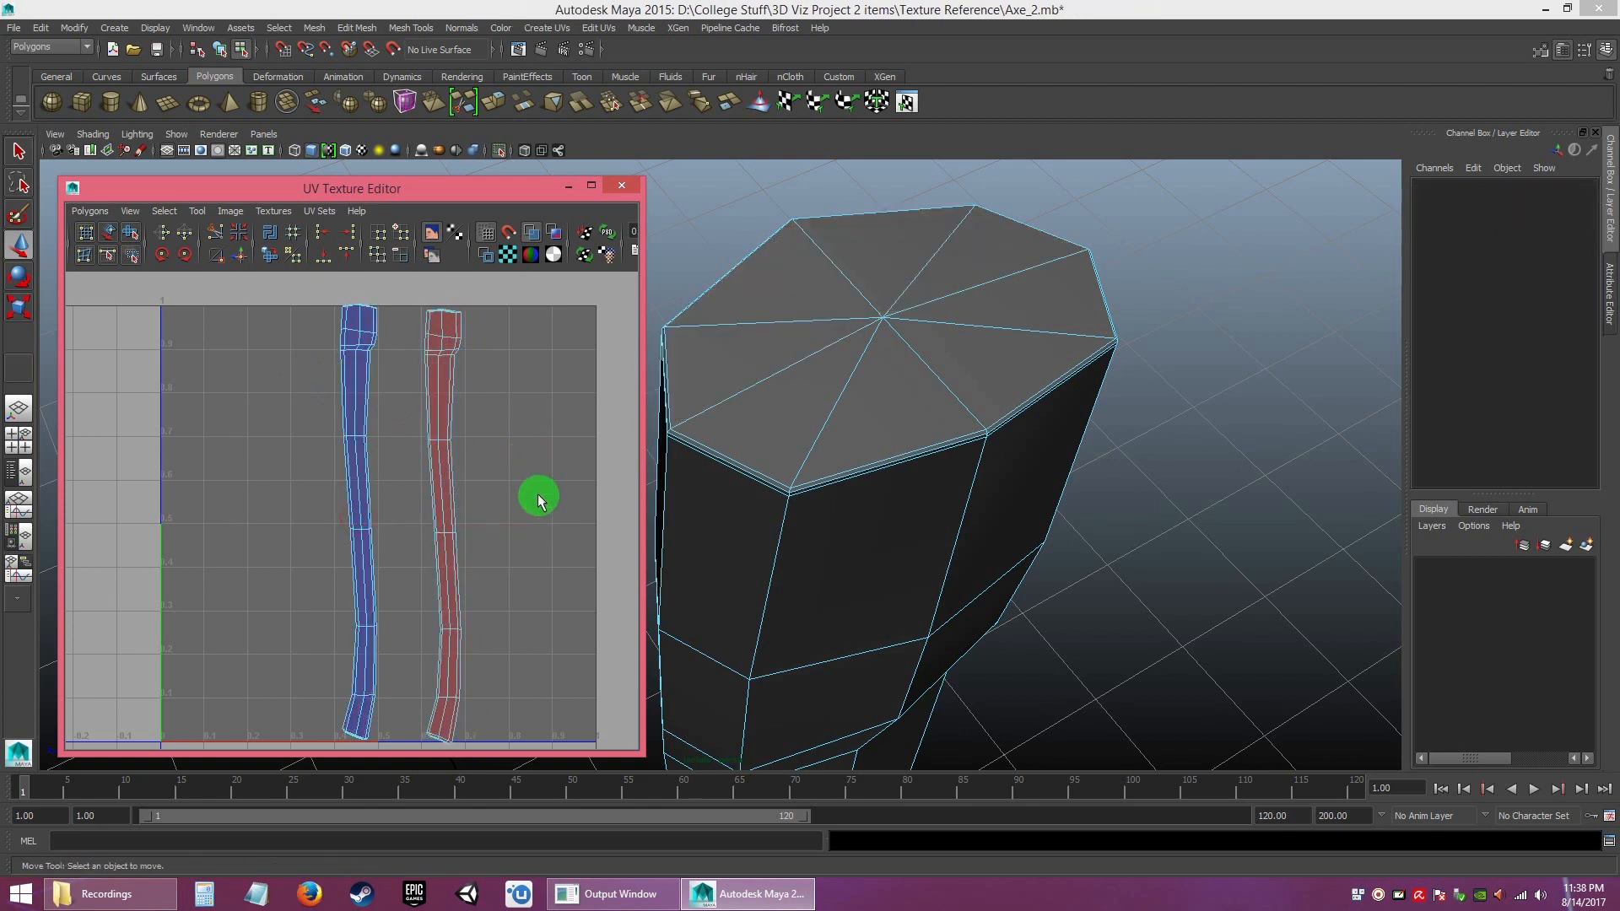
- Turn on thick texture border display to show the handle's UV seams on the mesh and shells
alt+drag(815, 499, 654, 496)
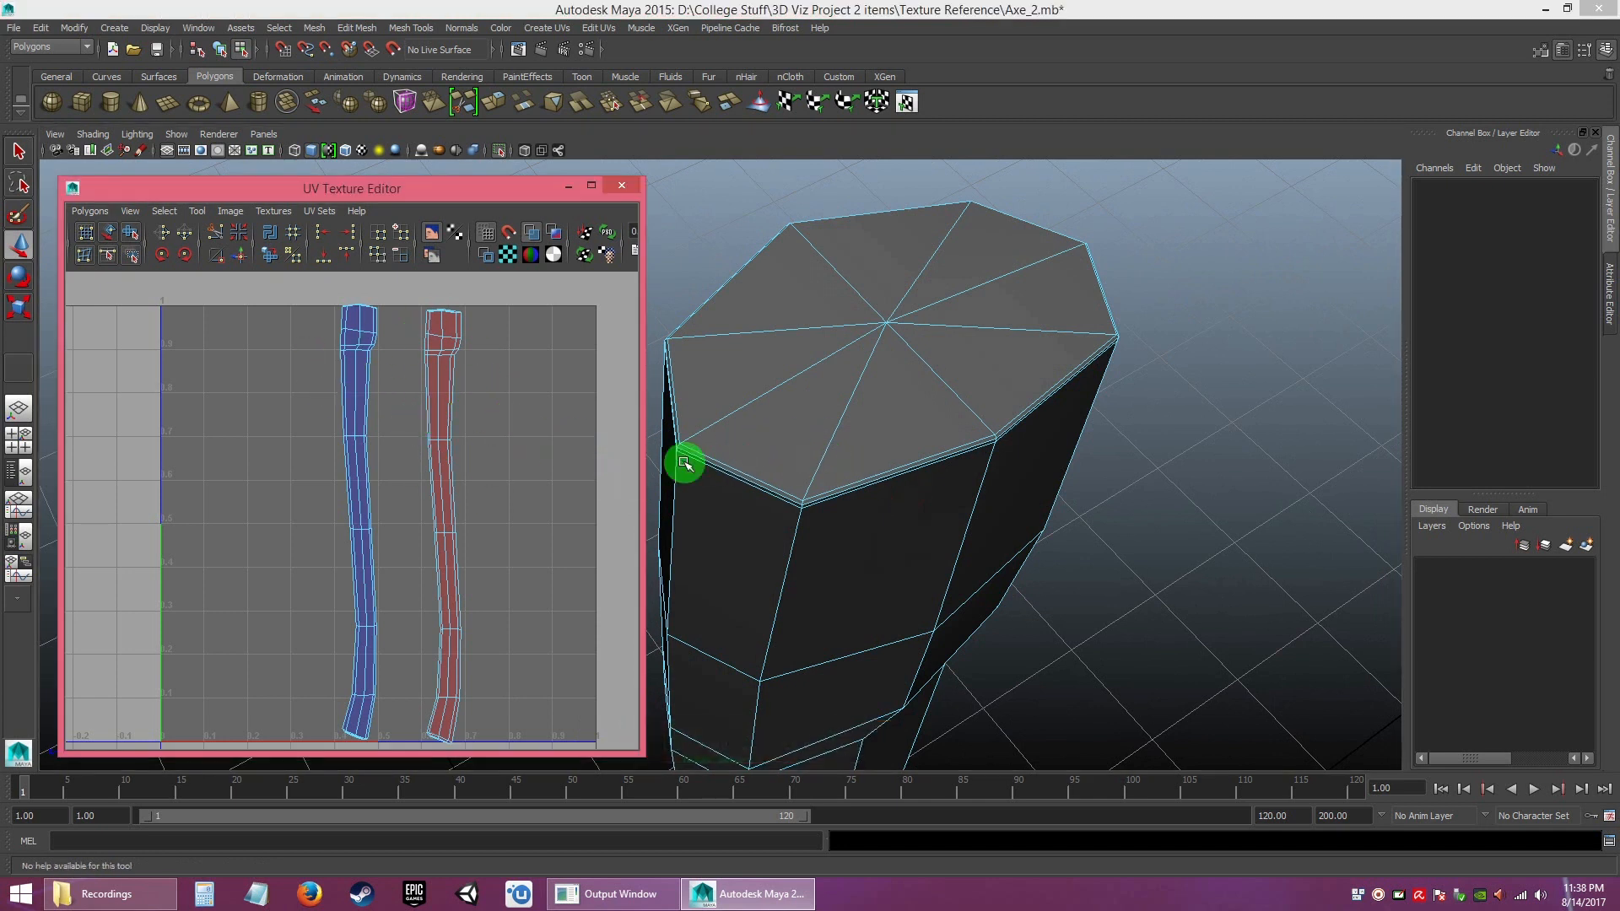
click(934, 462)
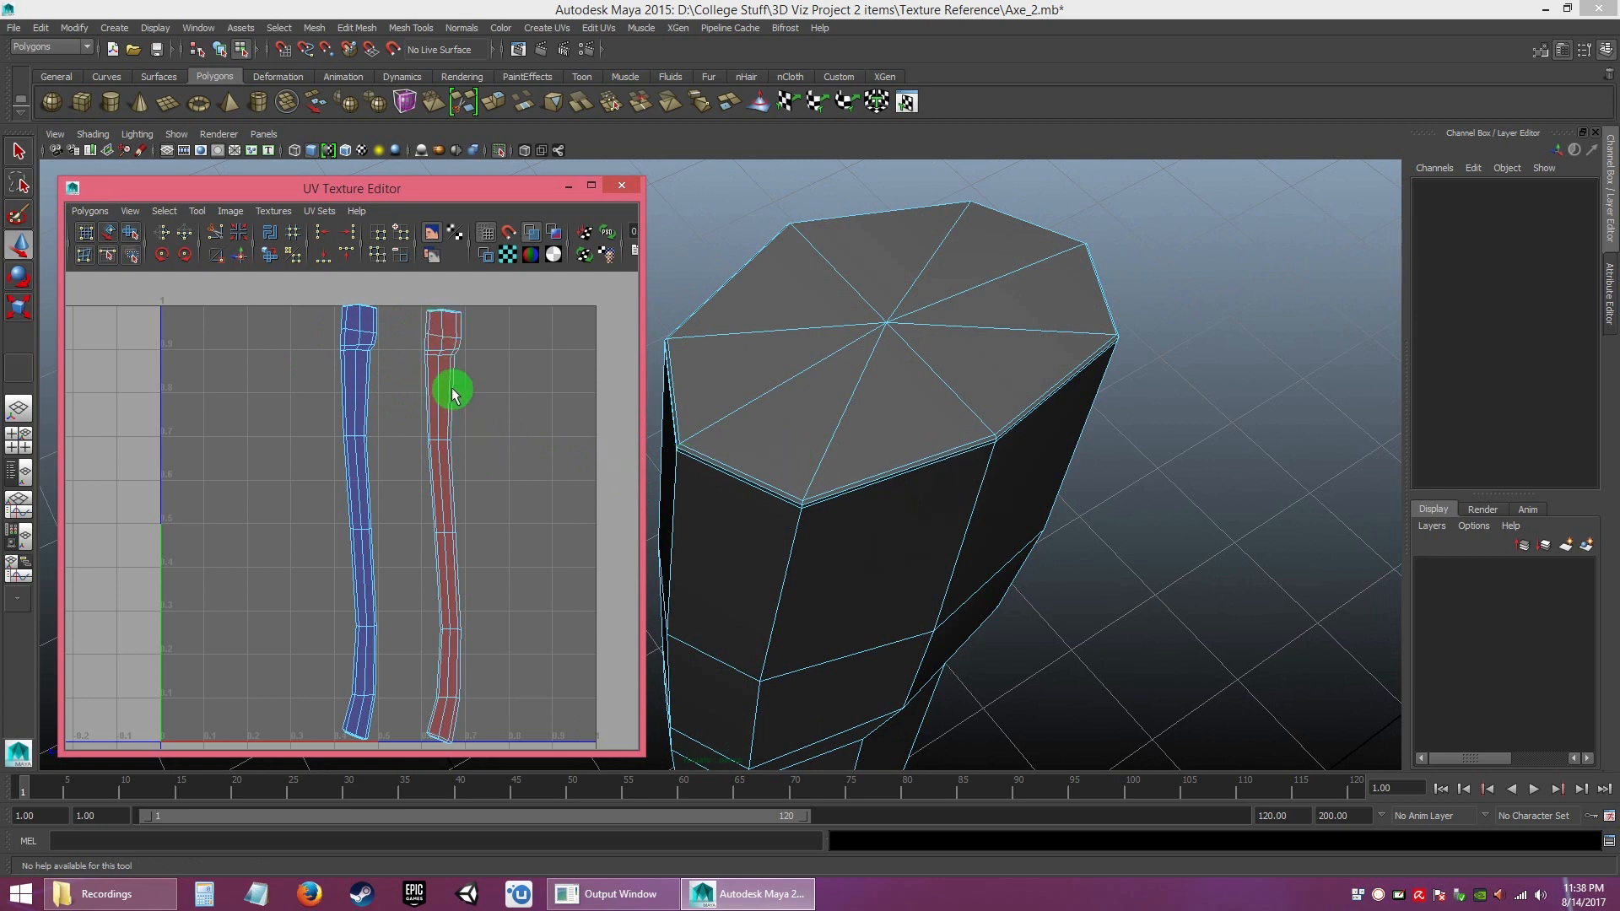
click(484, 256)
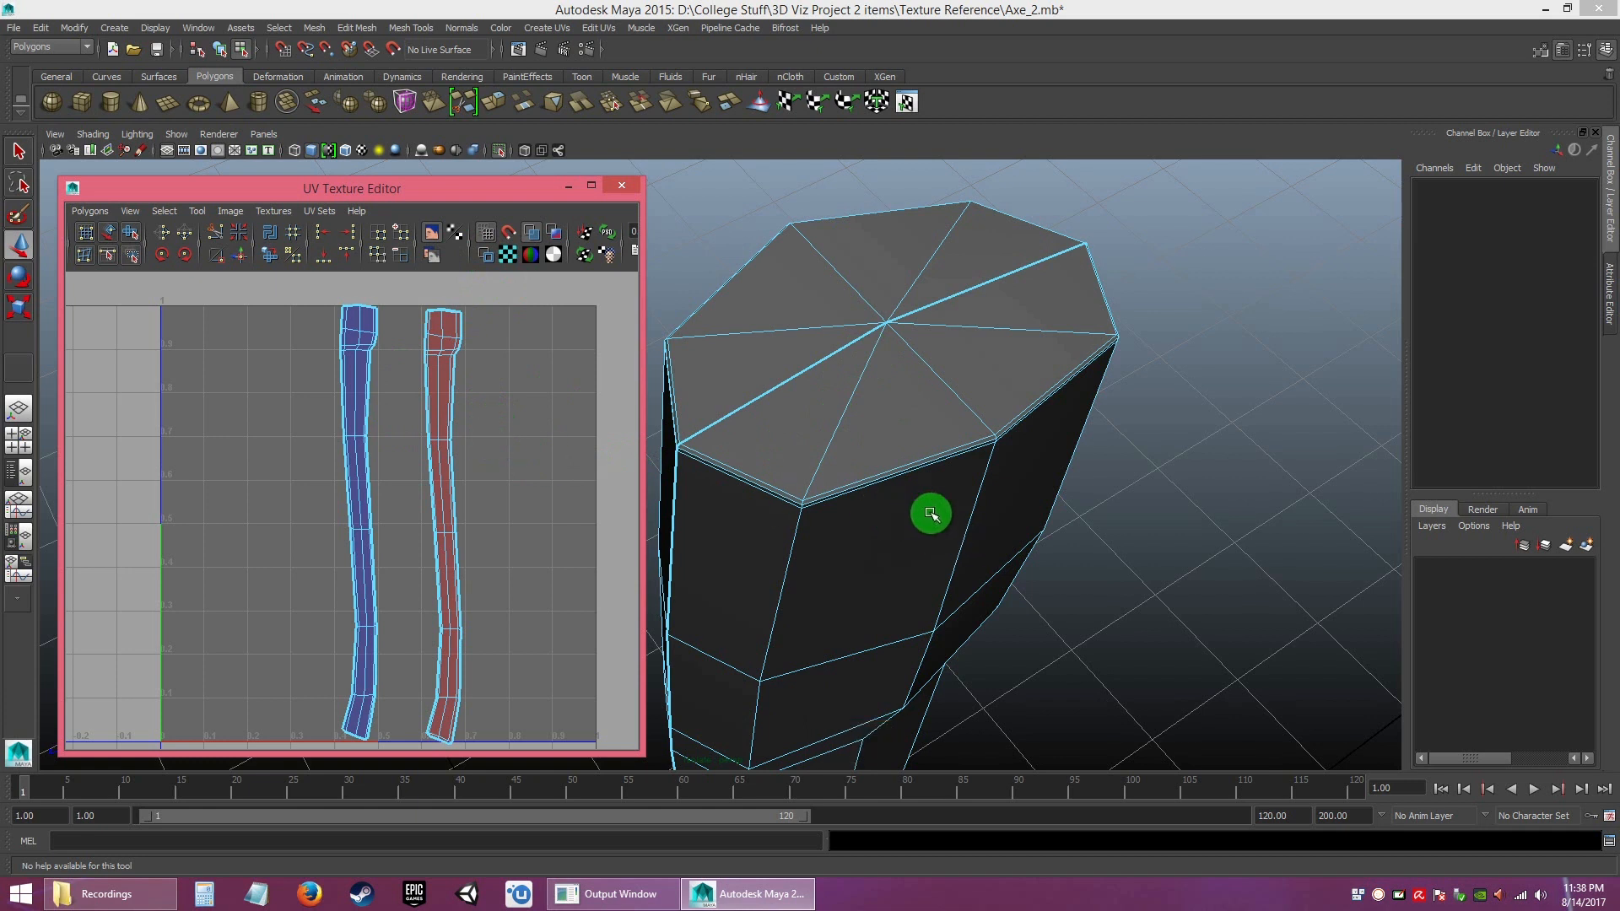
- Switch to edge selection on the handle, close to the bevelled rim of its end cap
alt+drag(928, 514, 861, 521)
alt+right_drag(862, 521, 891, 582)
alt+drag(895, 583, 973, 579)
alt+right_drag(973, 579, 1041, 734)
alt+drag(1041, 734, 933, 553)
alt+middle_drag(934, 552, 898, 610)
alt+right_drag(898, 609, 929, 607)
alt+middle_drag(927, 592, 936, 625)
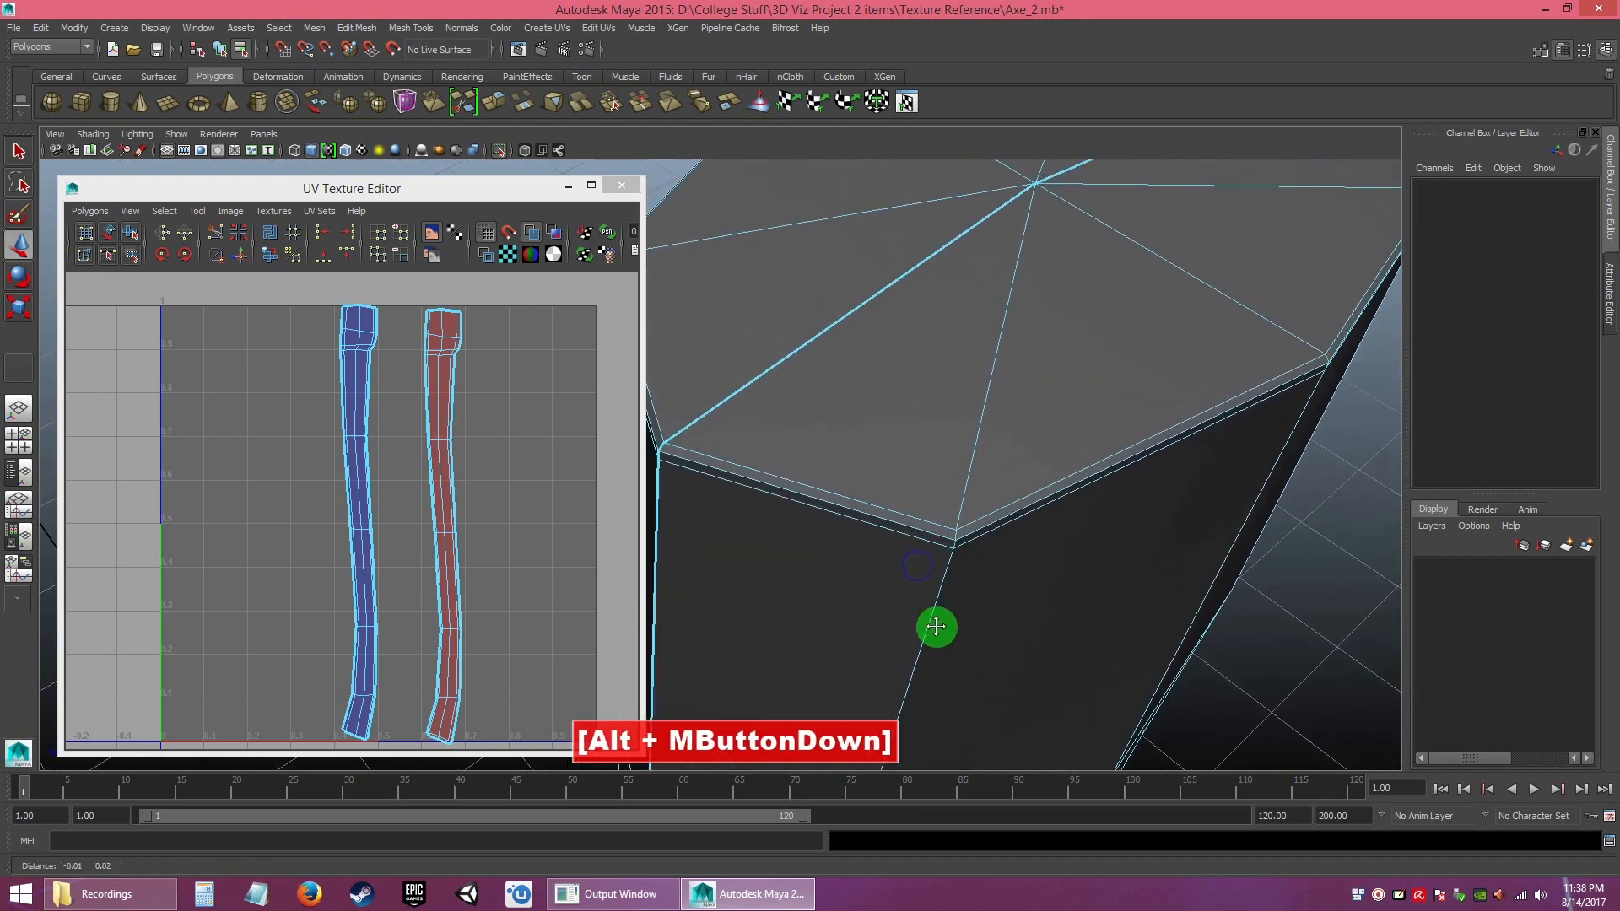
right_drag(893, 432, 886, 387)
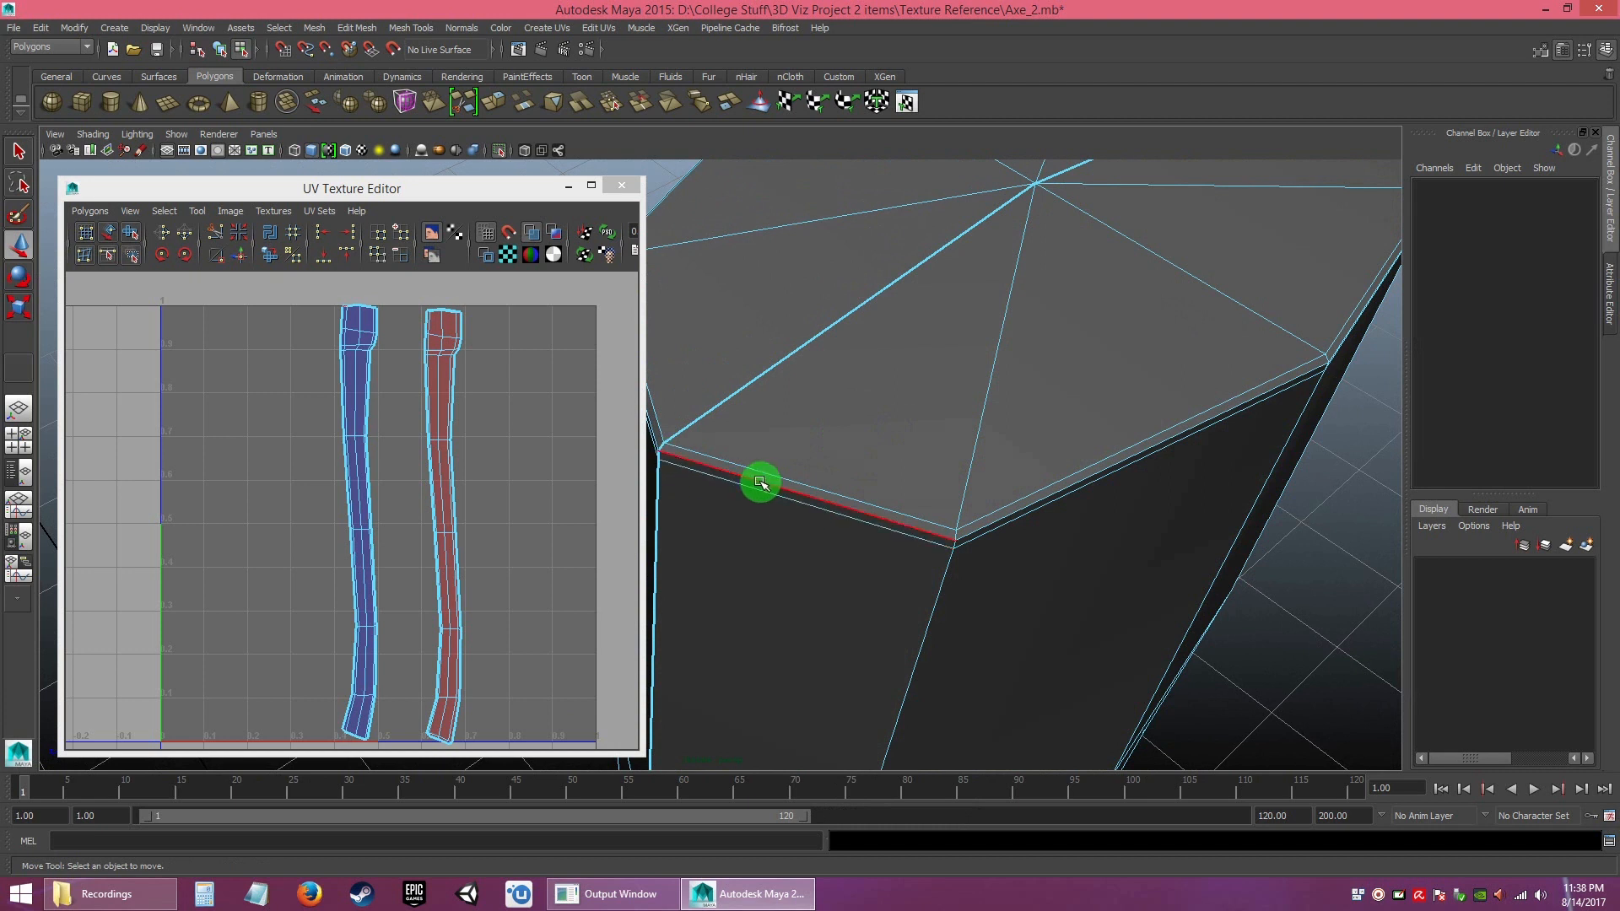
- Cut the UVs along the first short rim edge beside the lengthwise seam at the handle's top end
click(760, 483)
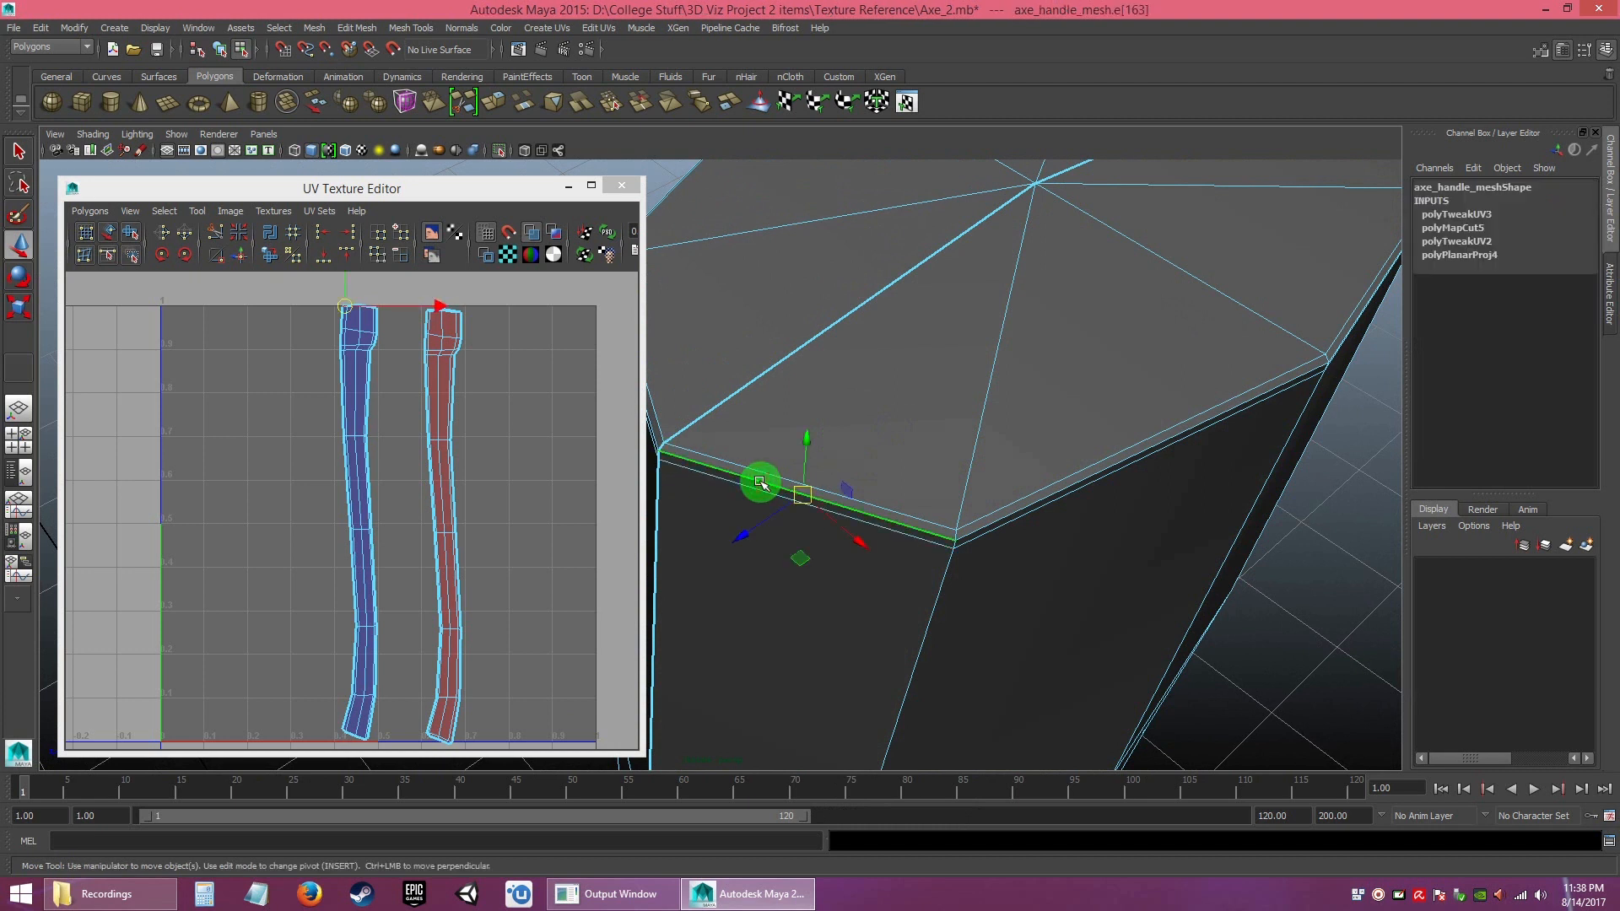
ctrl+shift+click(1039, 500)
alt+right_drag(1038, 502, 1080, 460)
mouse_move(1016, 458)
alt+mouse_down()
mouse_move(955, 460)
mouse_move(1033, 461)
alt+mouse_up()
alt+right_drag(1033, 460, 1078, 580)
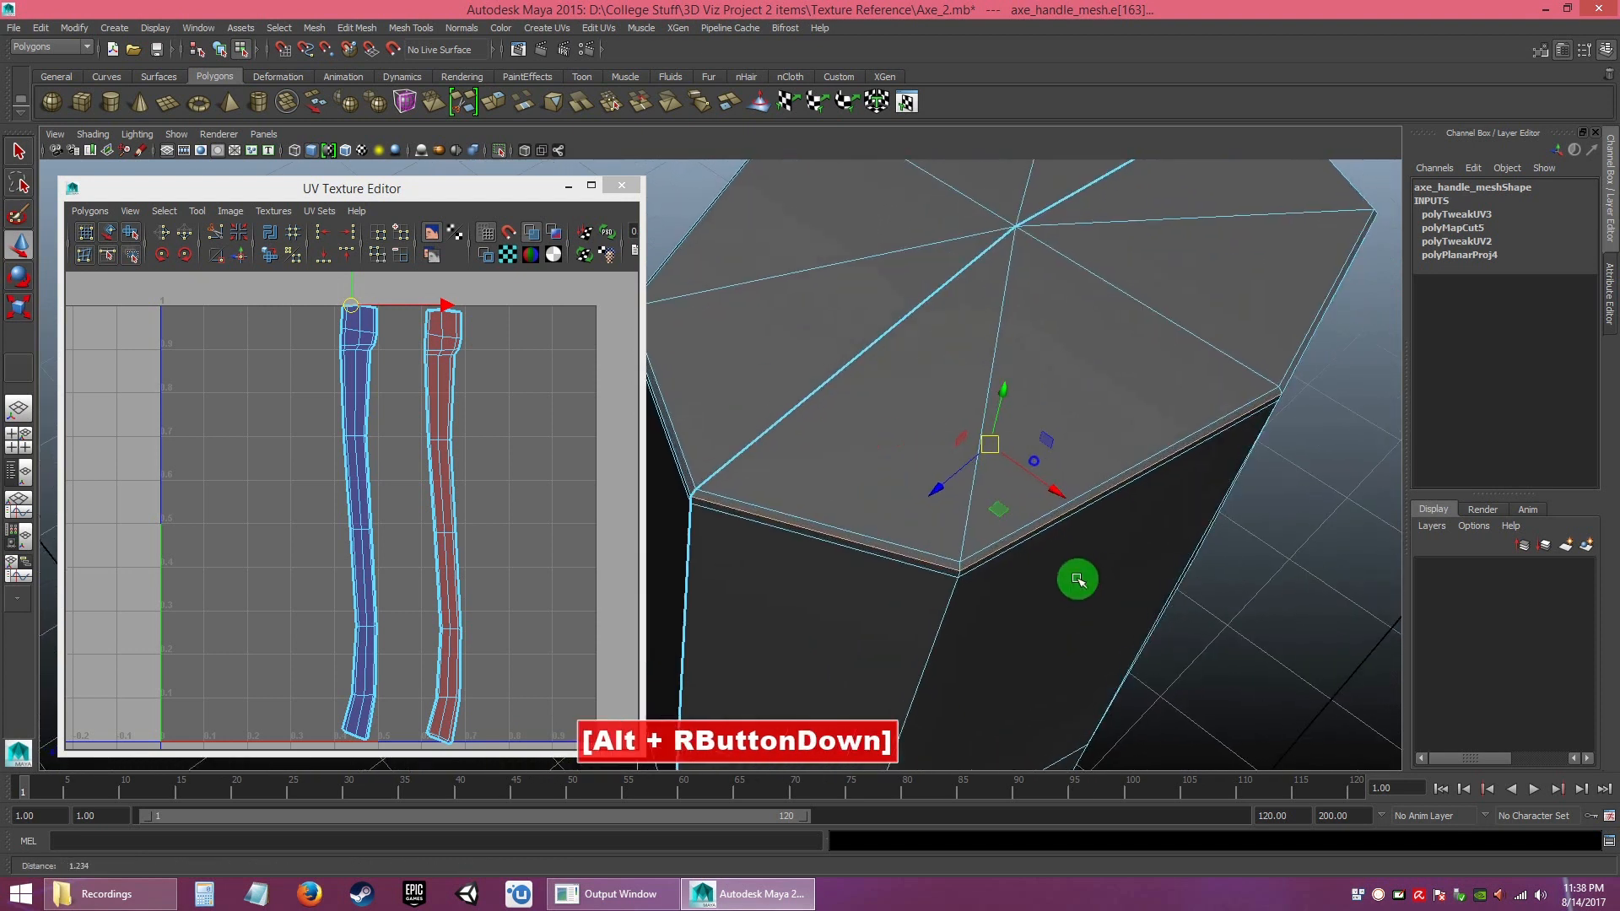
click(1171, 589)
click(851, 538)
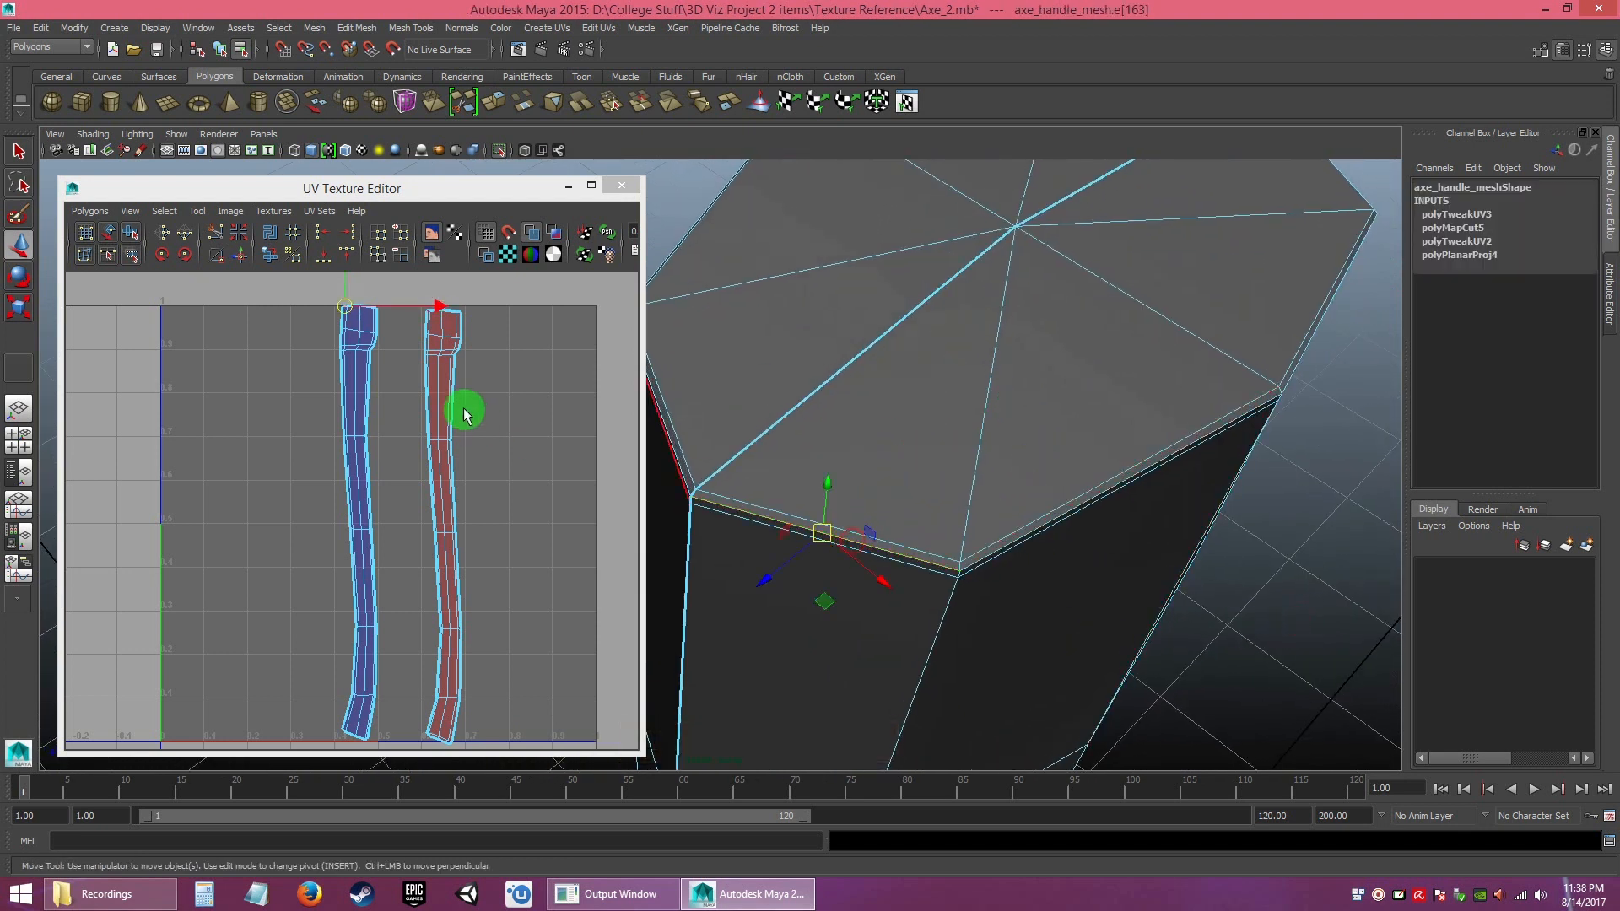
click(214, 234)
- Cut the UVs along the three remaining rim edges that adjoin the lengthwise seam around the handle's top cap
alt+right_drag(1020, 526, 759, 506)
alt+drag(759, 506, 936, 546)
click(890, 528)
key(g)
alt+middle_drag(936, 546, 1026, 611)
alt+right_drag(1027, 611, 1003, 677)
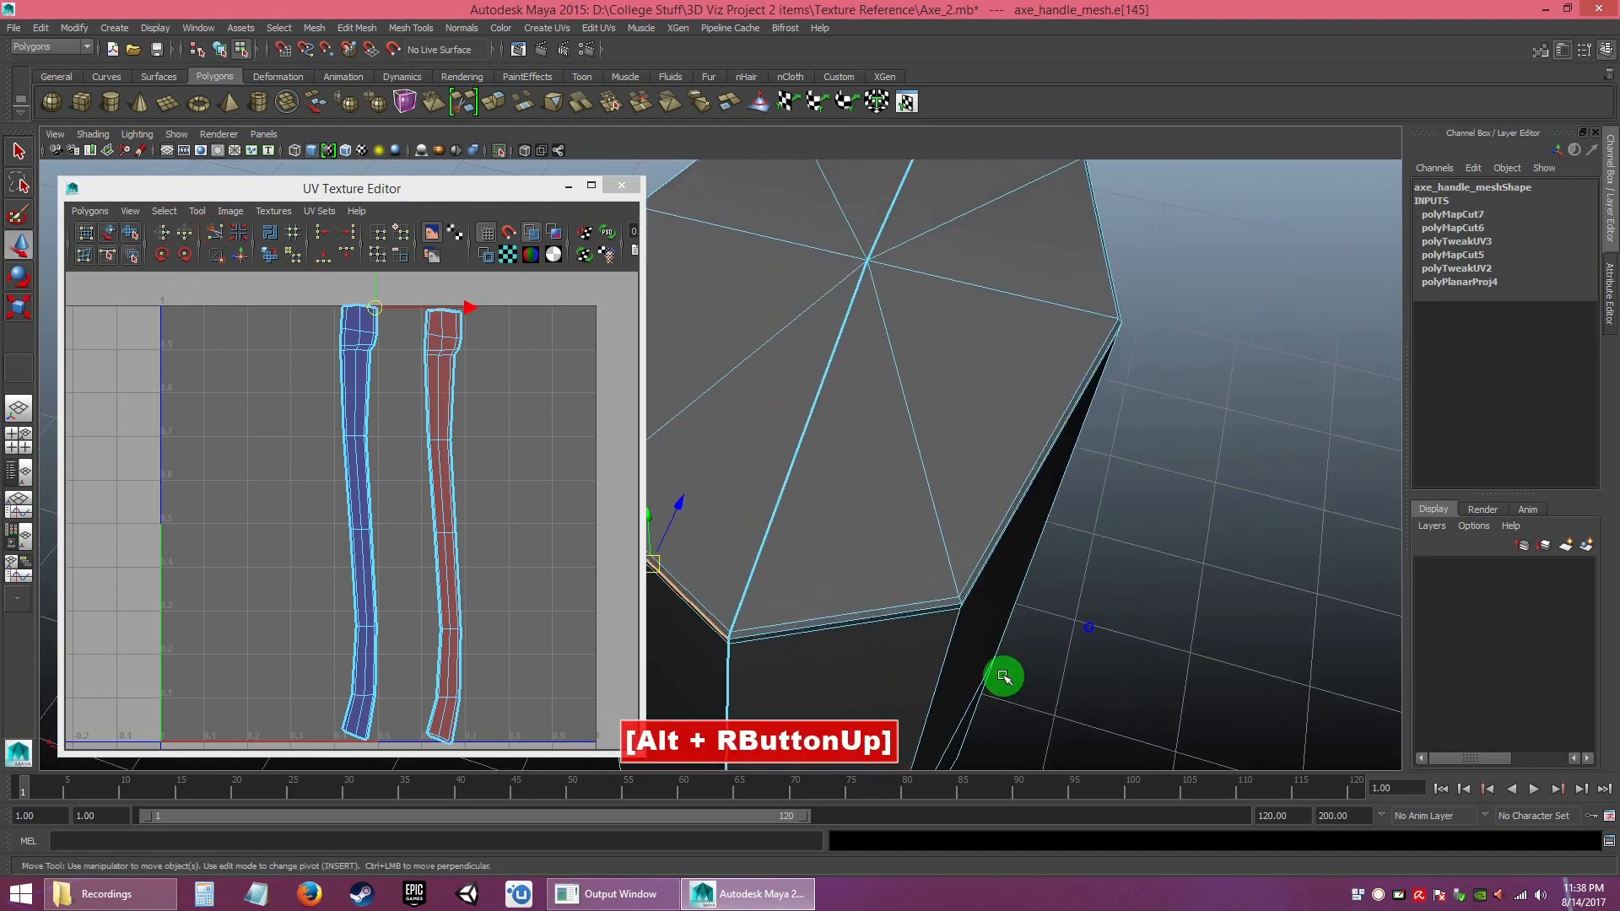
click(865, 621)
key(g)
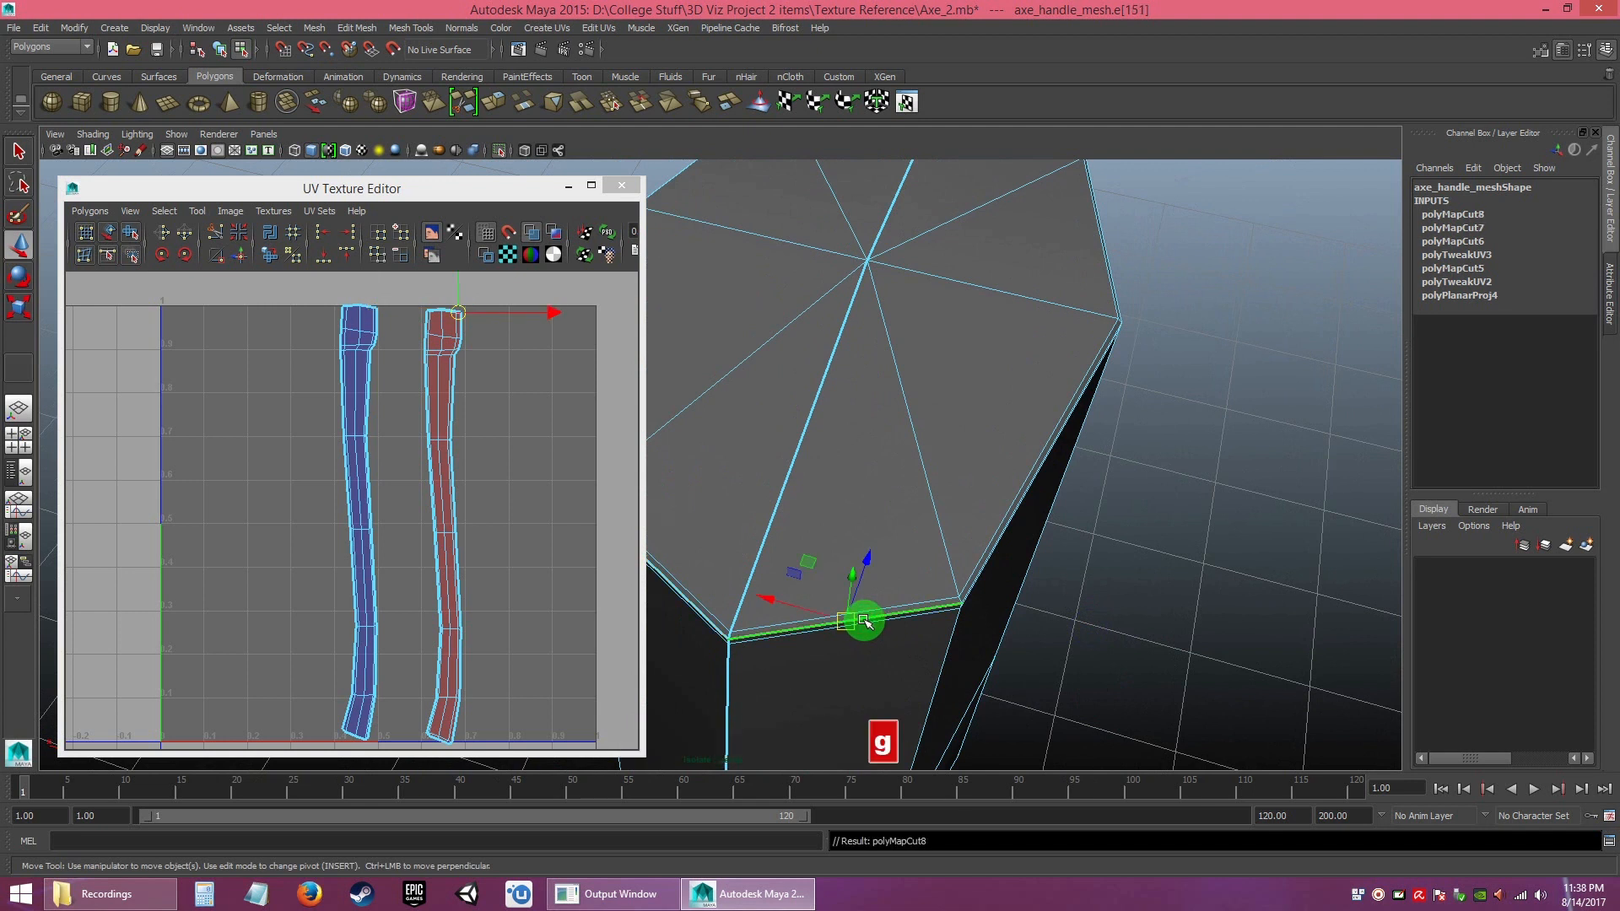
alt+drag(1087, 617, 764, 460)
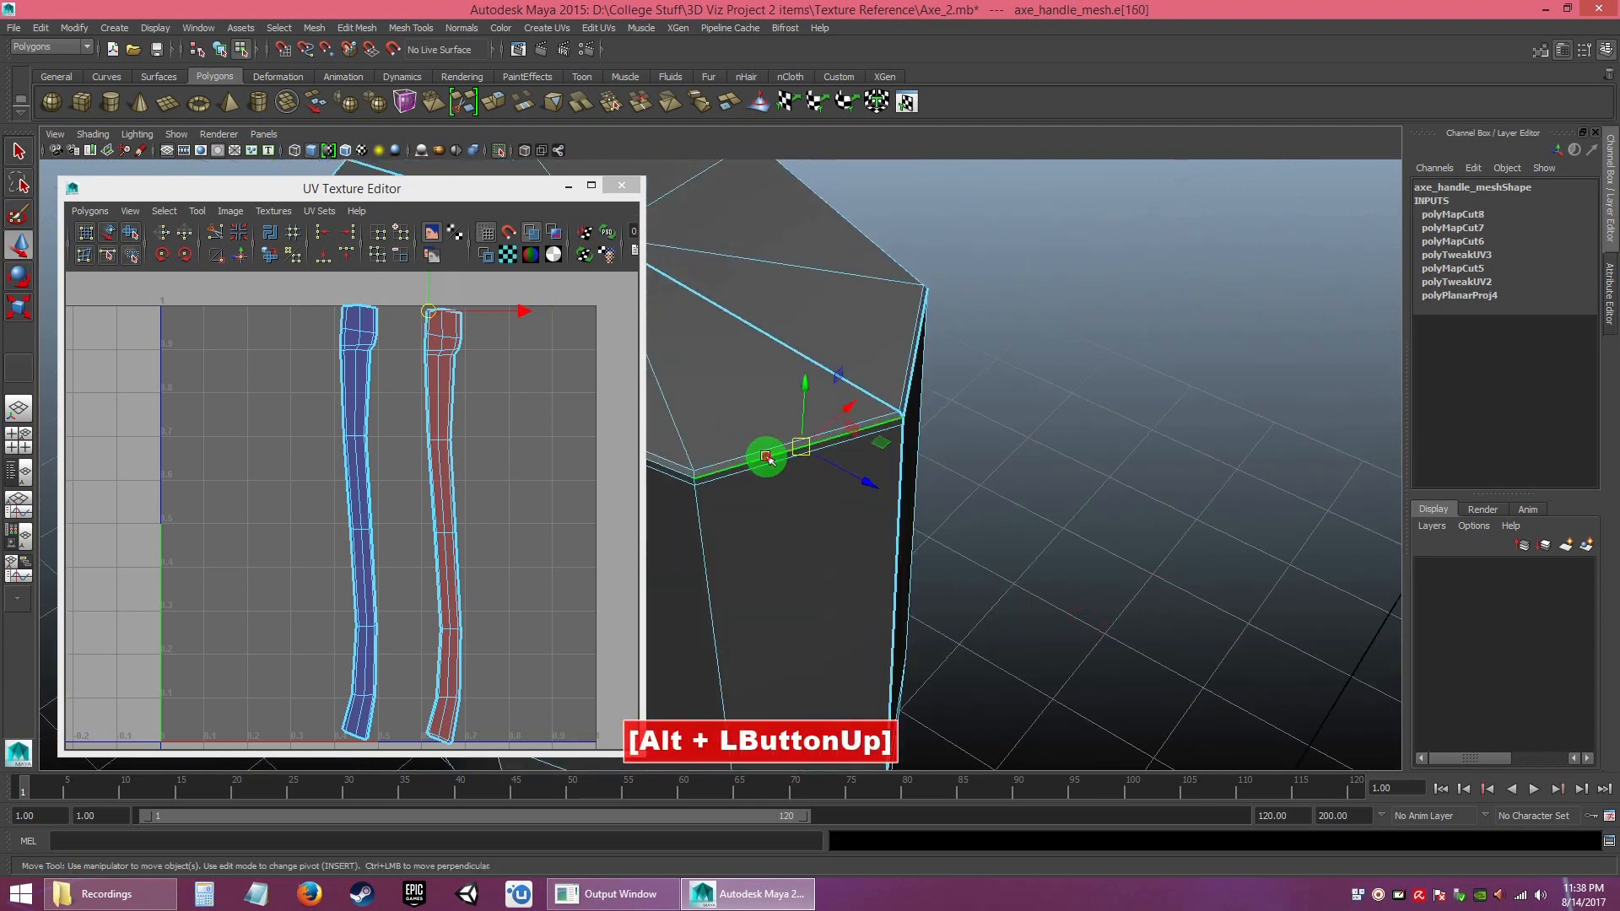
key(g)
- Clear the edge selection and examine the seams around the handle's top cap
alt+right_drag(776, 481, 810, 492)
alt+drag(810, 492, 1089, 531)
alt+right_drag(1088, 531, 1058, 511)
alt+drag(962, 464, 1082, 526)
click(1023, 549)
alt+right_drag(1018, 503, 1044, 472)
alt+middle_drag(1021, 455, 990, 646)
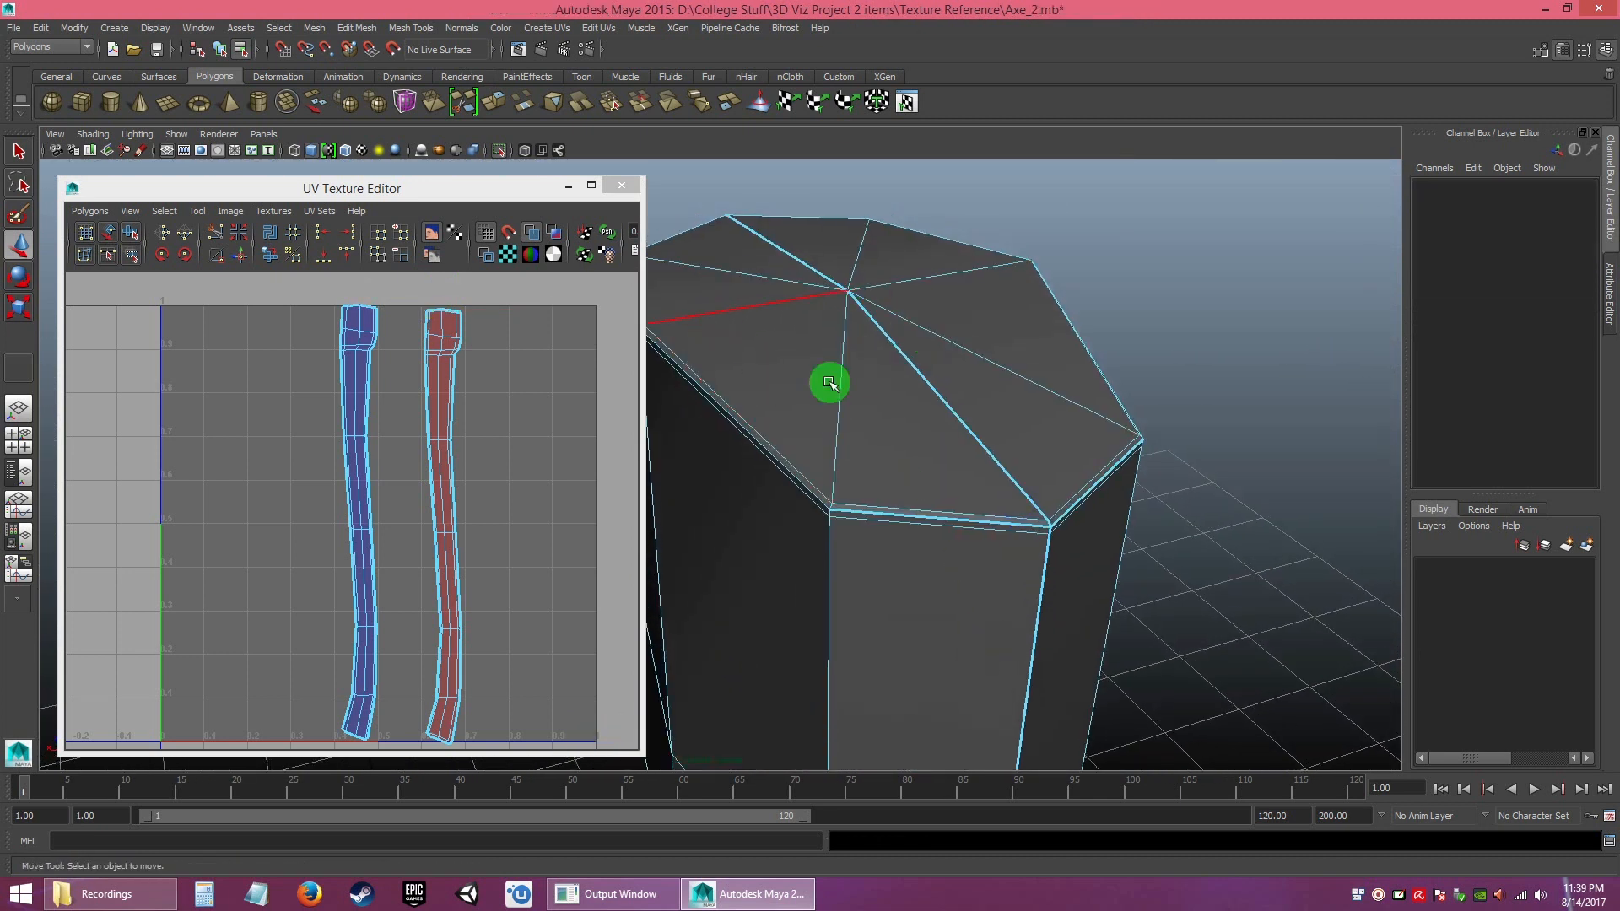
- Cut the UVs along the two rim edges beside the lengthwise seam on one side of the handle's bottom end
alt+right_drag(869, 543, 756, 318)
alt+drag(755, 318, 933, 517)
alt+middle_drag(933, 517, 908, 422)
alt+drag(908, 423, 872, 445)
alt+middle_drag(872, 444, 870, 495)
alt+right_drag(870, 495, 937, 391)
alt+middle_drag(936, 391, 918, 459)
alt+right_drag(918, 459, 1005, 466)
alt+drag(1006, 467, 1040, 450)
alt+drag(1024, 506, 1041, 510)
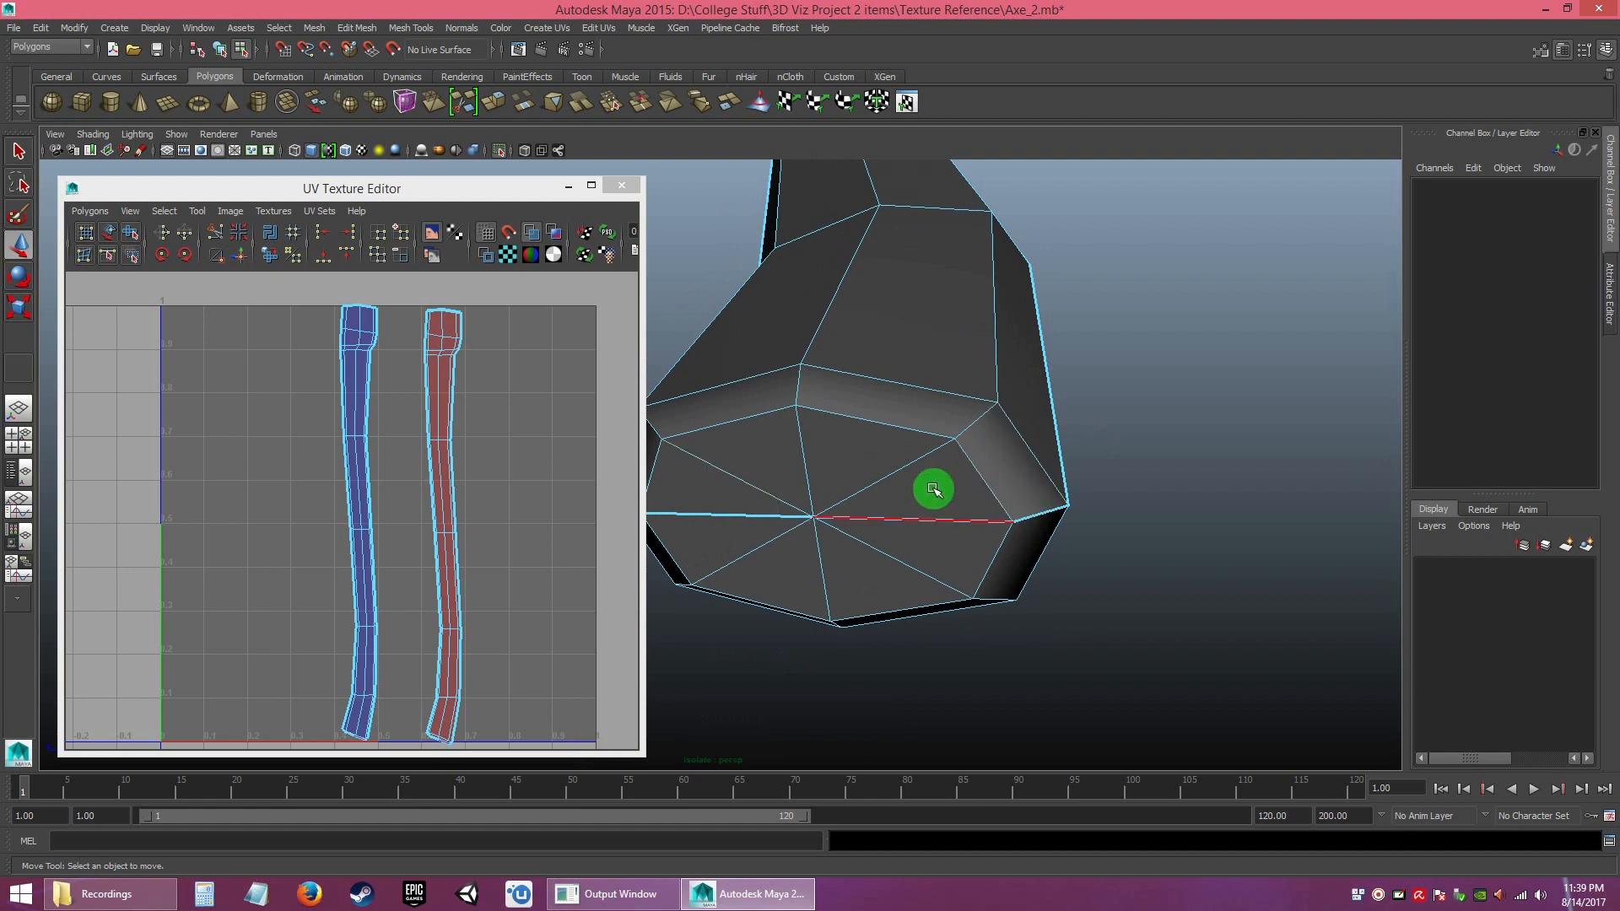
click(1026, 448)
key(g)
alt+drag(991, 473, 1030, 459)
click(1027, 470)
key(g)
- Select the two rim edges beside the seam on the opposite side of the handle's bottom end and cut their UVs
alt+drag(1012, 543, 962, 535)
key(f)
alt+right_drag(963, 537, 849, 448)
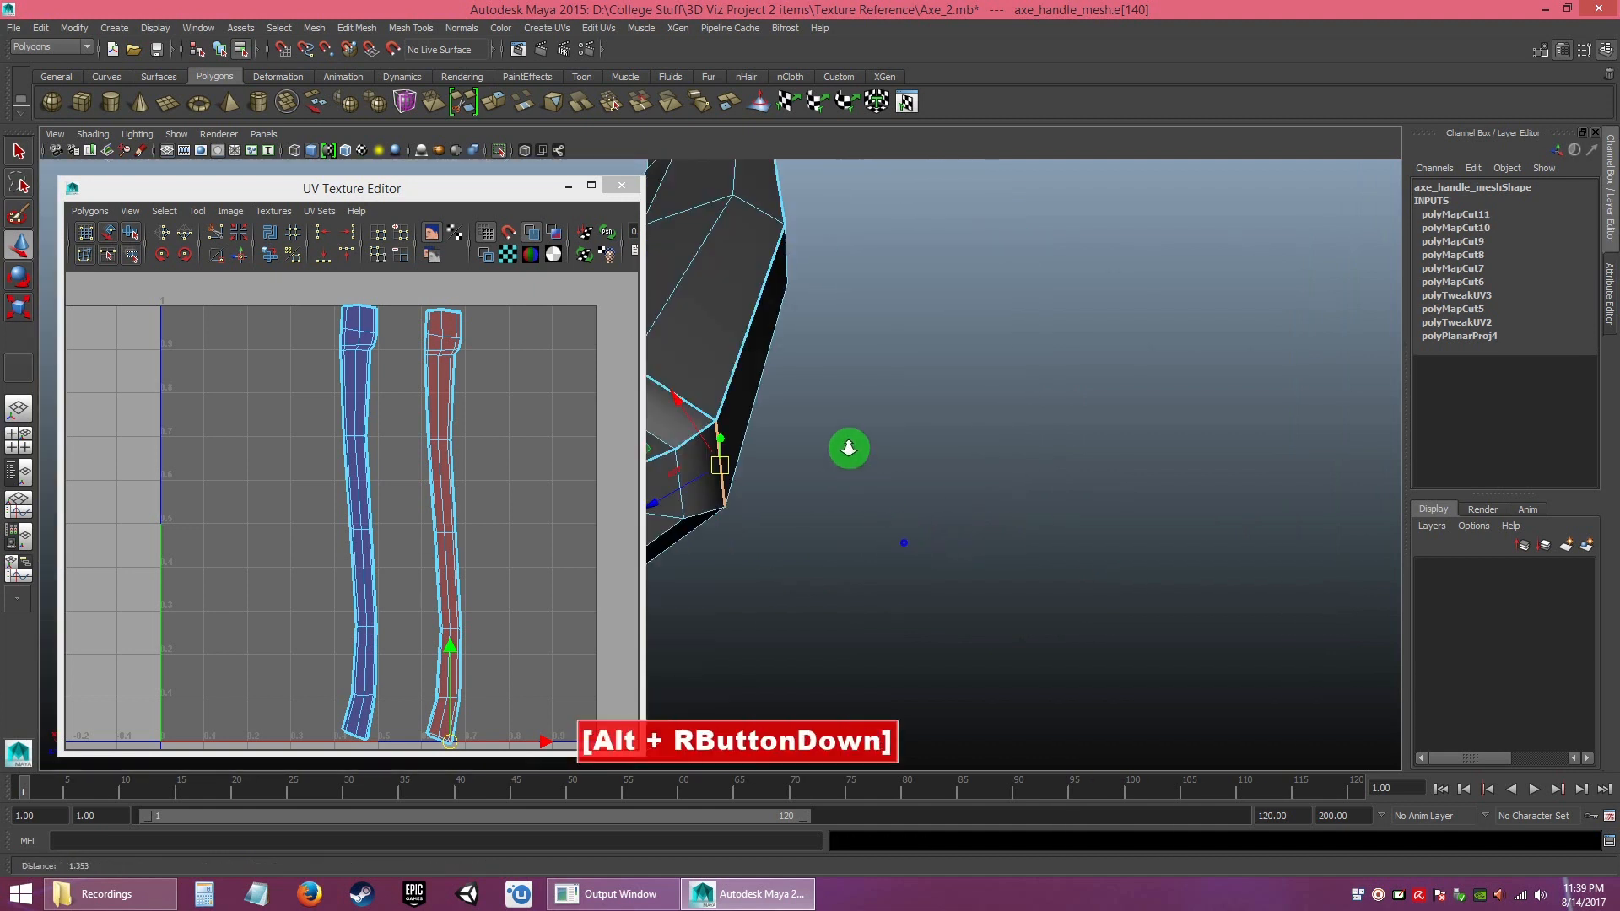
alt+middle_drag(849, 448, 983, 427)
alt+drag(984, 427, 1193, 536)
alt+middle_drag(878, 454, 987, 449)
alt+drag(990, 452, 1066, 484)
alt+right_drag(1066, 484, 1114, 499)
alt+drag(828, 467, 933, 504)
click(795, 384)
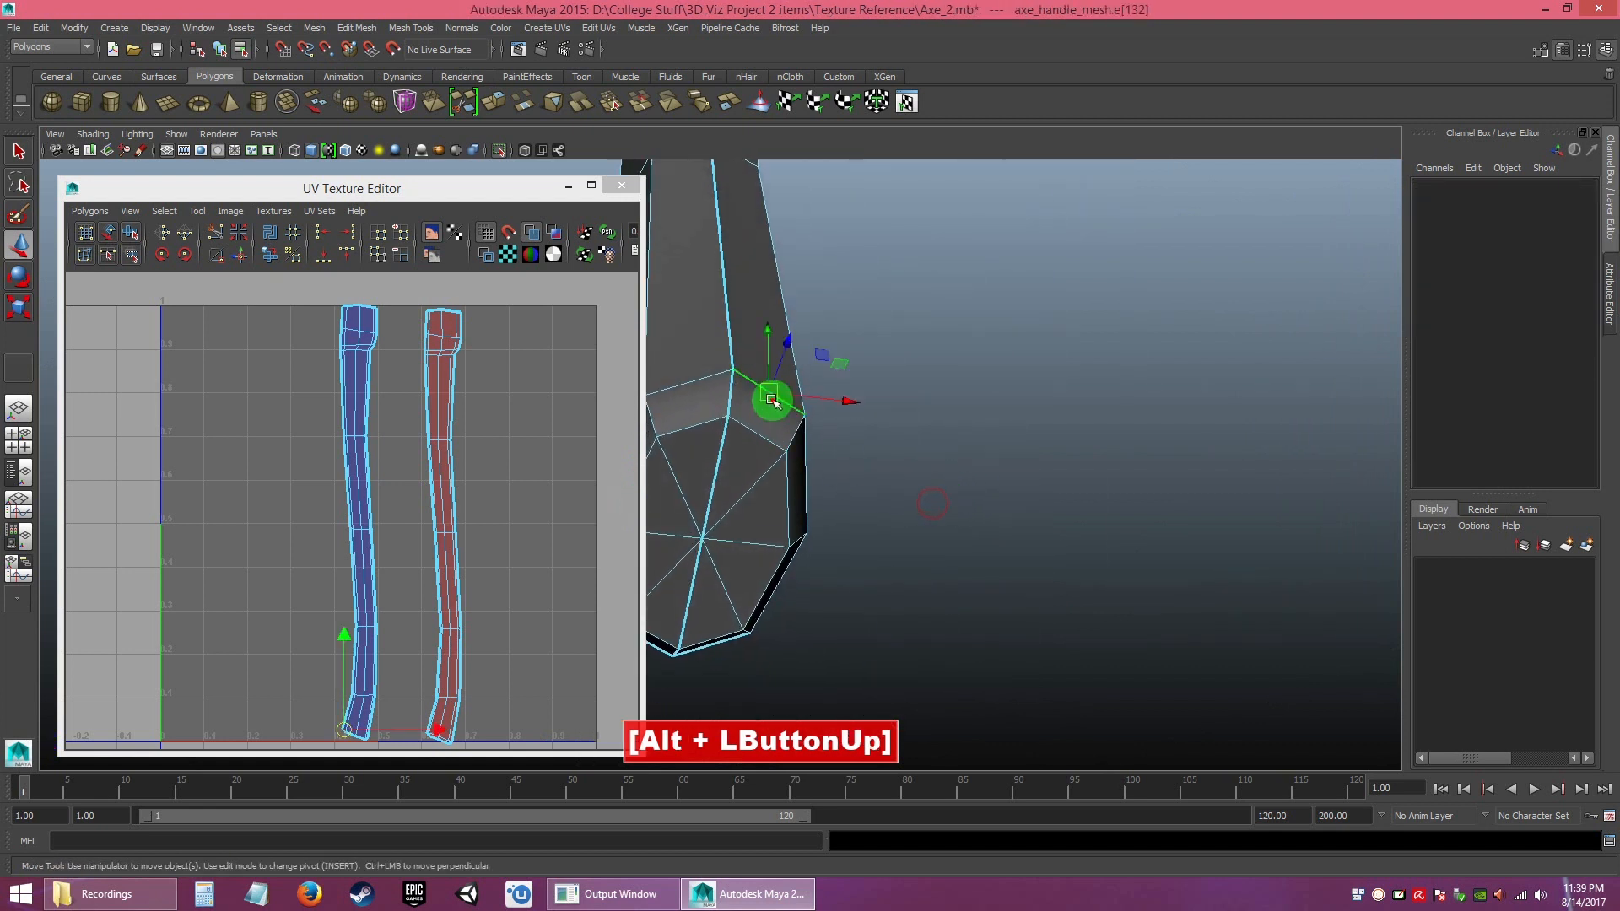
shift+click(680, 394)
key(g)
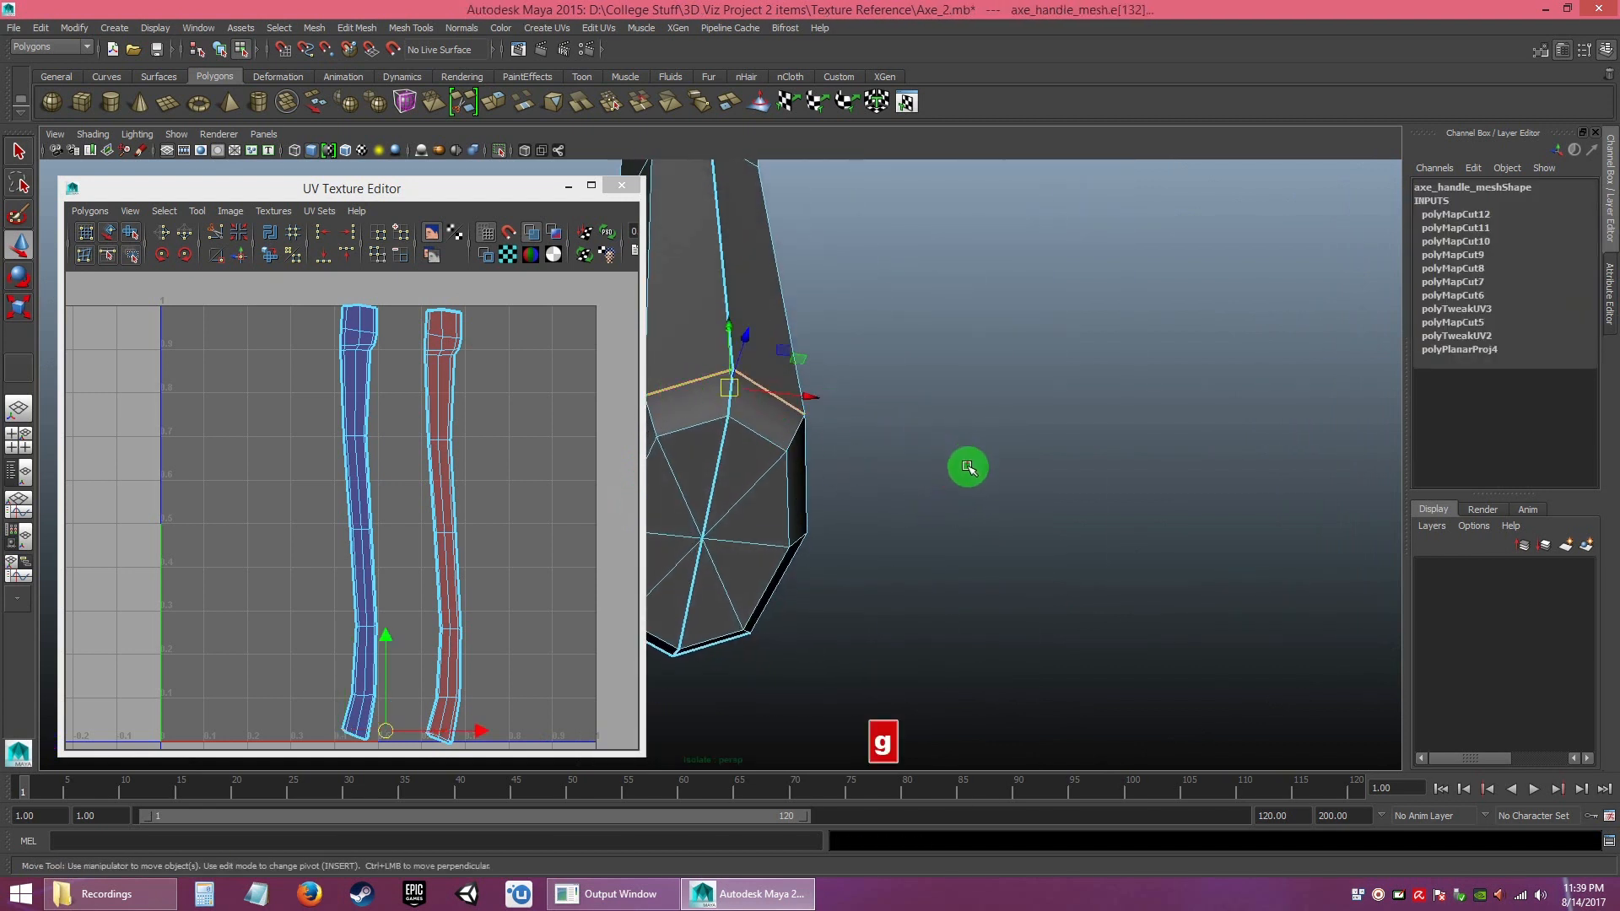
- Clear the selection and examine the full length of the axe handle with its UV seams
click(967, 462)
alt+right_drag(977, 534, 878, 447)
alt+drag(872, 443, 870, 474)
alt+middle_drag(869, 474, 1015, 481)
alt+drag(1021, 483, 856, 498)
alt+right_drag(853, 498, 743, 211)
alt+right_drag(926, 275, 860, 295)
alt+middle_drag(960, 494, 992, 620)
alt+right_drag(990, 607, 781, 211)
alt+middle_drag(996, 384, 1009, 546)
alt+right_drag(1009, 546, 864, 387)
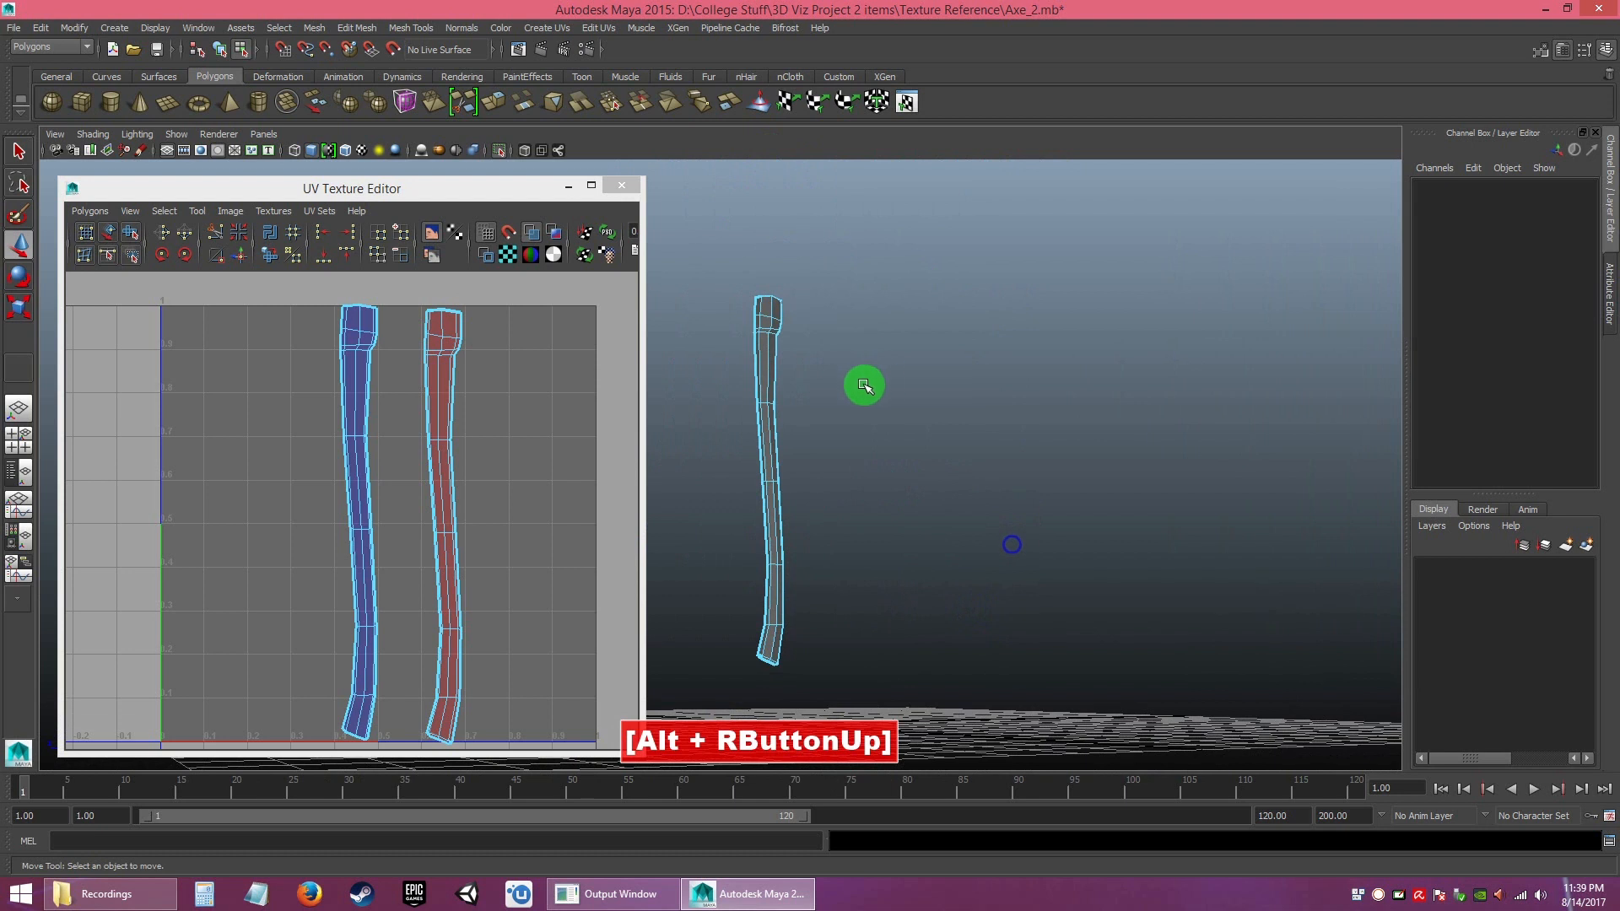
alt+drag(860, 387, 839, 405)
alt+right_drag(840, 406, 890, 520)
alt+middle_drag(910, 492, 908, 456)
alt+right_drag(907, 457, 883, 461)
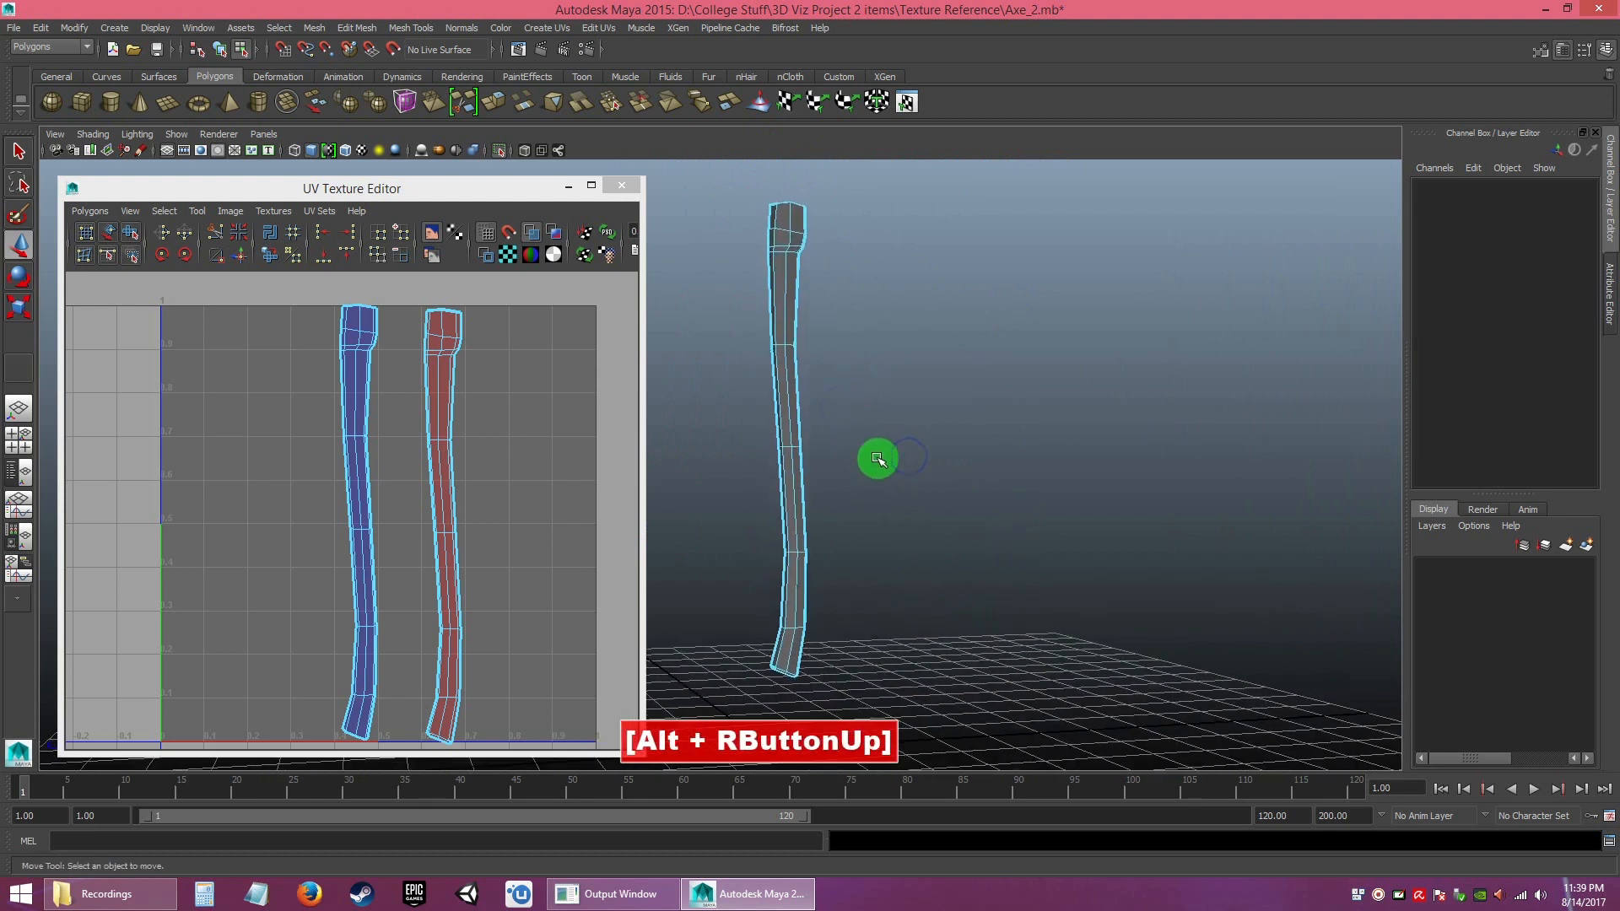
- Toggle the shaded UV display off and back on, and examine the blue and red UV shells up close
click(487, 415)
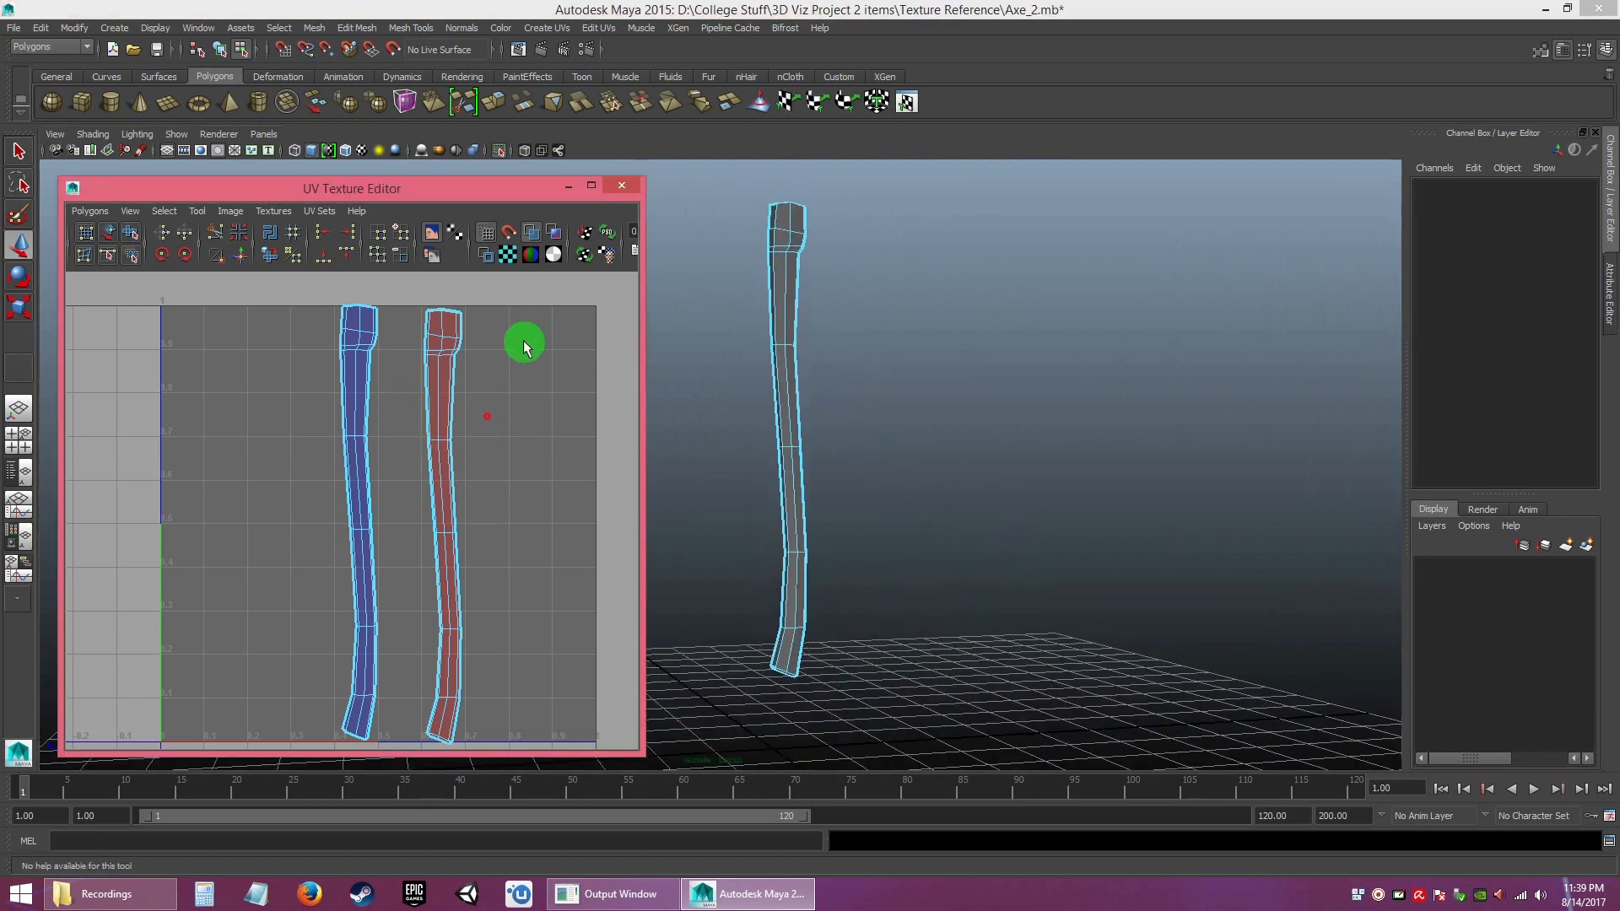
click(531, 233)
click(532, 233)
click(487, 365)
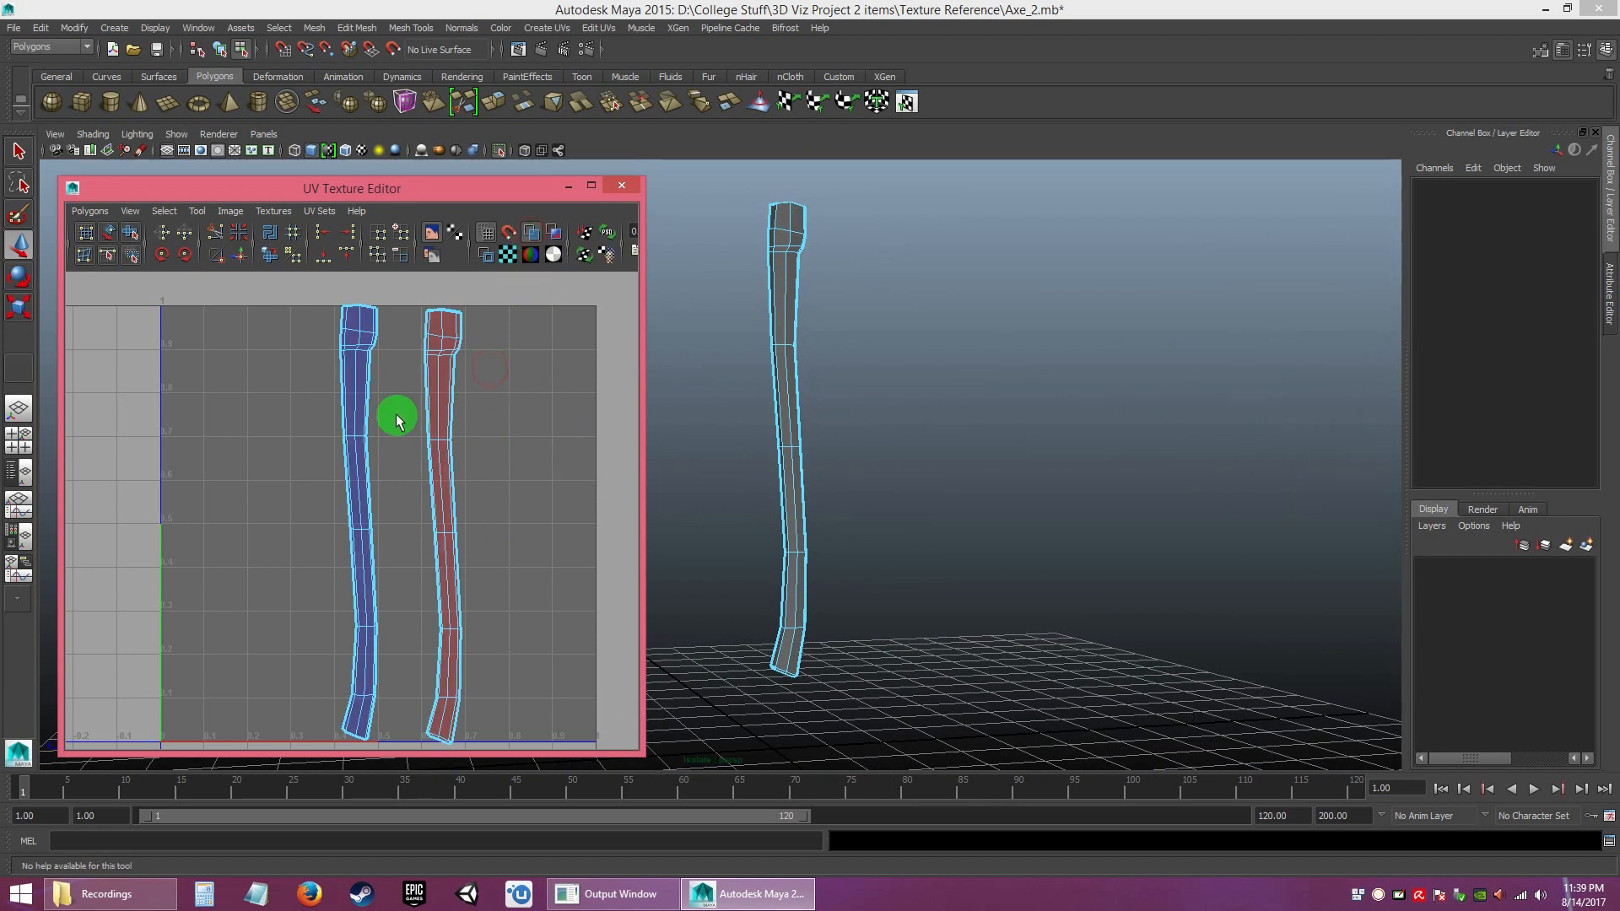
alt+right_drag(419, 381, 386, 386)
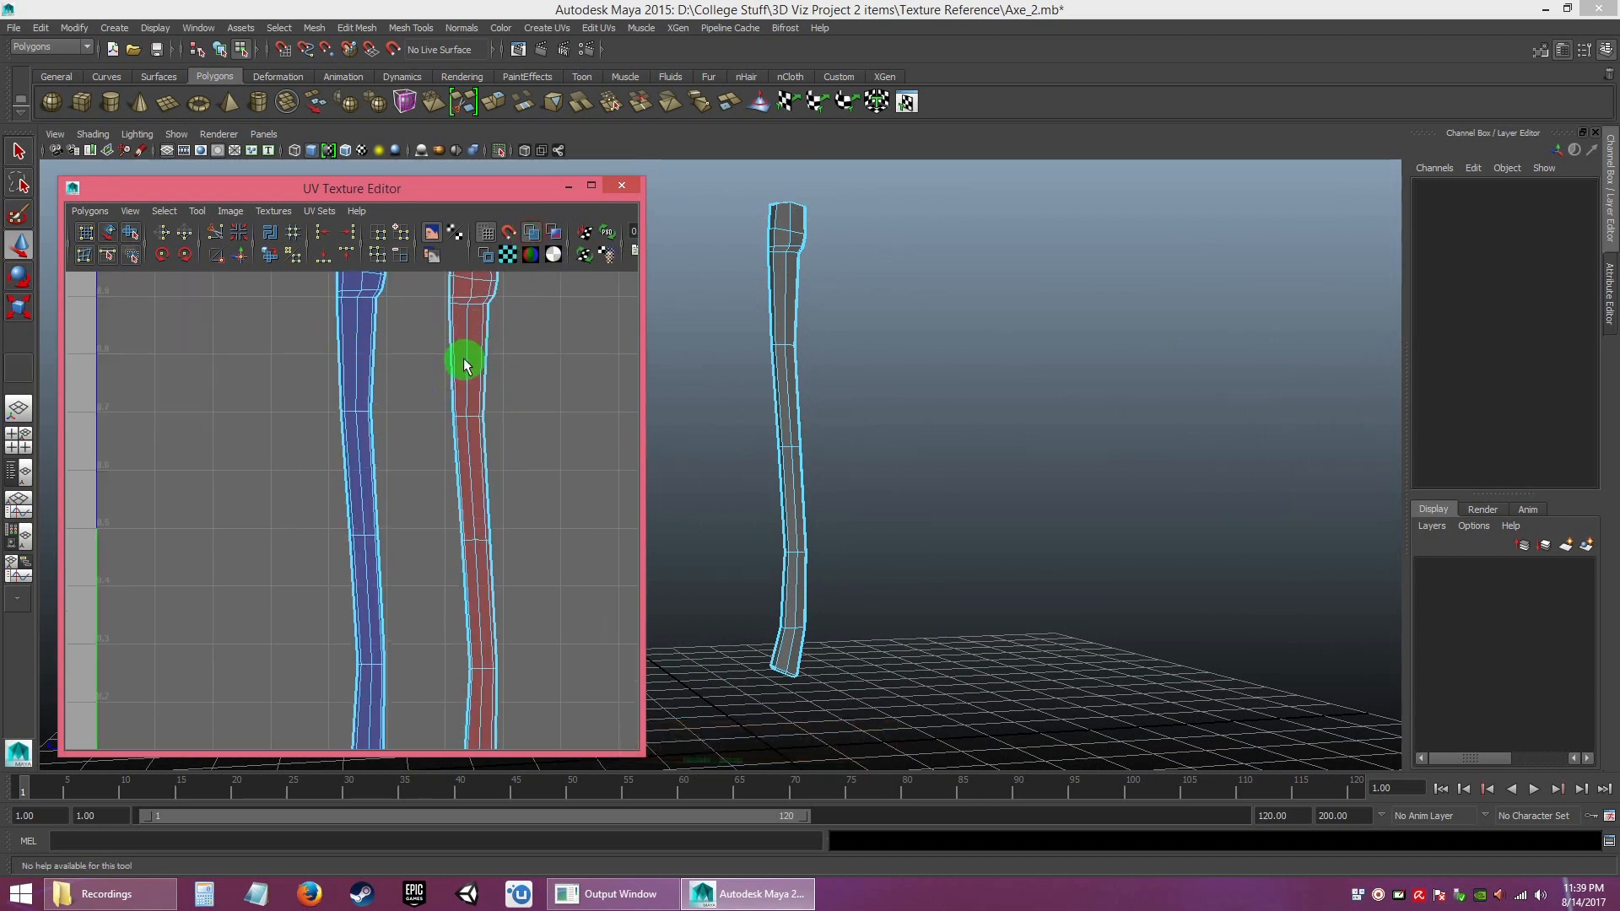
alt+middle_drag(508, 354, 516, 387)
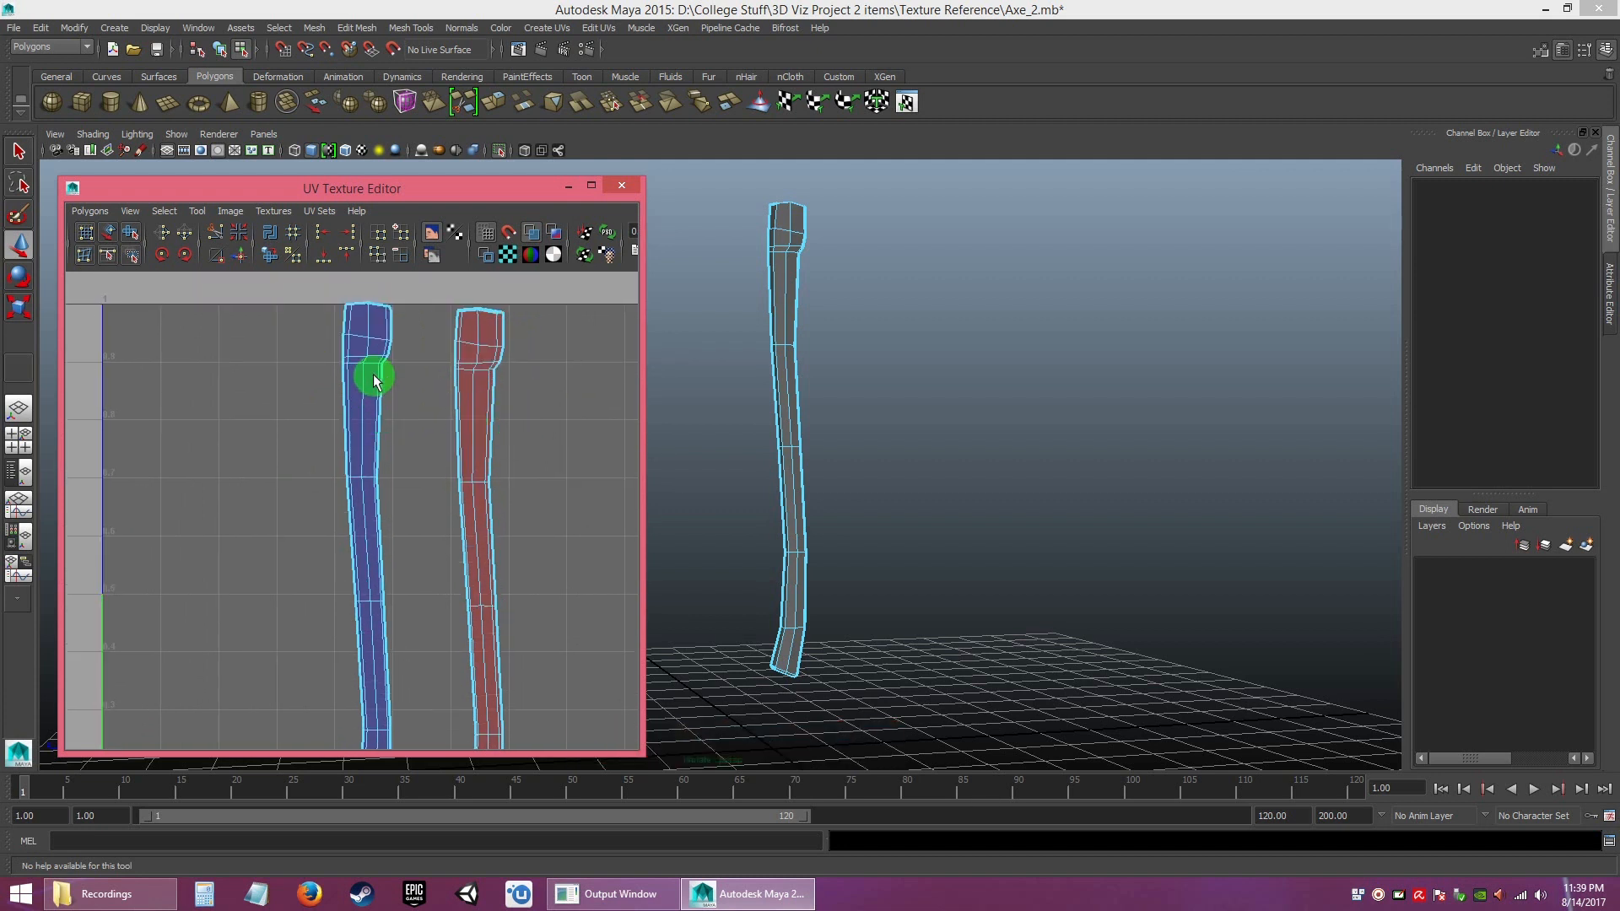
- Select the whole blue UV shell and move it slightly farther away from the red shell
click(365, 382)
right_drag(364, 430, 312, 419)
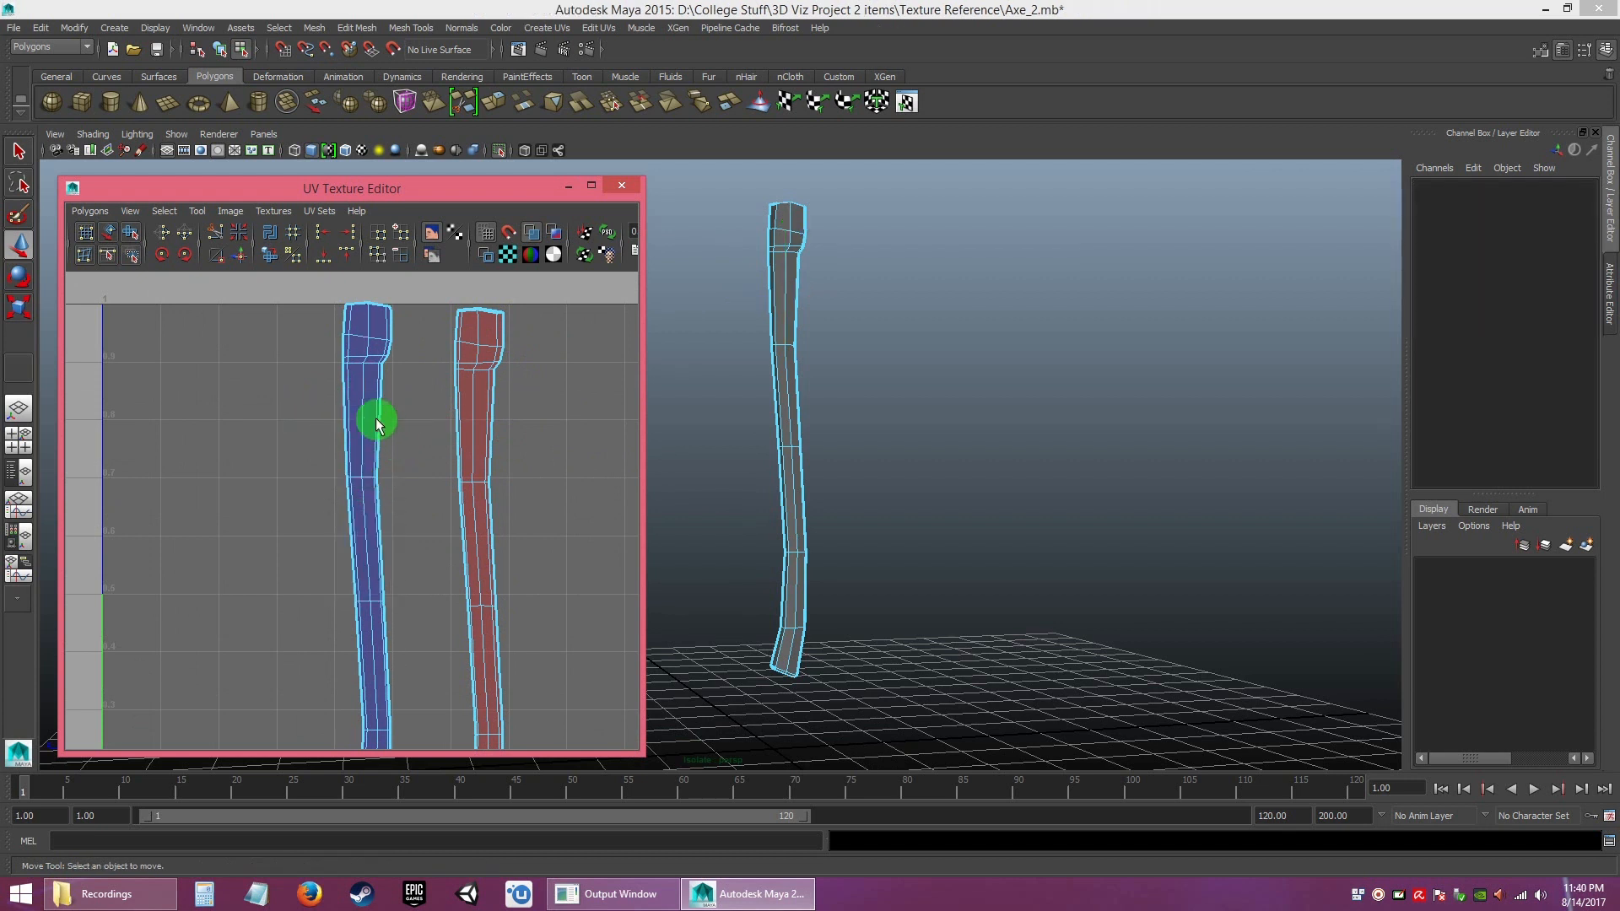
click(368, 411)
alt+right_drag(433, 531, 354, 488)
alt+middle_drag(354, 488, 354, 358)
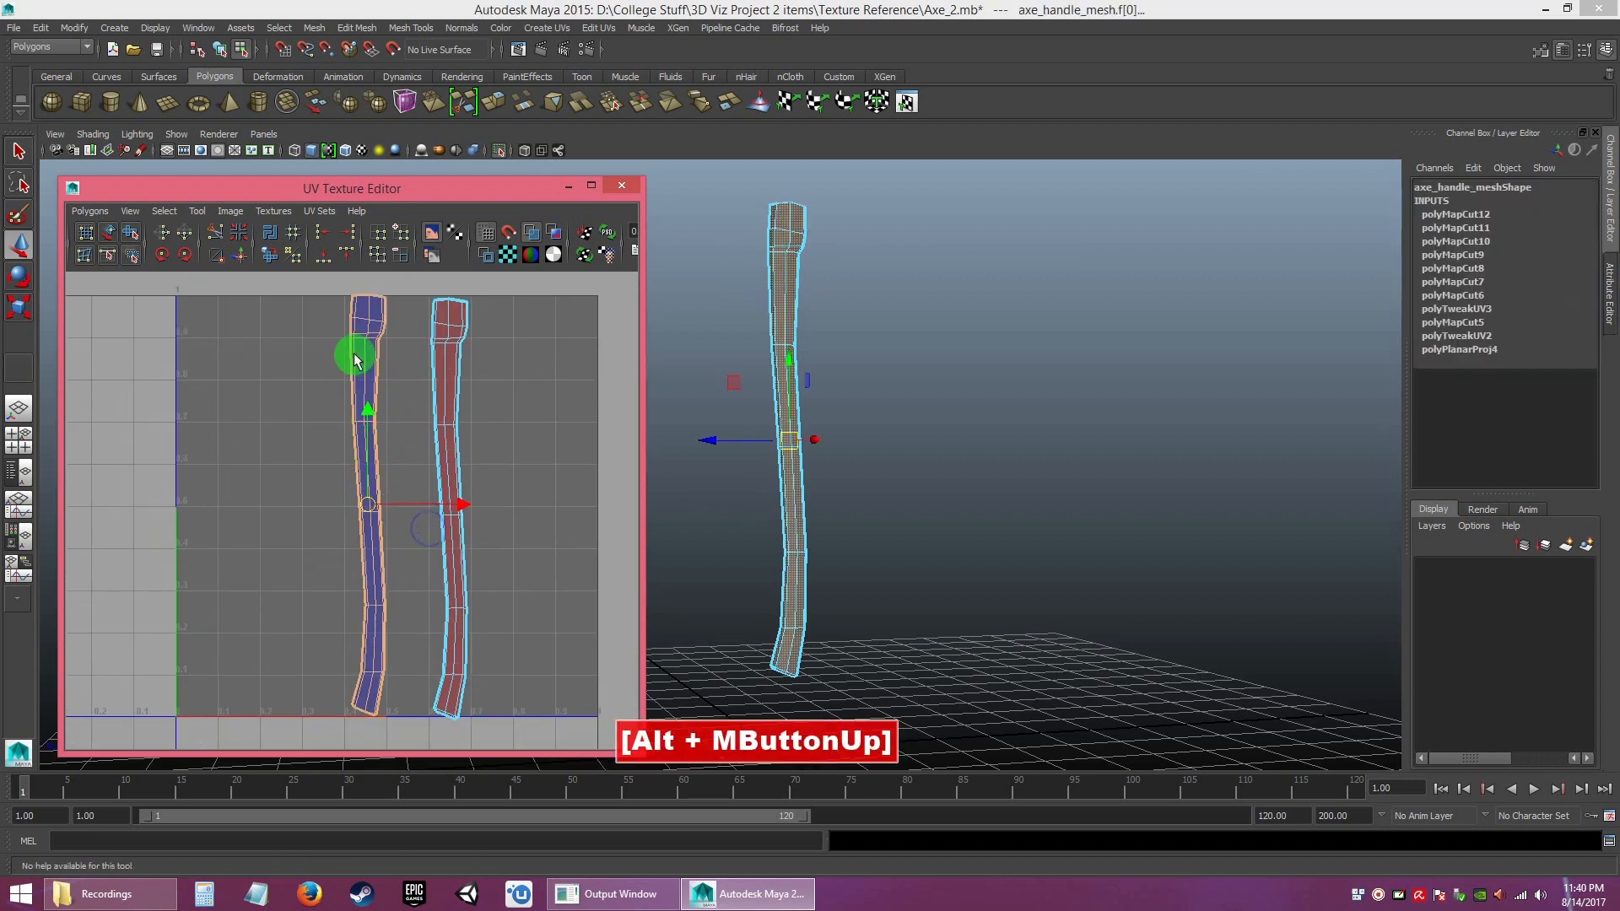
mouse_move(365, 503)
mouse_down()
mouse_move(340, 499)
mouse_move(353, 518)
mouse_up()
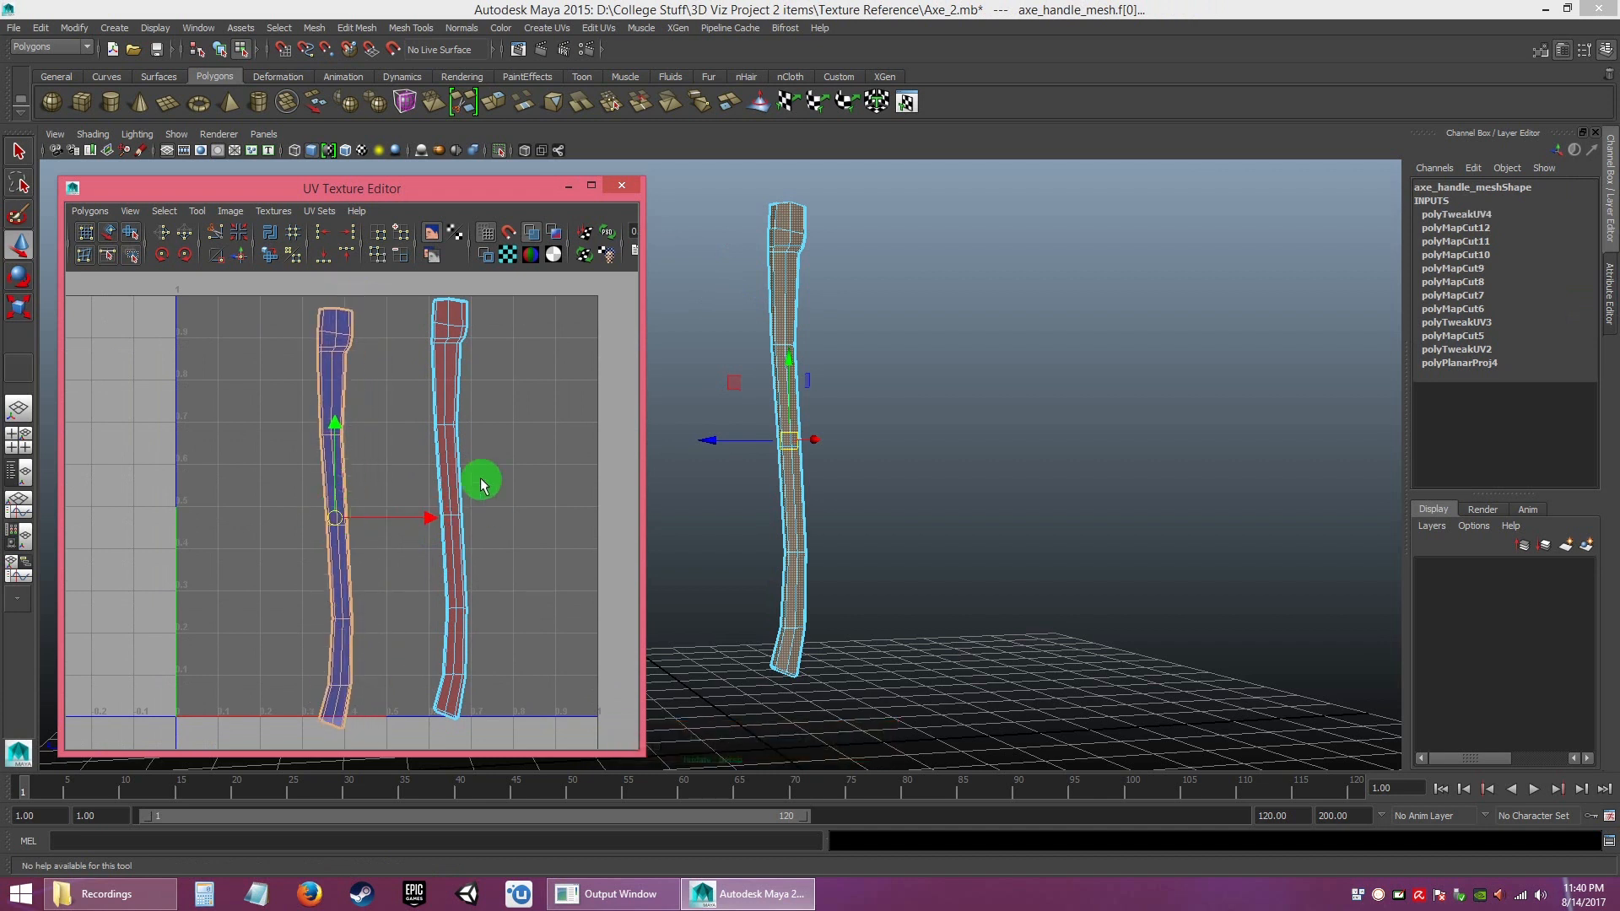
- Select the red UV shell to compare it with the blue shell, and clear the selection
click(449, 398)
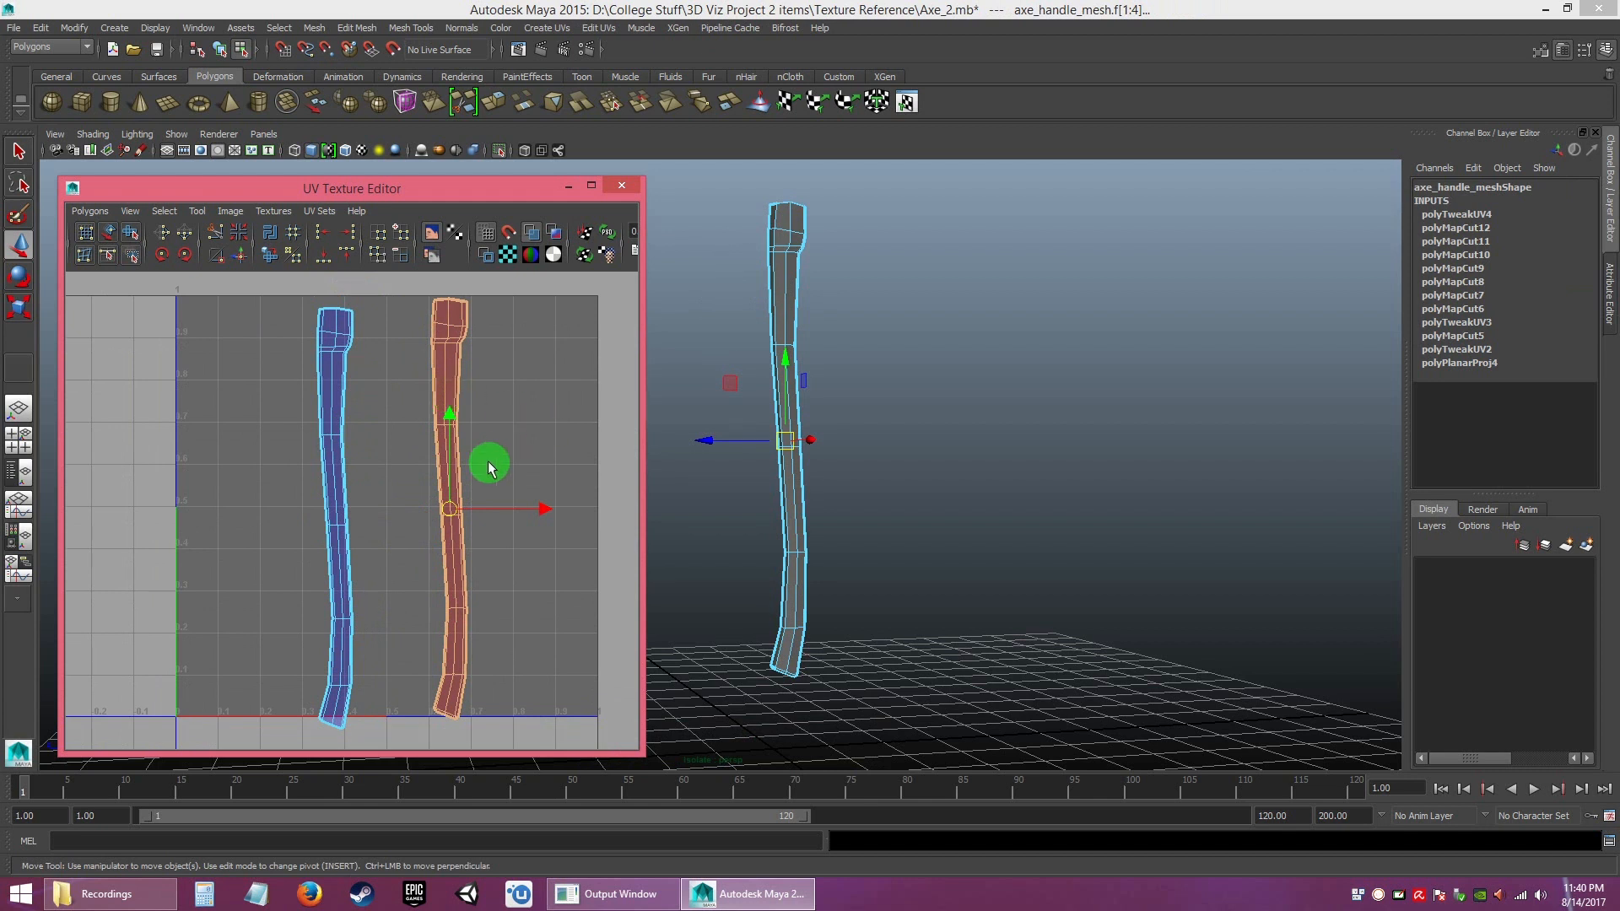
alt+right_drag(514, 419, 563, 525)
alt+middle_drag(540, 428, 495, 496)
drag(433, 574, 421, 582)
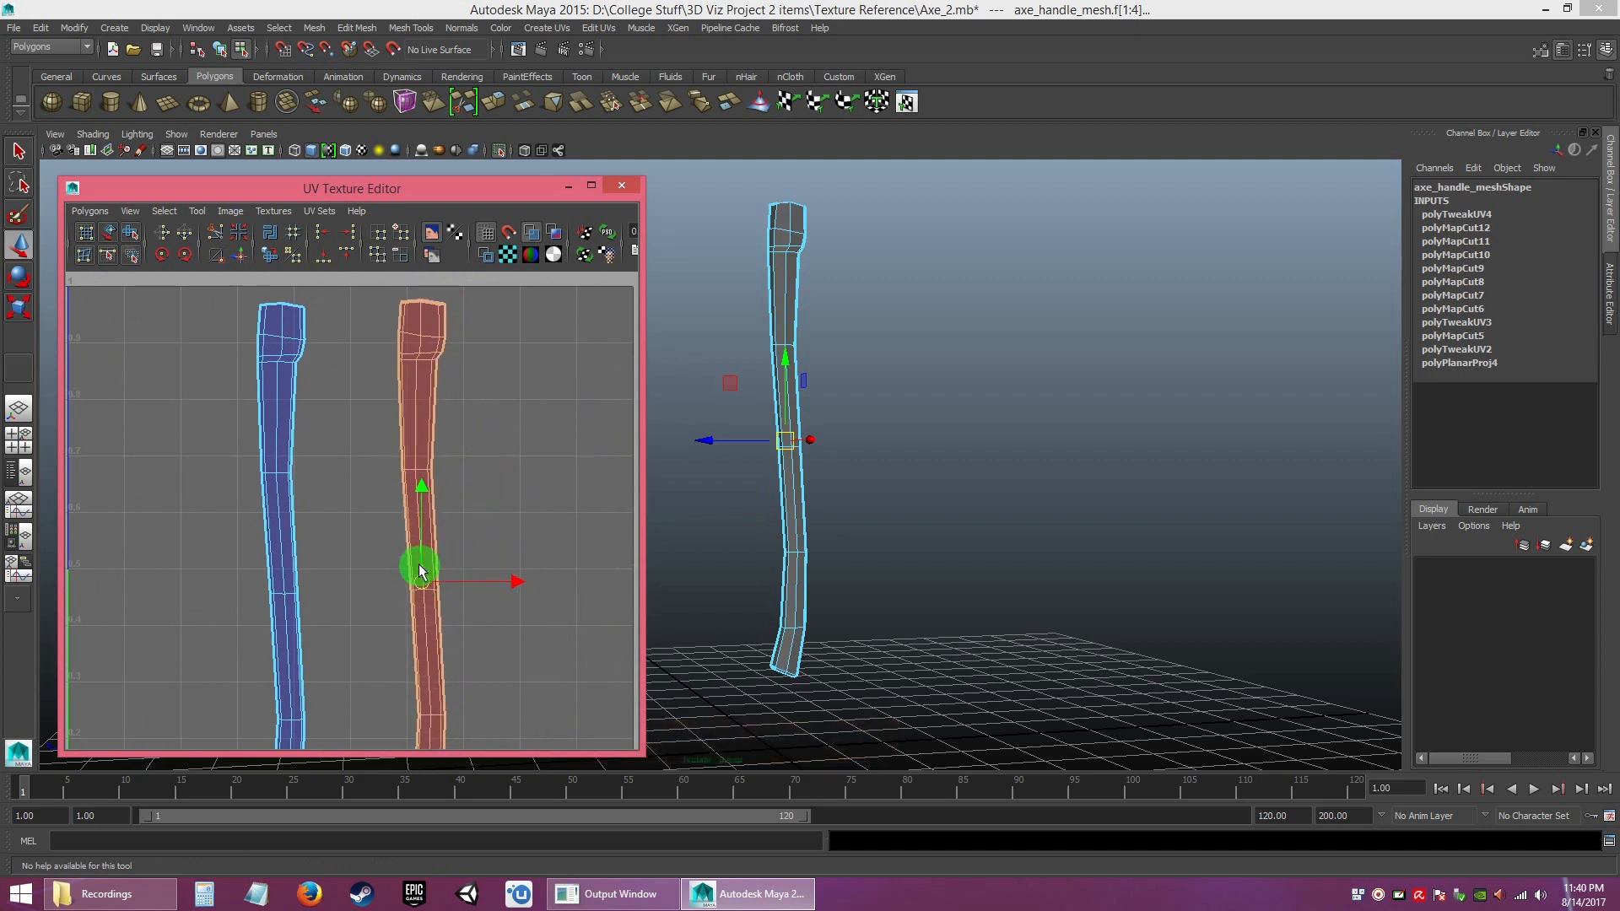
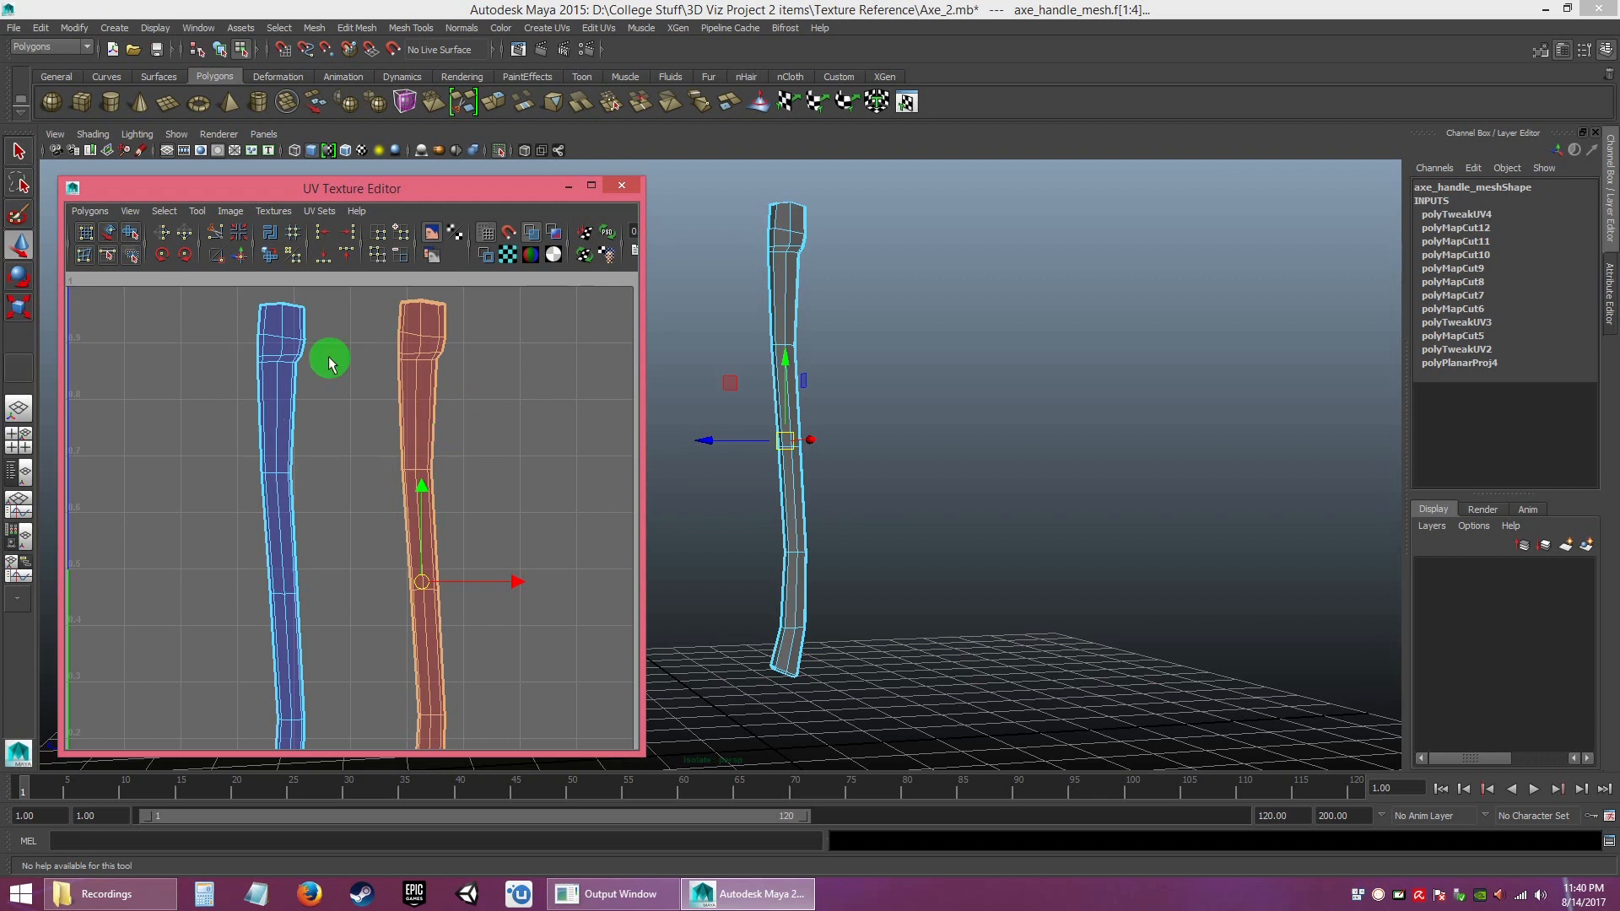
mouse_move(496, 516)
alt+right_down()
mouse_move(488, 549)
mouse_move(478, 534)
alt+right_up()
alt+middle_drag(478, 534, 444, 483)
alt+right_drag(444, 483, 406, 397)
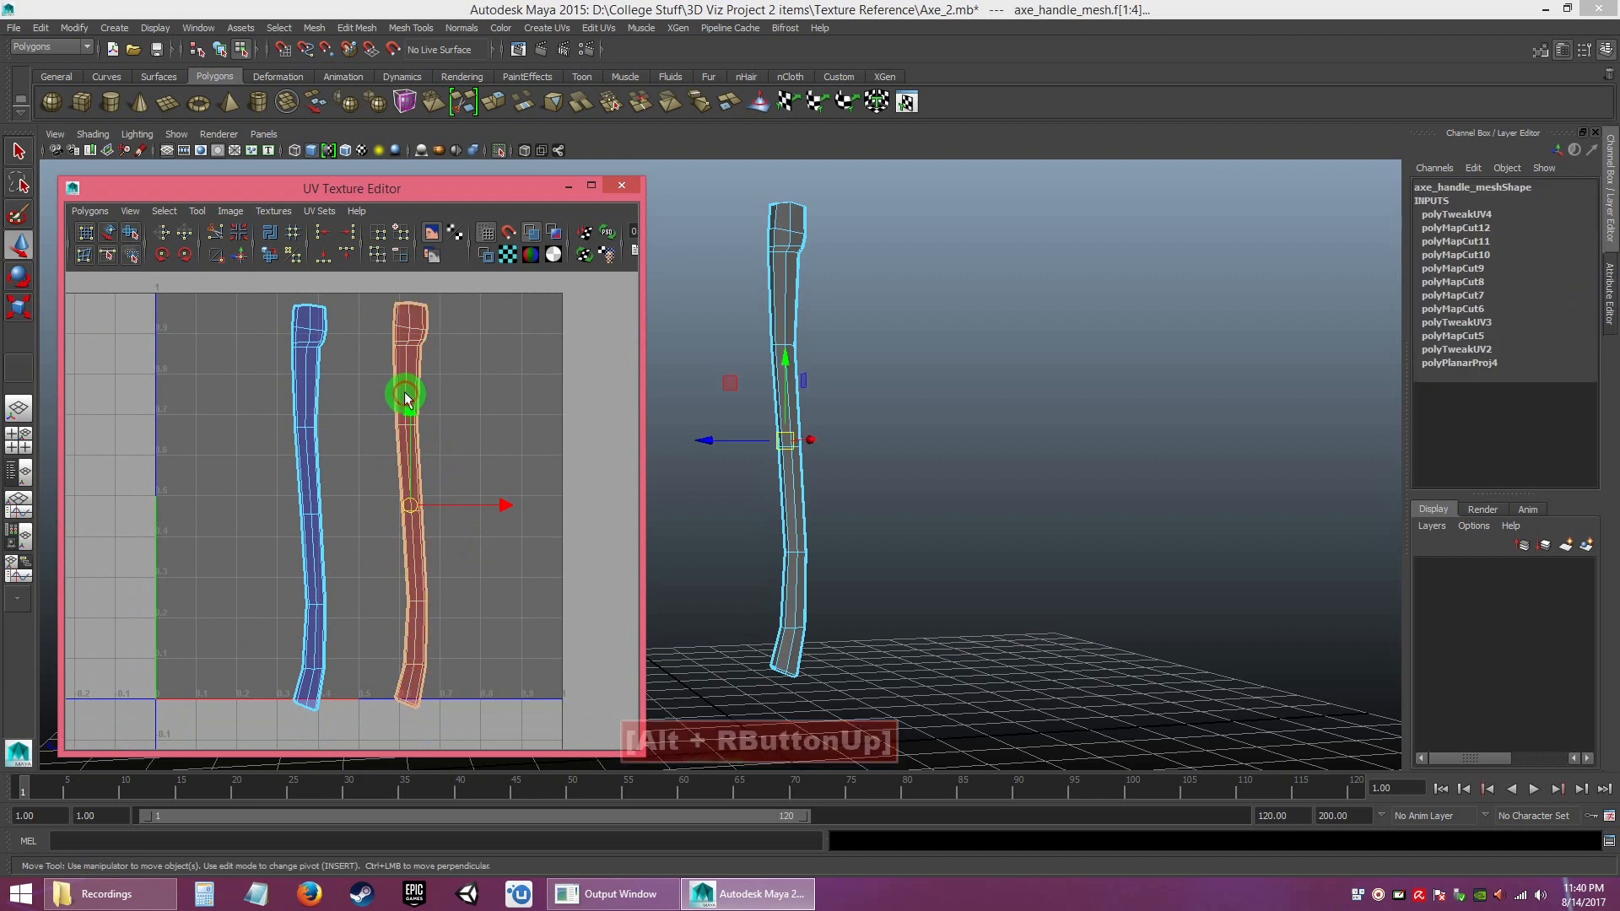
click(453, 403)
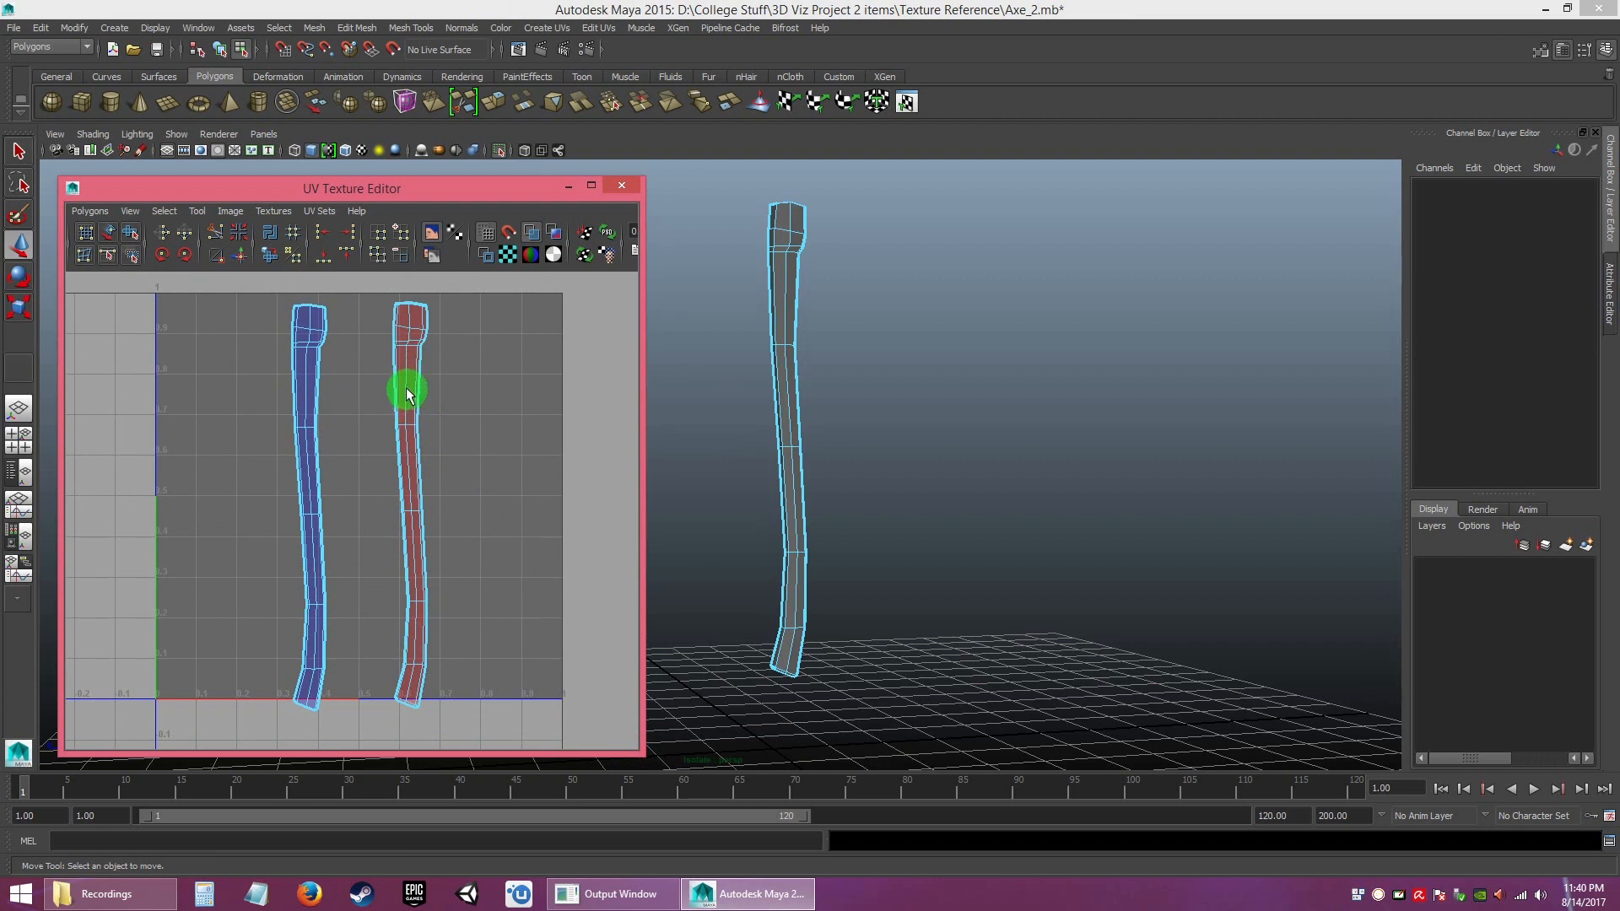
- Select all UVs of the red shell and flip them in the U direction, undoing a trial flip in V
right_click(405, 383)
click(465, 381)
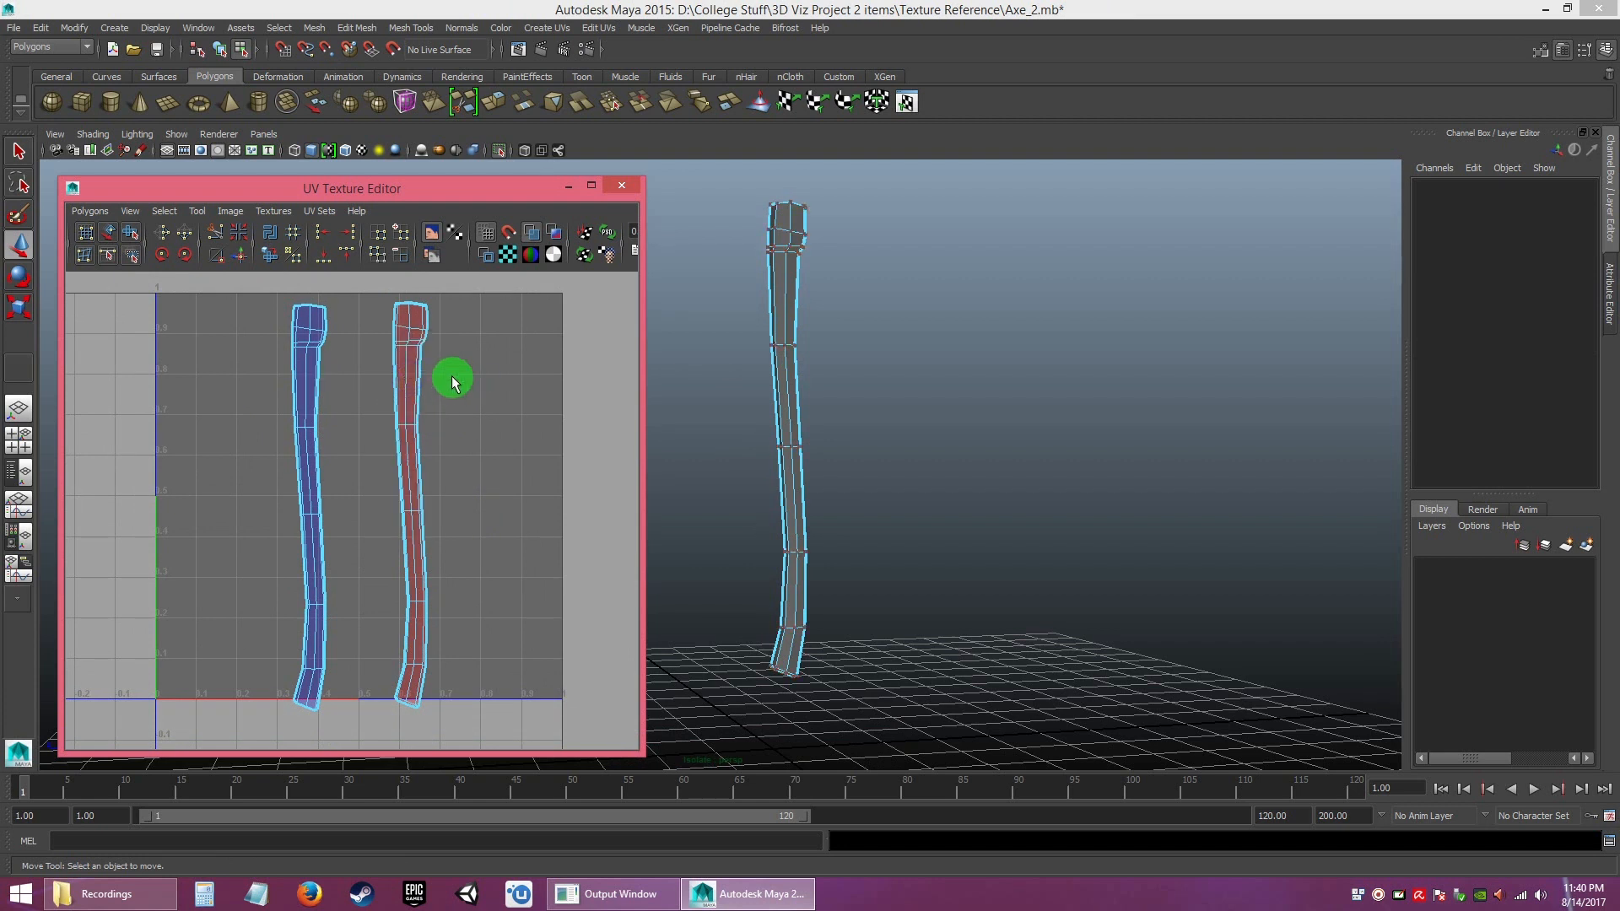
drag(447, 500, 490, 683)
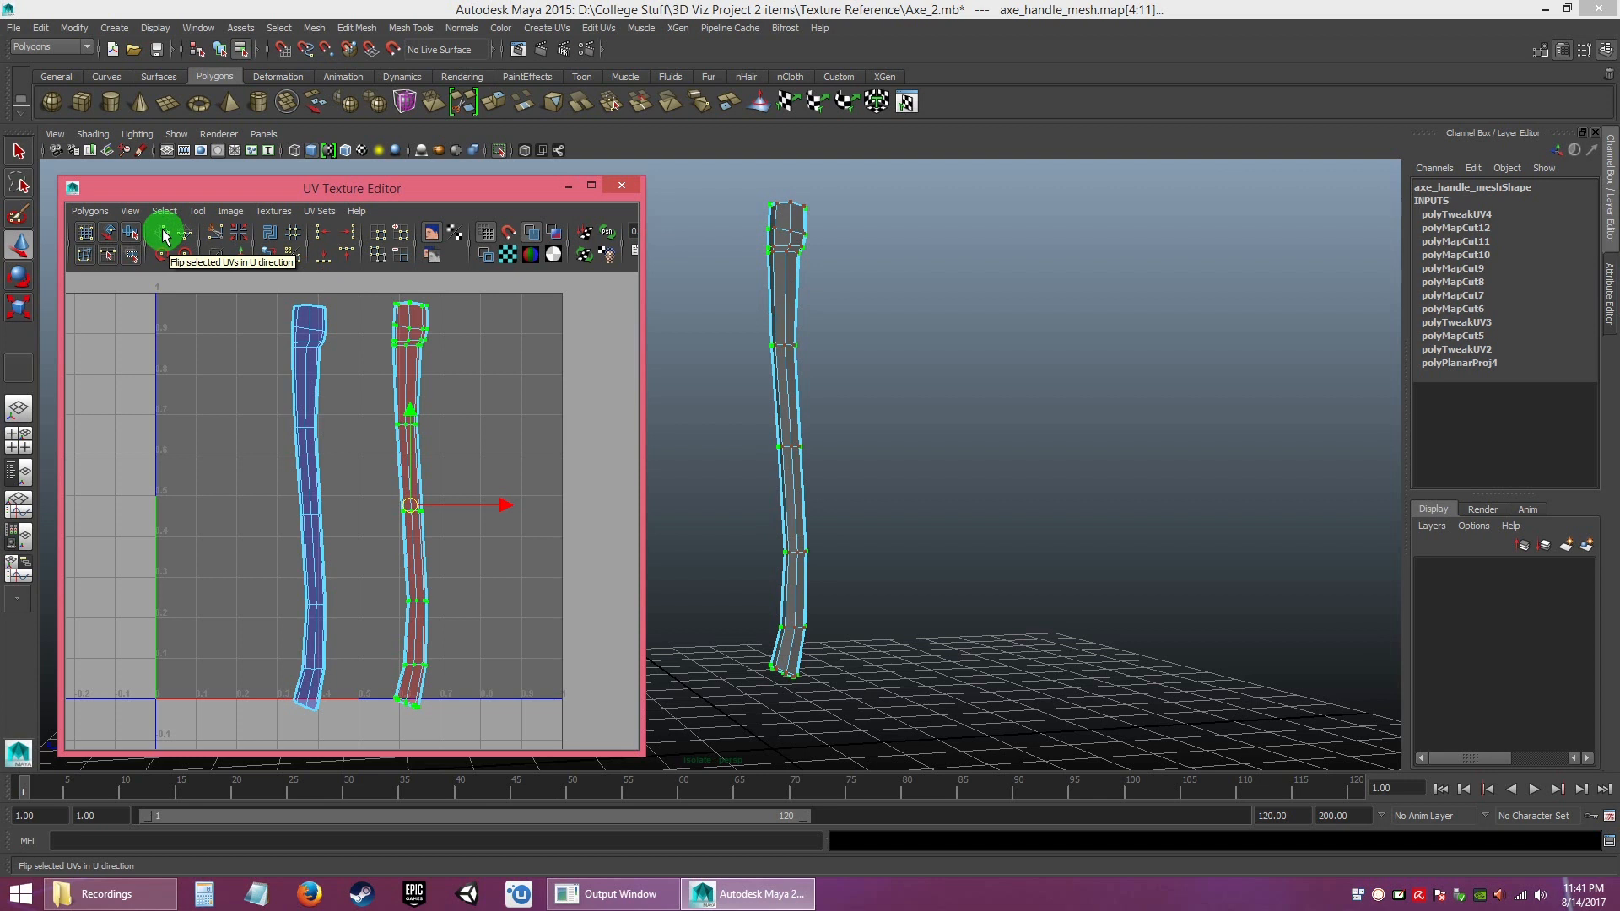
click(187, 239)
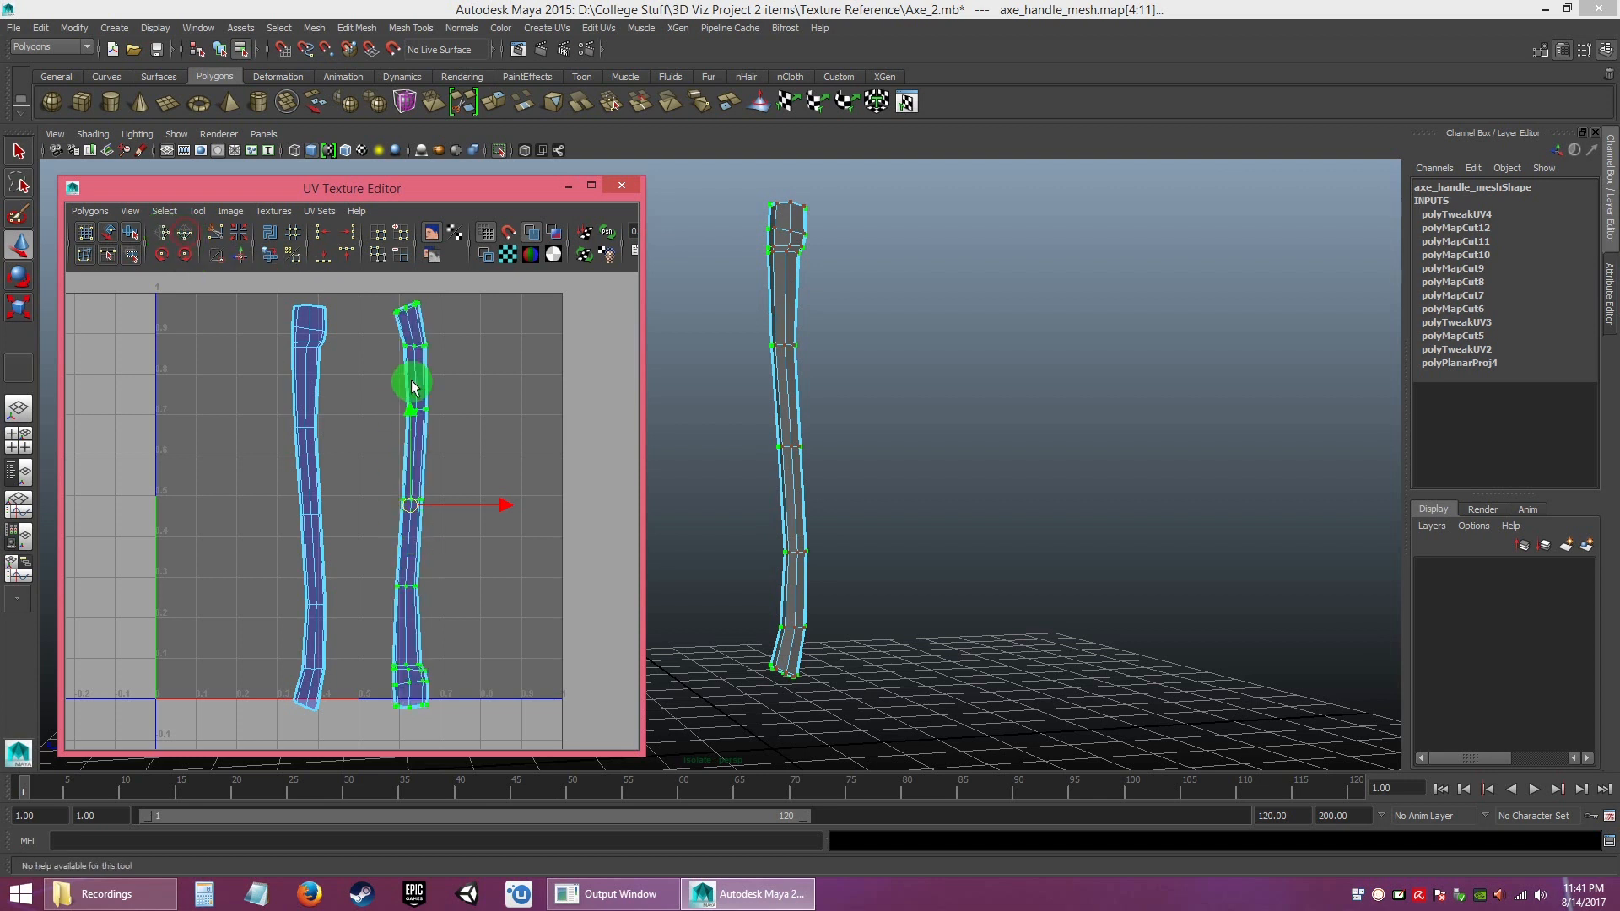
key(ctrl+z)
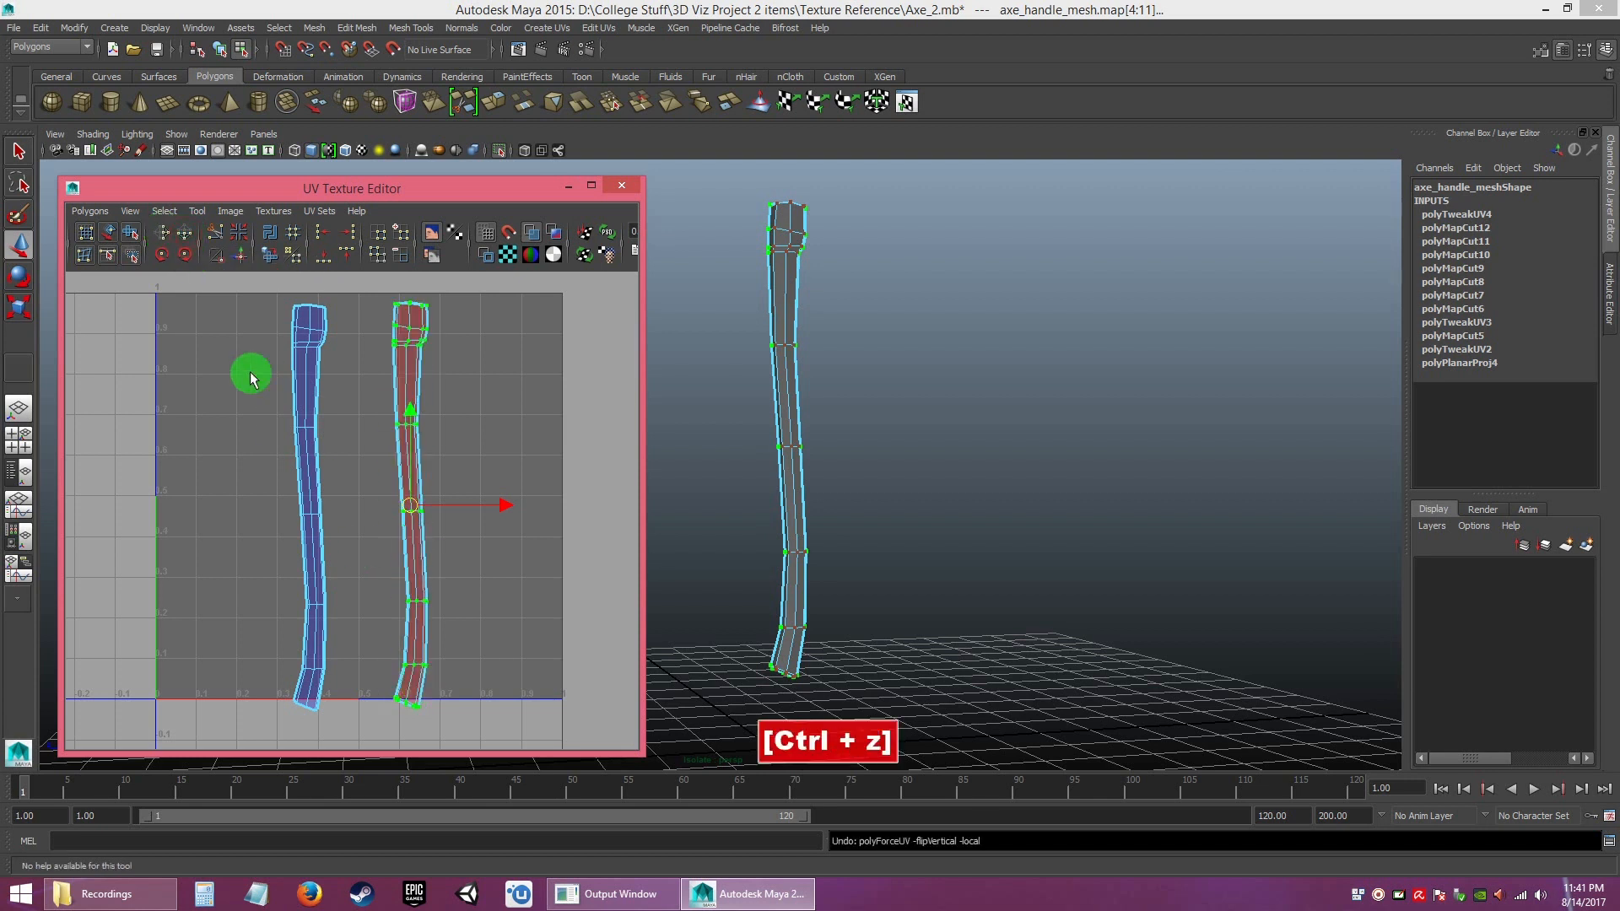
click(166, 237)
click(509, 424)
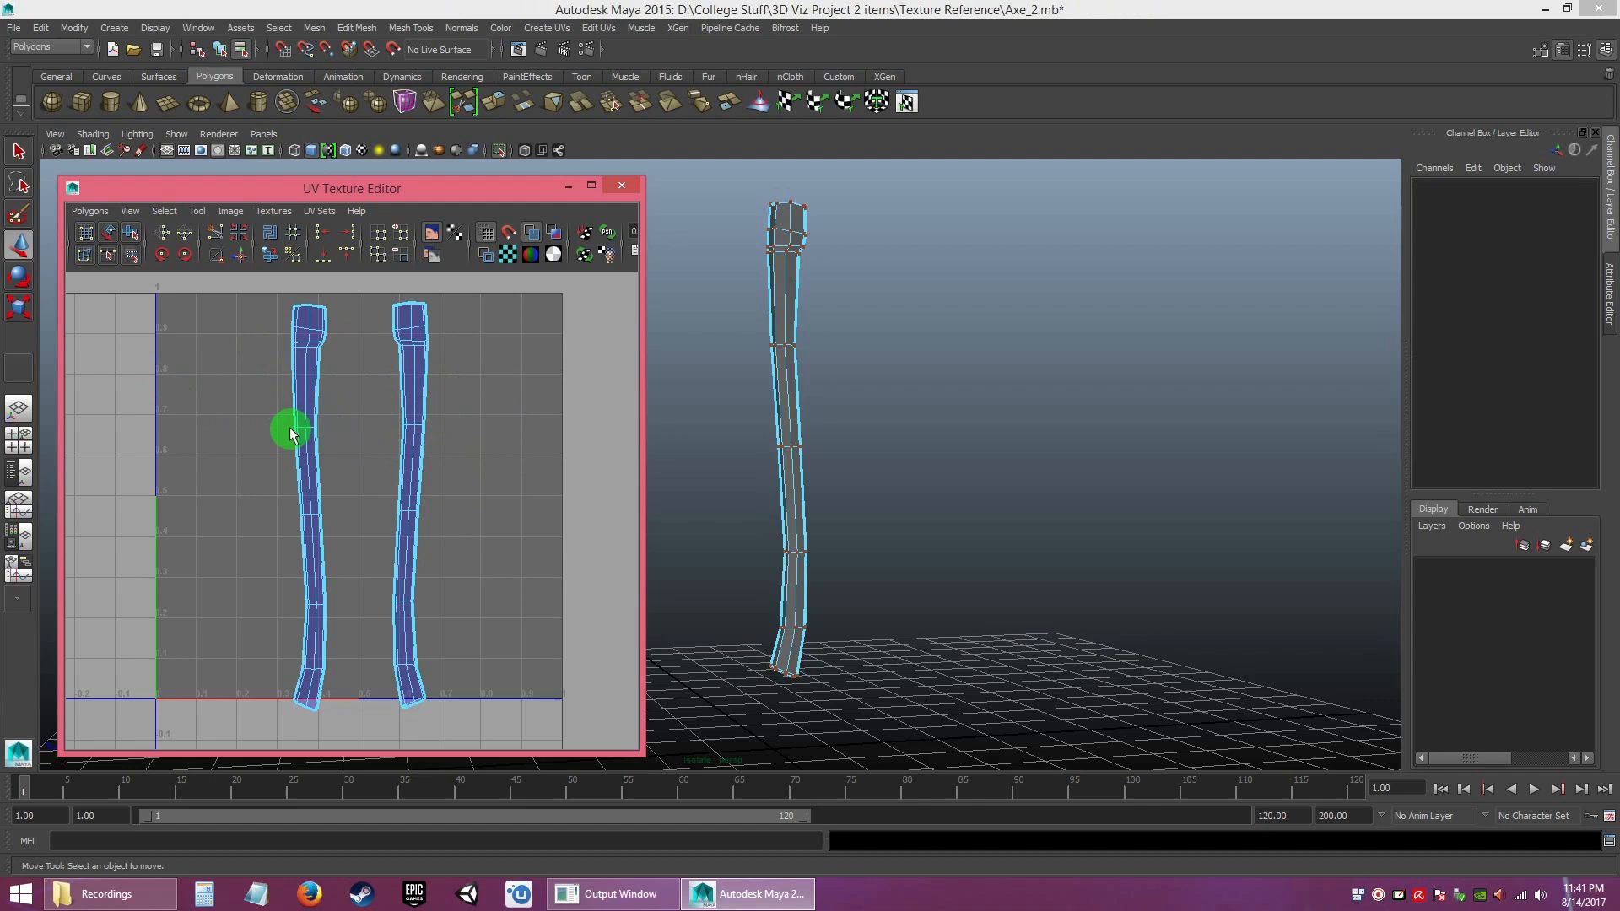
- Examine the axe handle from several sides to compare it with the two UV shells
alt+drag(661, 437, 1013, 506)
alt+middle_drag(1012, 506, 926, 509)
alt+right_drag(926, 510, 759, 183)
alt+drag(879, 353, 914, 413)
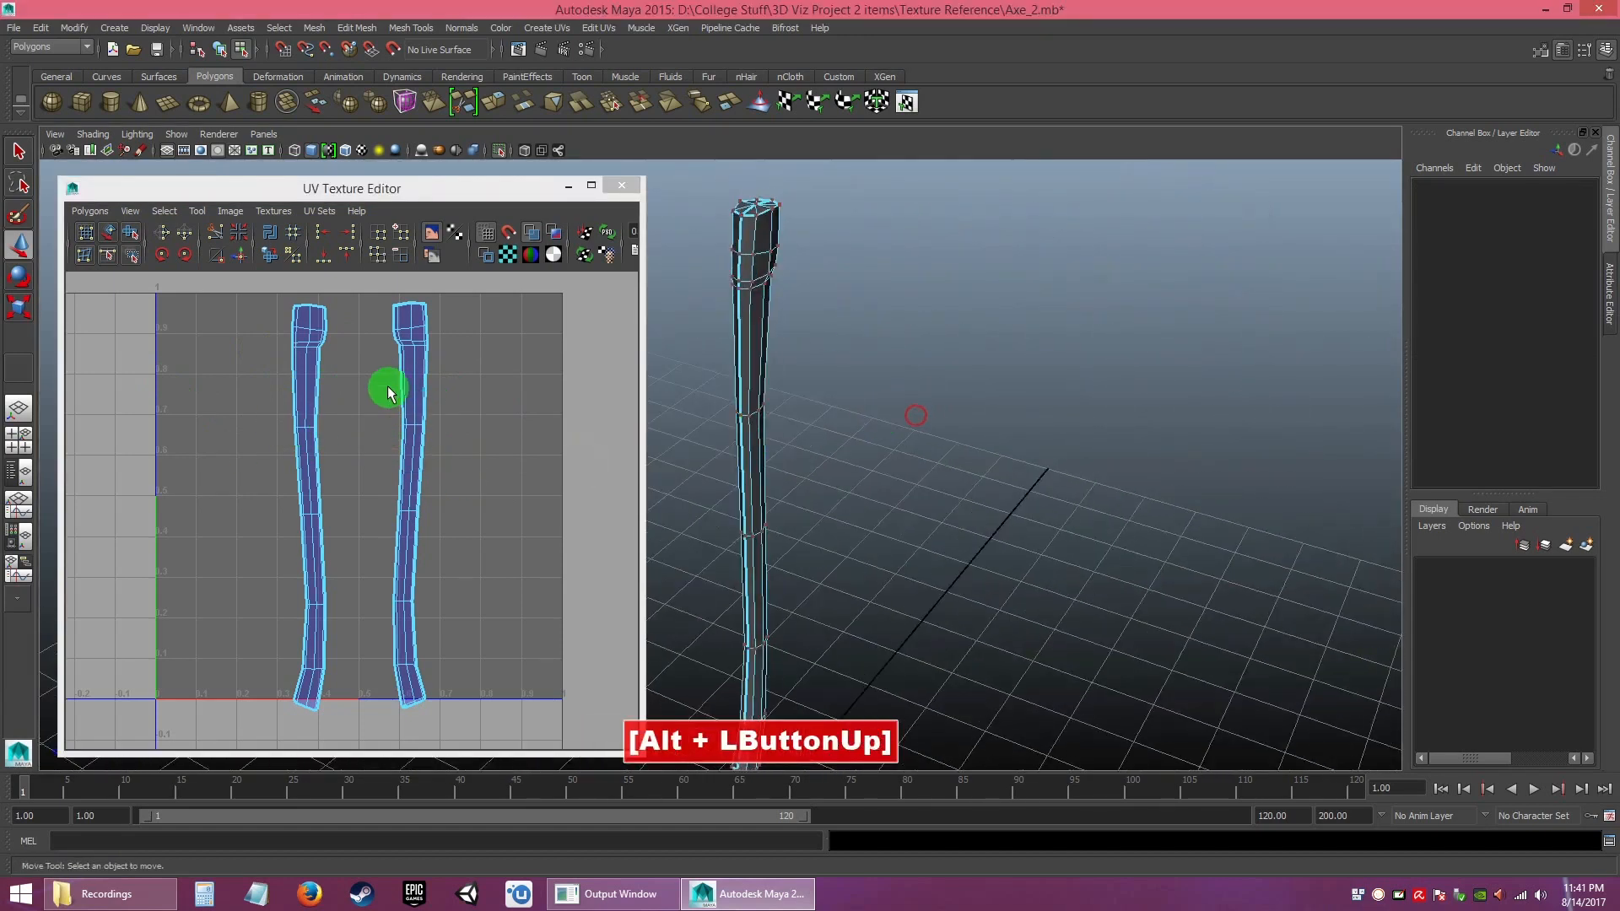
alt+right_drag(893, 569, 814, 492)
alt+drag(813, 491, 436, 553)
alt+right_drag(854, 618, 796, 567)
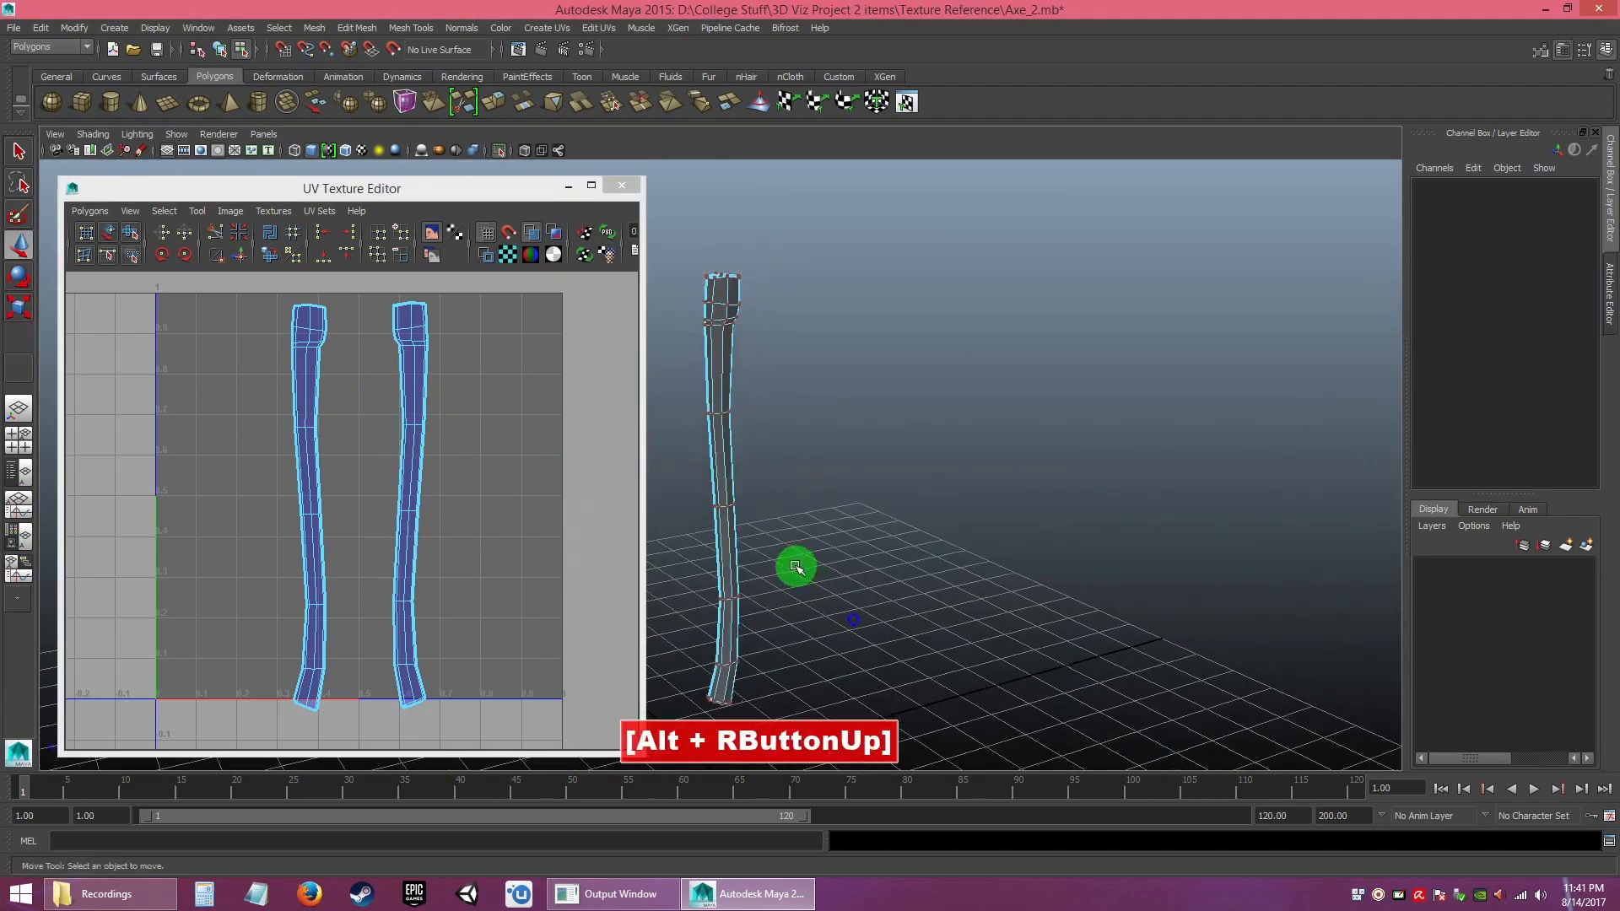
alt+drag(797, 568, 755, 564)
- Select all UVs of both shells and view the Unfold UVs options without applying them
alt+right_drag(462, 510, 419, 473)
alt+middle_drag(430, 473, 470, 459)
alt+right_drag(473, 460, 474, 380)
drag(550, 669, 524, 661)
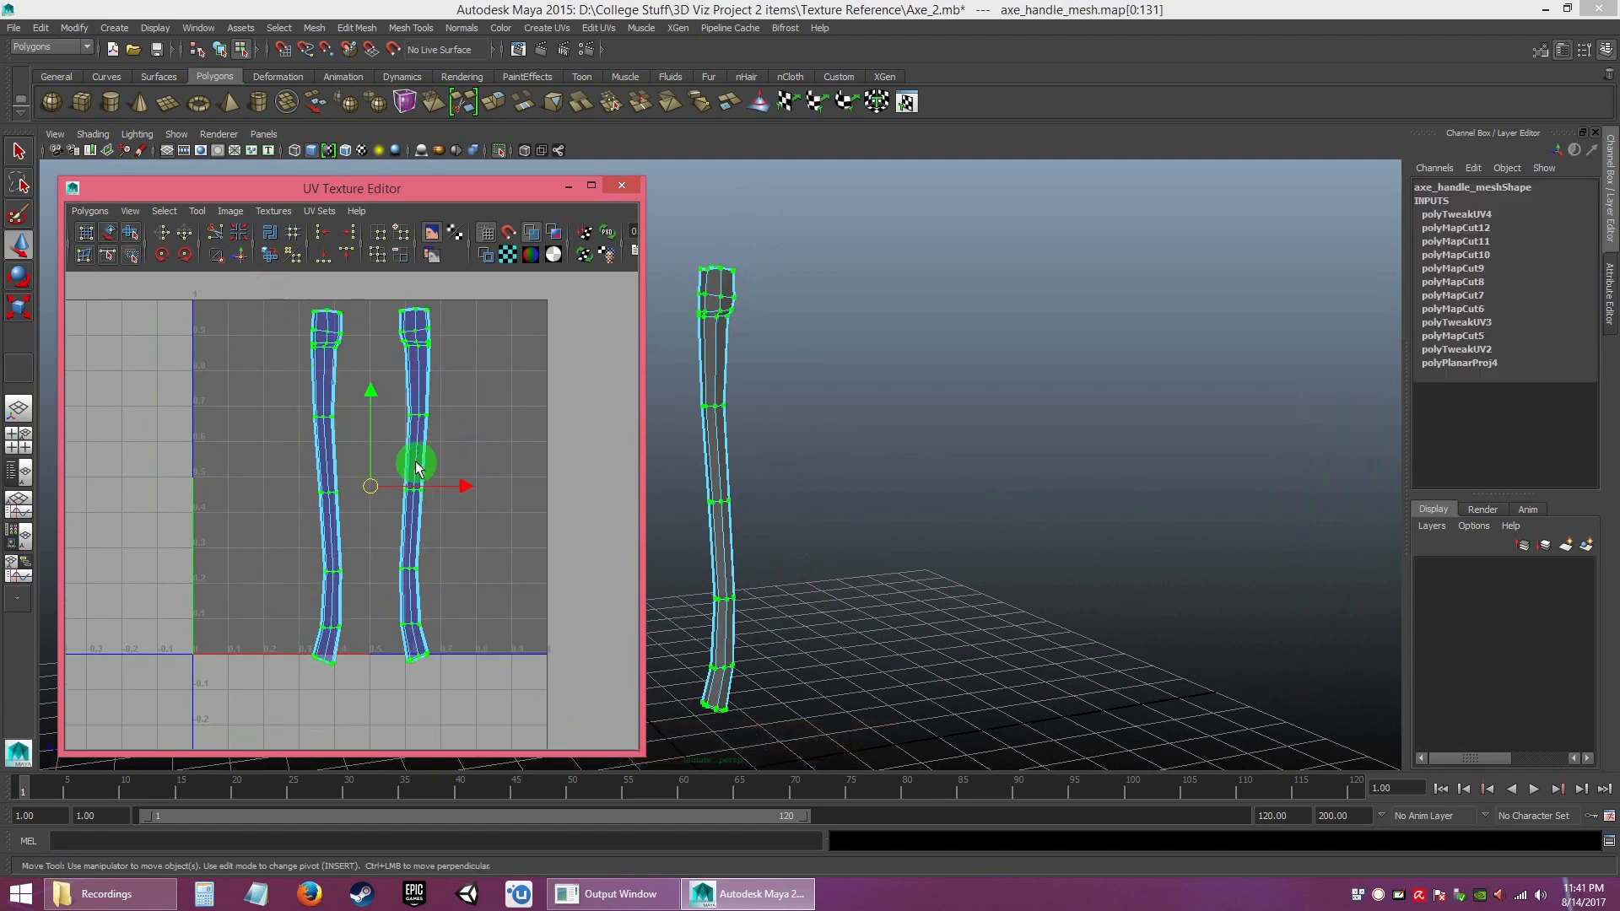
shift+click(267, 259)
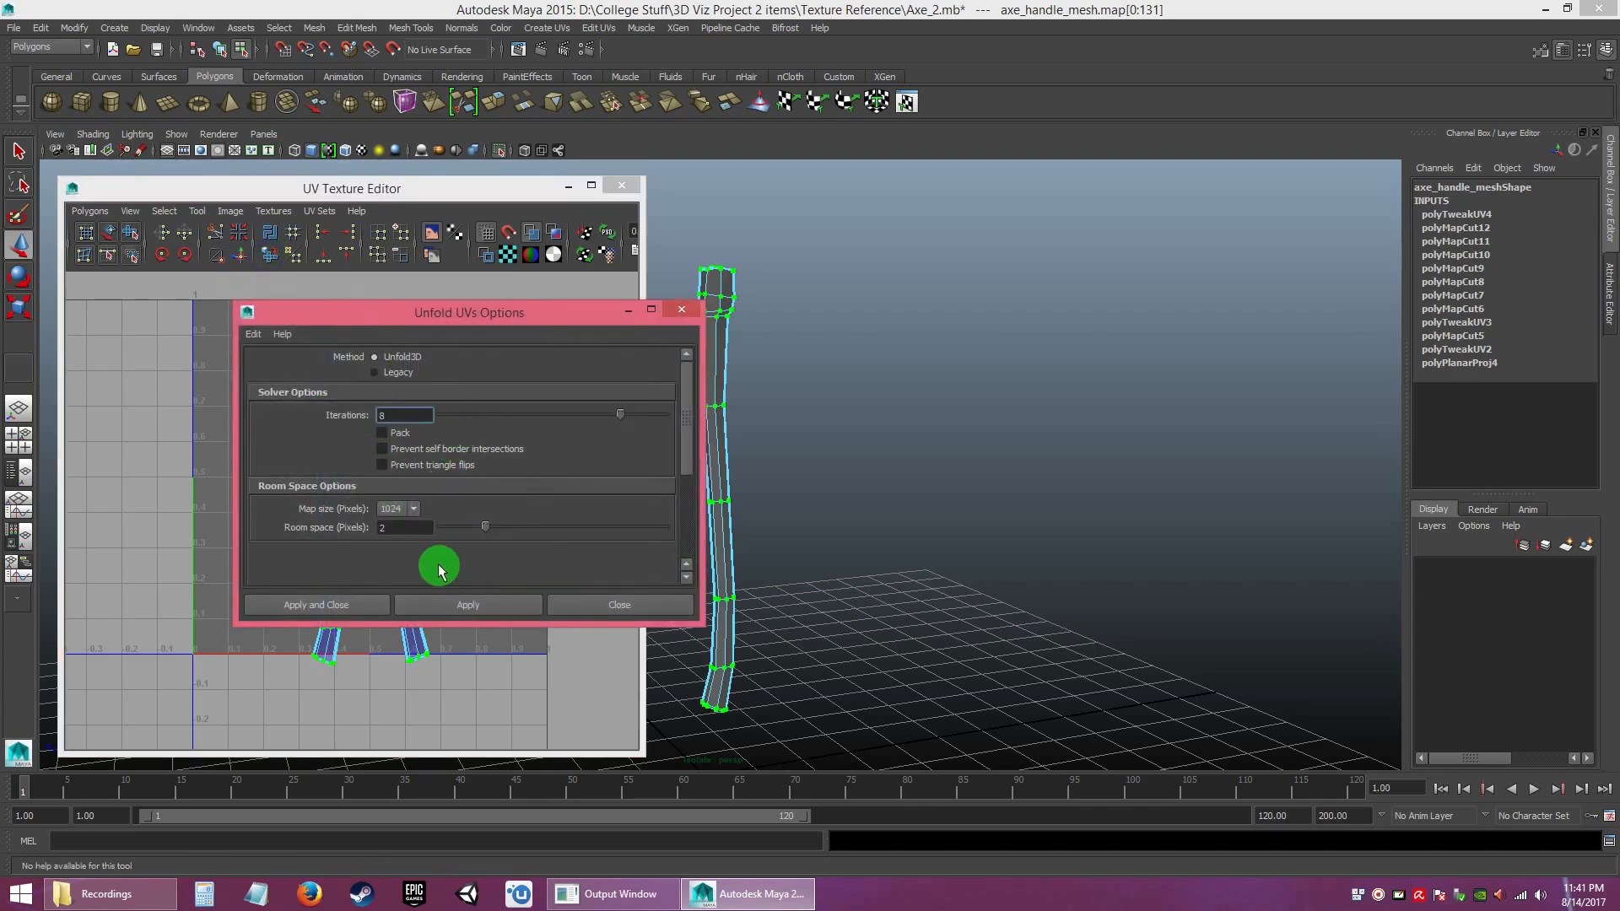
click(629, 606)
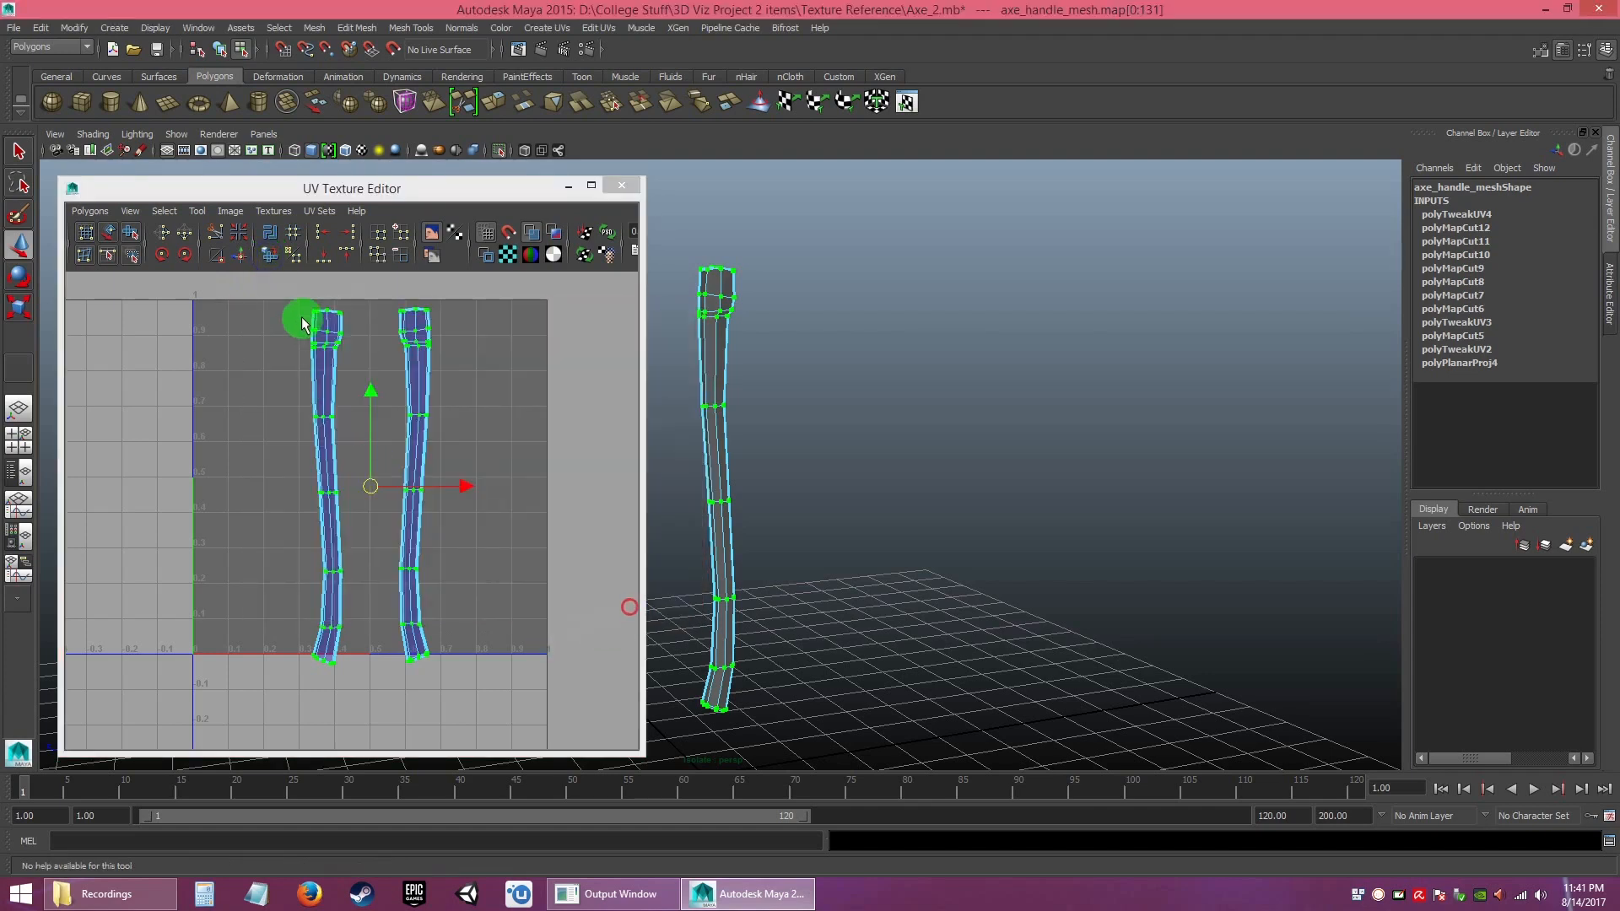
- Unfold the UVs of both axe handle shells and inspect their ends with the shell display changed and restored
click(268, 257)
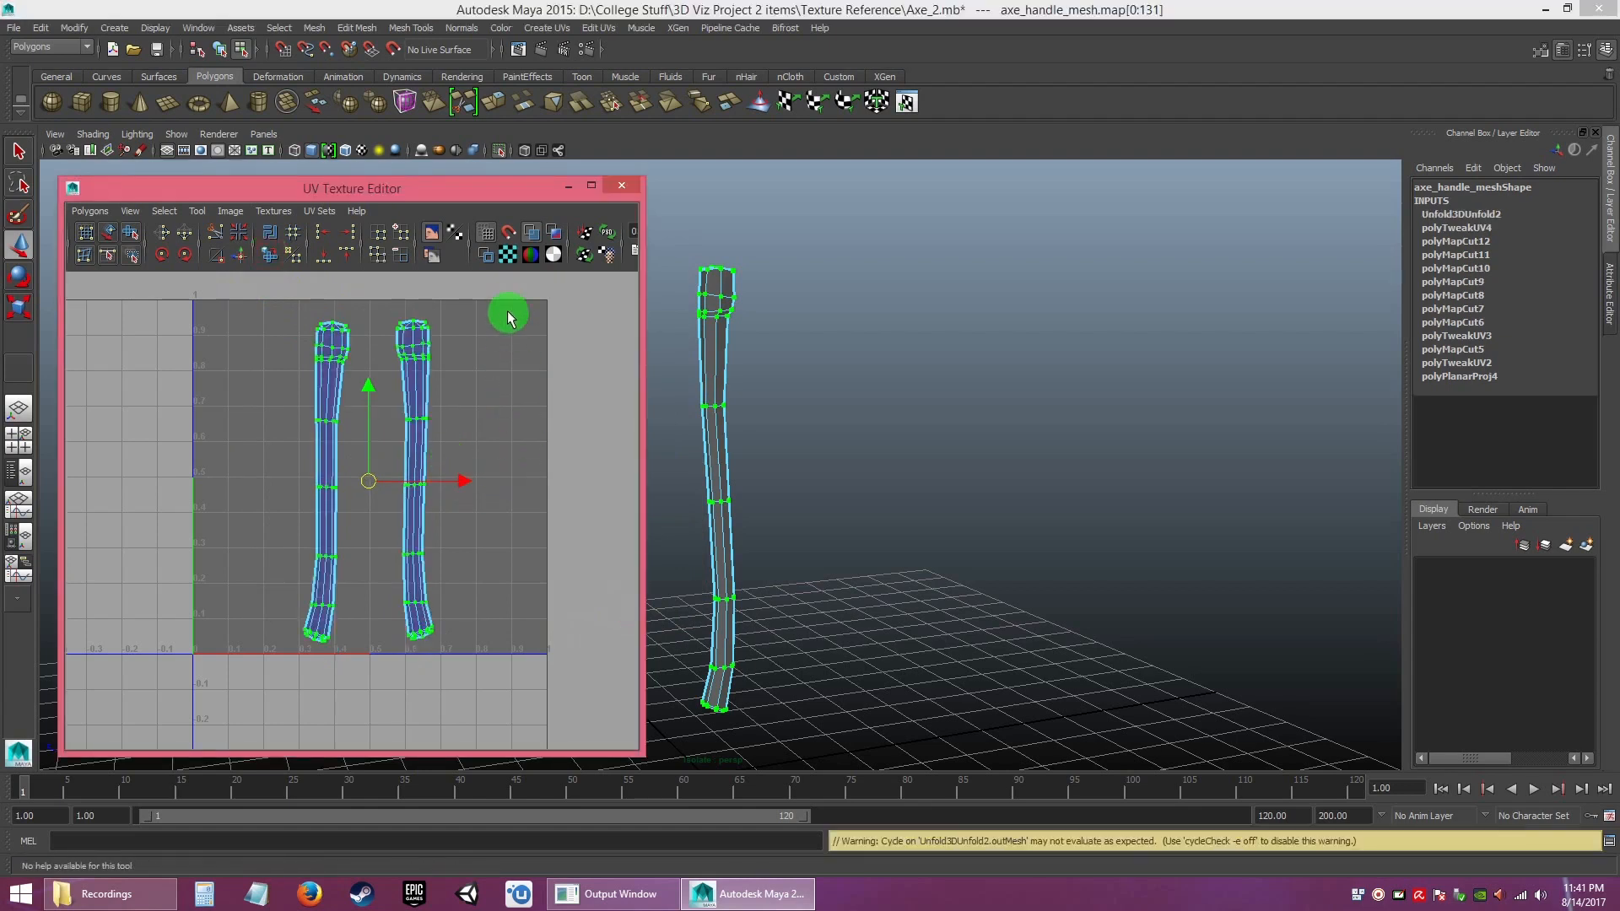
click(552, 236)
mouse_move(408, 397)
alt+right_down()
mouse_move(499, 549)
mouse_move(499, 599)
alt+right_up()
alt+middle_drag(500, 601, 459, 460)
alt+right_drag(459, 461, 624, 744)
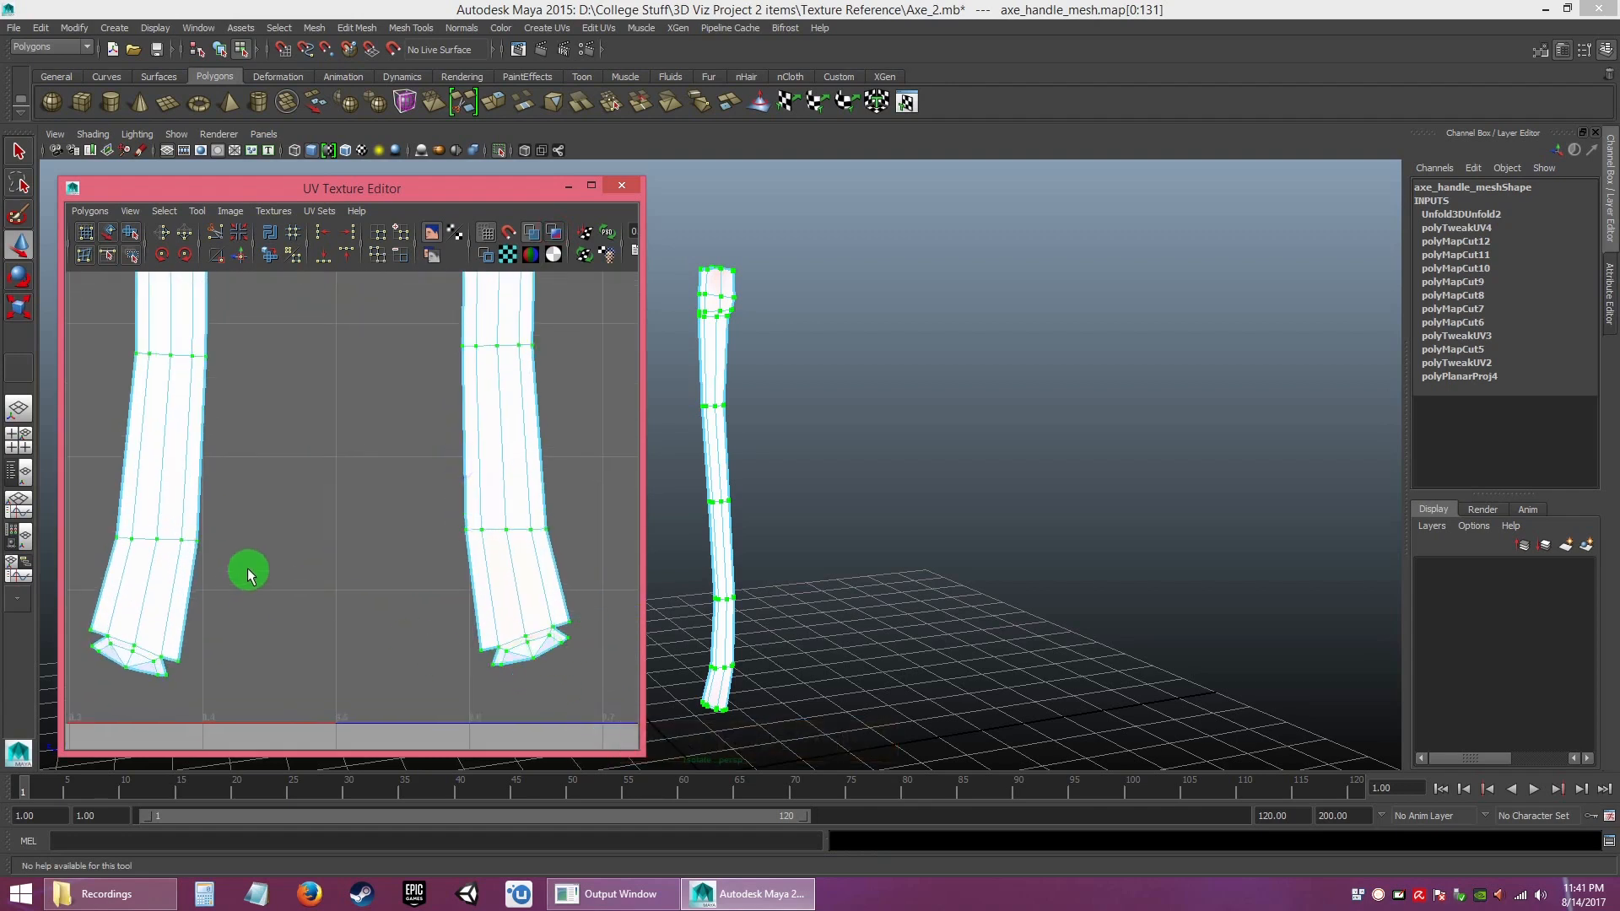
alt+right_drag(246, 568, 286, 358)
alt+middle_drag(285, 358, 344, 734)
alt+right_drag(343, 734, 191, 442)
alt+middle_drag(336, 450, 325, 470)
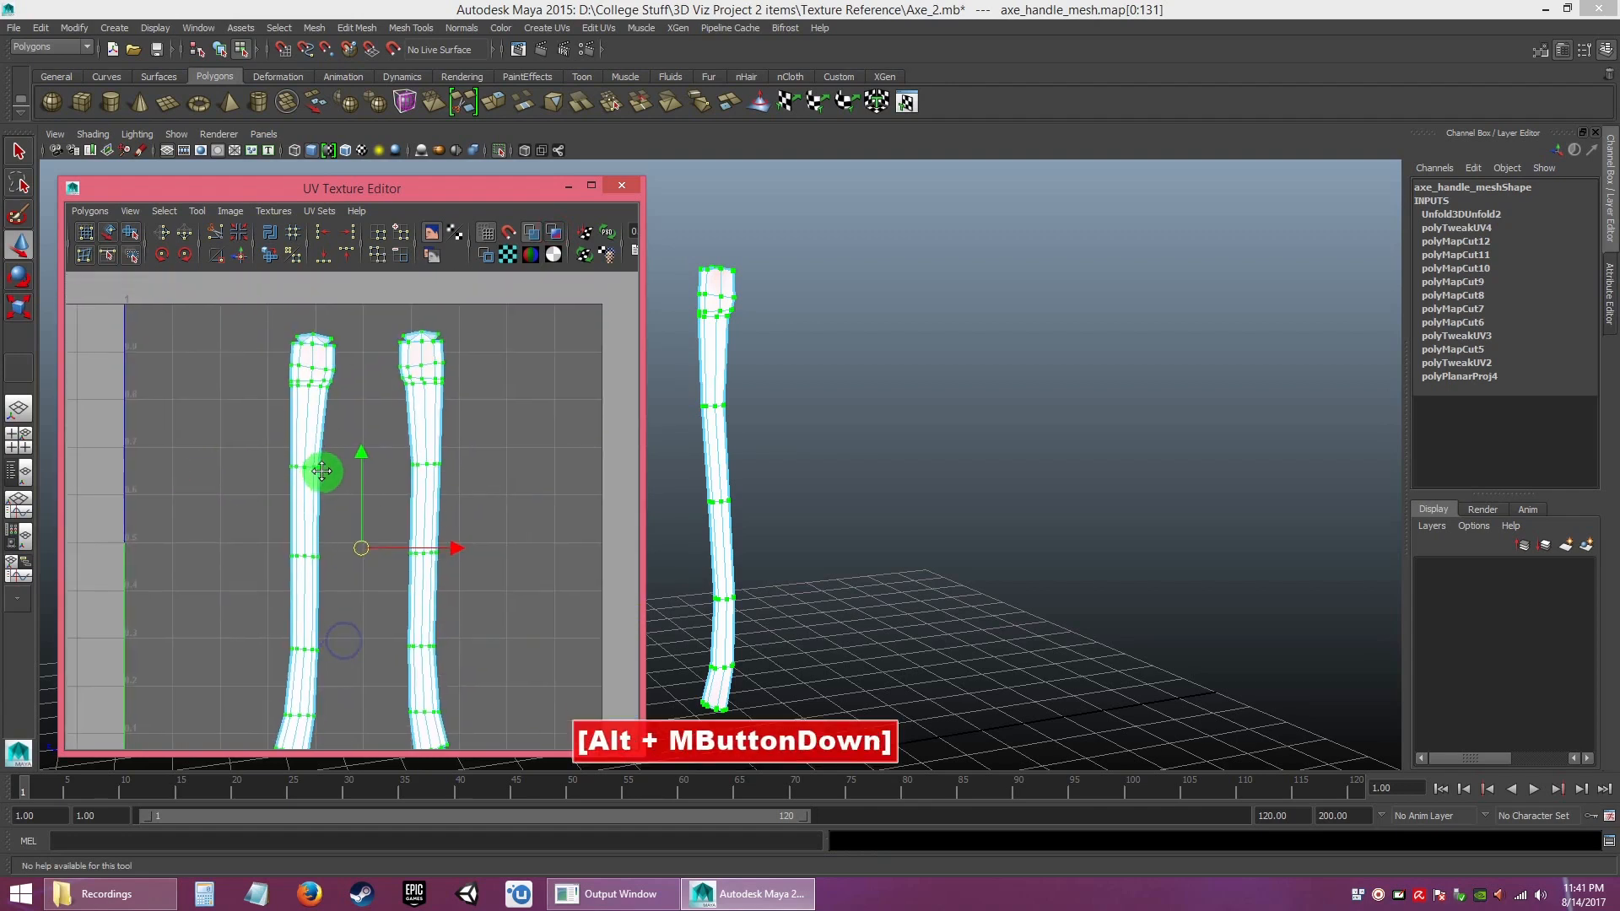
click(553, 235)
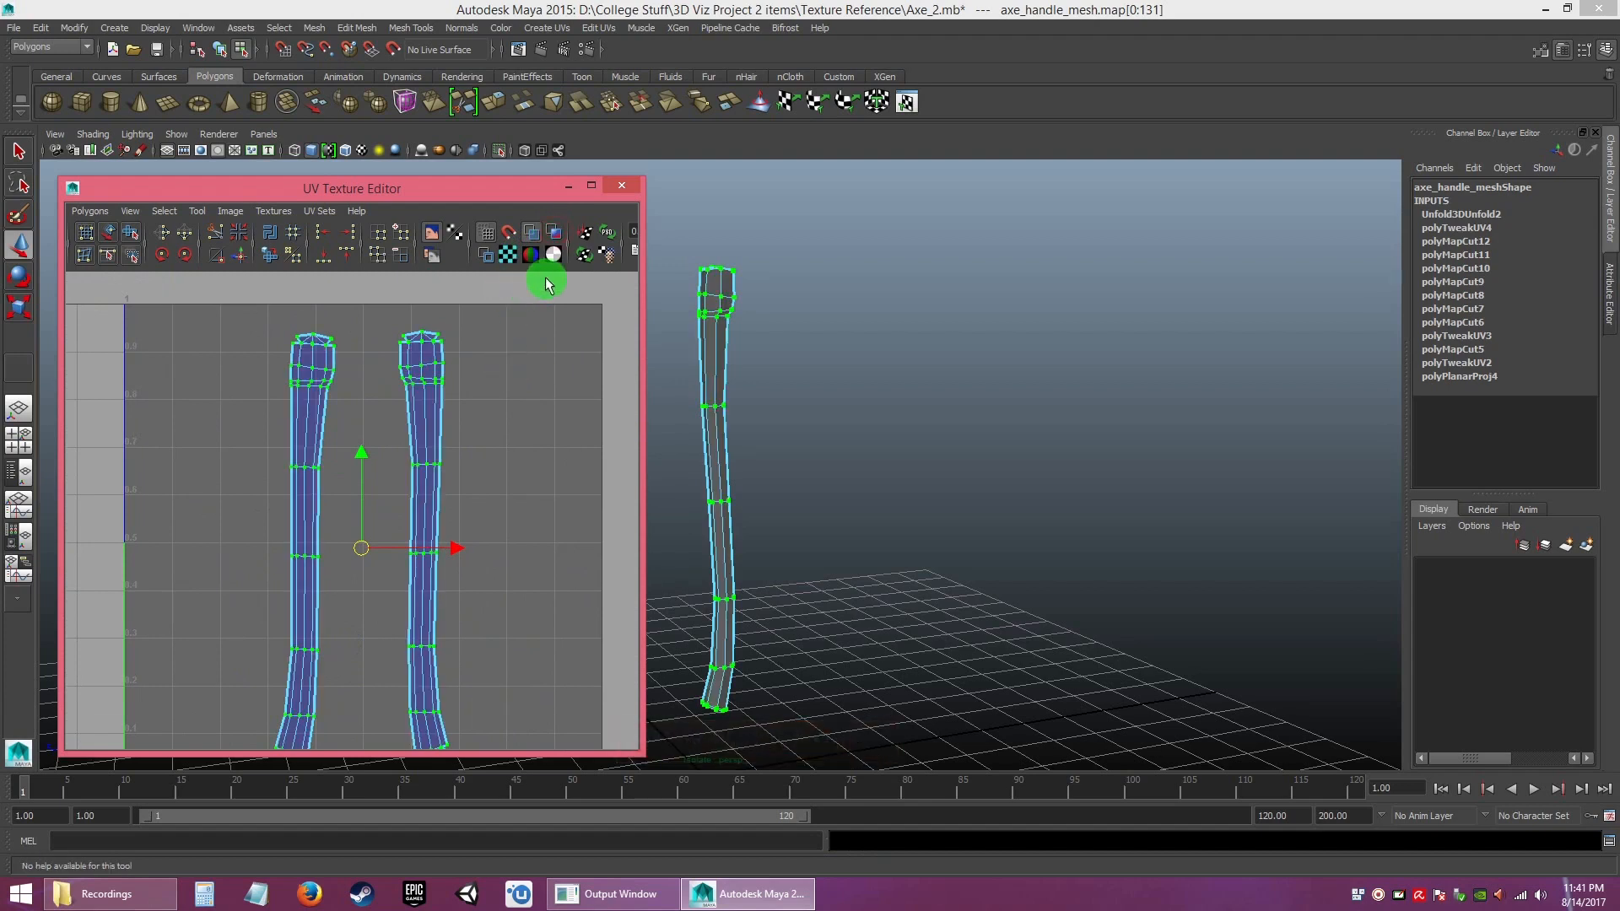
- Show the checker texture and compare its squares on the axe handle and along both unfolded shells
click(508, 255)
alt+right_drag(908, 472, 1034, 698)
mouse_move(965, 632)
alt+mouse_down()
mouse_move(946, 587)
mouse_move(939, 624)
alt+mouse_up()
alt+right_drag(938, 628, 865, 589)
alt+middle_drag(866, 589, 882, 473)
alt+drag(882, 471, 1045, 434)
alt+middle_drag(1045, 434, 973, 560)
alt+drag(973, 560, 900, 582)
alt+right_drag(900, 582, 656, 408)
alt+middle_drag(904, 518, 1048, 488)
alt+right_drag(408, 378, 561, 515)
alt+middle_drag(523, 420, 506, 659)
alt+right_drag(630, 371, 646, 508)
alt+middle_drag(540, 404, 453, 584)
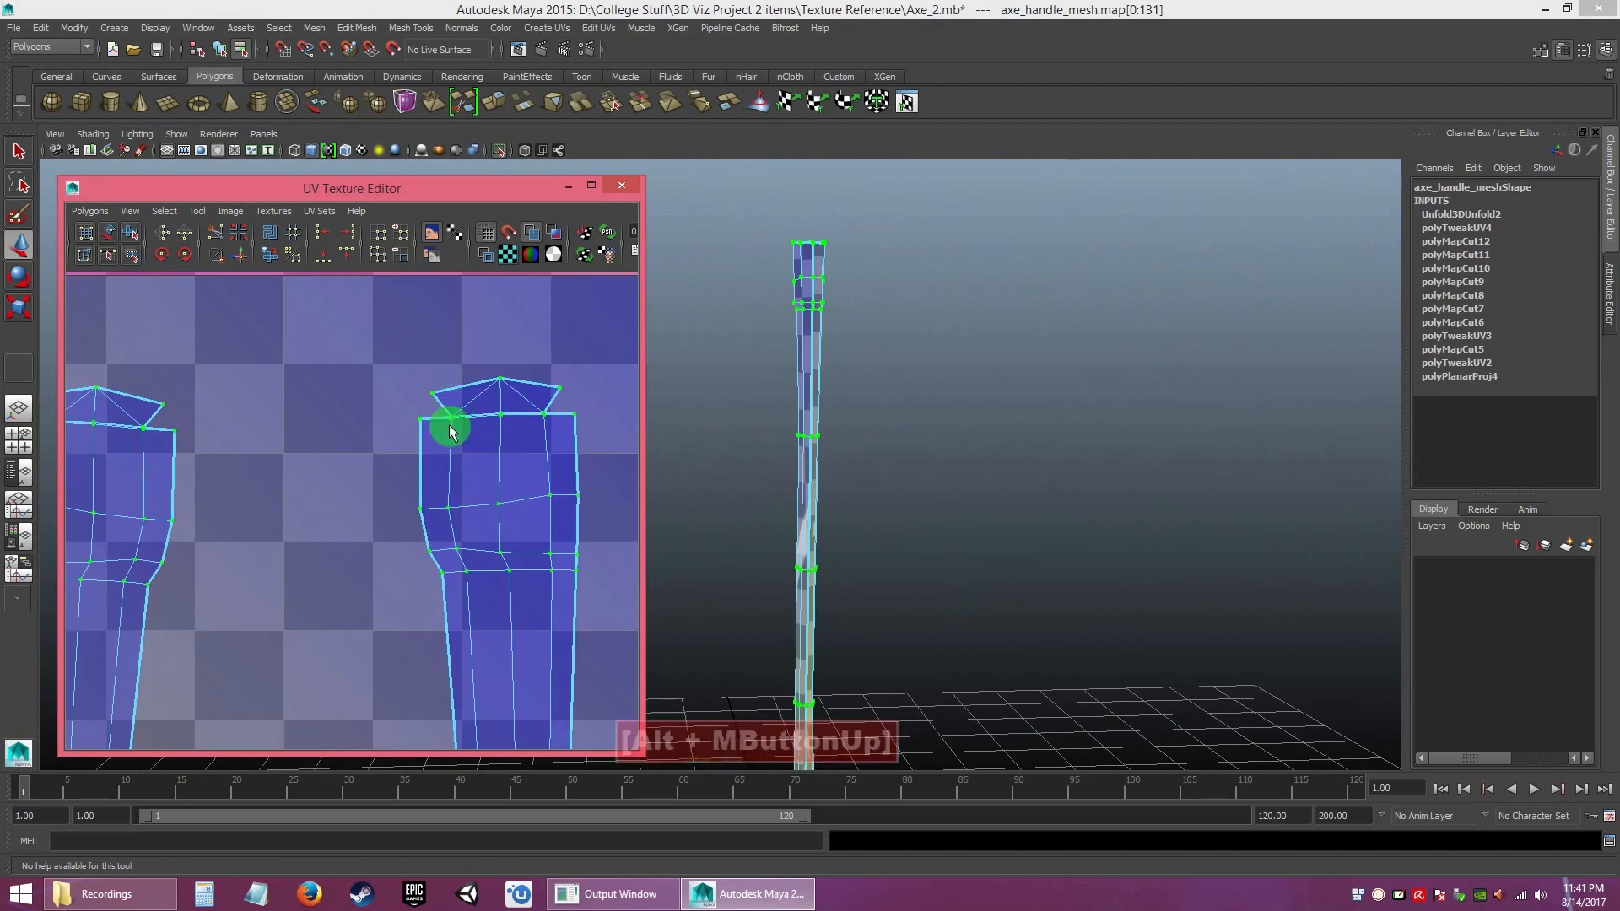
alt+right_drag(535, 557, 359, 401)
alt+middle_drag(459, 582, 445, 445)
alt+right_drag(413, 411, 321, 332)
alt+middle_drag(465, 592, 455, 509)
alt+right_drag(457, 511, 396, 459)
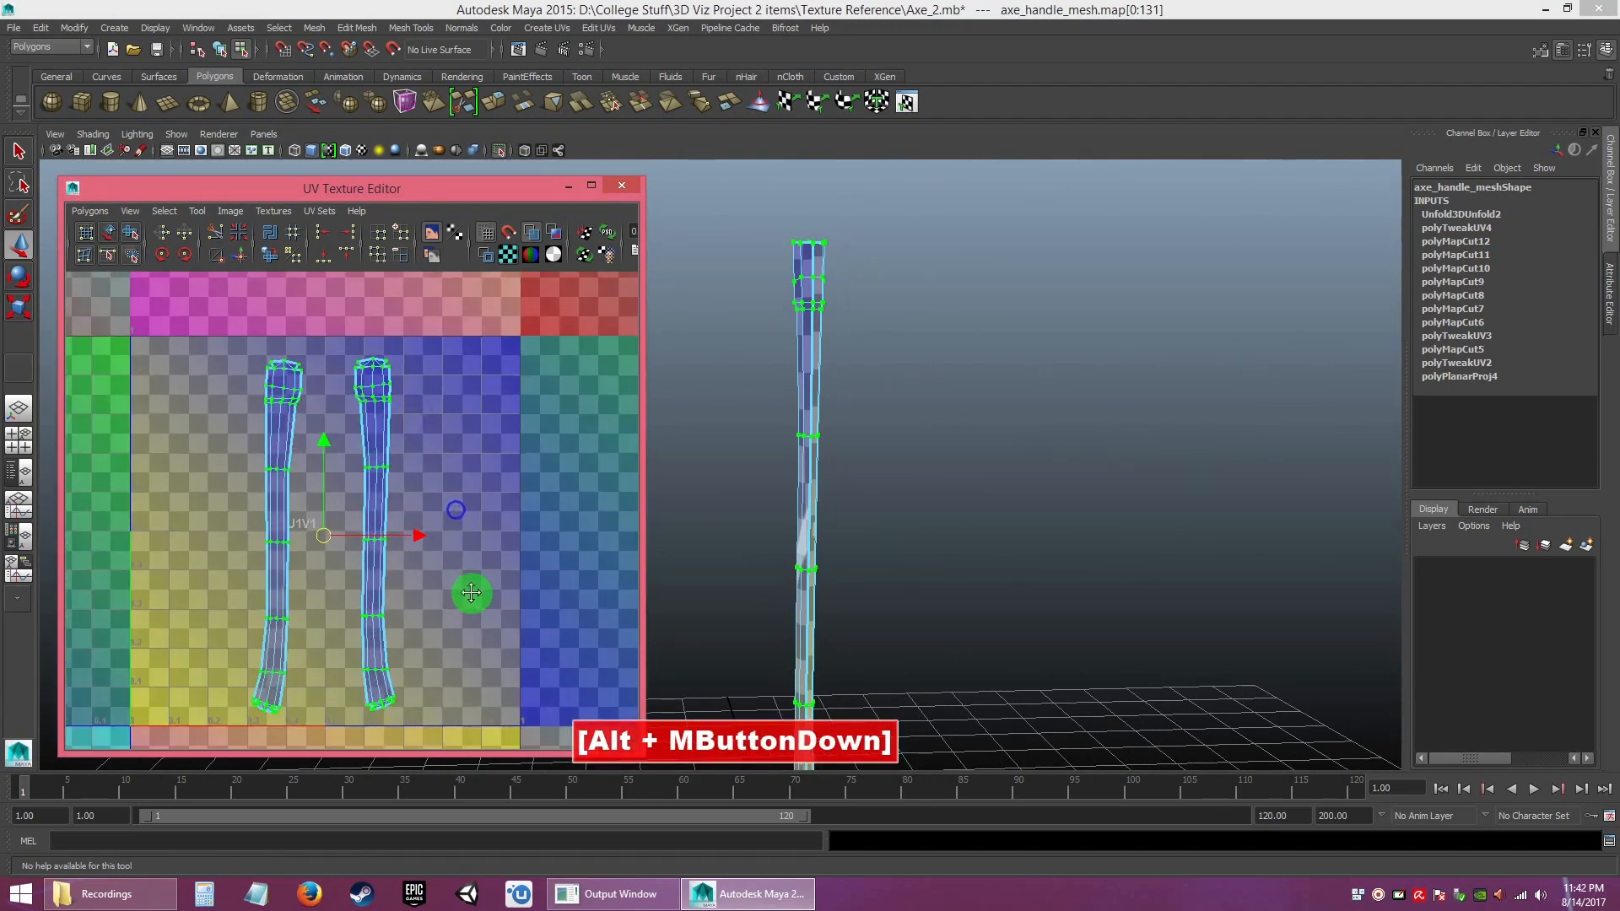
alt+middle_drag(471, 594, 478, 560)
alt+right_drag(463, 569, 323, 432)
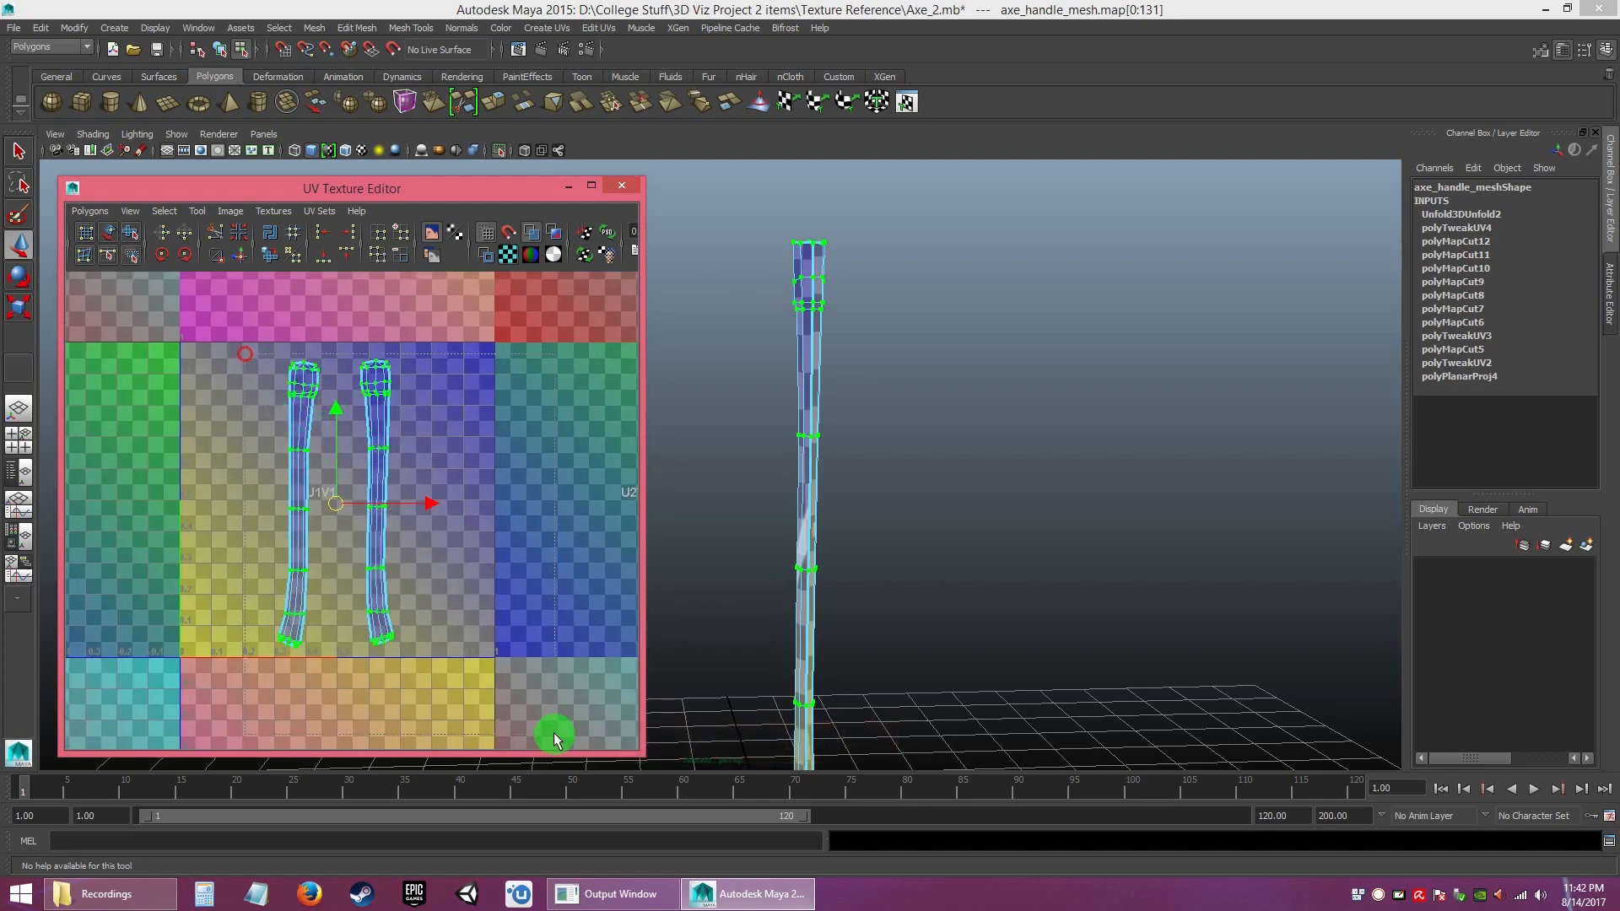
- Move both handle shells out of the main UV tile into the U-1V1 tile, and hide the checker texture
click(384, 531)
drag(335, 500, 526, 602)
alt+right_drag(586, 629, 483, 564)
drag(468, 572, 133, 499)
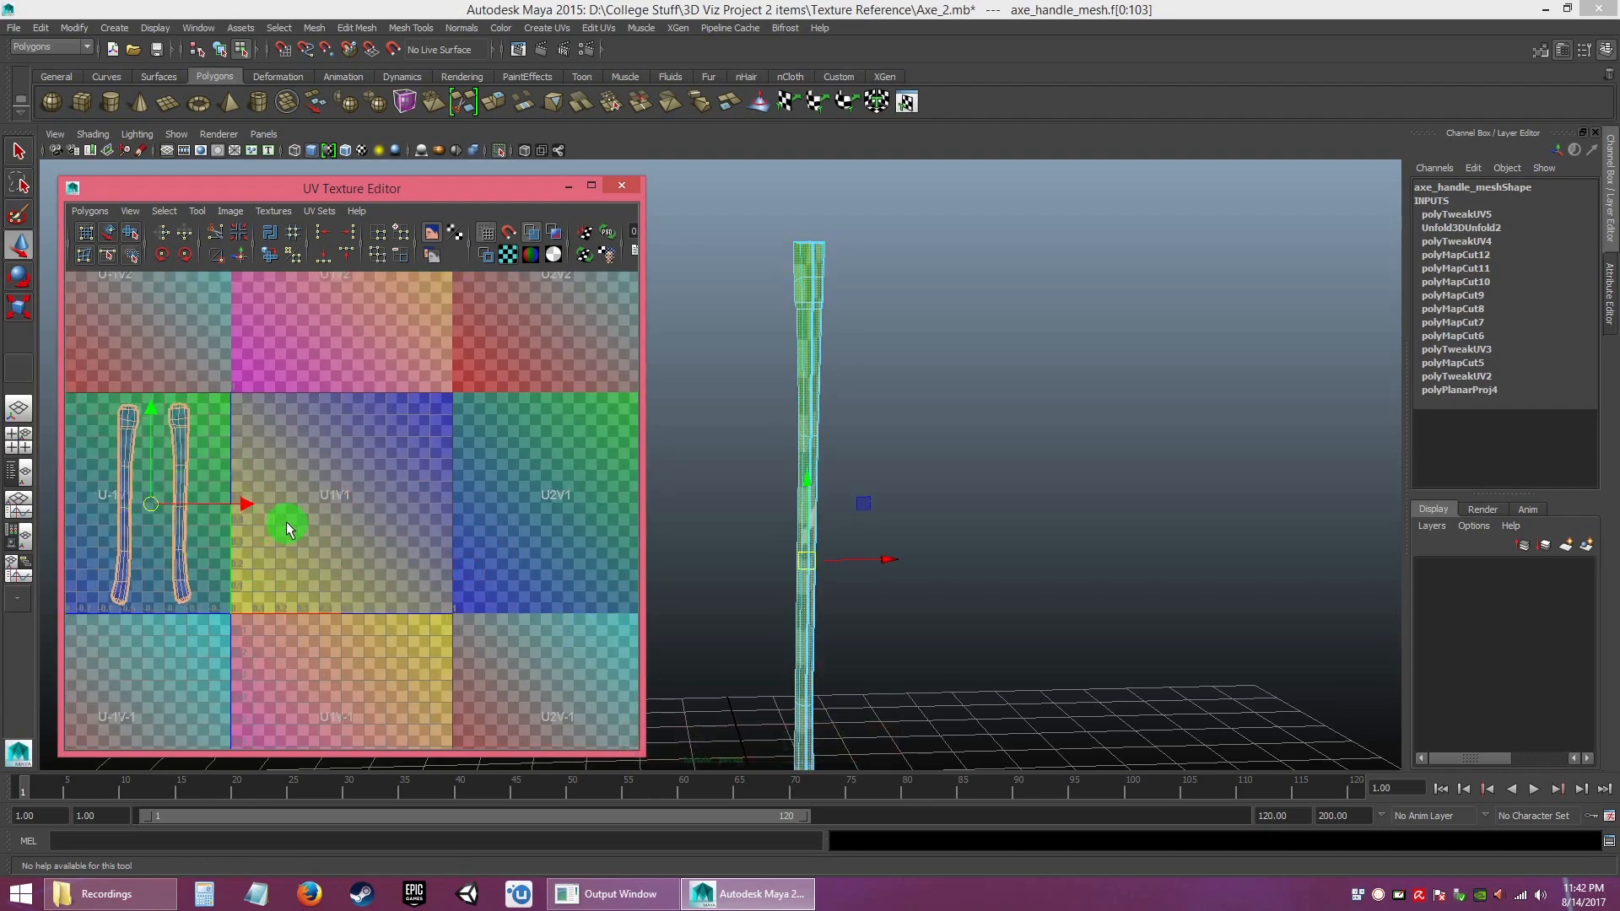
click(287, 528)
click(507, 256)
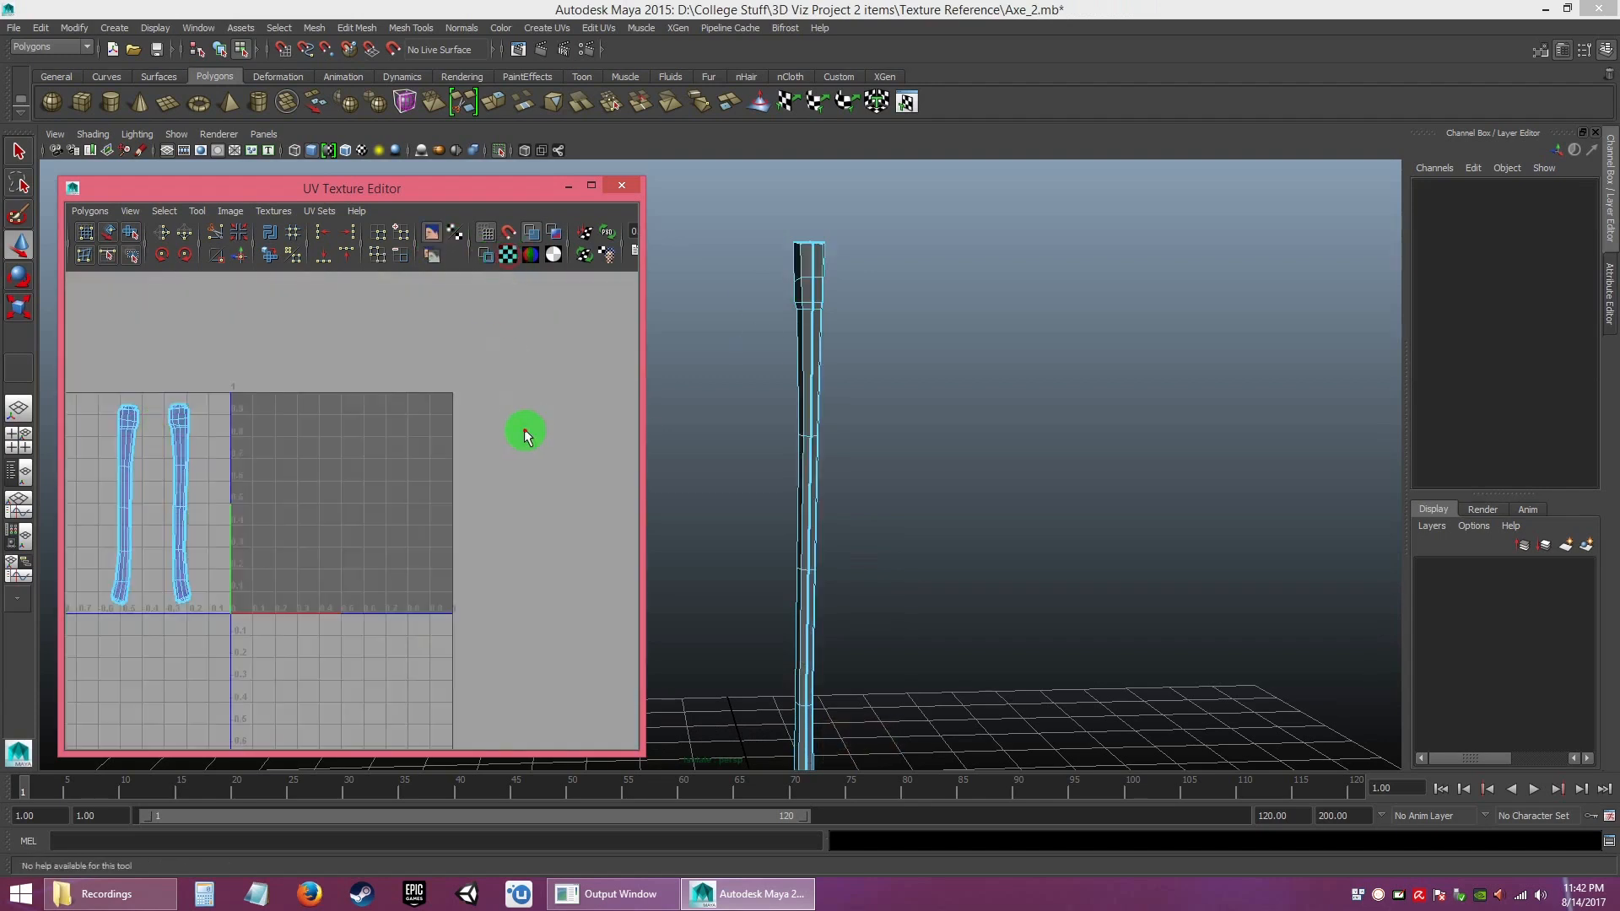
- Close the UV Texture Editor and return the handle to object mode, turning off Isolate Select
click(622, 186)
alt+drag(948, 473, 751, 379)
right_drag(769, 316, 813, 295)
click(782, 328)
click(525, 286)
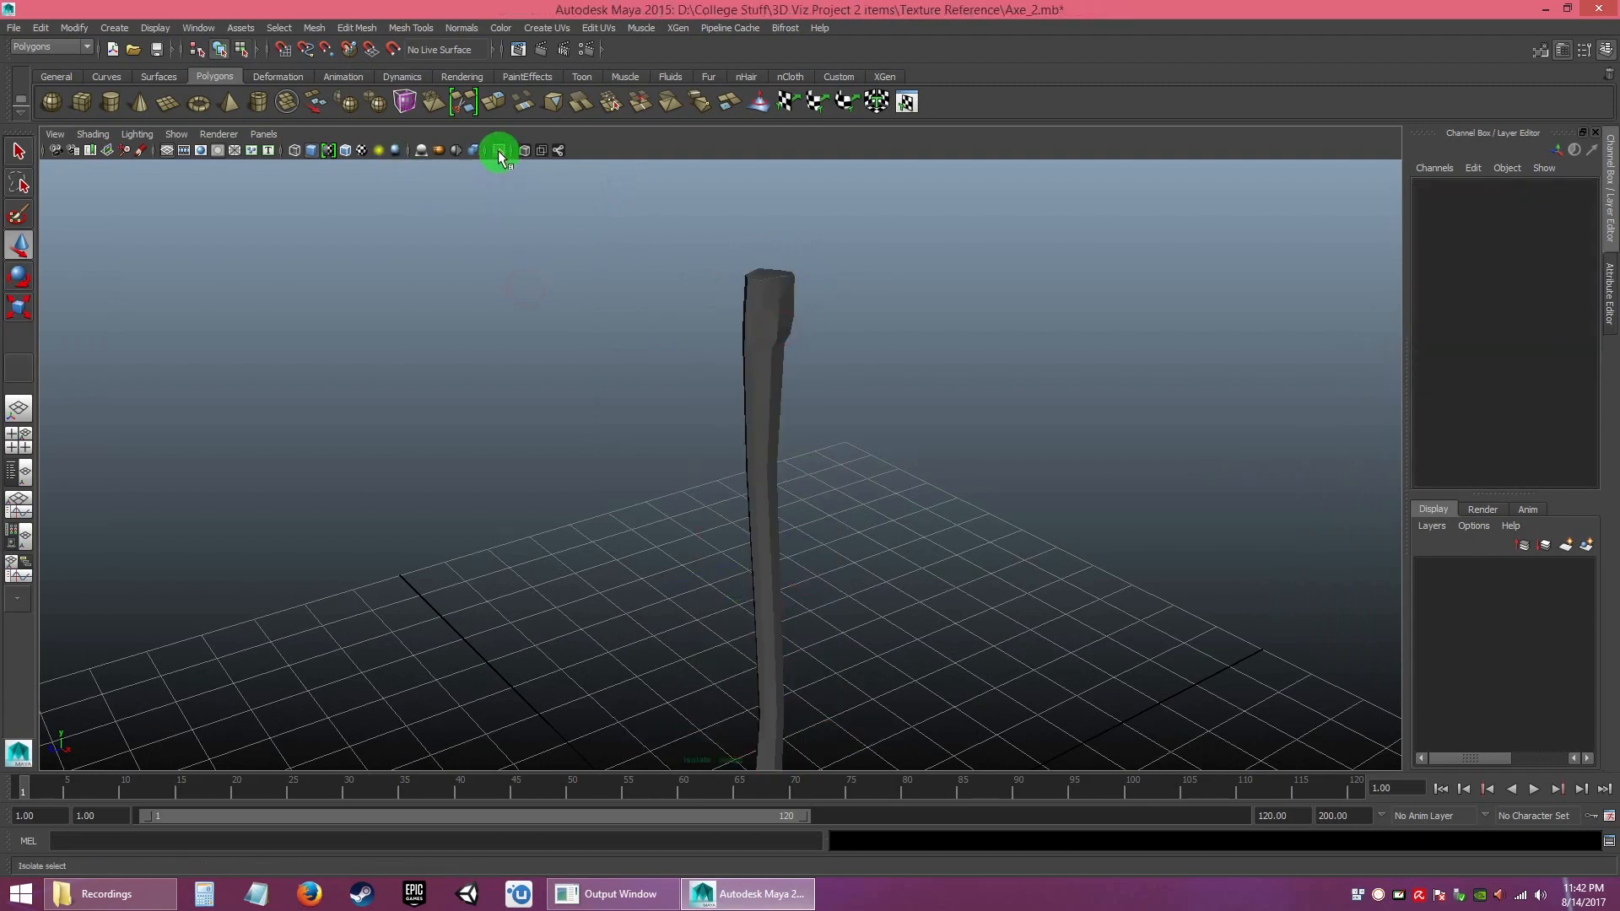
click(500, 152)
- Select the axe blade mesh and isolate it in the viewport
alt+drag(723, 304, 857, 413)
alt+right_drag(857, 413, 690, 286)
click(690, 286)
alt+drag(690, 287, 802, 365)
alt+right_drag(802, 366, 809, 390)
alt+middle_drag(810, 391, 733, 363)
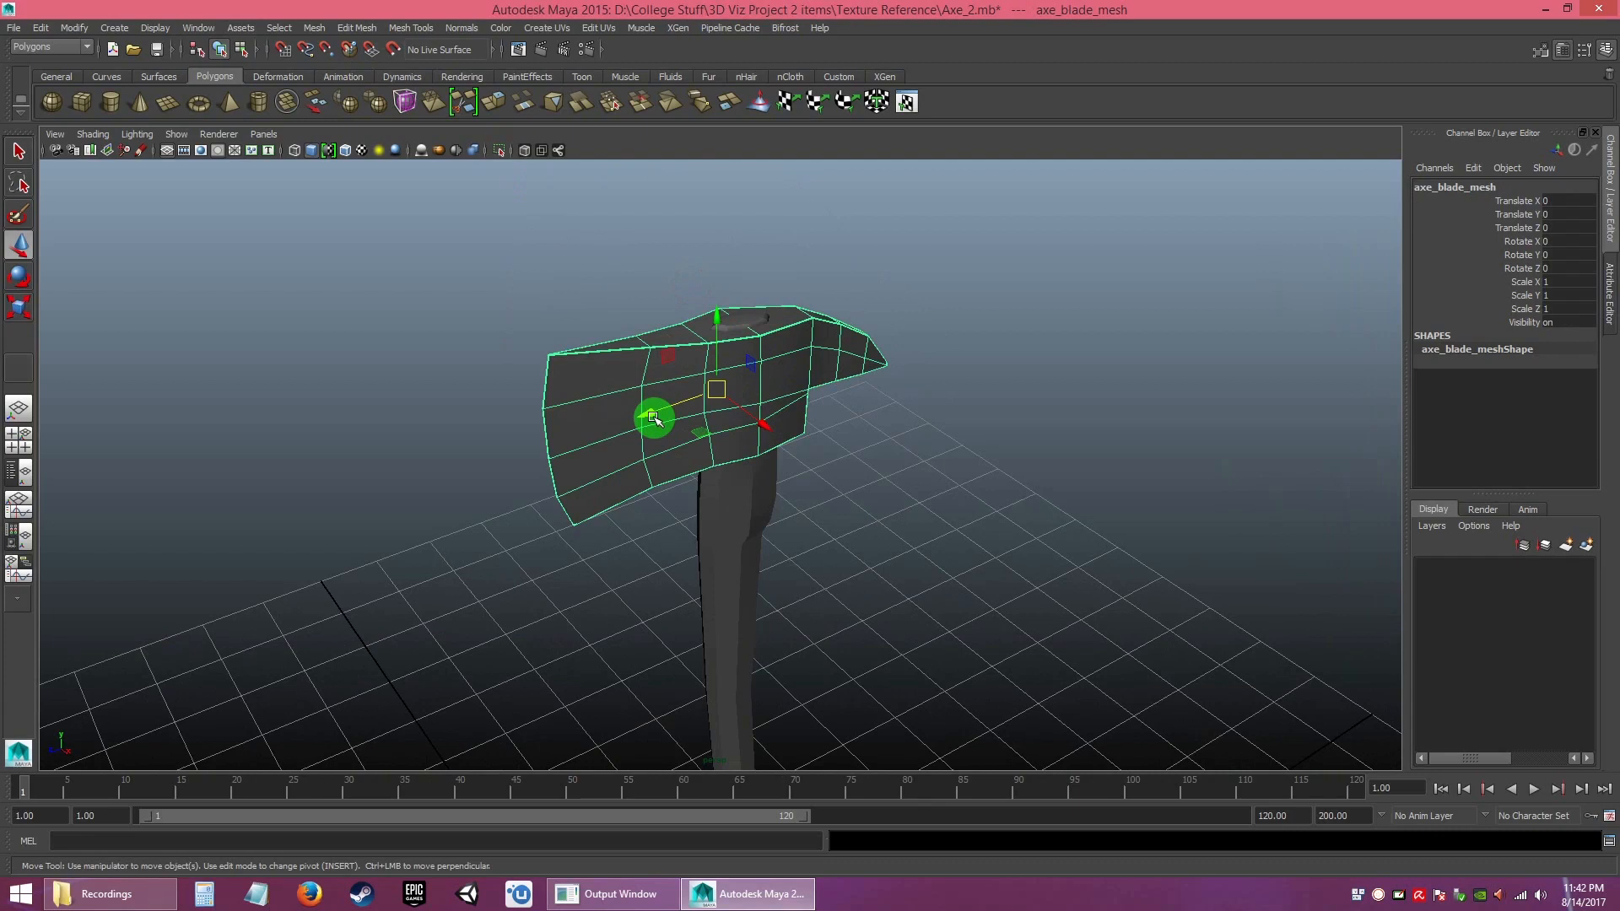
click(500, 152)
- Examine the isolated axe blade from several sides
alt+drag(818, 437, 834, 454)
alt+right_drag(834, 454, 917, 563)
alt+drag(917, 563, 898, 478)
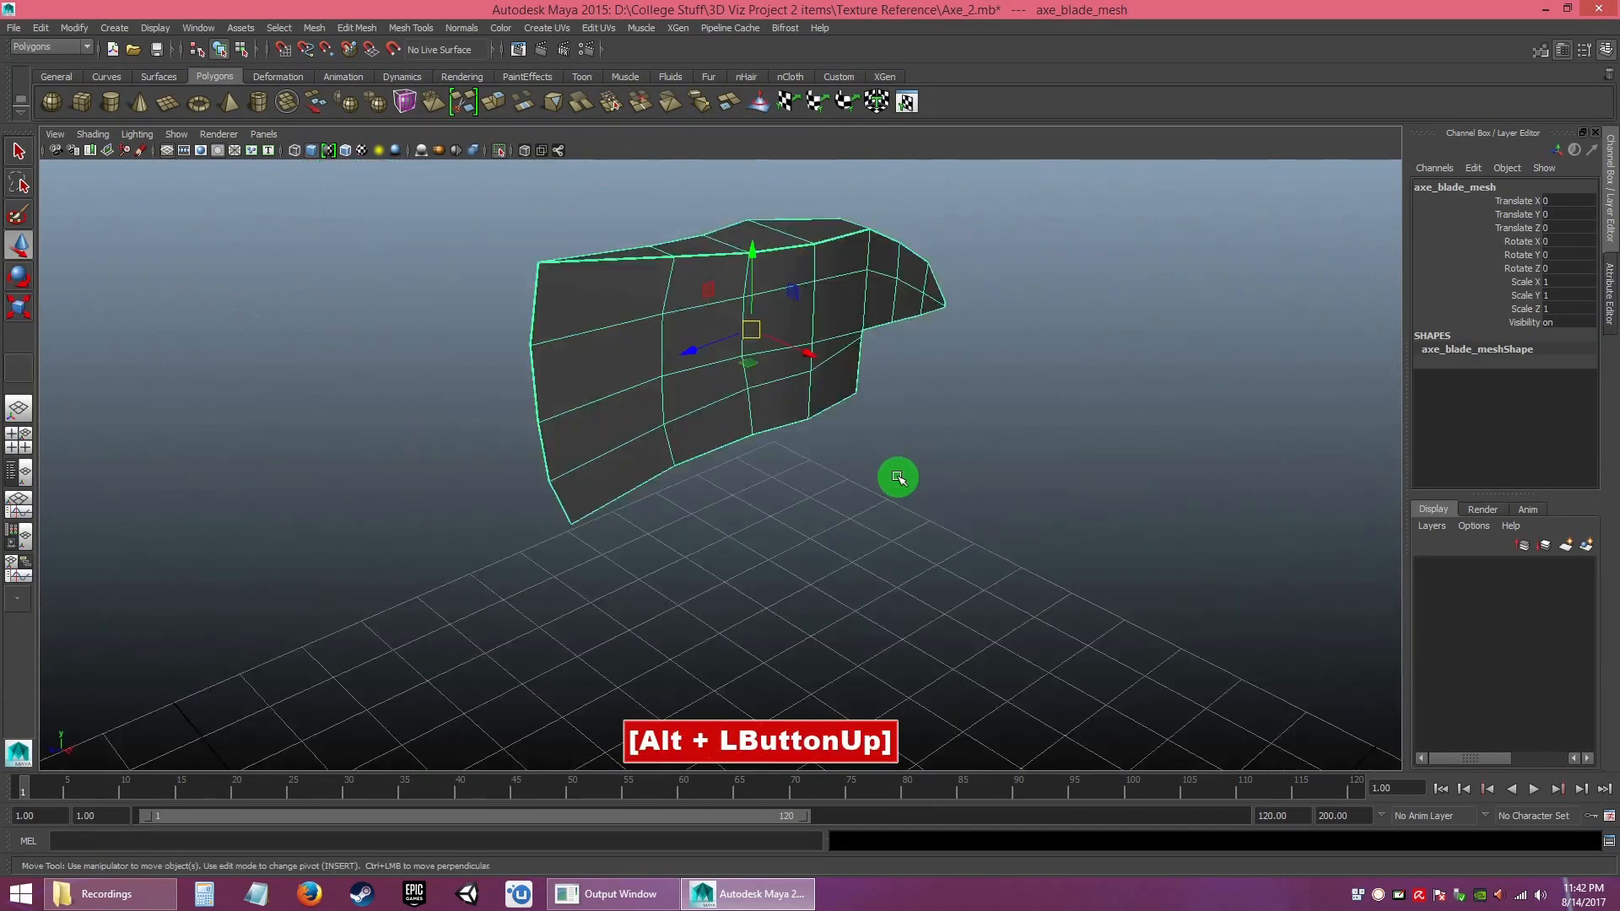
alt+drag(804, 435, 847, 488)
alt+right_drag(847, 488, 878, 557)
alt+drag(879, 557, 828, 560)
alt+right_drag(828, 560, 713, 491)
alt+drag(713, 491, 700, 422)
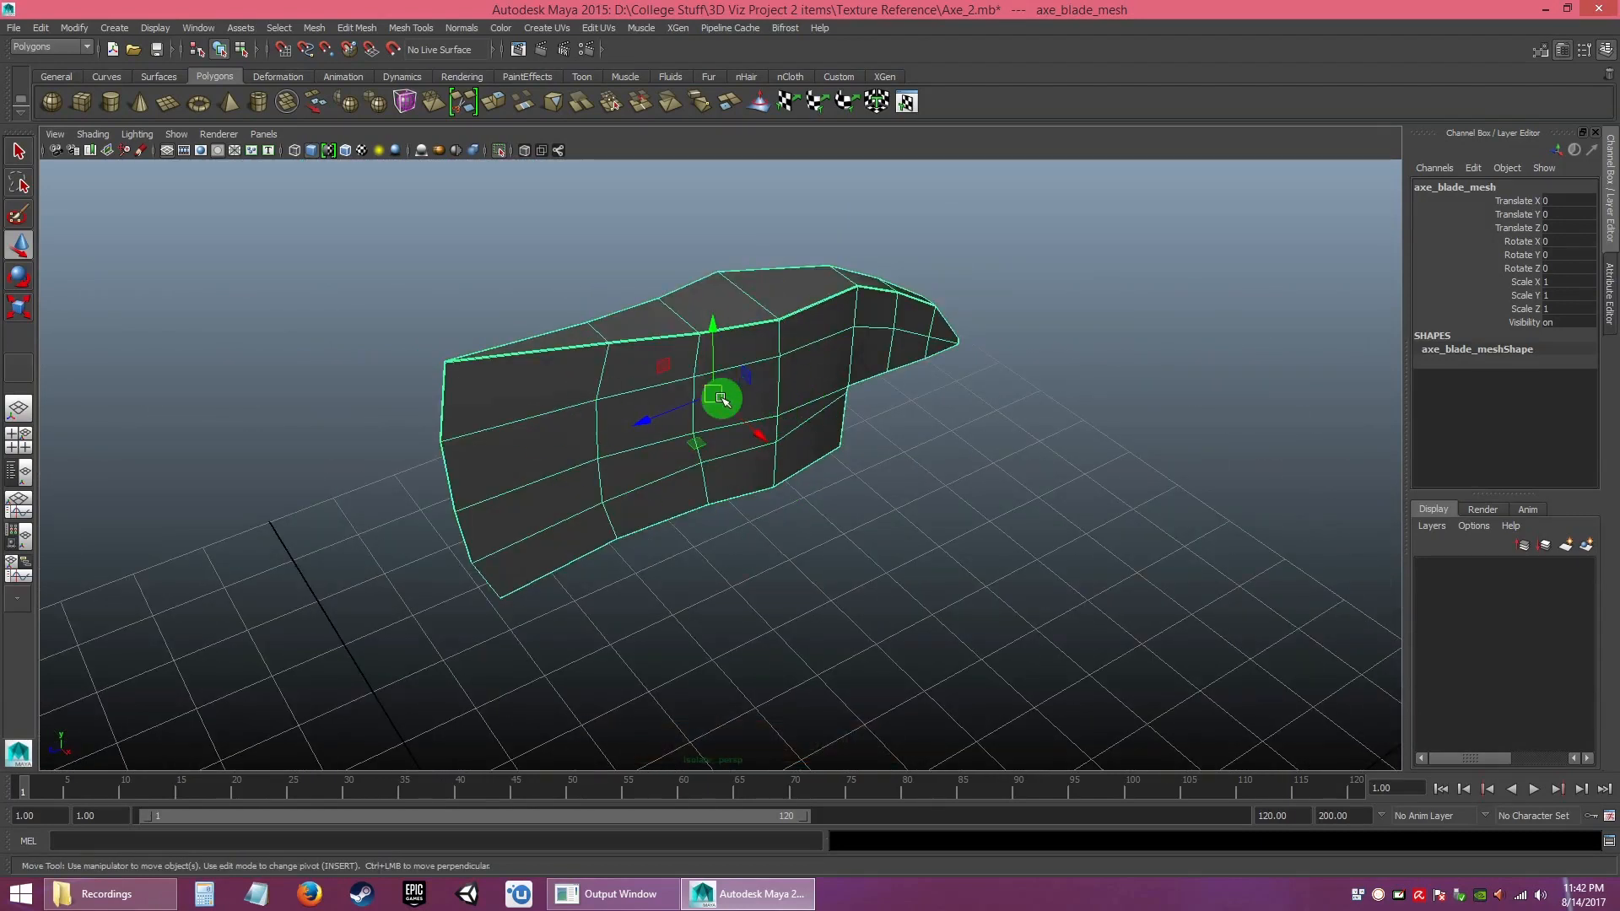
alt+drag(712, 394, 763, 396)
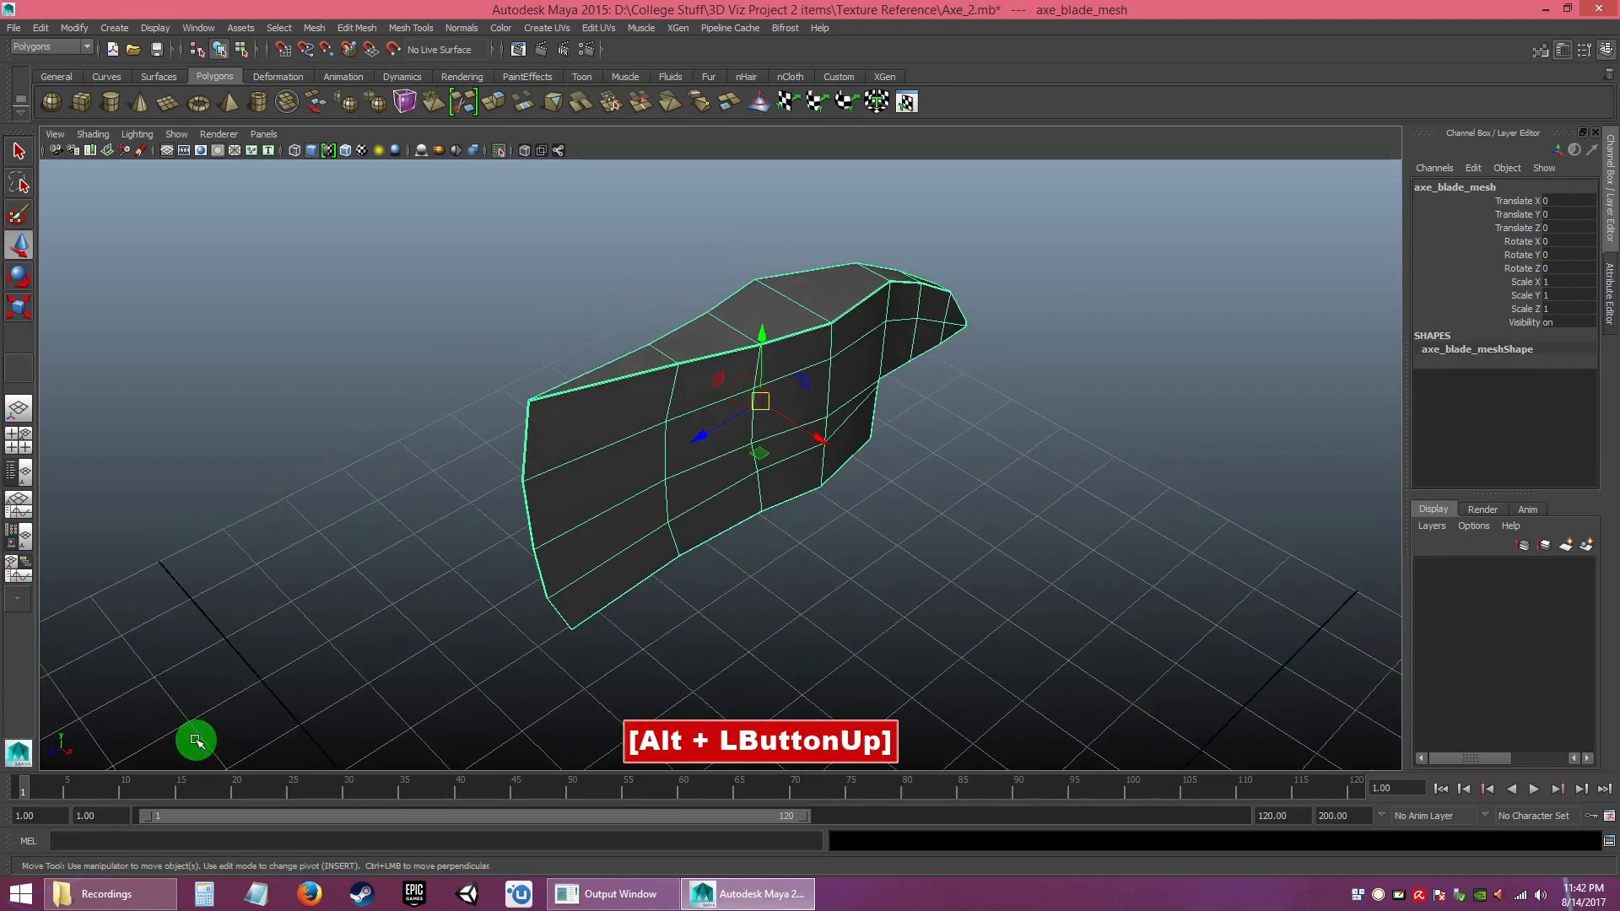
alt+drag(775, 544, 785, 572)
- Open the UV Texture Editor for the axe blade, with its UVs and the mesh both in view
click(906, 101)
alt+right_drag(499, 551, 453, 500)
alt+middle_drag(390, 496, 433, 389)
alt+middle_drag(855, 494, 1006, 521)
alt+right_drag(1007, 521, 1081, 606)
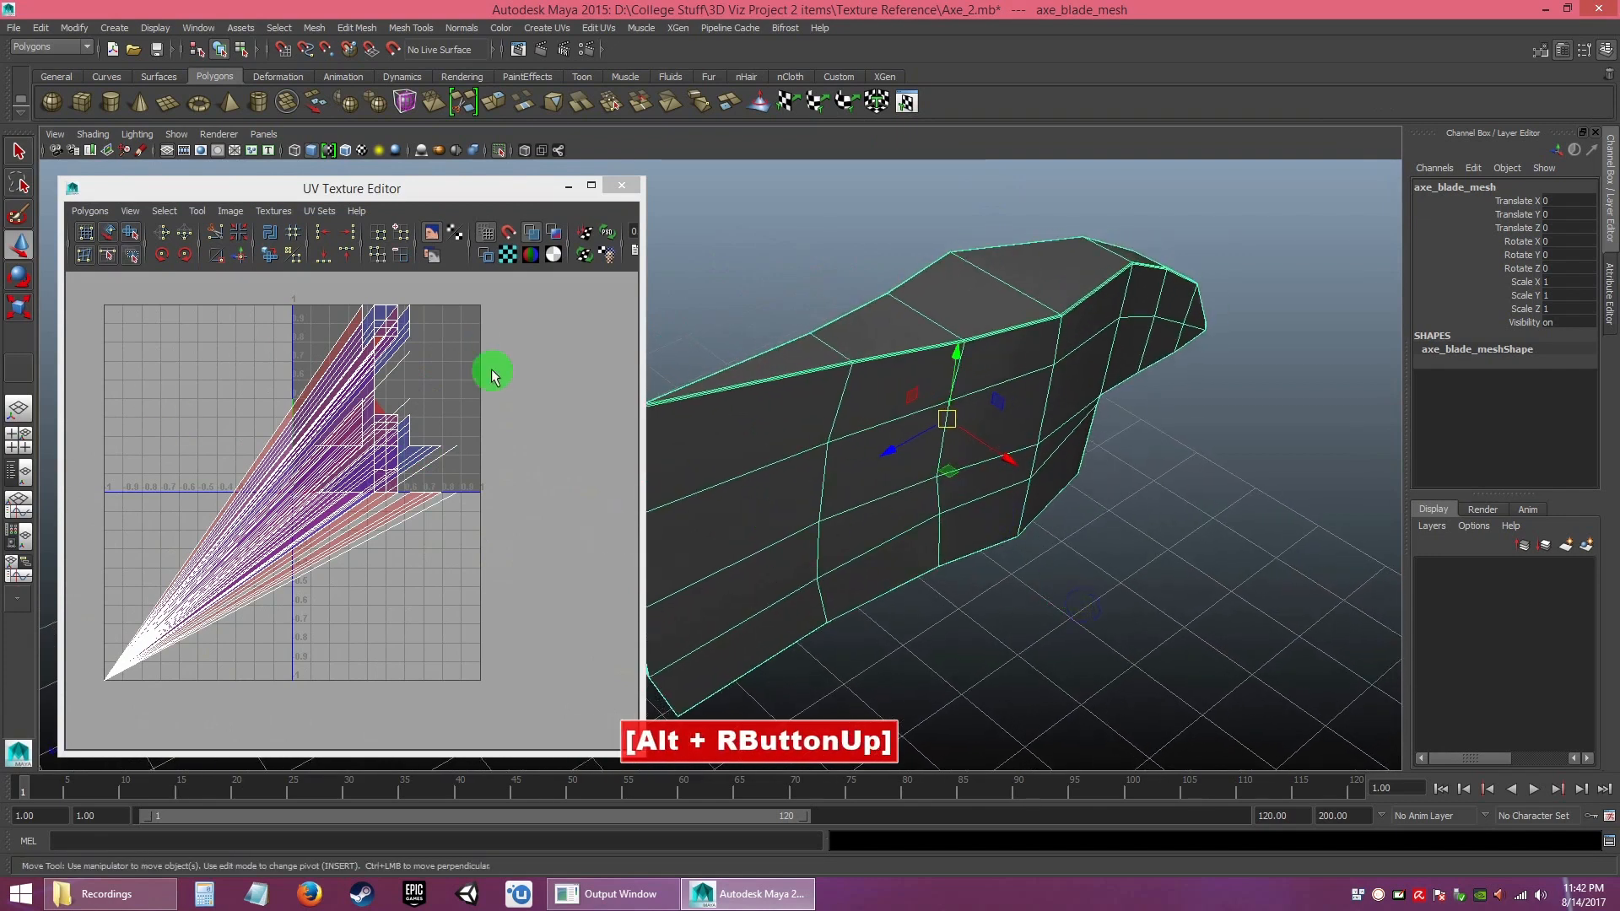
alt+right_drag(1105, 538, 1066, 474)
alt+drag(1066, 473, 1074, 452)
alt+right_drag(1074, 453, 1070, 484)
alt+drag(1071, 484, 1063, 492)
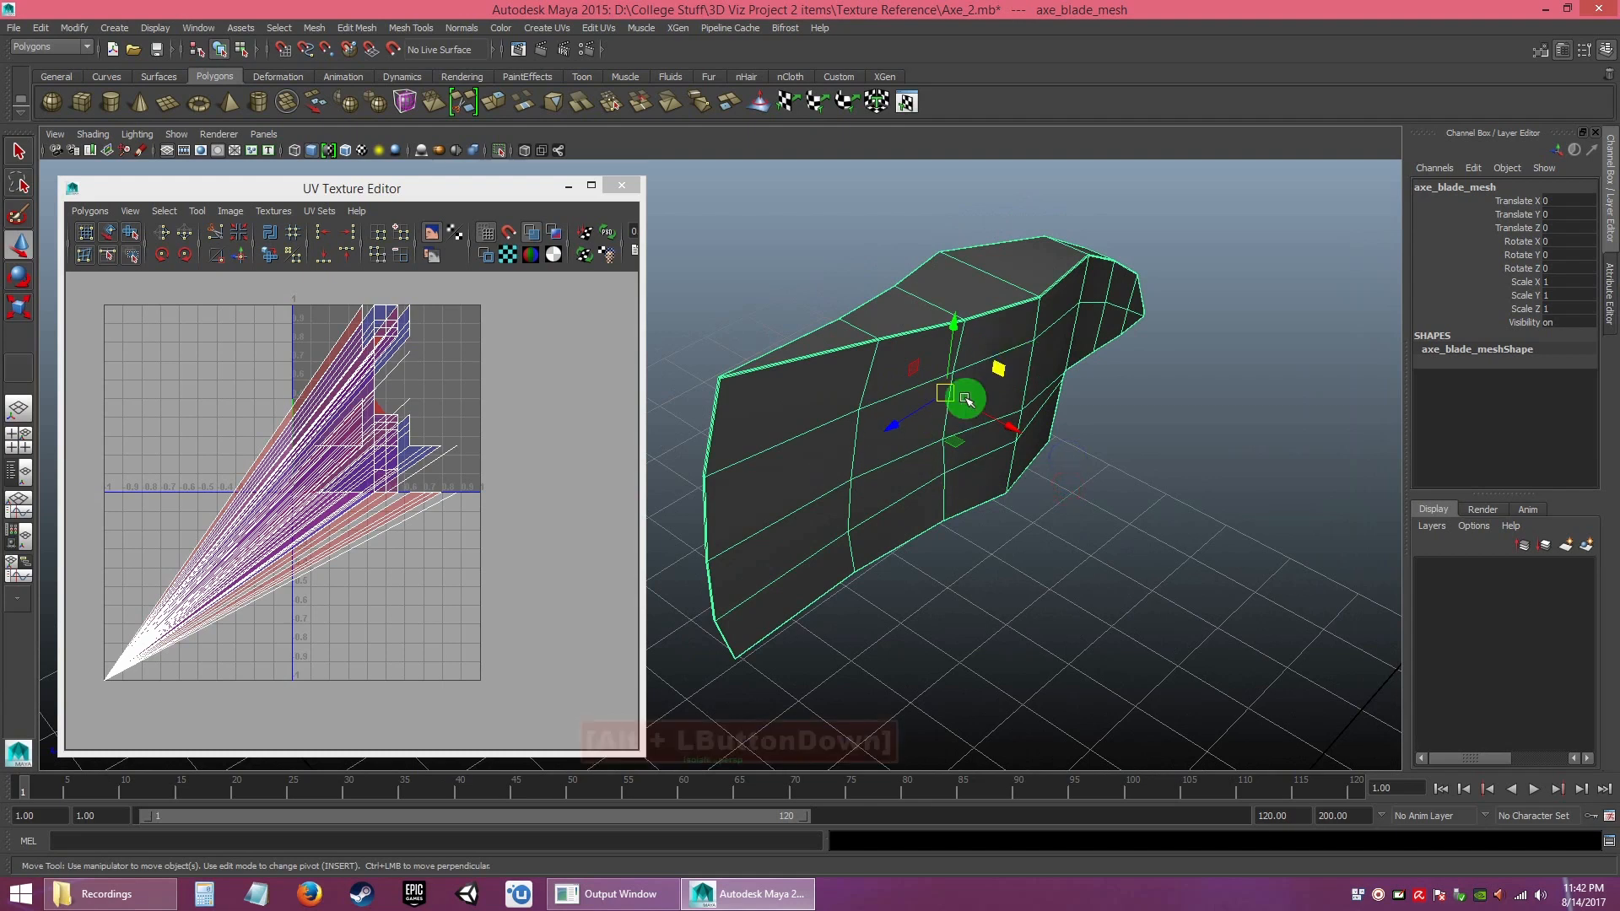
- Switch the axe blade to face selection and select all its faces
right_drag(876, 395, 873, 439)
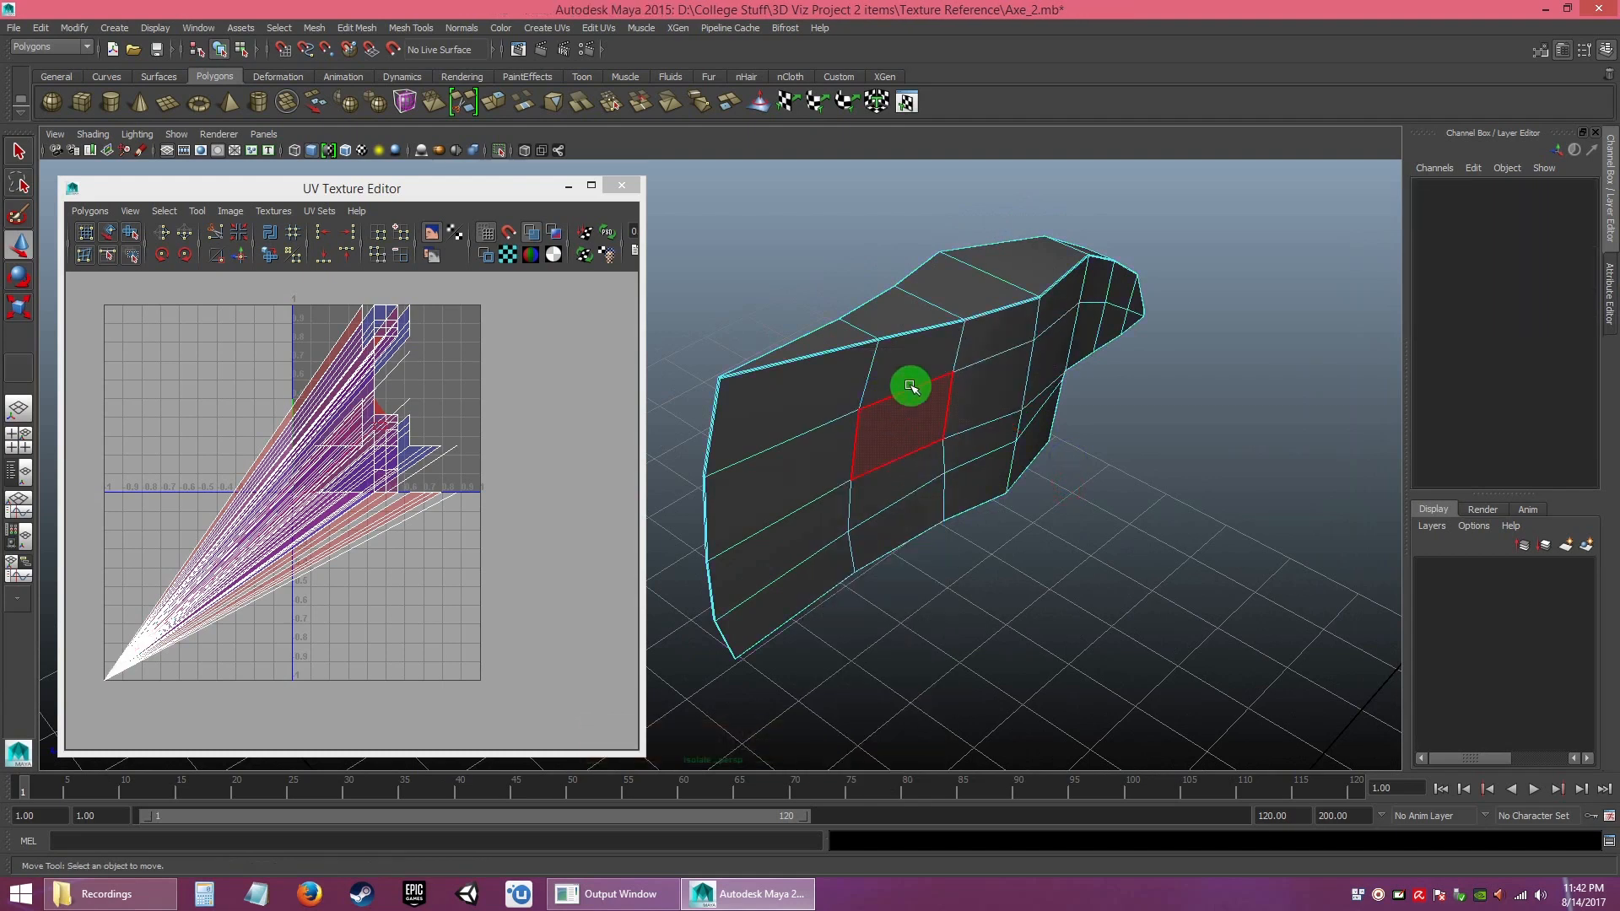
alt+drag(933, 464, 1121, 489)
alt+middle_drag(1125, 367, 975, 580)
mouse_move(818, 349)
alt+mouse_down()
mouse_move(850, 507)
mouse_move(932, 480)
mouse_move(907, 311)
mouse_move(824, 329)
alt+mouse_up()
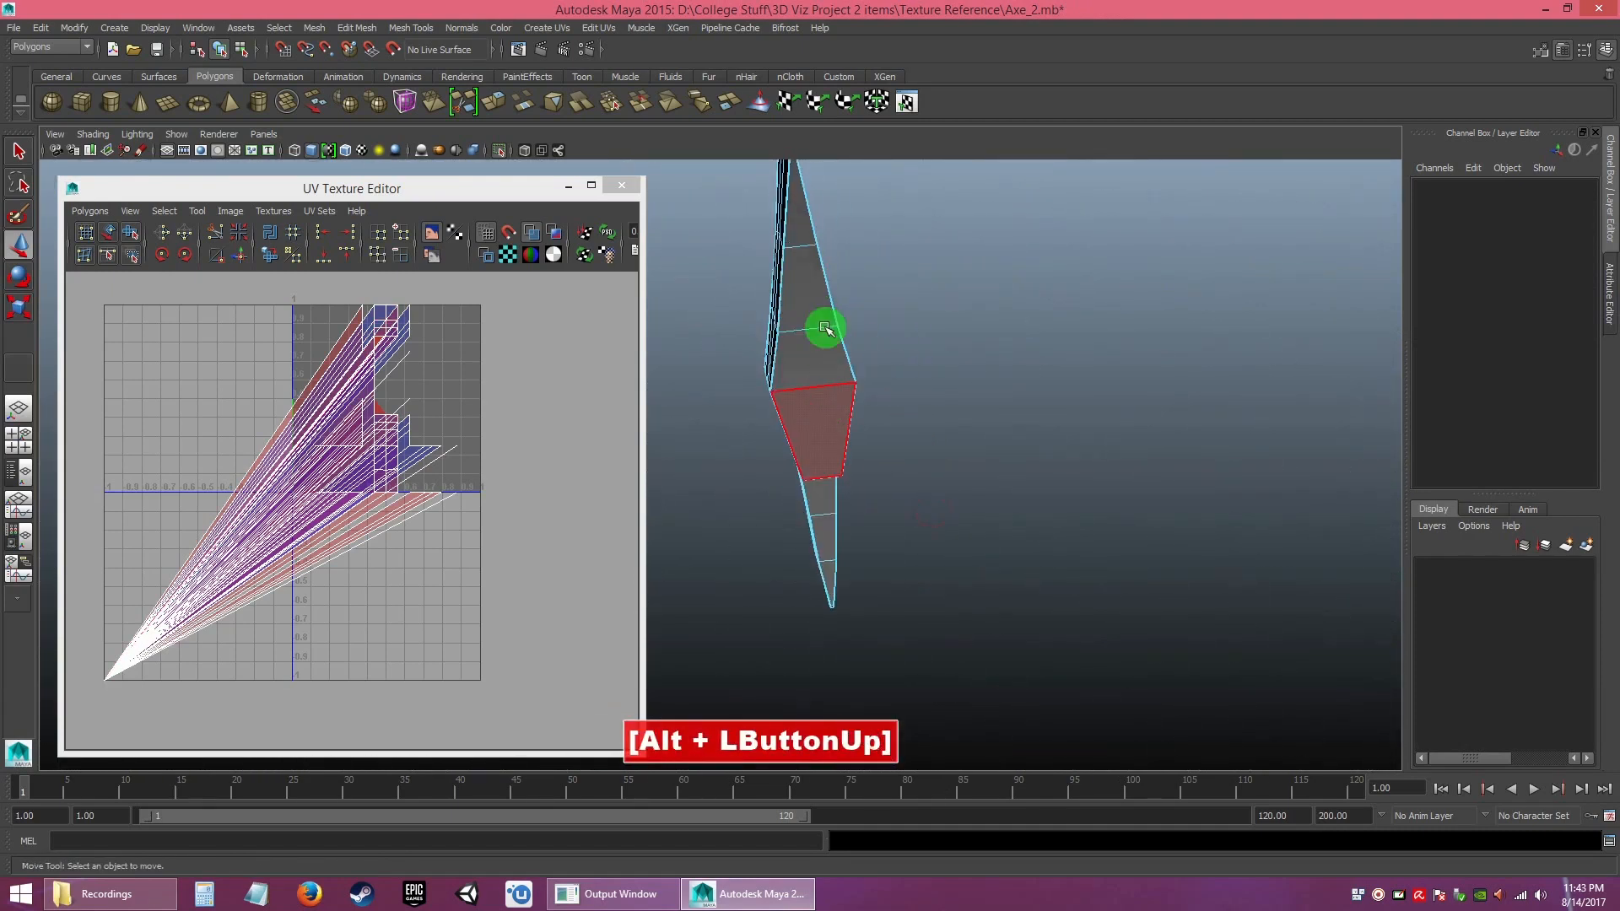
alt+drag(965, 397, 872, 554)
alt+right_drag(871, 553, 969, 666)
alt+middle_drag(970, 666, 899, 453)
alt+right_drag(899, 453, 852, 337)
alt+drag(852, 338, 784, 362)
alt+right_drag(785, 361, 842, 377)
alt+middle_drag(843, 376, 846, 380)
right_click(845, 379)
alt+right_drag(844, 377, 853, 380)
alt+middle_drag(853, 380, 918, 380)
alt+drag(919, 379, 896, 421)
drag(735, 284, 1143, 600)
- Create UVs based on the camera for all blade faces from a straight side view
alt+drag(1005, 517, 777, 401)
click(931, 414)
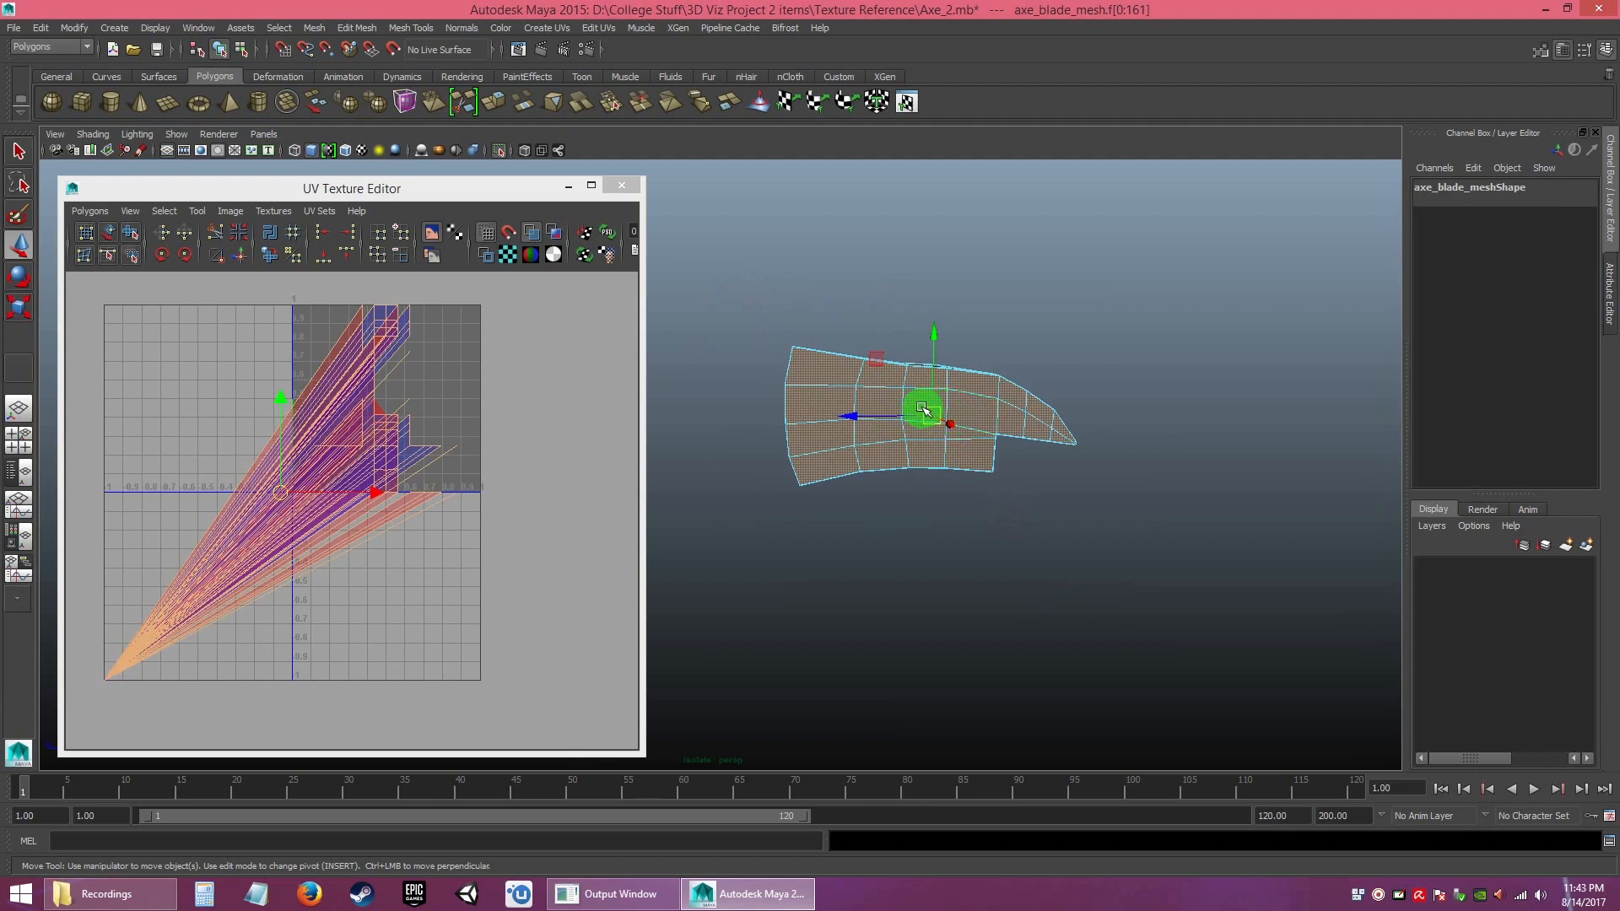
click(544, 28)
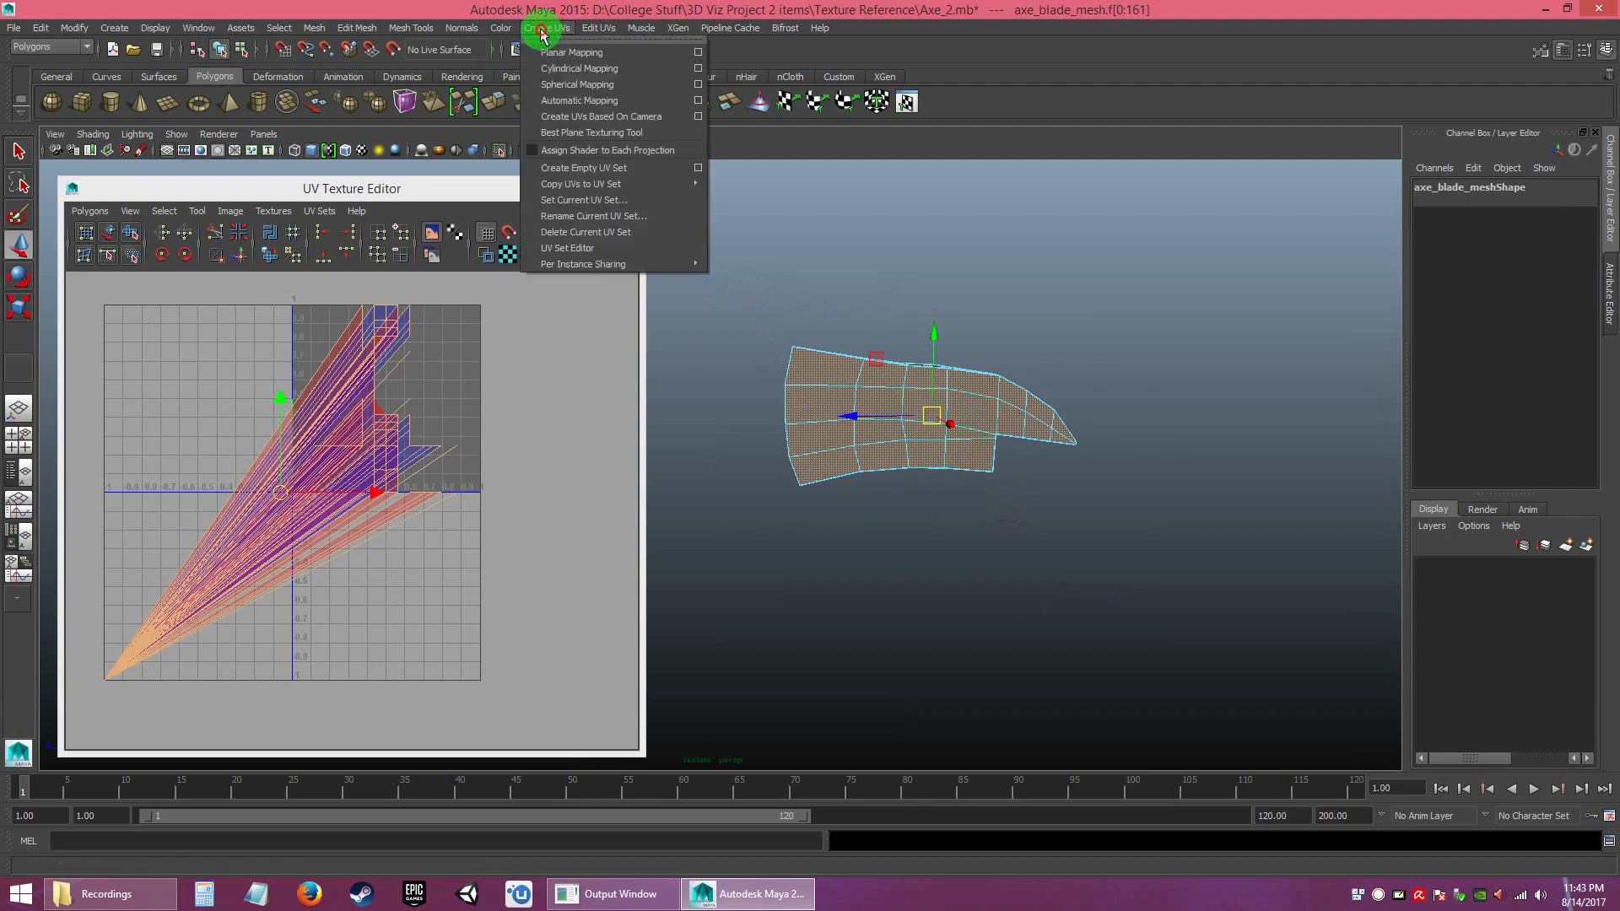
click(571, 118)
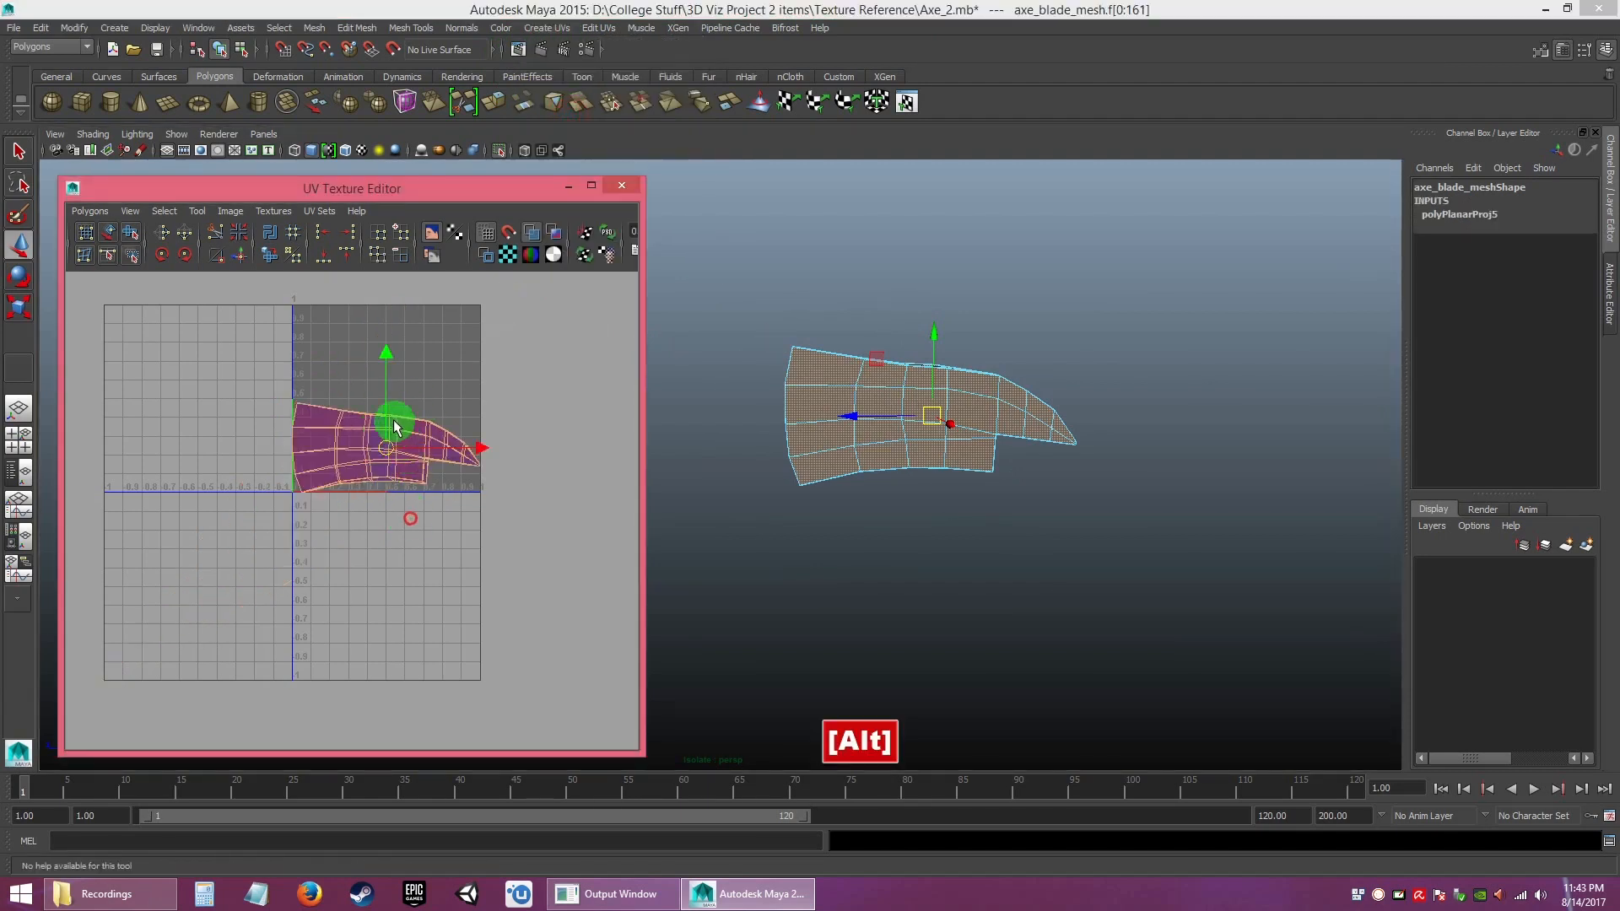
alt+right_drag(398, 422, 470, 438)
alt+middle_drag(470, 438, 394, 460)
- Clear the face selection and bring the blade's bevelled upper rim up close for edge selection
click(851, 515)
alt+drag(985, 496, 1037, 533)
alt+right_drag(1038, 533, 1156, 523)
alt+middle_drag(1155, 523, 951, 549)
alt+right_drag(951, 549, 1113, 532)
alt+middle_drag(1096, 498, 817, 568)
alt+right_drag(817, 568, 1147, 599)
alt+middle_drag(1147, 599, 941, 665)
alt+right_drag(940, 665, 1012, 708)
alt+drag(1012, 708, 1044, 636)
alt+right_drag(1045, 636, 969, 469)
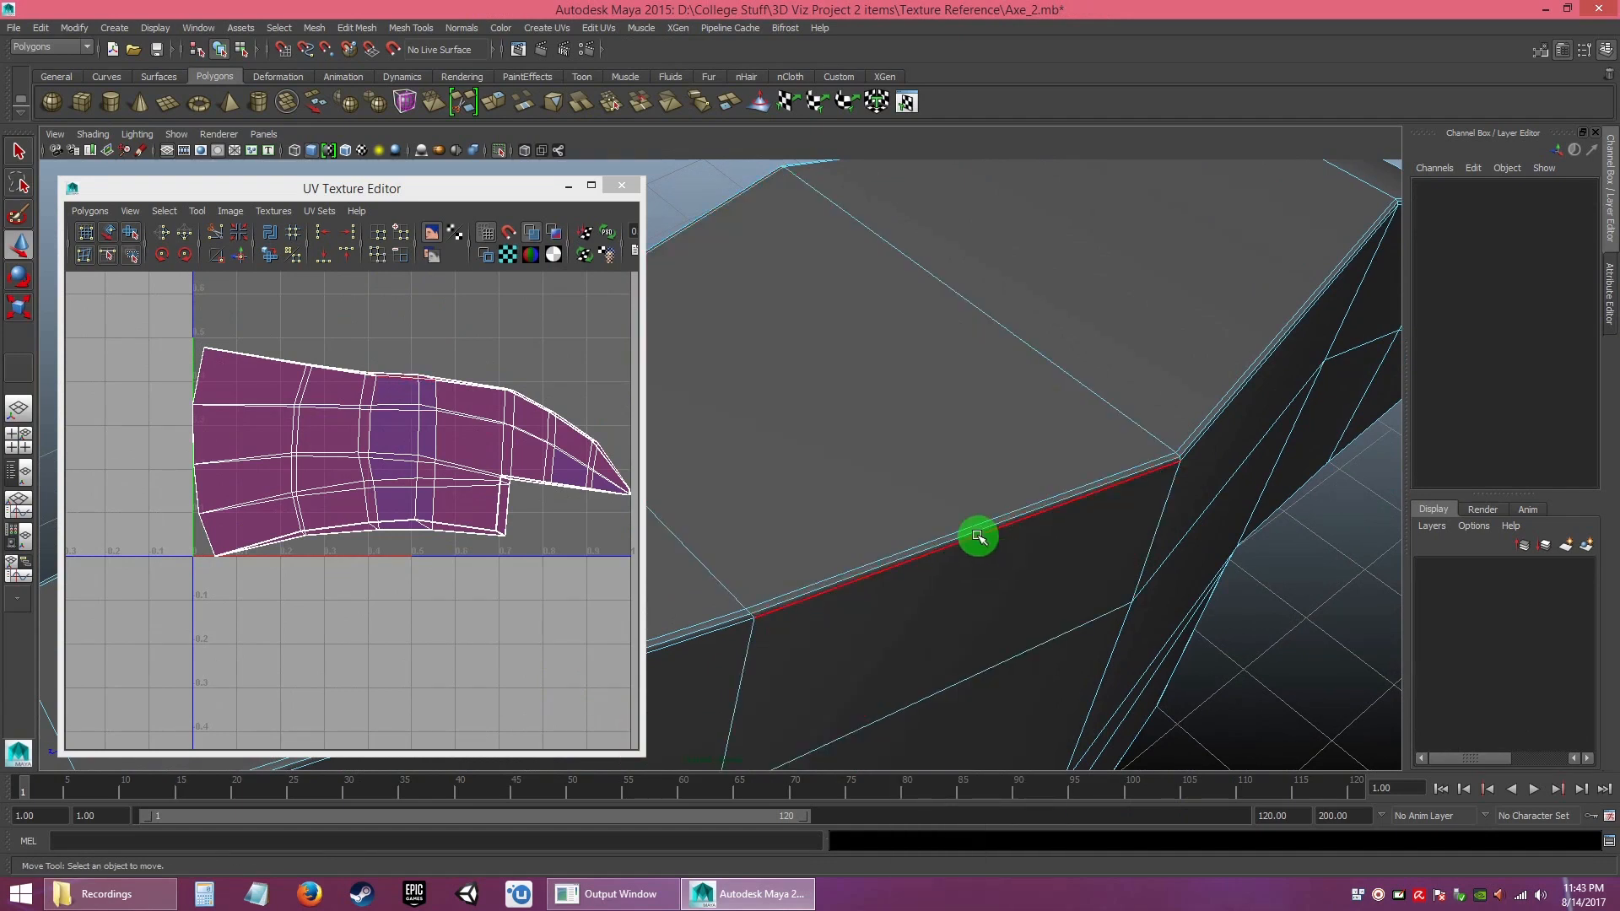
alt+drag(983, 533, 939, 473)
alt+right_drag(949, 506, 955, 526)
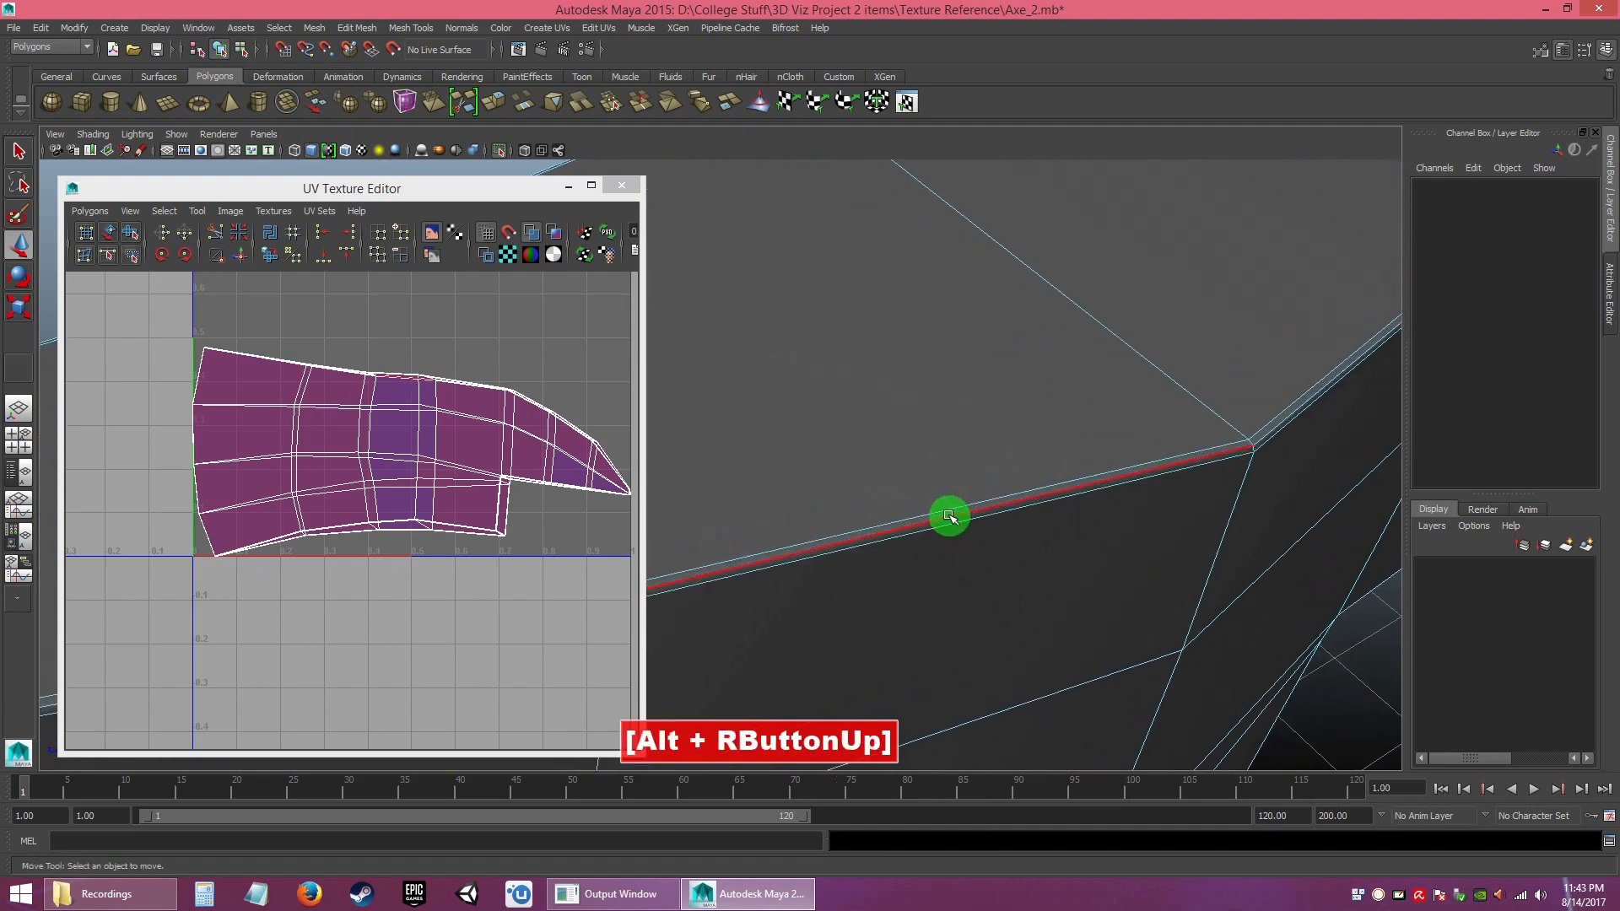
- Compare the parallel edges of the blade's upper bevel by selecting them in turn, and clear the selection
click(955, 526)
alt+right_drag(1198, 451, 1027, 444)
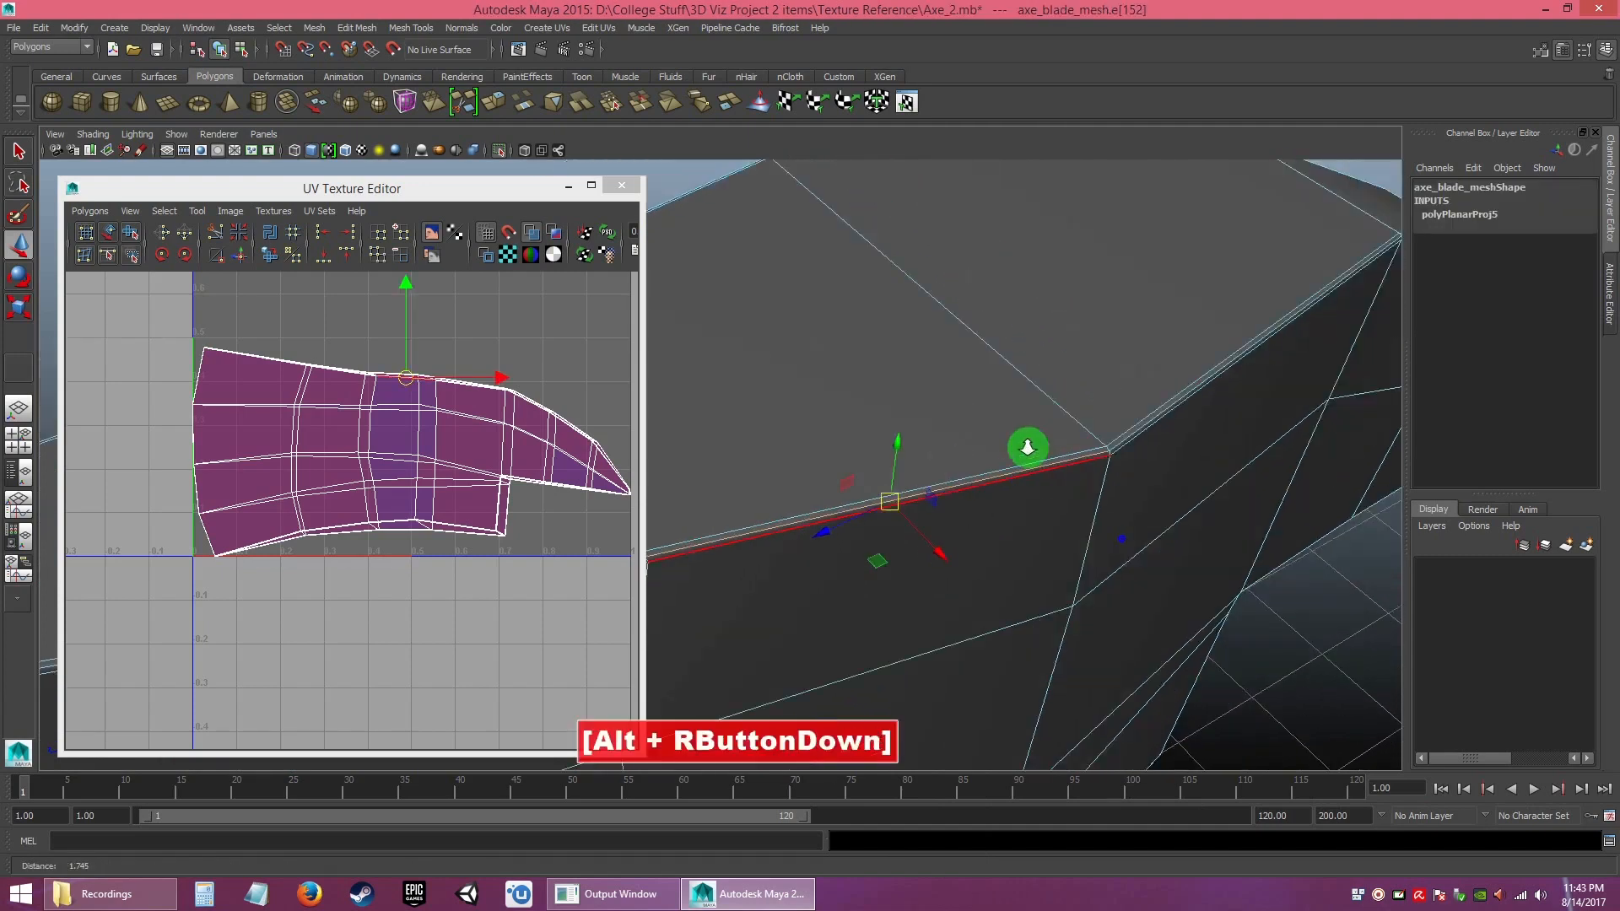
alt+middle_drag(1026, 444, 1037, 459)
alt+right_drag(1038, 459, 1028, 498)
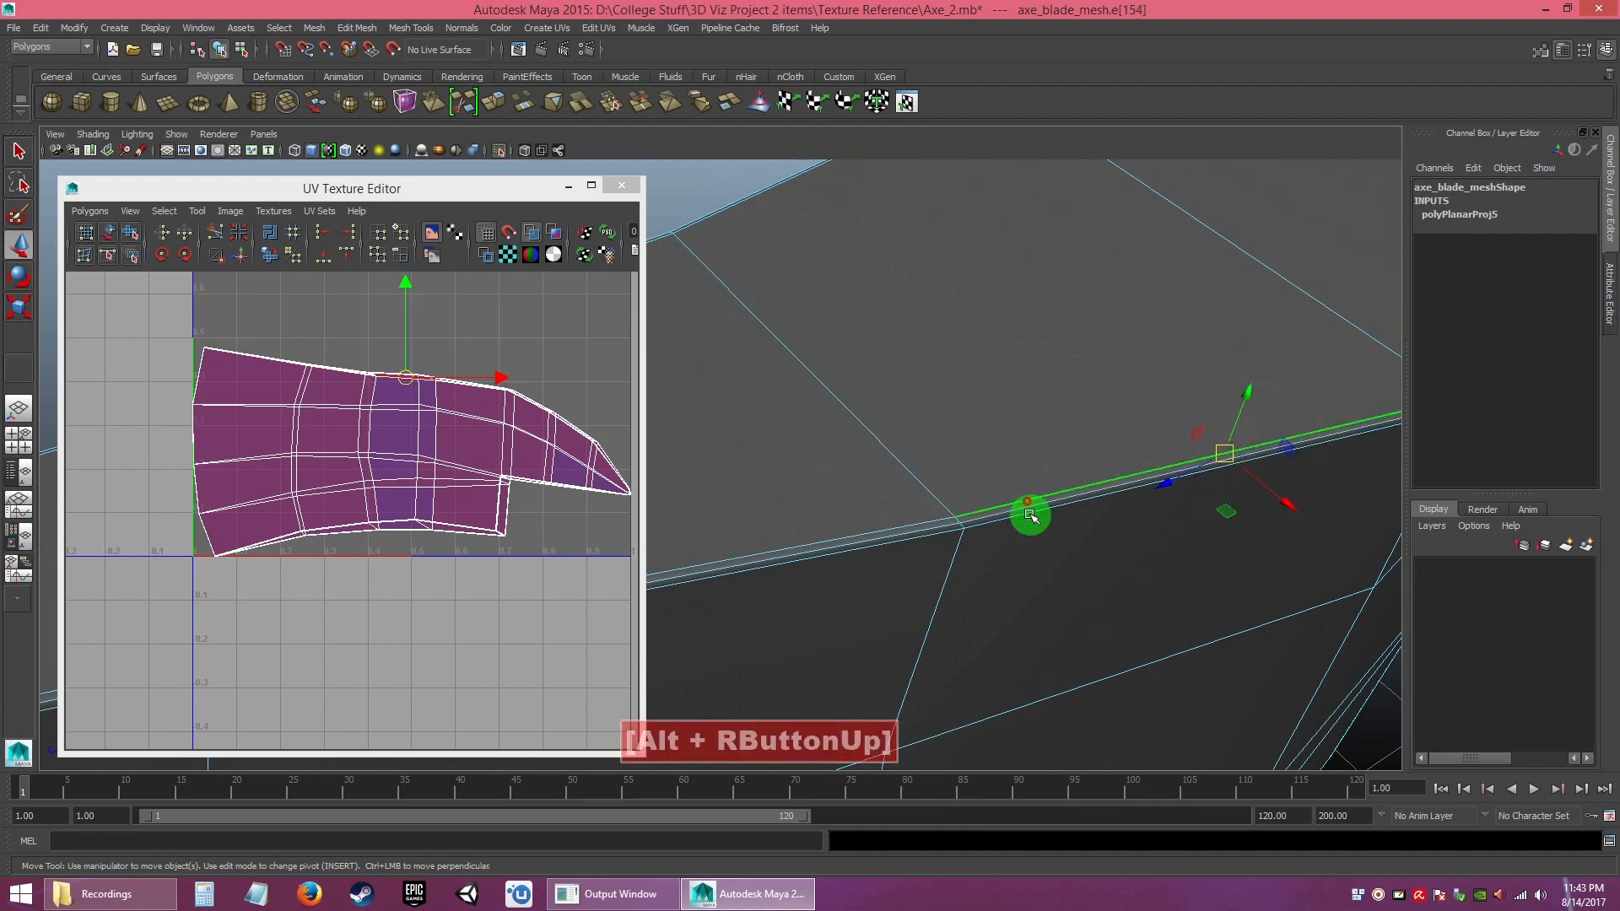
click(1054, 557)
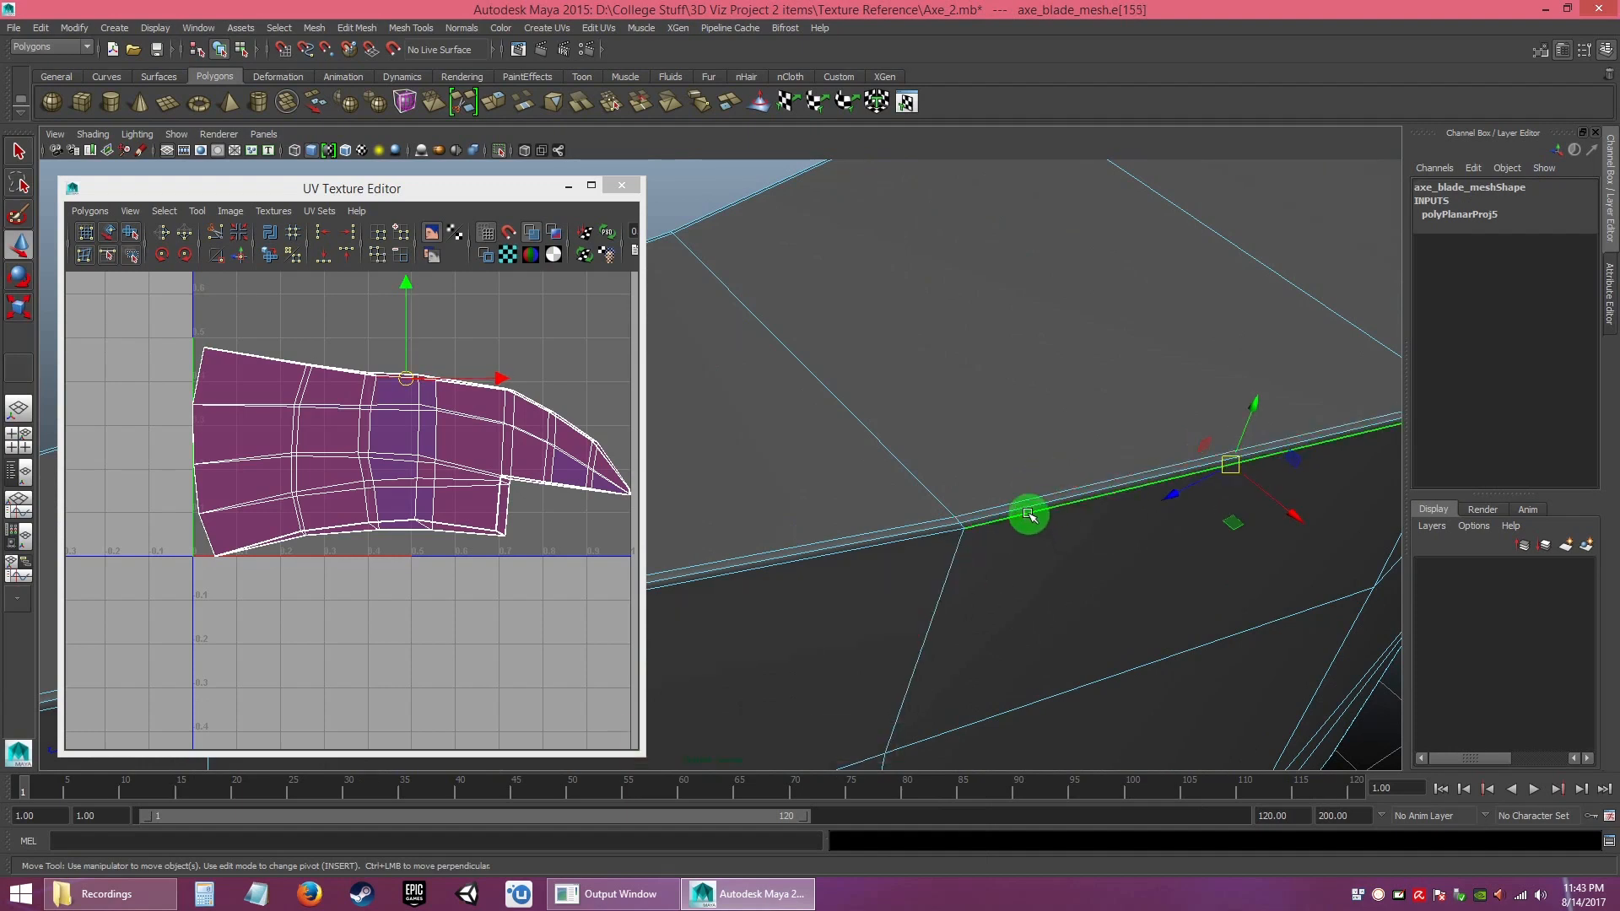
click(1096, 490)
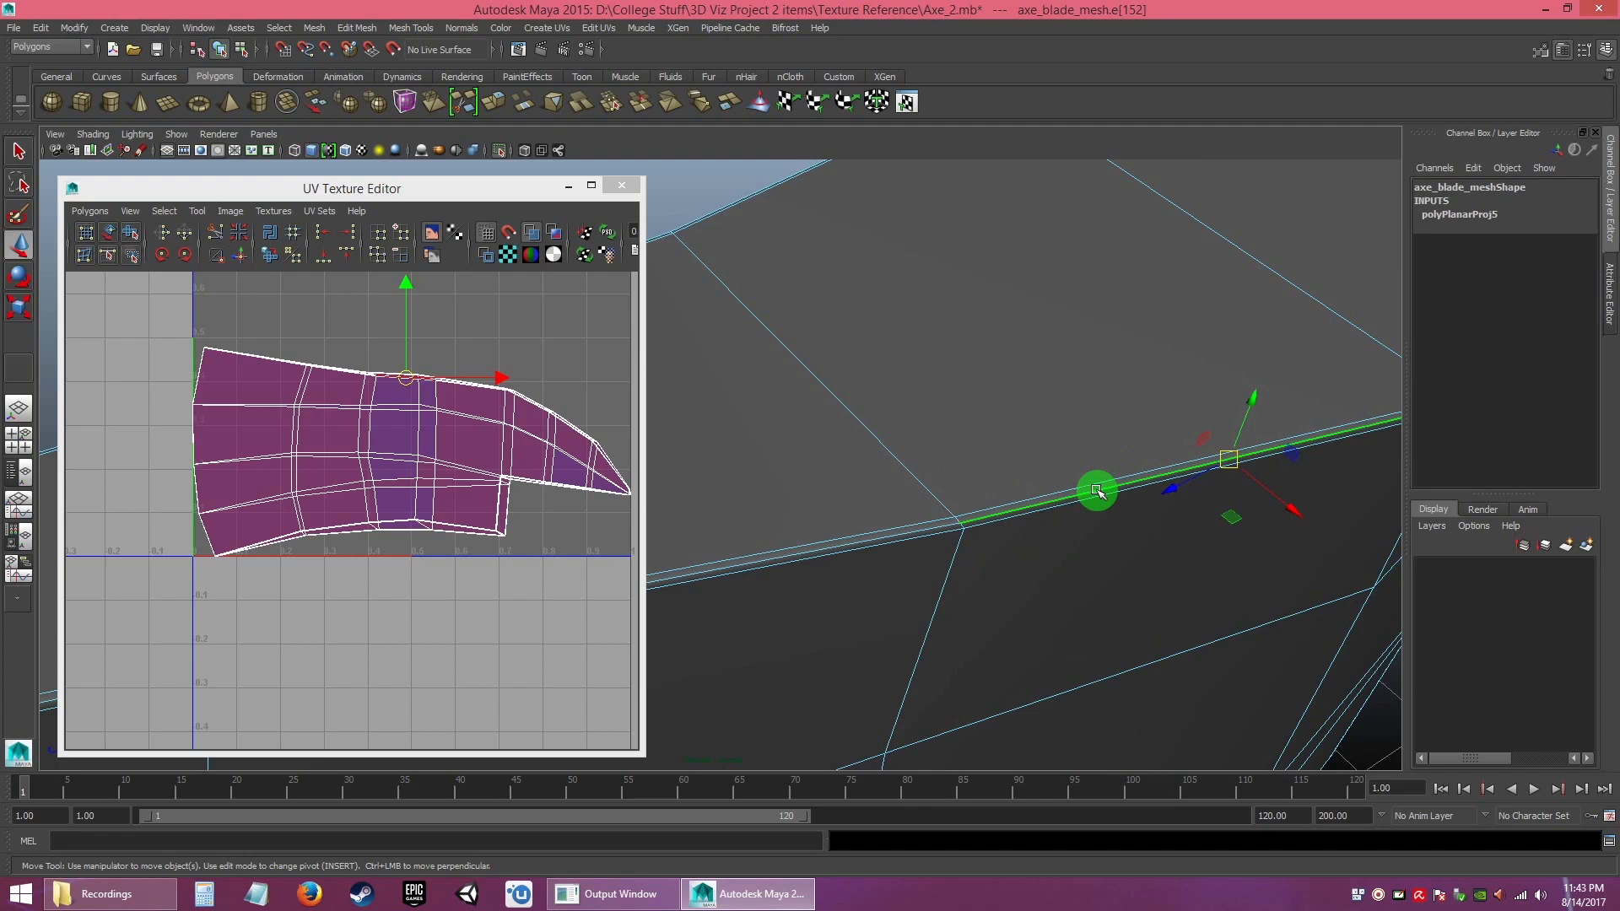
alt+right_drag(1114, 542, 1164, 517)
alt+drag(1164, 517, 1017, 501)
alt+right_drag(1016, 502, 1055, 507)
alt+middle_drag(1055, 506, 1048, 515)
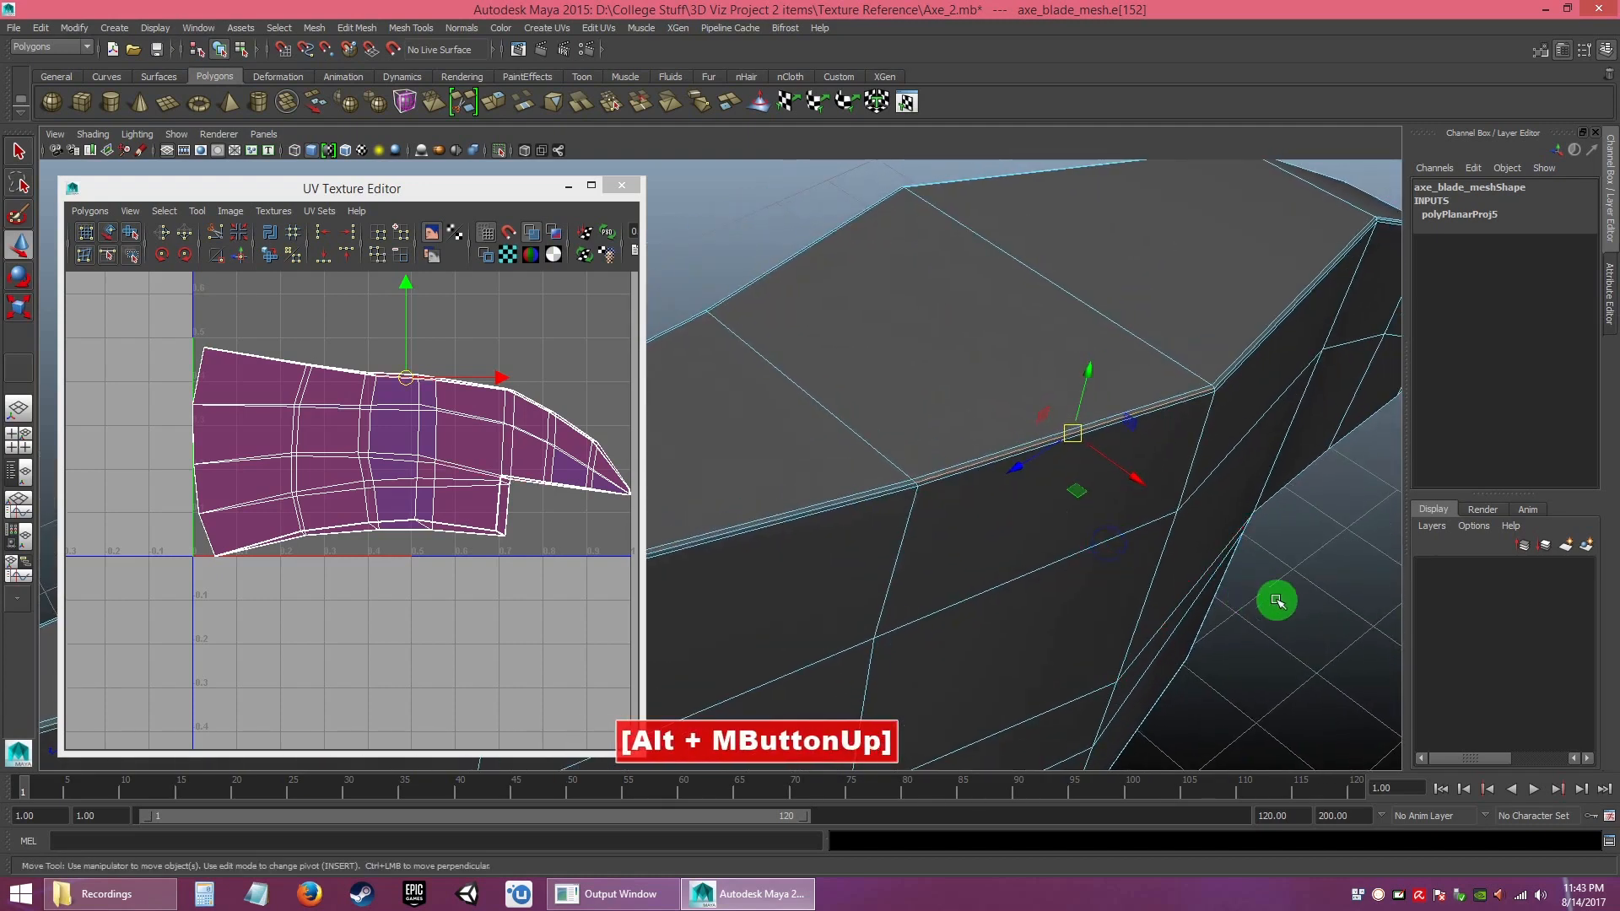
click(1278, 602)
- Select the middle edge loop along the bevel of the blade's upper rim
alt+right_drag(1129, 559, 1140, 603)
alt+middle_drag(1060, 541, 1030, 529)
alt+drag(1030, 531, 978, 482)
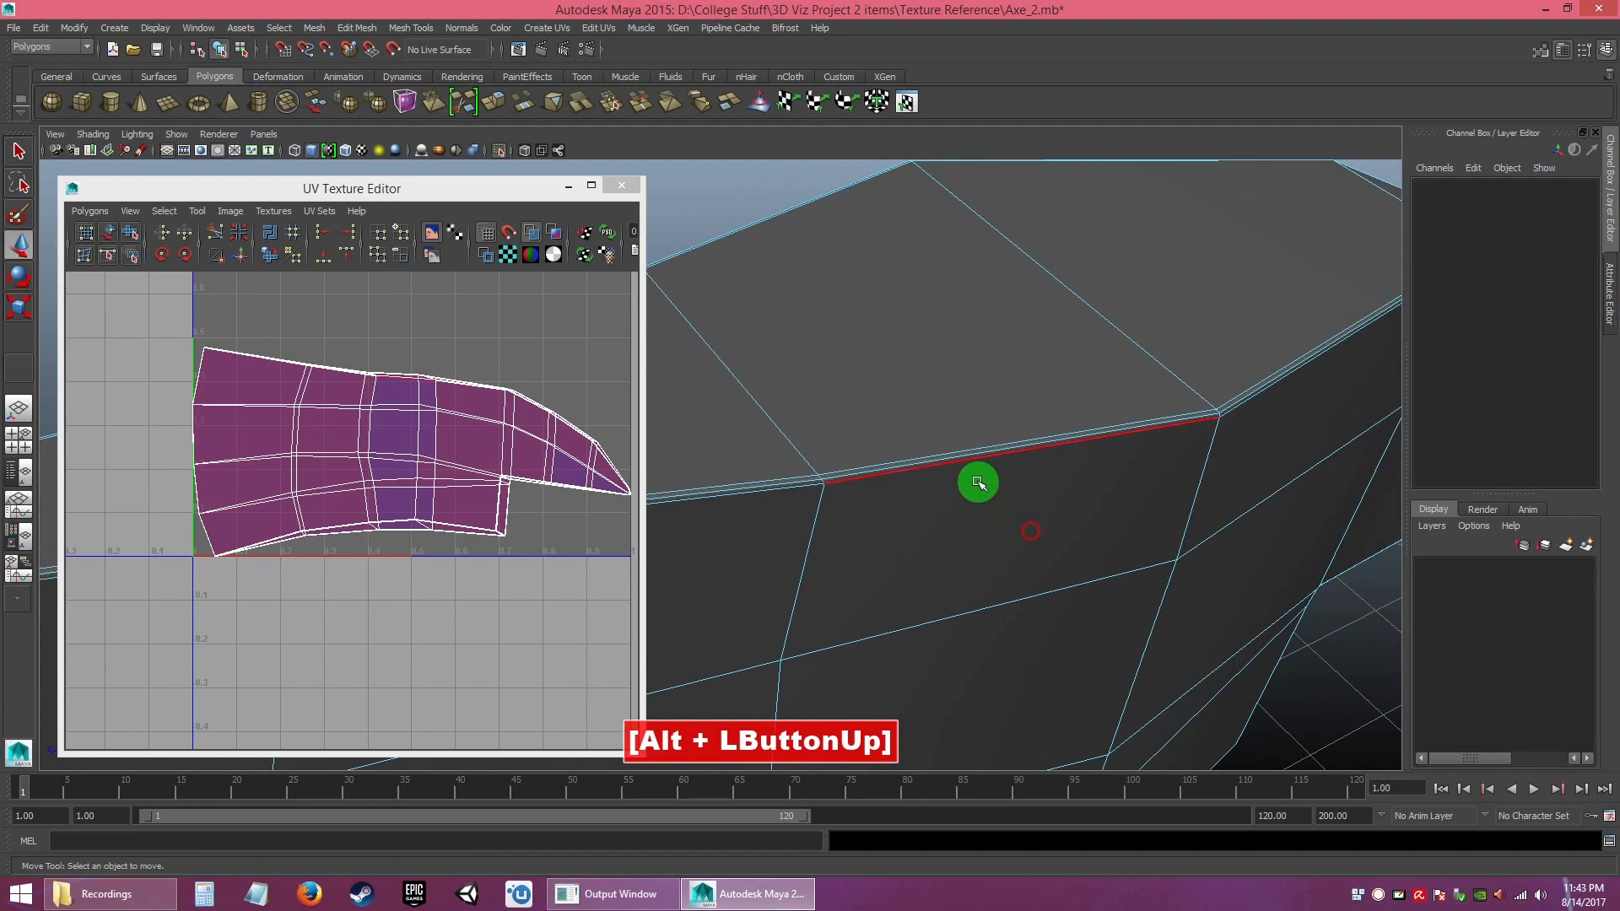
alt+right_drag(962, 473, 1023, 489)
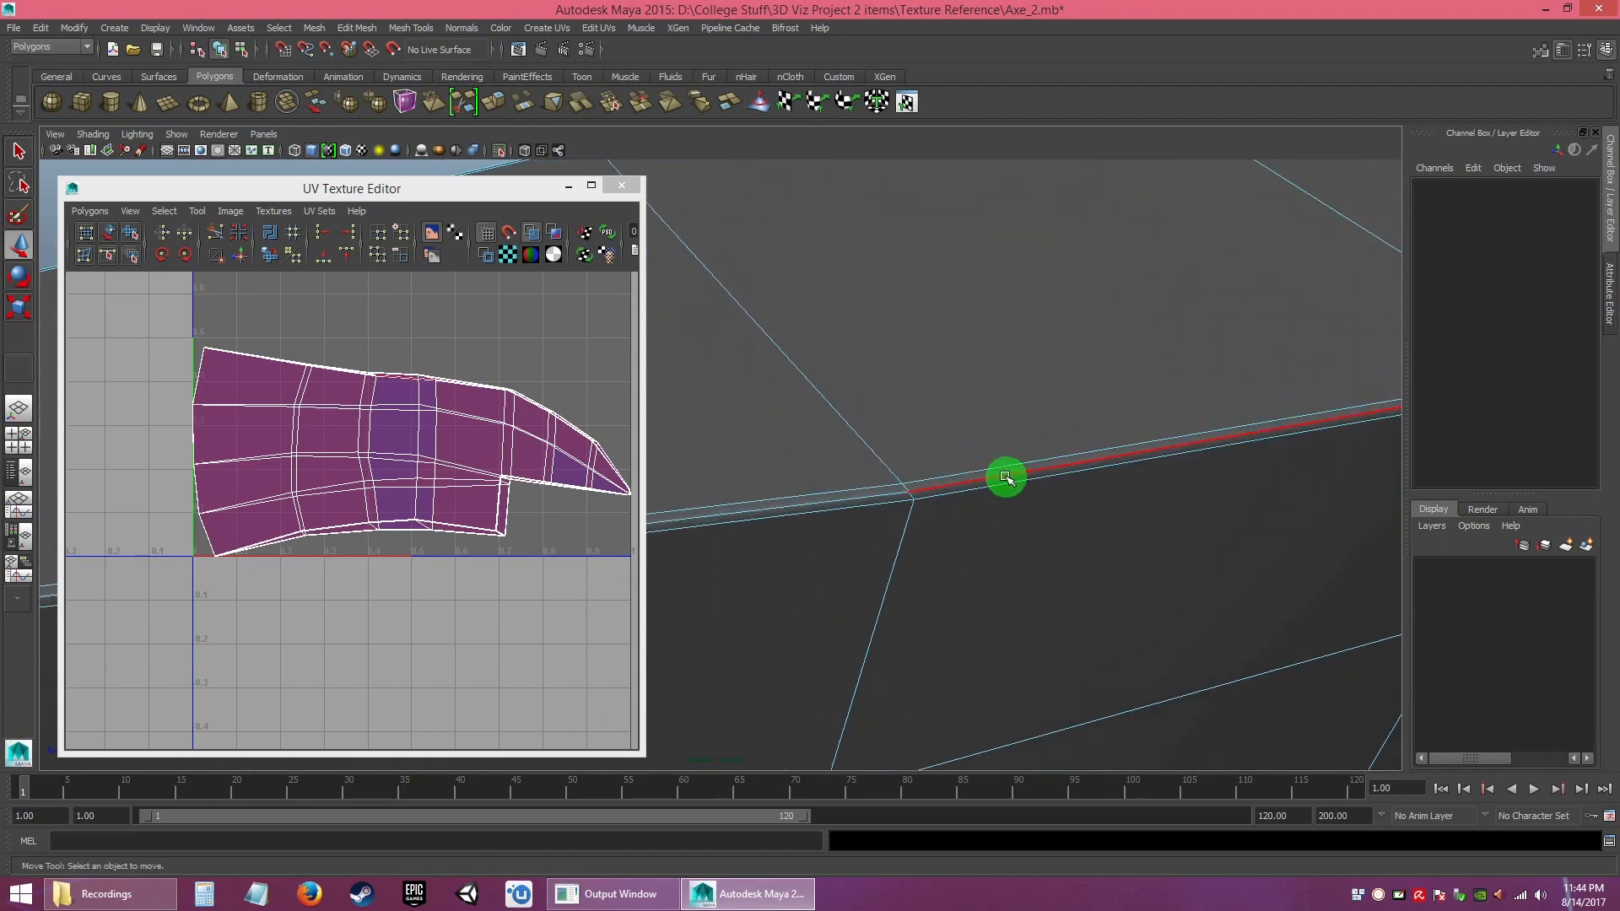
click(1006, 478)
- Add the short bevel edge at the blade's upper front corner to the selected upper rim loop
alt+right_drag(1005, 478, 897, 489)
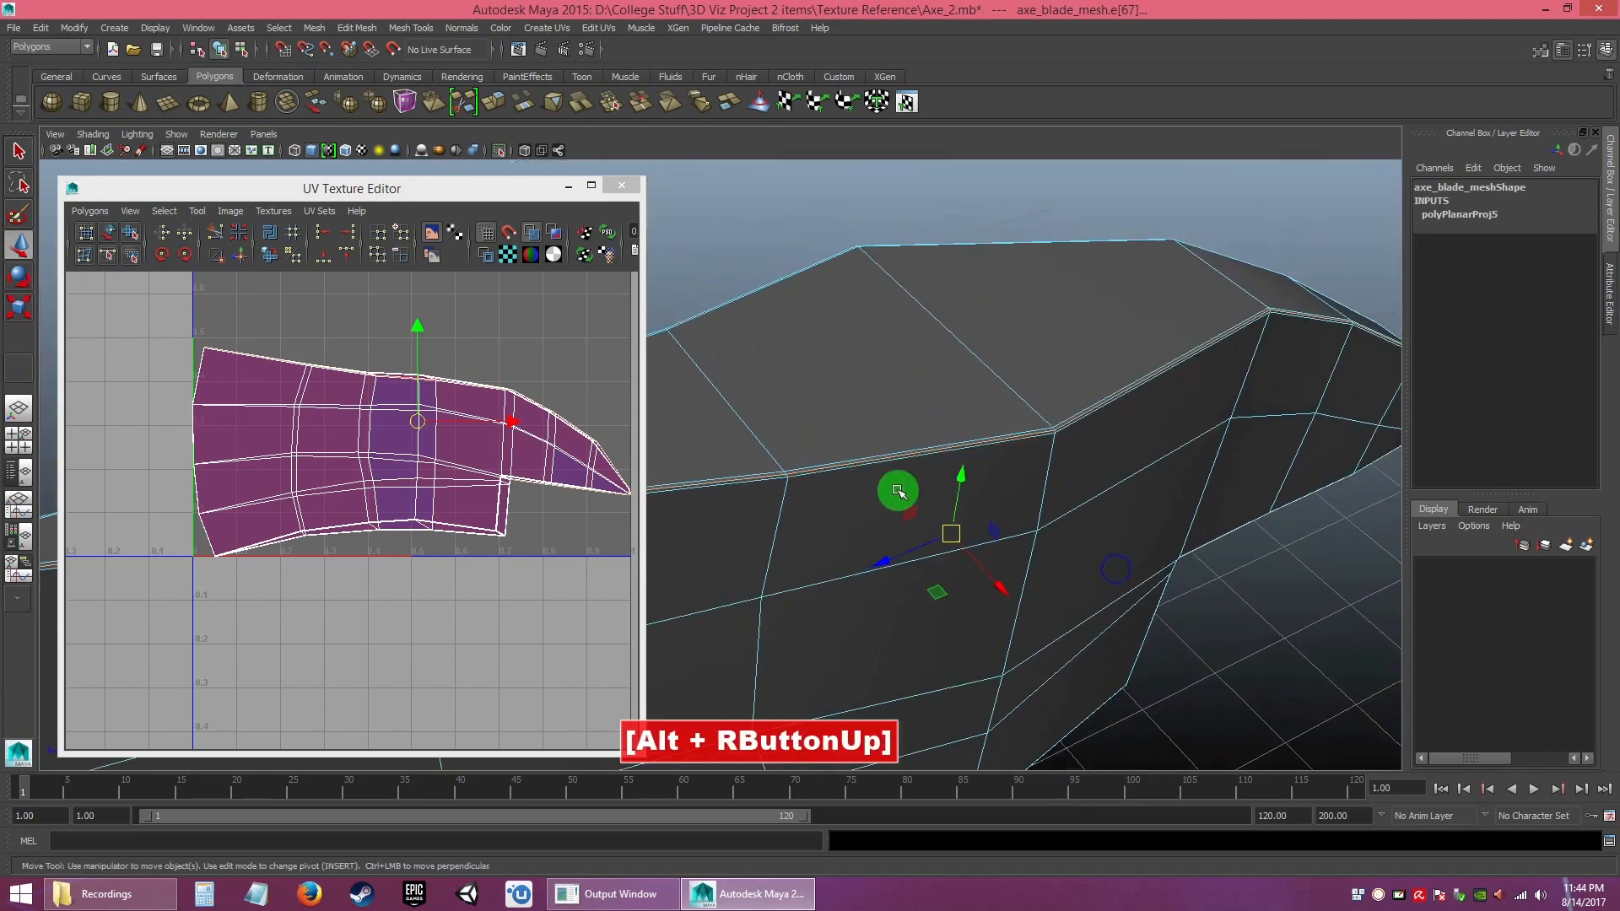
alt+middle_drag(897, 488, 1171, 475)
alt+drag(892, 512, 911, 506)
alt+right_drag(908, 453, 848, 386)
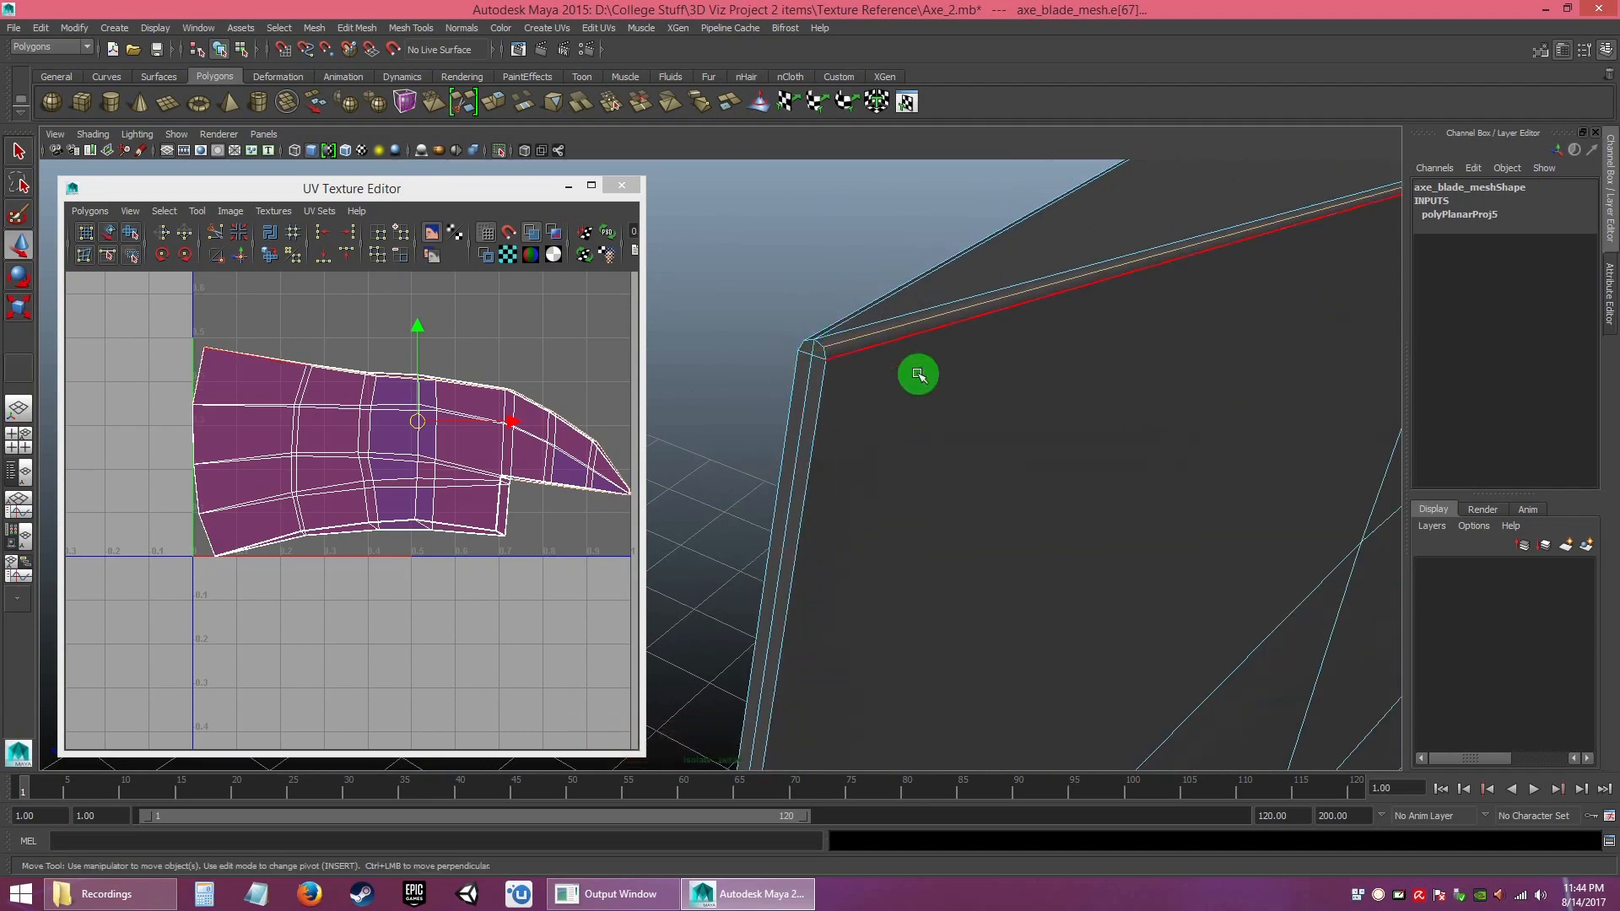
alt+drag(918, 375, 871, 456)
alt+right_drag(871, 455, 810, 376)
alt+drag(810, 377, 851, 400)
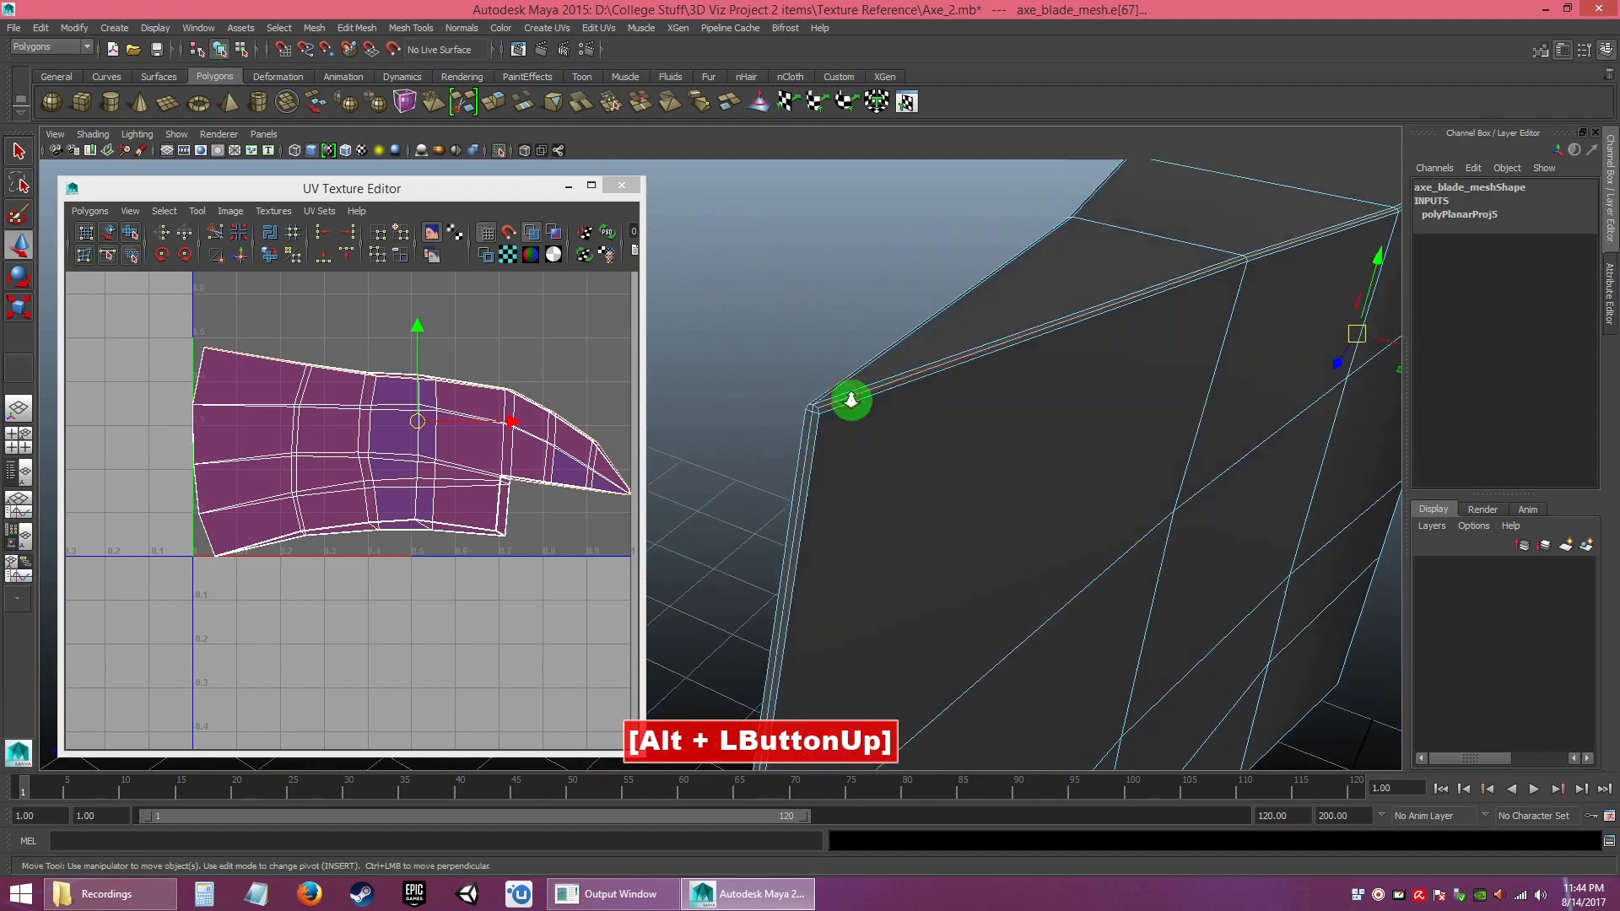
alt+right_drag(852, 400, 857, 389)
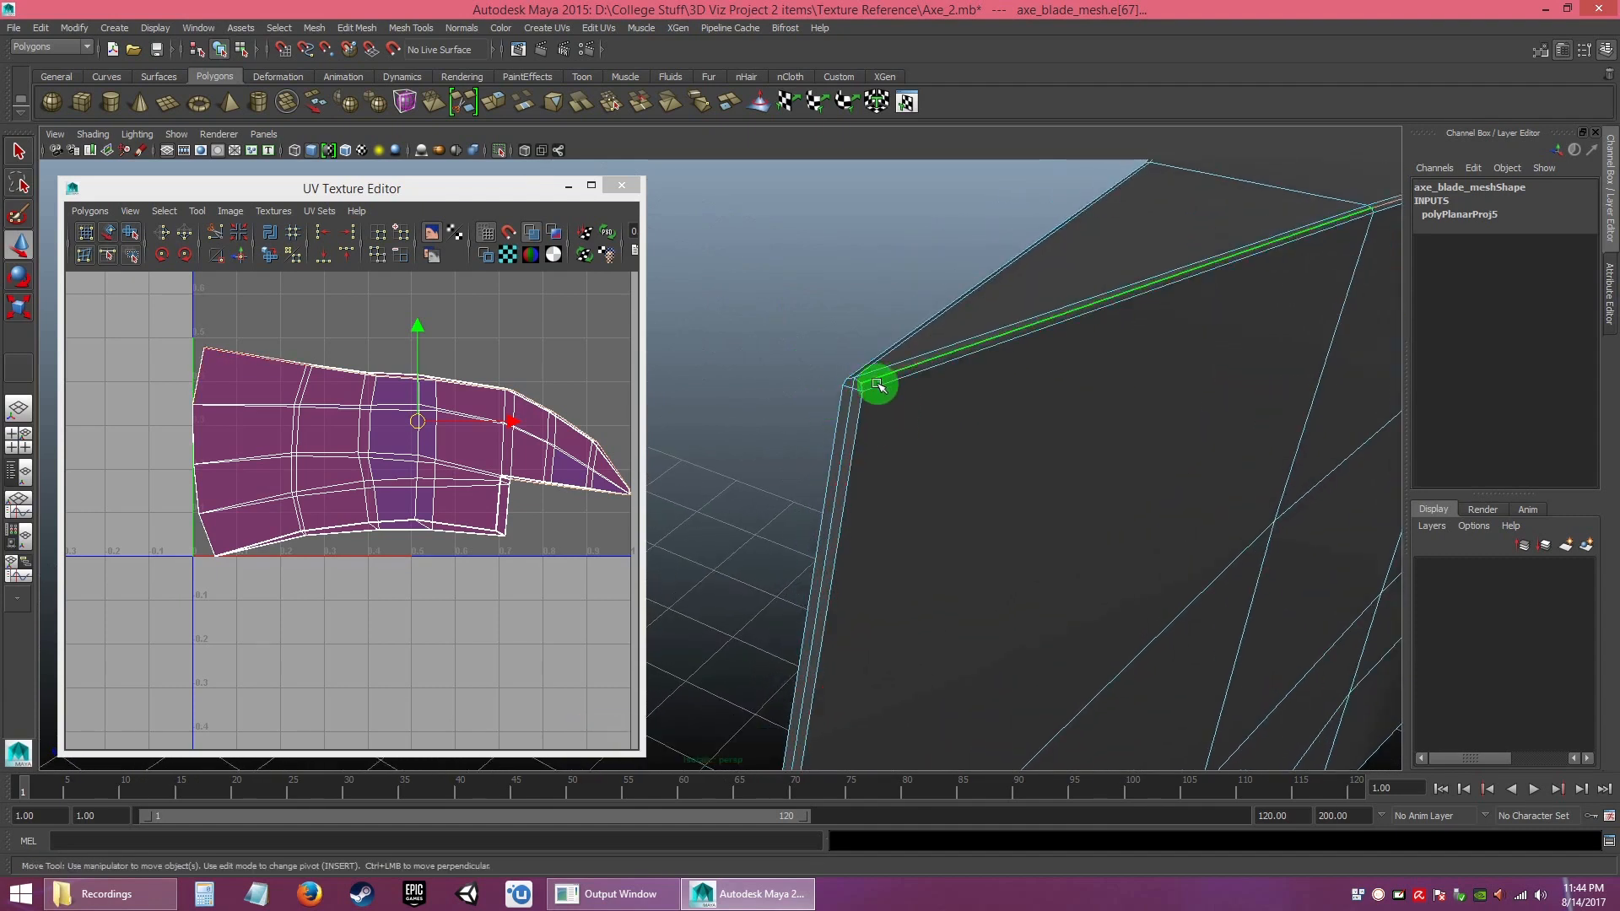
alt+right_drag(914, 419, 933, 481)
alt+middle_drag(933, 481, 882, 440)
click(838, 372)
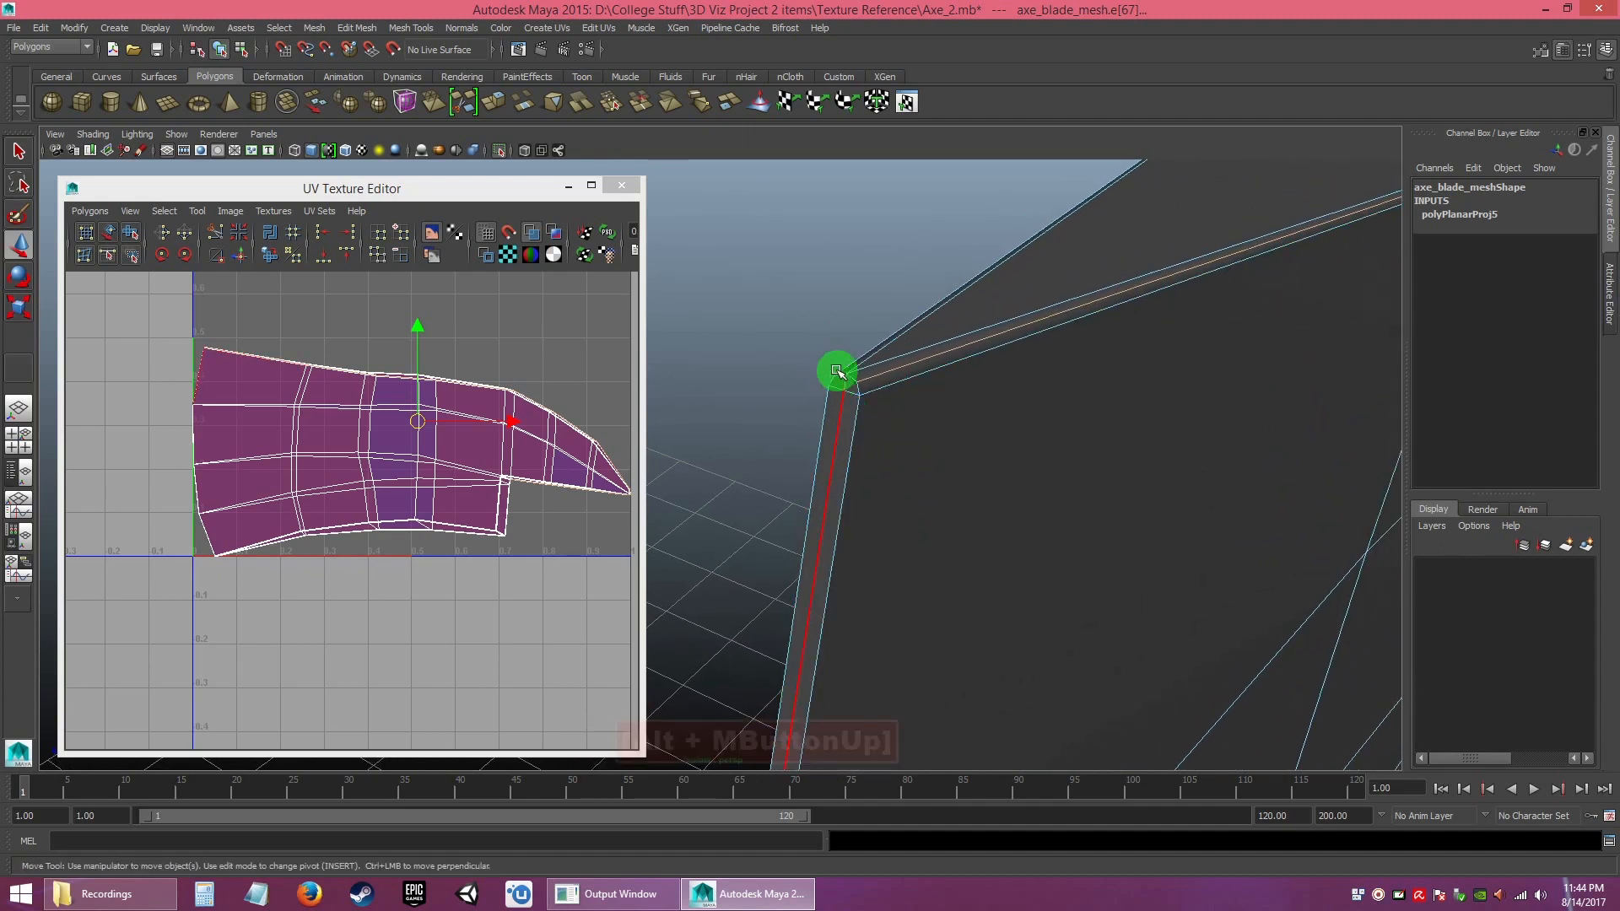
alt+right_drag(877, 415, 909, 415)
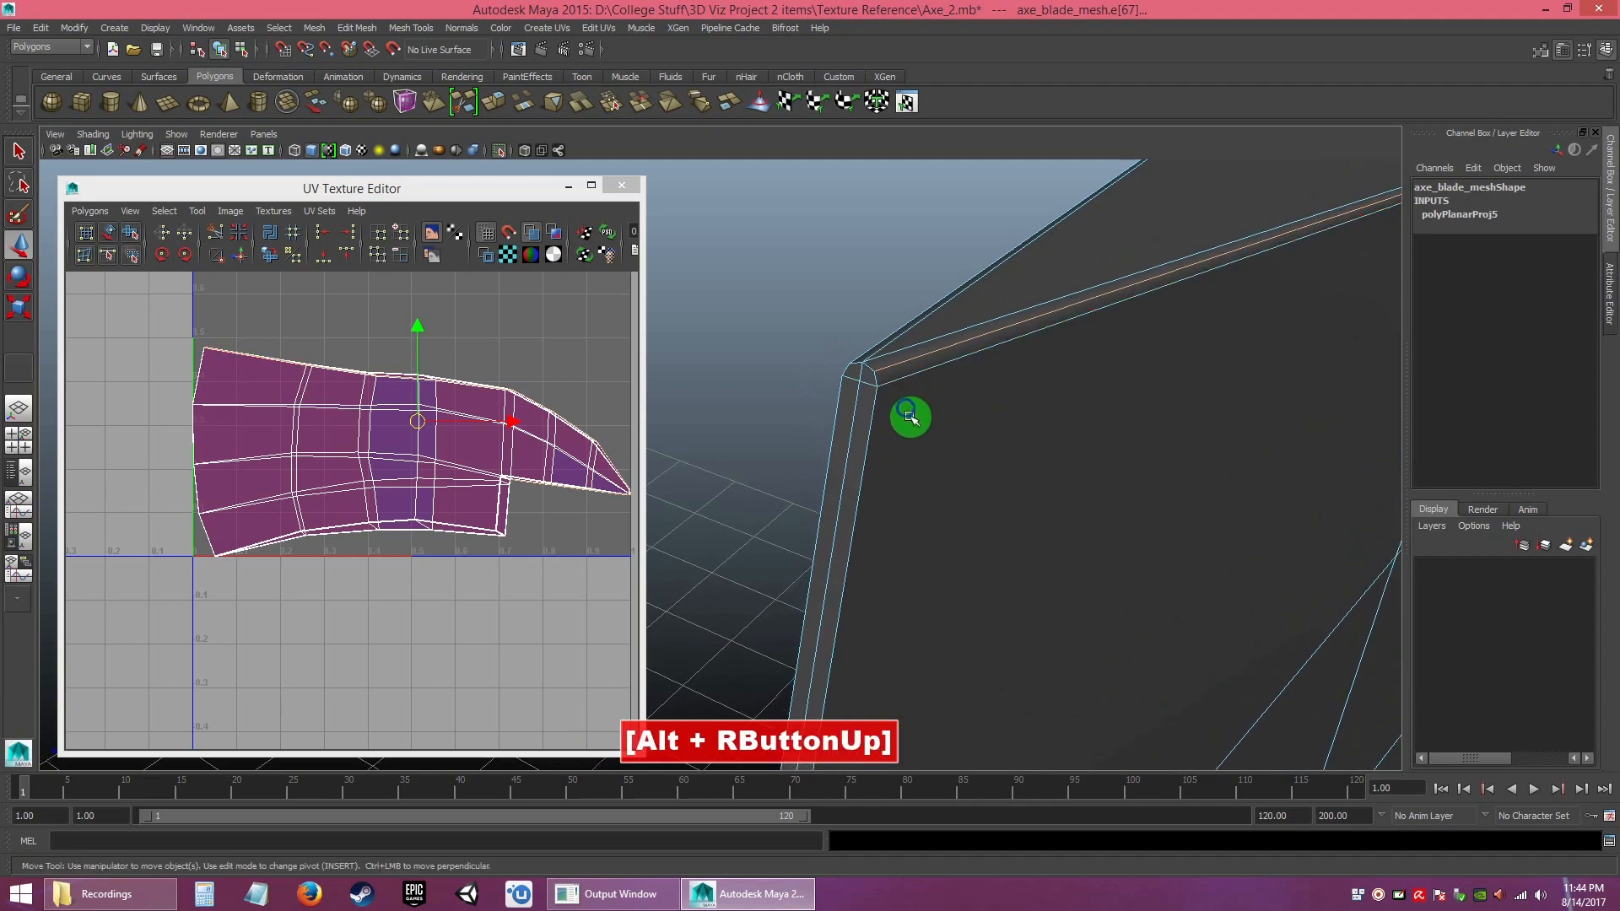
click(877, 396)
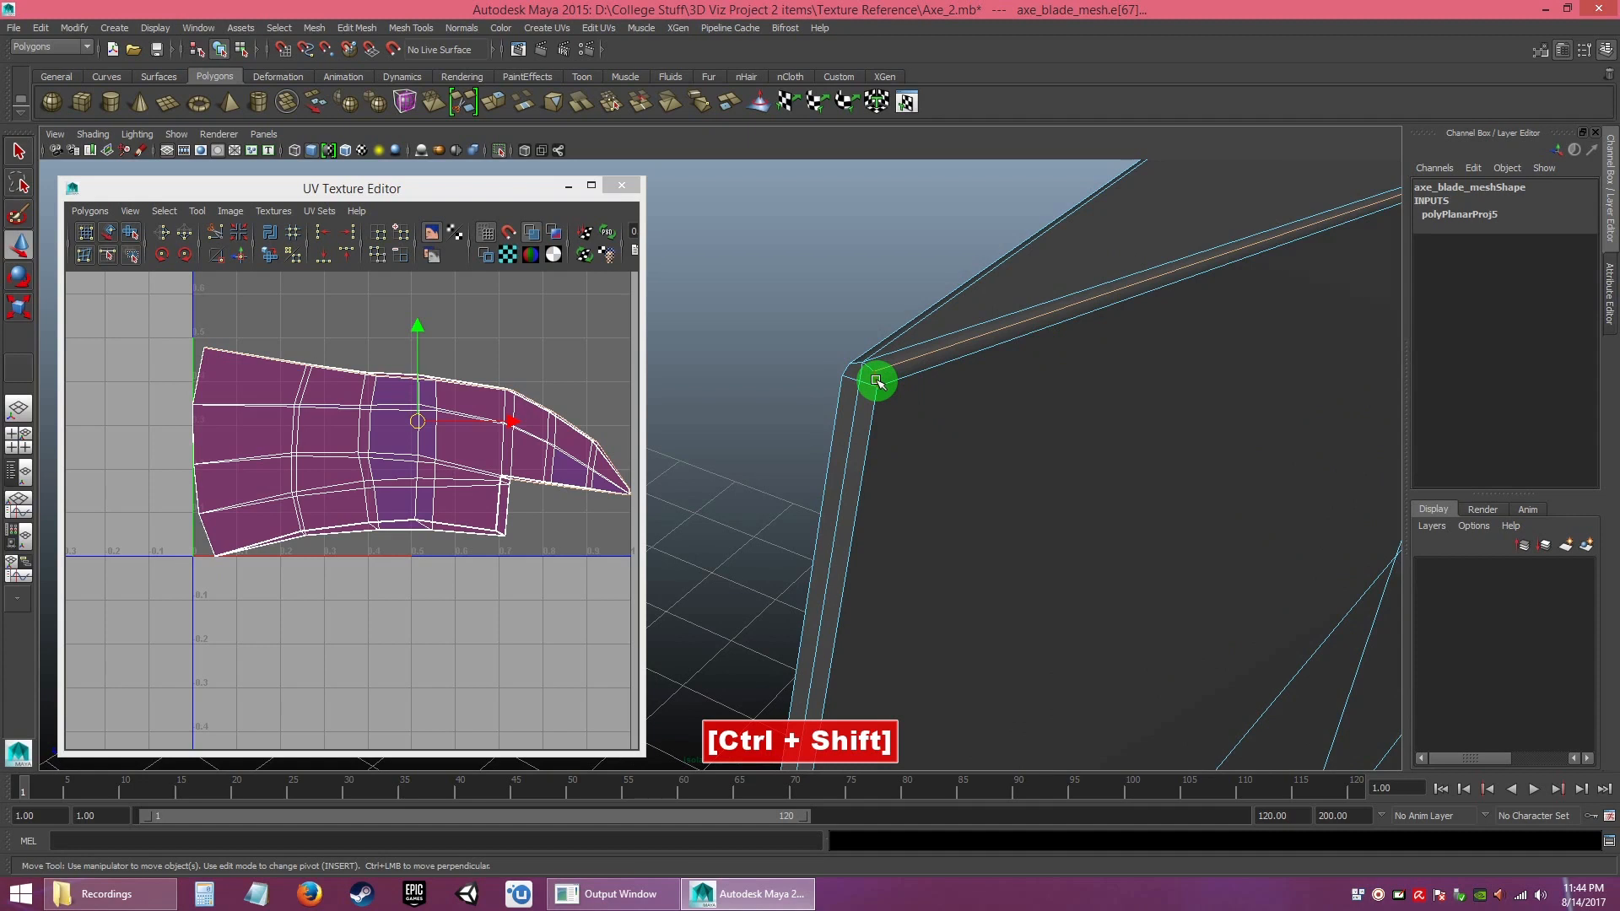
ctrl+shift+click(875, 381)
- Extend the seam selection down the middle of the cutting-edge bevel and along the blade's underside bevel
alt+right_drag(993, 507, 933, 459)
mouse_move(933, 459)
alt+middle_down()
mouse_move(970, 379)
mouse_move(939, 435)
alt+middle_up()
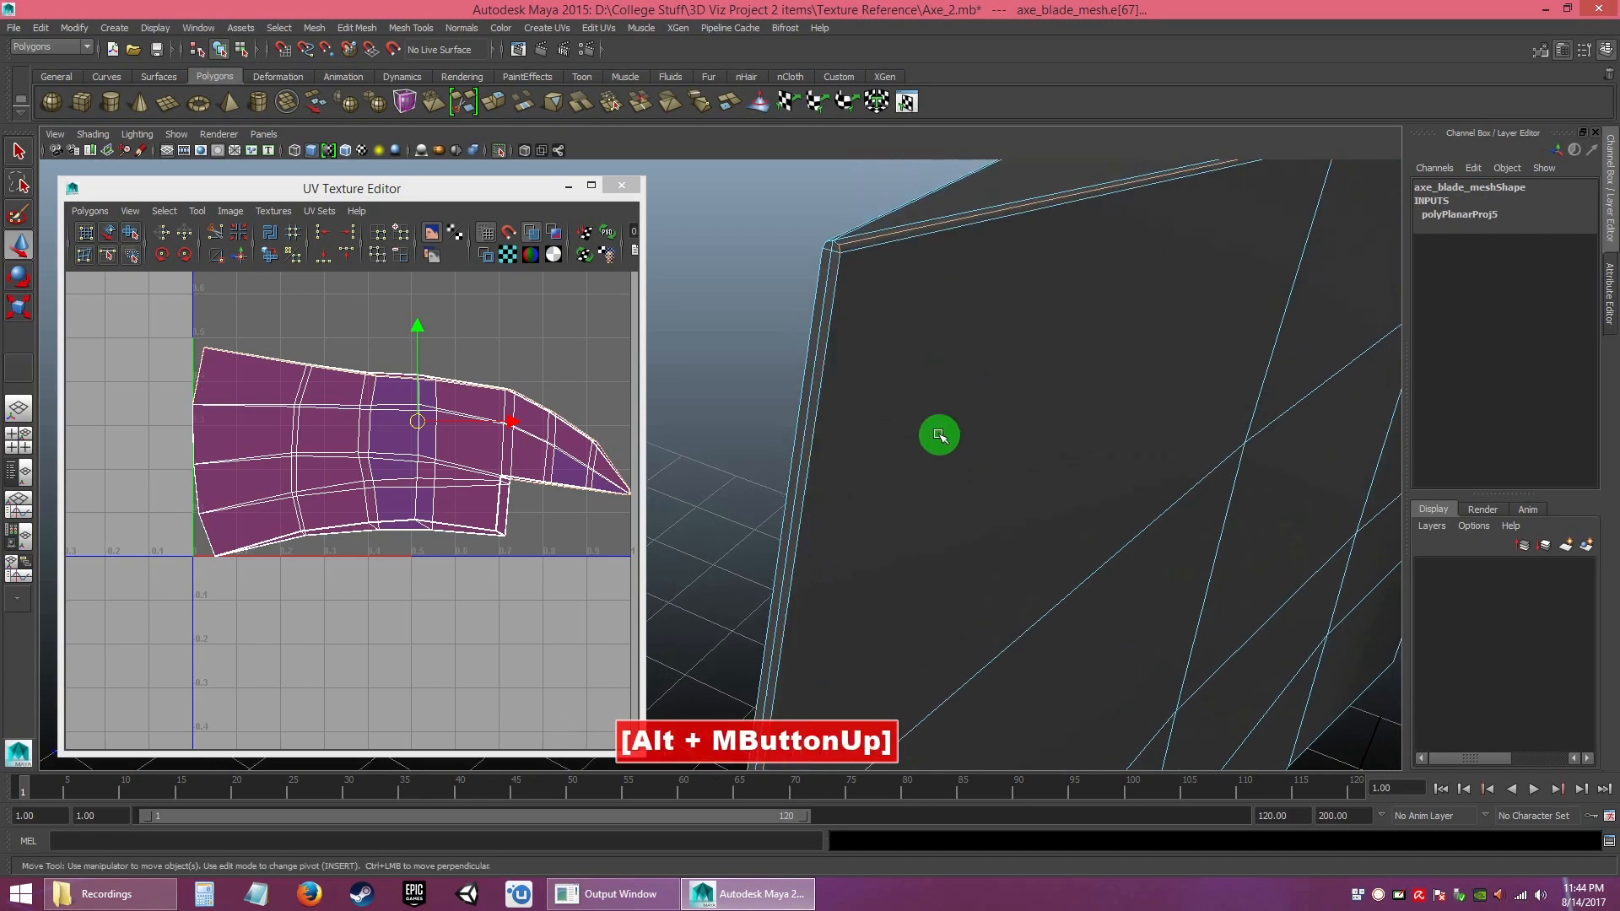
ctrl+shift+click(825, 350)
alt+right_drag(824, 351, 904, 379)
mouse_move(904, 380)
alt+mouse_down()
mouse_move(897, 405)
mouse_move(900, 347)
mouse_move(904, 364)
alt+mouse_up()
alt+right_drag(904, 365, 971, 523)
mouse_move(970, 523)
alt+middle_down()
mouse_move(984, 534)
mouse_move(966, 534)
alt+middle_up()
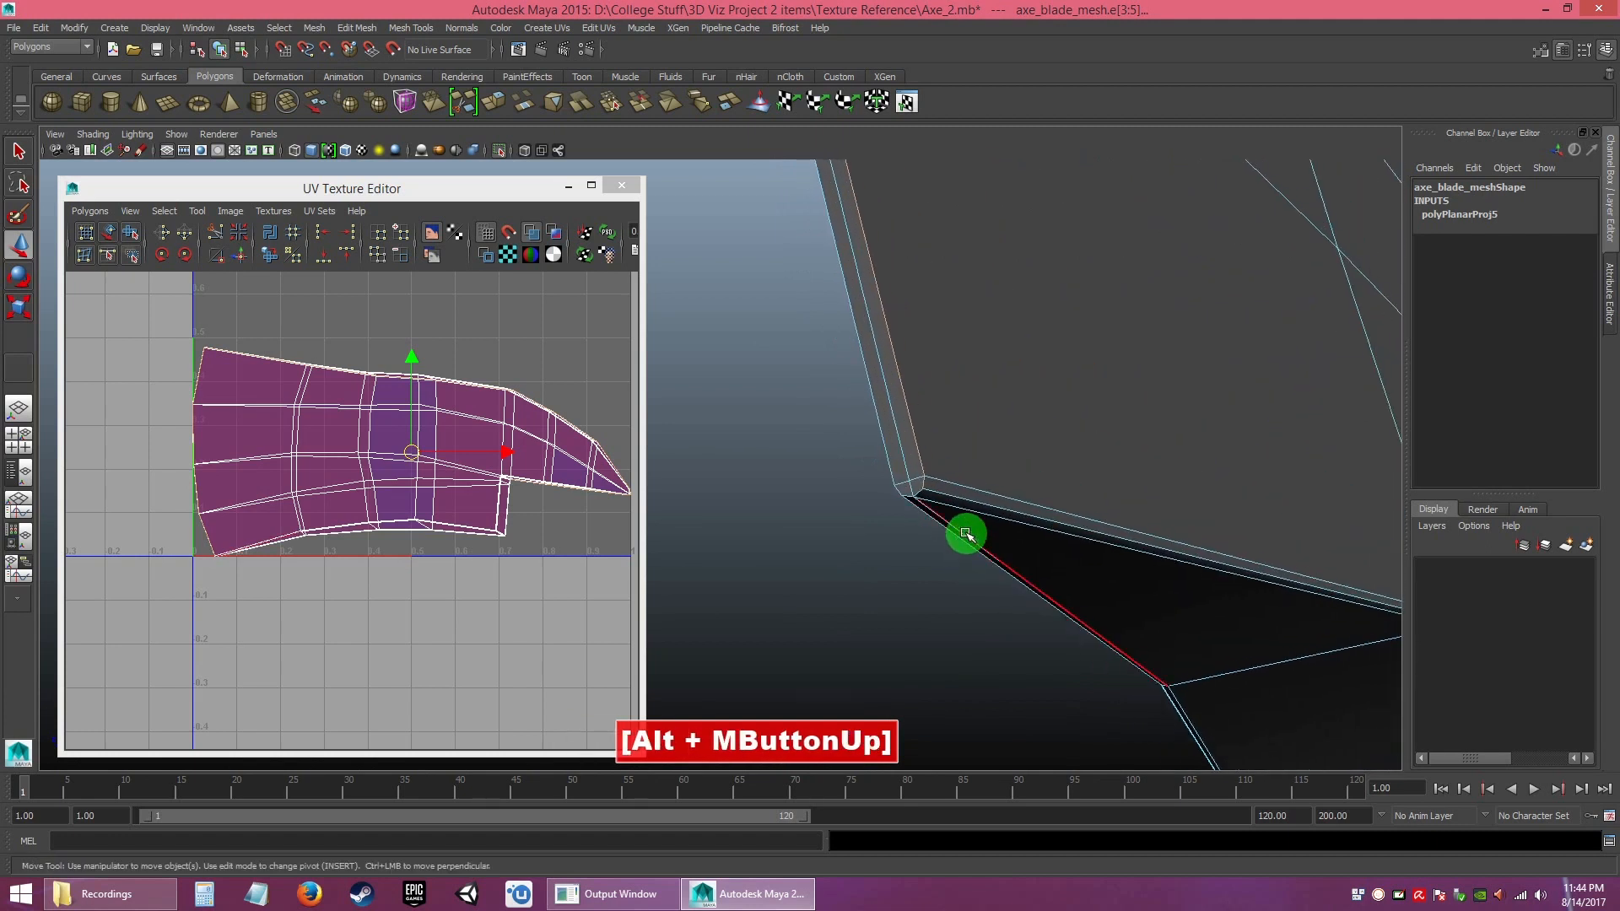
ctrl+shift+click(958, 493)
- Add the middle bevel edges around the notch and beneath the pointed beak to the seam selection
alt+right_drag(958, 495, 1060, 514)
alt+drag(1060, 514, 901, 431)
alt+middle_drag(901, 431, 1113, 539)
alt+drag(1114, 539, 1009, 548)
alt+right_drag(1009, 550, 1023, 618)
alt+middle_drag(835, 485, 911, 549)
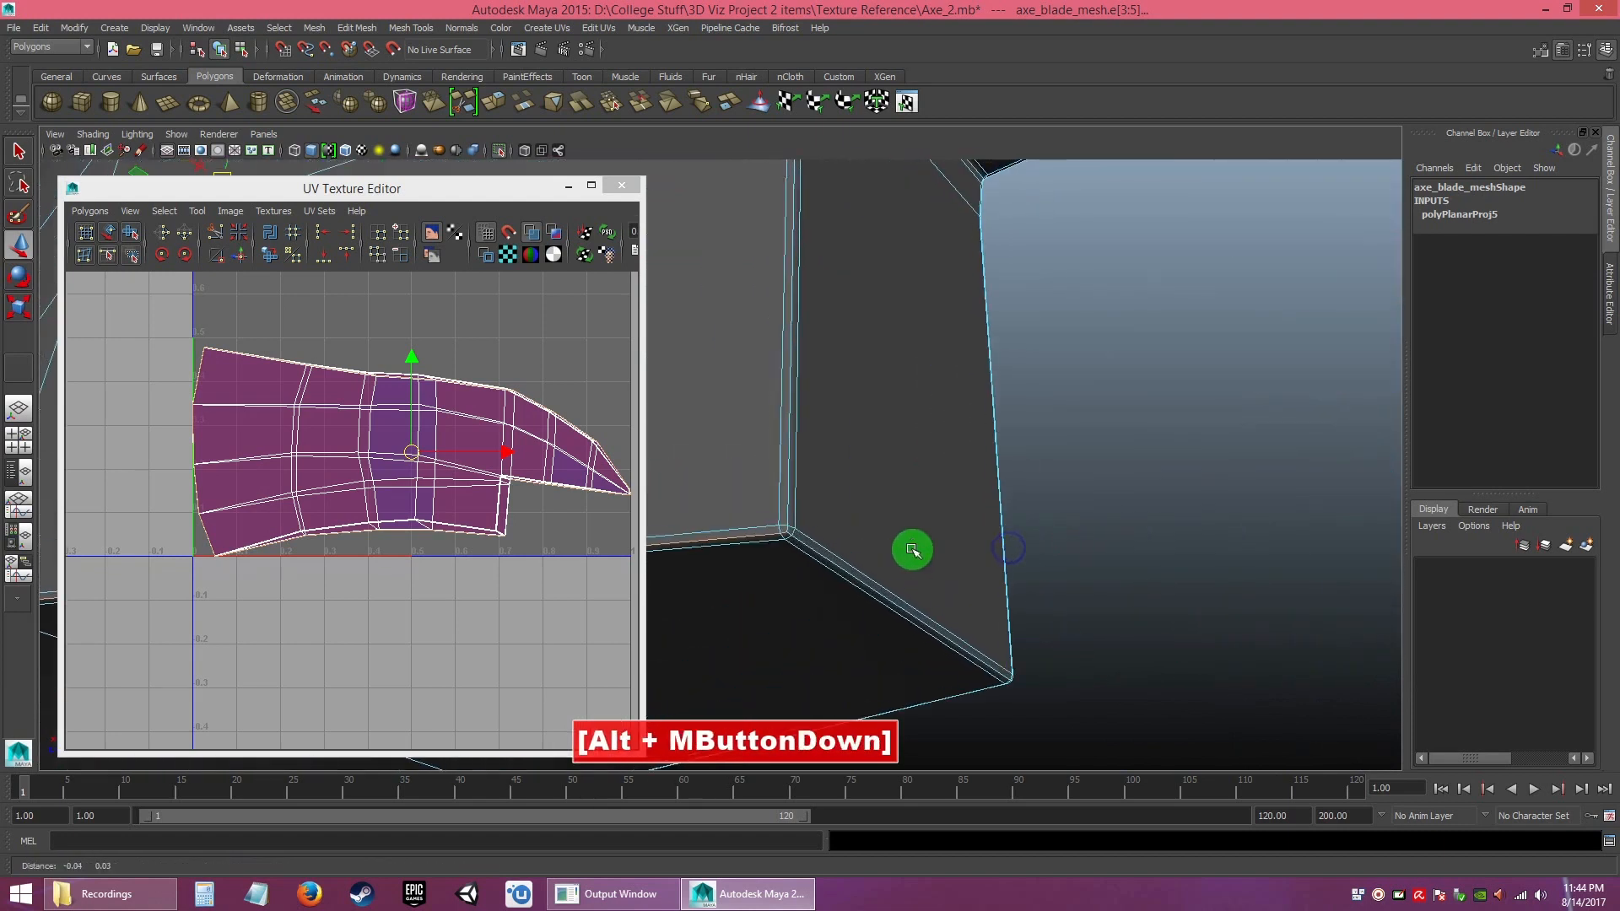
alt+right_drag(912, 549, 938, 583)
ctrl+shift+click(836, 574)
alt+middle_drag(1000, 547, 933, 647)
alt+right_drag(933, 647, 901, 483)
alt+middle_drag(901, 482, 801, 521)
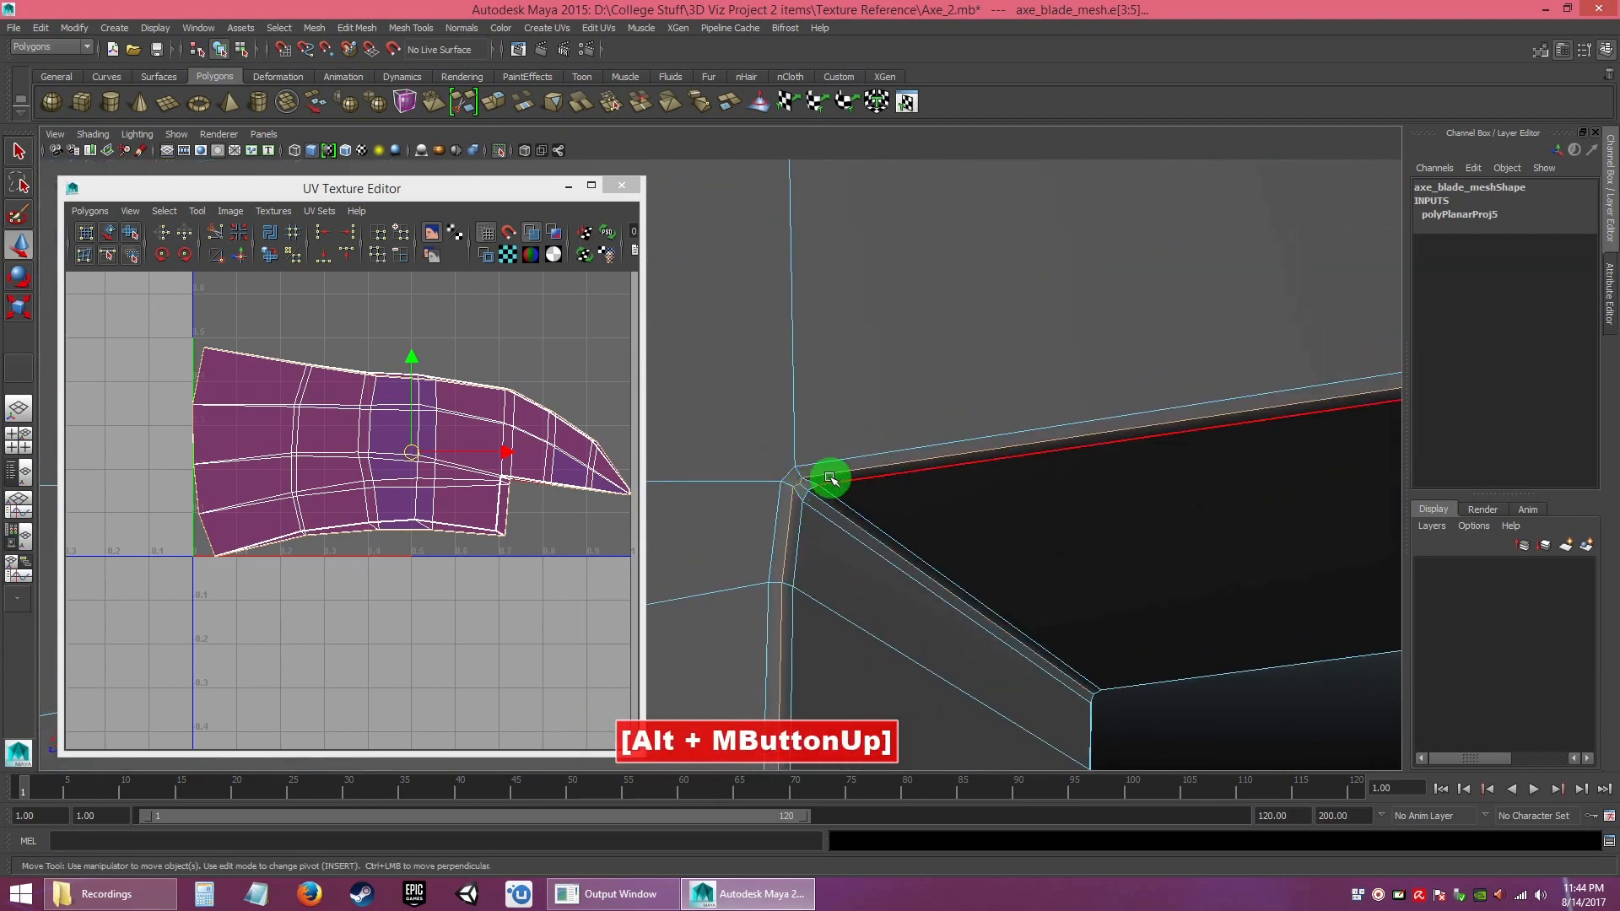
- Check the edge selection around the beak's tip and cut the blade's UVs along the selected edges
alt+right_drag(1012, 503, 926, 365)
alt+middle_drag(925, 365, 1098, 580)
alt+drag(1097, 580, 925, 579)
alt+middle_drag(926, 579, 1095, 503)
alt+right_drag(1095, 503, 1114, 569)
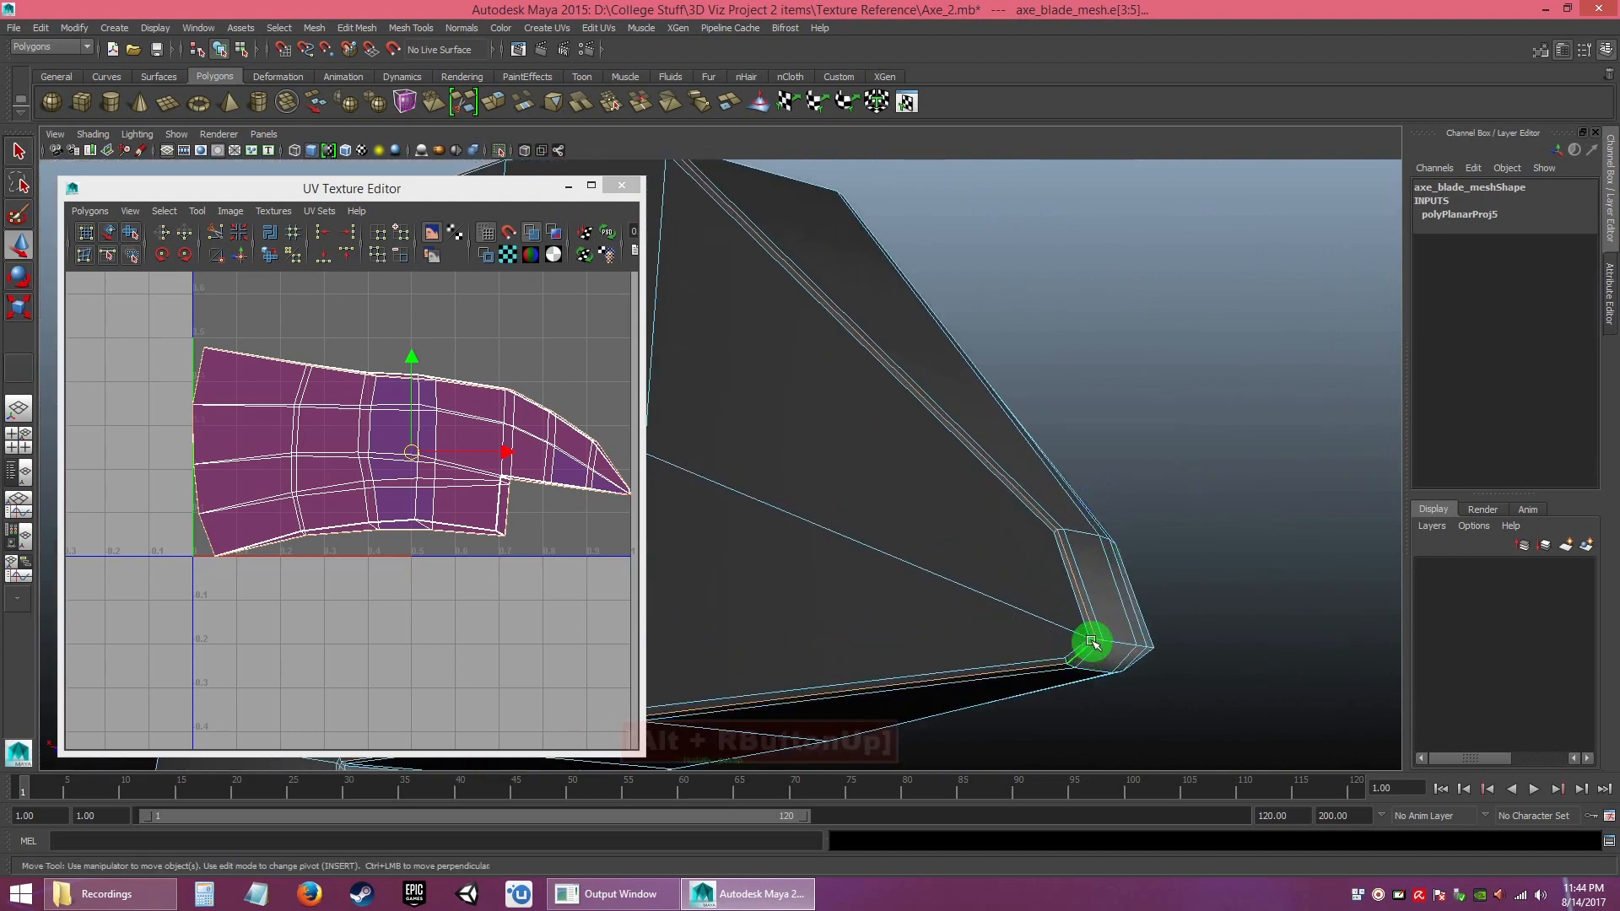
alt+drag(945, 514, 983, 498)
alt+right_drag(983, 499, 970, 401)
alt+middle_drag(971, 400, 1000, 376)
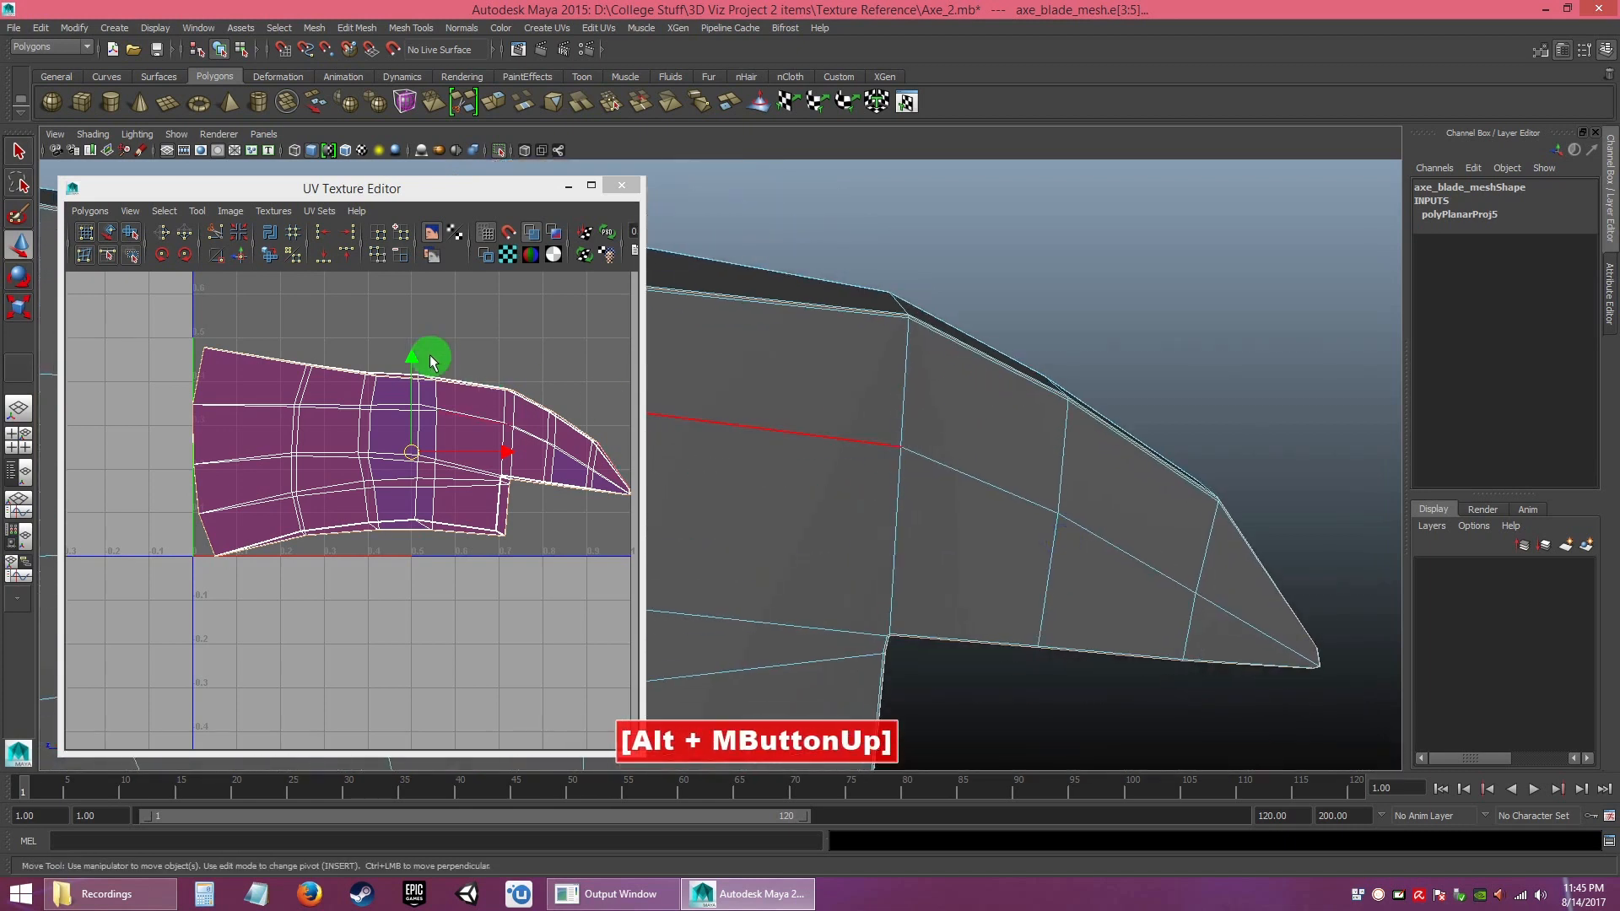
click(214, 233)
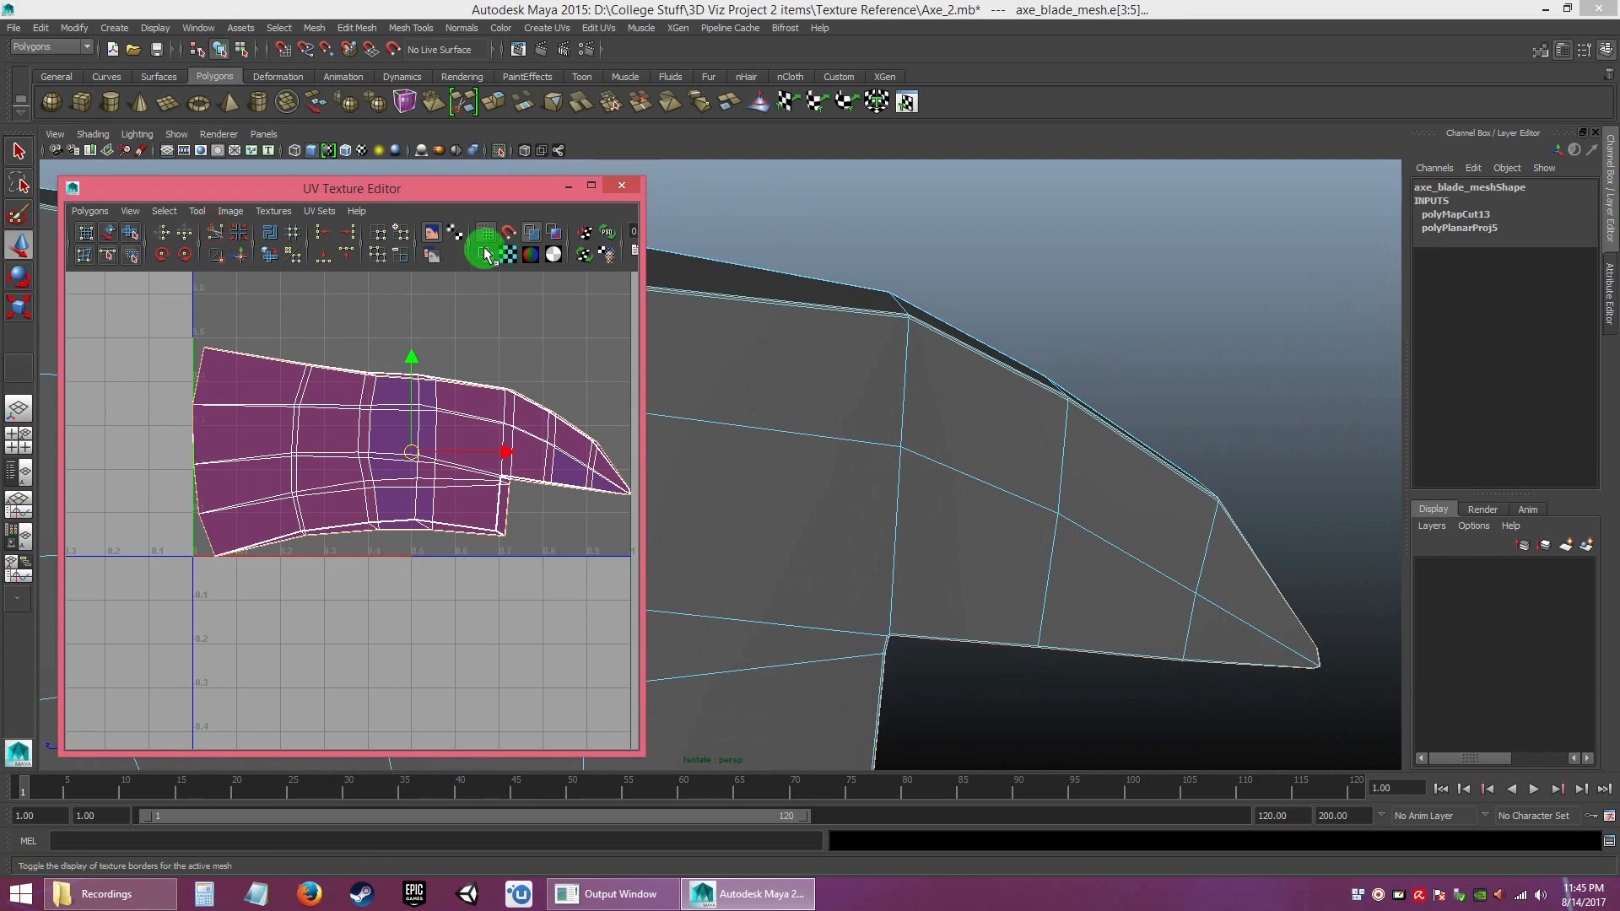
- Display the texture borders on the mesh and inspect the cut seam around the blade with nothing selected
alt+drag(1126, 587, 1117, 581)
click(1237, 332)
alt+drag(1204, 502, 864, 555)
alt+right_drag(865, 555, 911, 509)
alt+middle_drag(911, 510, 1193, 491)
alt+drag(1192, 492, 925, 506)
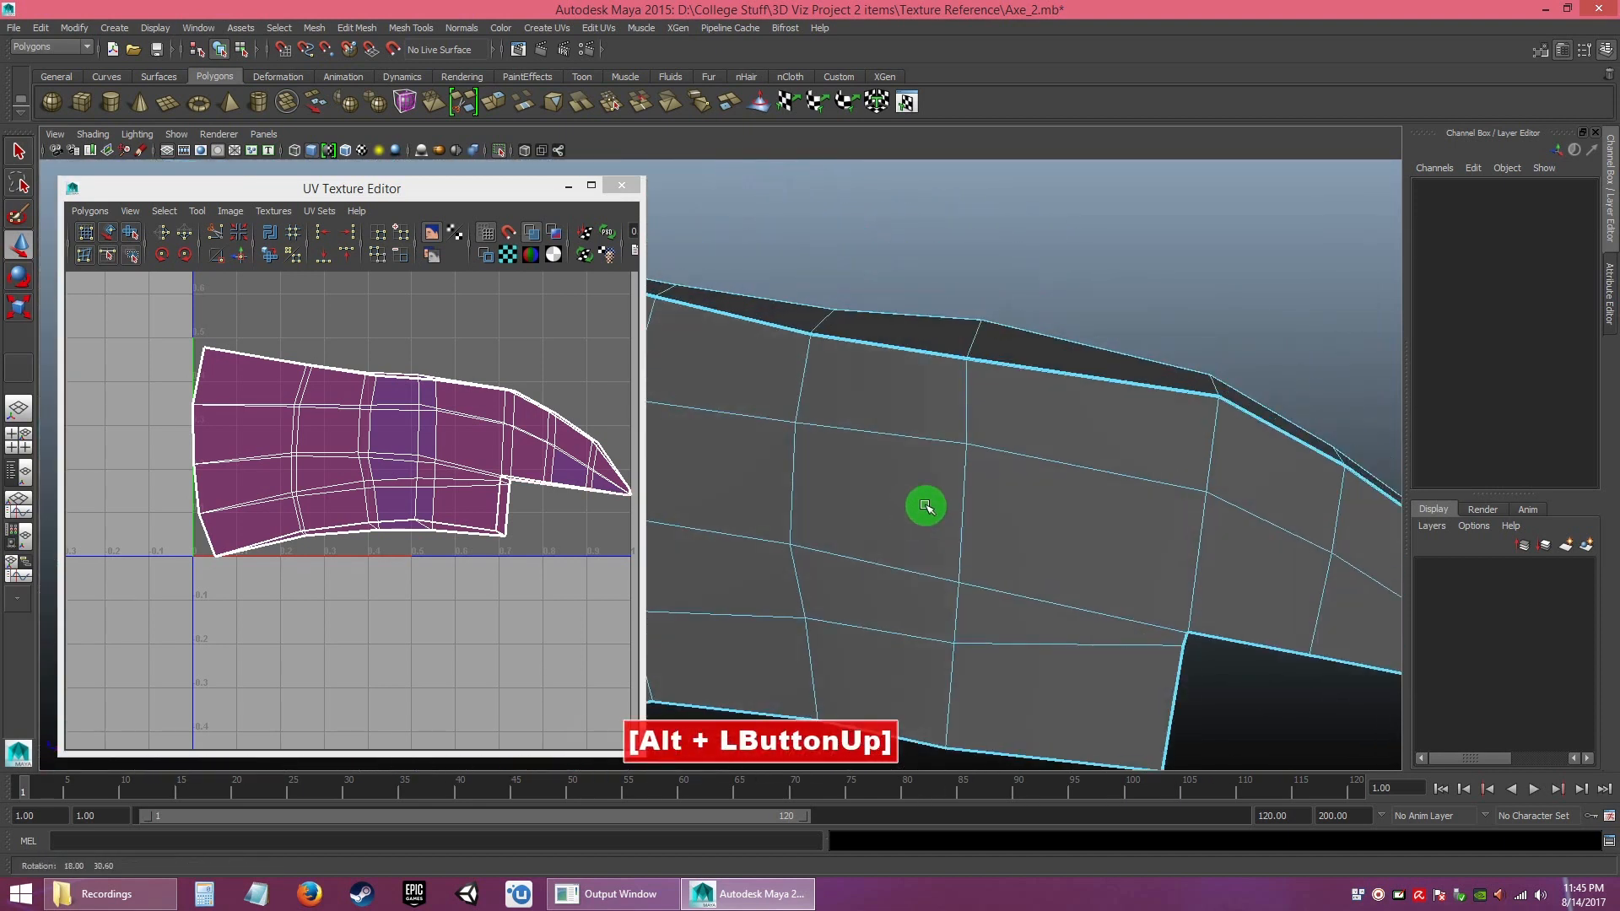
alt+middle_drag(925, 506, 897, 513)
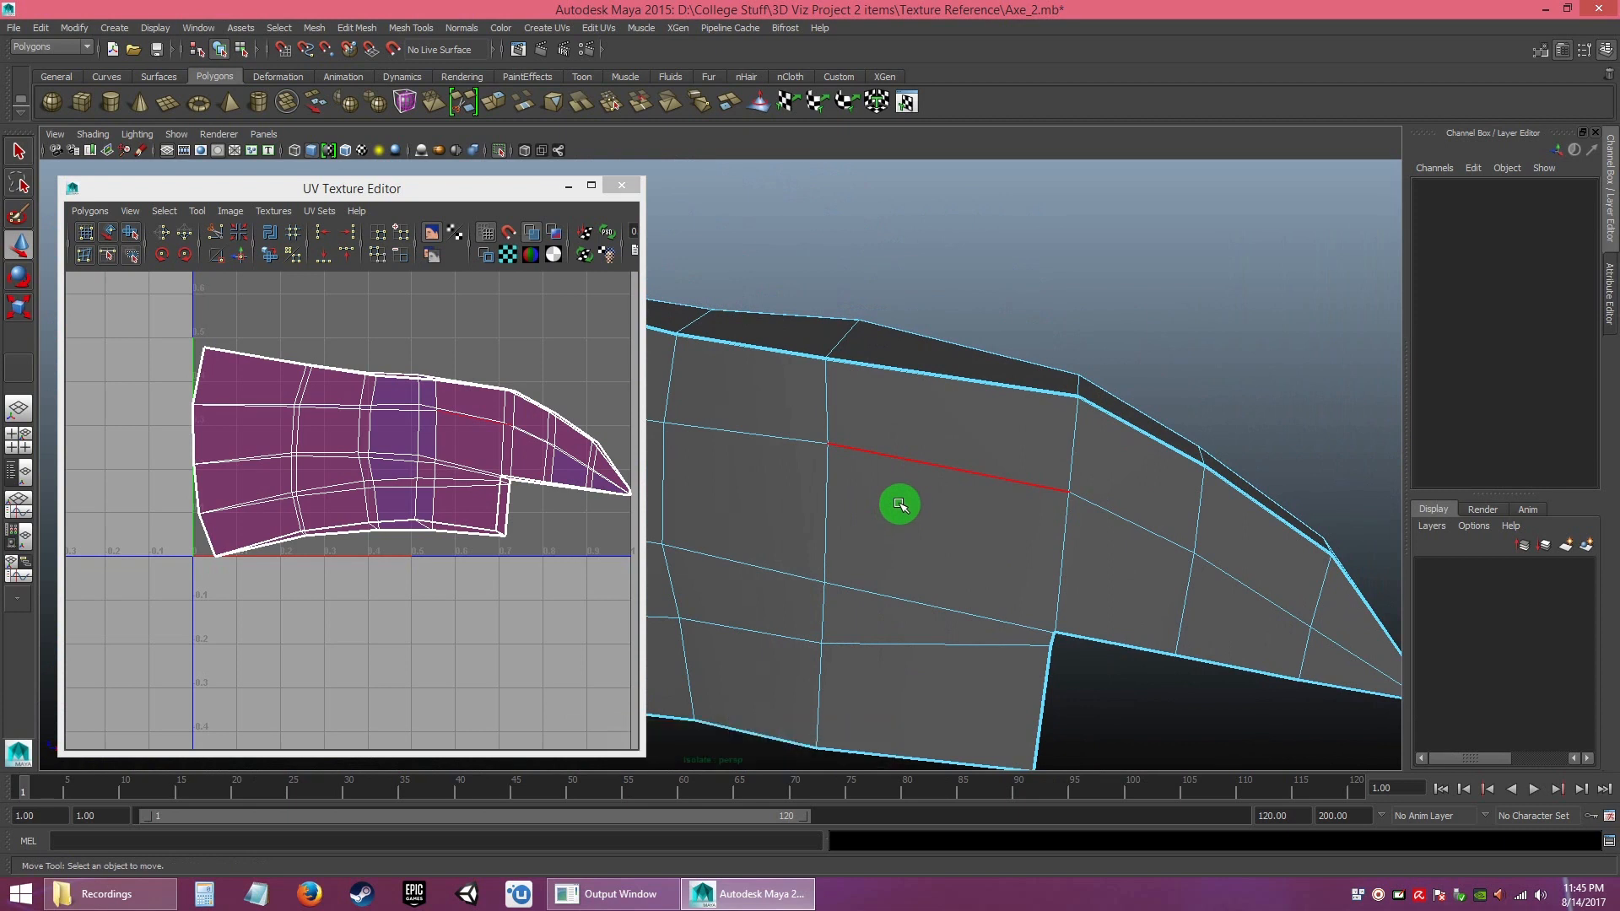
alt+drag(900, 504, 979, 532)
alt+right_drag(980, 532, 1023, 599)
alt+middle_drag(1023, 600, 835, 571)
alt+right_drag(835, 571, 843, 292)
alt+drag(843, 293, 886, 337)
alt+right_drag(885, 337, 824, 391)
alt+drag(824, 390, 853, 405)
alt+middle_drag(927, 533, 1028, 513)
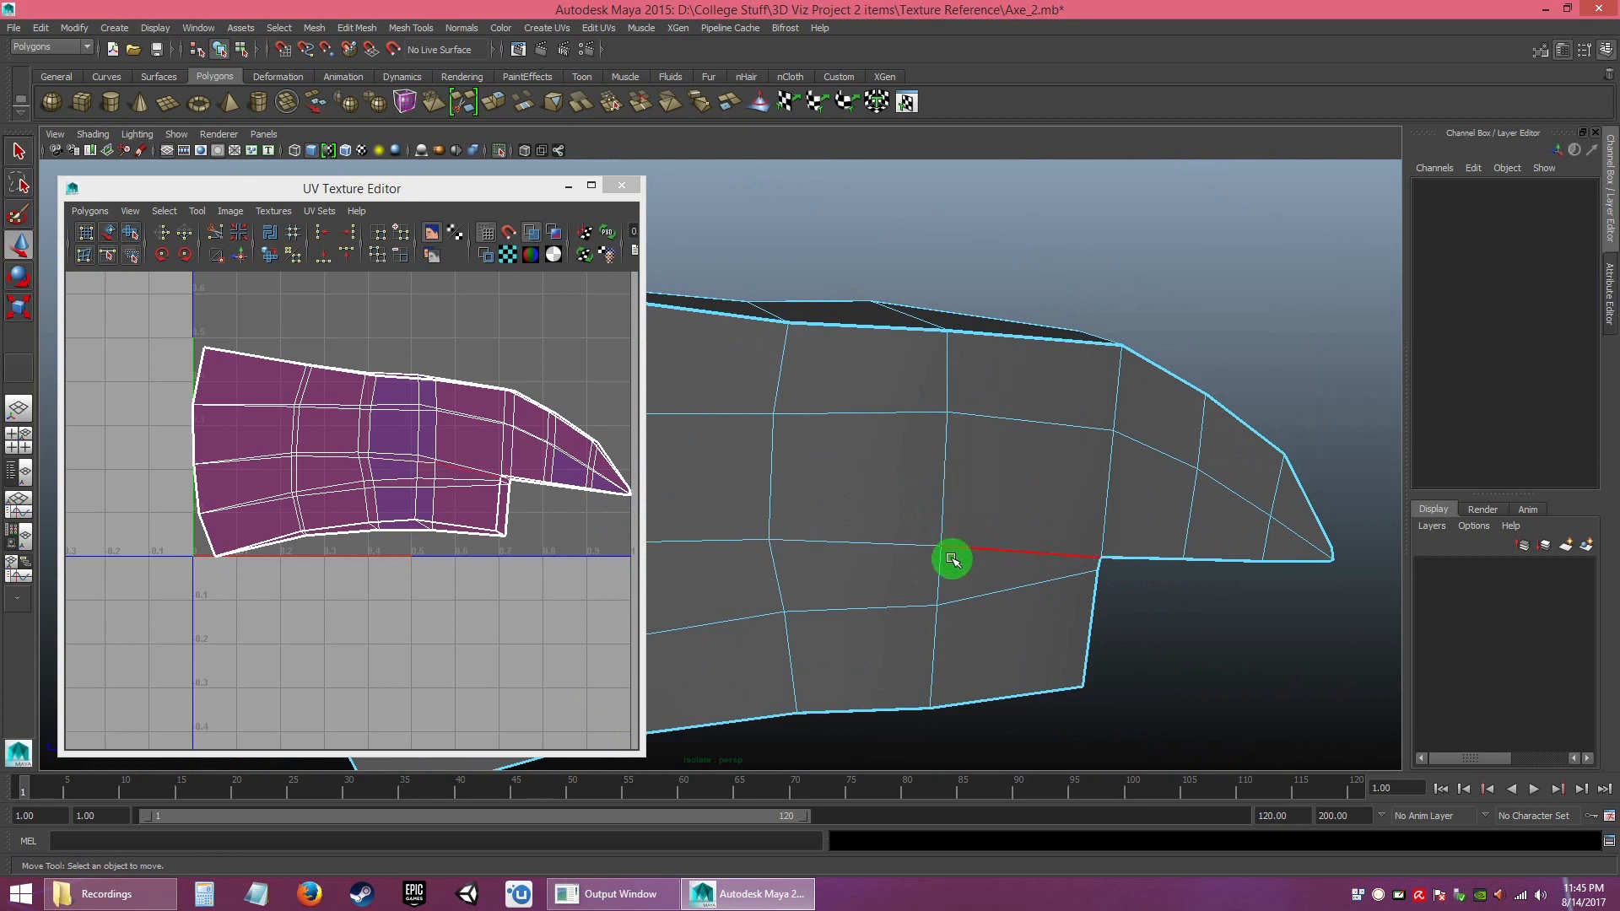
- Switch the UV editor to shell selection and select the shell of the blade side that was cut
right_click(463, 486)
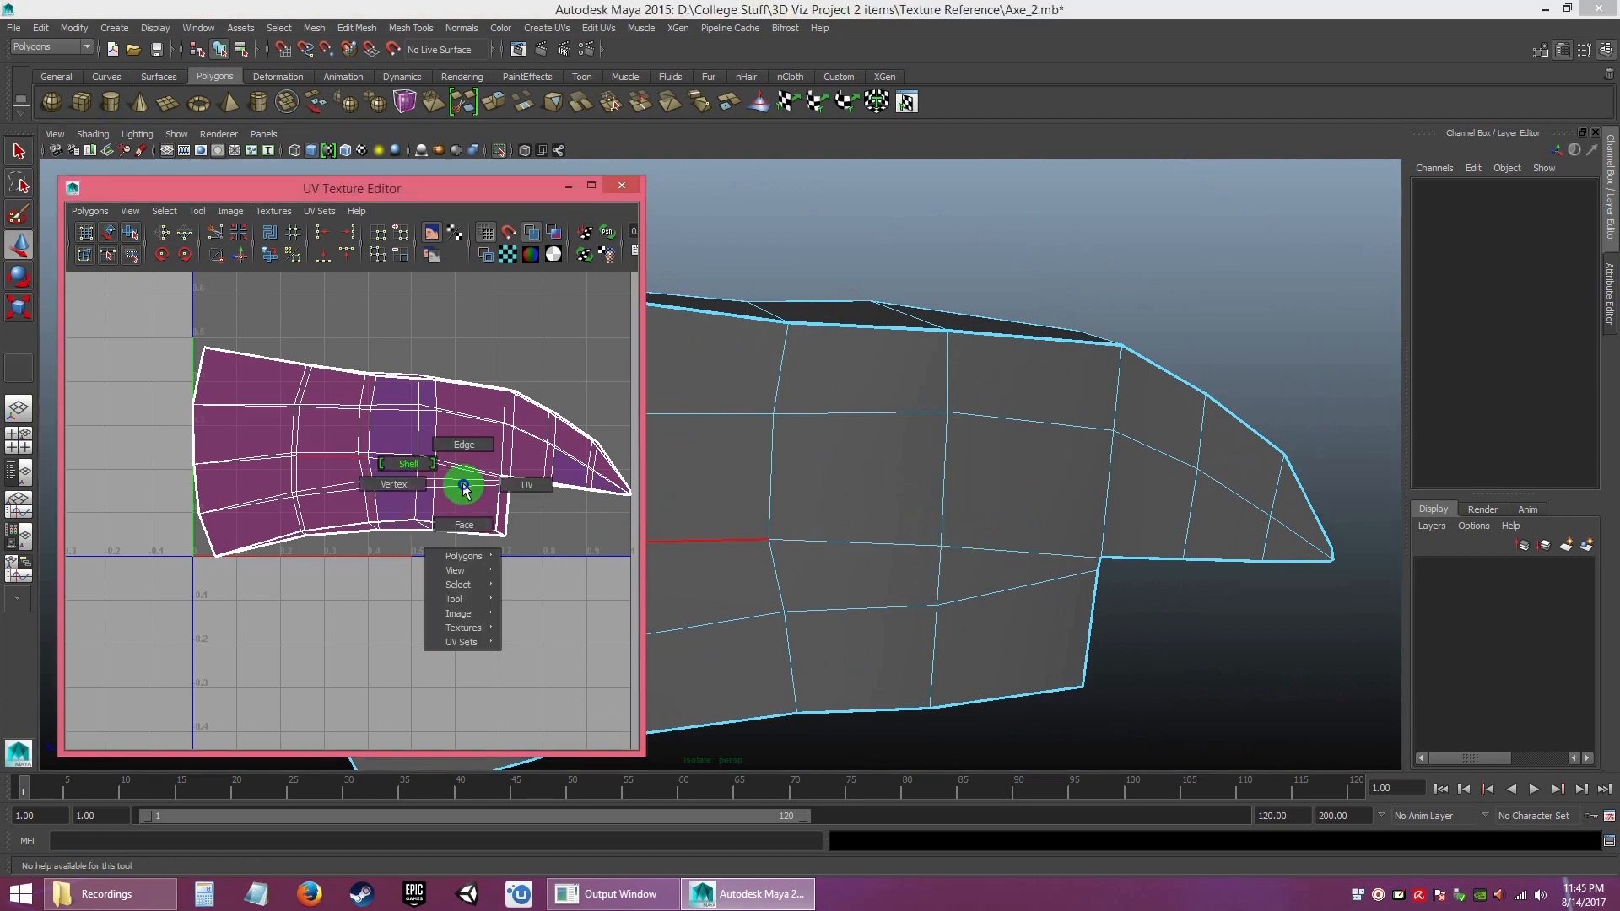
click(415, 466)
alt+drag(1137, 633, 1081, 564)
mouse_move(1168, 625)
alt+mouse_down()
mouse_move(1193, 655)
mouse_move(1181, 645)
alt+mouse_up()
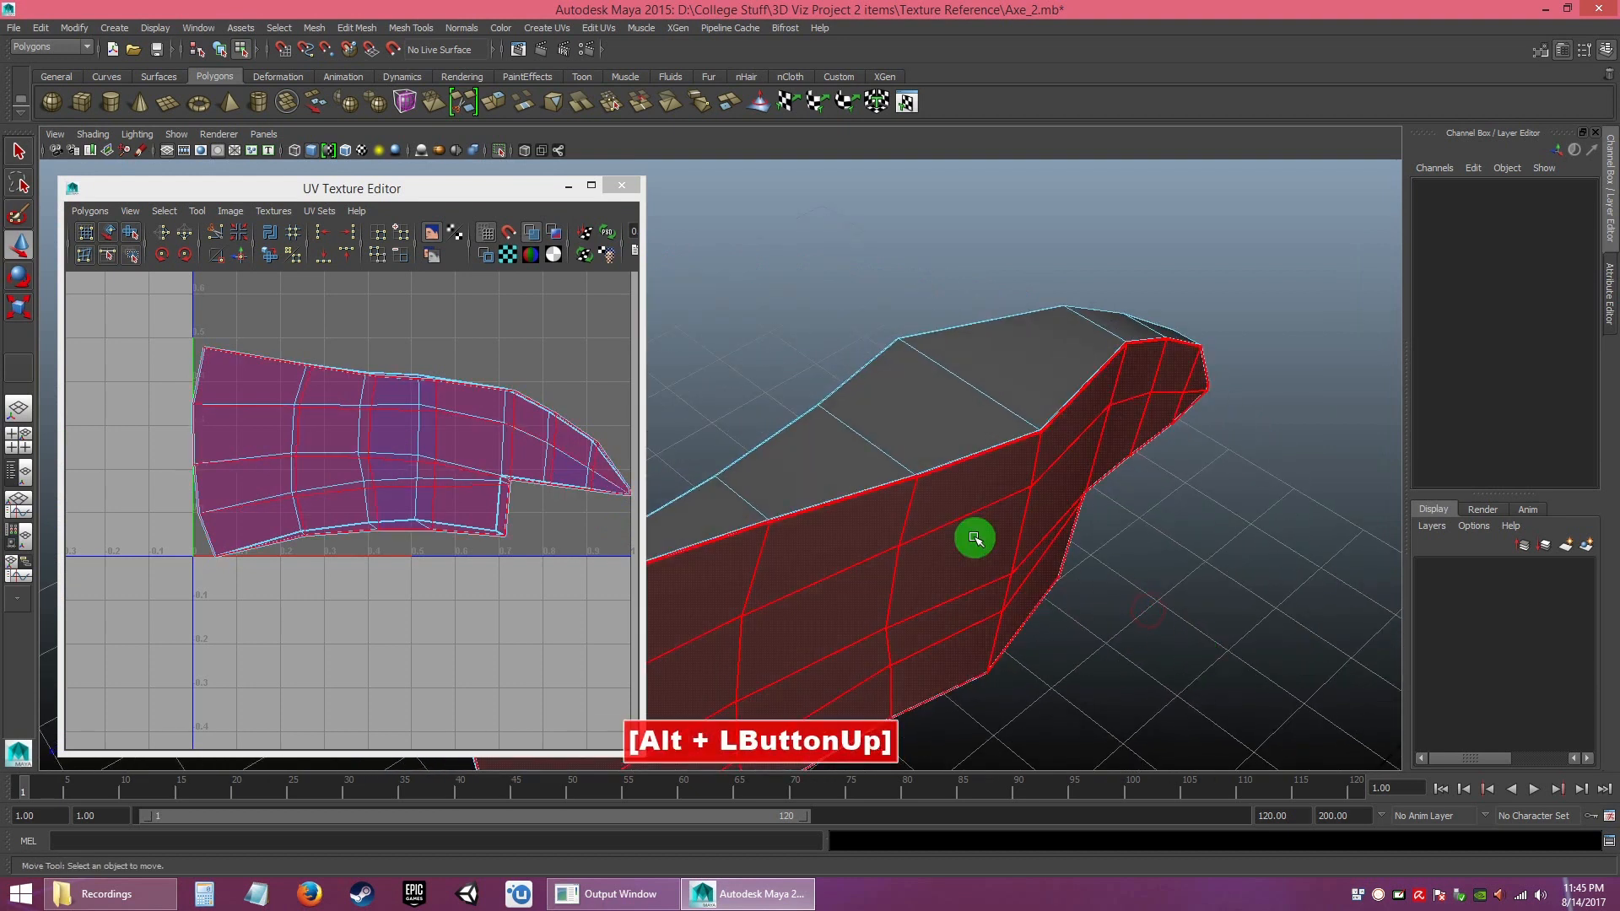
alt+drag(1000, 549, 955, 460)
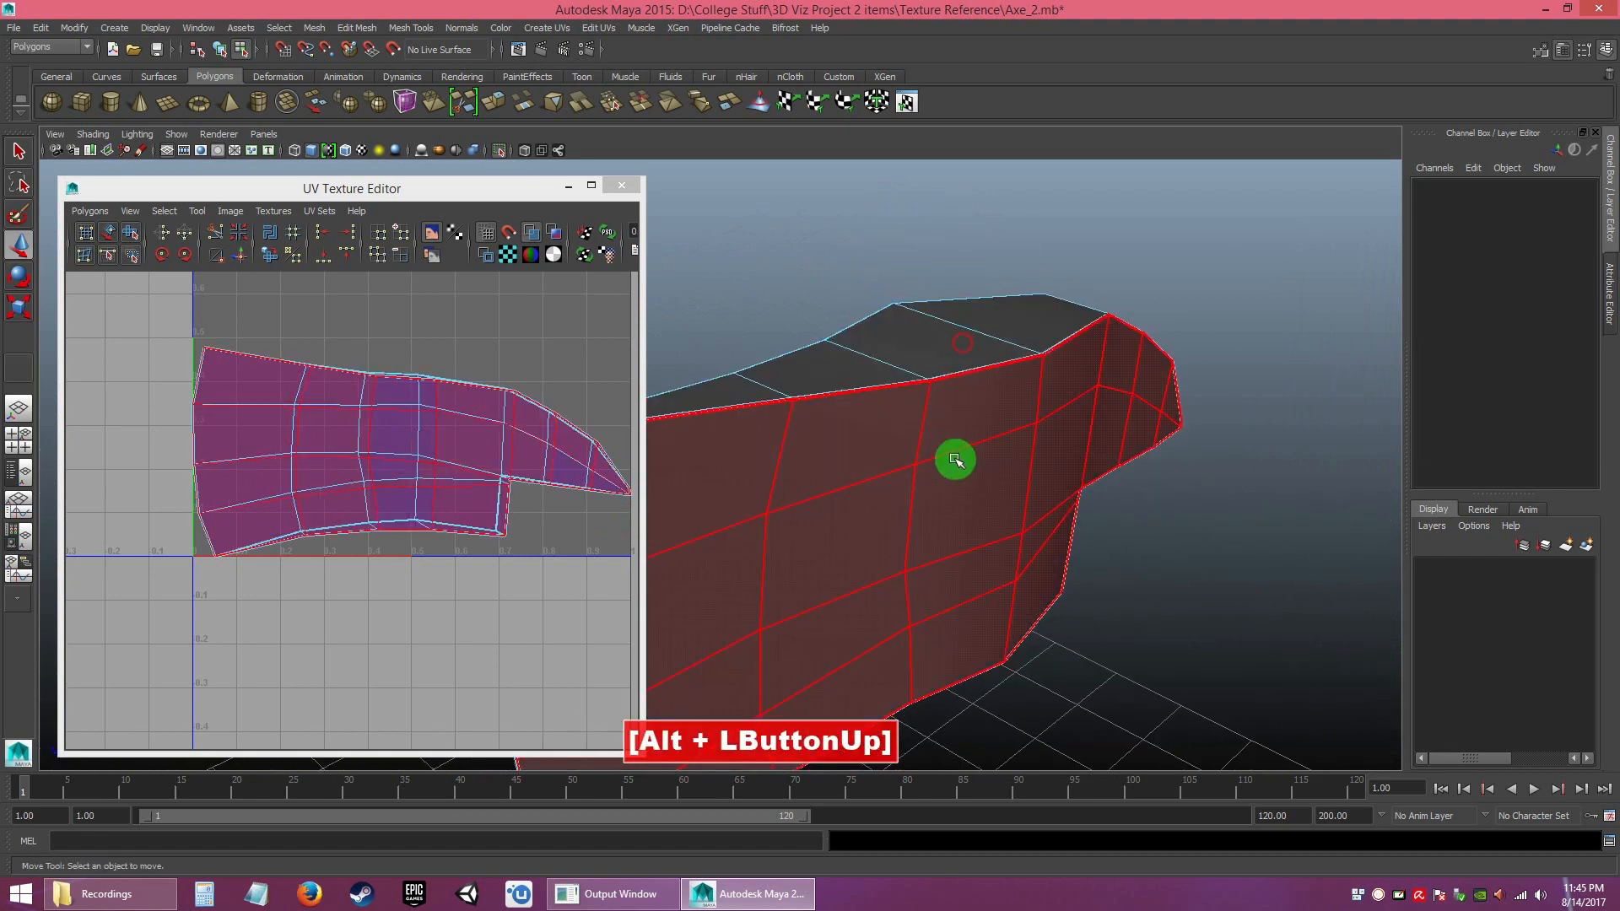
click(956, 464)
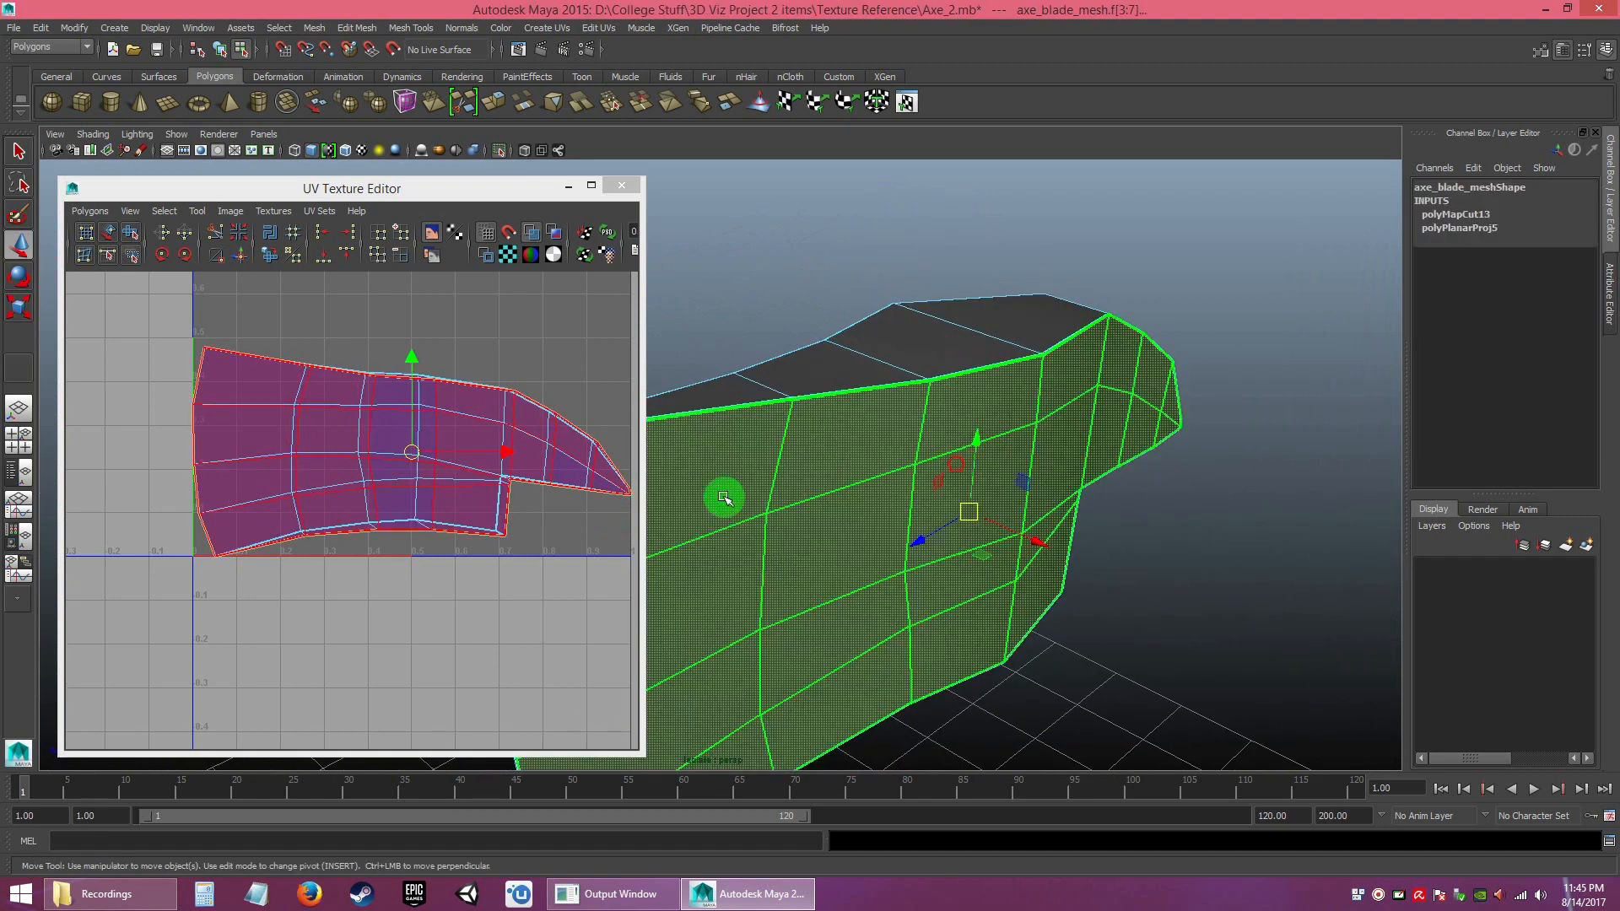
- Move the selected blade side shell up and out of the 0–1 UV square
alt+right_drag(435, 555, 364, 474)
drag(334, 487, 540, 426)
alt+middle_drag(540, 426, 488, 495)
drag(488, 495, 565, 360)
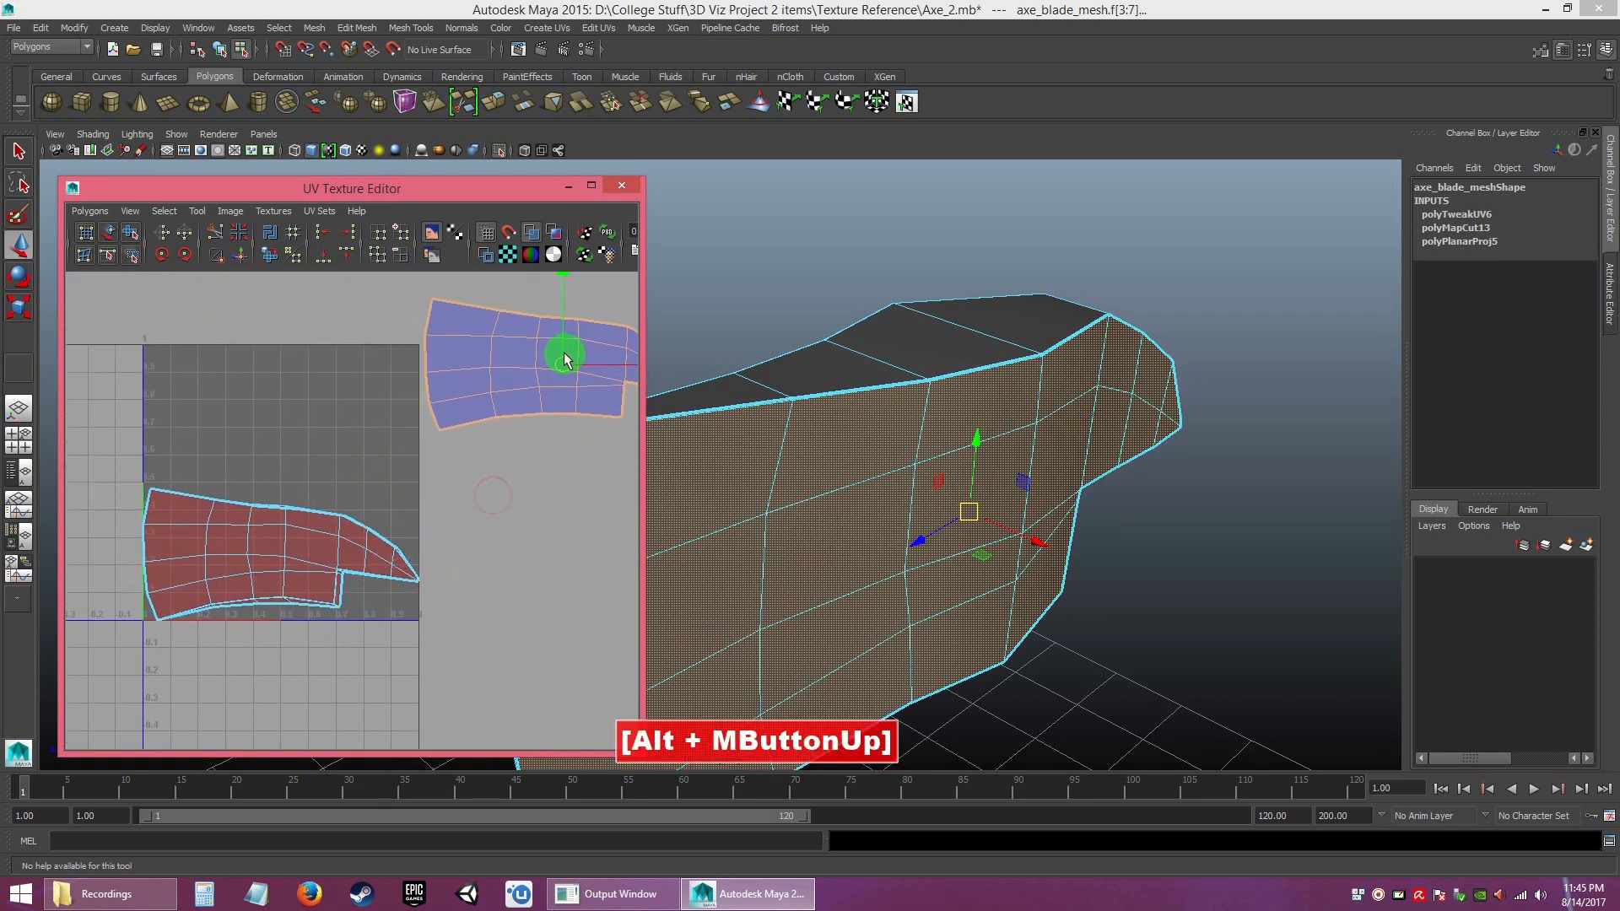
- Clear the selection and select the middle bevel edge loop of the upper rim on the blade's opposite side
alt+drag(987, 549, 354, 588)
alt+drag(849, 533, 1233, 622)
click(1232, 621)
alt+drag(947, 579, 1202, 591)
alt+middle_drag(1203, 591, 884, 525)
alt+drag(884, 525, 965, 530)
alt+right_drag(965, 530, 1034, 582)
alt+middle_drag(1034, 582, 836, 487)
alt+right_drag(835, 487, 1034, 740)
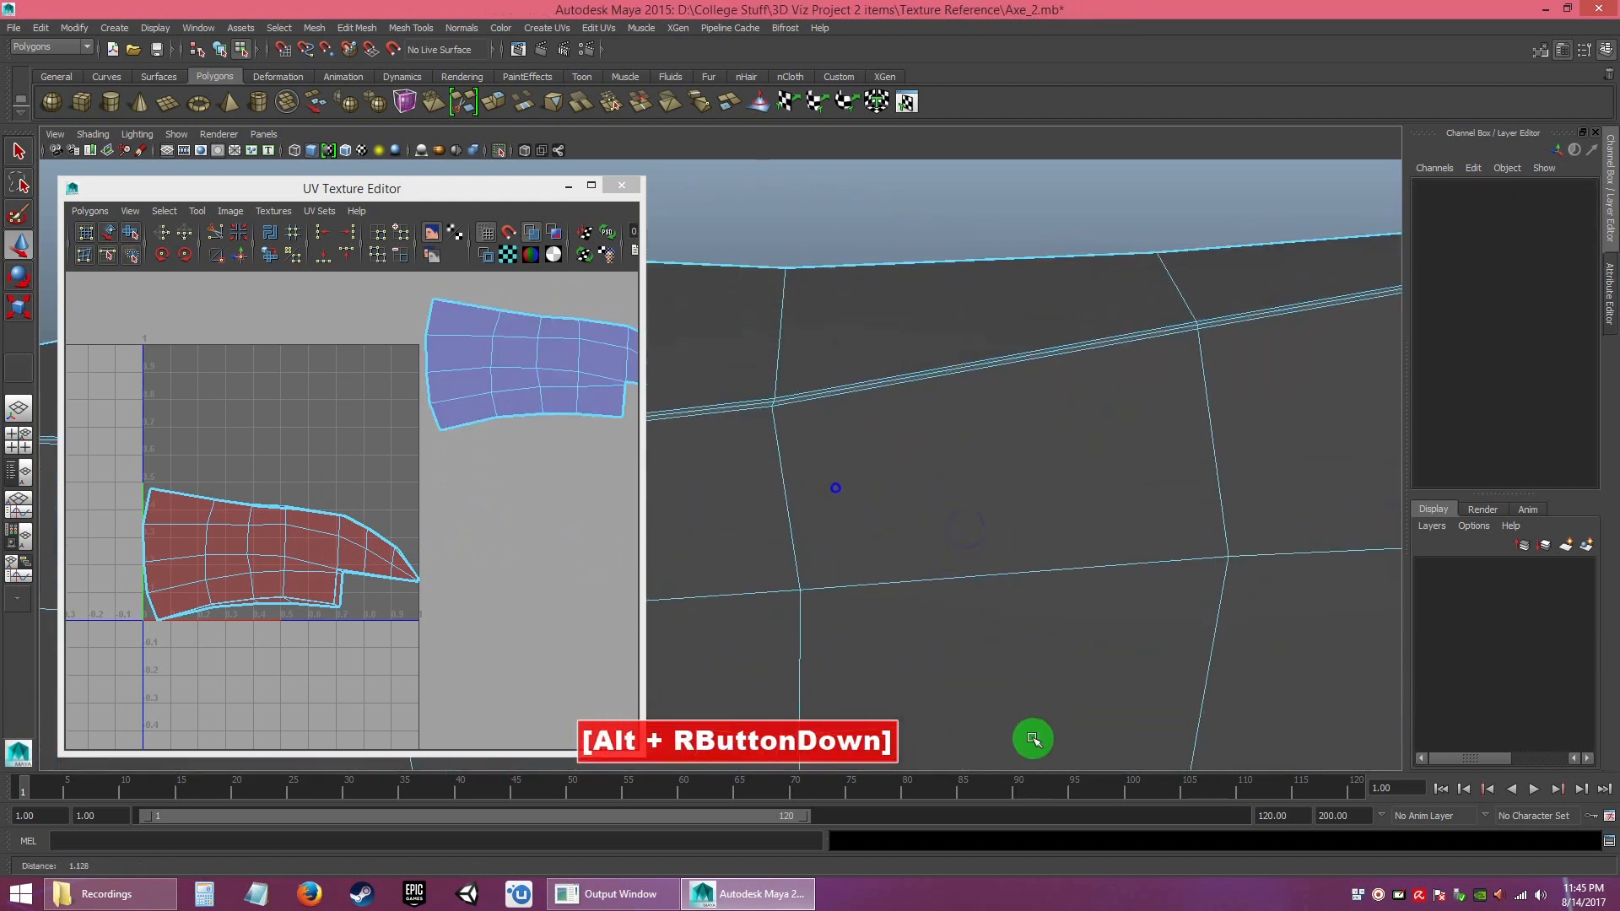
right_drag(933, 433, 936, 397)
alt+drag(908, 376, 939, 416)
alt+right_drag(940, 416, 905, 576)
click(899, 391)
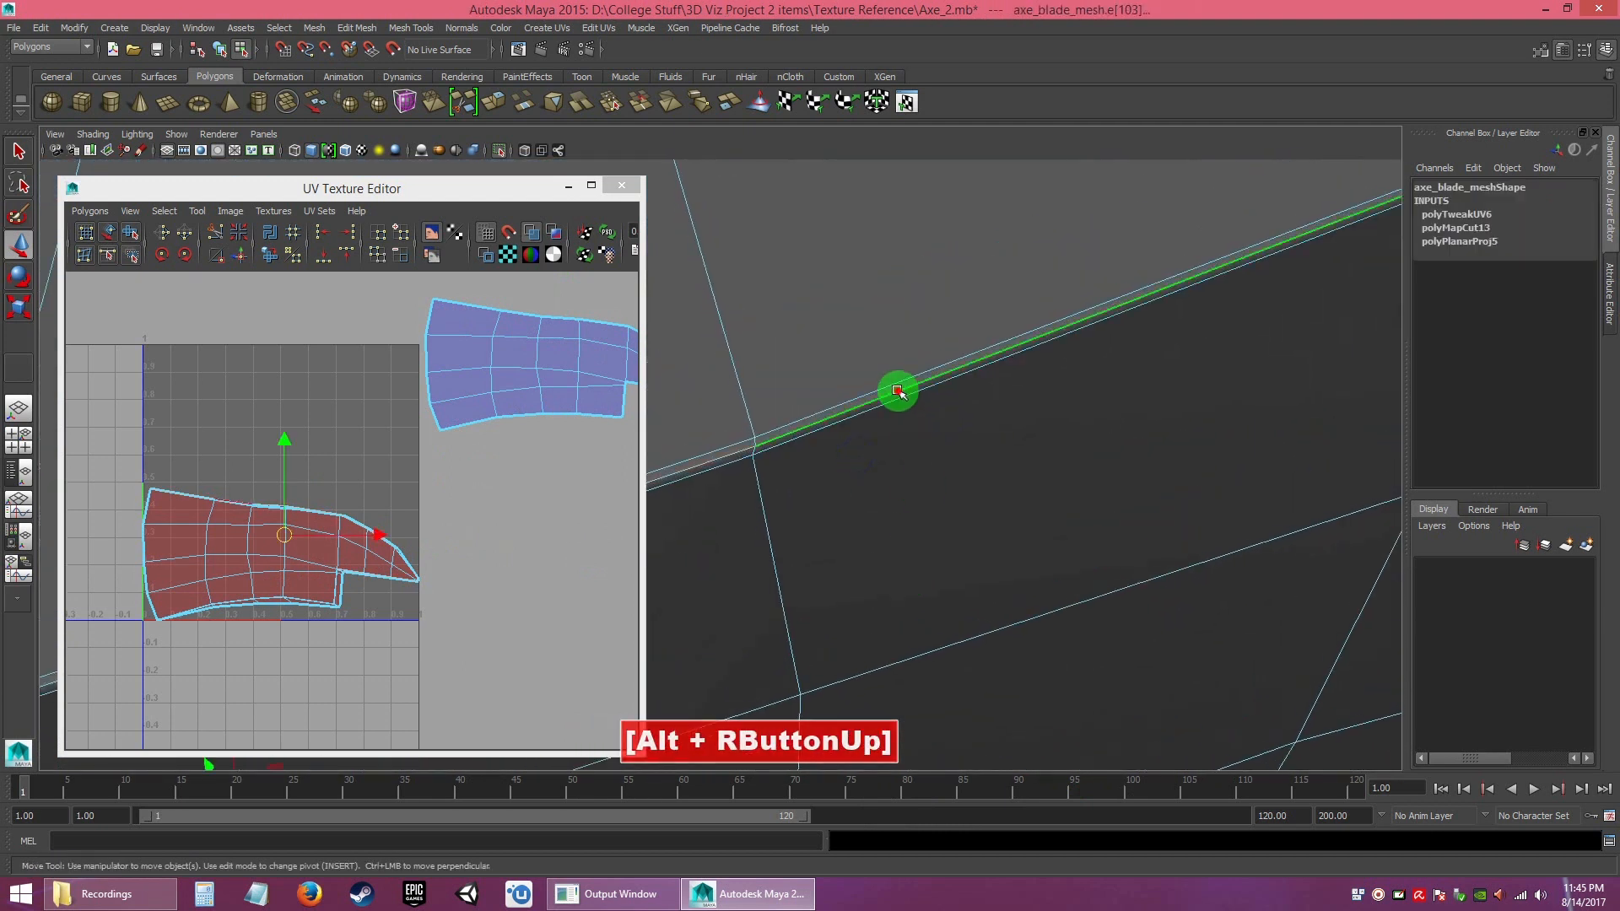
- Extend the opposite side's edge selection around the front corner and down the cutting-edge bevel
alt+right_drag(896, 391, 922, 300)
alt+drag(922, 300, 1045, 387)
alt+right_drag(1045, 387, 966, 393)
alt+middle_drag(966, 392, 803, 372)
alt+right_drag(802, 372, 881, 495)
alt+drag(881, 495, 858, 496)
alt+right_drag(857, 496, 902, 571)
mouse_move(901, 571)
alt+mouse_down()
mouse_move(886, 568)
mouse_move(911, 582)
mouse_move(917, 558)
alt+mouse_up()
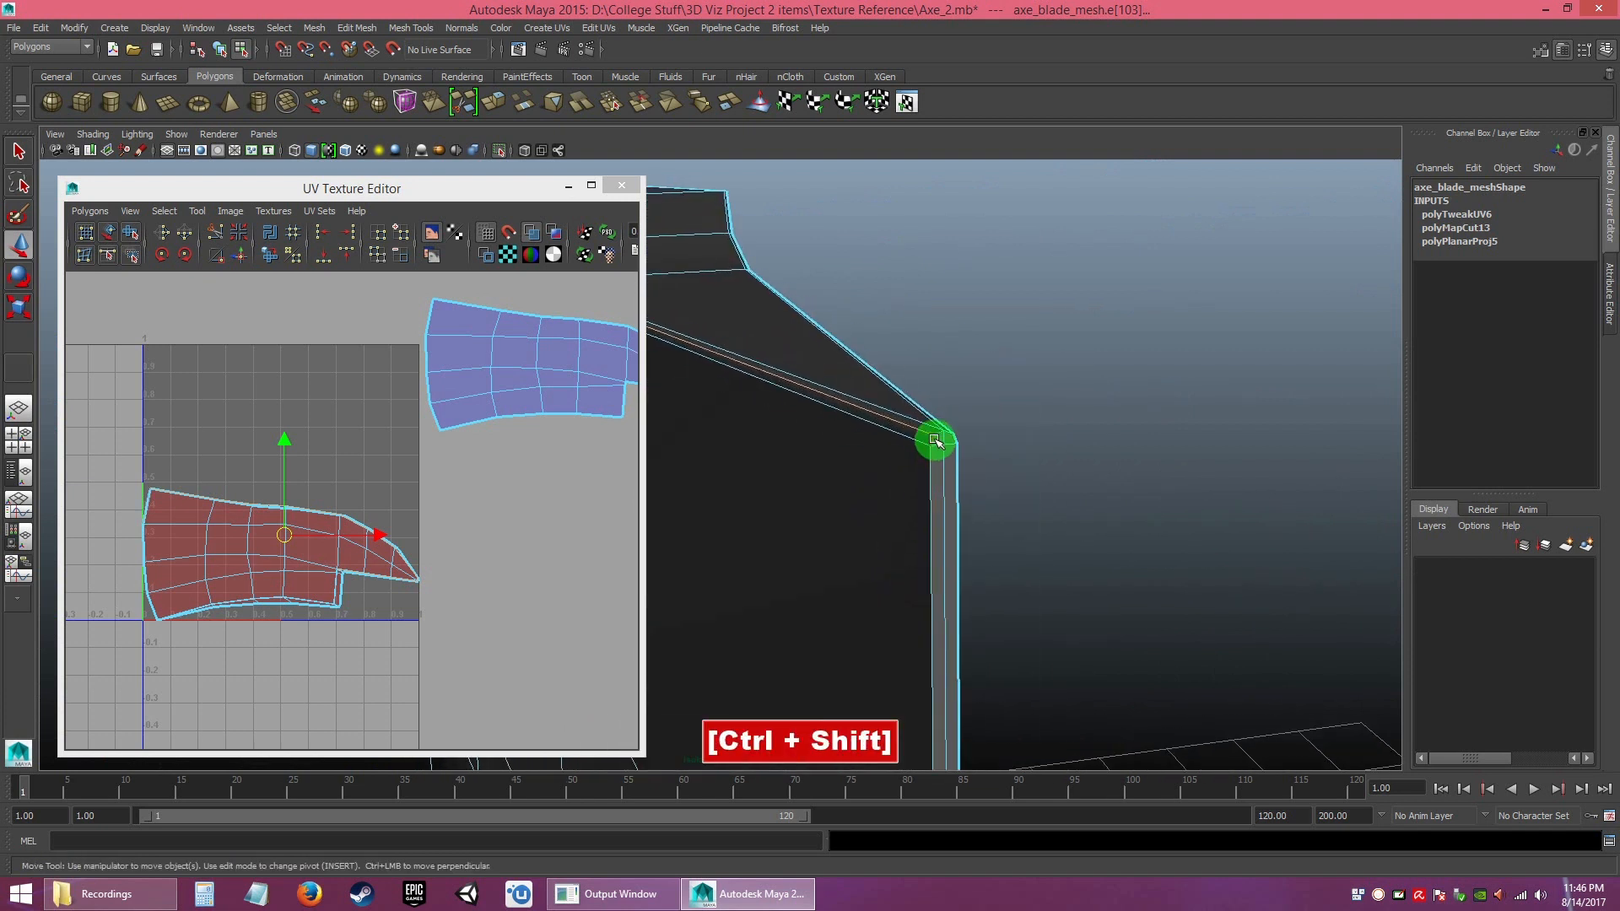
alt+drag(993, 594, 949, 361)
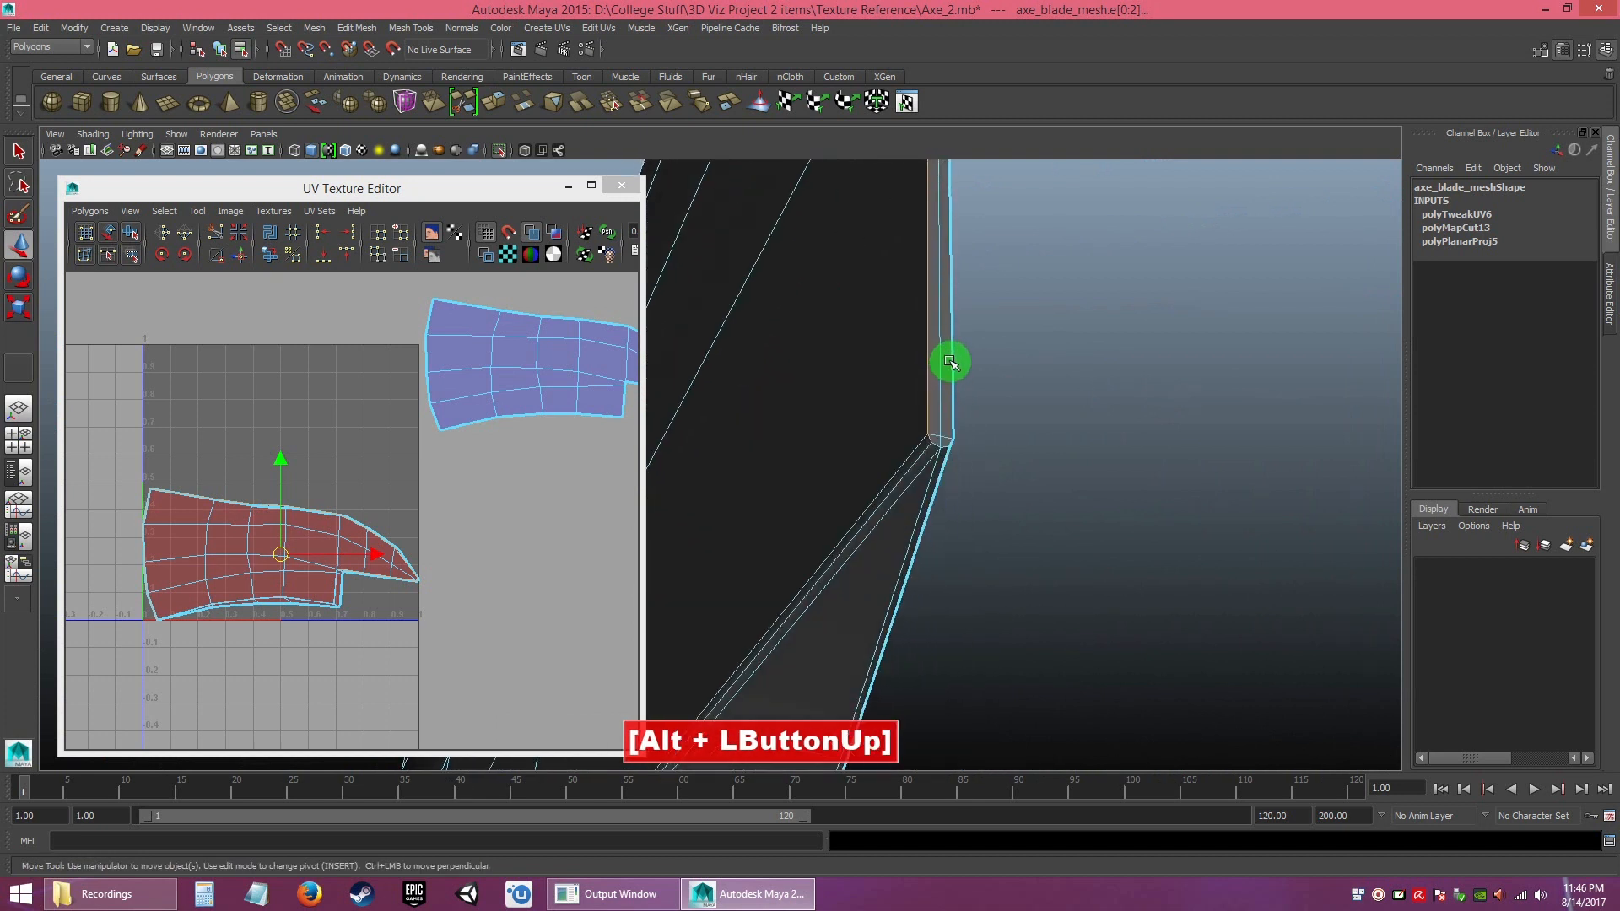
- Add the middle bevel edges along the opposite side's underside and notch to the seam selection
alt+right_drag(951, 378, 989, 448)
alt+drag(1016, 522, 911, 554)
alt+middle_drag(911, 553, 910, 487)
alt+drag(911, 485, 969, 557)
alt+middle_drag(969, 557, 1025, 635)
alt+right_drag(1025, 634, 1055, 582)
mouse_move(1055, 582)
alt+mouse_down()
mouse_move(926, 546)
mouse_move(1052, 554)
alt+mouse_up()
alt+middle_drag(1052, 554, 1221, 577)
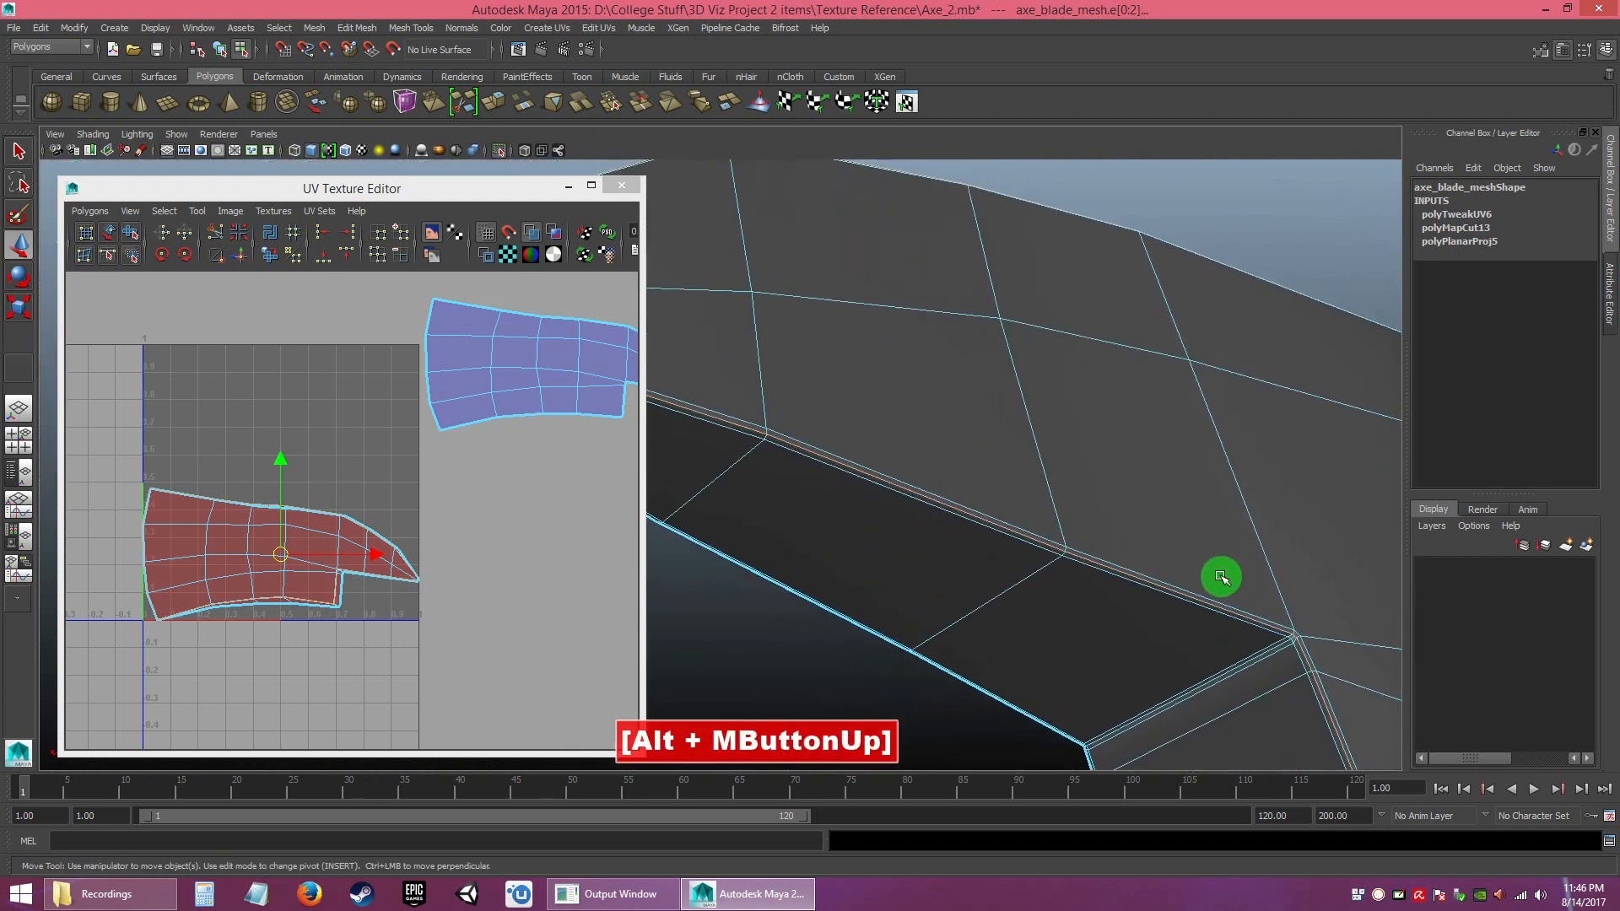
- Check the selected edges at the beak and cut the UVs along the opposite side's seam
alt+middle_drag(894, 477, 1055, 524)
alt+drag(1055, 524, 1042, 536)
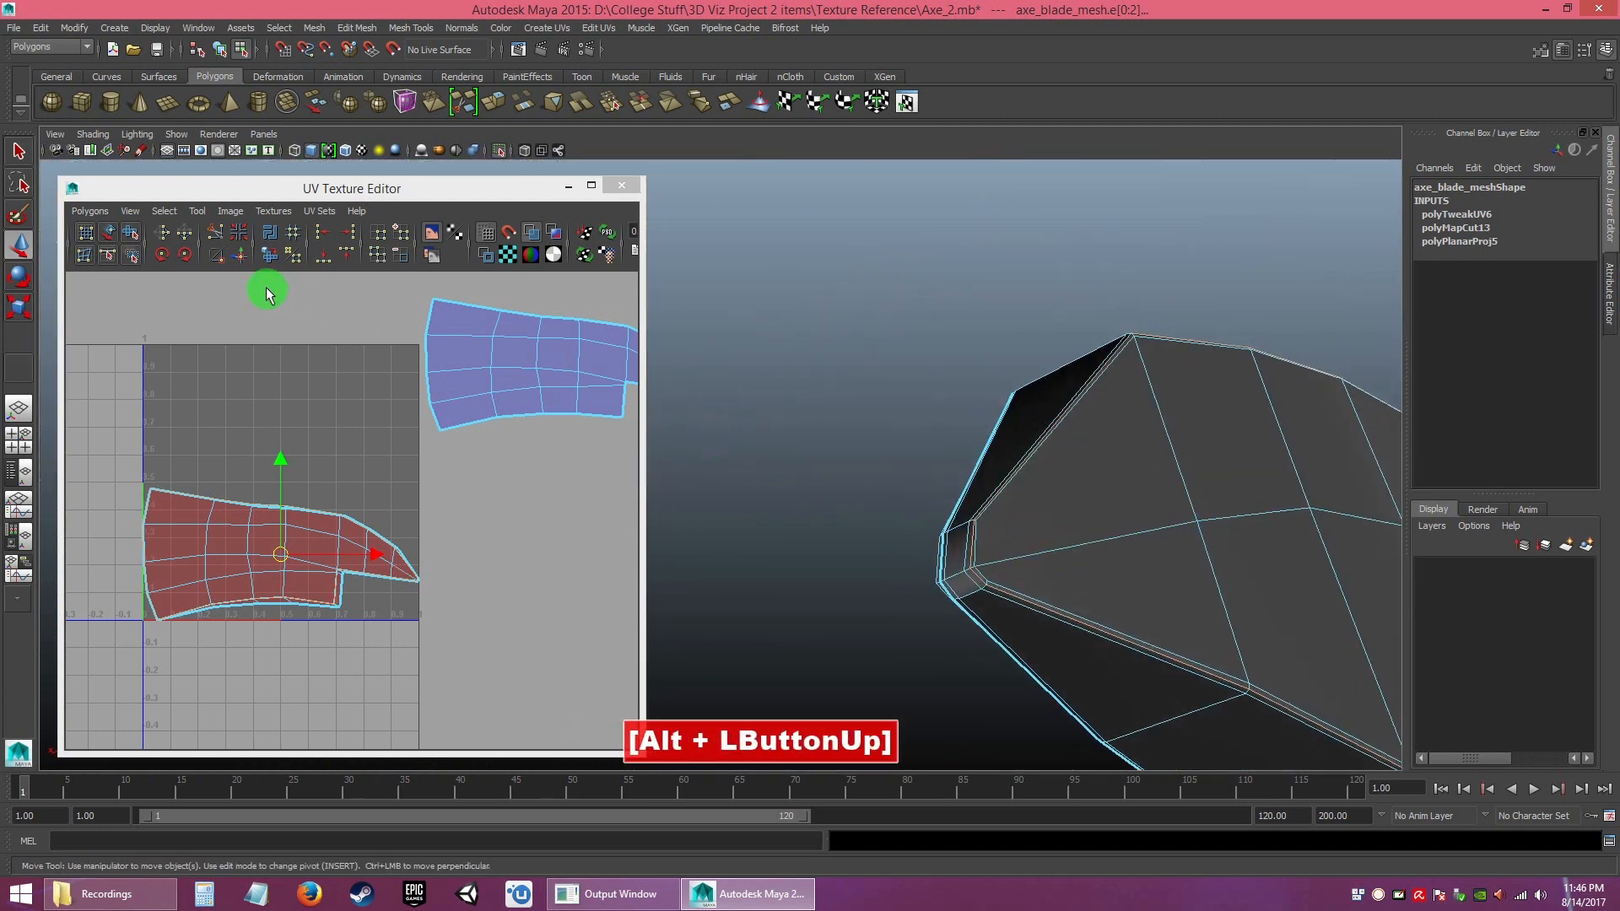
click(214, 228)
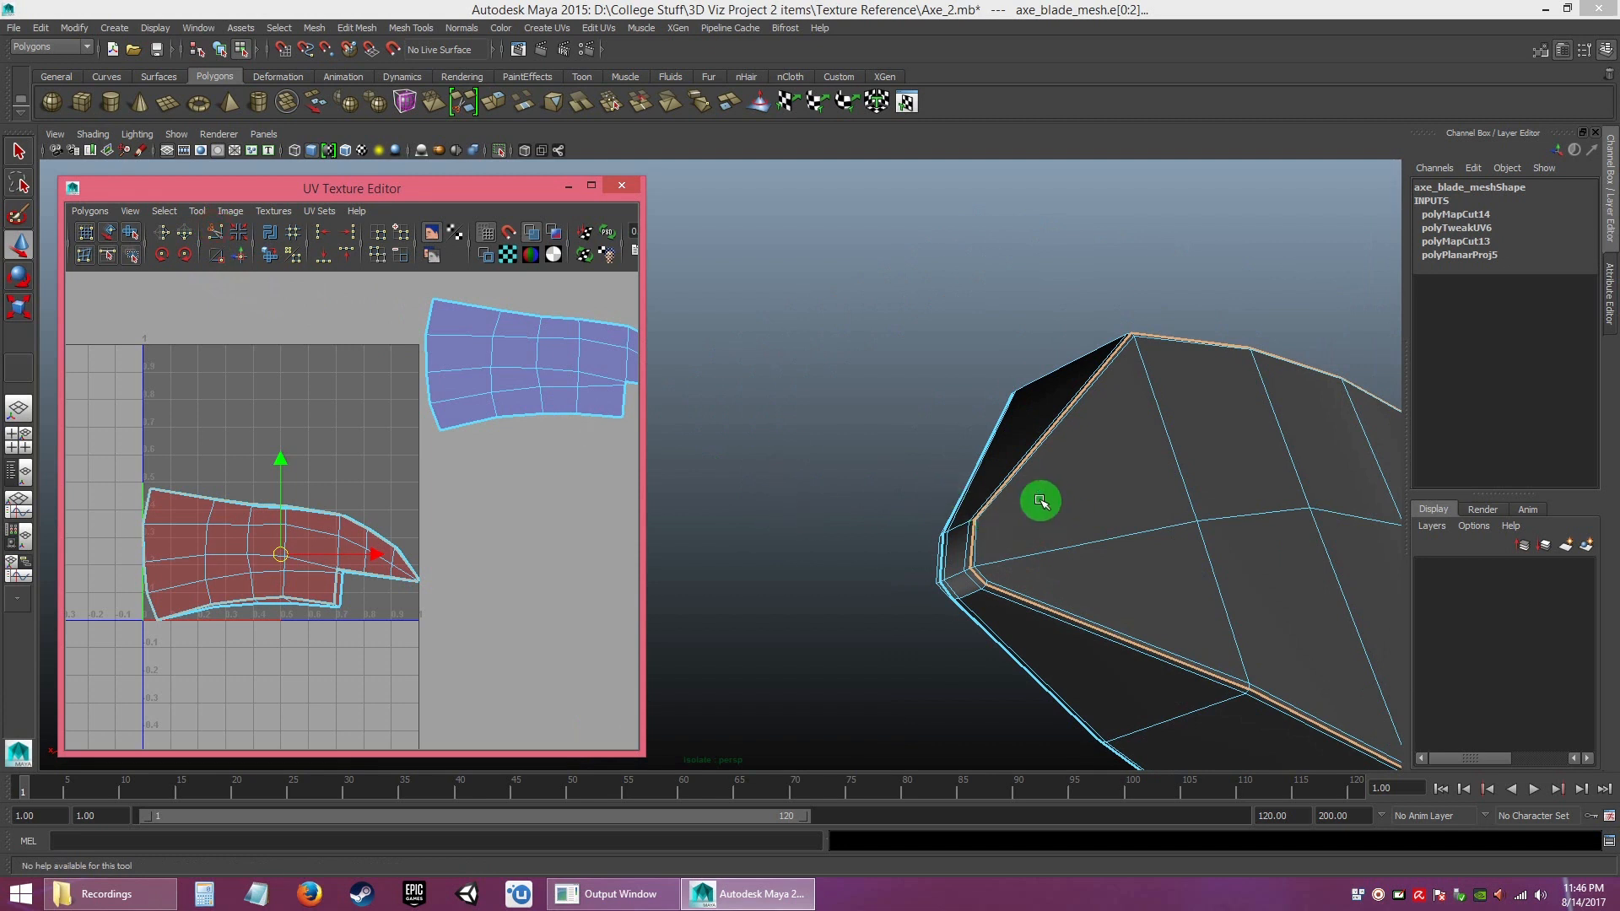
- Select the opposite blade side's shell and move it out of the UV square near the first side
right_click(333, 504)
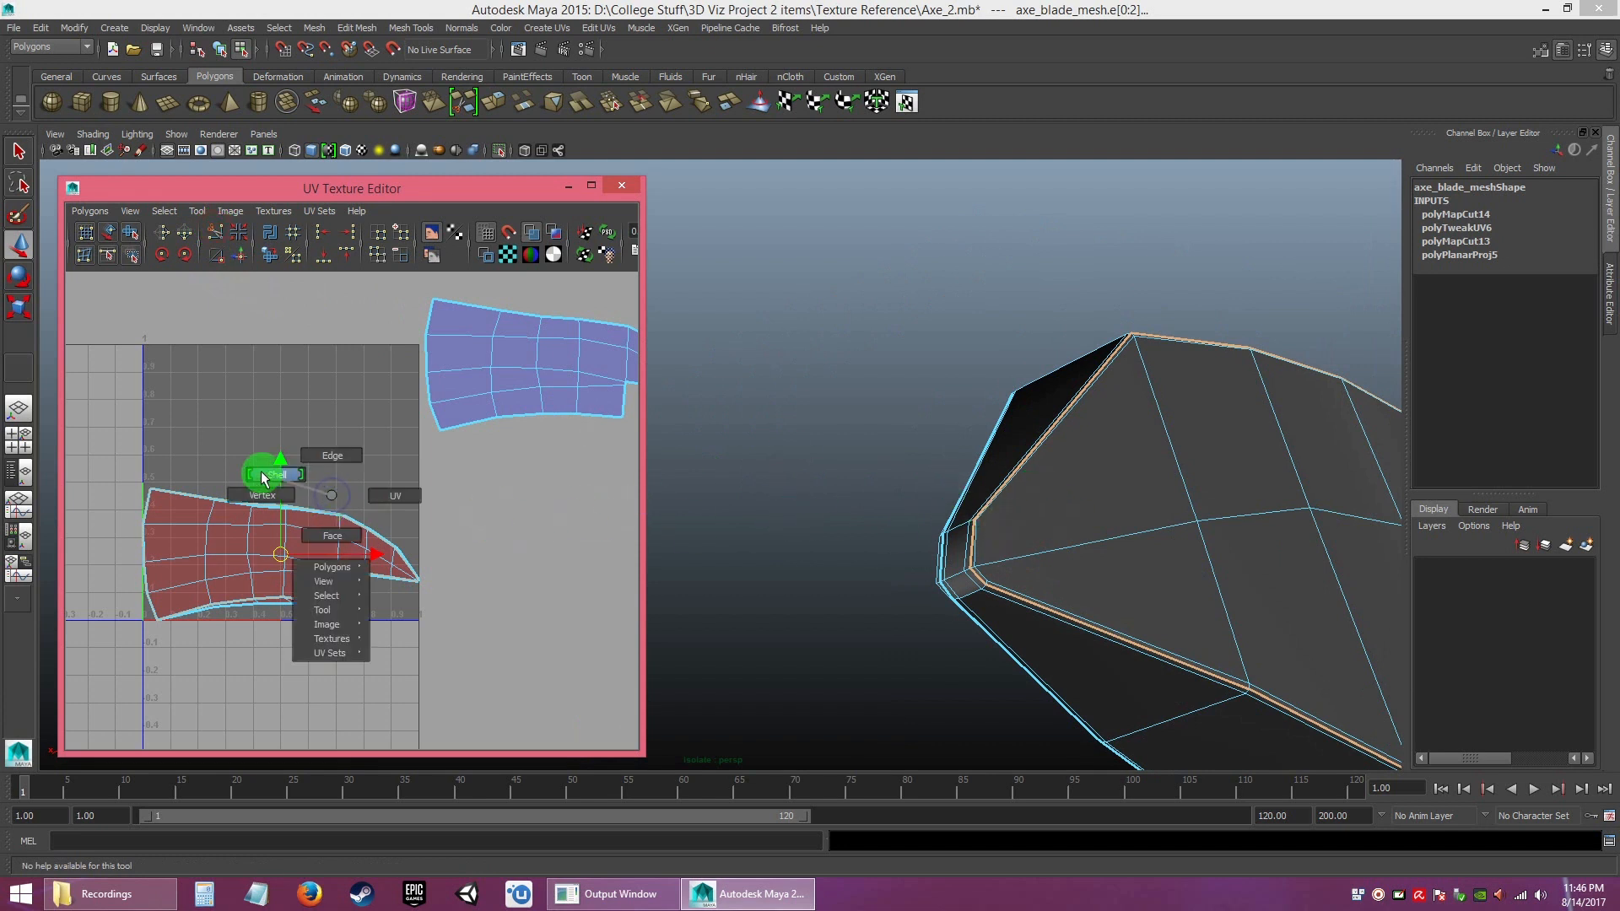
click(267, 475)
alt+drag(1085, 524, 1161, 586)
alt+right_drag(523, 544, 315, 542)
drag(311, 540, 529, 518)
click(540, 591)
- Select all UVs of the second blade side and flip them in the U direction
alt+middle_drag(538, 580, 443, 561)
alt+right_drag(442, 561, 423, 553)
click(415, 482)
right_drag(401, 492, 466, 492)
click(348, 468)
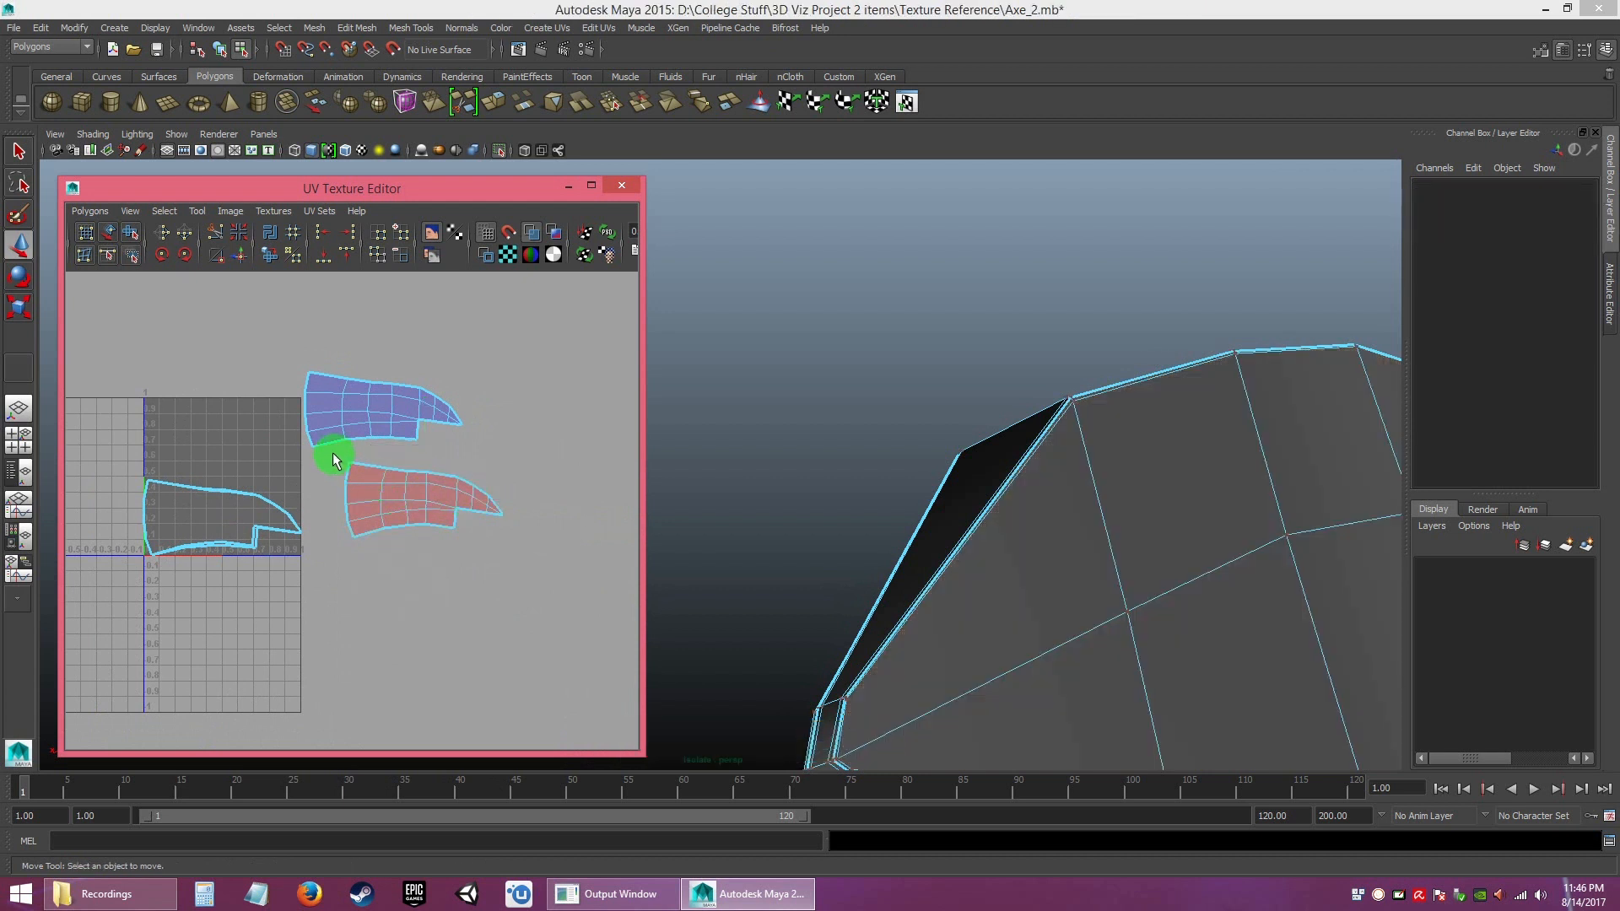
drag(545, 579, 546, 578)
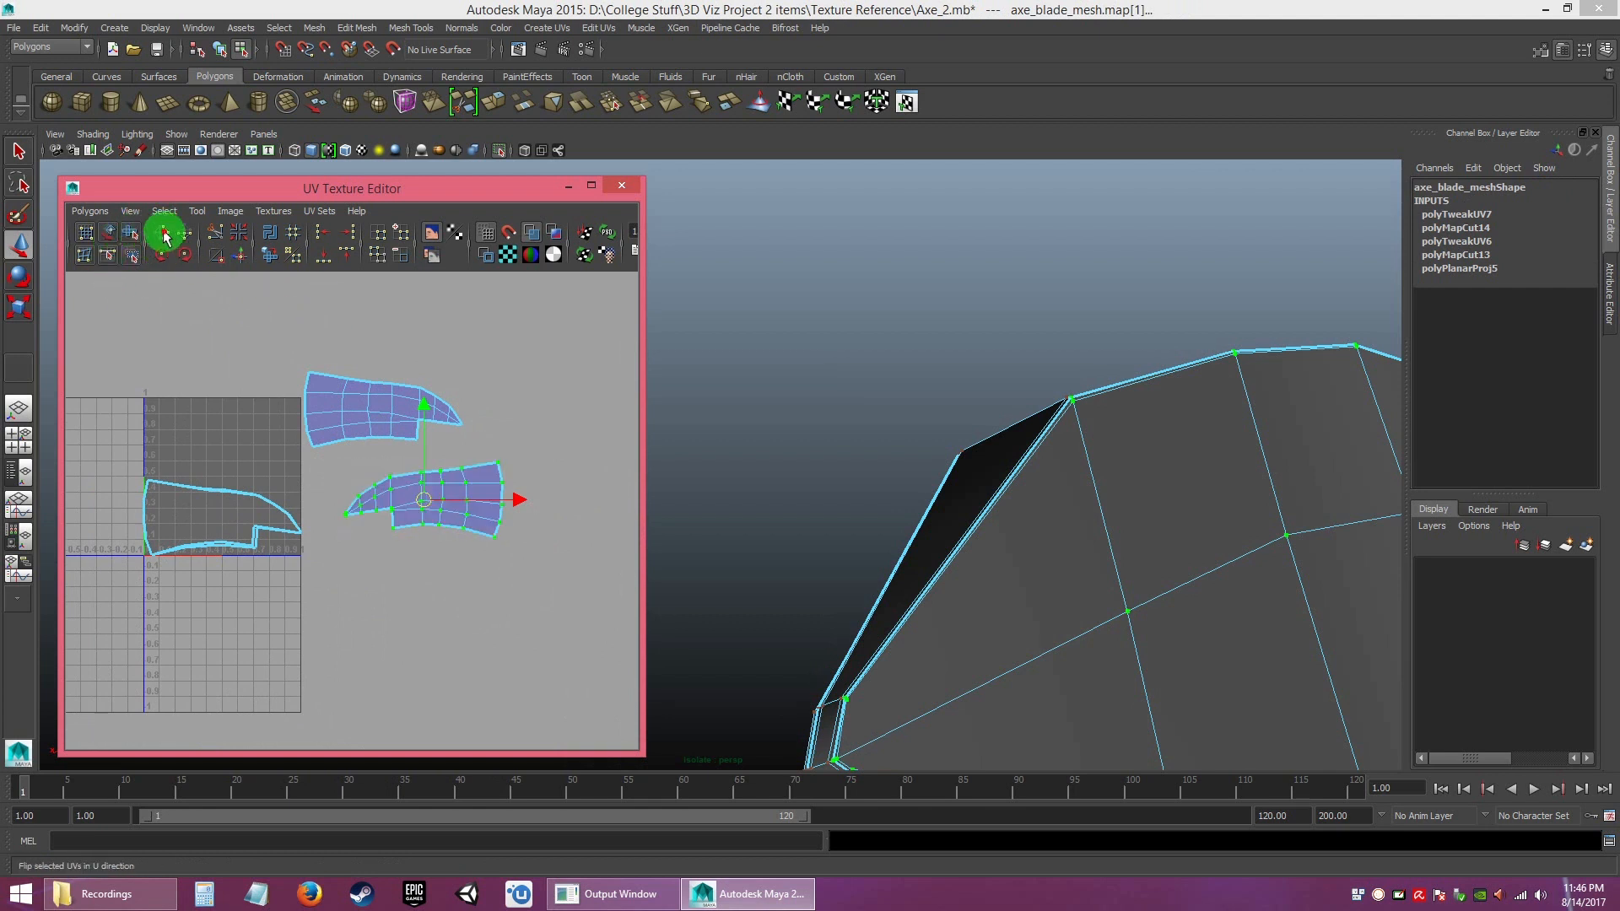
click(428, 528)
- Move the flipped shell directly below the first blade side shell and clear the selection
right_drag(458, 504, 441, 503)
click(441, 497)
drag(441, 496, 377, 487)
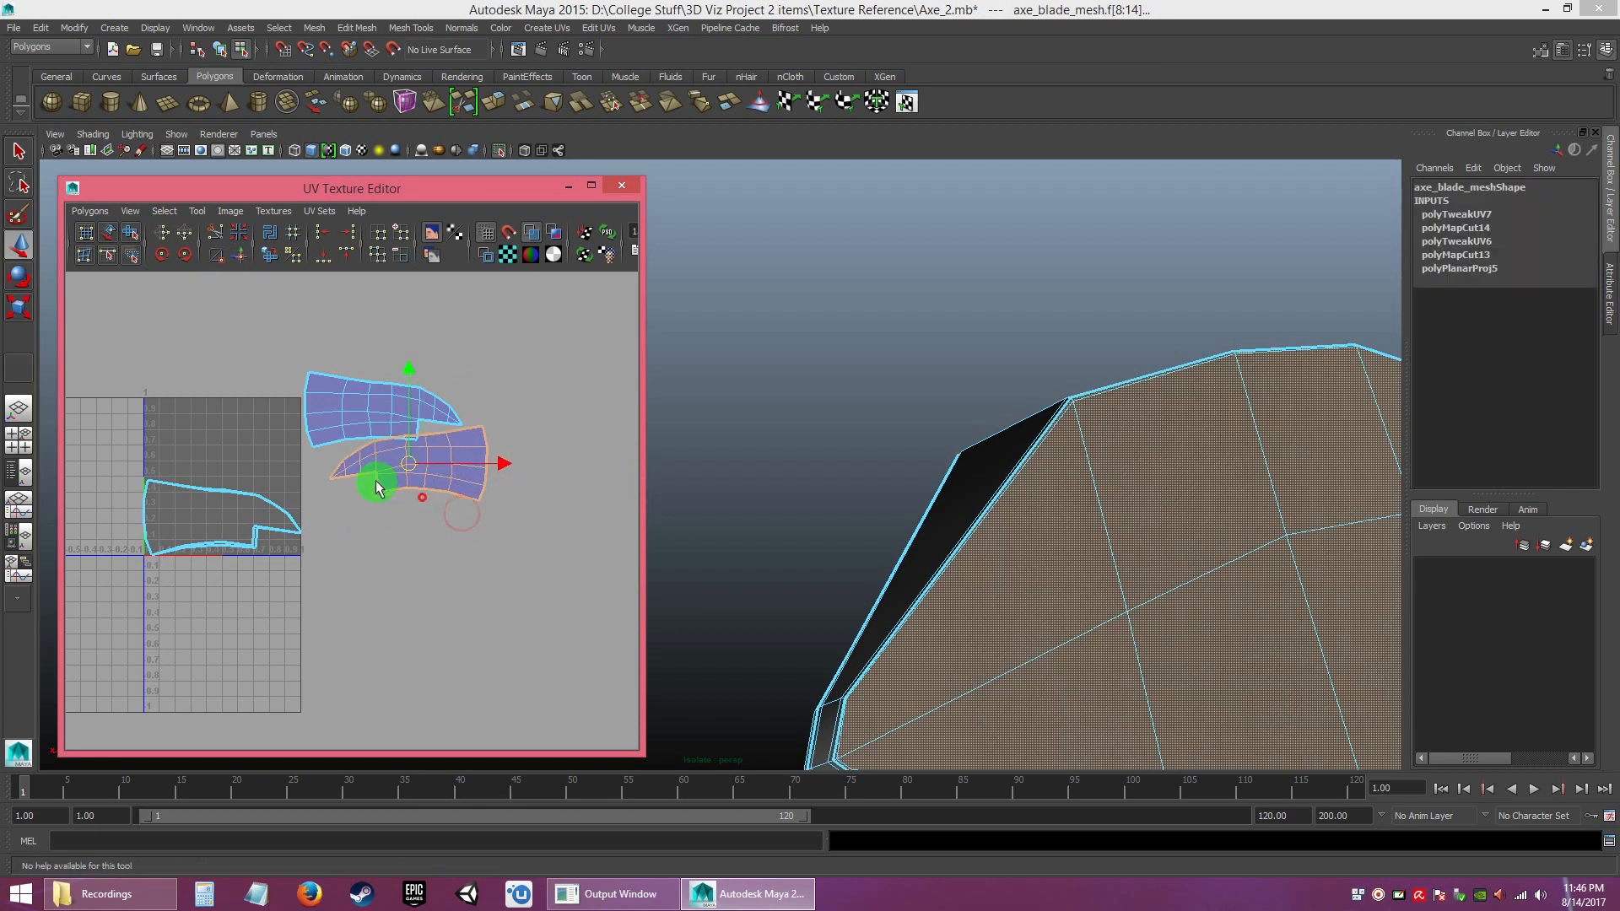
click(437, 550)
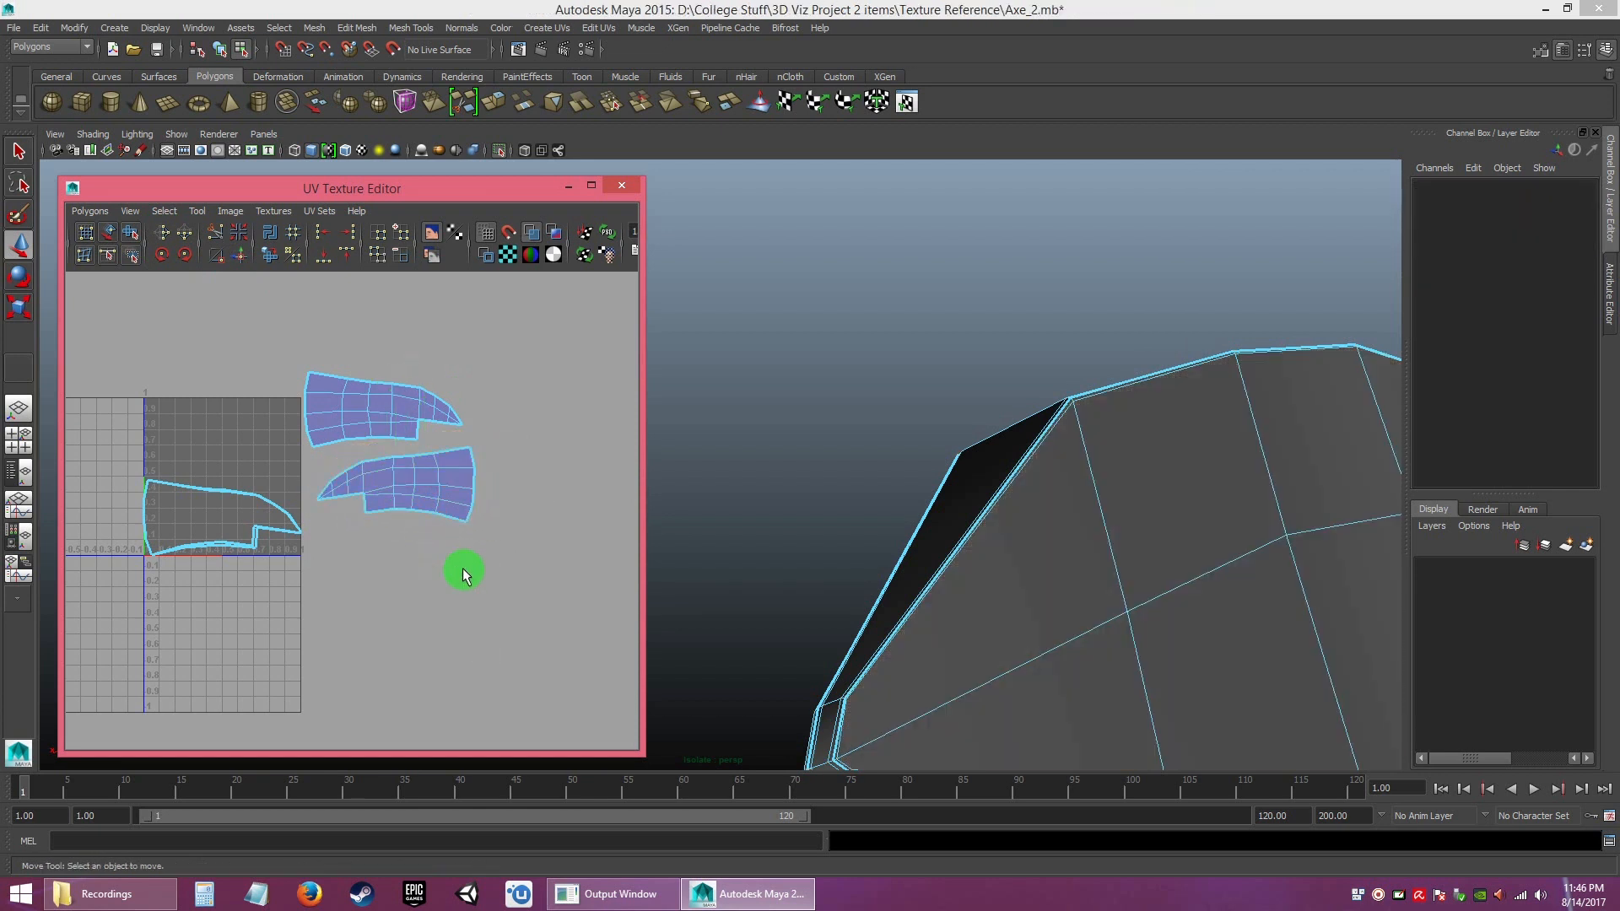
- Examine the blade's rim and corners from several sides to find where the rim strip can be split
alt+right_drag(821, 579, 977, 452)
alt+drag(976, 453, 1042, 514)
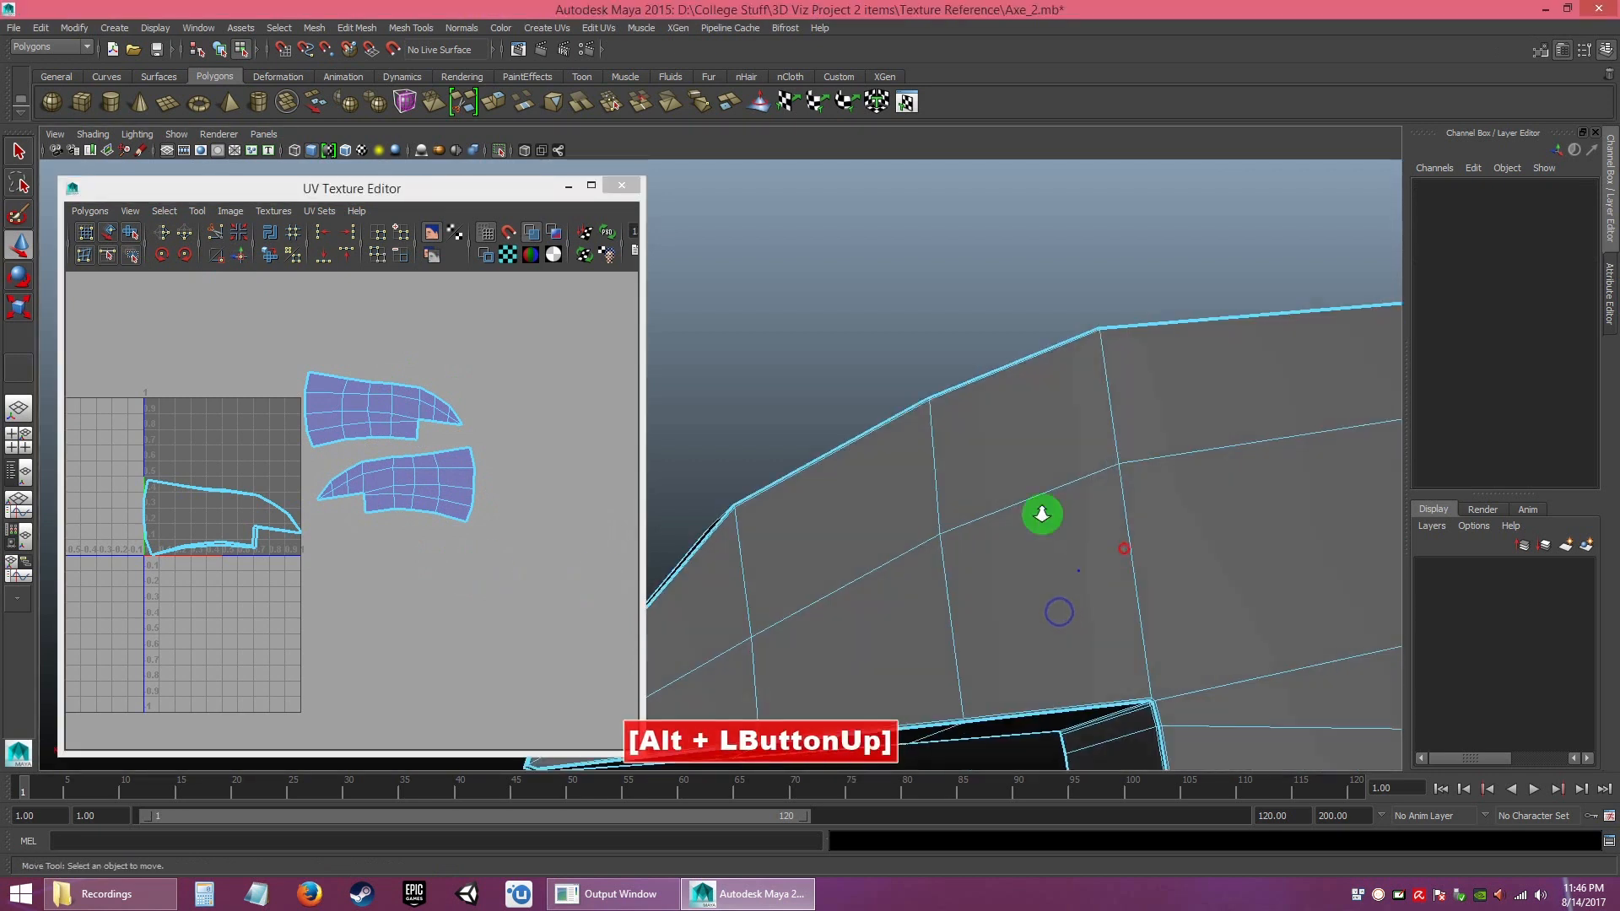
alt+right_drag(1041, 513, 953, 485)
alt+middle_drag(1077, 568, 1083, 489)
alt+right_drag(1078, 489, 965, 413)
alt+drag(966, 412, 820, 477)
alt+middle_drag(863, 495, 1012, 455)
alt+drag(1012, 456, 912, 498)
alt+right_drag(911, 498, 933, 589)
mouse_move(790, 515)
alt+mouse_down()
mouse_move(981, 540)
mouse_move(943, 377)
mouse_move(973, 329)
mouse_move(1091, 372)
mouse_move(923, 344)
mouse_move(948, 347)
mouse_move(918, 264)
alt+mouse_up()
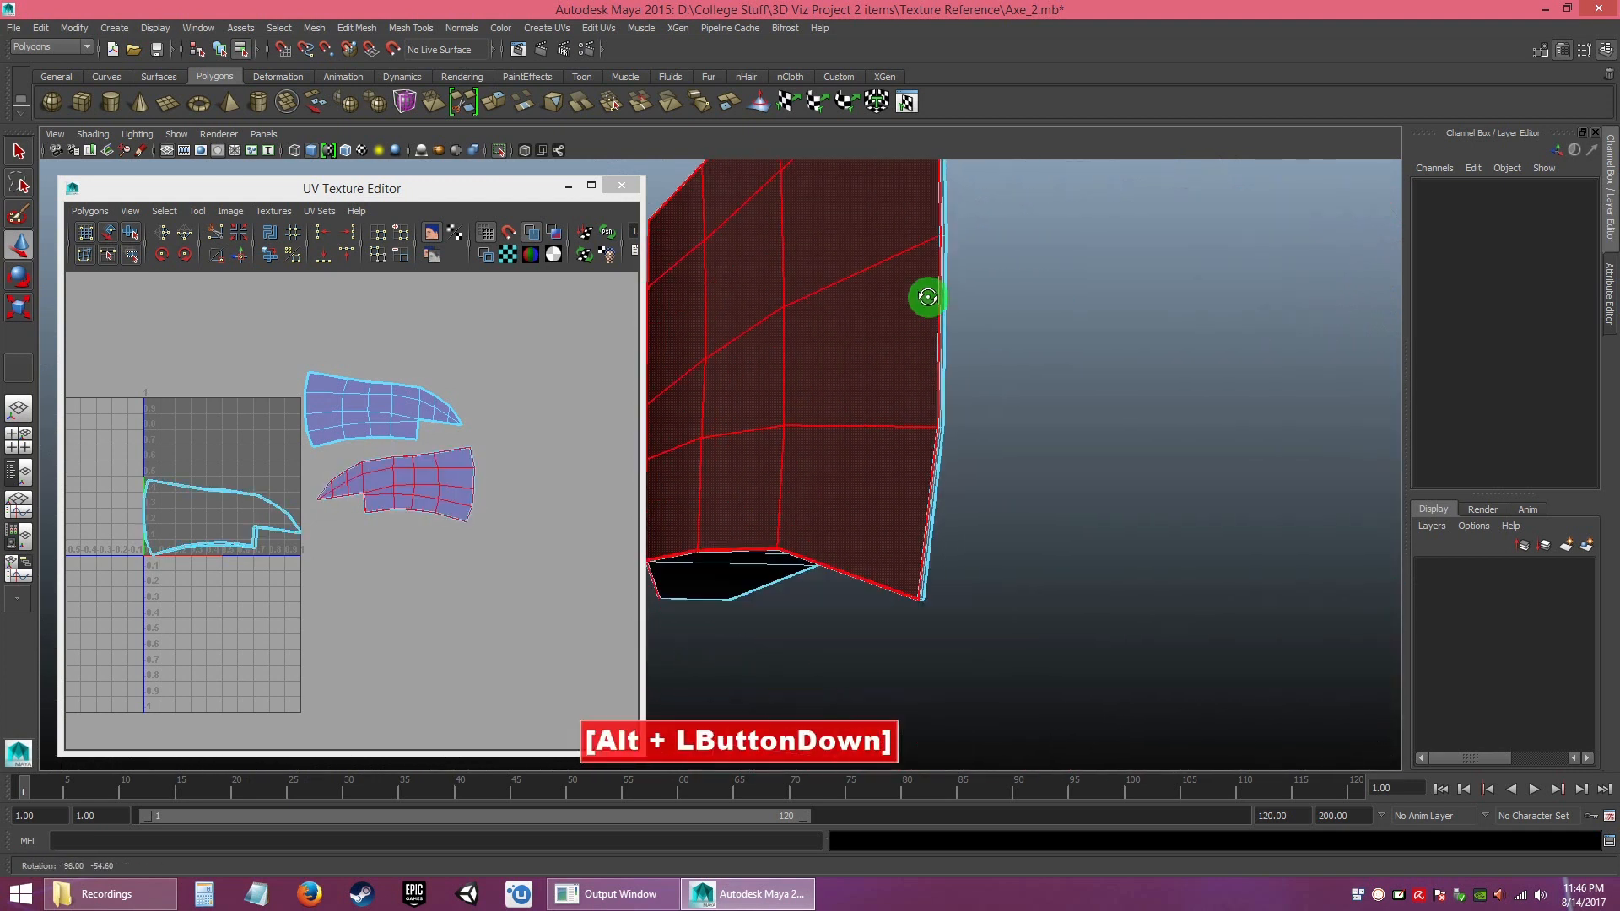
alt+middle_drag(918, 263, 911, 495)
alt+drag(911, 496, 845, 399)
alt+right_drag(843, 396, 889, 412)
alt+middle_drag(889, 412, 898, 449)
alt+drag(897, 448, 889, 337)
alt+middle_drag(889, 337, 890, 489)
alt+drag(890, 490, 882, 481)
alt+right_drag(883, 481, 953, 611)
alt+middle_drag(953, 611, 918, 554)
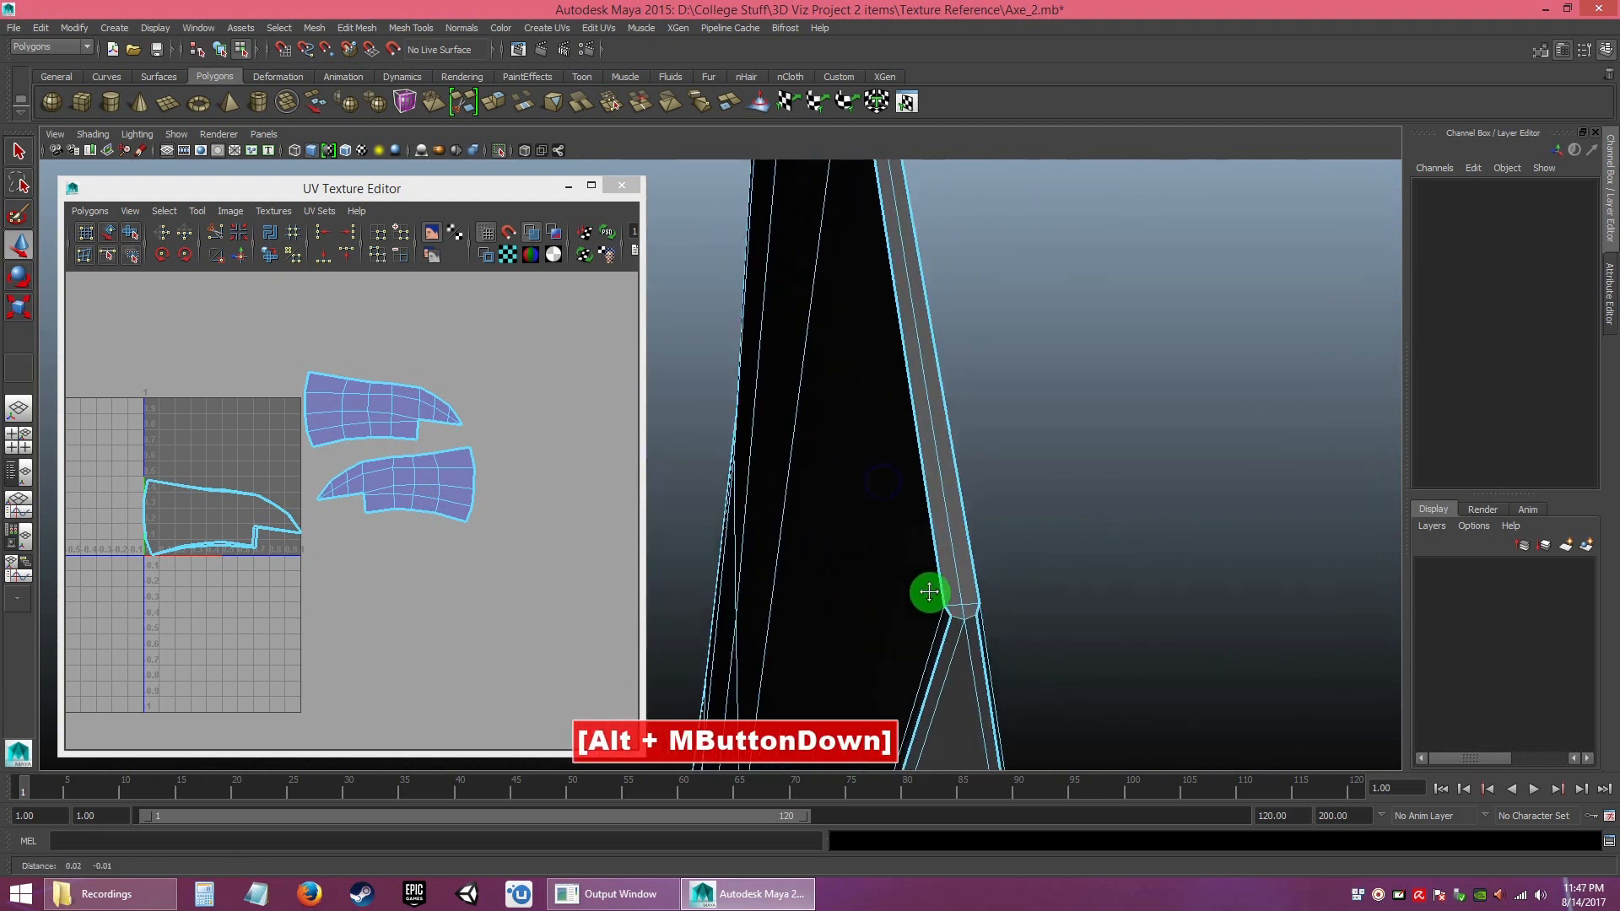
- Select the short edges across the rim at the blade's narrow corner and cut the UVs there
right_drag(874, 372, 879, 328)
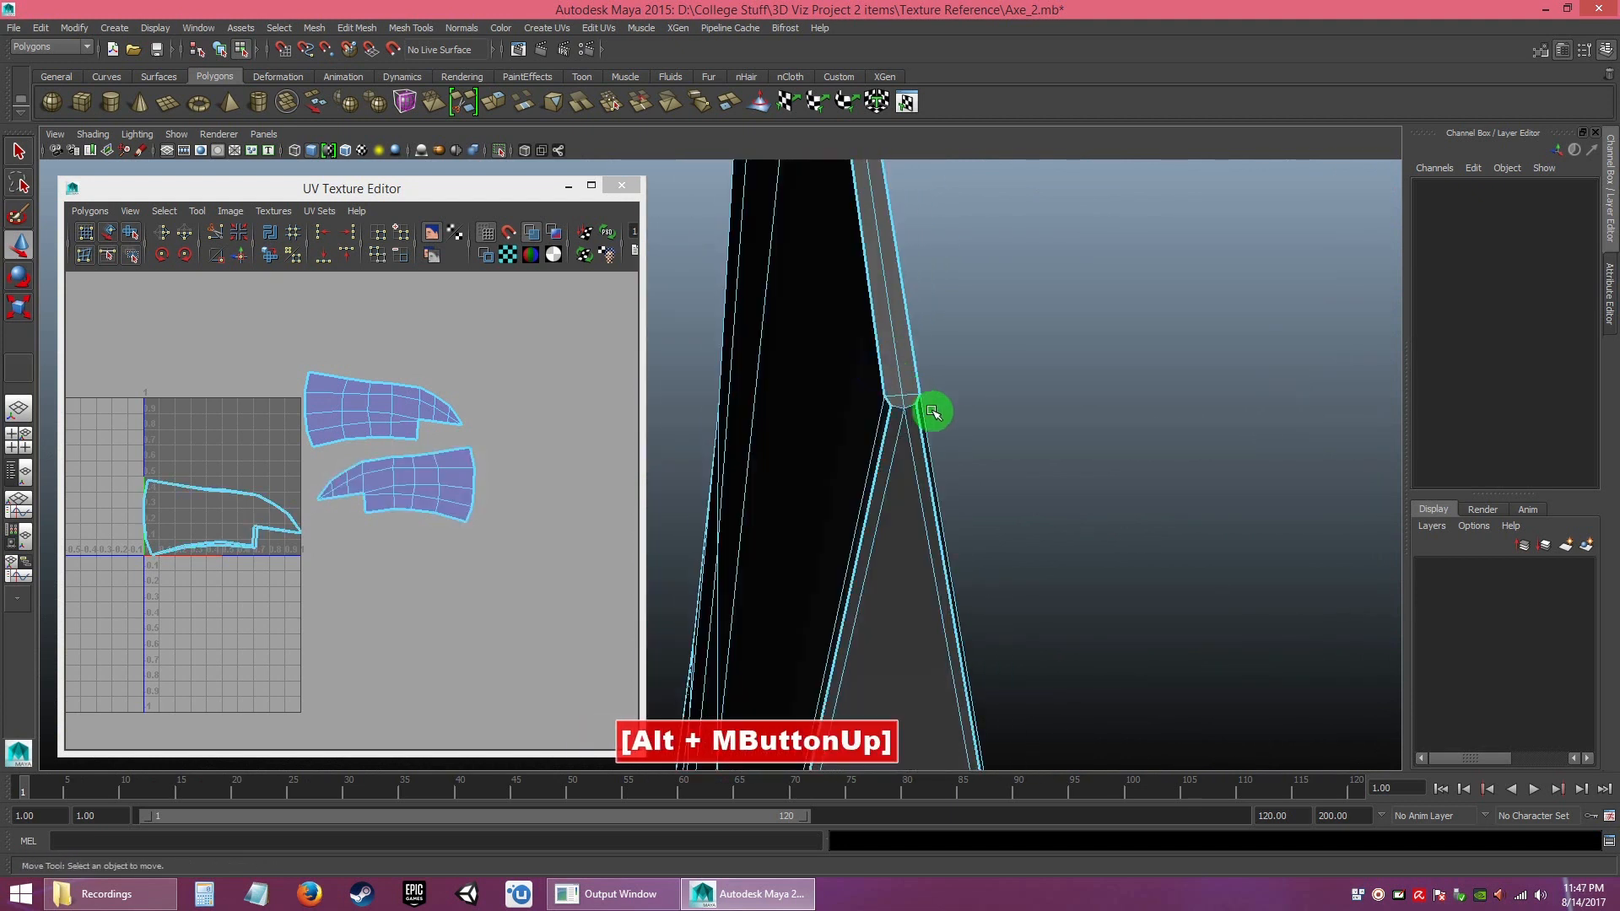
click(896, 410)
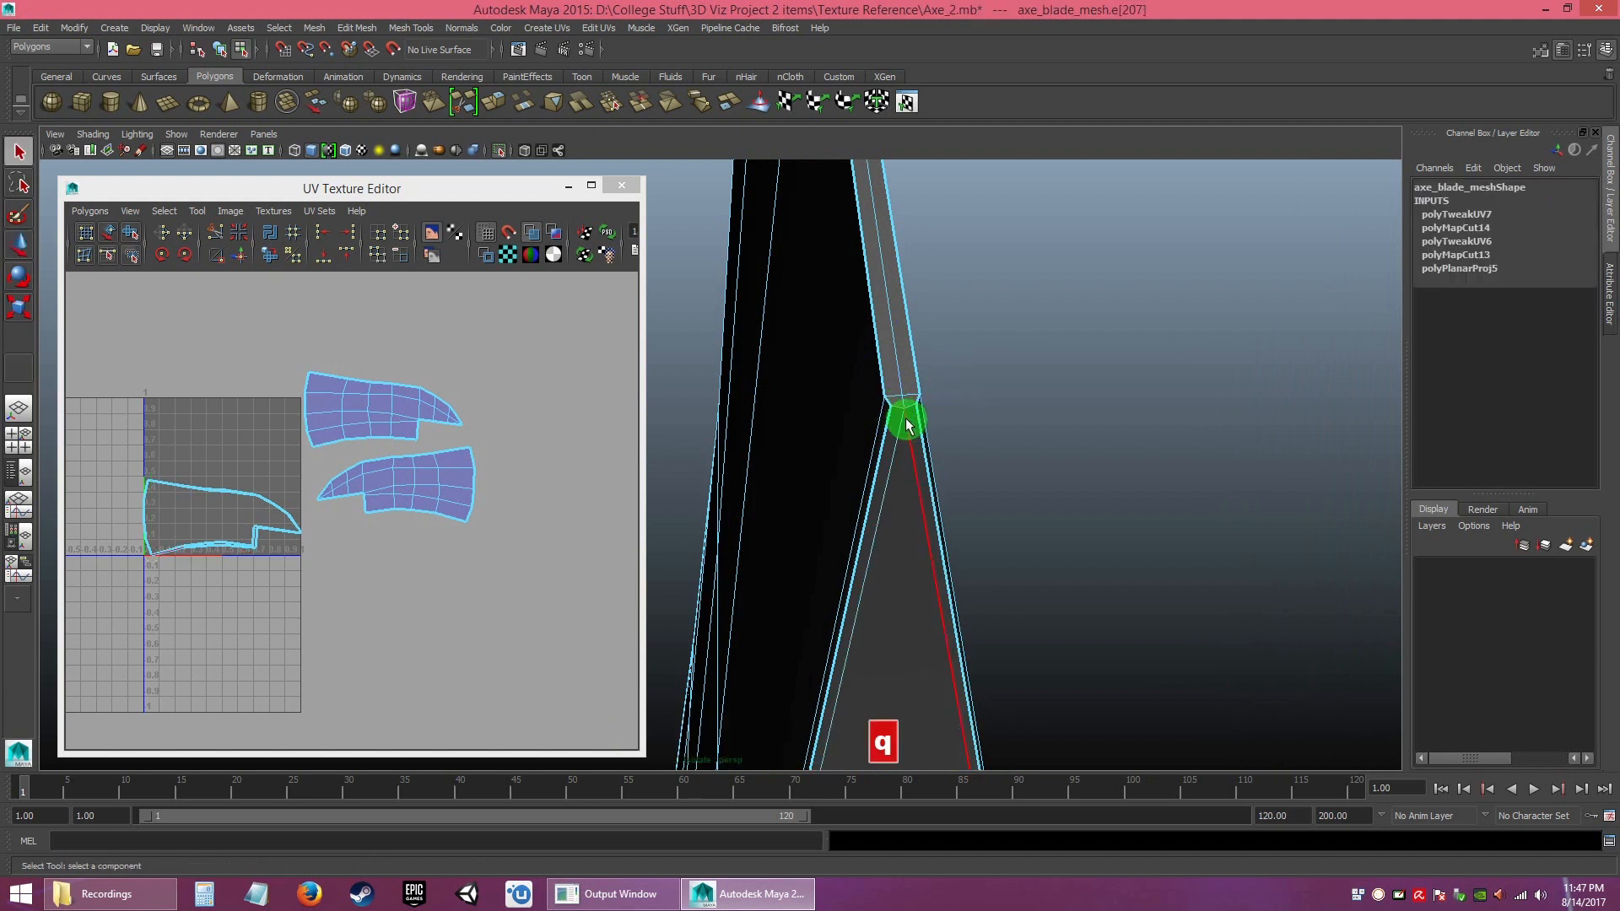
ctrl+shift+click(914, 411)
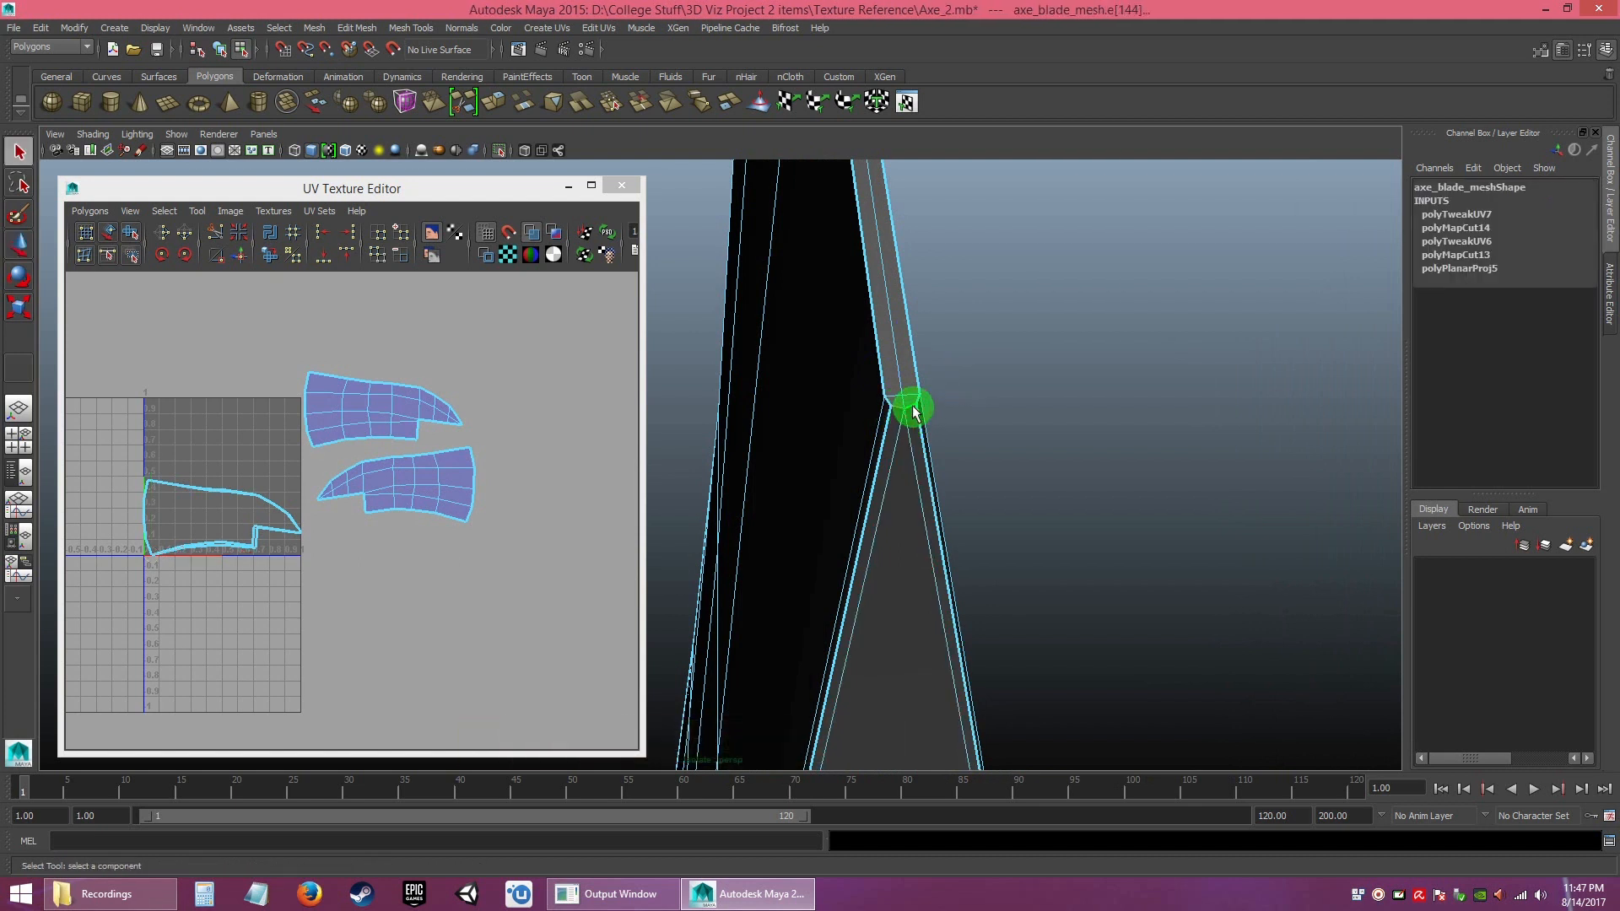
key(g)
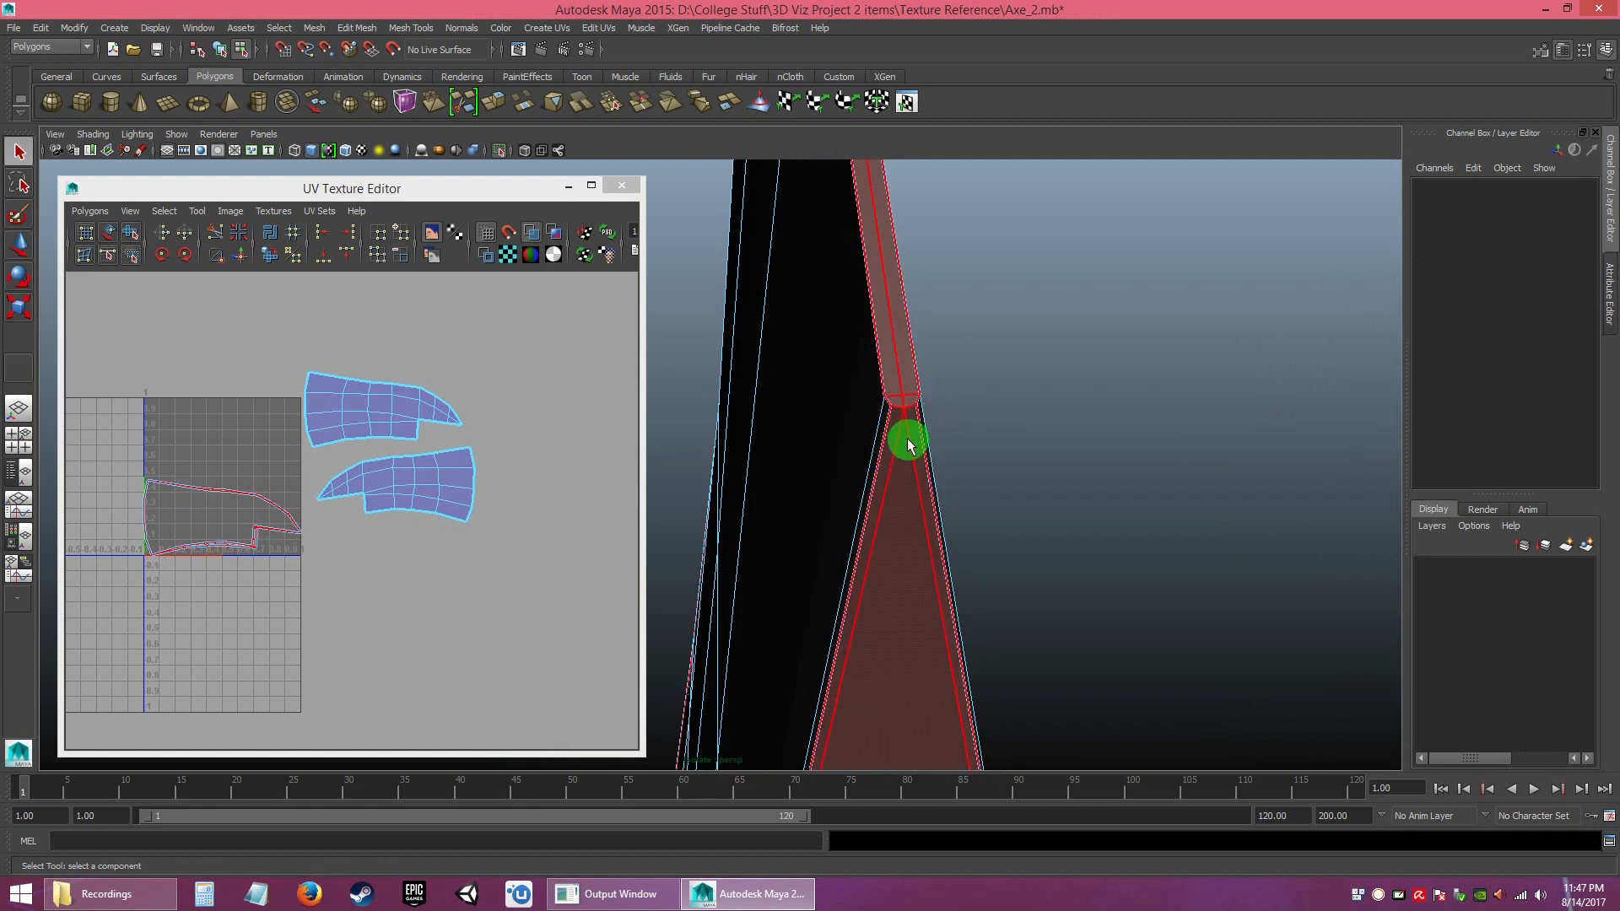
right_drag(896, 405, 992, 421)
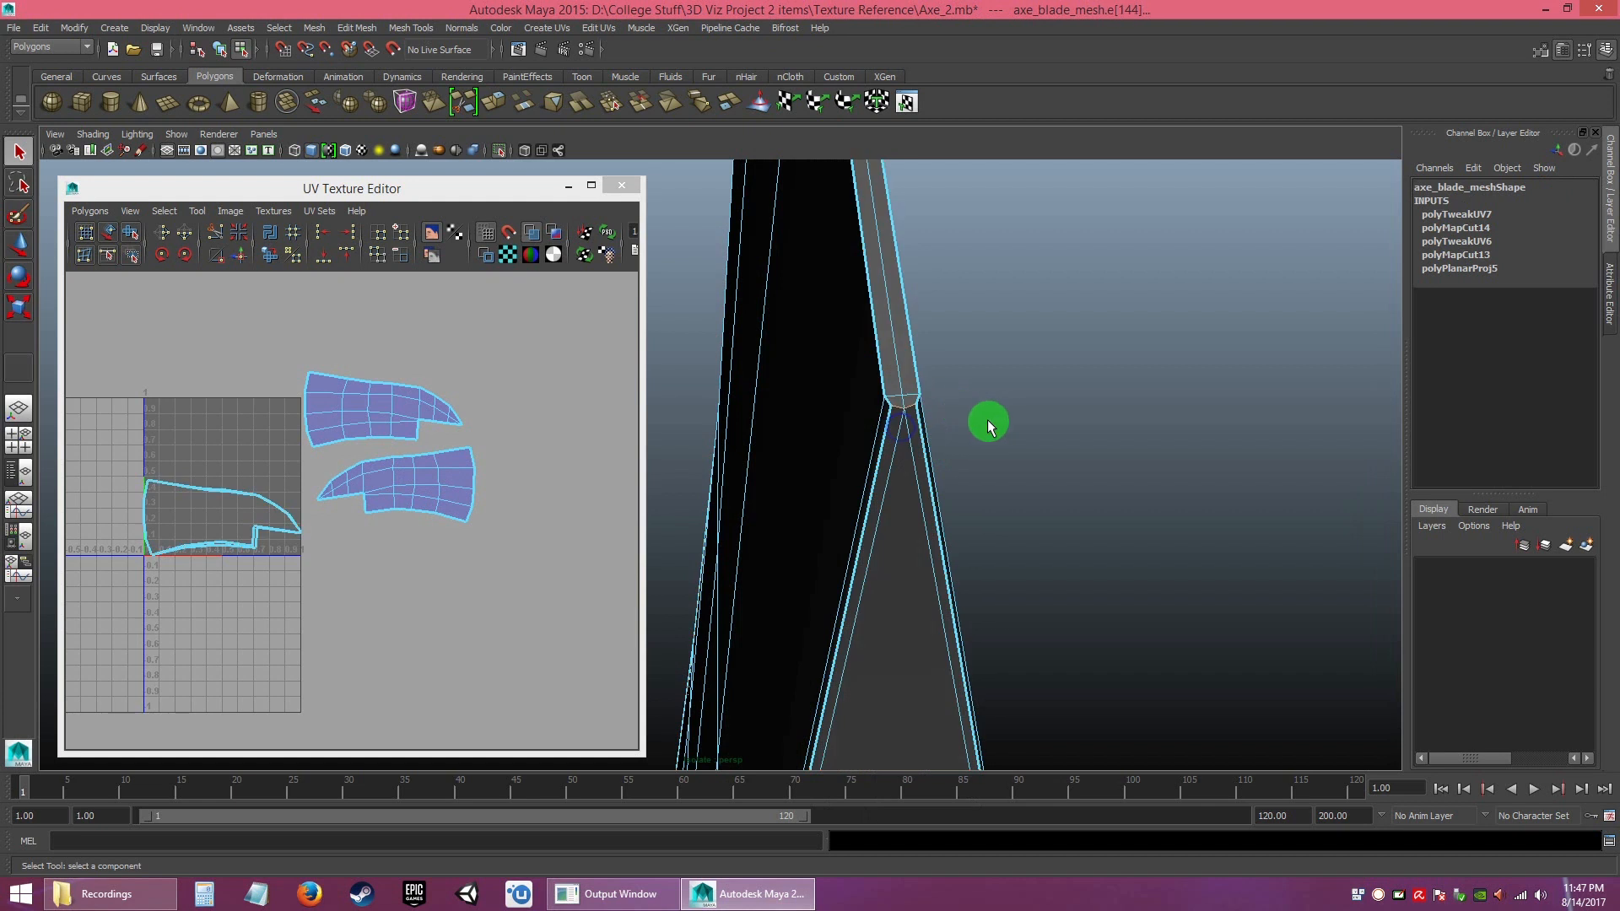
ctrl+shift+click(900, 409)
click(216, 234)
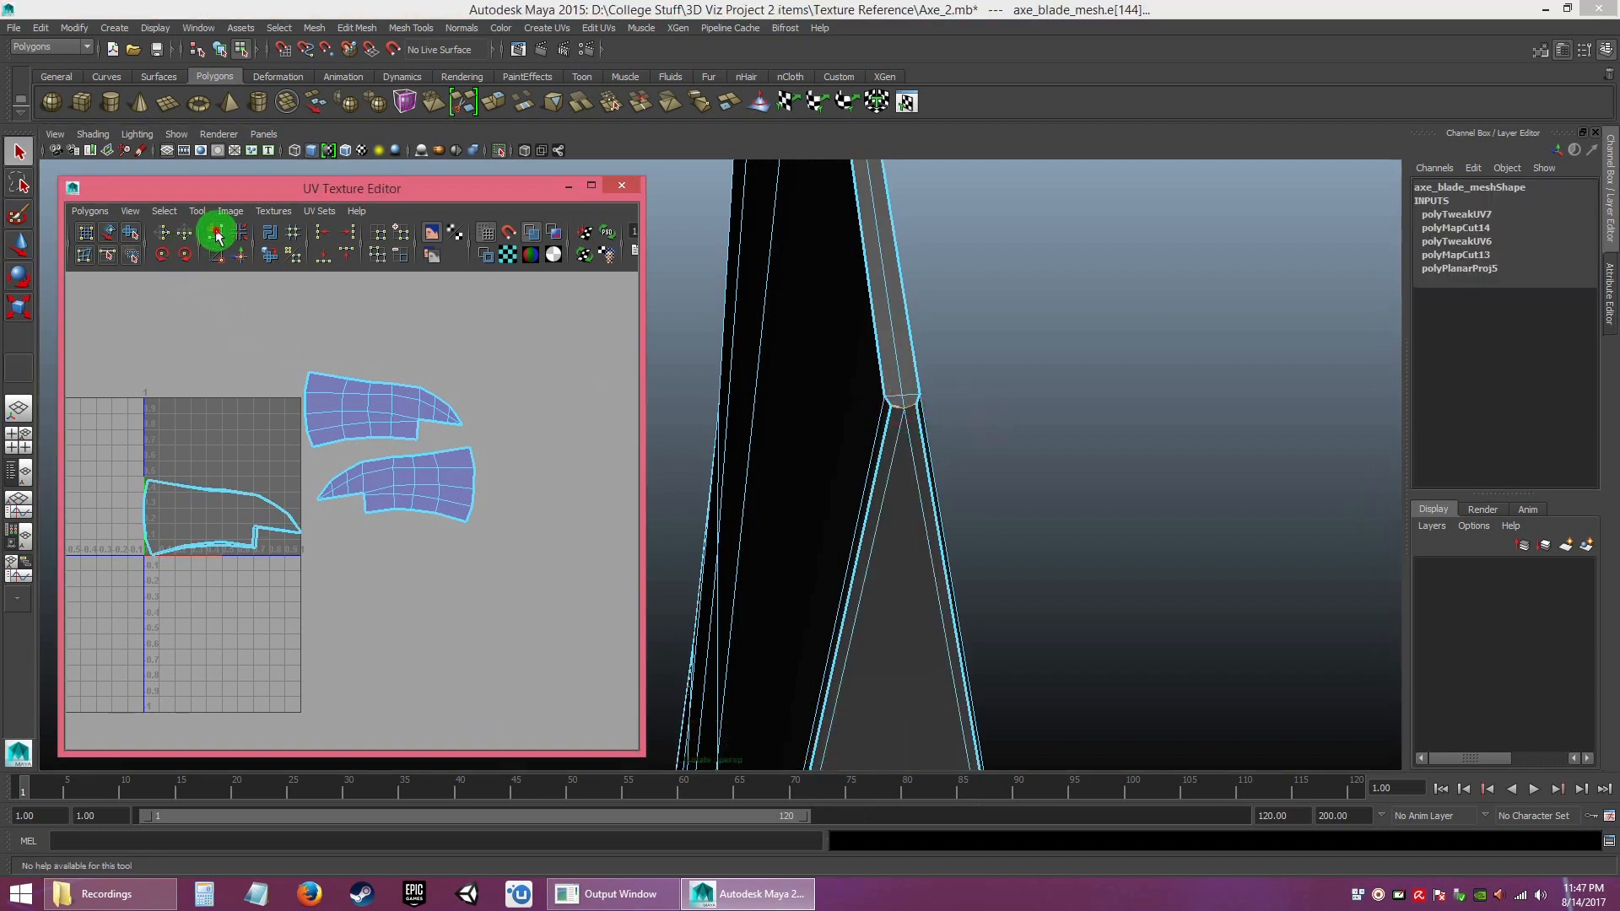
- Select the edge across the narrow rim section at the blade's other end and cut the UVs along it
alt+right_drag(948, 560, 842, 499)
alt+drag(843, 499, 1027, 555)
alt+right_drag(1029, 557, 840, 525)
alt+drag(841, 524, 740, 531)
alt+middle_drag(739, 534, 939, 495)
alt+drag(940, 495, 969, 499)
alt+right_drag(970, 498, 1030, 629)
alt+drag(1030, 630, 908, 557)
alt+middle_drag(908, 557, 878, 477)
alt+right_drag(878, 478, 947, 385)
click(923, 344)
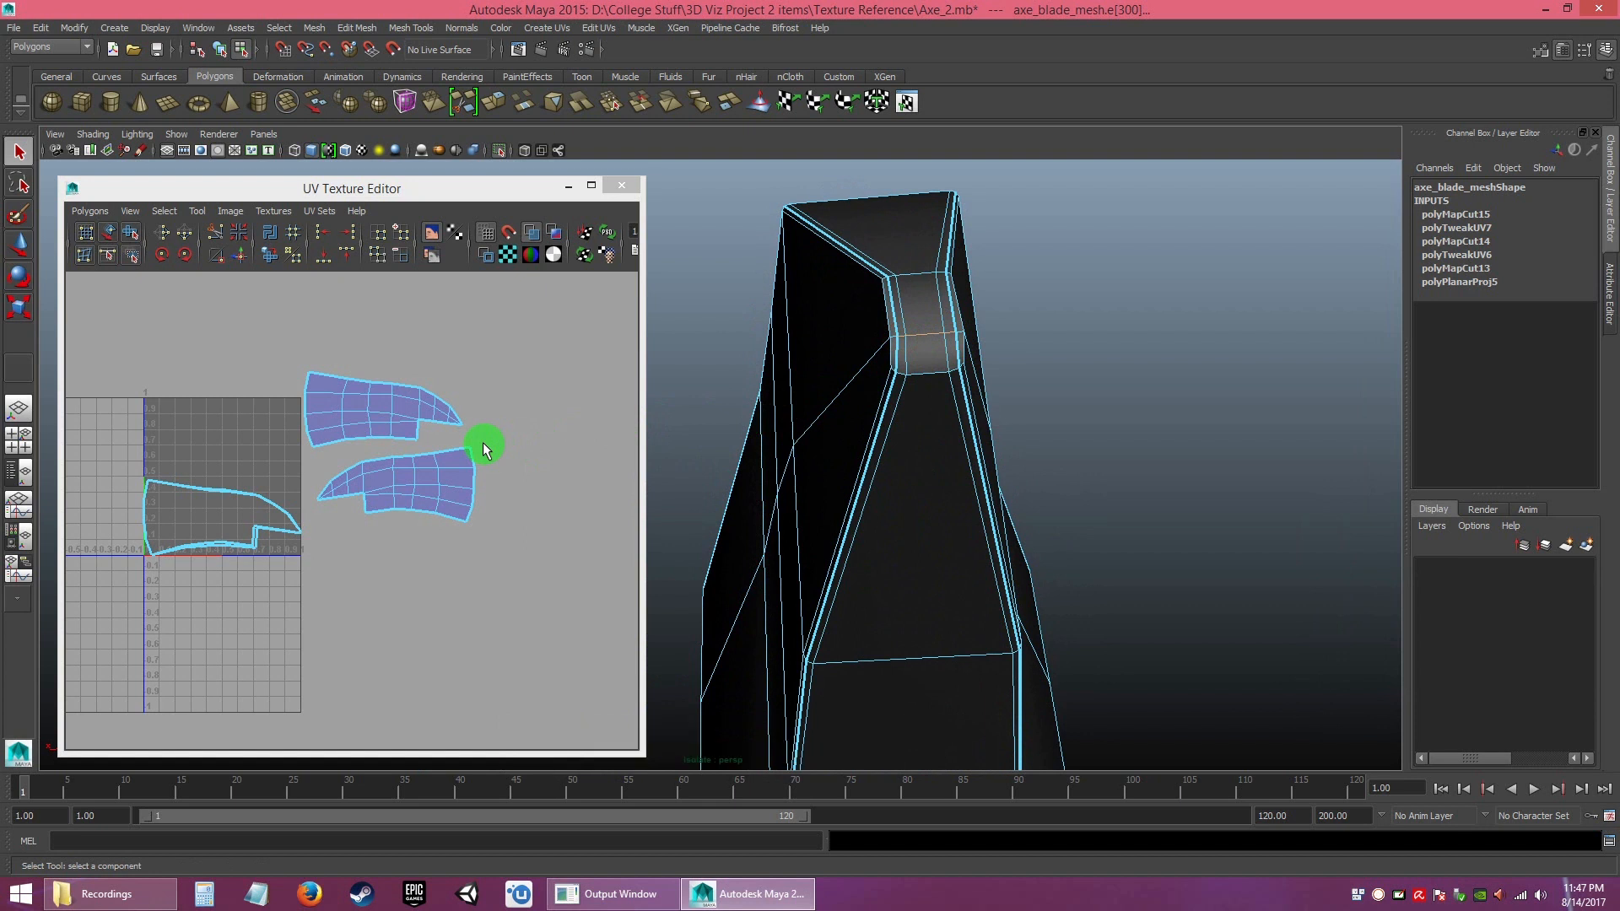
click(217, 235)
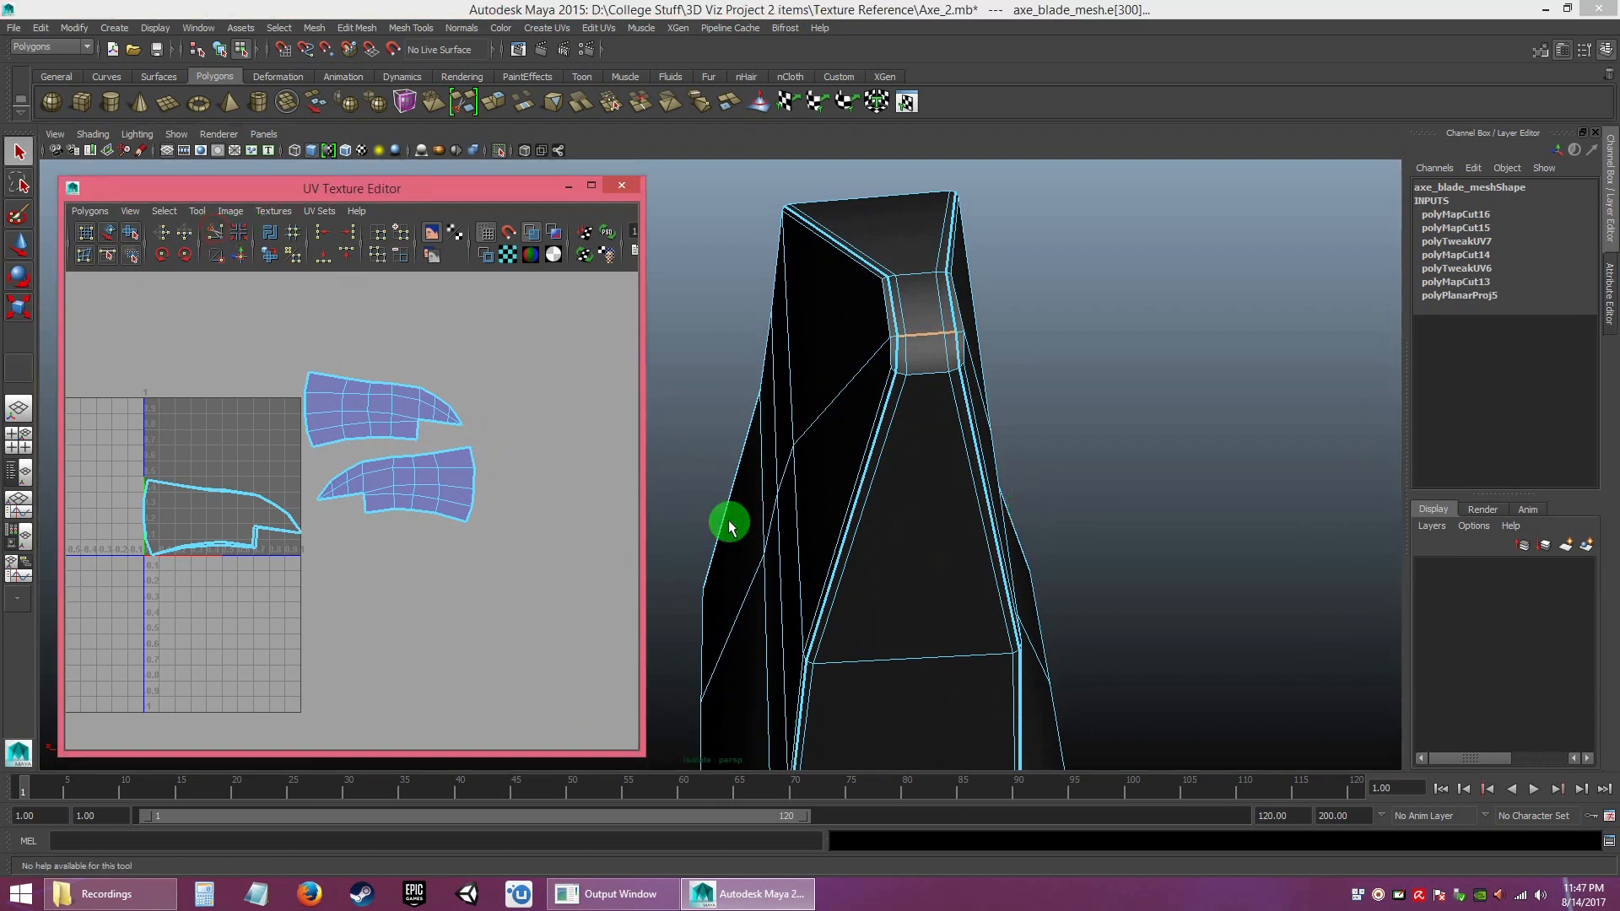
- Separate the two rim shells, moving the lower strip down and the upper strip up in UV space
alt+middle_drag(438, 599, 391, 499)
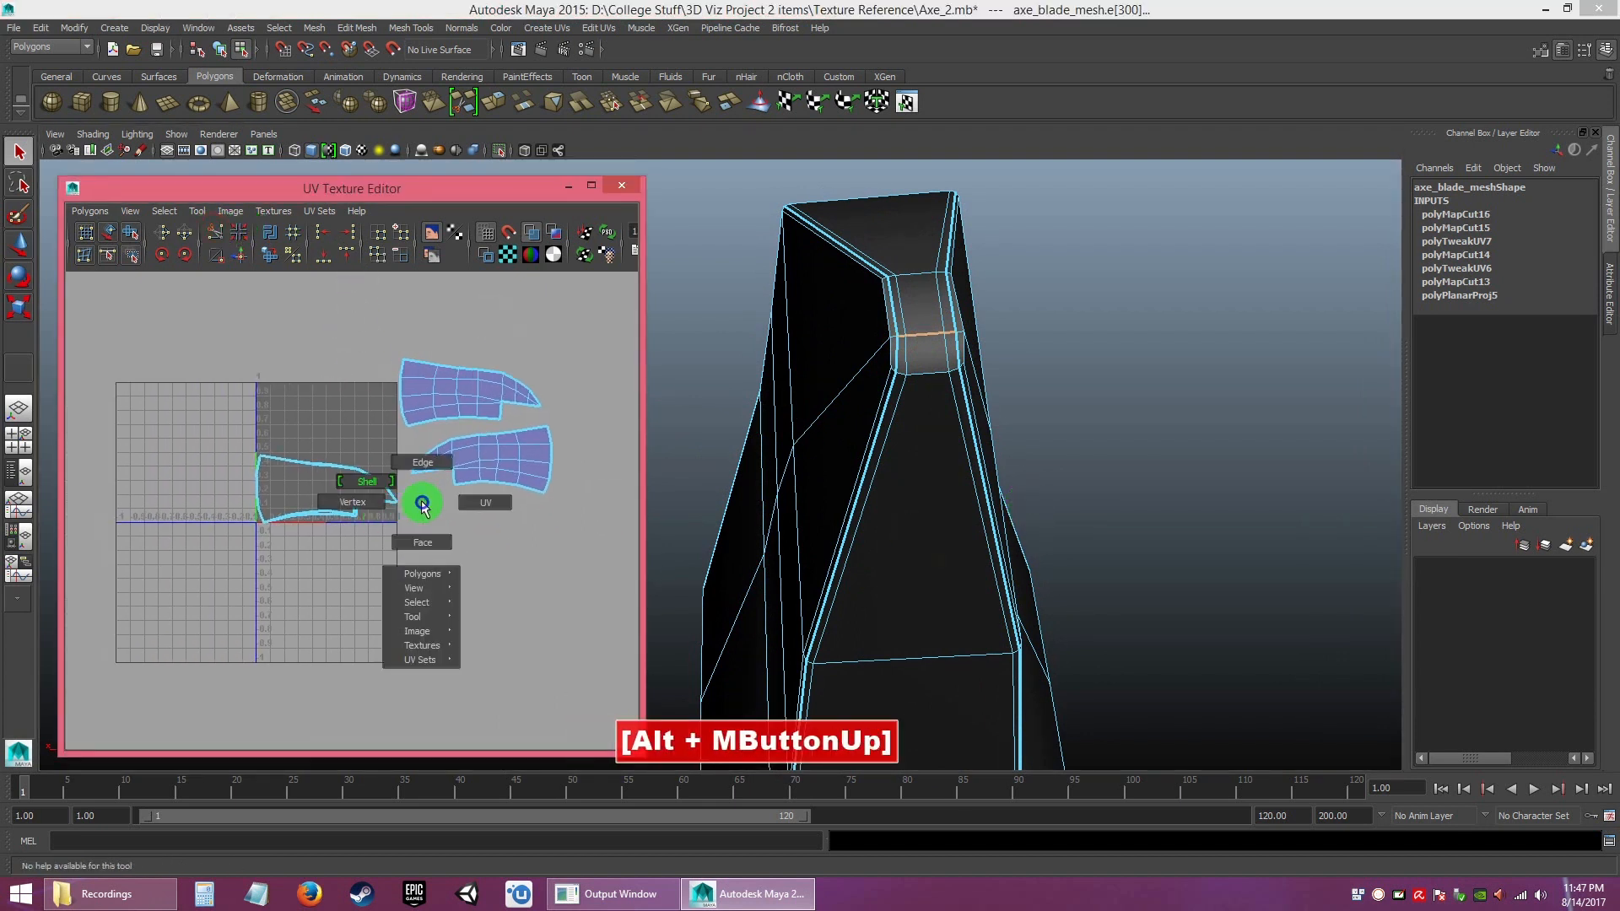
drag(369, 494, 387, 589)
key(w)
mouse_move(322, 463)
mouse_down()
mouse_move(330, 489)
mouse_move(326, 427)
mouse_move(304, 436)
mouse_up()
alt+middle_drag(467, 535, 449, 516)
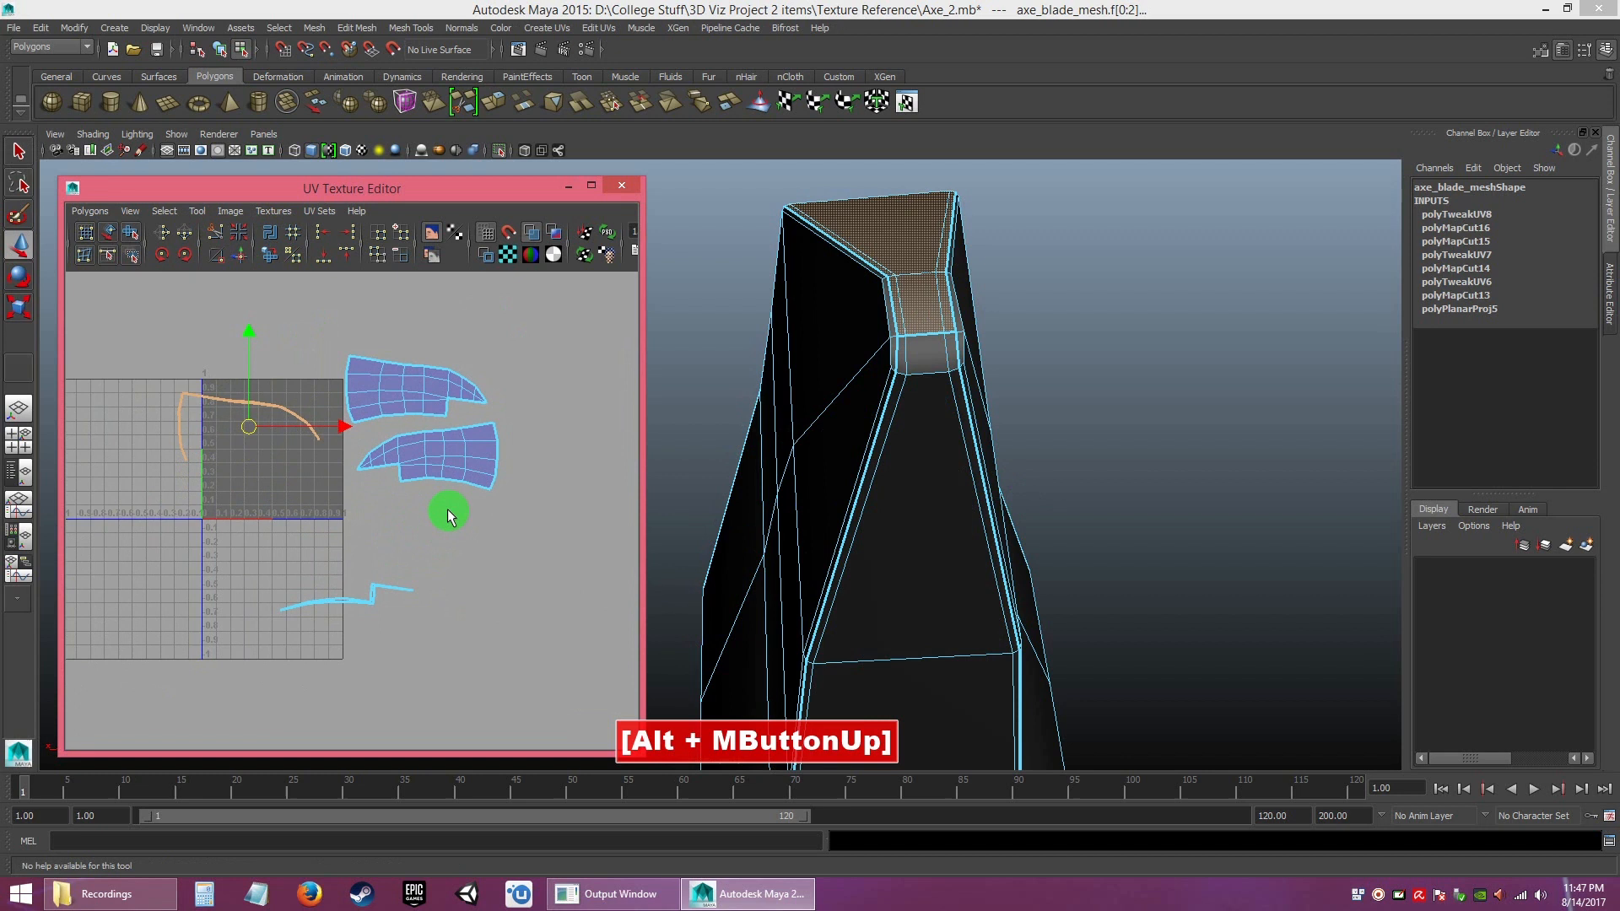
- Select all UVs of the blade and unfold them
right_click(457, 464)
click(525, 466)
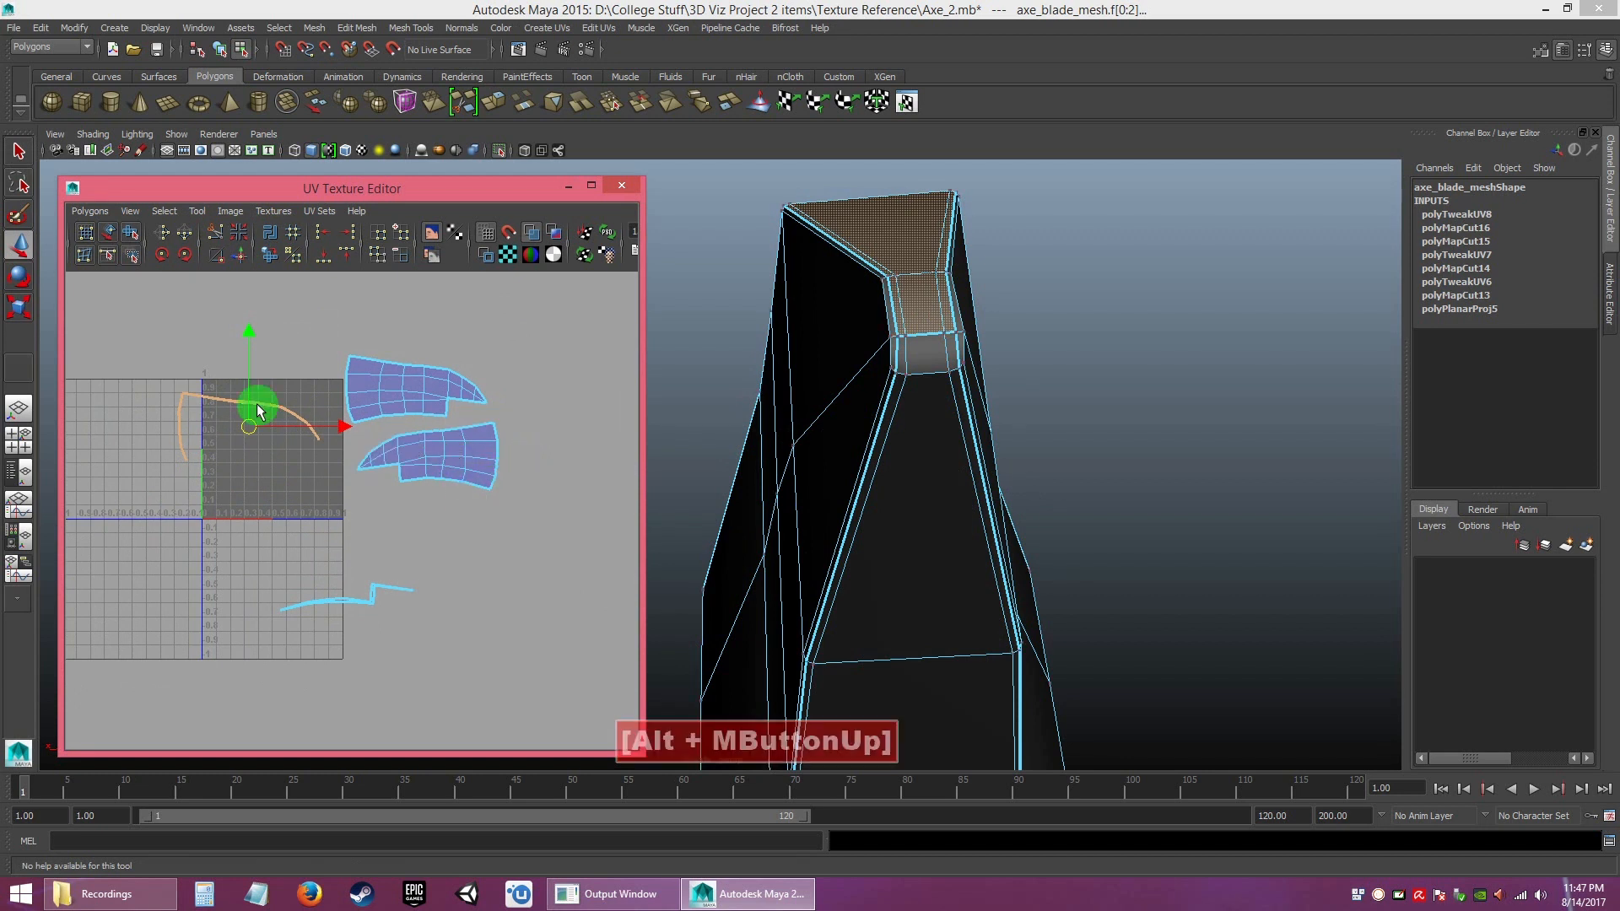
drag(132, 307, 600, 696)
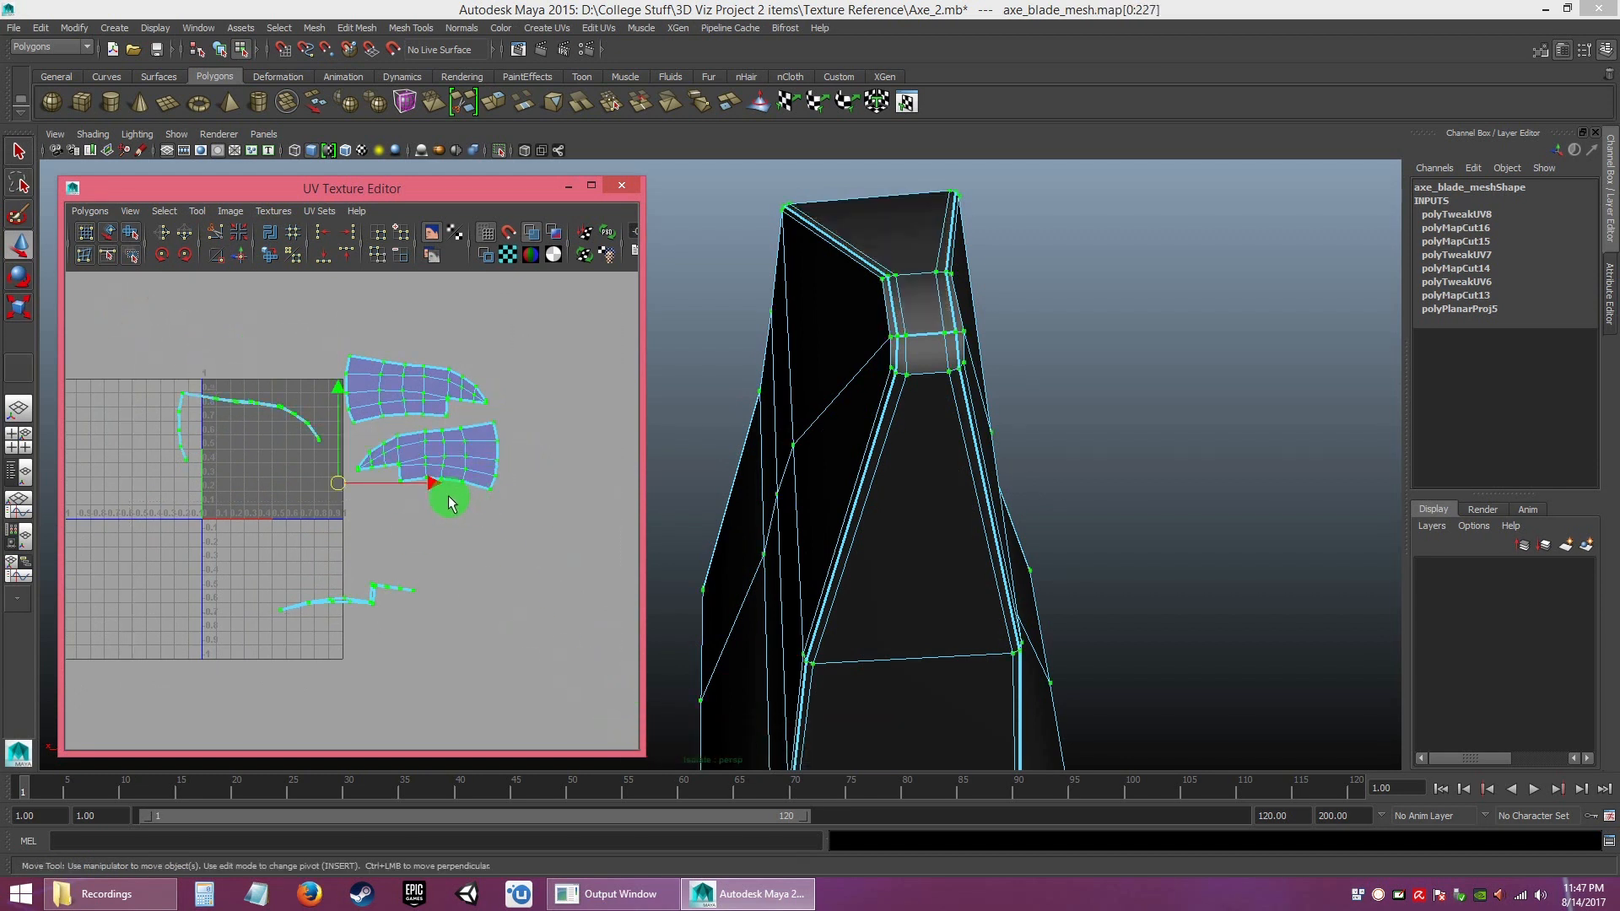
click(270, 258)
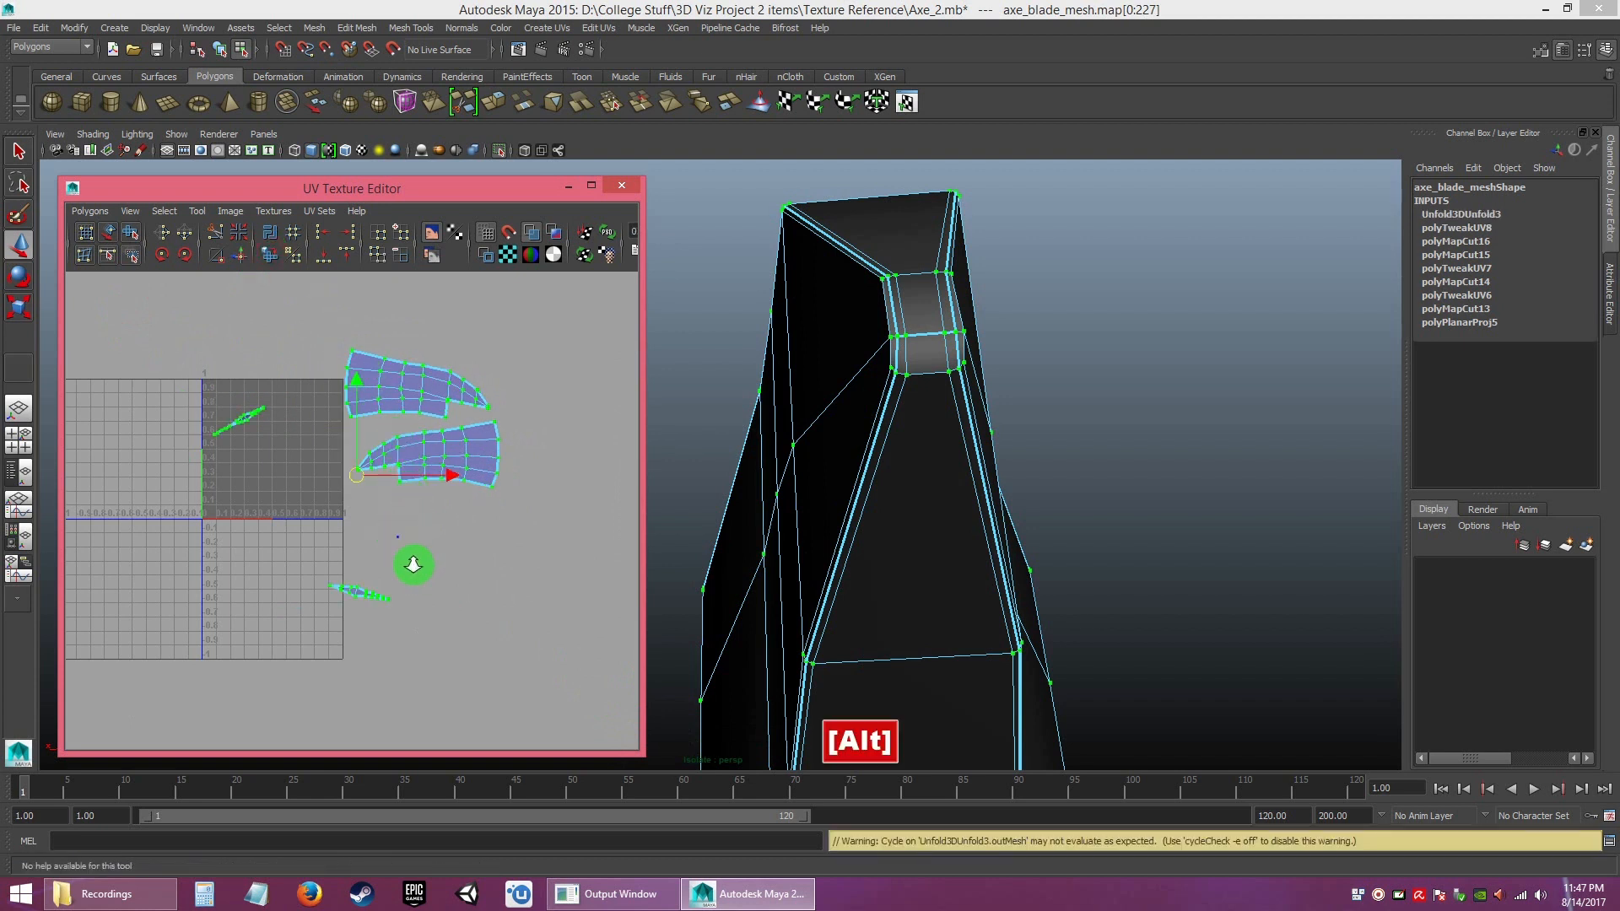
- Select both unfolded rim shells and scale them up together
alt+middle_drag(416, 560, 481, 615)
alt+right_drag(480, 615, 495, 622)
alt+middle_drag(490, 616, 458, 543)
alt+right_drag(457, 555, 411, 483)
right_drag(447, 351, 467, 395)
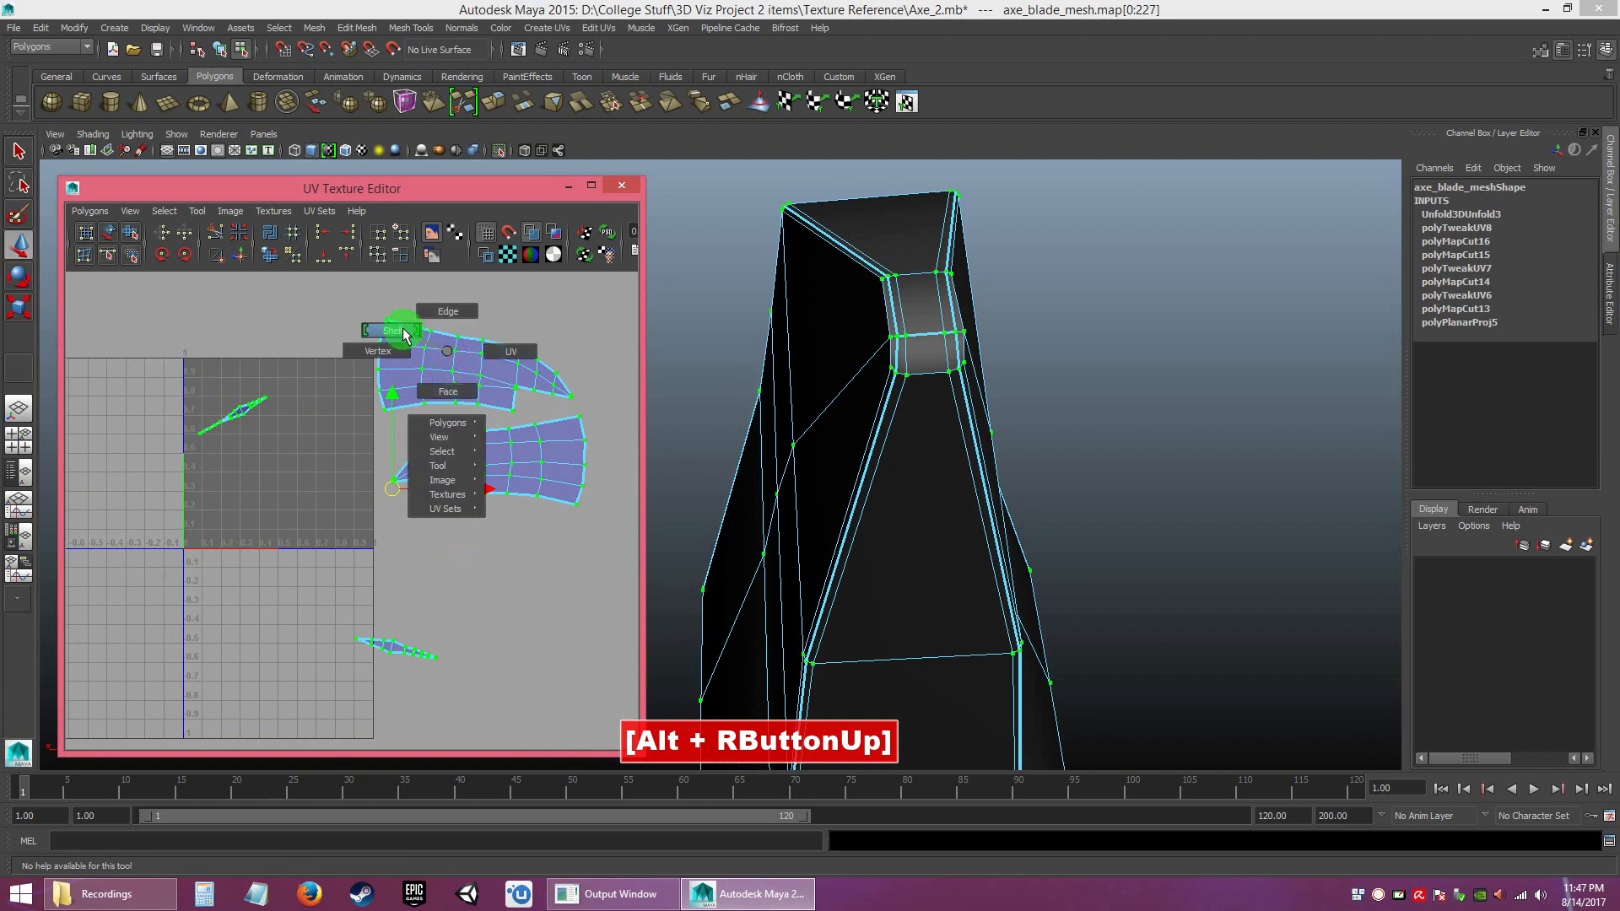
right_drag(404, 333, 404, 333)
click(229, 411)
key(w)
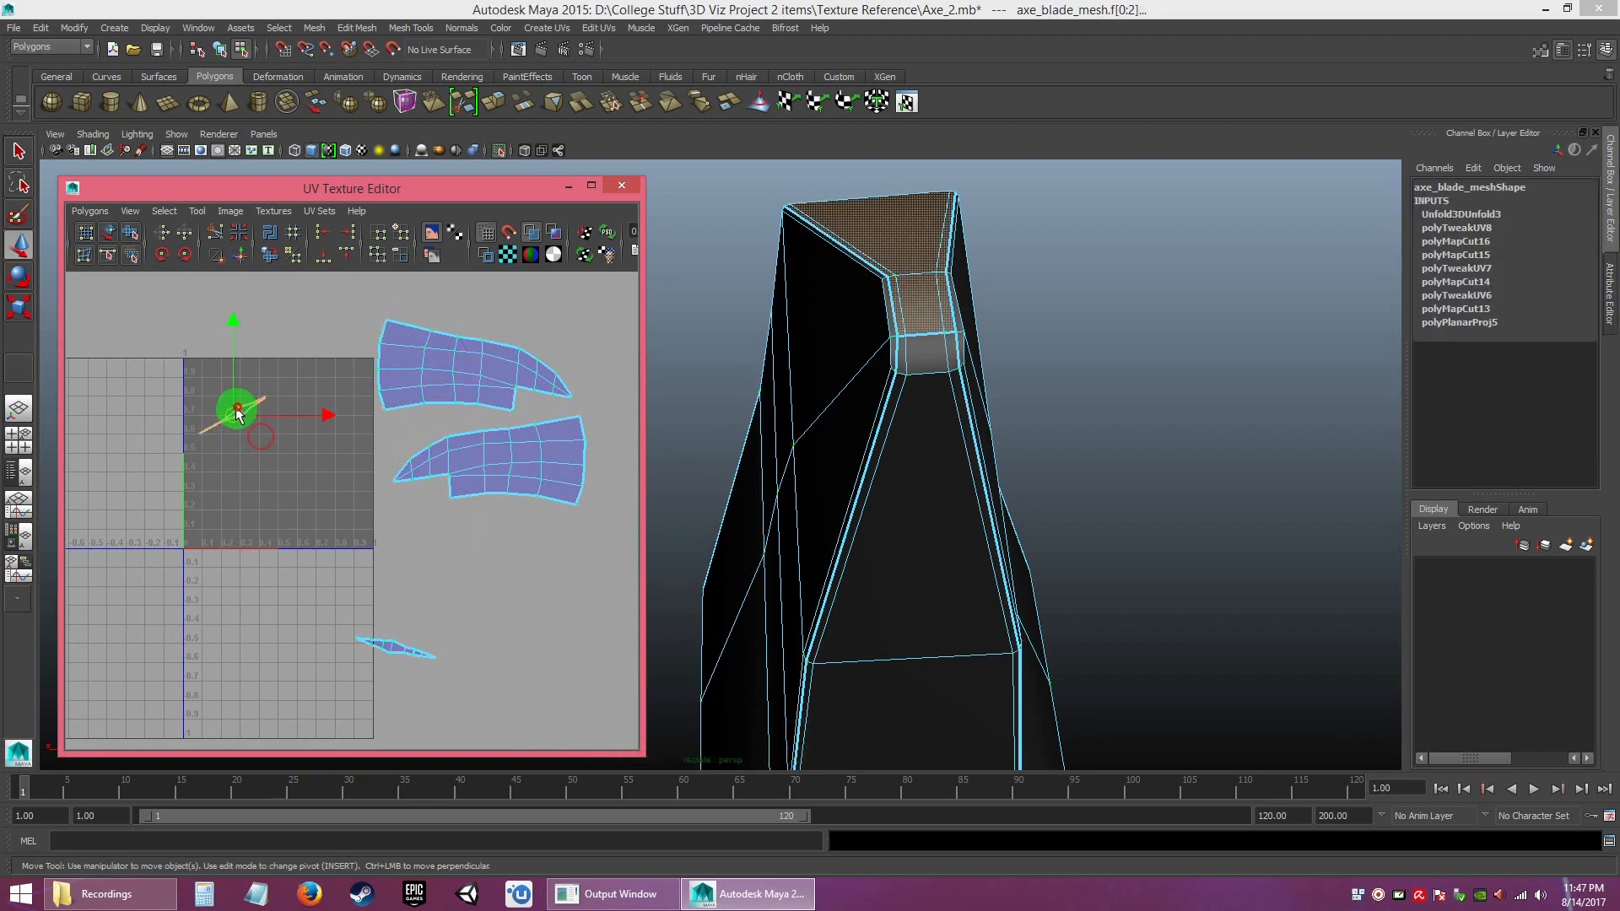
shift+click(385, 652)
key(r)
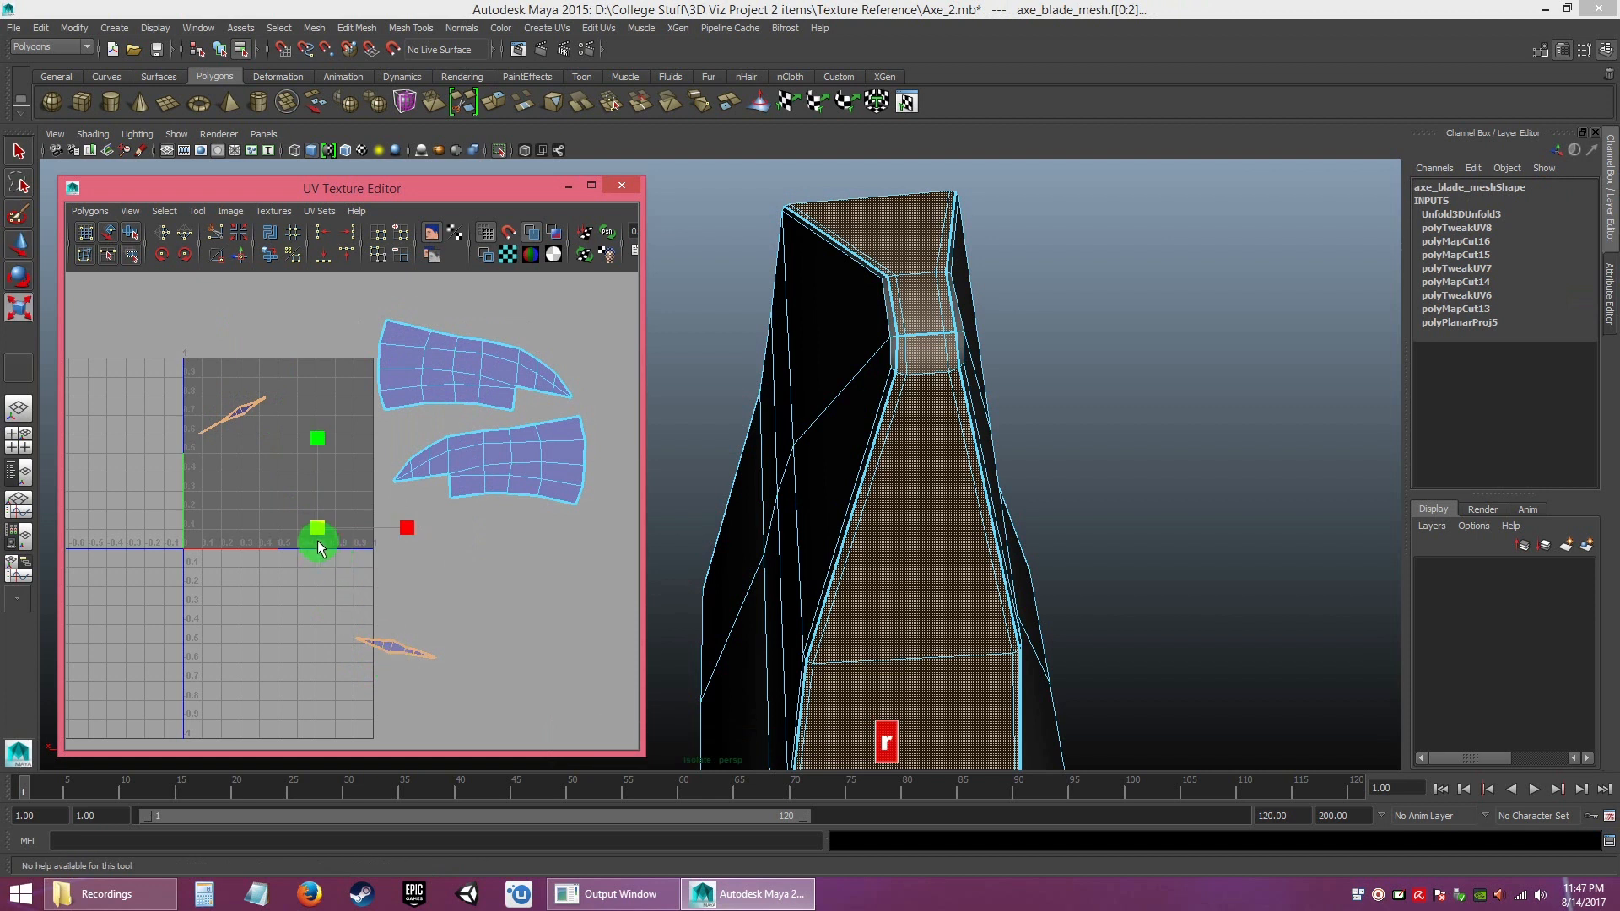
drag(317, 535, 398, 525)
alt+right_drag(396, 523, 432, 580)
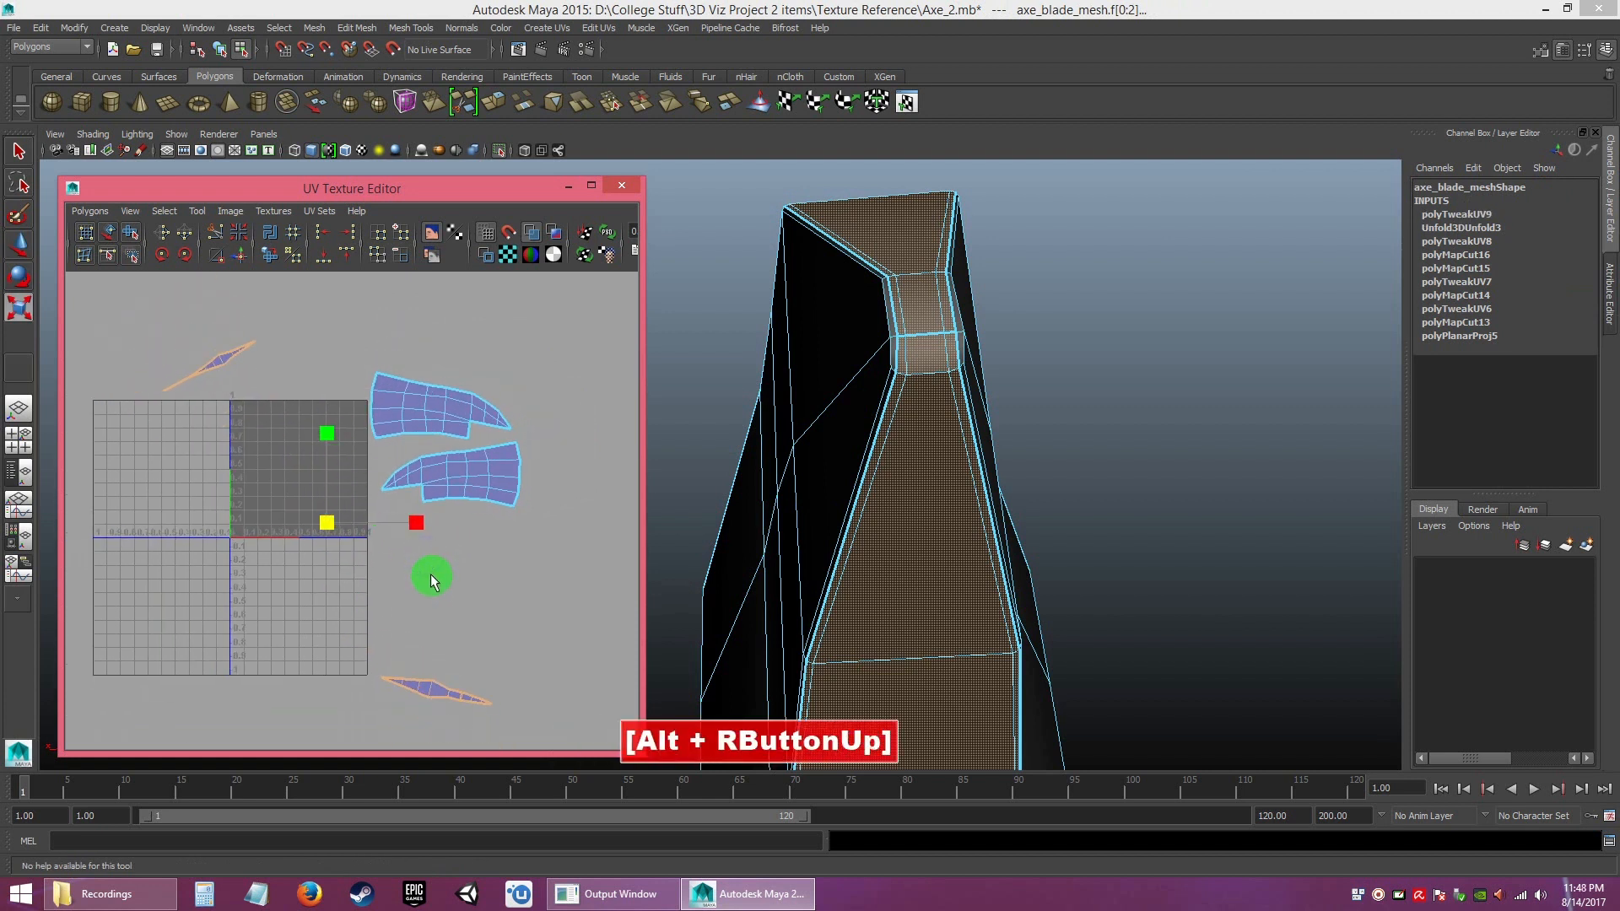
- Move the upper rim shell into the UV square and rotate it towards horizontal
click(228, 389)
key(e)
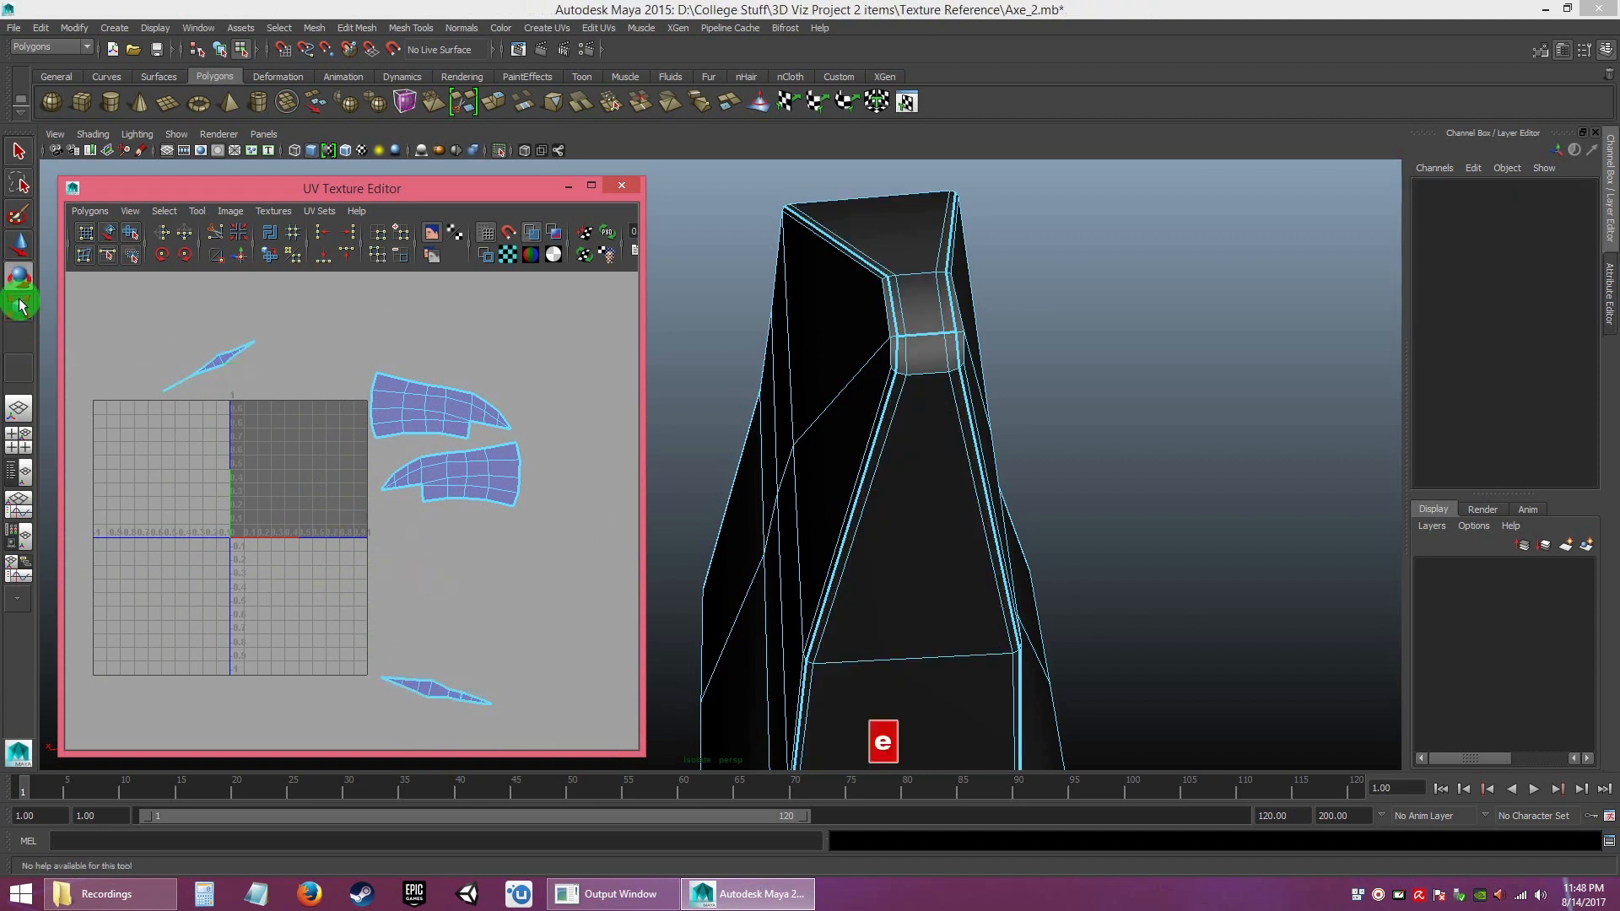
click(18, 244)
click(218, 364)
drag(206, 361, 301, 441)
key(e)
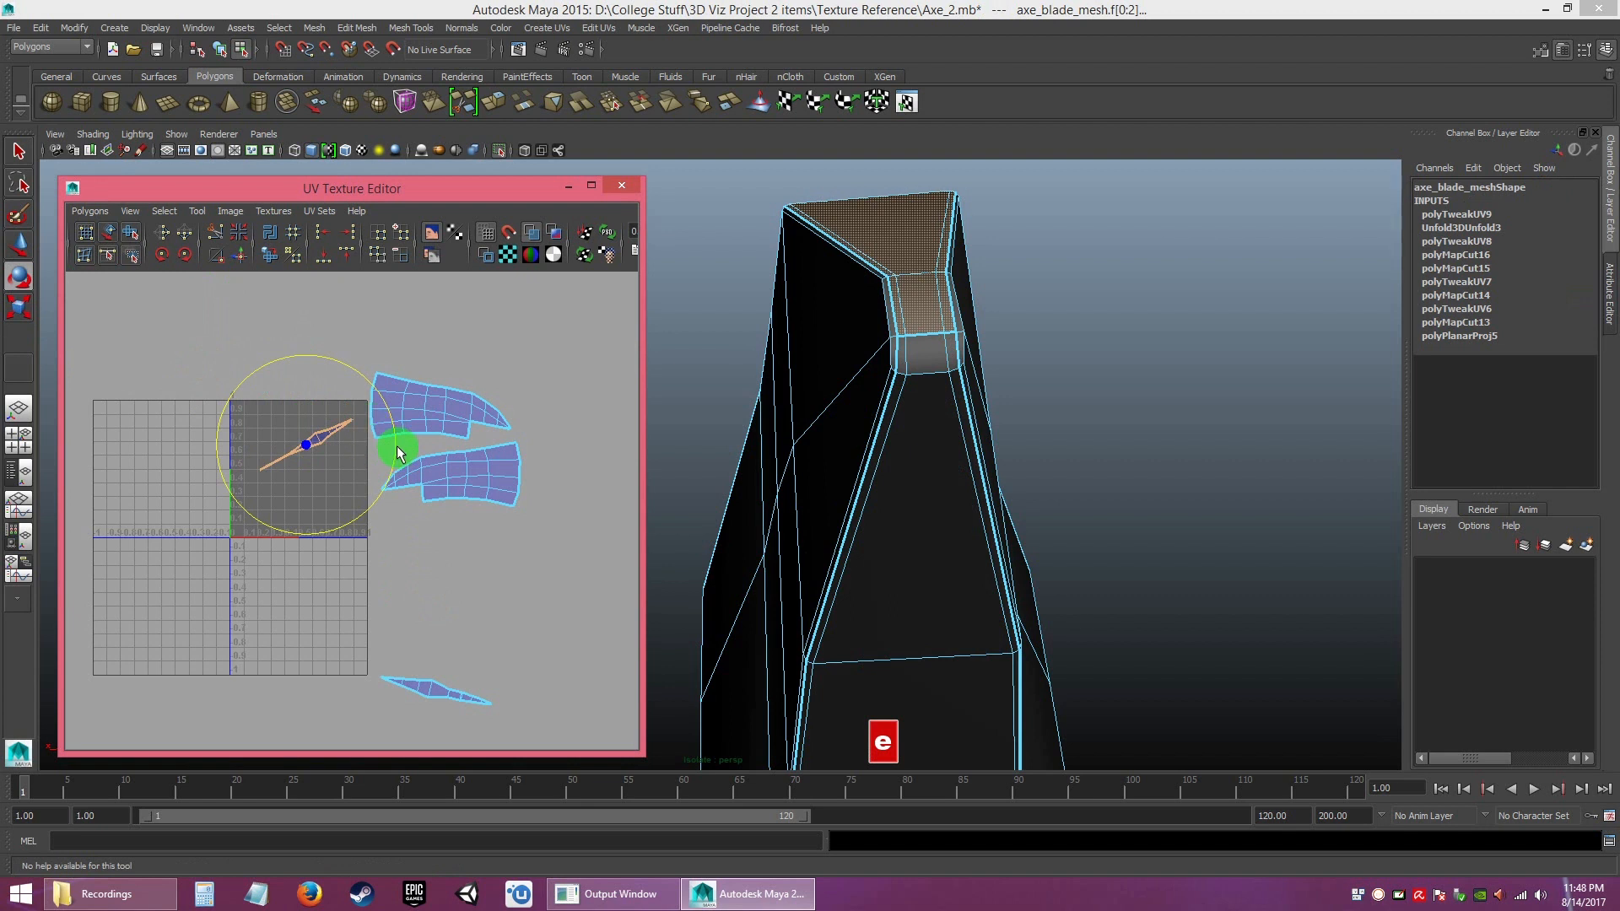
drag(398, 453, 399, 475)
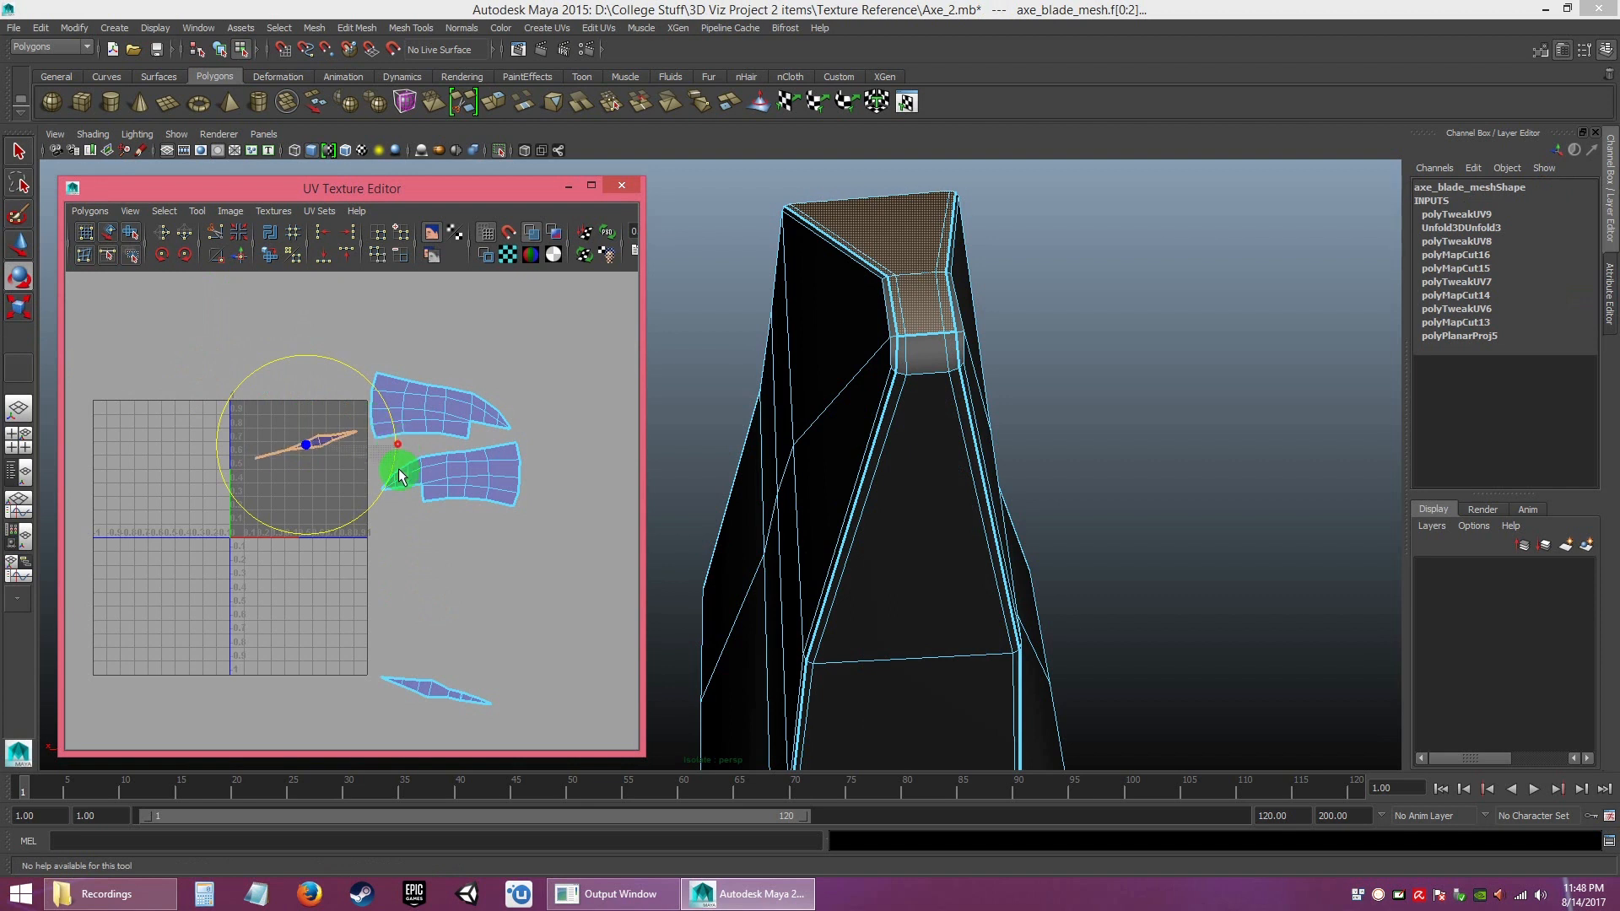
- Rotate the lower rim shell towards horizontal and move it into the UV square below the other rim shell
click(414, 680)
drag(532, 691, 531, 672)
key(w)
drag(432, 685, 312, 487)
- Examine the rim surfaces around the whole blade on the model
alt+drag(970, 549, 1137, 593)
alt+right_drag(1139, 589, 958, 521)
alt+drag(958, 520, 1024, 510)
alt+right_drag(1038, 561, 945, 513)
alt+drag(945, 514, 540, 539)
alt+middle_drag(986, 623, 1073, 476)
alt+drag(1018, 518, 788, 560)
alt+middle_drag(784, 570, 1004, 588)
alt+drag(1004, 588, 936, 586)
- Select the upper rim shell and scale it up slightly
click(320, 443)
alt+right_drag(389, 463, 354, 549)
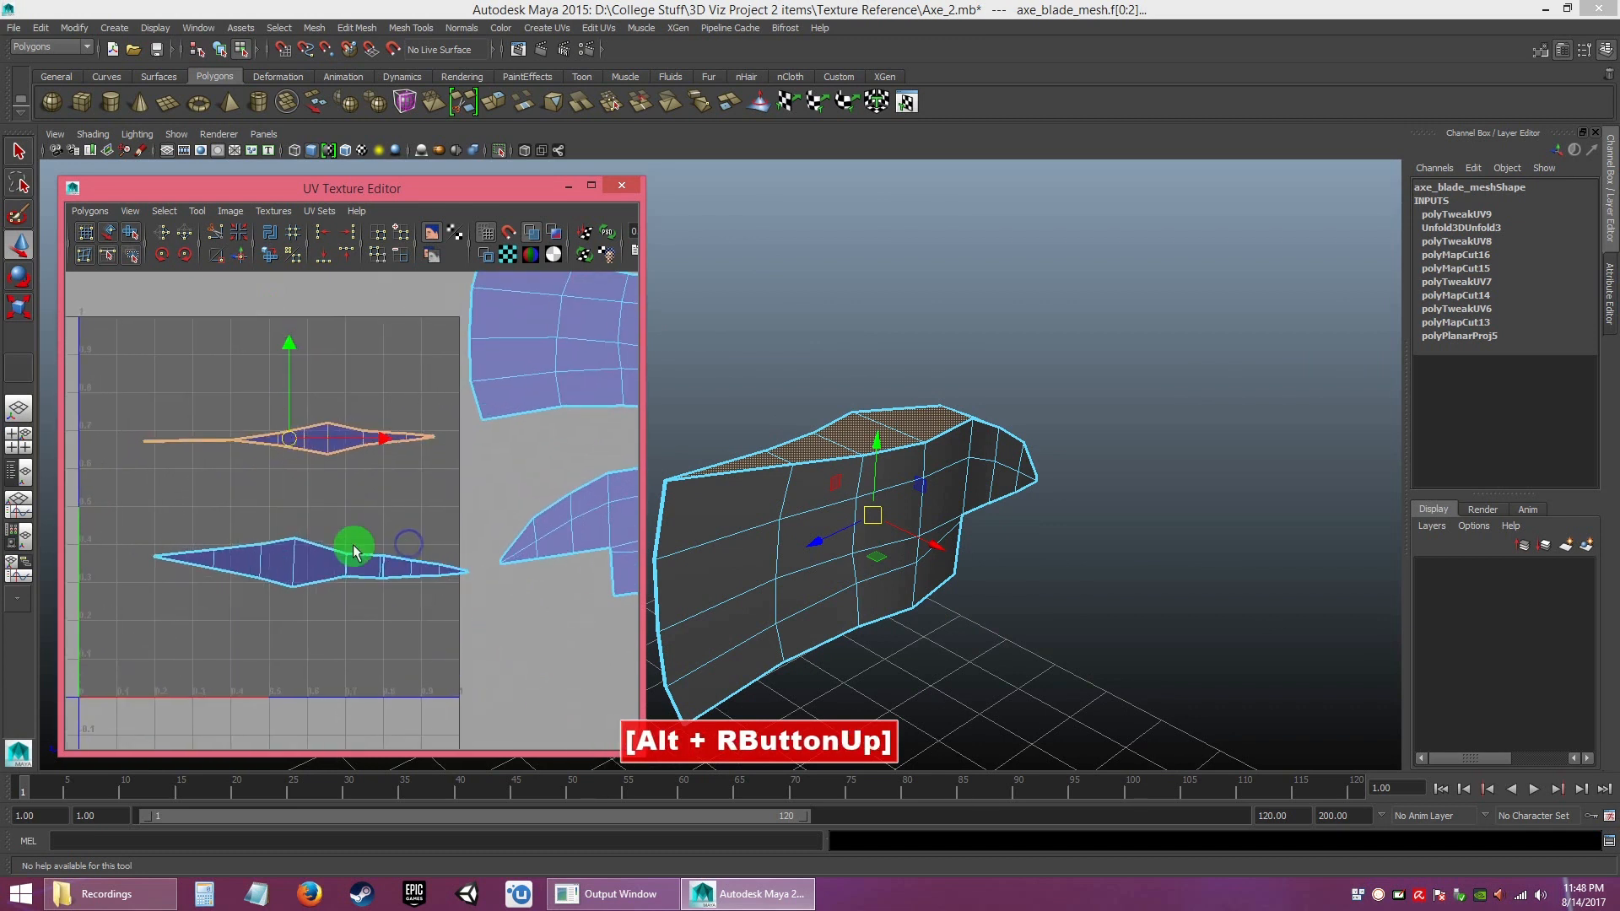
key(r)
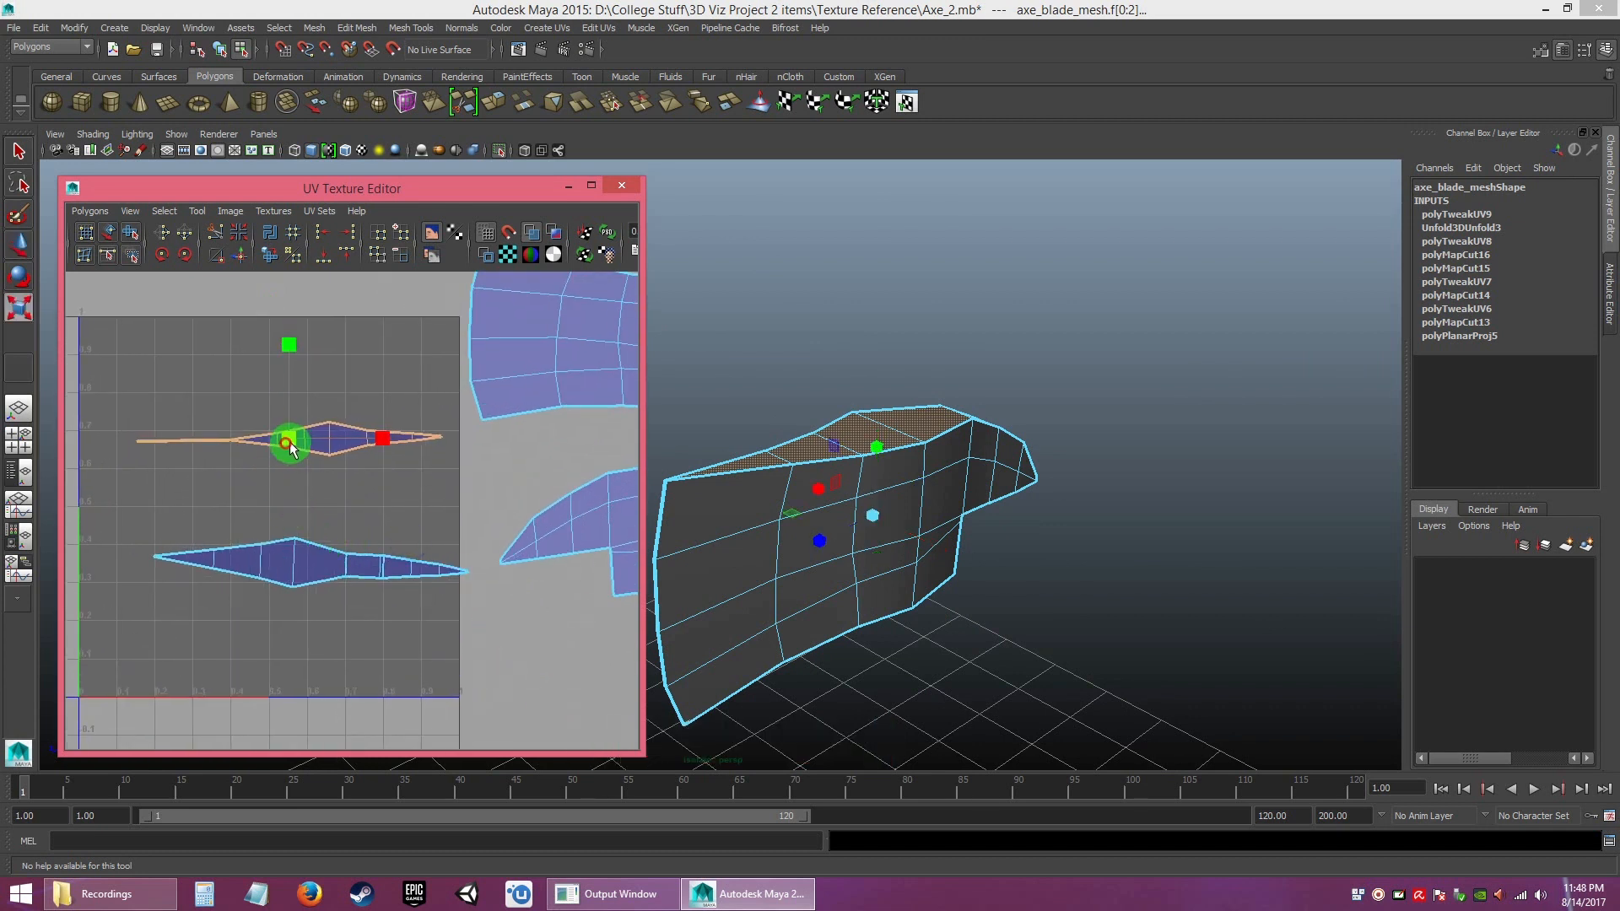
click(409, 498)
alt+right_drag(430, 530, 305, 483)
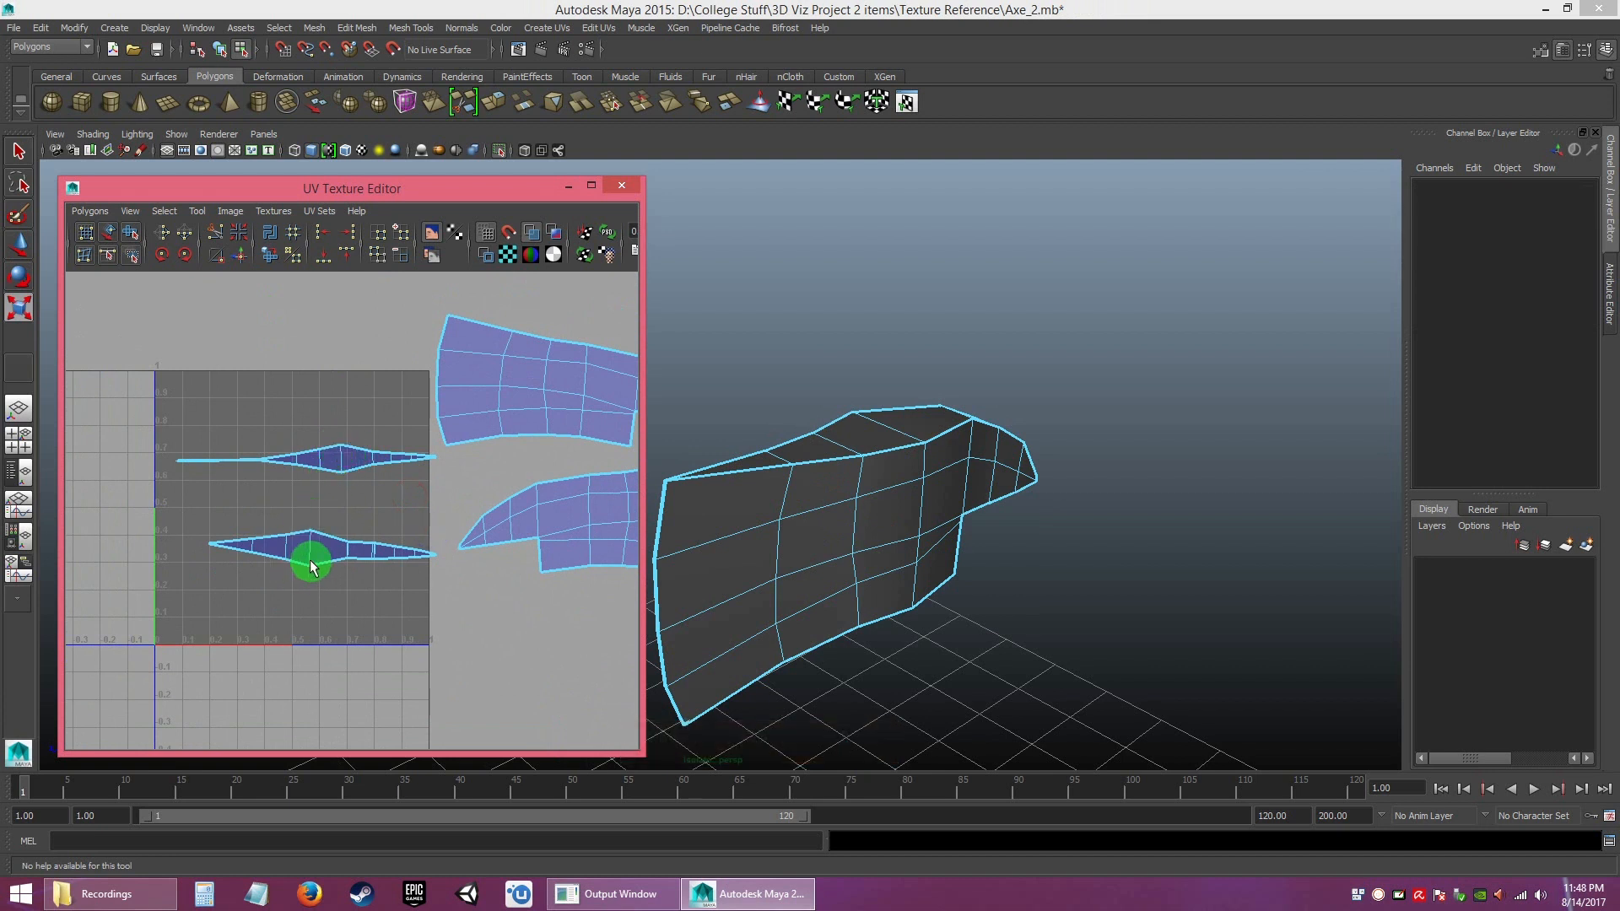
- Undo the trial scalings of the upper rim shell, enlarge it slightly again and clear the selection
click(339, 456)
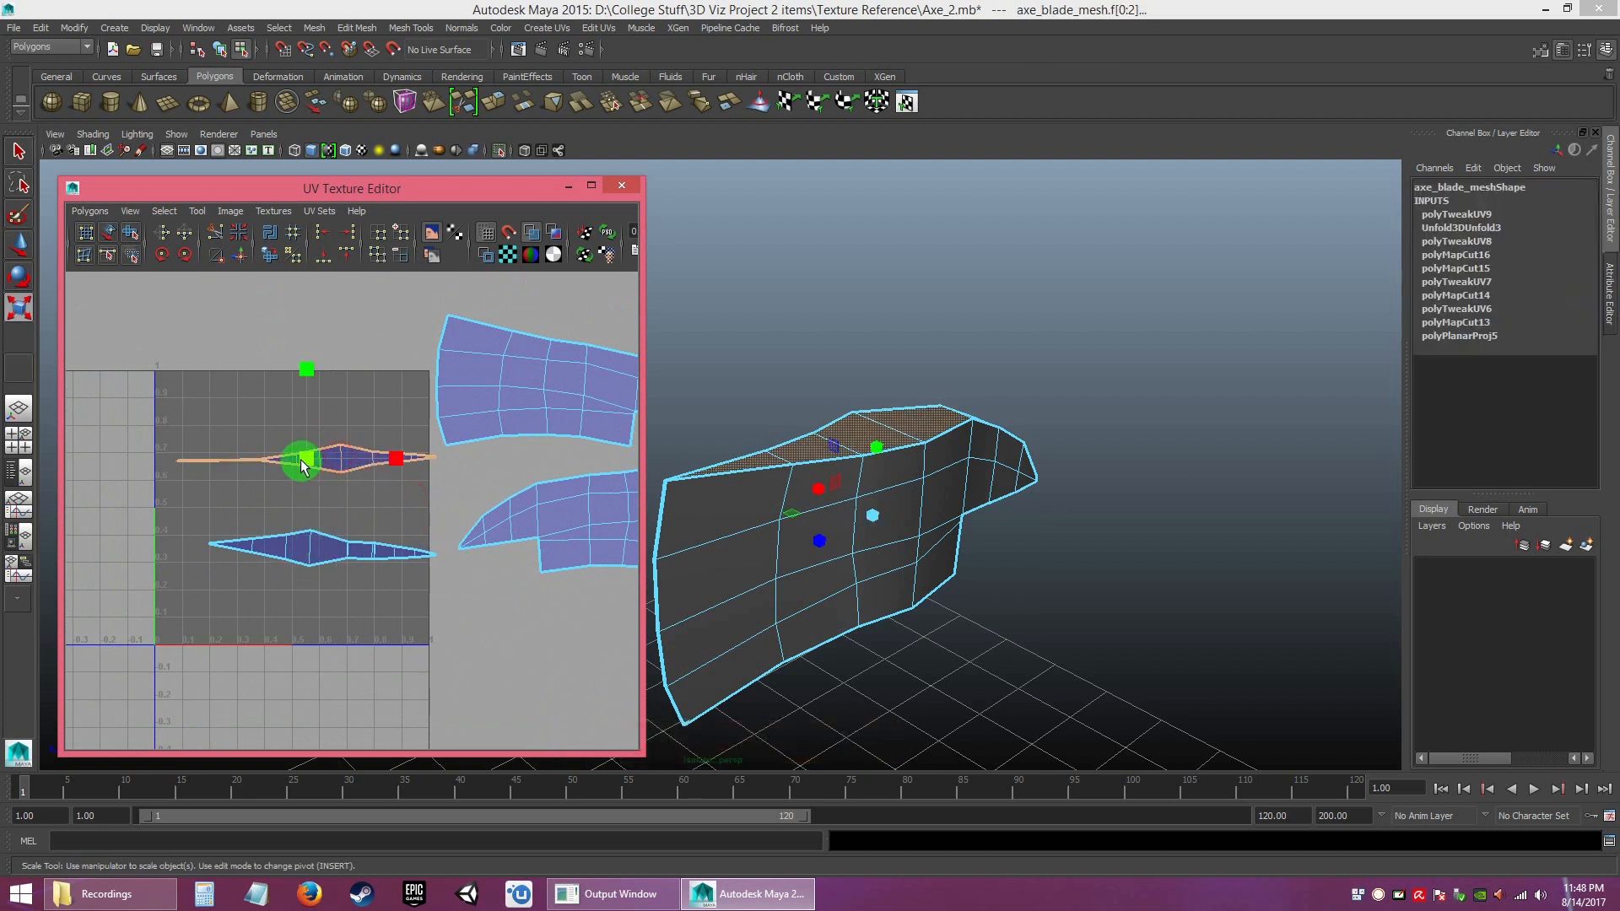
key(ctrl+z)
click(306, 462)
key(ctrl+z)
drag(303, 463, 310, 465)
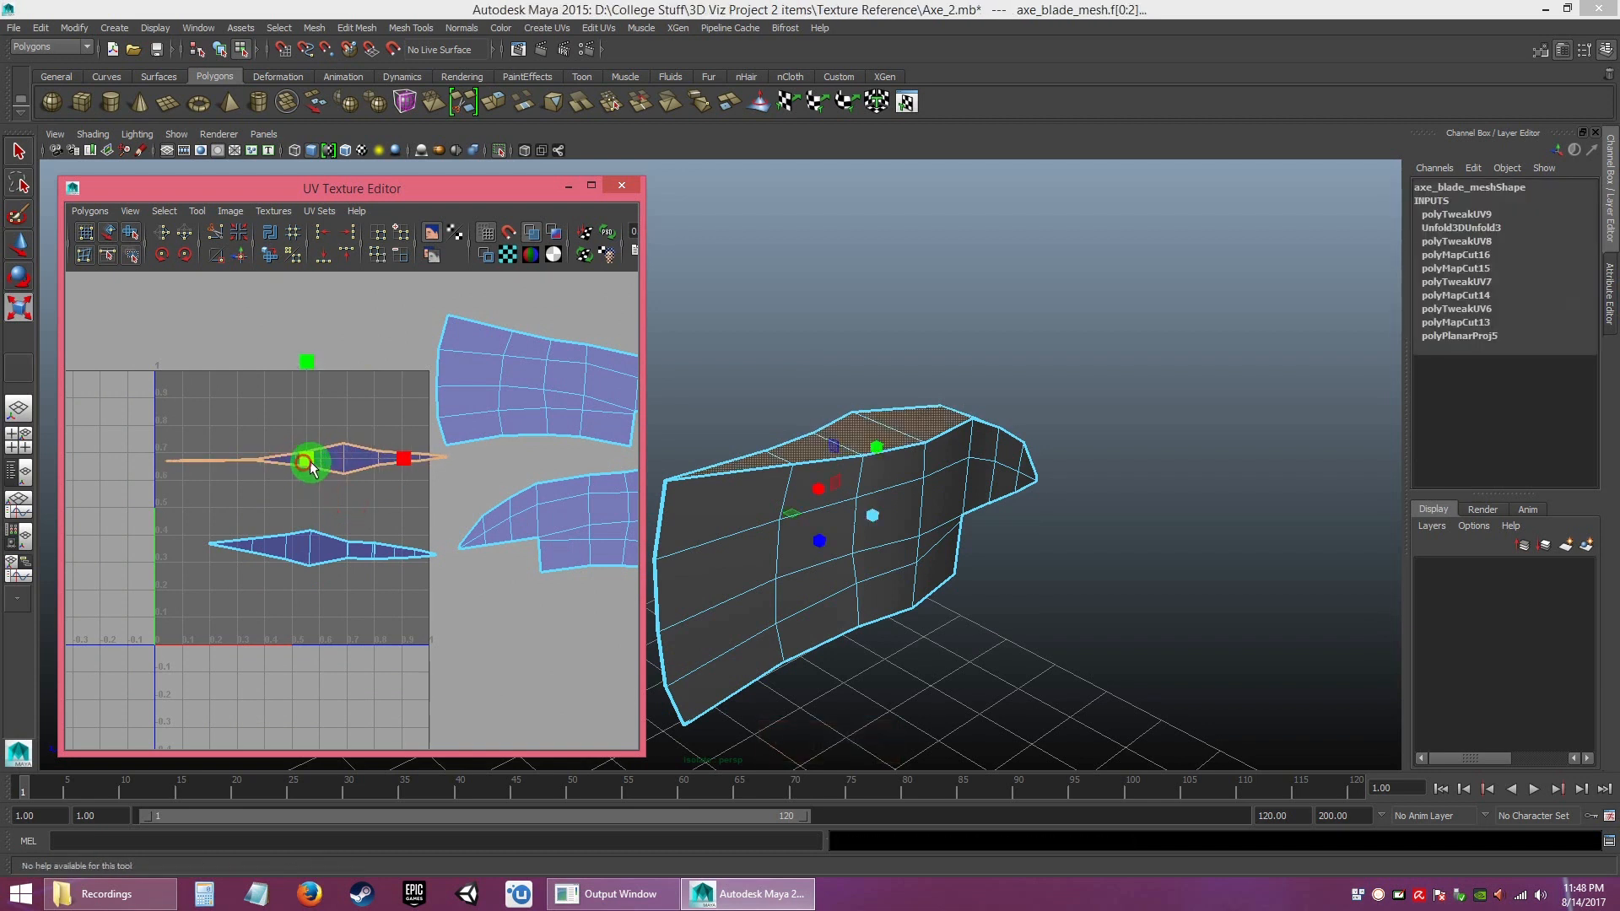
click(369, 506)
alt+right_drag(371, 503, 462, 506)
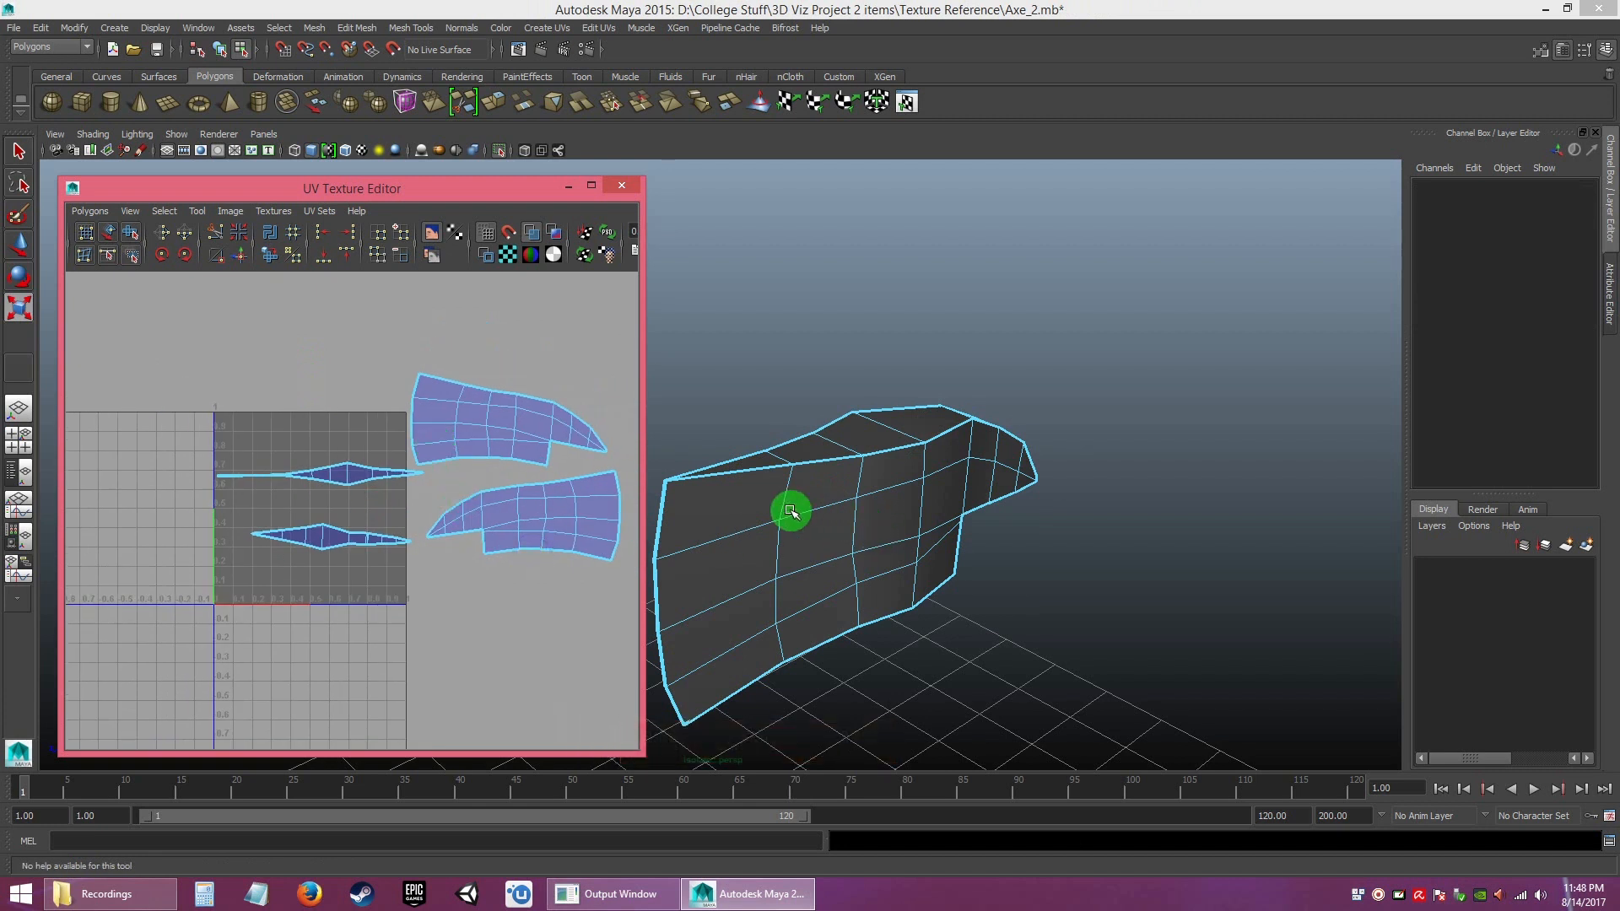
- Display the checkered tiles and inspect the pattern on the blade's sides and rim
alt+right_drag(557, 453, 571, 496)
alt+middle_drag(571, 495, 551, 445)
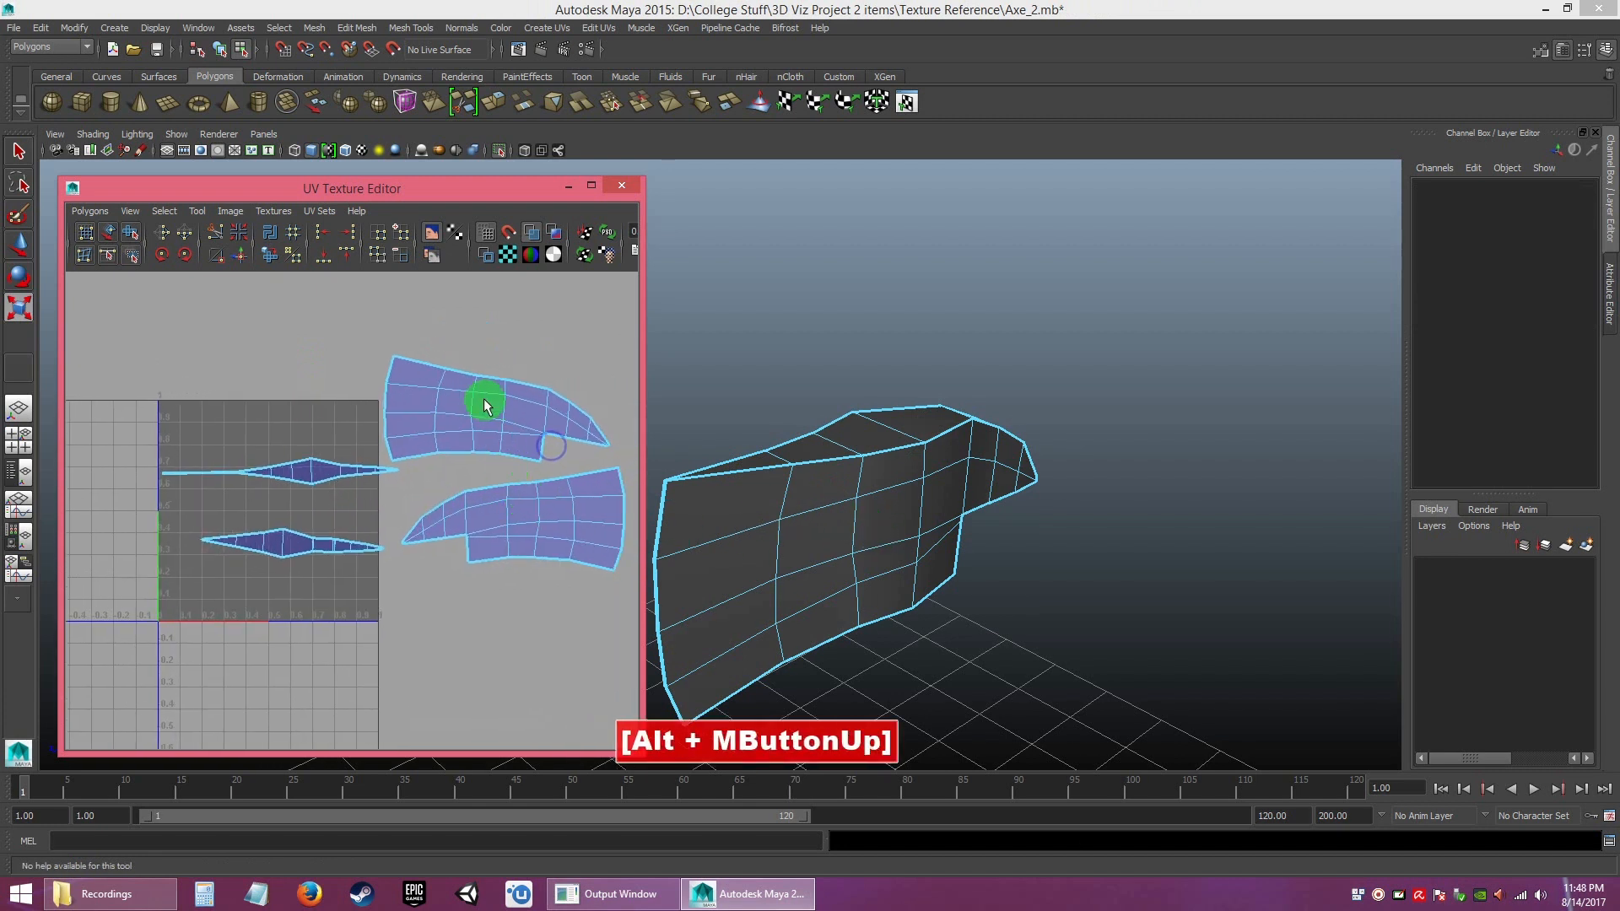
click(507, 254)
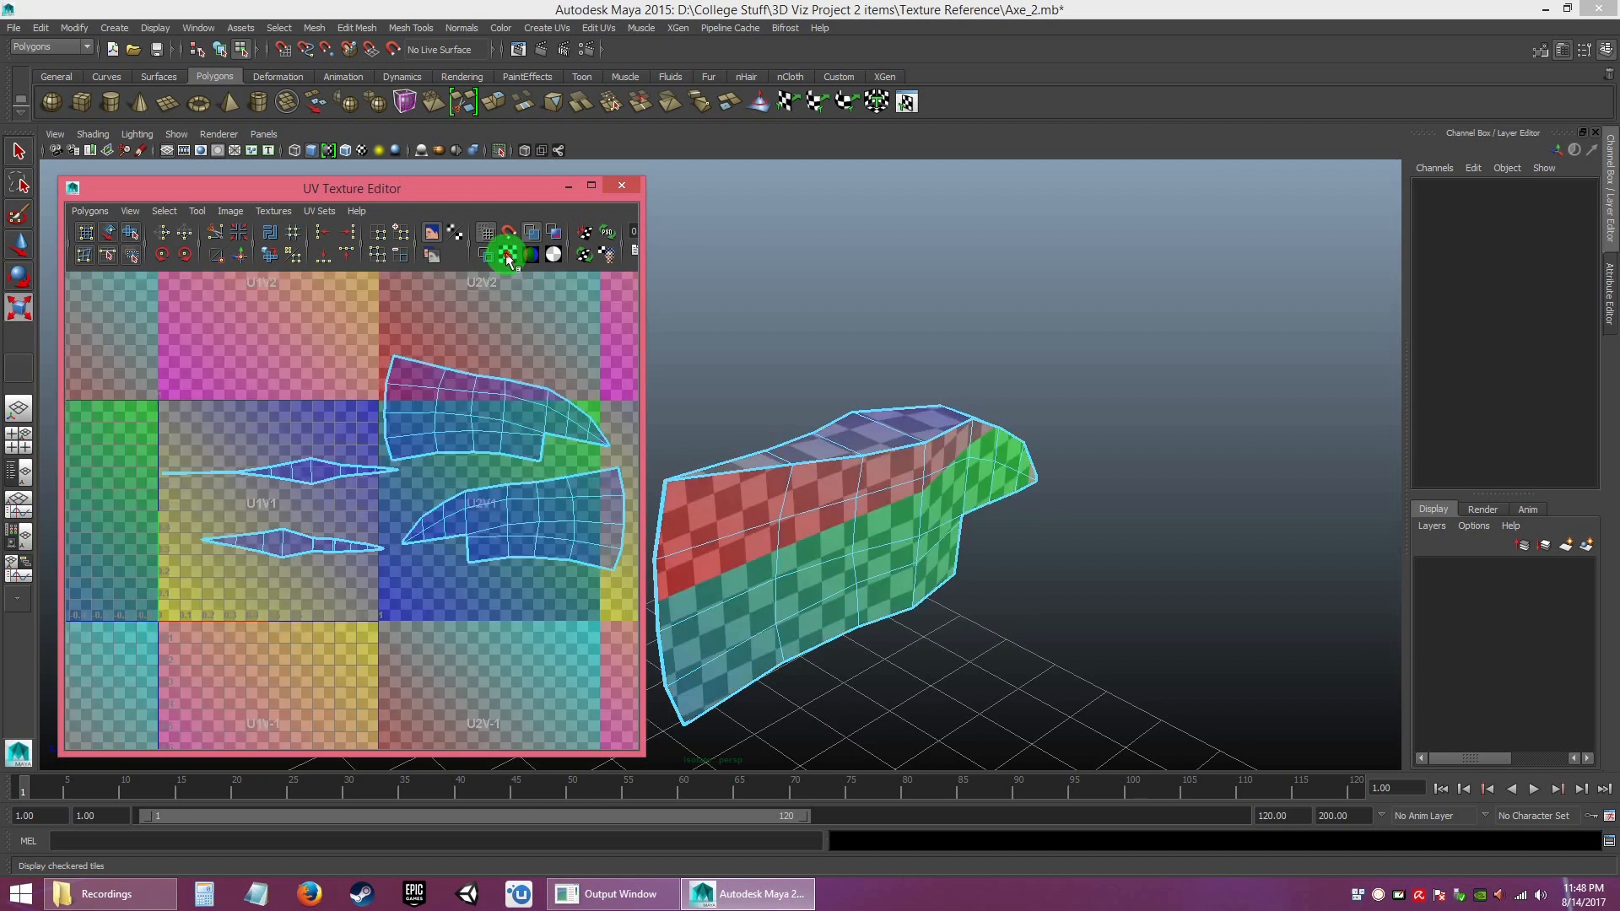
alt+drag(868, 561, 814, 536)
alt+right_drag(814, 536, 876, 629)
alt+drag(876, 628, 770, 463)
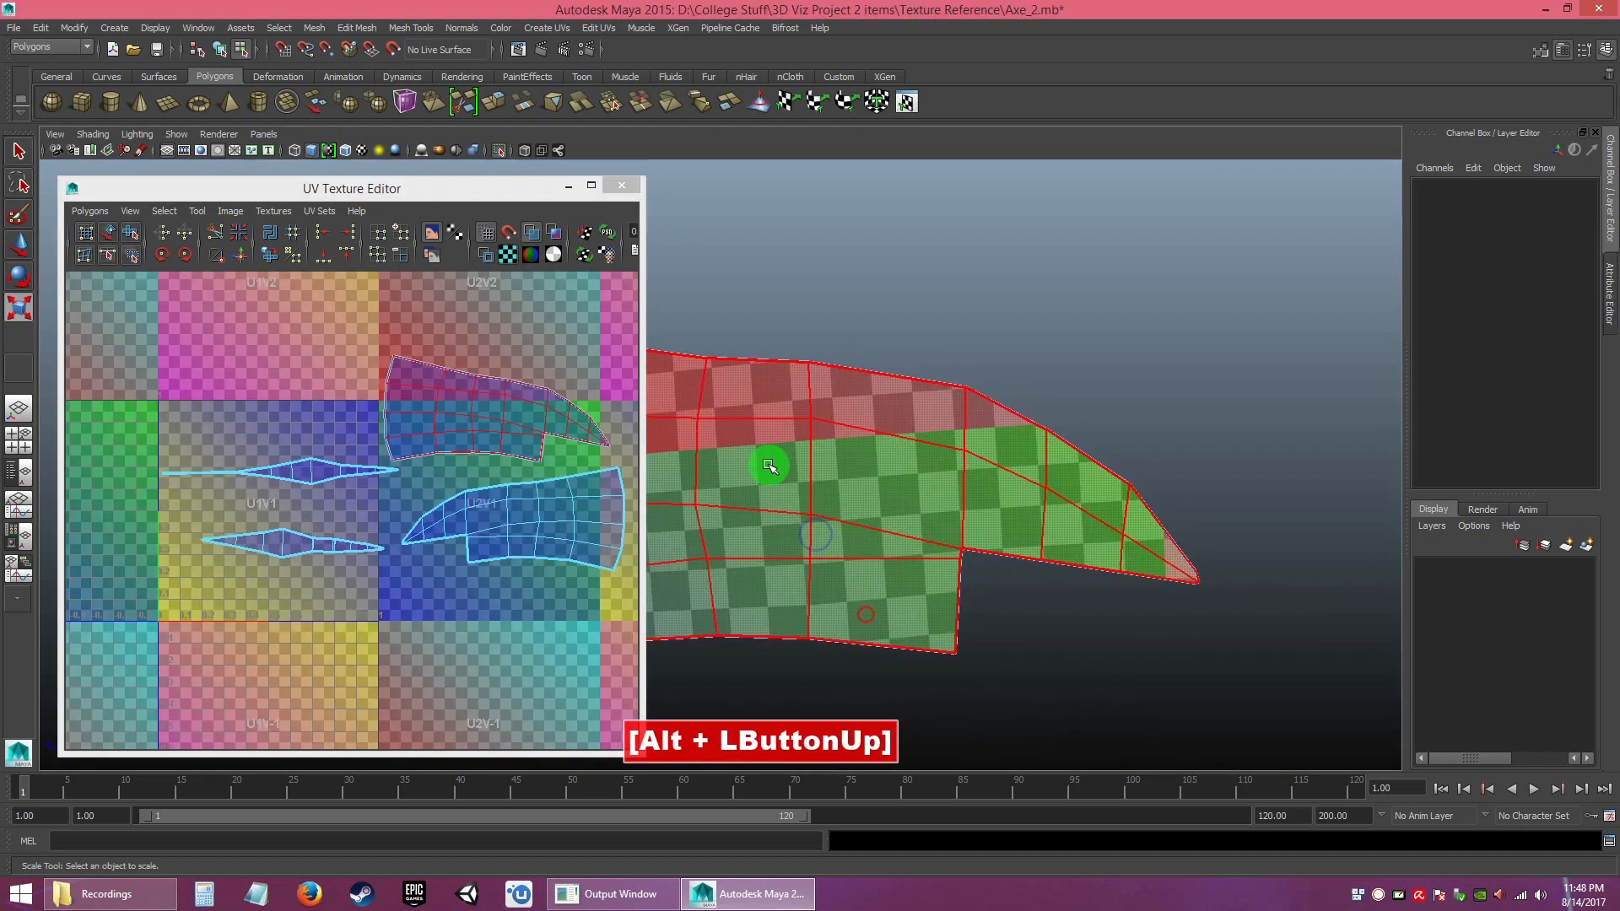
right_drag(881, 469, 885, 429)
alt+drag(984, 546, 805, 577)
alt+middle_drag(806, 577, 1103, 518)
alt+drag(1049, 545, 827, 492)
alt+drag(986, 564, 1195, 513)
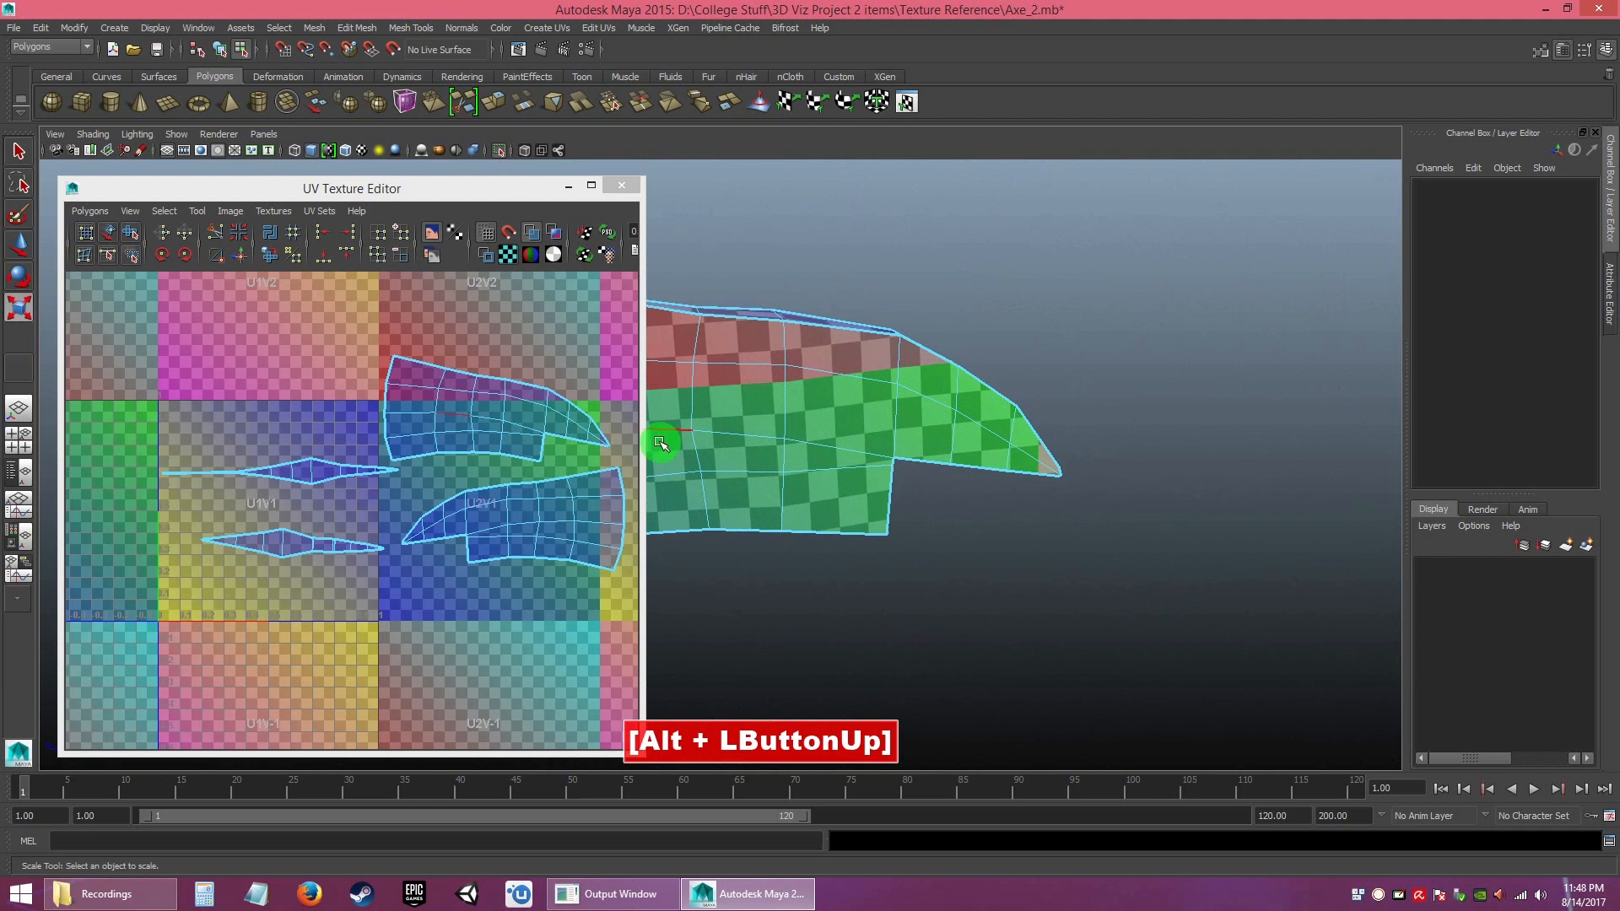
- Replace the checker display with the UV distortion display and examine the blade side and rim shells
click(507, 256)
click(554, 234)
alt+right_drag(532, 445, 421, 448)
mouse_move(422, 447)
alt+middle_down()
mouse_move(448, 466)
mouse_move(495, 455)
alt+middle_up()
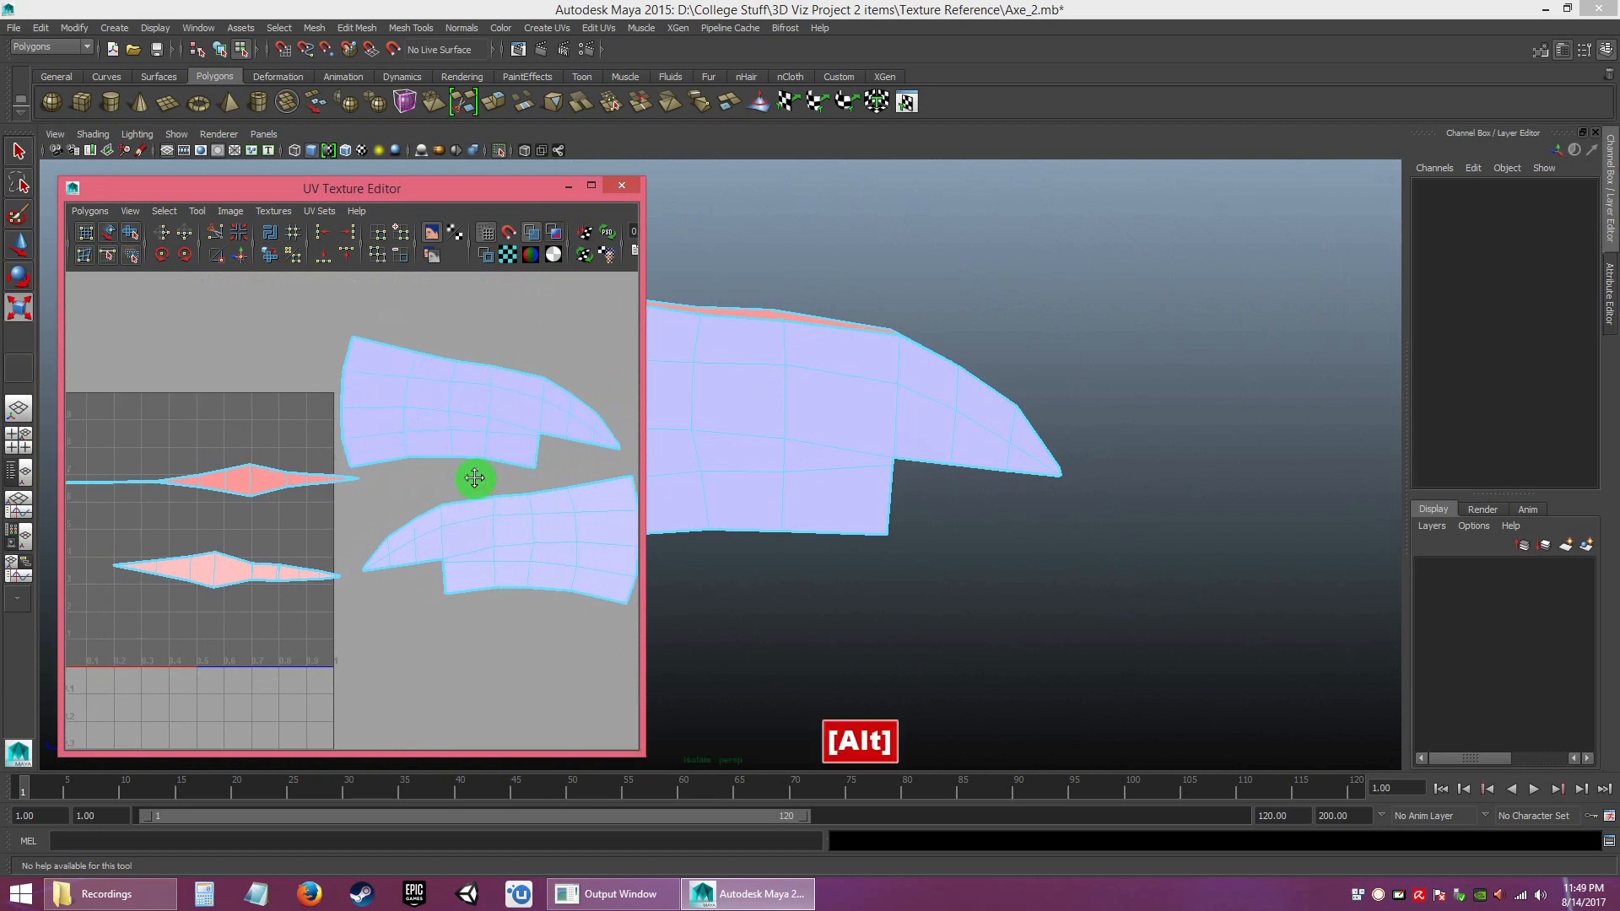
alt+middle_drag(474, 478, 416, 478)
alt+right_drag(458, 457, 540, 590)
mouse_move(540, 590)
alt+middle_down()
mouse_move(366, 534)
mouse_move(561, 568)
alt+middle_up()
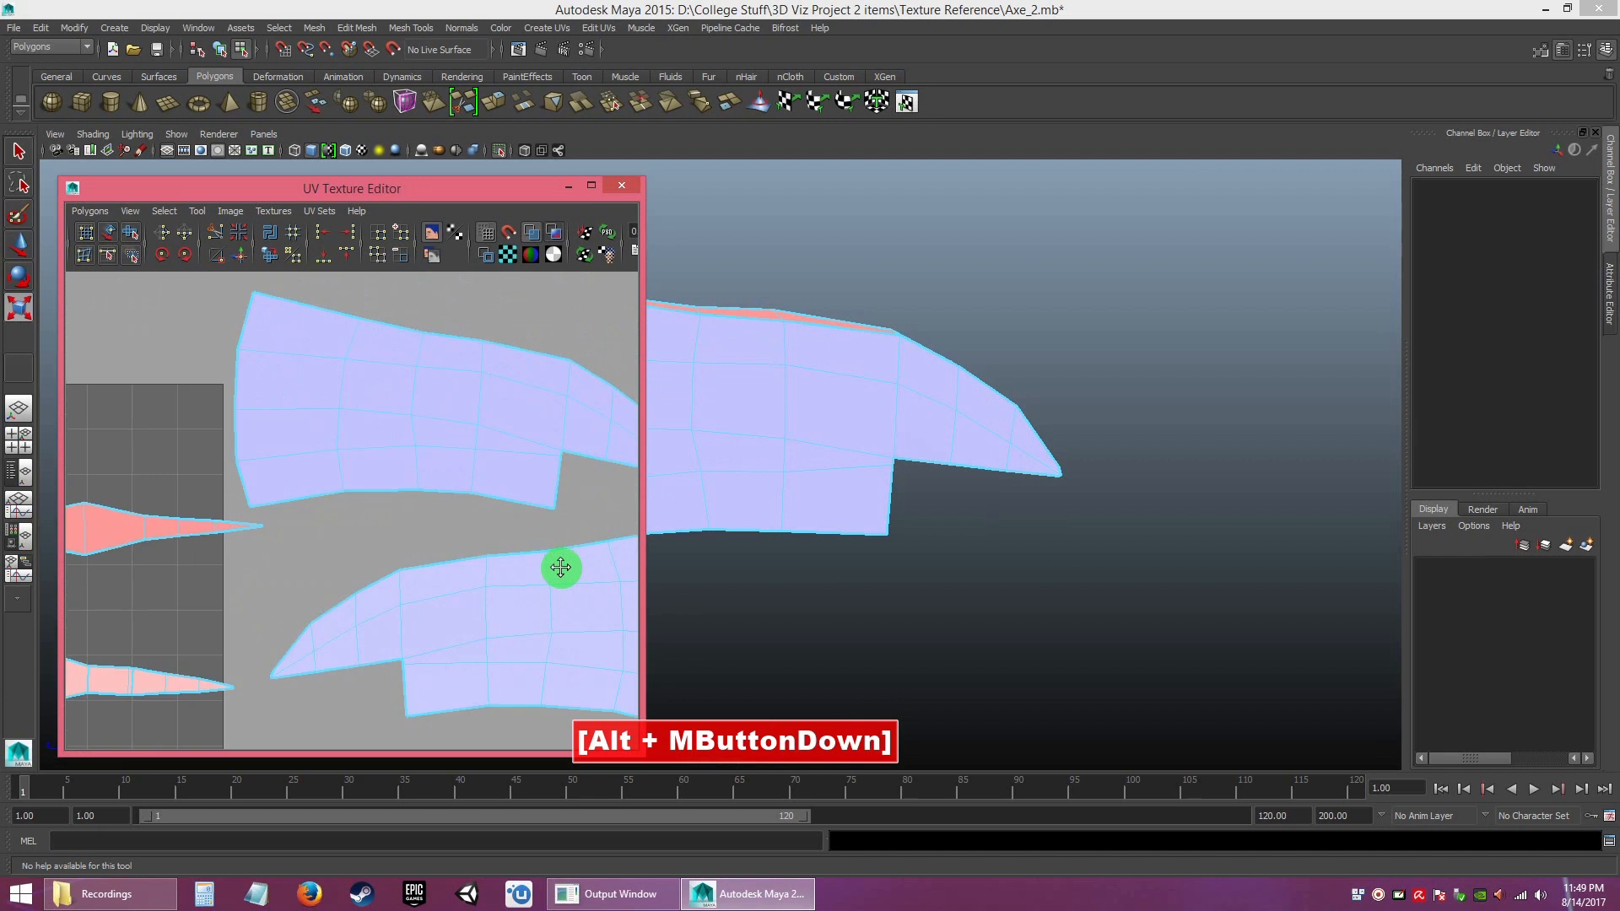
- Examine the distortion shading on the rim strips and blade sides, and turn off the UV distortion display
alt+right_drag(561, 567, 393, 442)
alt+middle_drag(394, 441, 479, 407)
alt+drag(791, 555, 598, 567)
click(445, 499)
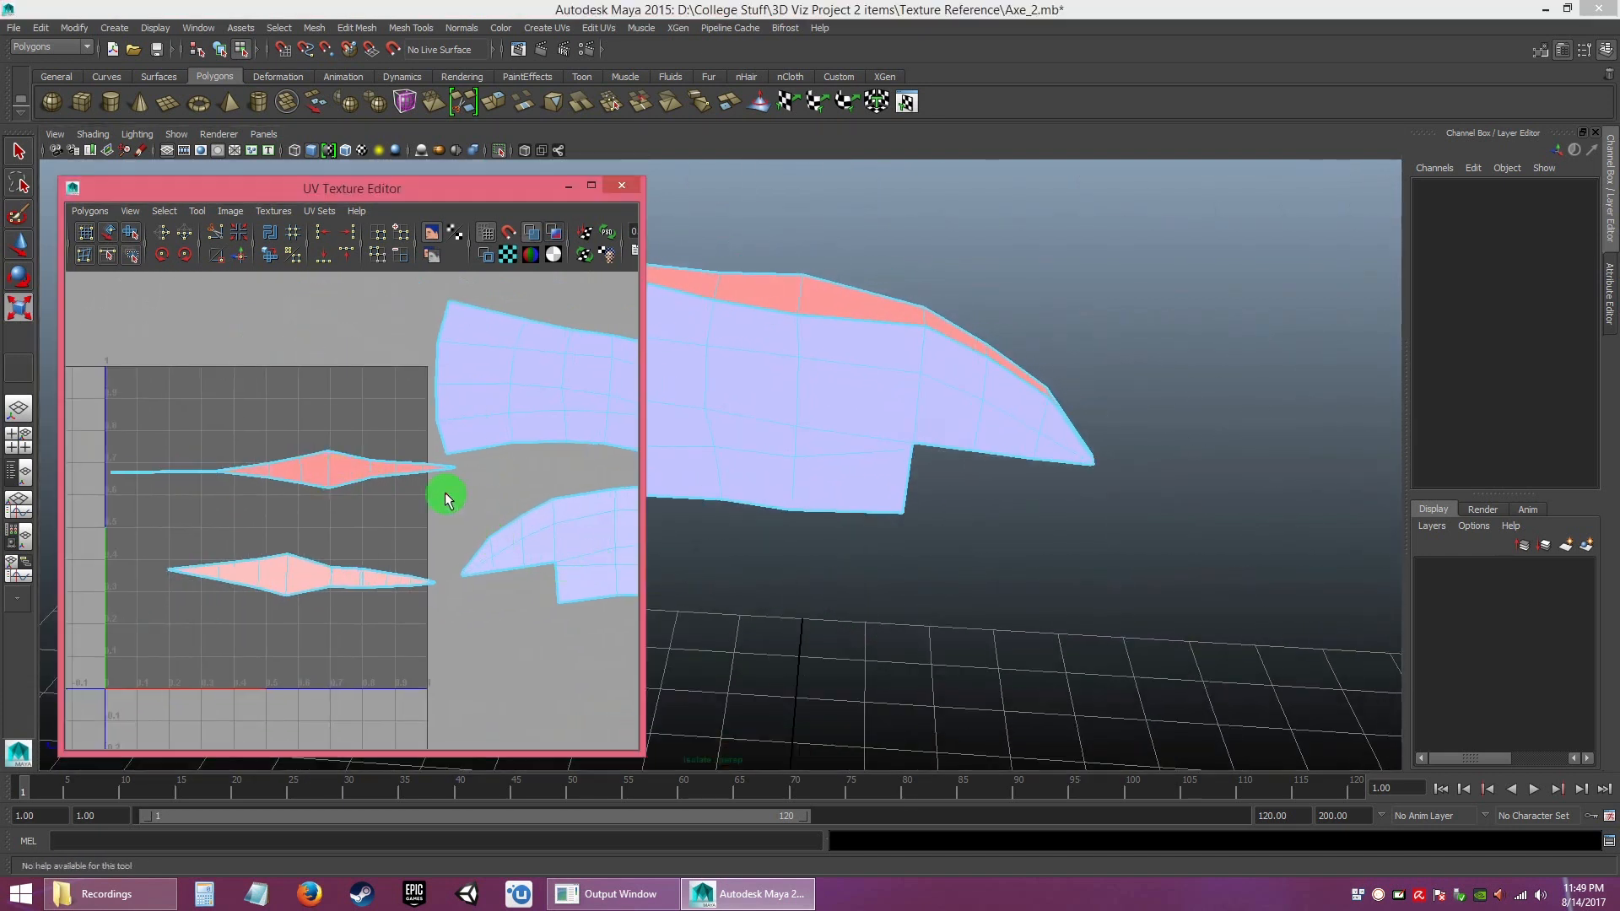
click(555, 232)
alt+middle_drag(555, 558, 594, 557)
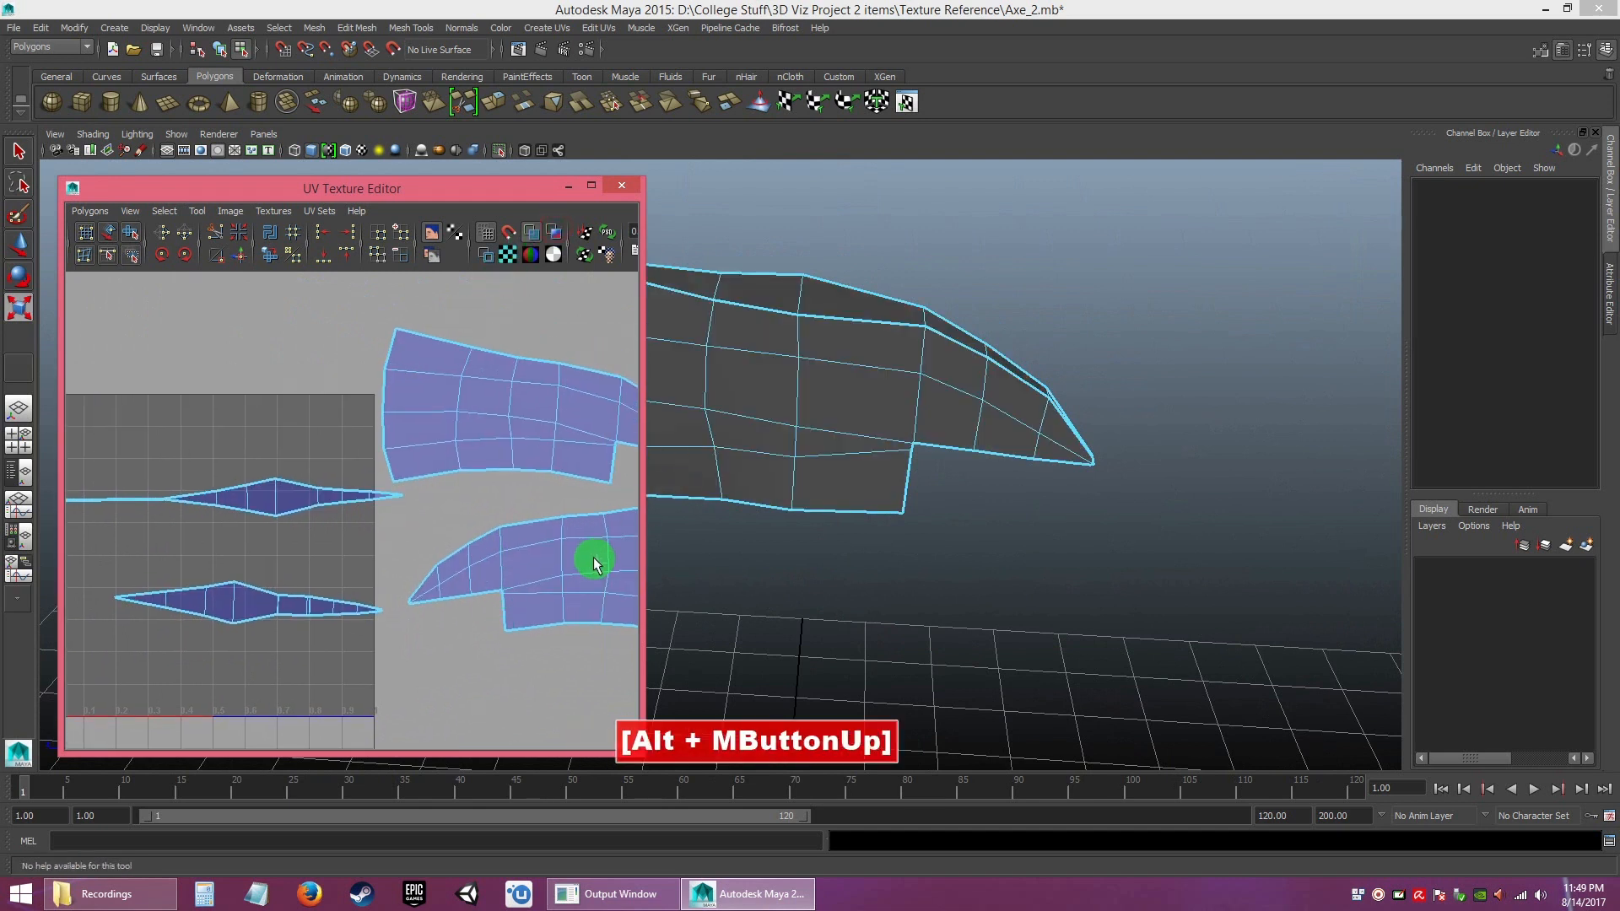
- Display the checkered tiles to check the pattern on the blade side, and hide them again
click(508, 253)
alt+drag(936, 553, 733, 559)
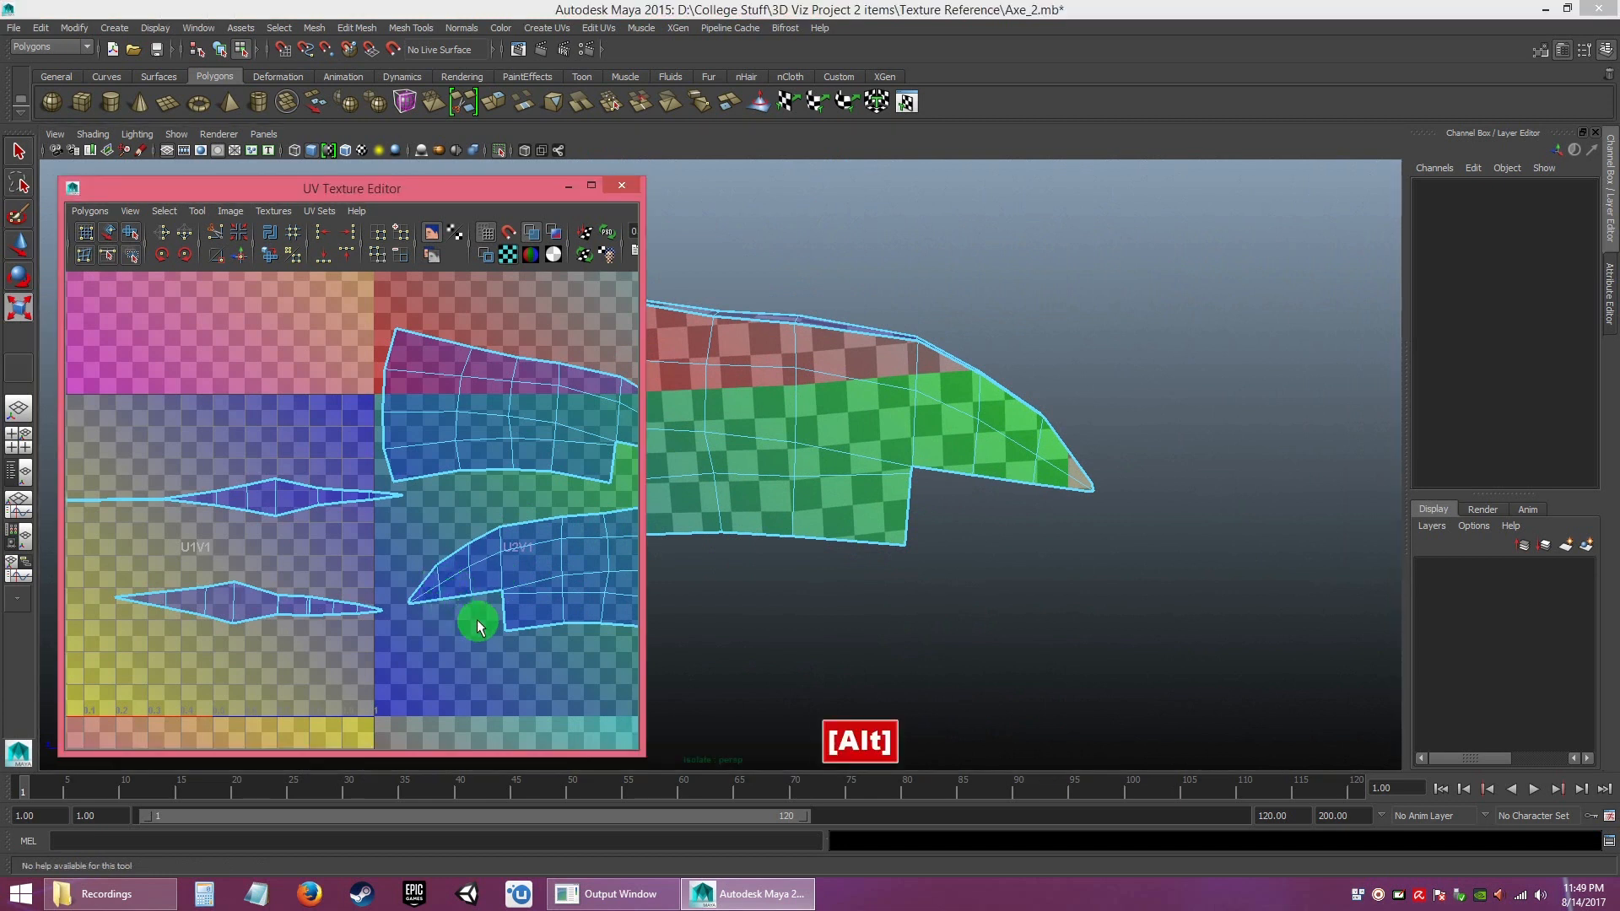
alt+right_drag(478, 619, 516, 322)
click(507, 254)
alt+right_drag(535, 376, 509, 499)
alt+middle_drag(403, 532, 416, 535)
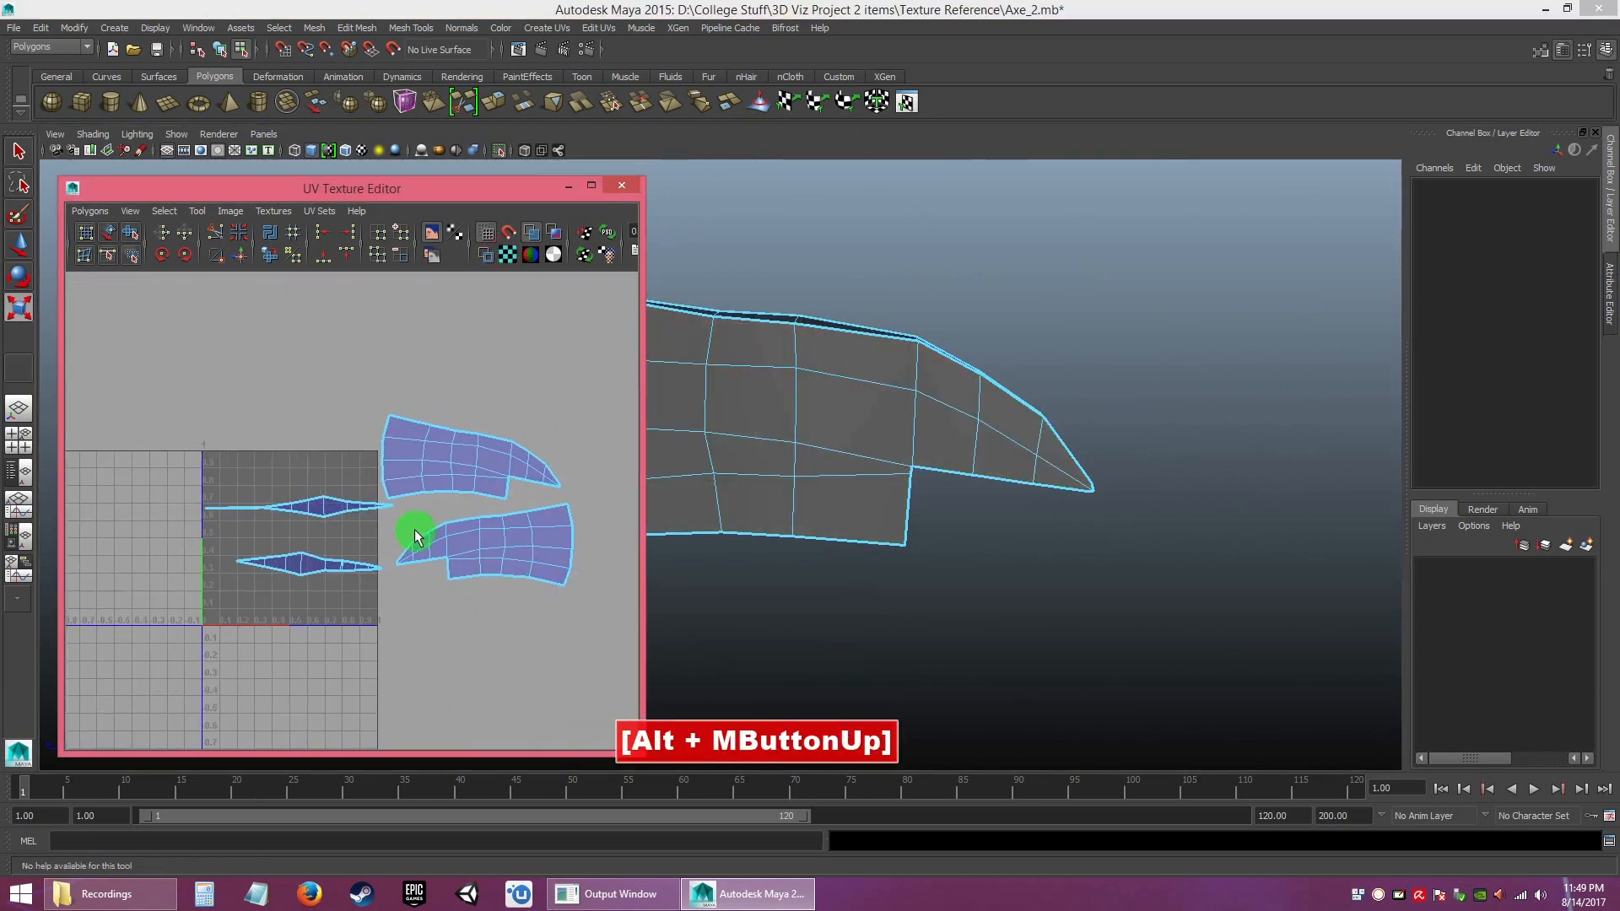
- Select all four blade shells and move them up and left, outside the 0–1 UV tile
right_click(453, 463)
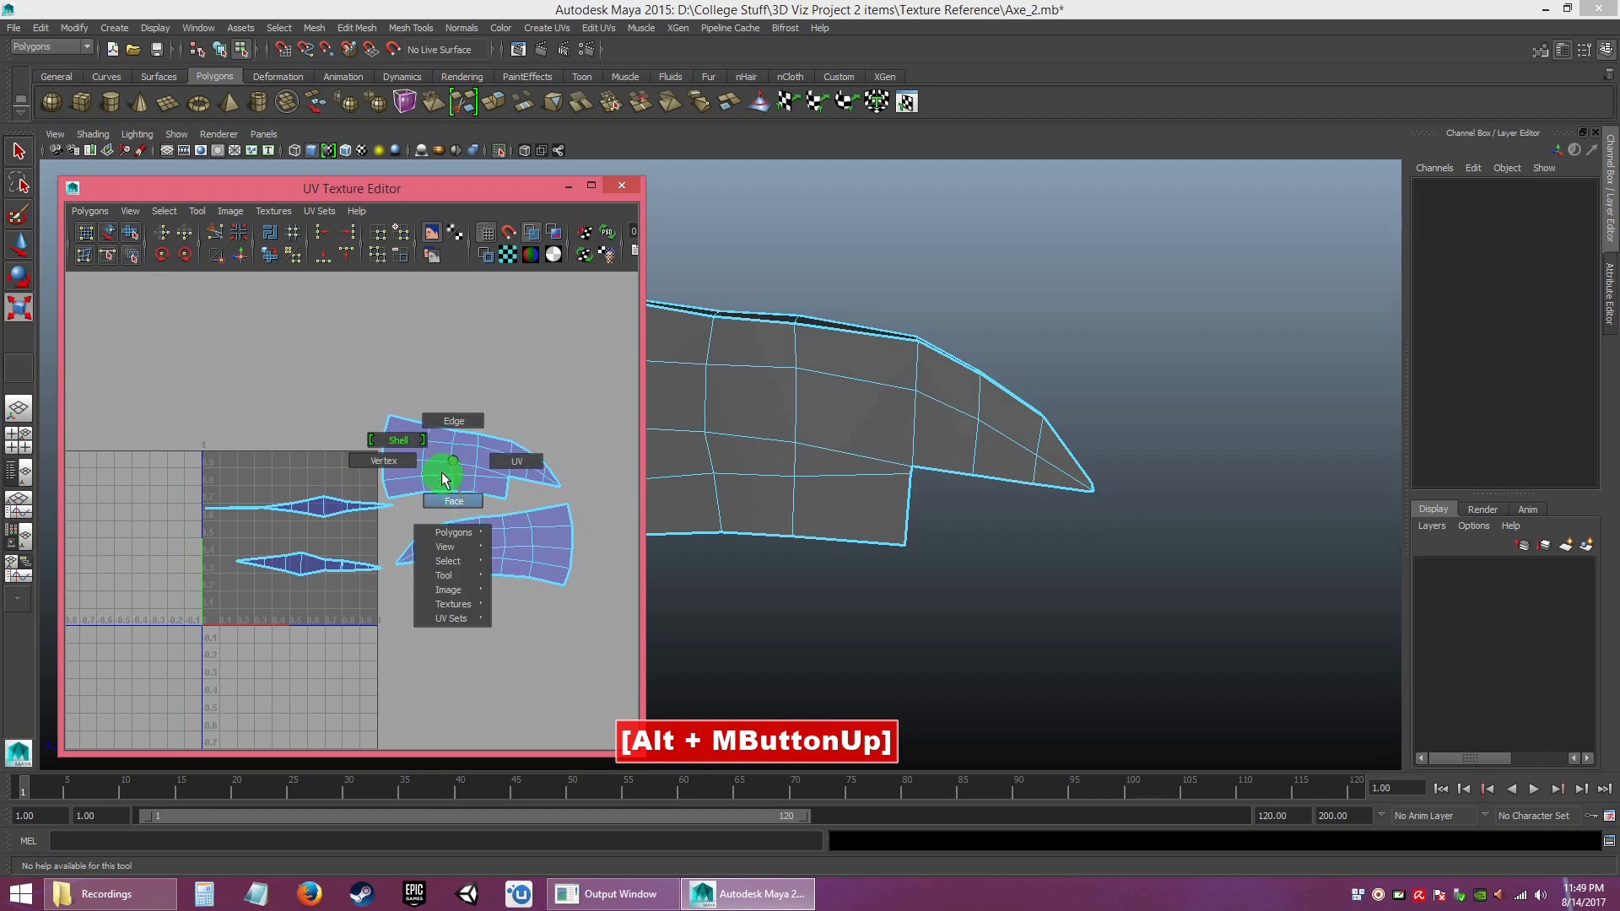
drag(234, 367, 576, 634)
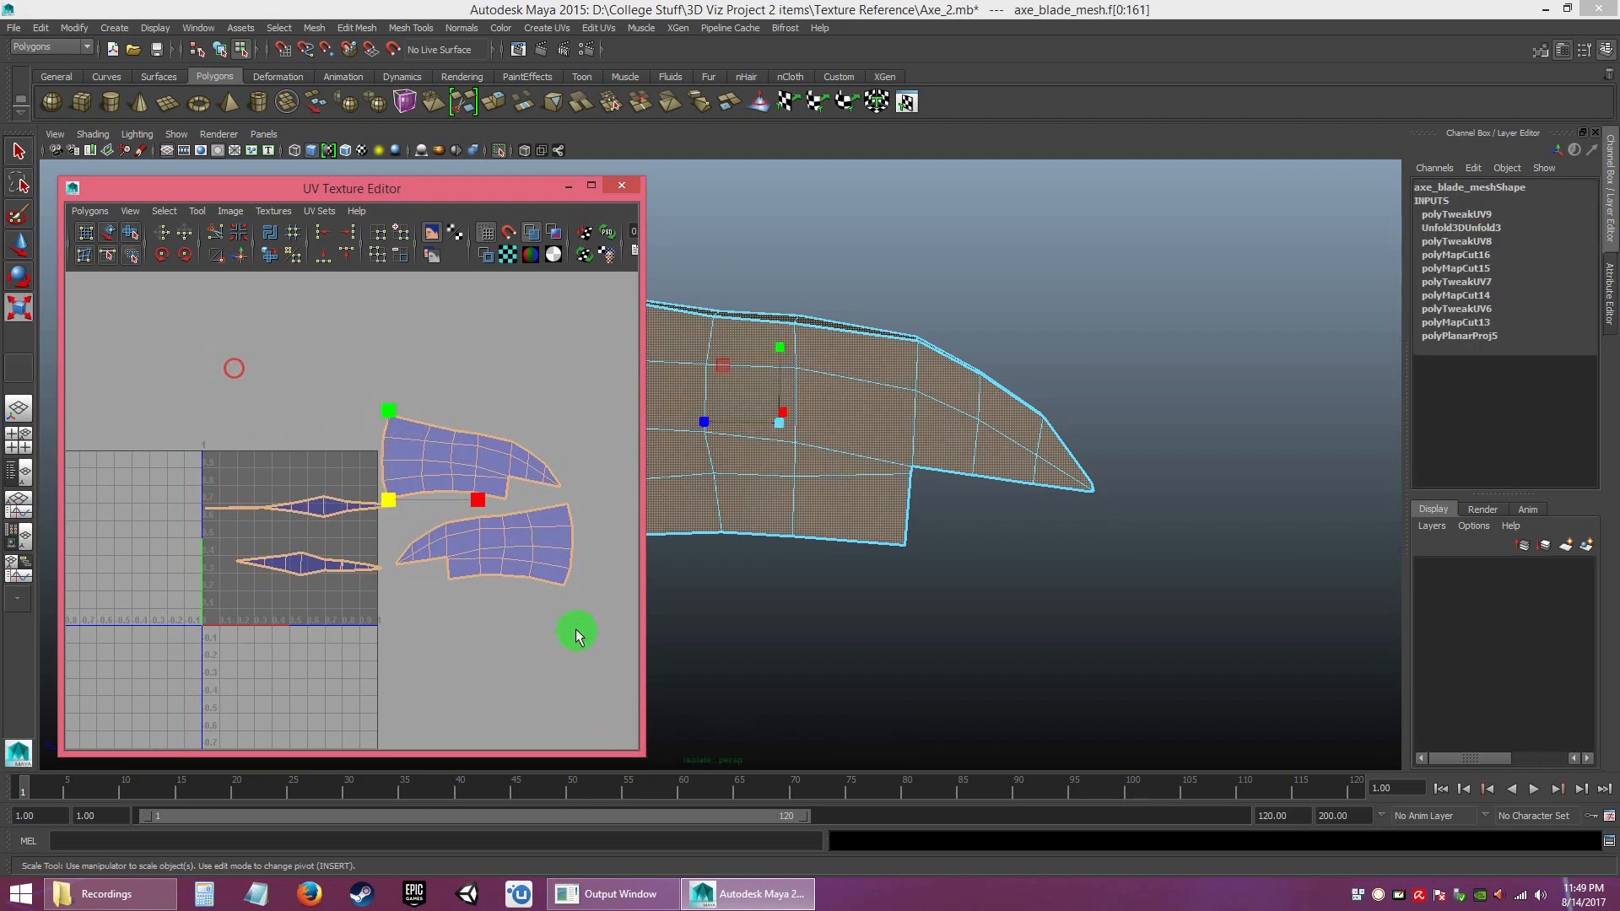
key(w)
drag(385, 500, 124, 329)
alt+middle_drag(291, 445, 457, 527)
drag(293, 415, 260, 435)
click(441, 597)
alt+middle_drag(496, 634, 495, 604)
- Close the UV Texture Editor, return the blade to object mode and end its isolation to show the whole axe
click(621, 185)
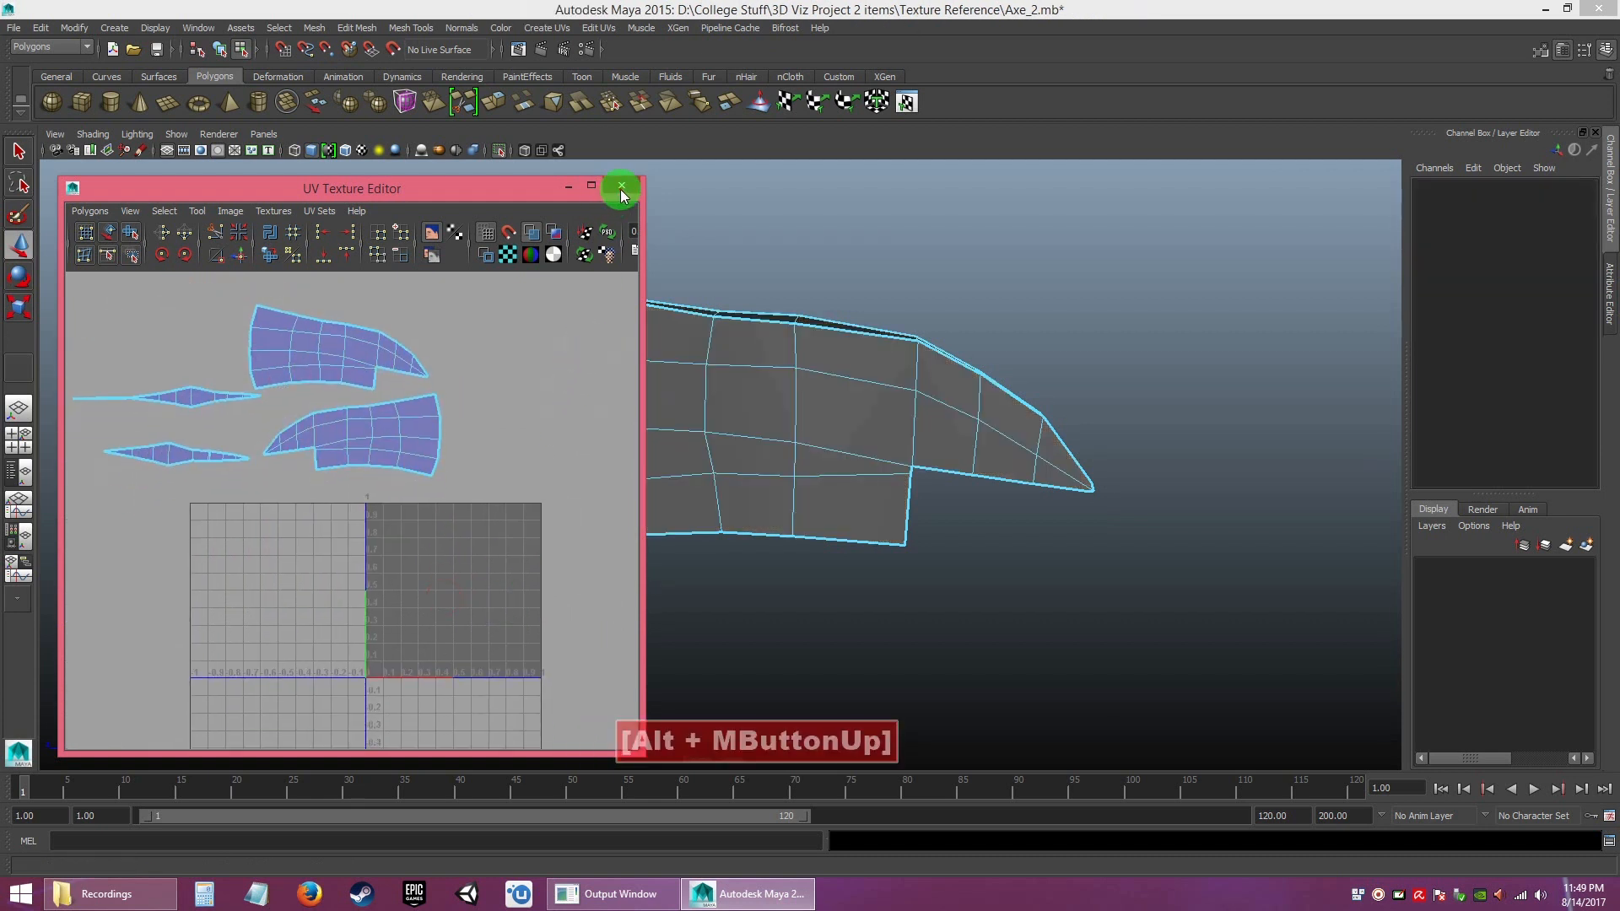
right_drag(762, 402, 810, 389)
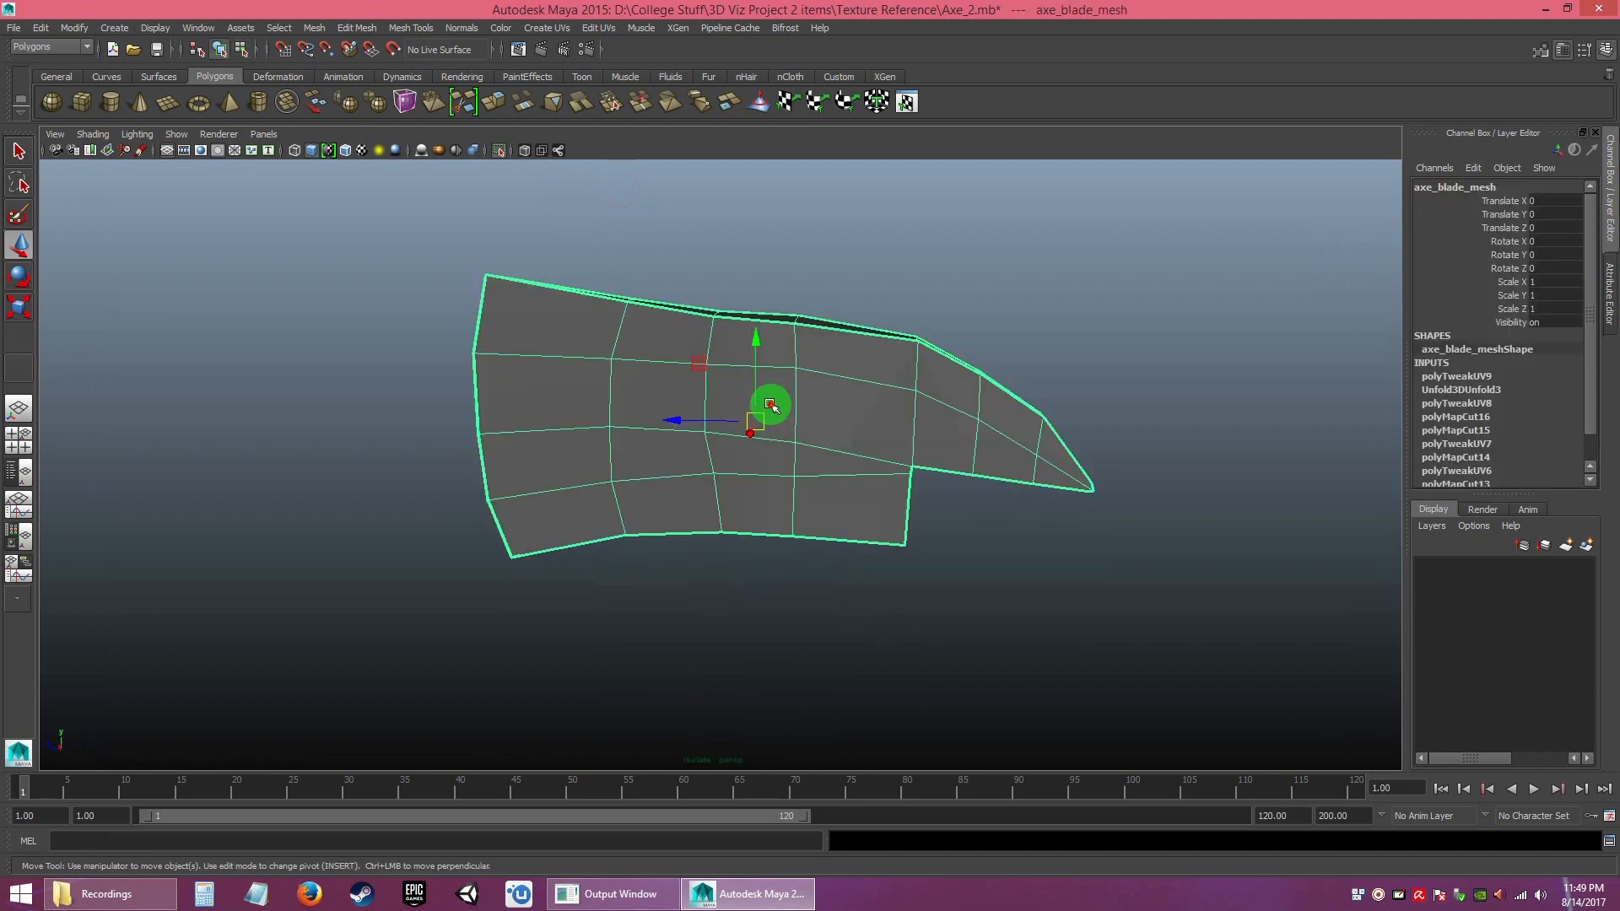
click(499, 152)
alt+drag(815, 637, 890, 629)
alt+right_drag(887, 628, 622, 332)
alt+drag(788, 538, 879, 574)
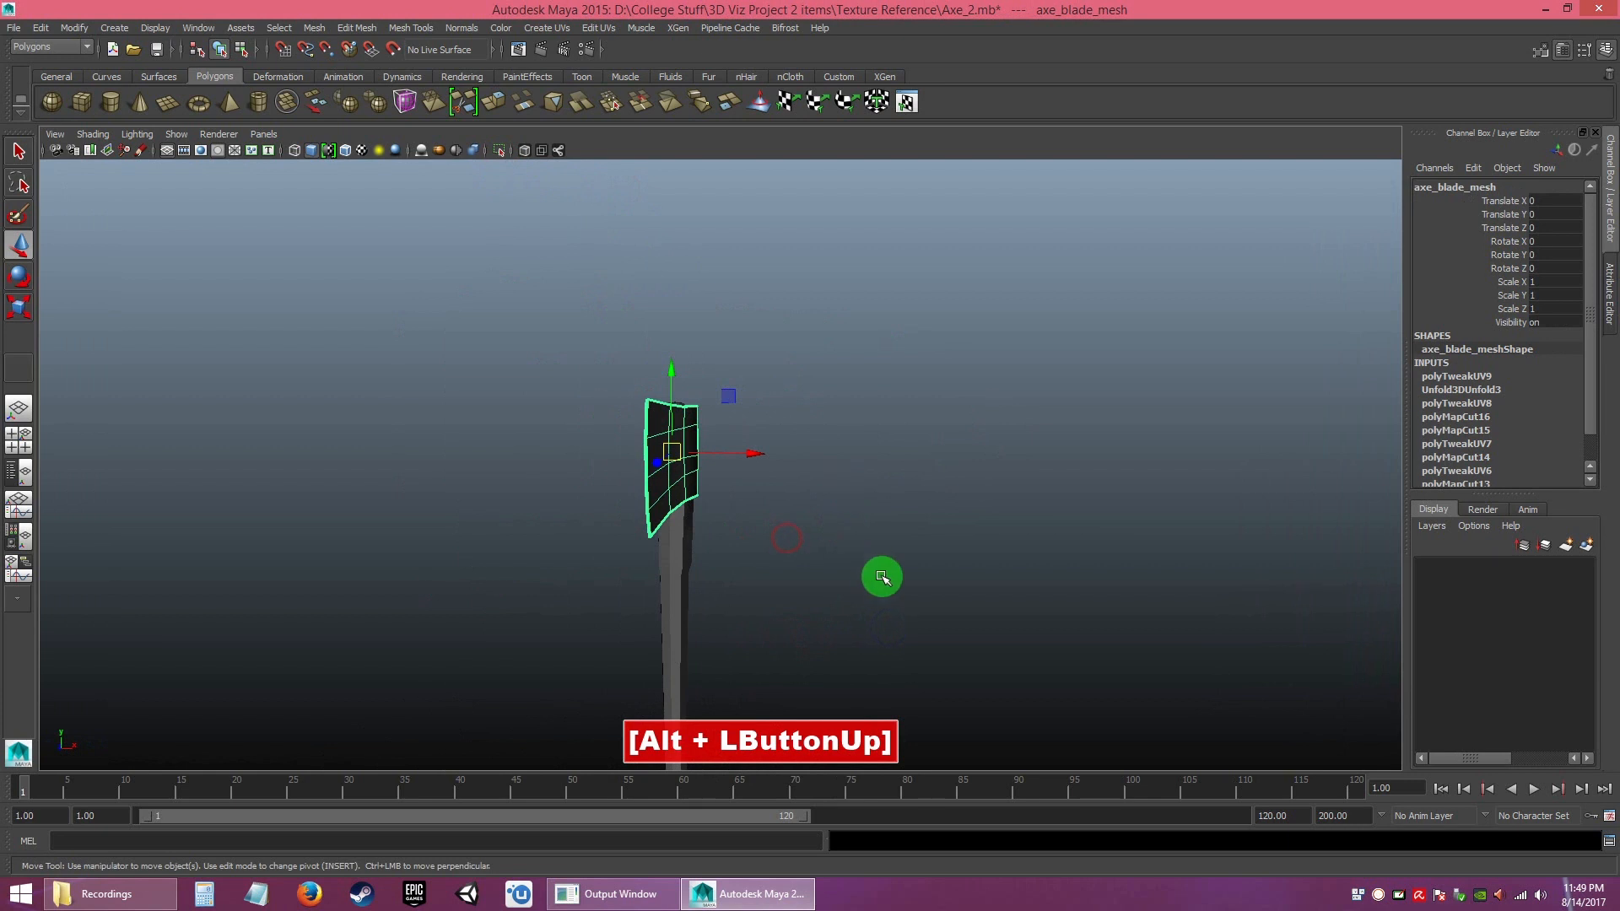
- Examine the complete axe from the front, the side and at an angle
alt+middle_drag(878, 575, 944, 438)
alt+right_drag(944, 438, 726, 409)
alt+drag(727, 408, 775, 410)
alt+right_drag(788, 466, 732, 423)
alt+drag(732, 424, 774, 503)
alt+middle_drag(775, 503, 763, 458)
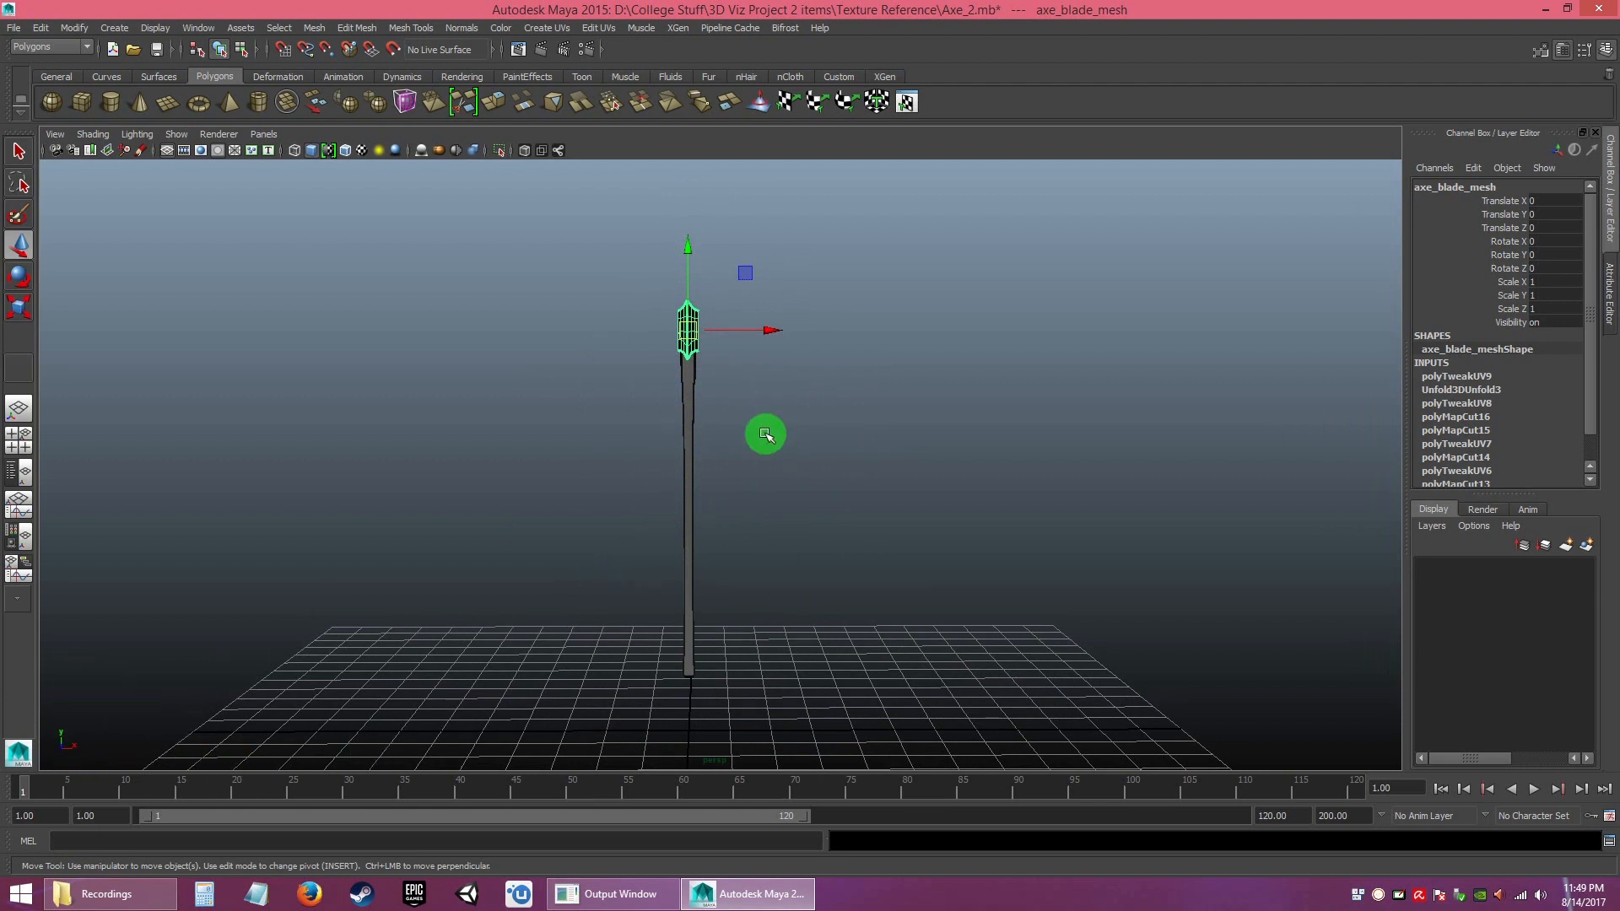
alt+drag(900, 503, 706, 524)
alt+right_drag(705, 524, 807, 531)
alt+middle_drag(806, 532, 714, 508)
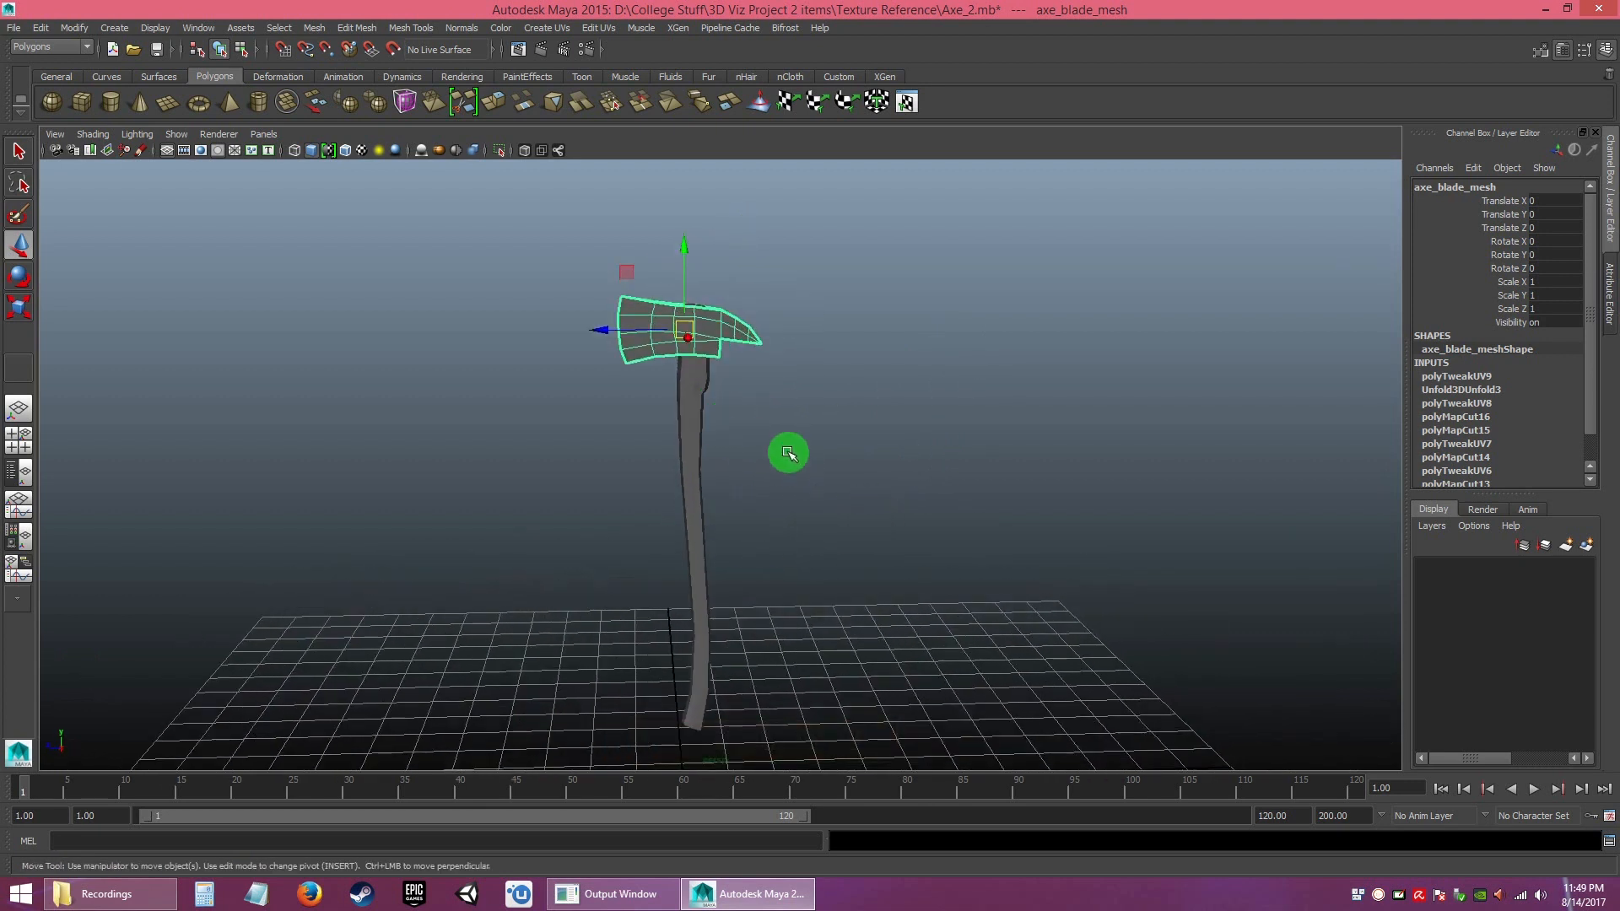
alt+drag(810, 473, 702, 400)
alt+drag(807, 497, 815, 477)
alt+right_drag(815, 478, 816, 484)
alt+middle_drag(815, 483, 811, 469)
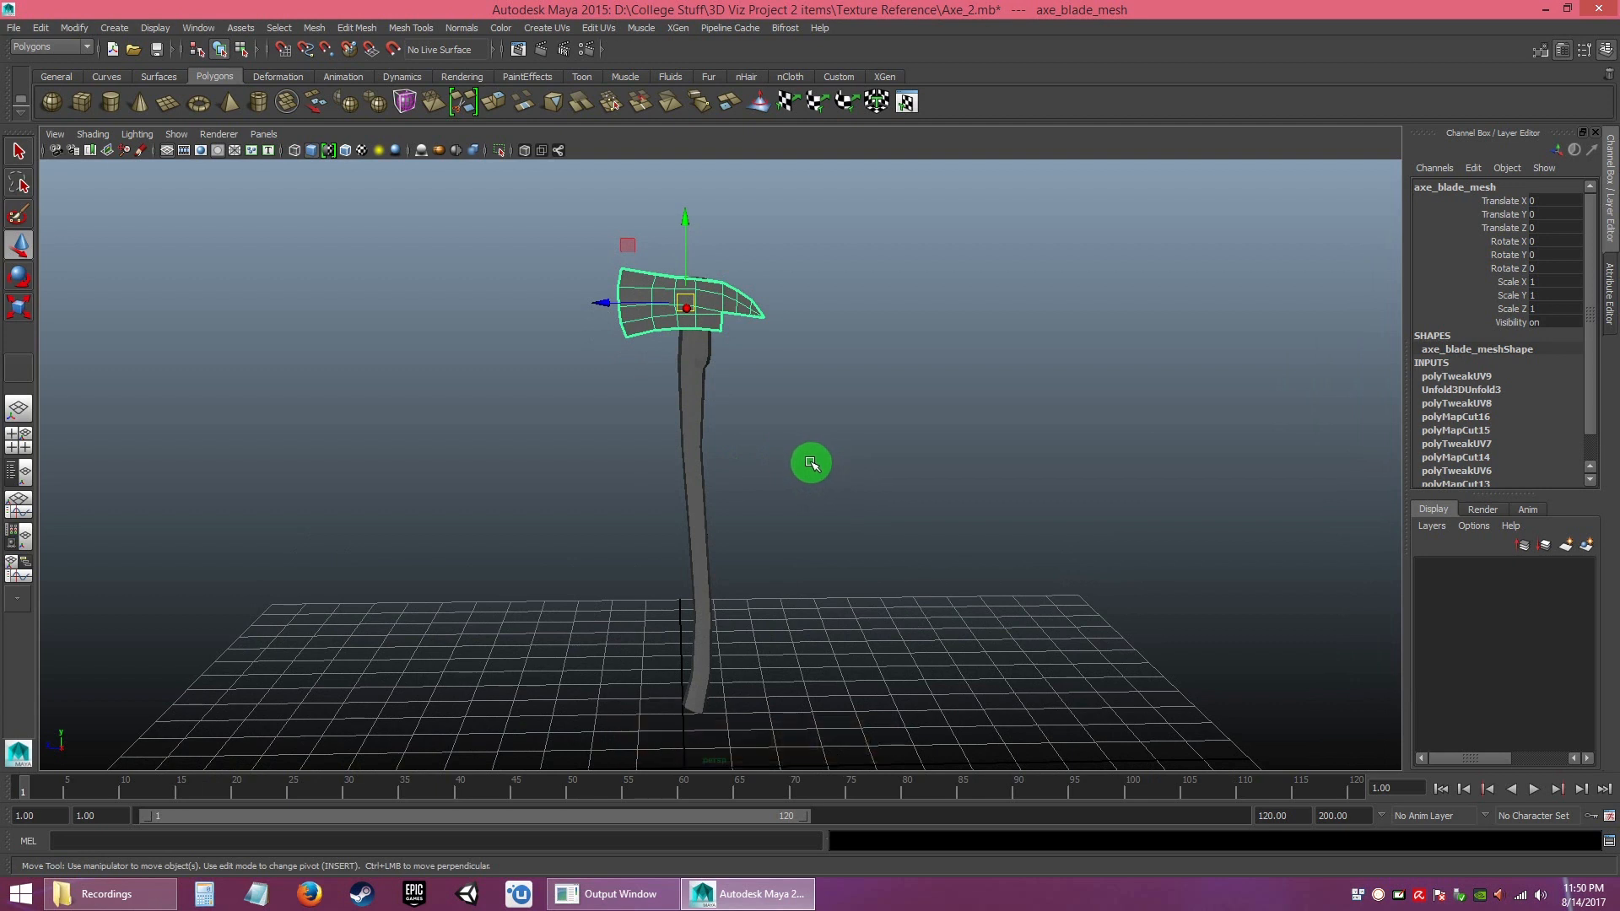
- Open the UV Texture Editor and select all axe parts to display their shells together
click(907, 102)
alt+middle_drag(858, 411, 875, 359)
right_drag(884, 287, 947, 270)
click(994, 413)
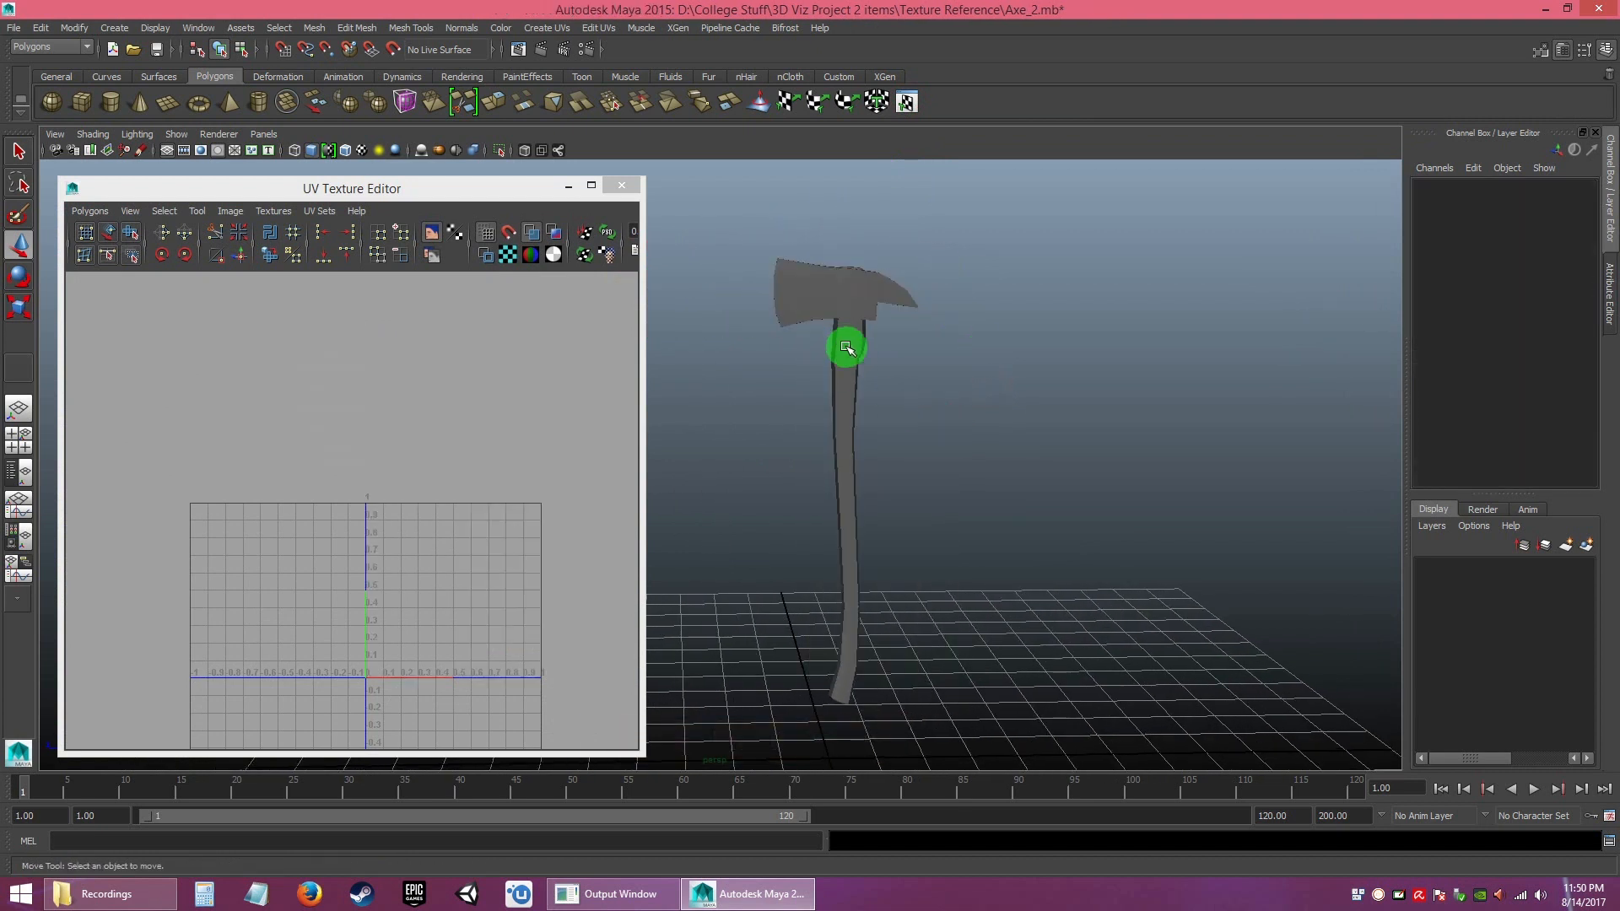
drag(732, 214, 1084, 770)
alt+right_drag(495, 556, 402, 528)
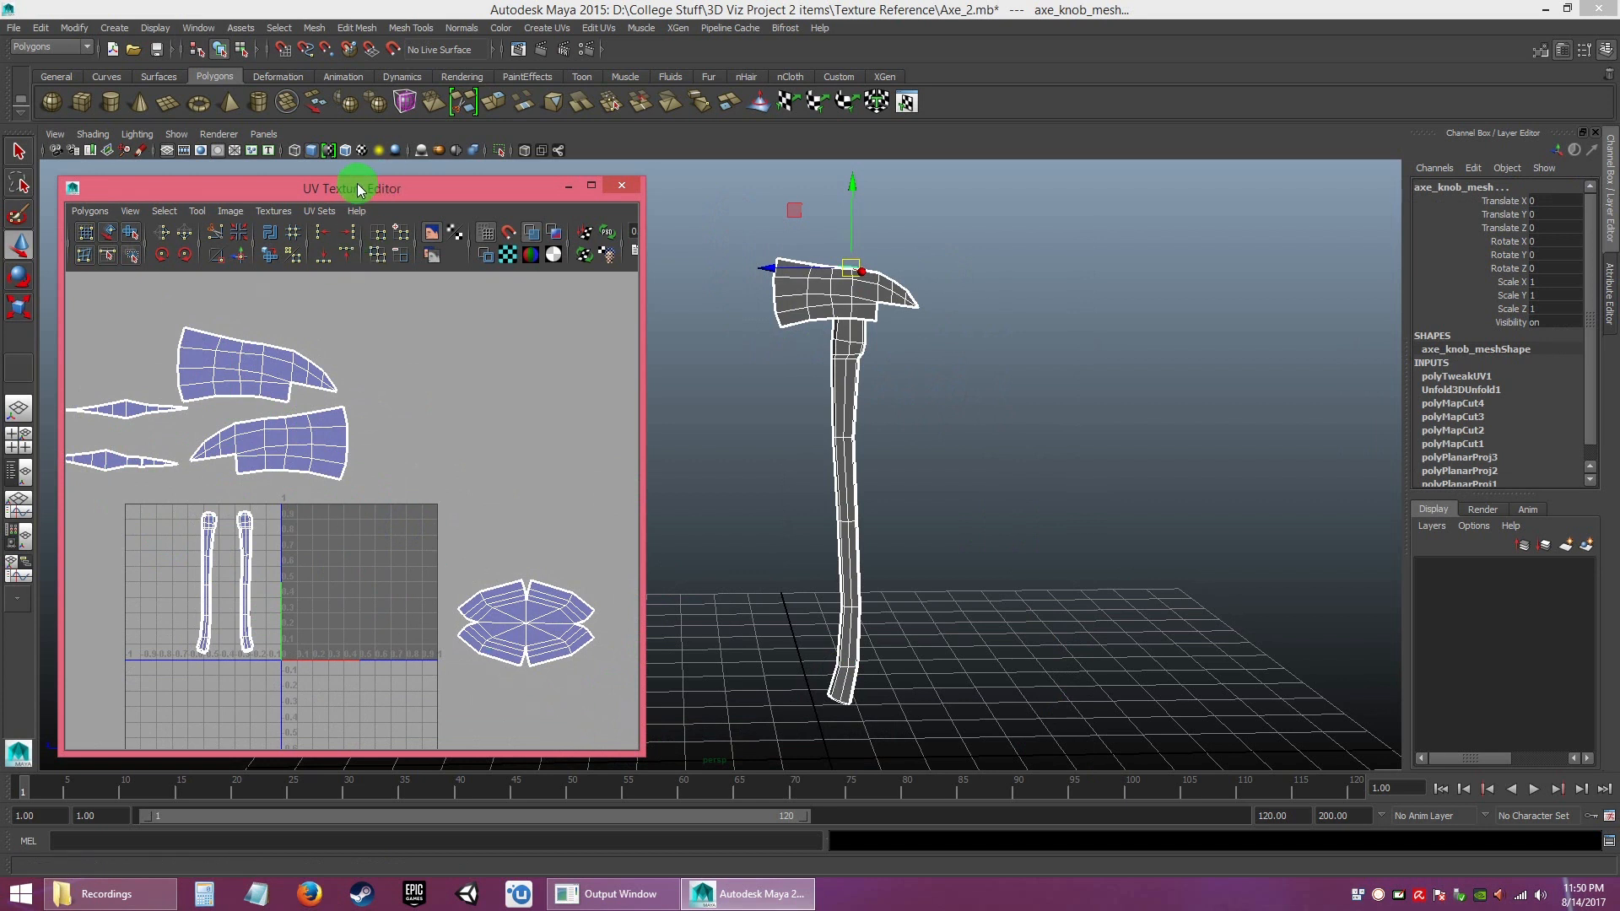
- Try selecting the handle and the blade individually and together, and clear the selection
click(986, 518)
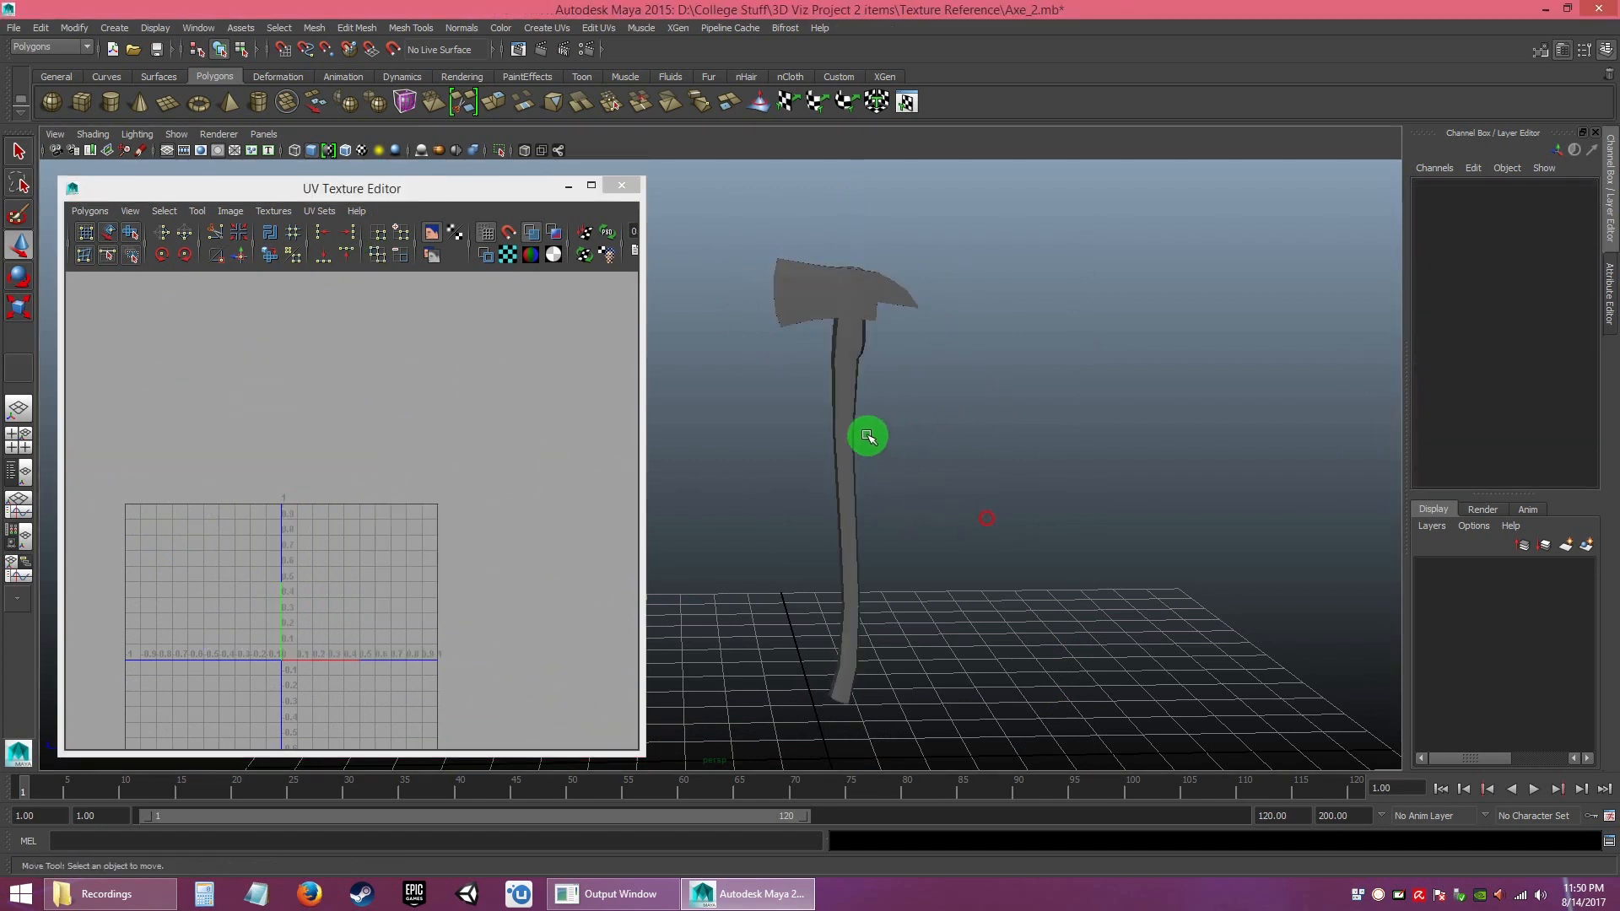
click(848, 366)
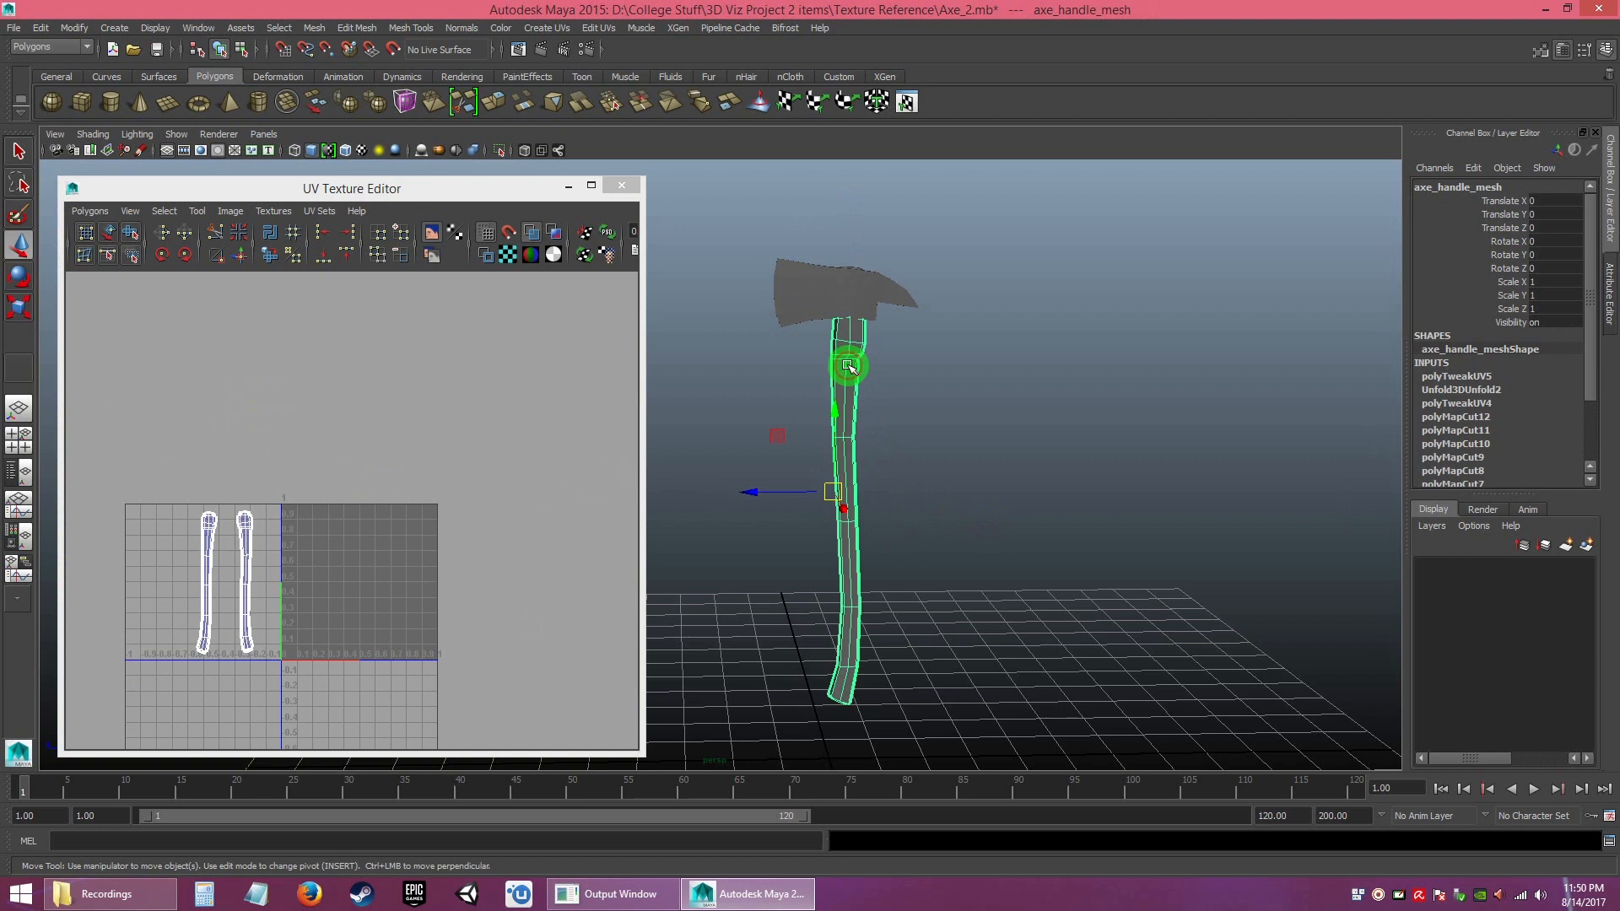
click(814, 302)
click(918, 412)
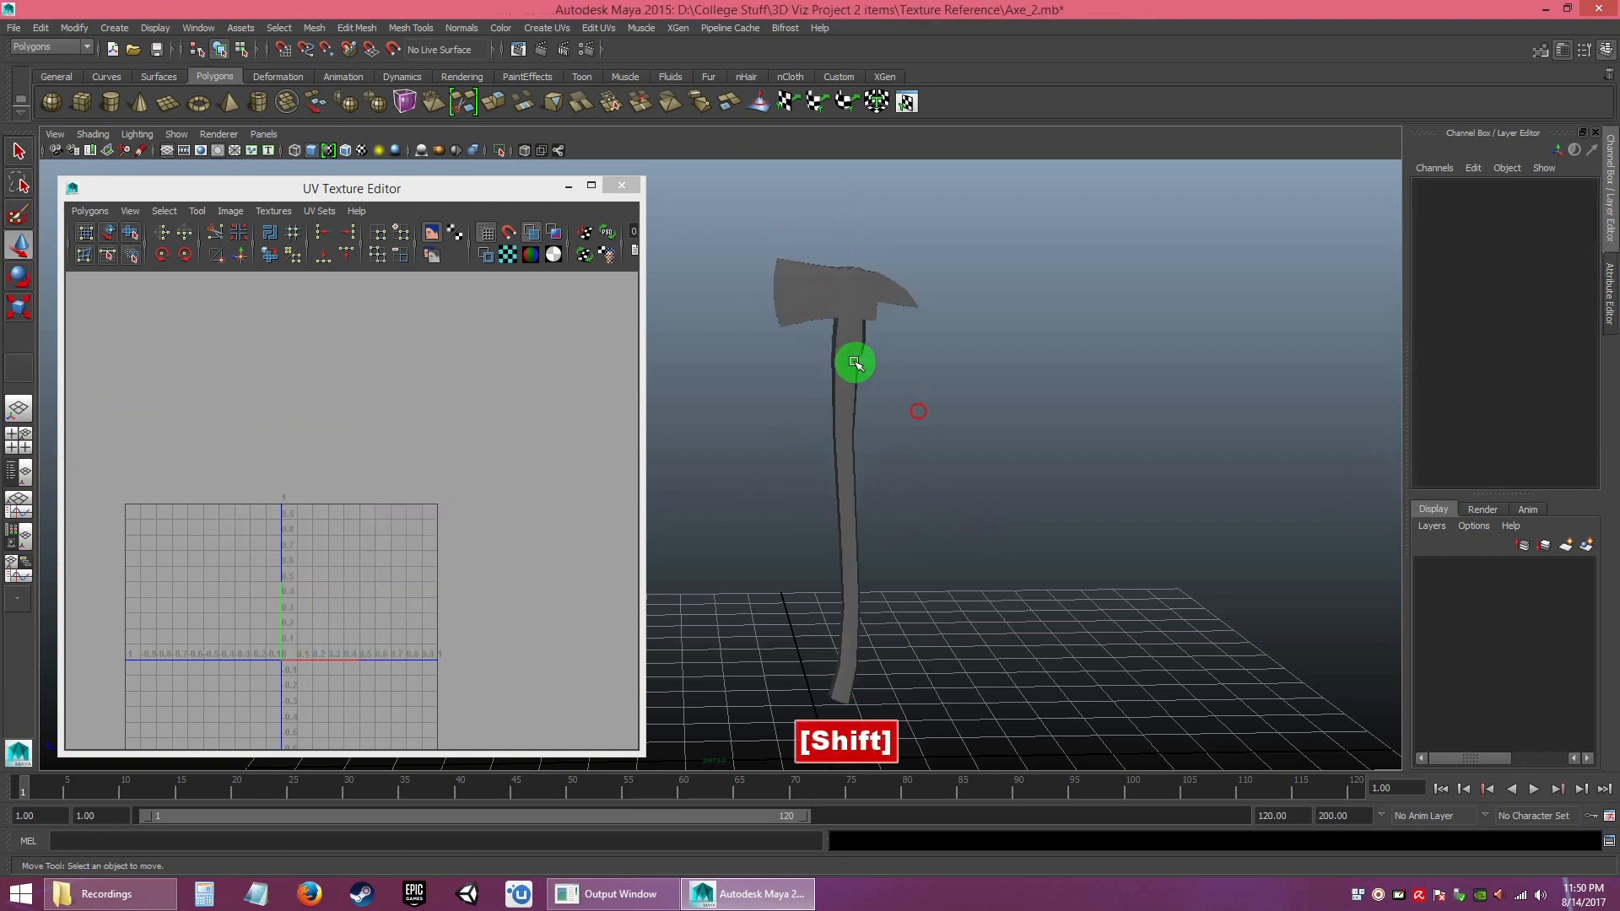
shift+click(854, 361)
shift+click(814, 301)
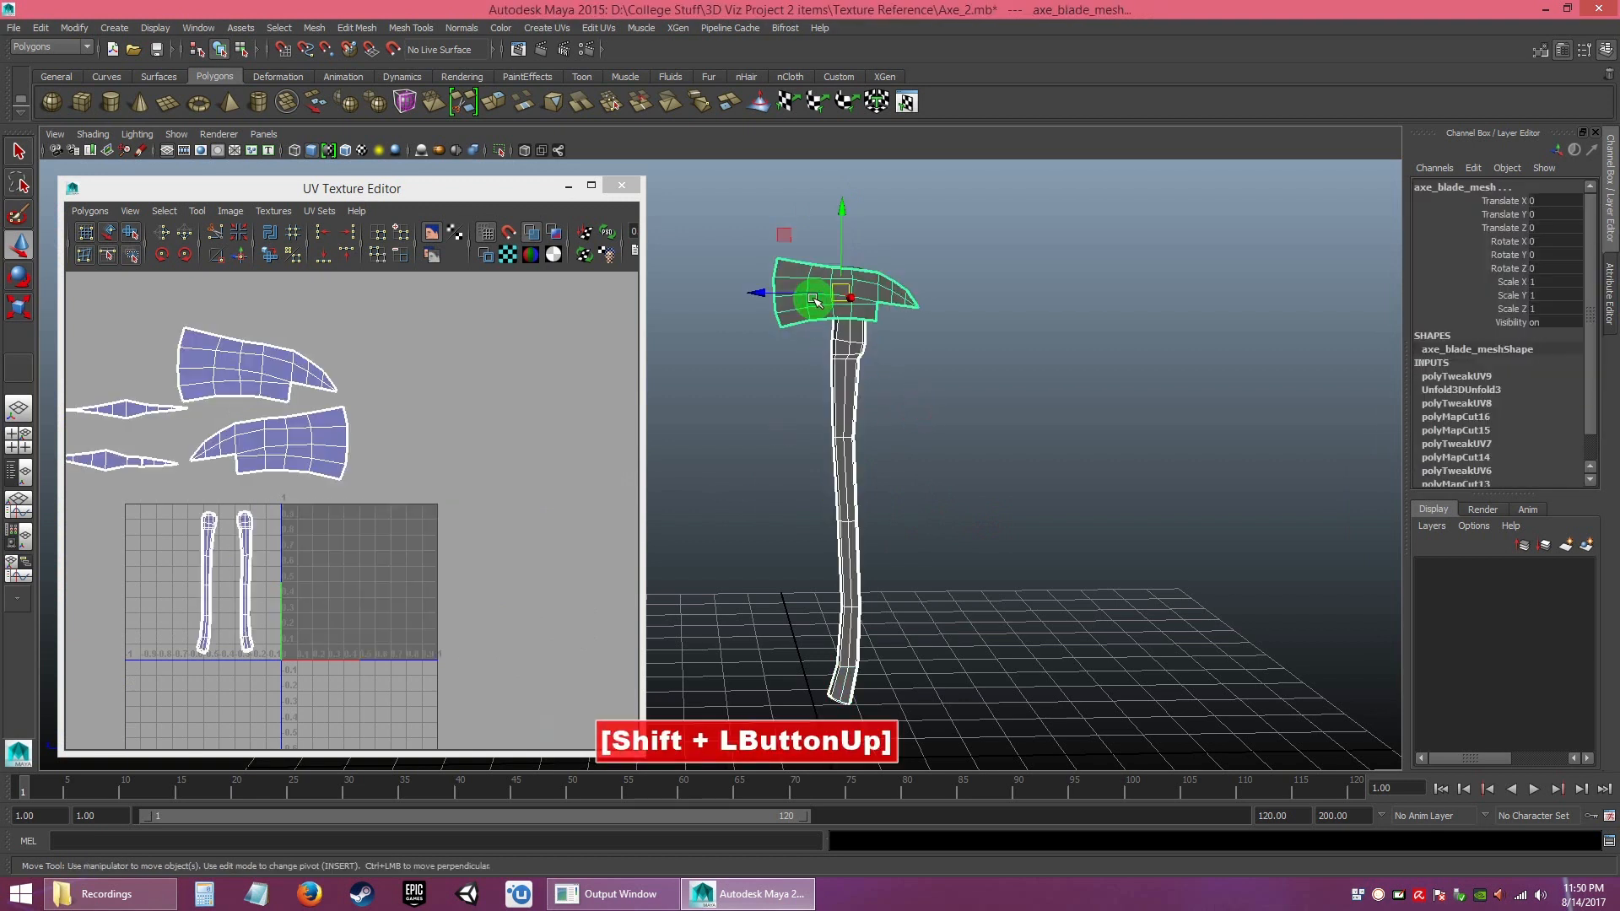
click(1023, 453)
click(857, 372)
ctrl+shift+click(804, 292)
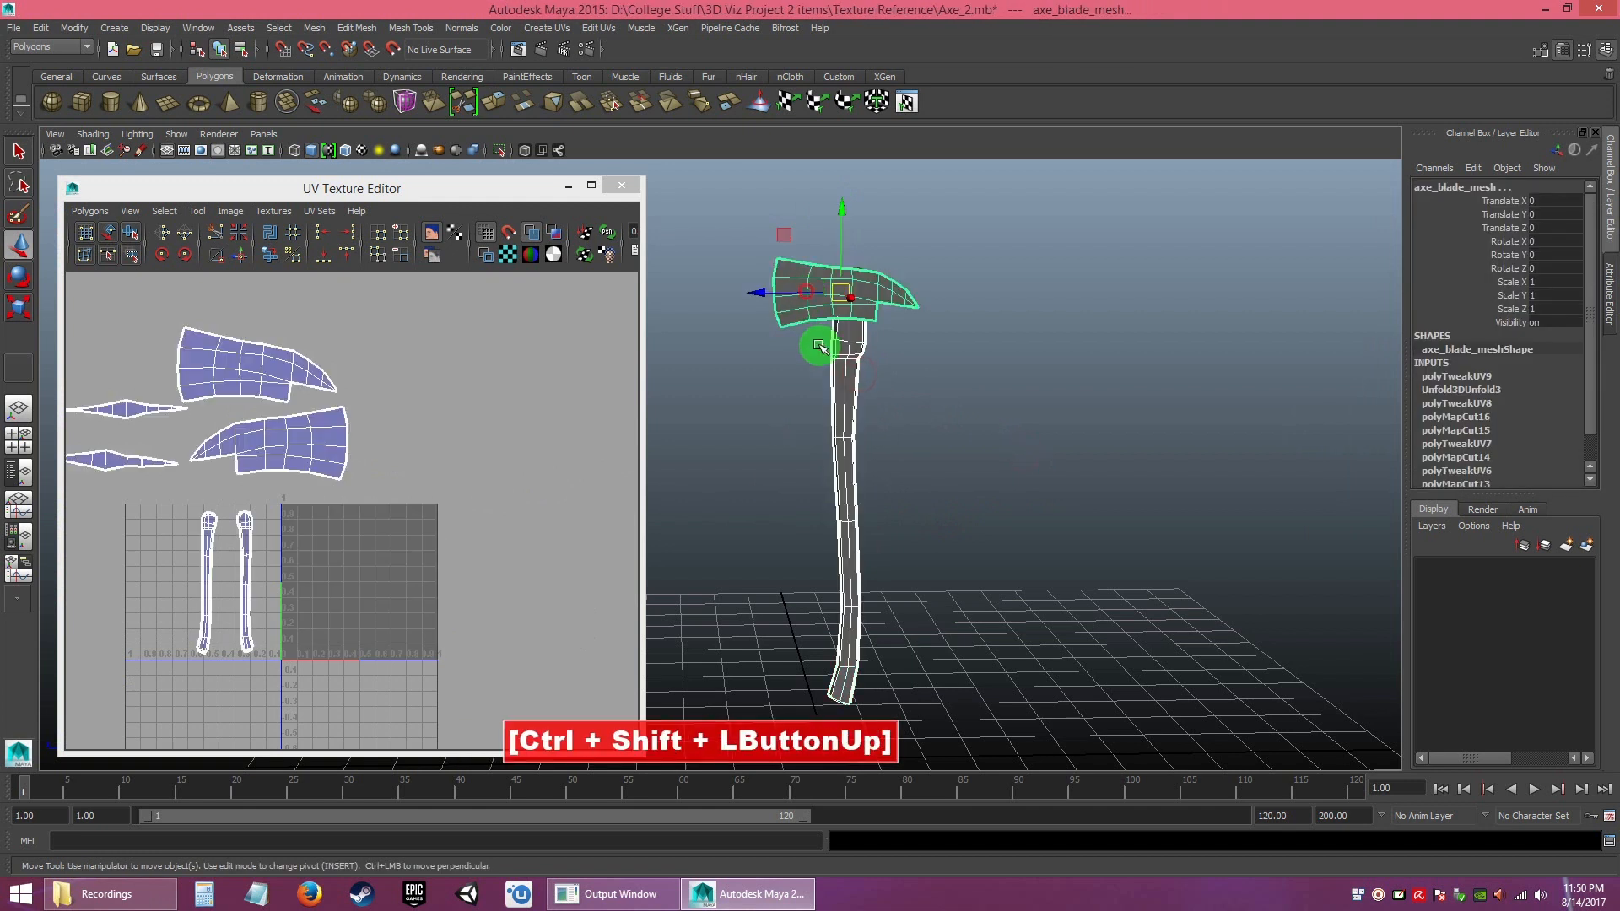
click(760, 353)
- Reselect the blade, handle and knob together and examine the handle shells in the UV layout
drag(735, 201, 1157, 557)
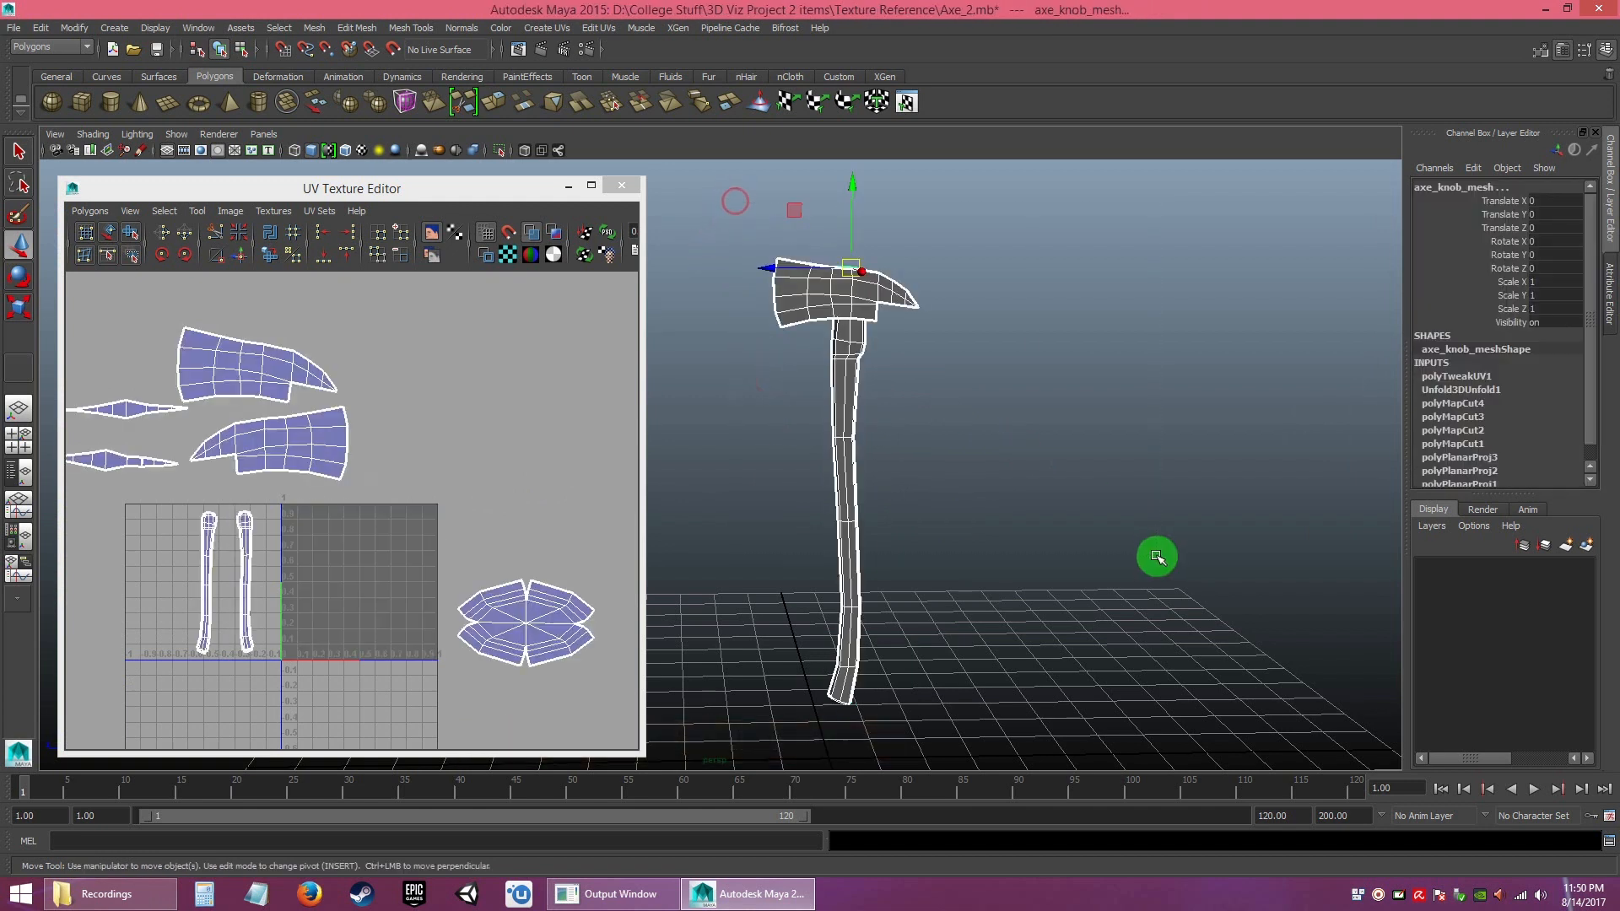
alt+middle_drag(367, 623, 260, 518)
alt+middle_drag(340, 569, 335, 515)
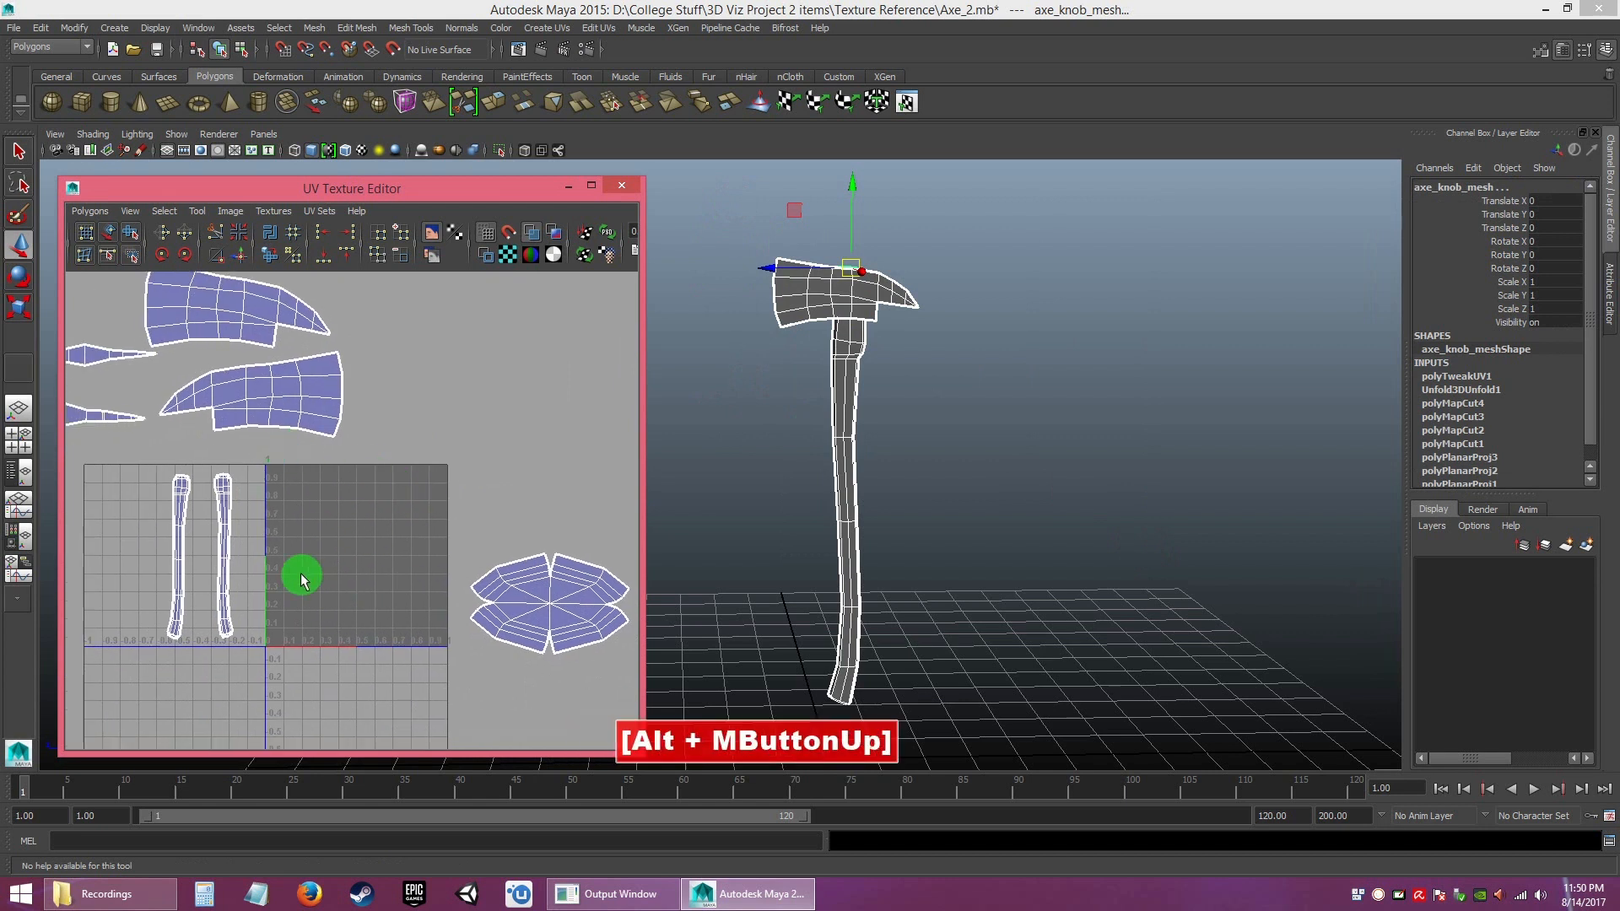
alt+middle_drag(401, 590, 377, 513)
alt+right_drag(378, 512, 405, 568)
alt+middle_drag(404, 568, 282, 546)
alt+right_drag(282, 546, 351, 567)
alt+middle_drag(351, 568, 427, 528)
alt+right_drag(315, 441, 314, 438)
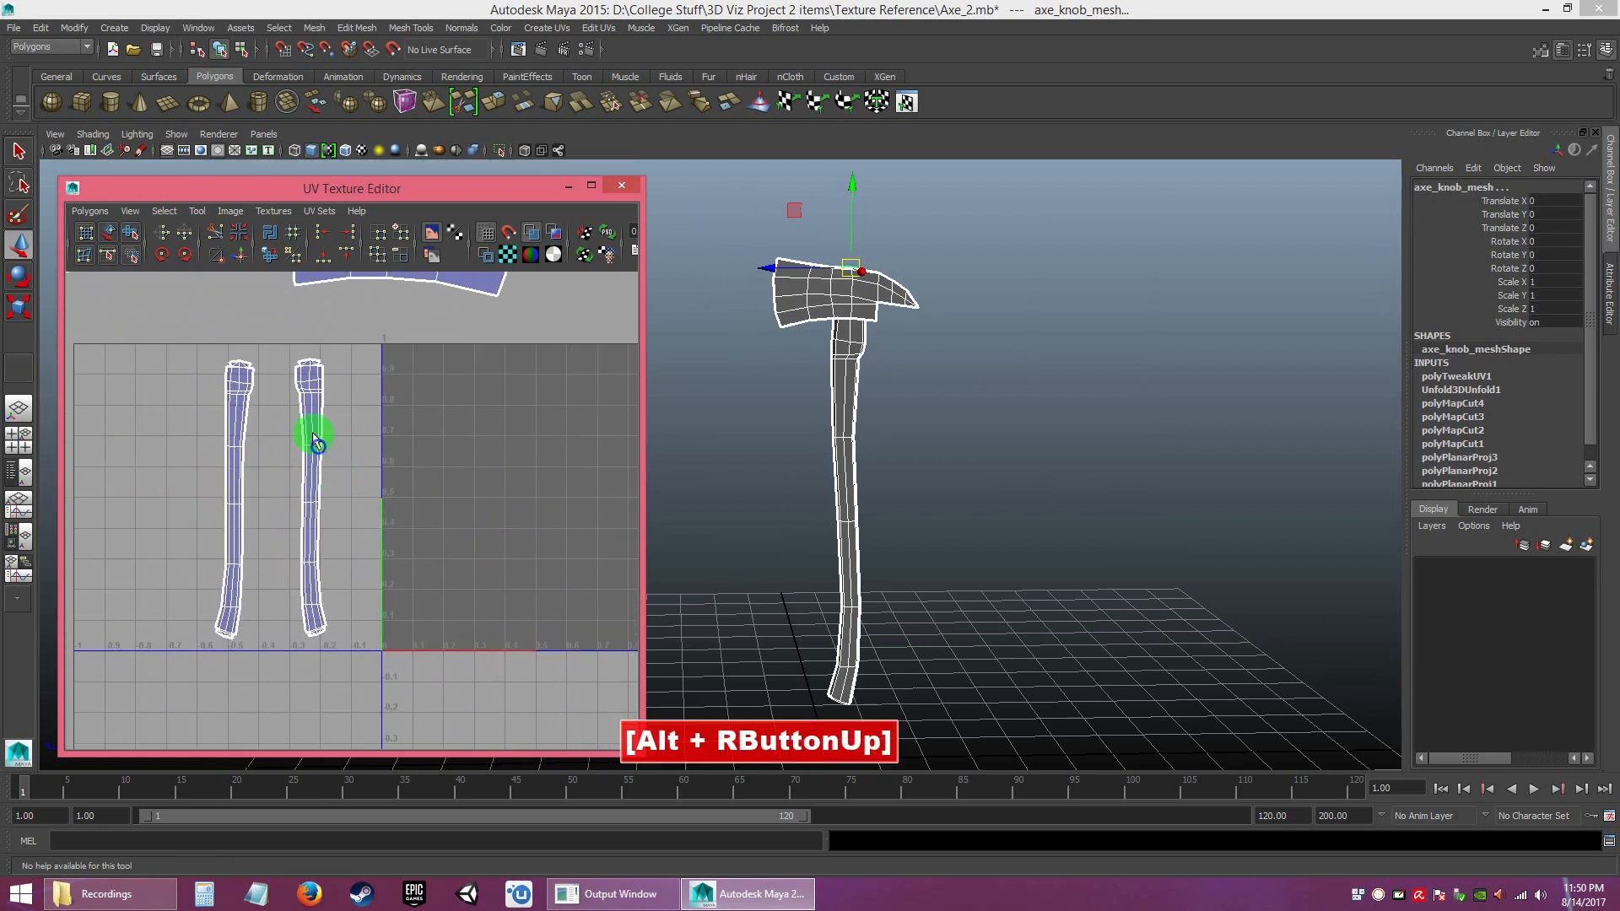
- Using shell selection, move both handle shells to the left edge of the 0–1 tile and bring them closer together
right_click(312, 417)
click(258, 396)
drag(174, 331, 406, 653)
drag(299, 527, 440, 506)
click(530, 533)
drag(485, 504, 449, 504)
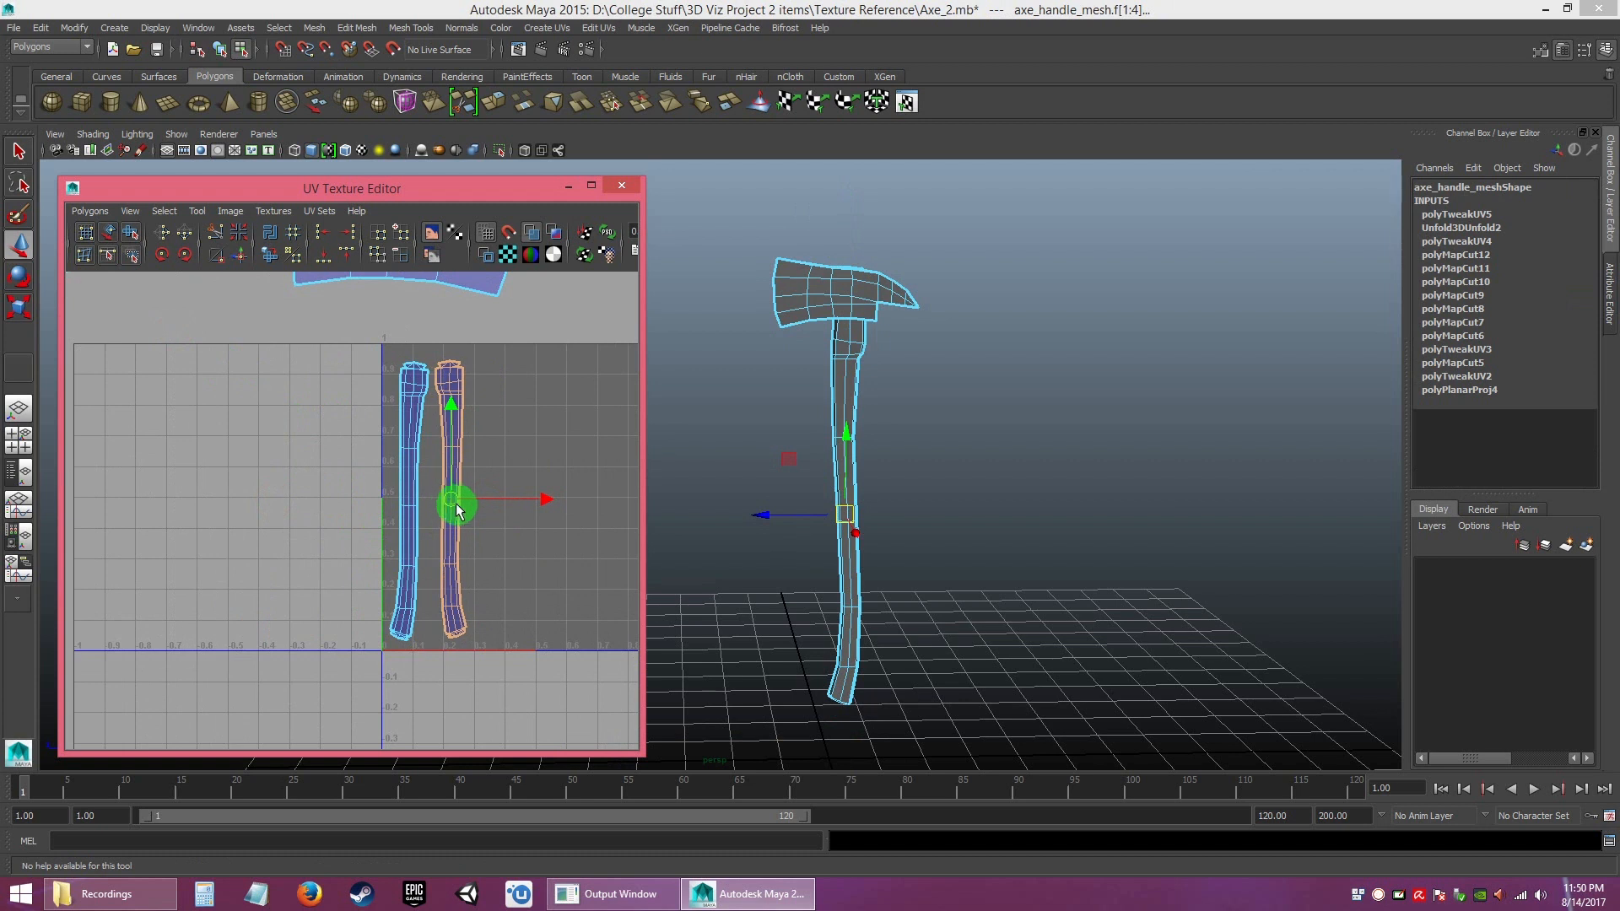
- Rotate the second handle shell slightly clockwise, nudge it alongside the first and clear the selection
key(e)
drag(529, 537, 527, 539)
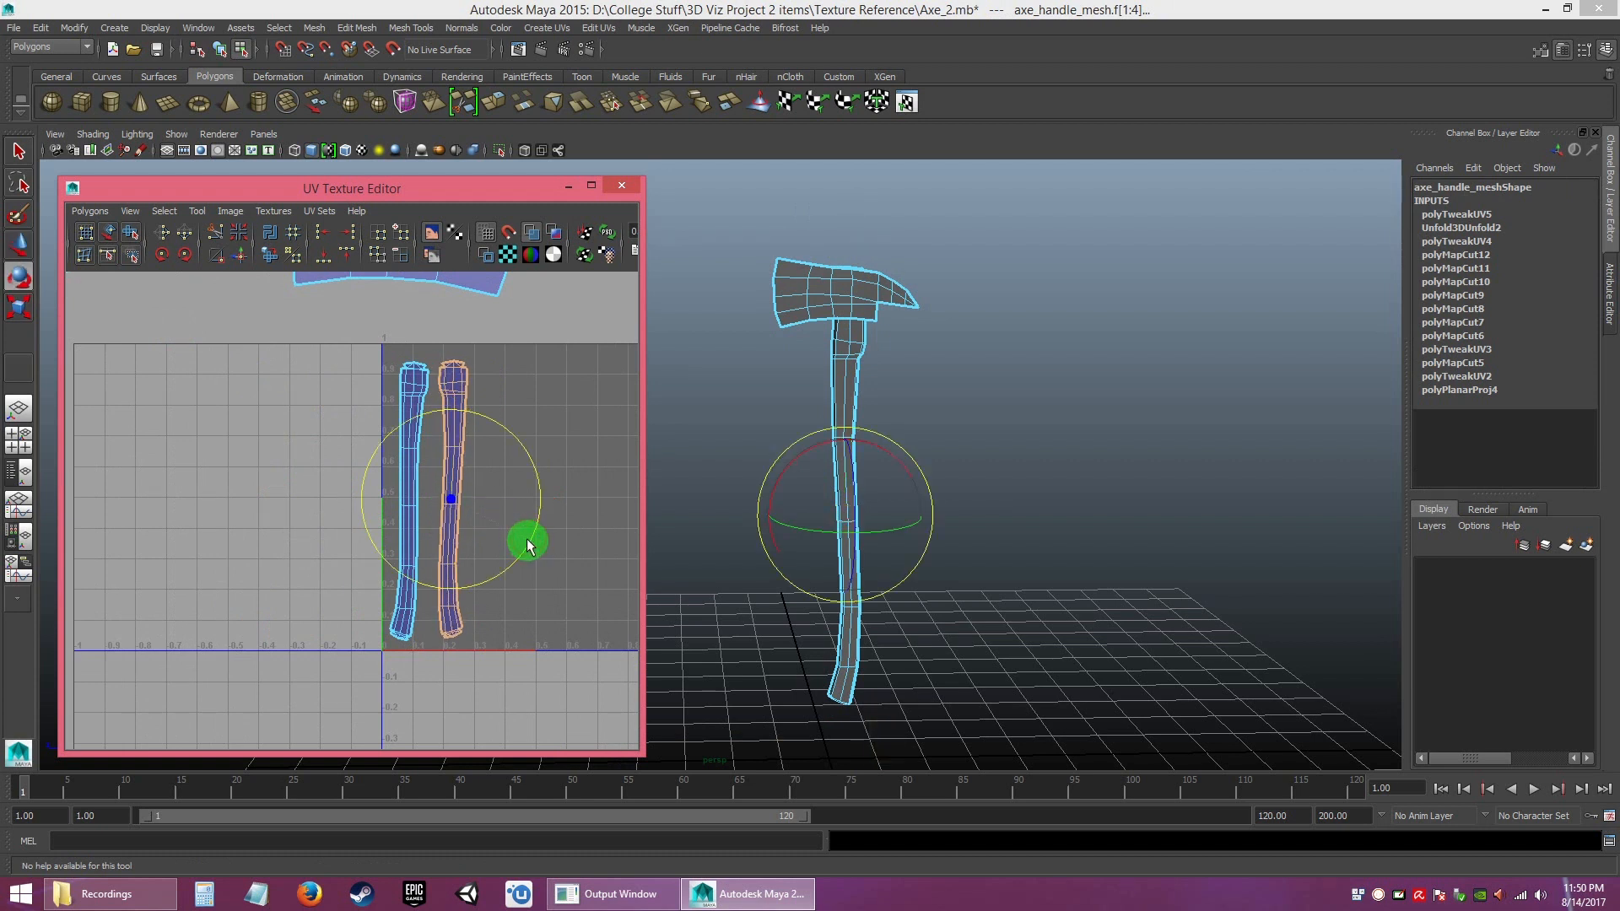
key(w)
drag(456, 500, 451, 504)
click(526, 556)
- Select the knob shell, locate the knob on top of the axe head, and move the shell into the 0–1 tile
alt+right_drag(528, 558, 359, 488)
alt+middle_drag(492, 578, 518, 622)
click(549, 615)
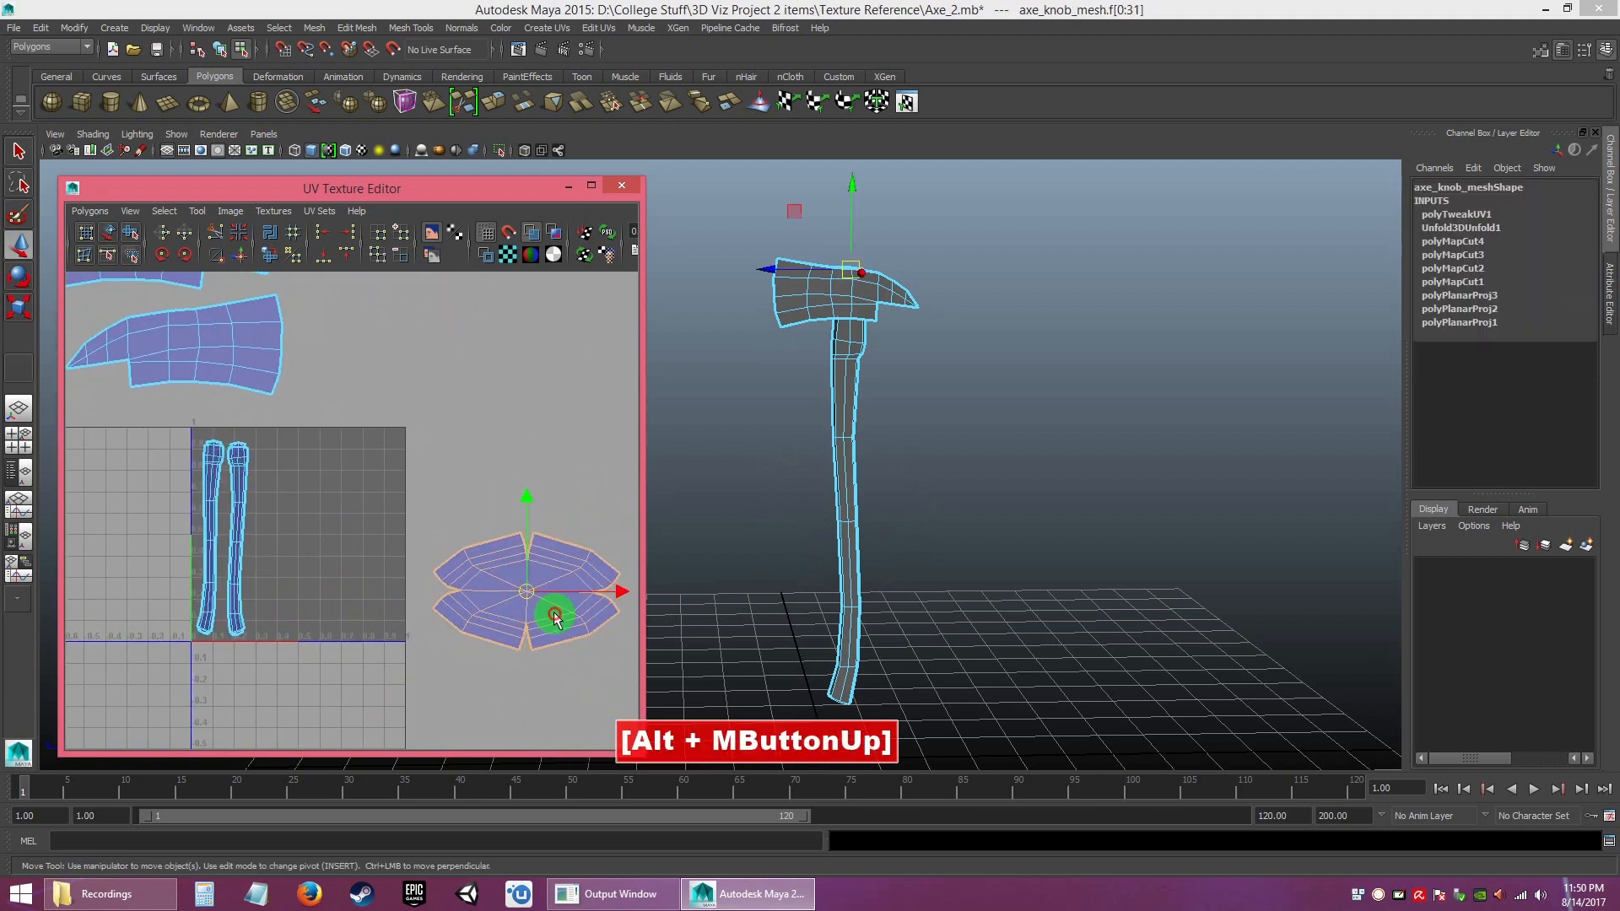
alt+drag(810, 439, 853, 426)
alt+right_drag(853, 427, 969, 498)
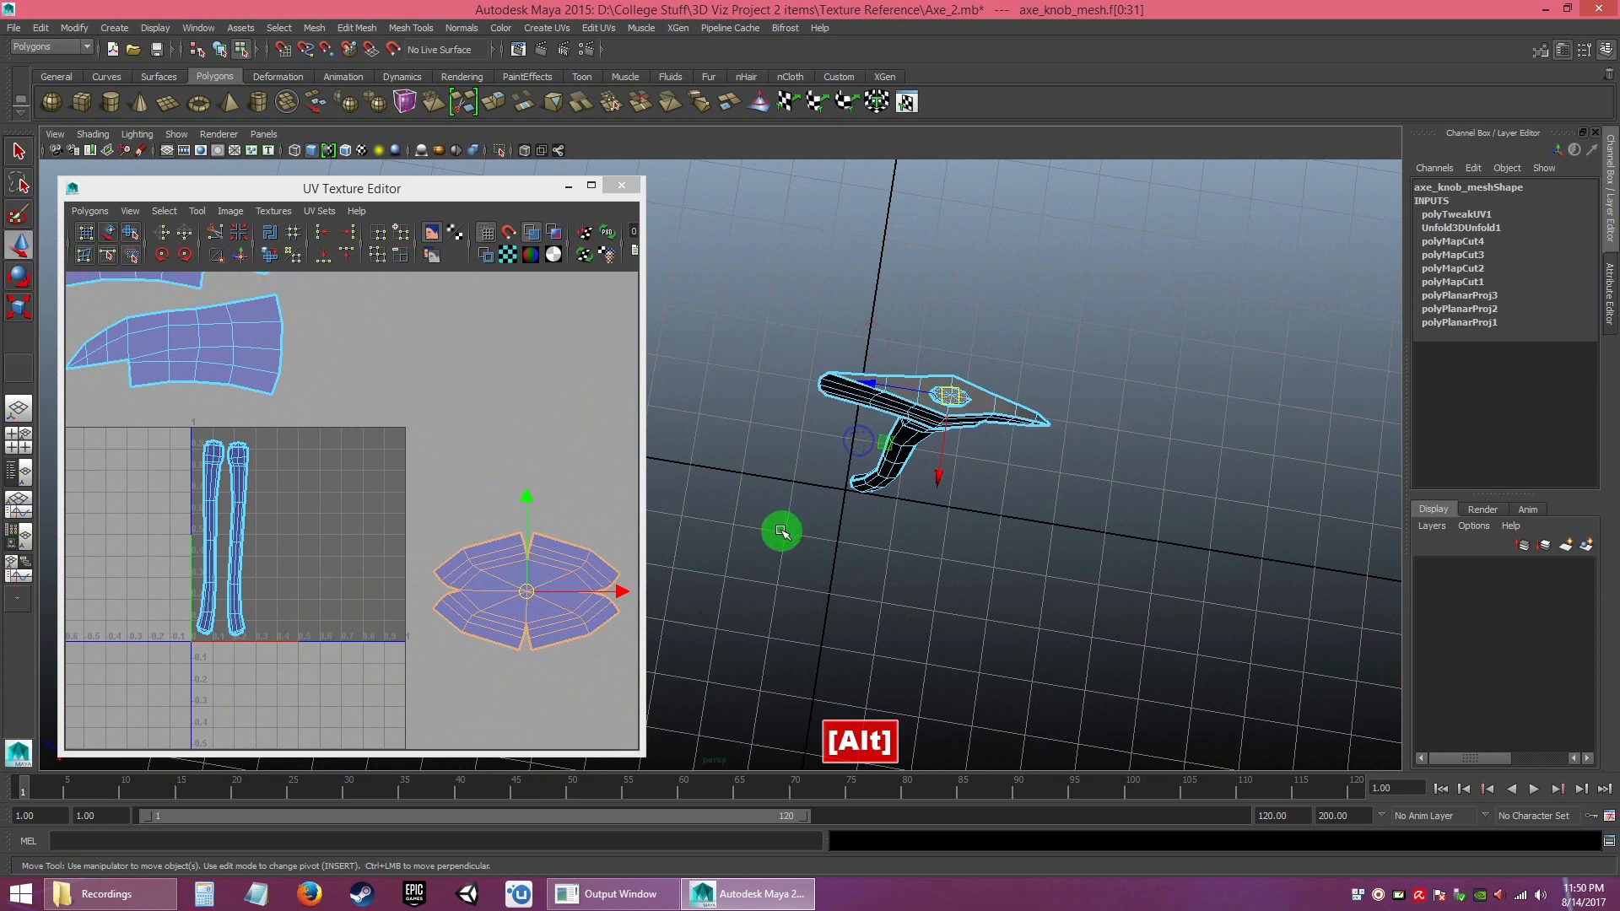
alt+drag(814, 509, 837, 438)
alt+middle_drag(837, 438, 865, 530)
alt+drag(865, 530, 541, 578)
alt+middle_drag(512, 595, 340, 562)
alt+right_drag(340, 562, 423, 589)
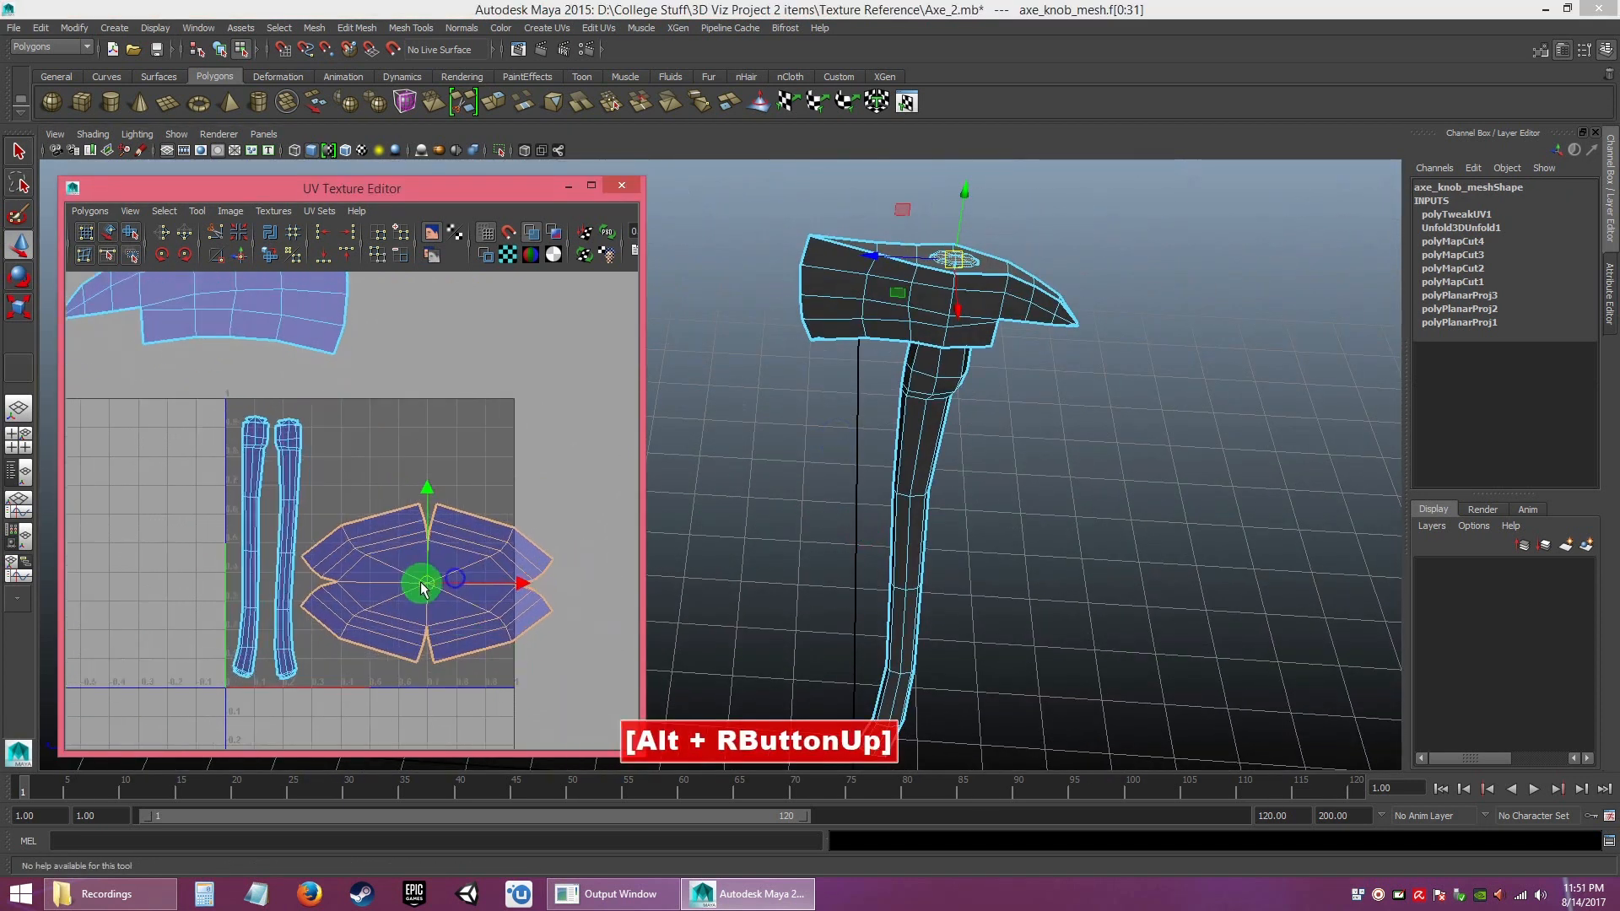
- Scale the knob shell down to about a quarter of its size and place it beside the lower ends of the handle shells
key(r)
drag(424, 589, 363, 616)
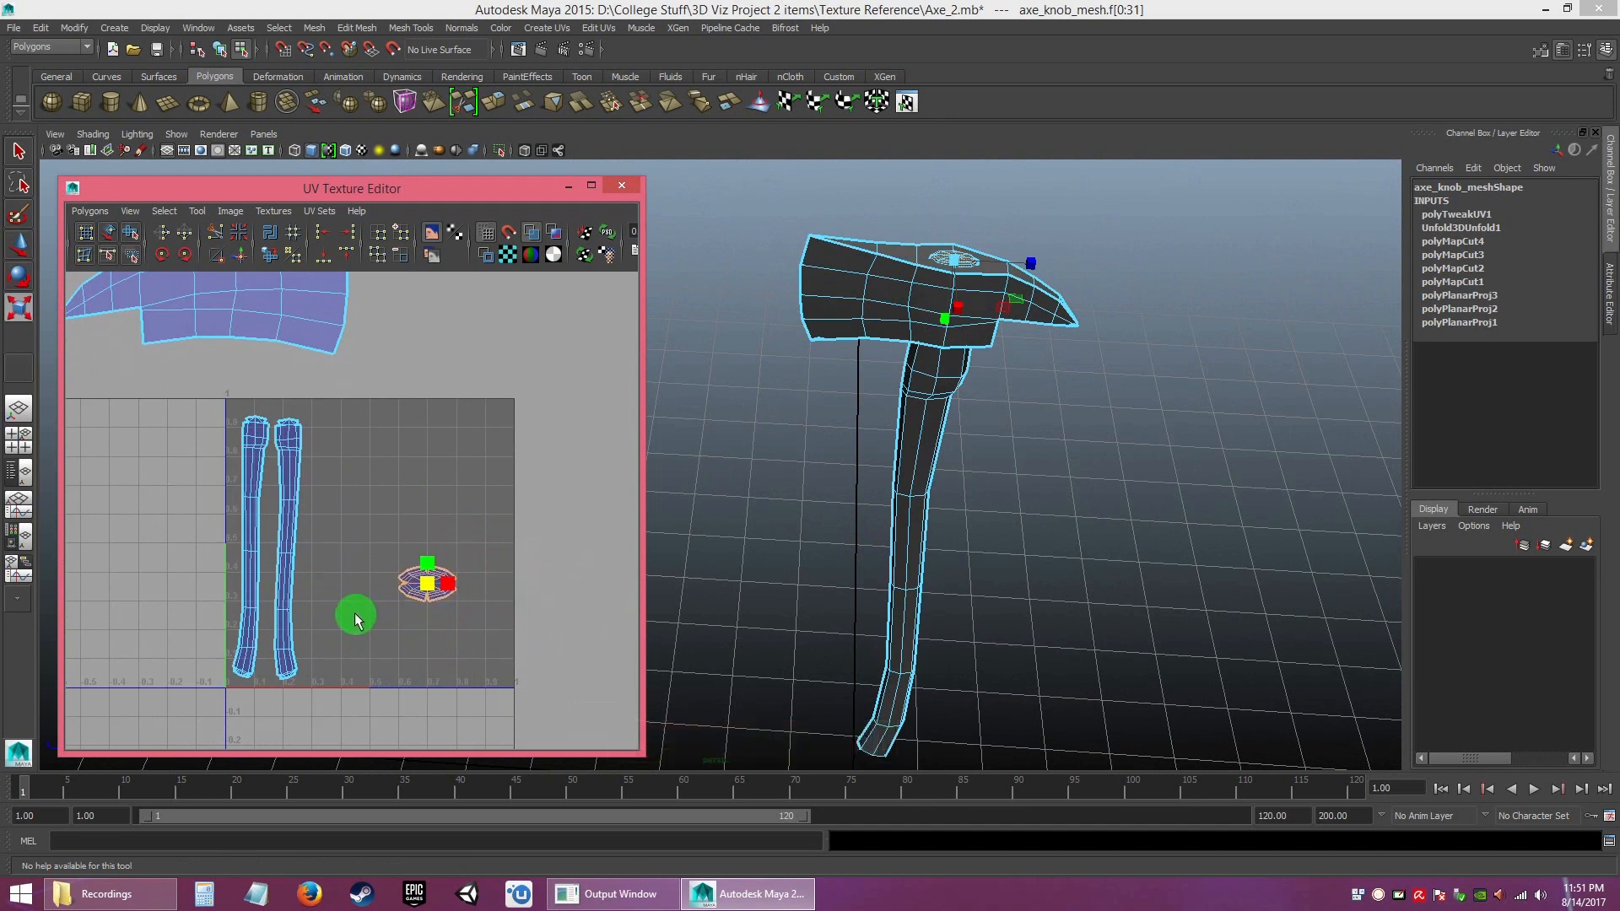
key(w)
drag(427, 588, 335, 650)
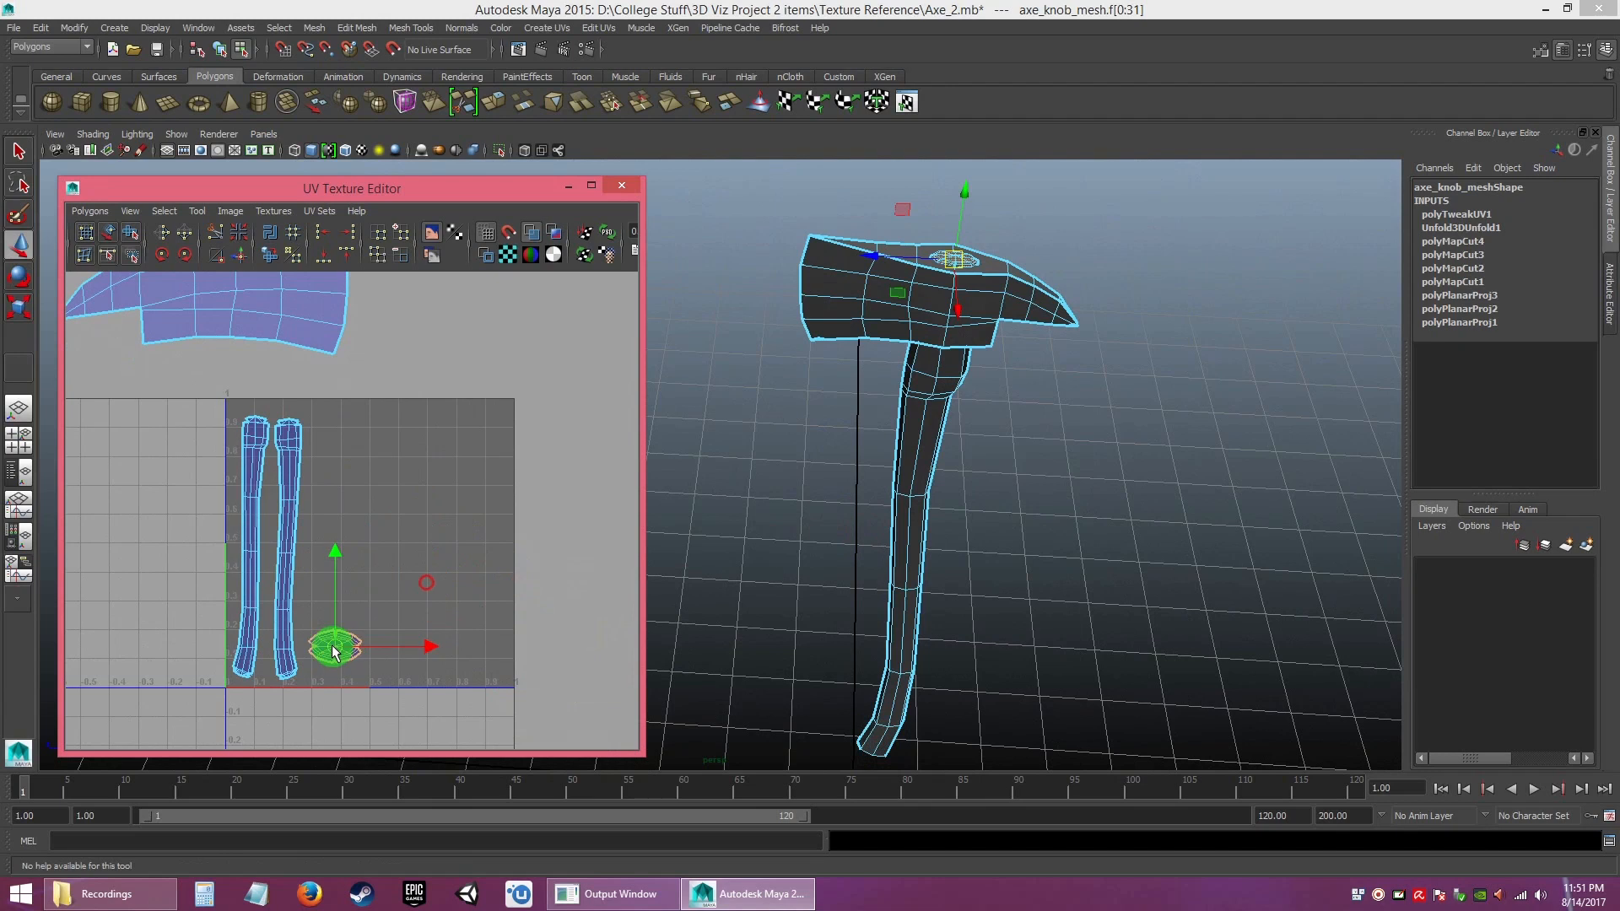
click(427, 571)
- Shift the upper blade side shell slightly right and down, nearer to the other side shell
alt+right_drag(427, 571, 354, 419)
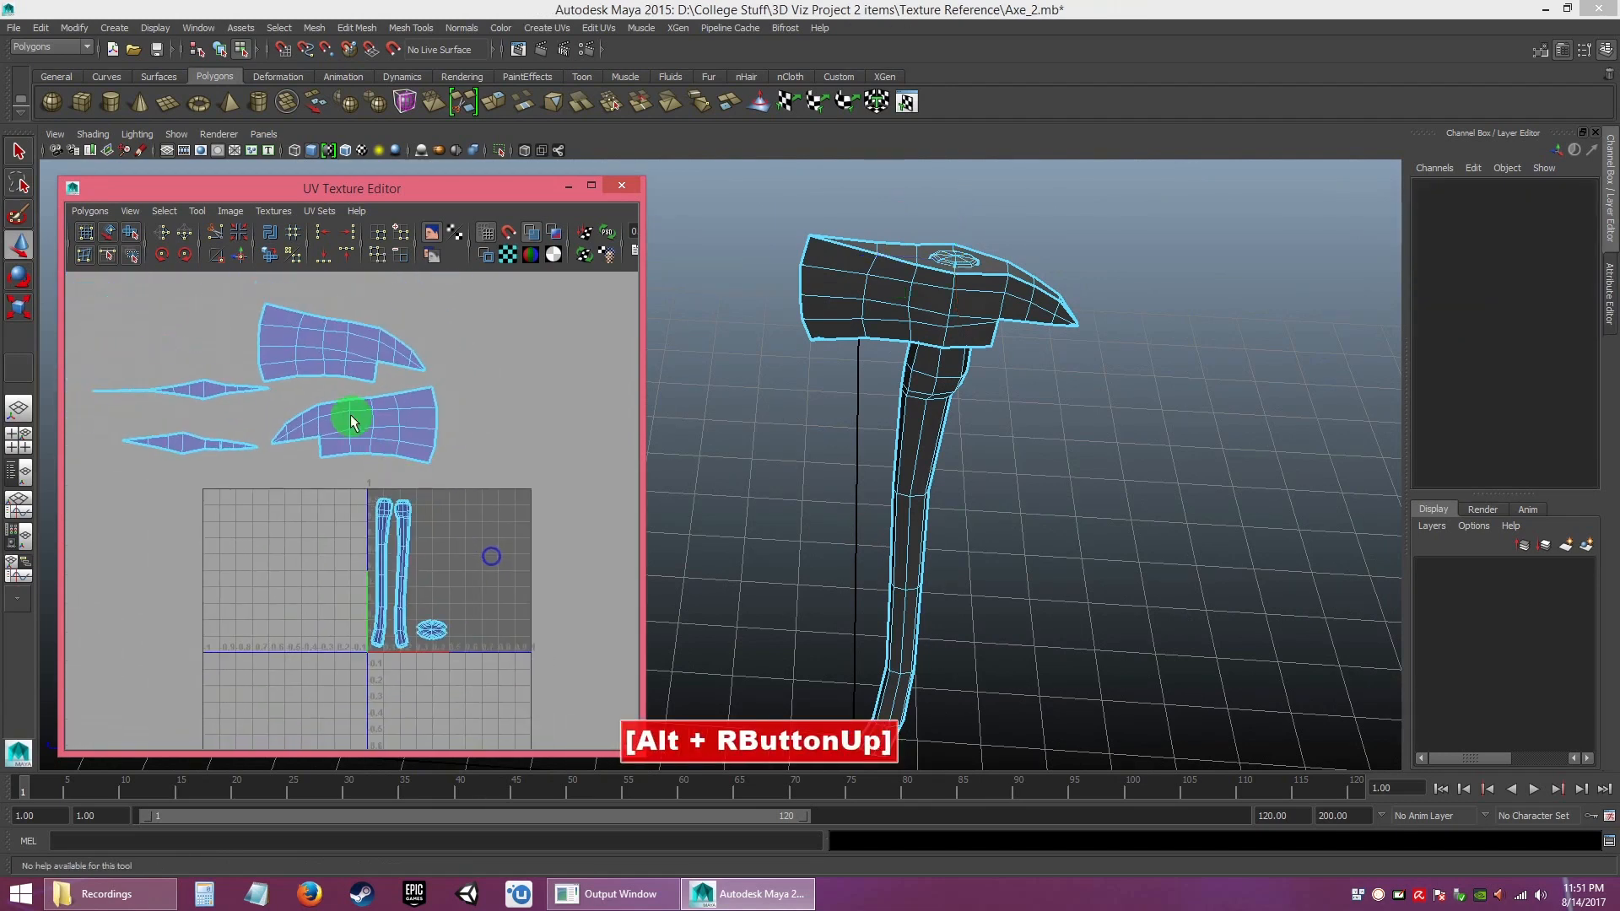
click(330, 361)
mouse_move(341, 345)
mouse_down()
mouse_move(380, 375)
mouse_move(350, 345)
mouse_move(361, 352)
mouse_up()
alt+middle_drag(352, 437, 433, 463)
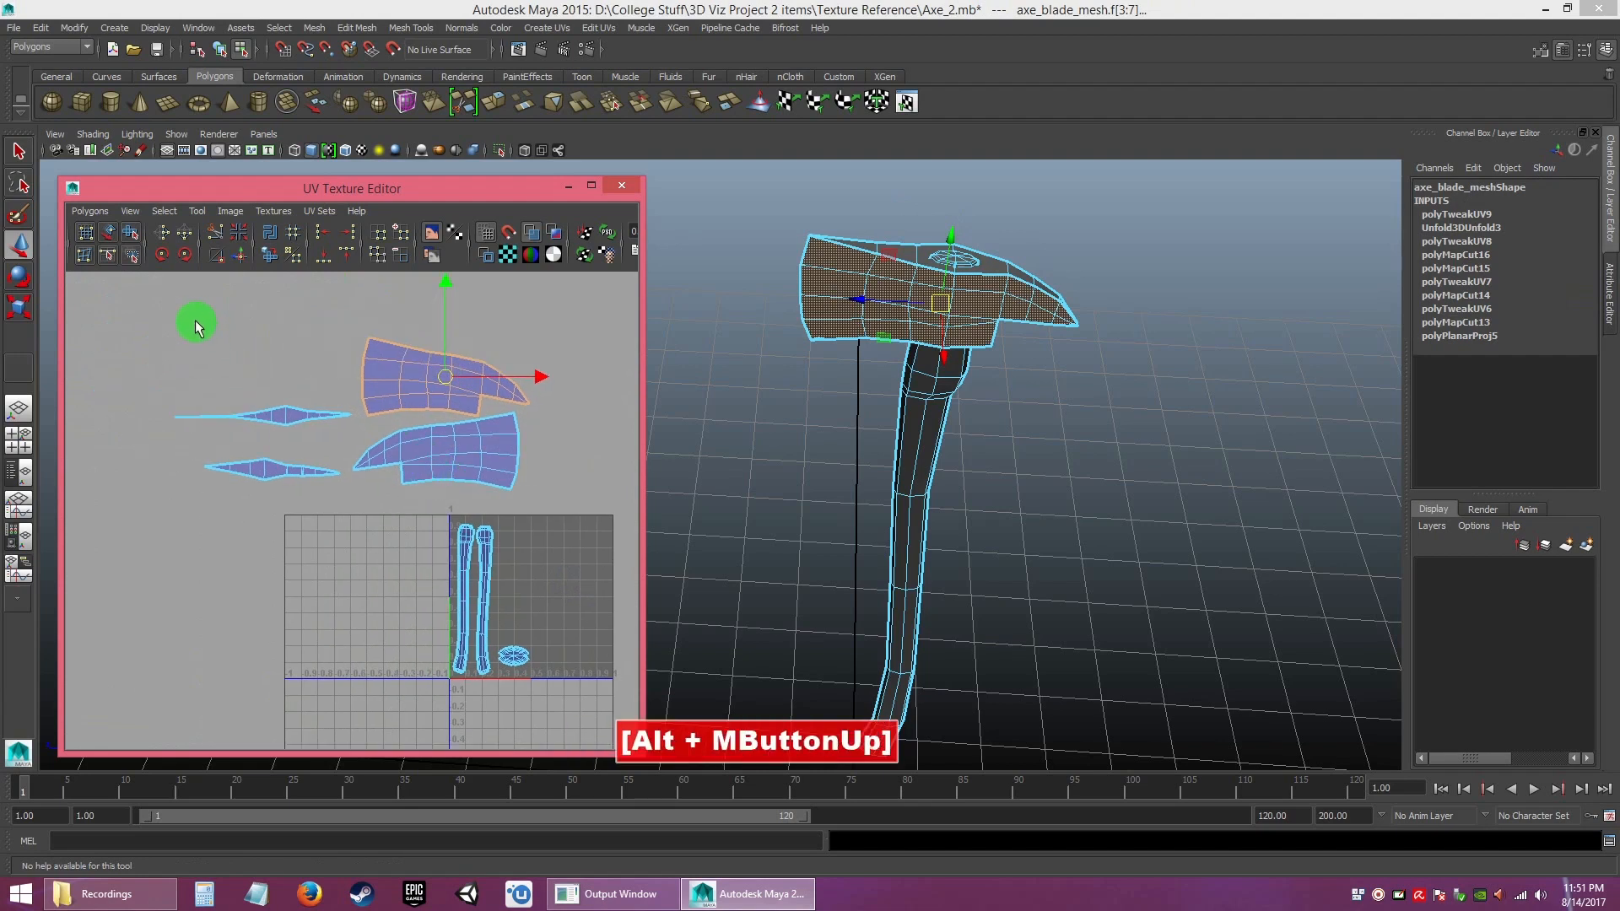
- Select all four blade shells, scale them down to about half and move them onto the 0–1 tile
drag(532, 510, 534, 507)
key(r)
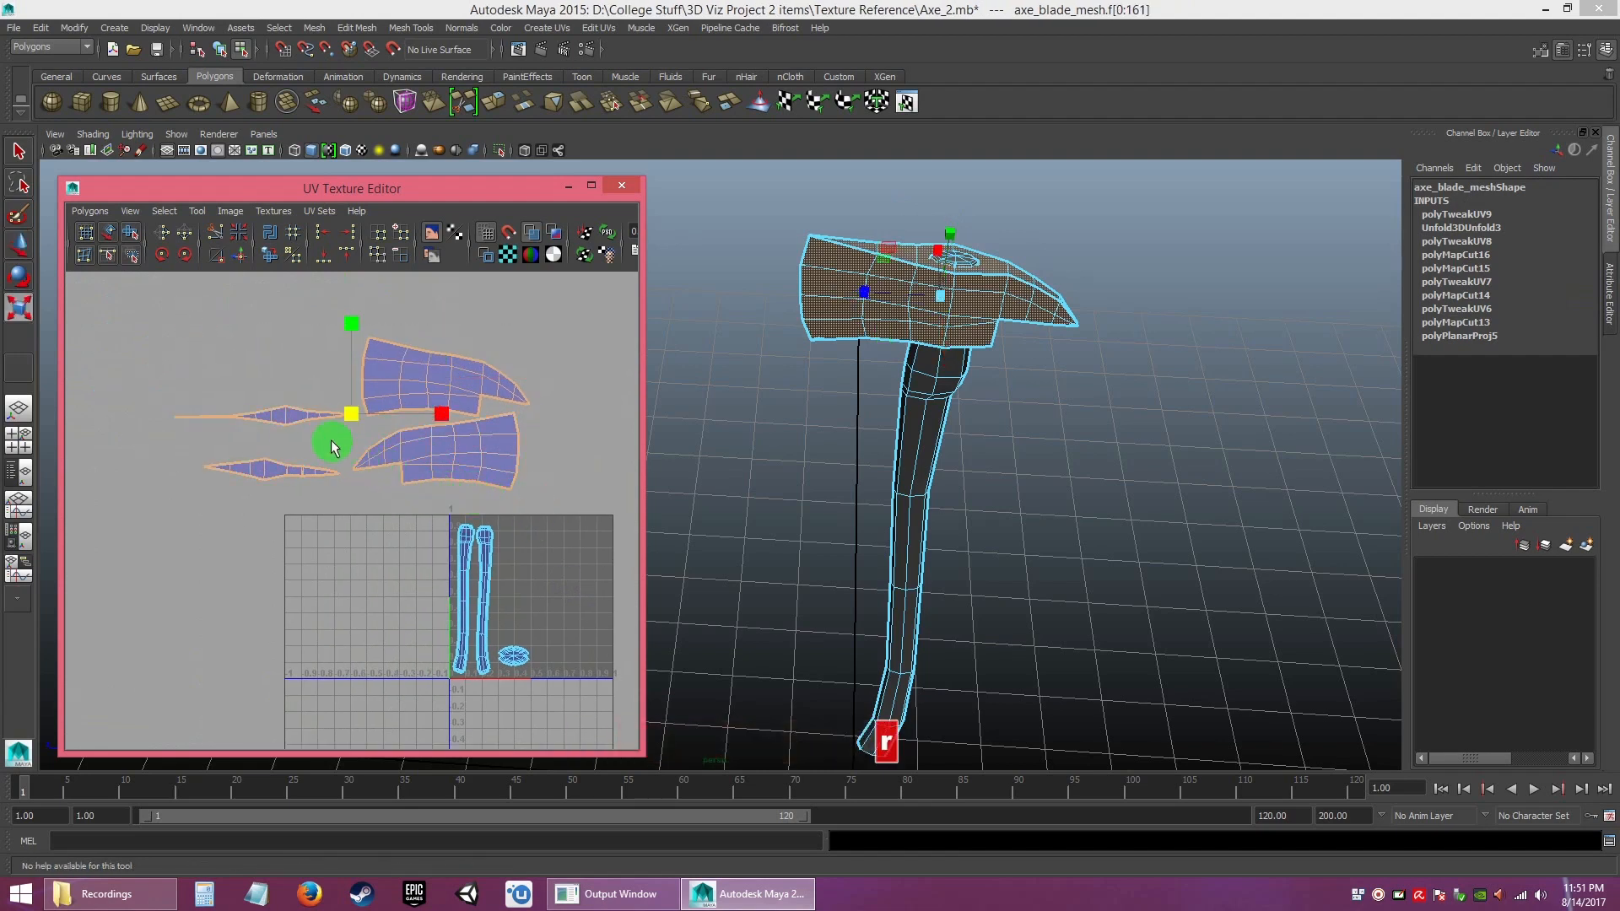
drag(352, 424, 498, 553)
key(w)
alt+middle_drag(498, 553, 524, 590)
alt+right_drag(523, 589, 456, 573)
alt+middle_drag(455, 574, 452, 514)
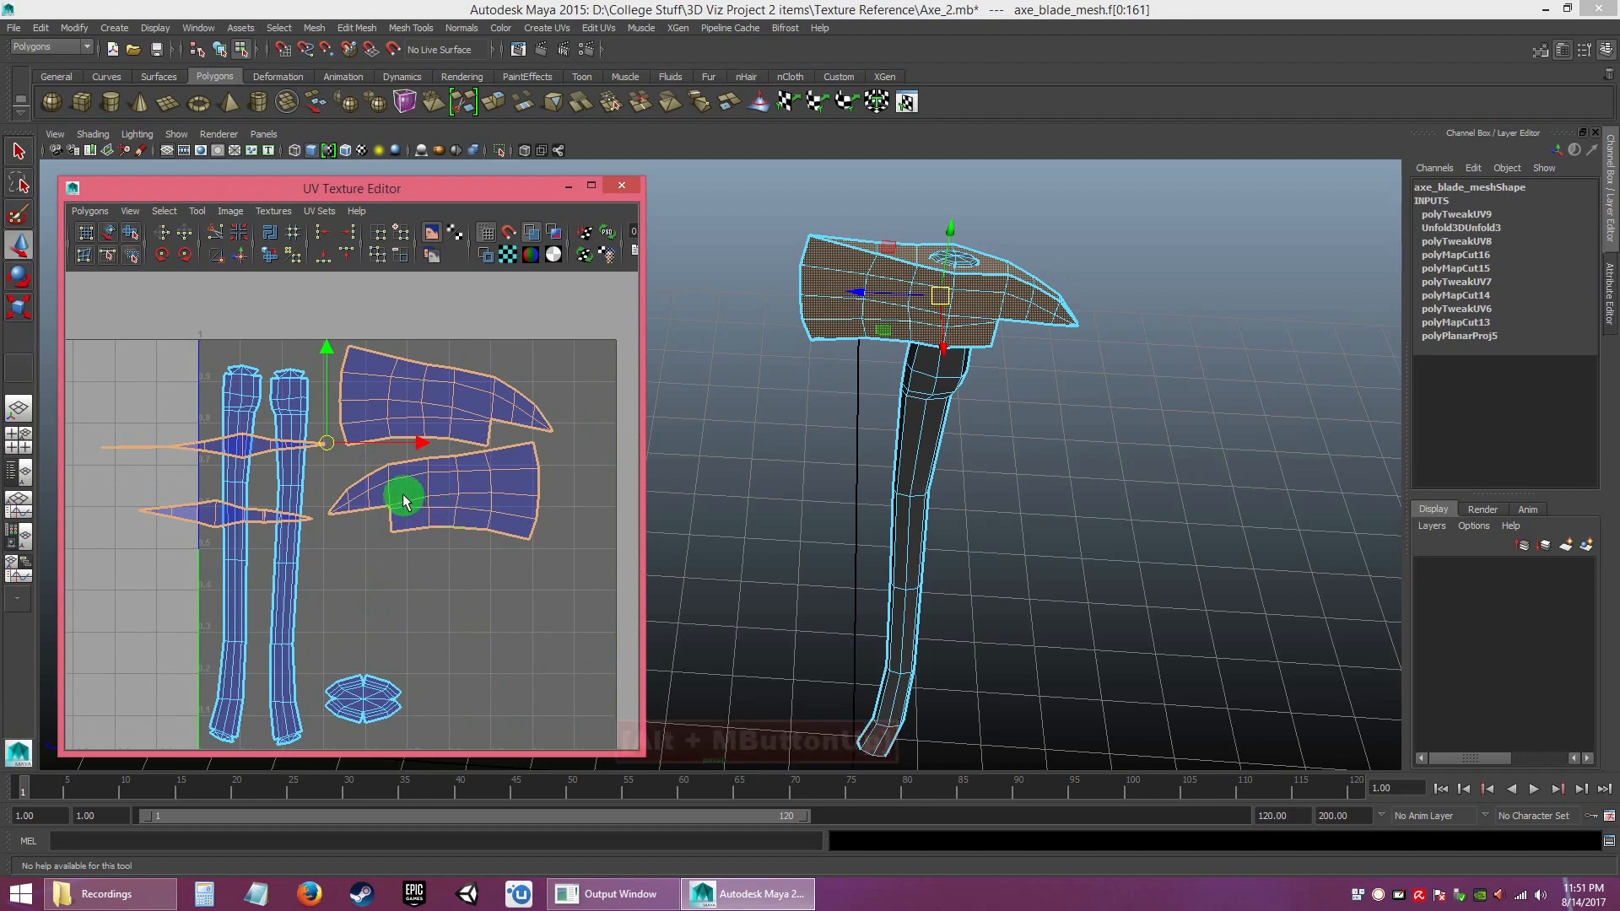
- Scale the blade shells up slightly, shift them right within the tile and deselect them
key(r)
drag(323, 453, 366, 466)
key(w)
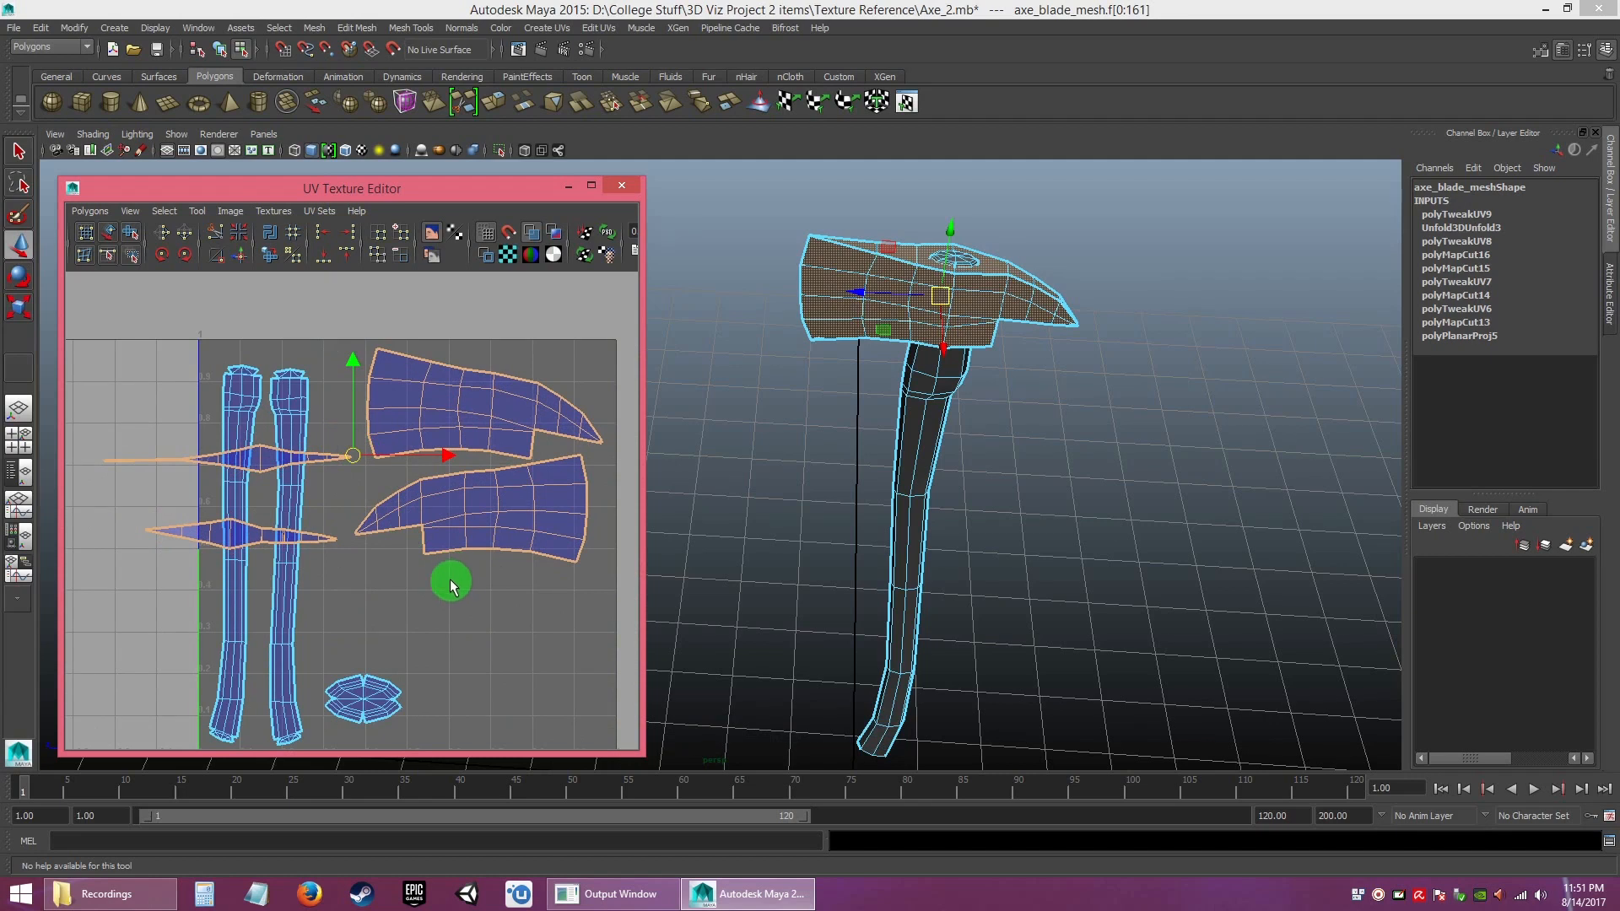
click(424, 588)
click(224, 537)
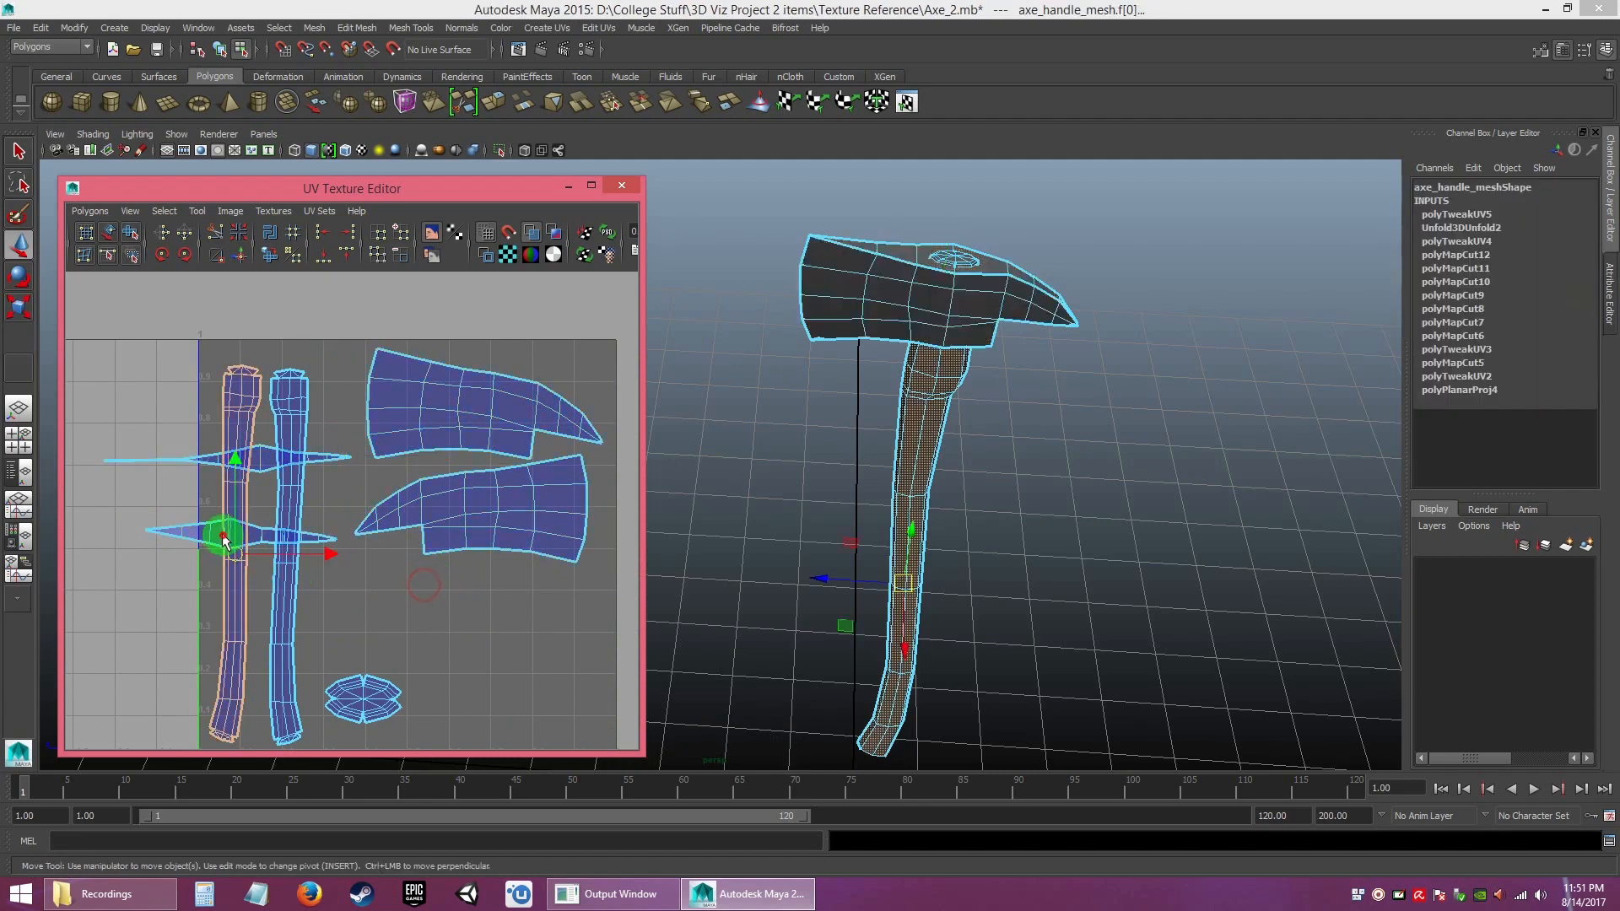
- Select both narrow blade rim shells, move them below the two blade side shells within the tile, and deselect them
click(192, 540)
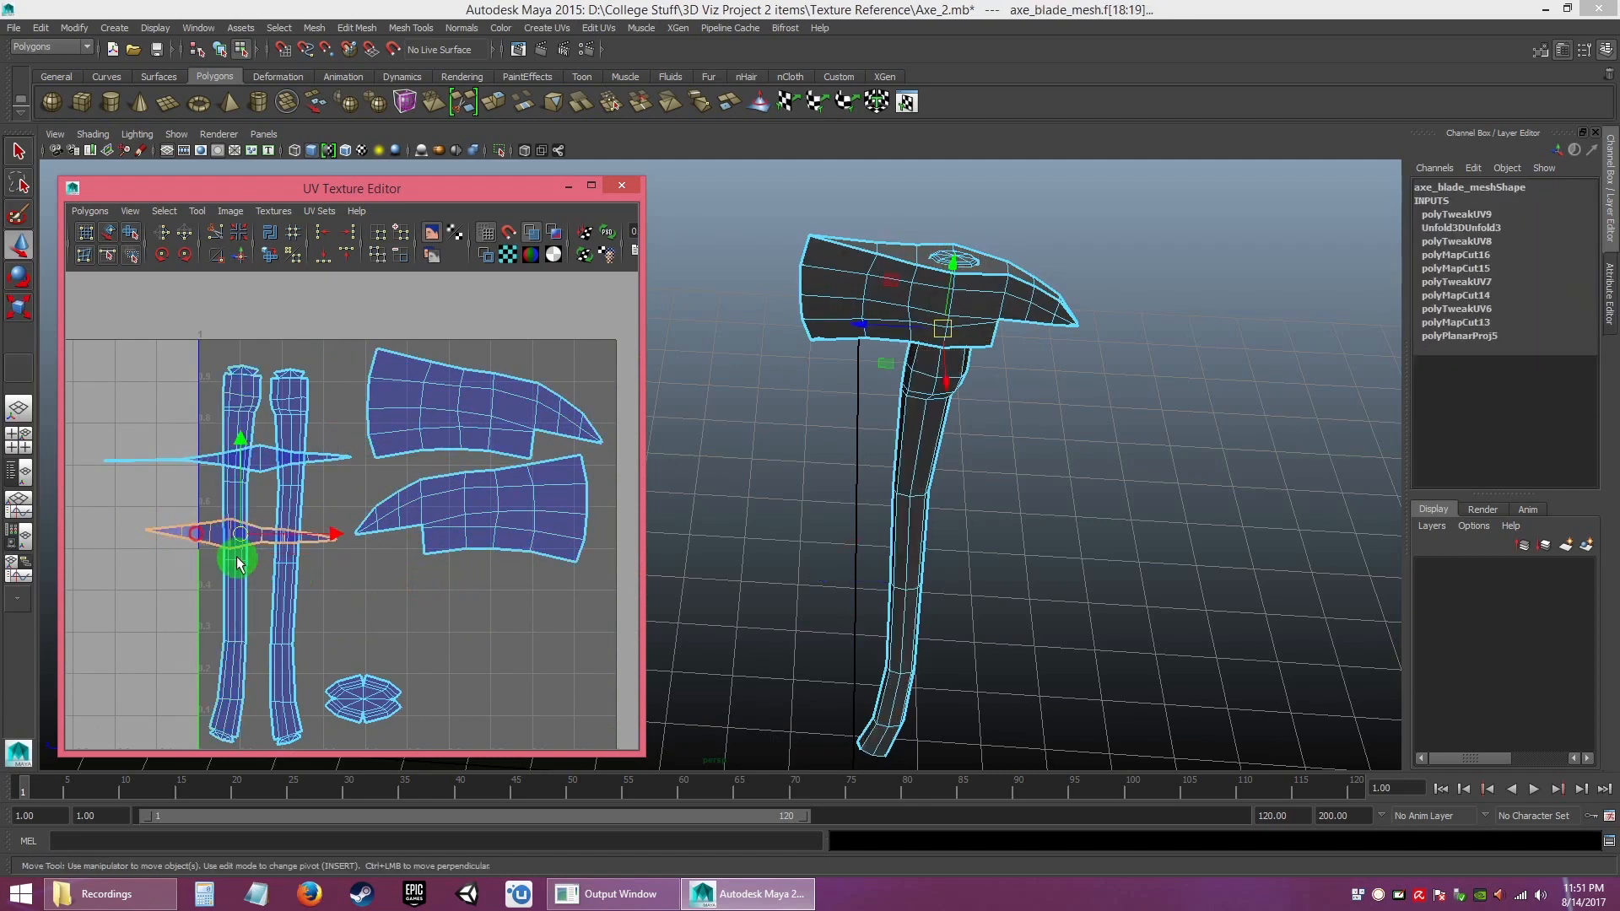
shift+click(202, 460)
shift+drag(239, 498, 477, 641)
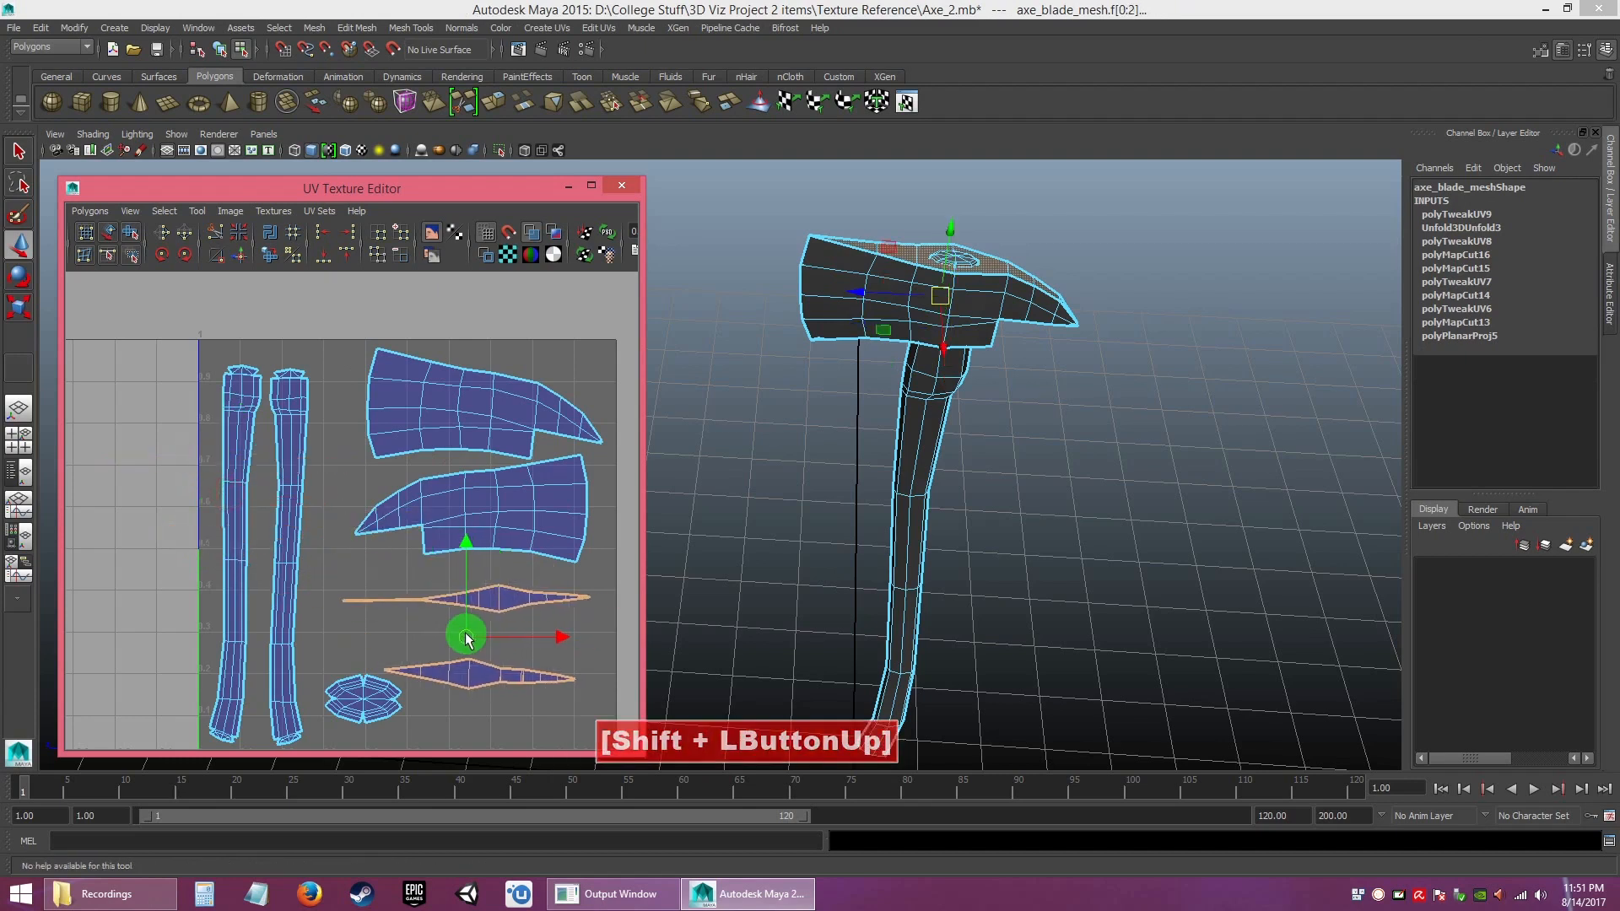
click(550, 656)
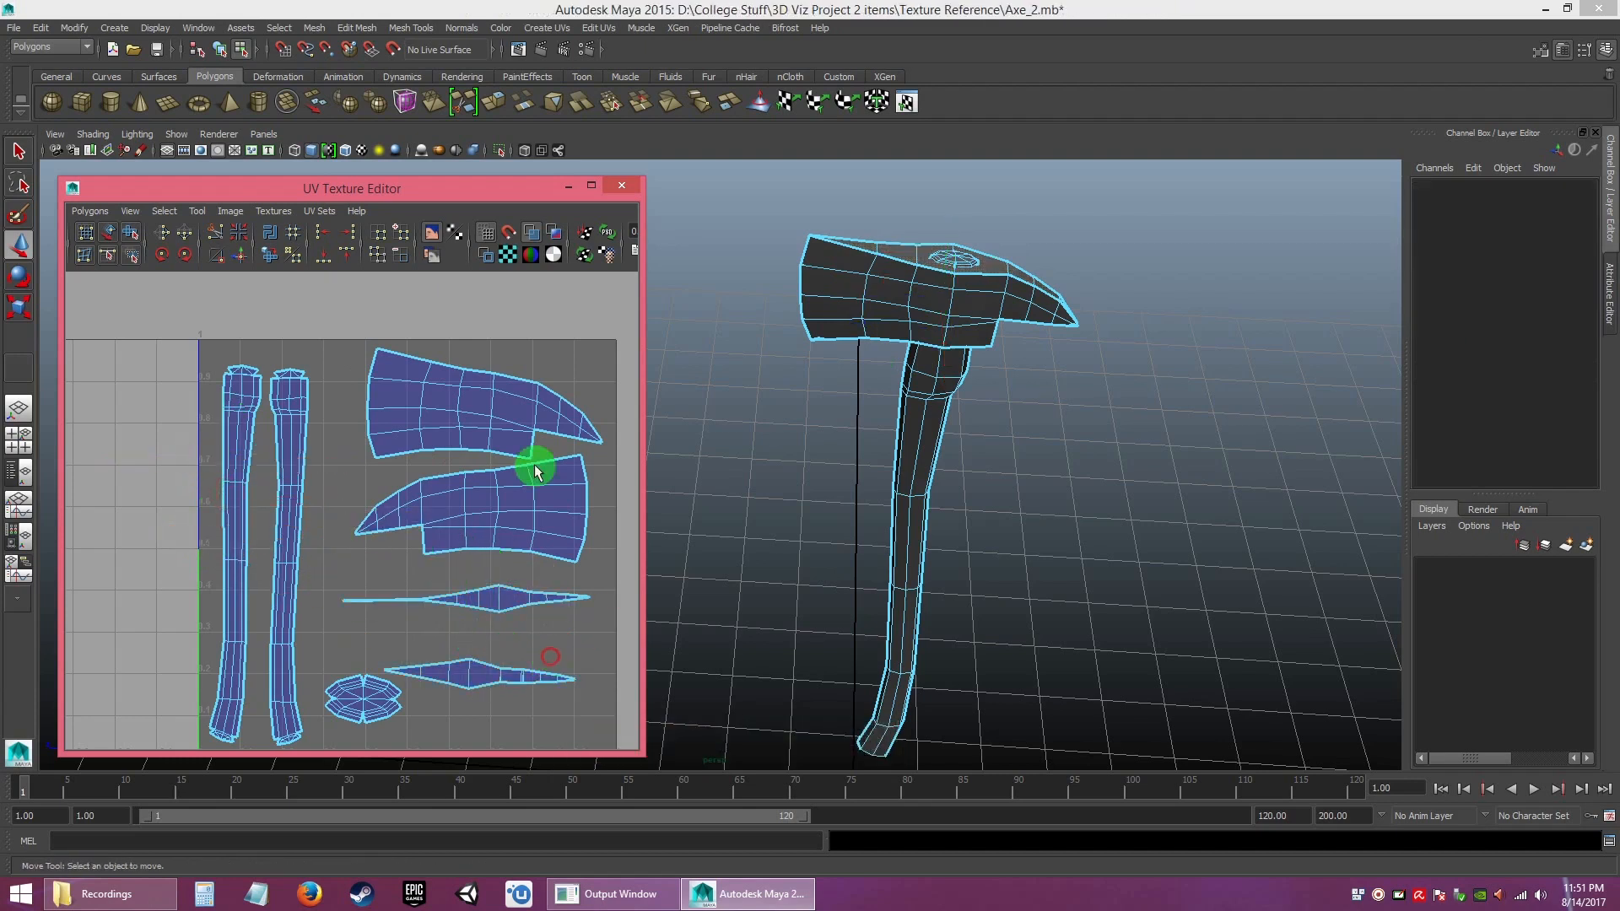
- Display the checker texture on the UVs and compare the size of its squares on the blade and the handle
click(509, 255)
alt+drag(676, 358, 705, 481)
alt+middle_drag(706, 481, 969, 557)
alt+drag(969, 557, 844, 542)
alt+middle_drag(844, 541, 986, 551)
alt+drag(987, 552, 914, 535)
alt+middle_drag(914, 535, 1066, 462)
alt+drag(1052, 460, 951, 473)
alt+right_drag(952, 474, 819, 397)
alt+drag(818, 398, 741, 439)
alt+middle_drag(741, 439, 1035, 475)
alt+right_drag(1035, 476, 1079, 575)
alt+middle_drag(1079, 575, 990, 597)
alt+right_drag(991, 597, 985, 561)
alt+middle_drag(984, 562, 1037, 588)
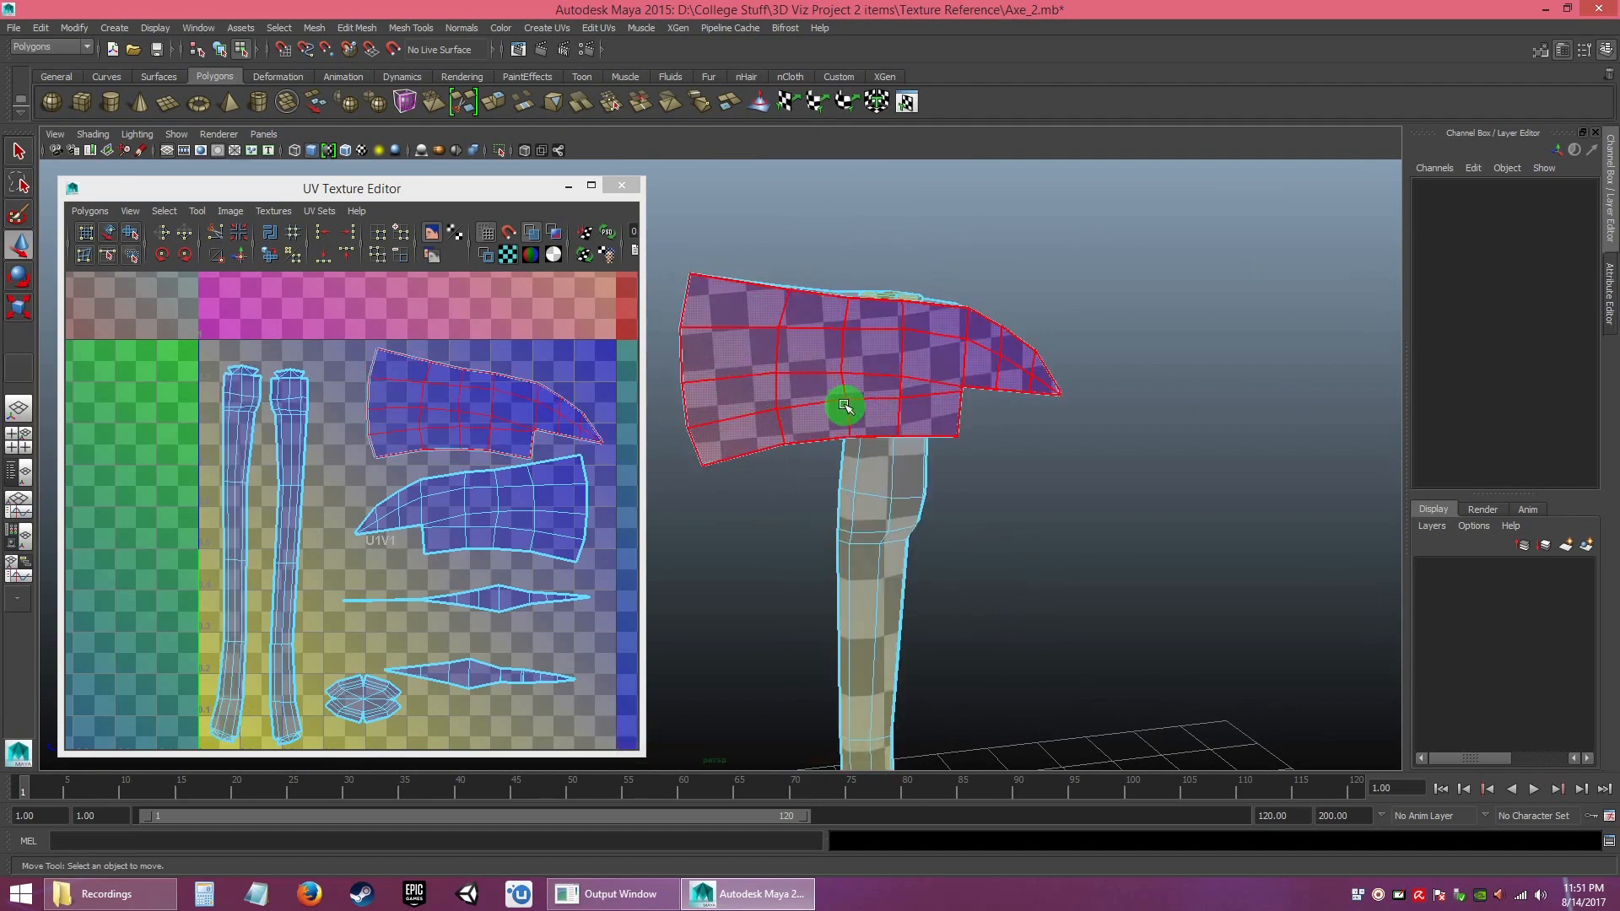
click(1117, 556)
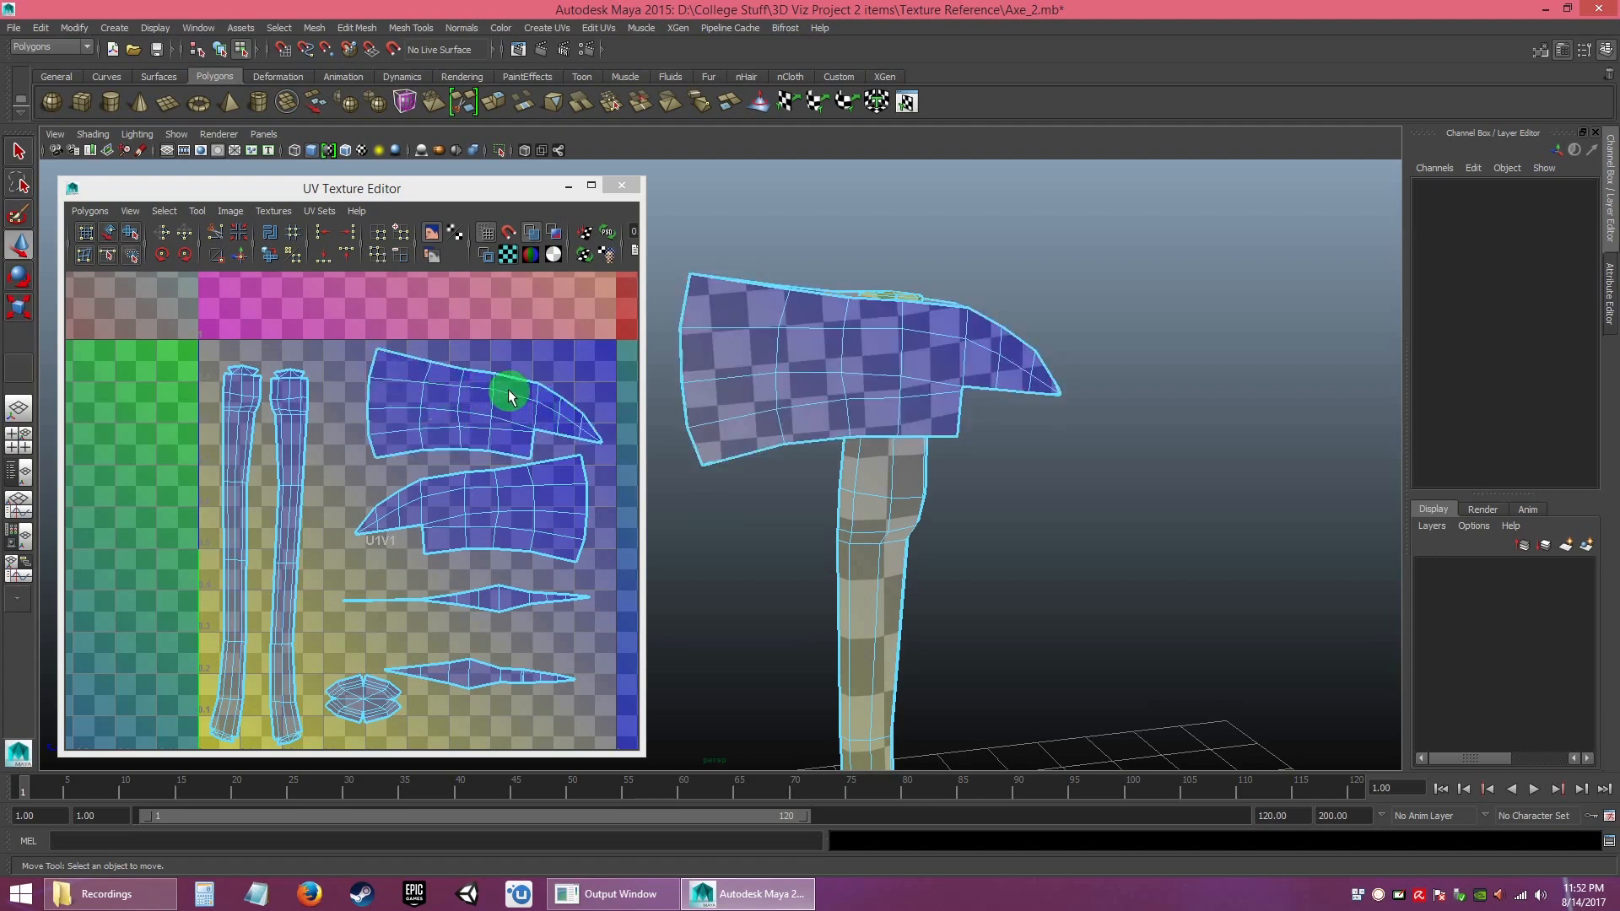
- Examine the checker squares on the handle, and select all the axe meshes to examine the blade's top and the knob
click(876, 545)
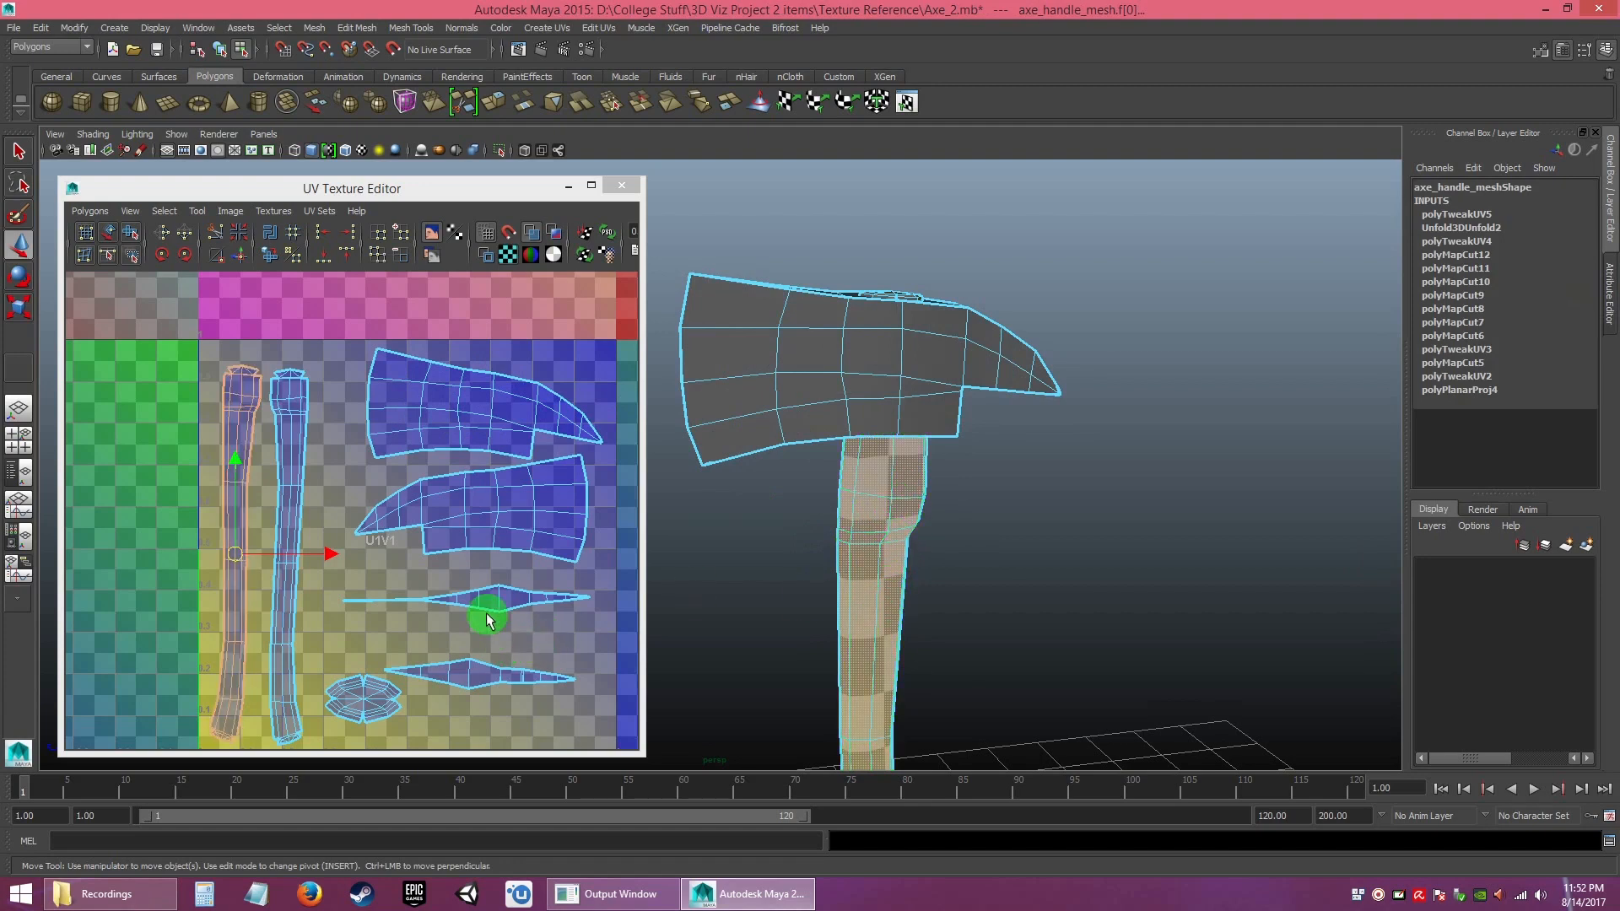
alt+drag(969, 485, 1006, 506)
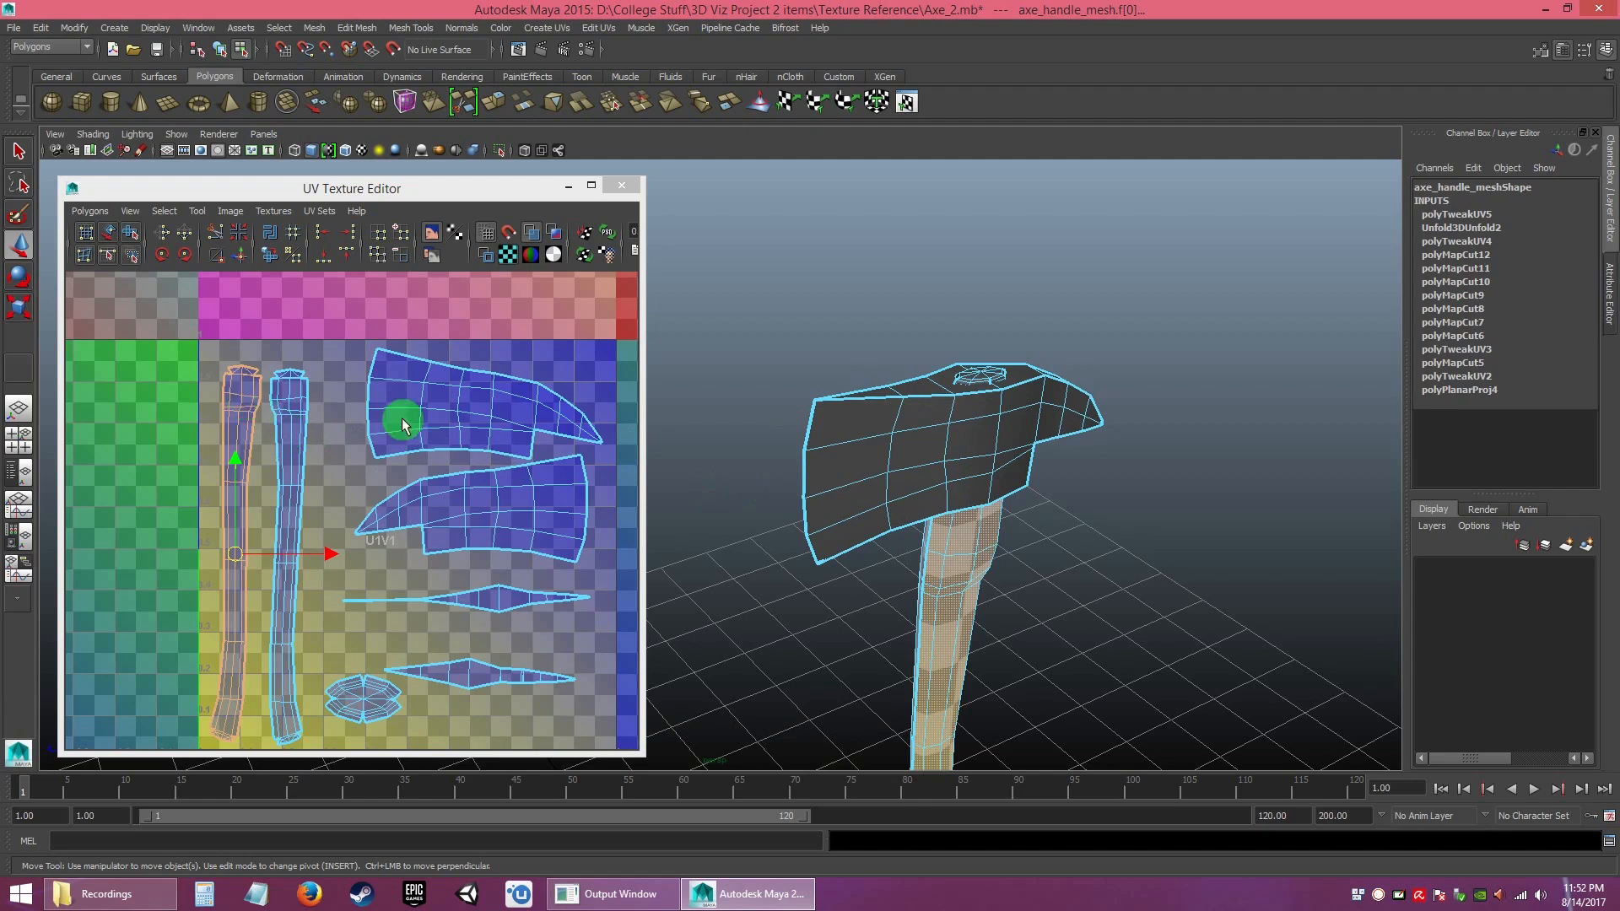
right_drag(929, 464, 1000, 444)
alt+right_drag(1102, 537, 1025, 482)
drag(824, 340, 1014, 613)
alt+drag(995, 536, 973, 545)
alt+right_drag(973, 545, 1008, 653)
alt+middle_drag(1008, 653, 1013, 673)
alt+drag(1005, 644, 1004, 658)
alt+right_drag(1005, 658, 1016, 675)
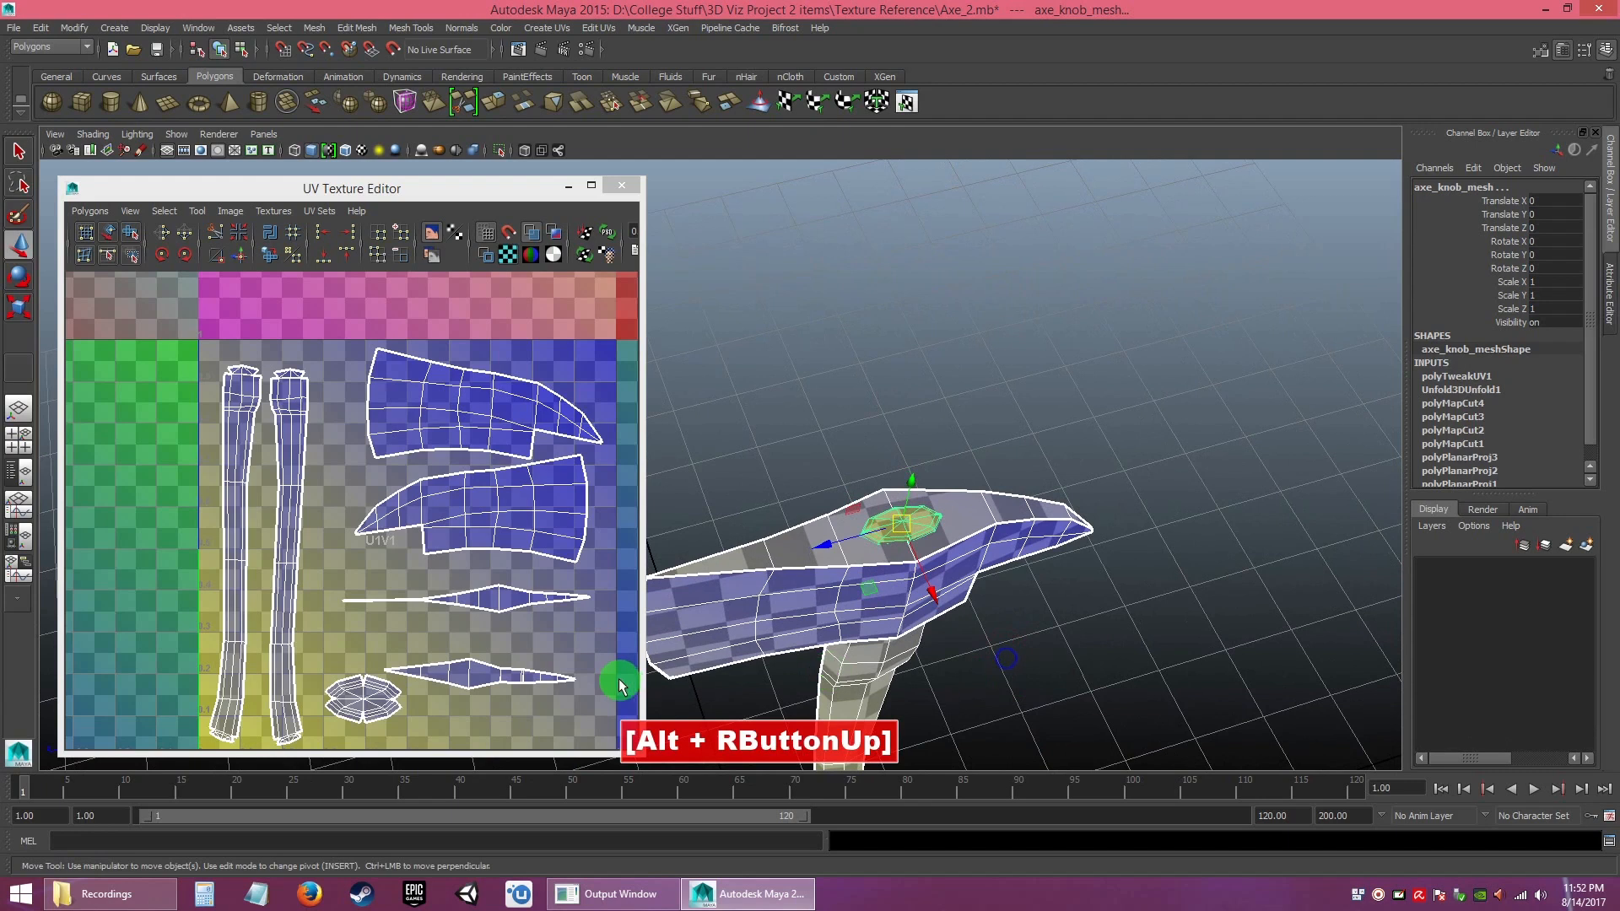
alt+middle_drag(485, 624, 449, 564)
alt+right_drag(445, 560, 466, 605)
alt+middle_drag(466, 605, 423, 579)
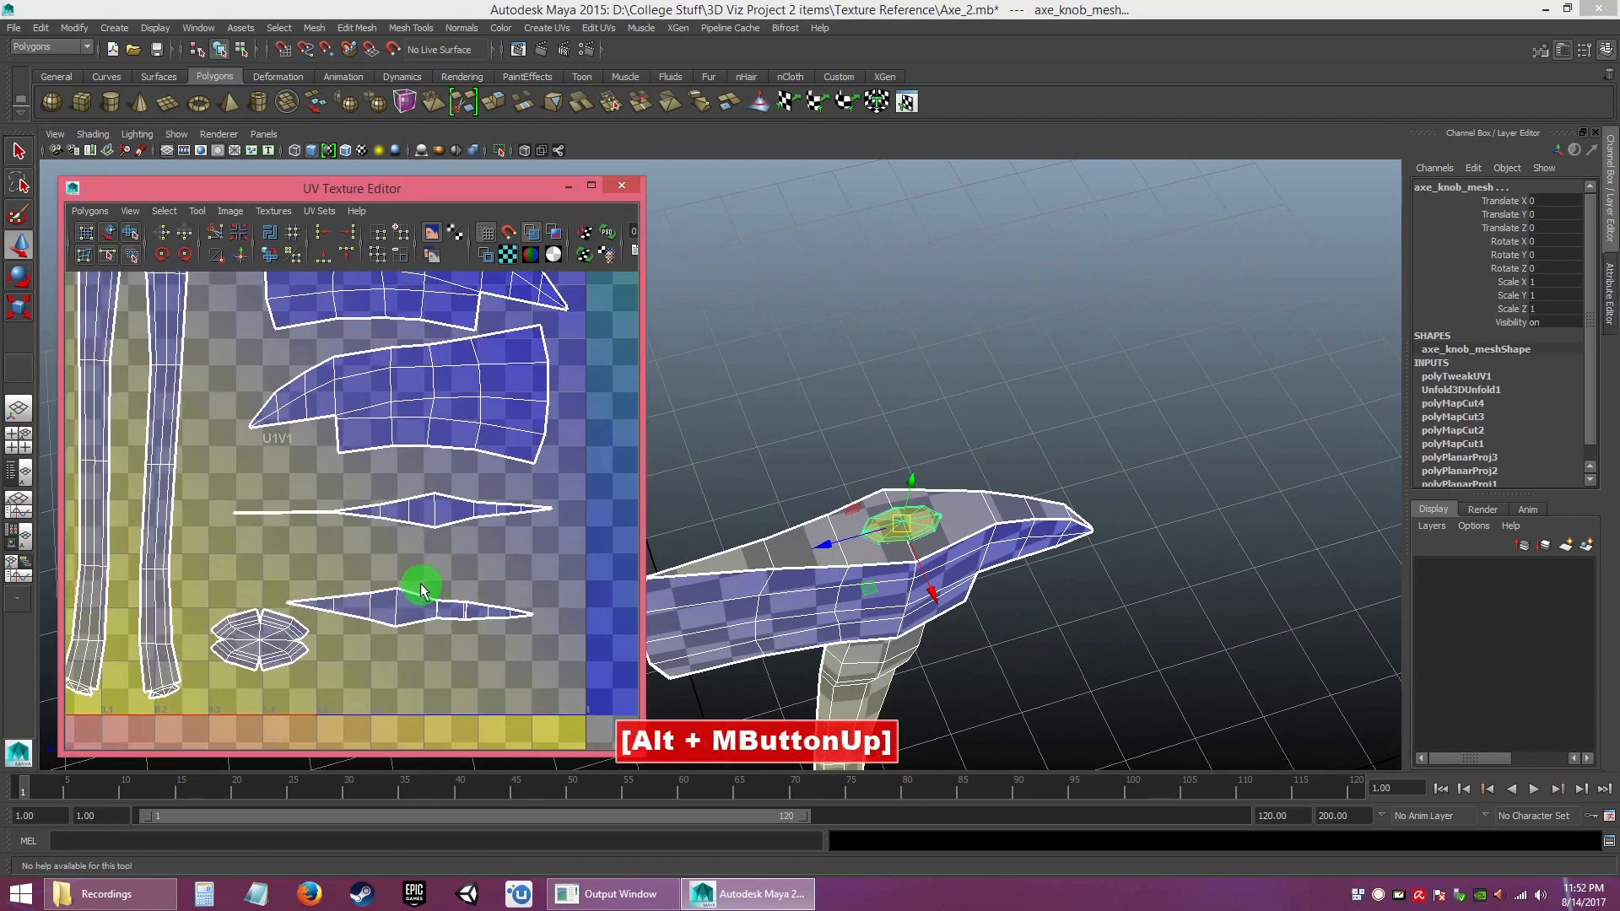
- Switch the UV editor to shell selection, pick the rim and lower blade side shells to compare their checker squares, and deselect them
right_click(422, 515)
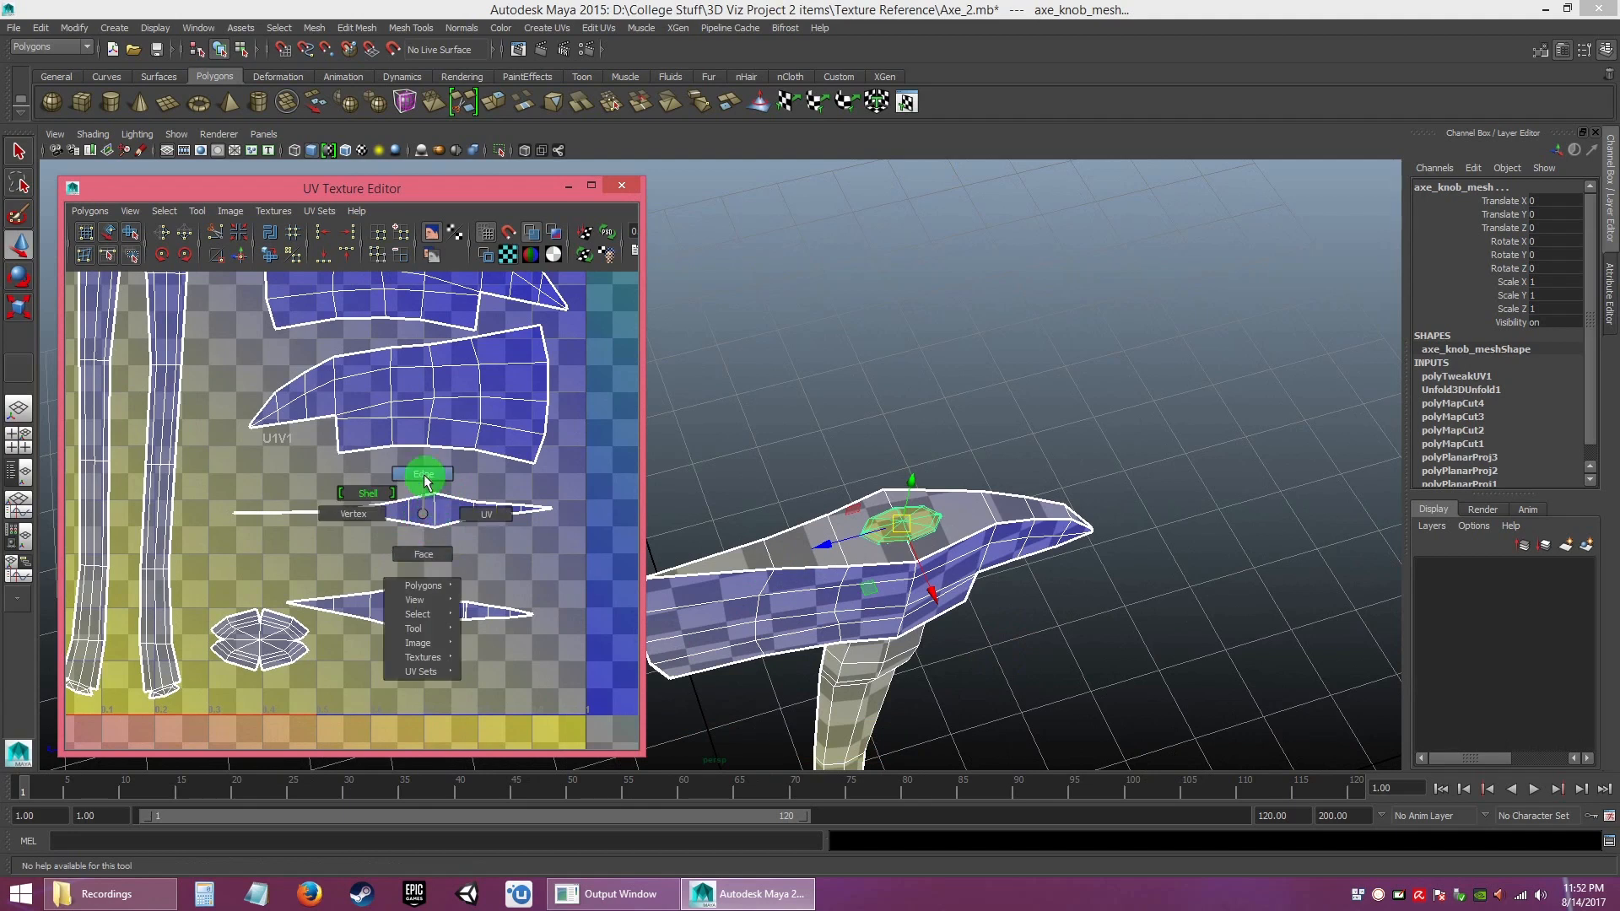
right_drag(437, 504, 372, 491)
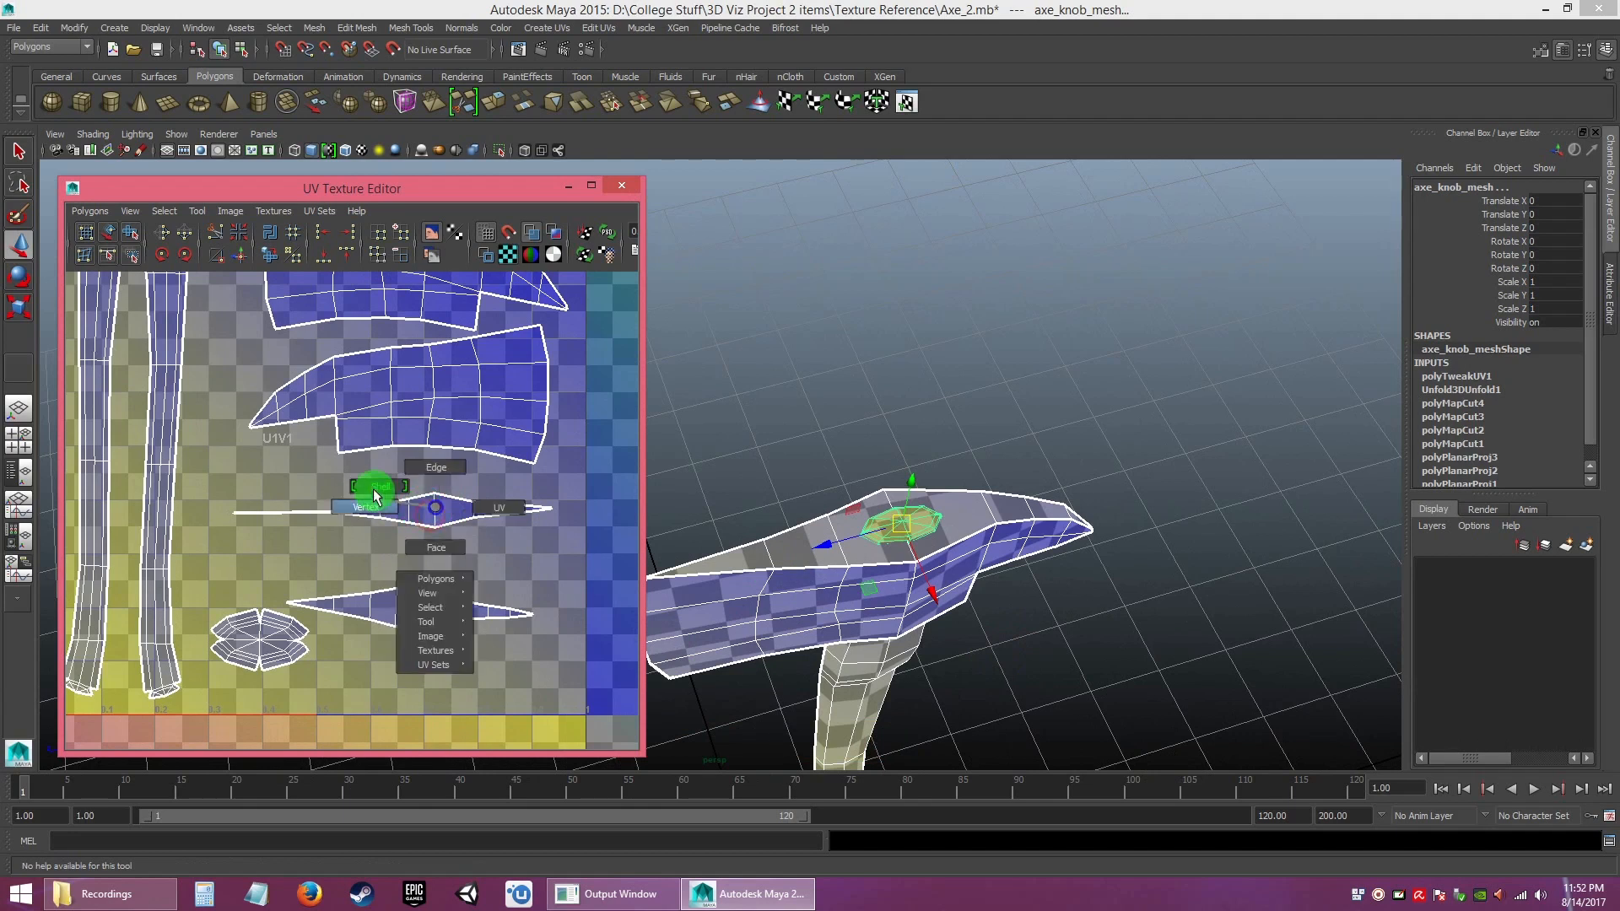
click(428, 513)
click(403, 610)
click(405, 531)
click(415, 413)
click(471, 445)
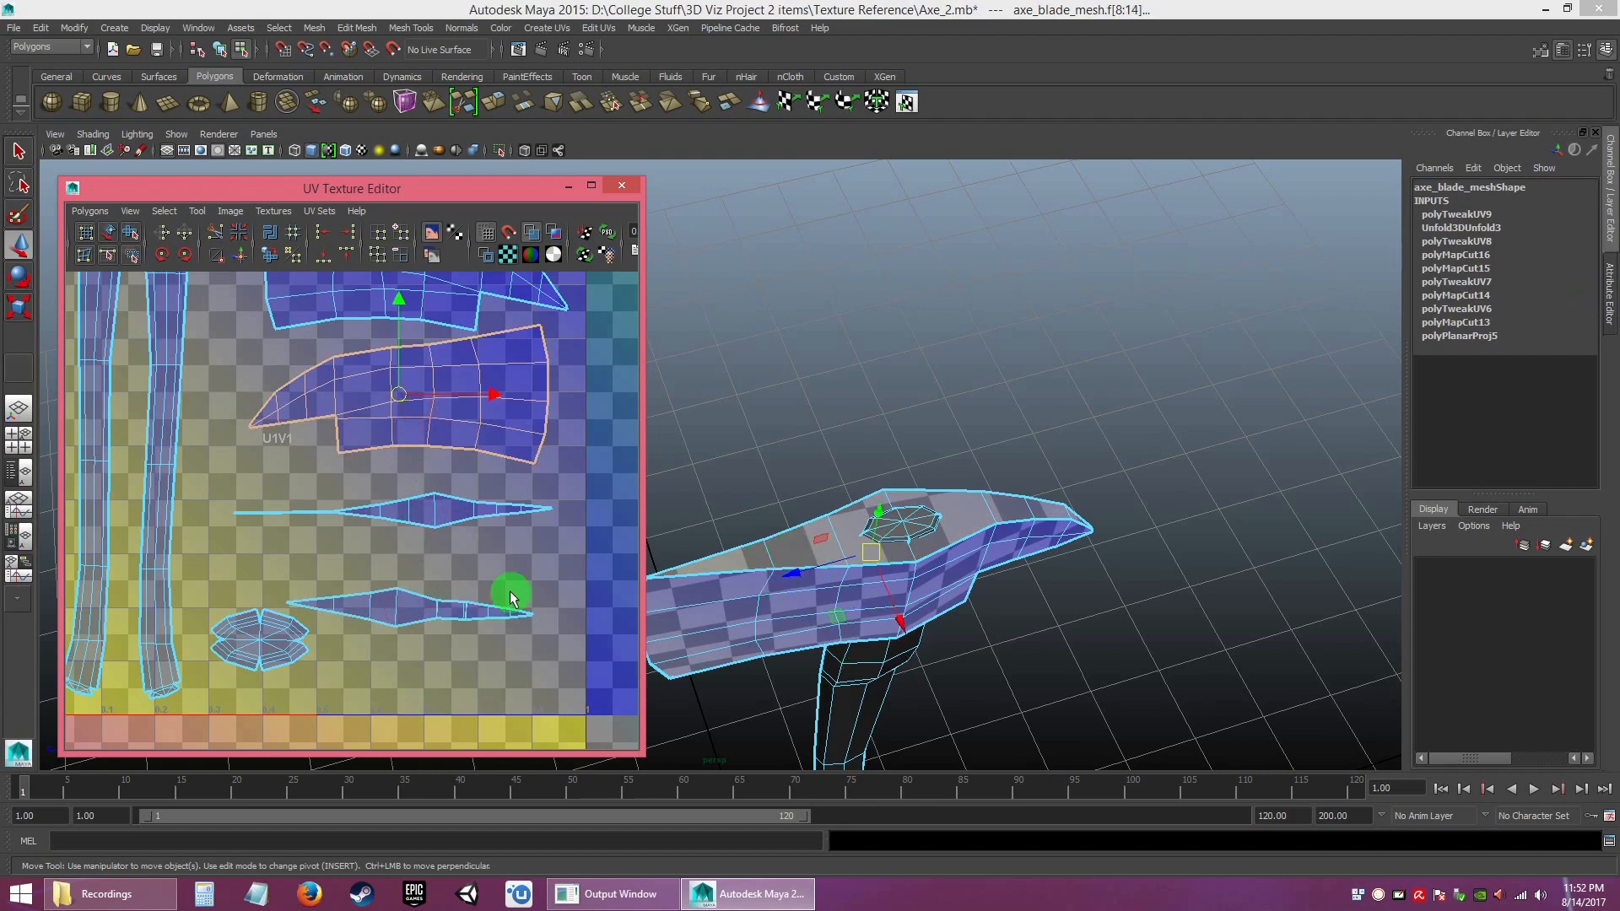
click(423, 577)
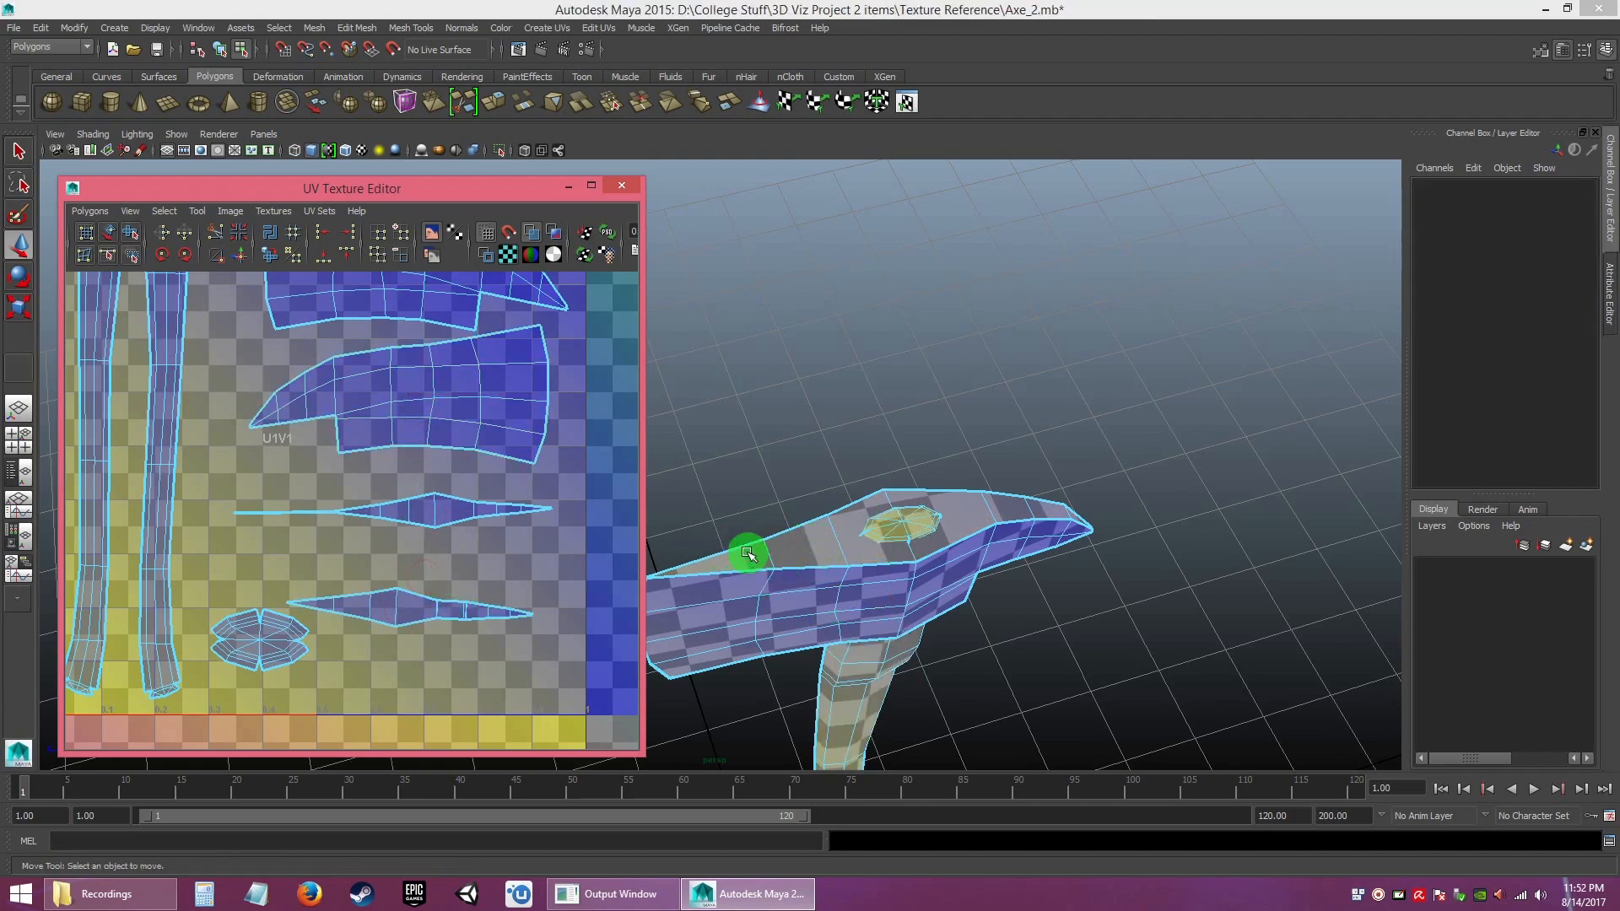
- Scale the two rim shells up together to about 1.5 times, matching the blade sides' checker size, and deselect them
click(427, 511)
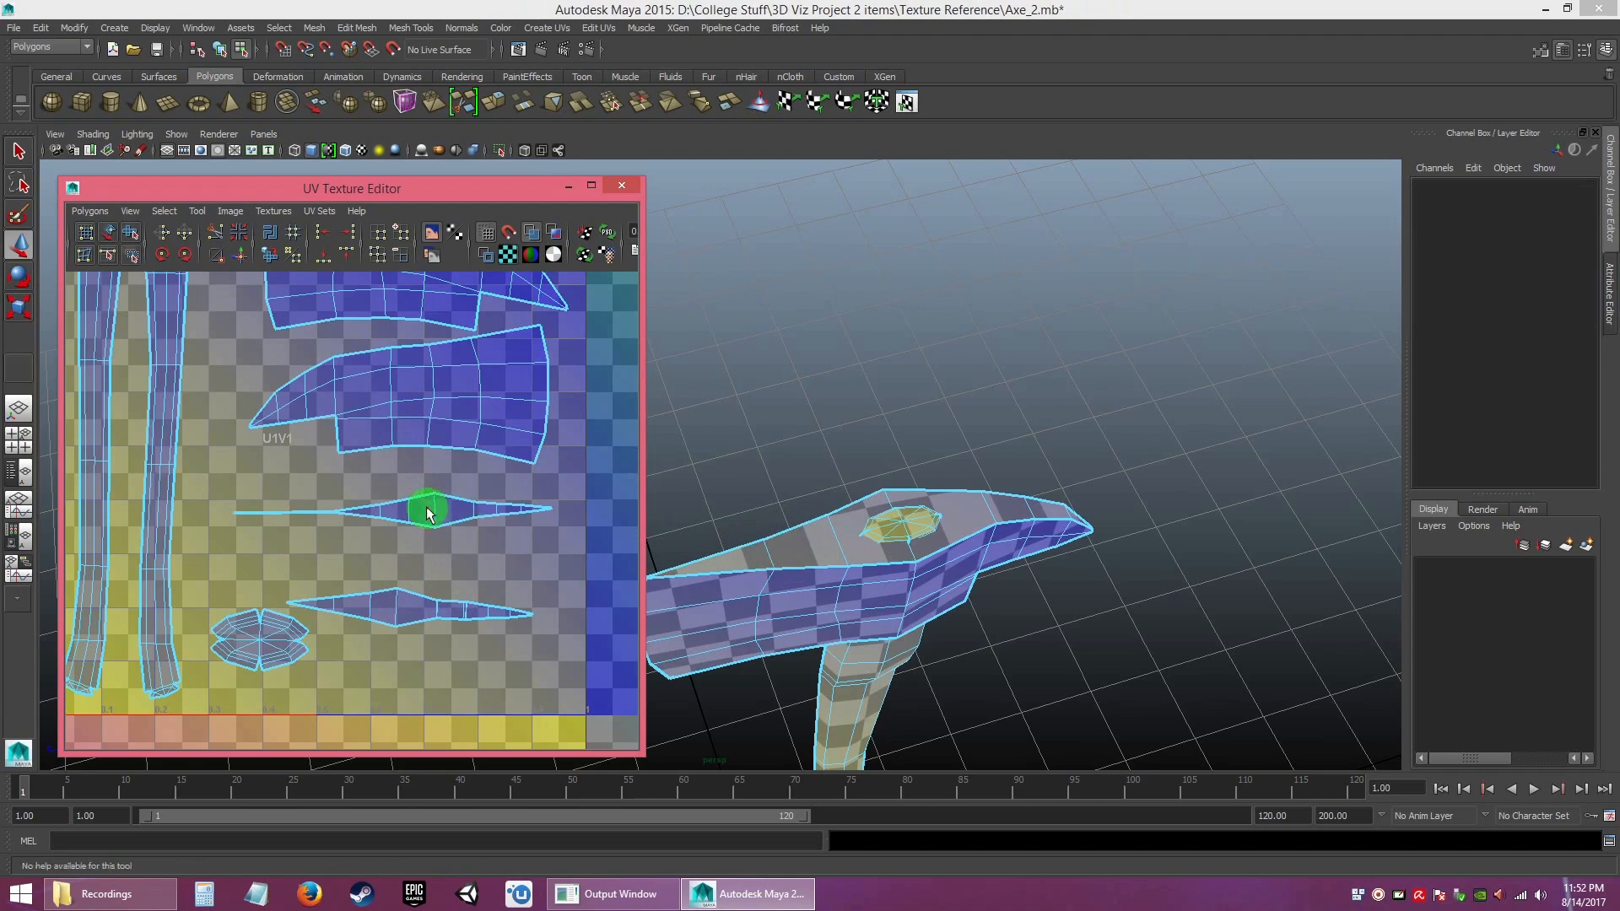
shift+click(406, 611)
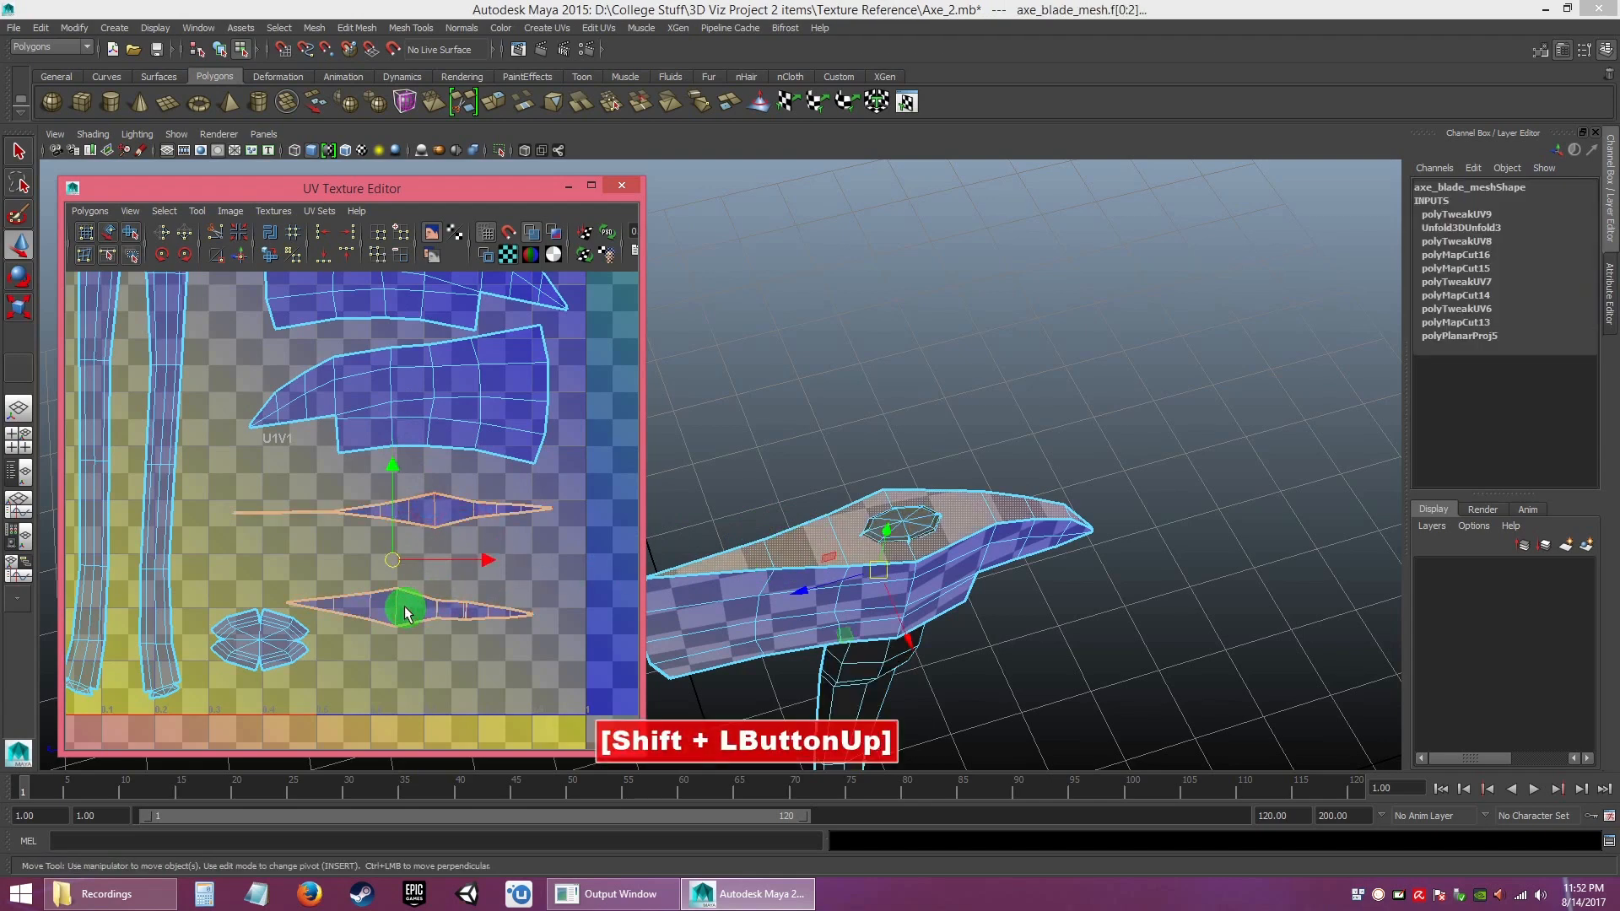
key(r)
key(ctrl)
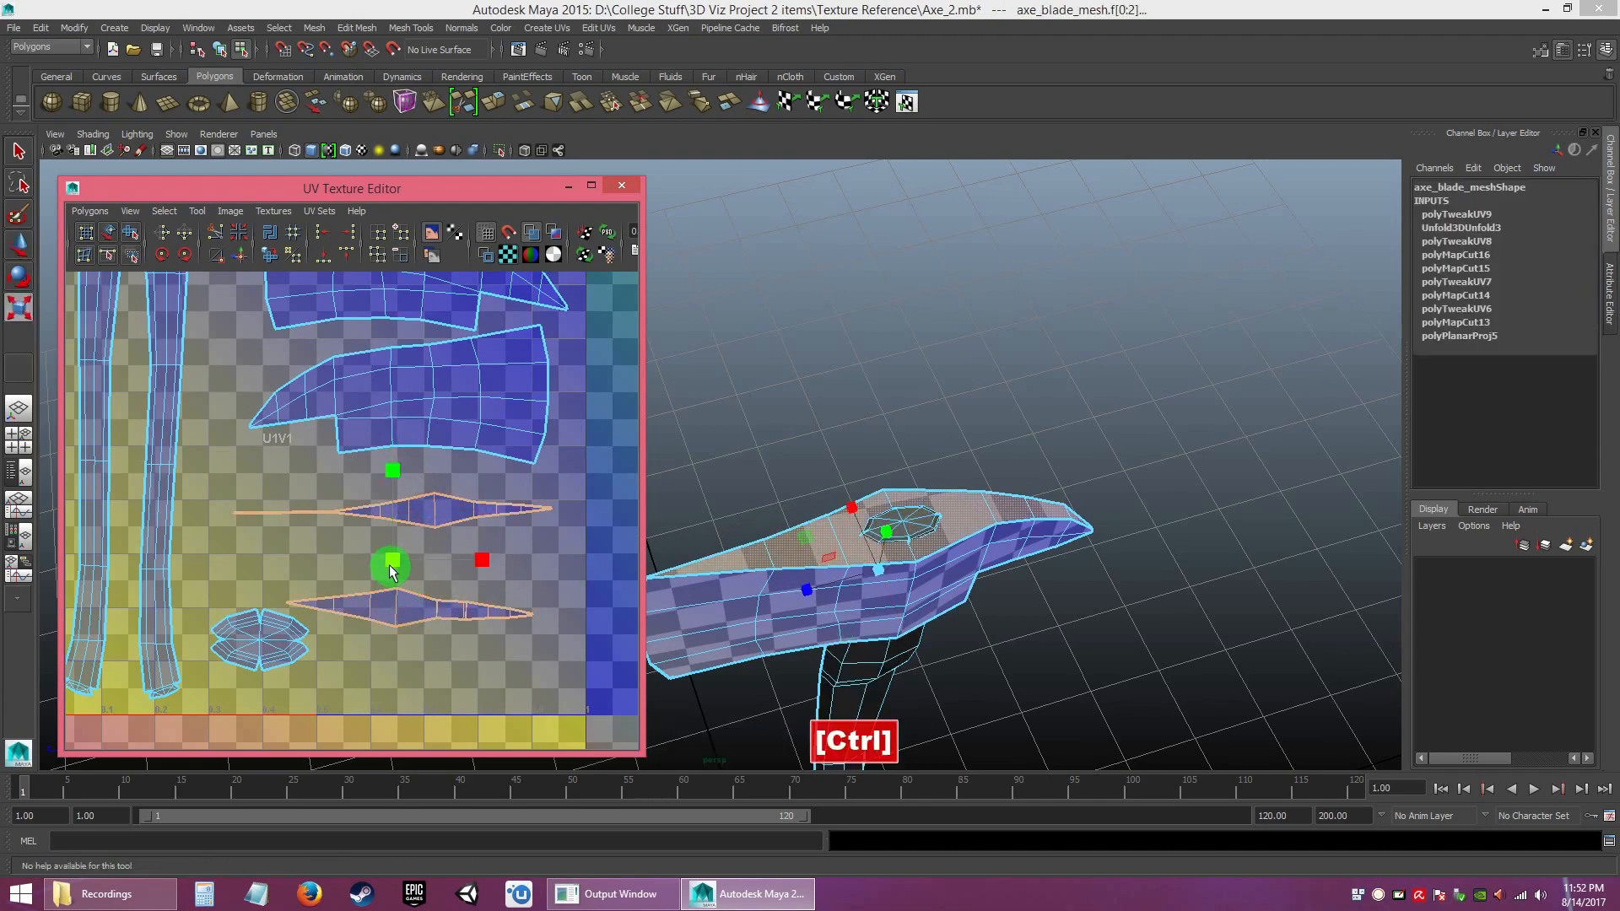
drag(392, 568, 426, 568)
alt+drag(927, 577, 878, 579)
alt+right_drag(881, 582, 900, 655)
alt+drag(900, 654, 914, 620)
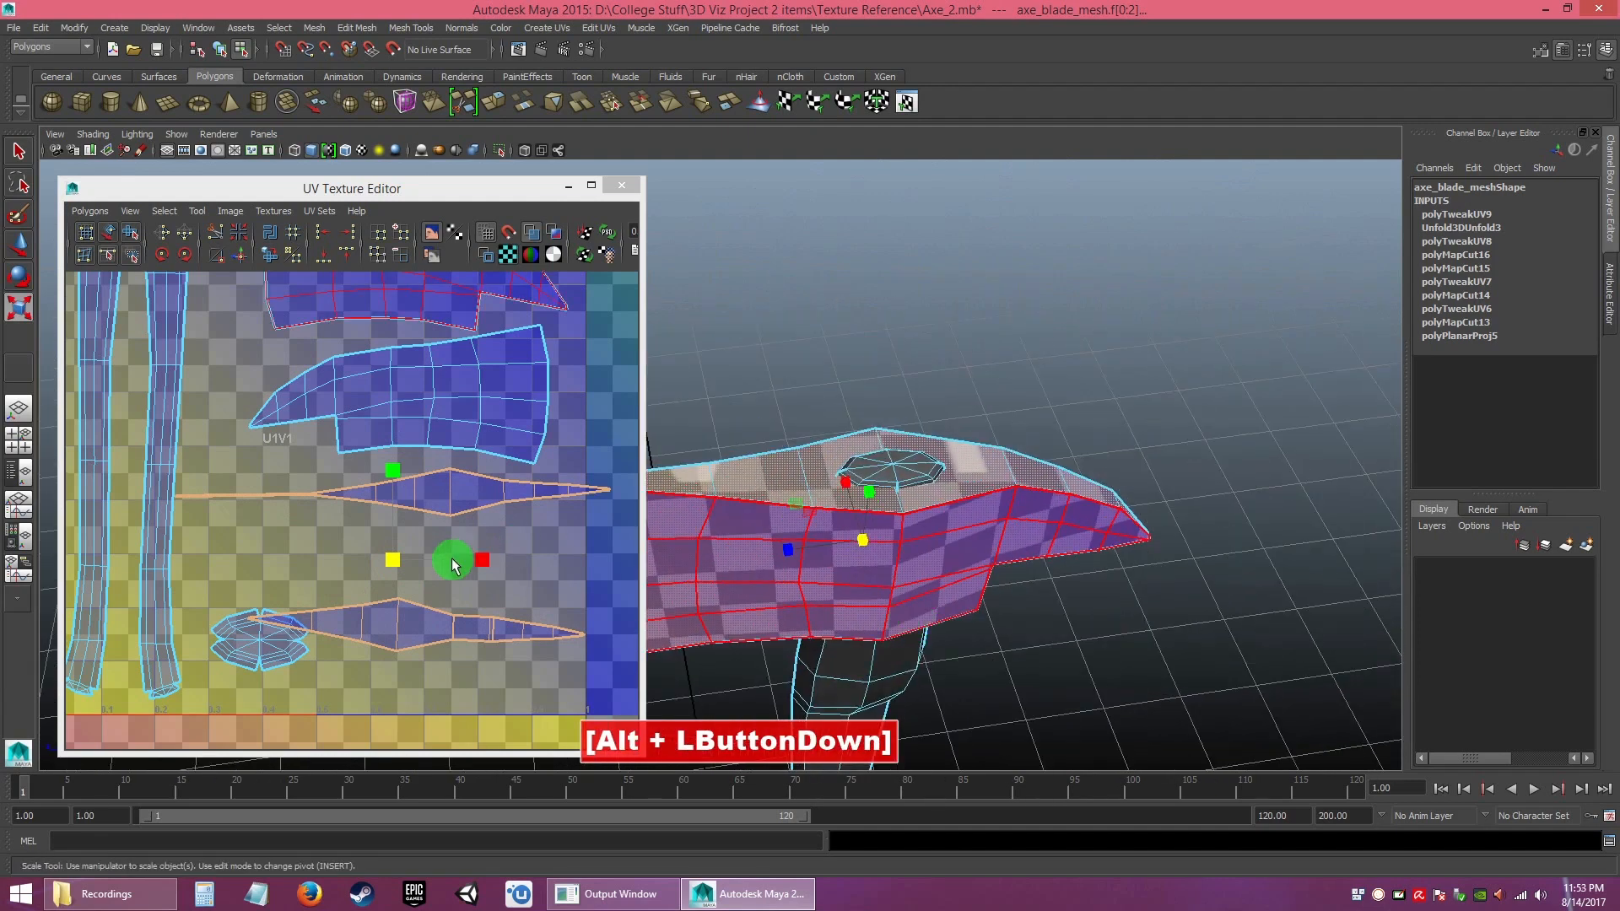
drag(388, 563, 392, 563)
alt+right_drag(441, 563, 447, 568)
click(435, 574)
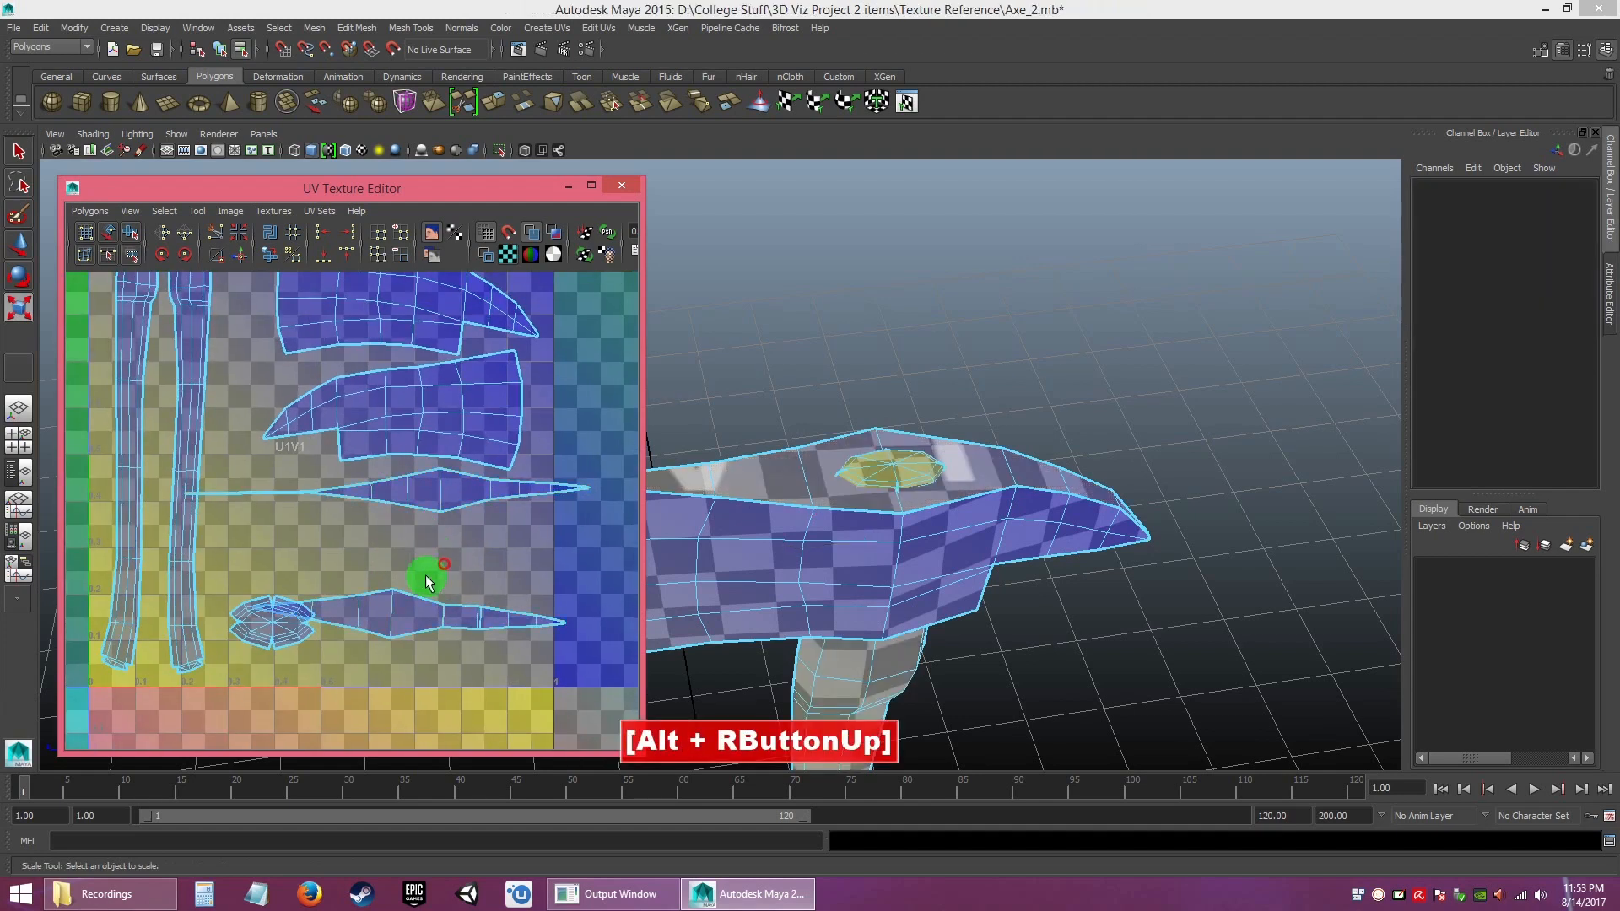
- Shift the upper rim shell left so its pointed end lies inside the 0–1 tile
alt+middle_drag(427, 549, 409, 554)
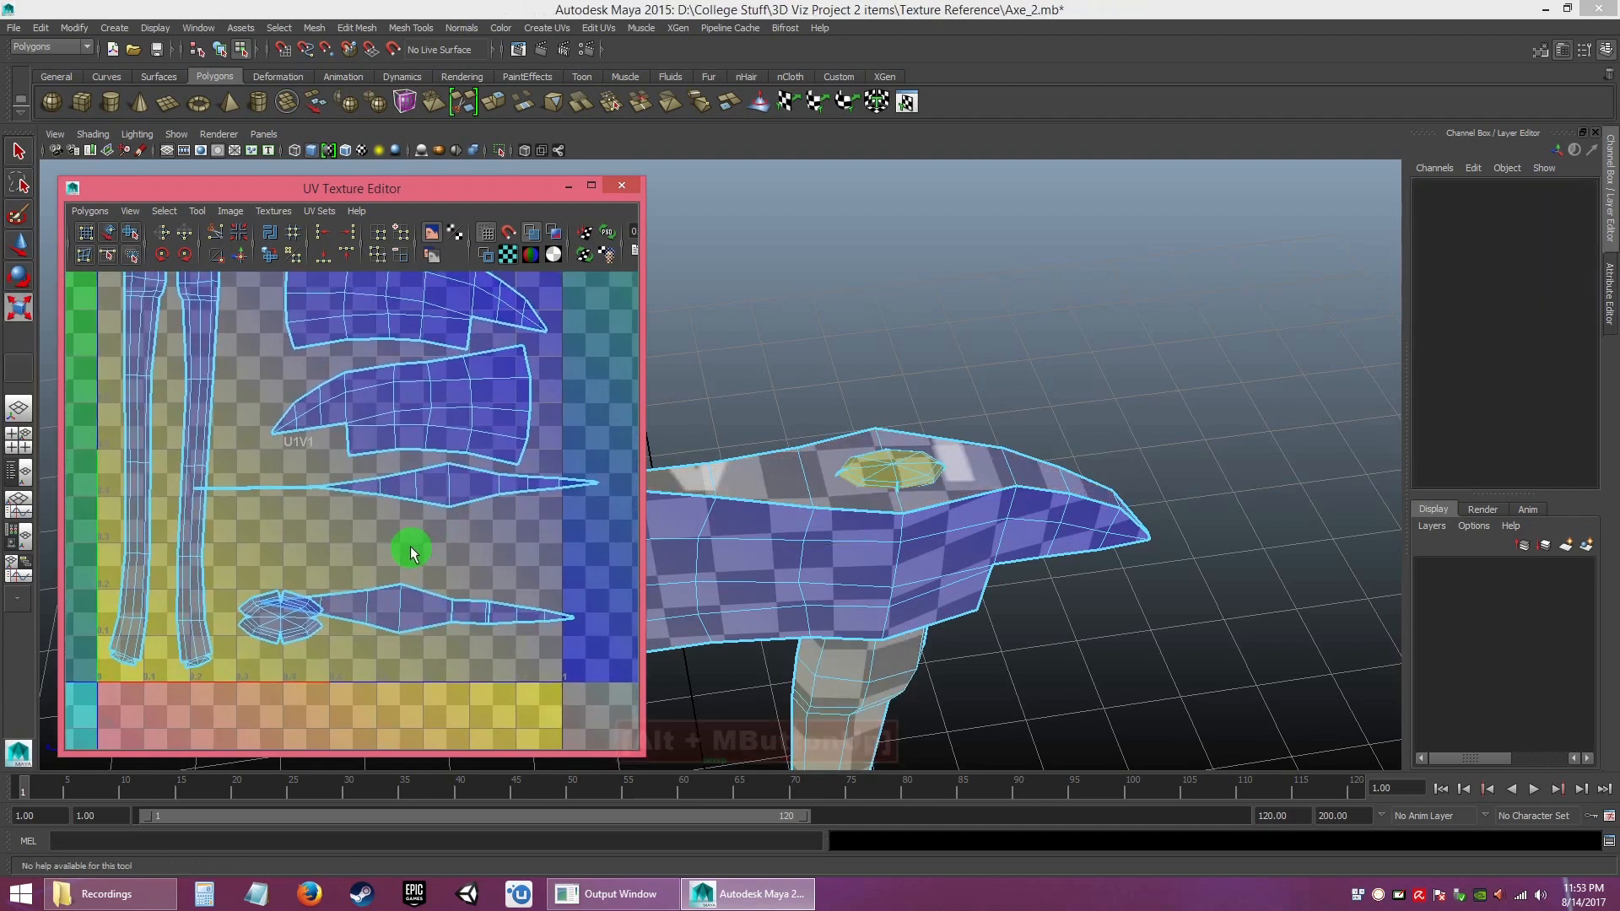
right_click(446, 487)
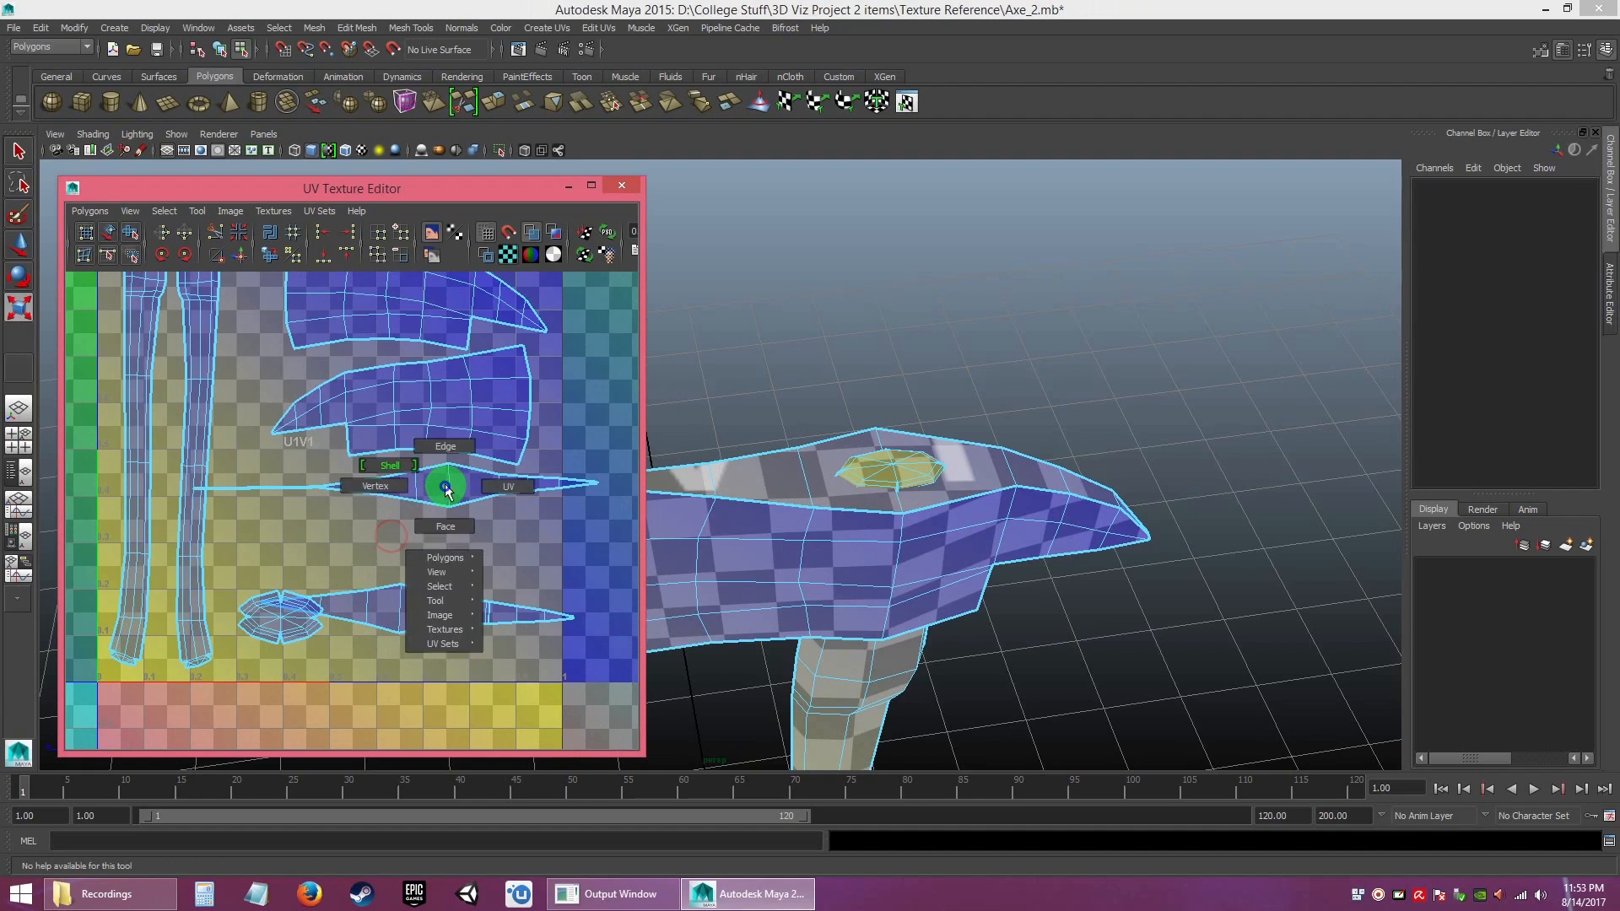
right_drag(449, 451, 384, 466)
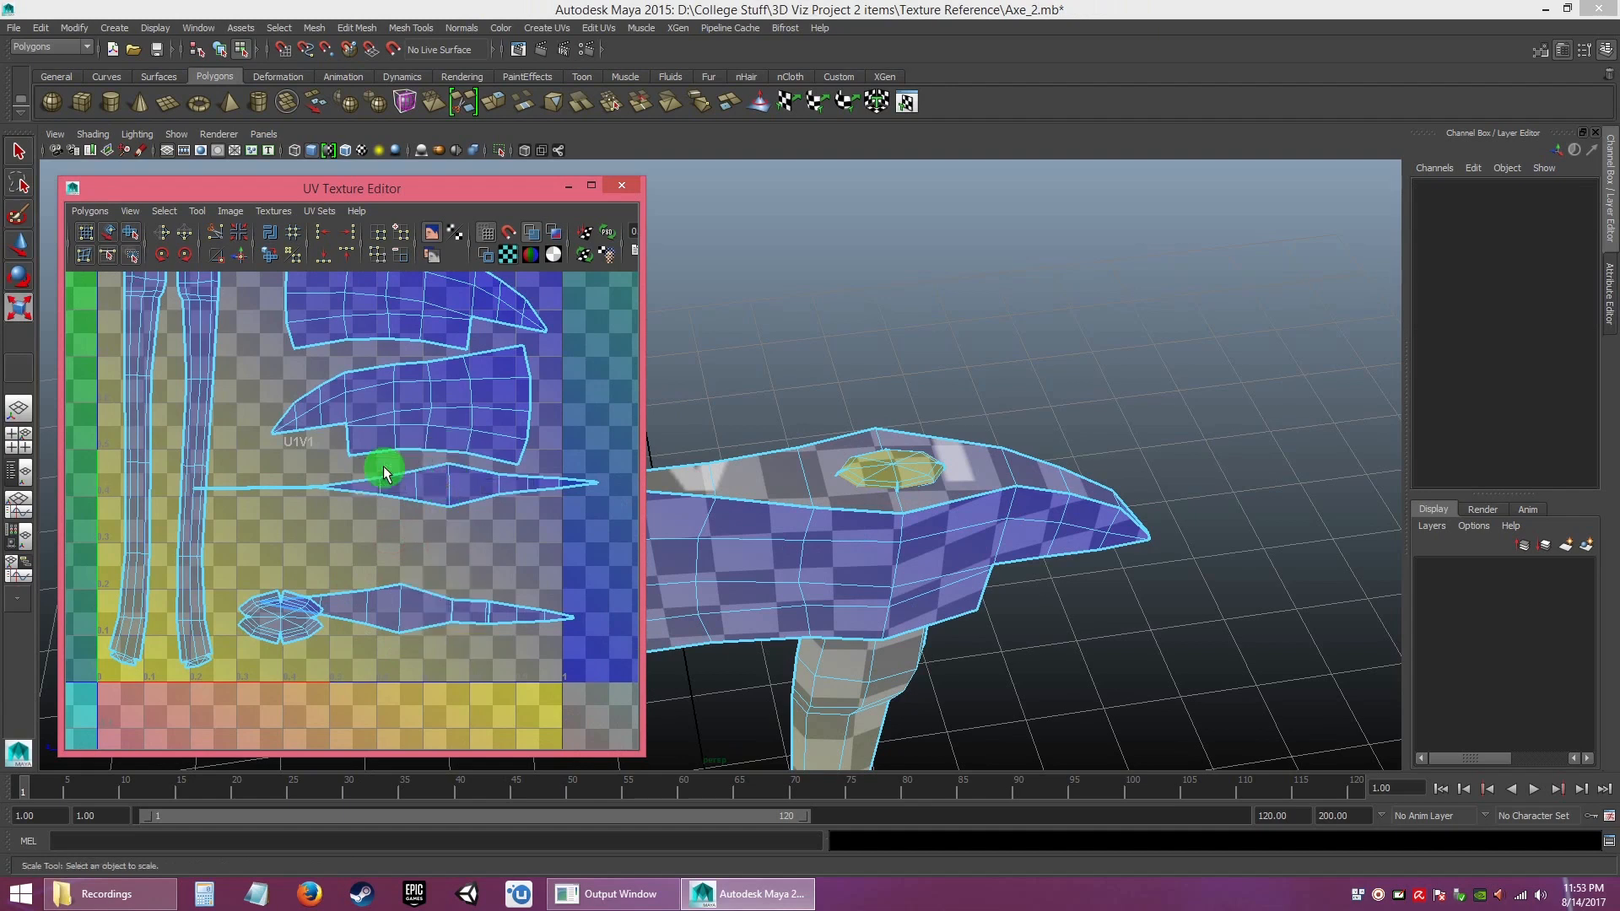
click(456, 499)
key(w)
drag(400, 511, 353, 508)
alt+right_drag(388, 511, 371, 460)
mouse_move(372, 460)
alt+middle_down()
mouse_move(394, 508)
mouse_move(381, 469)
alt+middle_up()
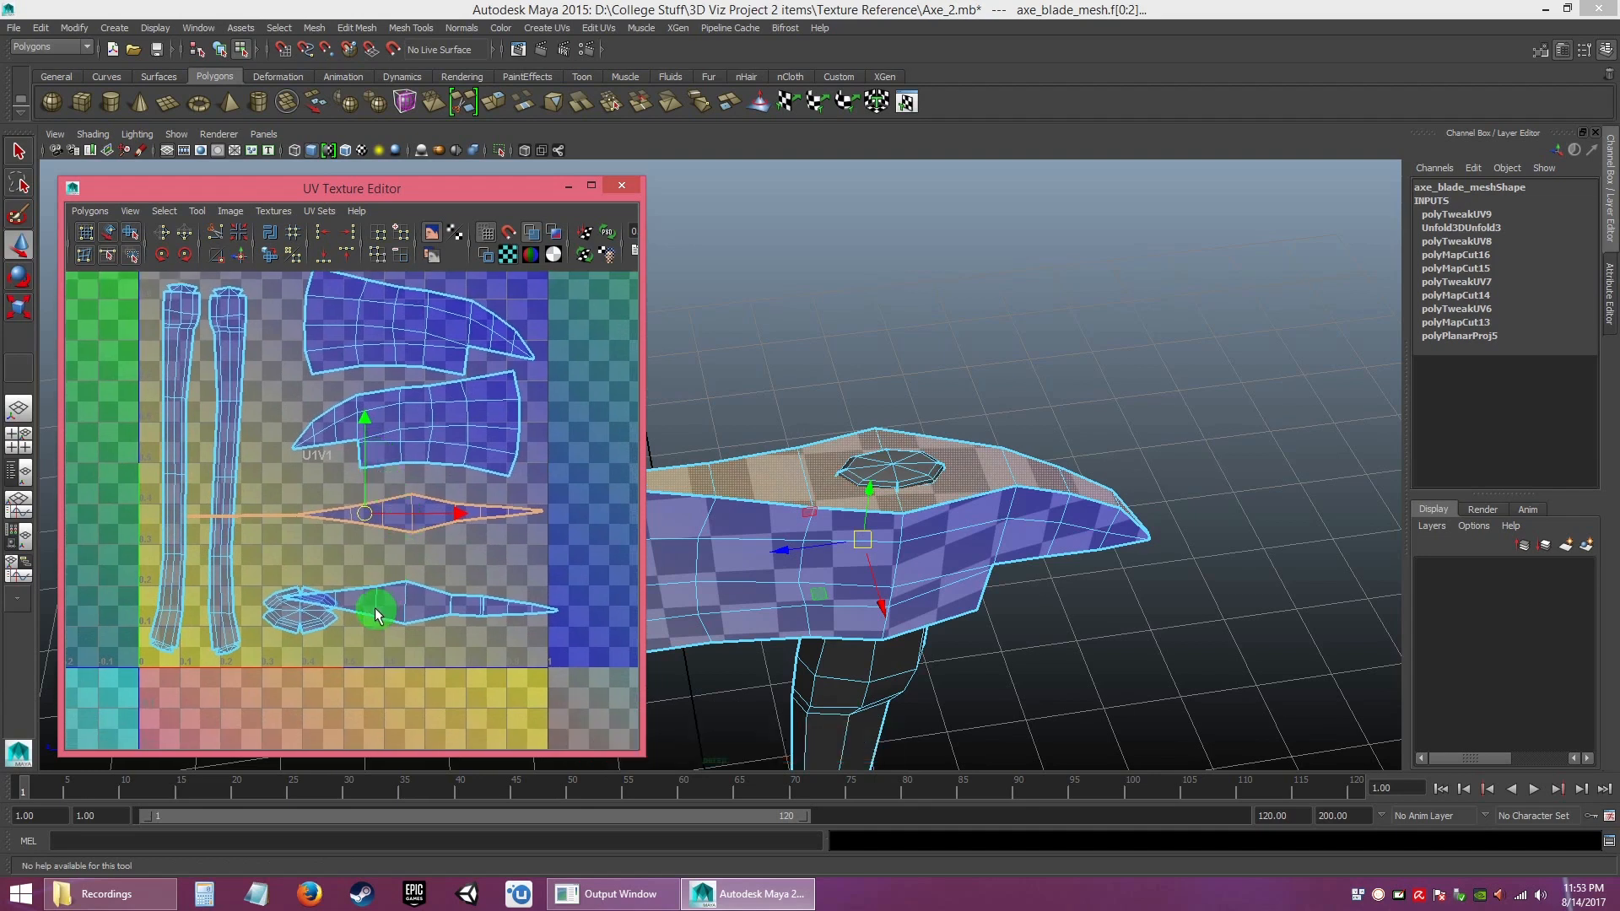
- Add the lower rim shell to the selection, rotate both rim shells 90° clockwise in 45° increments, and deselect them
key(shift)
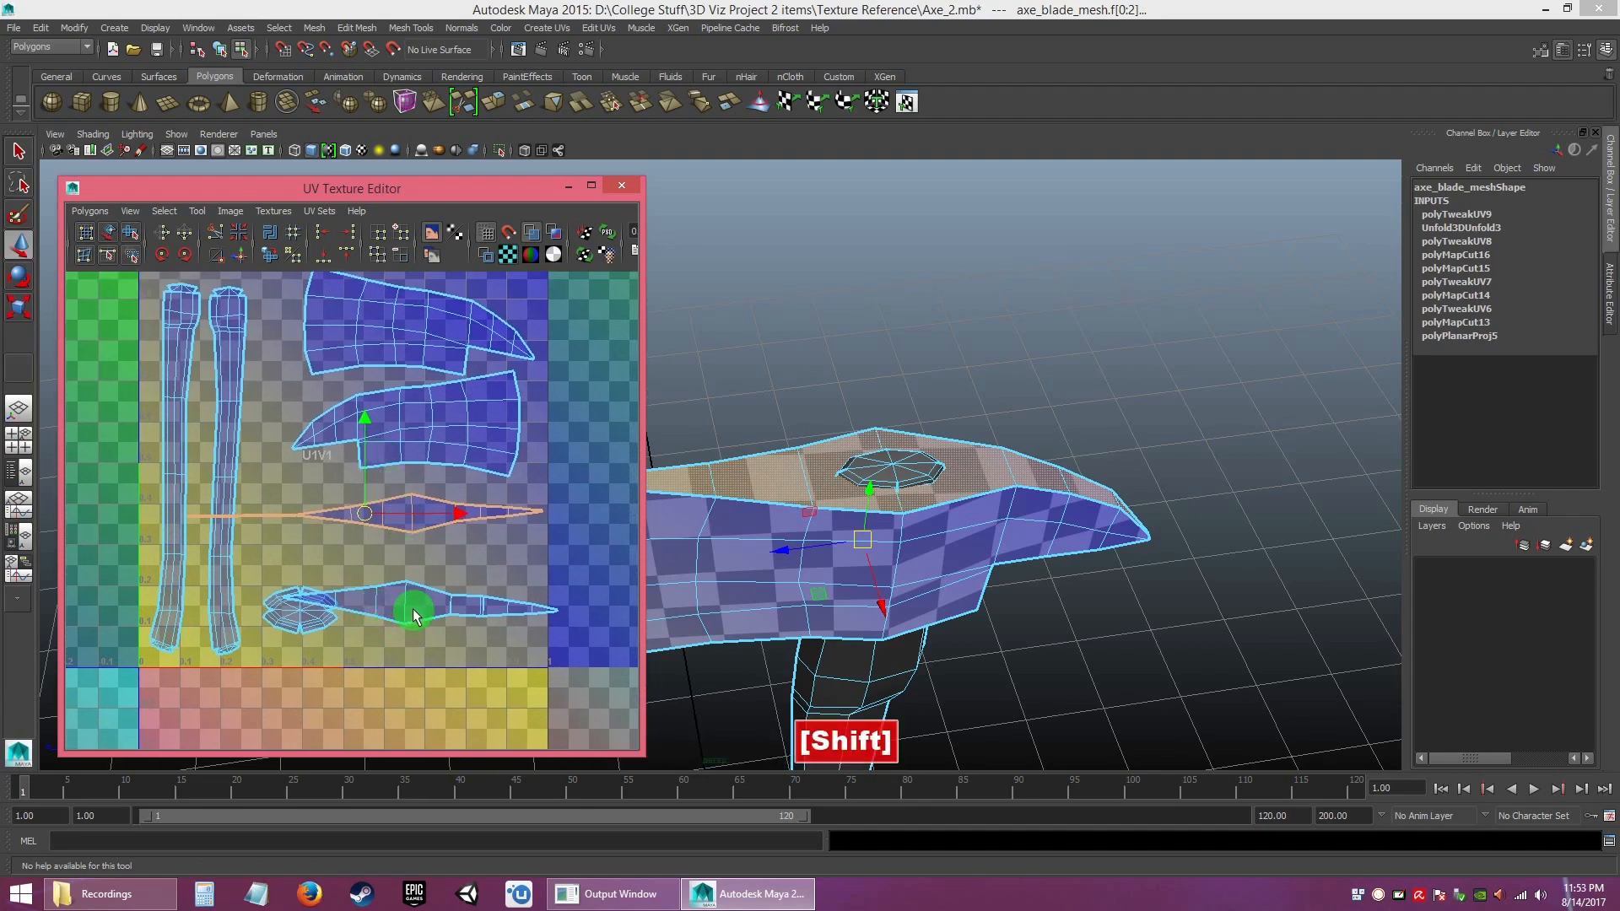
shift+click(409, 600)
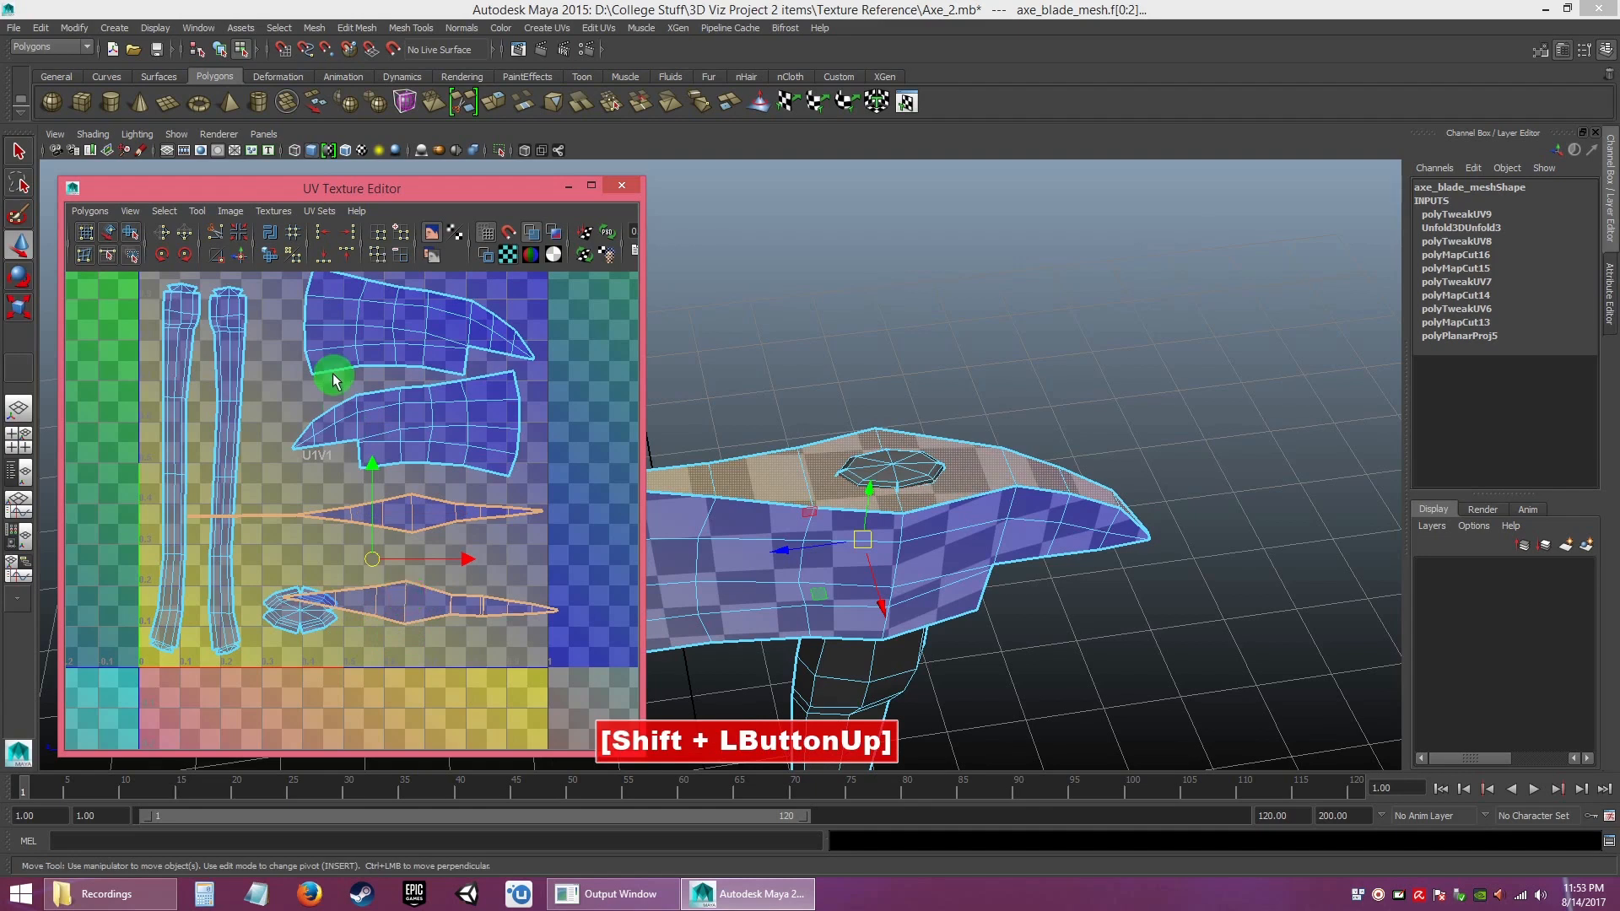
click(187, 259)
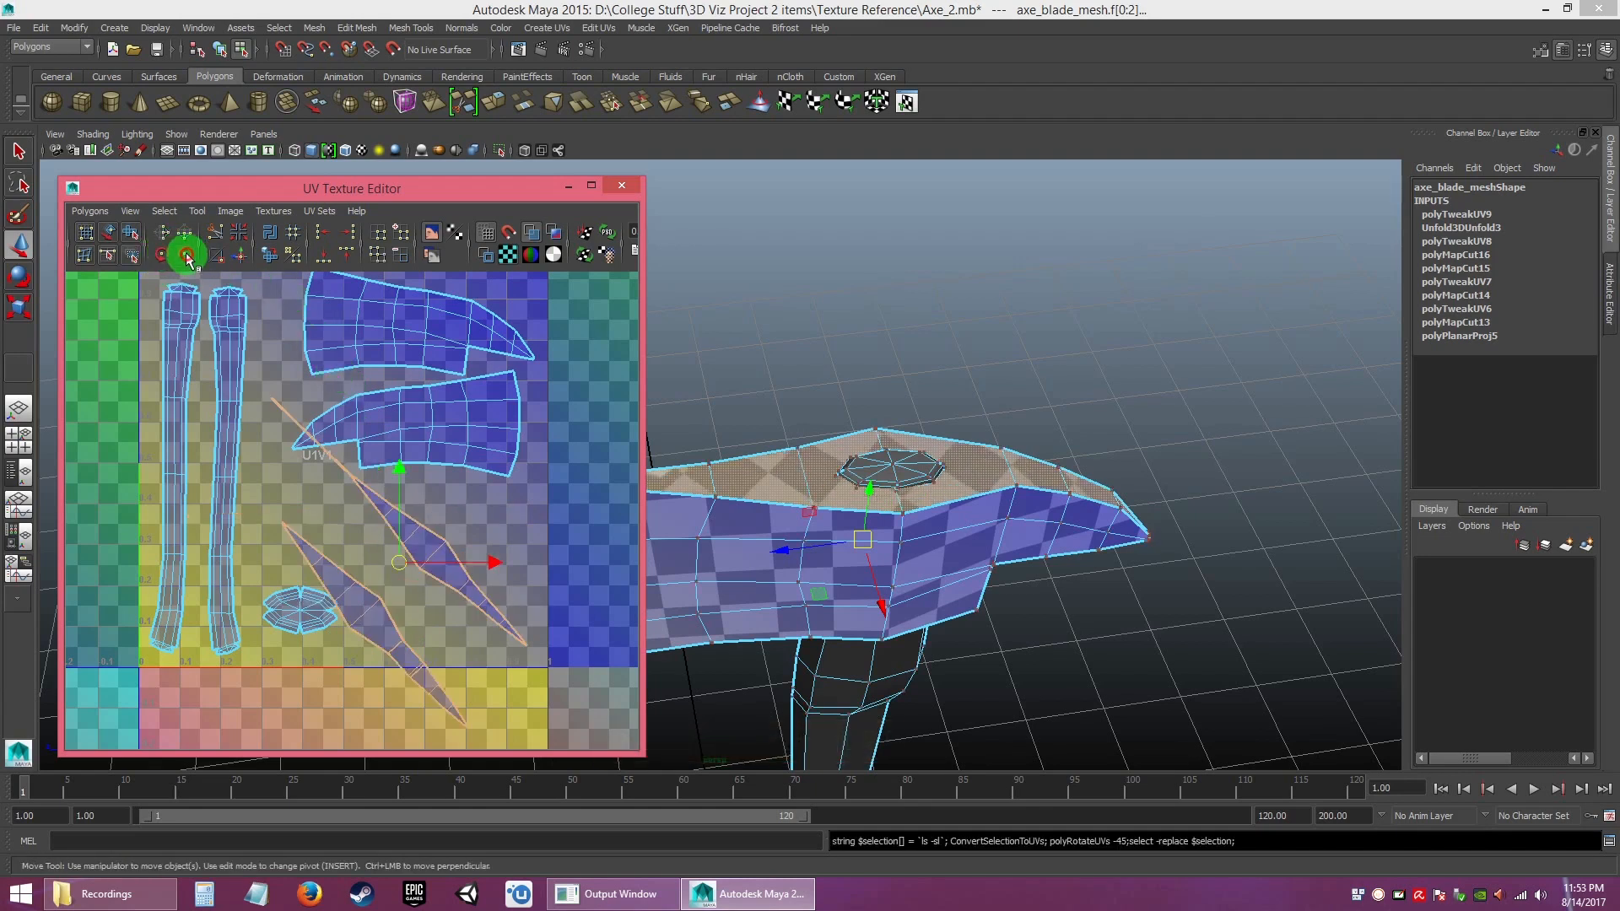
click(187, 258)
click(468, 553)
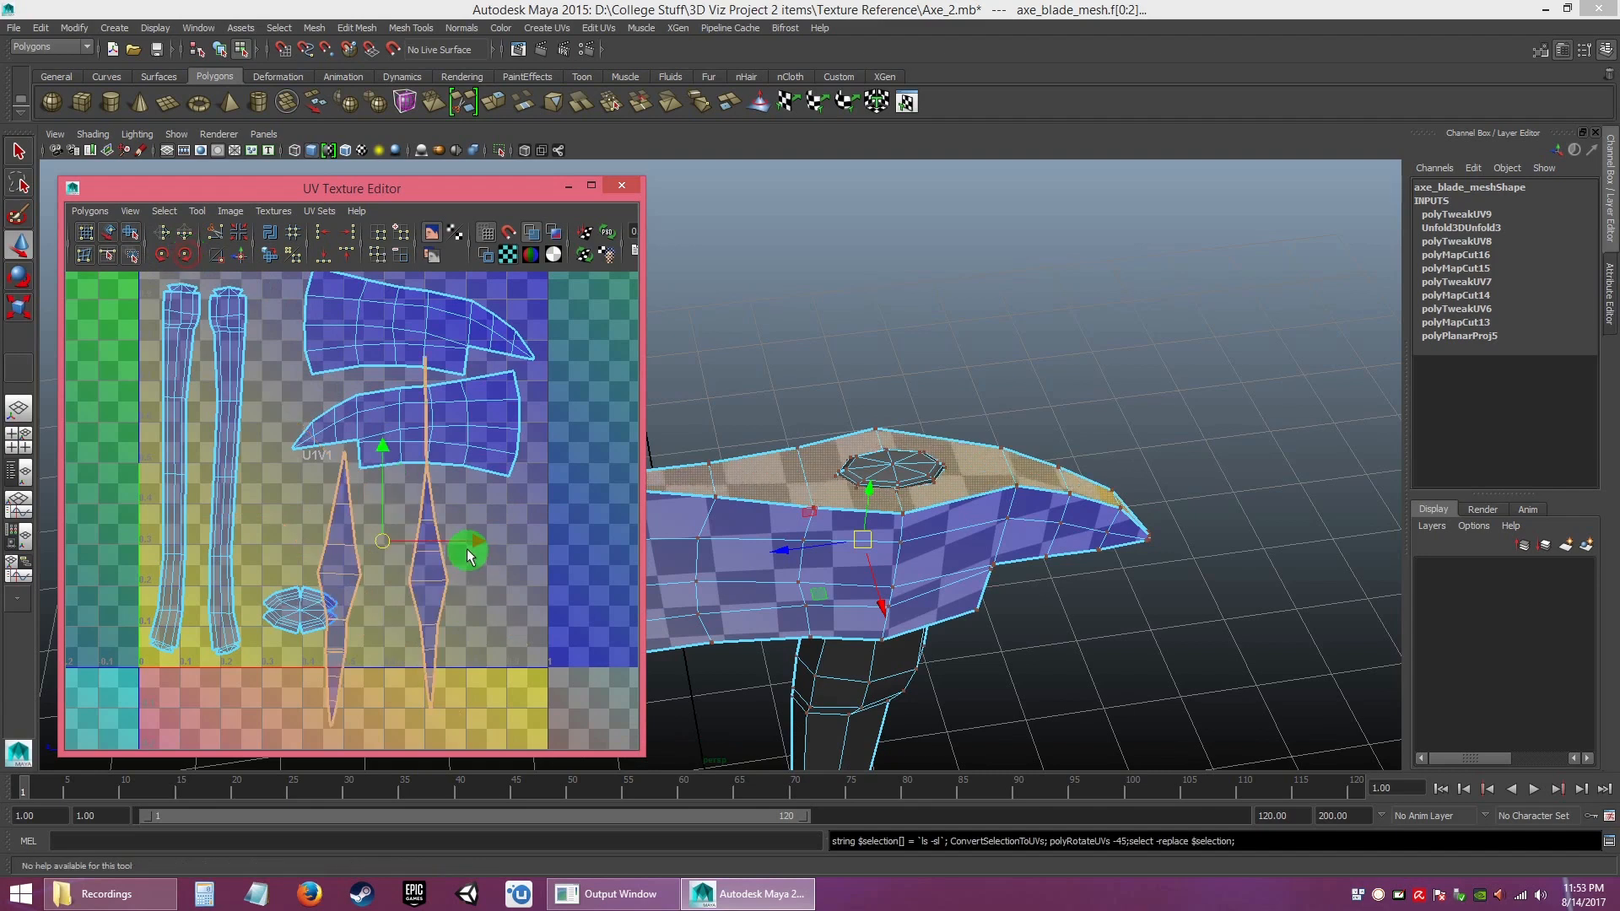
click(493, 602)
- Move the shorter rim shell against the longer one, and shift the upper blade side shell left toward the handle shells
right_click(340, 550)
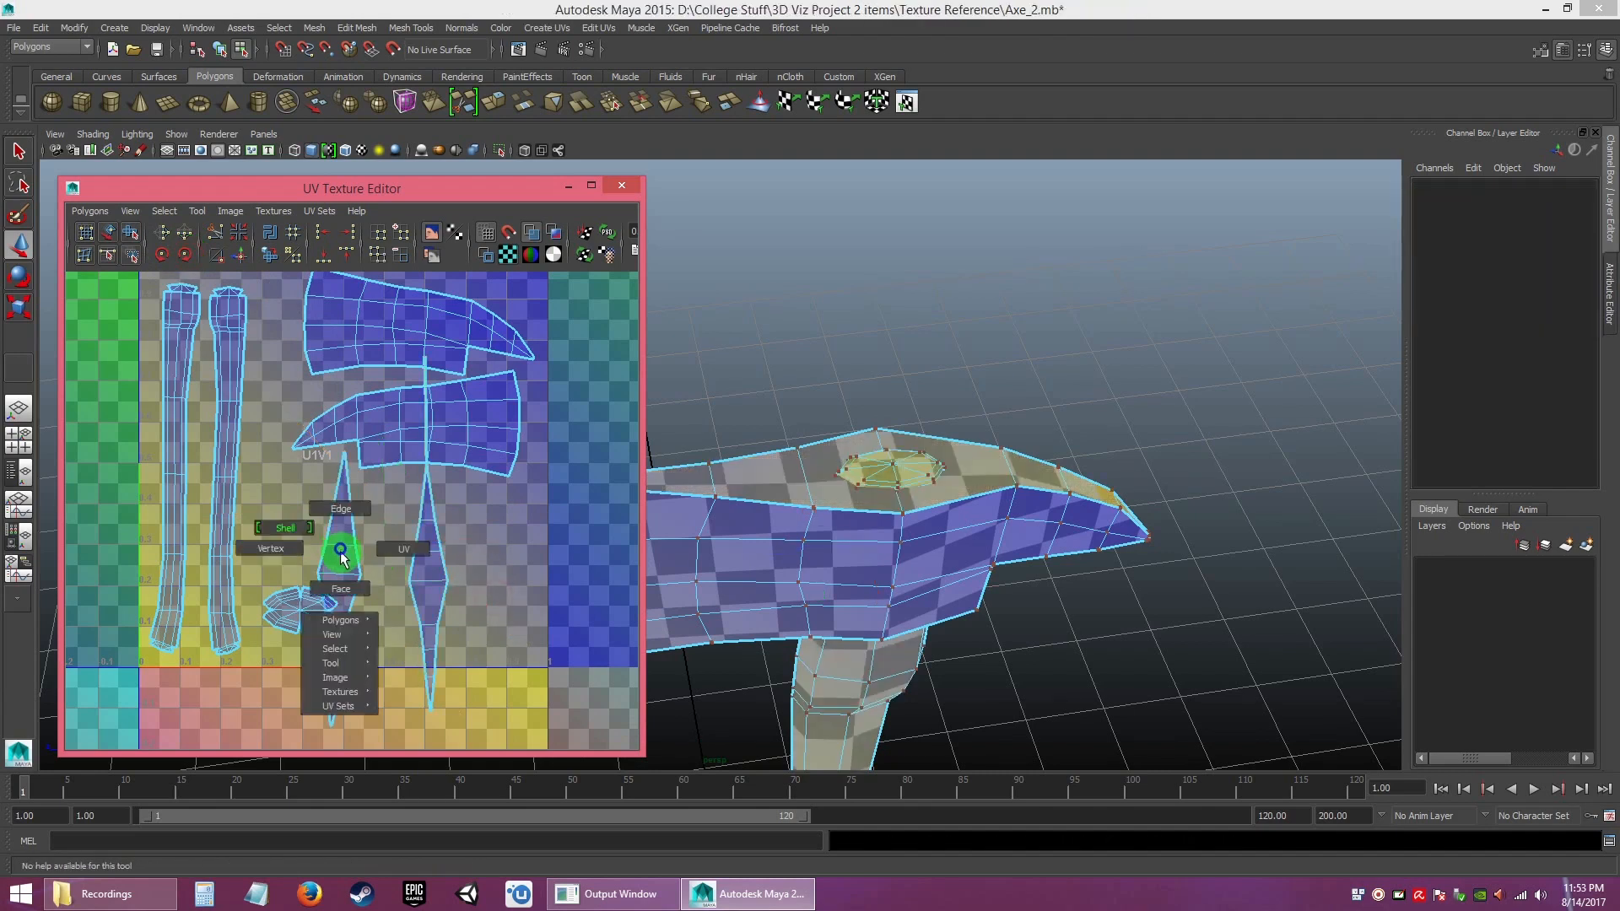
click(284, 529)
click(342, 576)
drag(336, 590, 396, 541)
alt+middle_drag(387, 326, 411, 370)
click(403, 348)
drag(443, 369, 411, 366)
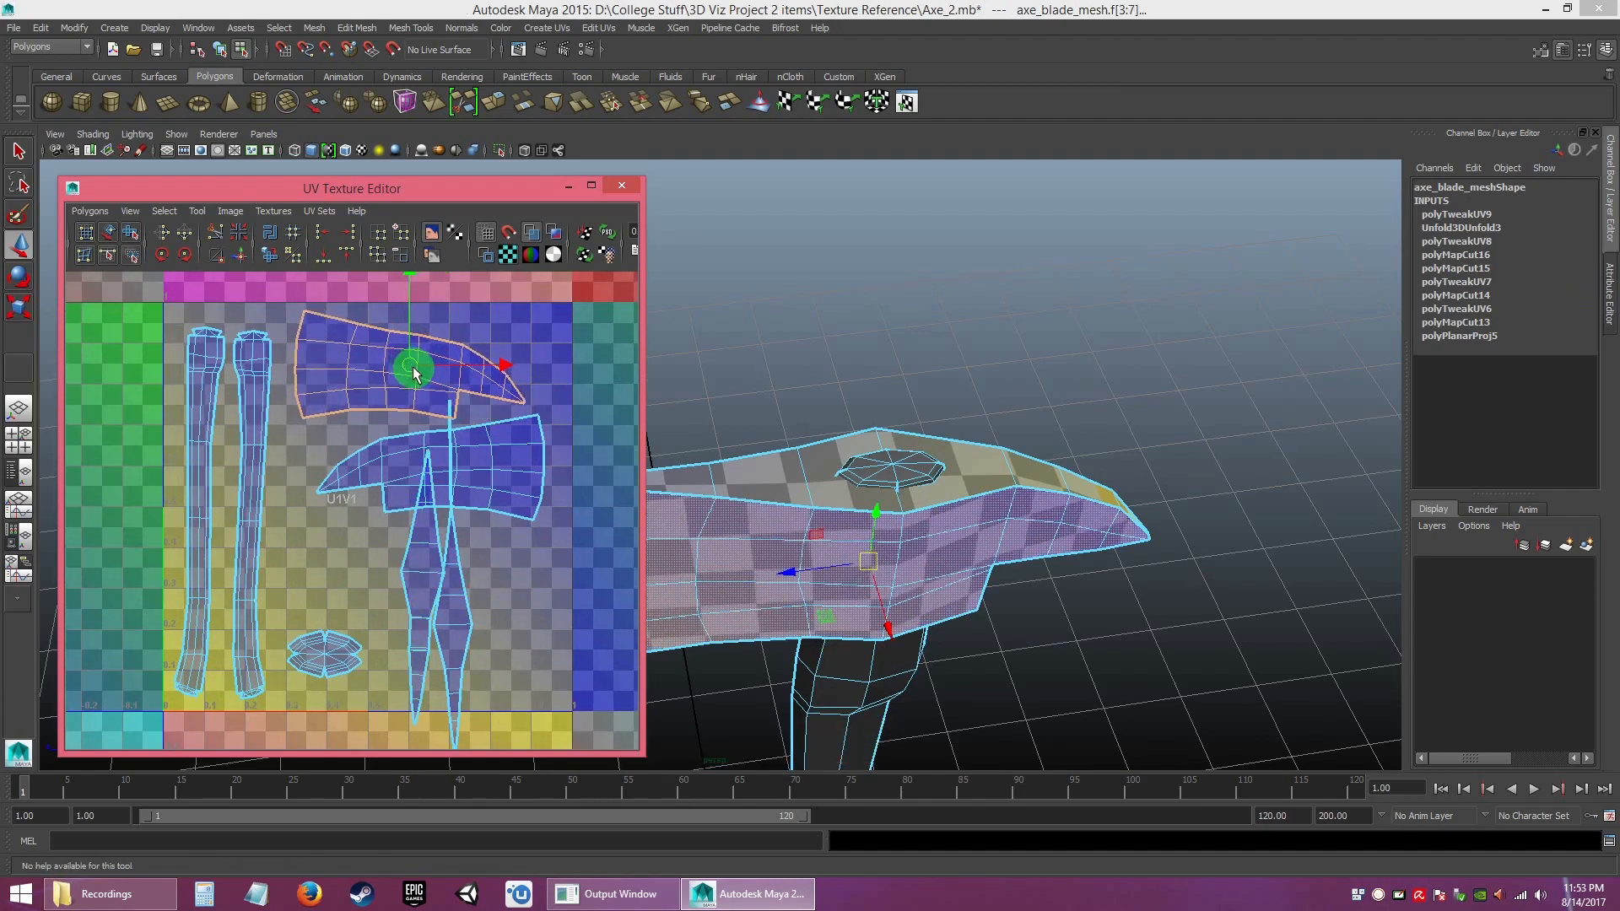
click(507, 599)
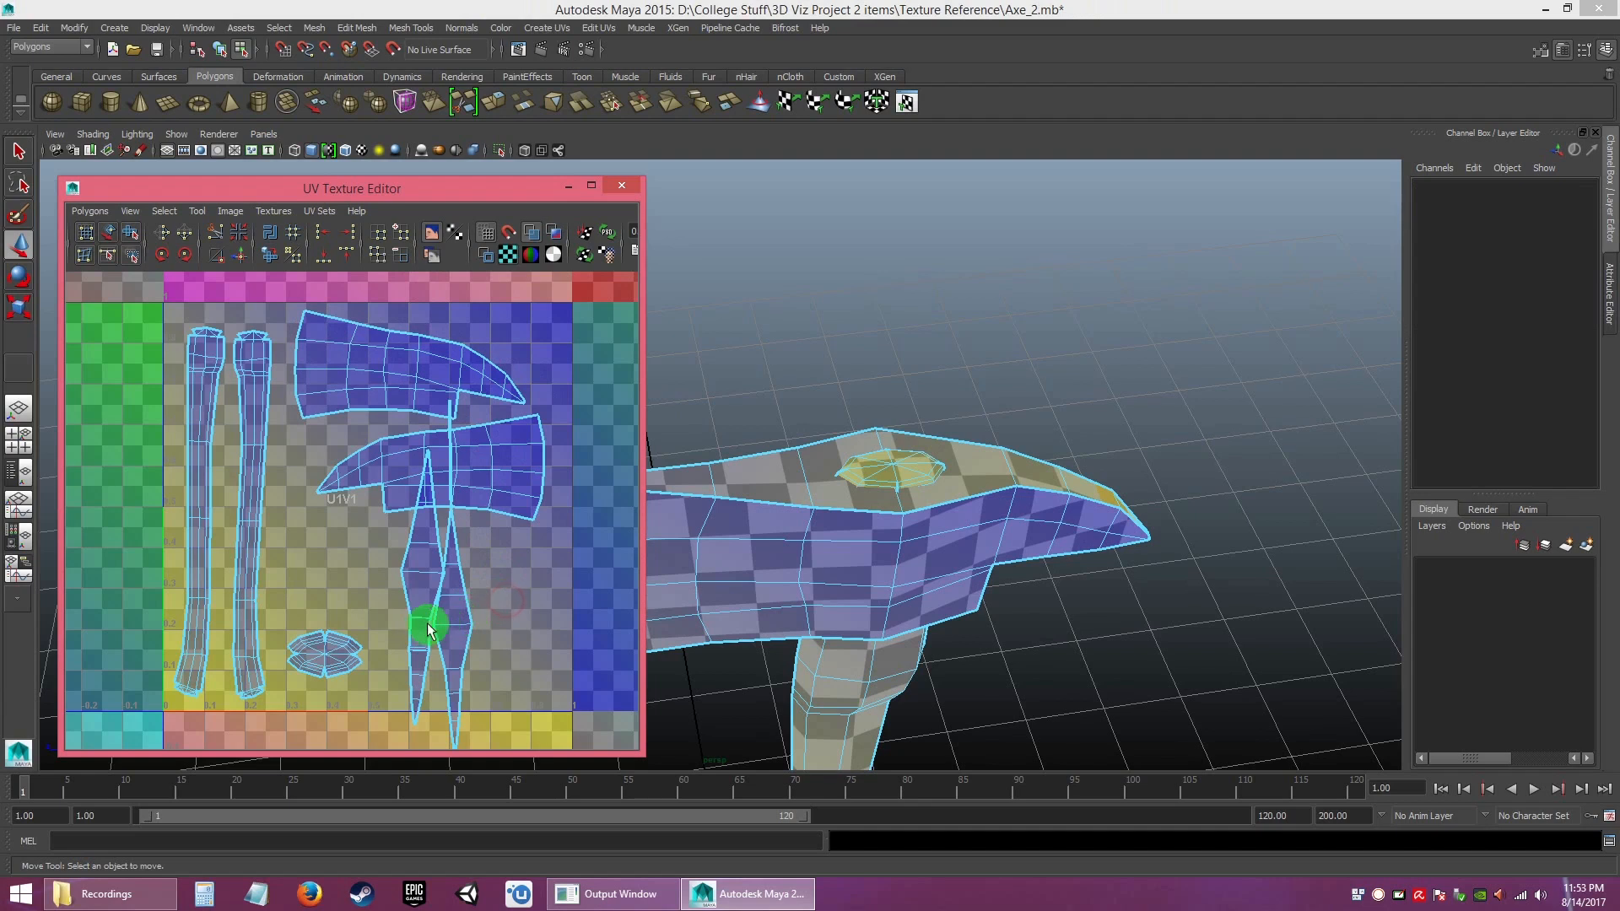
- Shift both handle shells up slightly, and move the knob shell just outside the tile's right edge
alt+middle_drag(489, 629, 387, 560)
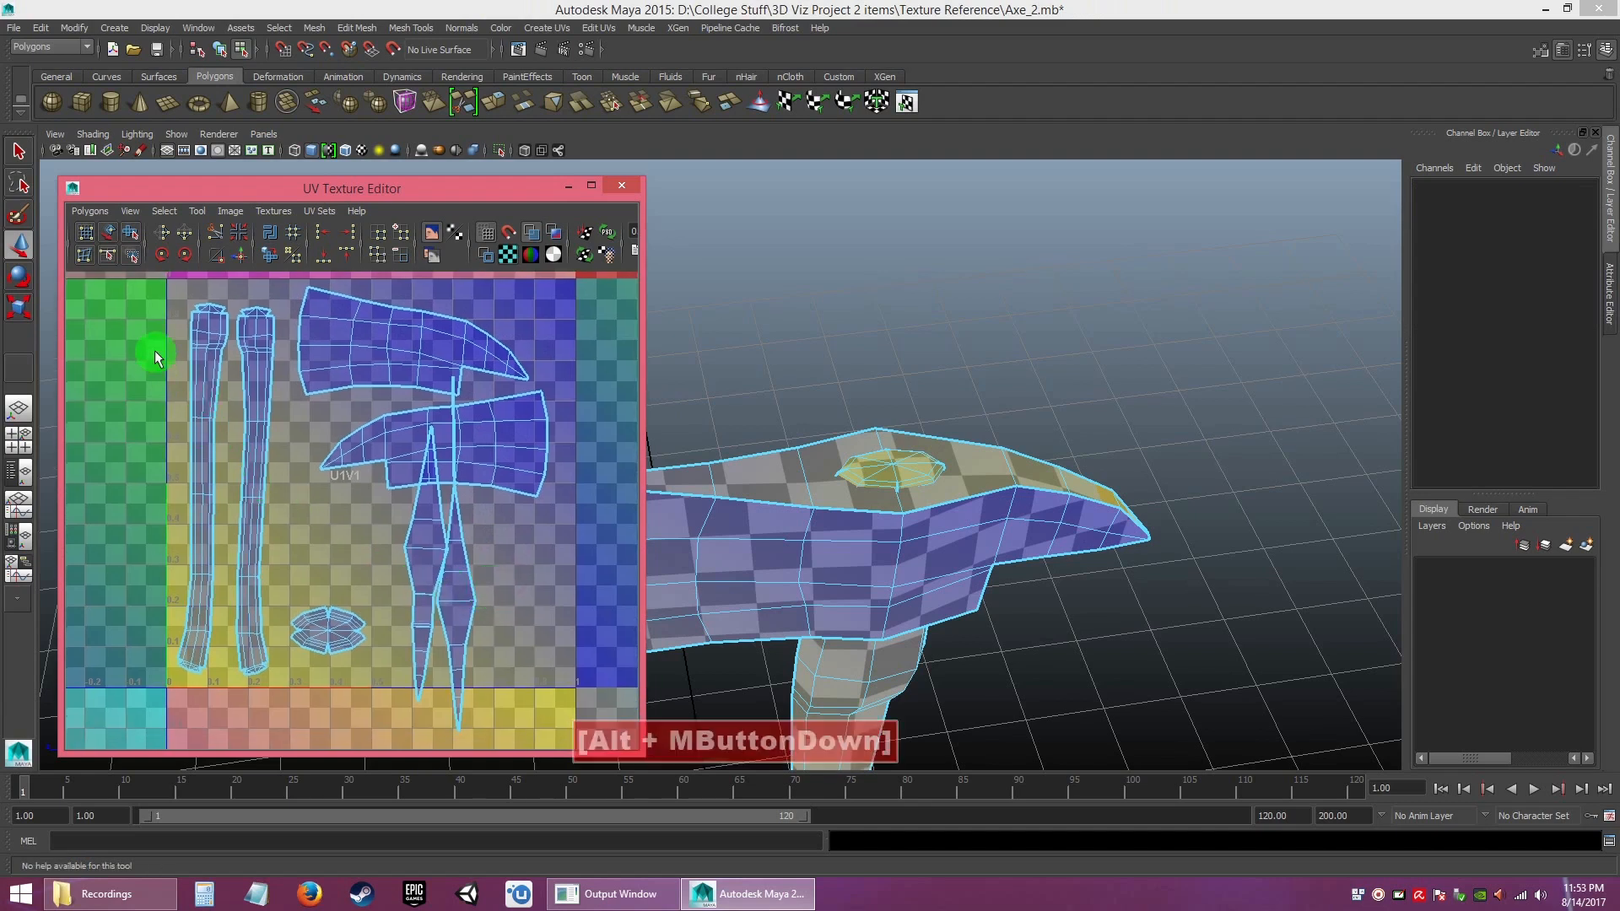
click(256, 440)
drag(228, 406, 230, 389)
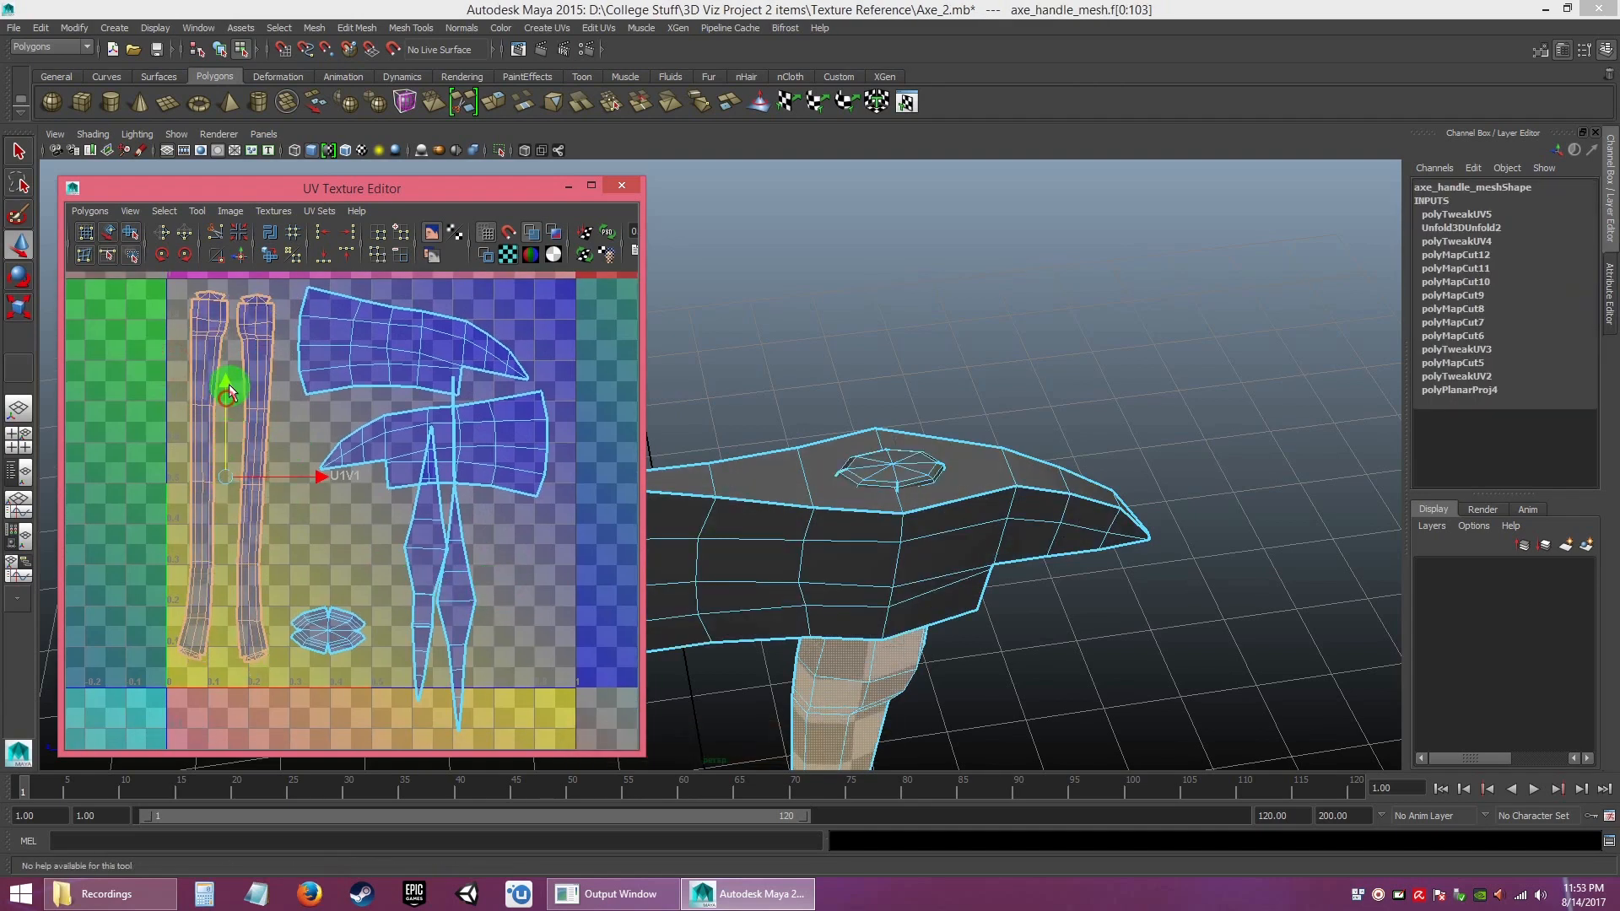
click(335, 545)
click(326, 644)
drag(326, 644, 613, 565)
- Move the shorter rim shell left so it stands upright beside the right handle shell
click(398, 532)
click(420, 564)
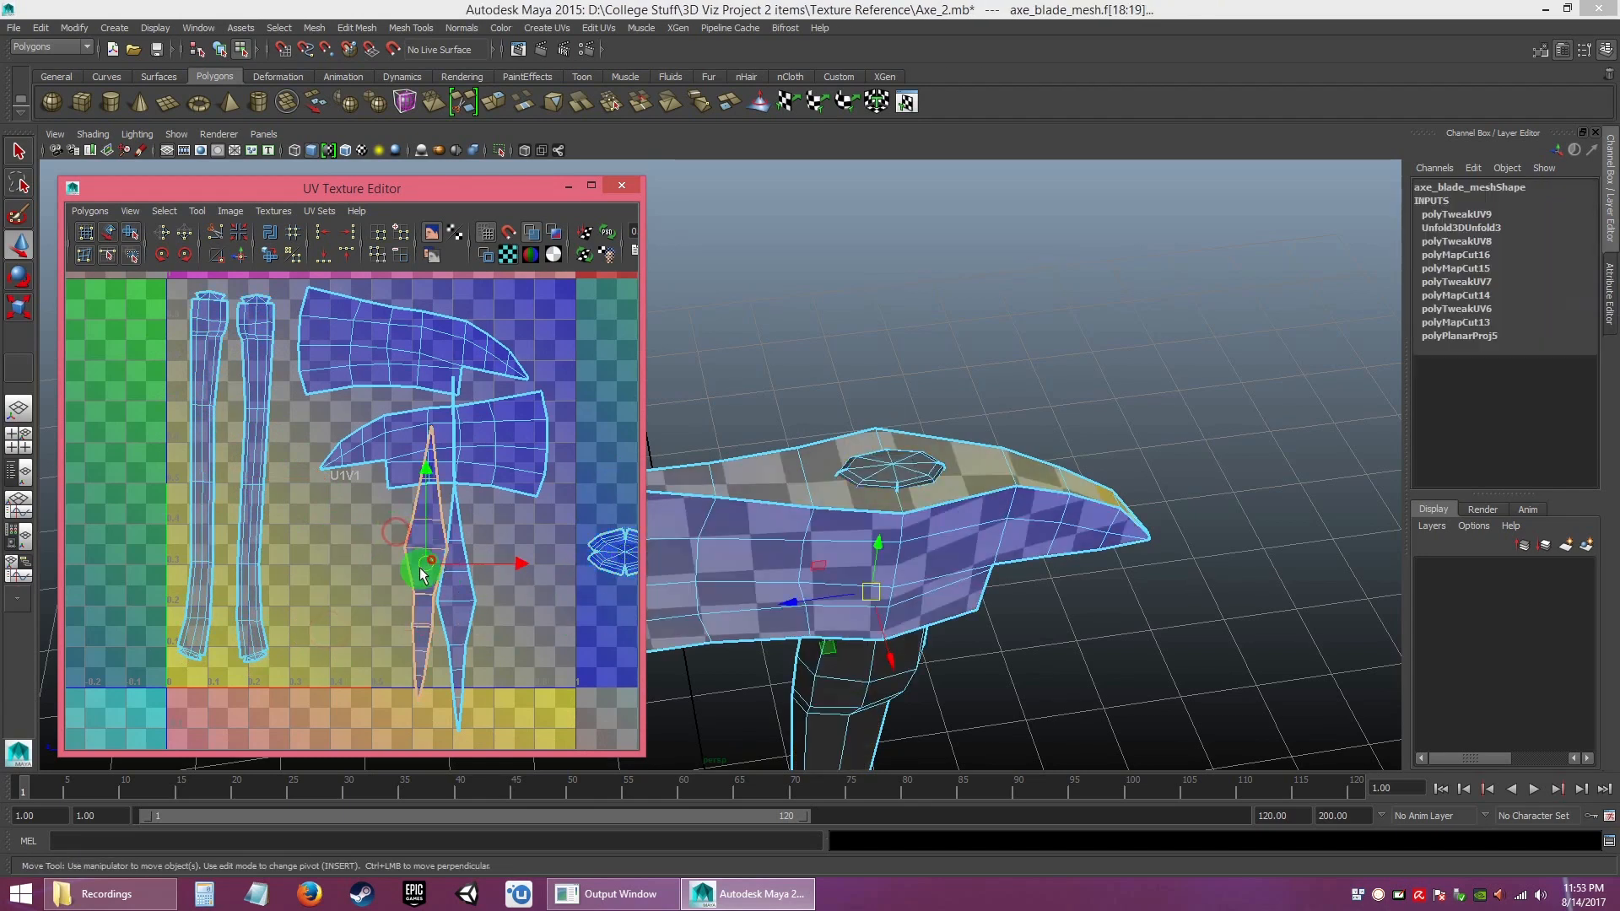
drag(436, 576, 296, 544)
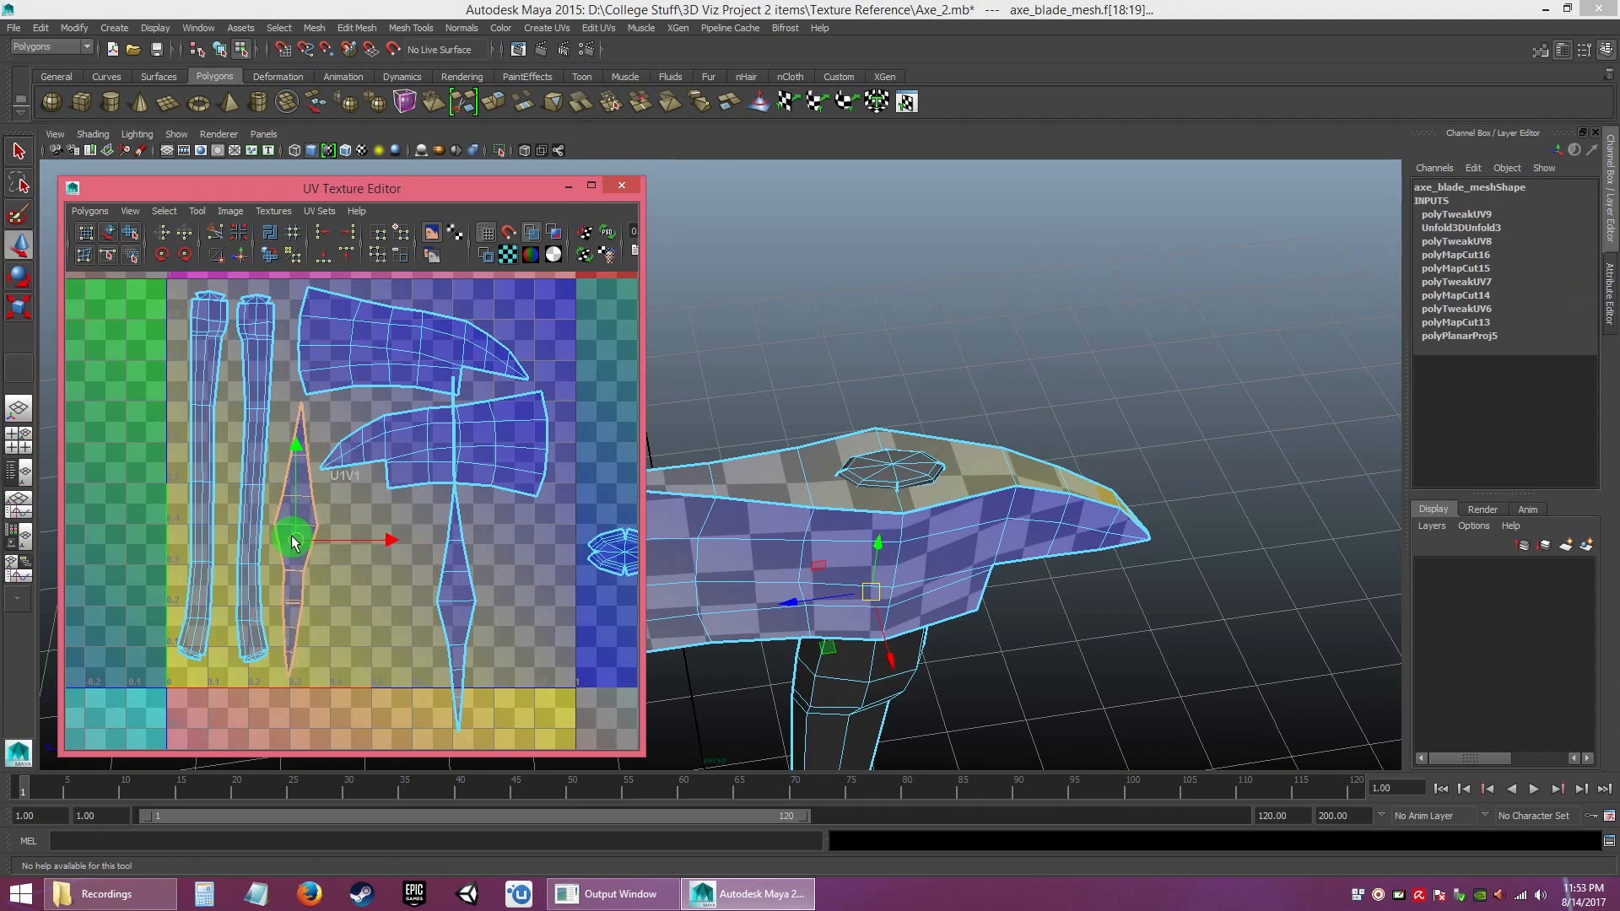
- Move the longer rim shell inside the tile's right edge, and shift the lower blade side shell left, clear of it
click(457, 595)
drag(457, 584, 551, 504)
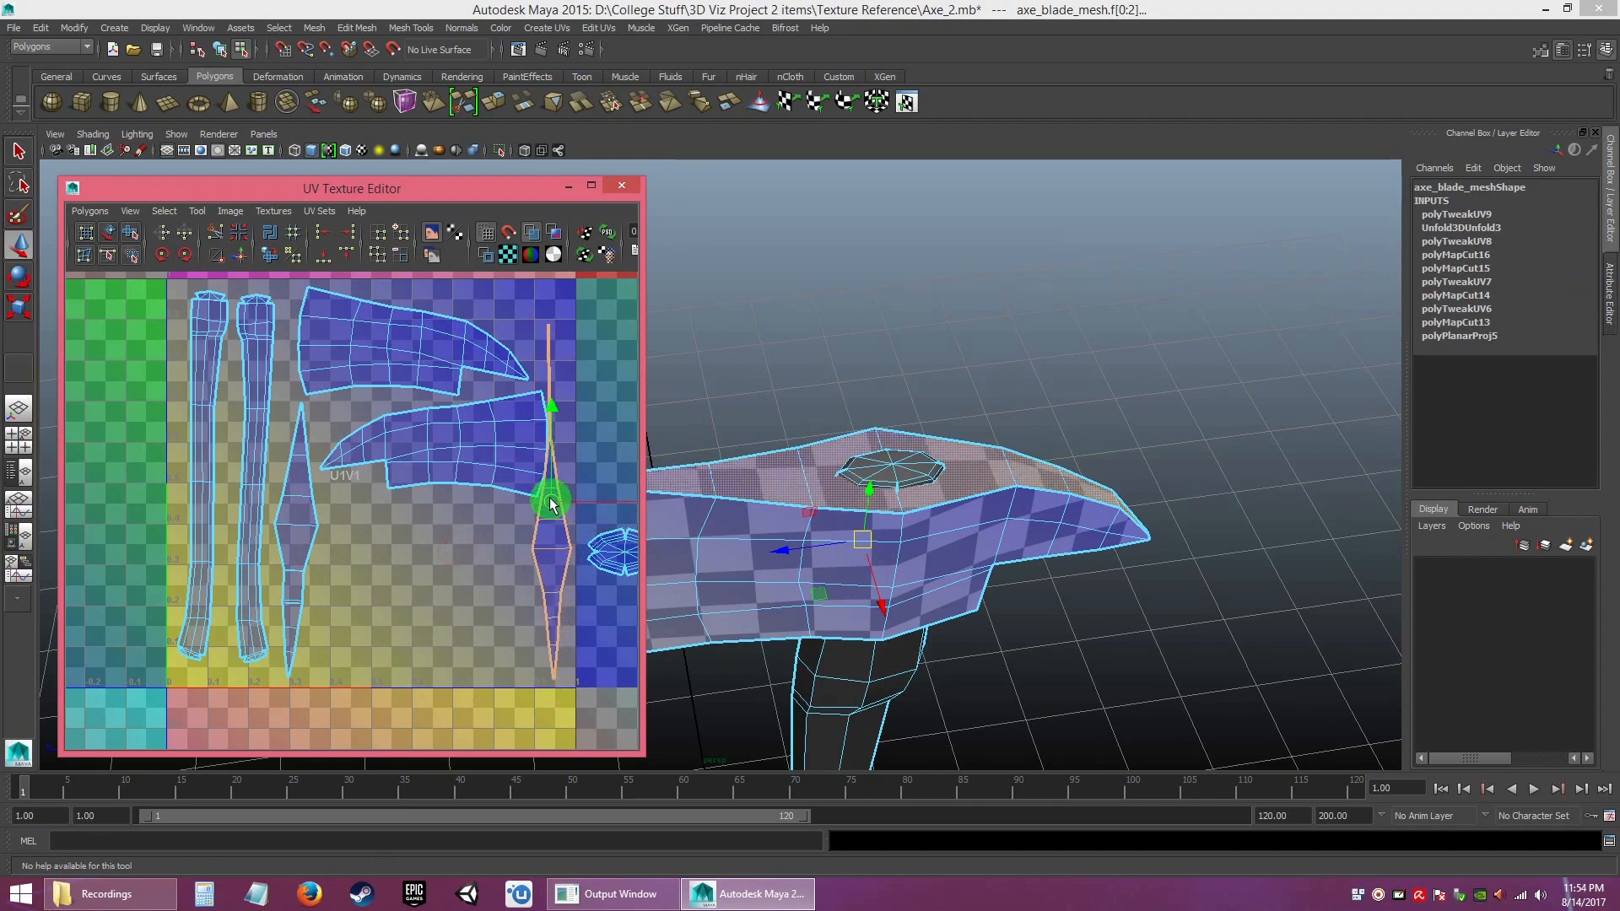
click(448, 435)
drag(517, 441, 496, 447)
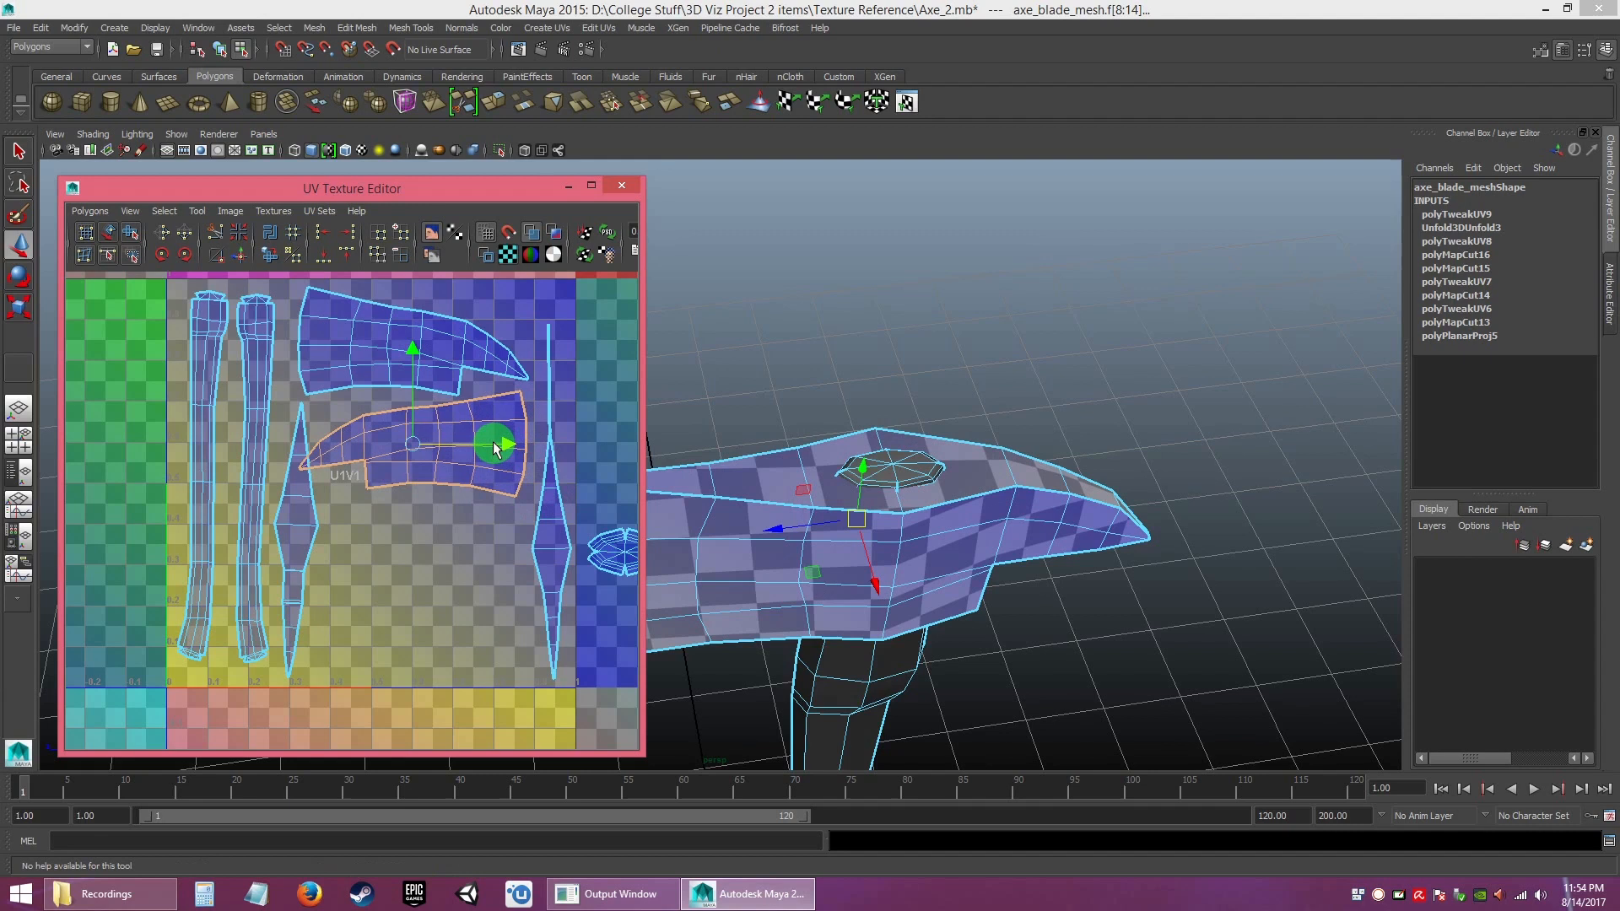
- Move the shorter rim shell below the blade side shells, and check which faces on the blade's underside it covers
click(294, 532)
drag(310, 535, 416, 588)
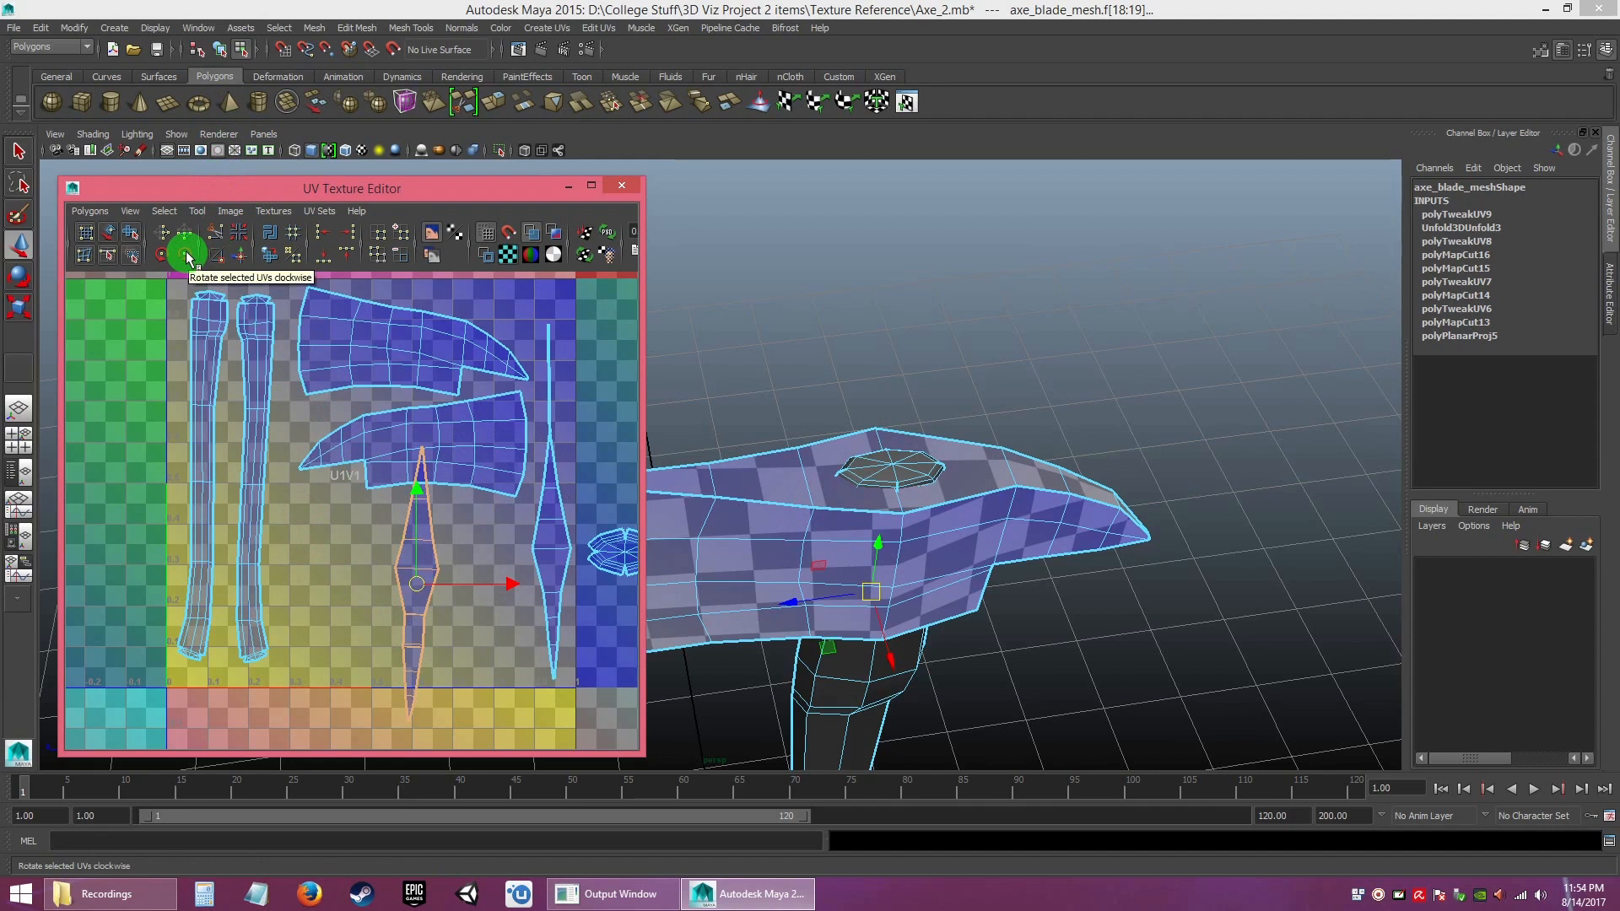
alt+drag(980, 696, 947, 568)
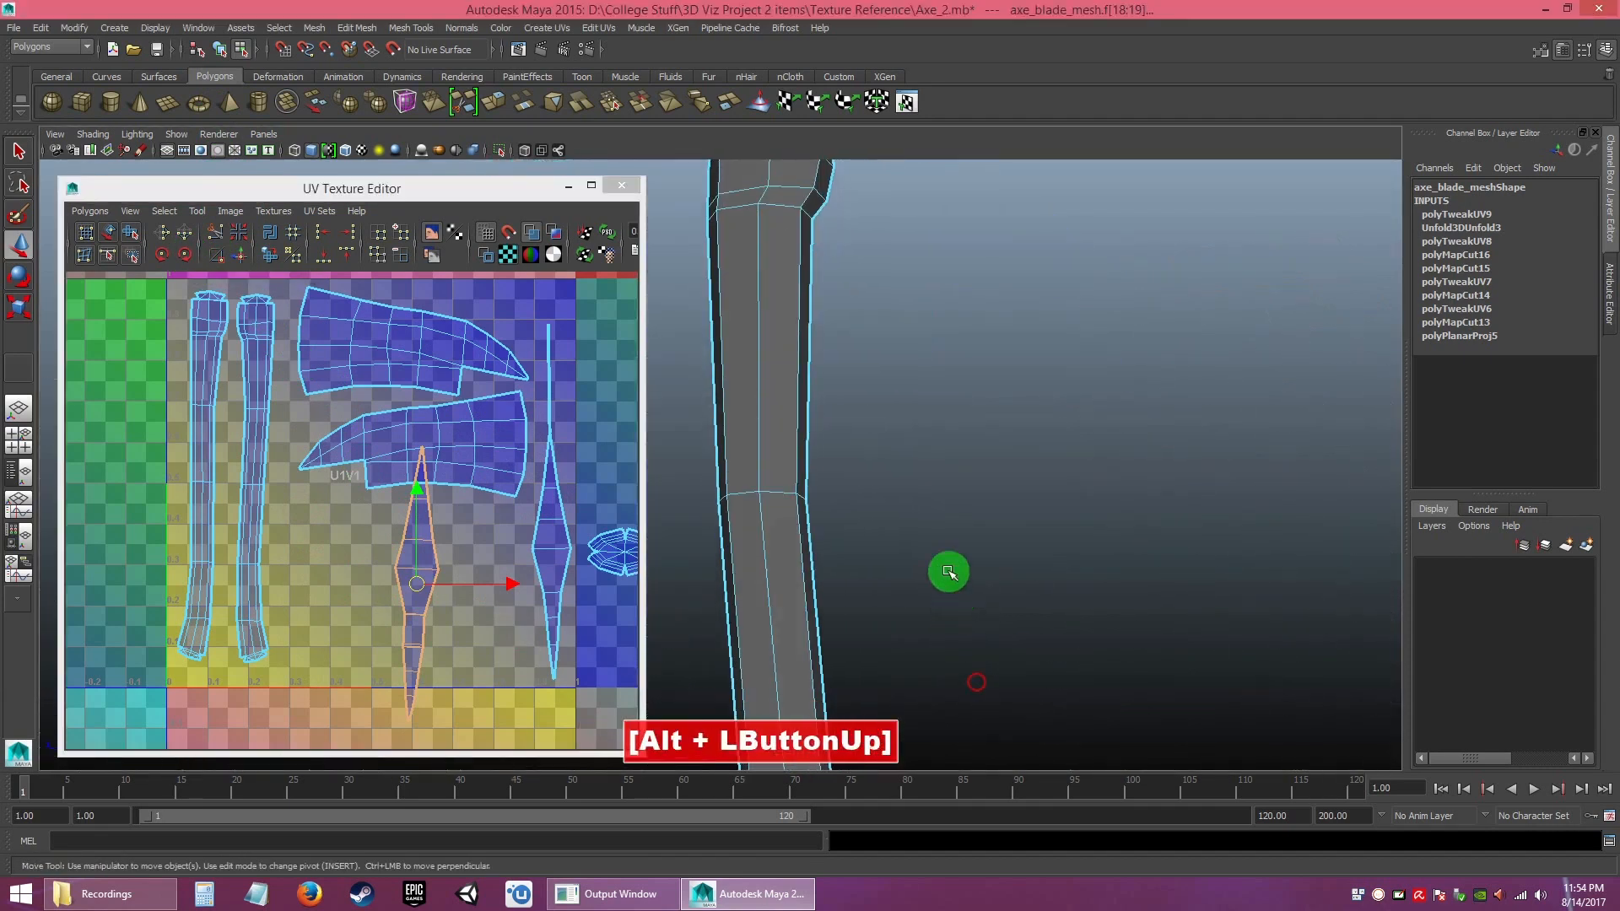
alt+middle_drag(948, 568, 1016, 759)
alt+right_drag(851, 562, 848, 431)
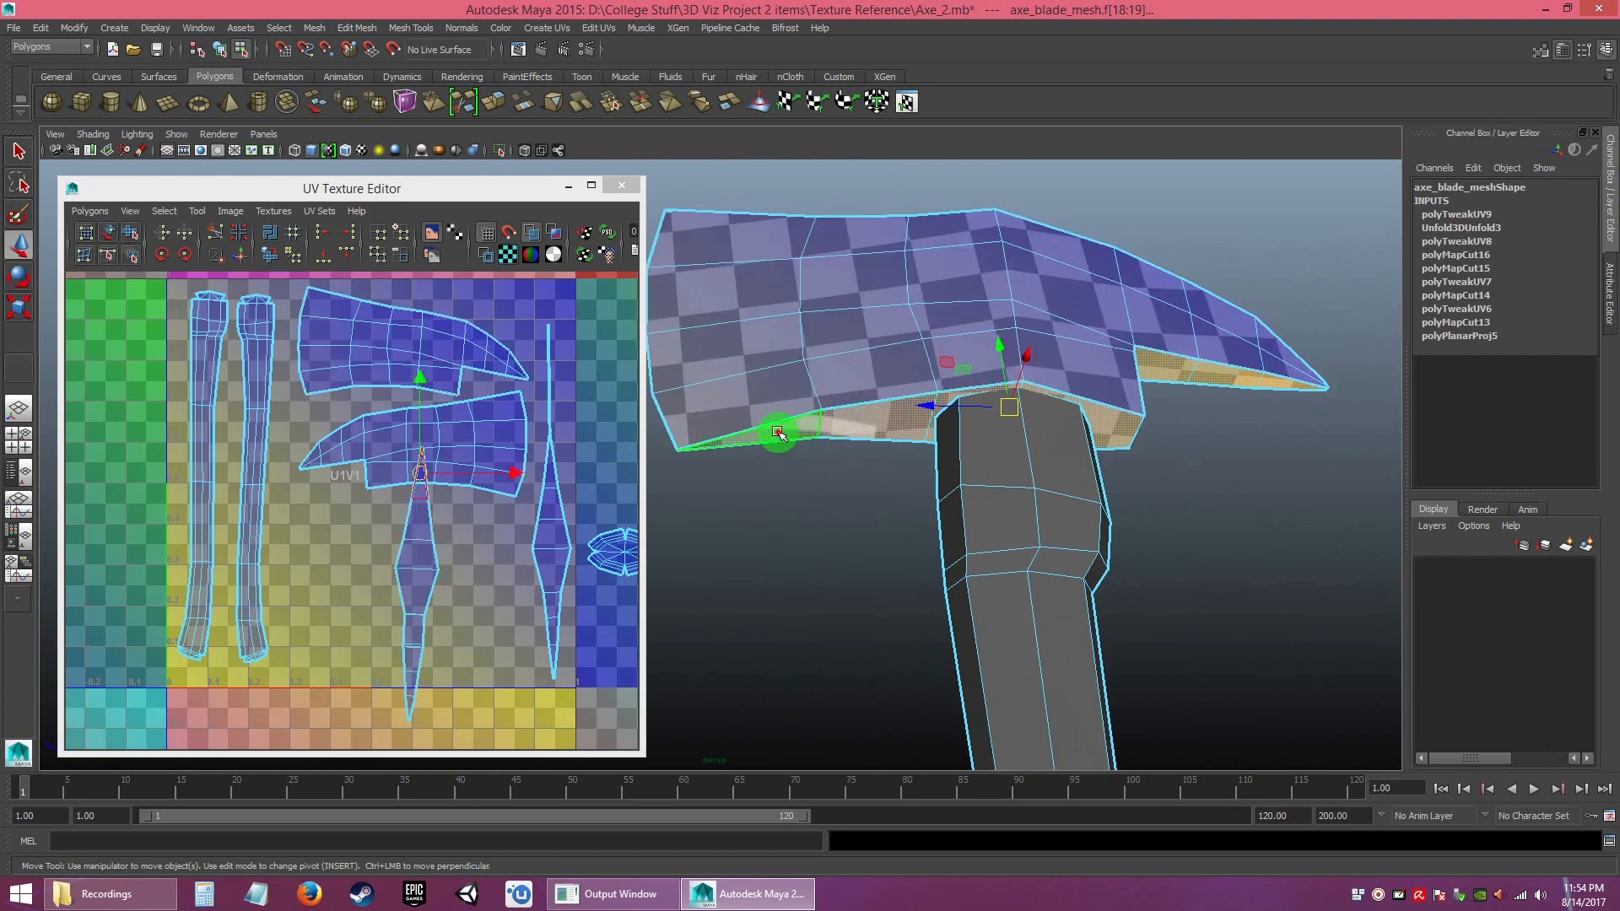
click(777, 434)
alt+right_drag(419, 506, 447, 504)
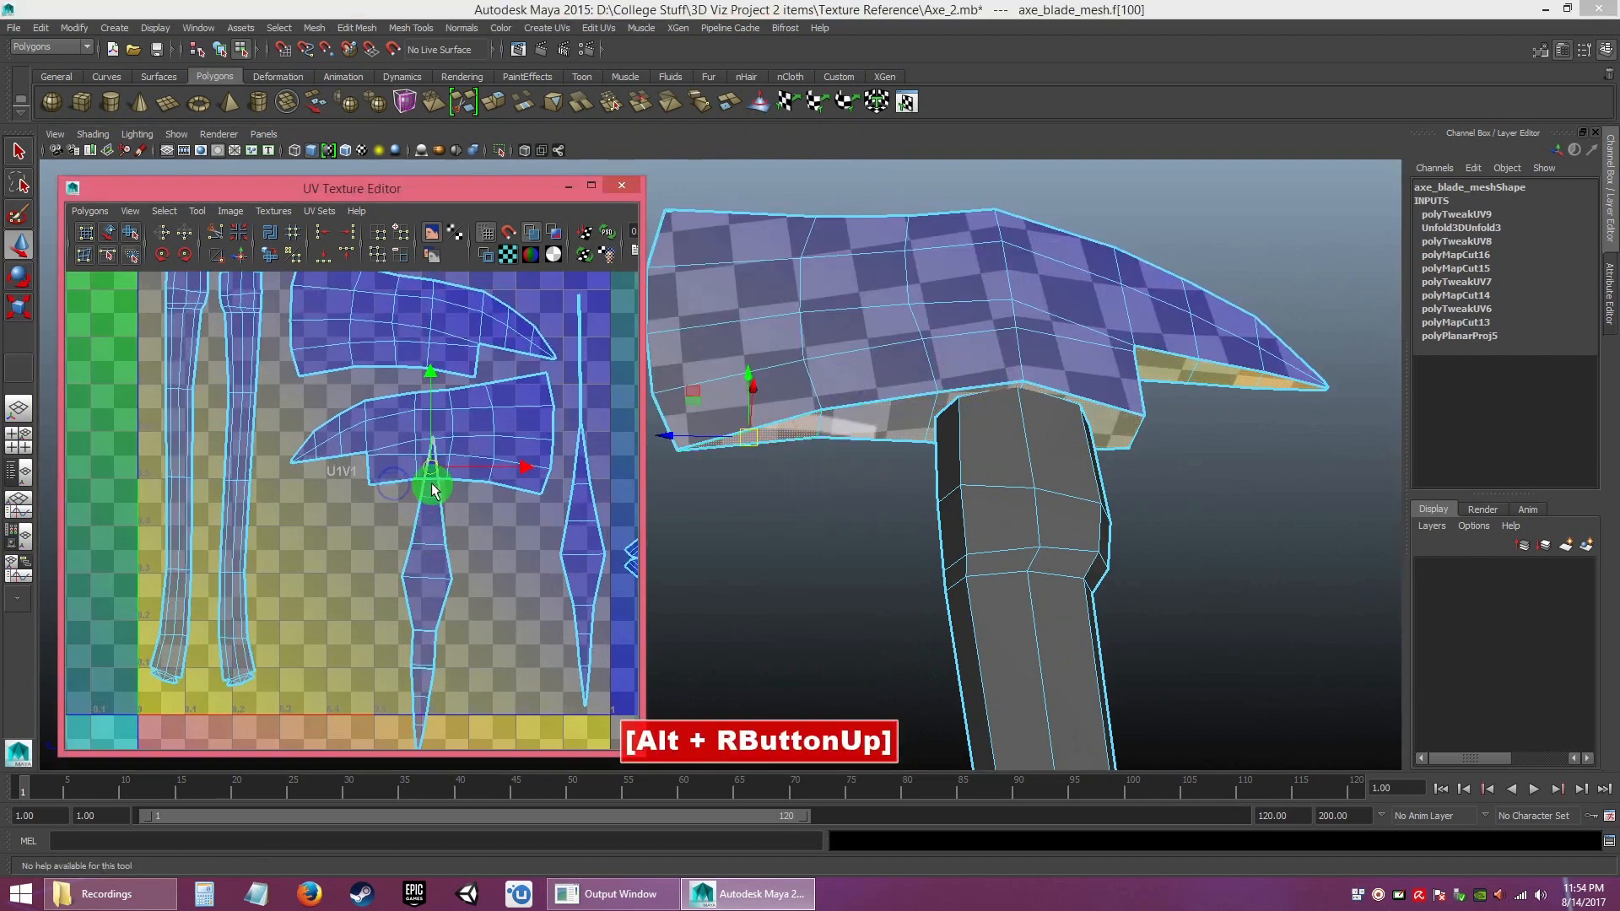
- Rotate the shorter rim shell so it slopes diagonally down to the right beneath the lower blade side shell
right_drag(419, 542, 371, 510)
click(435, 538)
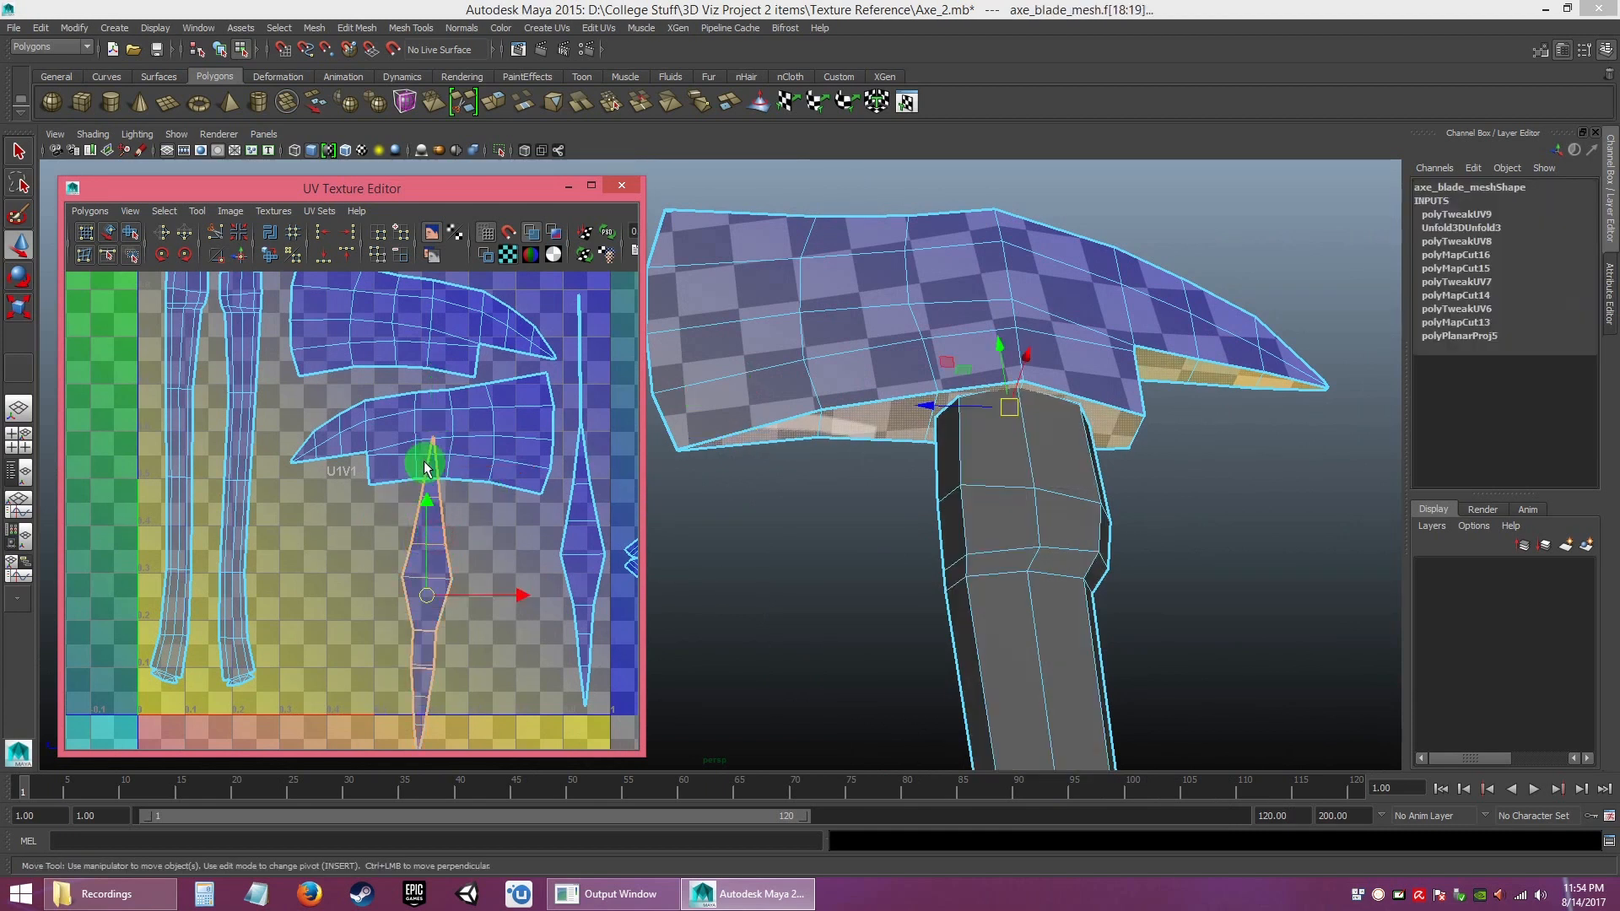
key(e)
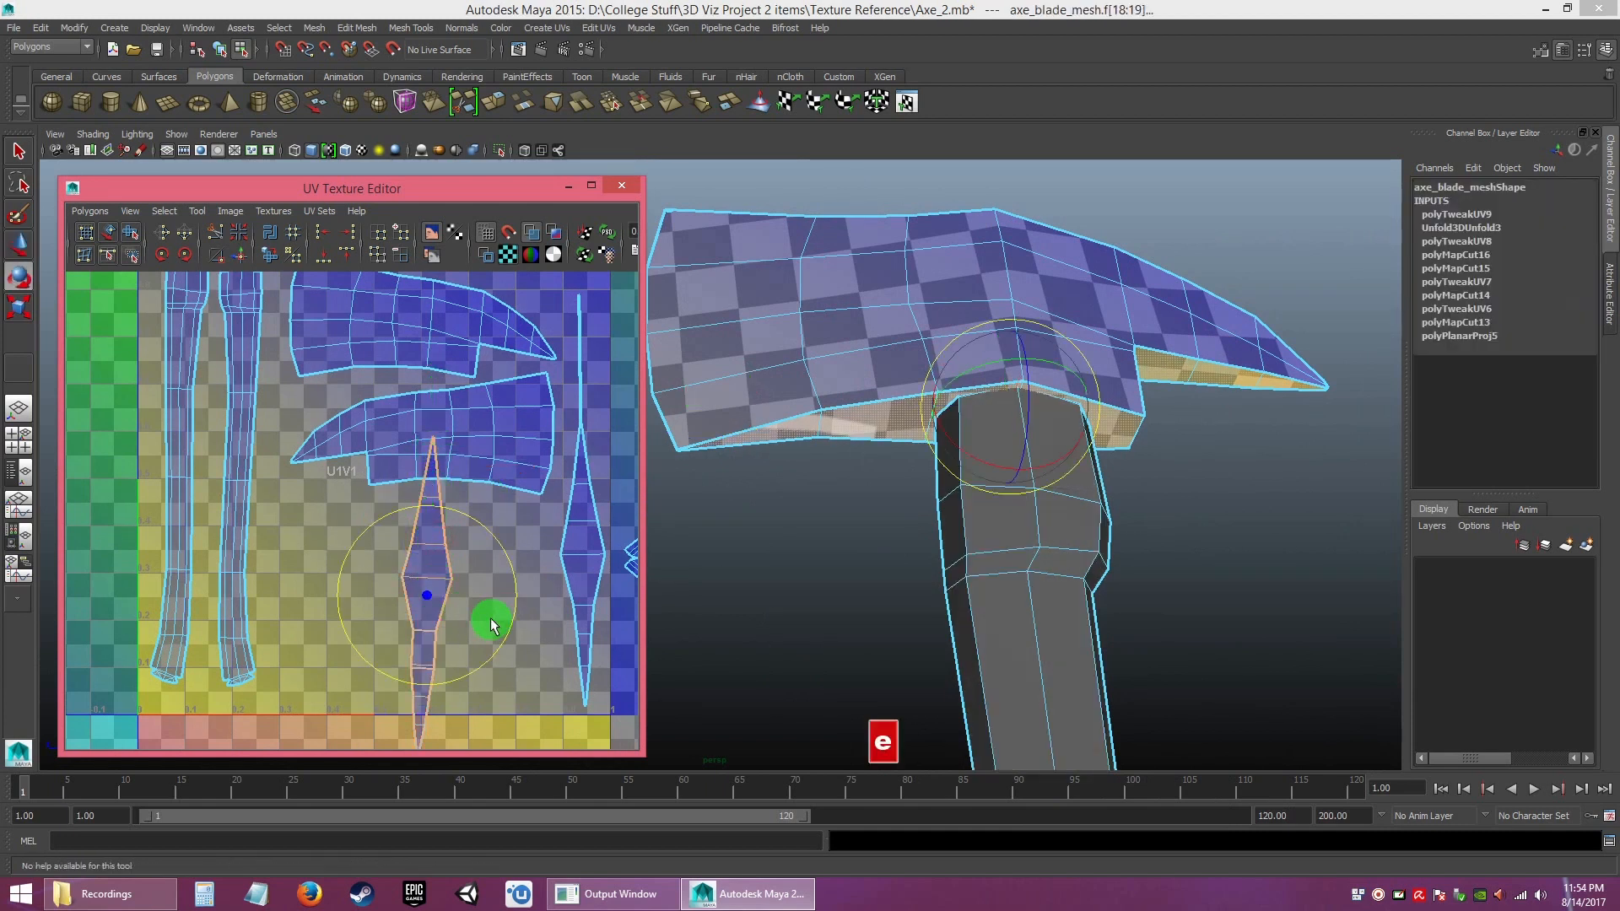
drag(503, 643, 546, 368)
key(w)
mouse_move(421, 598)
mouse_down()
mouse_move(391, 672)
mouse_move(406, 694)
mouse_move(466, 629)
mouse_move(453, 483)
mouse_move(438, 484)
mouse_move(438, 590)
mouse_move(406, 697)
mouse_move(427, 591)
mouse_up()
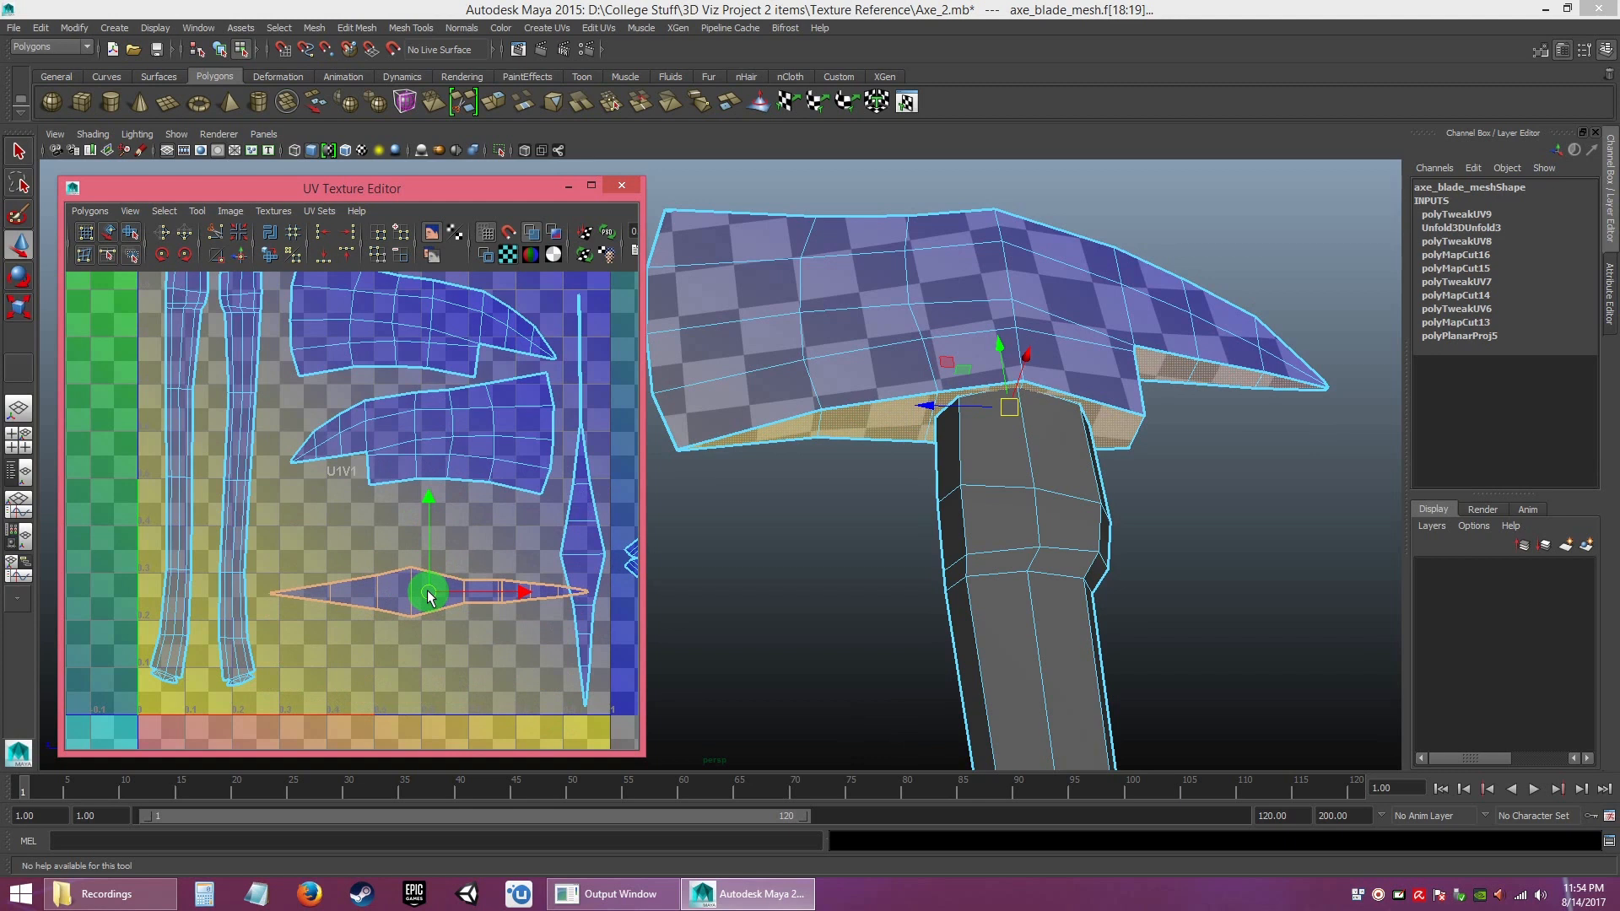
key(e)
drag(514, 560, 433, 596)
key(w)
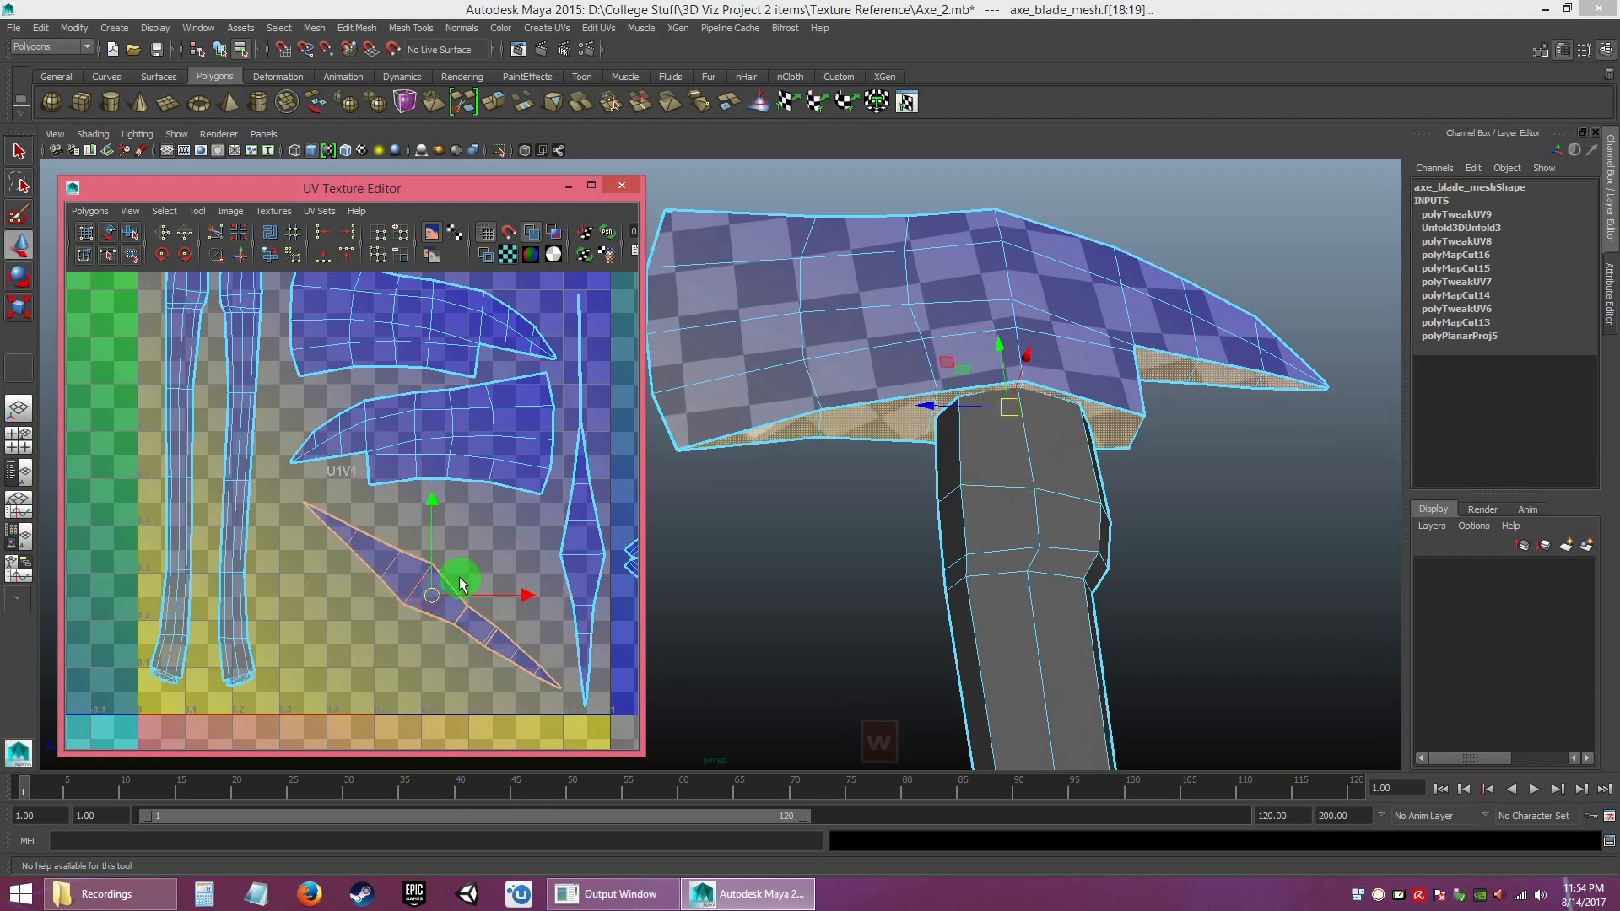
- Move the knob shell inside the tile, into the free space below the diagonal rim shell, and clear the selection
alt+middle_drag(534, 622, 465, 614)
click(593, 550)
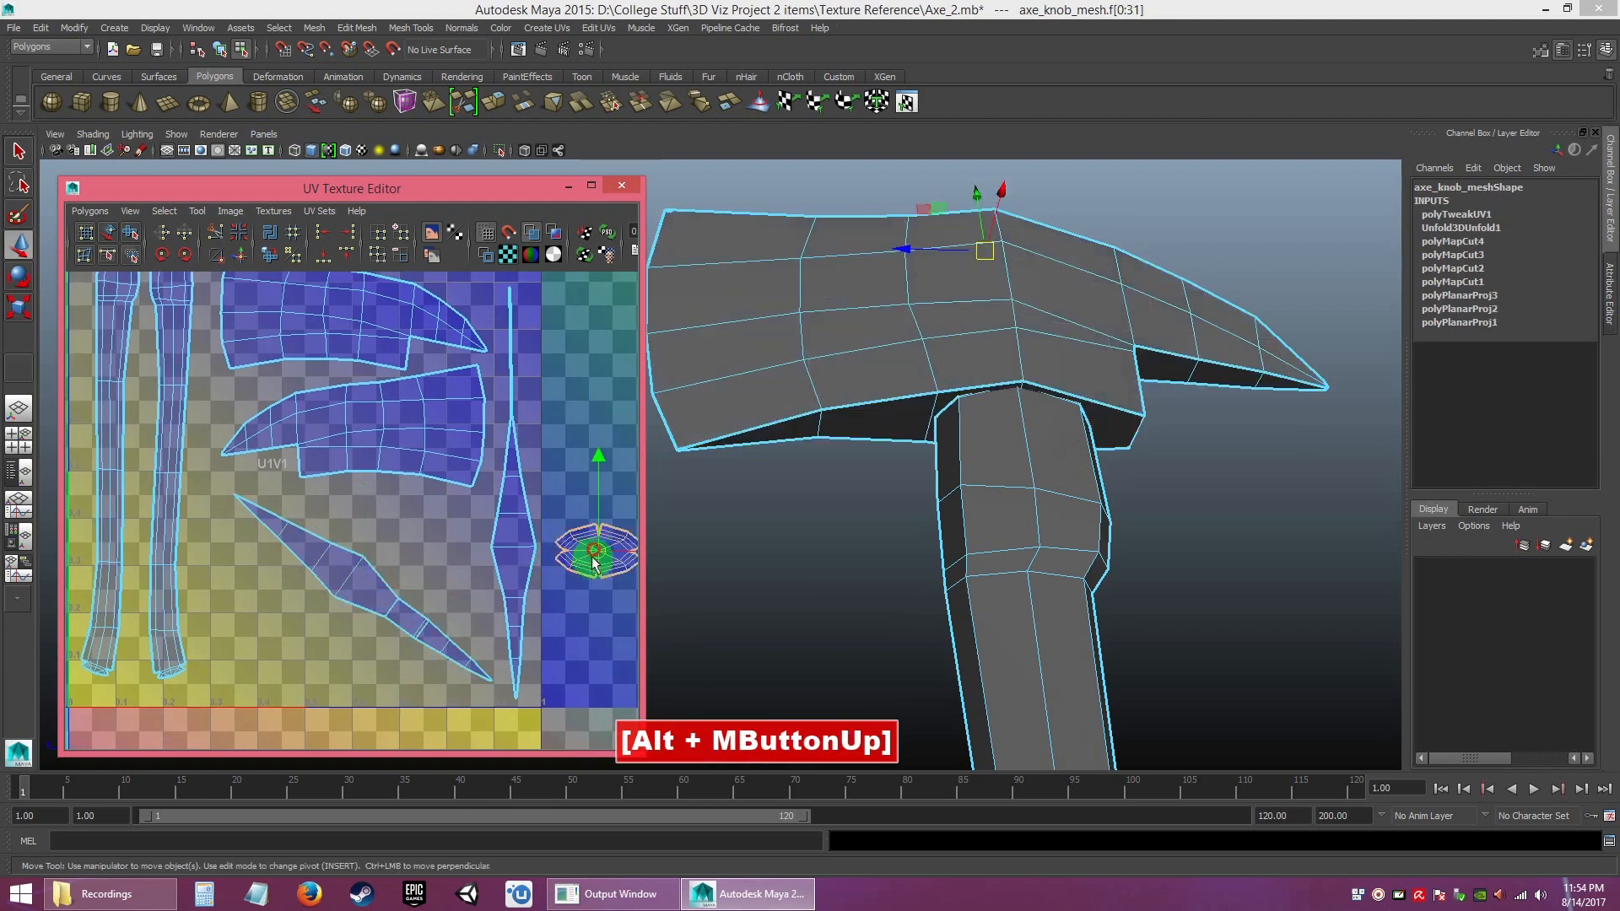
drag(593, 550, 263, 637)
click(380, 712)
alt+right_drag(381, 711, 409, 546)
alt+middle_drag(408, 546, 438, 550)
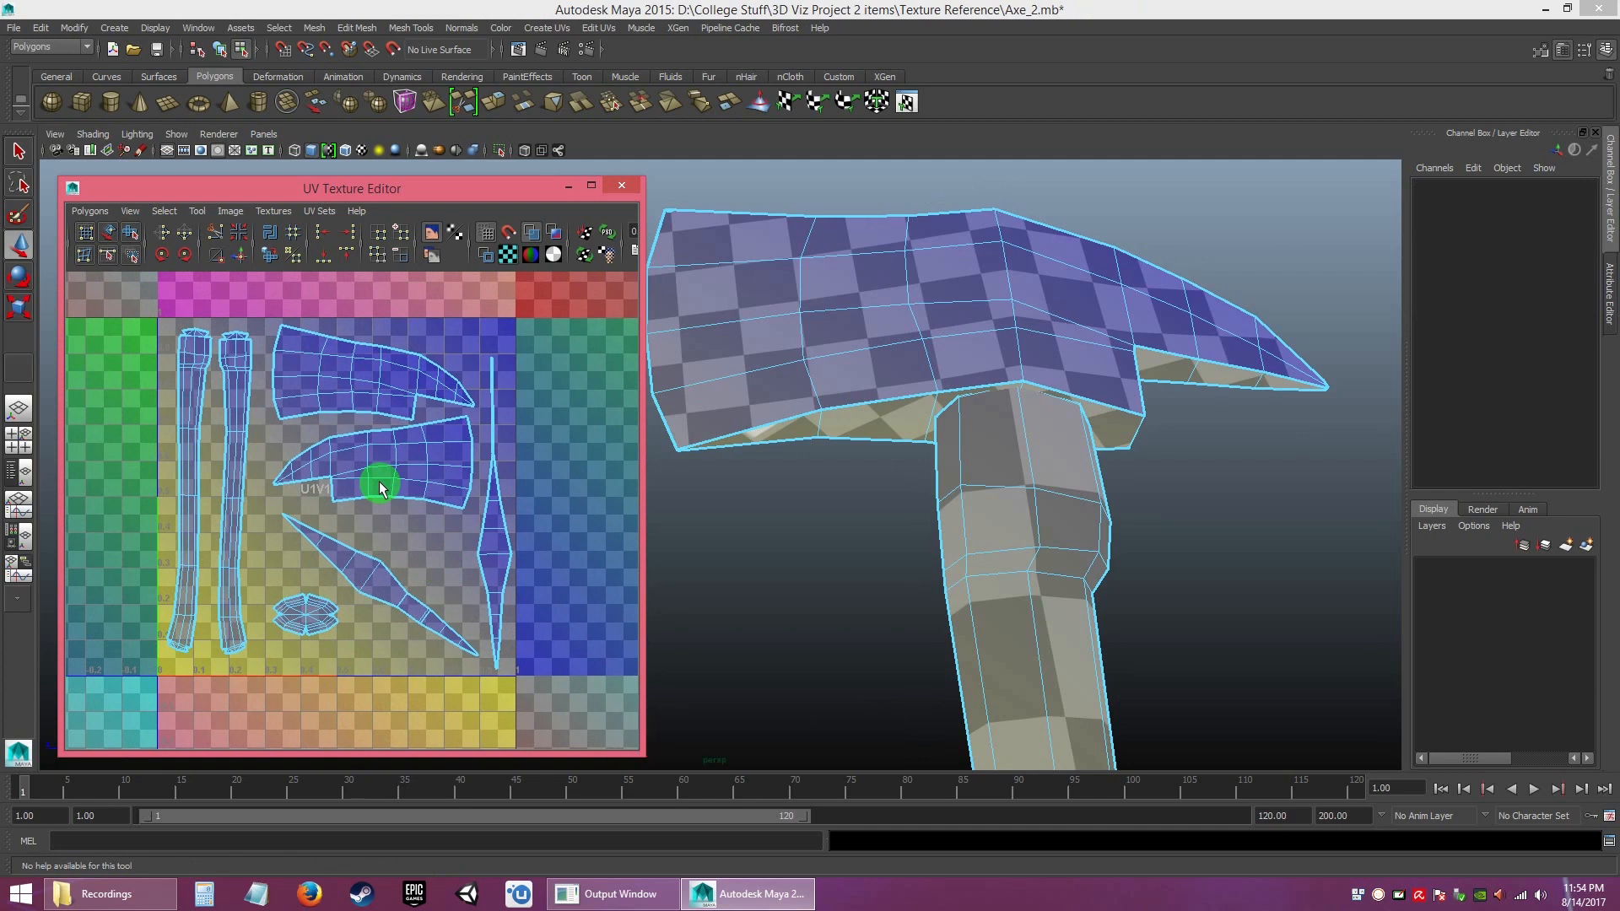
- Review the checker pattern over the axe model, and turn off the checkered tile display
alt+drag(1099, 554, 1042, 485)
alt+right_drag(1042, 485, 1070, 482)
alt+drag(1070, 482, 814, 459)
alt+middle_drag(813, 459, 878, 470)
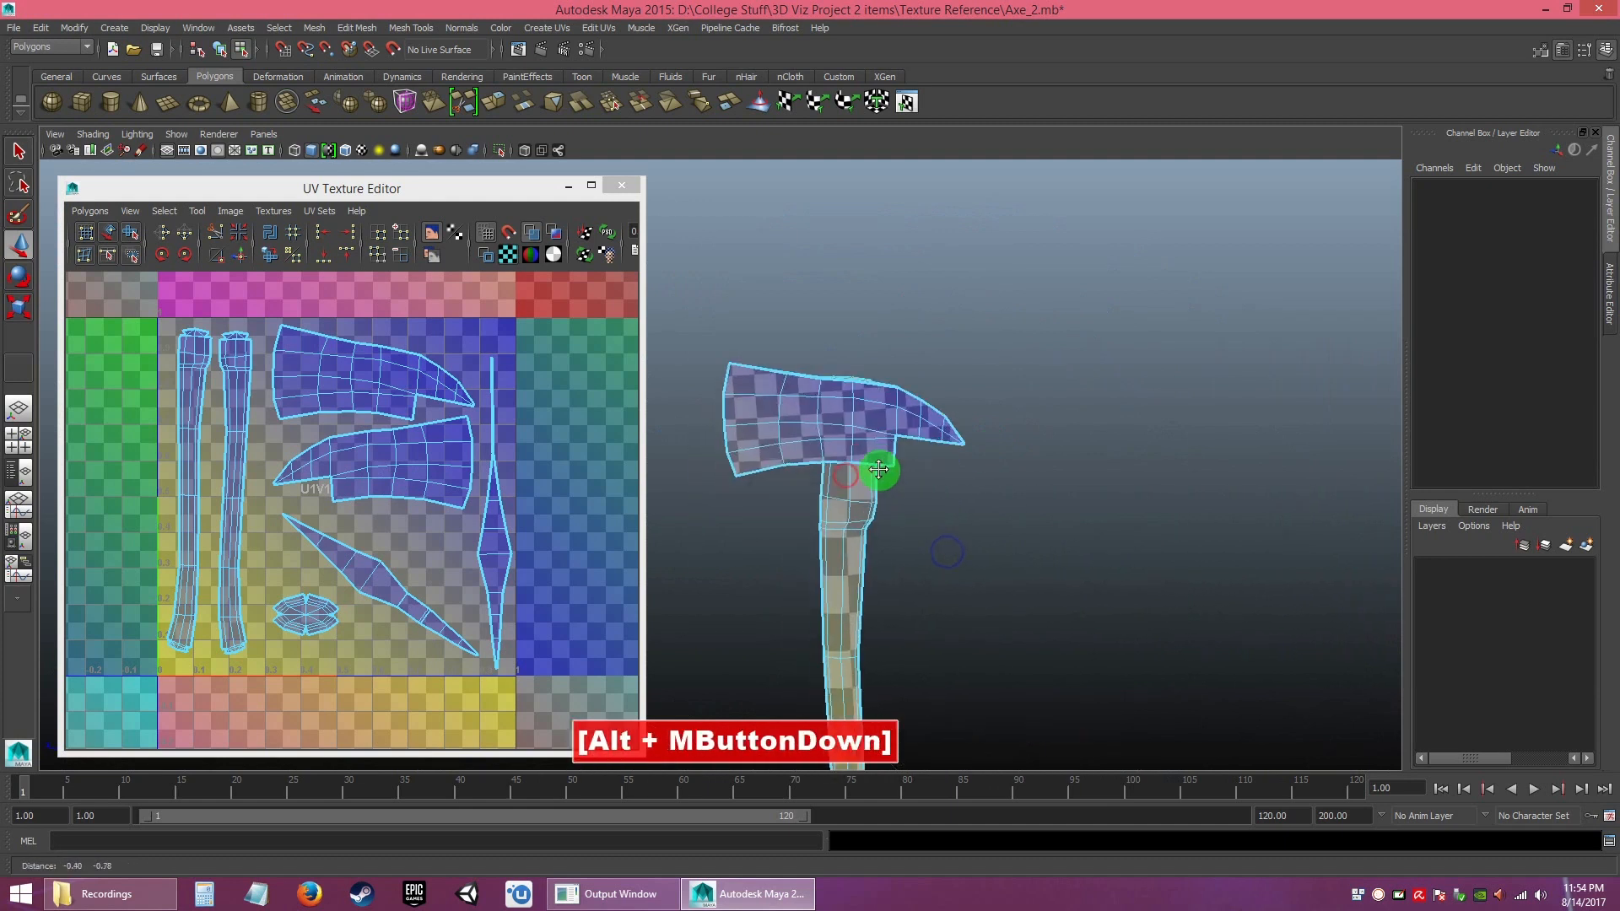
click(507, 254)
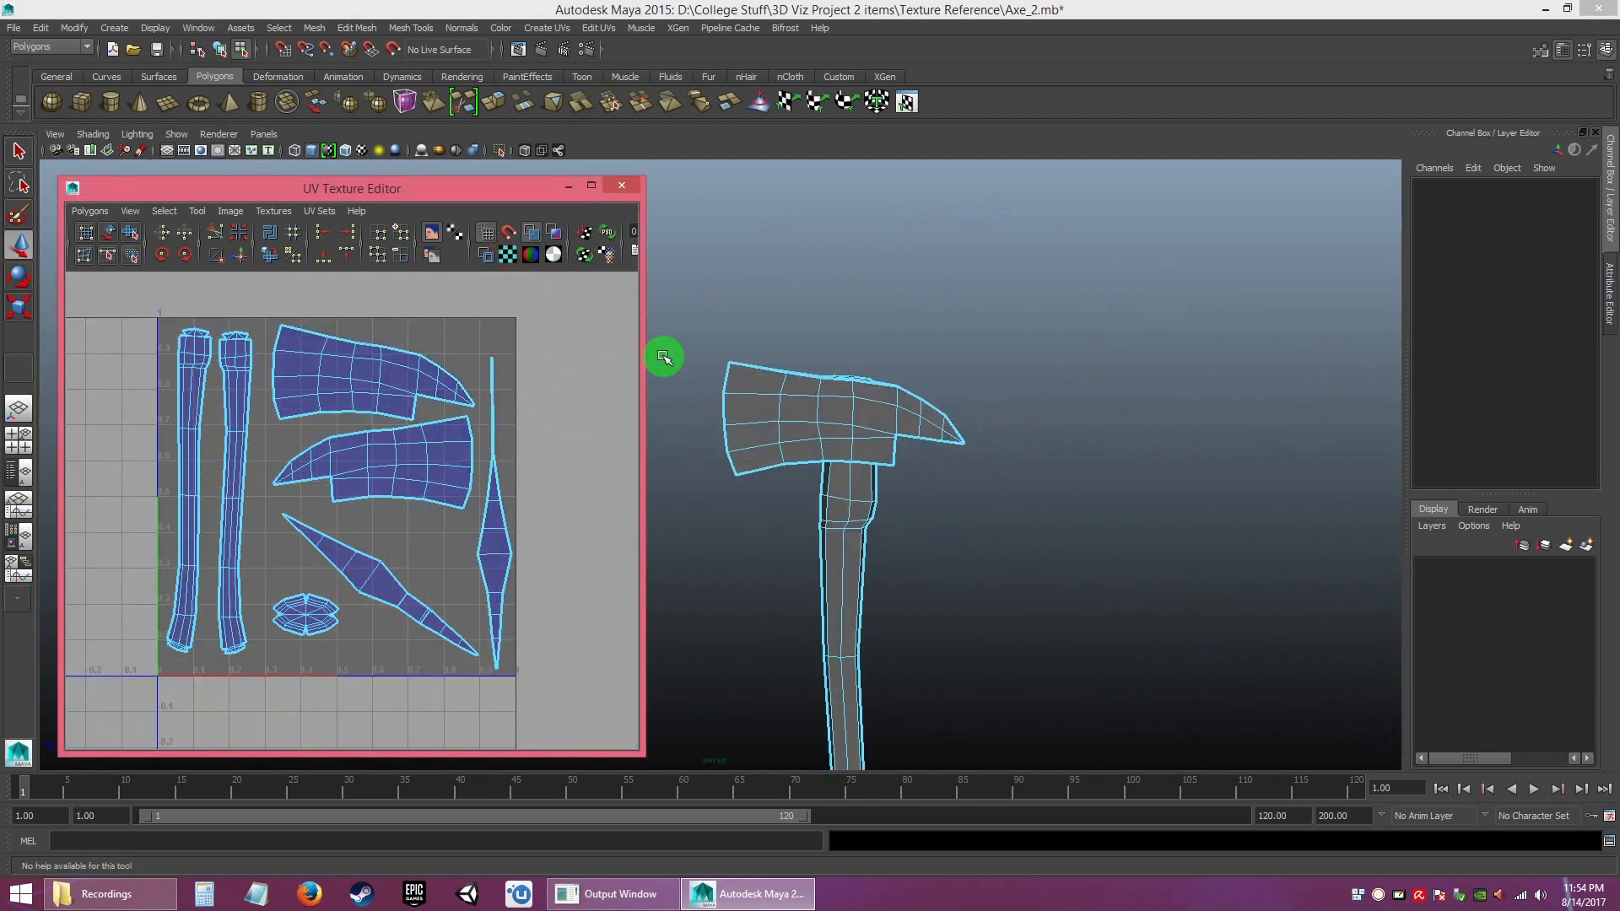
key(alt)
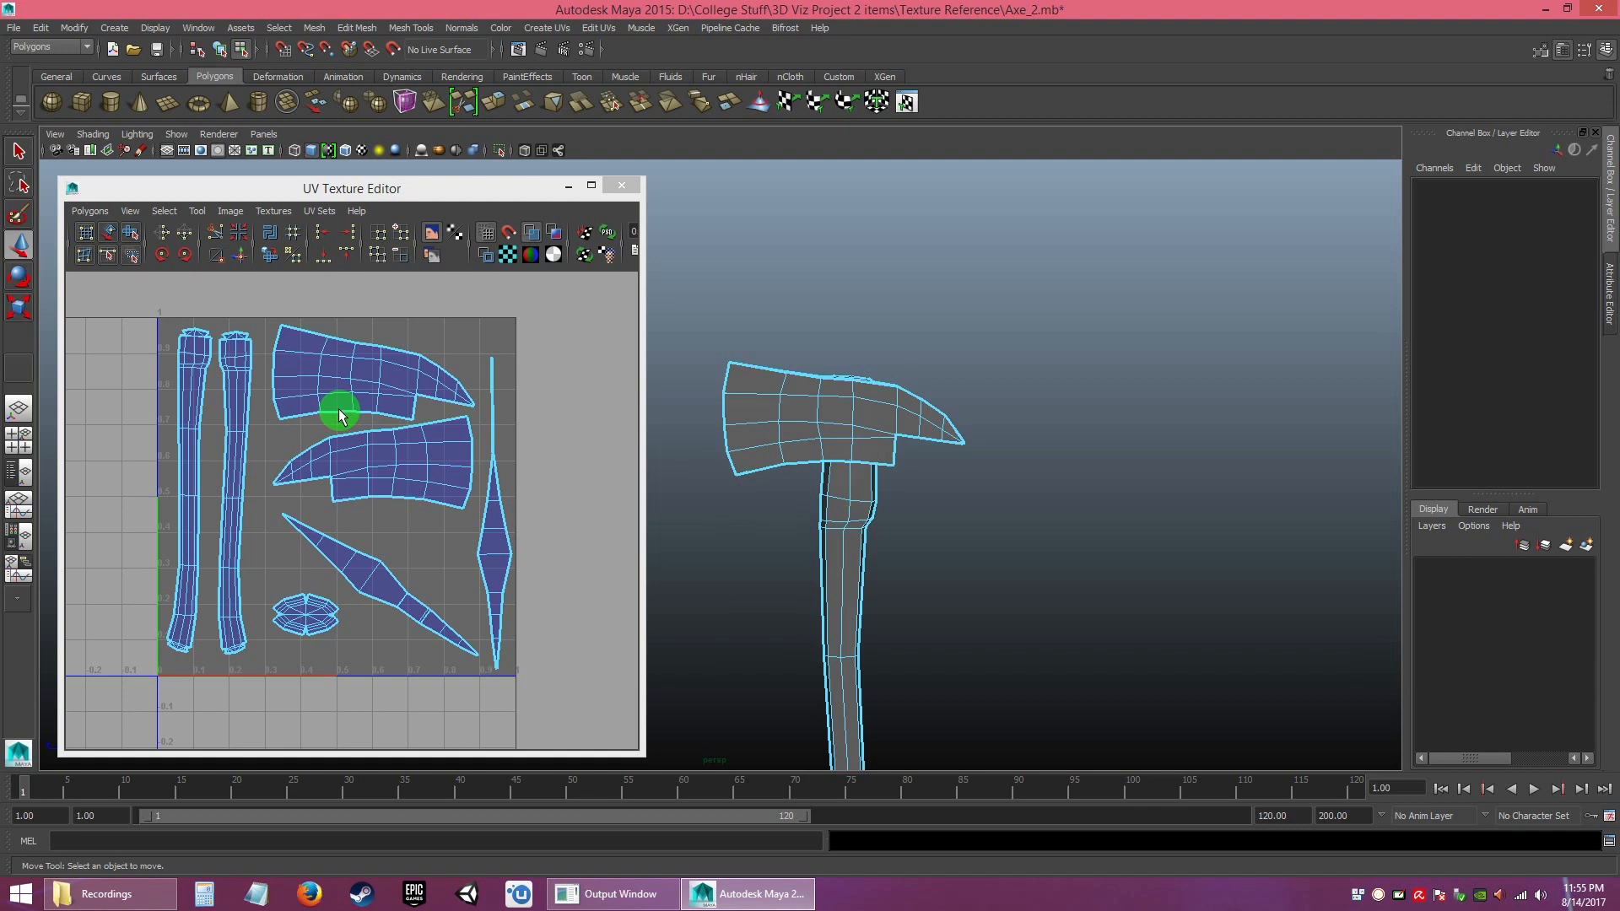
click(601, 488)
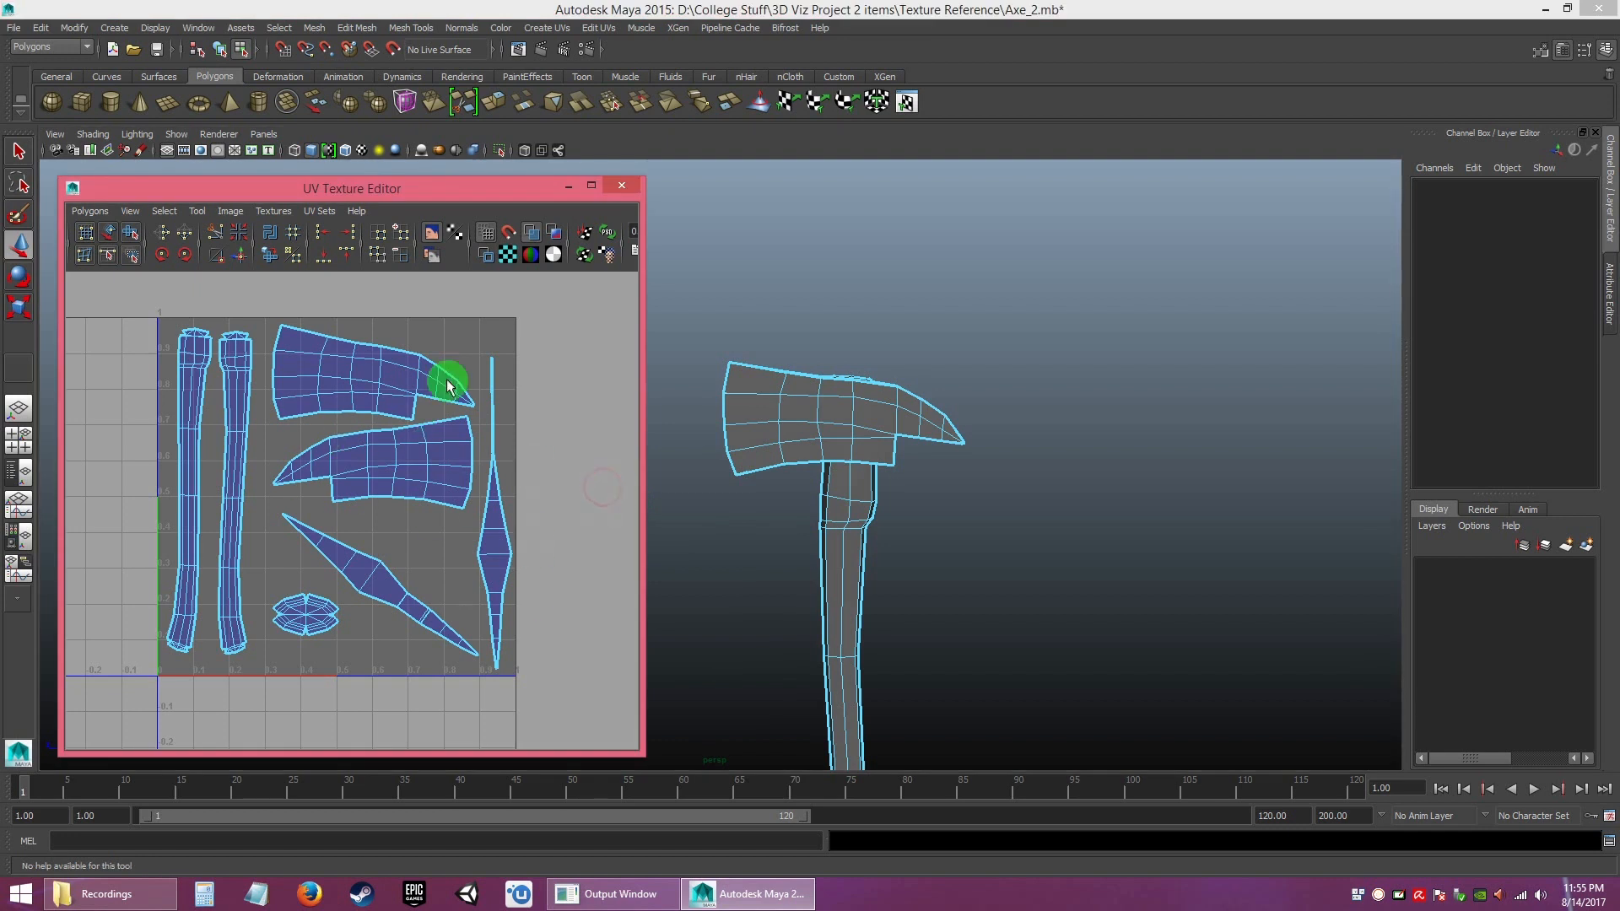
click(574, 569)
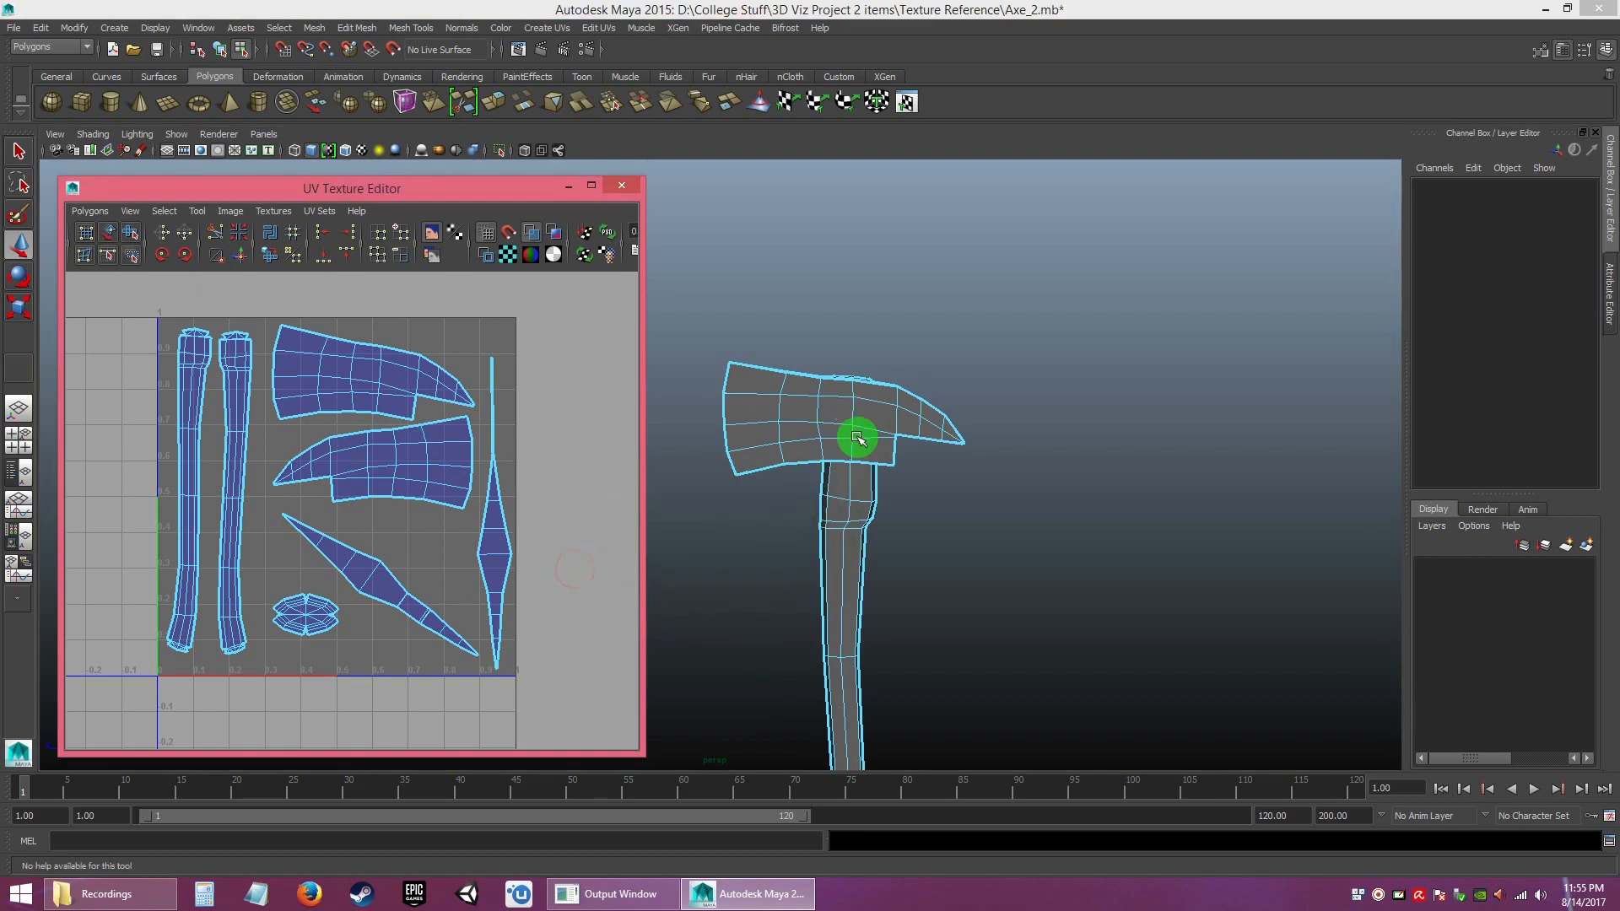
- Return to object mode, and select all the axe meshes together
right_drag(850, 406, 903, 390)
click(1094, 501)
alt+right_drag(1094, 501, 962, 499)
alt+middle_drag(962, 499, 928, 472)
drag(715, 288, 1065, 598)
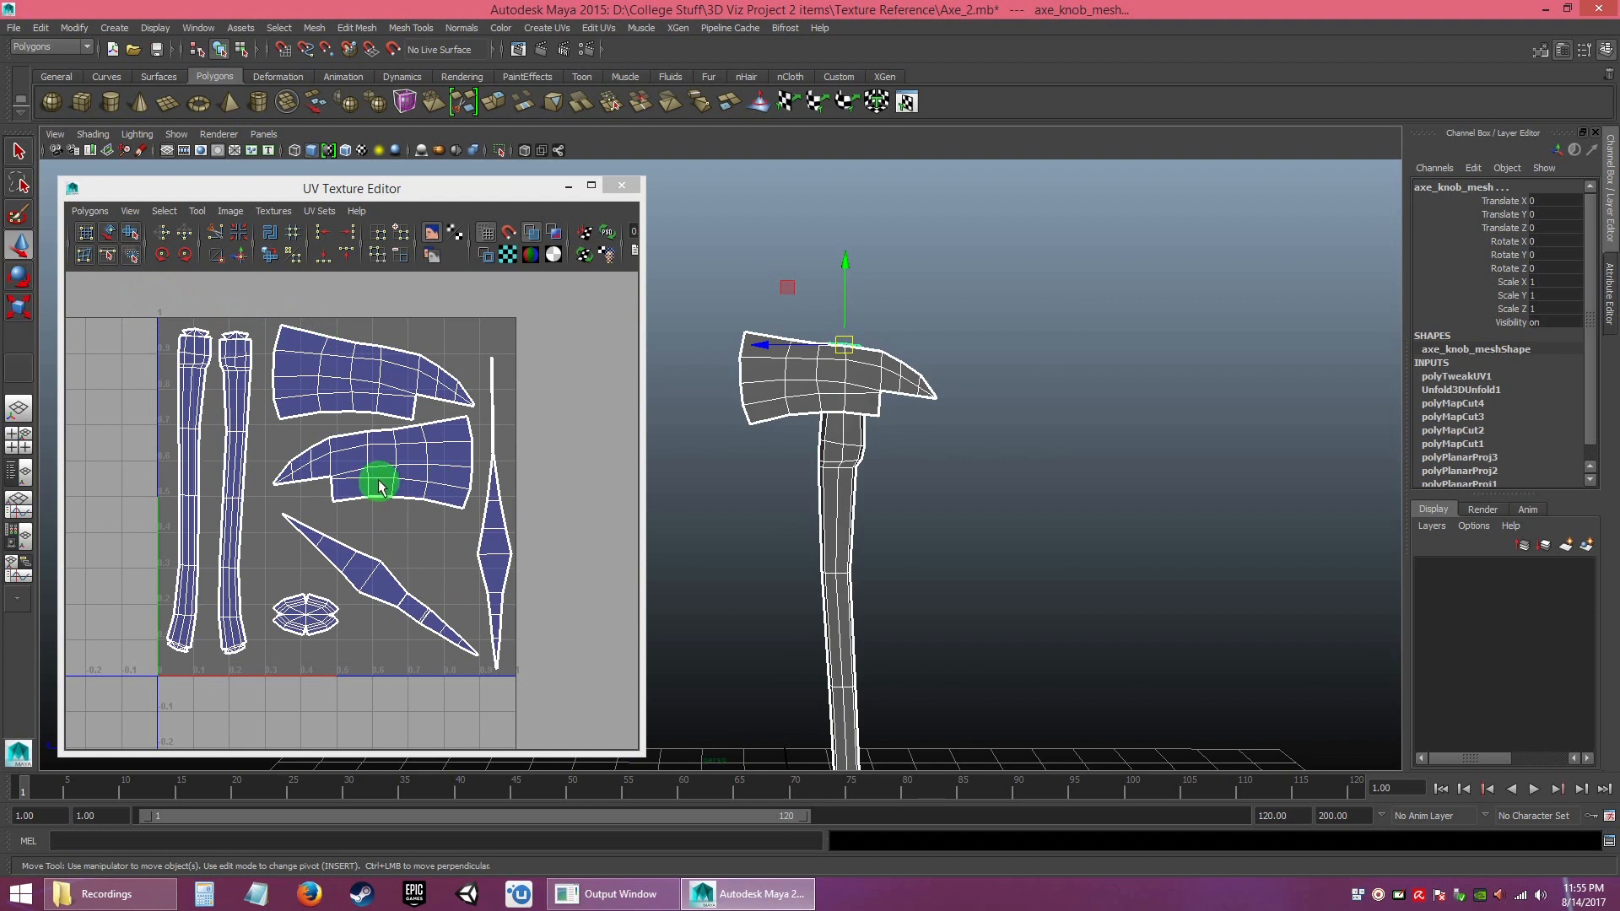
- Open the UV Snapshot options for the selected axe meshes
click(85, 213)
click(100, 187)
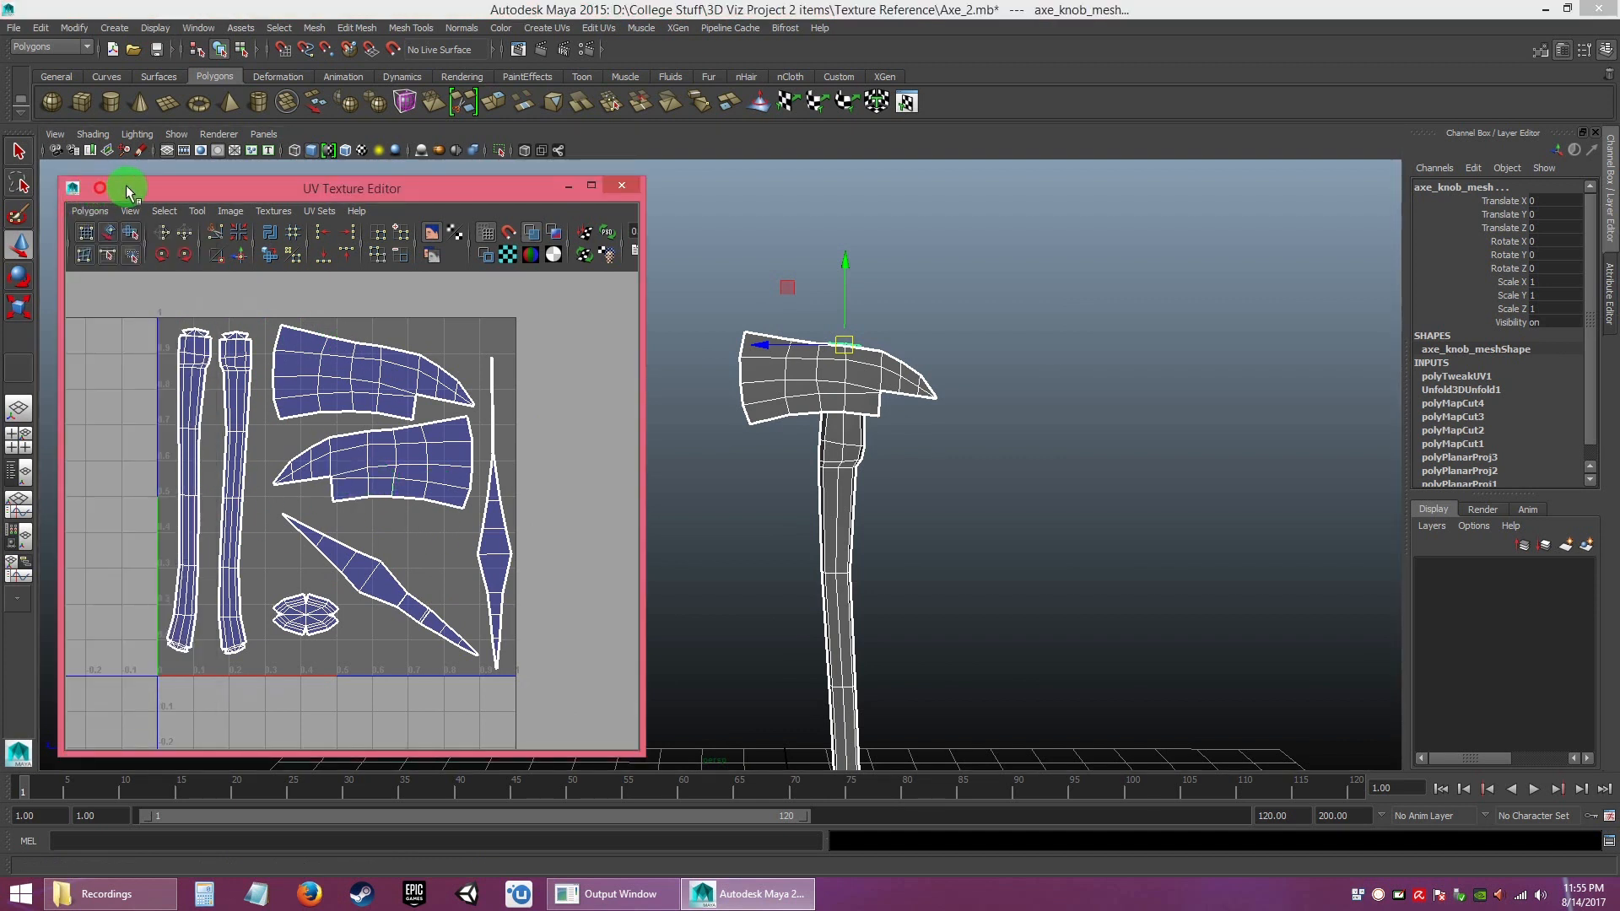
drag(135, 192, 151, 185)
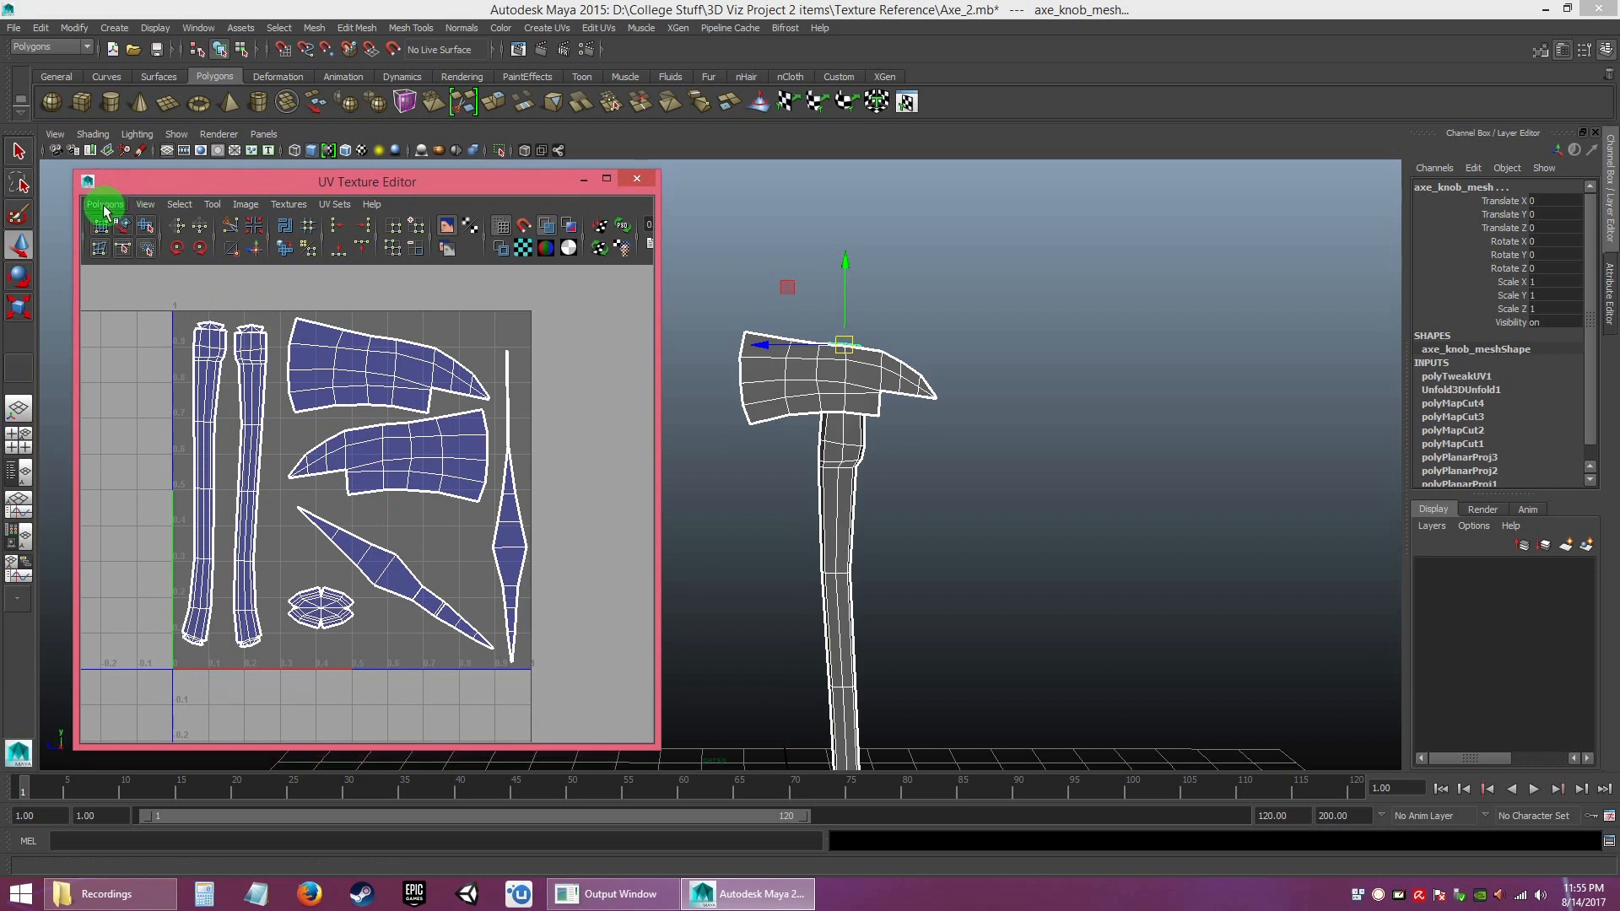
click(105, 208)
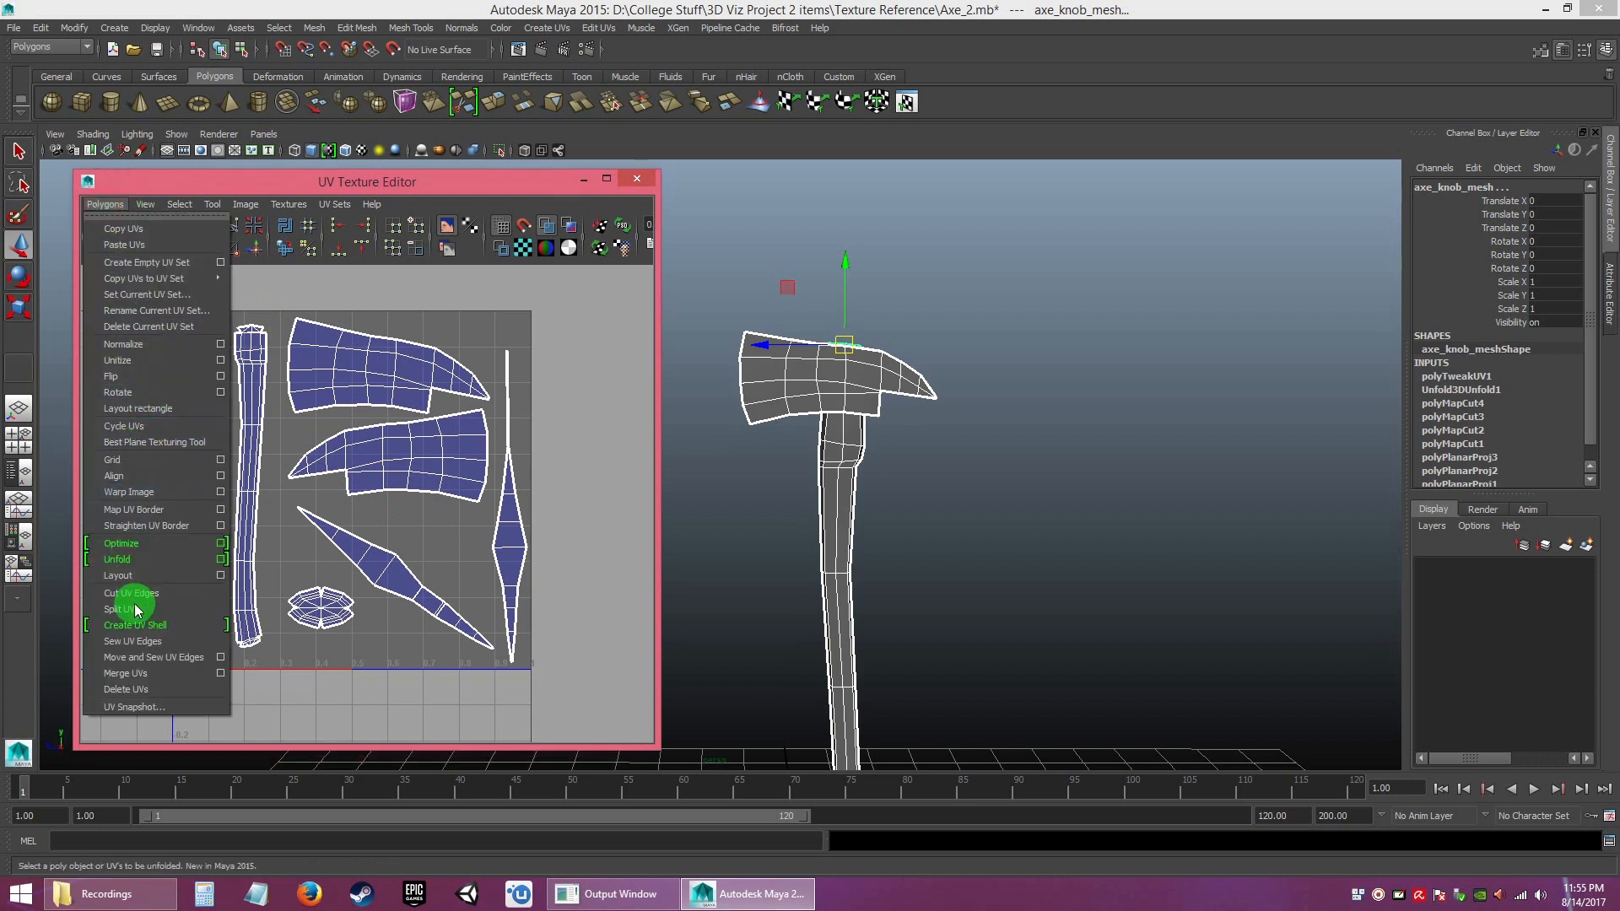
click(138, 707)
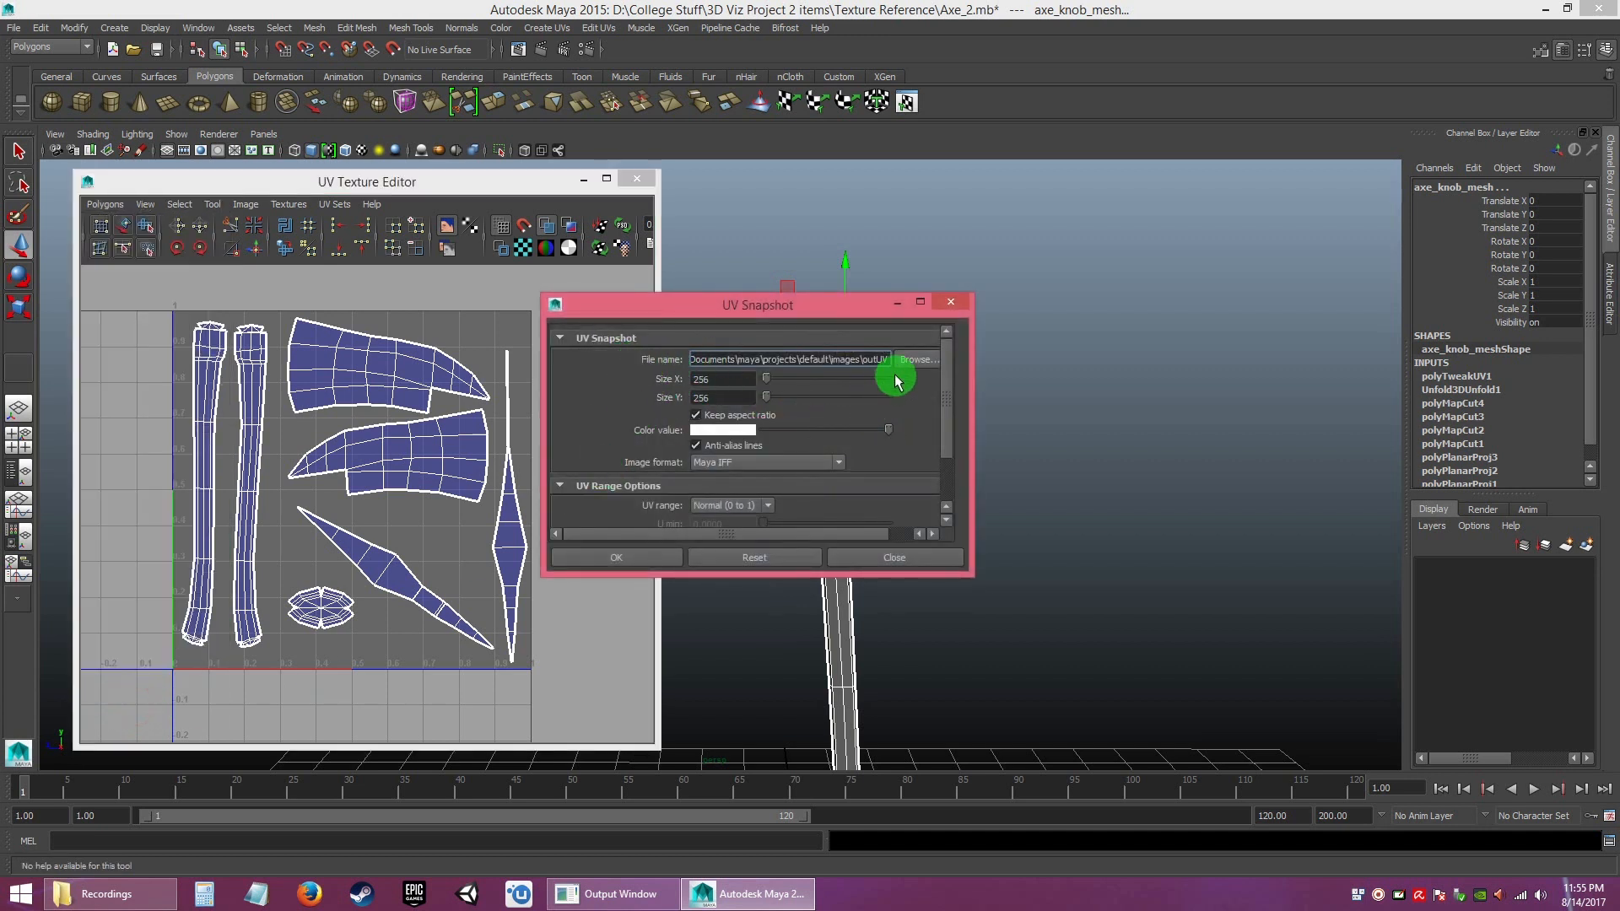
- Browse for the snapshot's save location, create a folder named Axe on the Desktop, and open it
click(915, 359)
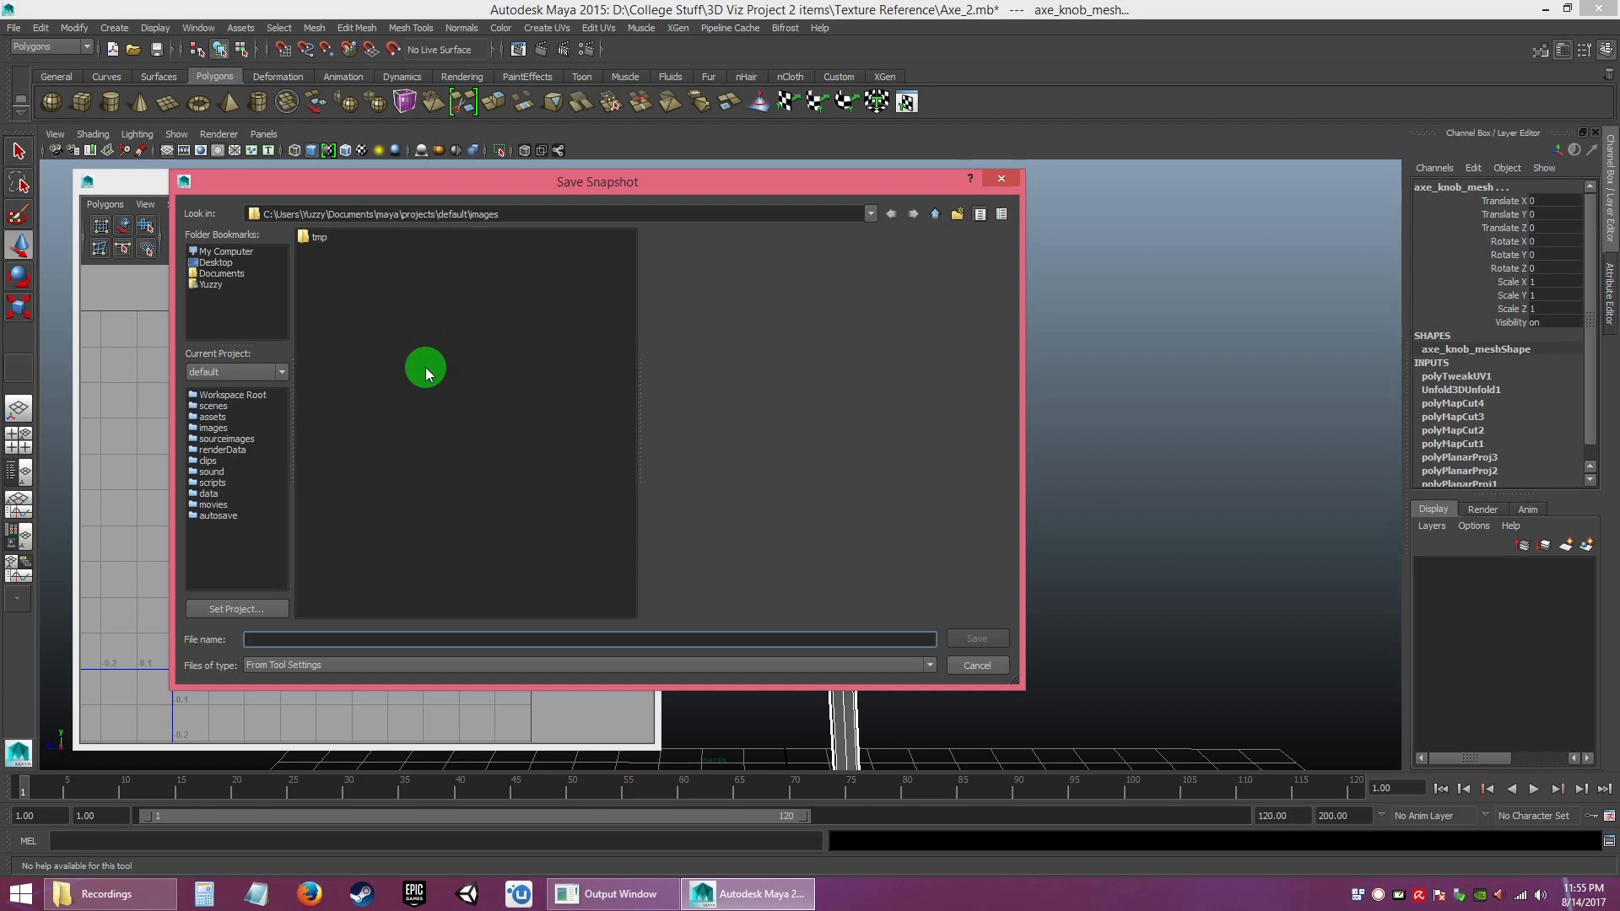
click(216, 263)
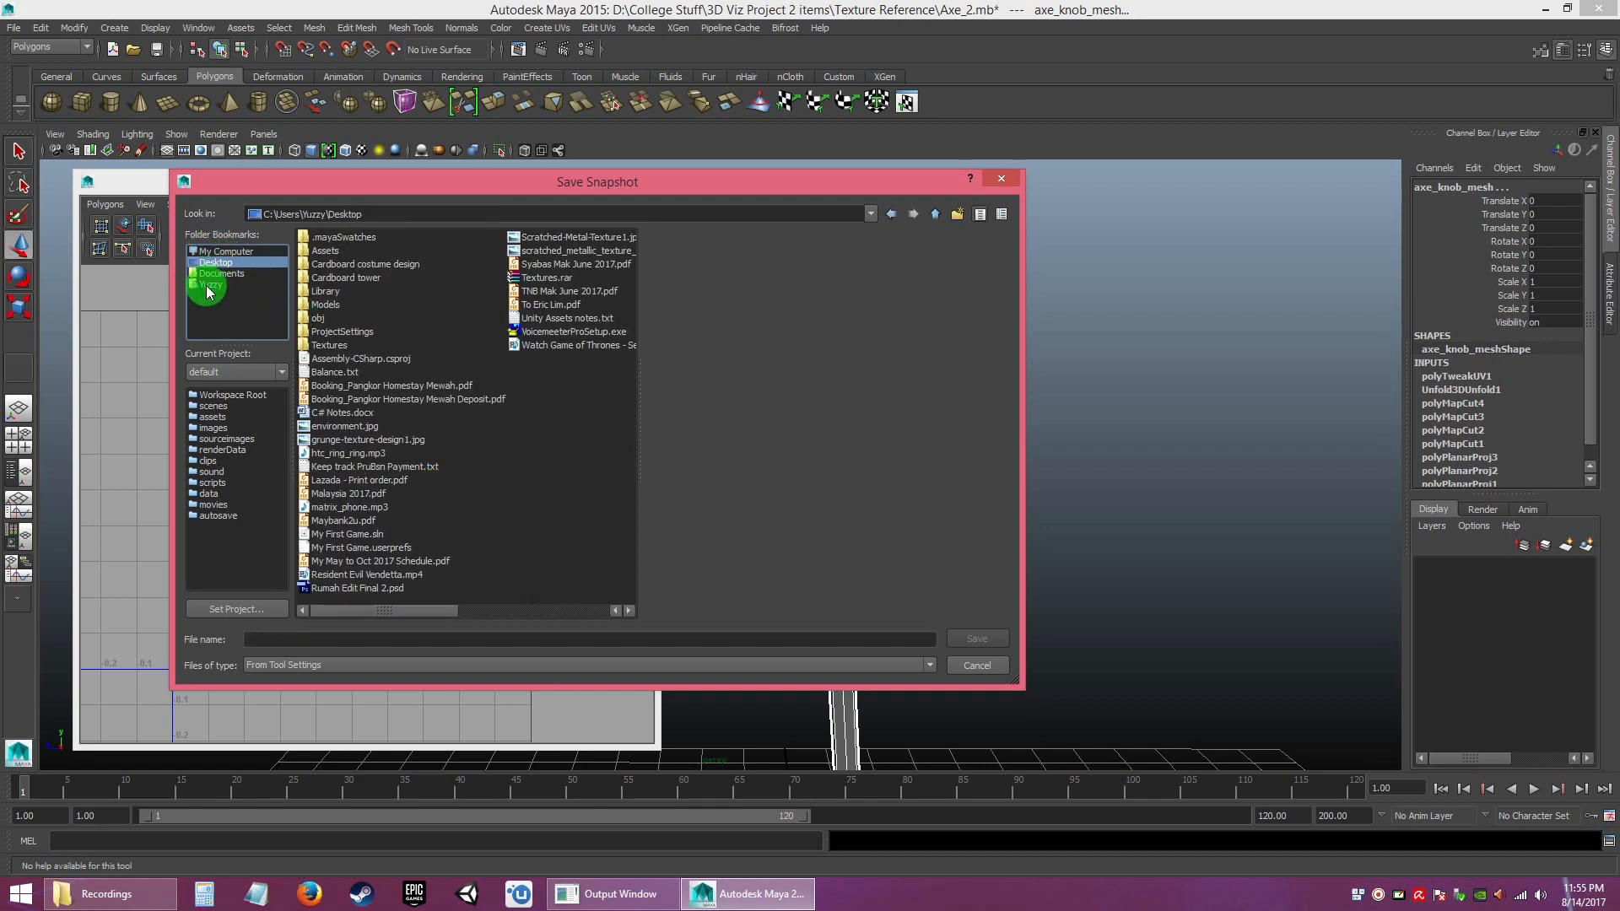
click(957, 213)
text(Axe)
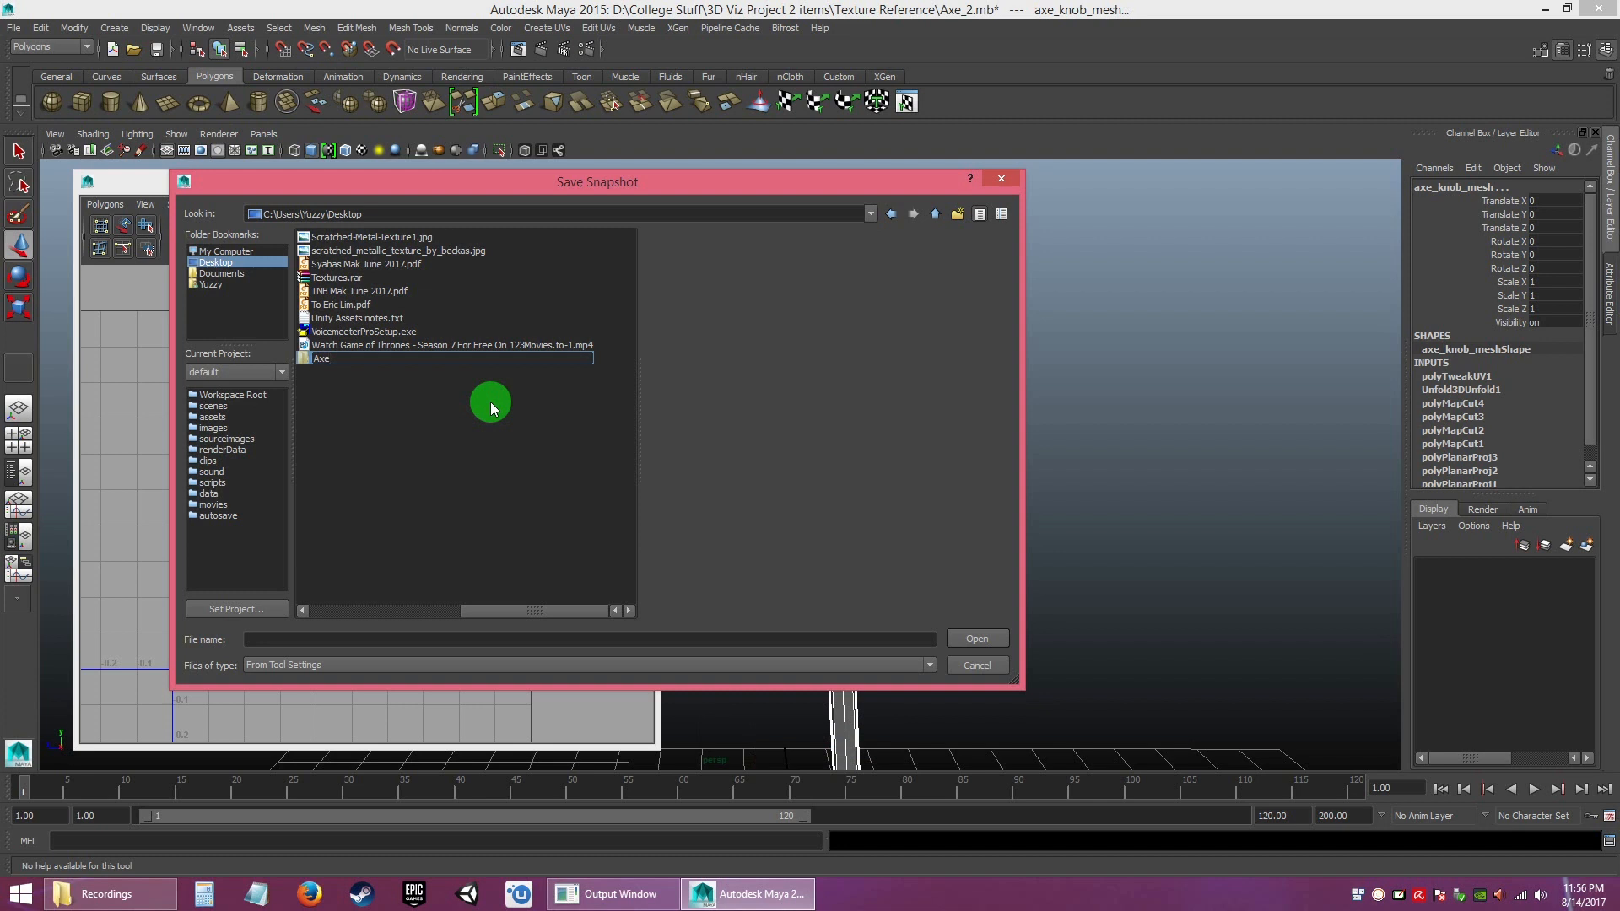
key(Return)
key(Return)
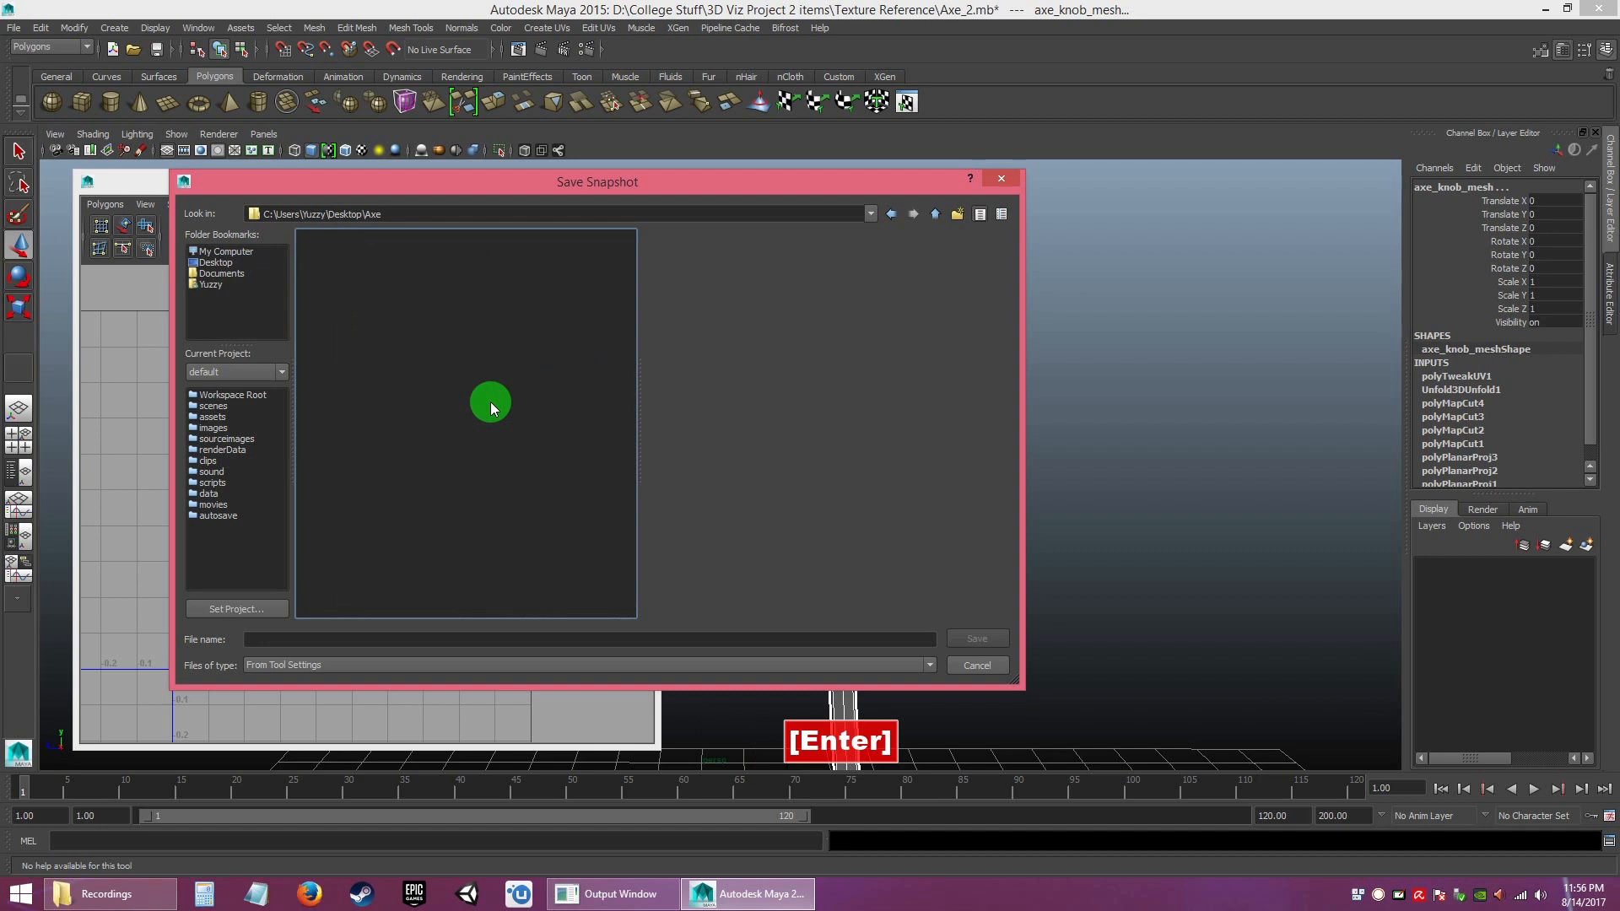
- Name the snapshot file axe_uv, and save this file location in the Axe folder
click(254, 641)
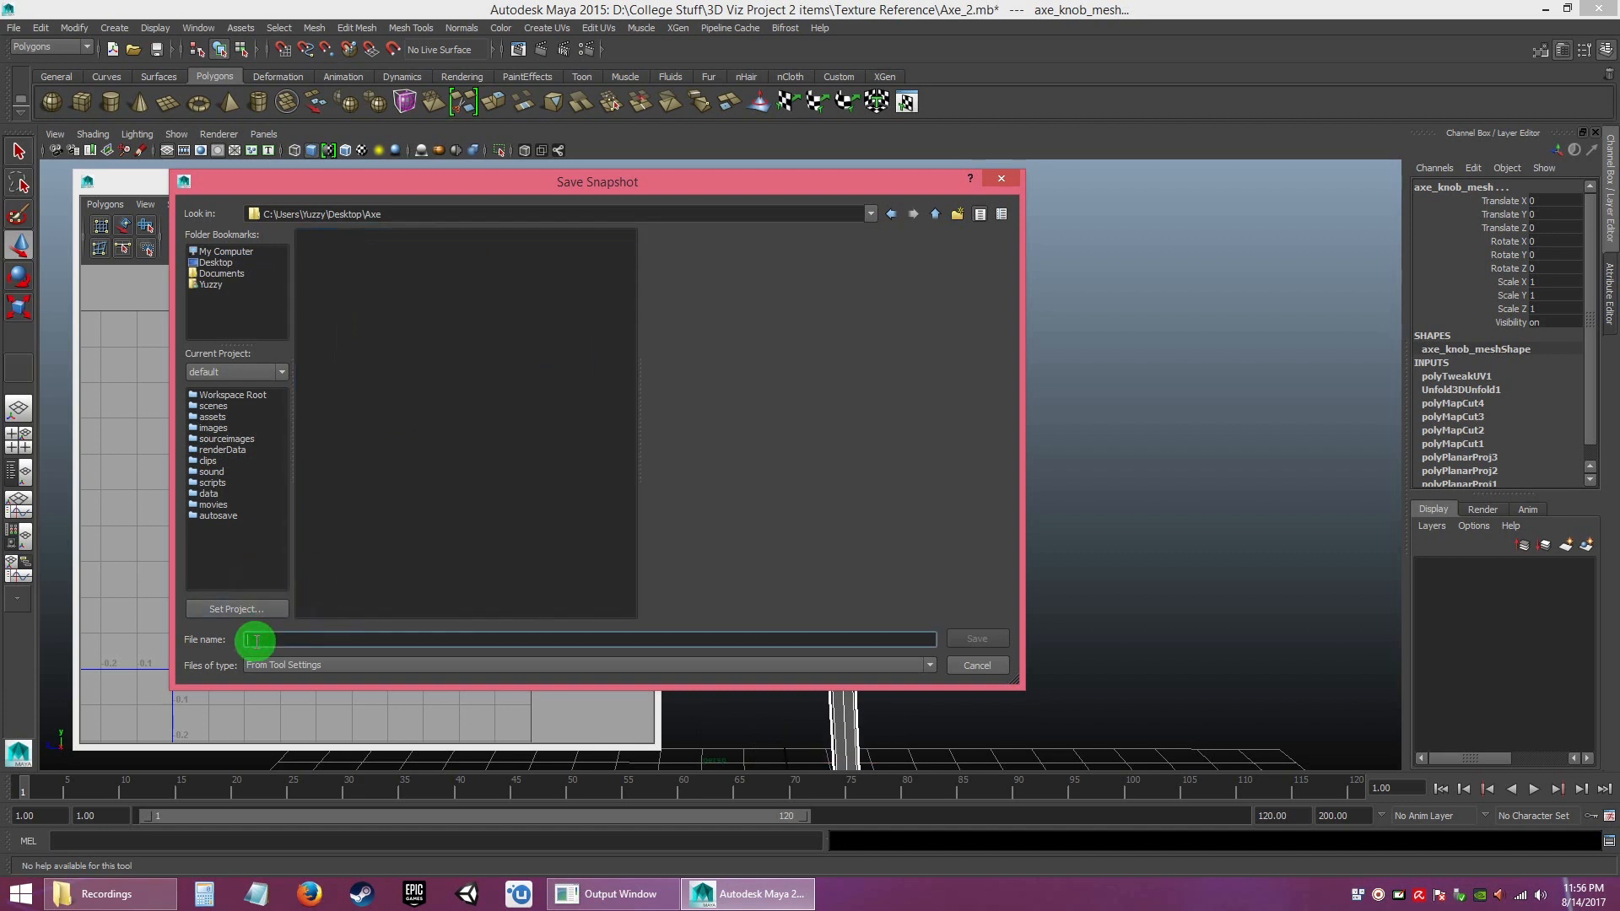
text(ax)
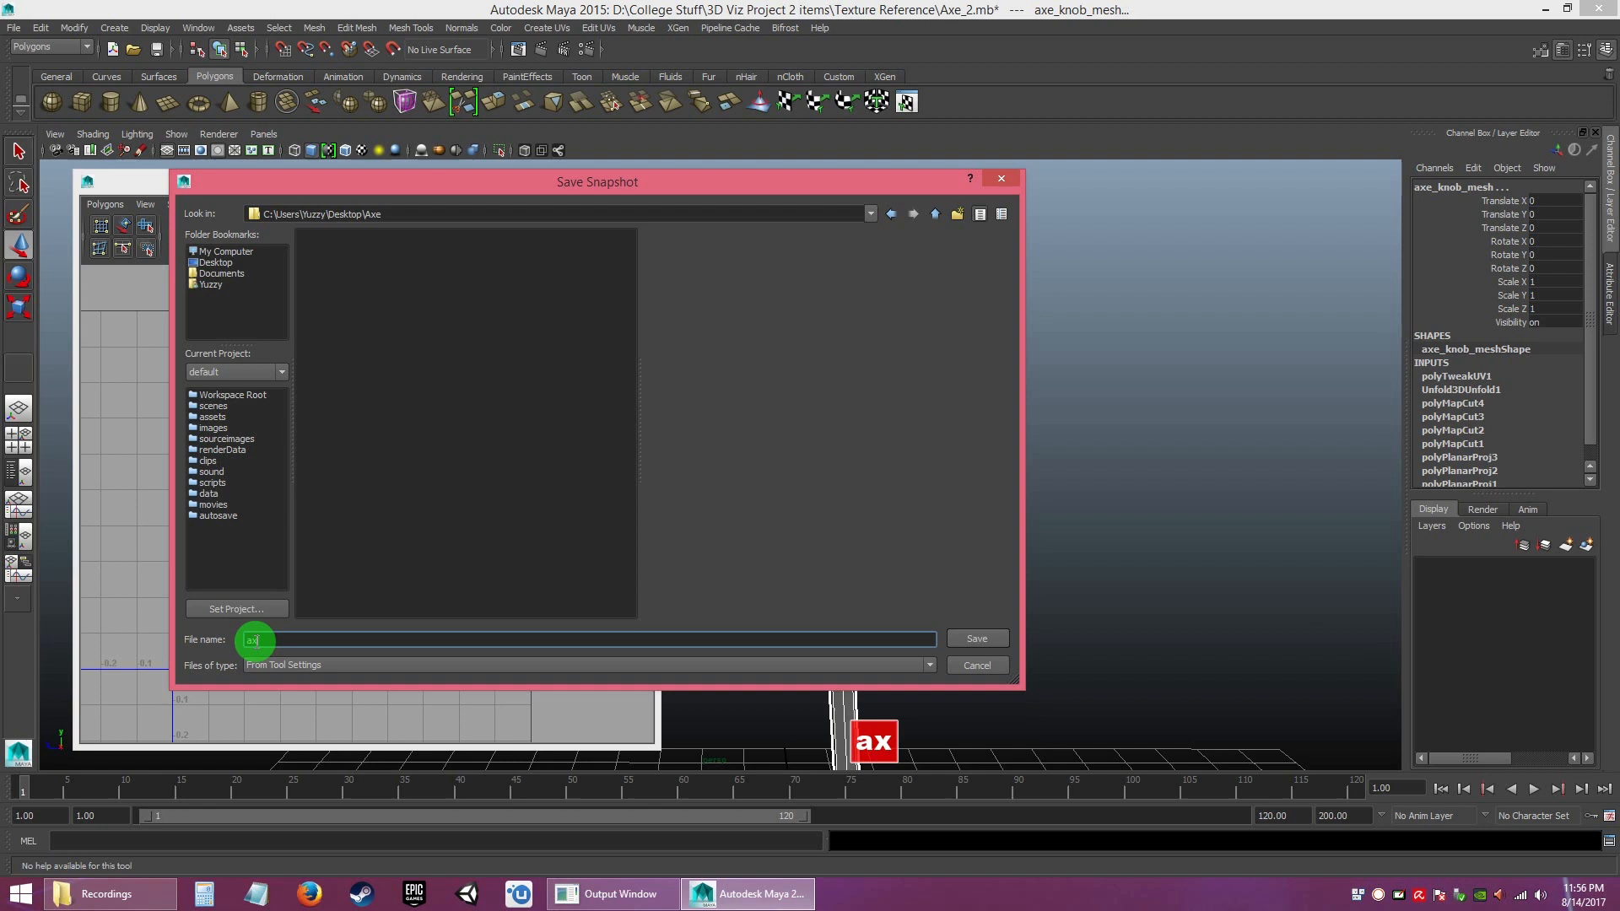
text(e_uv)
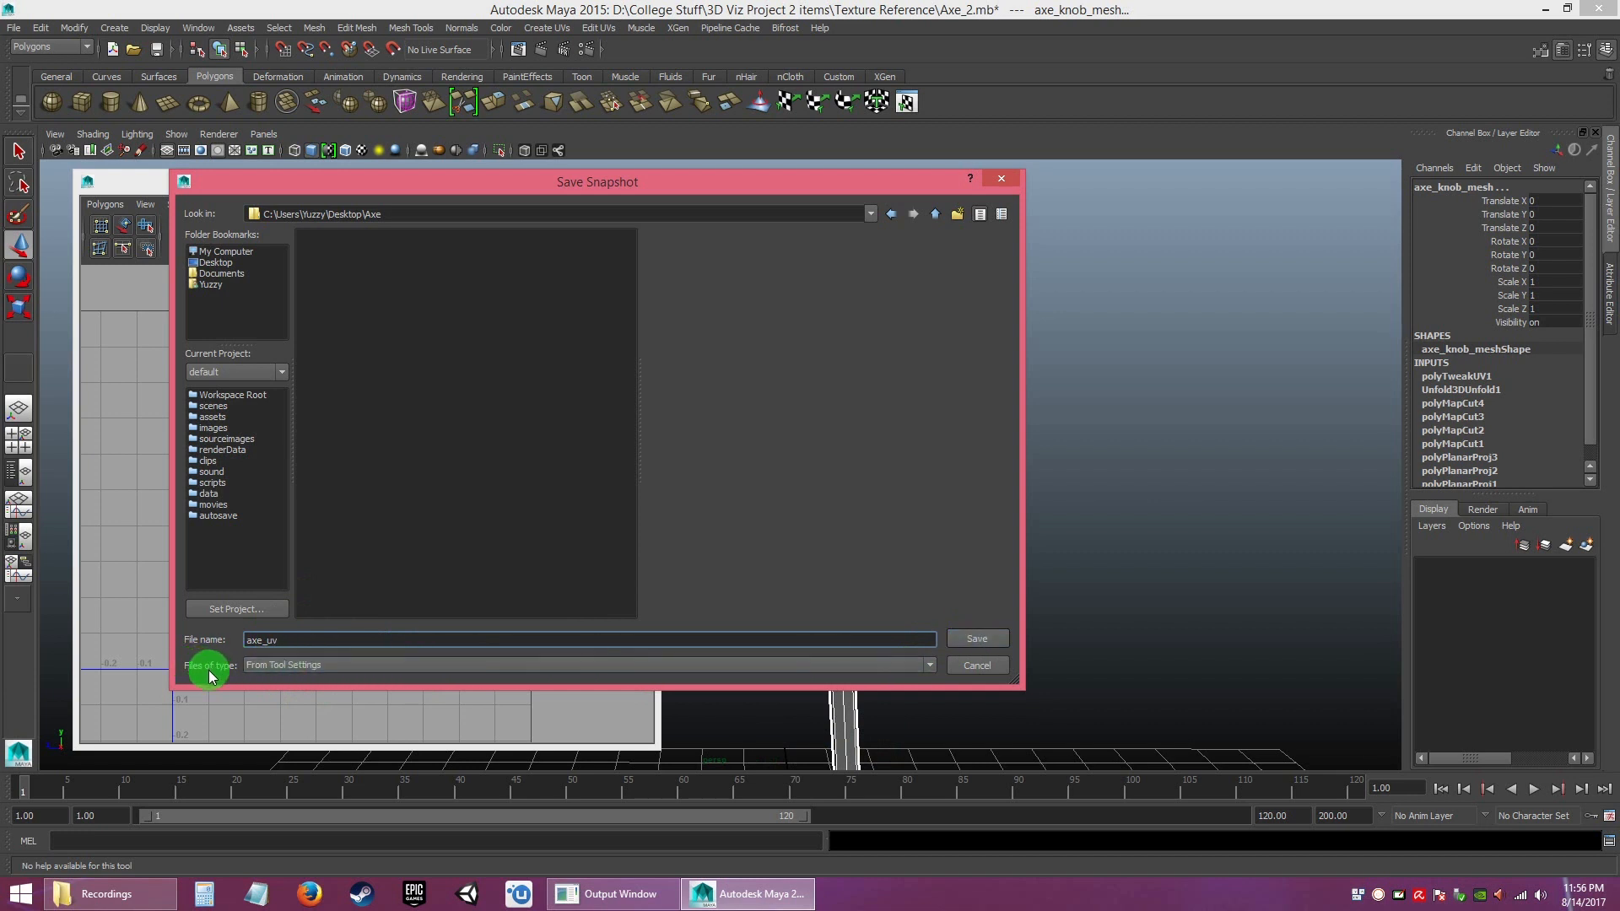
click(979, 640)
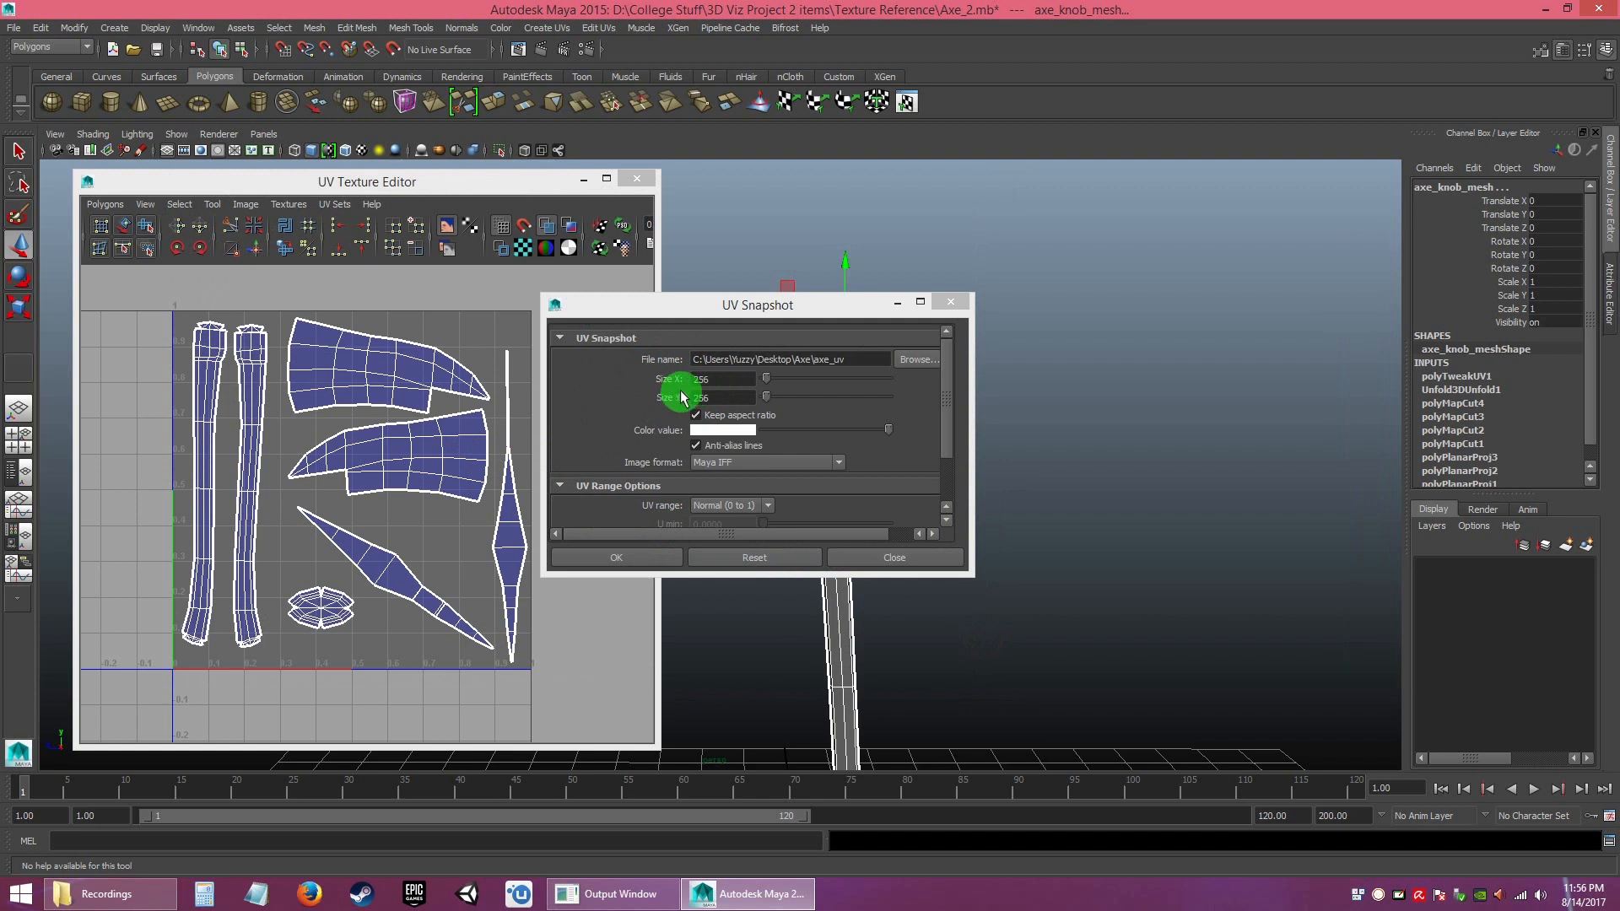
- Set the UV snapshot size to 2048 by 2048 with the aspect ratio kept
double_click(711, 380)
click(705, 397)
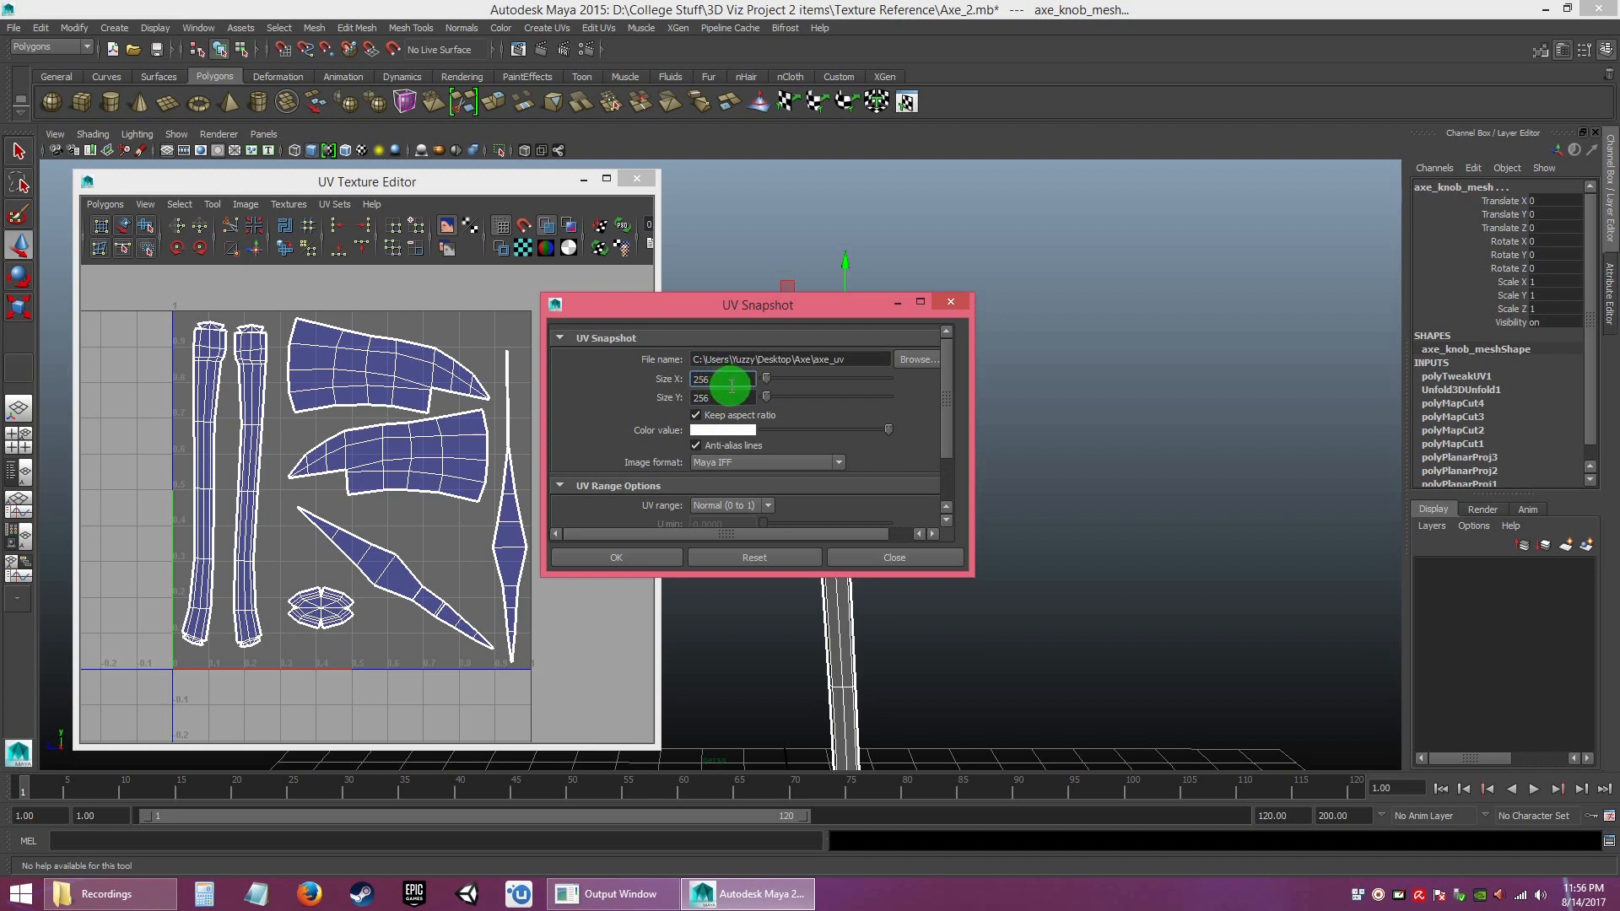
drag(726, 378, 684, 379)
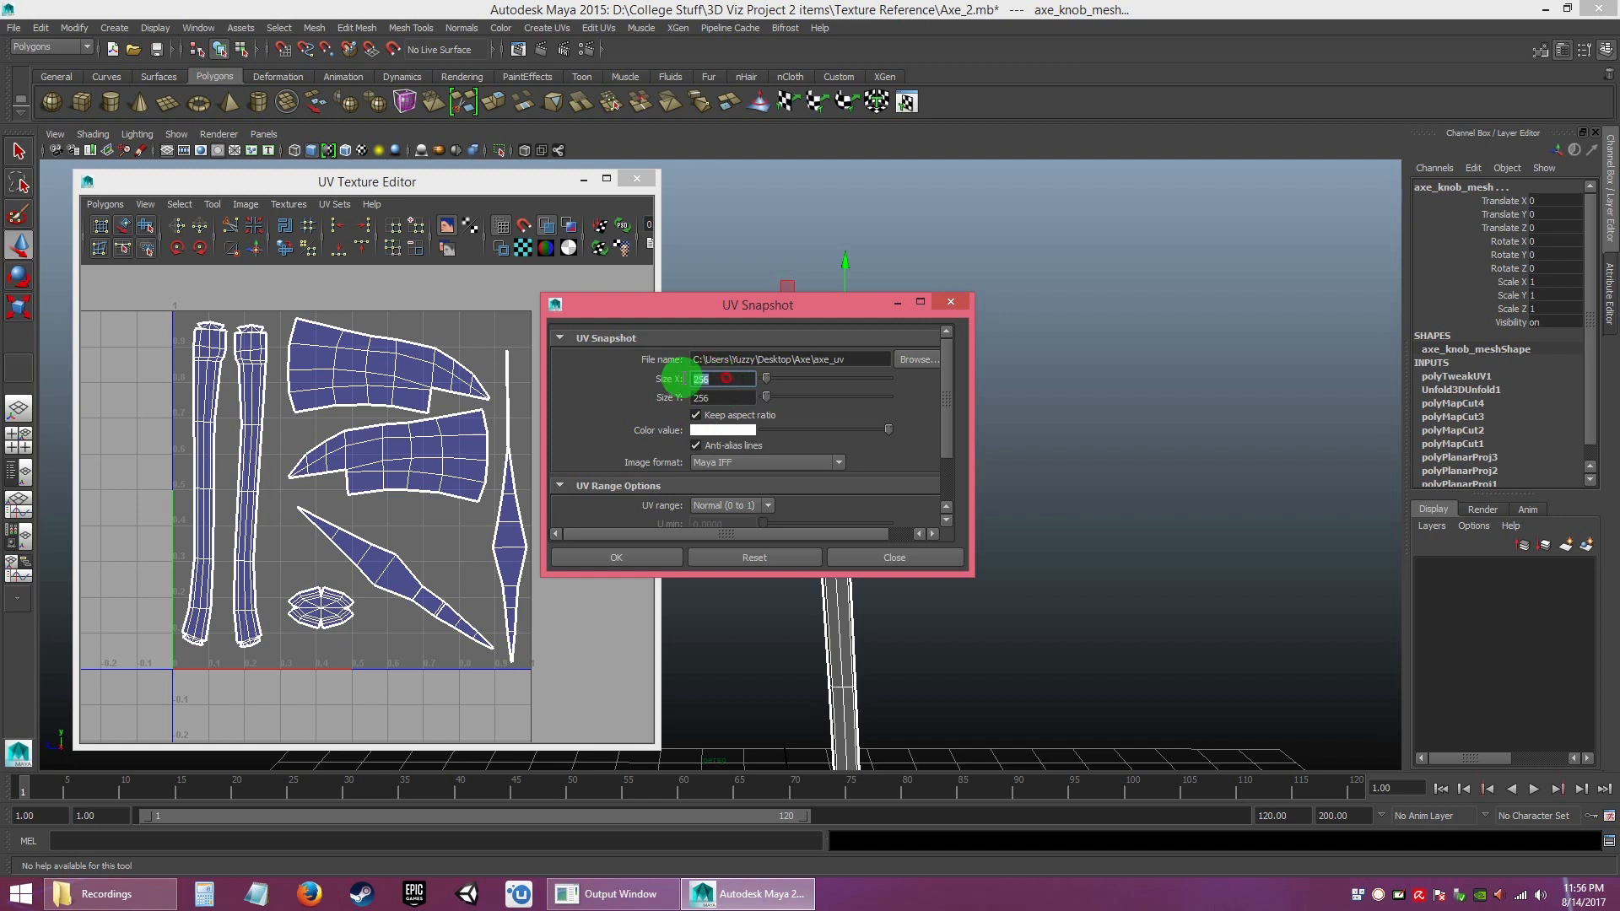
text(2048)
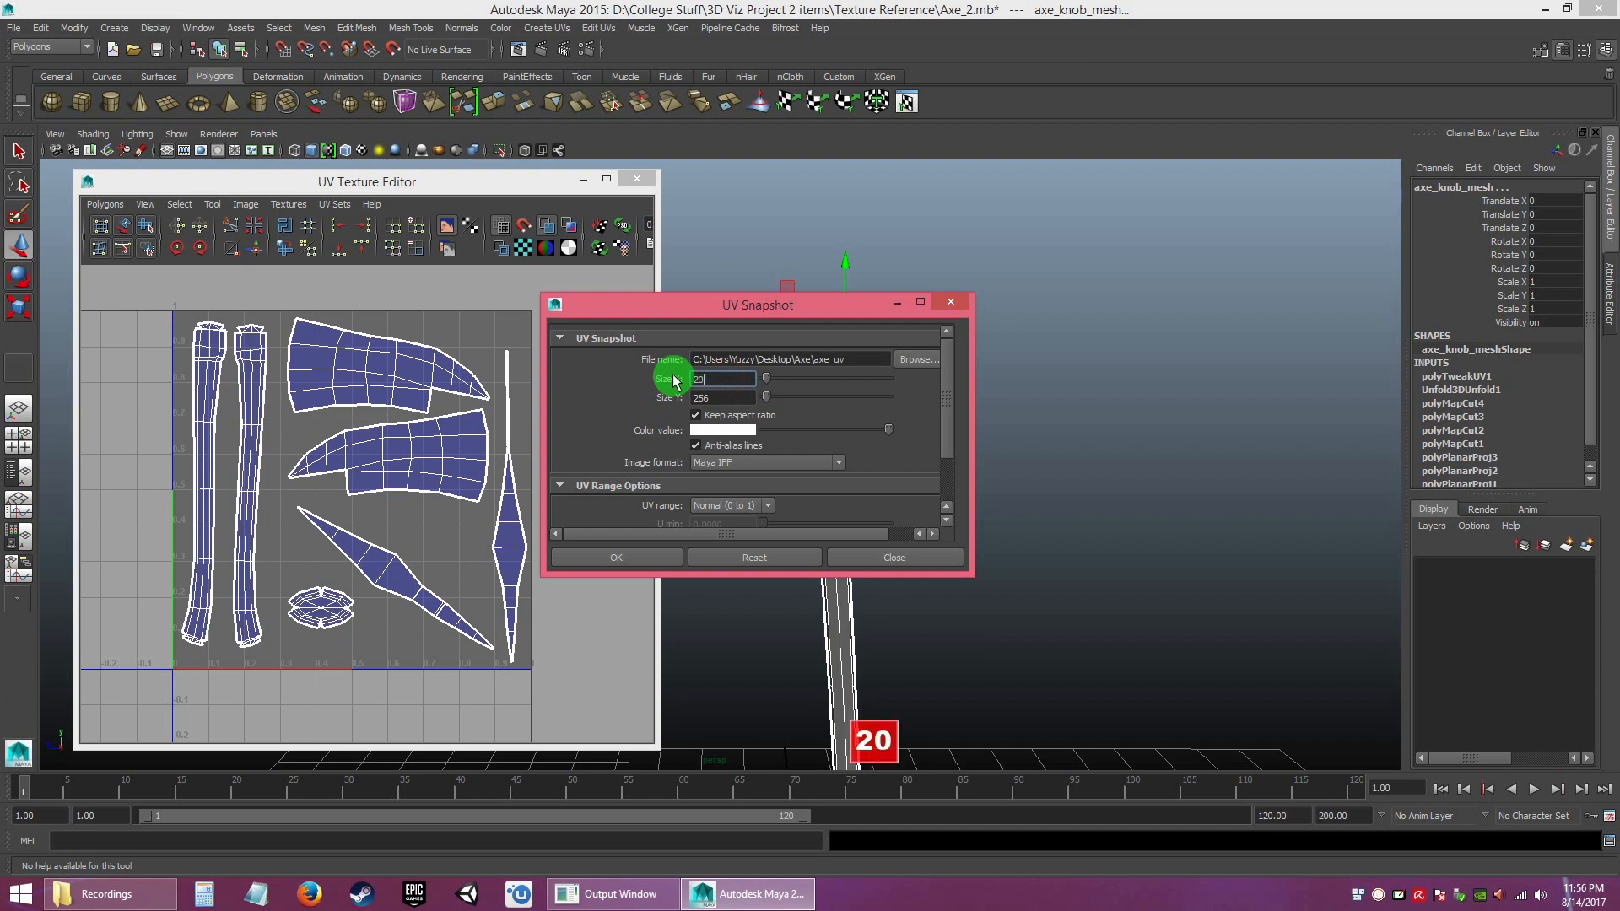
click(724, 398)
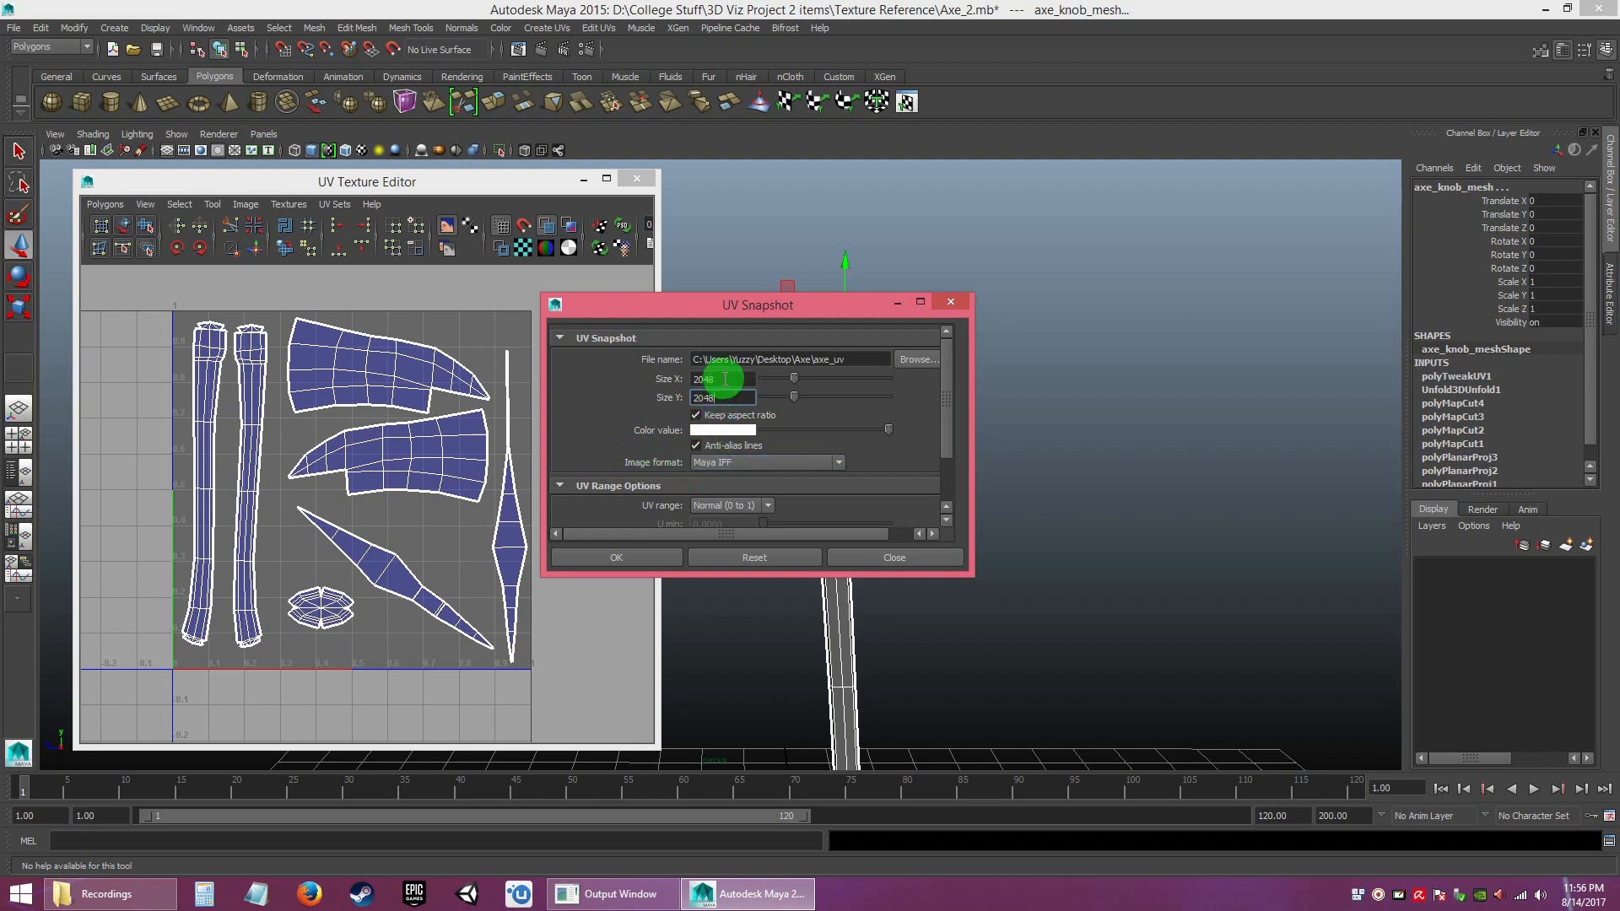
- Set the UV snapshot's X size to 1024
drag(724, 379, 645, 379)
text(1028)
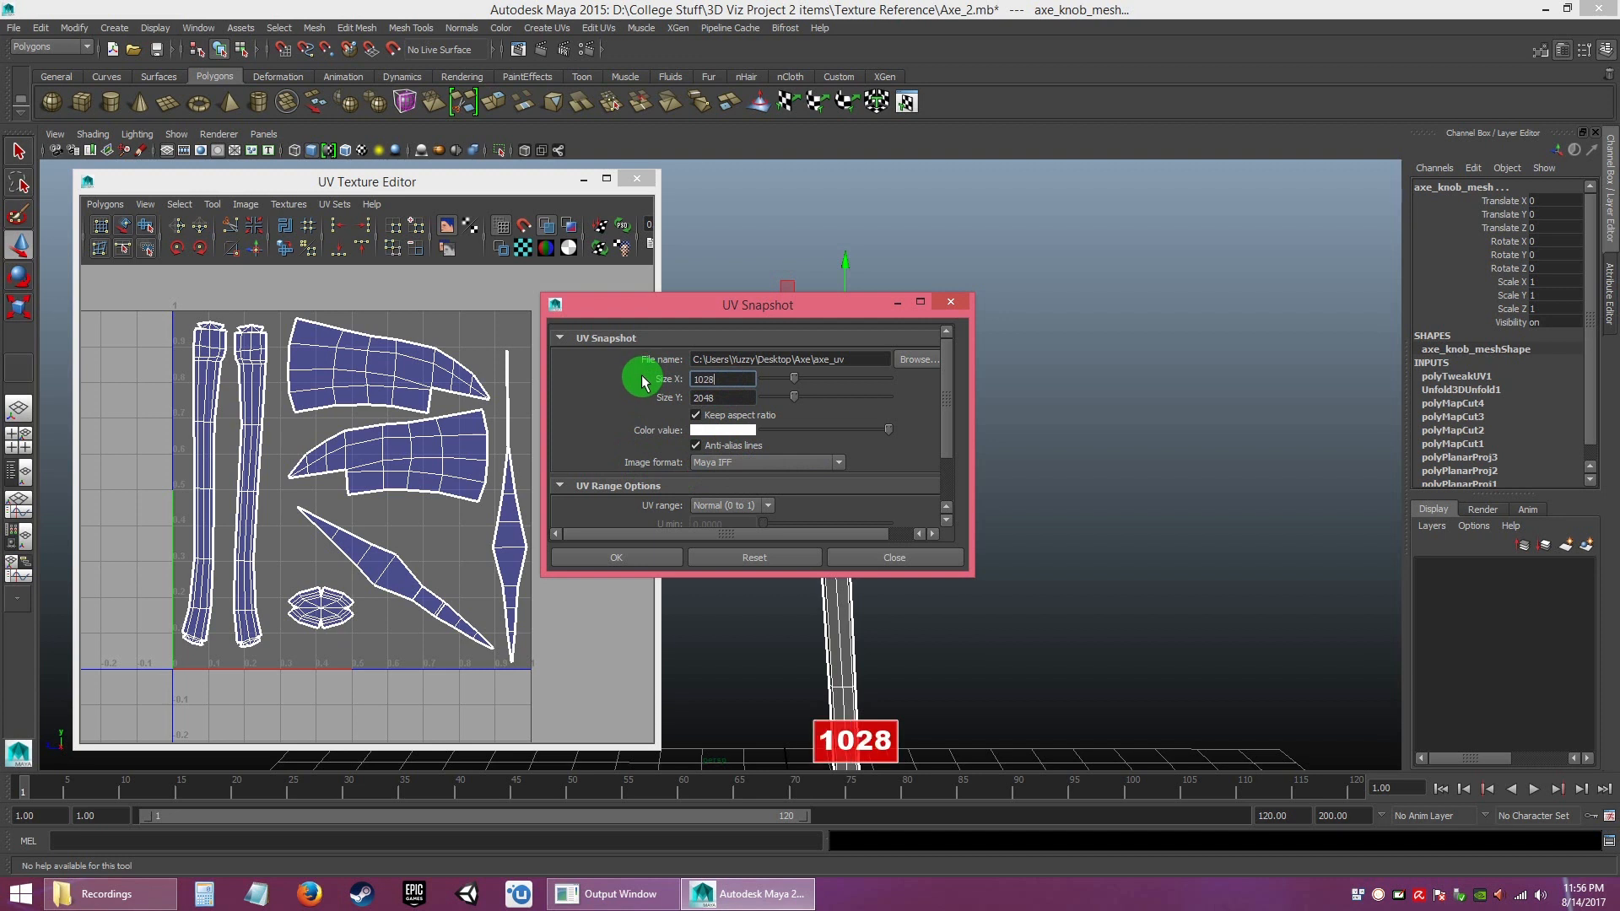
click(732, 400)
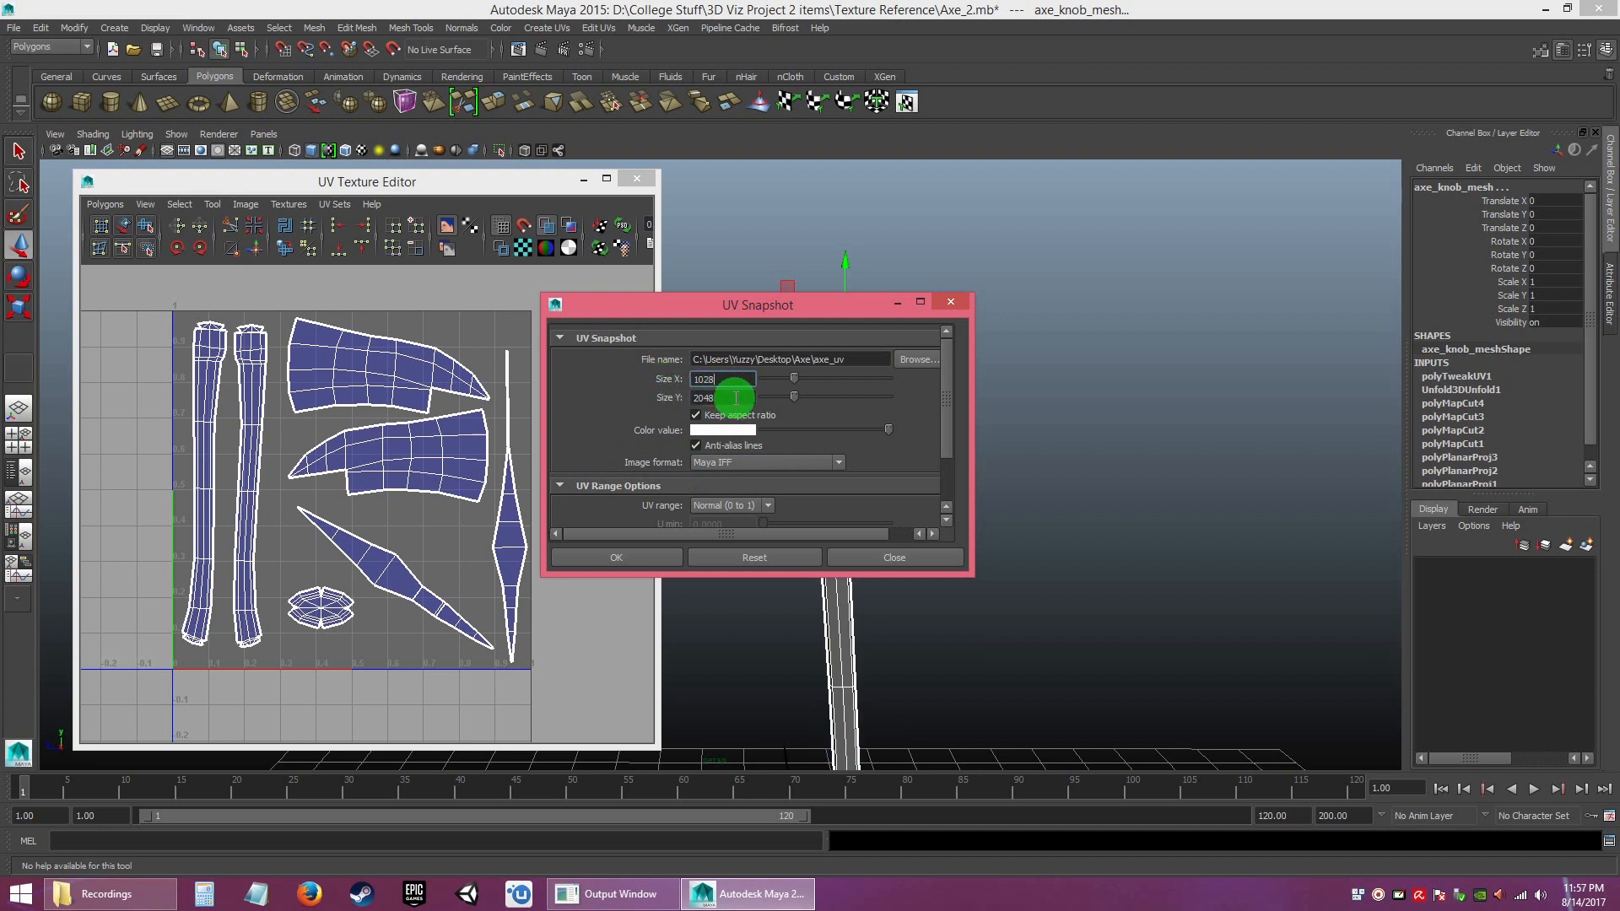
drag(719, 380, 621, 370)
text(1024)
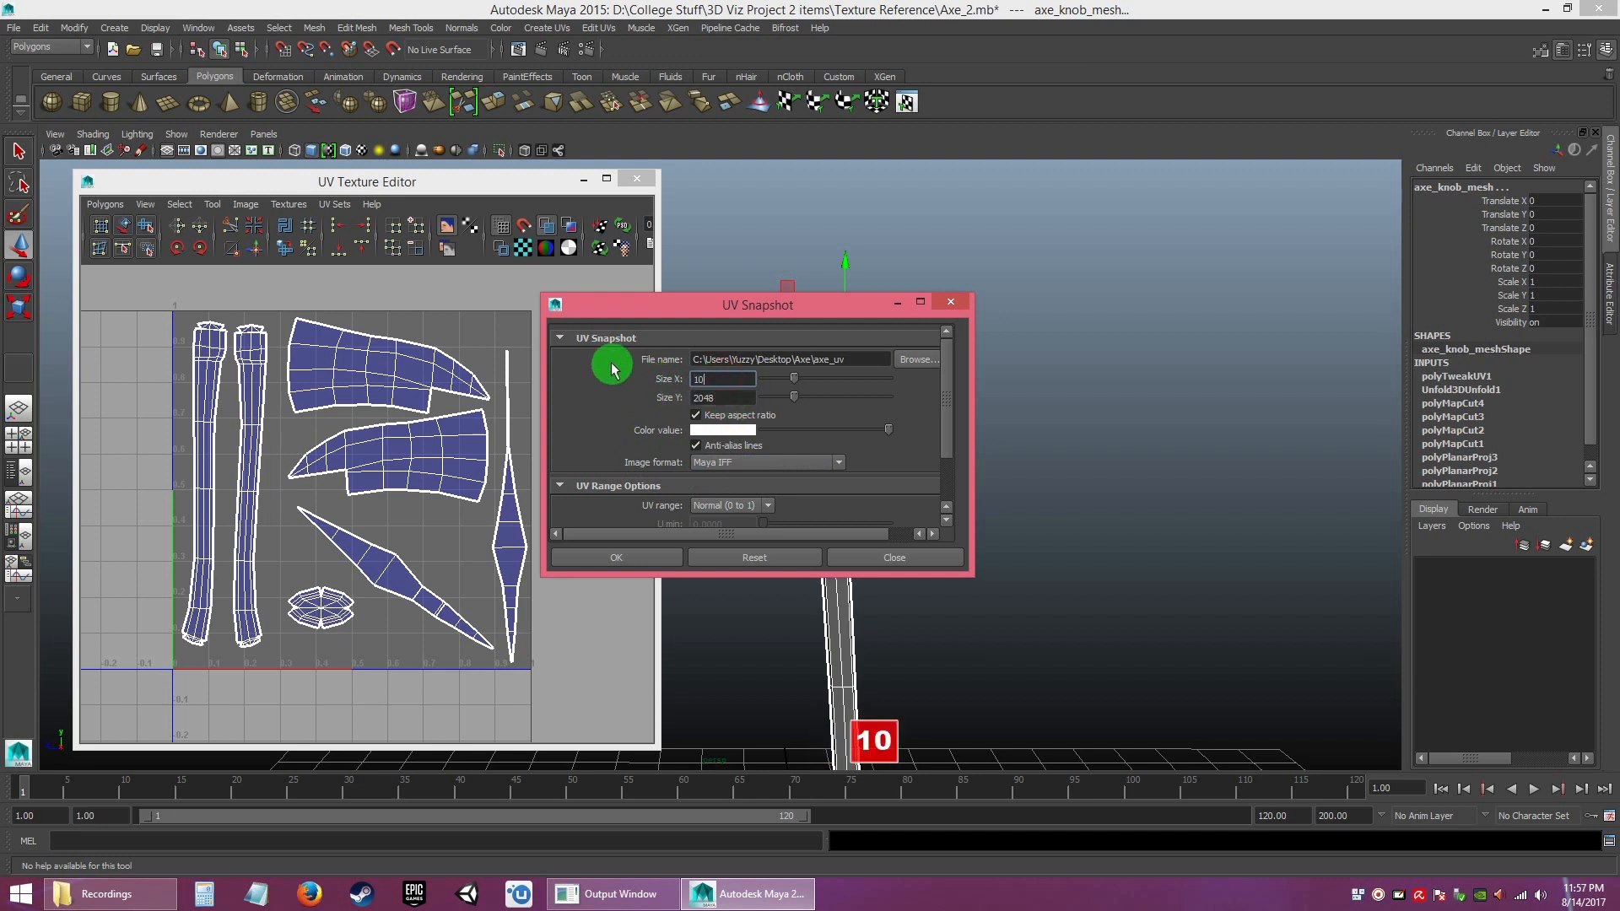
- Set the UV snapshot size to 2048 by 2048 again
drag(731, 400, 614, 398)
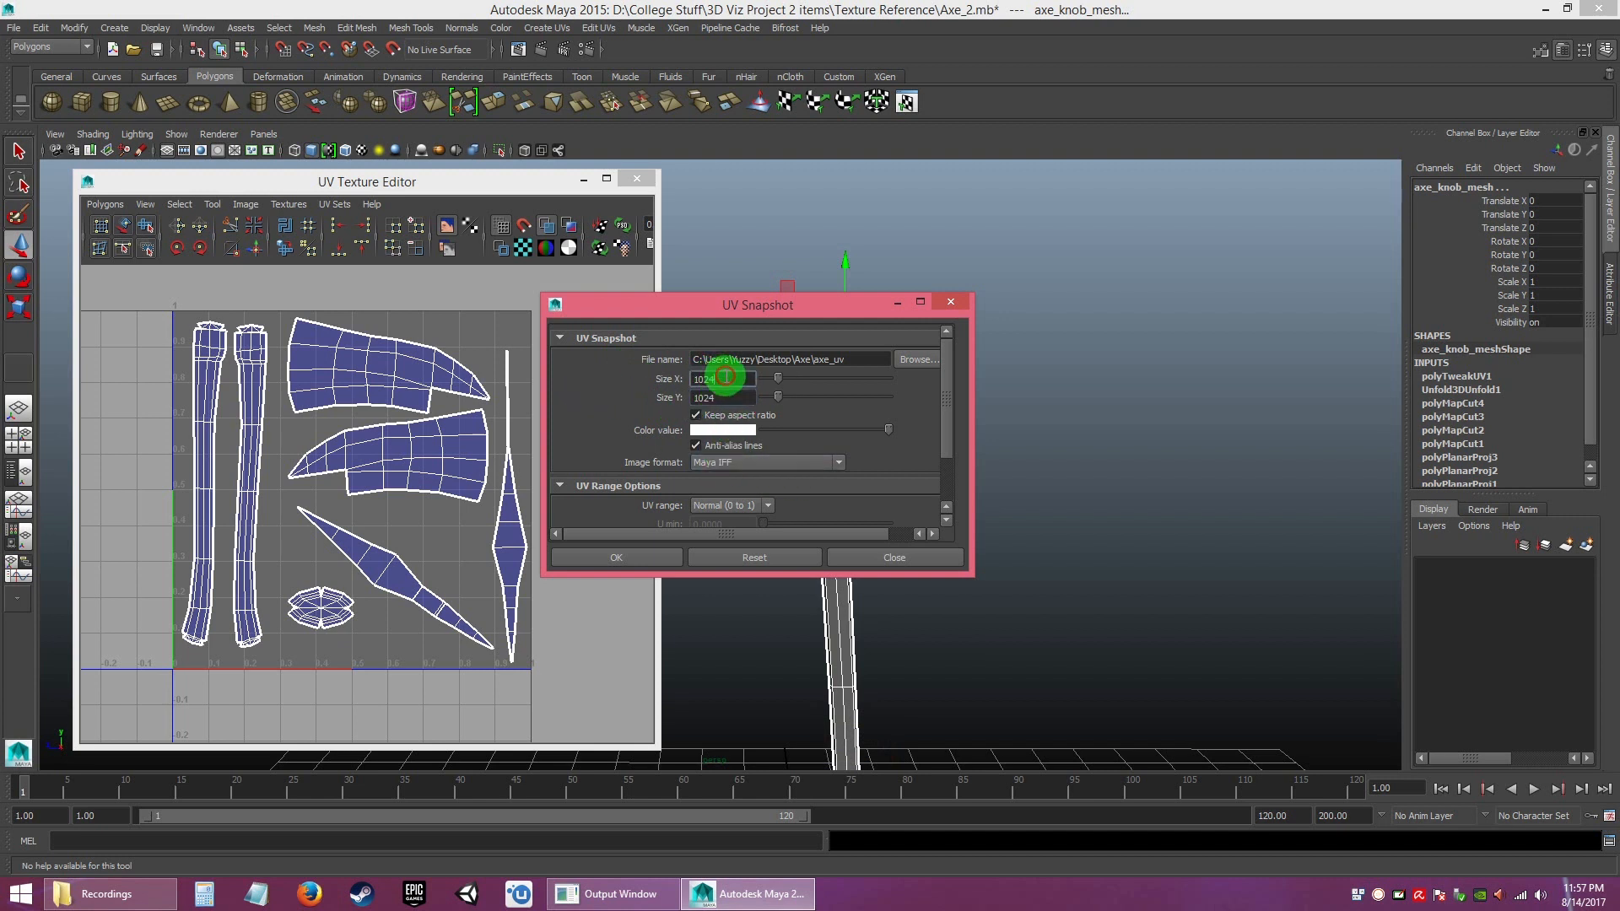
drag(725, 377, 613, 377)
text(2048)
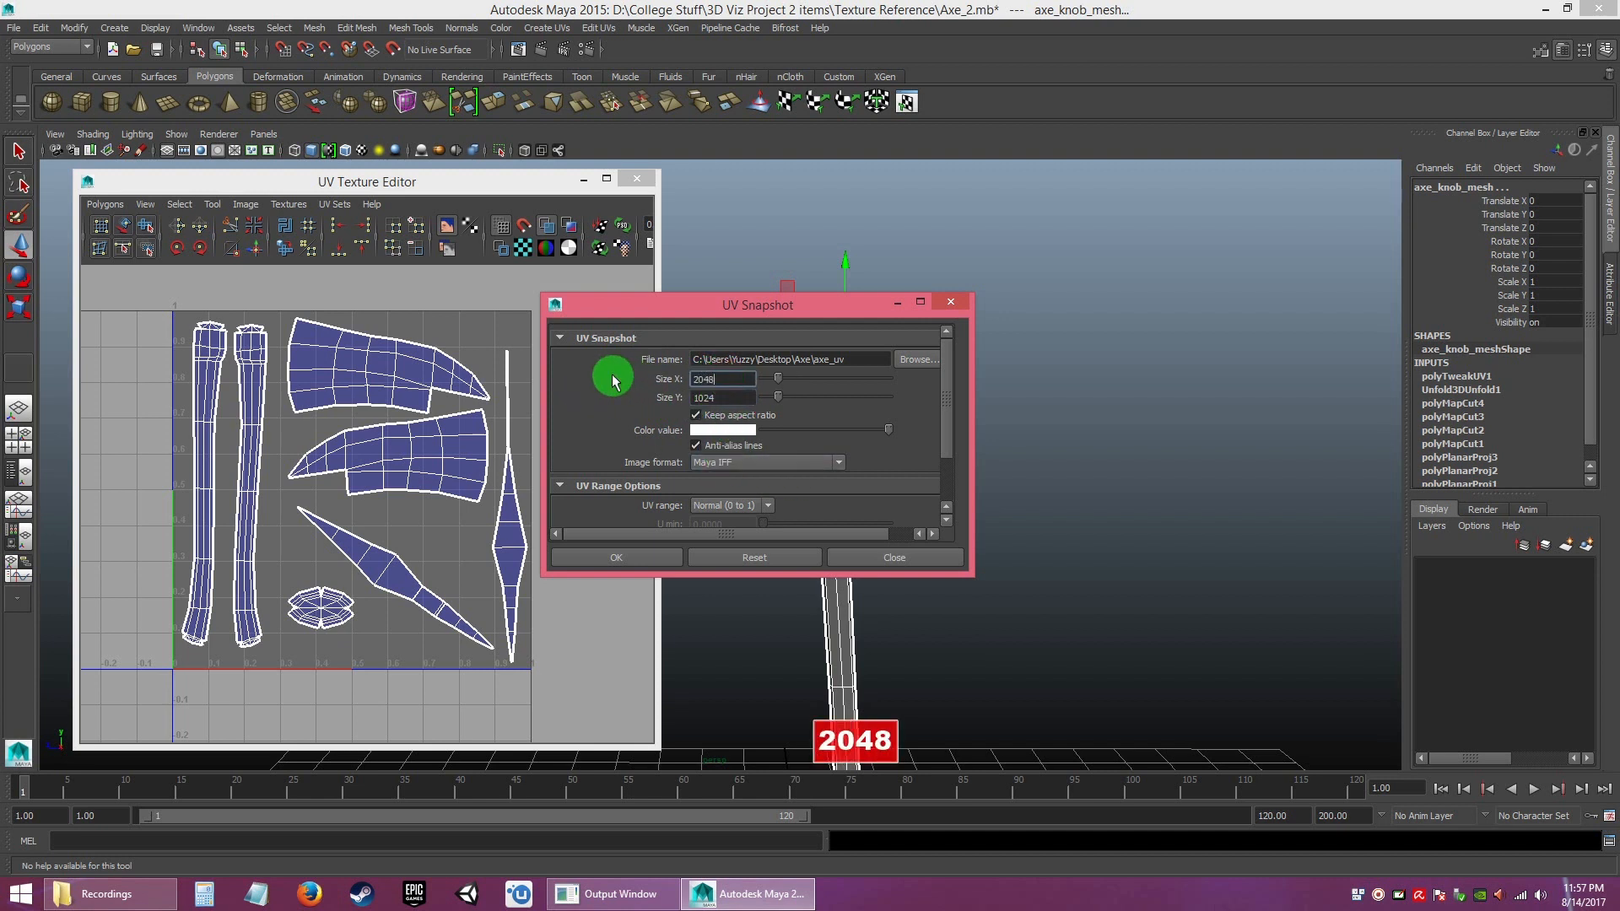
click(751, 396)
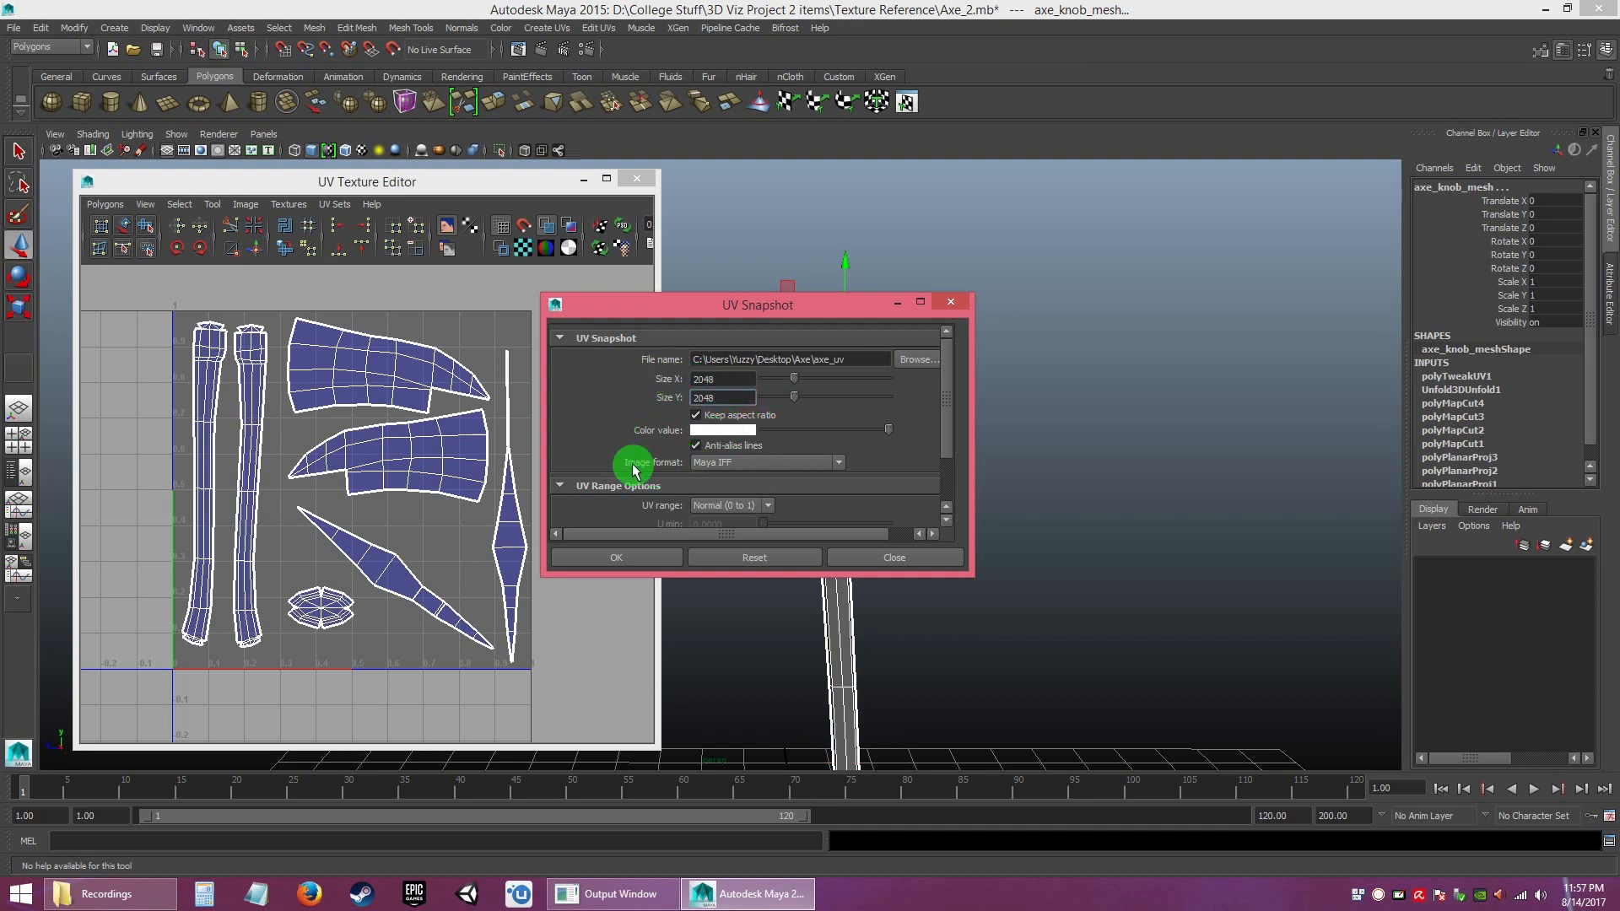
- Choose PNG as the snapshot's image format, keep the Normal (0 to 1) UV range, and export the UV snapshot
click(716, 464)
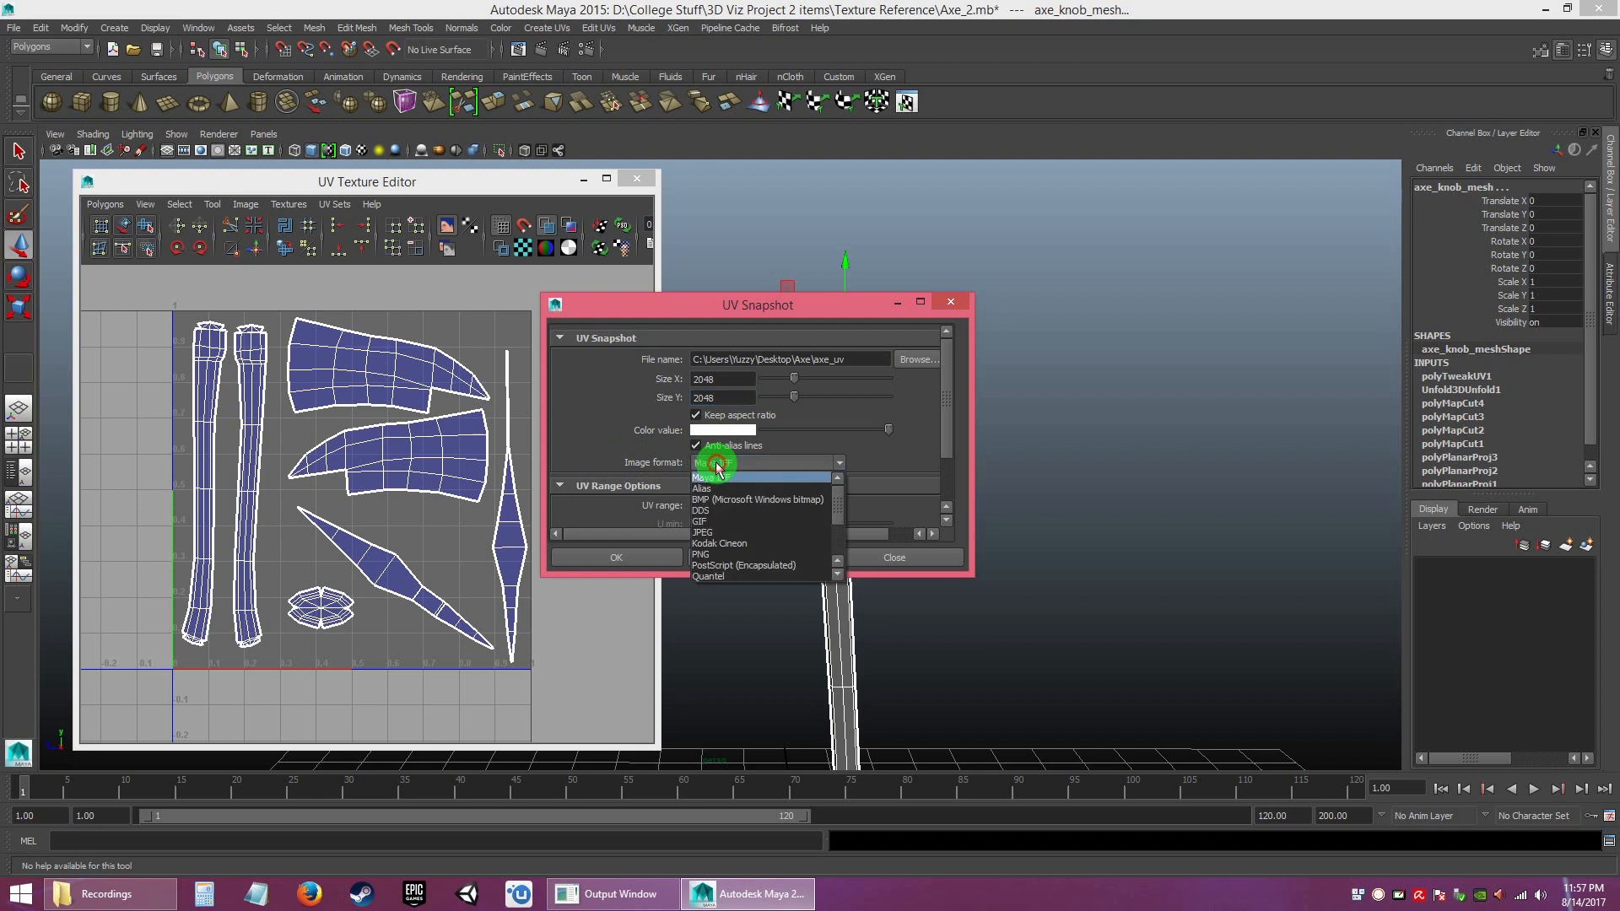
click(705, 555)
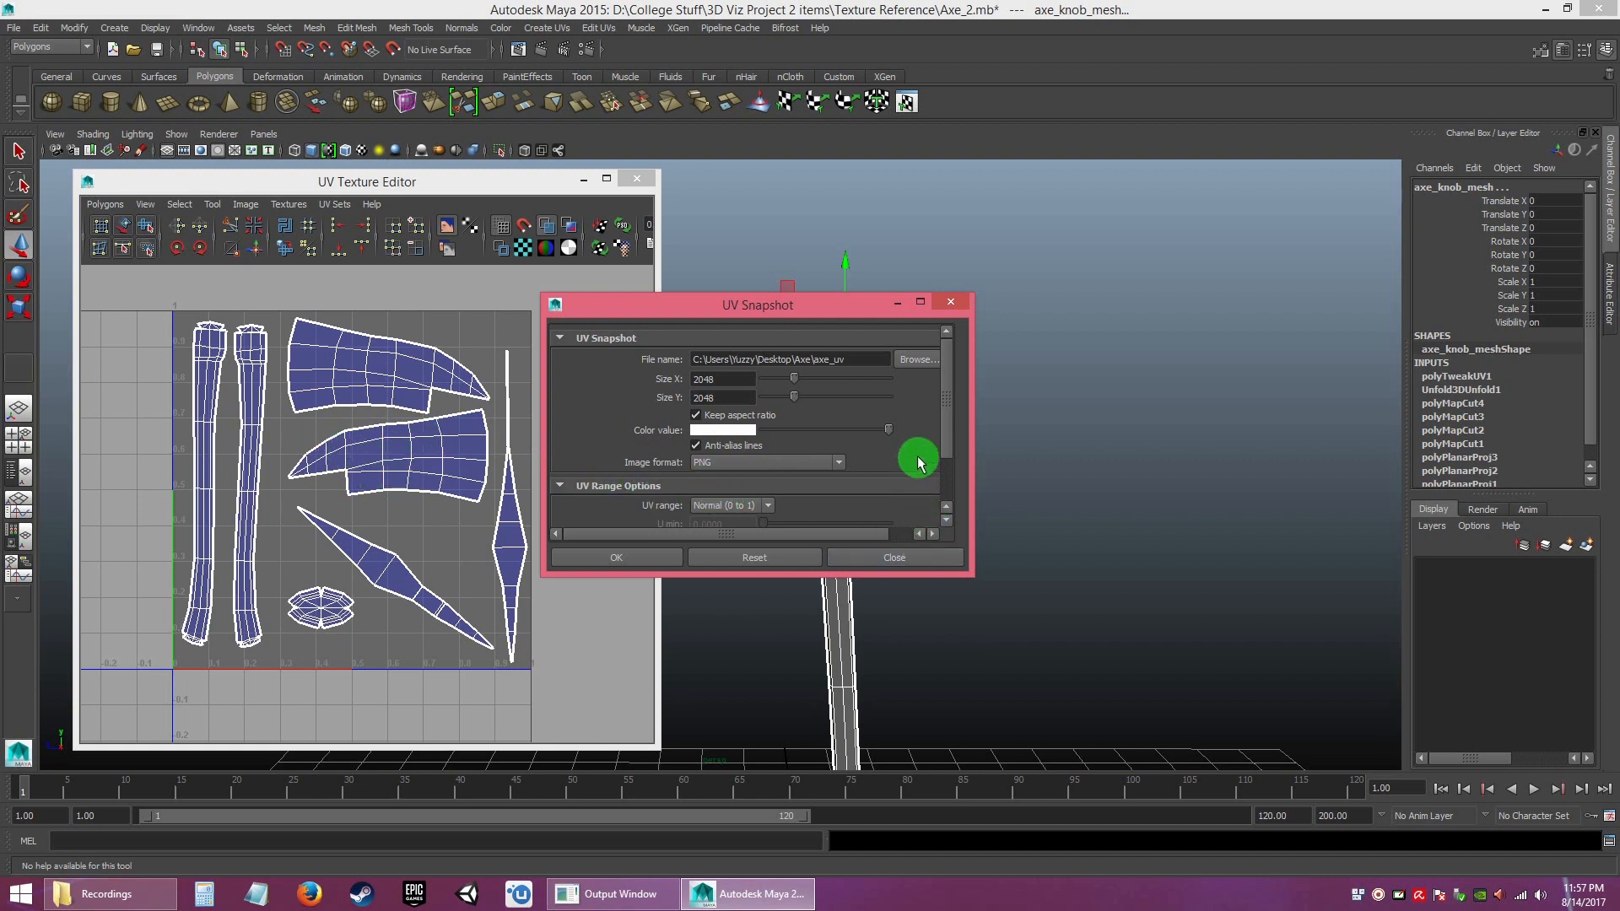
drag(948, 427, 952, 443)
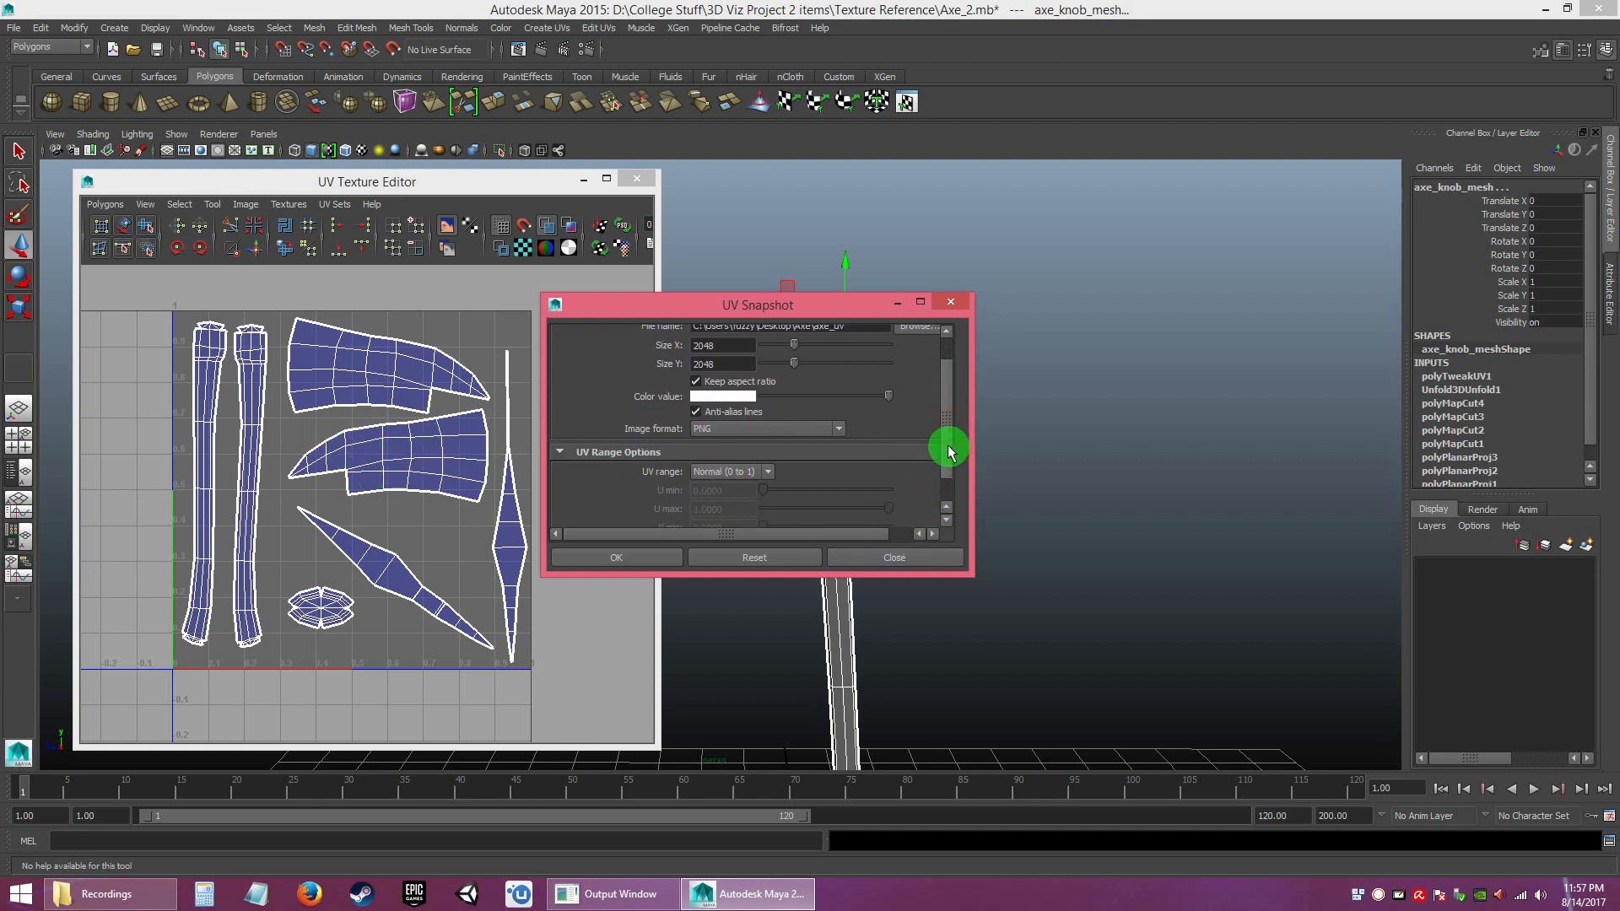
drag(946, 427, 947, 463)
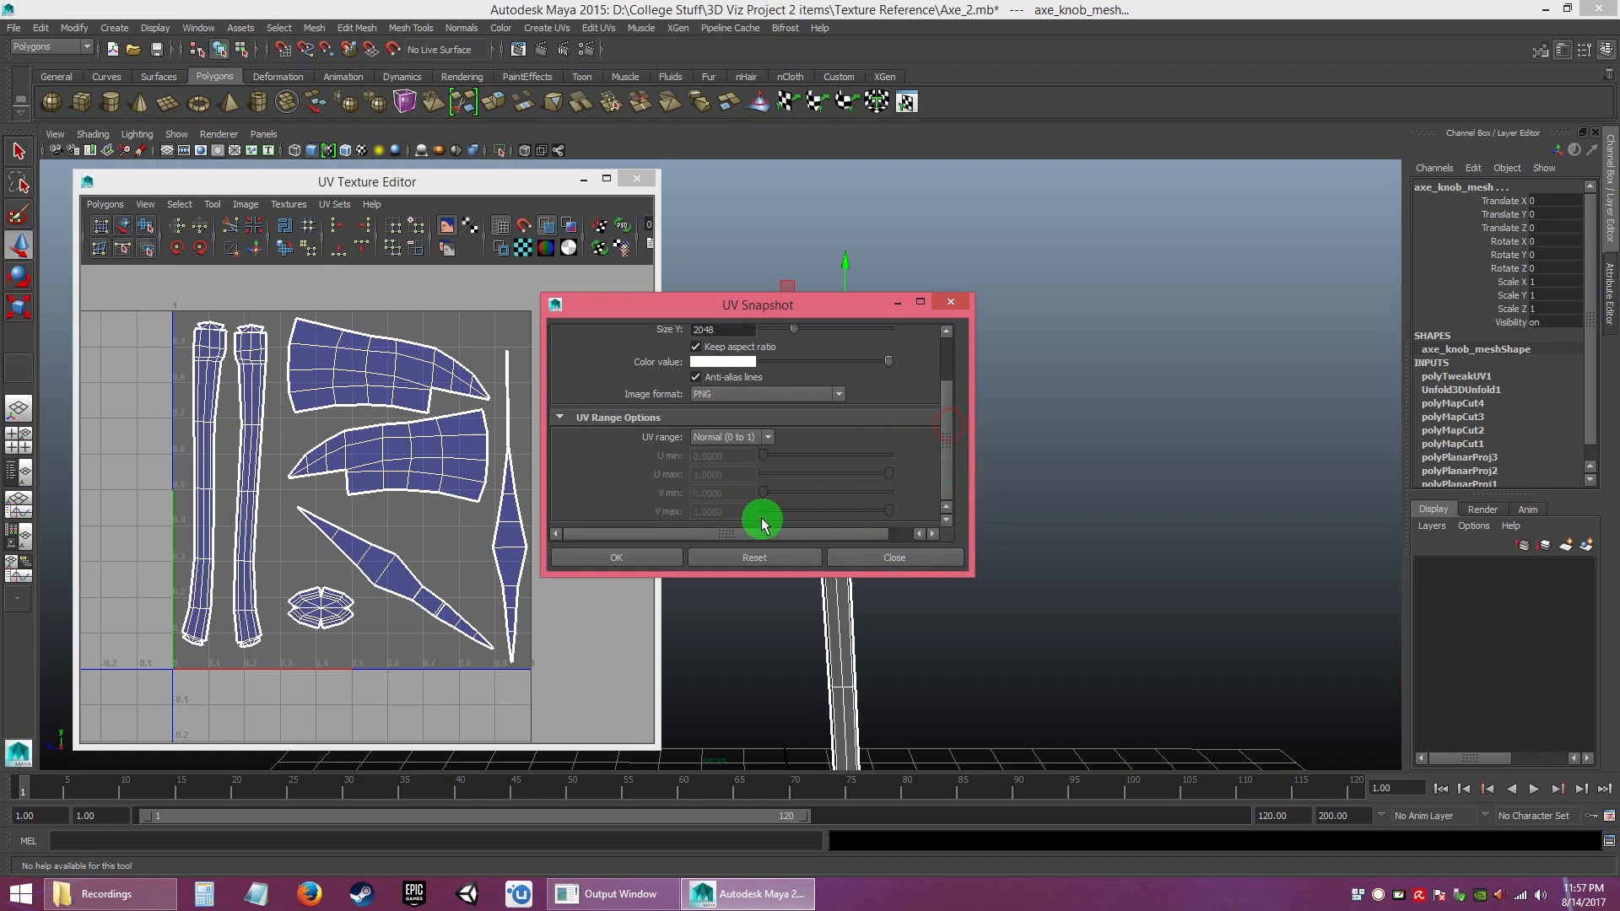
click(621, 558)
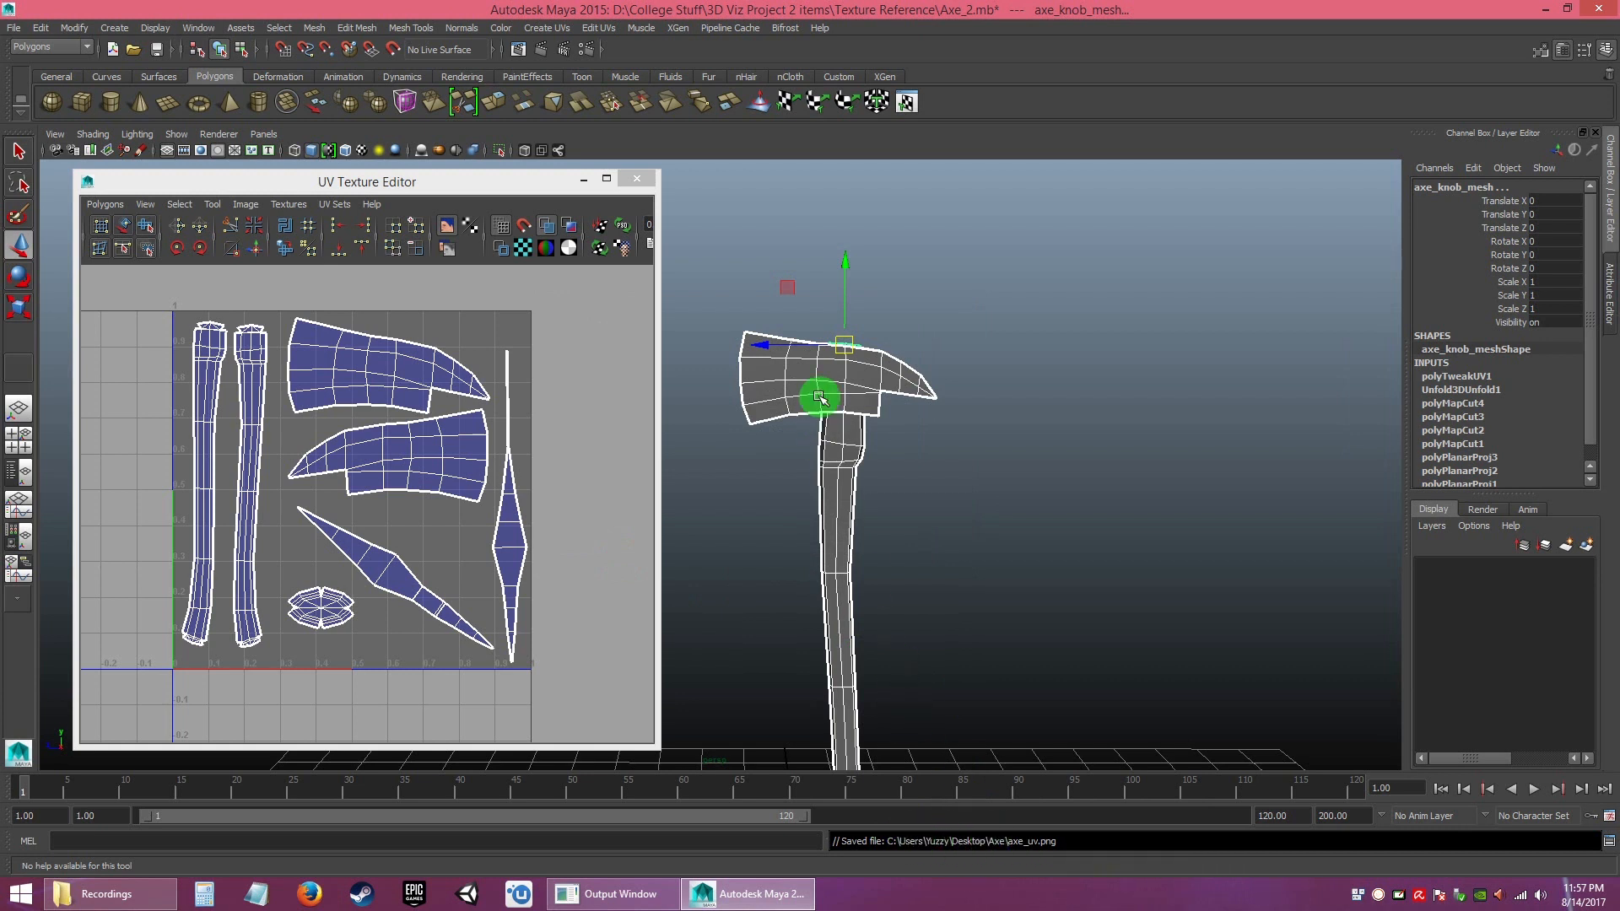
- Deselect the axe mesh and close the UV Texture Editor
right_drag(843, 374, 896, 352)
drag(717, 291, 1023, 509)
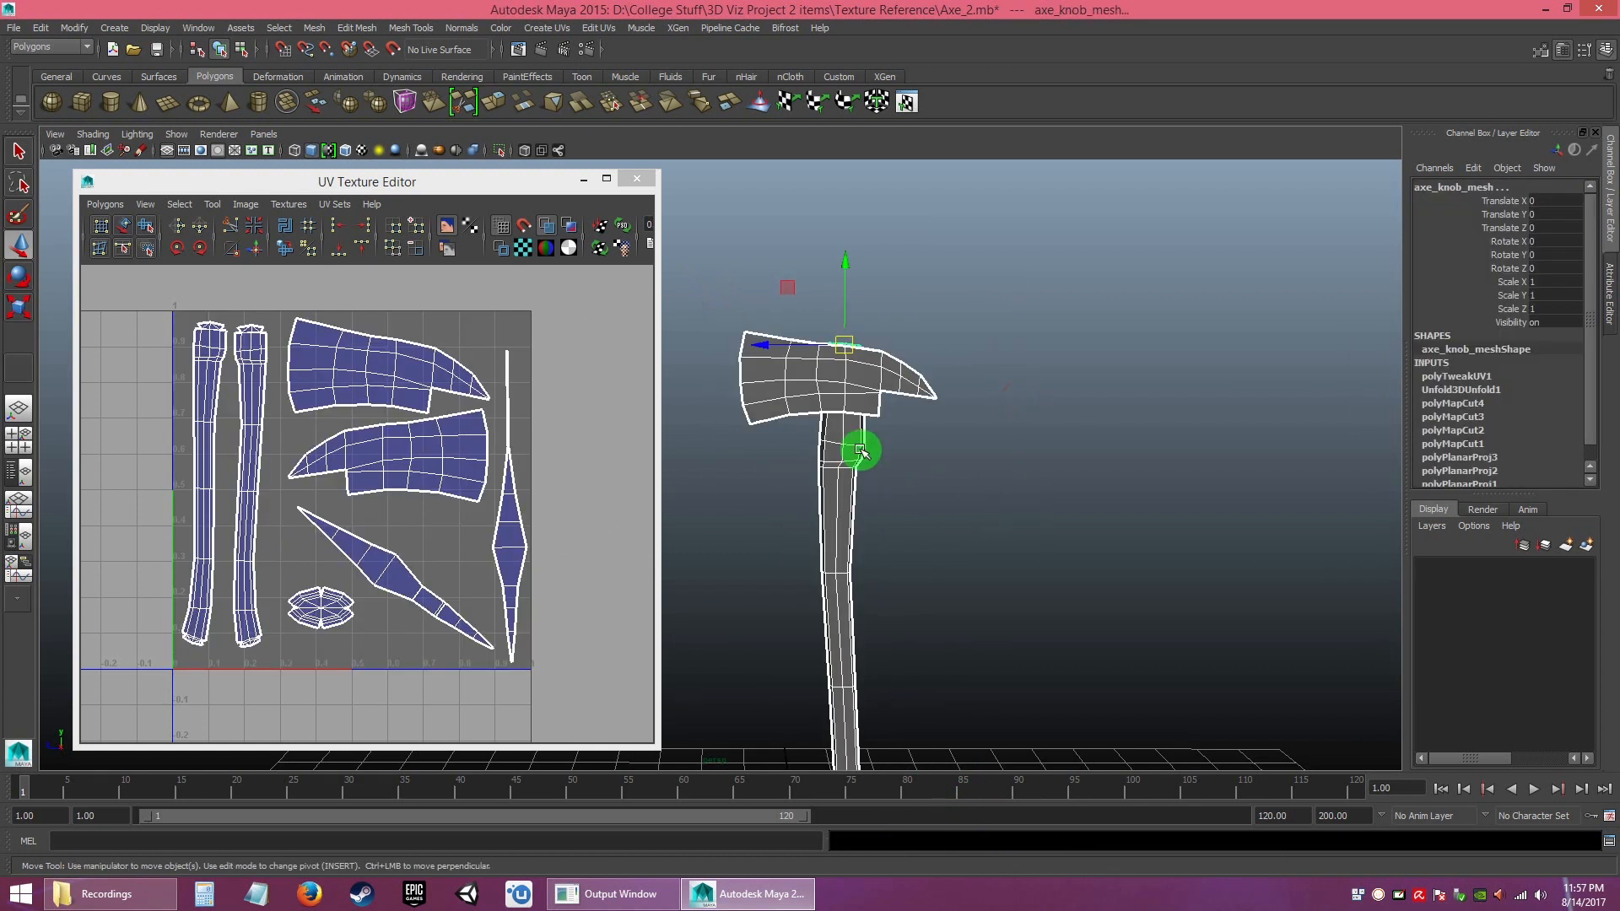
click(883, 460)
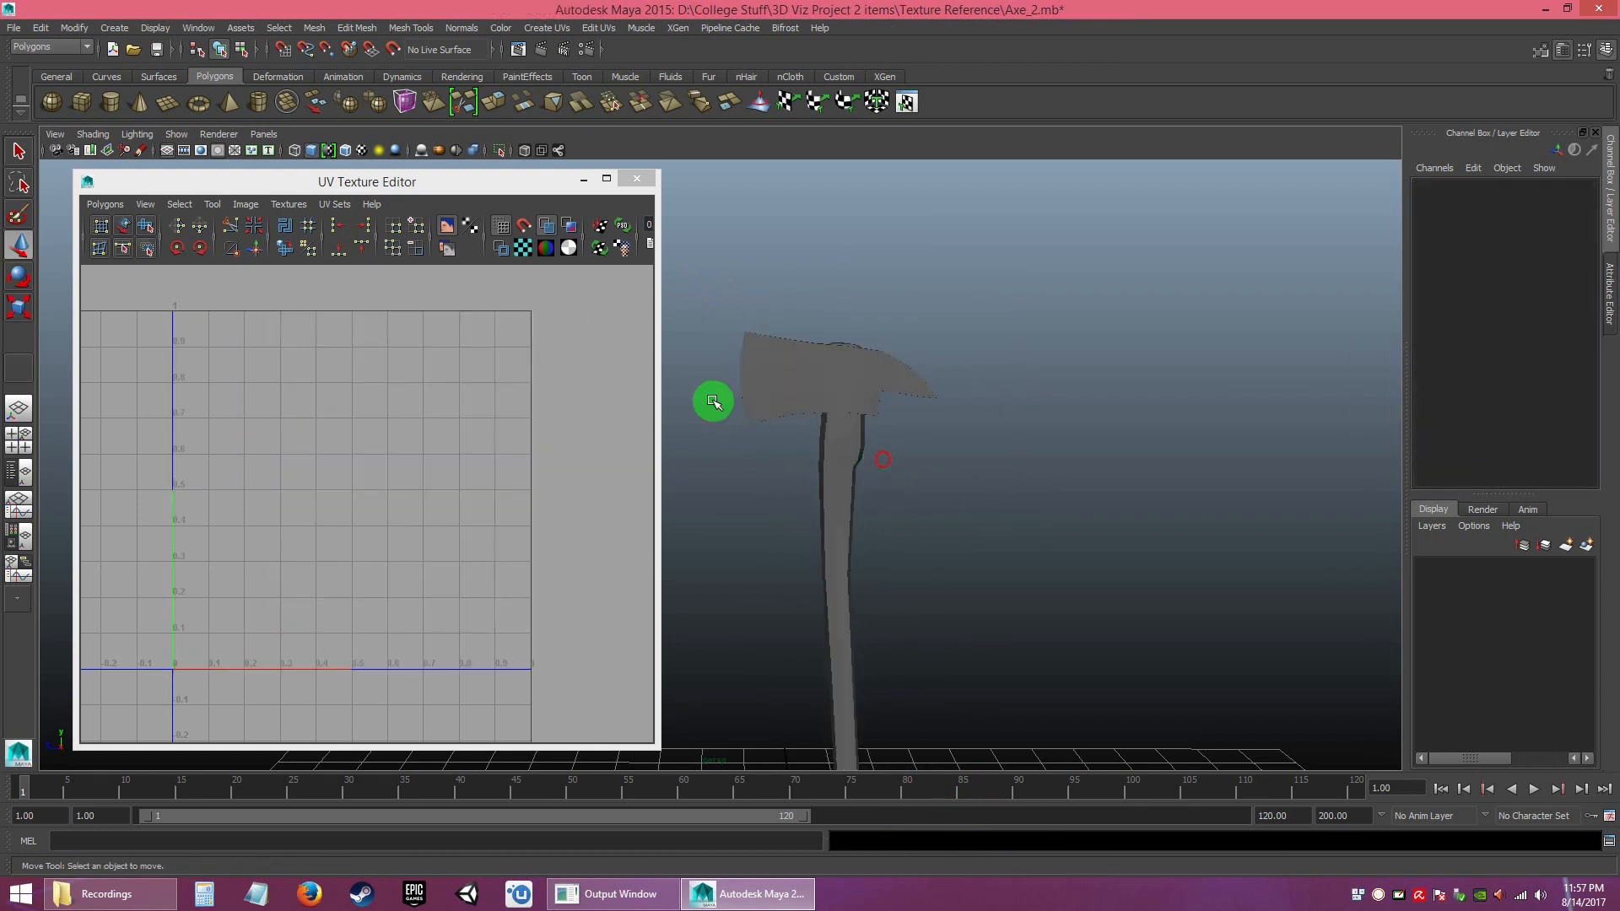
click(609, 369)
click(638, 180)
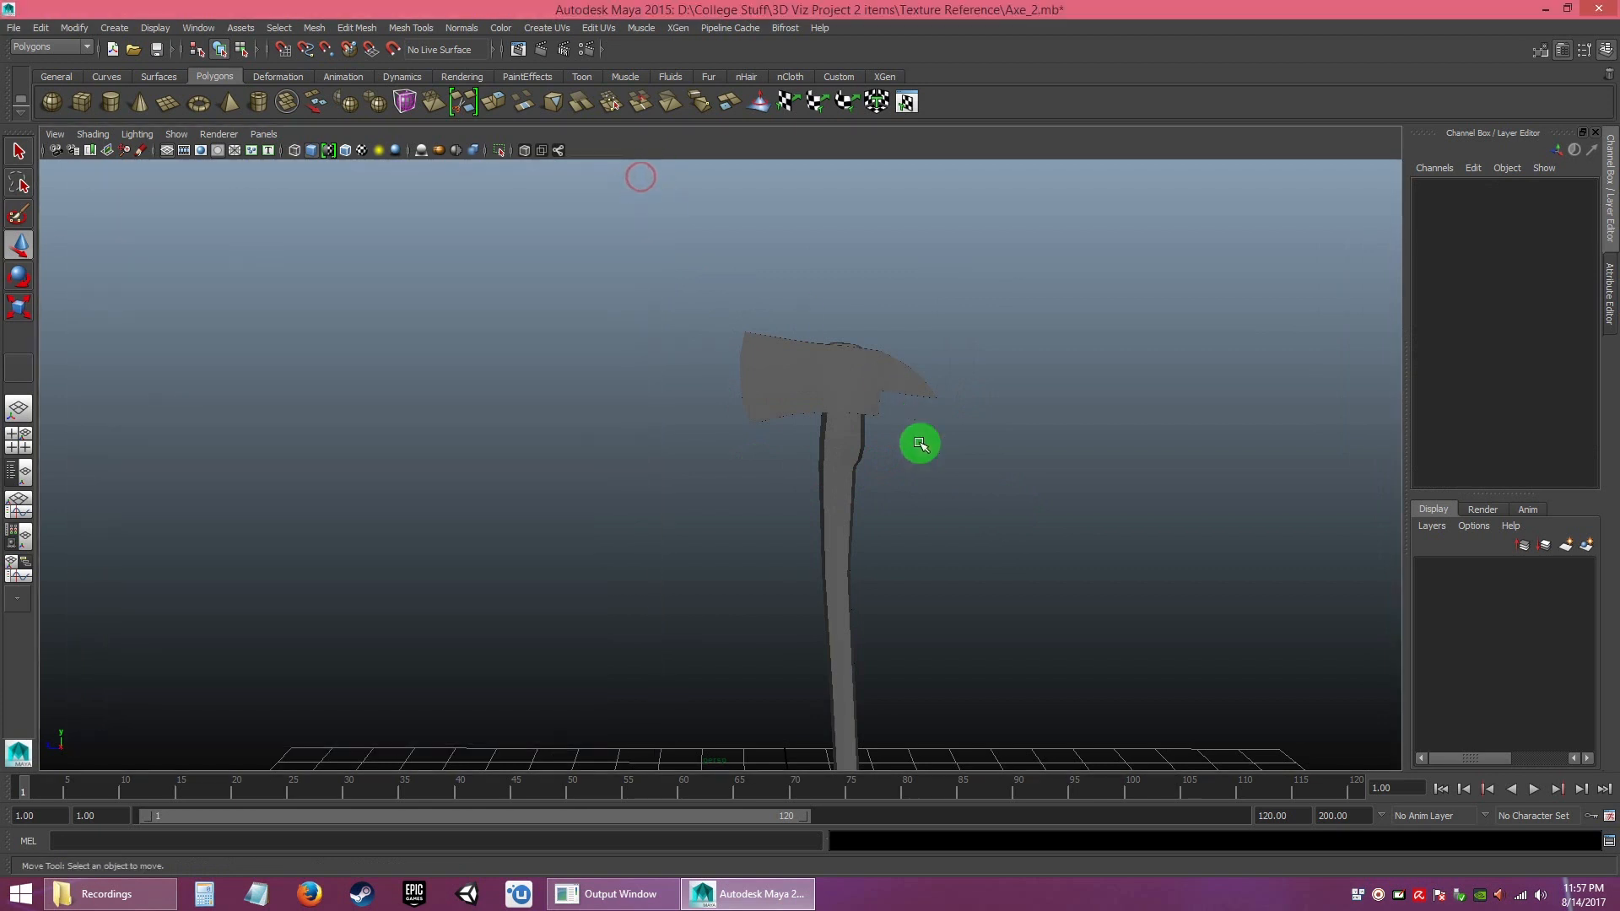
- Save the axe scene under its current file name
alt+right_drag(919, 441, 868, 474)
alt+middle_drag(868, 473, 757, 398)
alt+drag(757, 398, 767, 383)
key(ctrl+s)
click(835, 447)
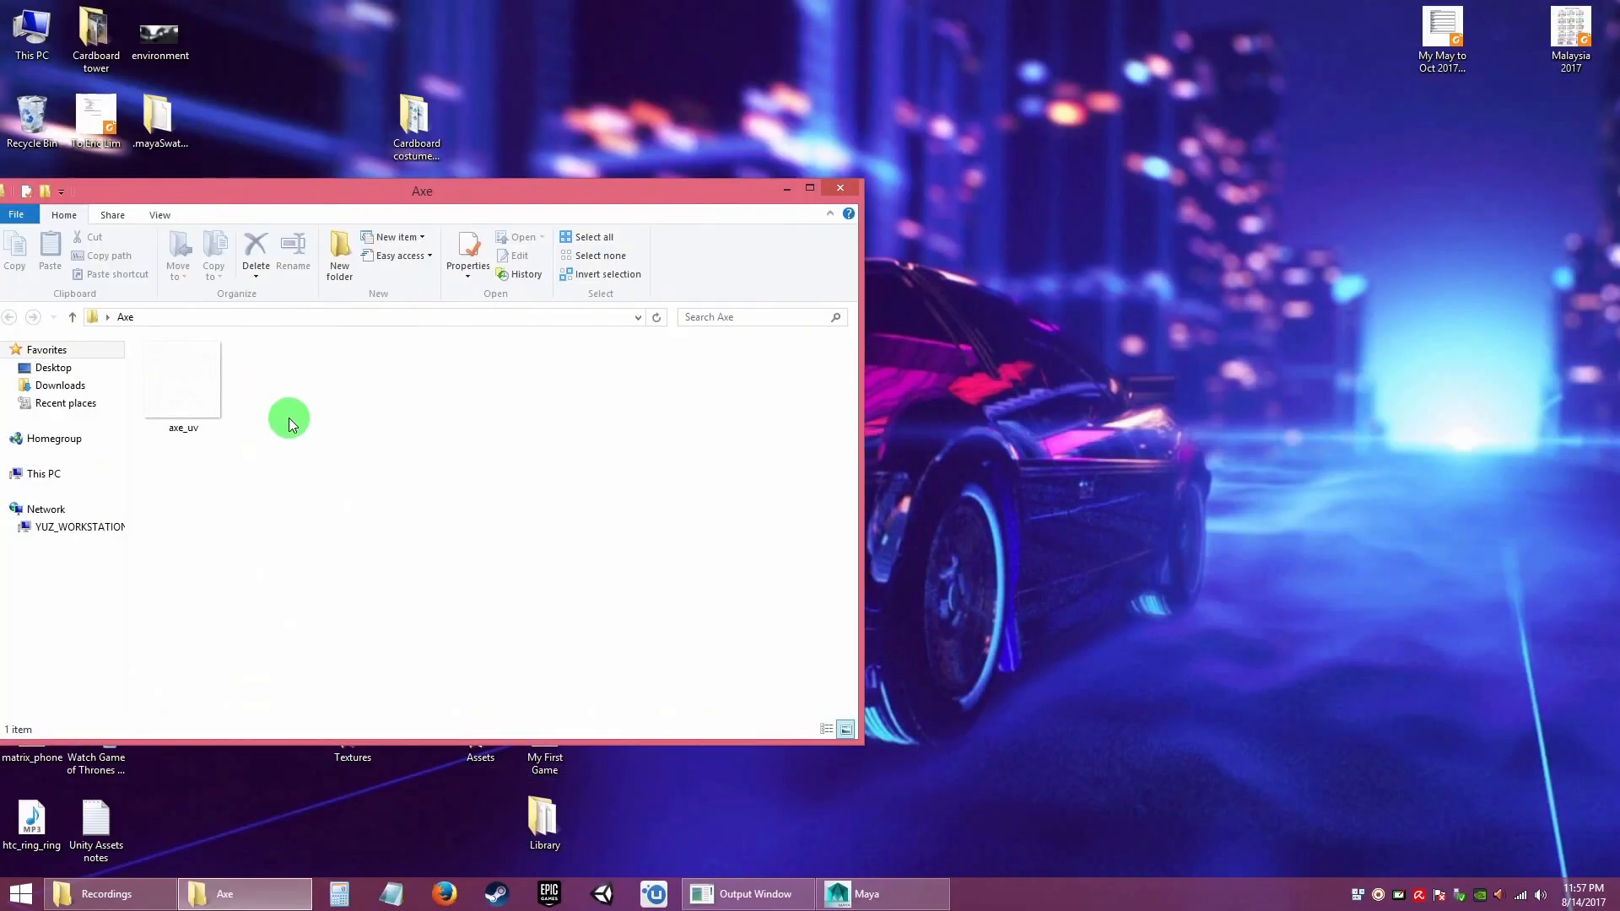
- Open the exported axe_uv image from the Axe folder, check the UV layout, and close the viewer
click(307, 506)
click(205, 378)
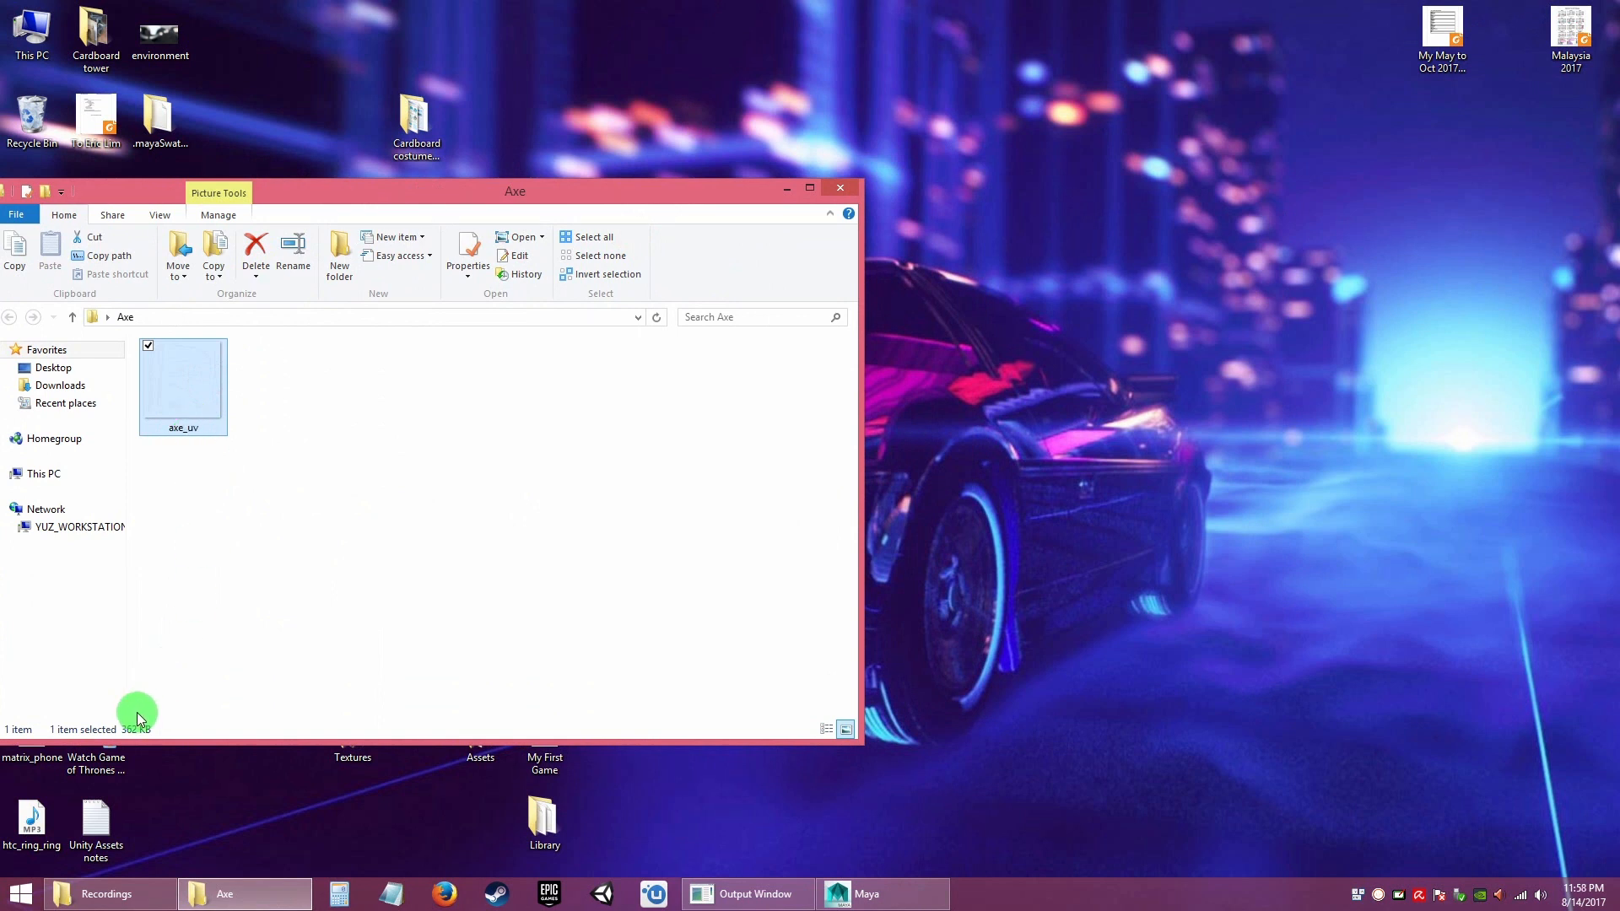
double_click(187, 387)
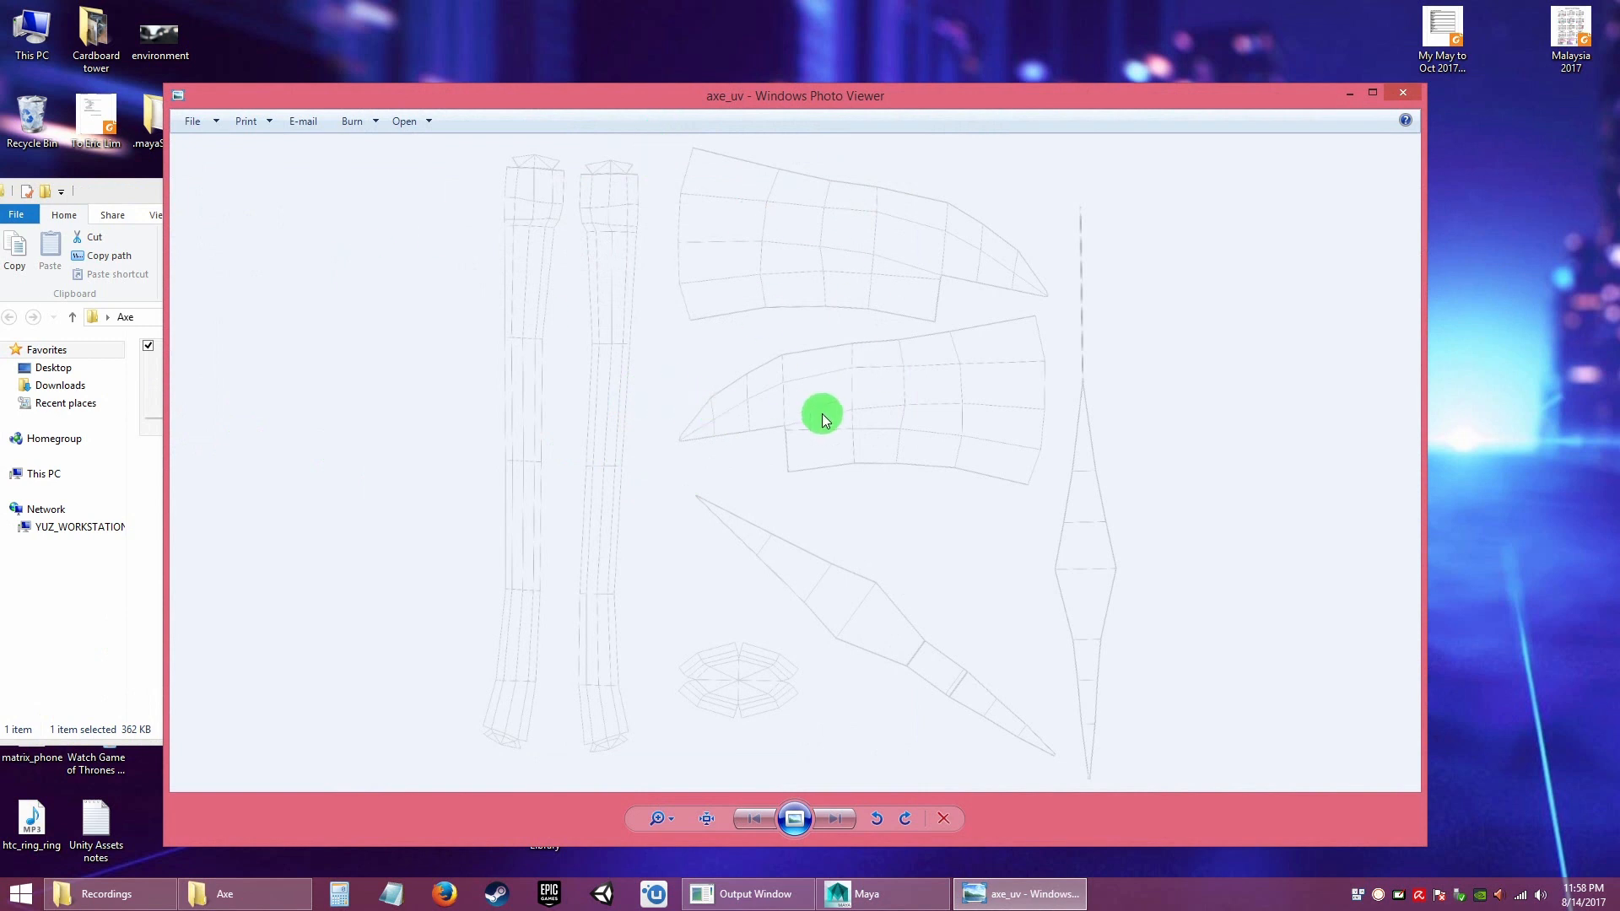
click(1402, 94)
click(504, 473)
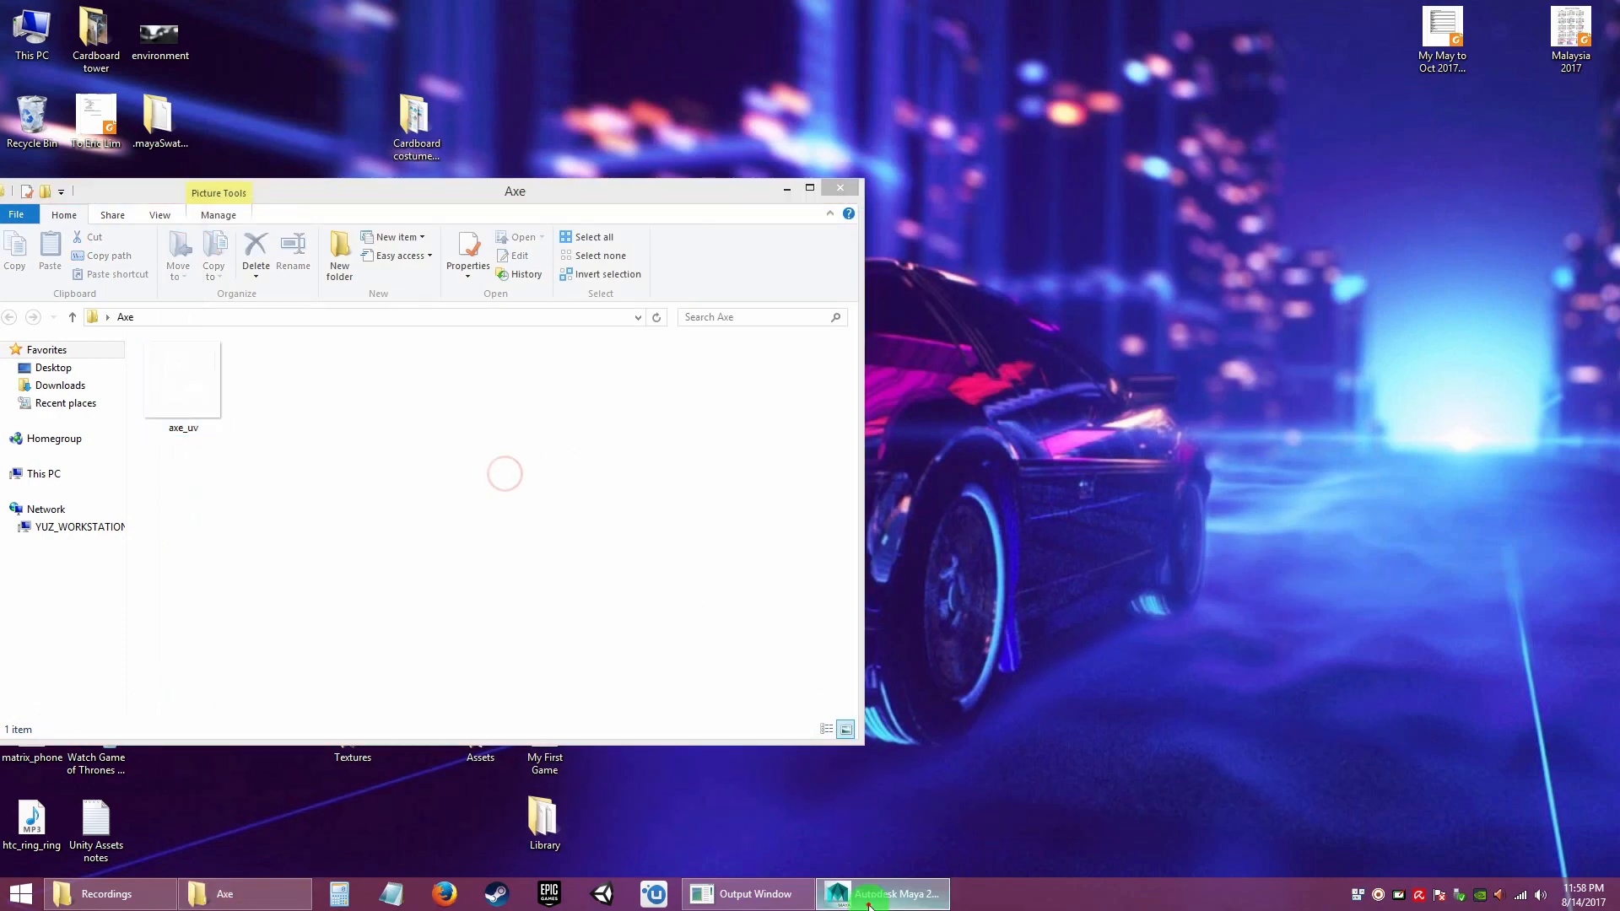
- Switch back to Maya and examine the whole axe in the perspective view
click(869, 895)
alt+drag(782, 532, 804, 606)
alt+right_drag(804, 606, 803, 600)
alt+middle_drag(802, 600, 771, 602)
alt+right_drag(770, 602, 770, 591)
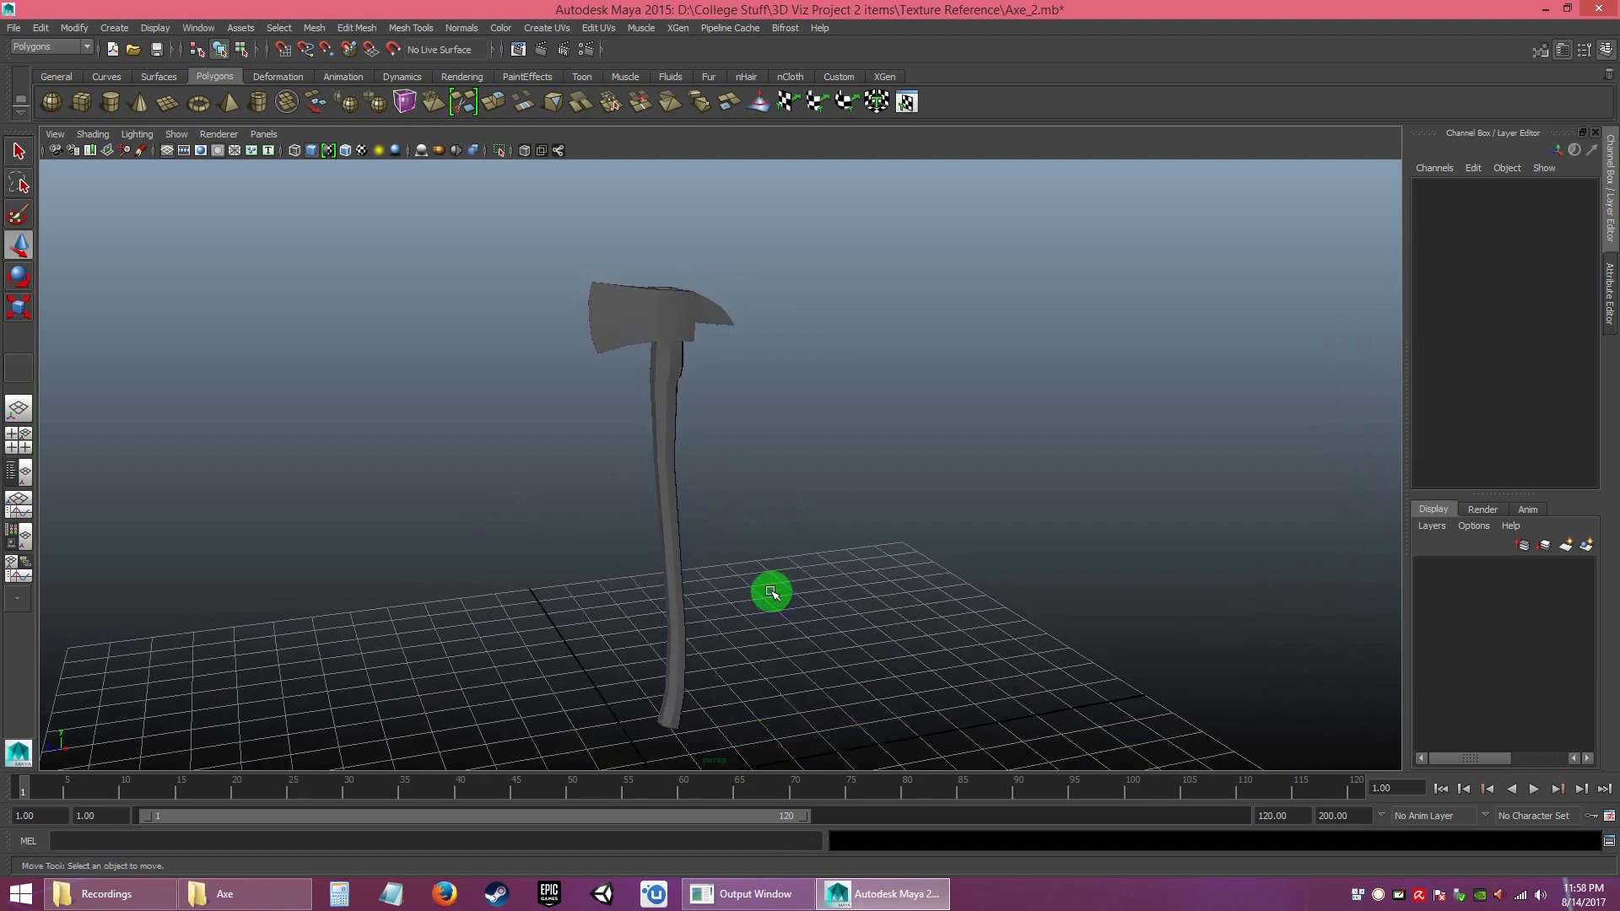